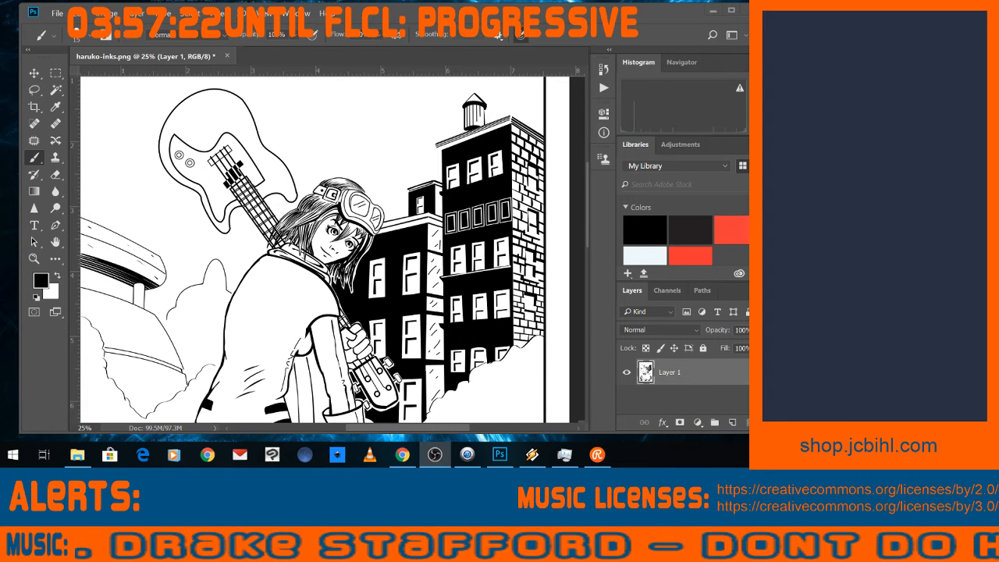
# Fit the whole inked illustration on screen.
pyautogui.click(347, 181)
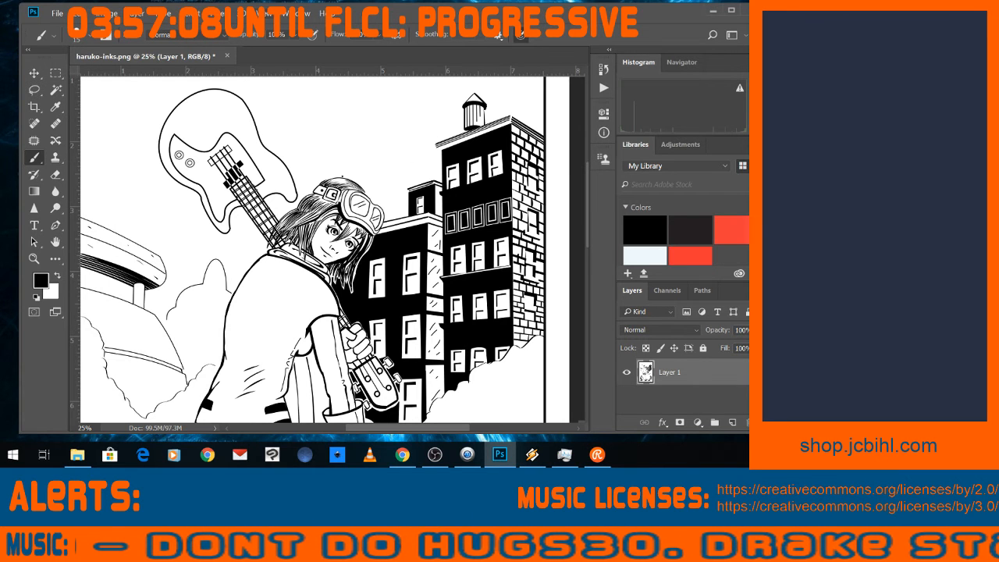
pyautogui.click(265, 13)
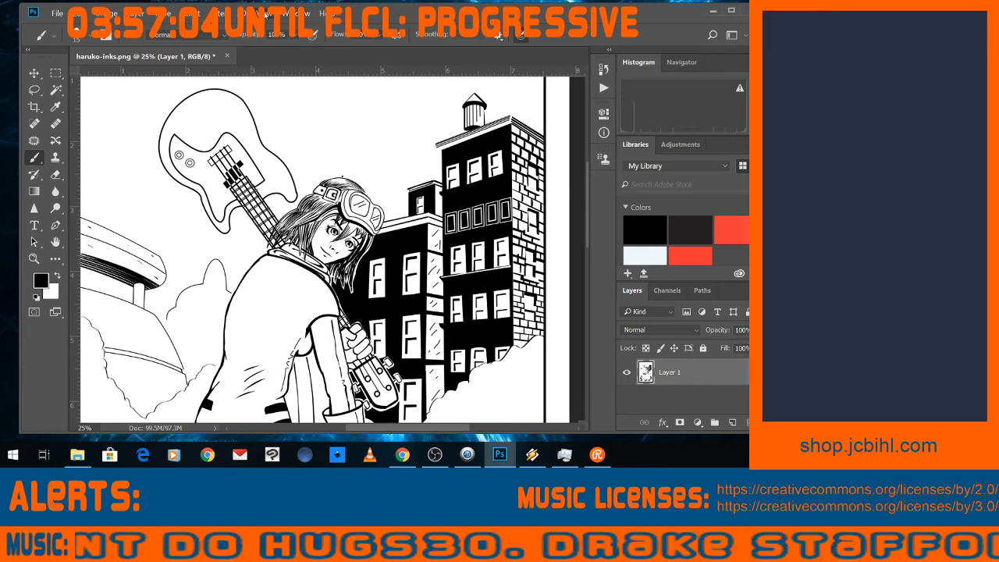
pyautogui.click(265, 13)
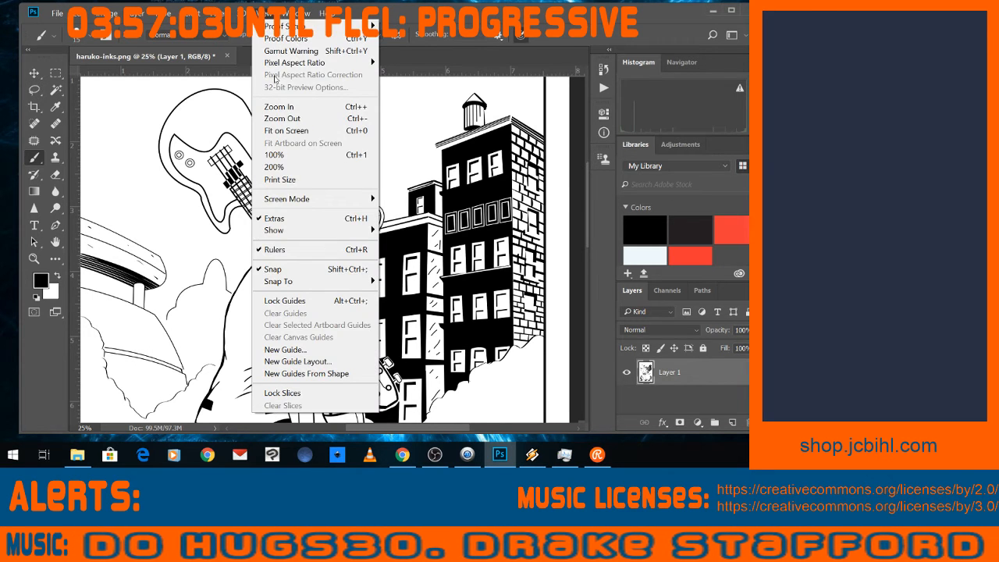
pyautogui.click(282, 130)
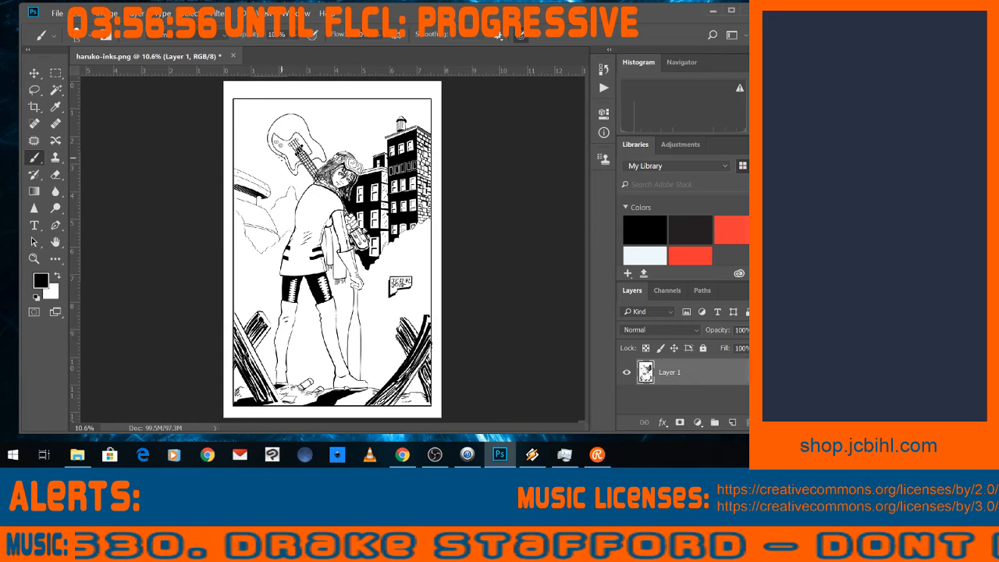
# Open the Performance preferences, then return to the canvas with the Brush tool active.
pyautogui.click(76, 13)
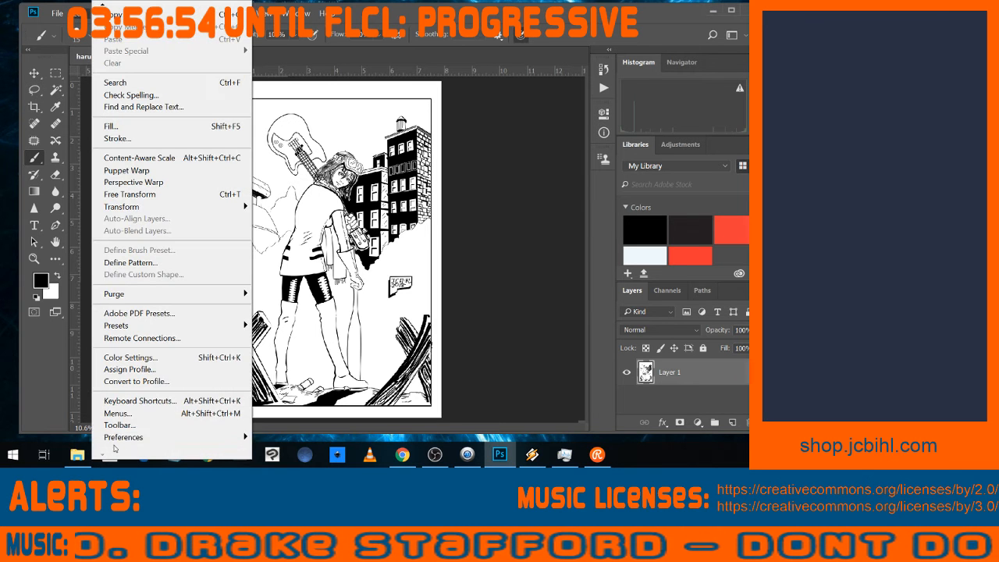
pyautogui.moveTo(117, 441)
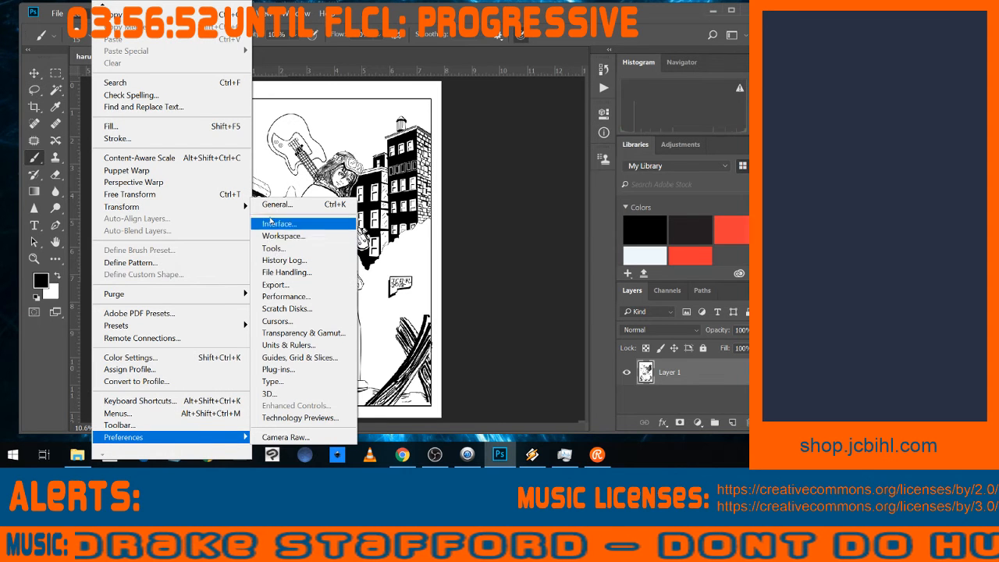
pyautogui.click(267, 299)
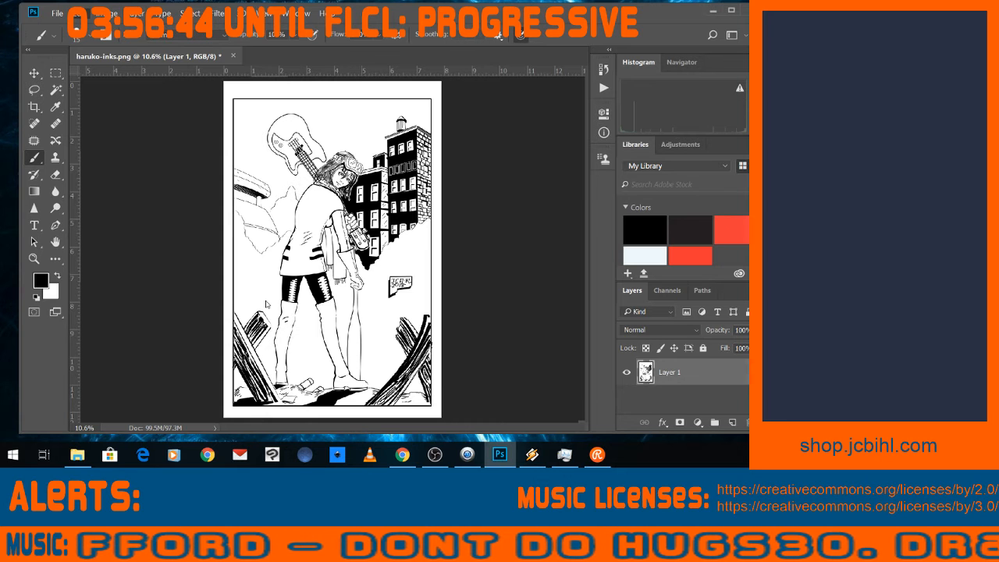
pyautogui.press('i')
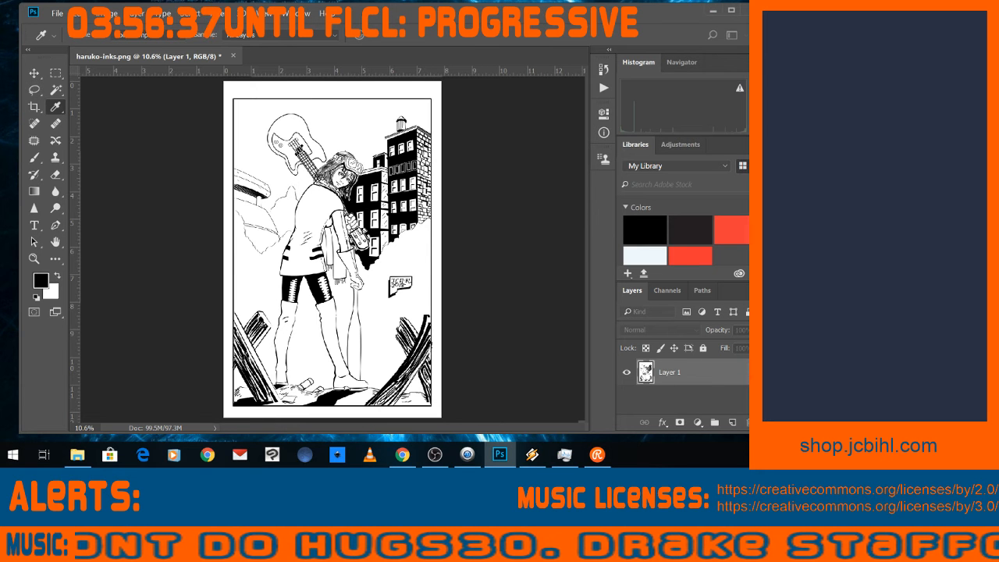
pyautogui.press('b')
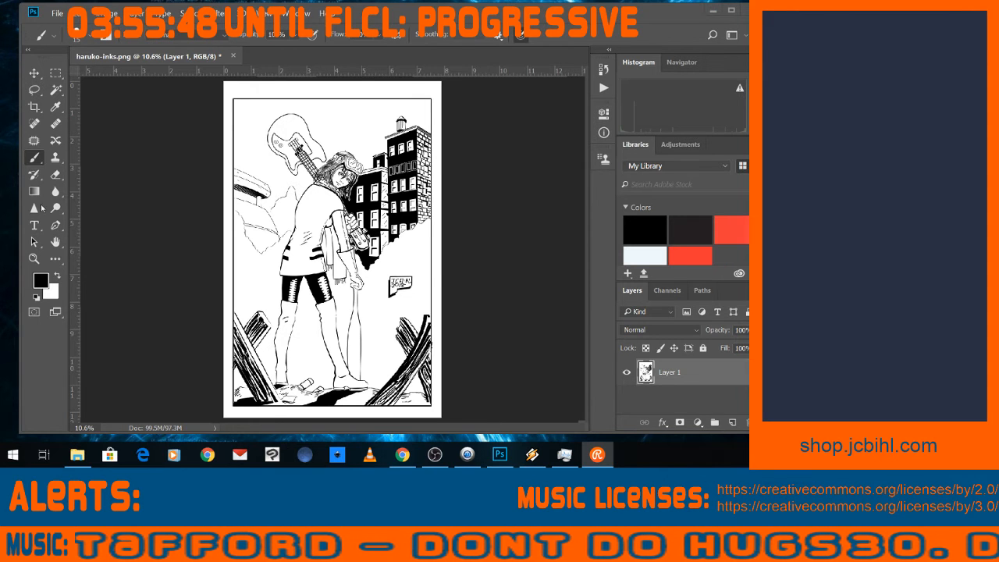
# Zoom in on the figure's back with the Zoom tool and view the line art at 100%.
pyautogui.click(49, 272)
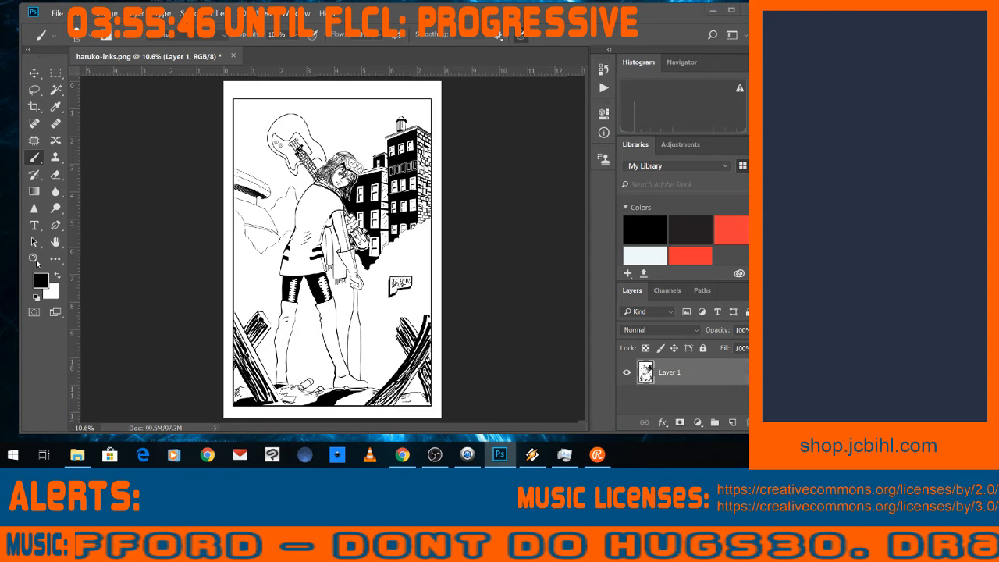
pyautogui.click(35, 260)
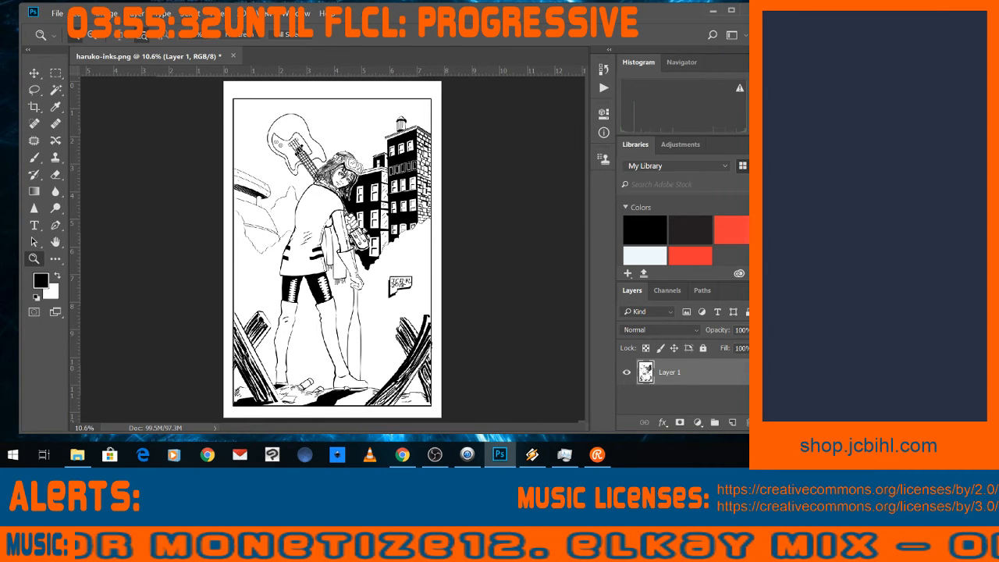
pyautogui.moveTo(272, 190); pyautogui.dragTo(341, 237)
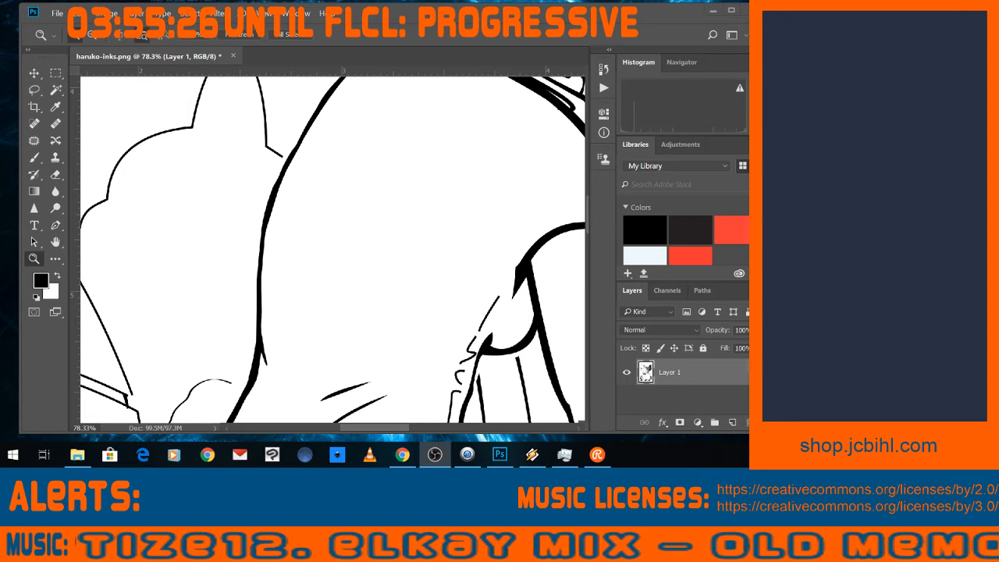
pyautogui.click(222, 256)
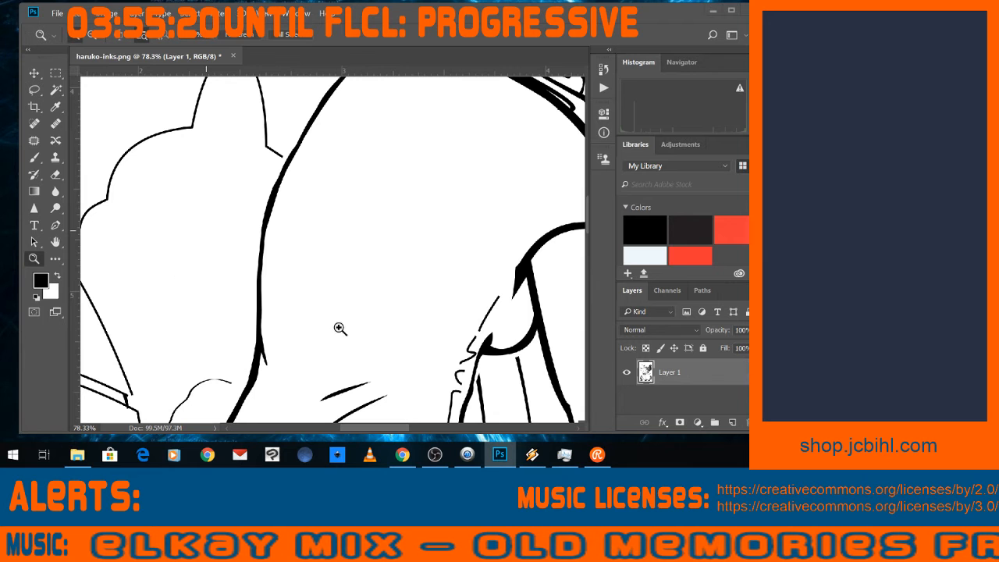
pyautogui.hotkey('ctrl', '1')
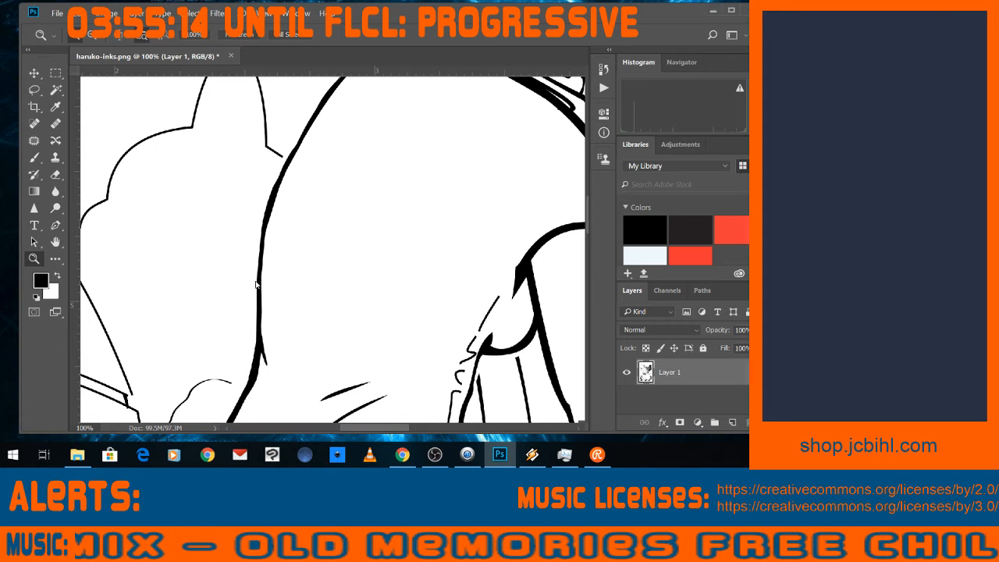
pyautogui.moveTo(221, 253); pyautogui.dragTo(423, 203)
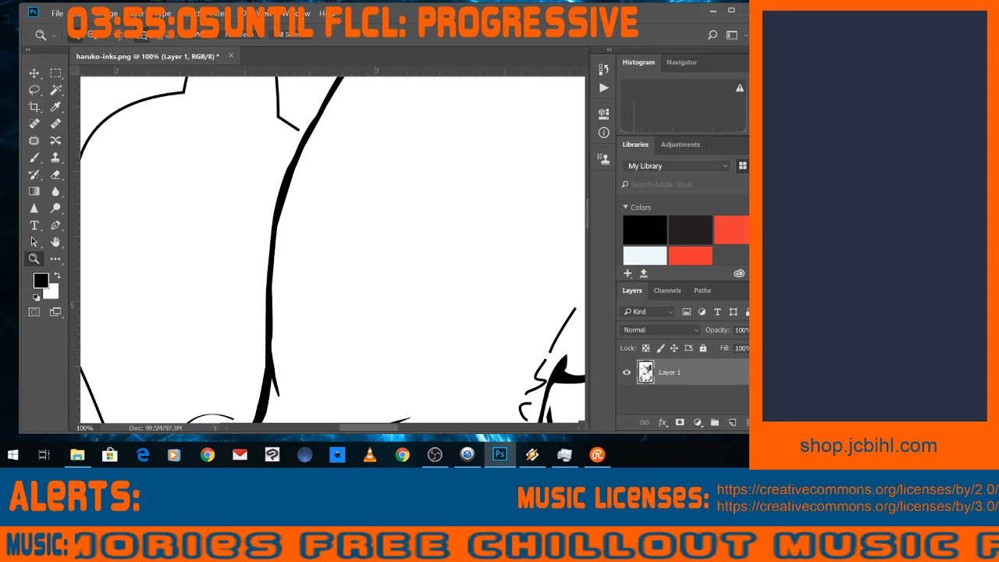
# Zoom out until the entire page is visible at 8.33%.
pyautogui.press('ctrl')
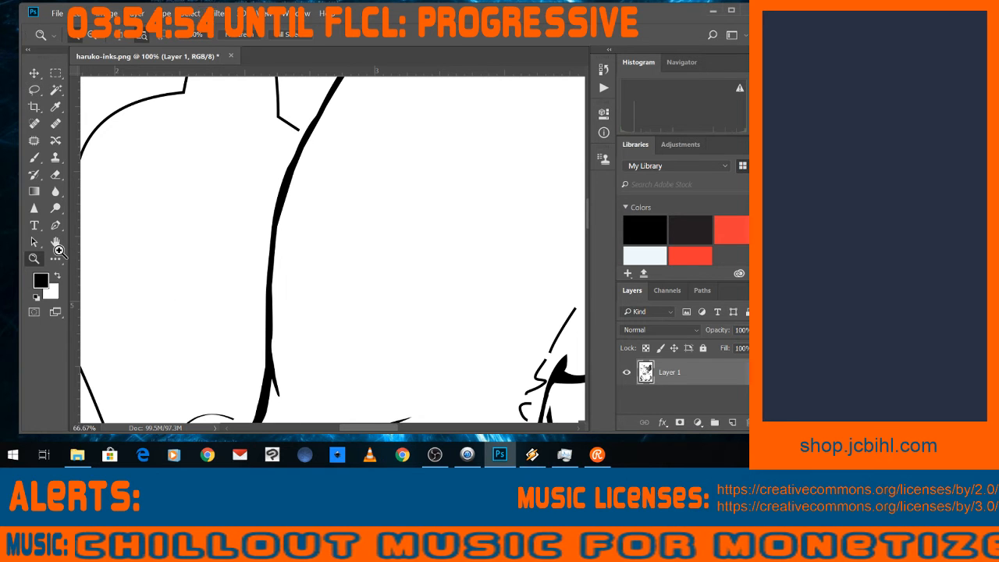
pyautogui.hotkey('ctrl', '-')
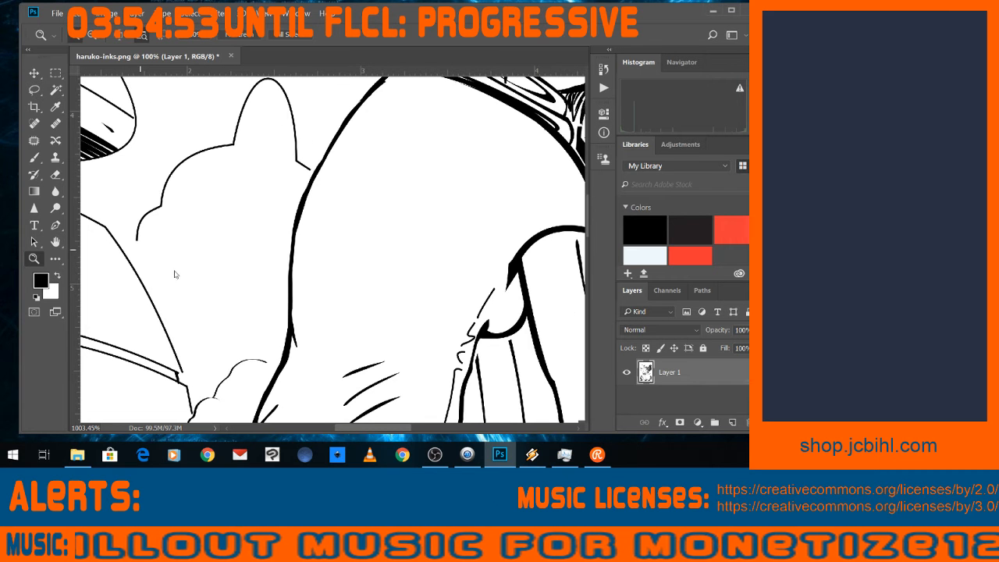
pyautogui.hotkey('ctrl', '-')
pyautogui.hotkey('ctrl', '-')
pyautogui.hotkey('ctrl', '-')
pyautogui.hotkey('ctrl', '-')
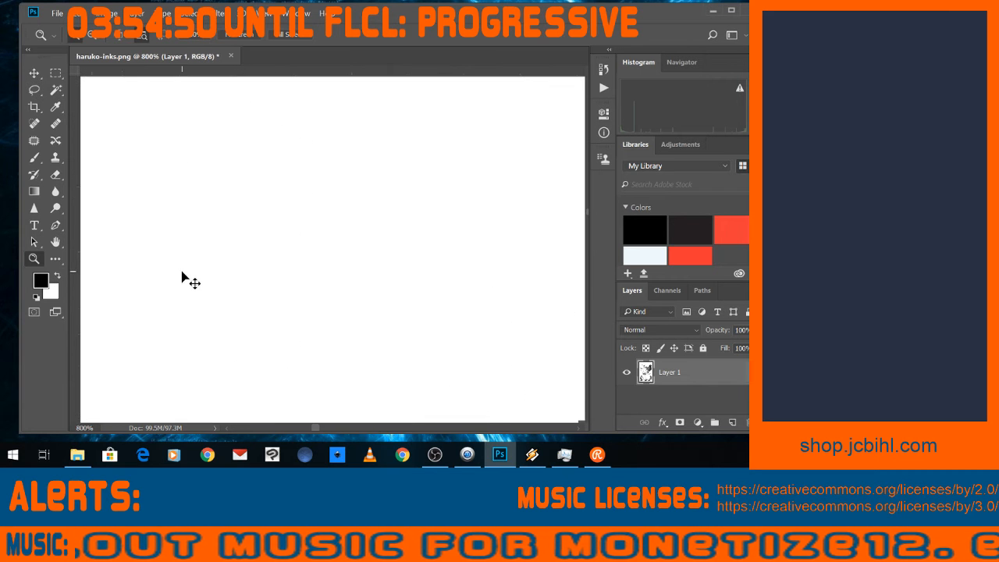
pyautogui.hotkey('ctrl', '-')
pyautogui.hotkey('ctrl', '-')
pyautogui.hotkey('ctrl', '-')
pyautogui.hotkey('ctrl', '-')
pyautogui.hotkey('ctrl', '-')
pyautogui.hotkey('ctrl', '-')
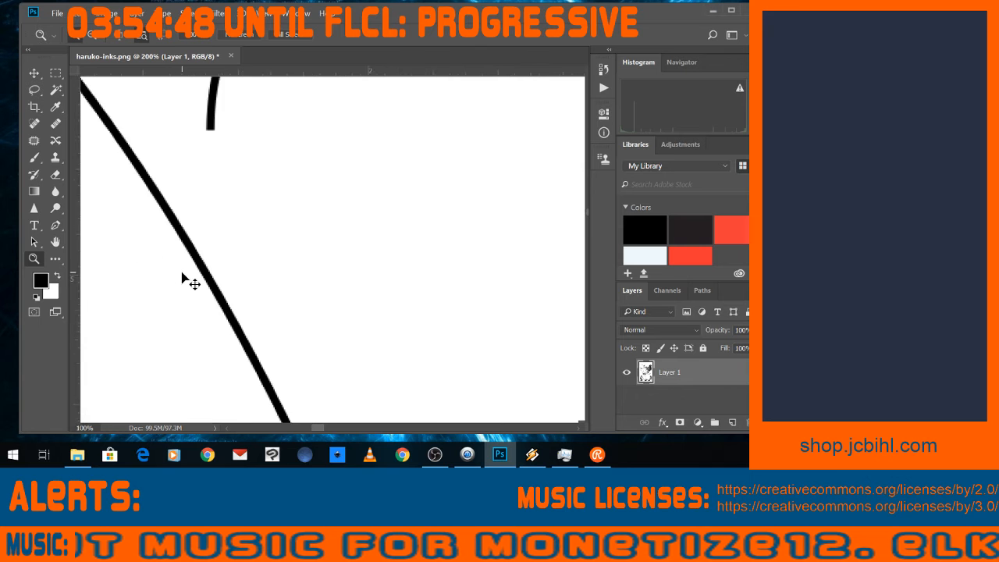
pyautogui.hotkey('ctrl', '-')
pyautogui.hotkey('ctrl', '-')
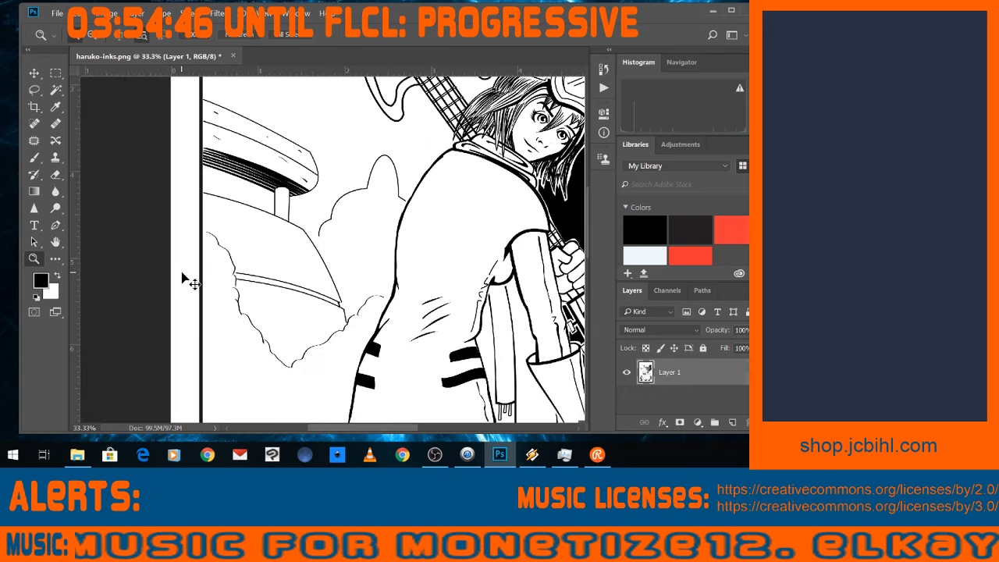
pyautogui.hotkey('ctrl', '-')
pyautogui.hotkey('ctrl', '-')
pyautogui.hotkey('ctrl', '-')
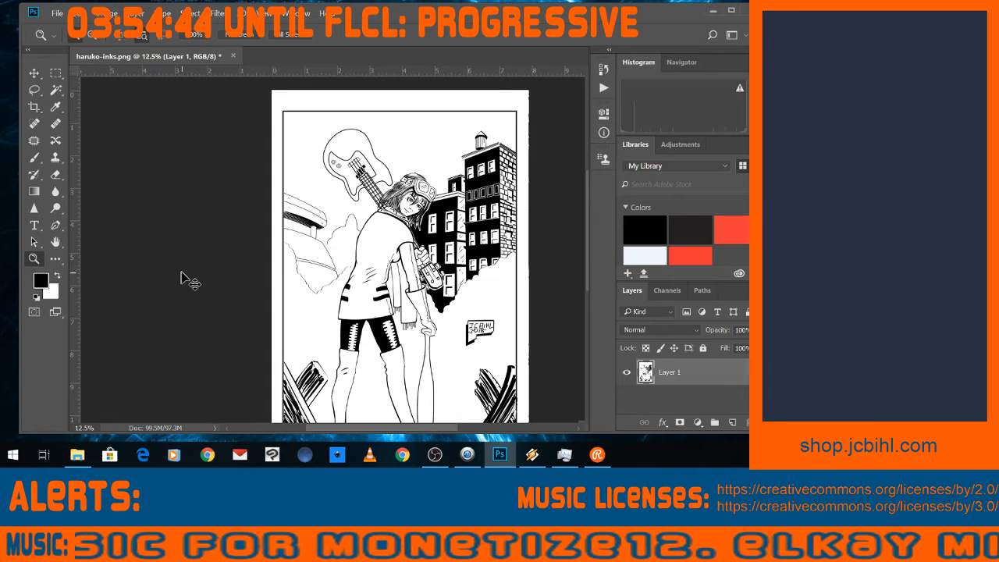
pyautogui.hotkey('ctrl', '+')
pyautogui.hotkey('ctrl', '+')
pyautogui.hotkey('ctrl', '-')
pyautogui.hotkey('ctrl', '-')
pyautogui.hotkey('ctrl', '+')
pyautogui.hotkey('ctrl', '-')
pyautogui.hotkey('ctrl', '+')
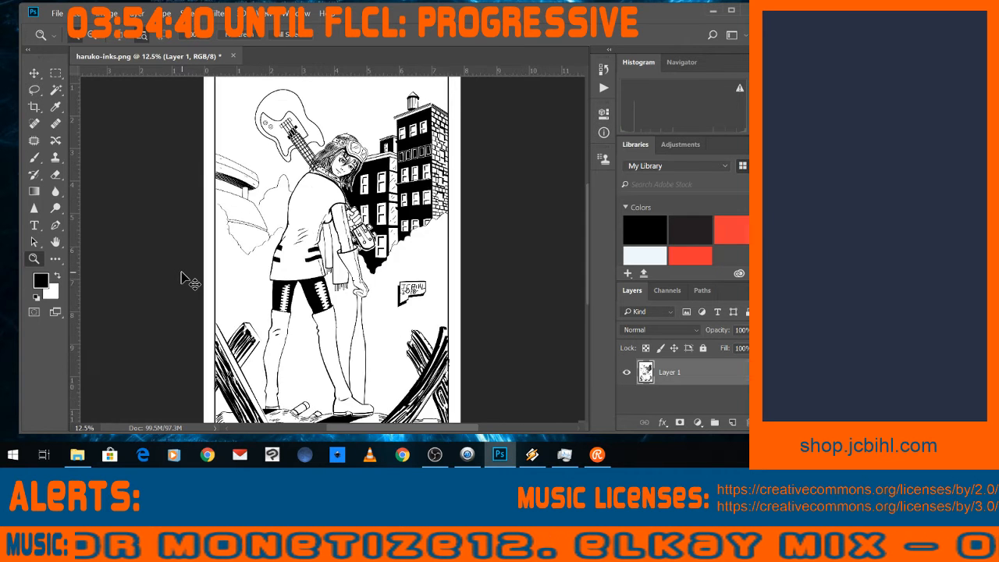
pyautogui.hotkey('ctrl', '-')
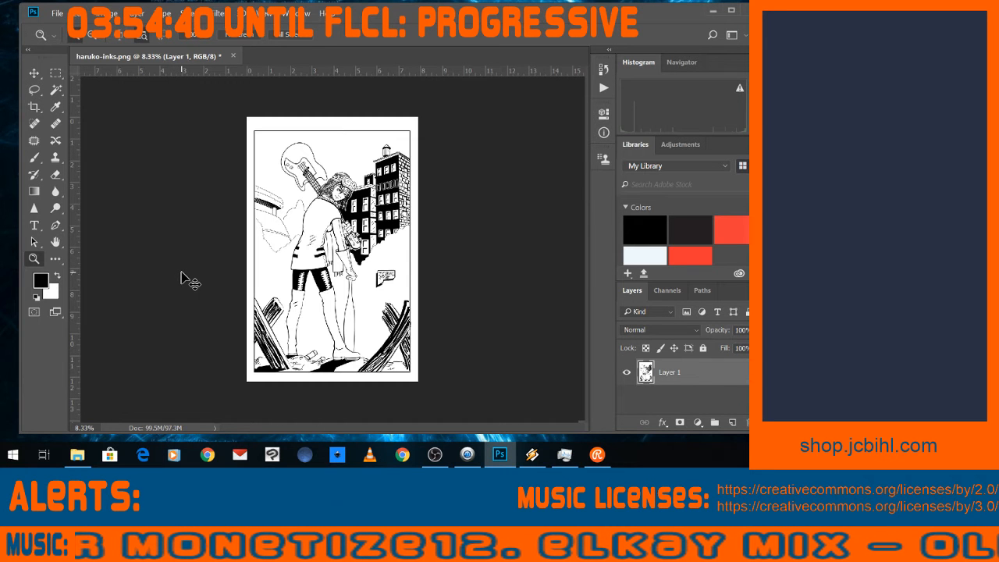
# Add a new empty layer above the line art and activate the Rectangular Marquee tool.
pyautogui.click(732, 413)
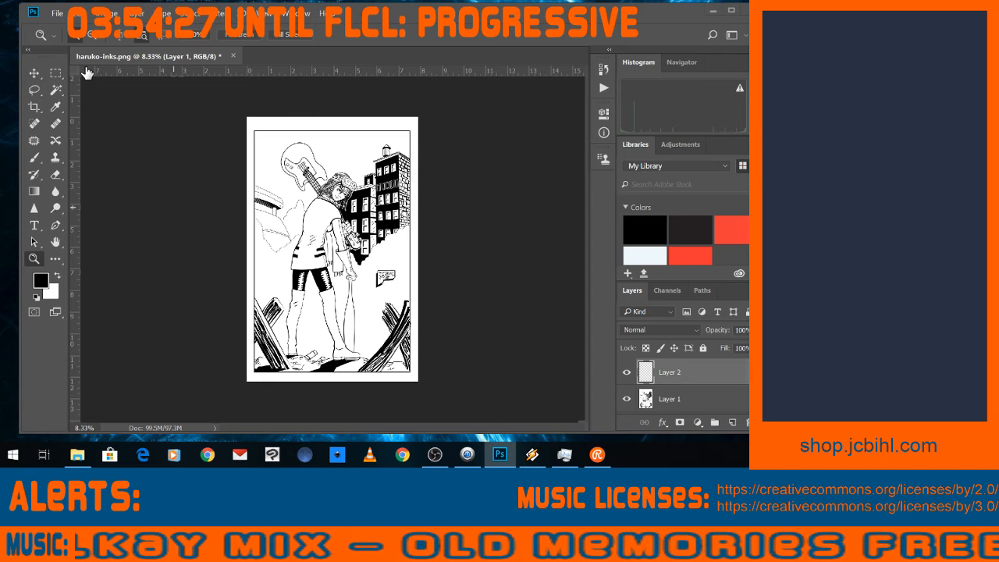
pyautogui.press('m')
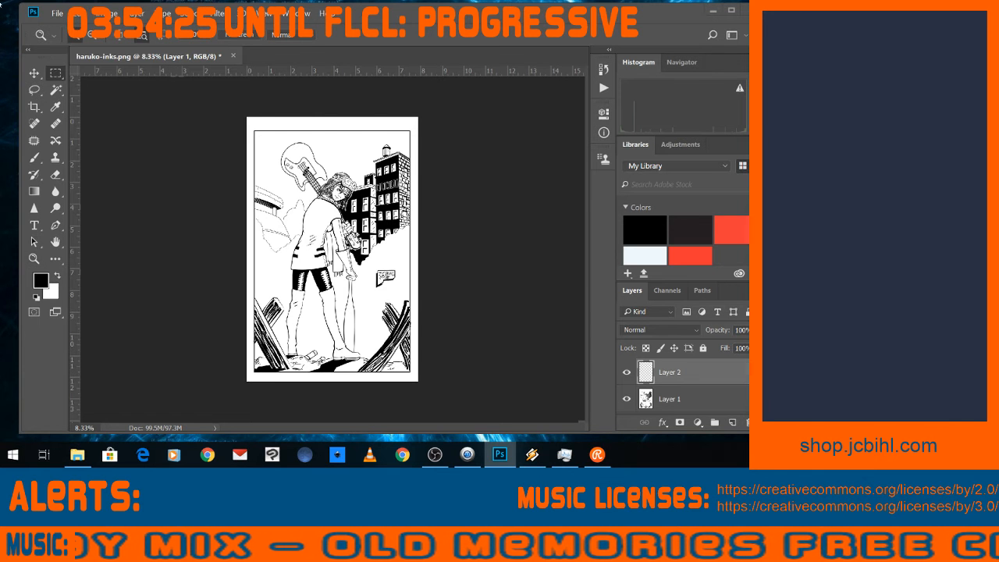
# Reopen the Performance preferences, then return to the Rectangular Marquee tool.
pyautogui.click(78, 14)
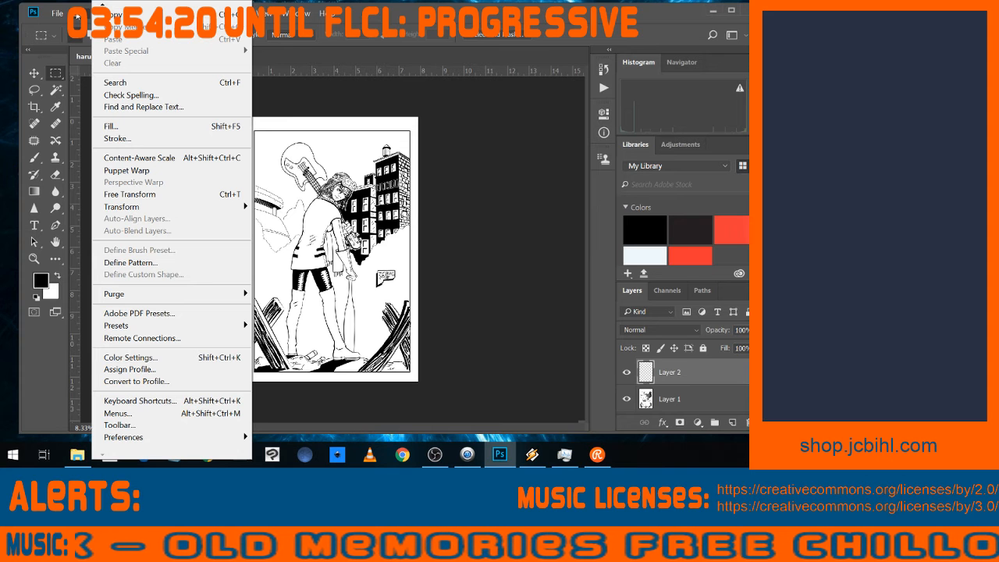
pyautogui.moveTo(156, 437)
pyautogui.click(305, 298)
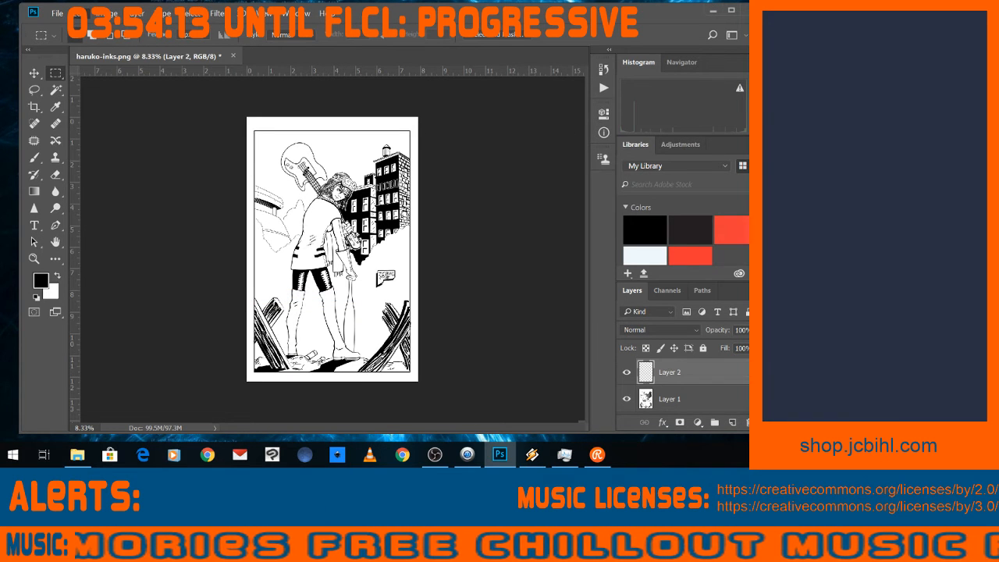
pyautogui.press('i')
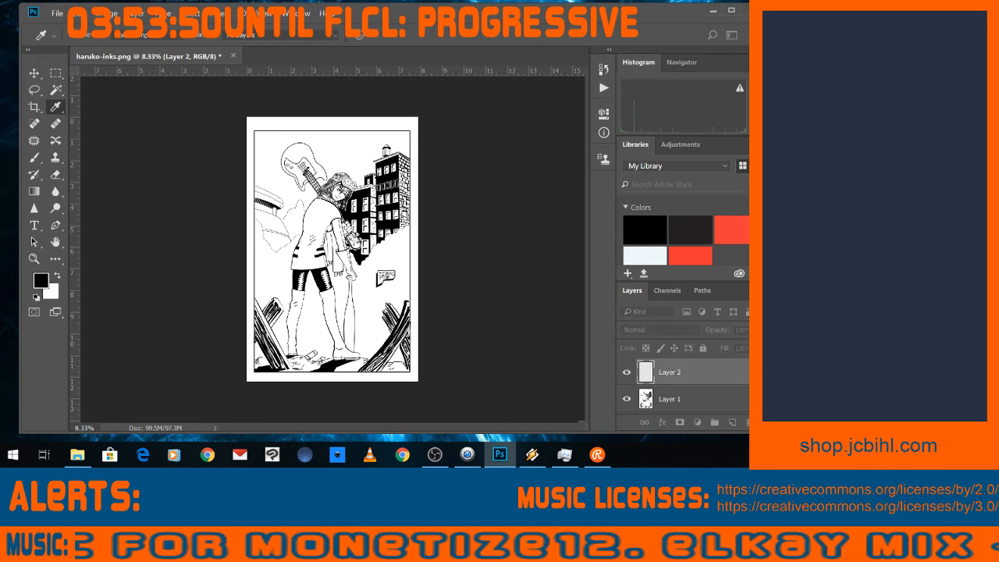
pyautogui.press('m')
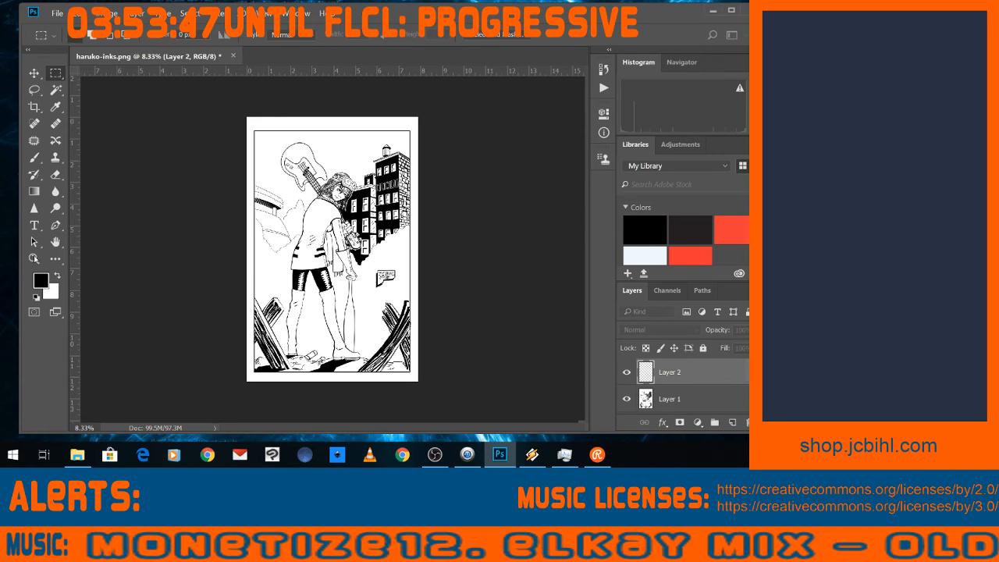
# Try to select the area around the illustration's border with the Rectangular Marquee at full-page view.
pyautogui.press('z')
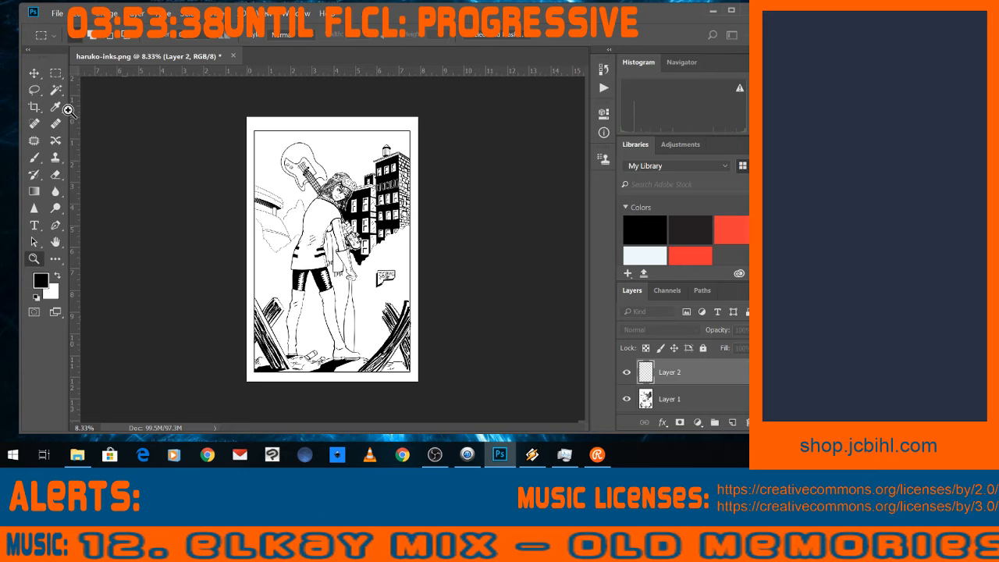
pyautogui.click(61, 73)
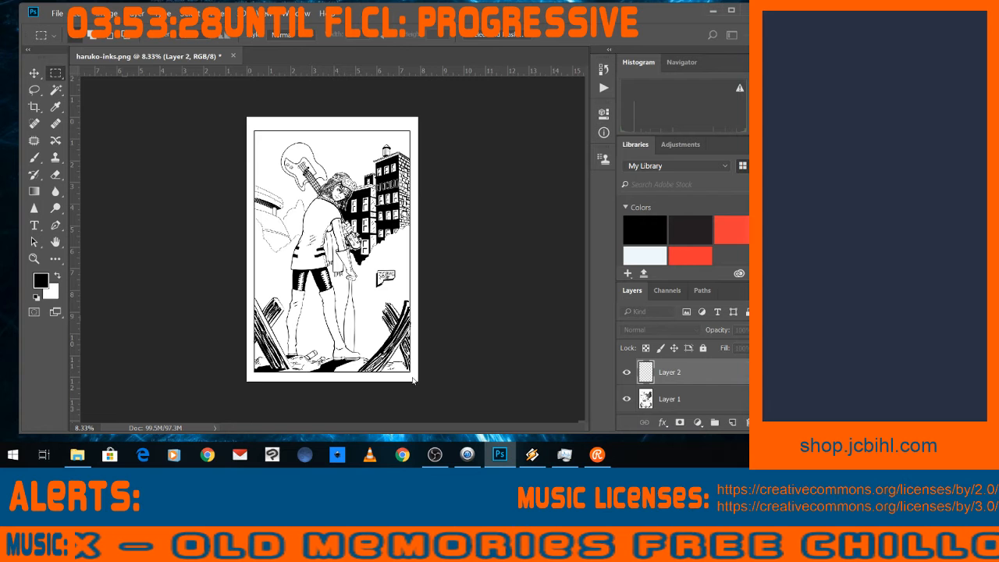
pyautogui.moveTo(398, 358); pyautogui.dragTo(413, 376)
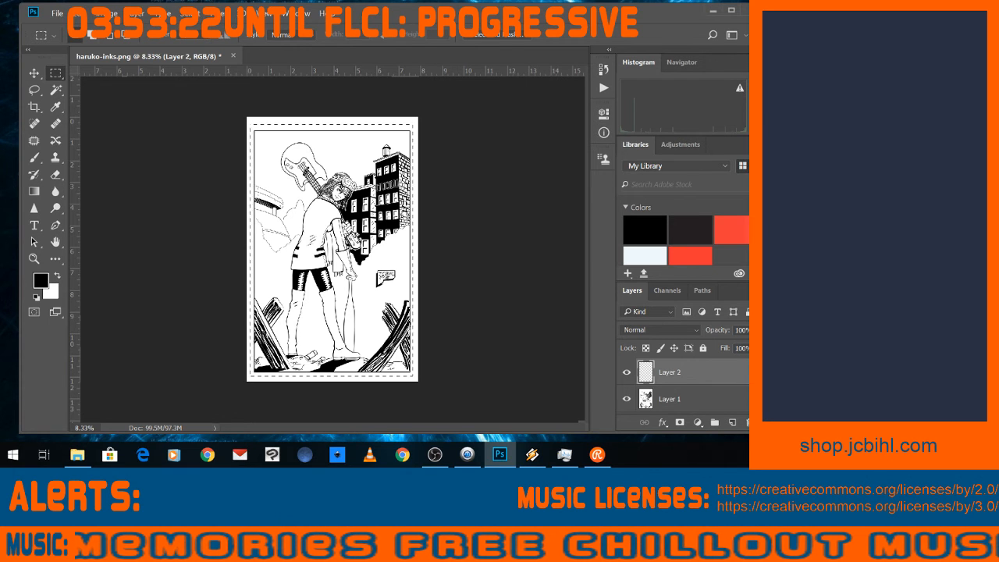
pyautogui.hotkey('alt', 'Tab')
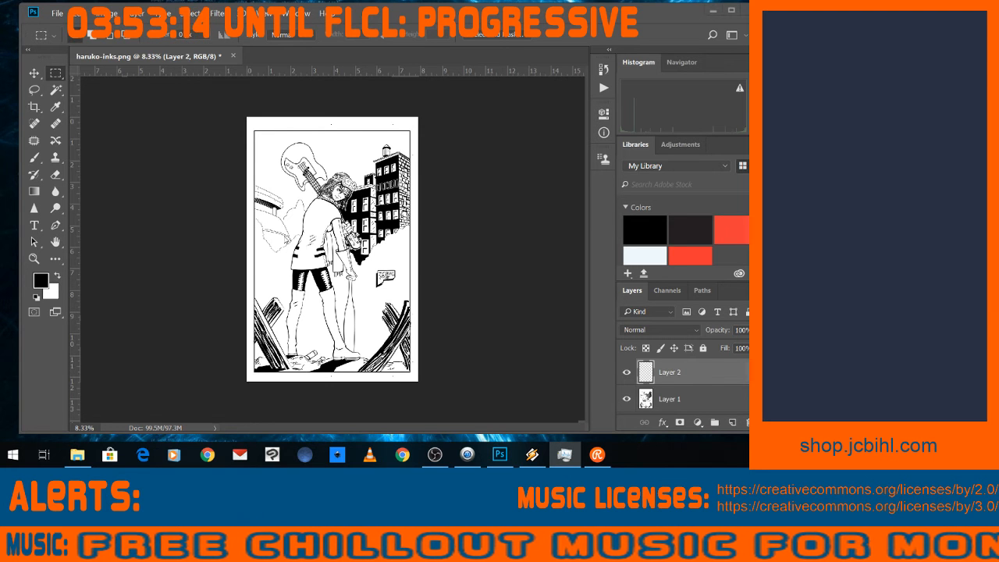
pyautogui.click(54, 76)
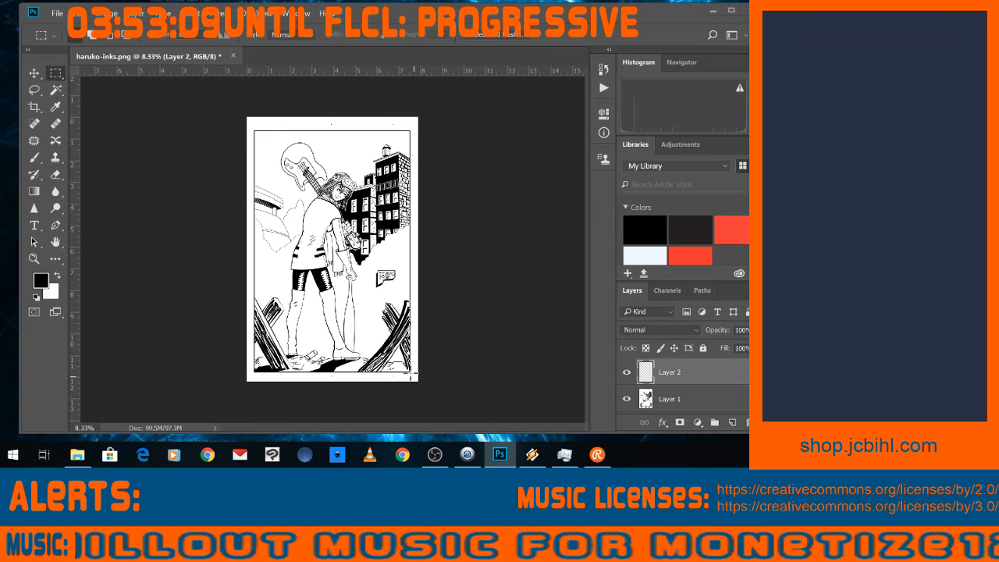
pyautogui.moveTo(414, 376); pyautogui.dragTo(413, 377)
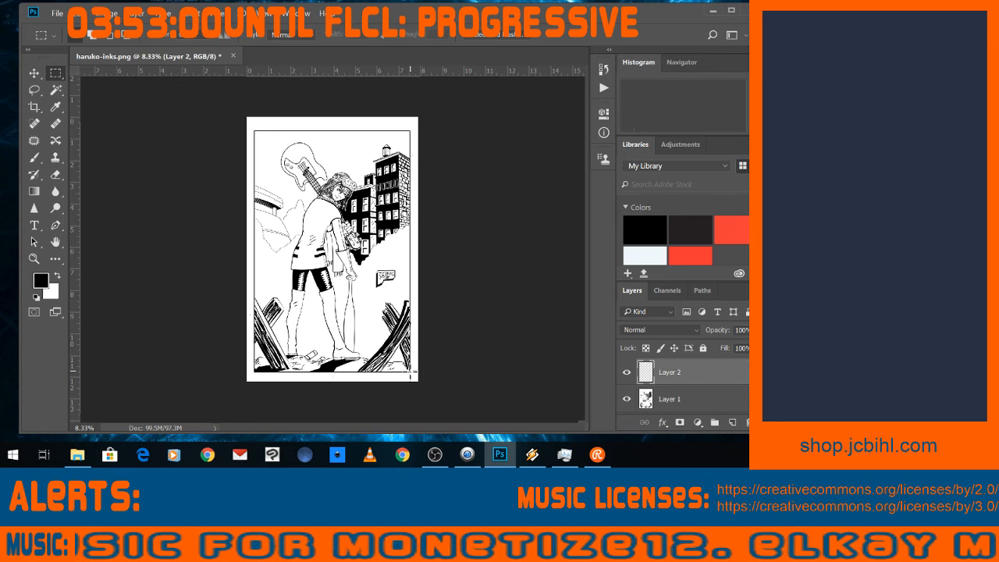
pyautogui.moveTo(410, 372); pyautogui.dragTo(411, 369)
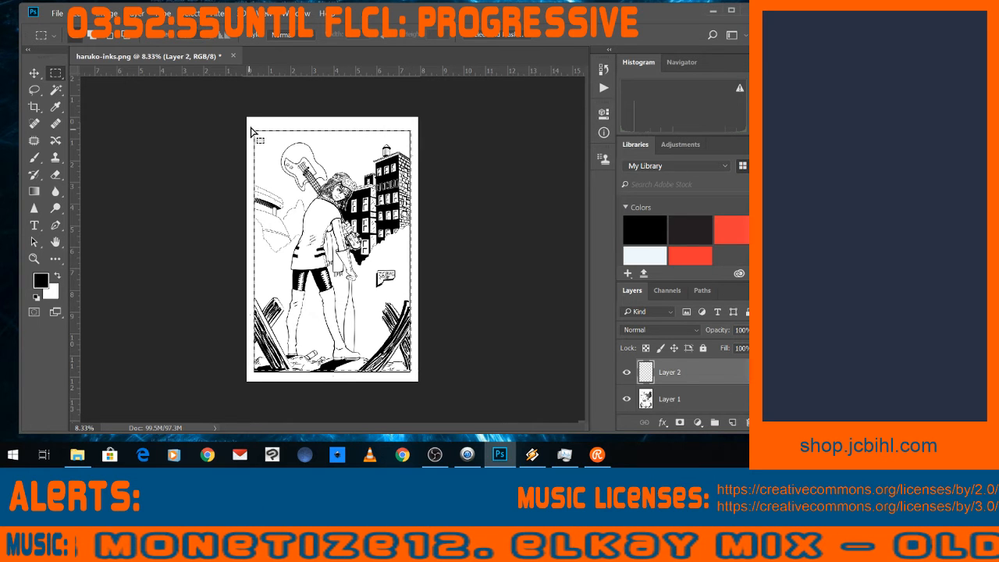
pyautogui.click(419, 376)
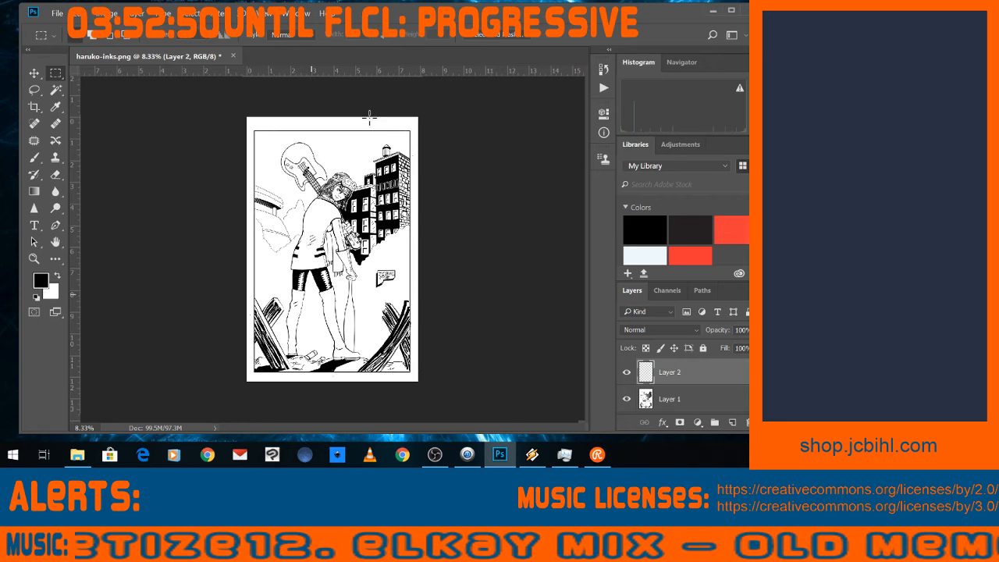
pyautogui.hotkey('ctrl', 'a')
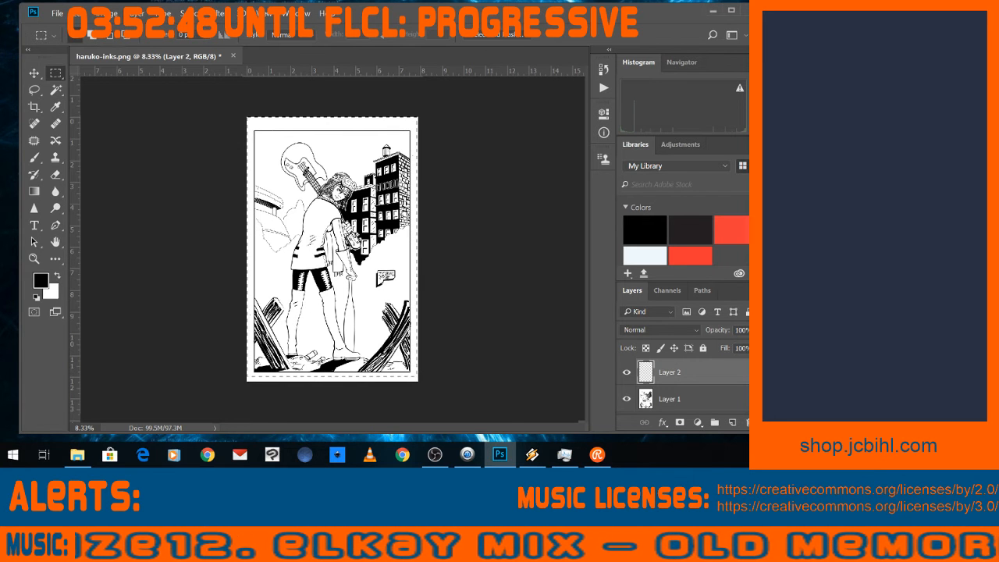
# Resample the image to a resolution of 300 pixels/inch.
pyautogui.click(109, 13)
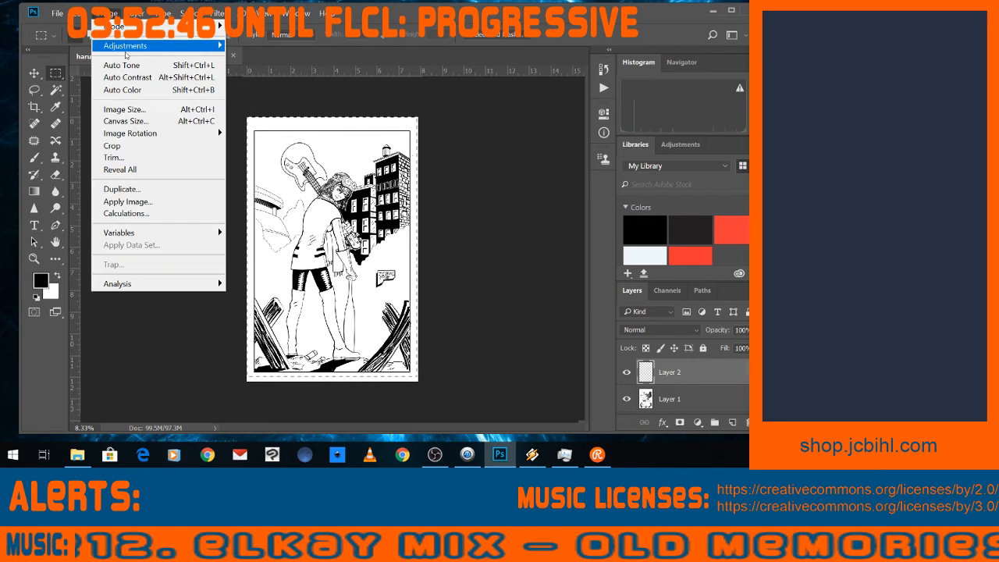
pyautogui.click(117, 110)
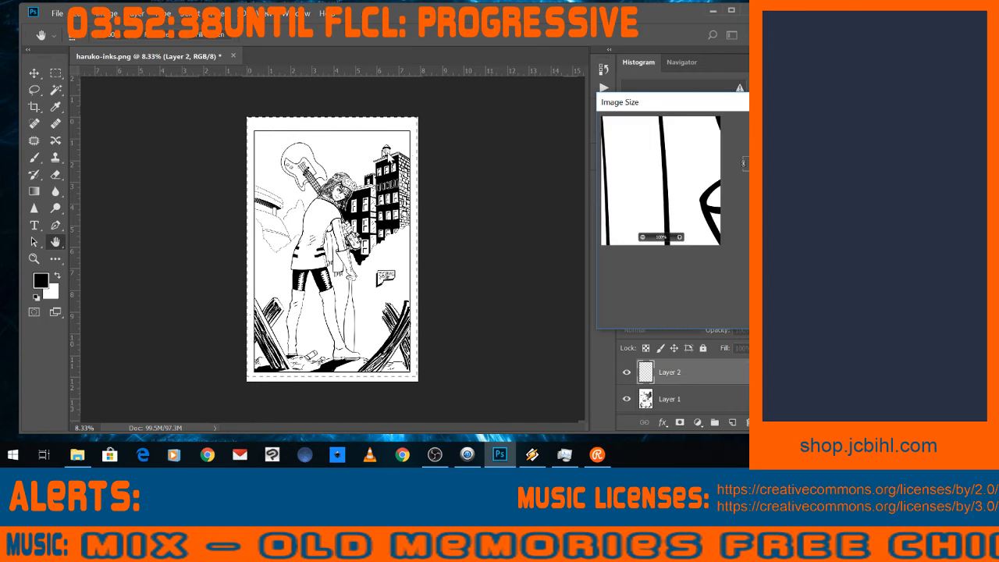
pyautogui.moveTo(209, 125); pyautogui.dragTo(415, 110)
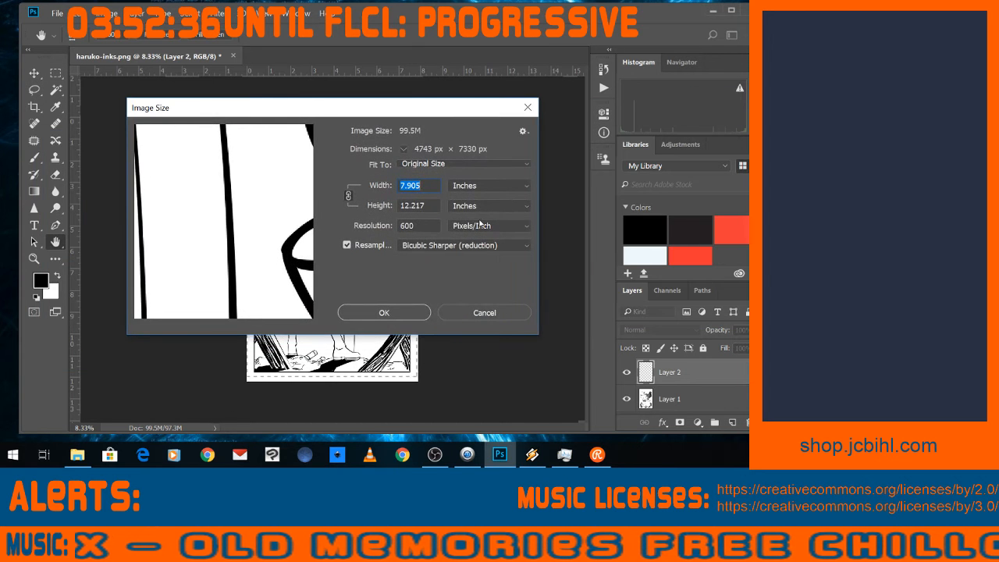
pyautogui.moveTo(417, 225); pyautogui.dragTo(356, 229)
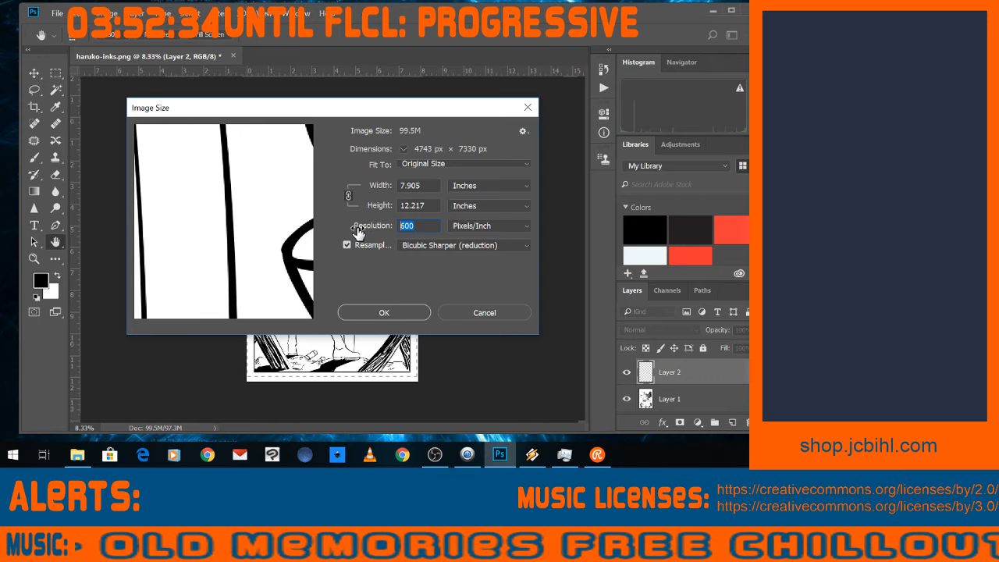
pyautogui.write('3')
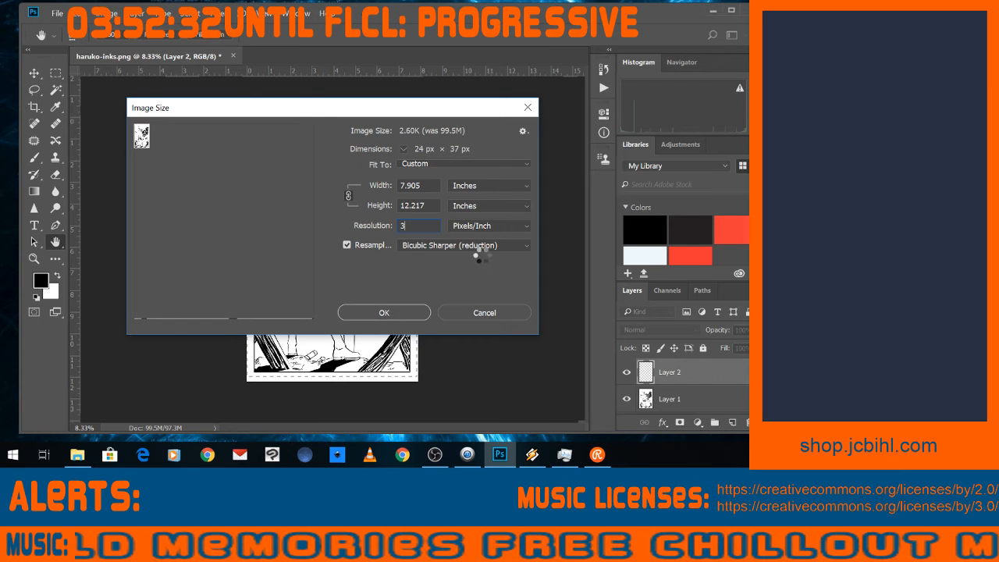
pyautogui.write('00')
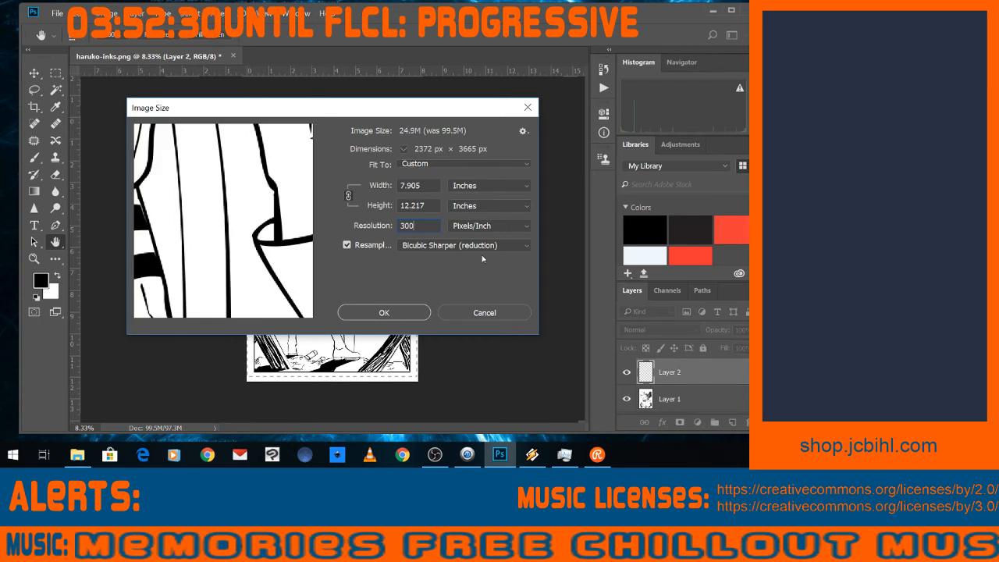
pyautogui.click(366, 315)
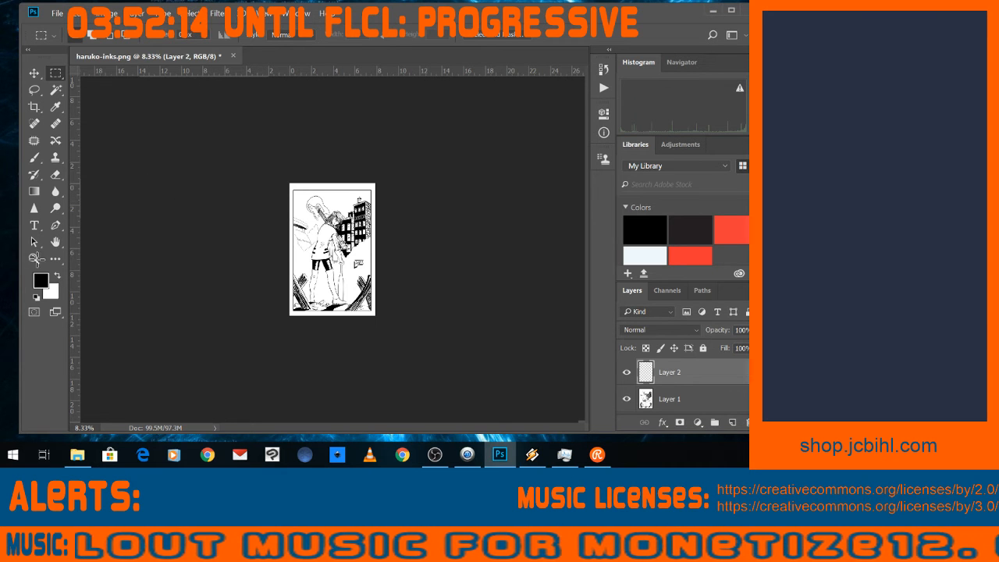
# Draw a rectangular selection just outside the black frame around the illustration at 25% zoom.
pyautogui.click(34, 258)
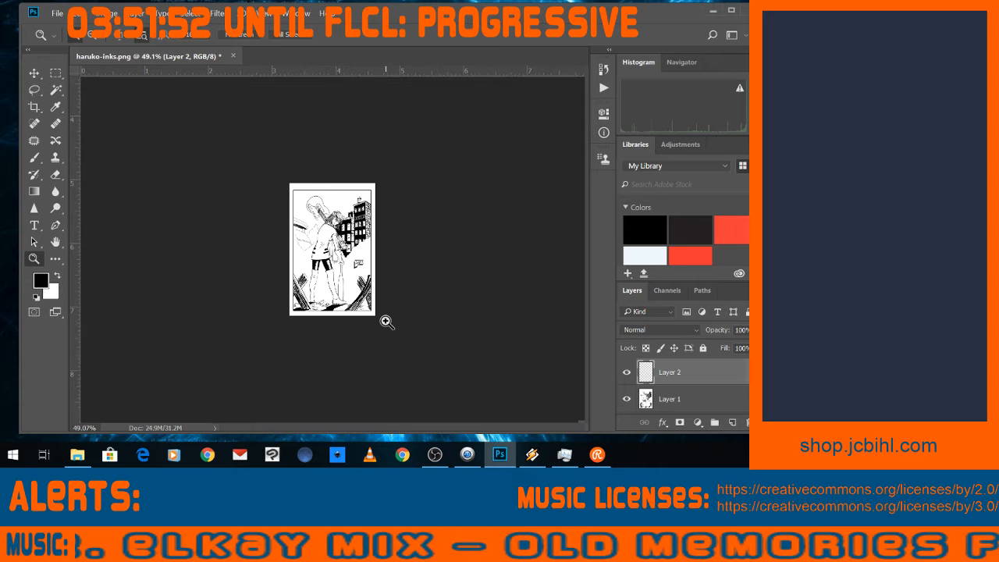
pyautogui.click(385, 321)
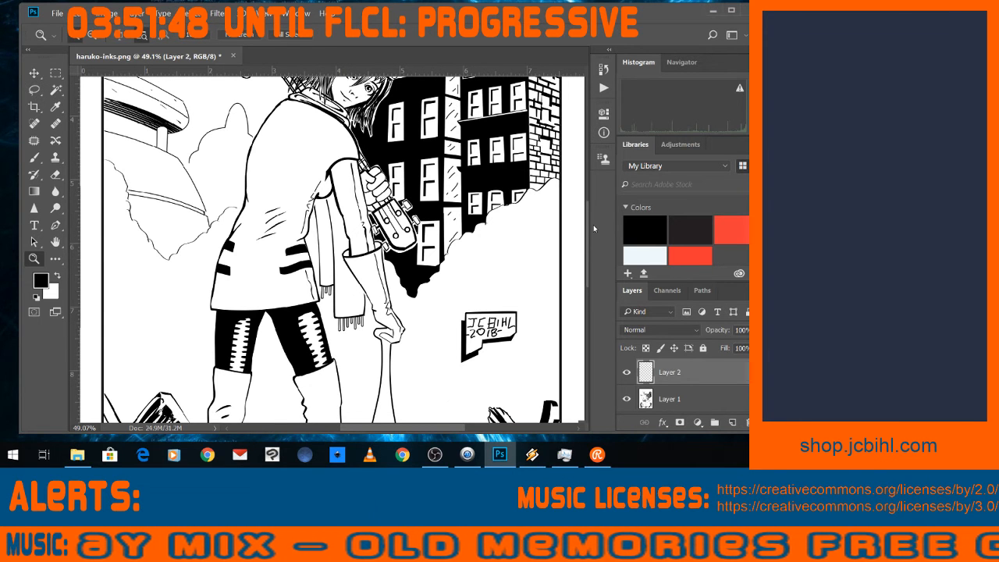
pyautogui.hotkey('ctrl', '-')
pyautogui.hotkey('ctrl', '-')
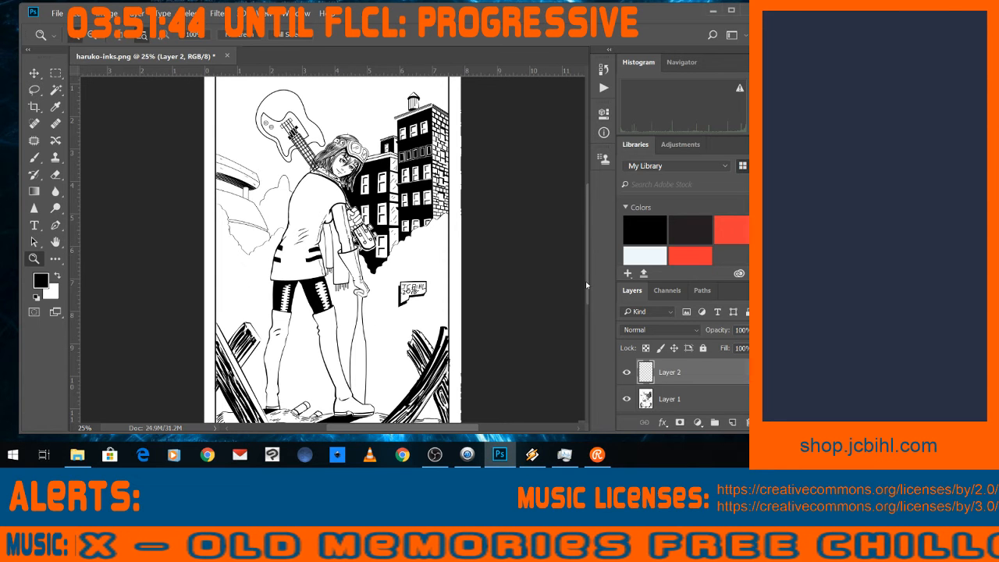
pyautogui.moveTo(586, 281); pyautogui.dragTo(586, 264)
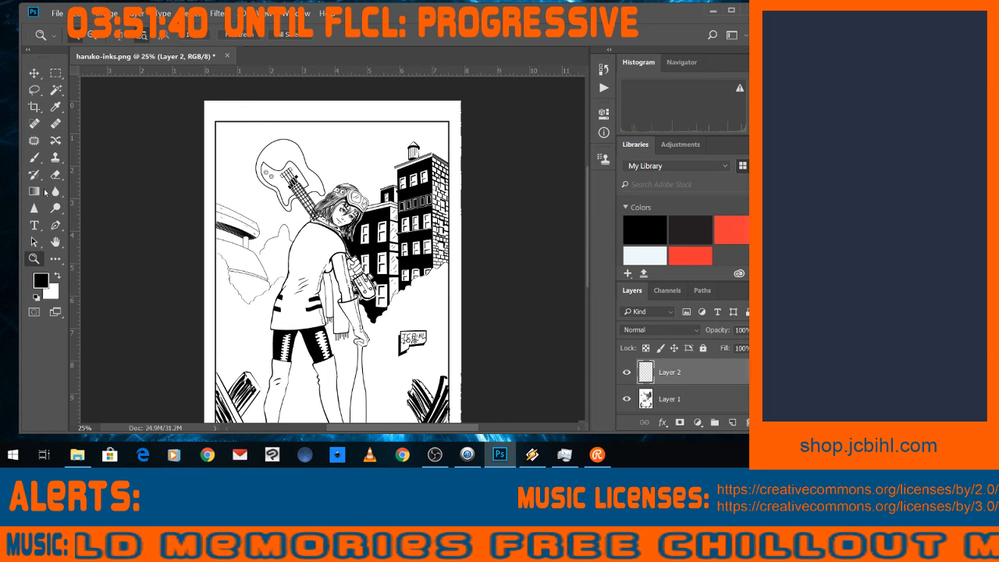
pyautogui.click(57, 74)
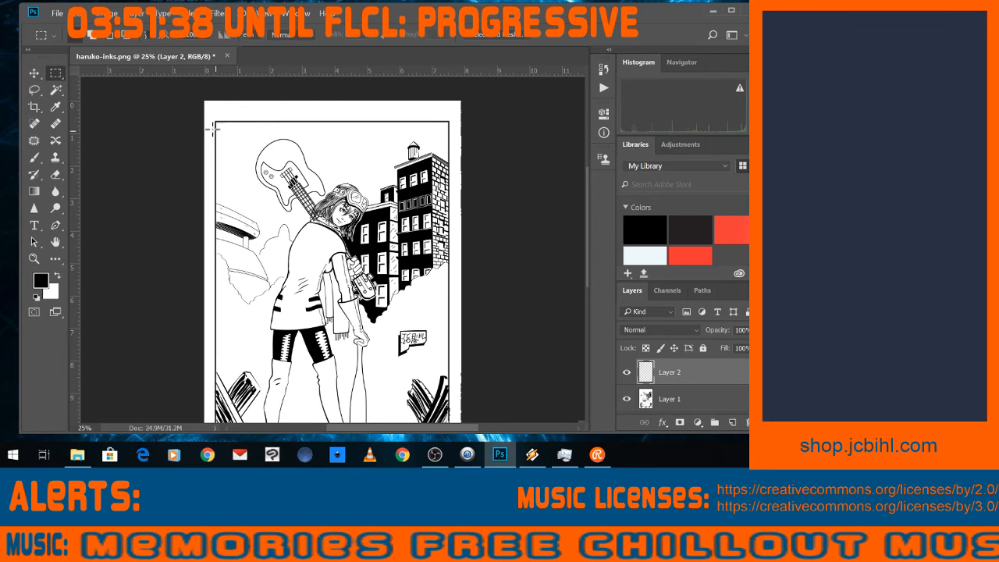
pyautogui.moveTo(212, 119); pyautogui.dragTo(454, 414)
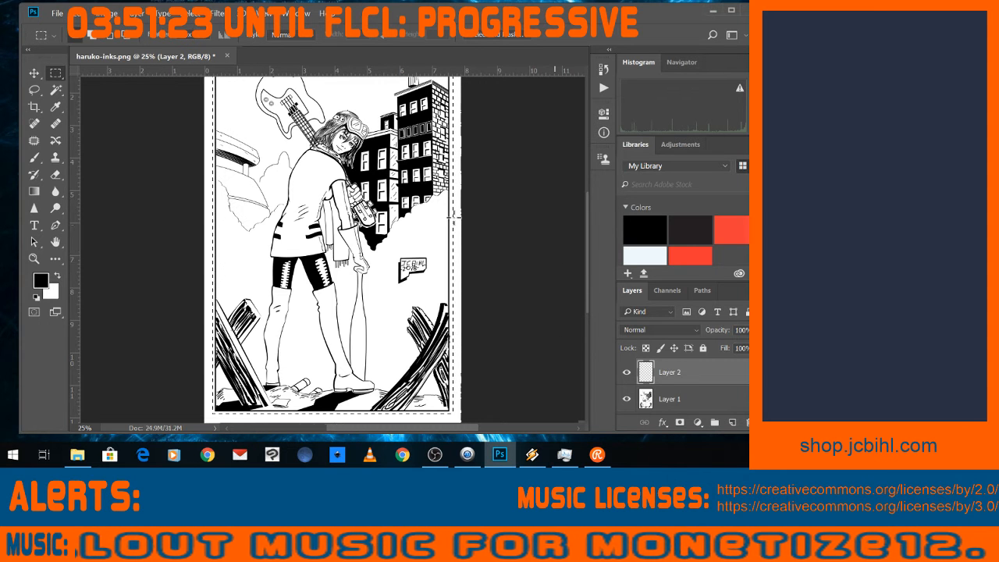
pyautogui.scroll(3, 316, 258)
pyautogui.scroll(1, 334, 245)
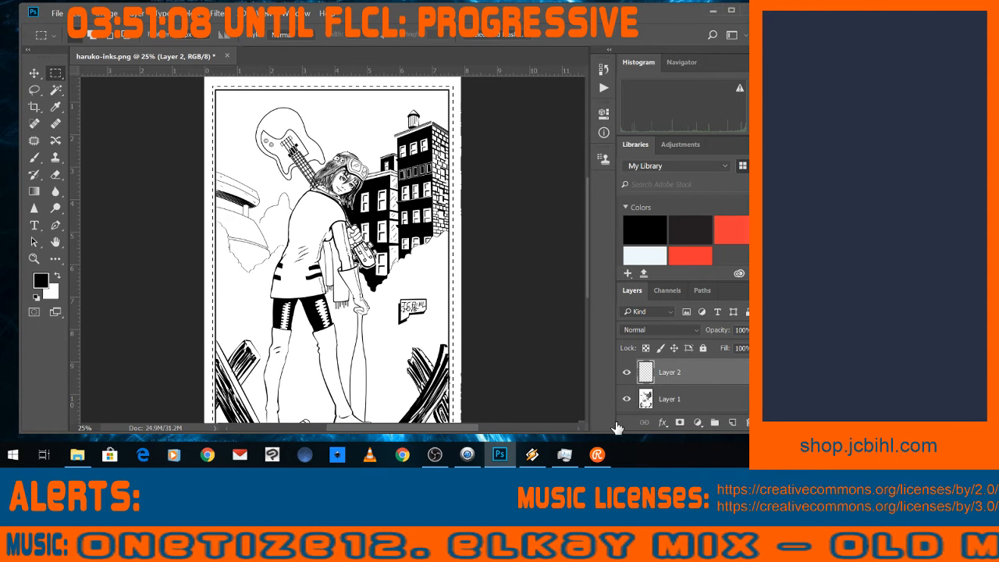
# Lower the line art layer's fill to 67% and move that layer above the empty one.
pyautogui.click(662, 399)
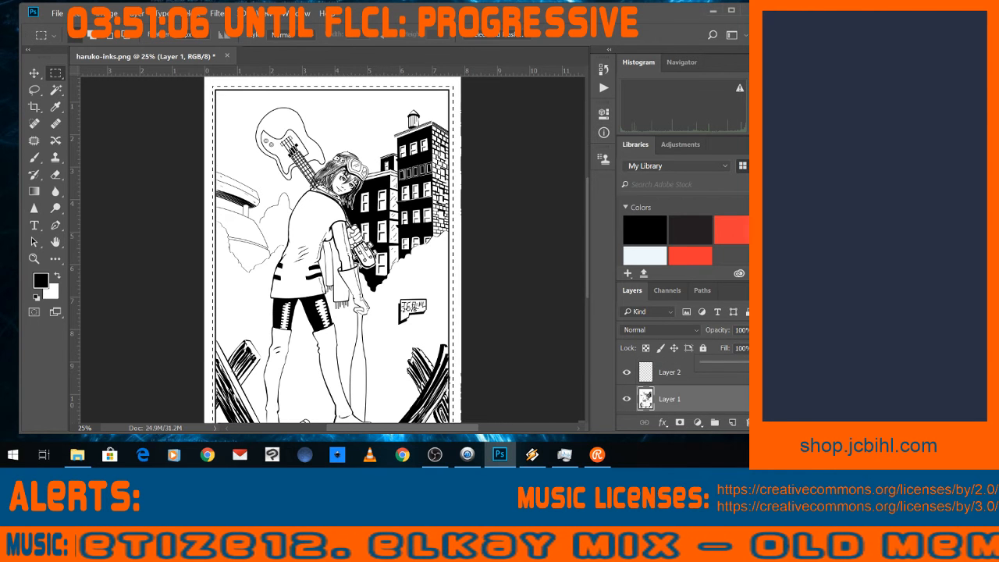
pyautogui.moveTo(777, 362); pyautogui.dragTo(768, 362)
pyautogui.moveTo(747, 365); pyautogui.dragTo(742, 370)
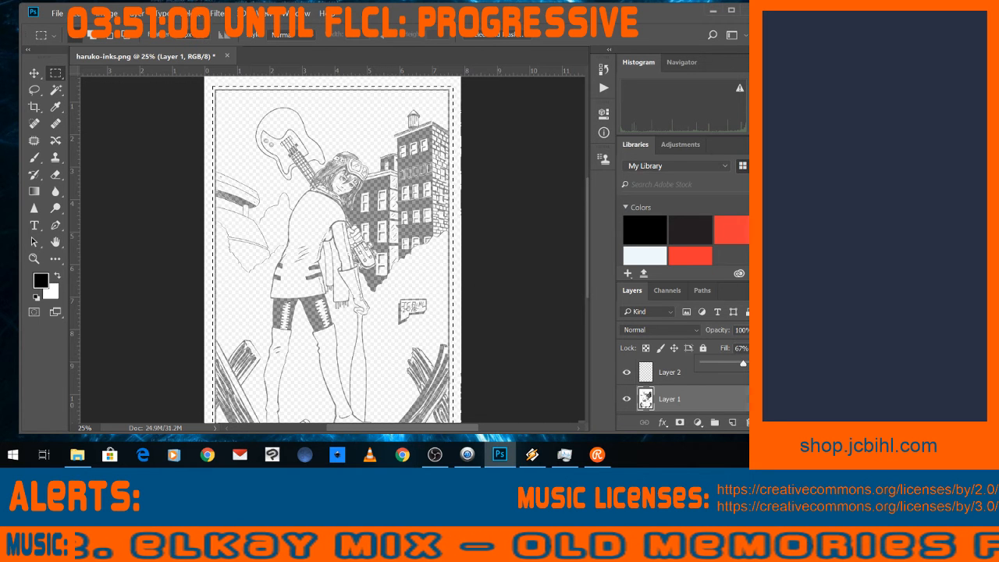
pyautogui.moveTo(676, 401); pyautogui.dragTo(675, 365)
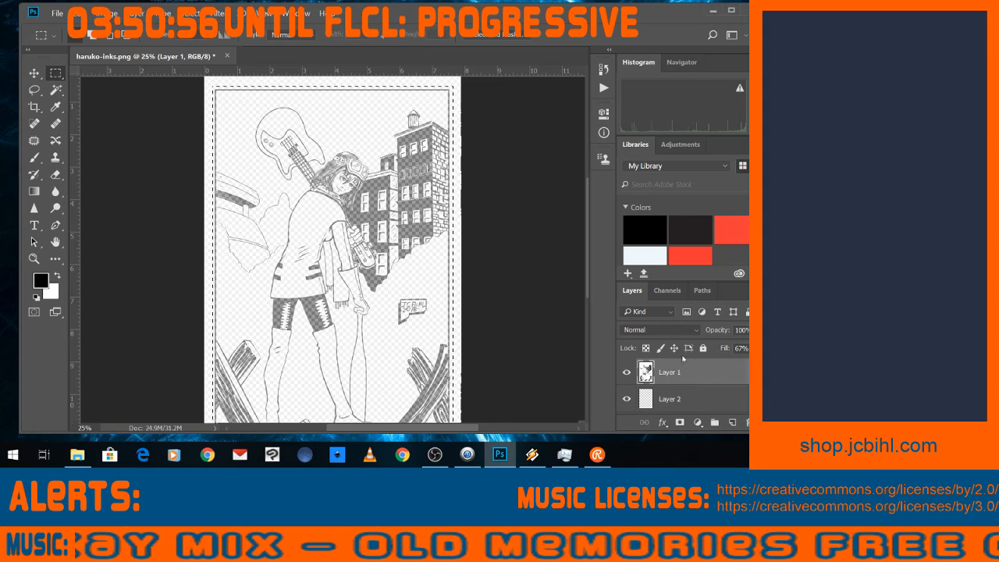
pyautogui.click(703, 349)
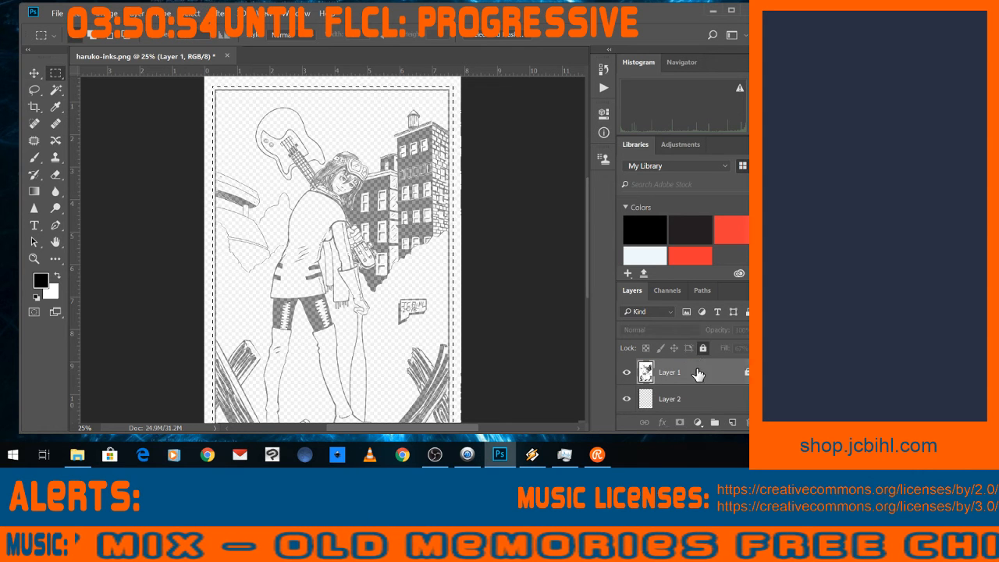
pyautogui.click(672, 310)
pyautogui.click(672, 312)
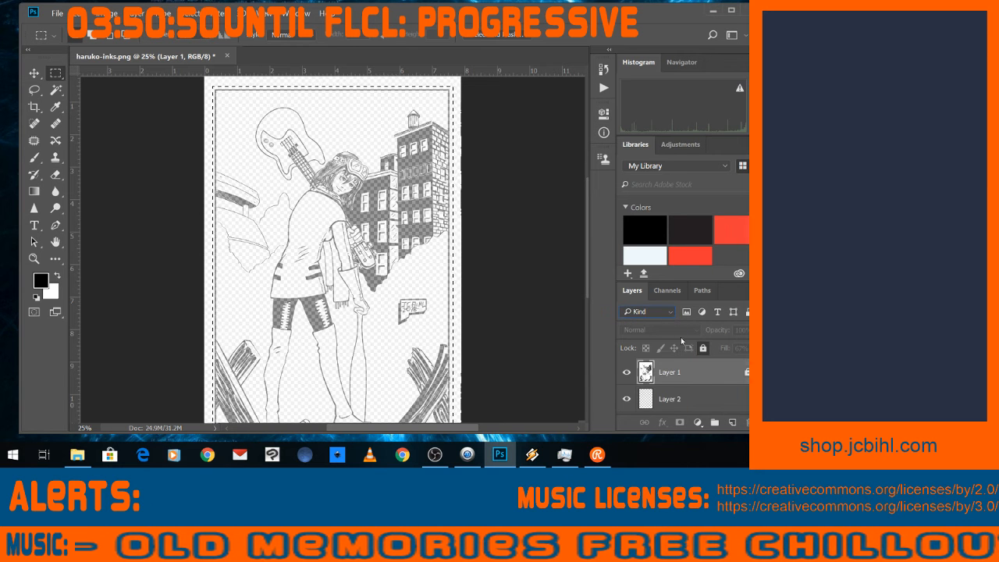
pyautogui.click(746, 374)
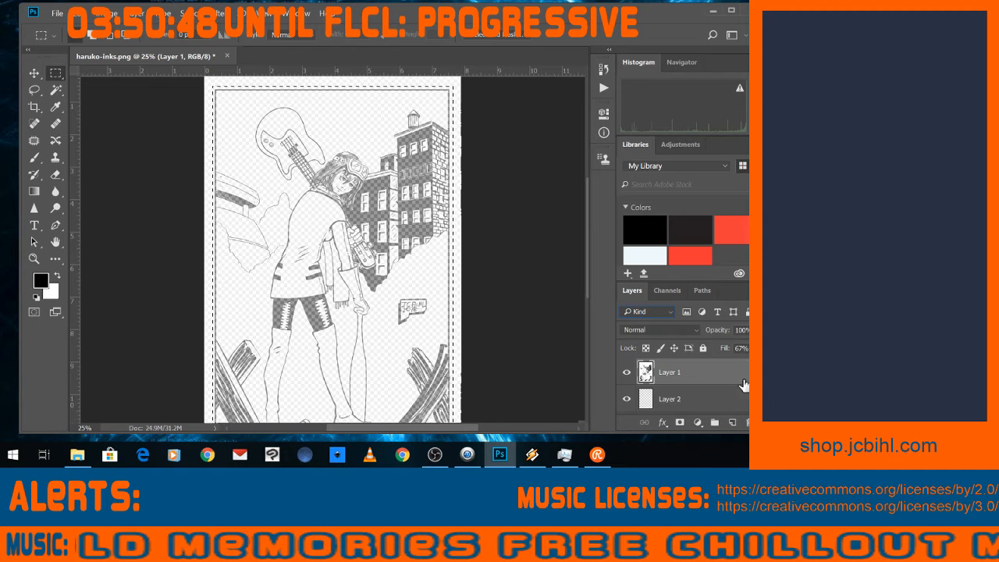
# Set the line art layer's blend mode to Multiply and lock the layer completely.
pyautogui.click(694, 333)
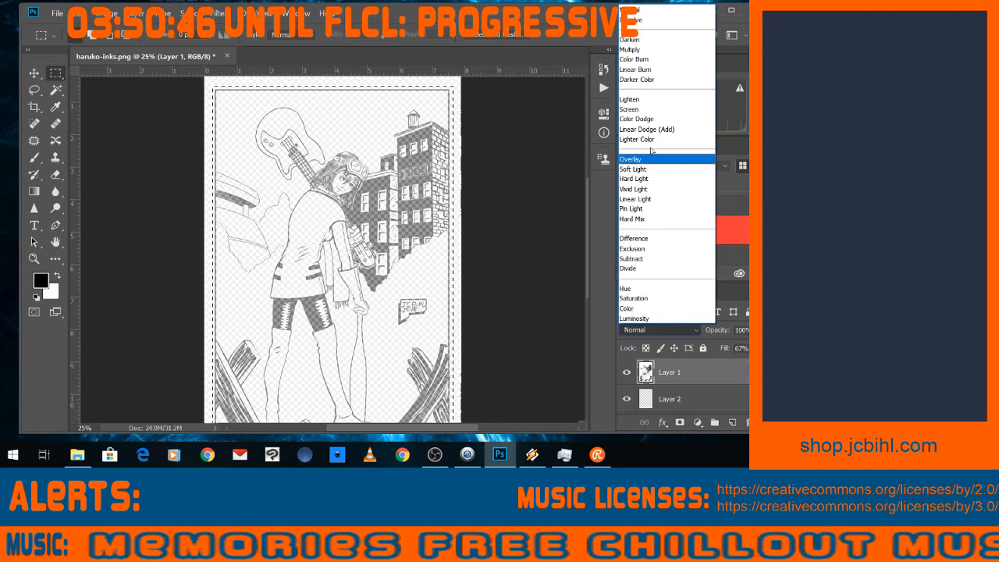
pyautogui.click(644, 50)
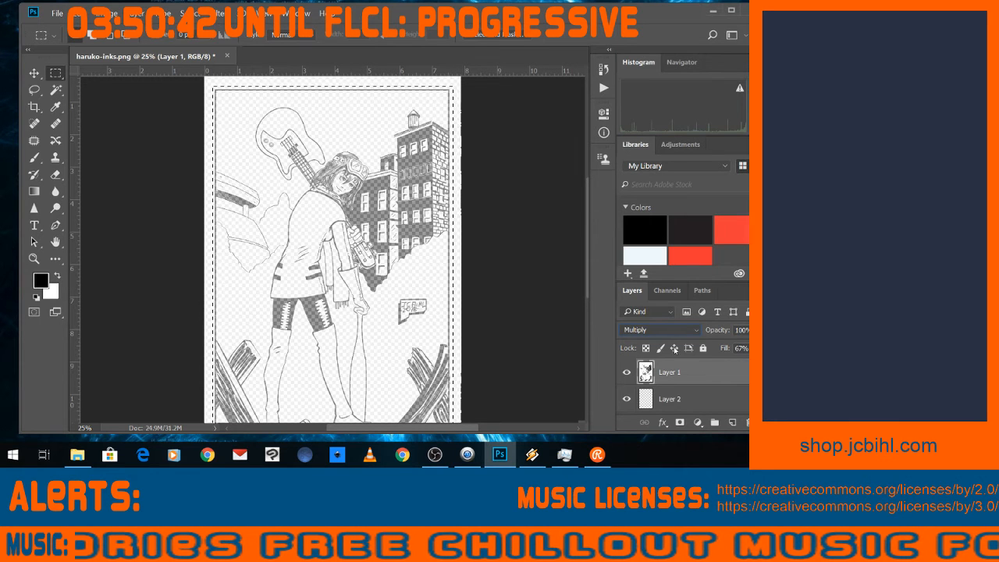
pyautogui.click(703, 348)
# Rename the empty layer below the line art as Flats and activate the Brush tool for it.
pyautogui.click(699, 399)
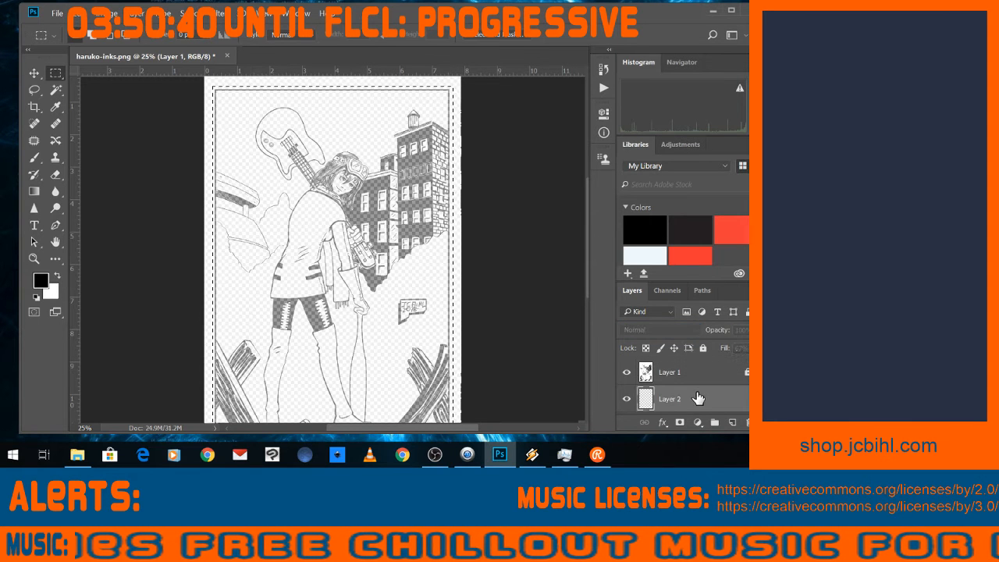
pyautogui.doubleClick(672, 400)
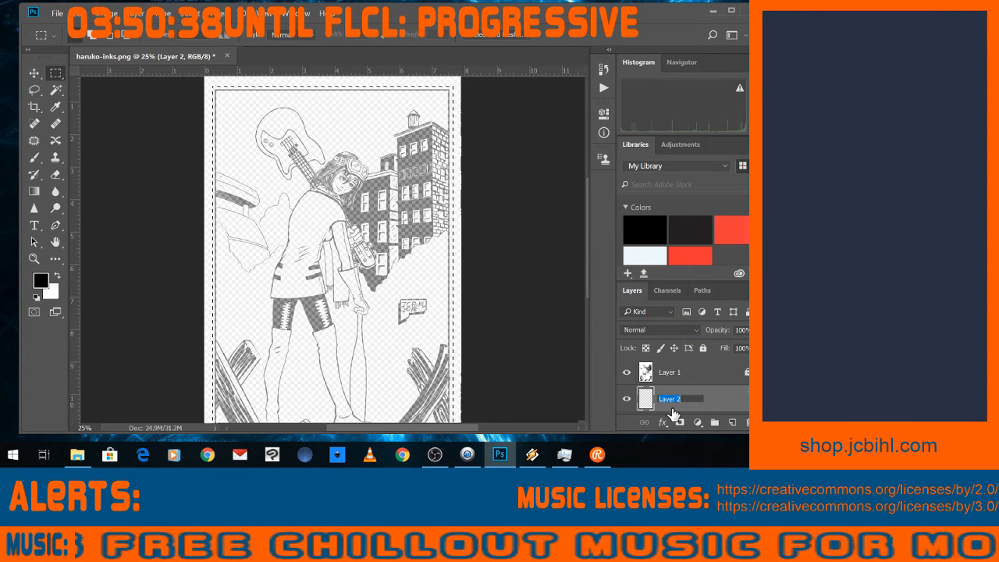
pyautogui.write('Flats')
pyautogui.press('Return')
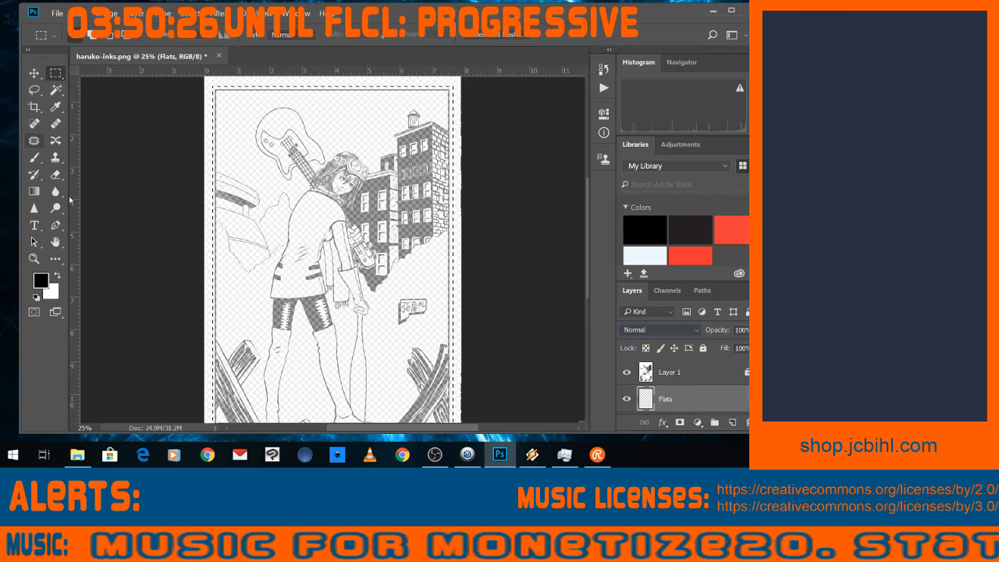
pyautogui.click(36, 160)
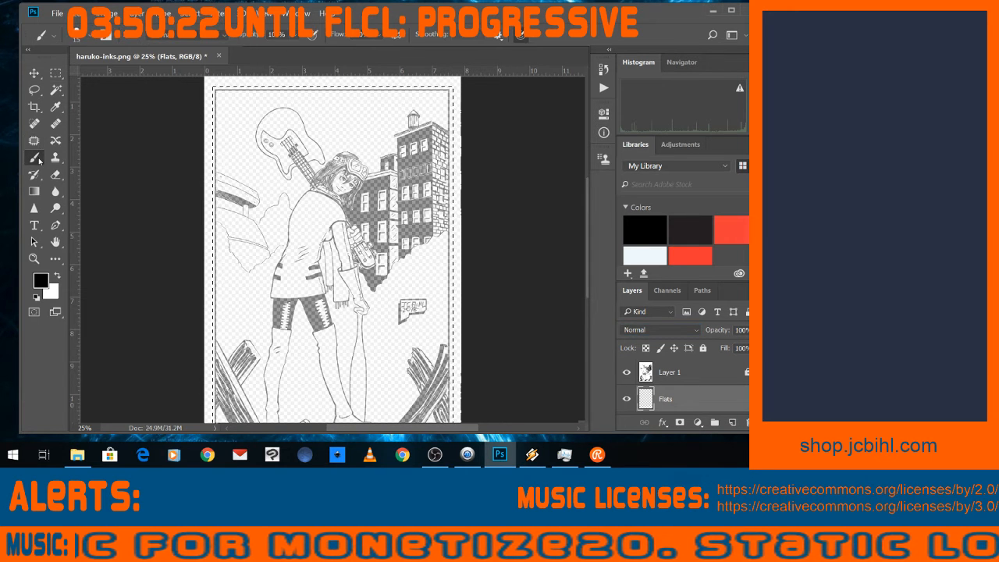
# Activate the Pencil tool and check its brush tip shape, size and hardness in the brush settings.
pyautogui.click(88, 169)
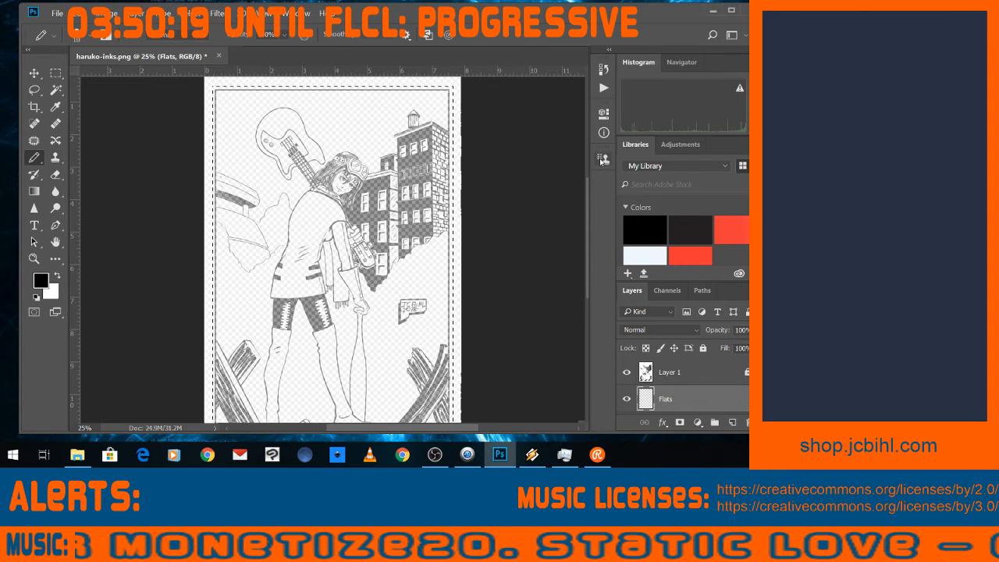
pyautogui.click(265, 14)
pyautogui.click(305, 14)
pyautogui.click(304, 14)
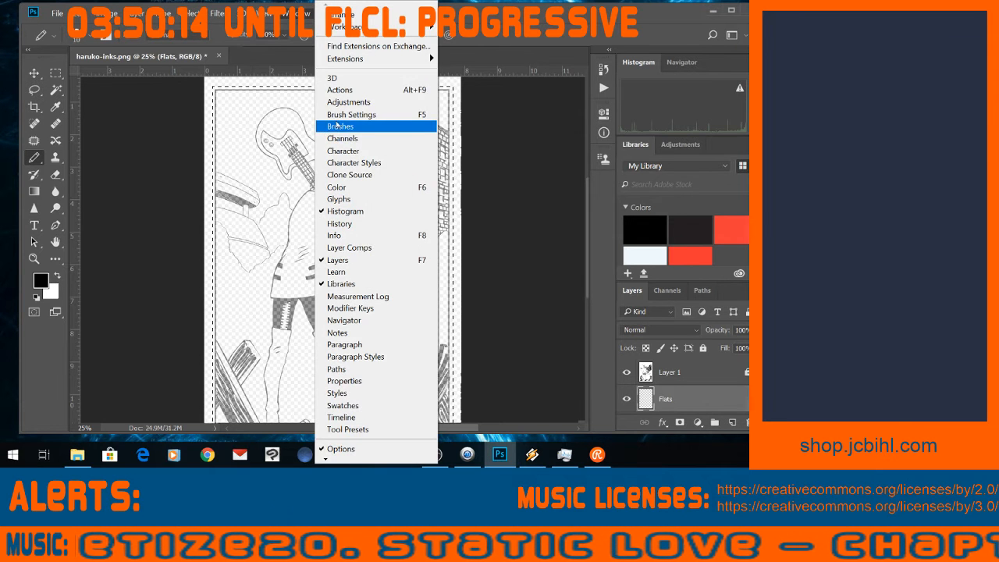
pyautogui.click(341, 126)
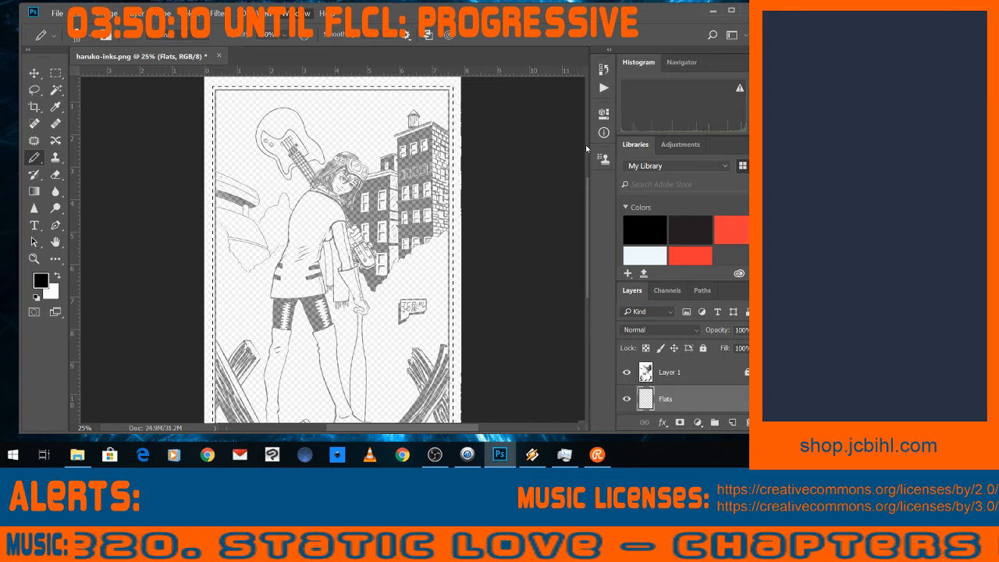
pyautogui.press('F5')
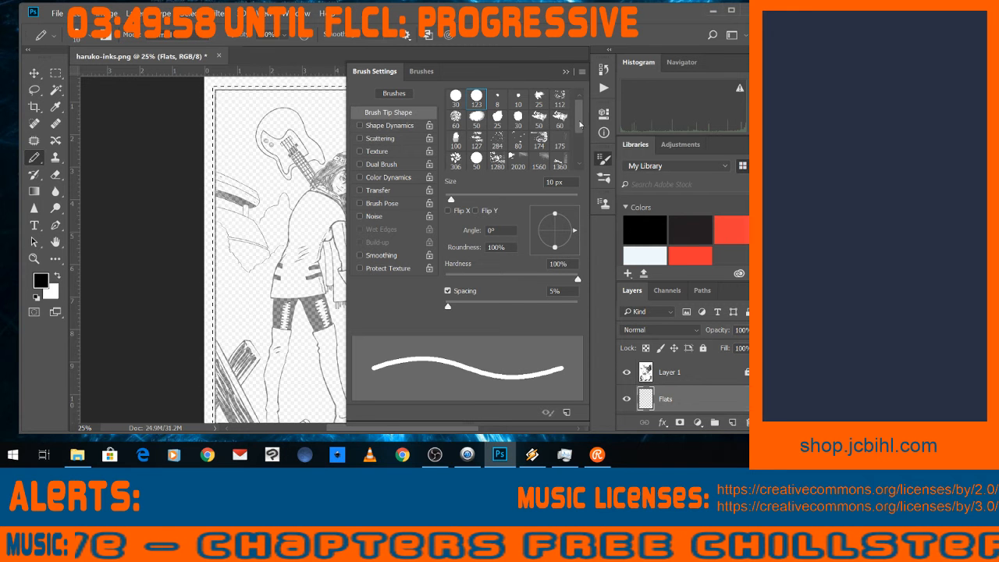
pyautogui.click(566, 73)
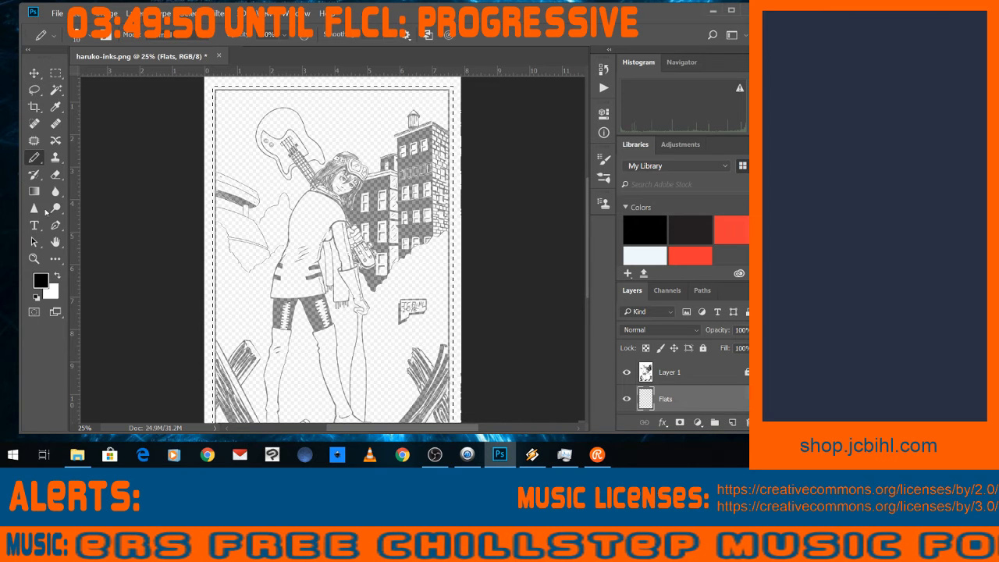
# Examine the upper-left corner of the illustration's frame and the surrounding selection edge at about 145% zoom.
pyautogui.click(33, 259)
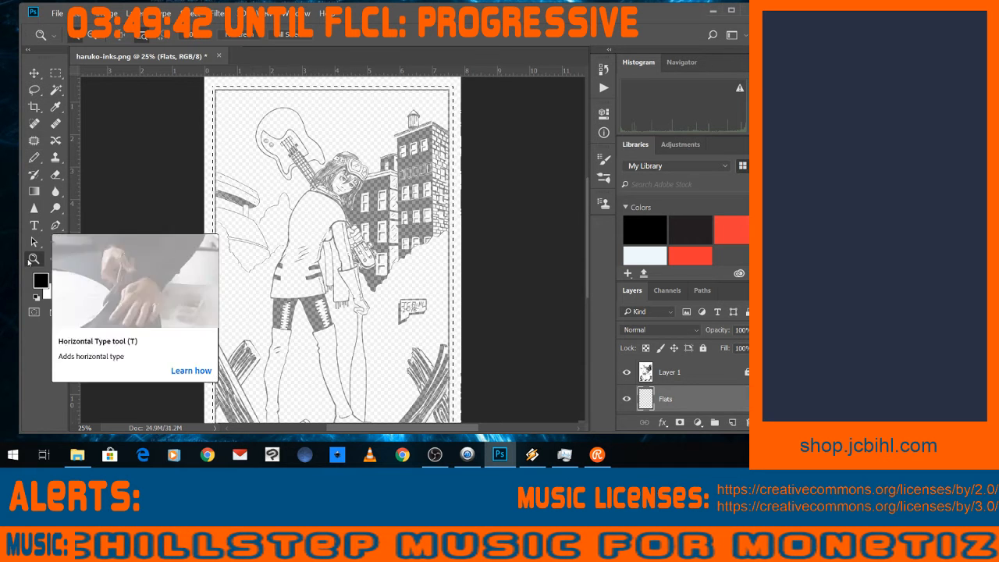
pyautogui.moveTo(189, 84); pyautogui.dragTo(474, 142)
pyautogui.scroll(7, 476, 146)
pyautogui.scroll(6, 292, 167)
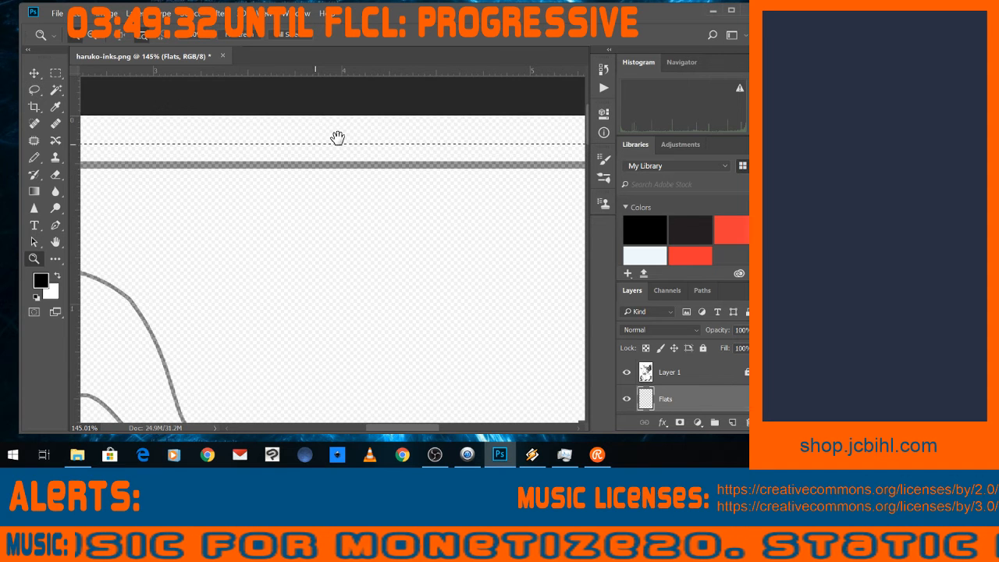
pyautogui.moveTo(163, 241); pyautogui.dragTo(389, 189)
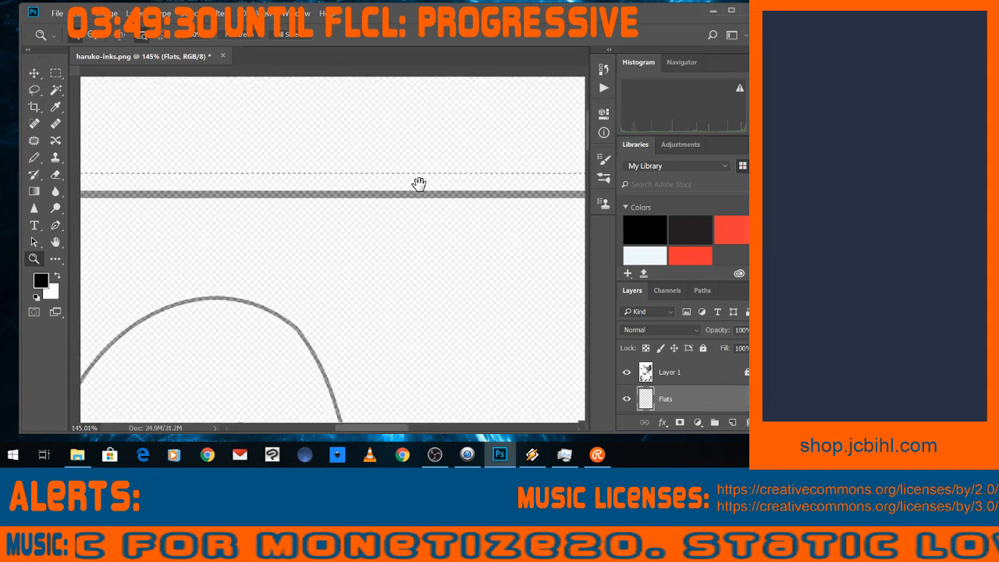
pyautogui.moveTo(230, 234); pyautogui.dragTo(471, 203)
pyautogui.moveTo(295, 226); pyautogui.dragTo(250, 218)
pyautogui.hotkey('ctrl', 'r')
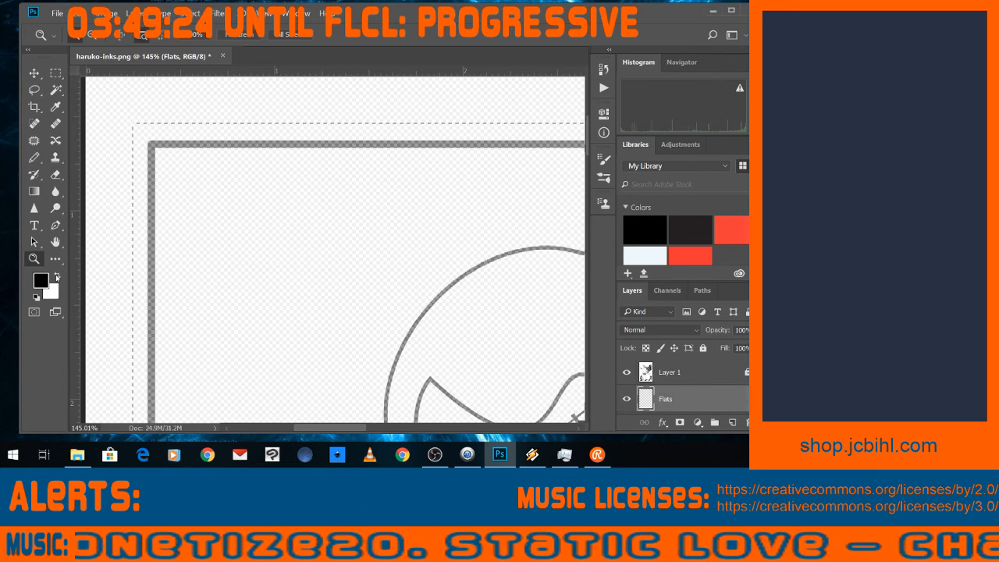
pyautogui.press('i')
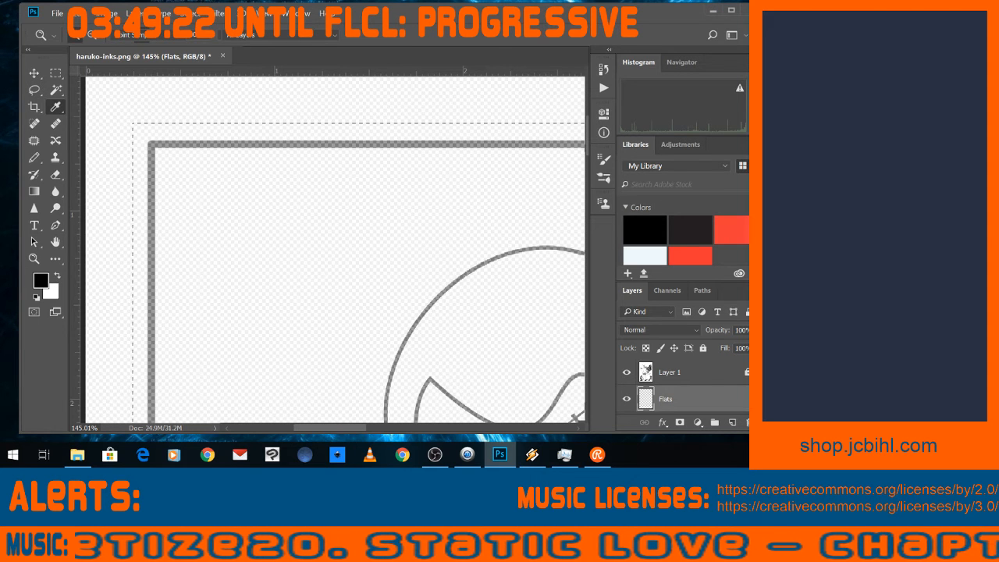
pyautogui.press('z')
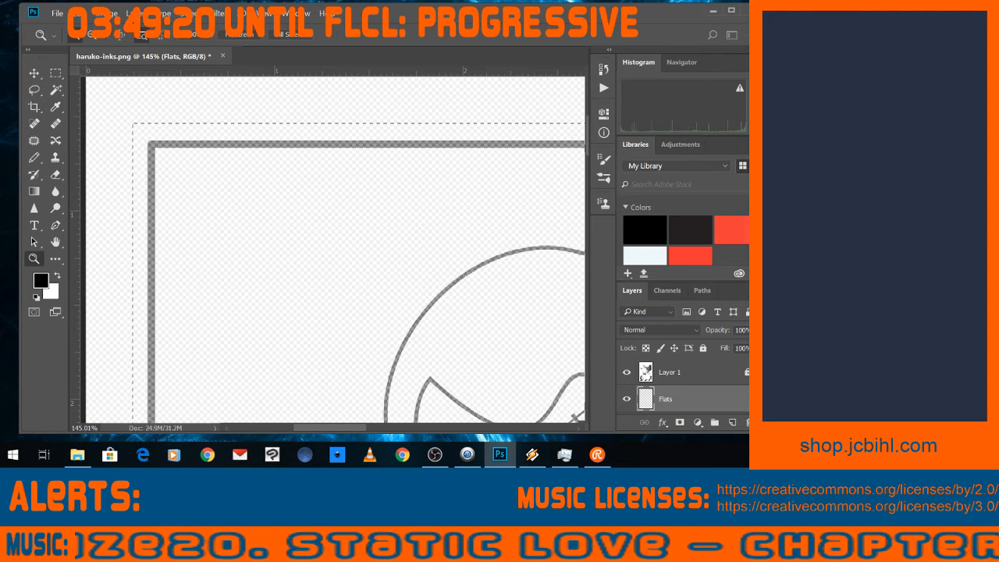
# Convert the document to CMYK Color without merging the layers, accepting the U.S. Web Coated (SWOP) v2 profile.
pyautogui.click(110, 13)
pyautogui.moveTo(195, 26)
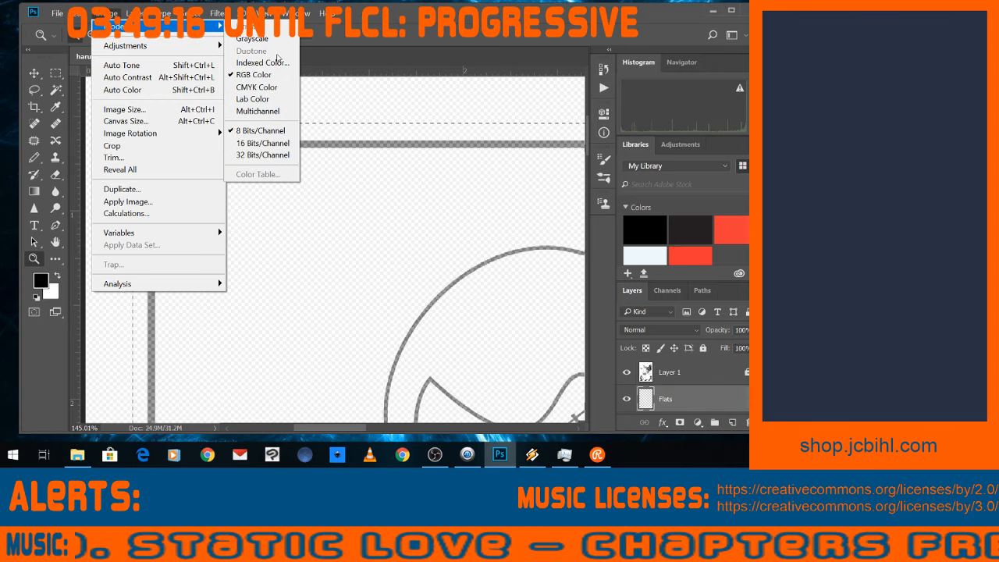
pyautogui.click(256, 88)
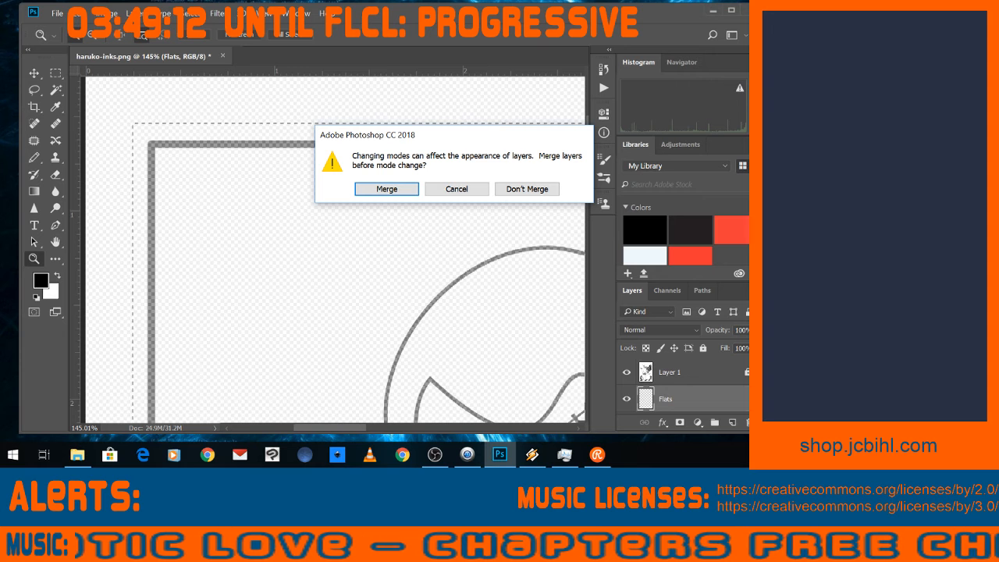
pyautogui.hotkey('alt', 'Tab')
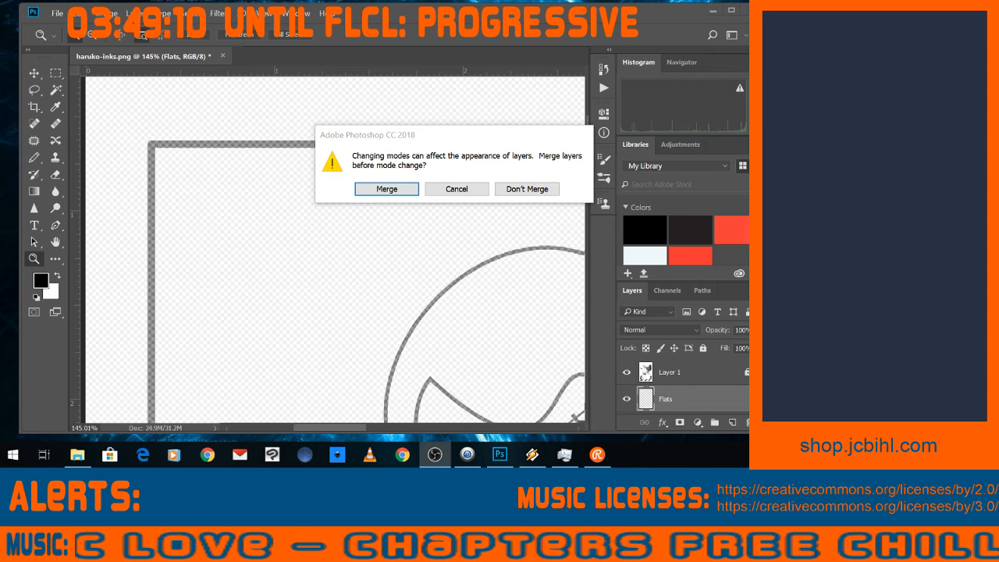
pyautogui.hotkey('alt', 'Tab')
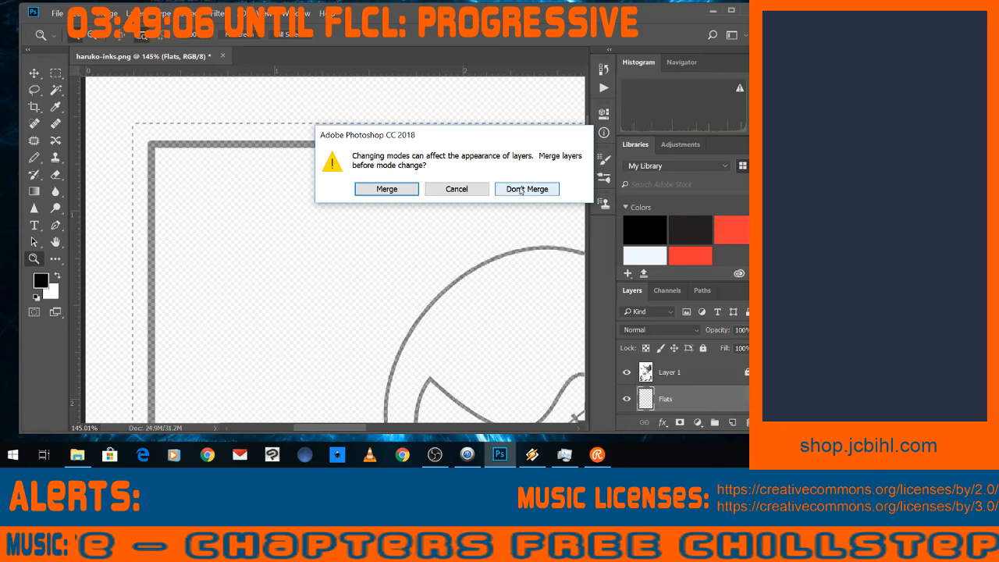
pyautogui.click(520, 189)
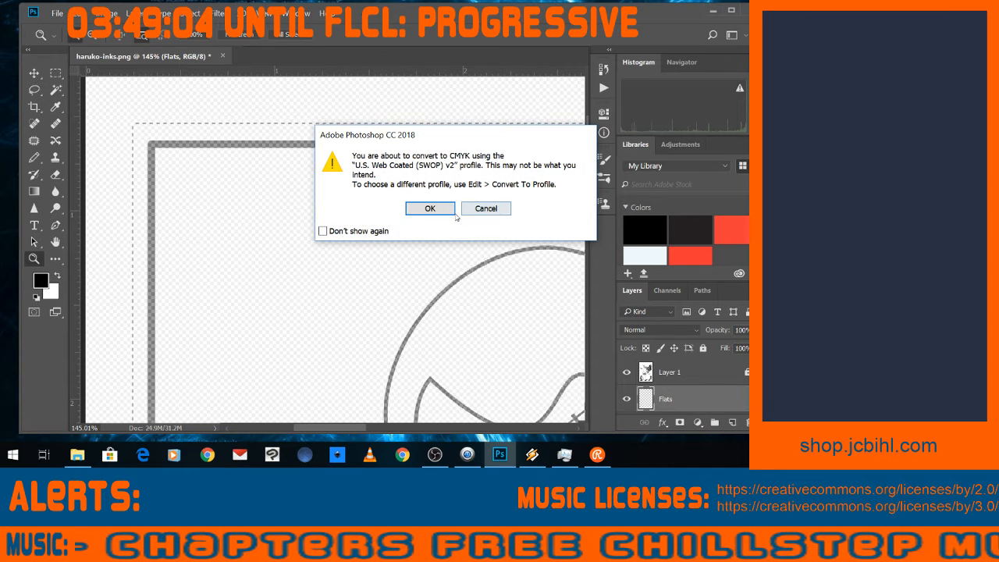
pyautogui.click(430, 208)
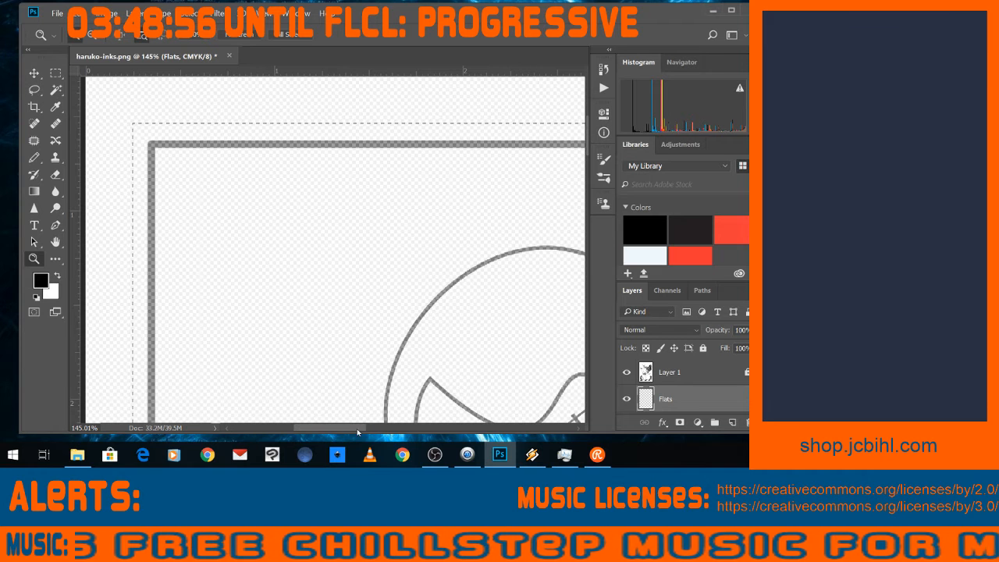
# Set the foreground colour to dark blue and pencil a small dab inside the frame's upper-left corner on the Flats layer.
pyautogui.click(55, 74)
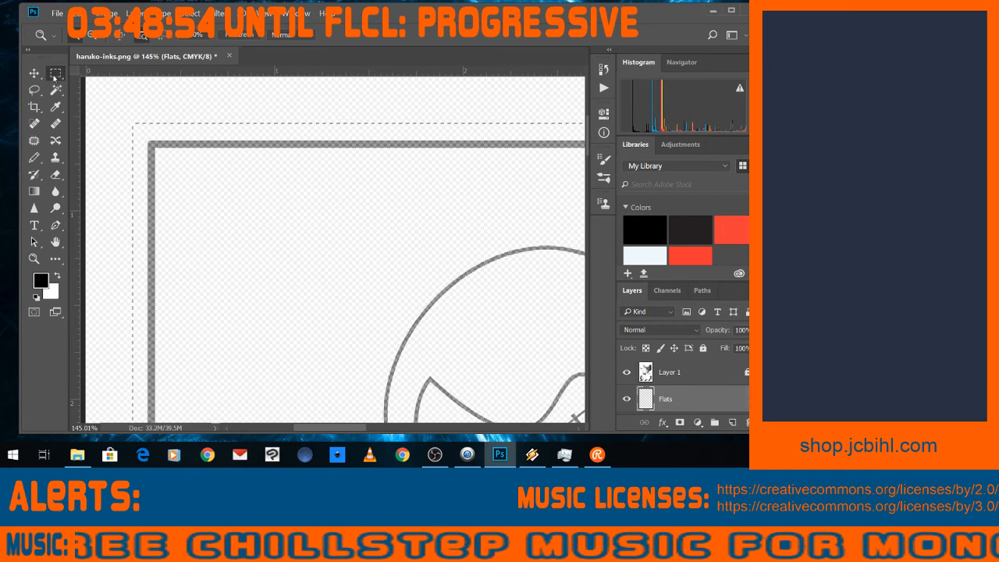
pyautogui.click(35, 157)
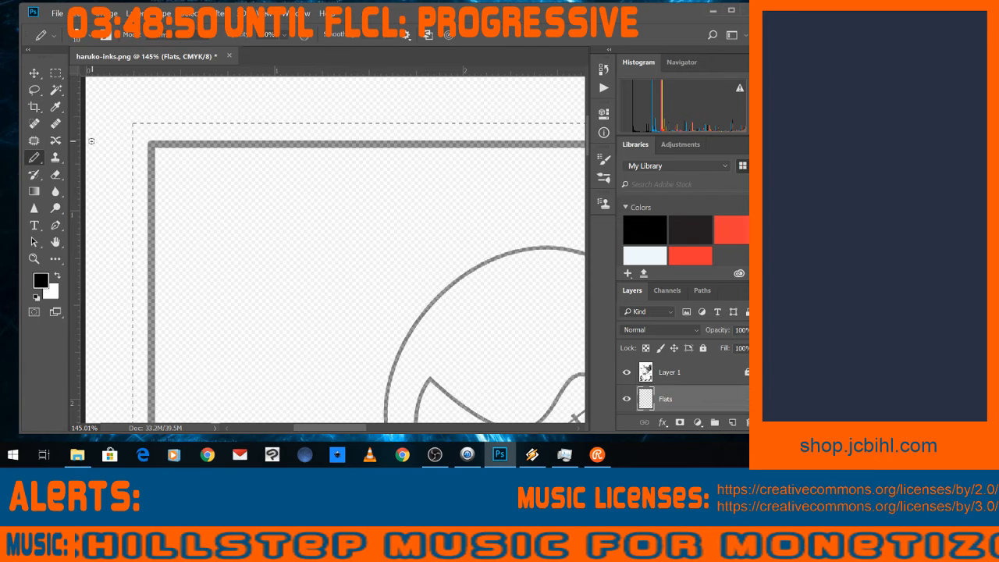
pyautogui.press('i')
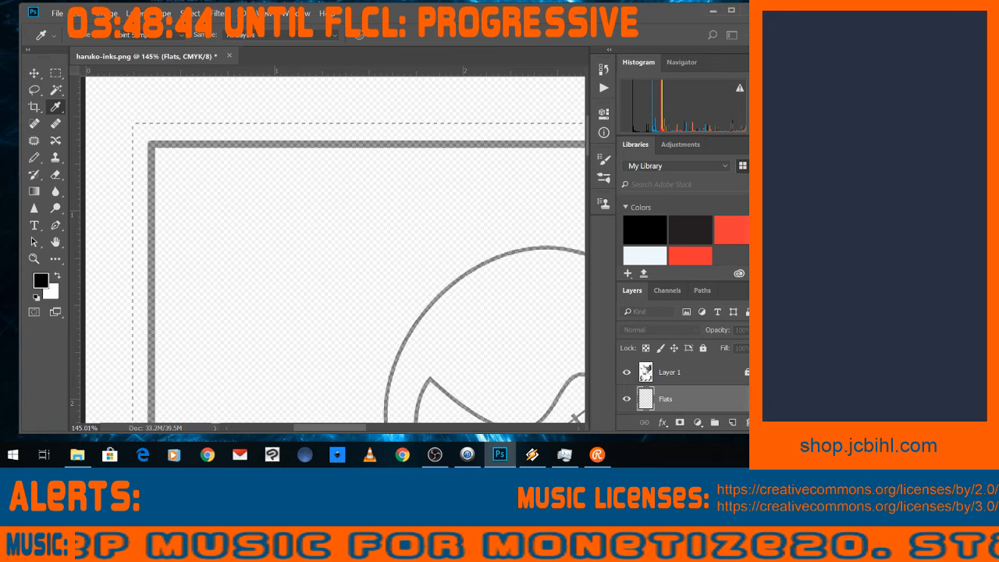
pyautogui.press('Return')
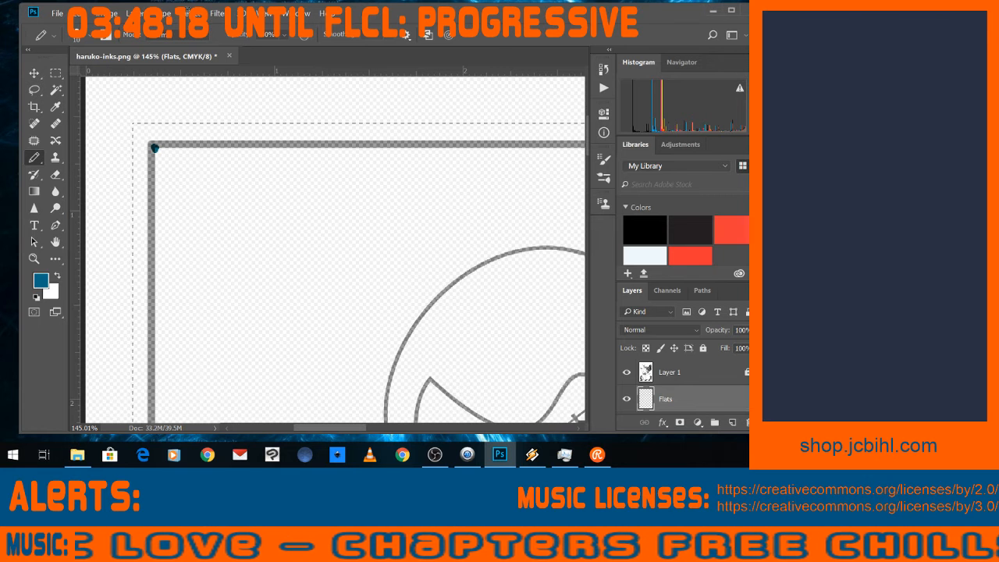
pyautogui.click(188, 14)
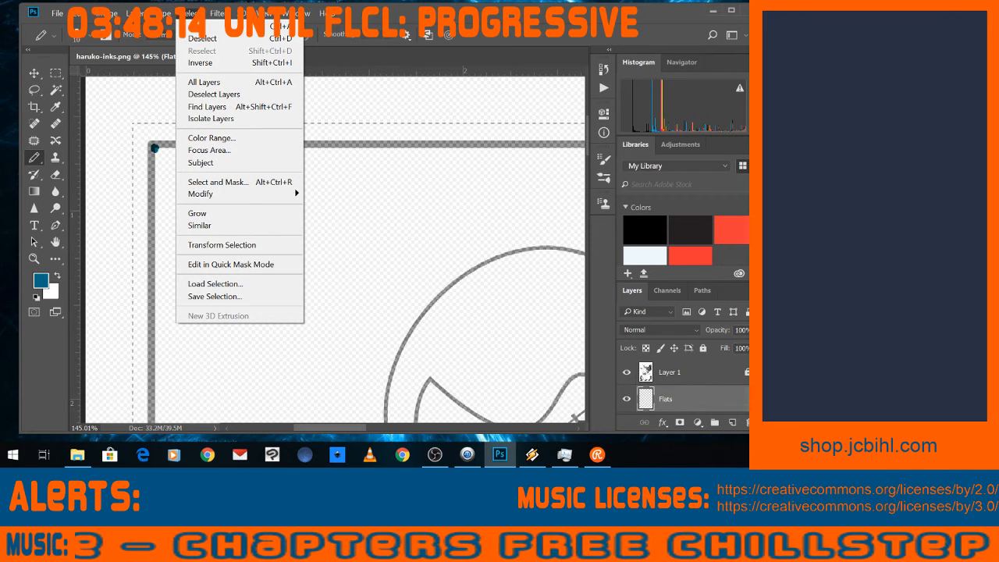
pyautogui.click(194, 26)
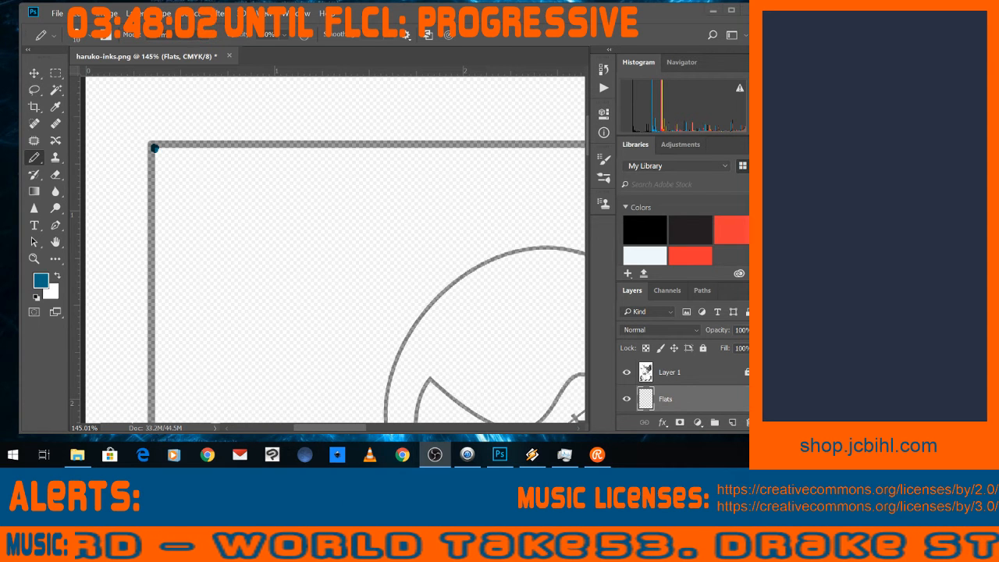
# Save the document to the Desktop as the layered Photoshop file haruko-inks.psd.
pyautogui.click(56, 14)
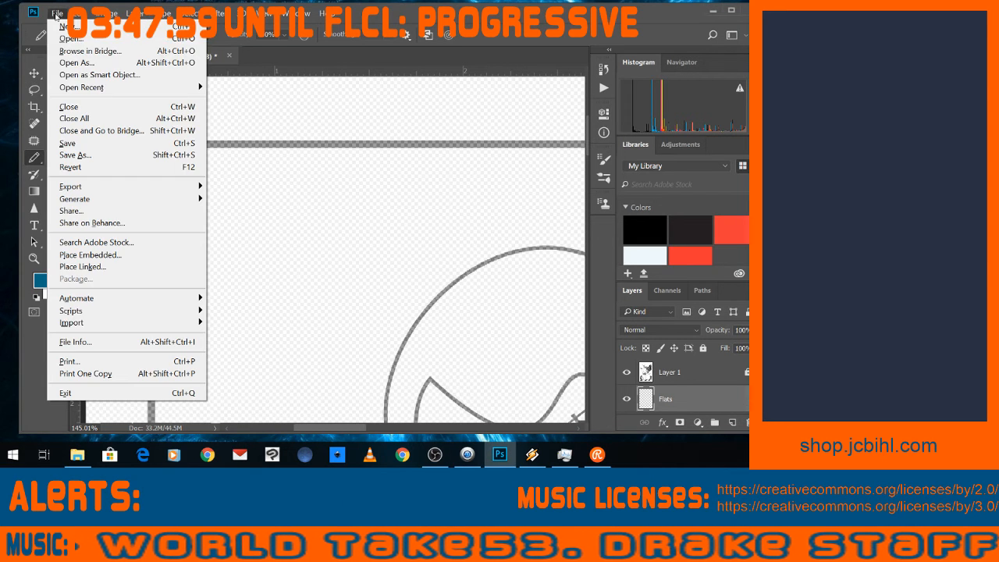
pyautogui.click(61, 145)
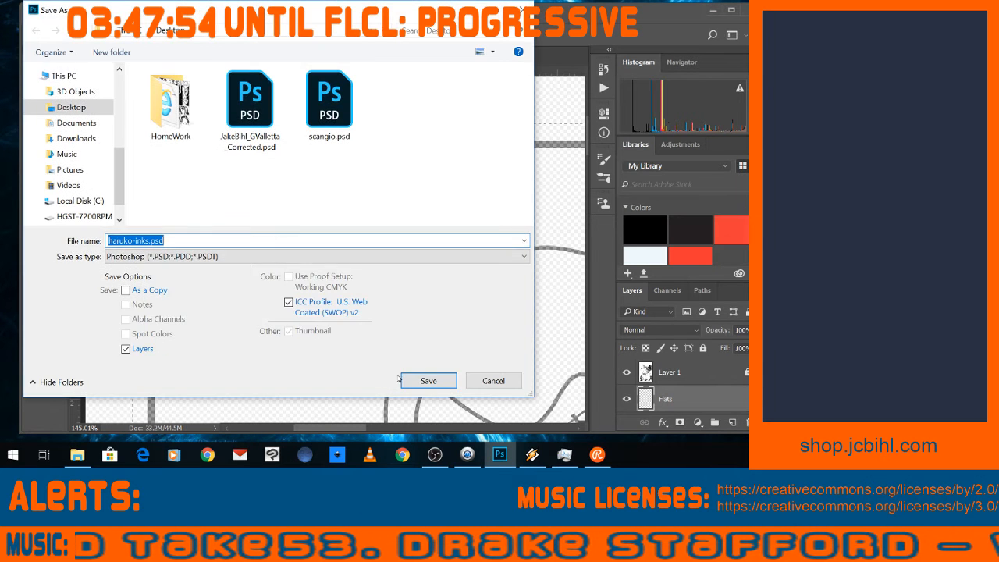
pyautogui.click(419, 381)
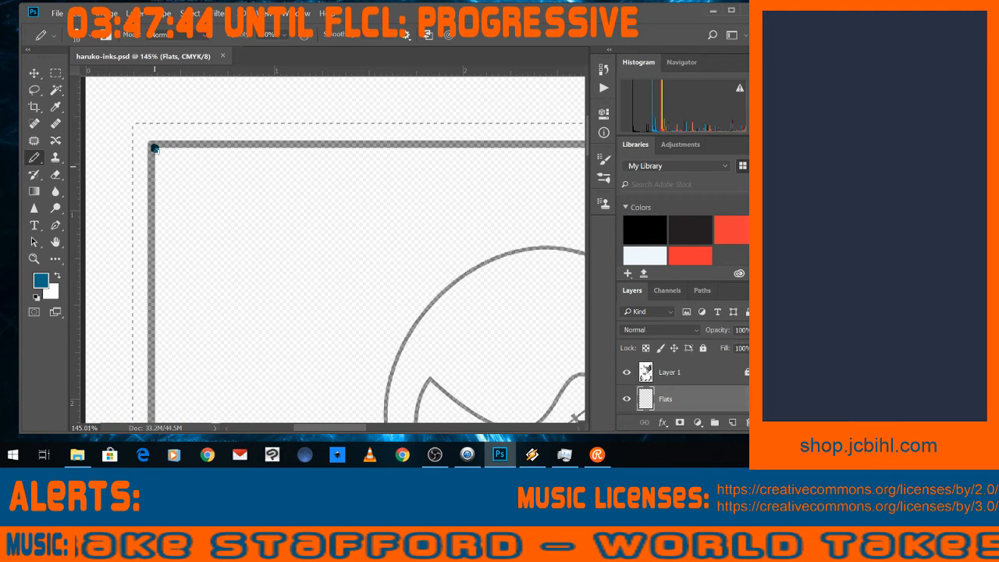
# Add more blue pencil dabs beside the first one in the frame's upper-left corner.
pyautogui.click(154, 148)
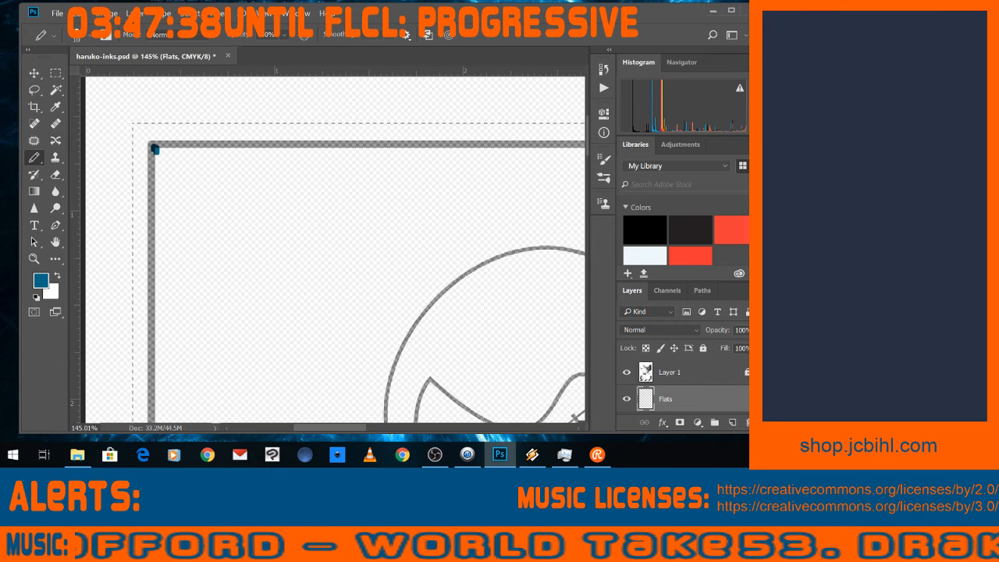
pyautogui.hotkey('alt', 'Tab')
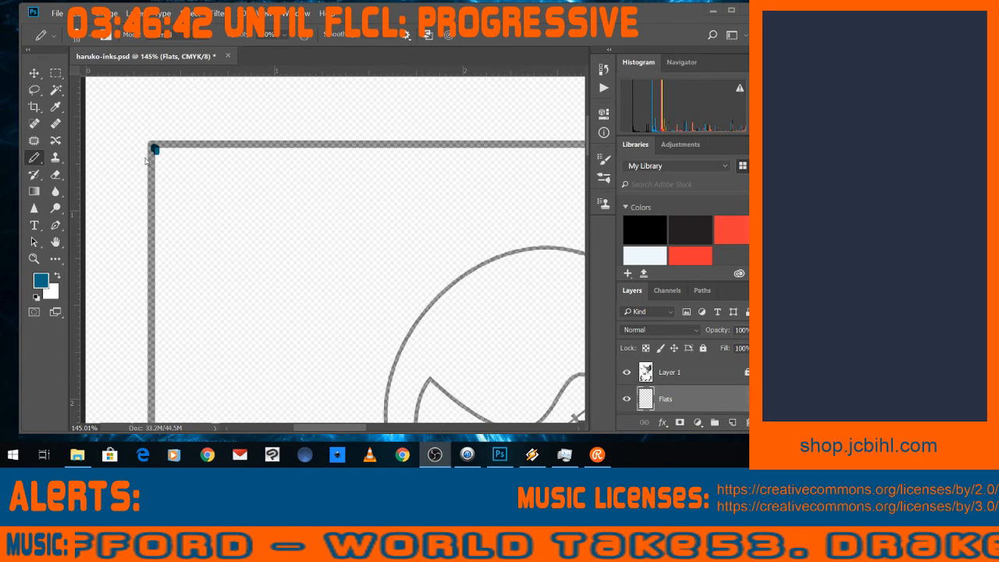
pyautogui.click(36, 157)
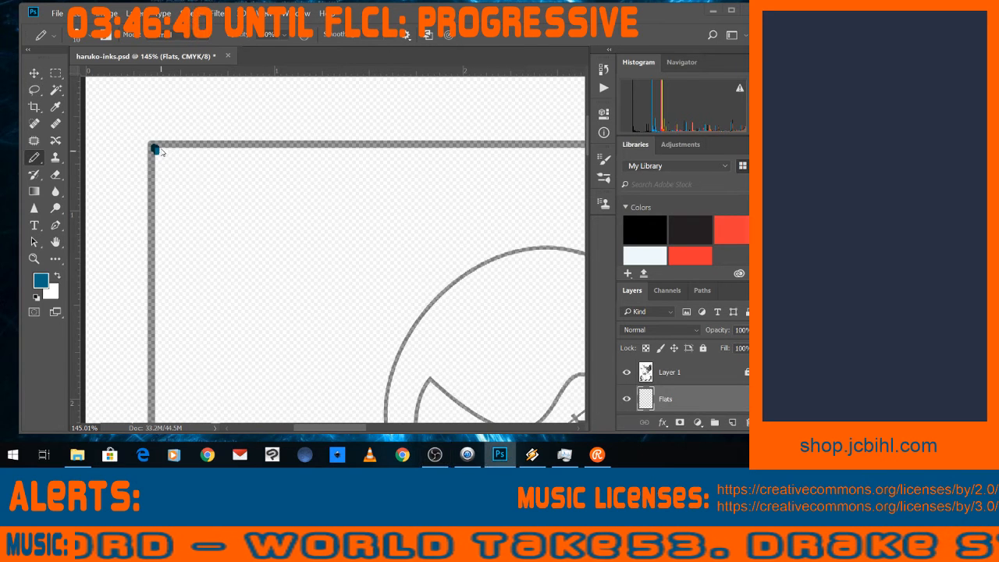
pyautogui.click(160, 148)
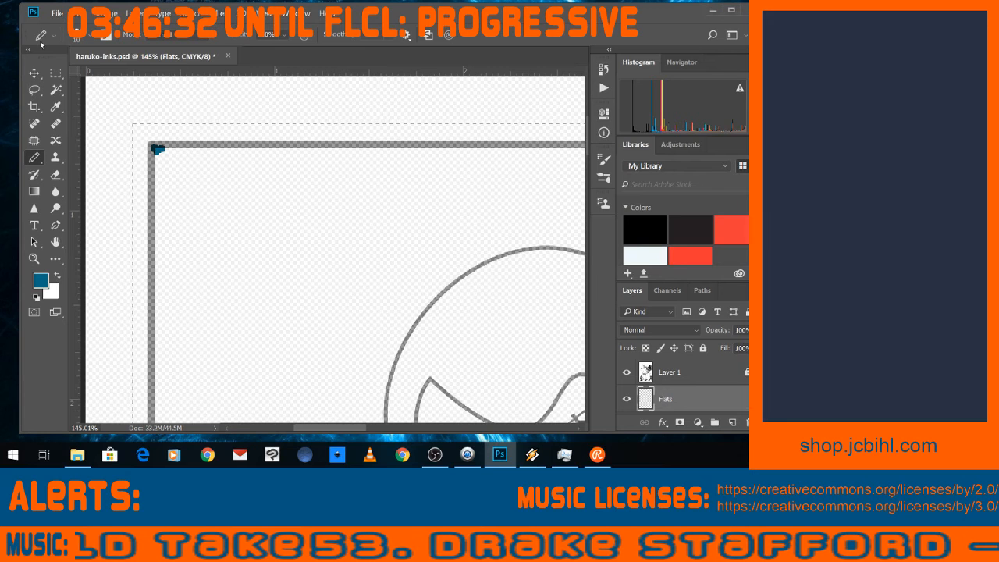
# Review the document's dimensions and resolution in the Image Size settings.
pyautogui.click(110, 14)
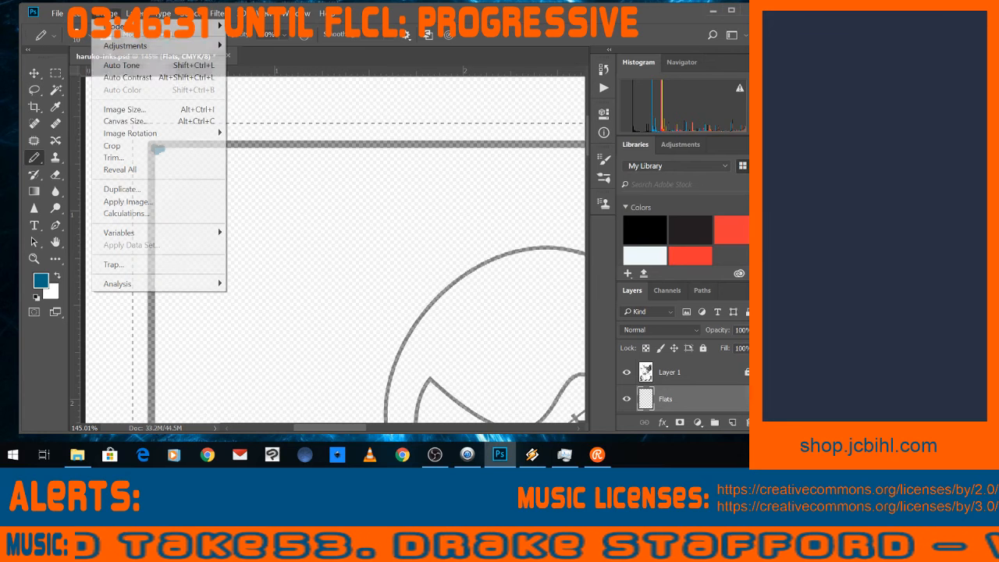
pyautogui.click(117, 109)
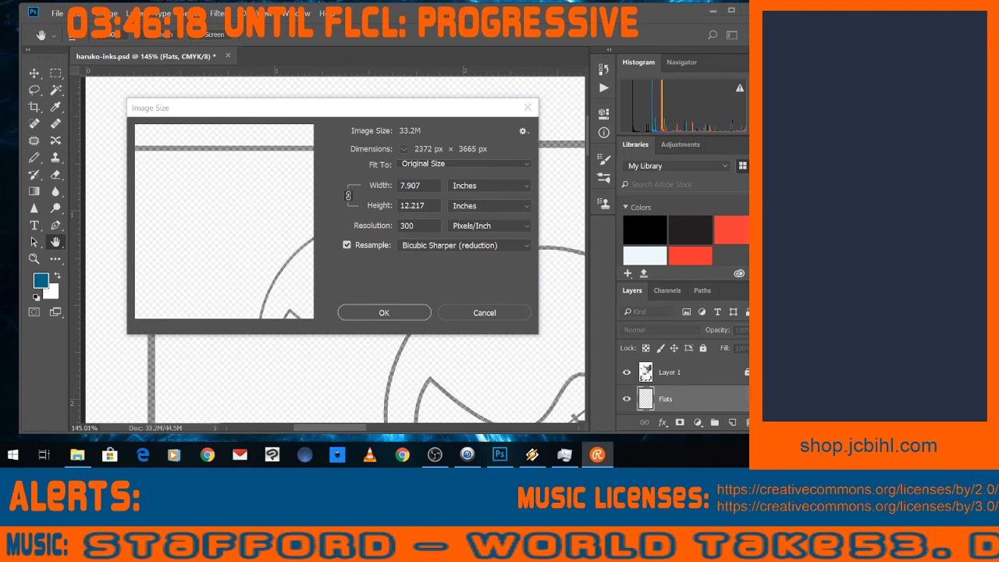
pyautogui.click(526, 109)
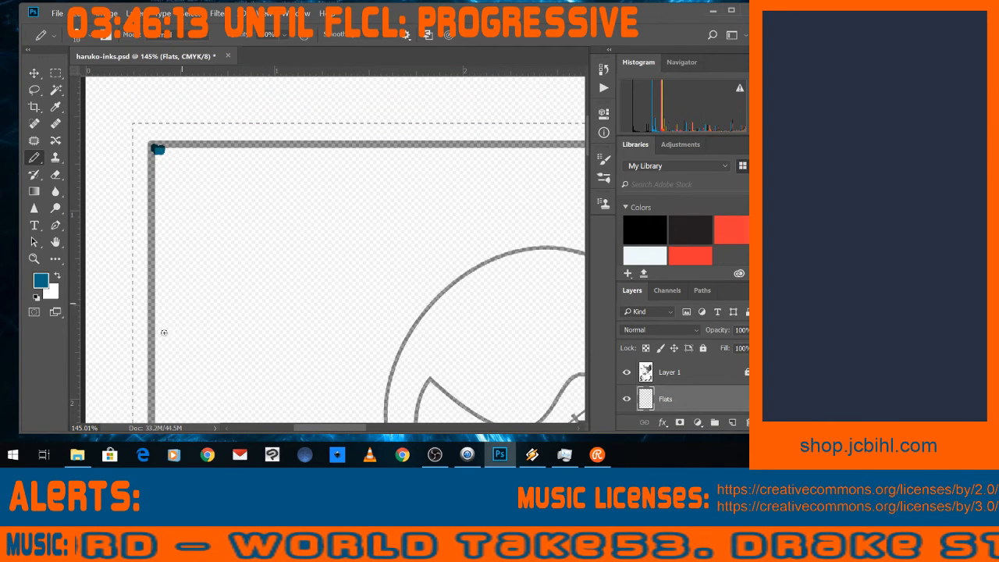
# Extend the blue pencil patch slightly further along the inside of the frame's top edge with a short stroke.
pyautogui.moveTo(161, 153); pyautogui.dragTo(167, 147)
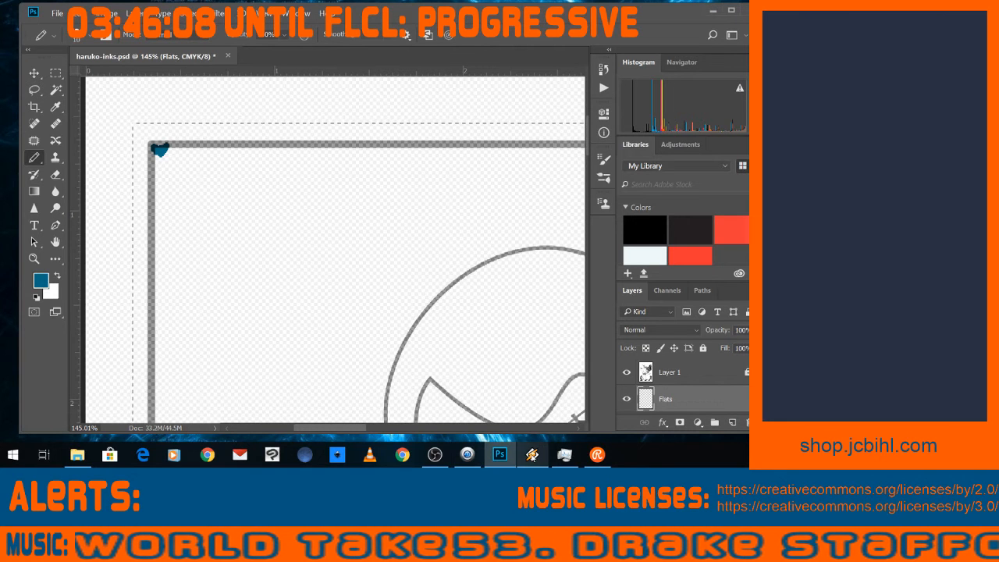
pyautogui.click(533, 457)
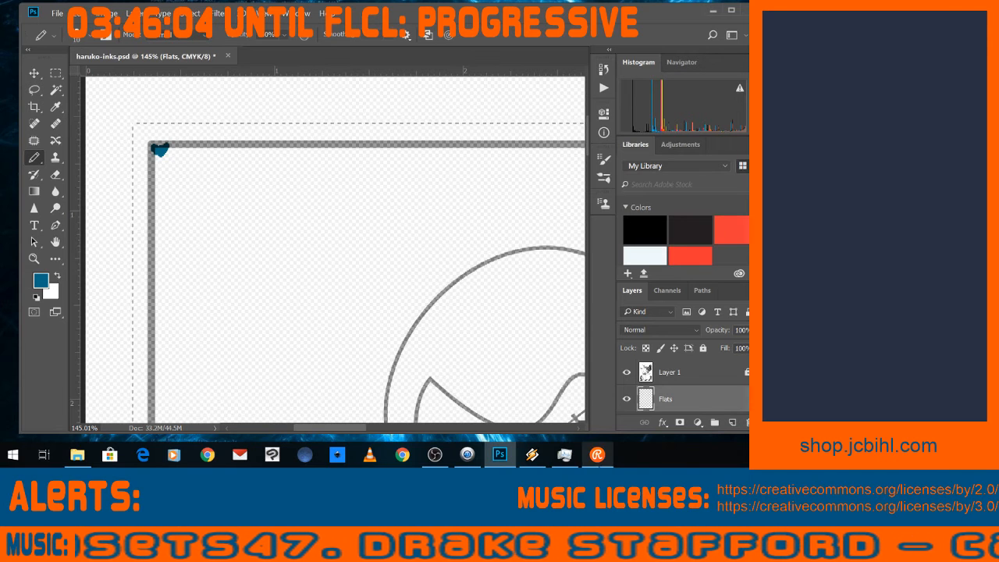
# Close the running Winamp music player.
pyautogui.click(537, 456)
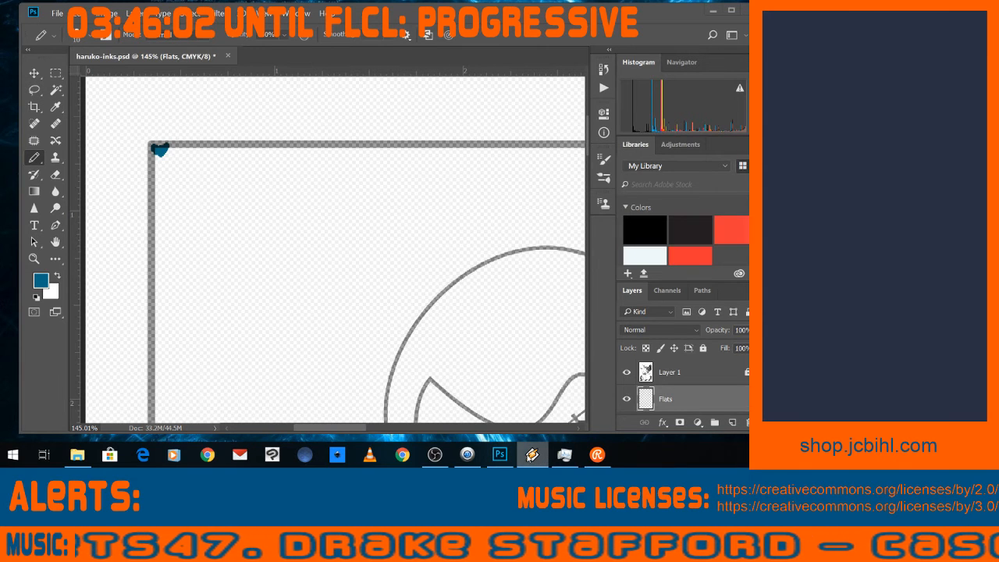
pyautogui.rightClick(531, 455)
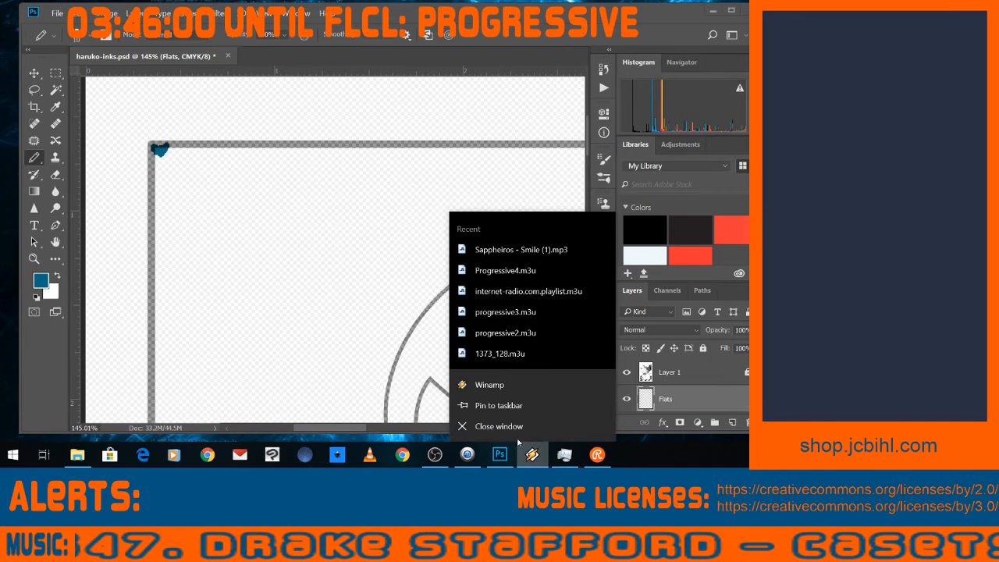
pyautogui.click(498, 426)
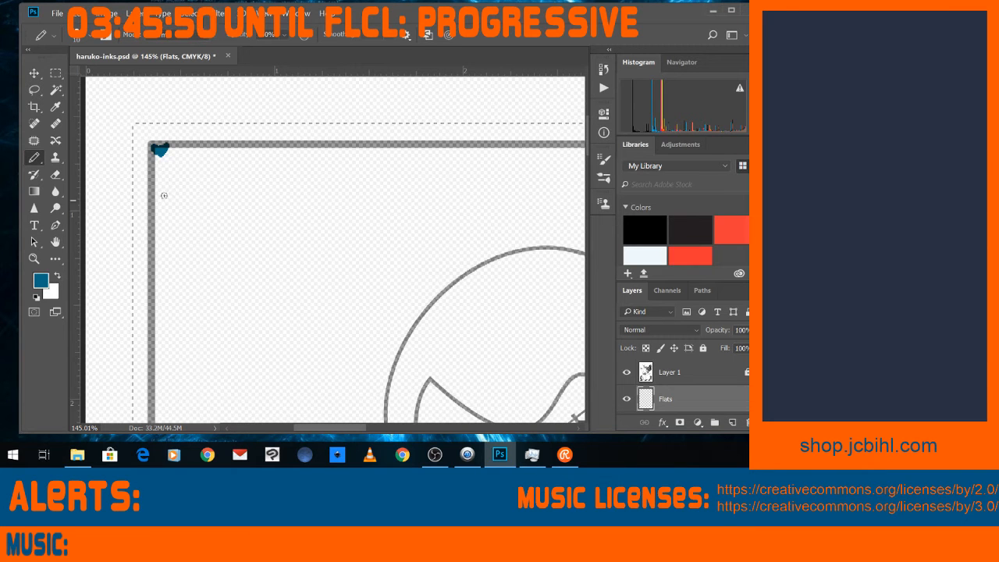
# Add a short downward blue pencil stroke at the lower edge of the patch in the frame's upper-left corner.
pyautogui.click(714, 9)
pyautogui.click(491, 455)
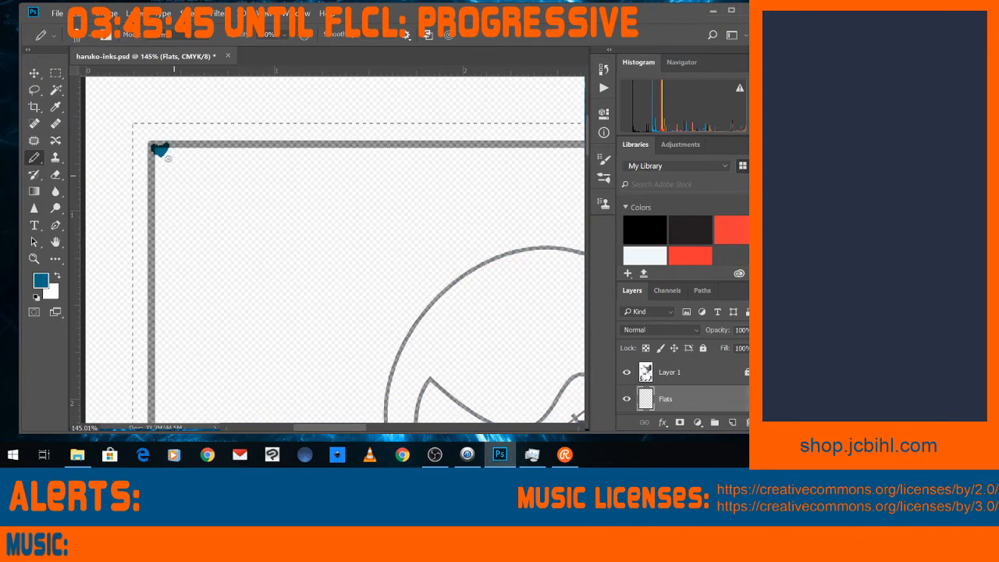
pyautogui.moveTo(165, 149); pyautogui.dragTo(168, 157)
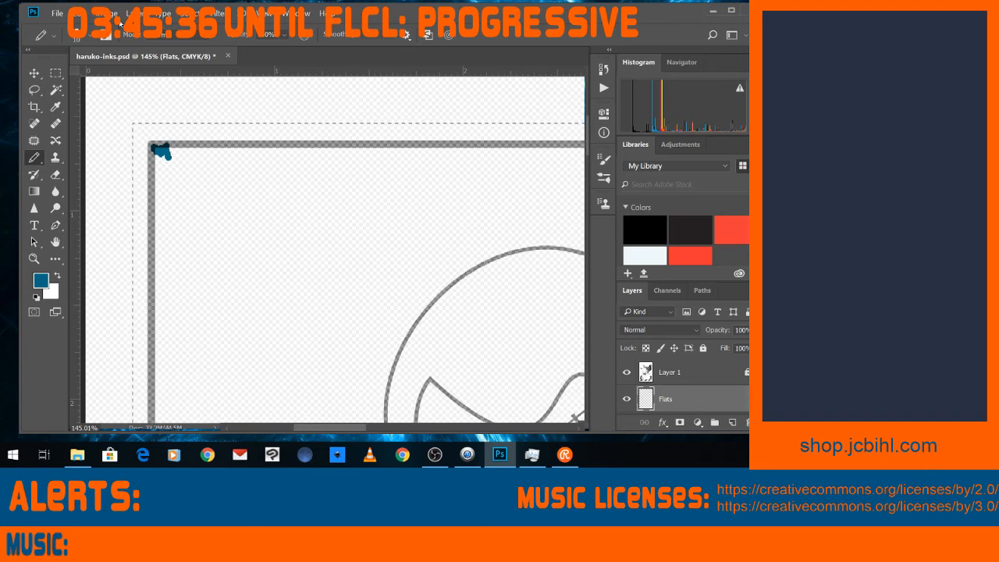
# Open the Performance preferences.
pyautogui.click(78, 13)
pyautogui.moveTo(121, 435)
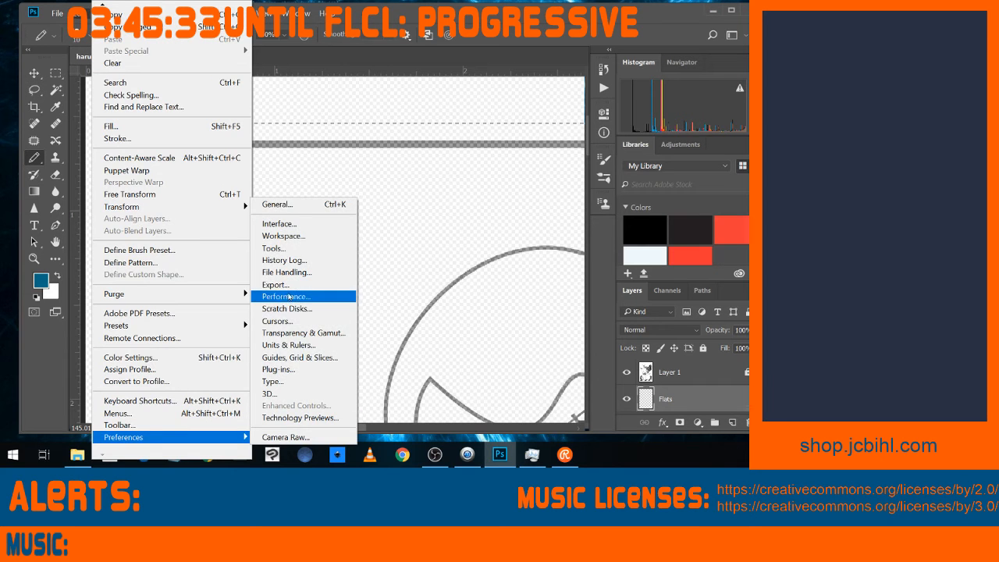
pyautogui.click(288, 297)
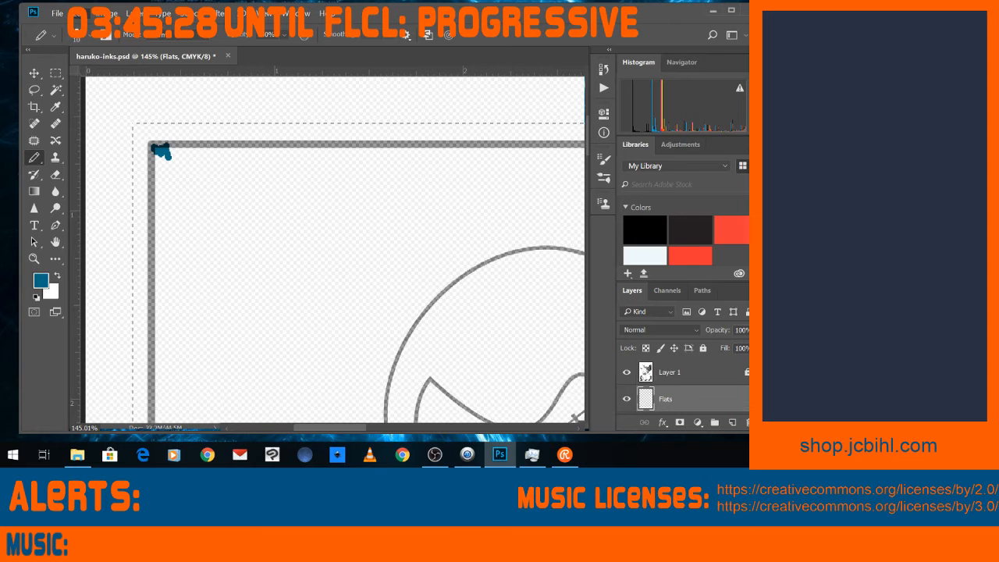
# Extend the blue patch to the right inside the frame's top edge with several overlapping Pencil dabs and strokes.
pyautogui.press('i')
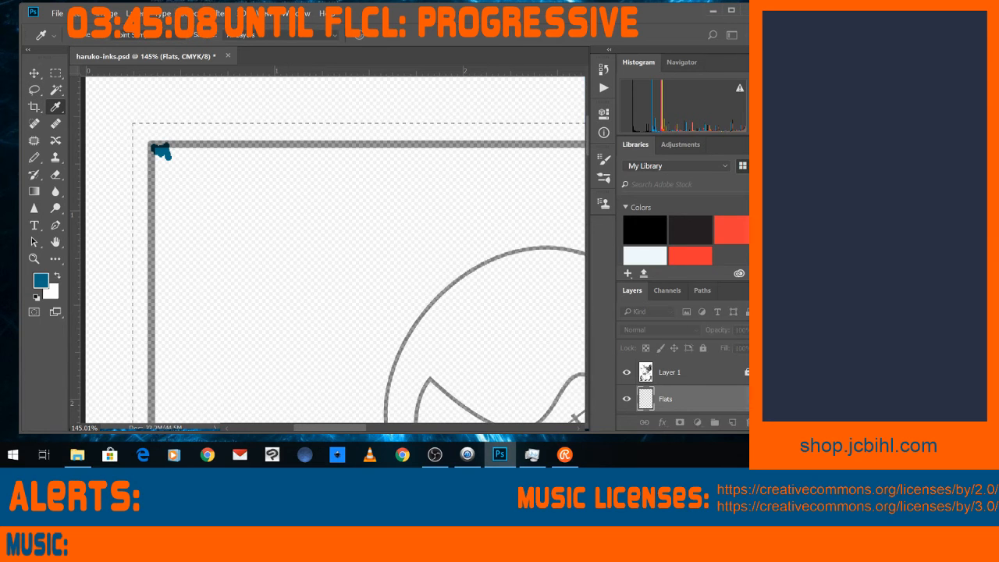
pyautogui.press('b')
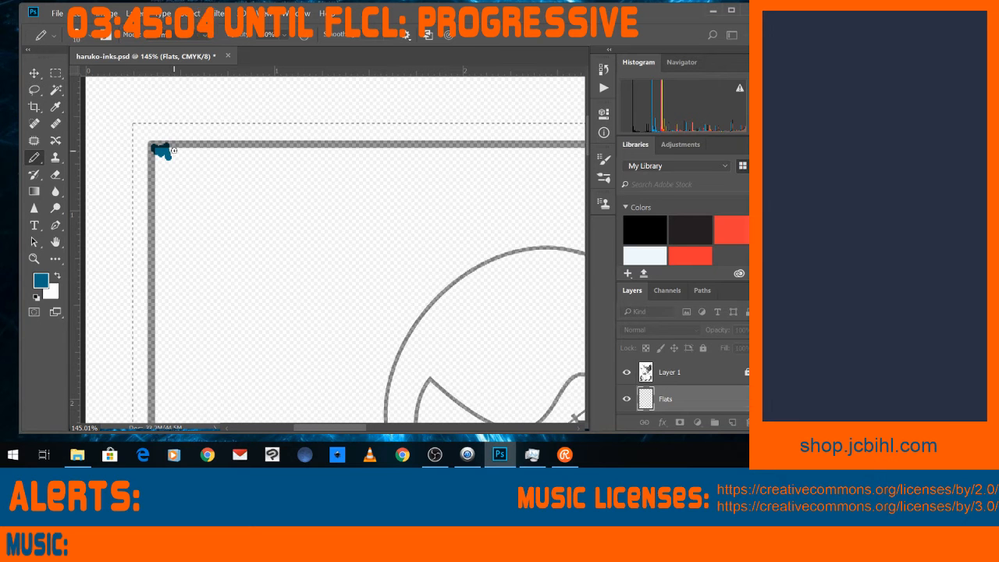
pyautogui.click(174, 152)
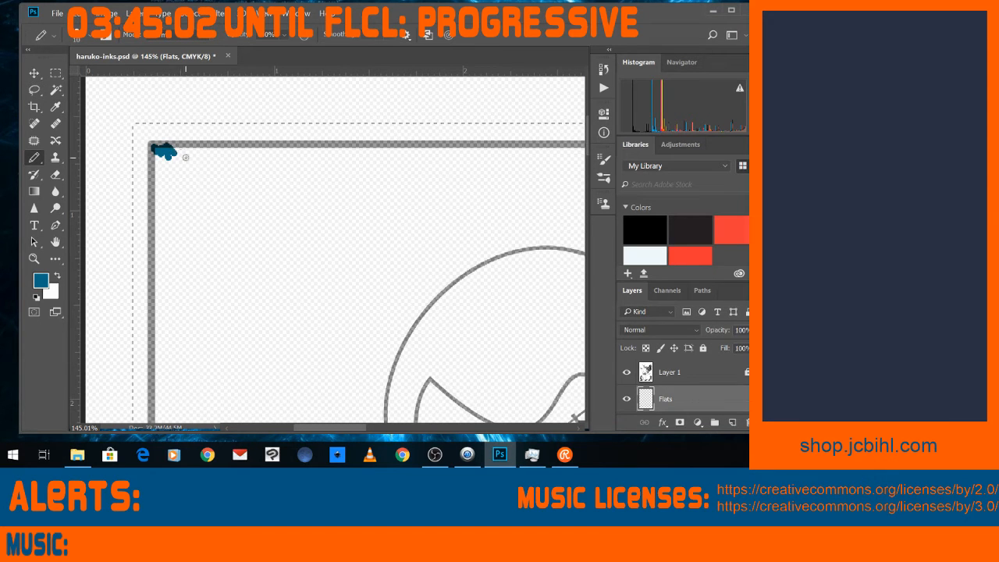
pyautogui.moveTo(176, 151); pyautogui.dragTo(184, 149)
pyautogui.click(183, 150)
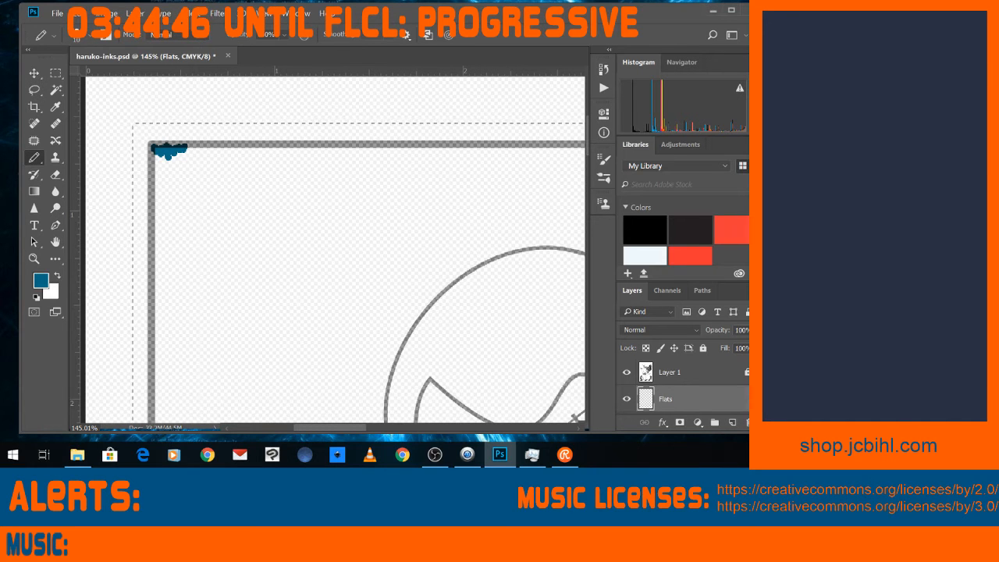
# Return to the Photoshop document and lengthen the right end of the blue patch with one tiny pencil stroke.
pyautogui.hotkey('ctrl', 'd')
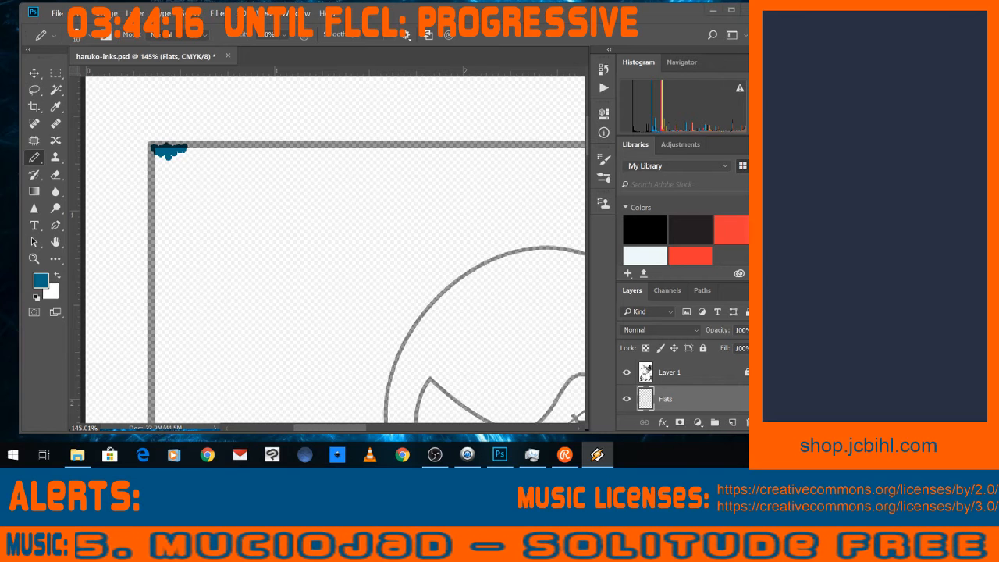
pyautogui.hotkey('alt', 'Tab')
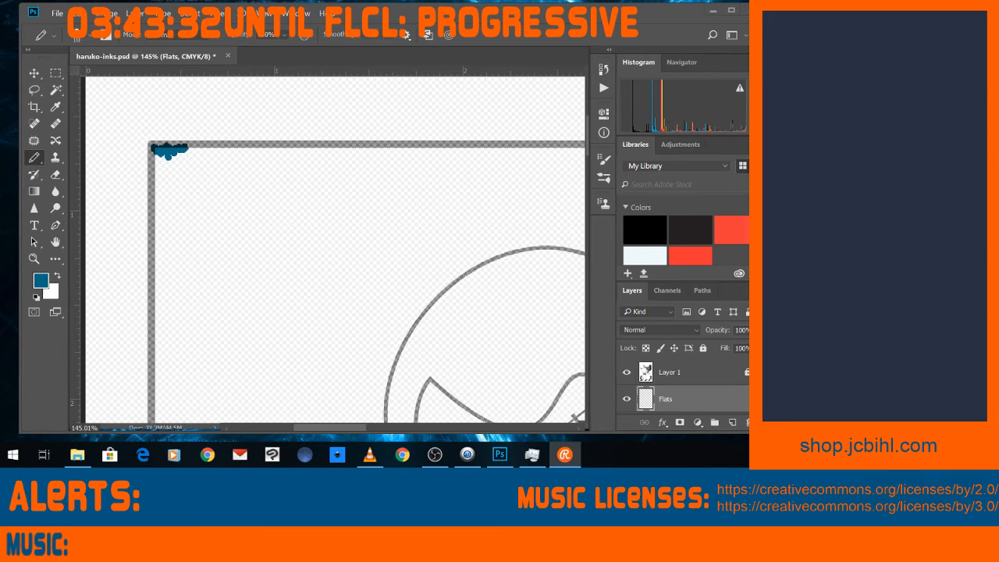
pyautogui.hotkey('alt', 'Tab')
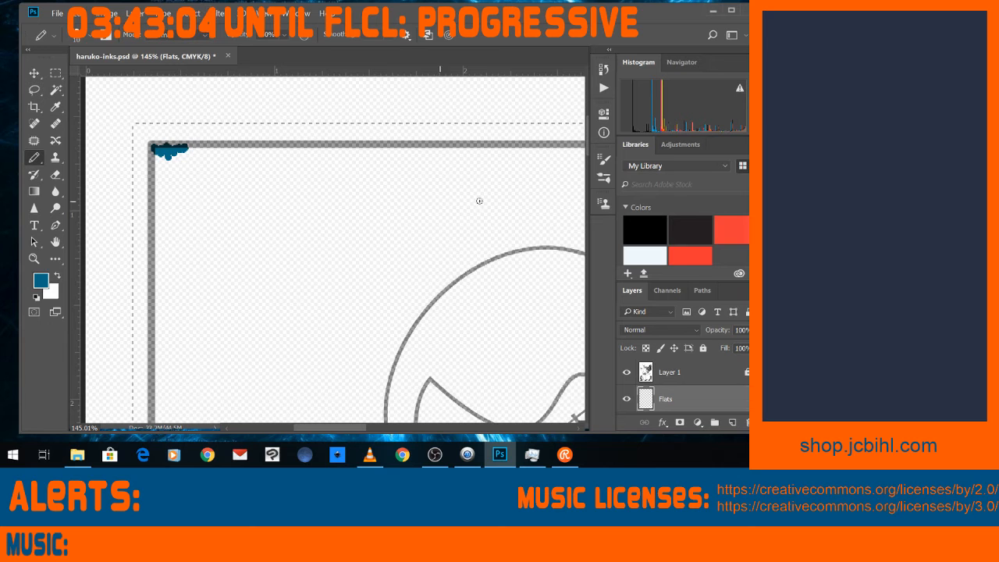
pyautogui.moveTo(188, 149); pyautogui.dragTo(192, 149)
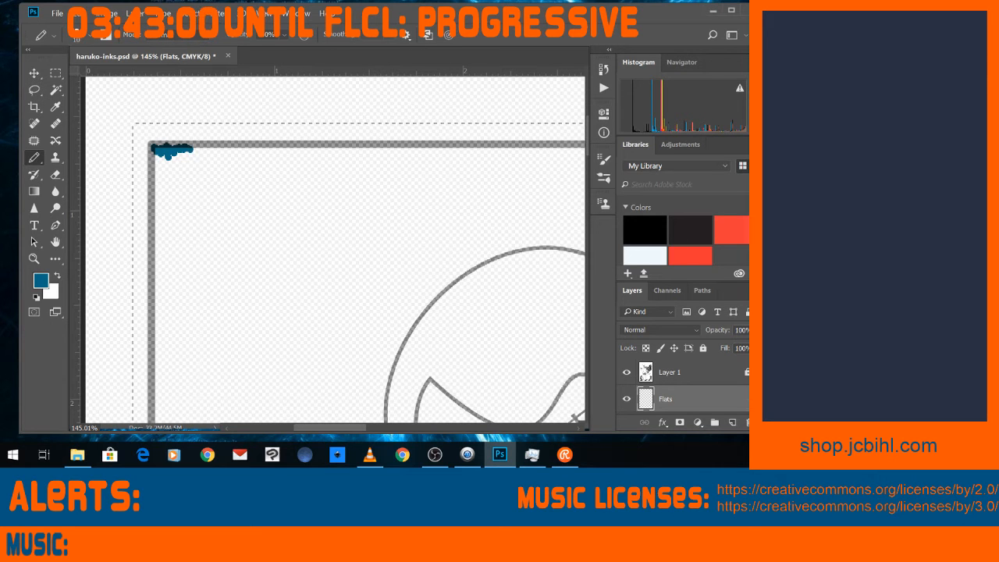
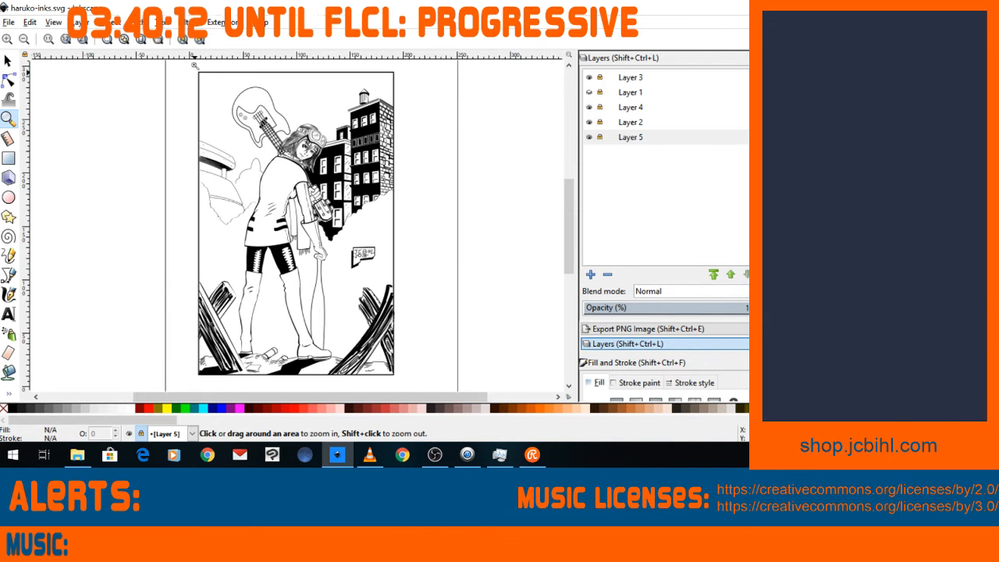
# Switch to haruko-inks.svg in Inkscape and examine the whole illustration, including how the frame's upper-left corner sits against the page edge.
pyautogui.moveTo(195, 69); pyautogui.dragTo(398, 377)
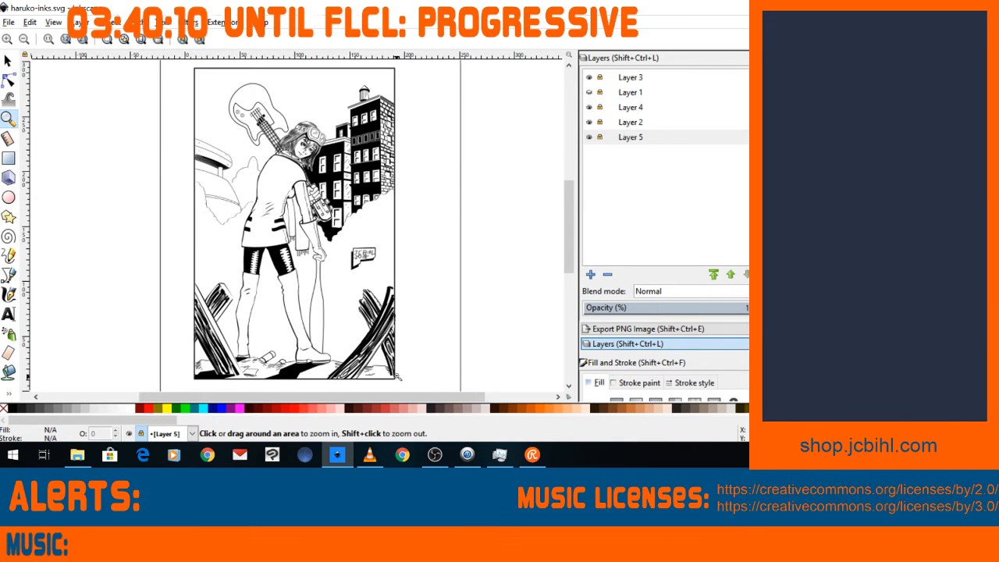
pyautogui.click(9, 274)
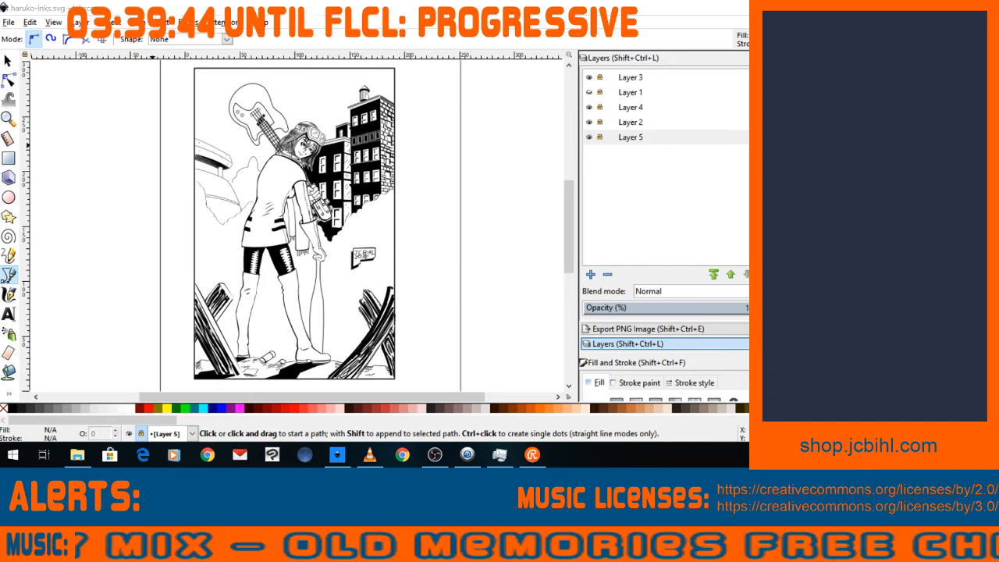
pyautogui.click(8, 119)
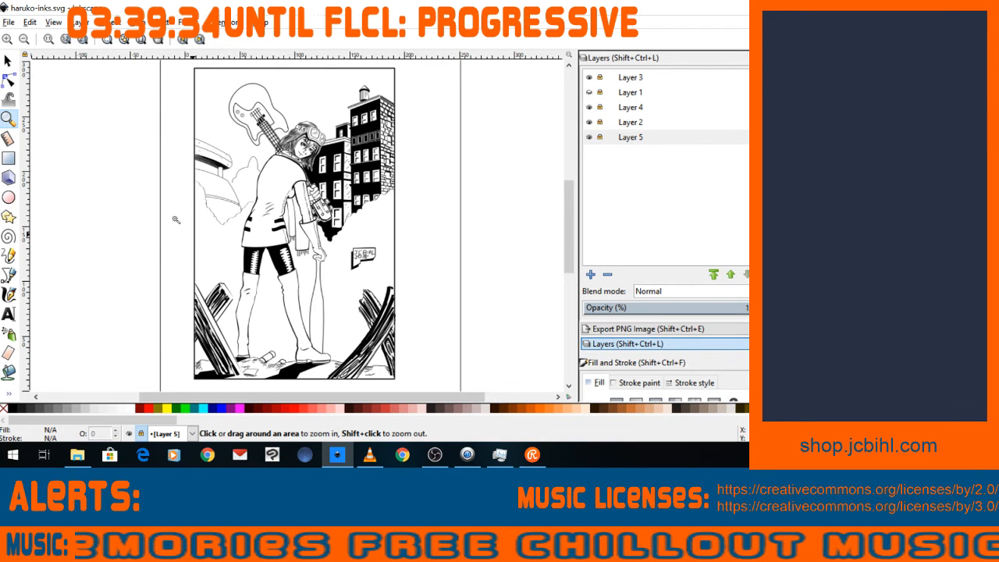
pyautogui.moveTo(181, 66); pyautogui.dragTo(164, 131)
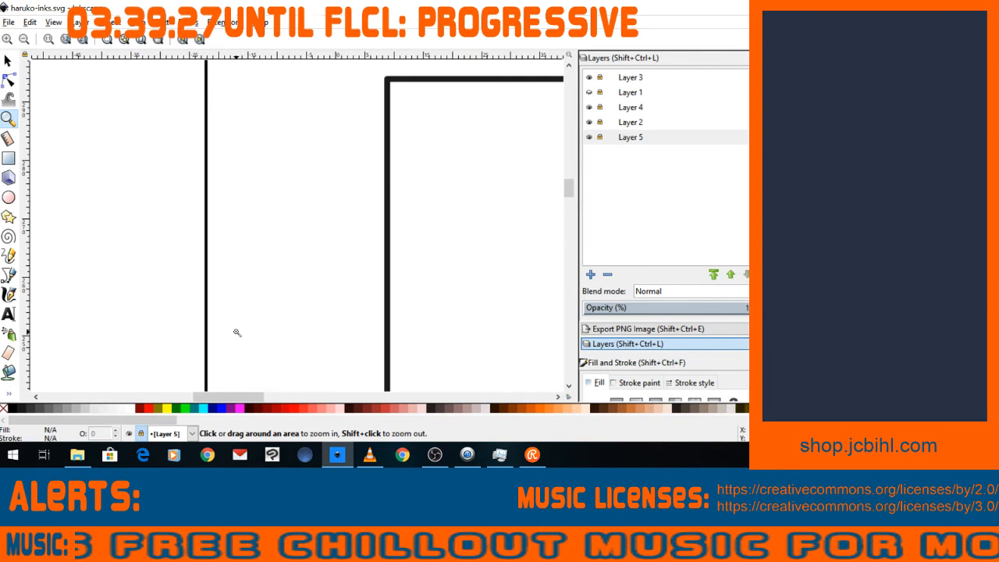
pyautogui.press('-')
pyautogui.press('-')
pyautogui.press('-')
pyautogui.press('-')
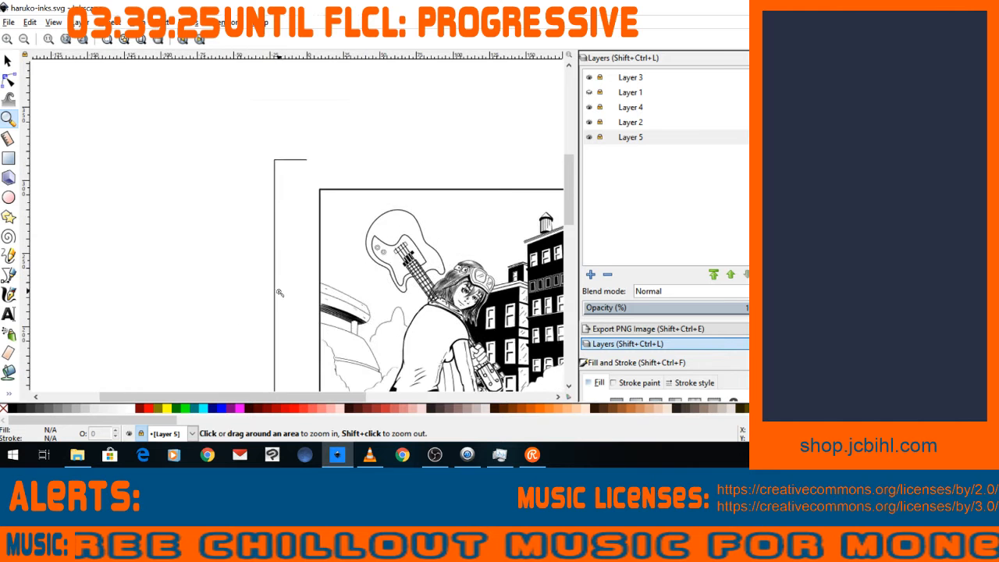
pyautogui.press('space')
pyautogui.press('-')
pyautogui.press('space')
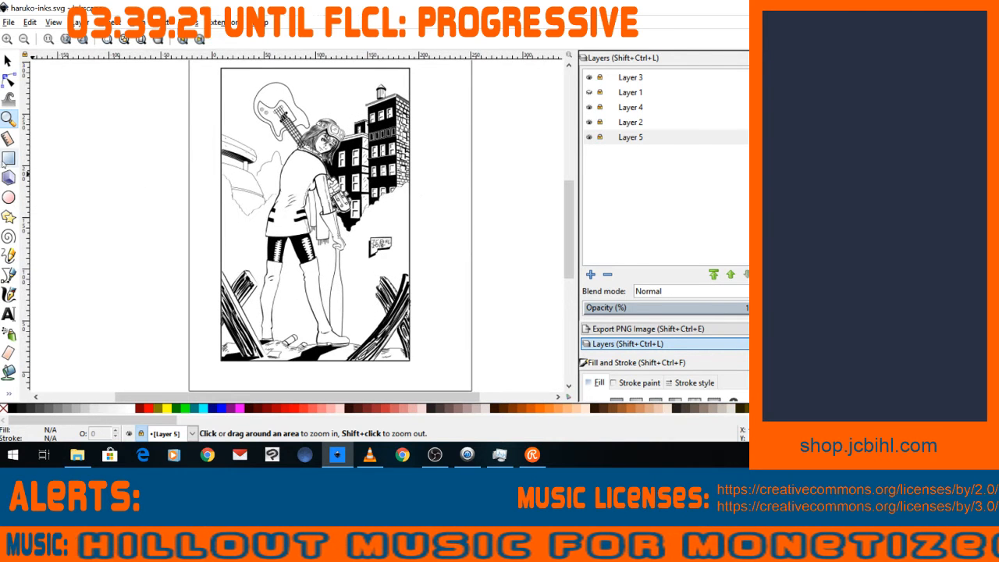
# Try to draw a rectangle over the framed illustration on Layer 5.
pyautogui.click(9, 158)
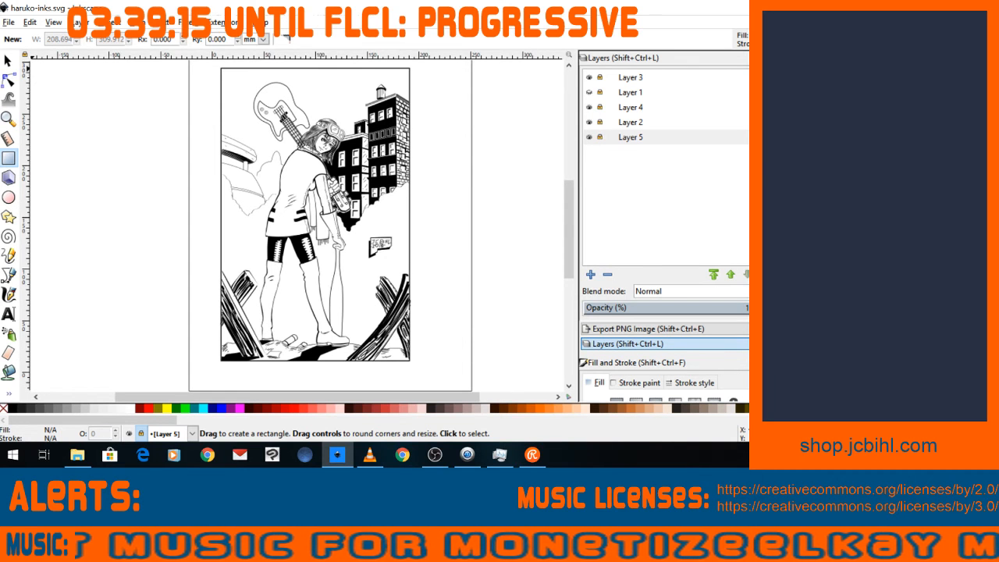
pyautogui.hotkey('alt', 'Tab')
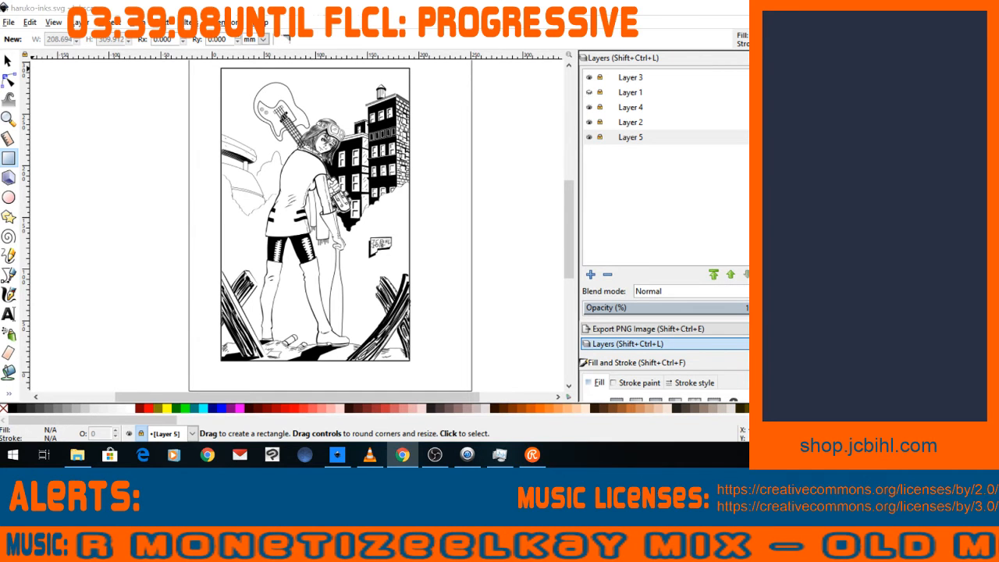
pyautogui.click(224, 99)
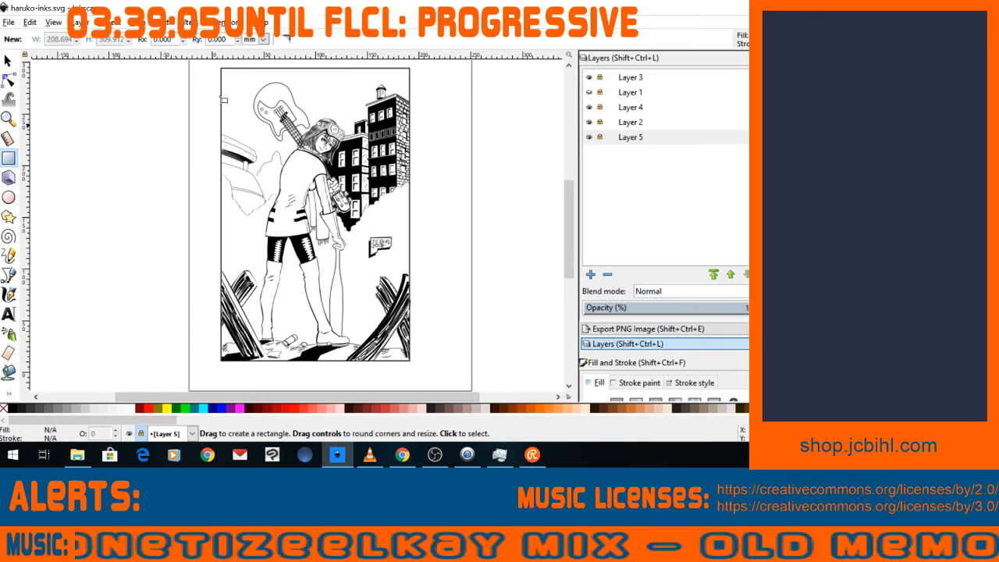
pyautogui.moveTo(224, 99); pyautogui.dragTo(415, 364)
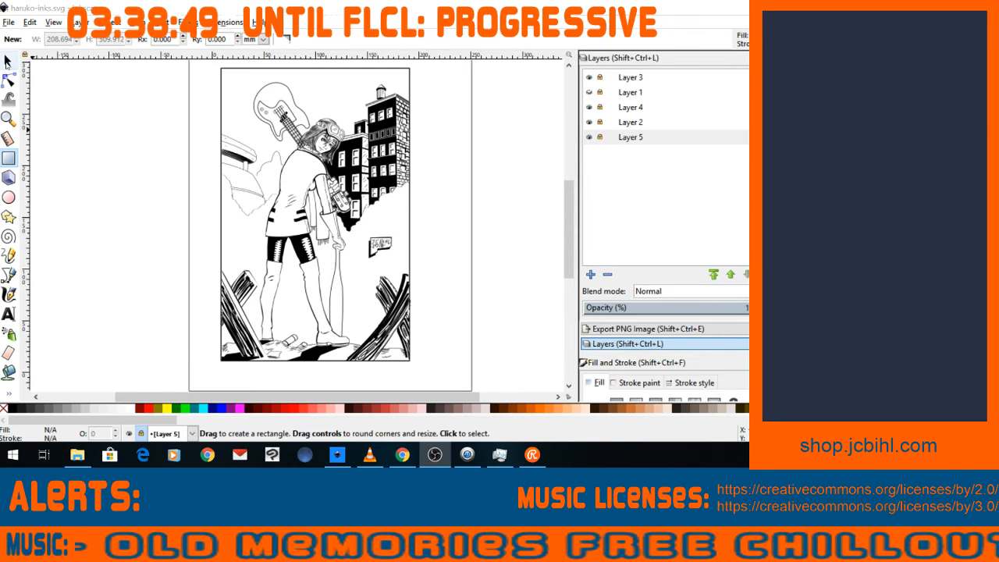
# Add a new layer with the default name and place it beneath Layer 5 at the bottom of the layer stack.
pyautogui.click(8, 60)
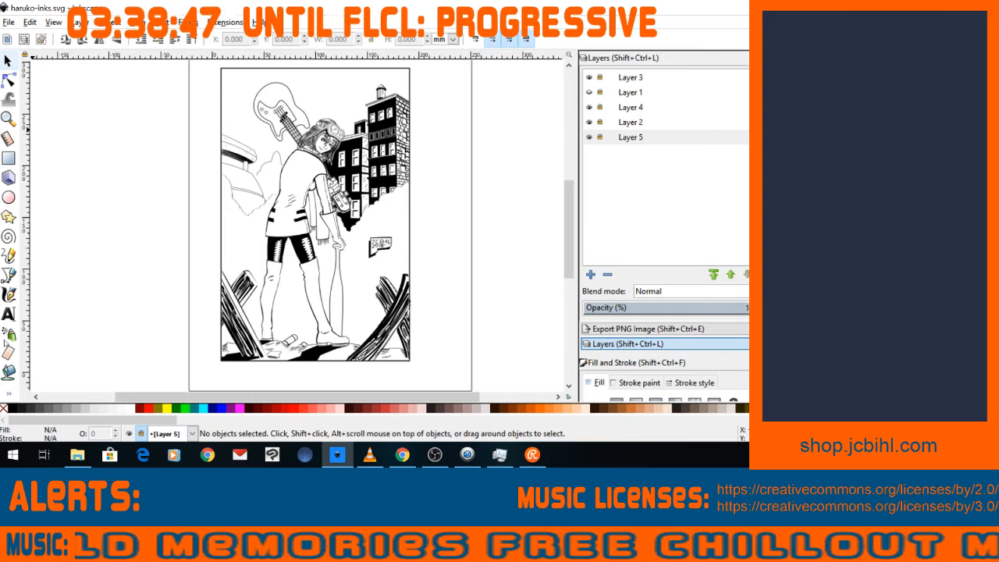
pyautogui.hotkey('shift', 'ctrl', 'p')
pyautogui.click(703, 70)
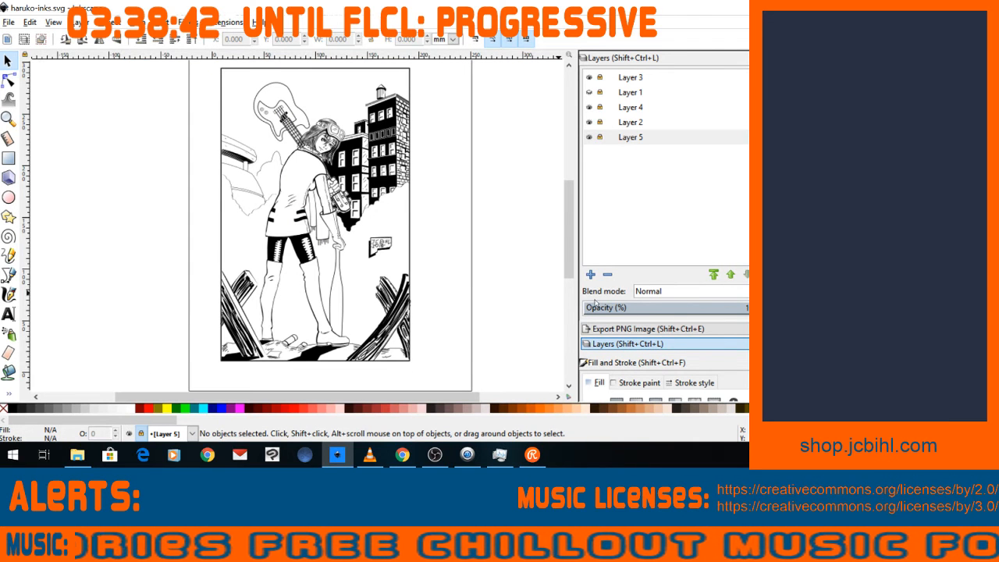
pyautogui.click(591, 274)
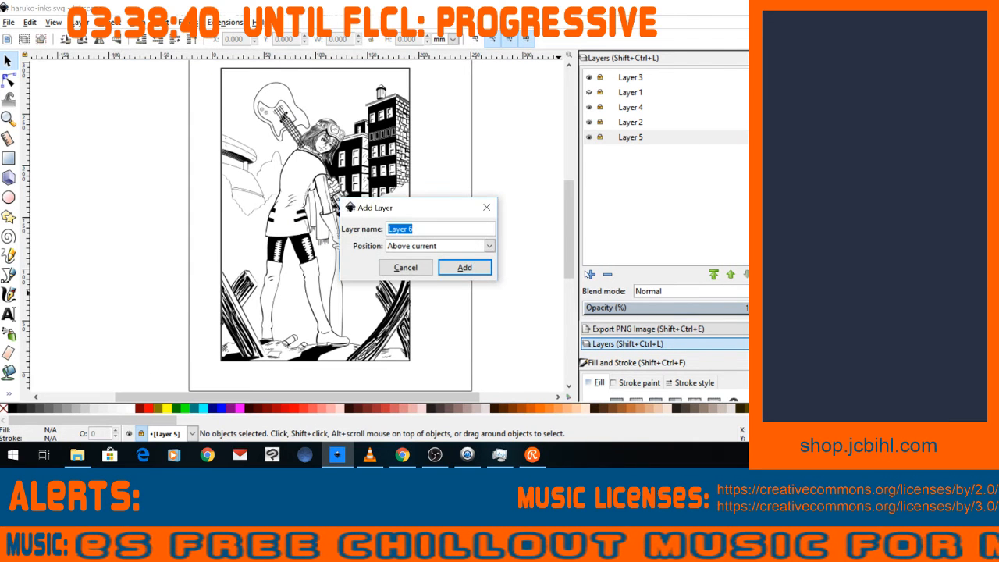
pyautogui.click(461, 267)
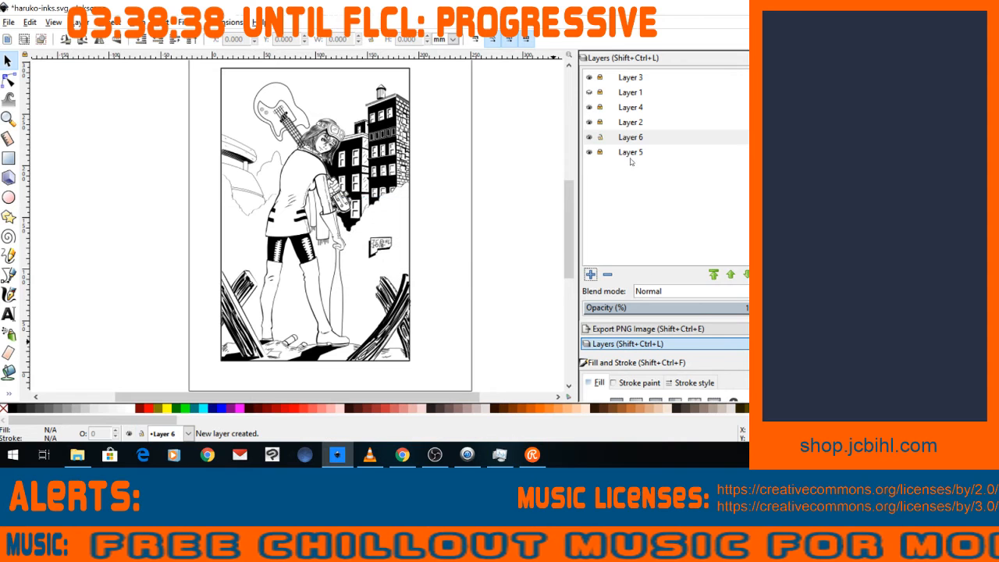
pyautogui.moveTo(631, 138); pyautogui.dragTo(599, 160)
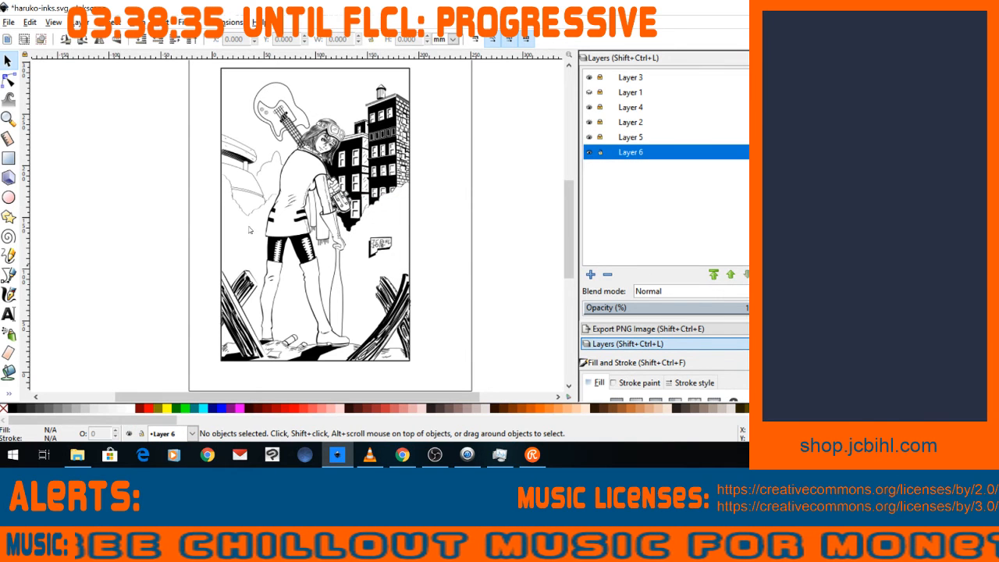
# Rename the new bottom layer as Flats, with the Rectangle tool active.
pyautogui.click(8, 158)
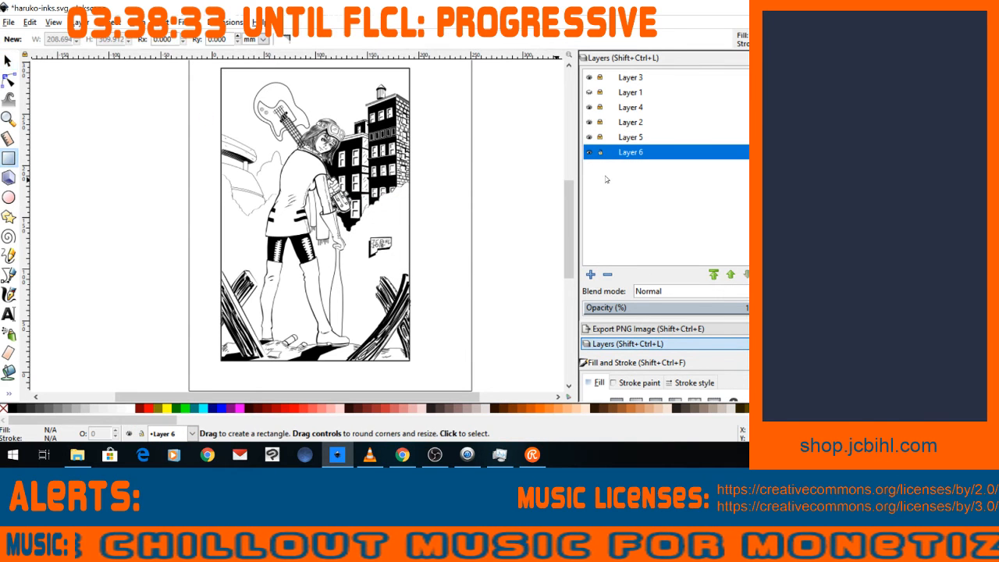
pyautogui.click(631, 153)
pyautogui.moveTo(639, 152); pyautogui.dragTo(614, 145)
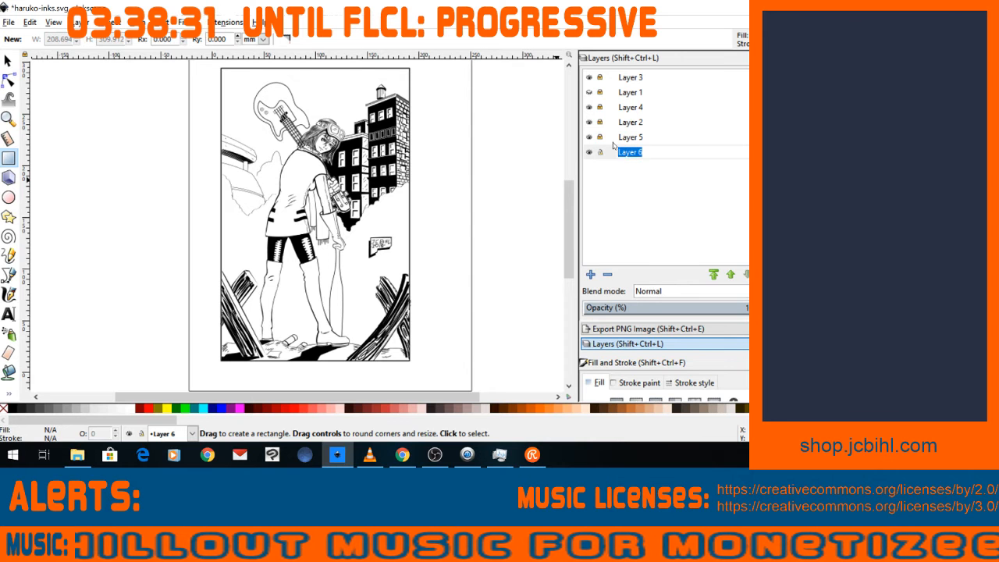
pyautogui.write('Flats')
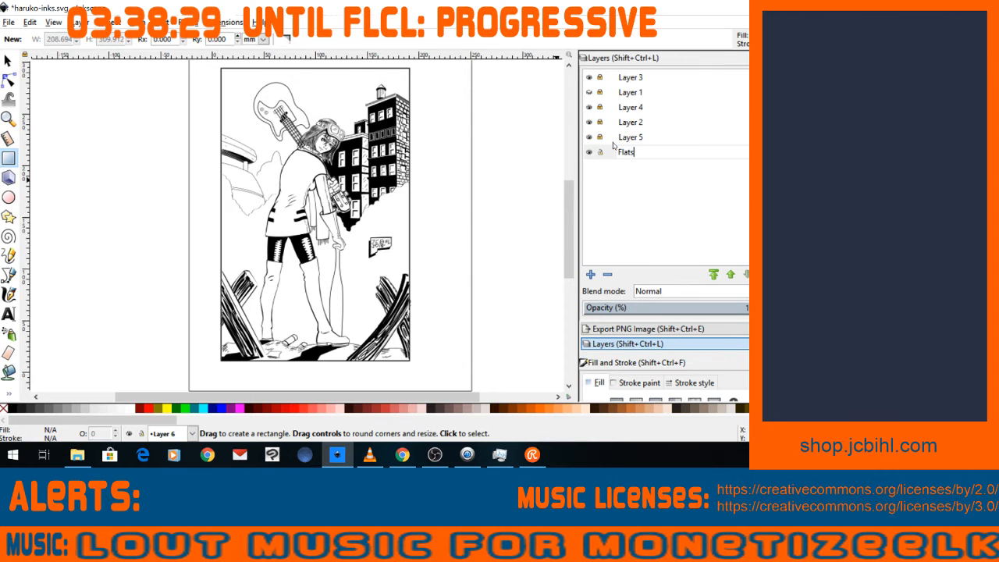
pyautogui.press('Return')
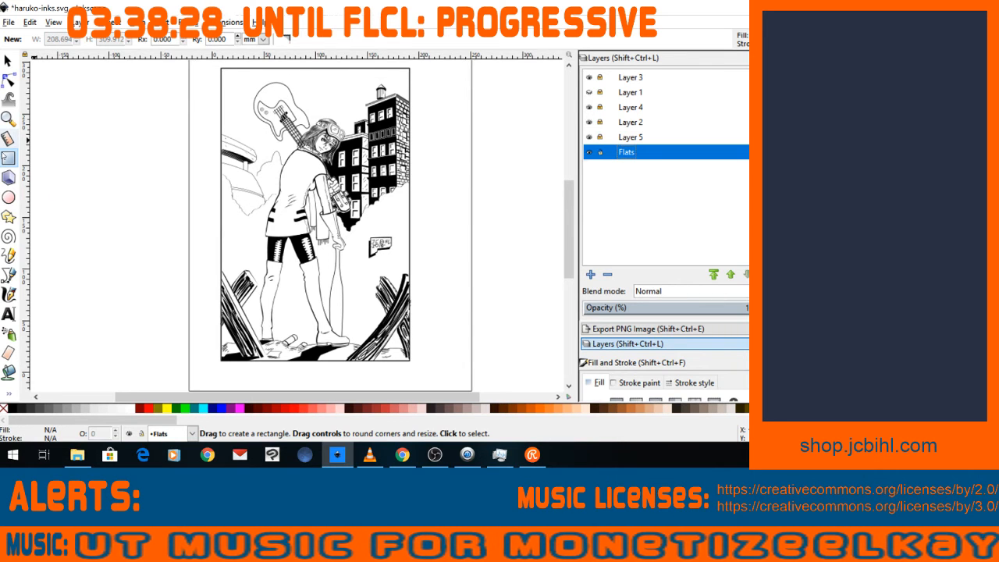
# Draw a cyan-filled rectangle about 183 by 282 mm on the Flats layer, fitted to the illustration's frame.
pyautogui.moveTo(223, 71); pyautogui.dragTo(412, 362)
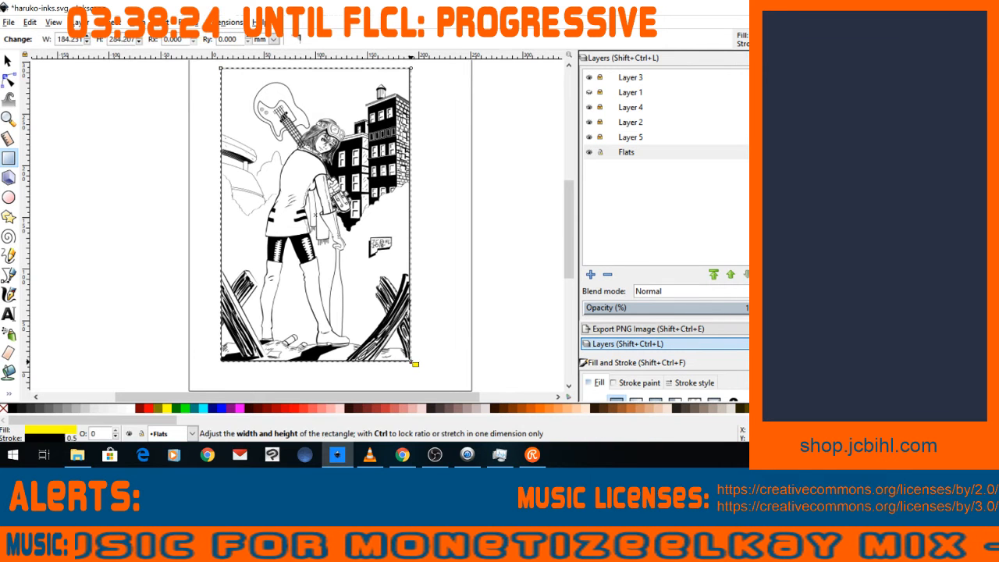
pyautogui.click(204, 408)
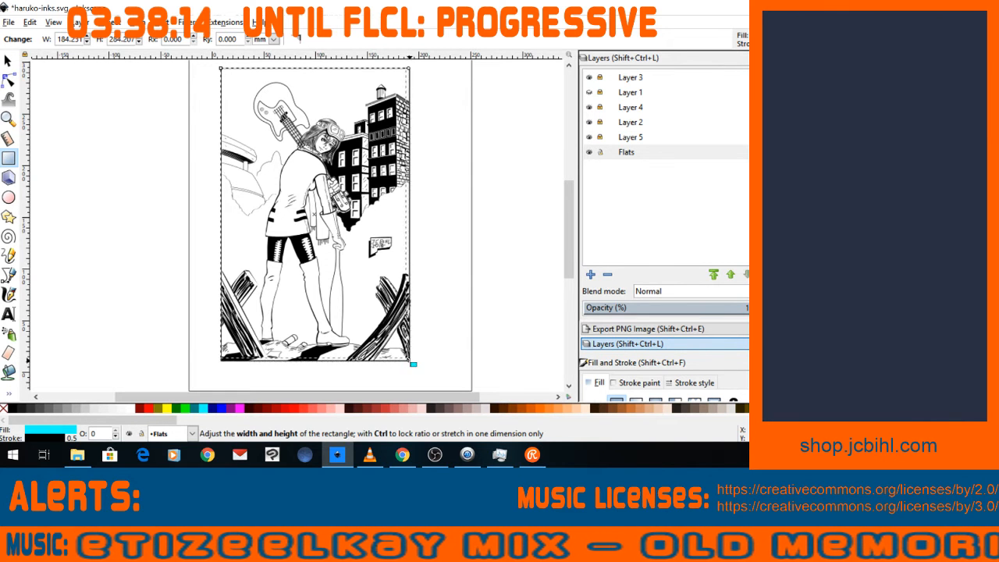
pyautogui.moveTo(413, 363); pyautogui.dragTo(410, 360)
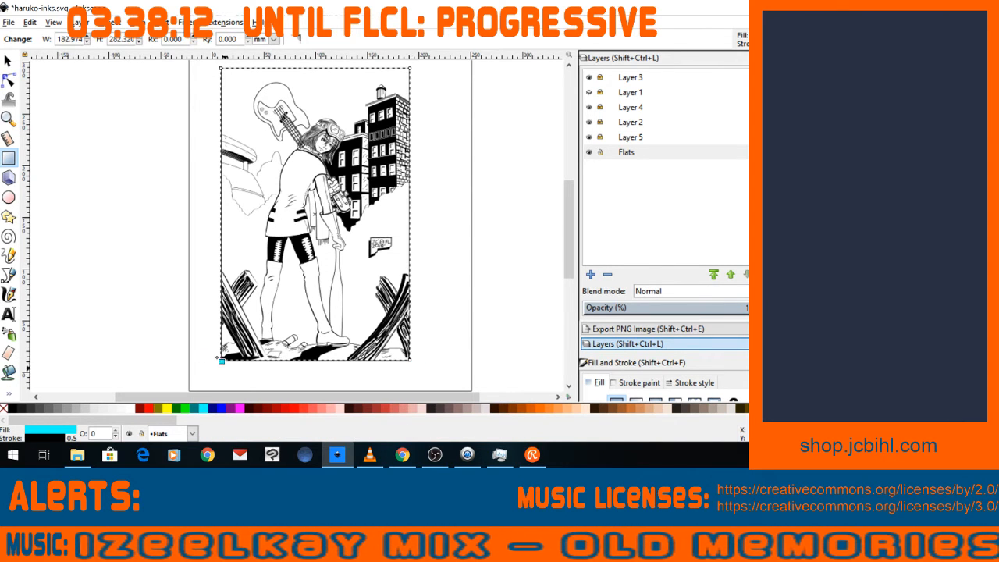
# Hide Layer 5 and set Layer 2's blend mode to Multiply.
pyautogui.click(632, 138)
pyautogui.click(672, 291)
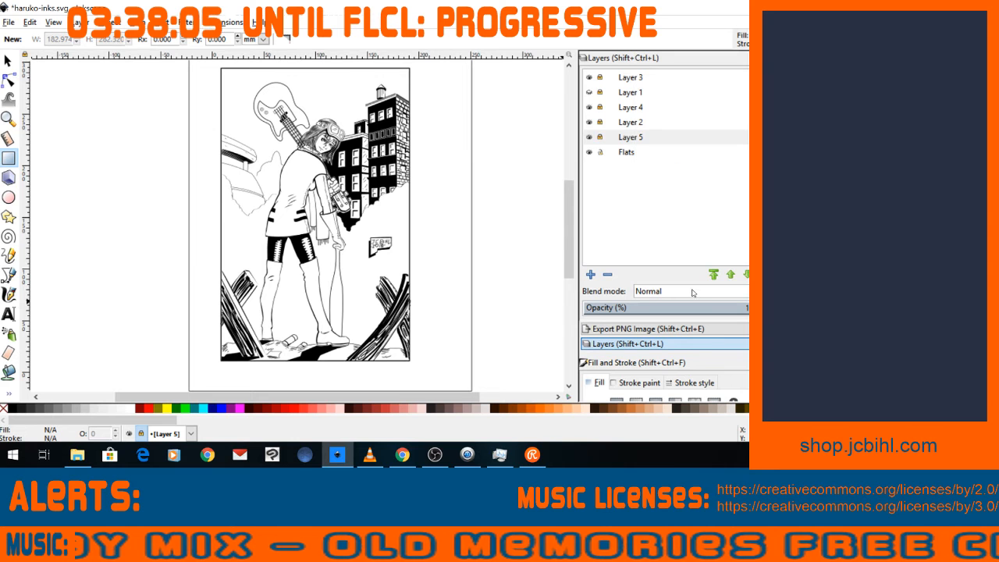
pyautogui.click(636, 122)
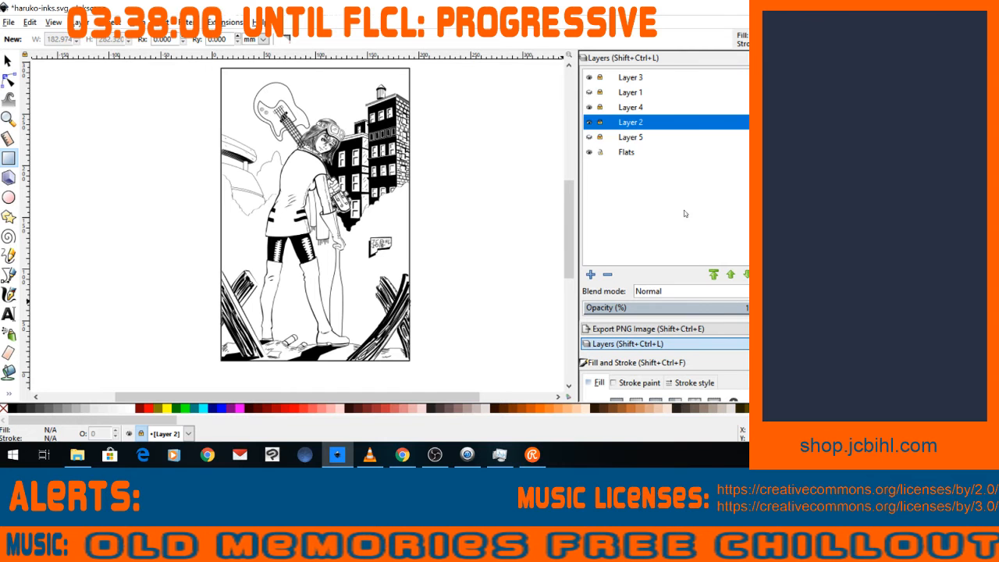
pyautogui.click(731, 291)
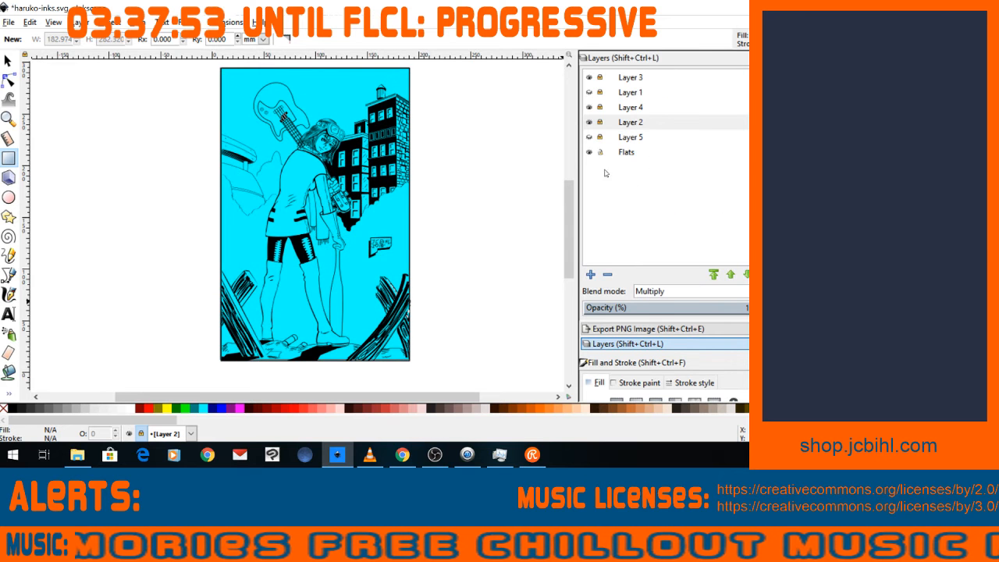
# Set Layer 4's blend mode to Multiply and hide Layer 3.
pyautogui.click(621, 108)
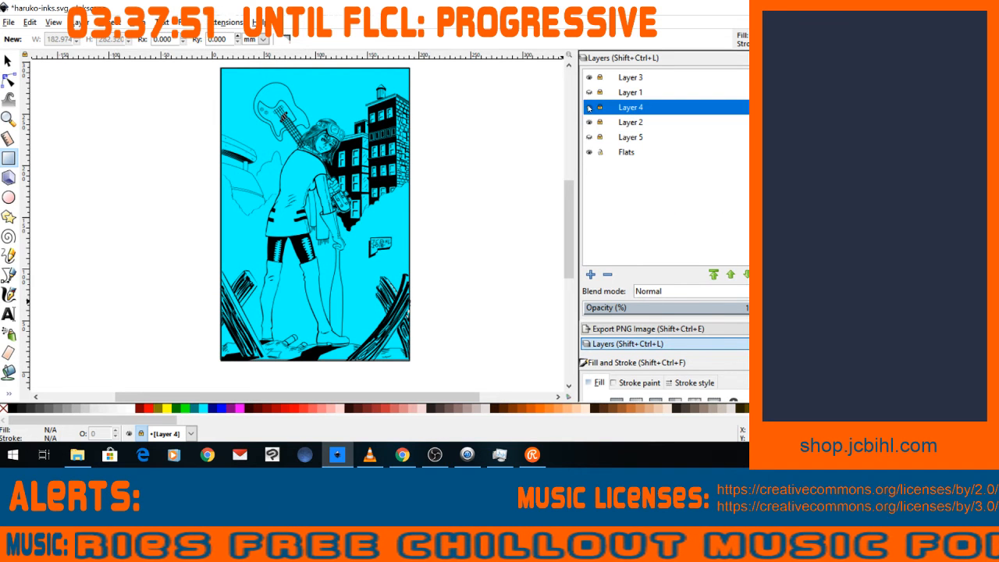
pyautogui.click(697, 291)
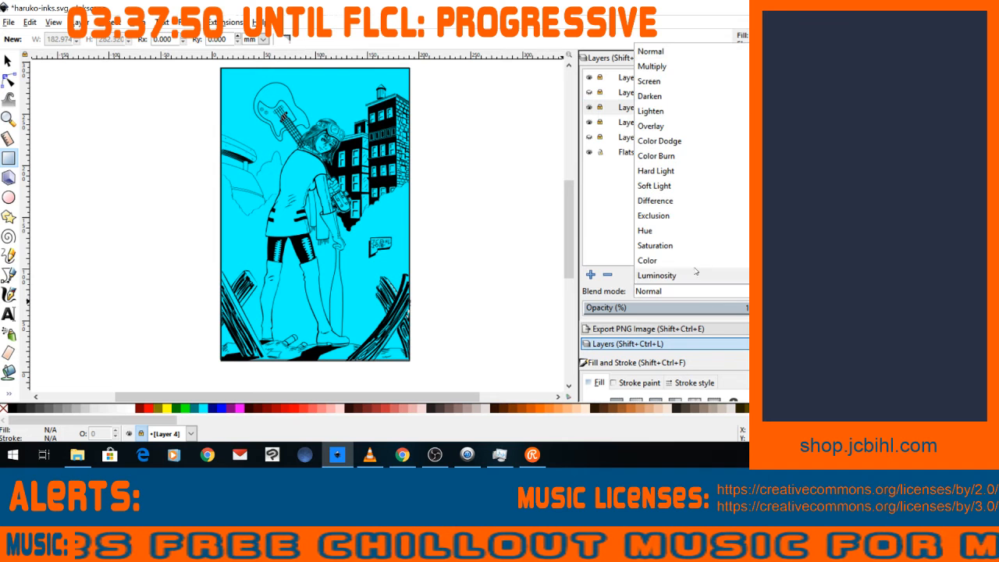
pyautogui.click(650, 67)
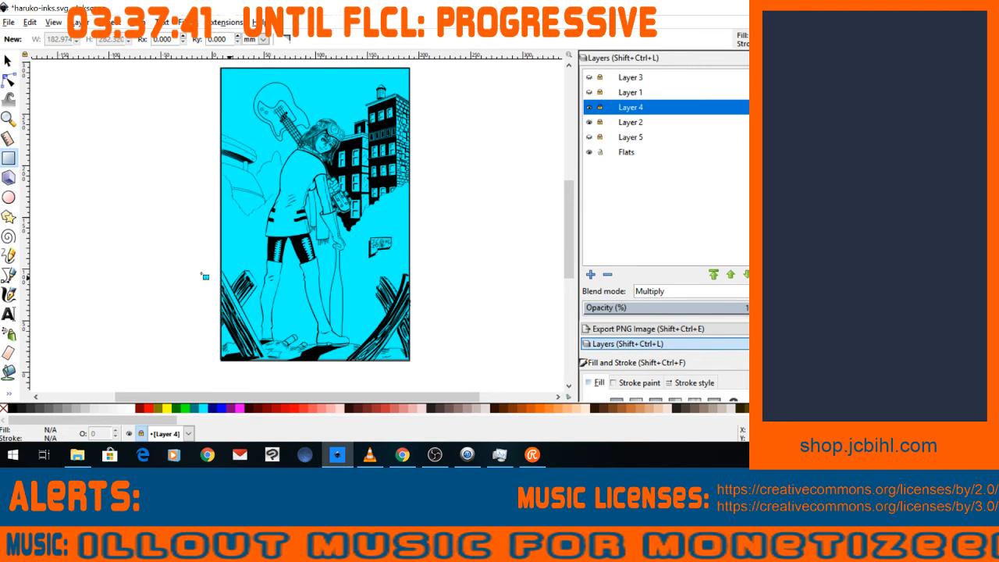
# Make Flats the current layer for tracing the disc-topped background building with the Pen tool.
pyautogui.click(8, 118)
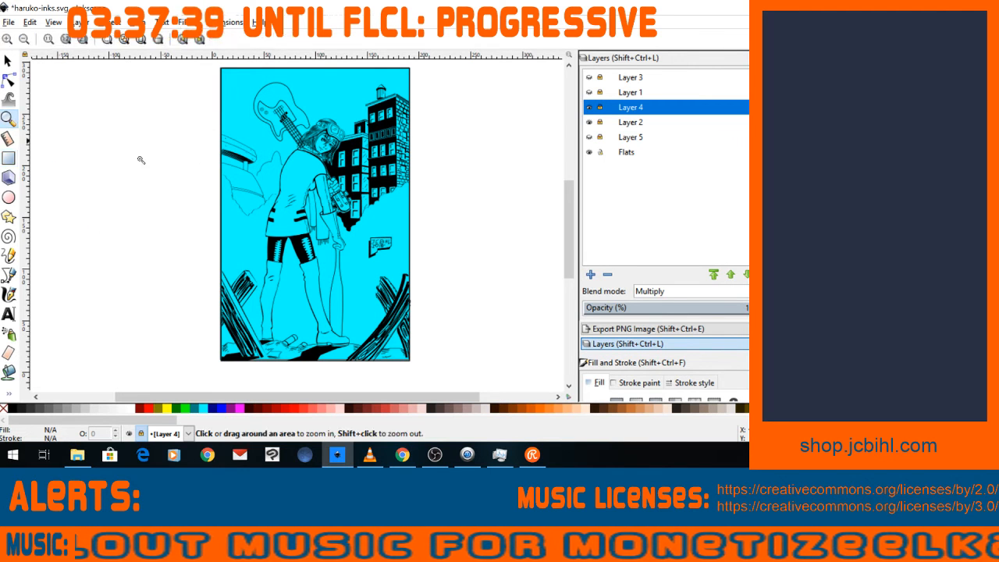
pyautogui.moveTo(209, 126); pyautogui.dragTo(289, 232)
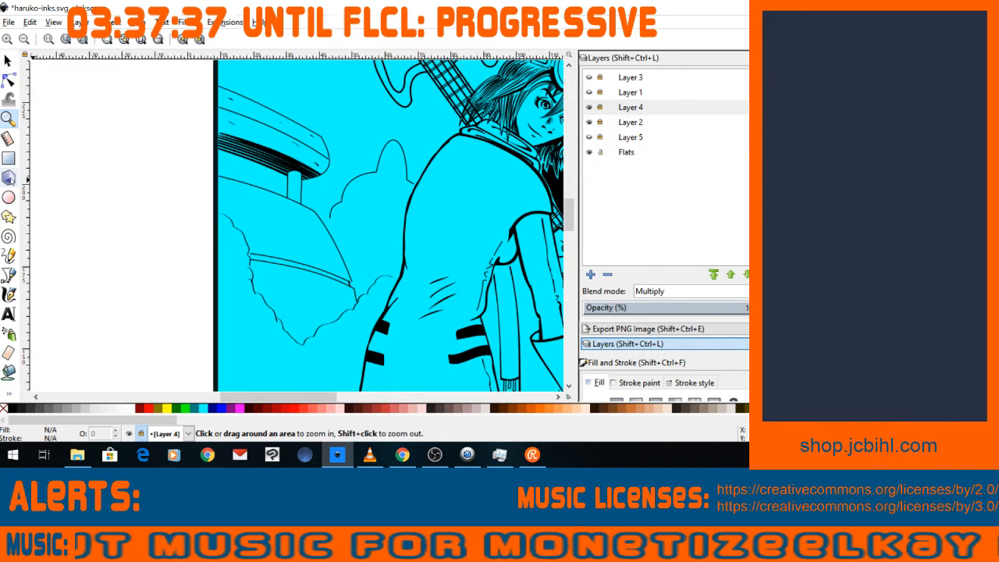
pyautogui.click(8, 275)
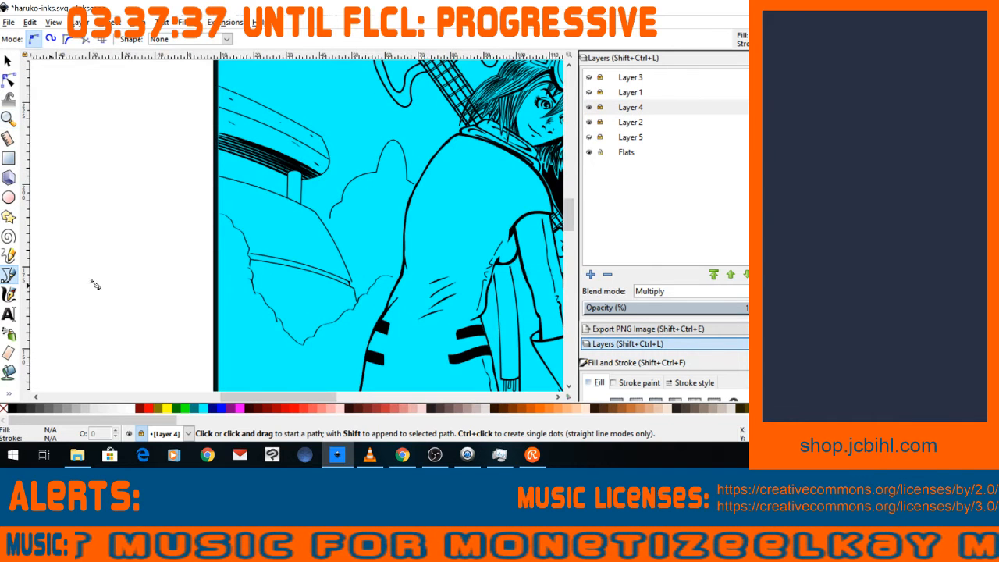
pyautogui.click(221, 88)
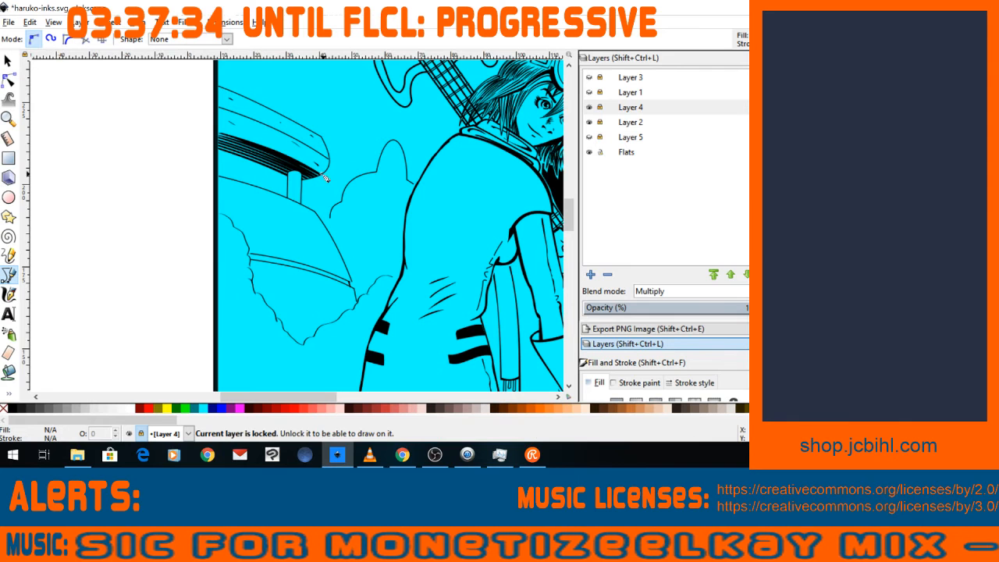
pyautogui.click(627, 155)
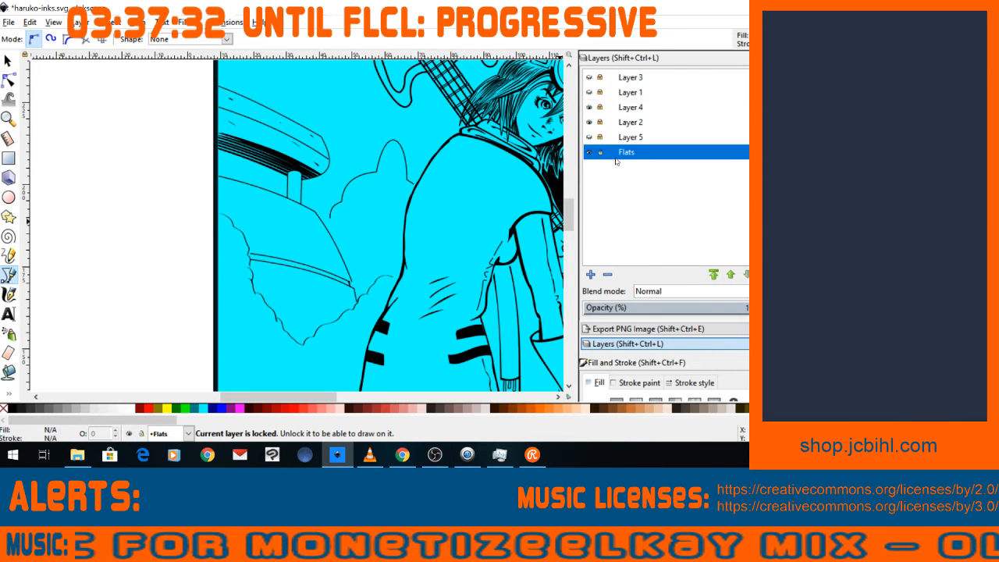
# Trace the disc-topped building's roof, support column and sloping outer wall with path segments down to the rubble.
pyautogui.click(325, 141)
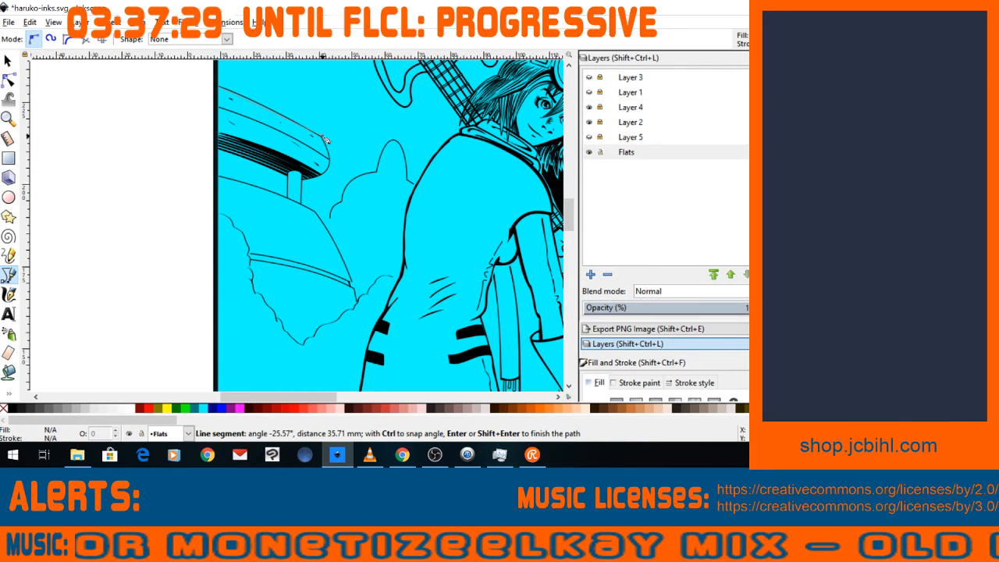
pyautogui.click(306, 183)
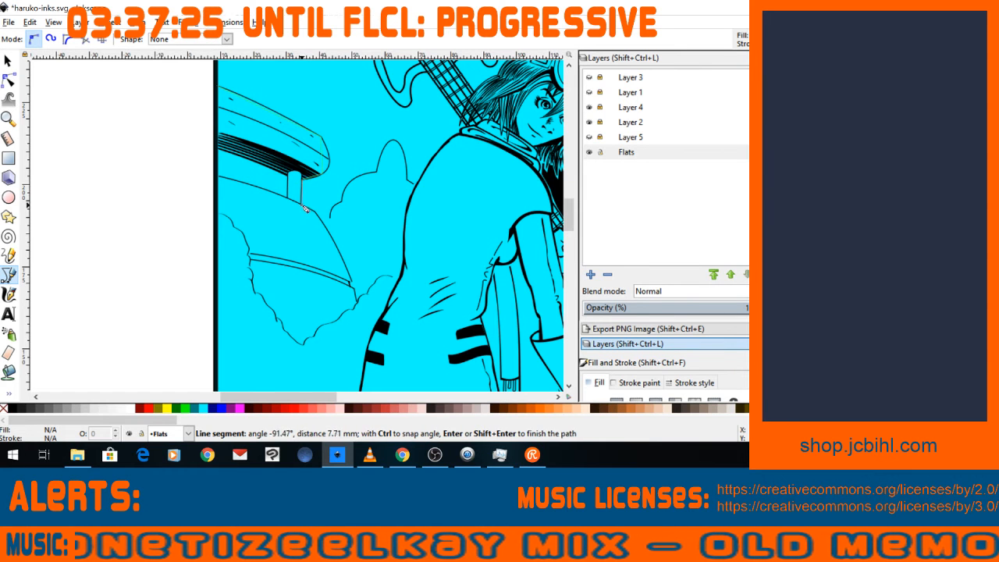
pyautogui.click(303, 206)
pyautogui.click(318, 214)
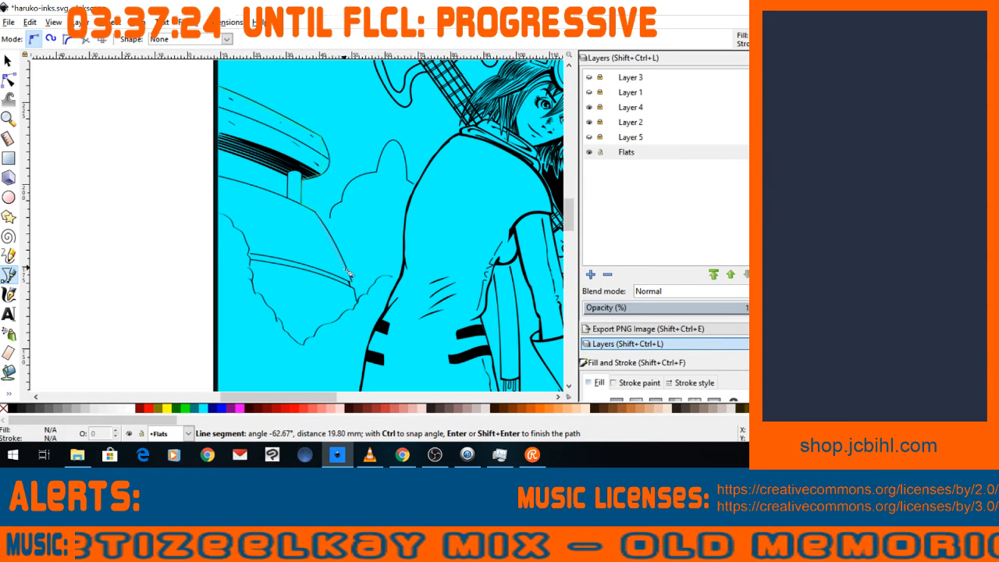
pyautogui.moveTo(355, 287); pyautogui.dragTo(355, 292)
pyautogui.click(356, 293)
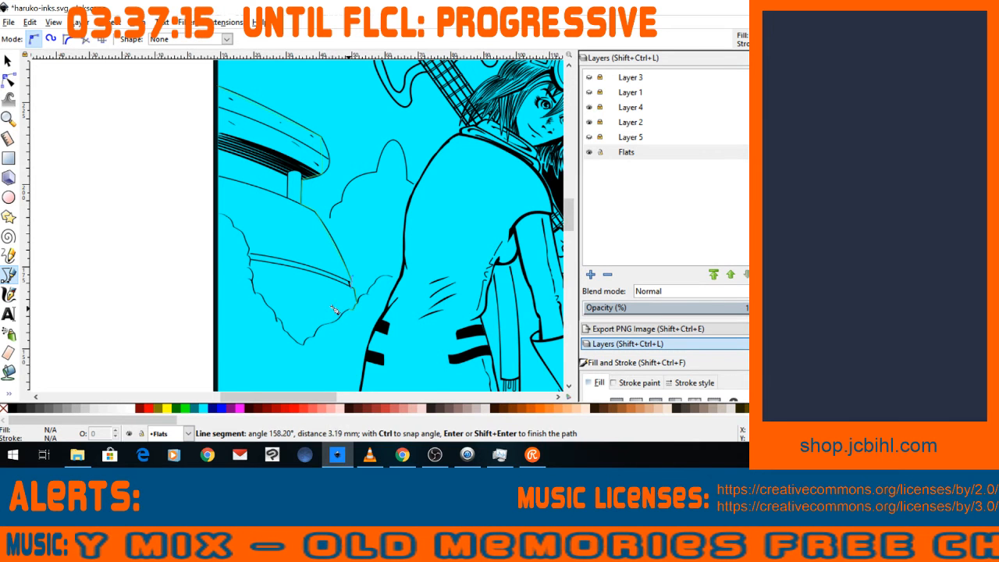
# Close the building path loosely around the rubble and along the frame edge, and fill it with Yellow (#FFFF00).
pyautogui.click(329, 348)
pyautogui.click(262, 357)
pyautogui.click(219, 269)
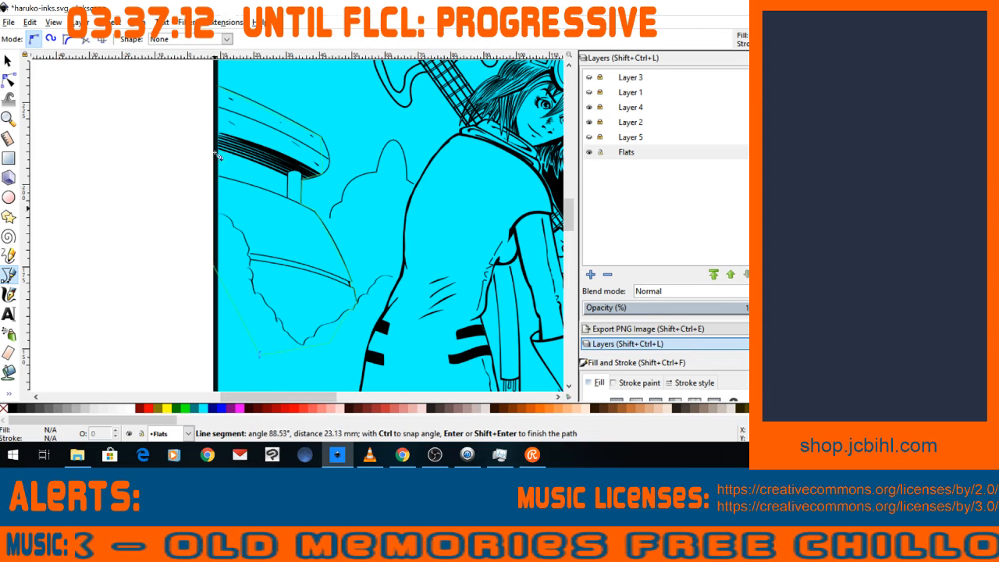
pyautogui.click(221, 89)
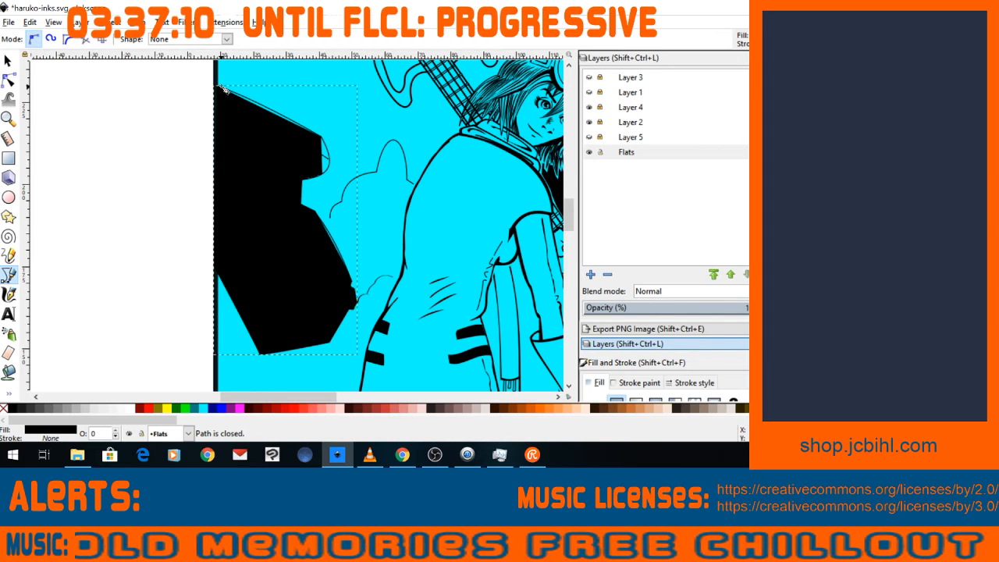
pyautogui.click(171, 412)
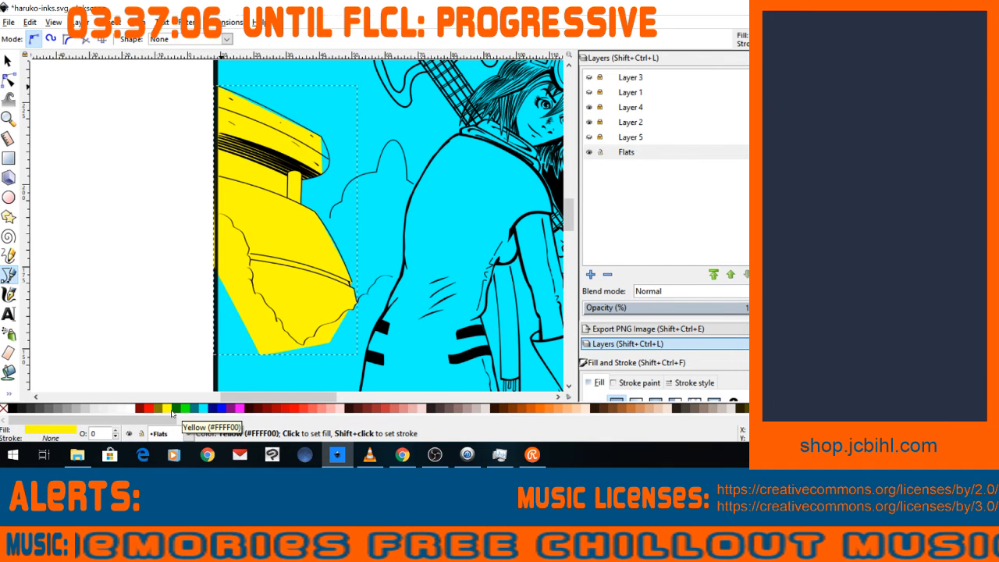
pyautogui.press('-')
pyautogui.press('-')
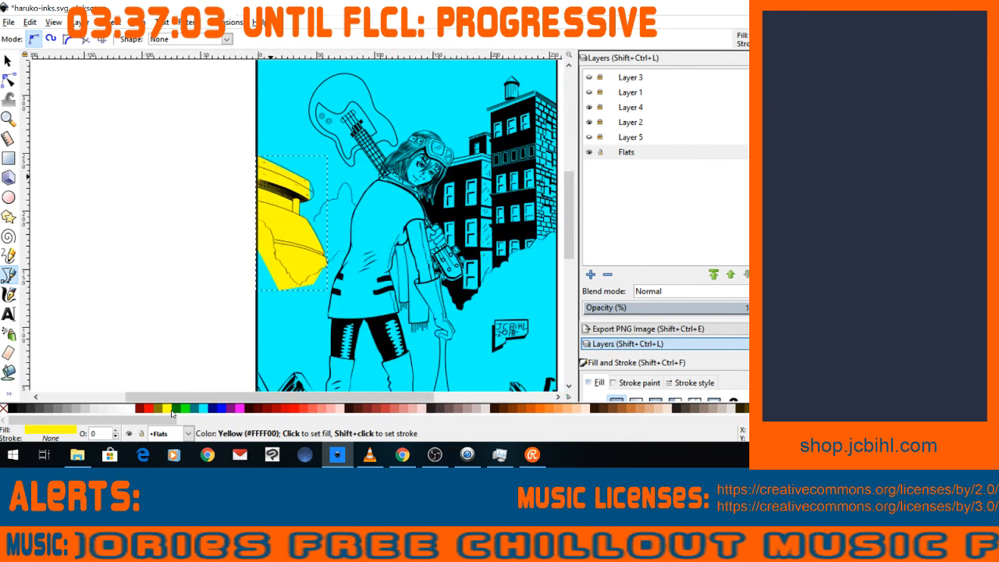
pyautogui.press('+')
pyautogui.press('-')
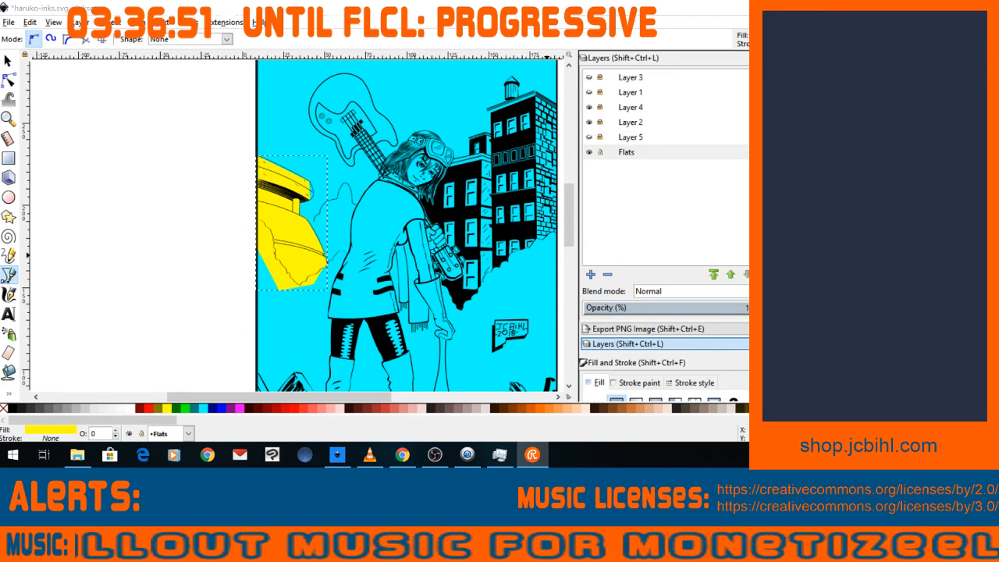
pyautogui.hotkey('alt', 'Tab')
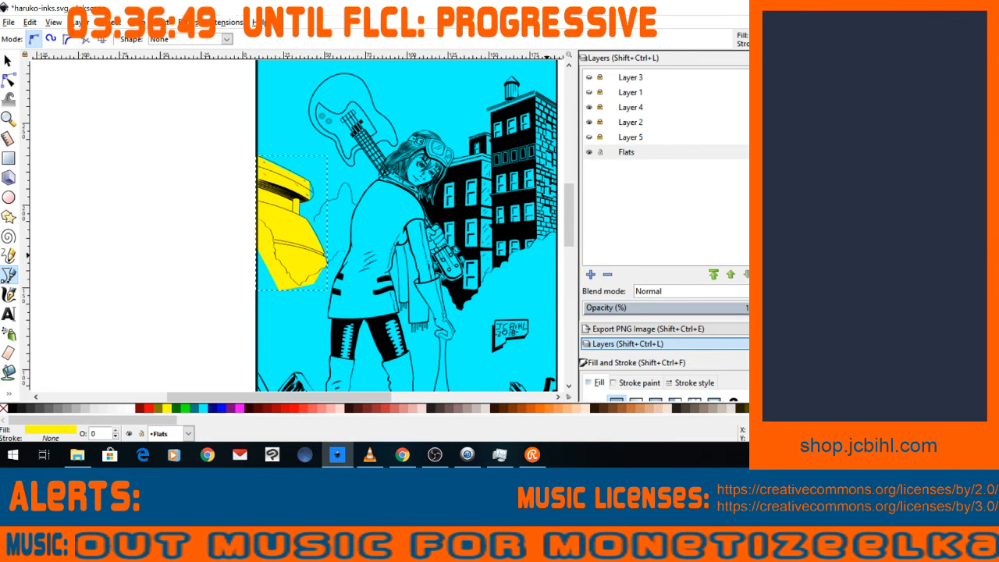
pyautogui.hotkey('alt', 'Tab')
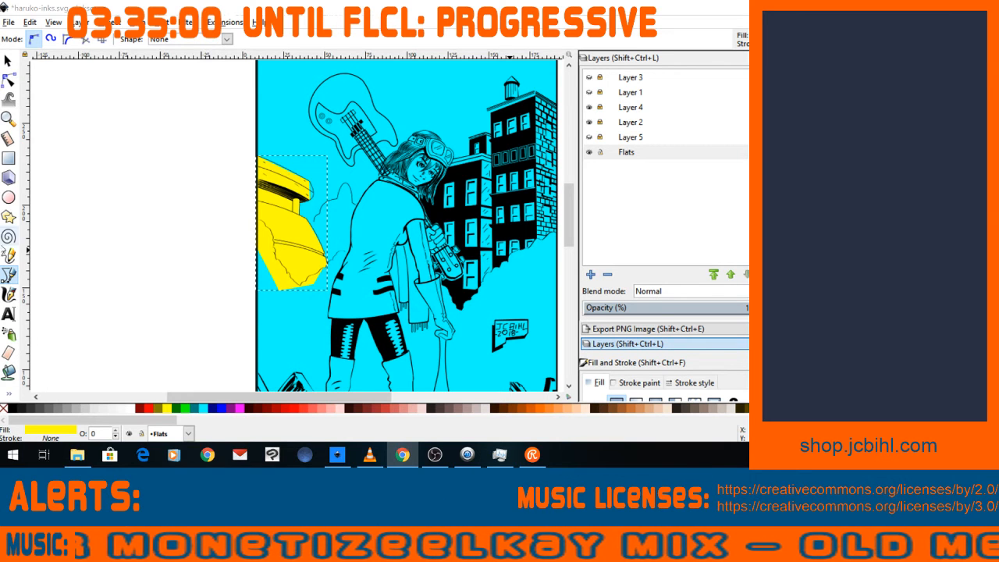
pyautogui.click(6, 280)
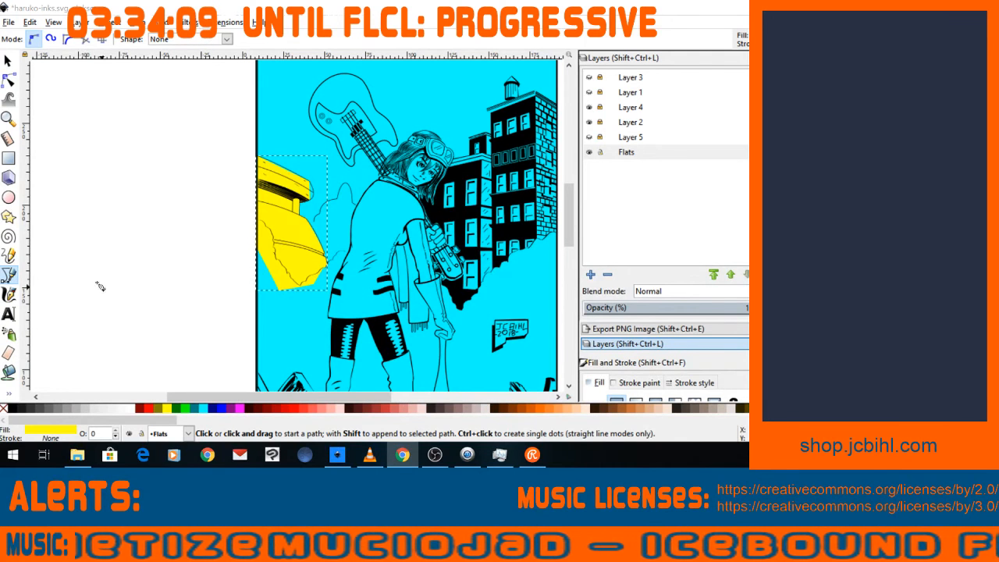
# Bend the yellow shape's lower edge inward towards the rubble outline and pull its edge node out past the frame.
pyautogui.click(8, 80)
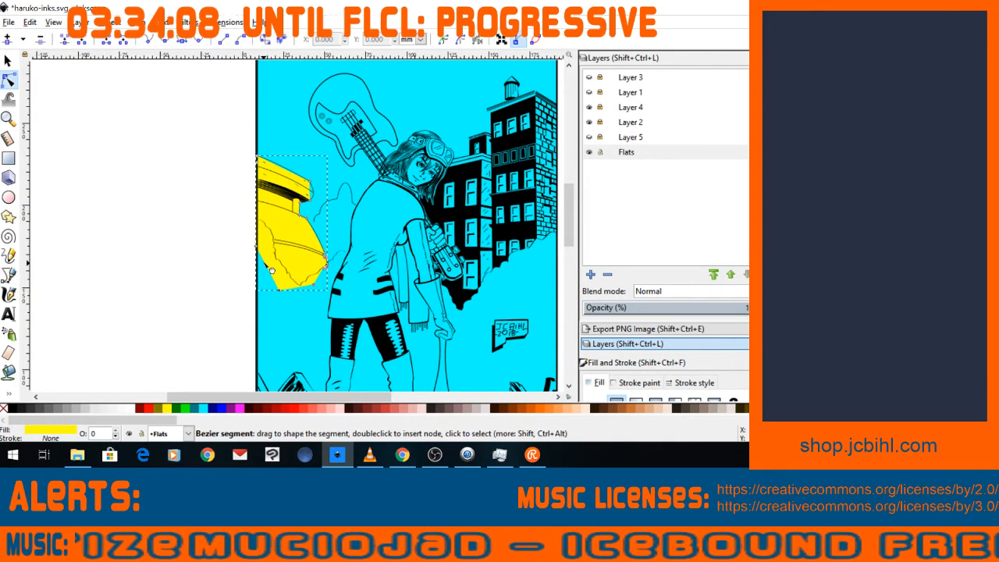
pyautogui.moveTo(271, 240); pyautogui.dragTo(277, 251)
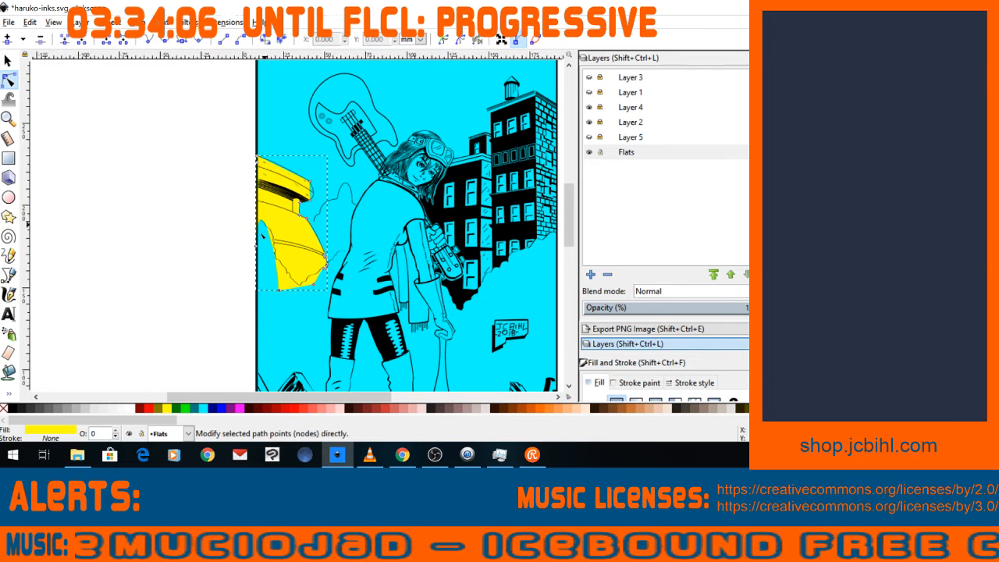
pyautogui.click(8, 118)
pyautogui.moveTo(215, 151); pyautogui.dragTo(347, 303)
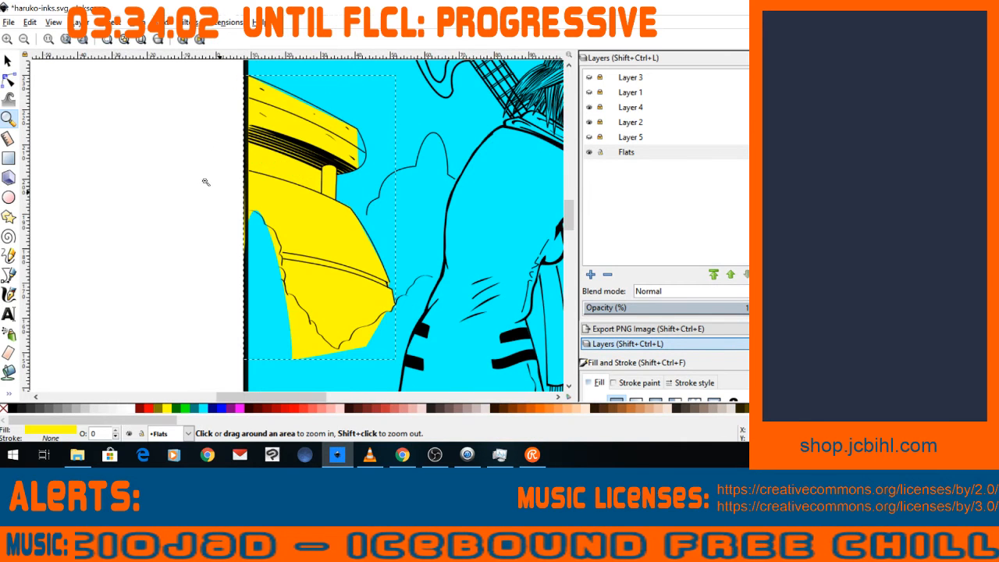
pyautogui.moveTo(205, 182); pyautogui.dragTo(410, 365)
pyautogui.click(8, 79)
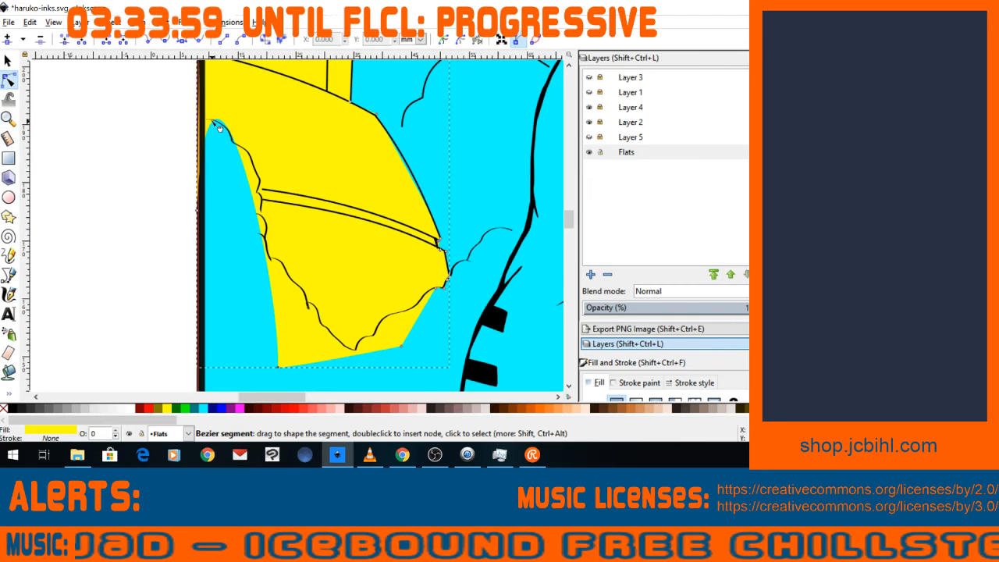
pyautogui.moveTo(219, 129); pyautogui.dragTo(187, 159)
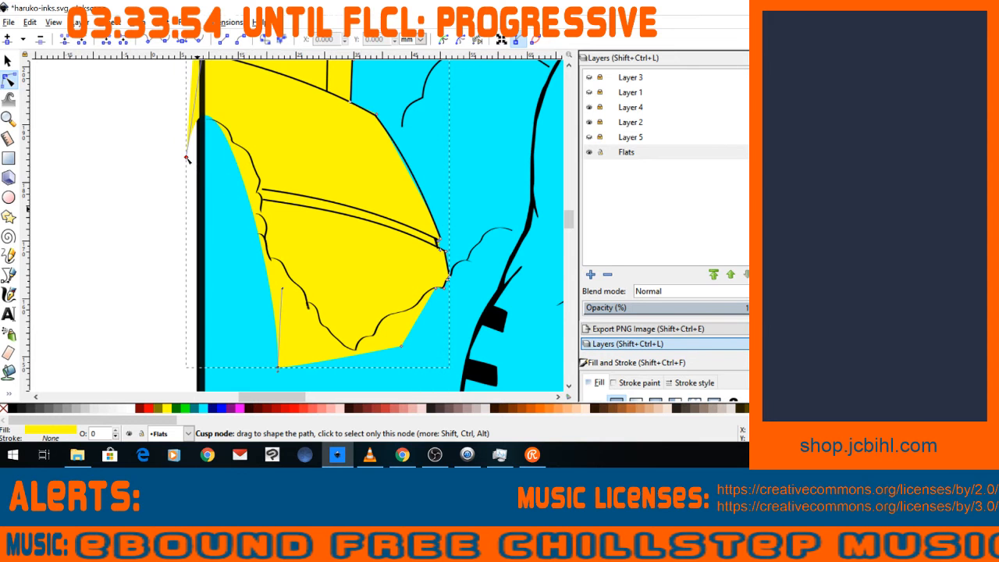
# Bend the yellow shape's end to the disc's rounded rim and reroute its edge along the disc's underside to the support column.
pyautogui.scroll(6, 188, 234)
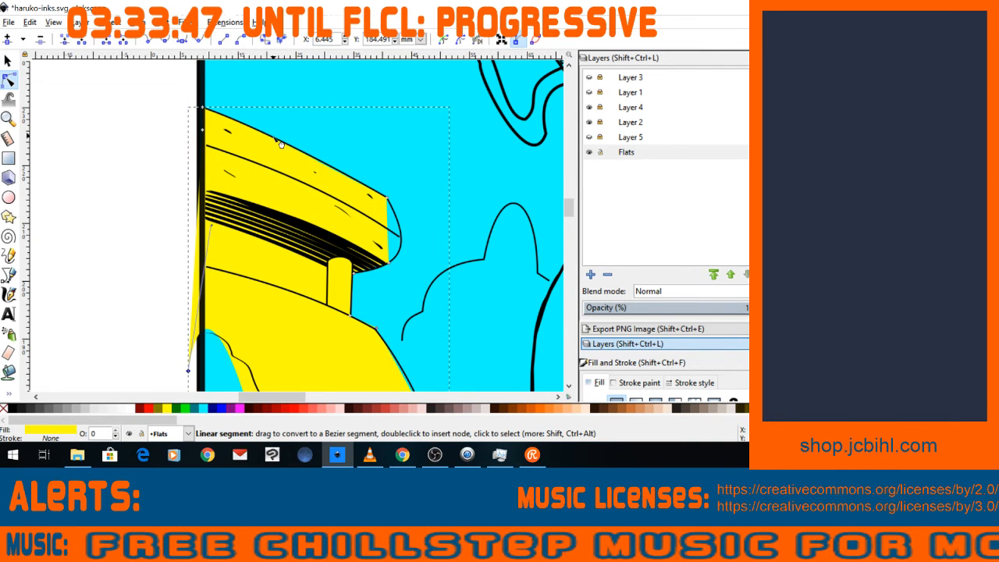
pyautogui.moveTo(395, 238); pyautogui.dragTo(405, 242)
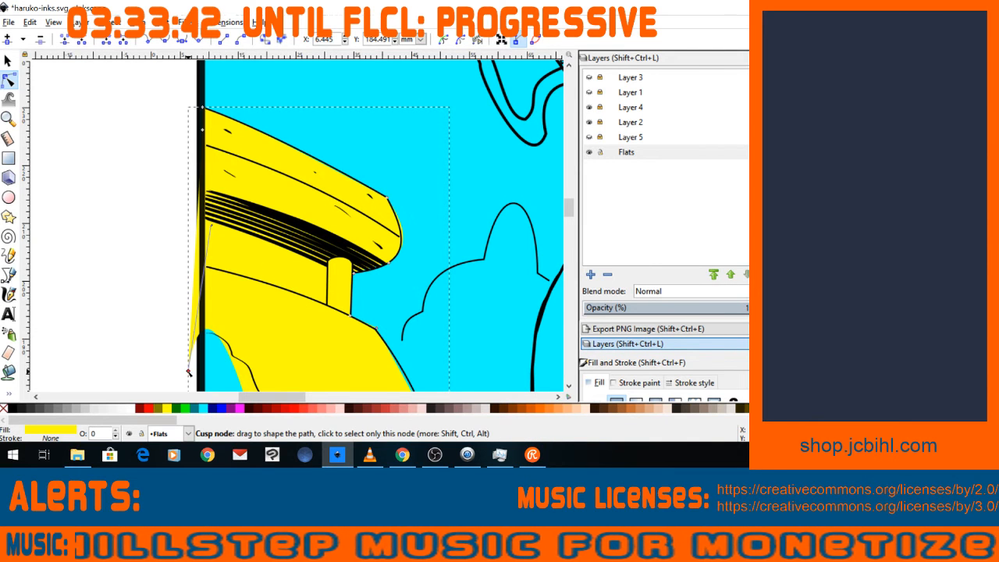
pyautogui.moveTo(187, 371); pyautogui.dragTo(321, 275)
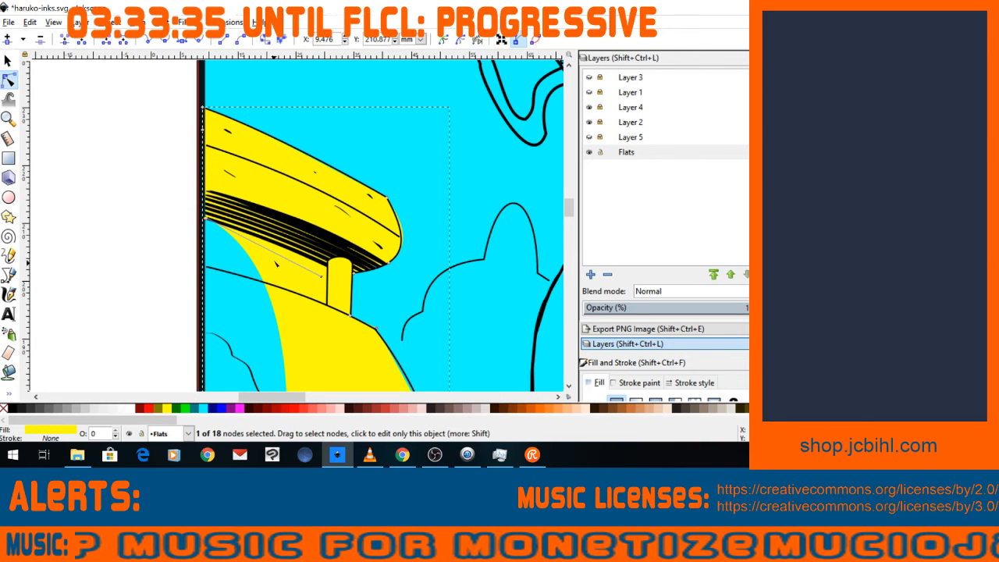
pyautogui.click(262, 270)
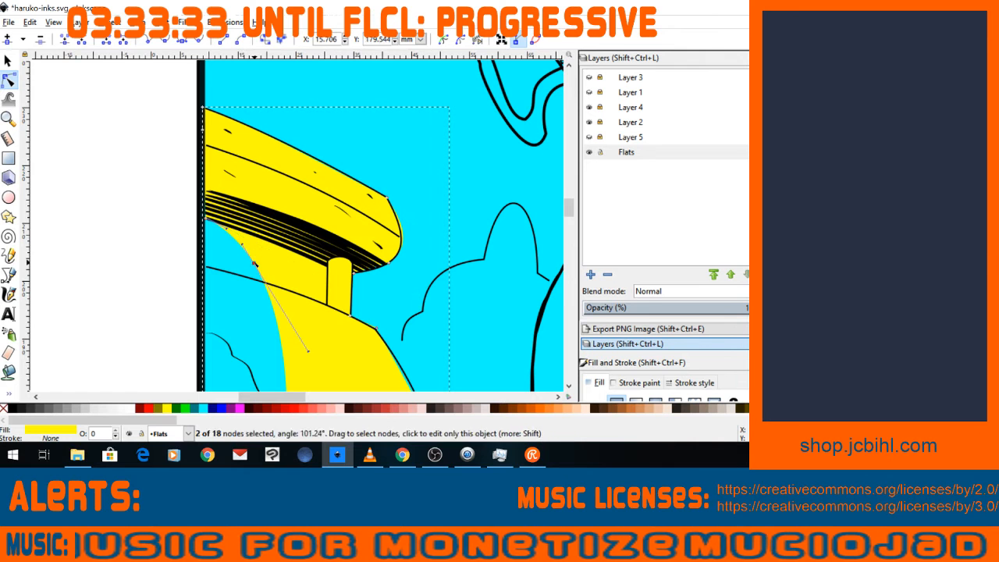
pyautogui.moveTo(262, 270); pyautogui.dragTo(329, 266)
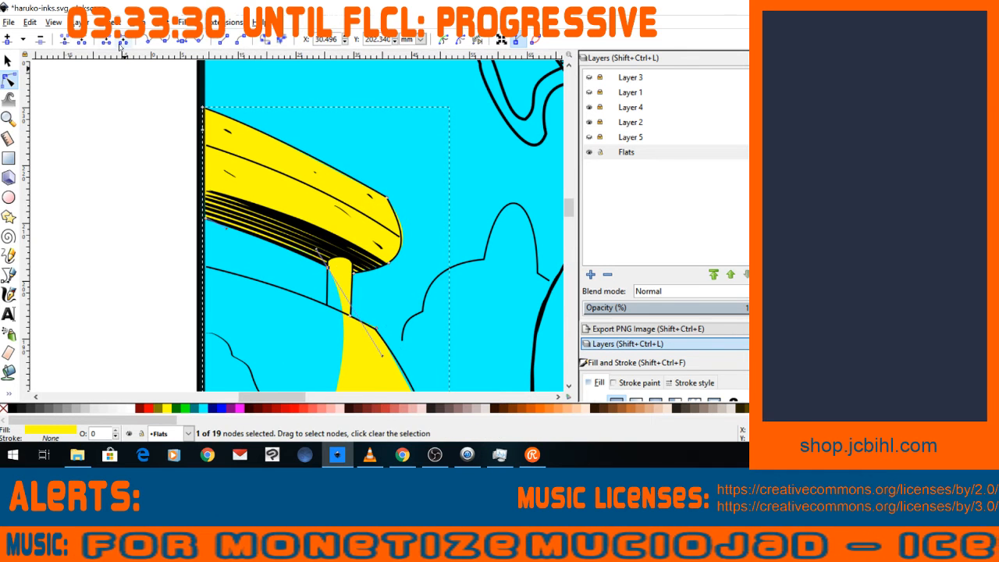
# Fit the edge down the column's inner side, add a node at its foot and bend the next segment along the curved roofline.
pyautogui.moveTo(350, 323); pyautogui.dragTo(334, 295)
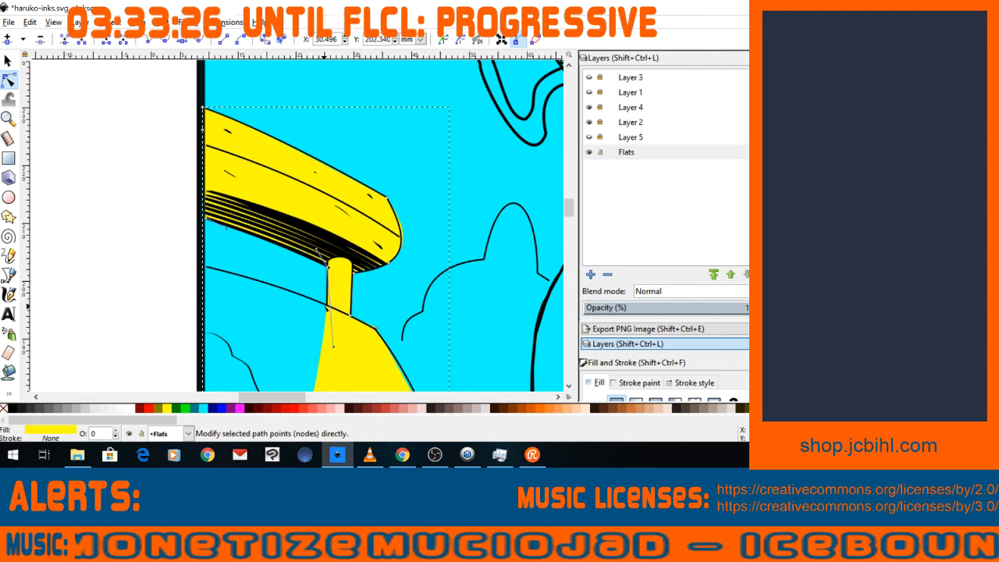
pyautogui.doubleClick(327, 306)
pyautogui.moveTo(332, 345); pyautogui.dragTo(129, 336)
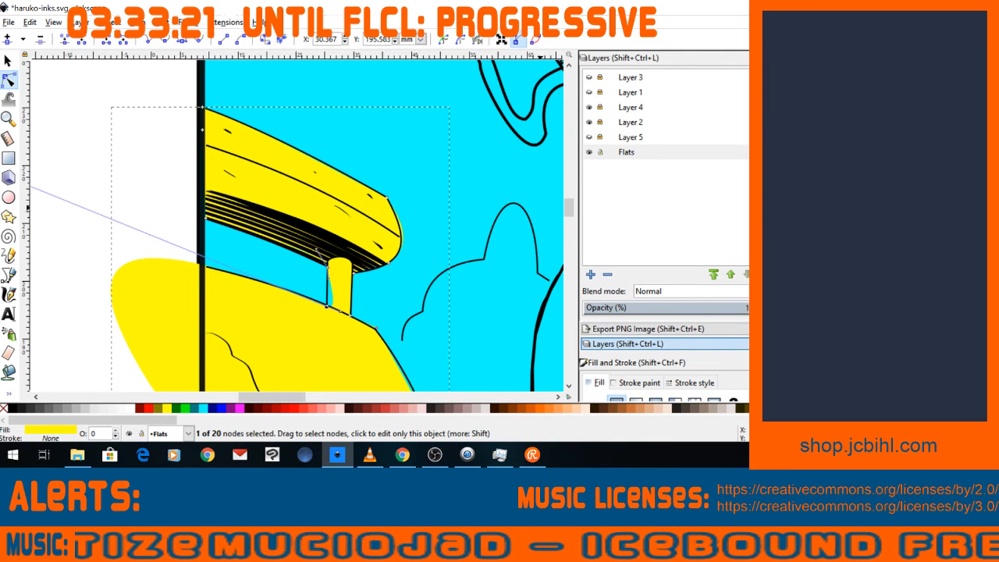
# Add a node where the roofline meets the frame and pull its handle down so the bulge outside the page is drawn in.
pyautogui.press('5')
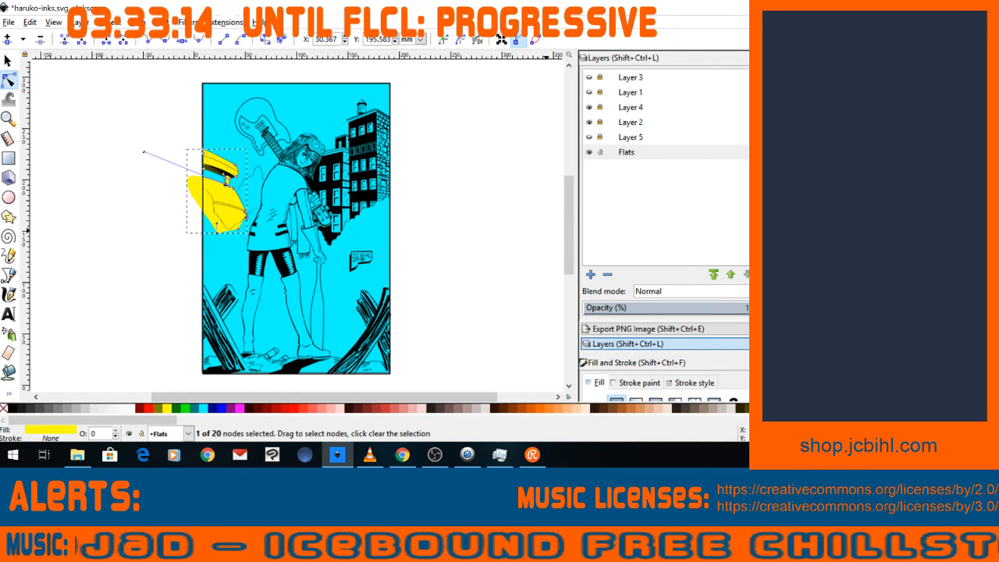
pyautogui.press('z')
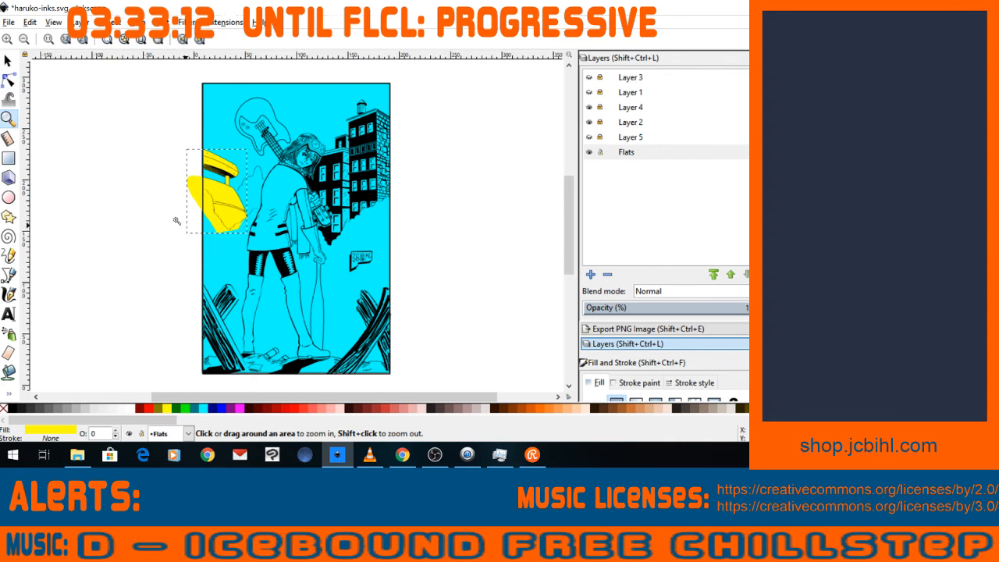
pyautogui.moveTo(156, 130); pyautogui.dragTo(286, 251)
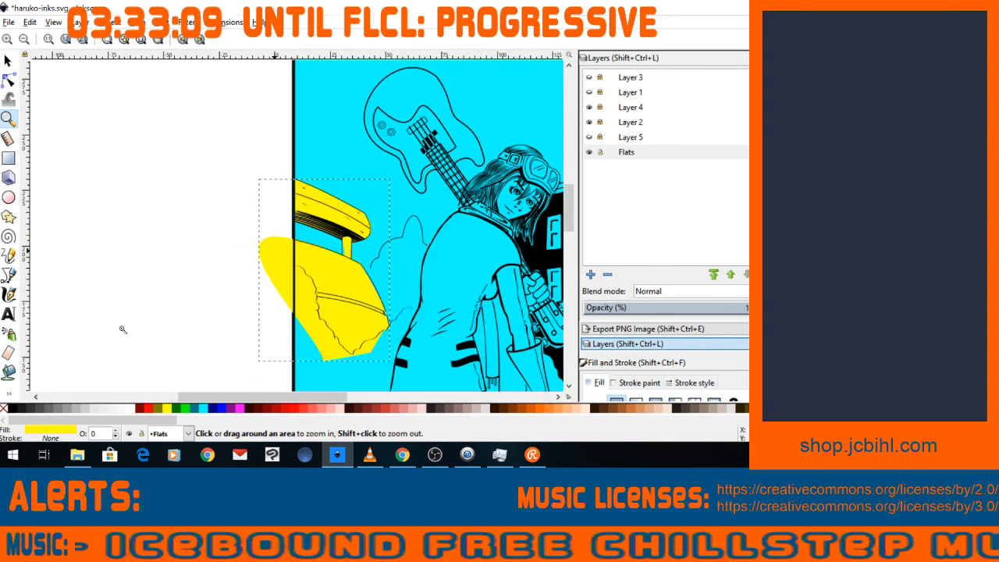
pyautogui.click(9, 274)
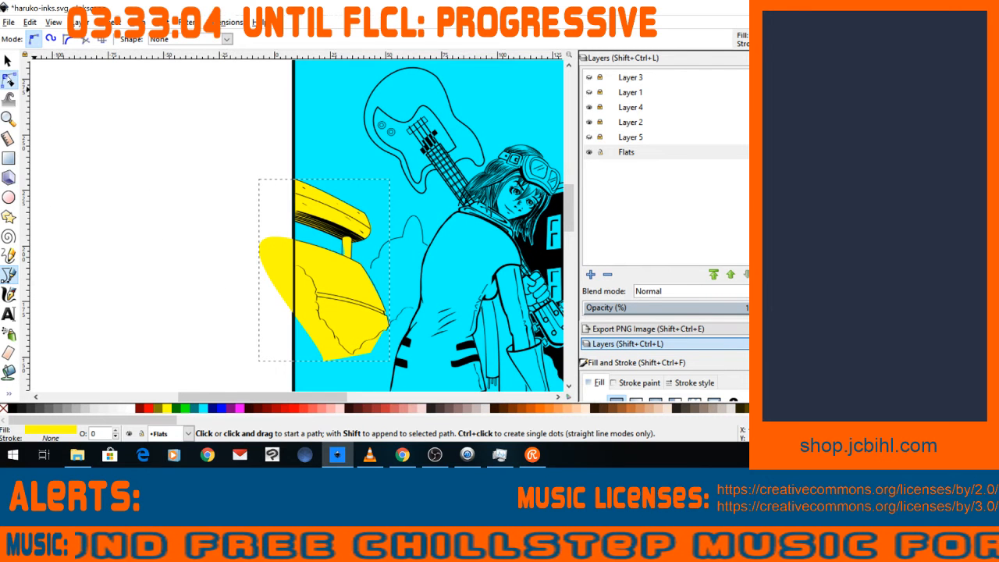
pyautogui.click(9, 79)
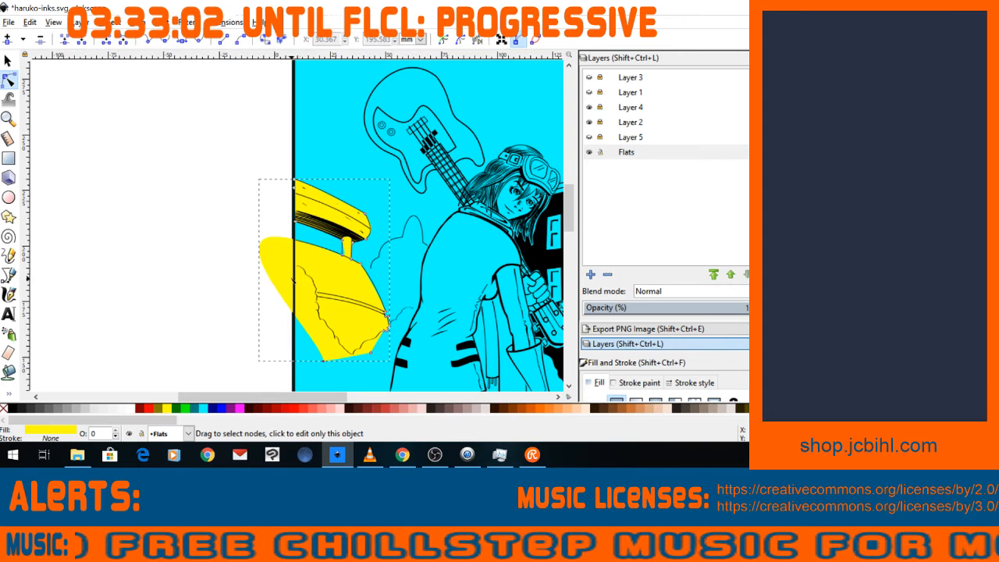
pyautogui.scroll(2, 293, 269)
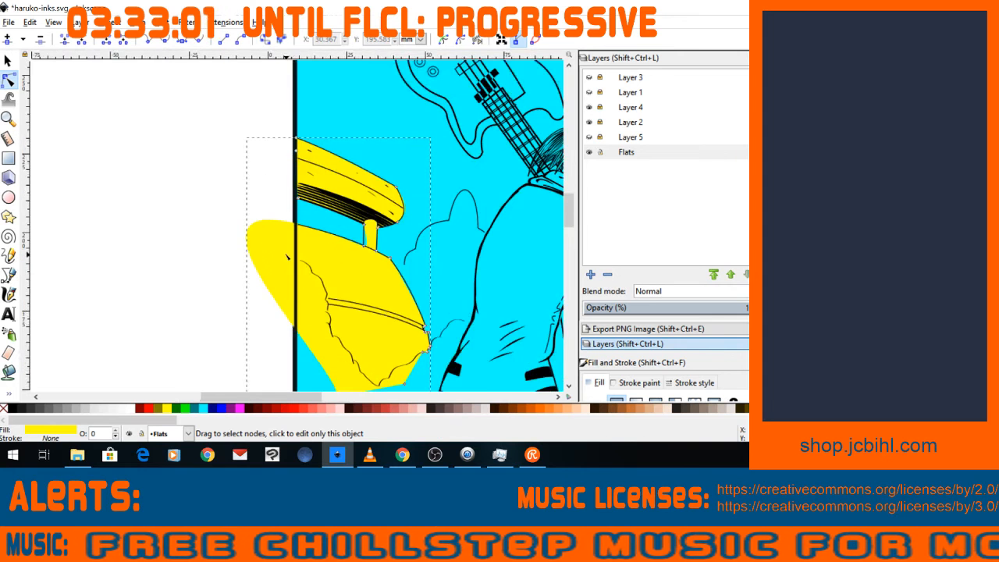
pyautogui.doubleClick(297, 212)
pyautogui.scroll(-2, 252, 229)
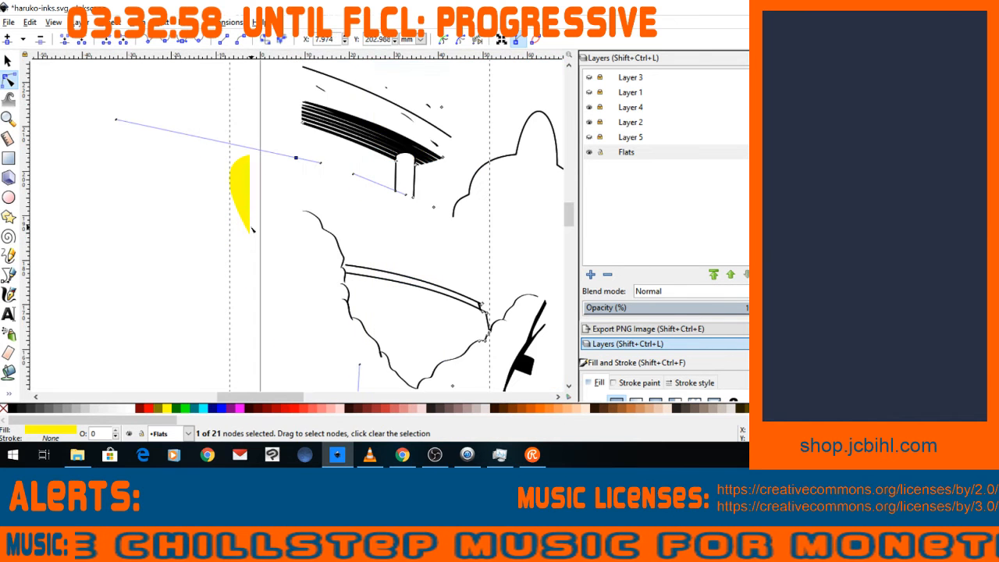
pyautogui.scroll(-1, 252, 229)
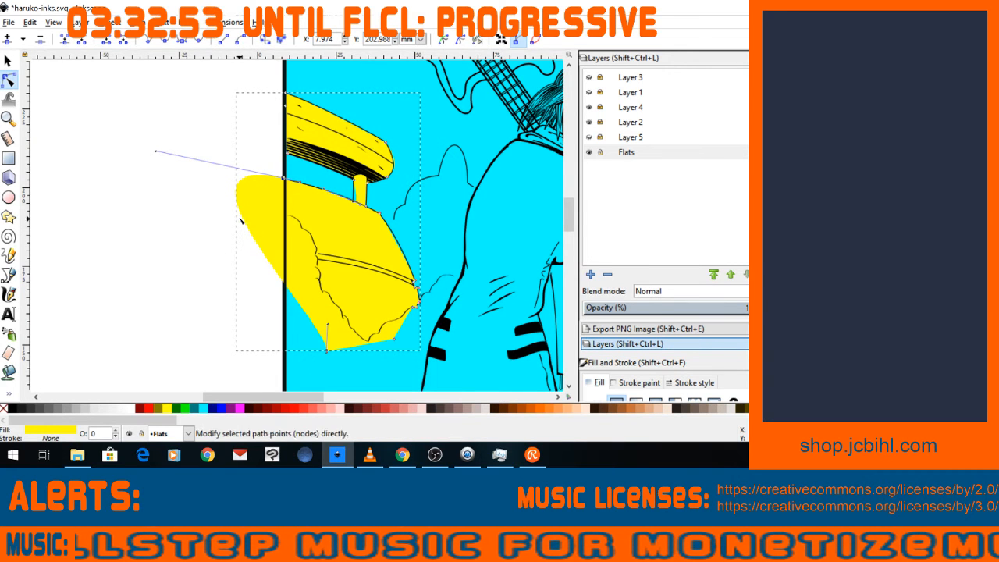
pyautogui.moveTo(156, 154); pyautogui.dragTo(279, 266)
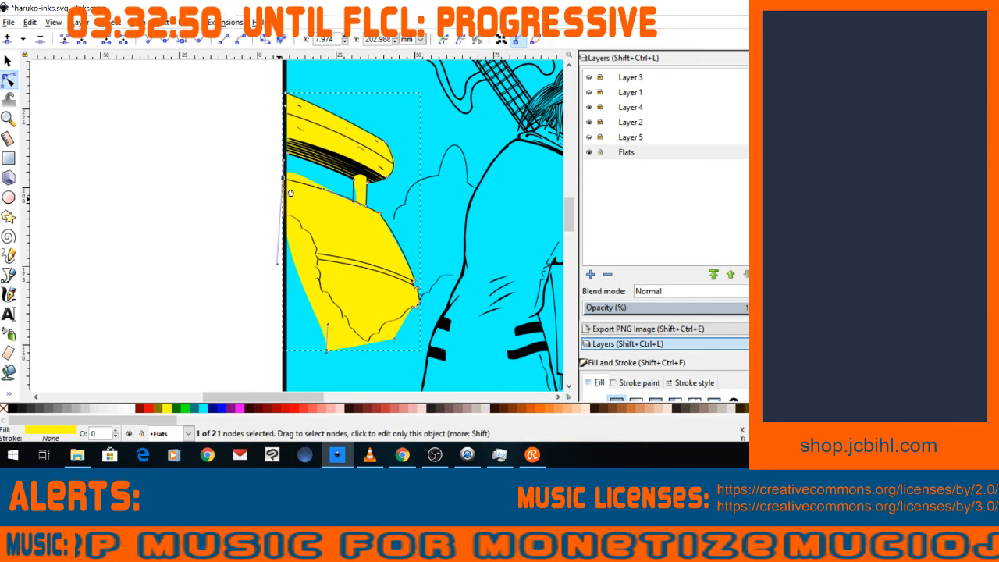
pyautogui.moveTo(285, 183); pyautogui.dragTo(290, 182)
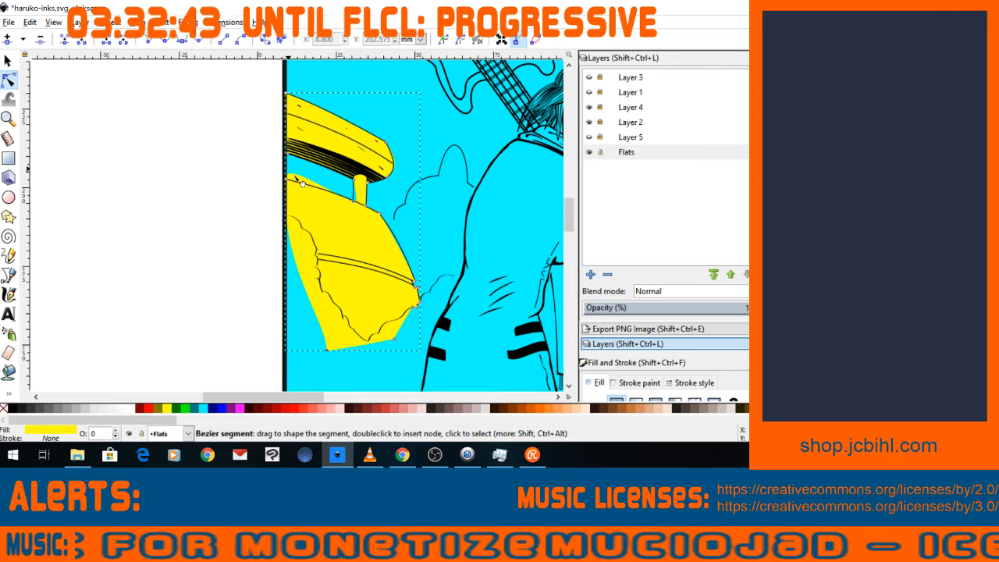
# Refine the yellow edge along the lower roofline and nudge the node at the column's foot onto the ink corner.
pyautogui.keyDown('shift'); pyautogui.click(305, 189); pyautogui.keyUp('shift')
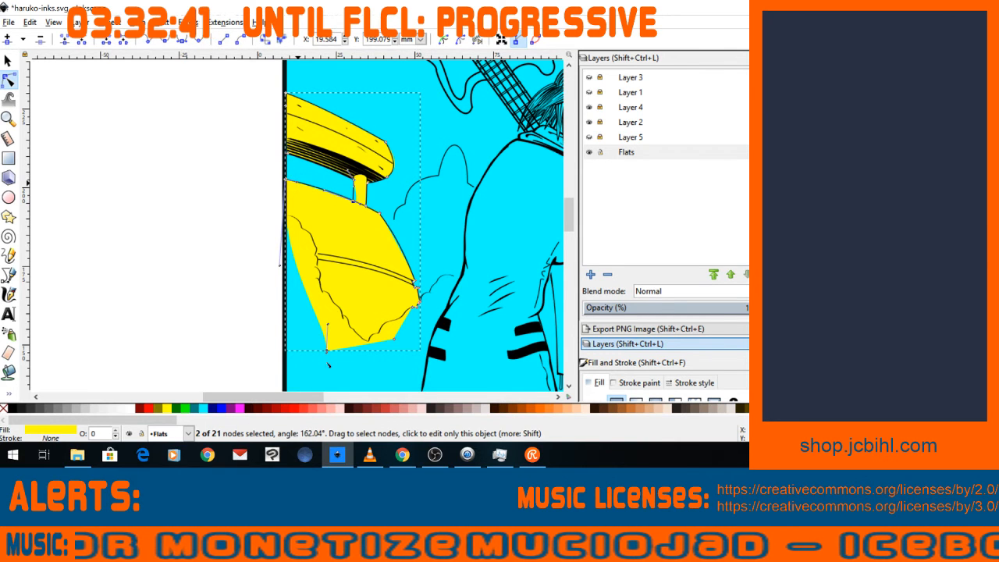
pyautogui.moveTo(355, 202); pyautogui.dragTo(352, 201)
pyautogui.click(9, 118)
pyautogui.moveTo(296, 155)
pyautogui.mouseDown()
pyautogui.moveTo(383, 237)
pyautogui.moveTo(353, 244)
pyautogui.moveTo(350, 214)
pyautogui.mouseUp()
pyautogui.click(8, 80)
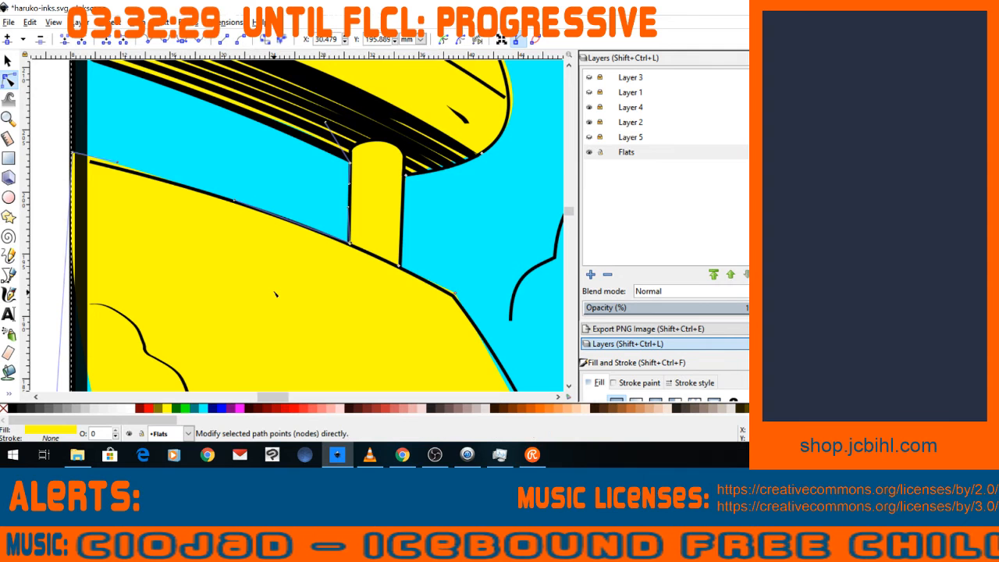
# Move the roof's outer corner node onto the ink line and bend the sloping outer wall segment outward to match it.
pyautogui.press('-')
pyautogui.press('-')
pyautogui.press('-')
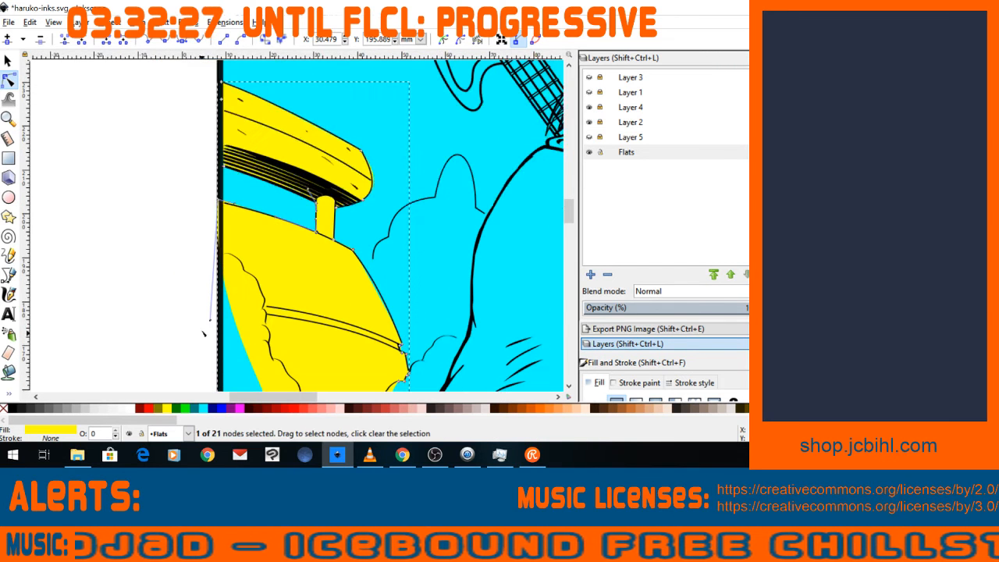
pyautogui.press('space')
pyautogui.press('-')
pyautogui.press('+')
pyautogui.press('+')
pyautogui.press('+')
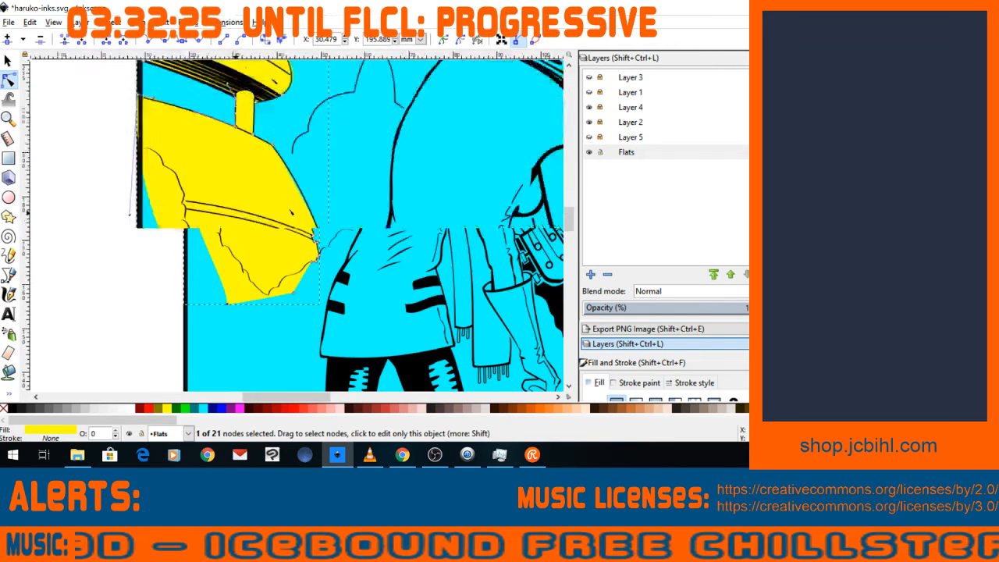
pyautogui.press('+')
pyautogui.press('space')
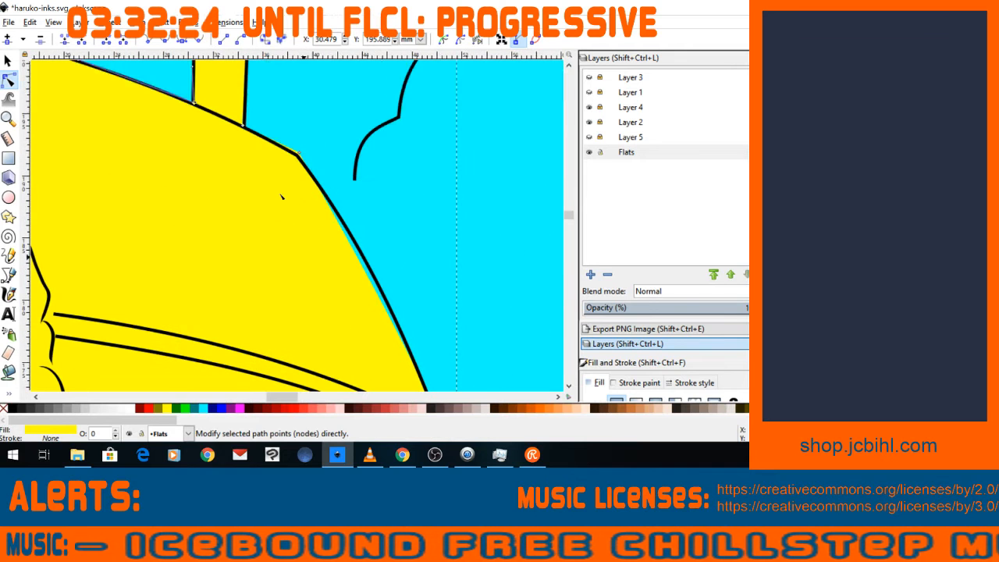
pyautogui.click(298, 156)
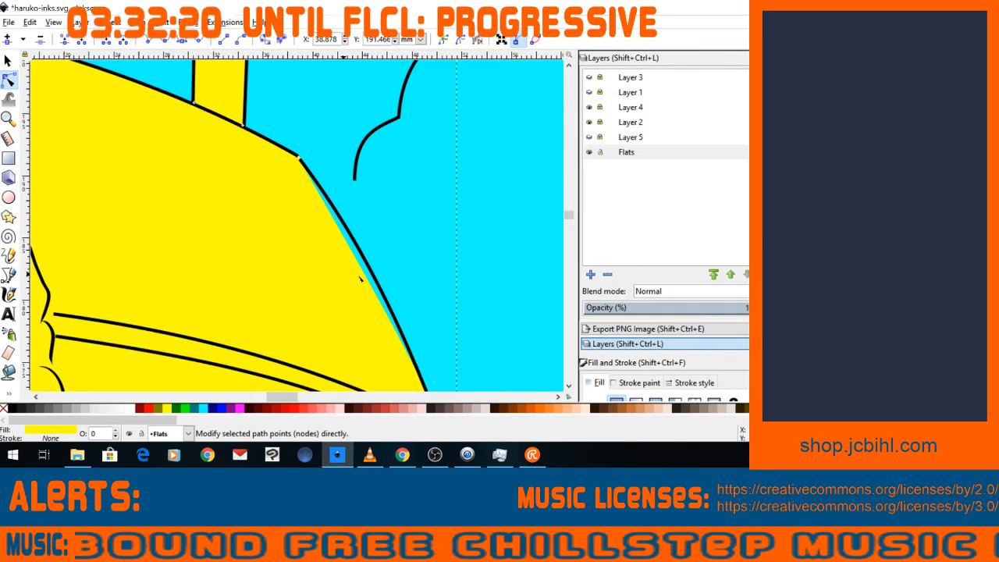
pyautogui.moveTo(367, 278); pyautogui.dragTo(377, 280)
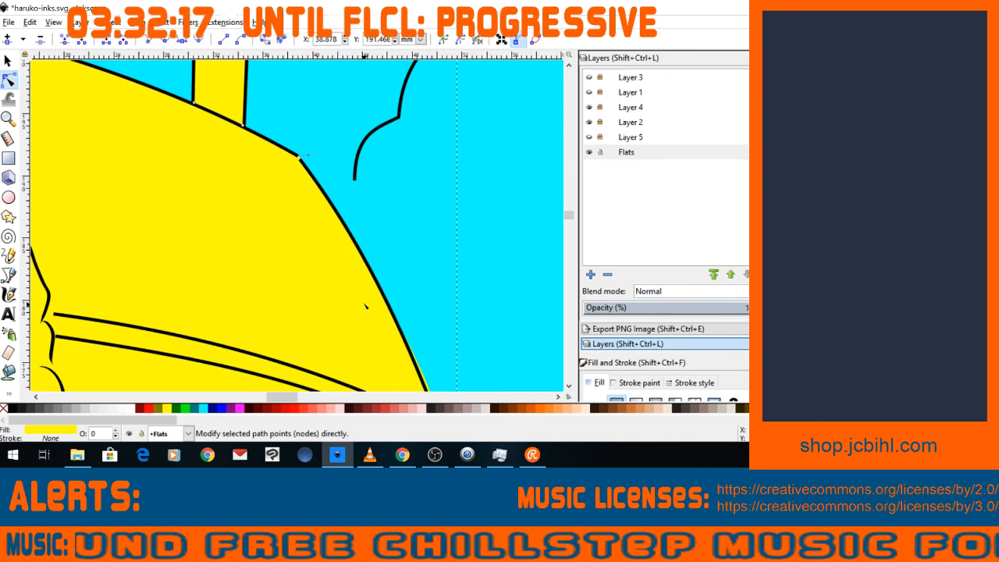
# Align the roofline's frame-edge node with the ink and add a node where the rubble outline meets the frame.
pyautogui.press('-')
pyautogui.press('-')
pyautogui.press('-')
pyautogui.press('space')
pyautogui.moveTo(237, 325); pyautogui.dragTo(232, 261)
pyautogui.press('+')
pyautogui.press('space')
pyautogui.press('+')
pyautogui.press('+')
pyautogui.press('space')
pyautogui.moveTo(132, 209); pyautogui.dragTo(187, 322)
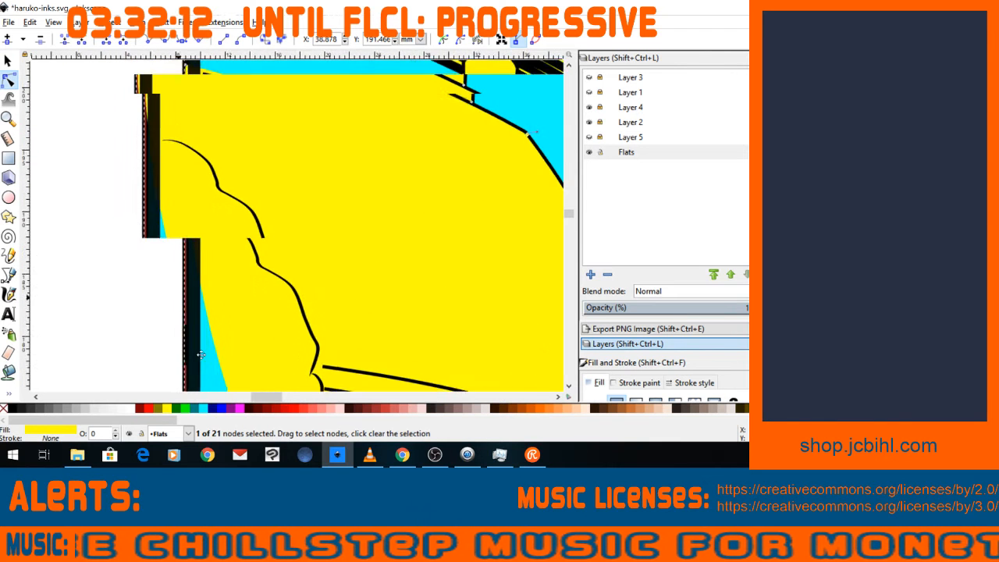
pyautogui.press('-')
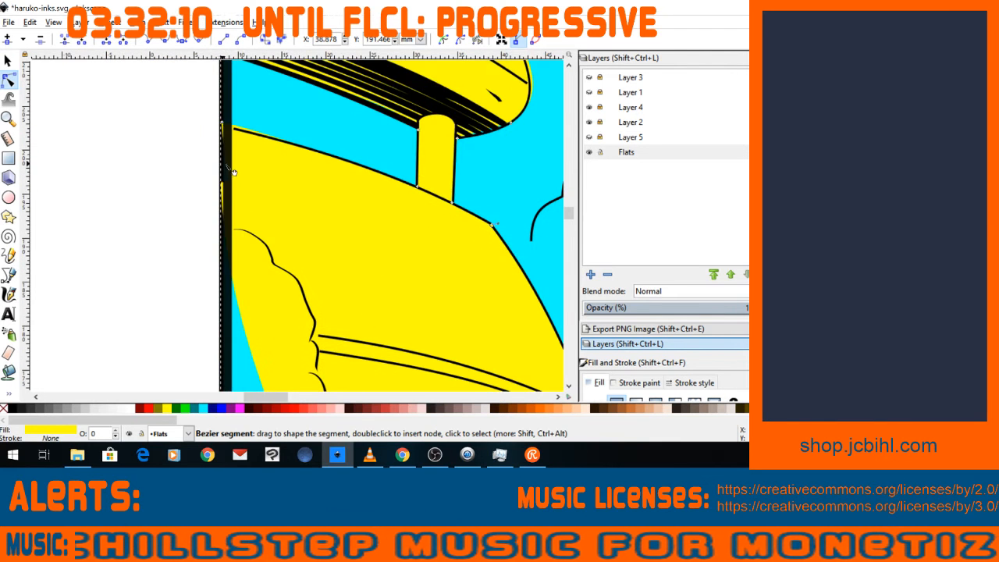
pyautogui.click(224, 125)
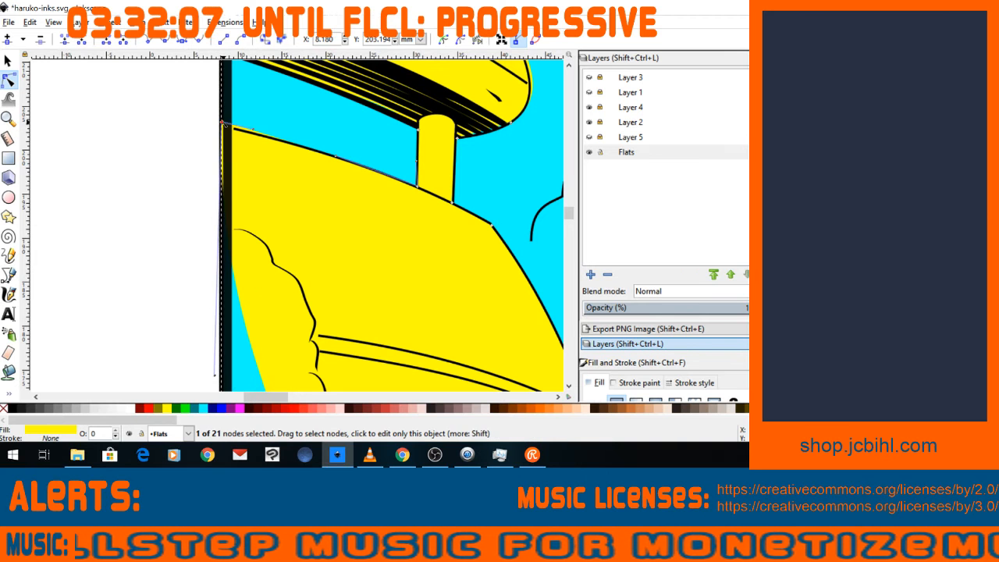
pyautogui.doubleClick(231, 234)
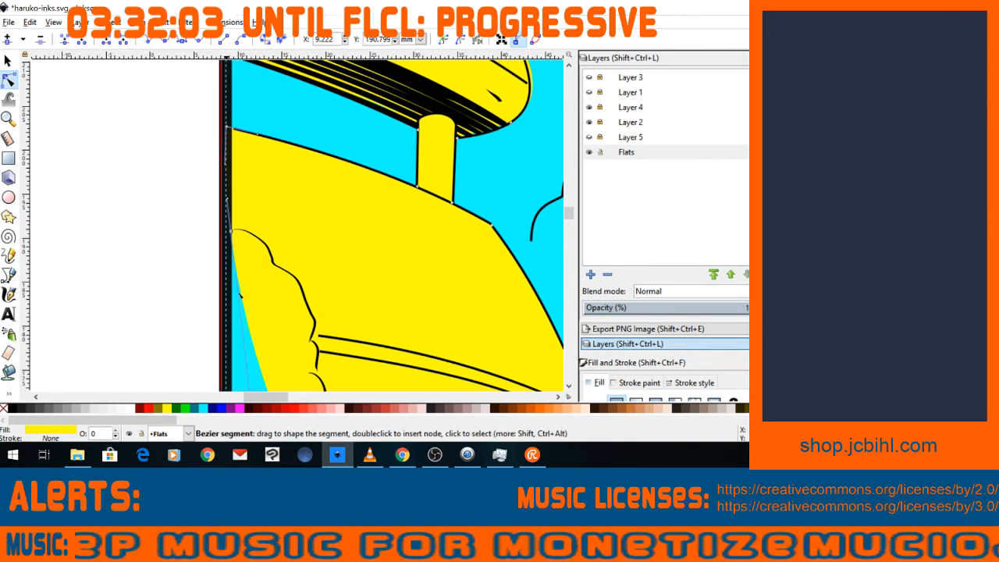
# Bend the yellow edge below the new frame node outward to the frame, so the fill covers the rubble outline.
pyautogui.press('-')
pyautogui.press('-')
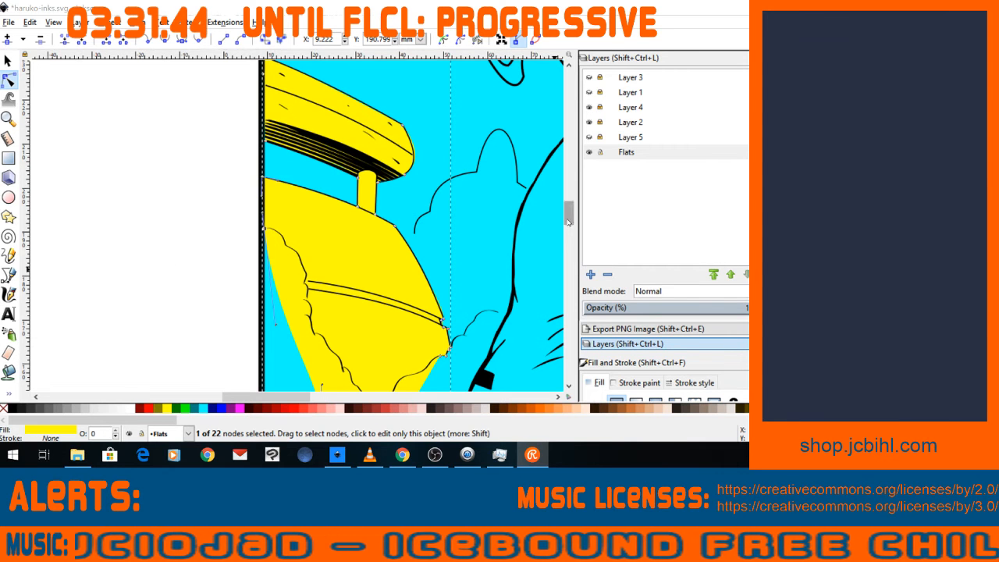
pyautogui.scroll(1, 569, 267)
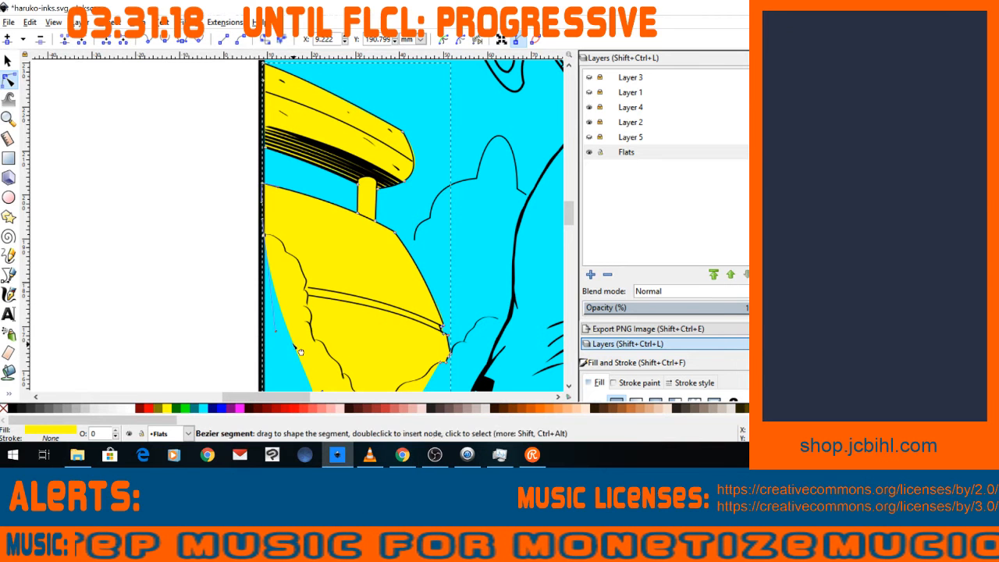
pyautogui.moveTo(292, 352); pyautogui.dragTo(268, 351)
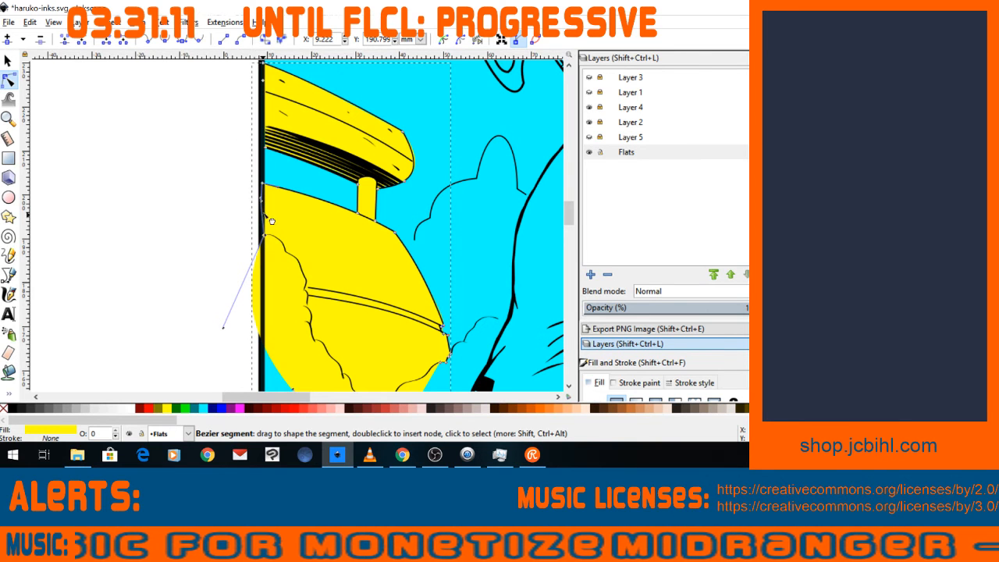
pyautogui.moveTo(238, 342); pyautogui.dragTo(250, 351)
pyautogui.moveTo(572, 227); pyautogui.dragTo(578, 242)
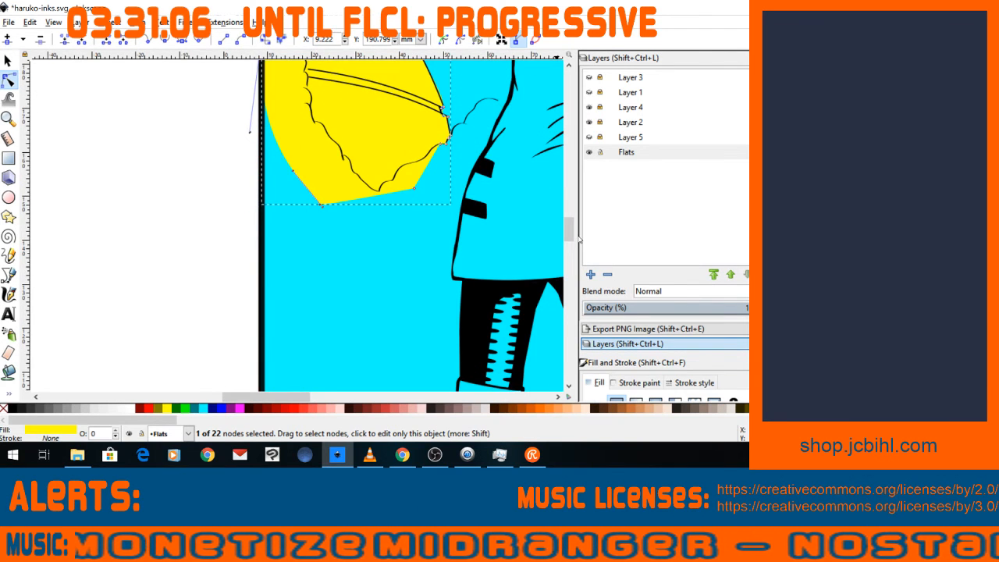
# Draw a closed path around the sky, following the frame's sides and upper edge and crossing the figure at shoulder height.
pyautogui.press('-')
pyautogui.press('-')
pyautogui.press('-')
pyautogui.press('-')
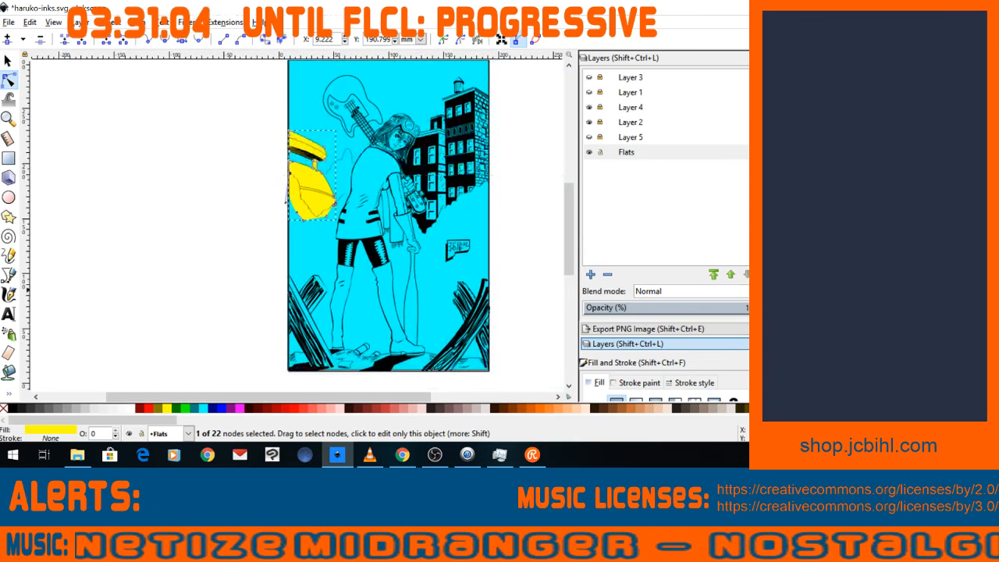
pyautogui.moveTo(267, 301); pyautogui.dragTo(176, 334)
pyautogui.press('+')
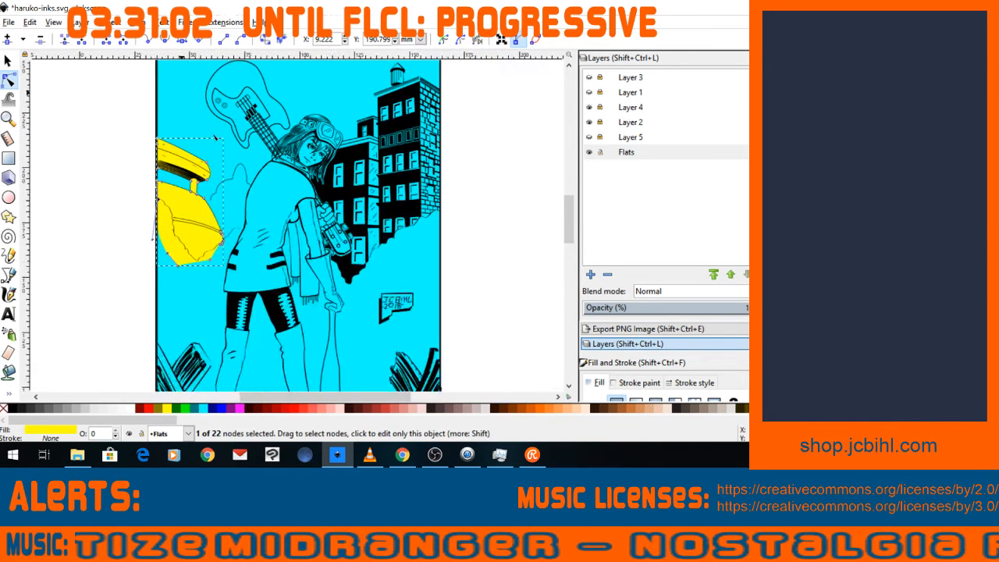
pyautogui.press('+')
pyautogui.moveTo(216, 138); pyautogui.dragTo(258, 180)
pyautogui.moveTo(108, 76); pyautogui.dragTo(232, 242)
pyautogui.moveTo(151, 165); pyautogui.dragTo(18, 48)
pyautogui.press('b')
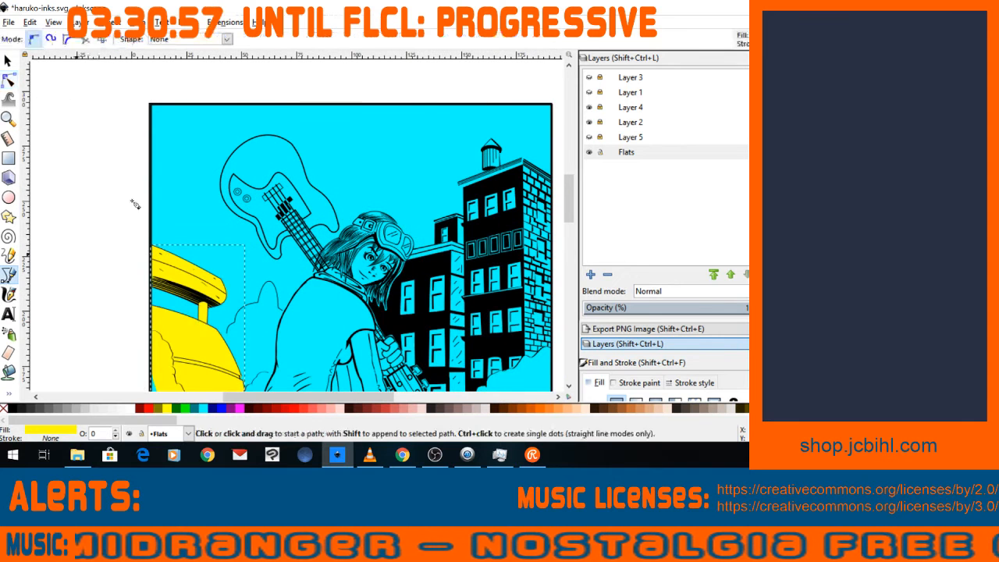
pyautogui.click(155, 109)
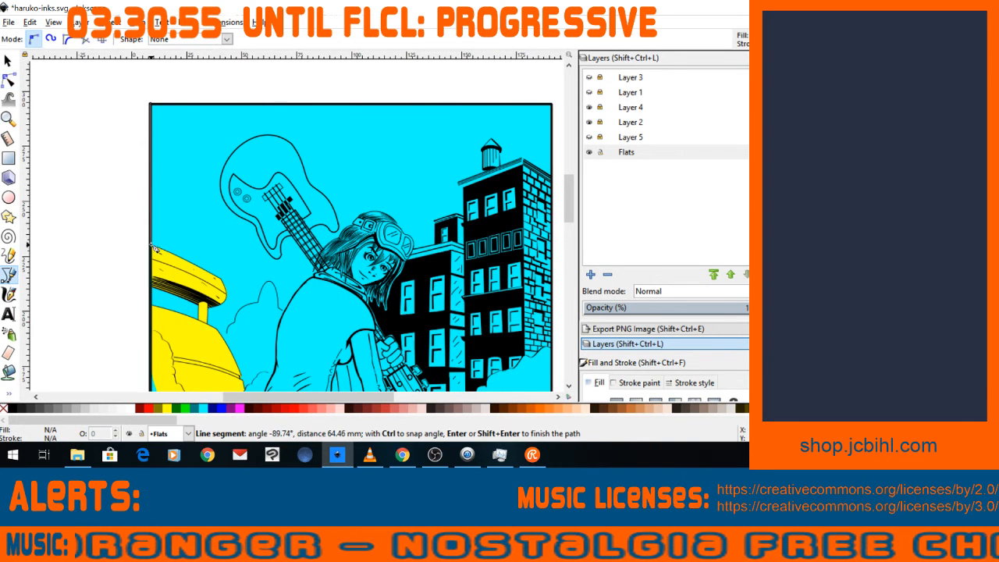
pyautogui.click(152, 306)
pyautogui.moveTo(243, 343); pyautogui.dragTo(259, 356)
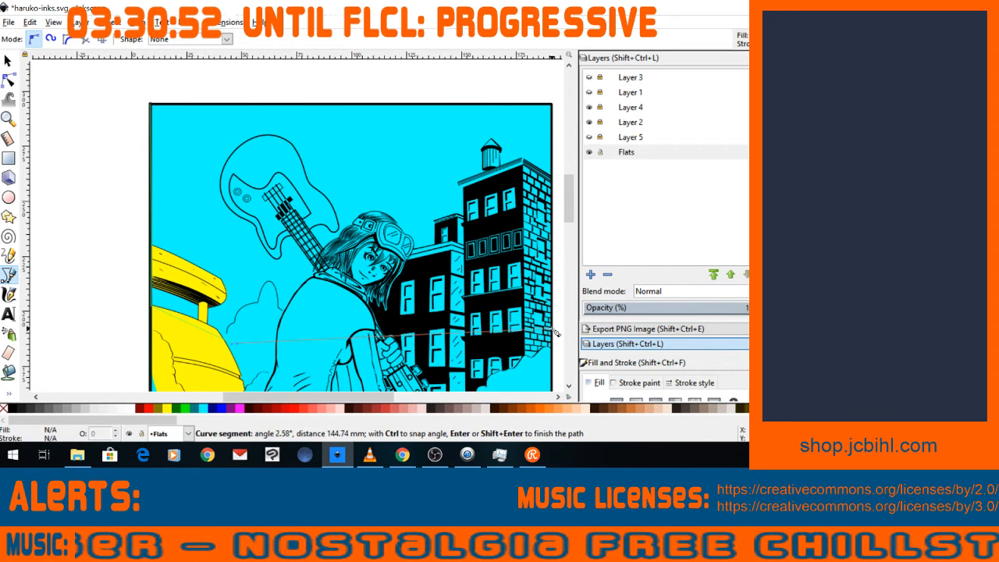
pyautogui.click(554, 334)
pyautogui.click(552, 104)
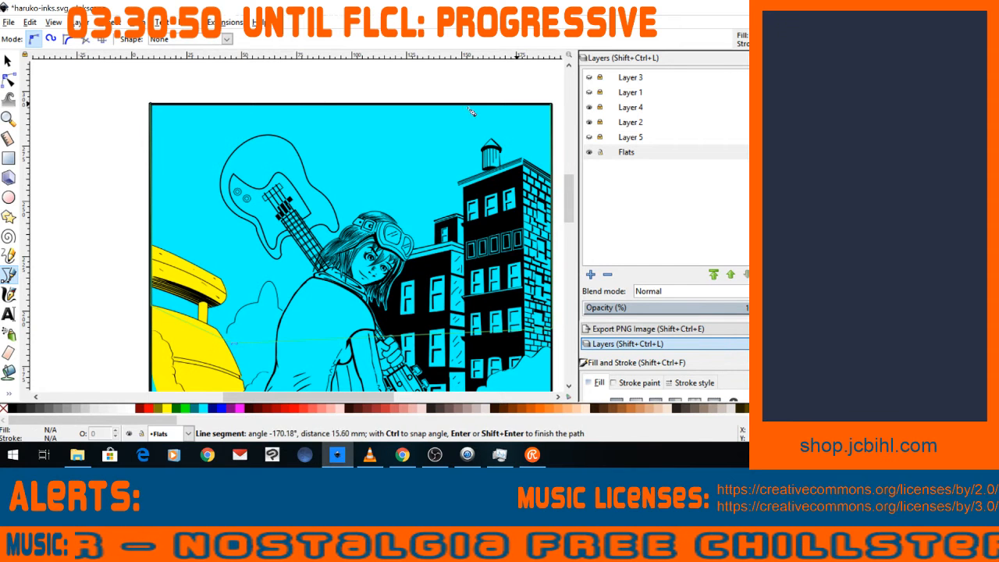
pyautogui.click(151, 105)
pyautogui.click(152, 306)
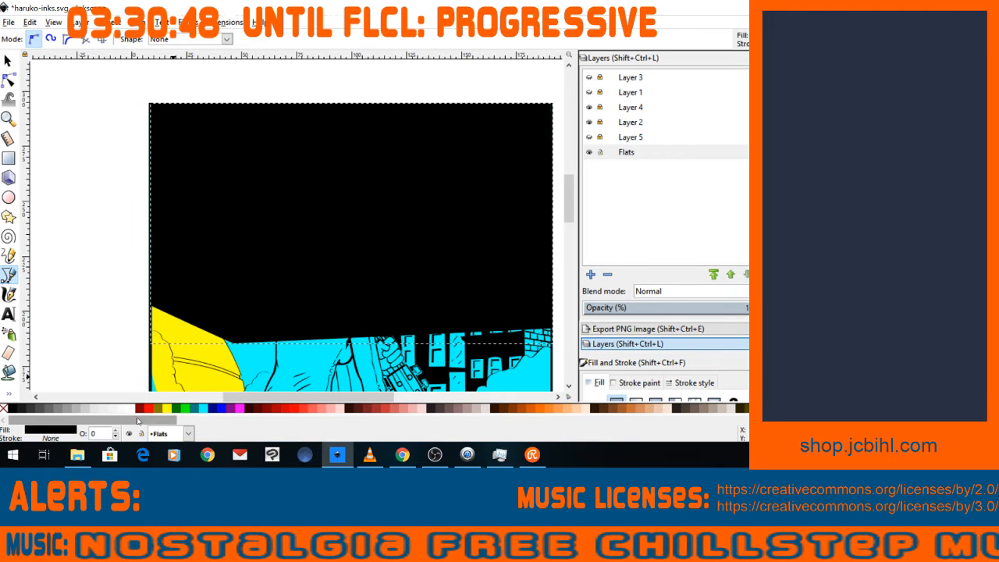
# Fill the new sky shape with a pale yellow-green from the colour palette.
pyautogui.moveTo(137, 420); pyautogui.dragTo(661, 466)
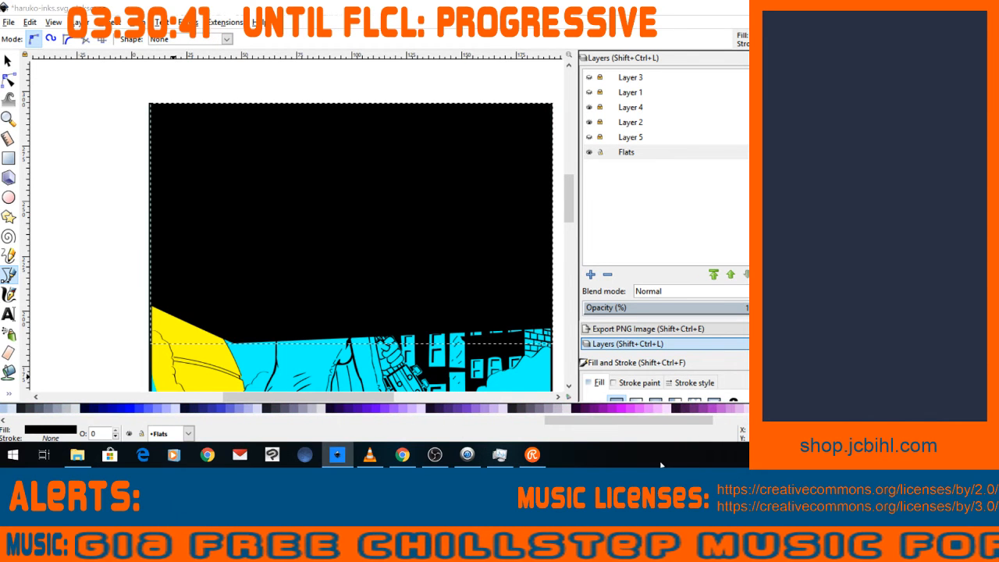
pyautogui.moveTo(515, 428); pyautogui.dragTo(135, 421)
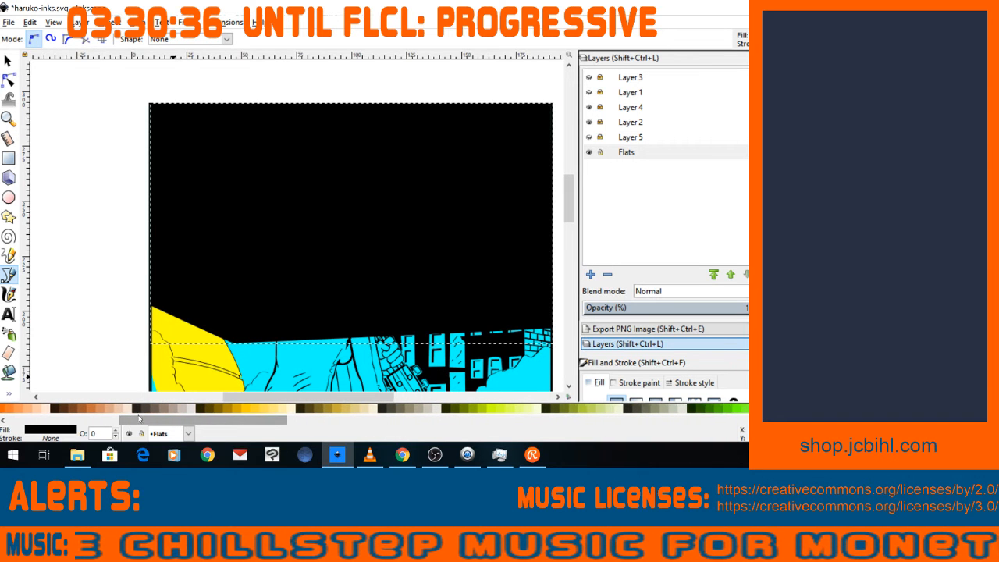
pyautogui.click(522, 412)
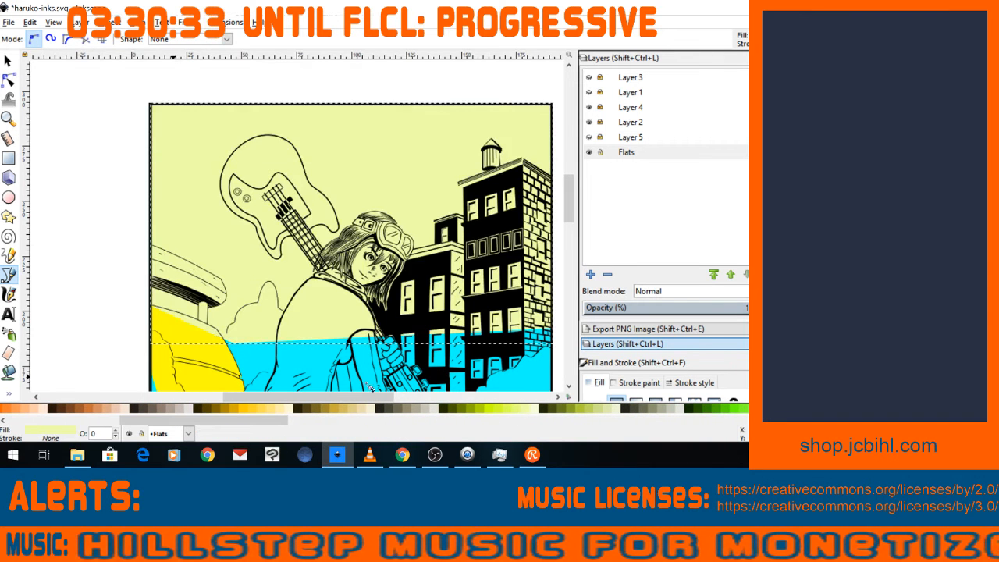
# Restack the sky shape so it sits behind the yellow building but in front of the cyan background.
pyautogui.click(8, 60)
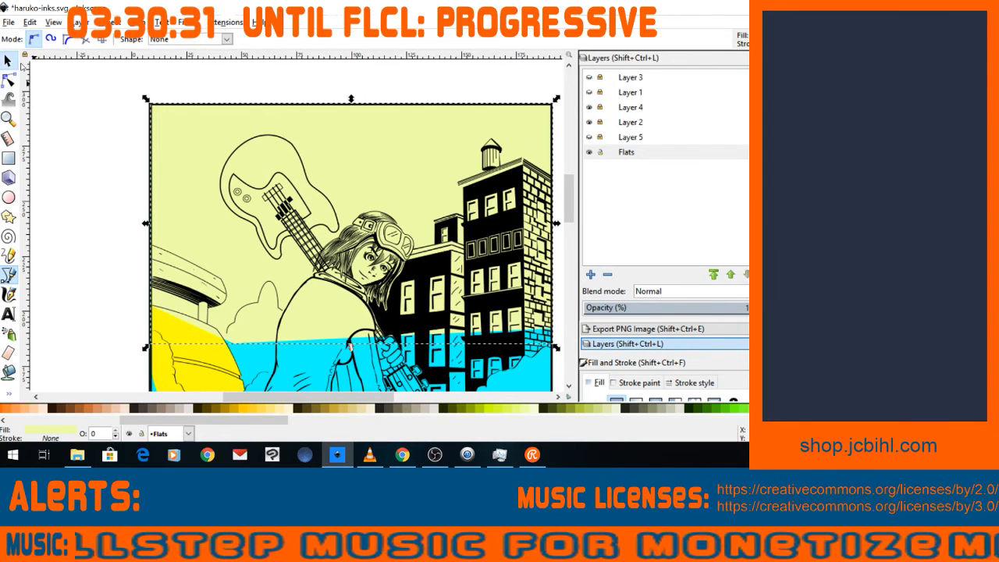
pyautogui.hotkey('ctrl', 'z')
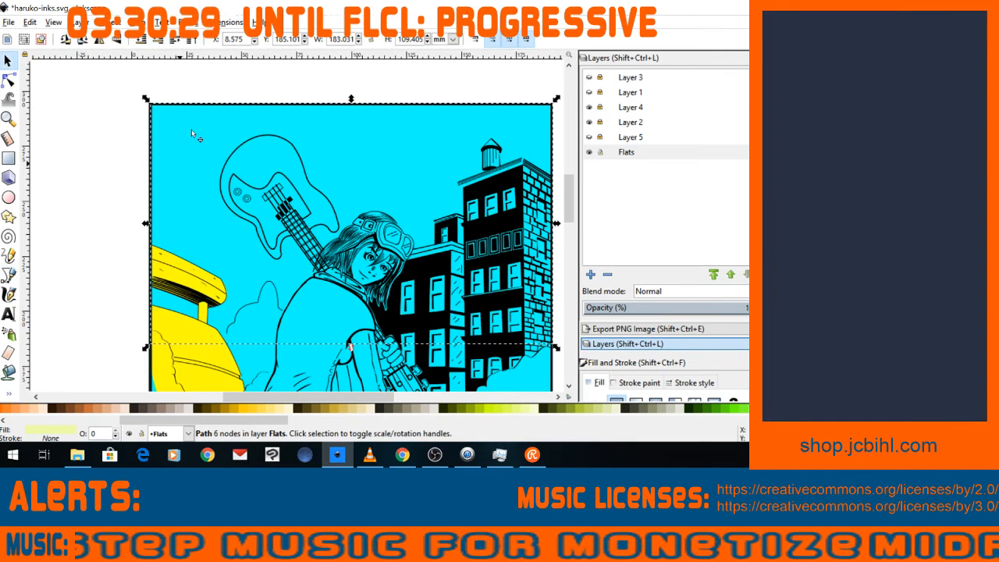
pyautogui.click(176, 40)
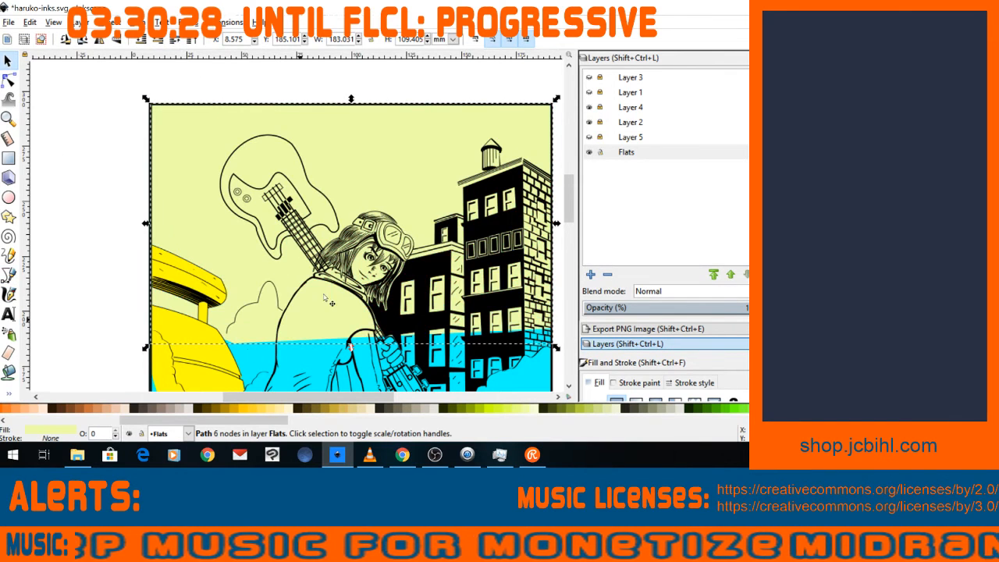
# Move the yellow building shape's outer node near the figure's coat slightly outward, past the wall's lower corner.
pyautogui.scroll(-5, 261, 268)
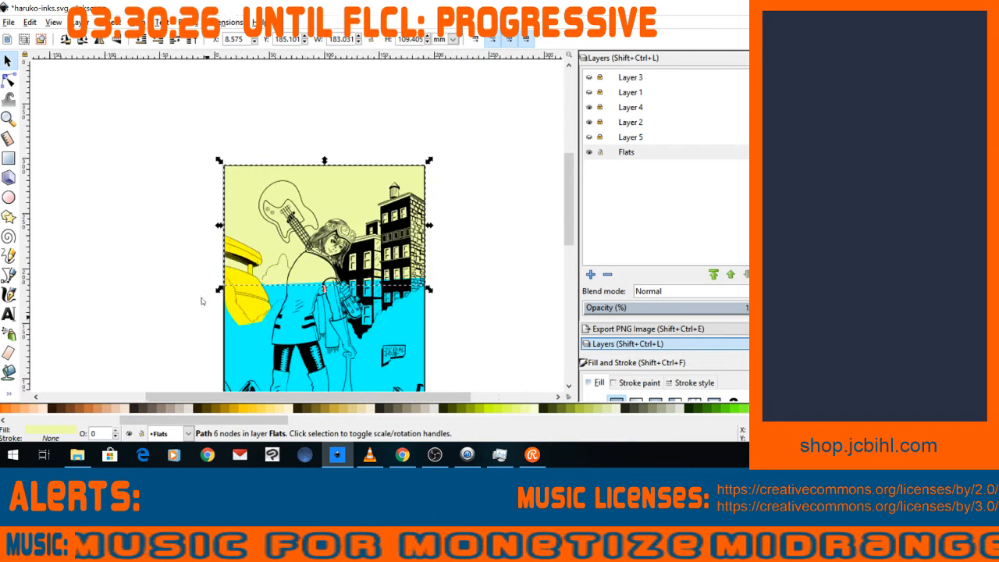
pyautogui.scroll(2, 231, 317)
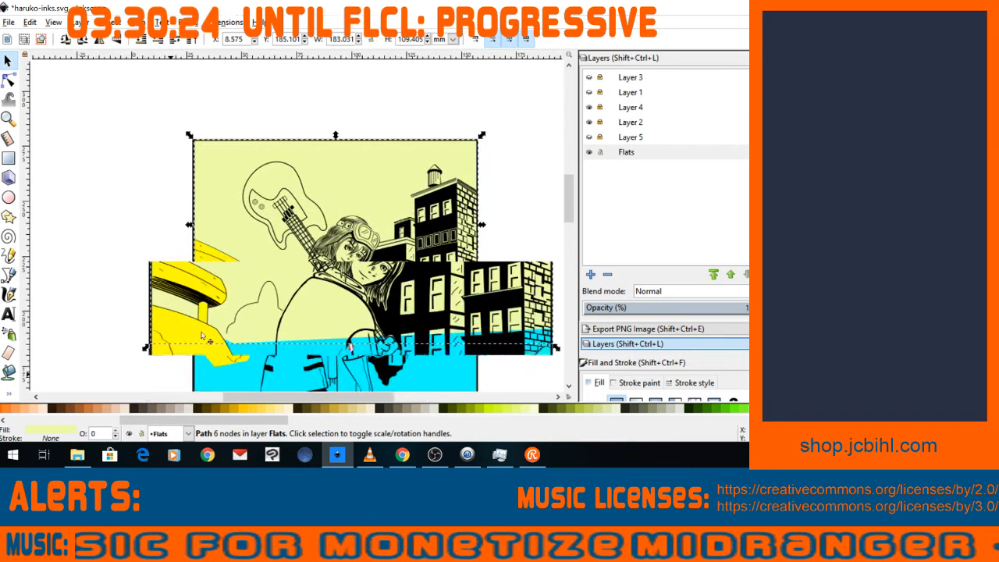
pyautogui.scroll(-1, 238, 356)
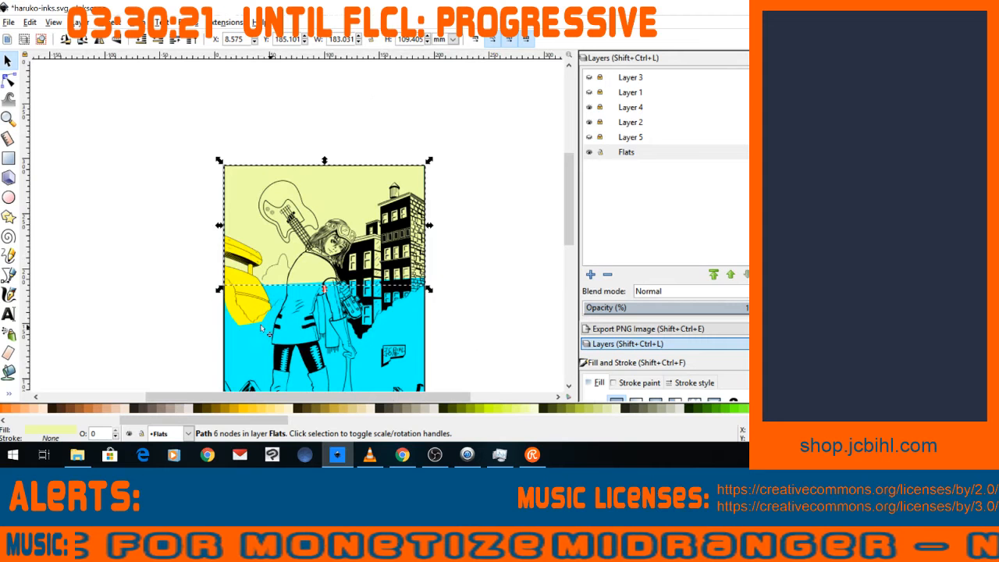
pyautogui.scroll(1, 260, 328)
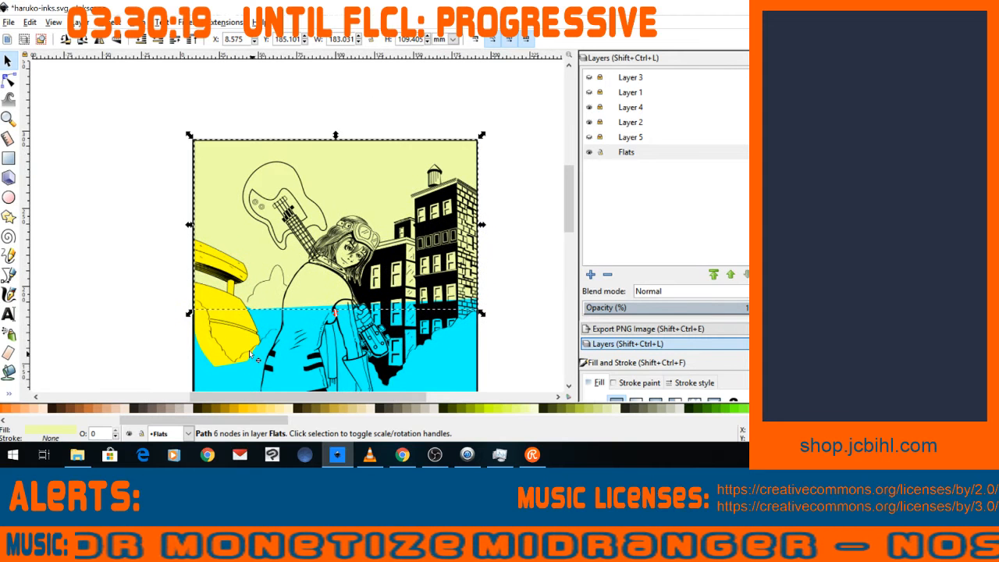
pyautogui.click(9, 82)
pyautogui.click(253, 348)
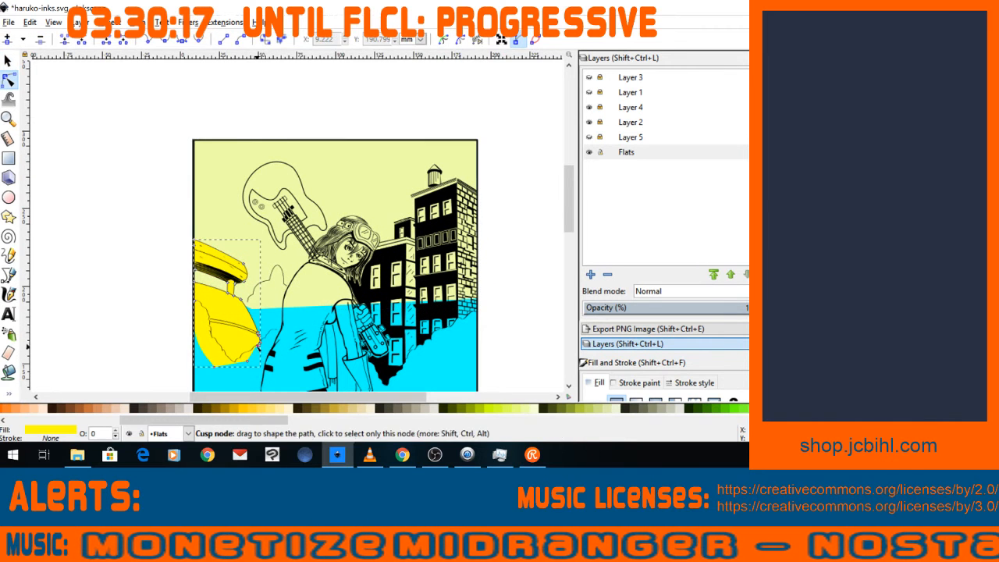
pyautogui.moveTo(259, 349); pyautogui.dragTo(264, 353)
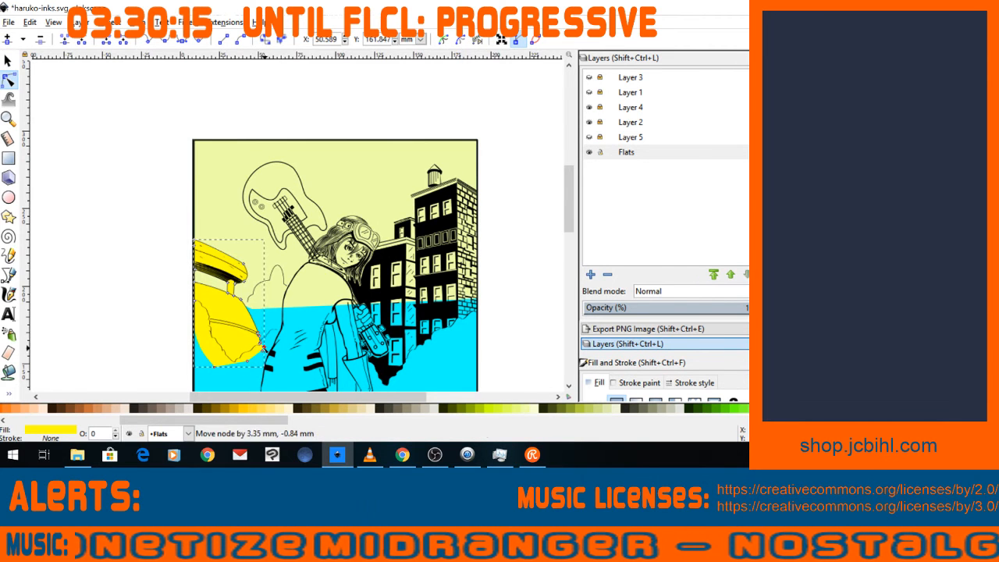
# Try to trace a new path from the yellow building's roofline along the cloud outline and up the figure's back to the collar.
pyautogui.press('-')
pyautogui.press('-')
pyautogui.scroll(2, 268, 263)
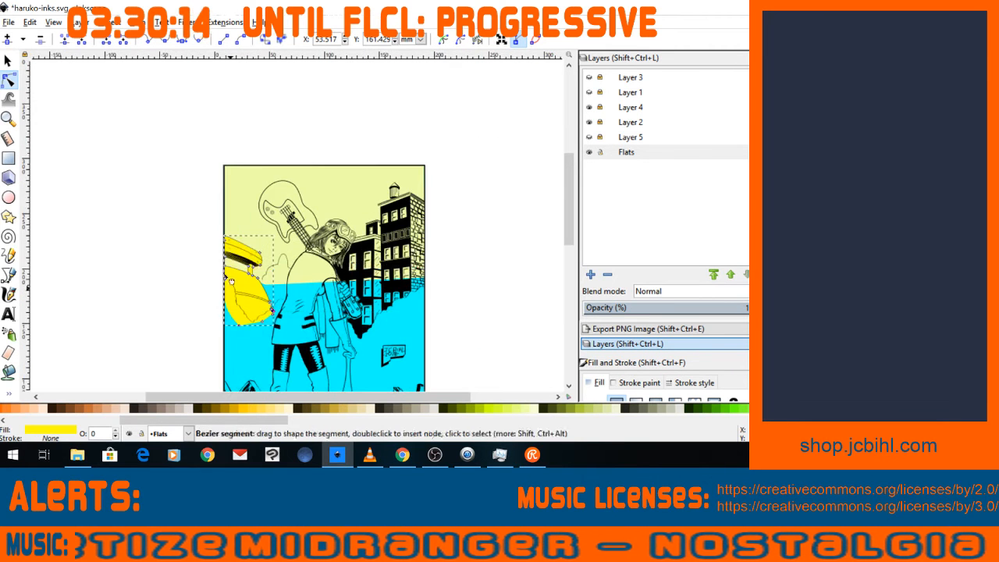
pyautogui.scroll(4, 268, 262)
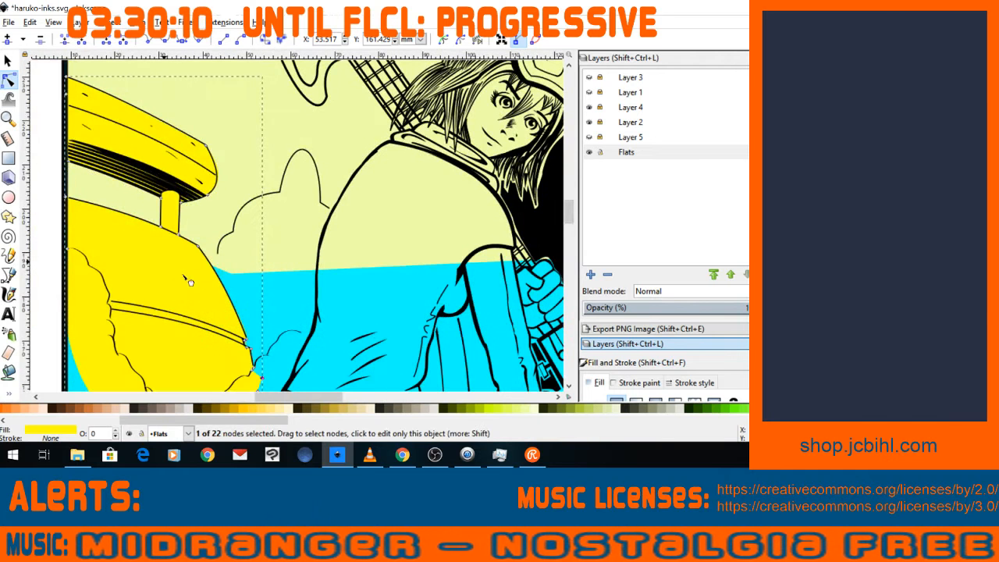
pyautogui.press('b')
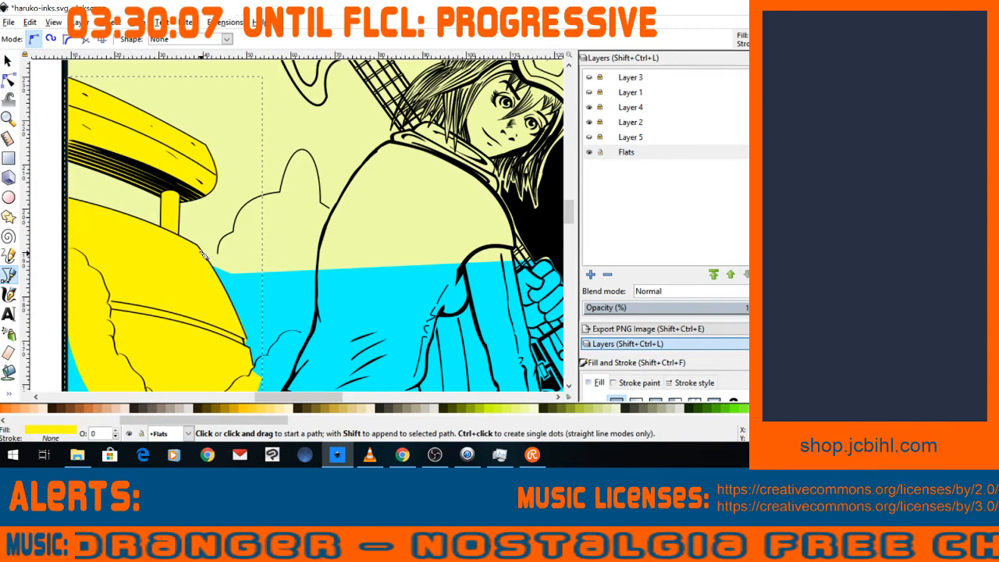
pyautogui.click(204, 254)
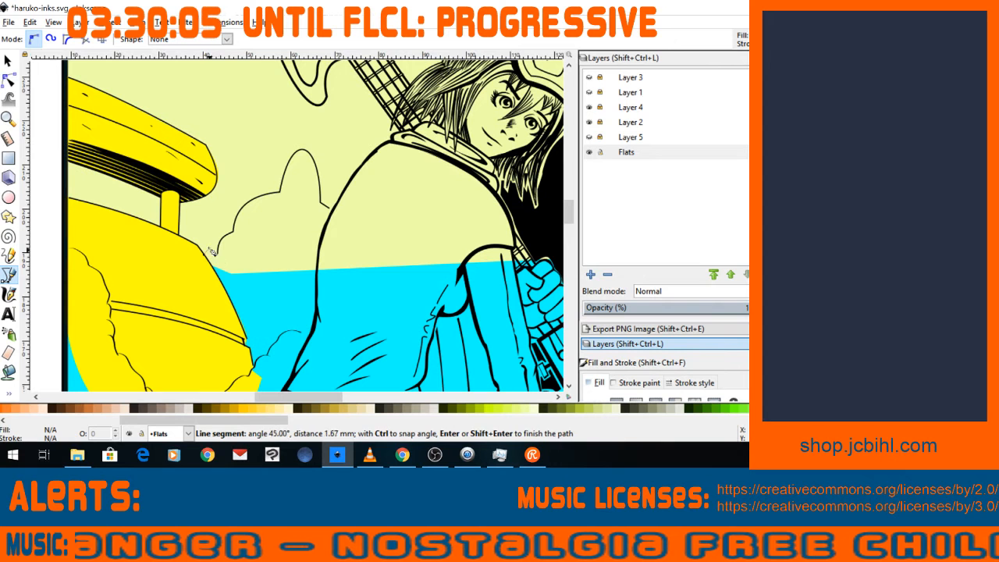
pyautogui.moveTo(211, 252); pyautogui.dragTo(246, 235)
pyautogui.click(222, 258)
pyautogui.click(282, 195)
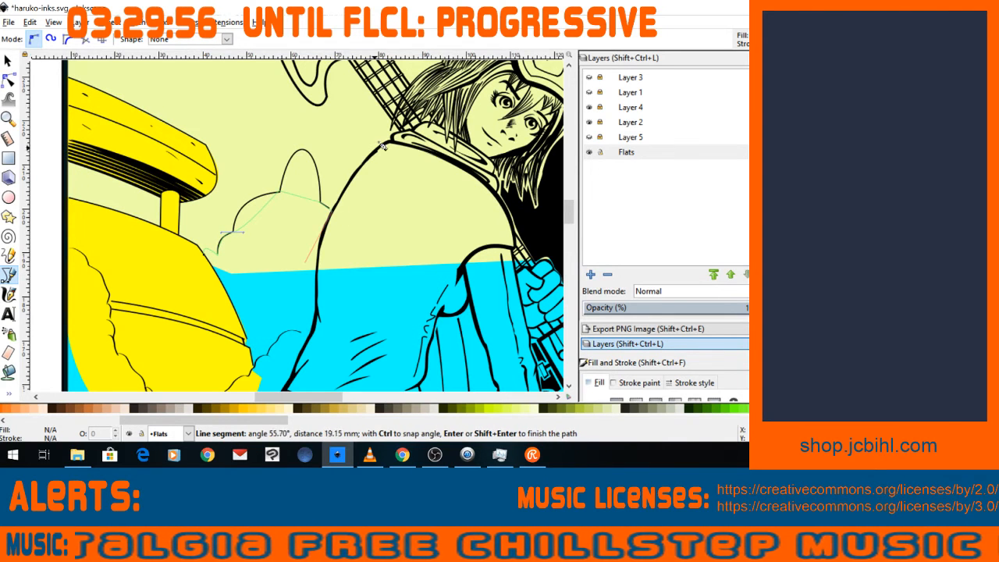
pyautogui.keyDown('ctrl'); pyautogui.scroll(-3, 370, 150); pyautogui.keyUp('ctrl')
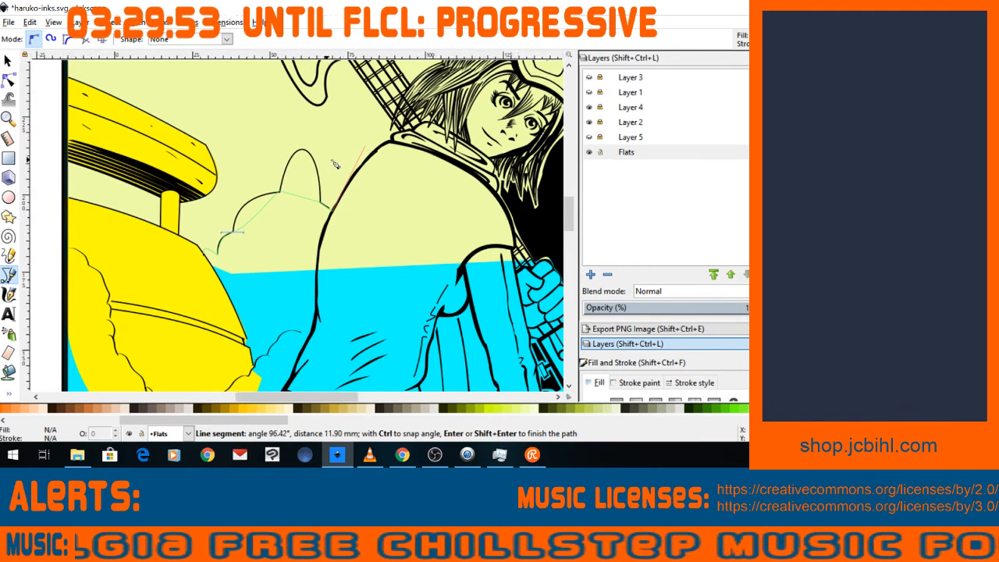
pyautogui.keyDown('ctrl'); pyautogui.scroll(-1, 350, 159); pyautogui.keyUp('ctrl')
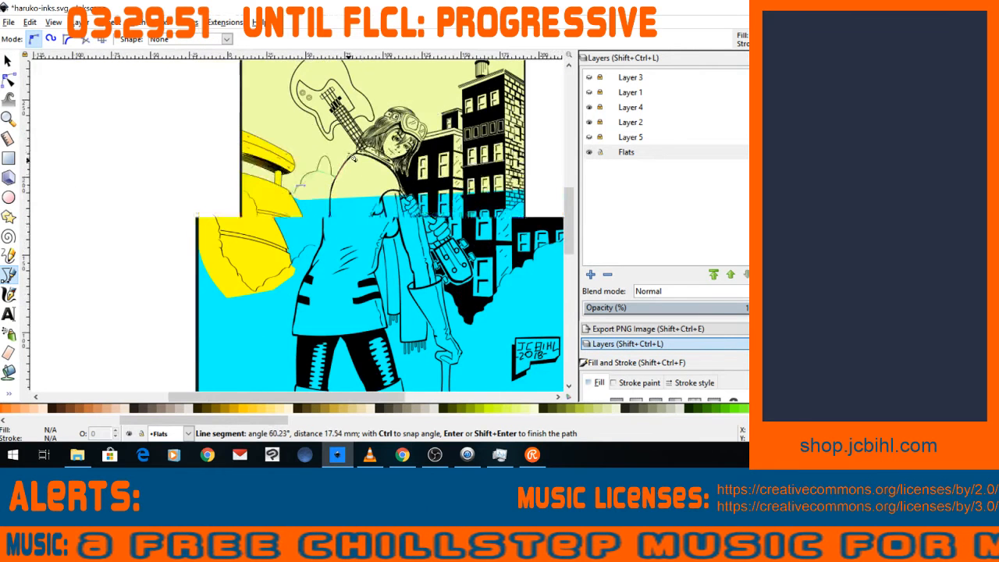
pyautogui.keyDown('ctrl'); pyautogui.scroll(1, 343, 171); pyautogui.keyUp('ctrl')
pyautogui.keyDown('ctrl'); pyautogui.scroll(-3, 287, 260); pyautogui.keyUp('ctrl')
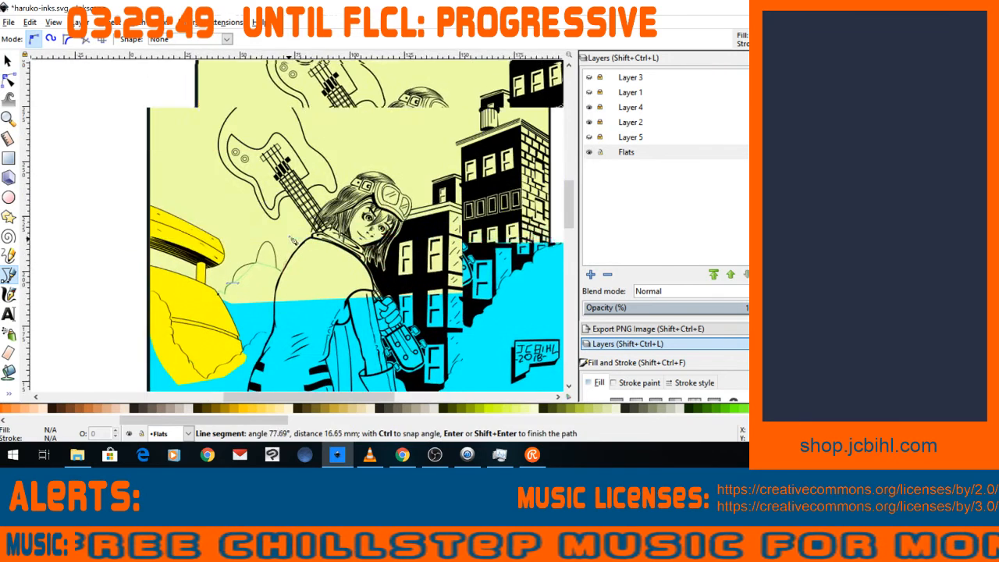
pyautogui.keyDown('ctrl'); pyautogui.scroll(3, 303, 208); pyautogui.keyUp('ctrl')
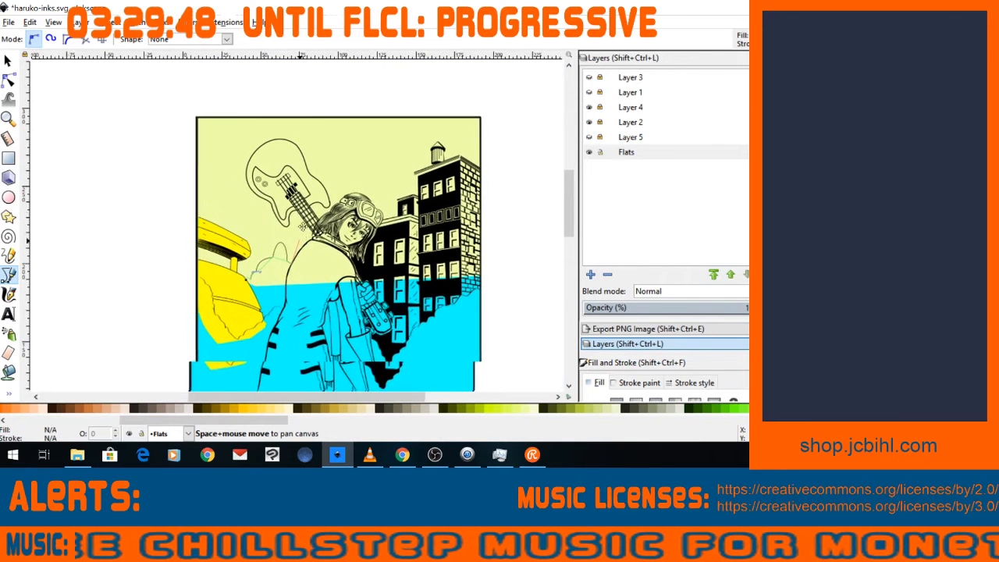
pyautogui.keyDown('ctrl'); pyautogui.scroll(3, 307, 236); pyautogui.keyUp('ctrl')
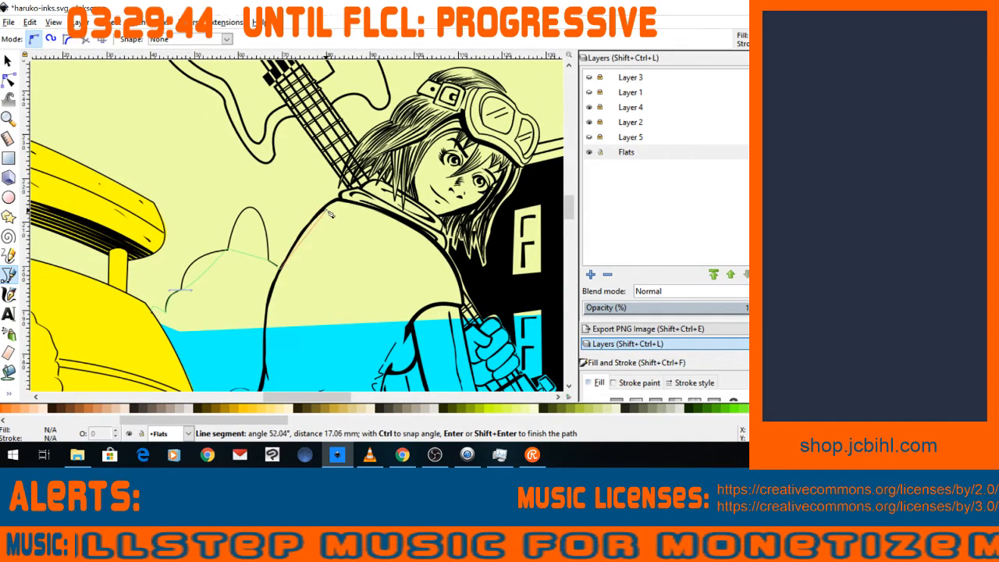
pyautogui.moveTo(327, 211); pyautogui.dragTo(330, 207)
pyautogui.click(342, 201)
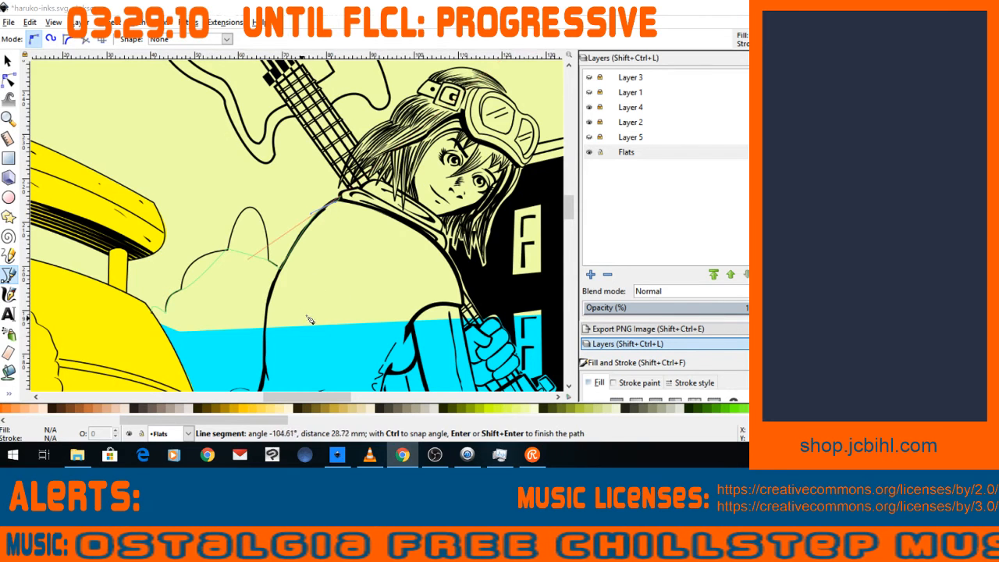
# Try to bend the sky shape's lower edge up toward the figure's collar, and discard both that bend and the unfinished cloud path.
pyautogui.click(9, 81)
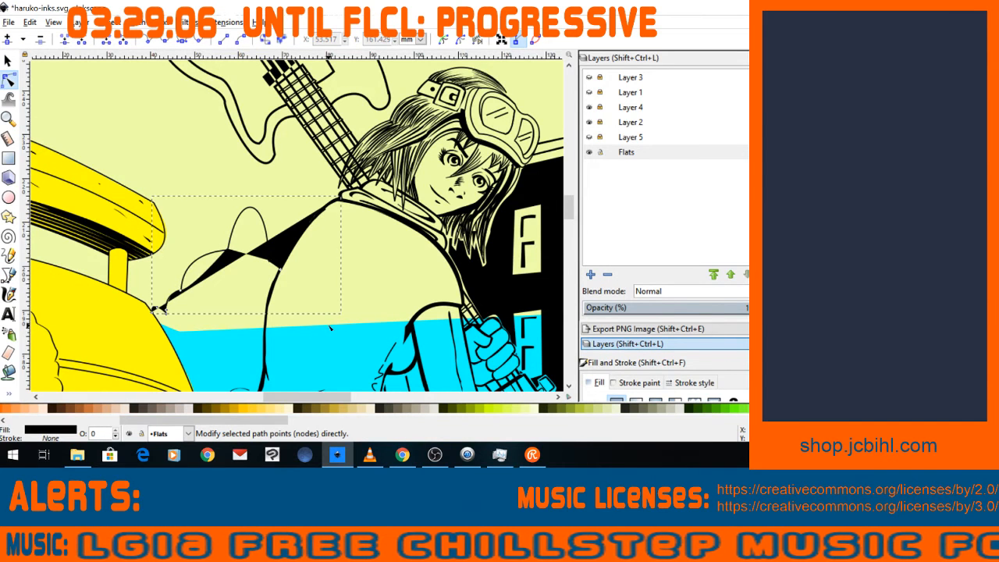
pyautogui.moveTo(332, 327); pyautogui.dragTo(333, 202)
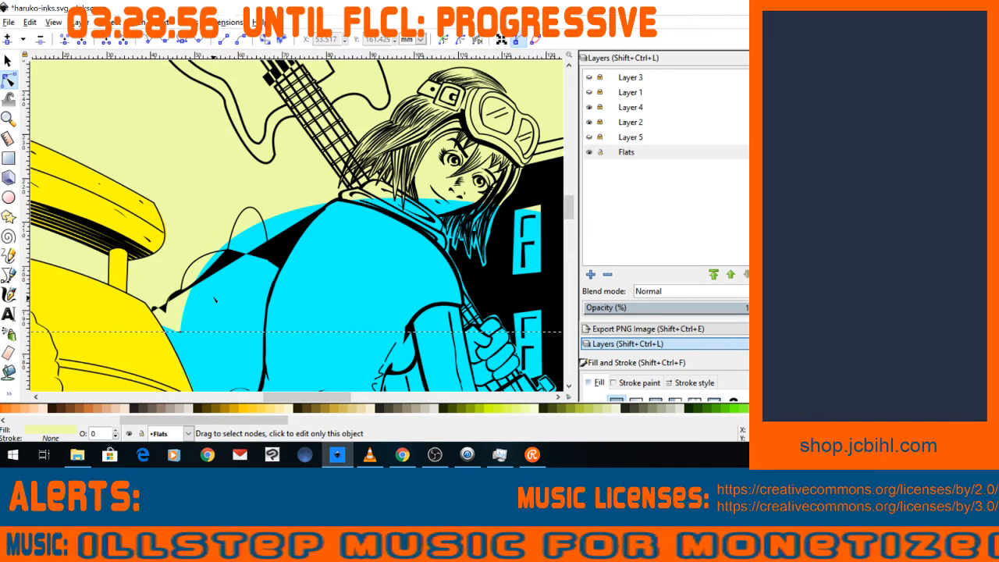
pyautogui.press('pageup')
pyautogui.press('pageup')
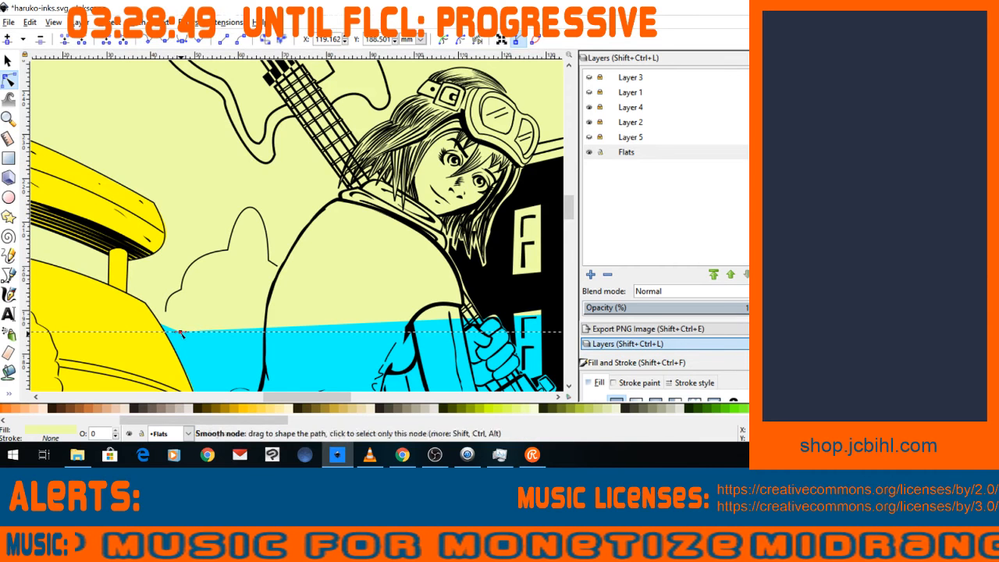
# Reposition the sky shape's lower node beside the yellow building, ending farther down the sloping wall below the cloud.
pyautogui.moveTo(180, 333); pyautogui.dragTo(166, 310)
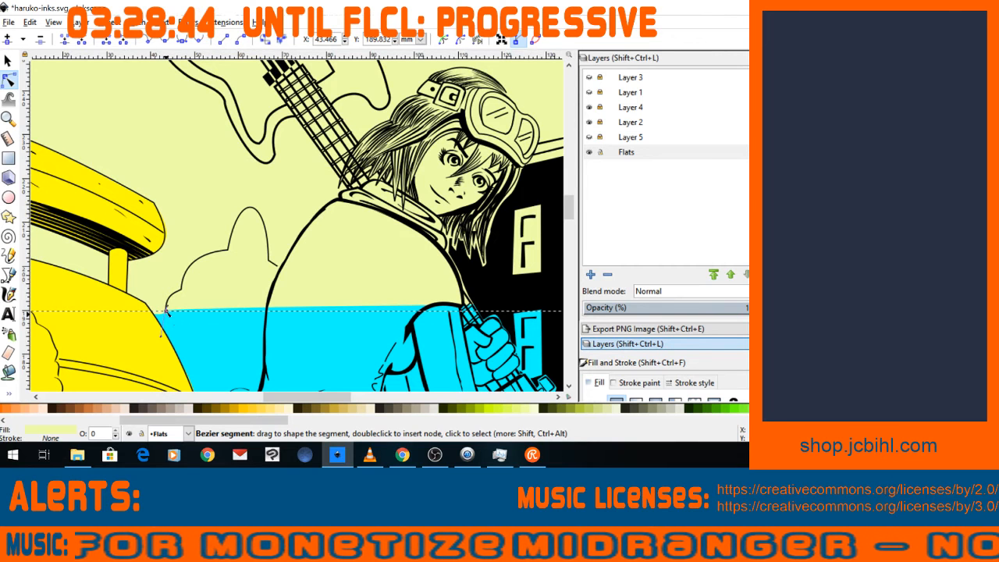
pyautogui.moveTo(166, 311); pyautogui.dragTo(195, 348)
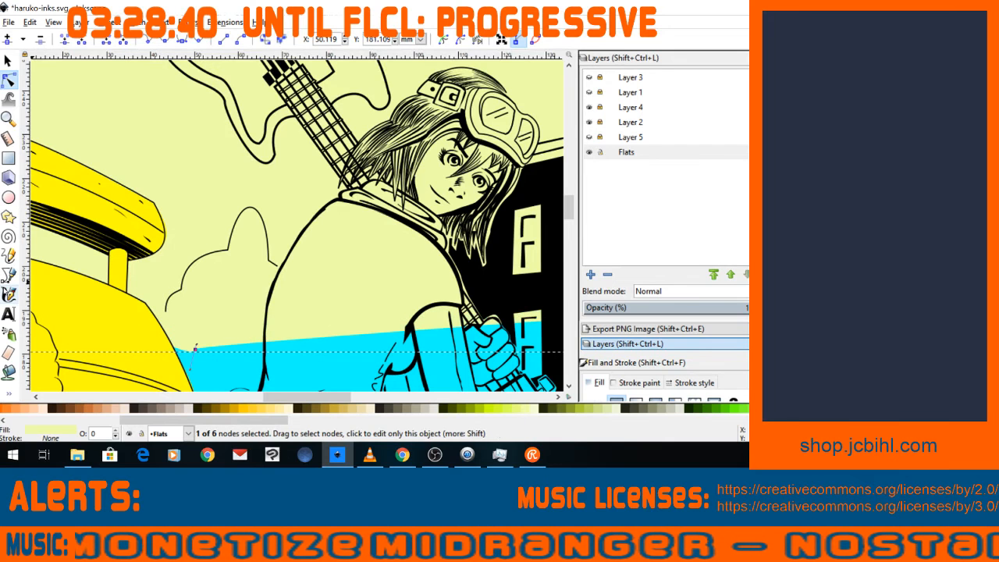
# Trace a closed straight-edged cloud shape from the yellow building's roof edge across the inked cloud, down the figure's back and back along the wall.
pyautogui.press('b')
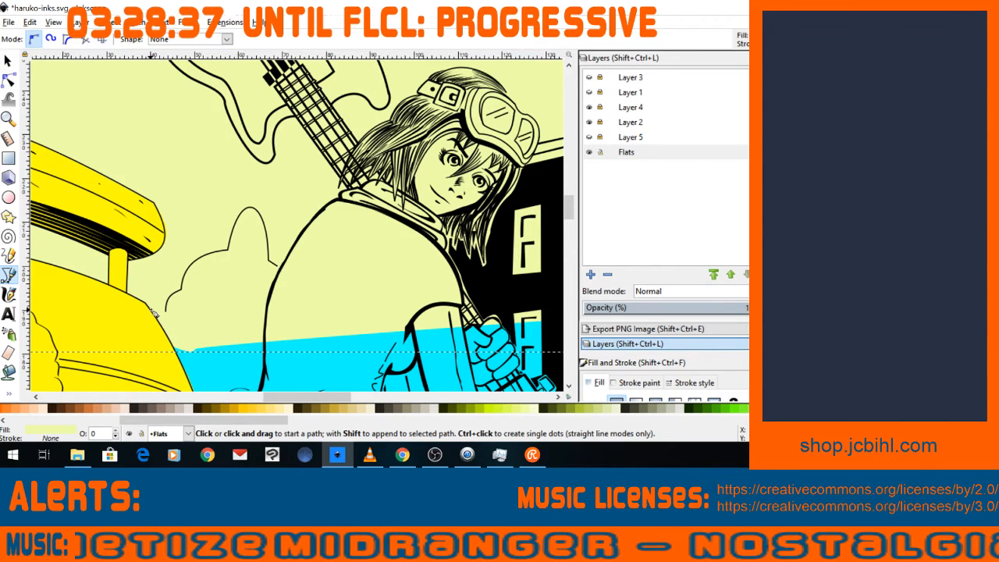
pyautogui.click(166, 309)
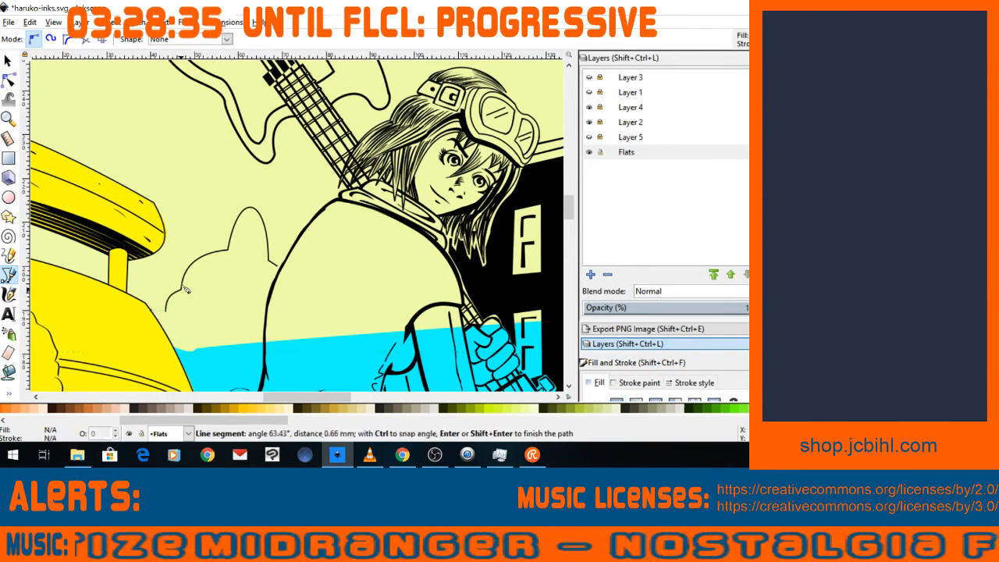
pyautogui.click(230, 253)
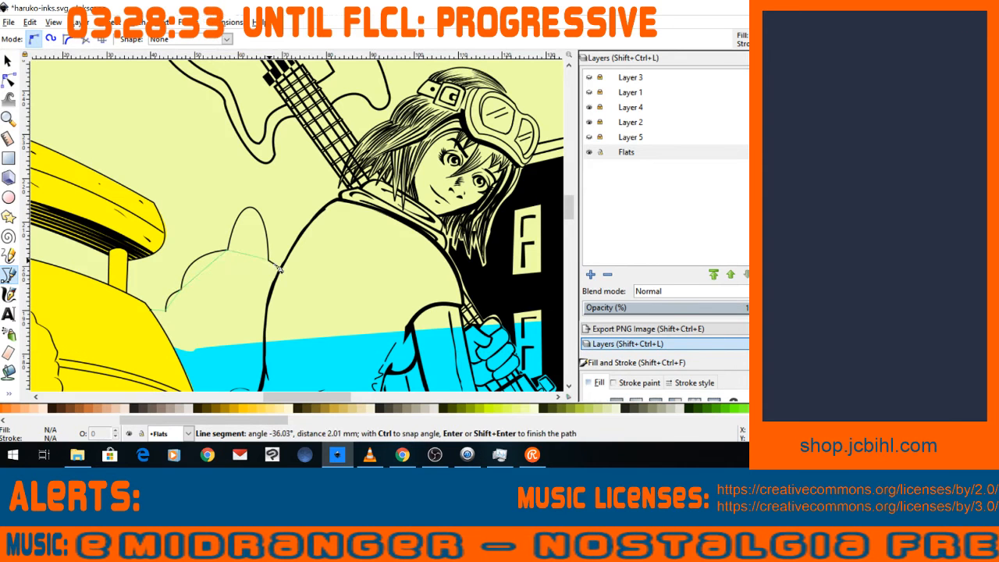
pyautogui.click(273, 262)
pyautogui.click(264, 330)
pyautogui.click(266, 344)
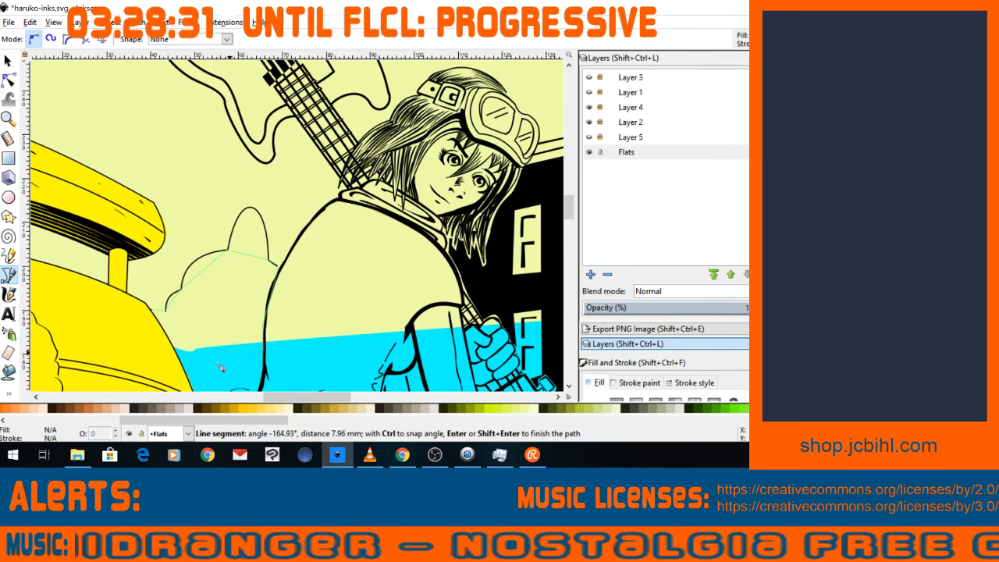
pyautogui.click(191, 375)
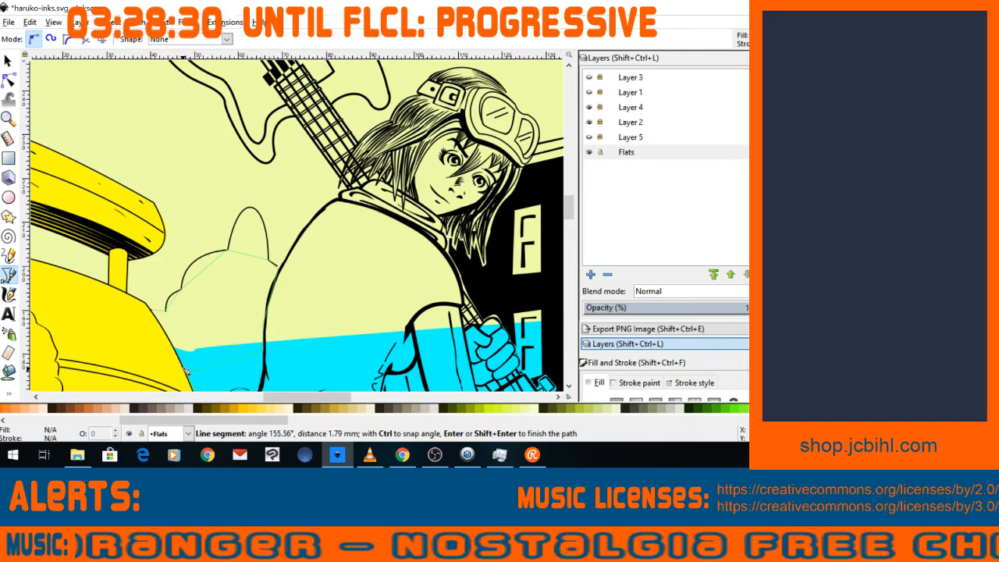
pyautogui.click(160, 311)
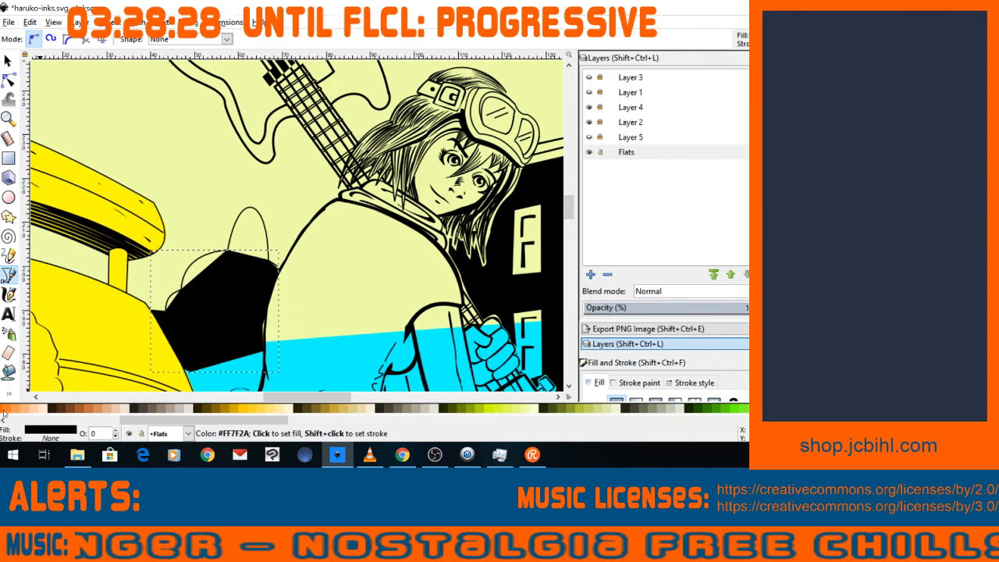
# Fill the cloud shape with white and bend its upper edges to follow the inked peak and rounded bump.
pyautogui.scroll(5, 39, 414)
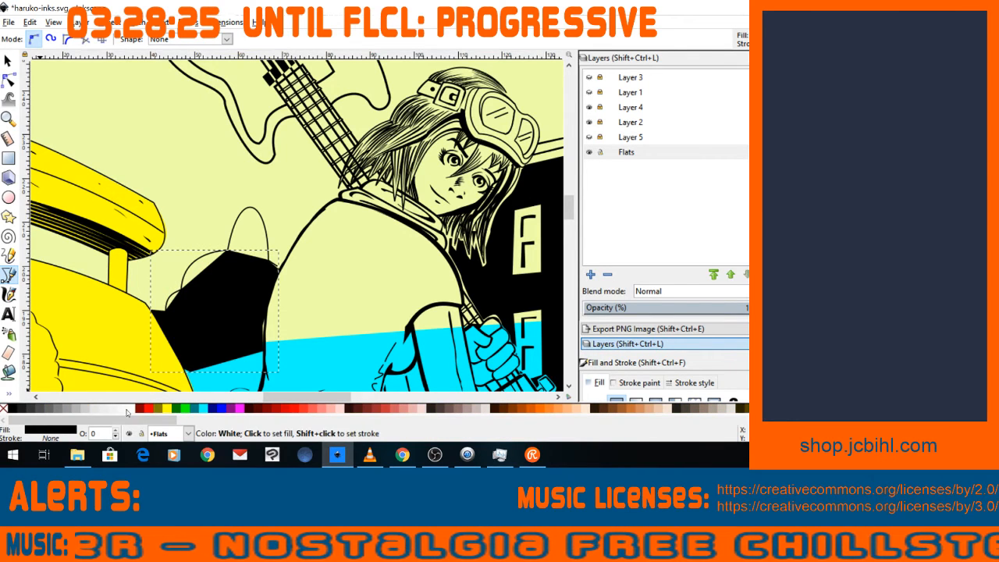
pyautogui.click(130, 409)
pyautogui.click(9, 79)
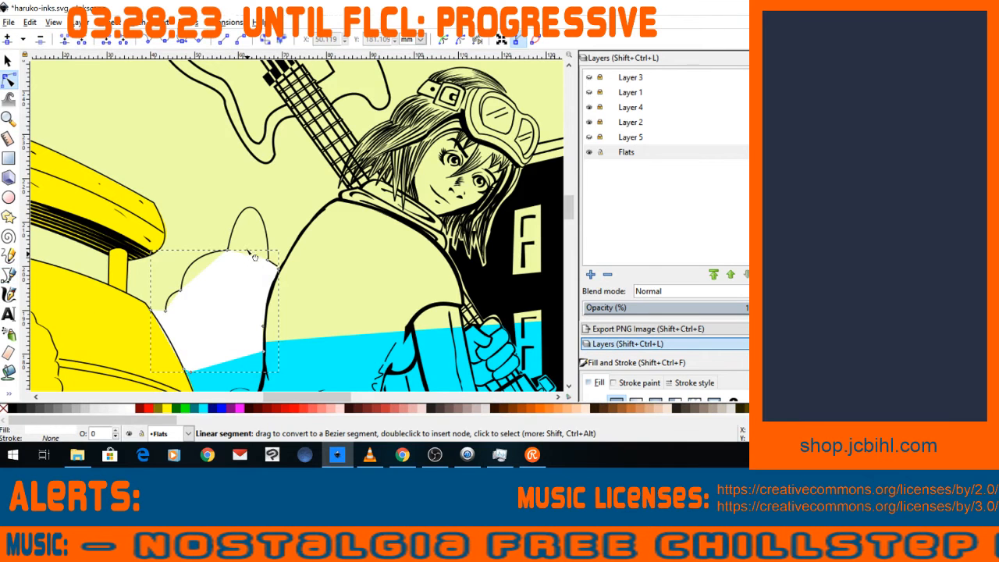
pyautogui.moveTo(252, 253); pyautogui.dragTo(270, 231)
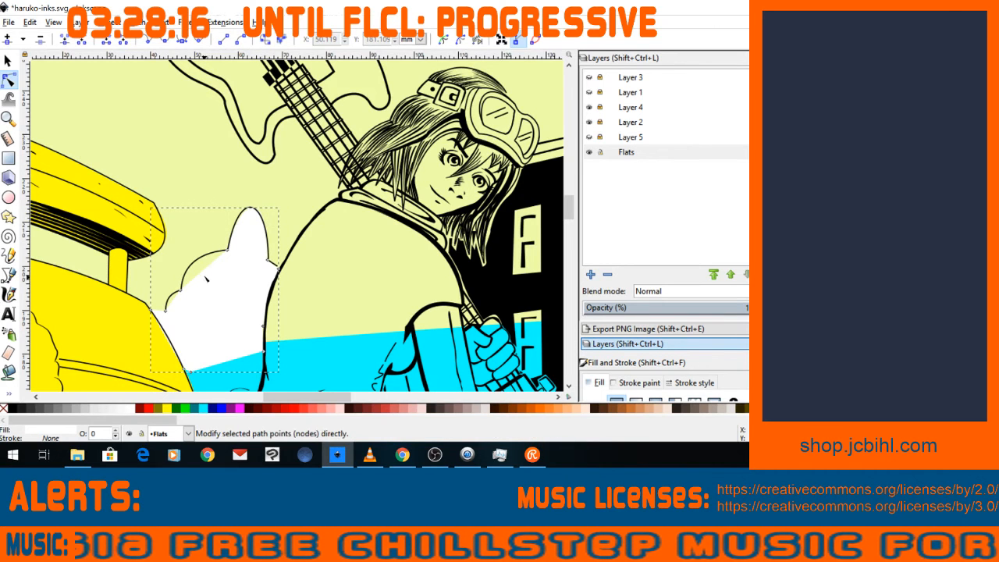
pyautogui.moveTo(210, 278); pyautogui.dragTo(204, 270)
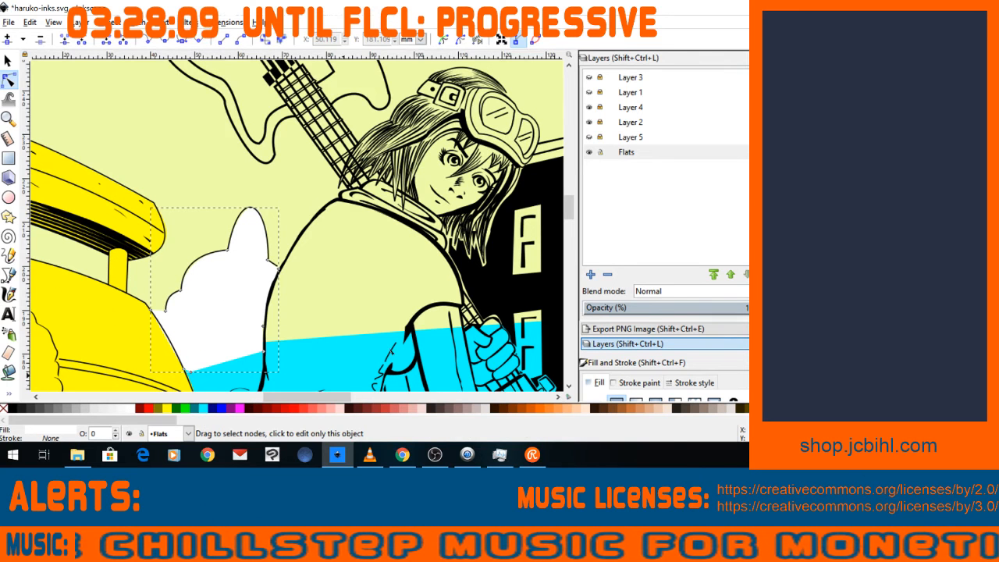
# Inspect the white cloud shape against the yellow building and the figure's coat, from the full background down to its lower edge.
pyautogui.press('-')
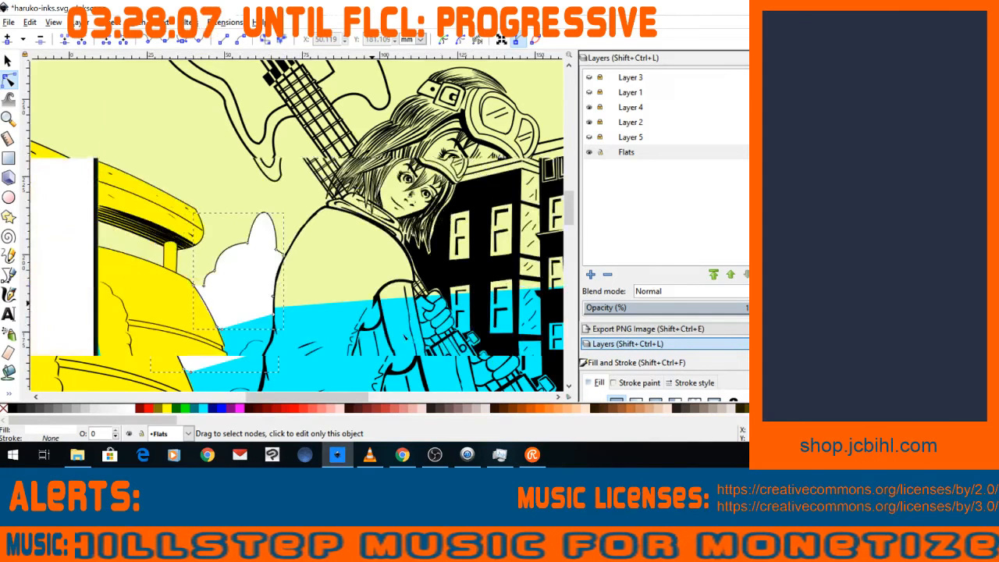
pyautogui.press('-')
pyautogui.press('+')
pyautogui.press('-')
pyautogui.press('-')
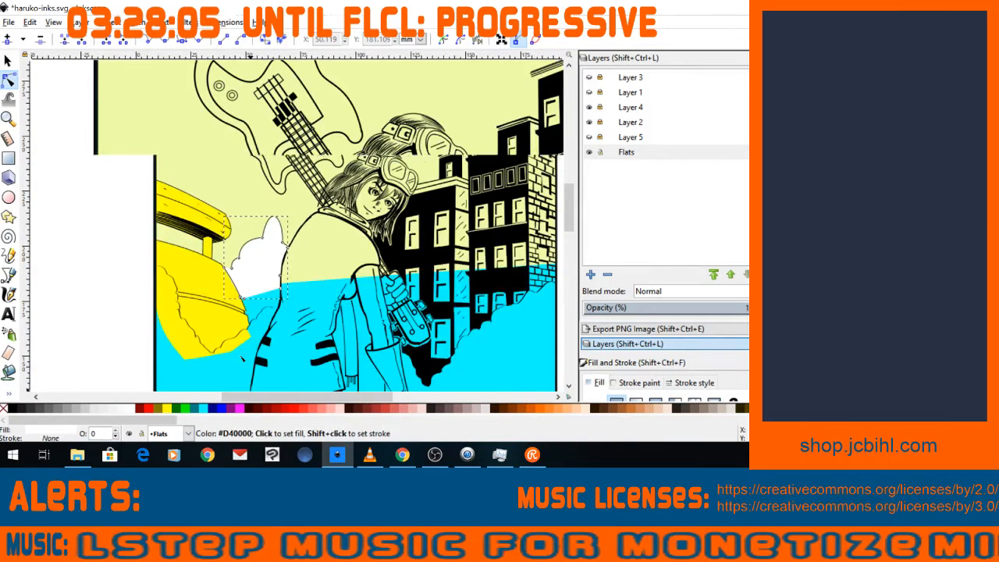
pyautogui.press('+')
pyautogui.press('+')
pyautogui.press('+')
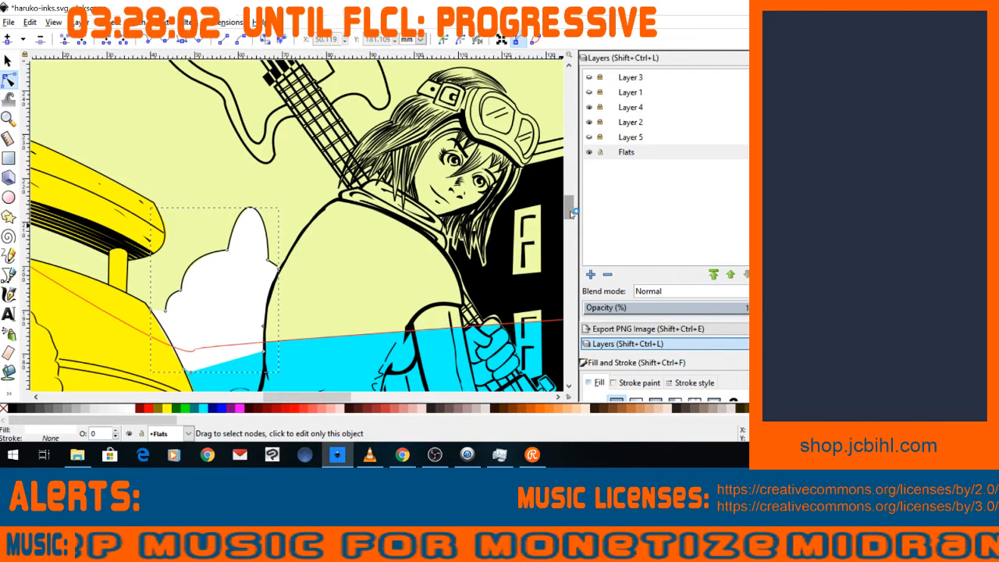
pyautogui.scroll(-8, 280, 294)
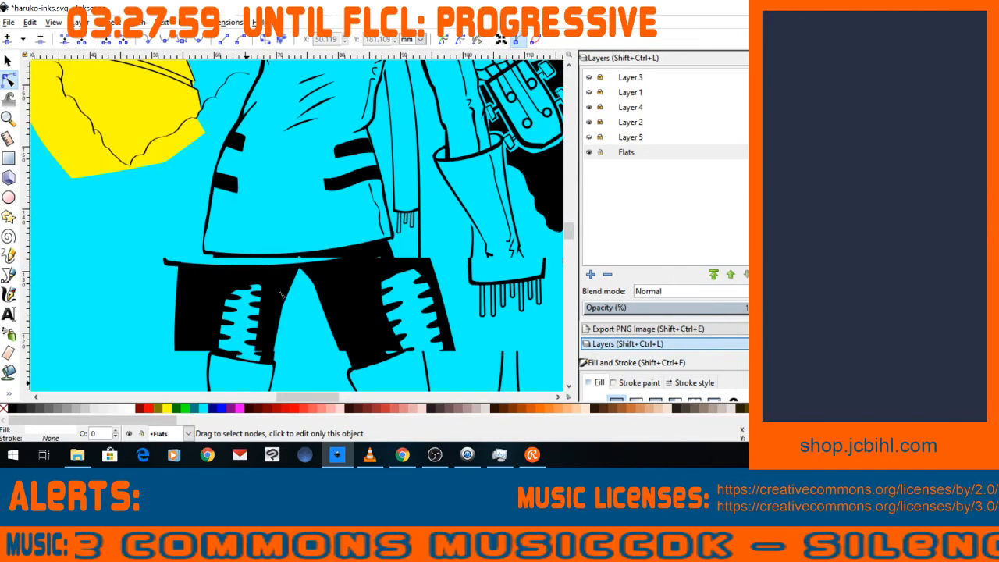
pyautogui.scroll(6, 280, 294)
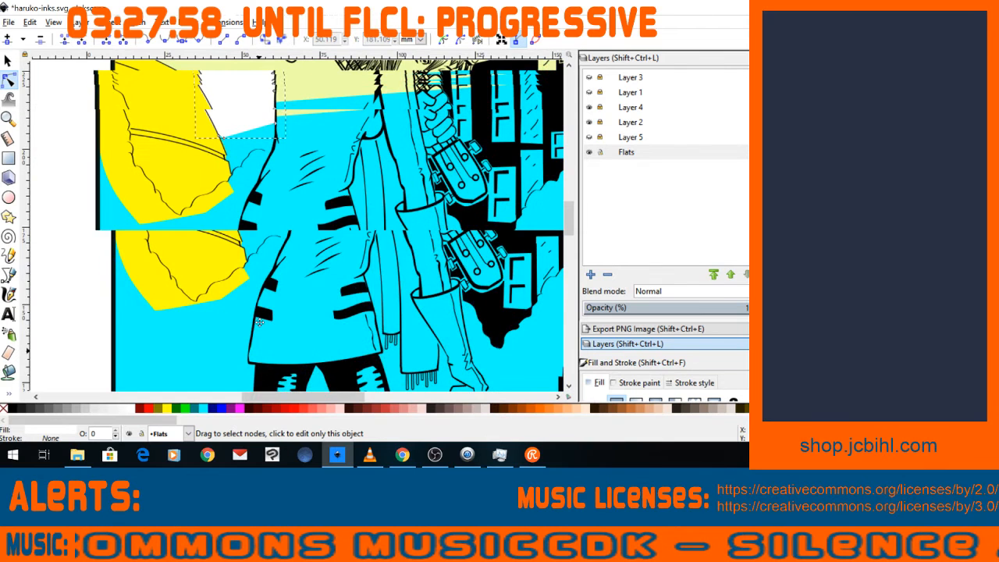
pyautogui.press('+')
pyautogui.press('+')
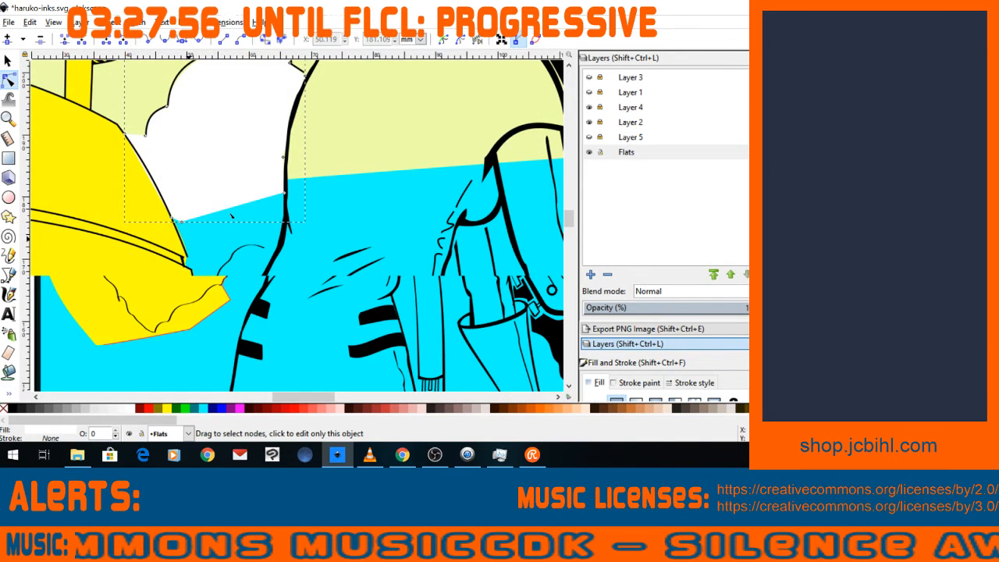
pyautogui.scroll(4, 232, 216)
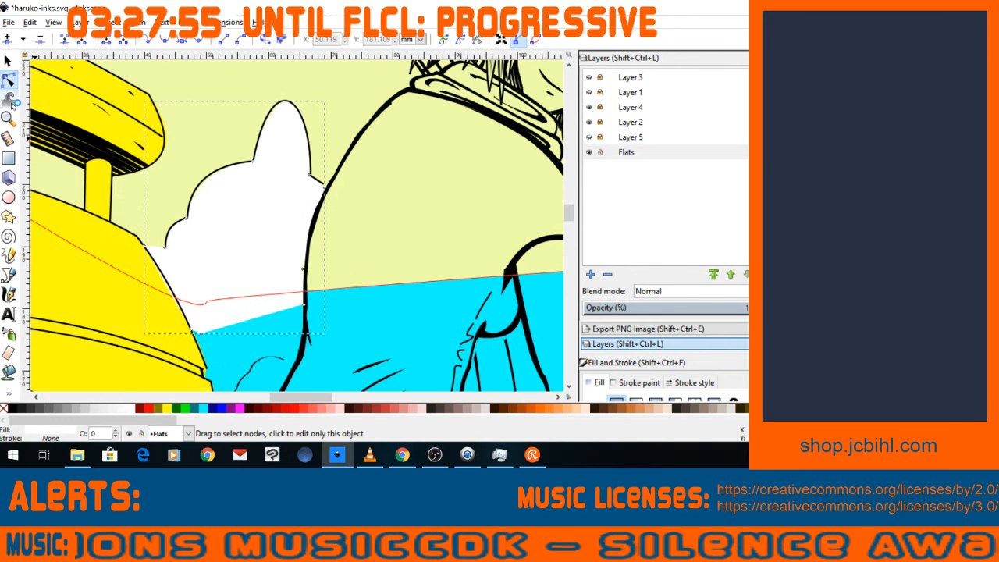
# Select the cloud shape's lower edge and check how the cloud, building and sky flats sit together across the page.
pyautogui.click(276, 313)
pyautogui.moveTo(307, 224); pyautogui.dragTo(231, 298)
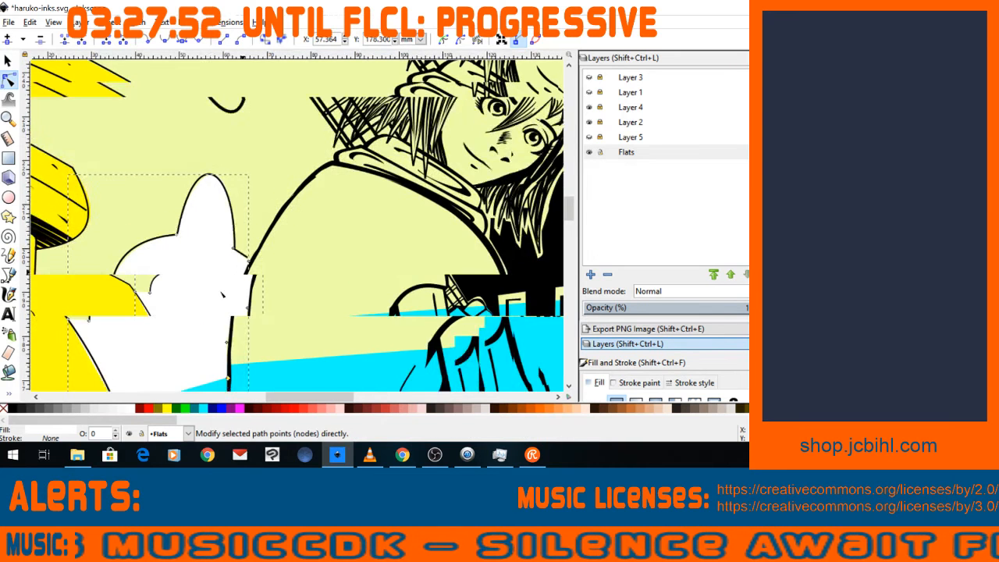
pyautogui.press('-')
pyautogui.press('-')
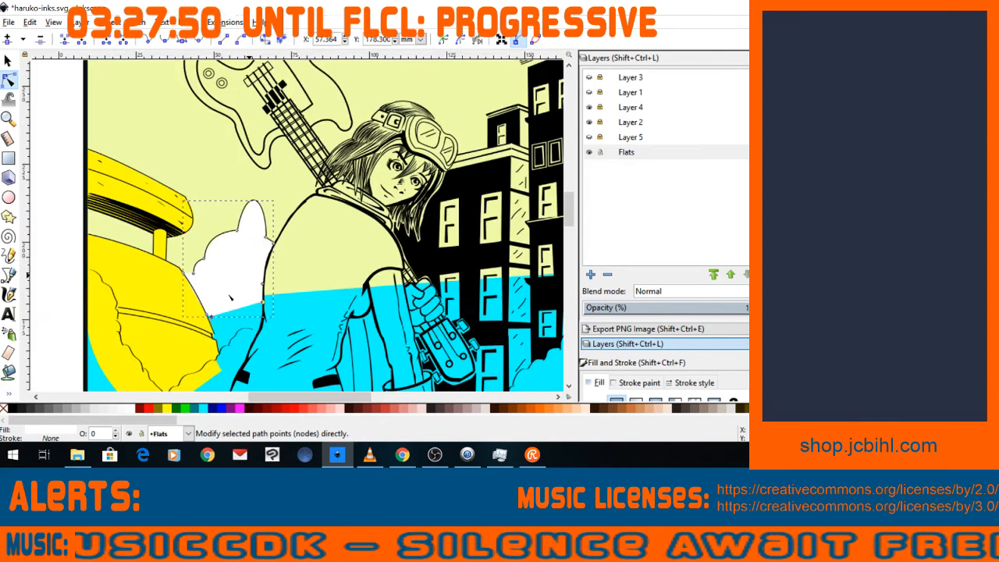
pyautogui.press('+')
pyautogui.press('-')
pyautogui.press('-')
pyautogui.press('-')
pyautogui.press('-')
pyautogui.press('-')
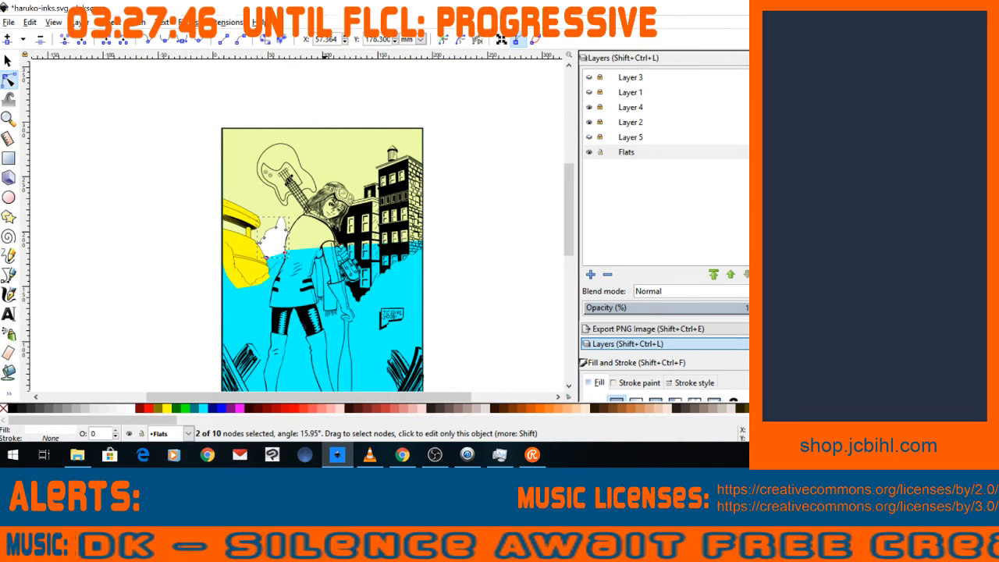
pyautogui.press('space')
pyautogui.moveTo(303, 325); pyautogui.dragTo(310, 272)
pyautogui.press('+')
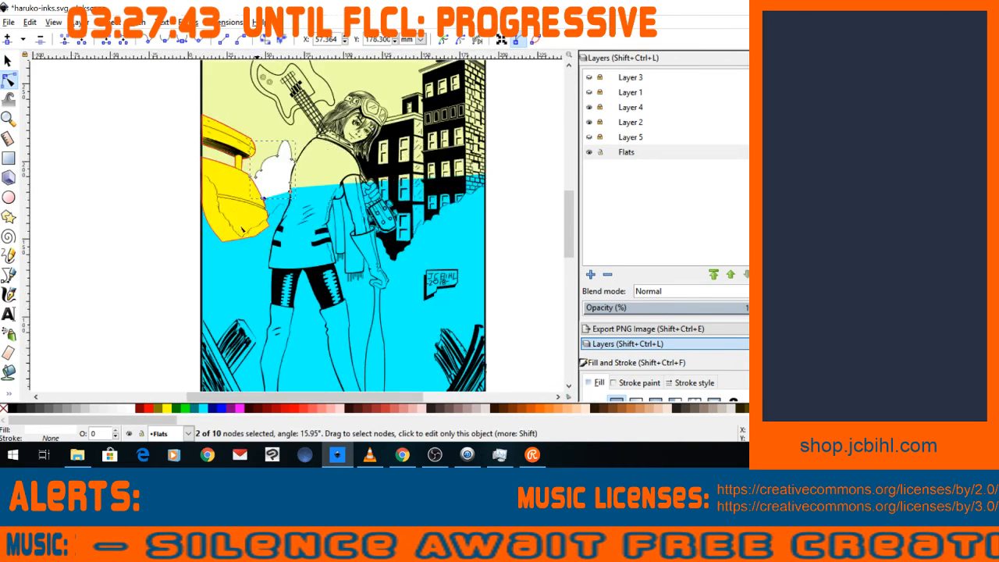
pyautogui.press('+')
pyautogui.press('+')
pyautogui.press('+')
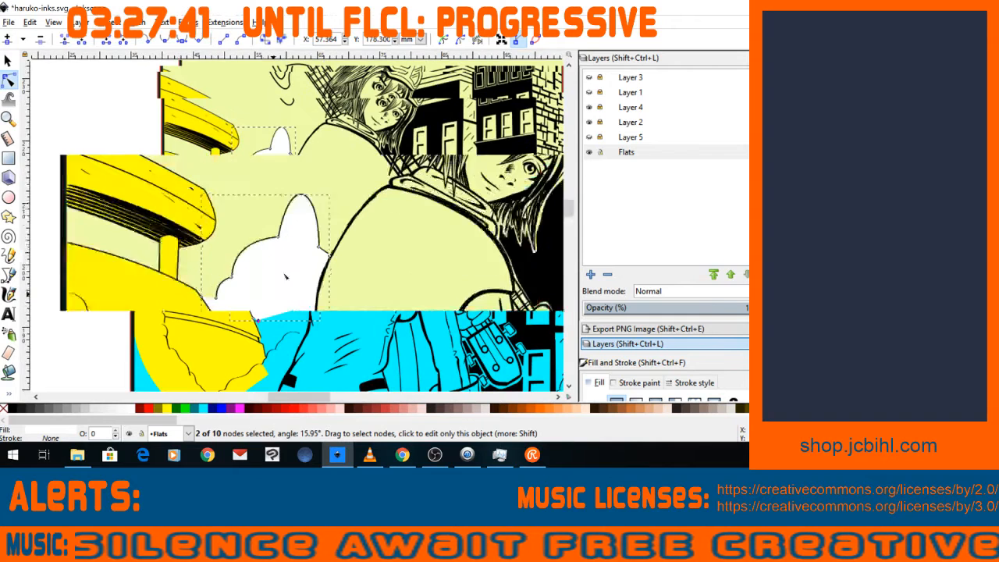
# Trace a closed coat shape from the figure's collar to the shoulder and armpit, down to the hem, across it and back up the back.
pyautogui.press('-')
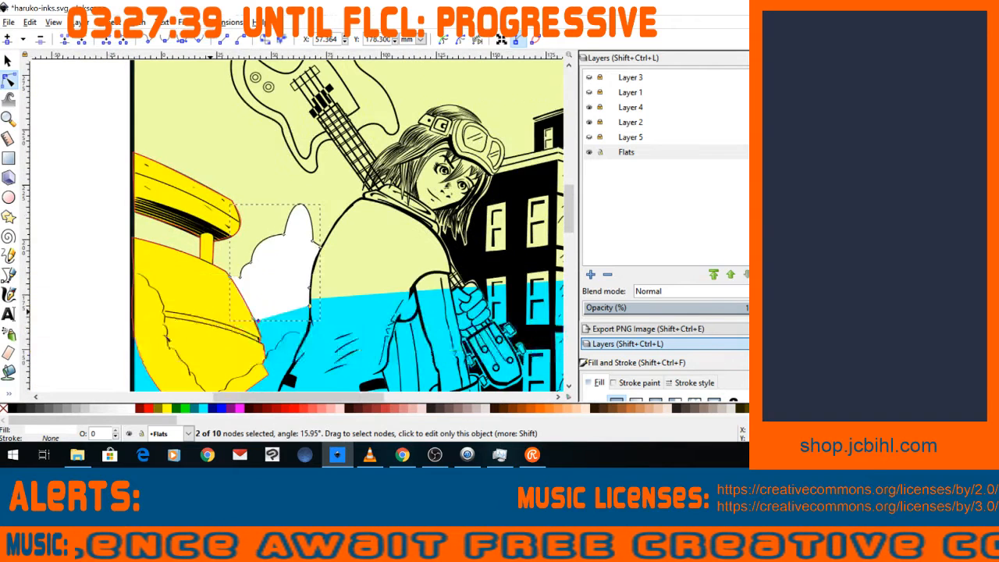
pyautogui.press('-')
pyautogui.press('b')
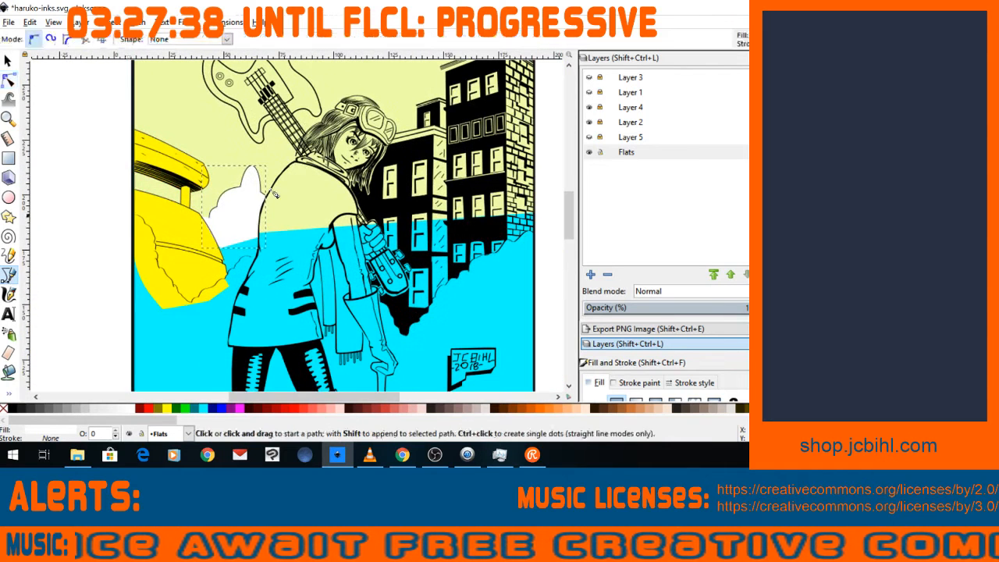
pyautogui.click(297, 164)
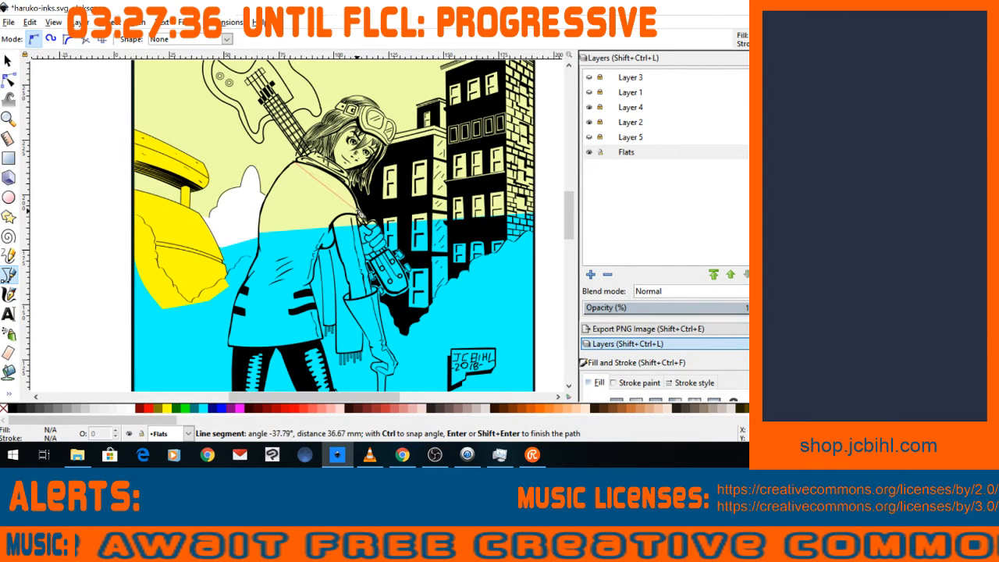
pyautogui.moveTo(361, 215); pyautogui.dragTo(358, 211)
pyautogui.press('BackSpace')
pyautogui.click(345, 186)
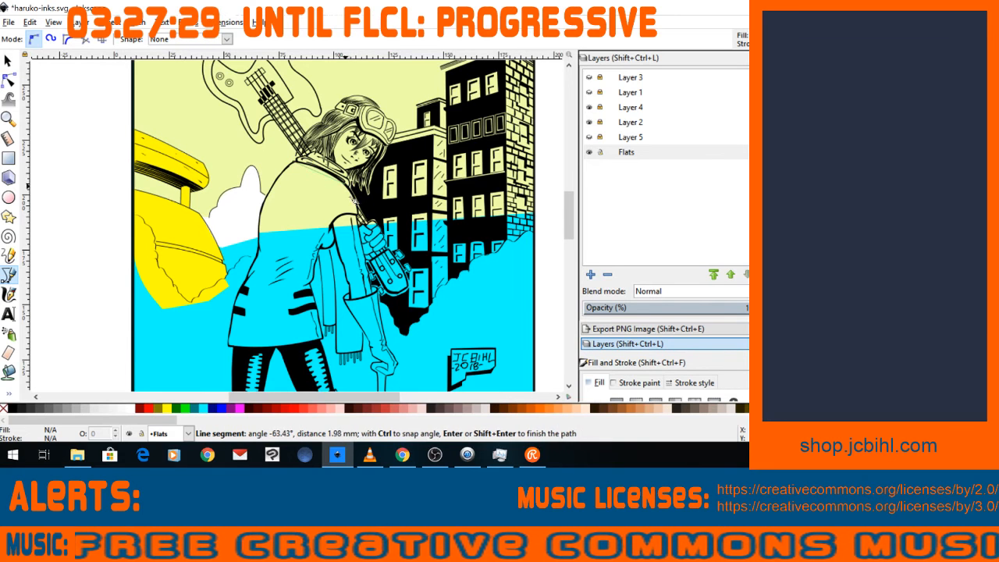
pyautogui.click(341, 220)
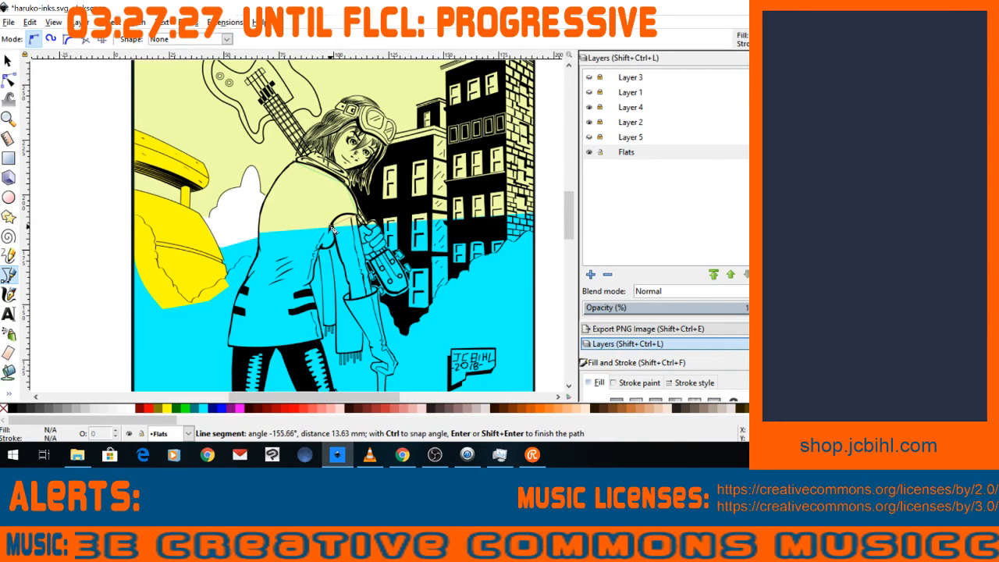
pyautogui.click(311, 283)
pyautogui.click(324, 338)
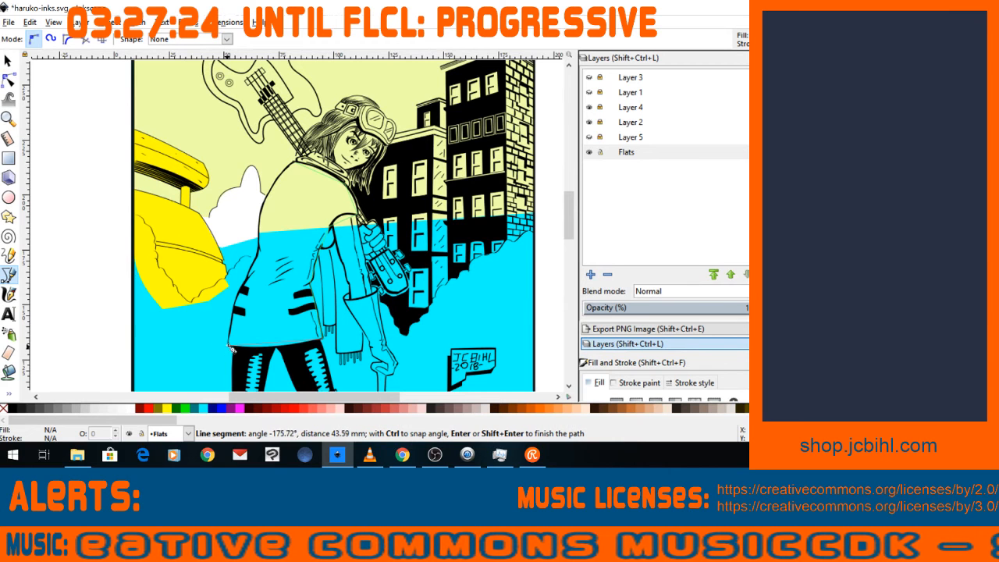
pyautogui.click(231, 348)
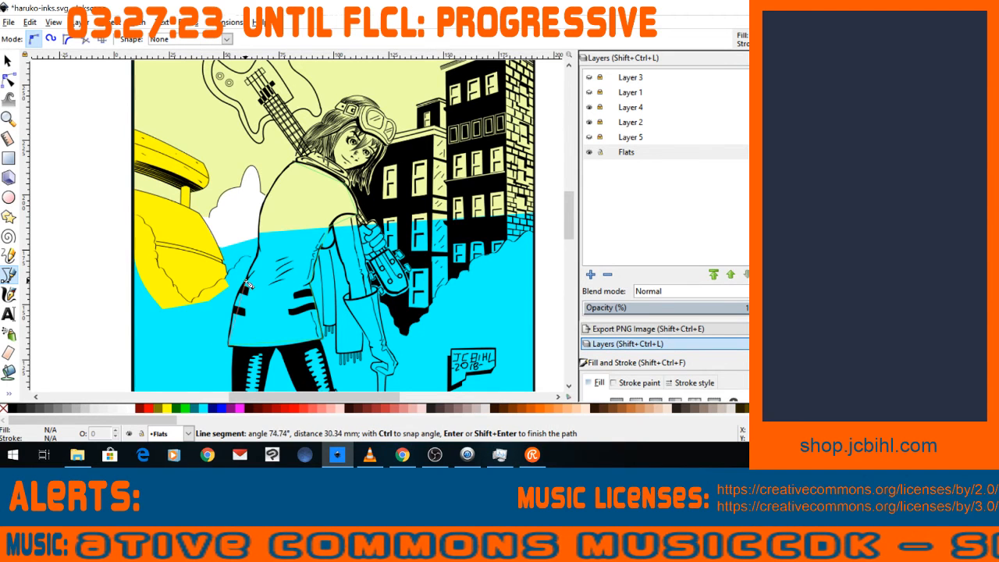
pyautogui.click(262, 234)
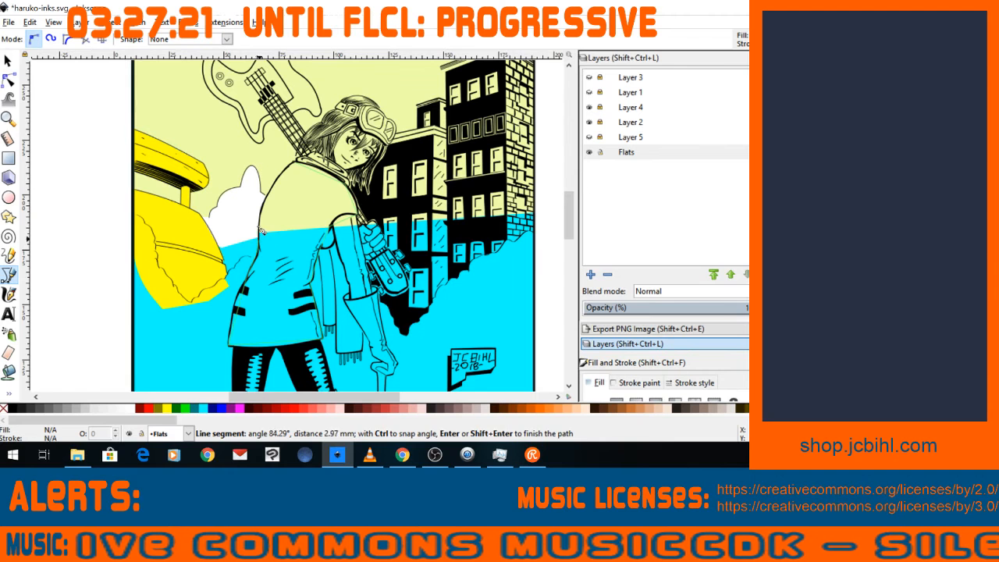
pyautogui.click(293, 166)
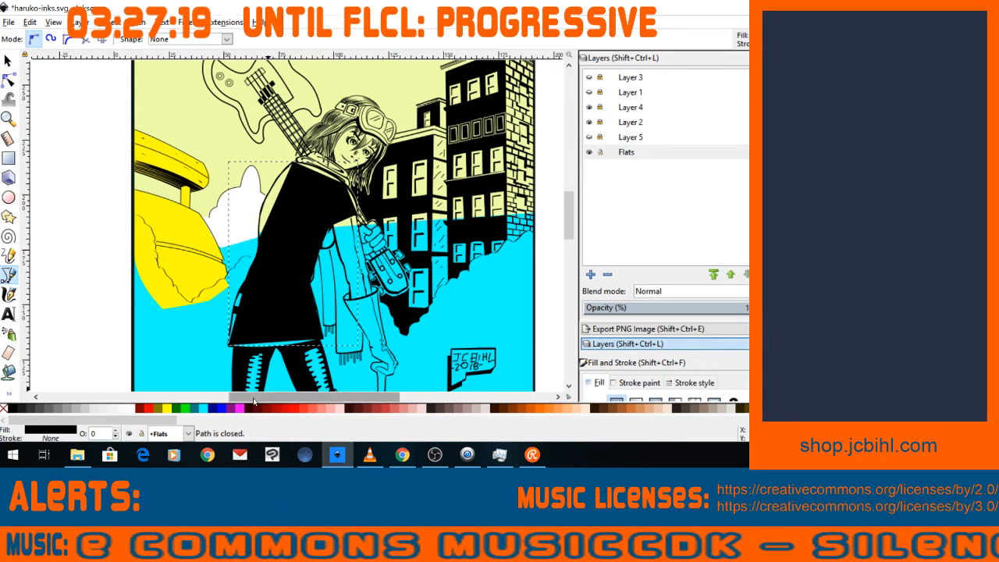
# Fill the coat shape with red and bend its edges at the back and shoulder to the inked outline.
pyautogui.click(300, 409)
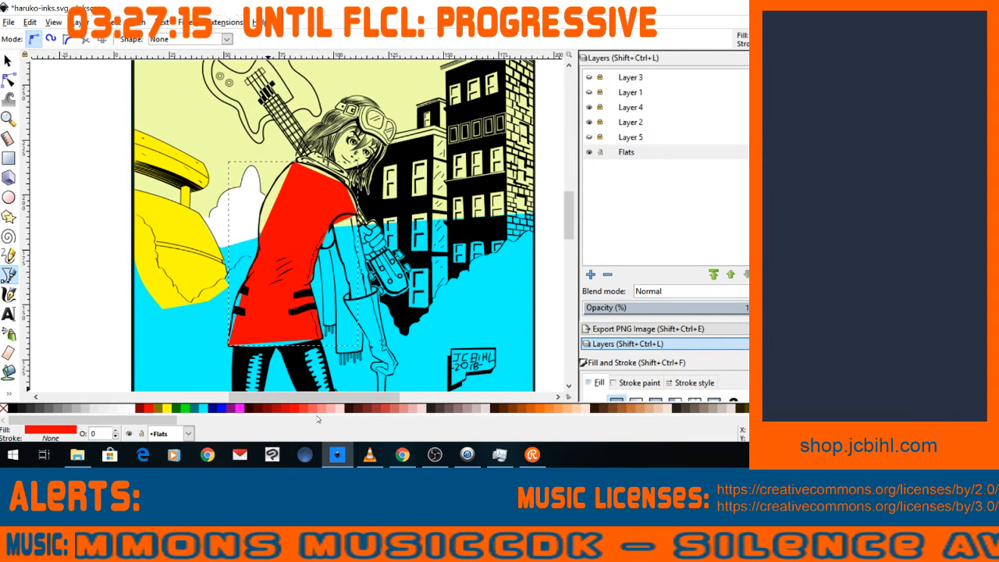
pyautogui.click(9, 79)
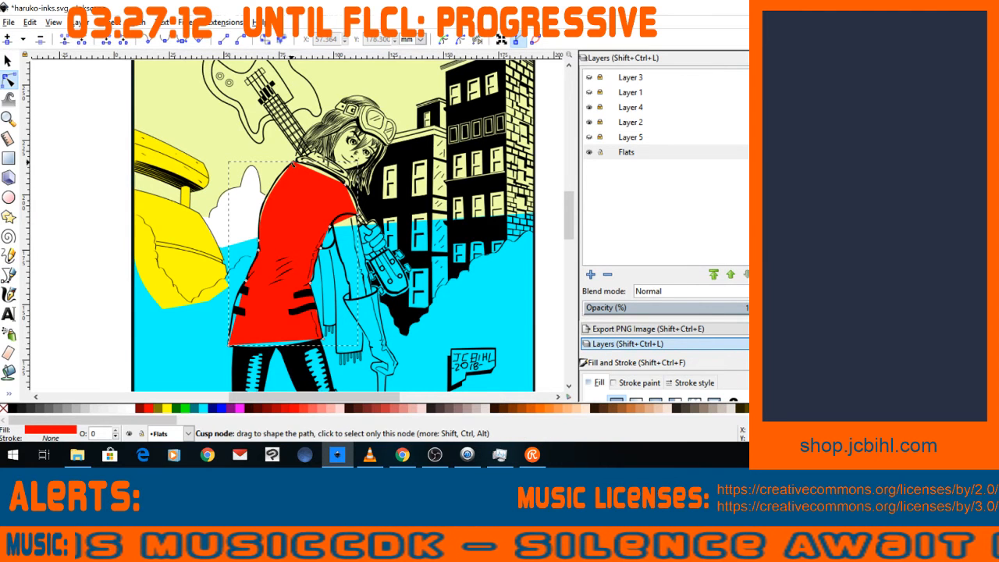
pyautogui.moveTo(293, 164); pyautogui.dragTo(291, 163)
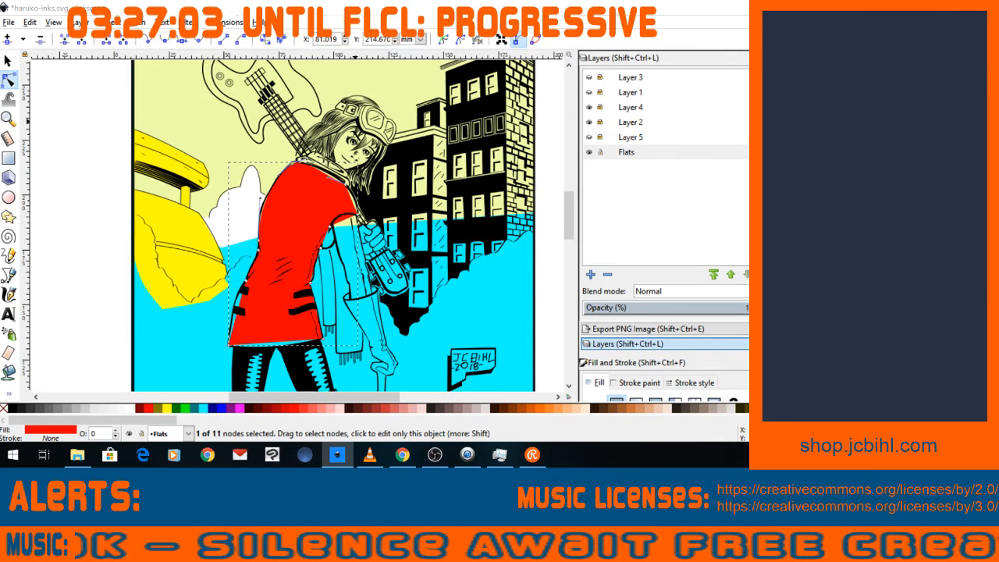
pyautogui.hotkey('alt', 'Tab')
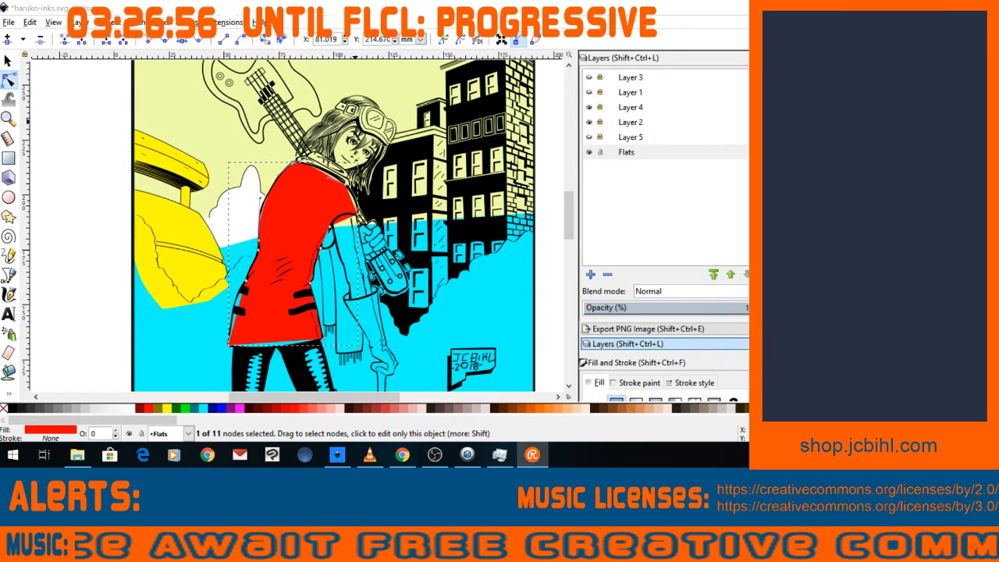
# Add a node on the red coat's front edge below the armpit, fit the collar corner to the line art, and deselect the coat.
pyautogui.hotkey('alt', 'Tab')
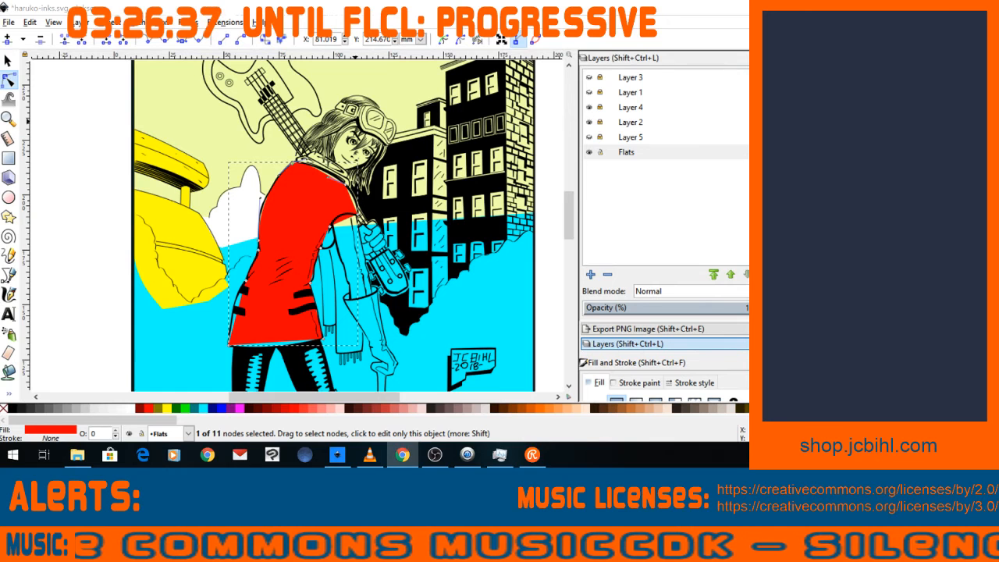
pyautogui.click(8, 275)
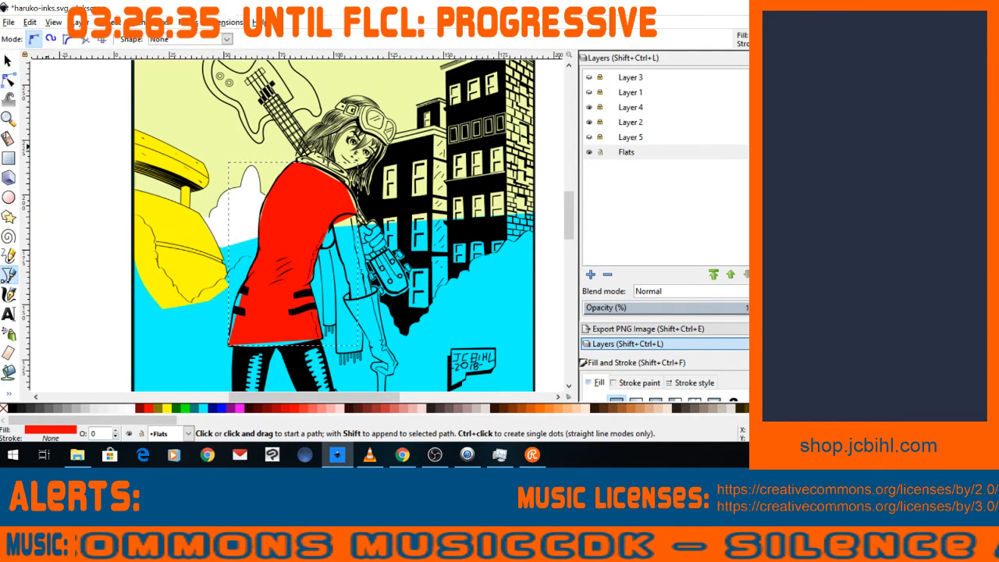
pyautogui.click(7, 81)
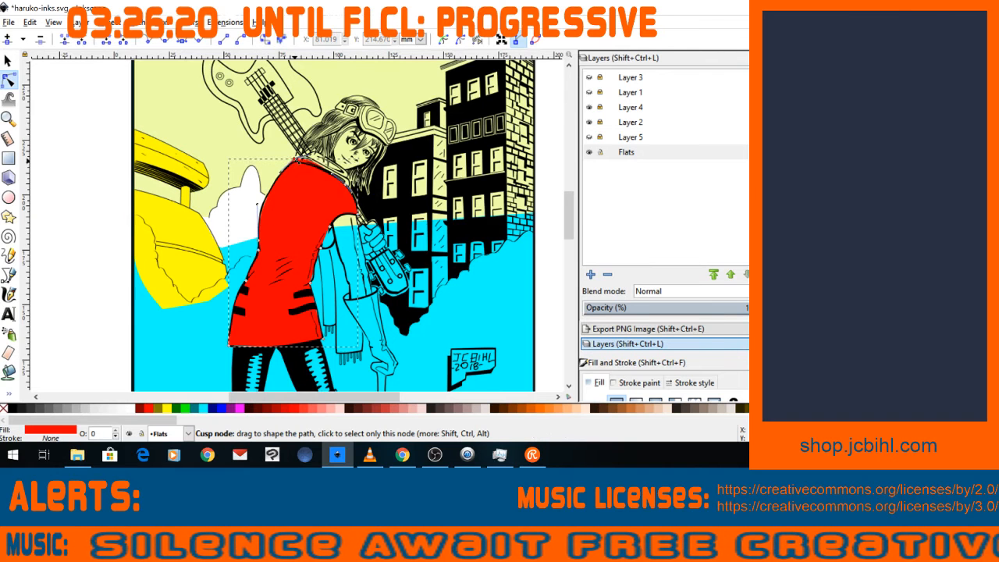
pyautogui.click(297, 161)
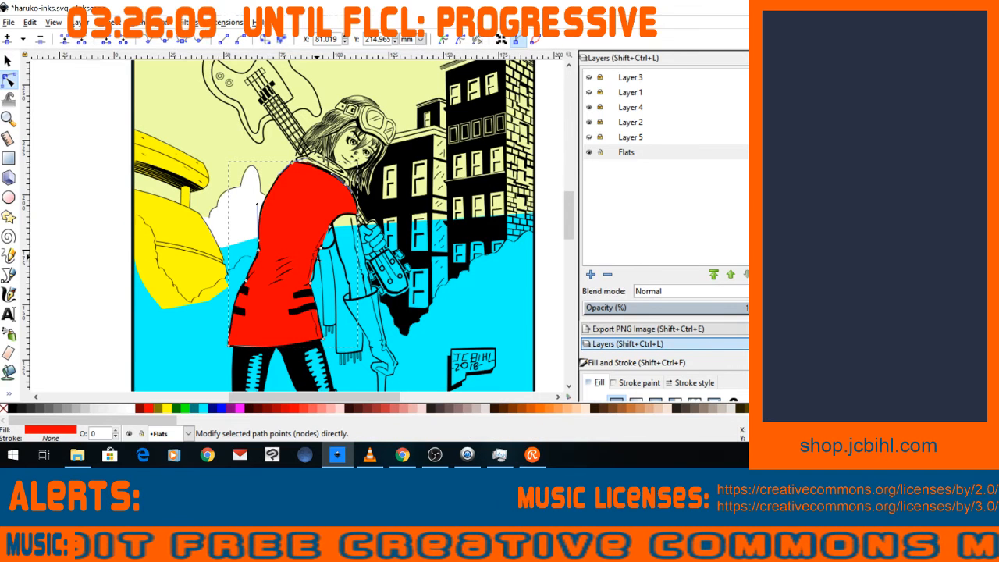
pyautogui.doubleClick(318, 266)
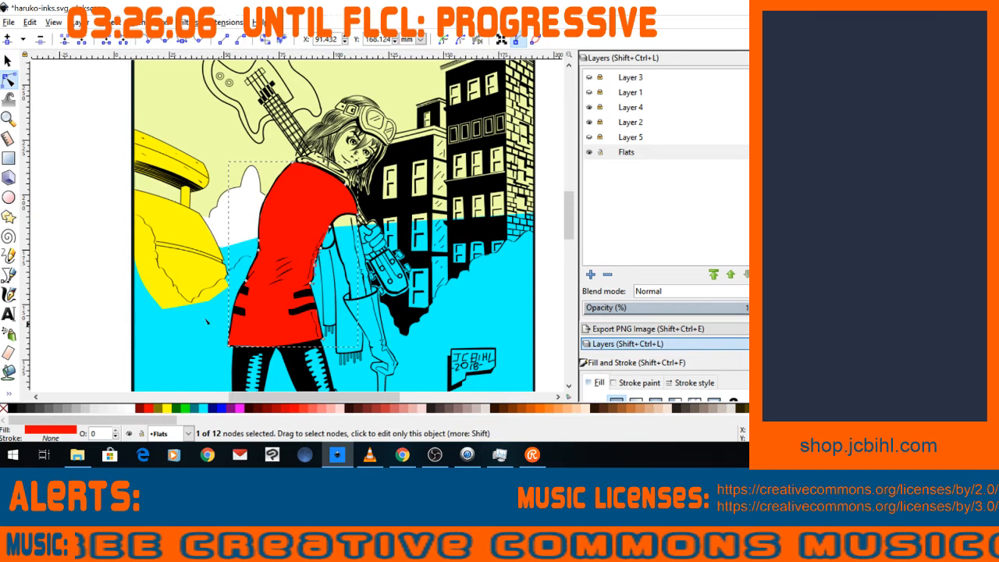
pyautogui.click(277, 196)
pyautogui.click(240, 164)
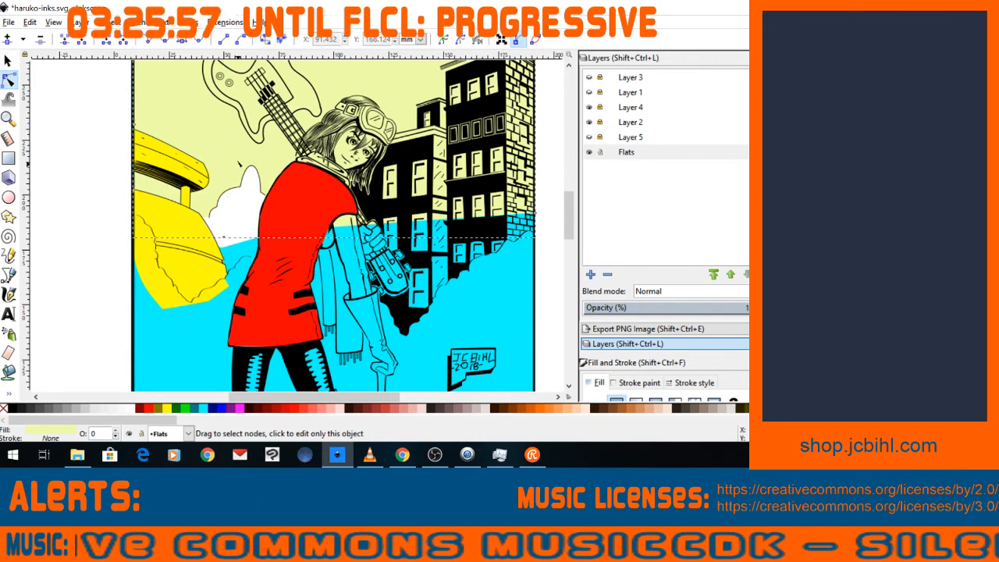
pyautogui.click(248, 348)
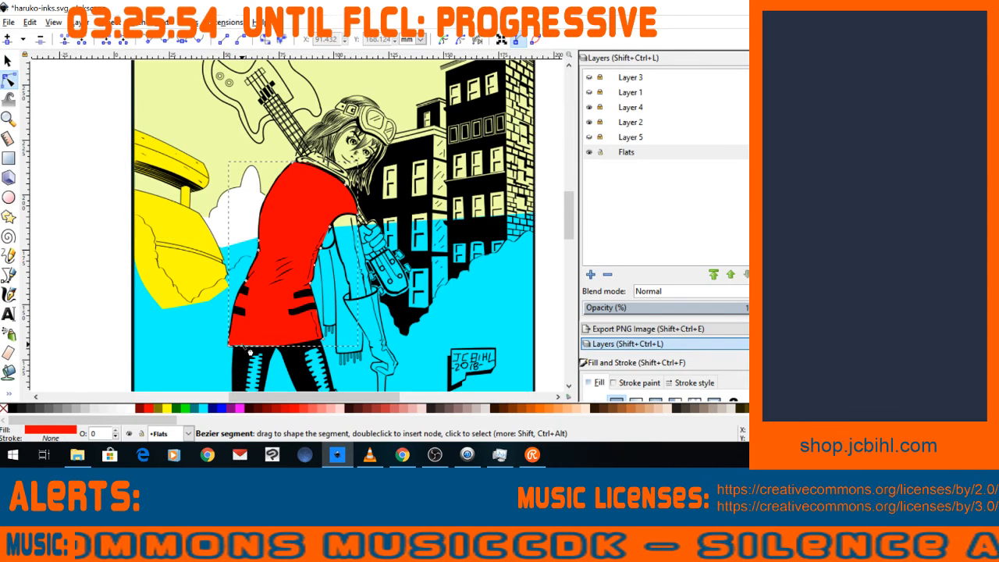
pyautogui.click(102, 322)
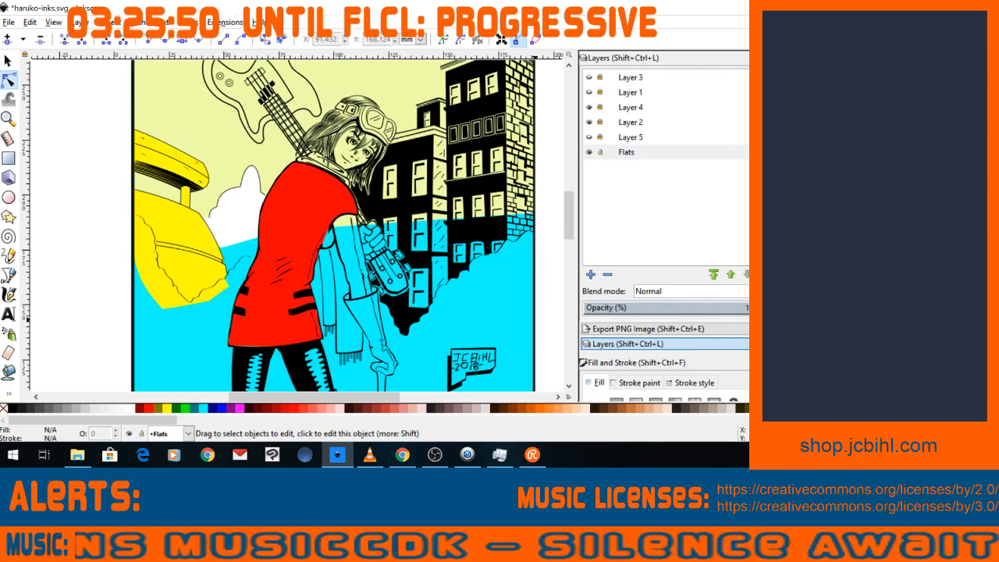
pyautogui.hotkey('alt', 'Tab')
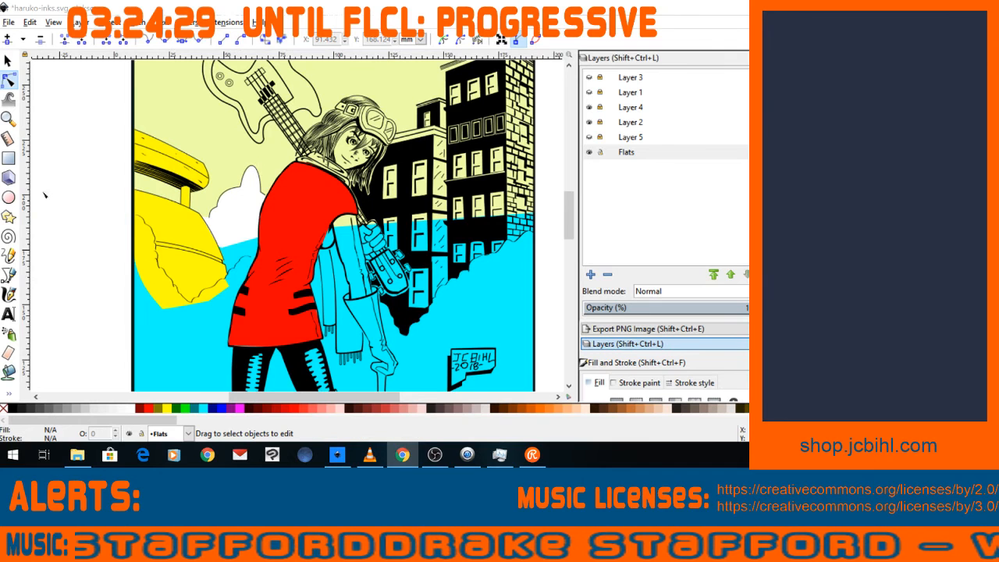
pyautogui.click(8, 275)
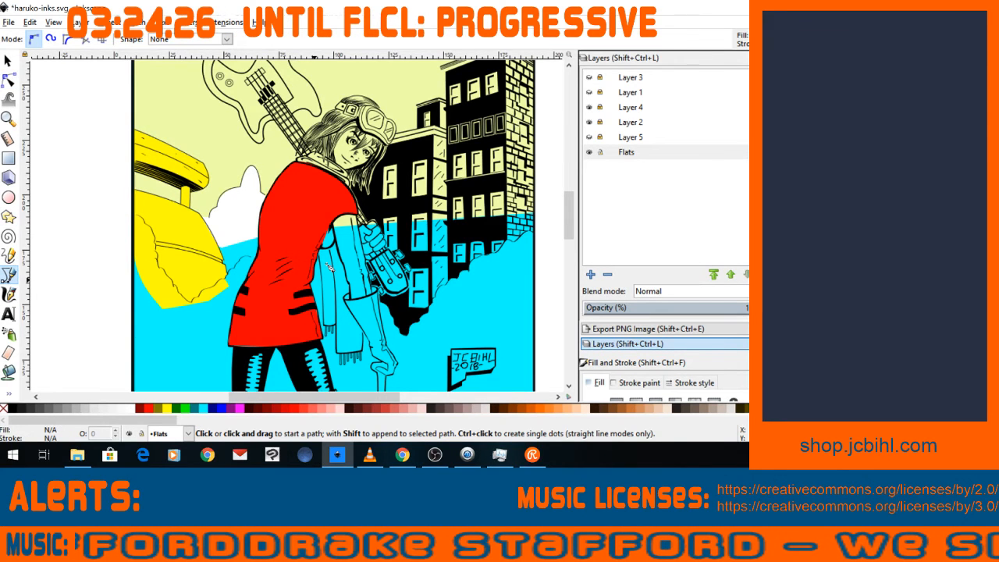
pyautogui.click(329, 266)
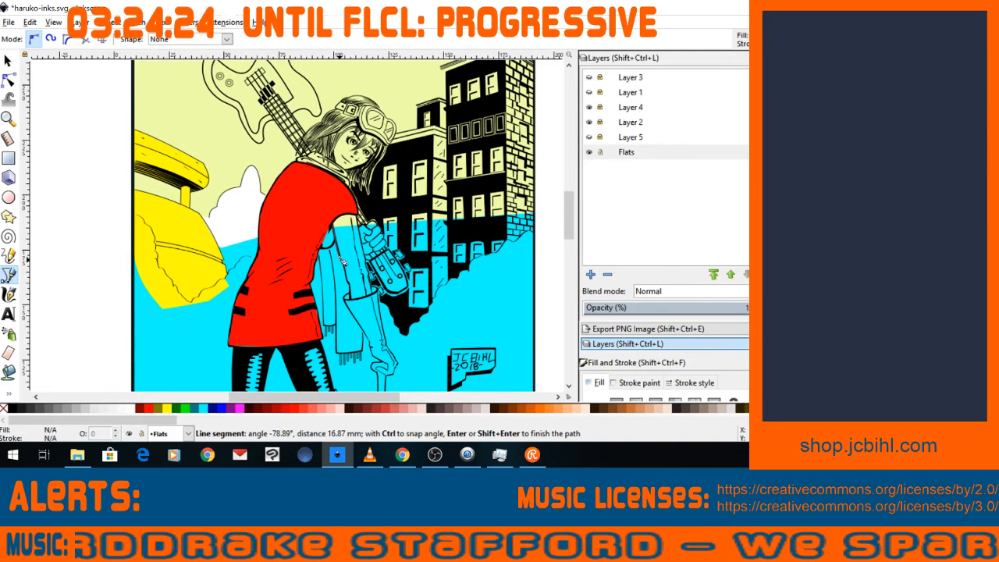
pyautogui.click(348, 280)
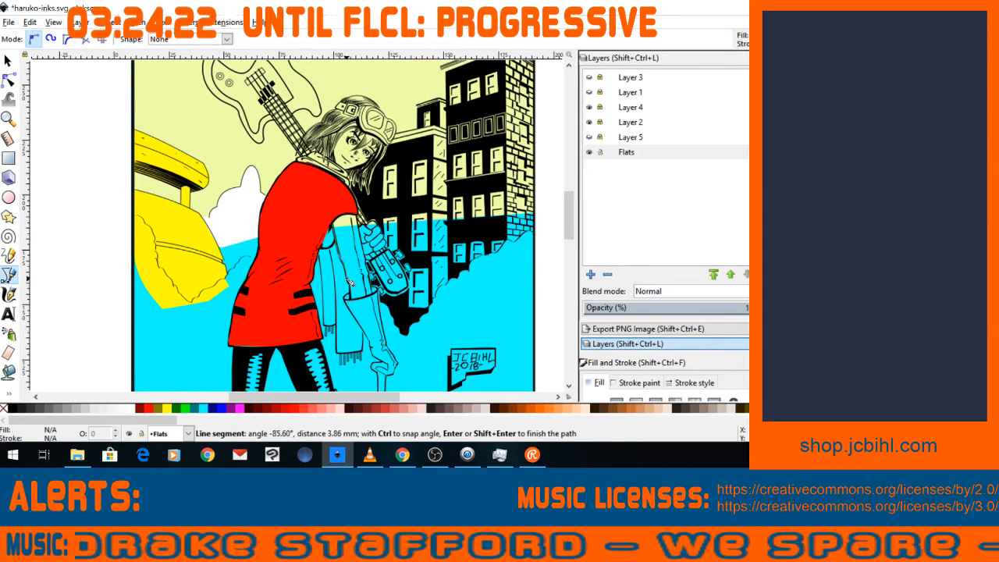
pyautogui.click(347, 288)
pyautogui.click(349, 297)
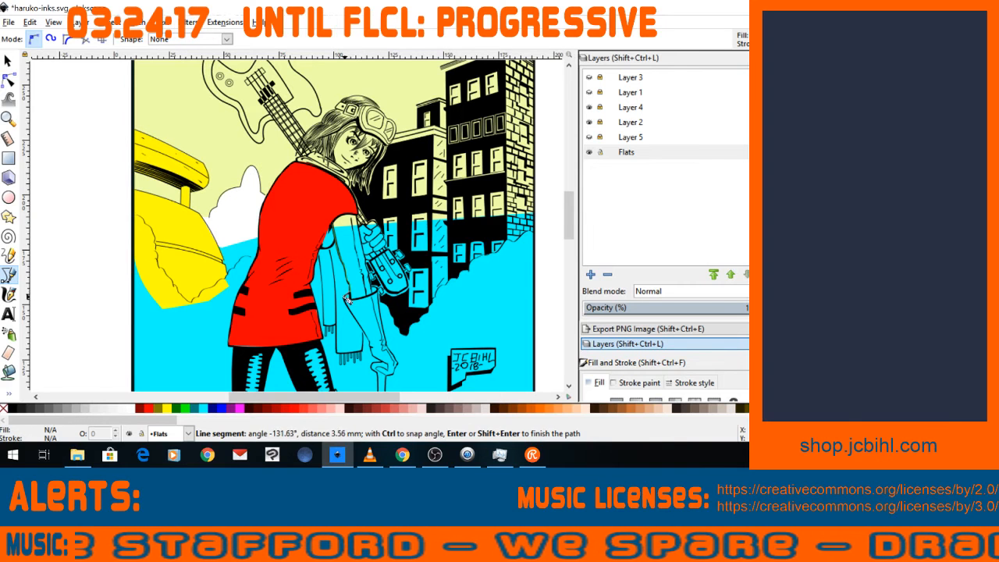
pyautogui.press('Return')
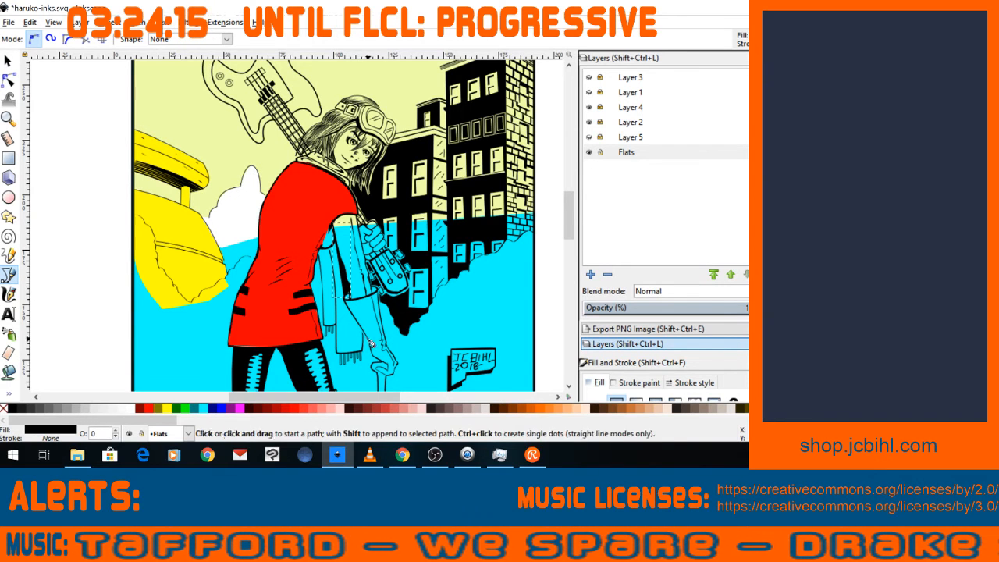
pyautogui.click(374, 343)
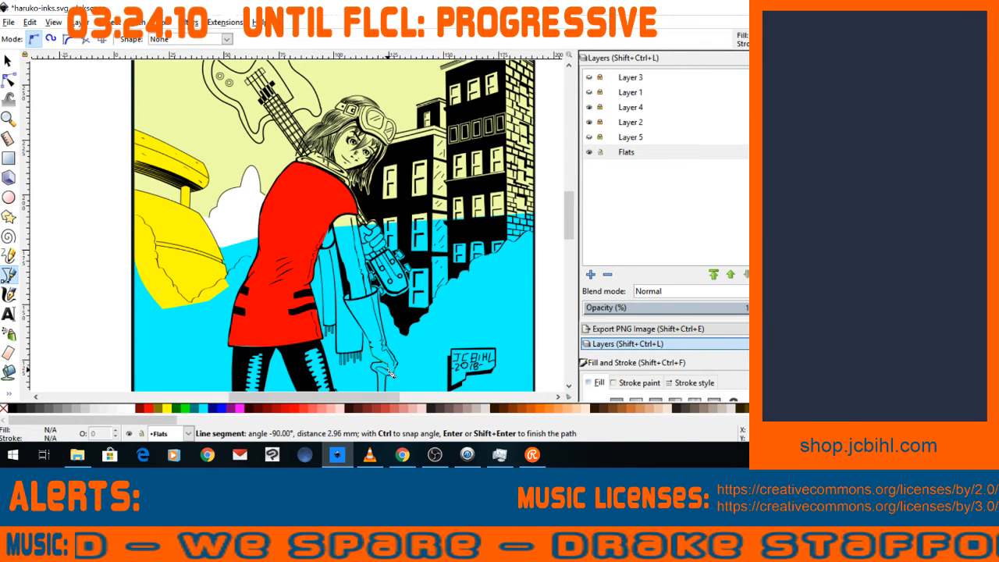
pyautogui.click(394, 373)
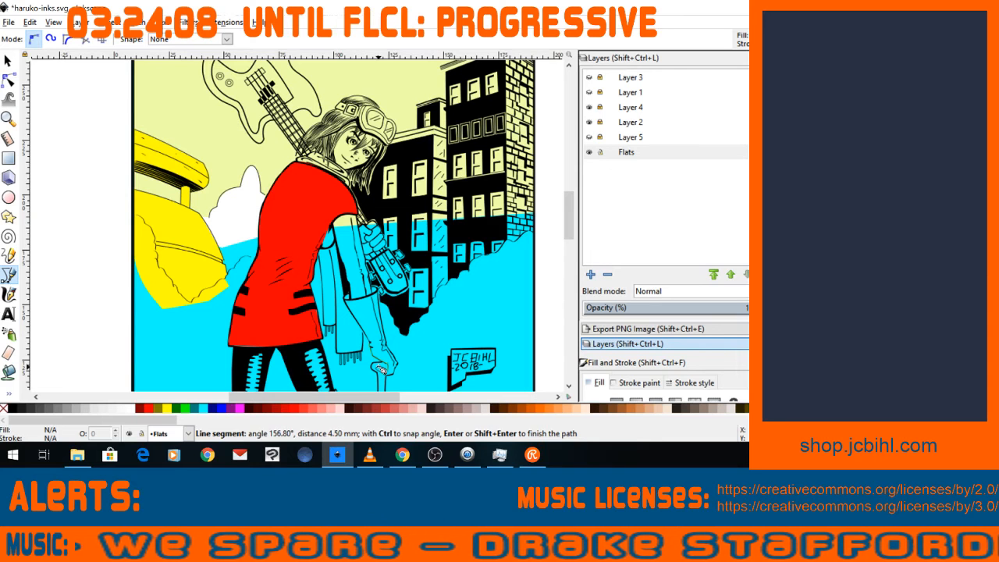
pyautogui.press('Return')
pyautogui.click(389, 379)
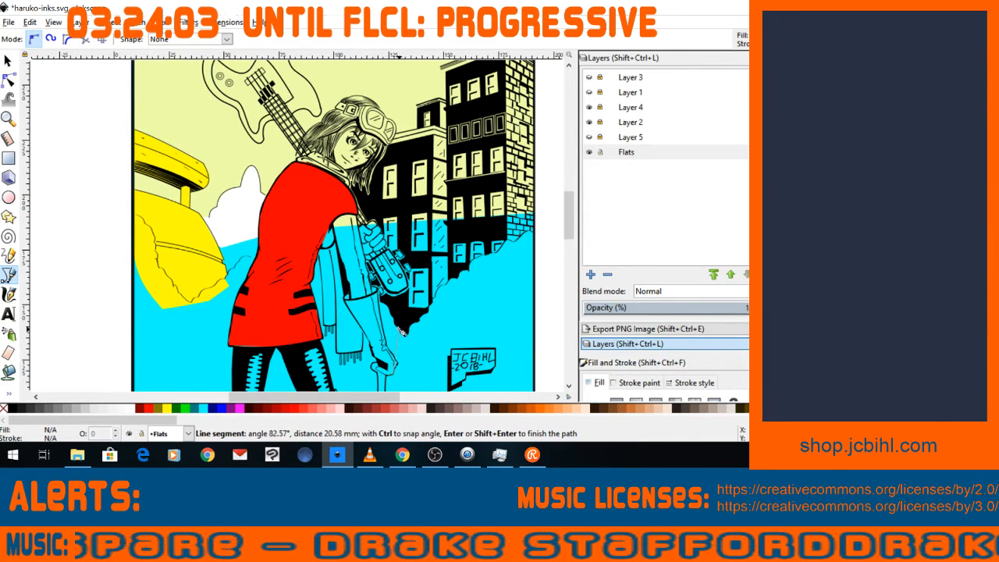
pyautogui.press('Escape')
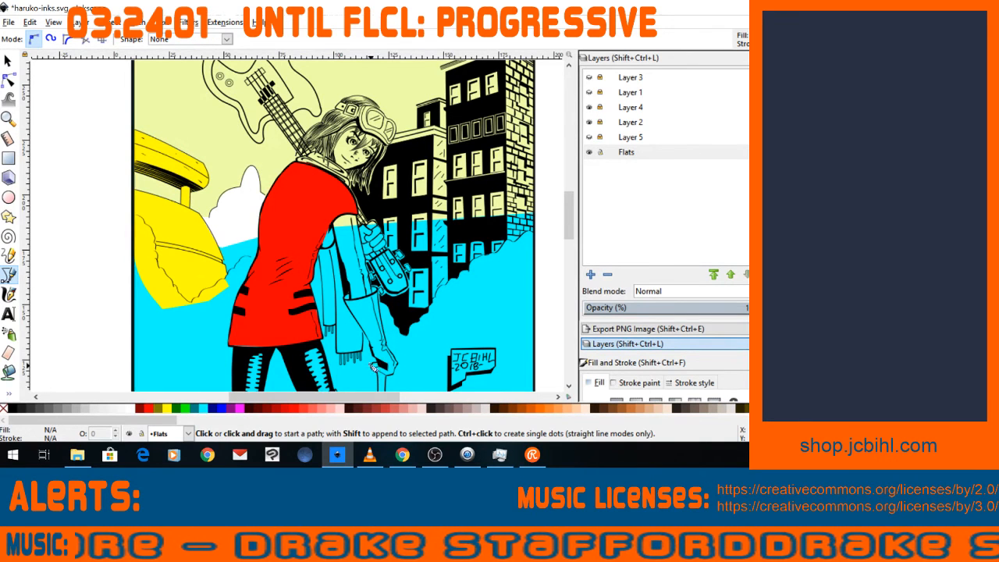
# Trace a closed shape for the sleeve from the coat's armhole down to the glove cuff and fill it with white.
pyautogui.click(336, 229)
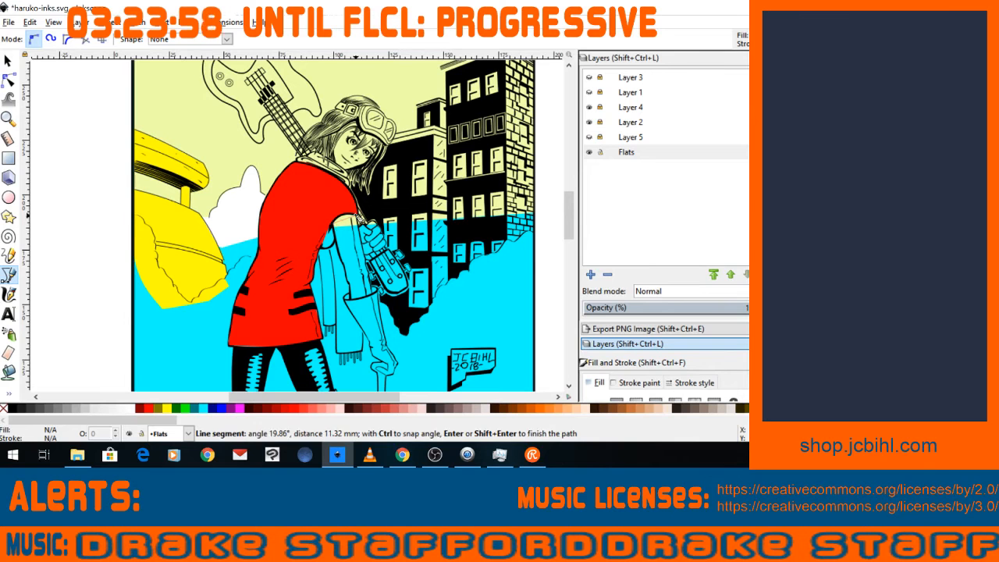
pyautogui.click(356, 217)
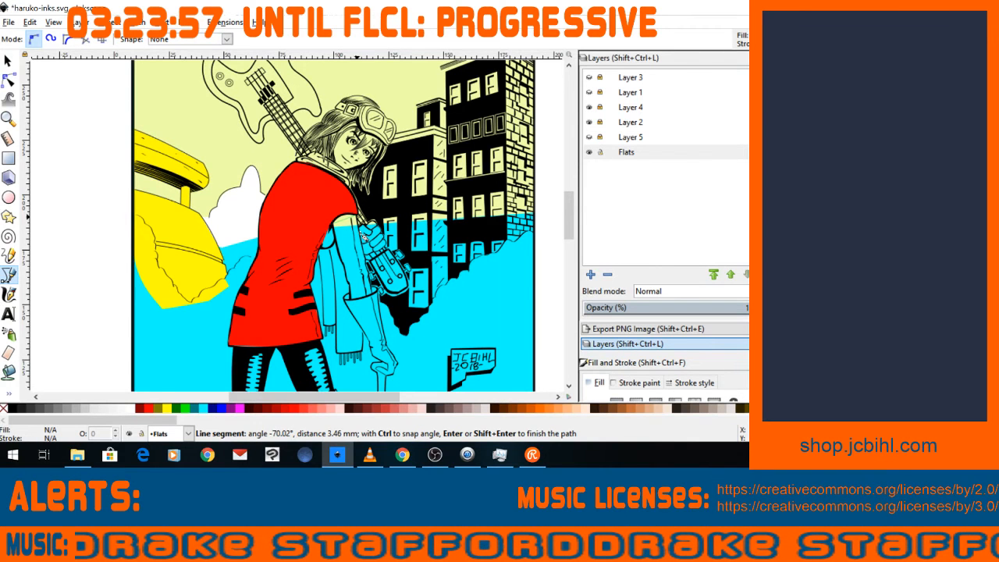
pyautogui.click(373, 262)
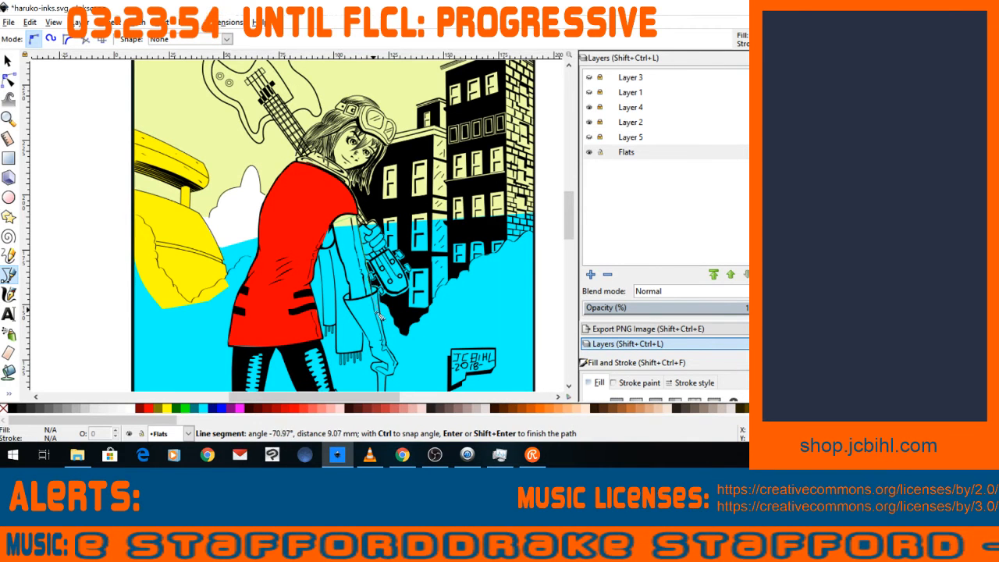
pyautogui.click(373, 298)
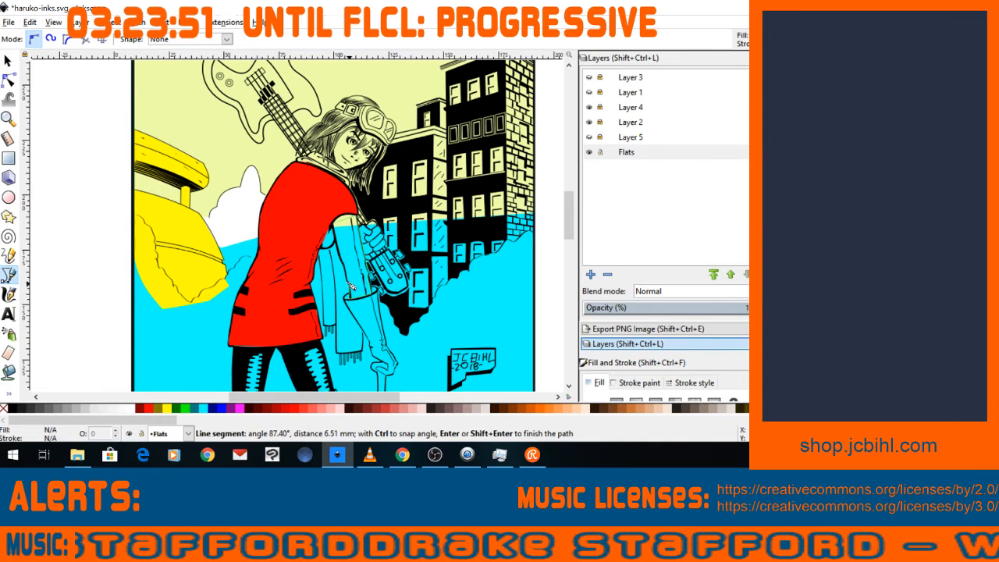
pyautogui.click(352, 285)
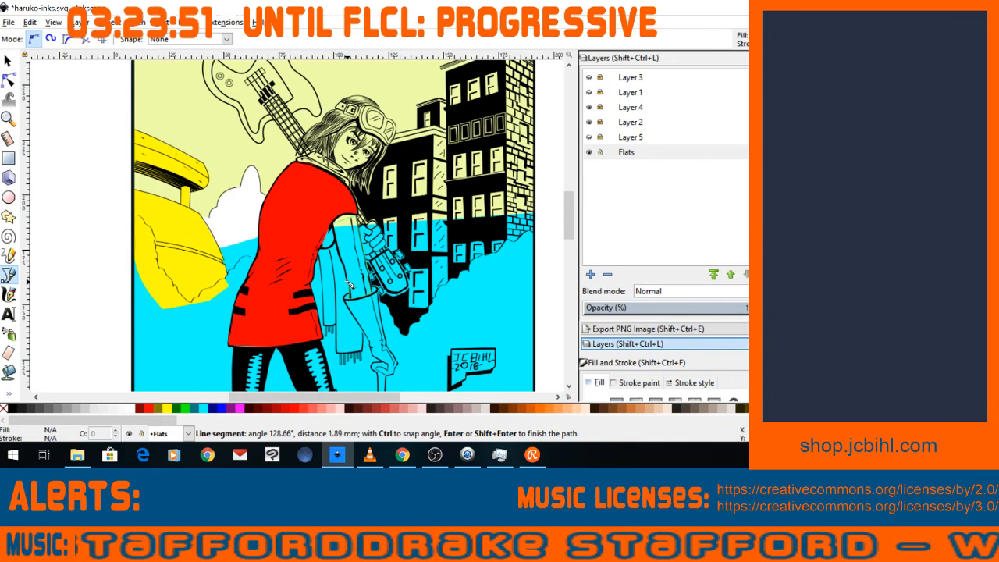
pyautogui.click(336, 226)
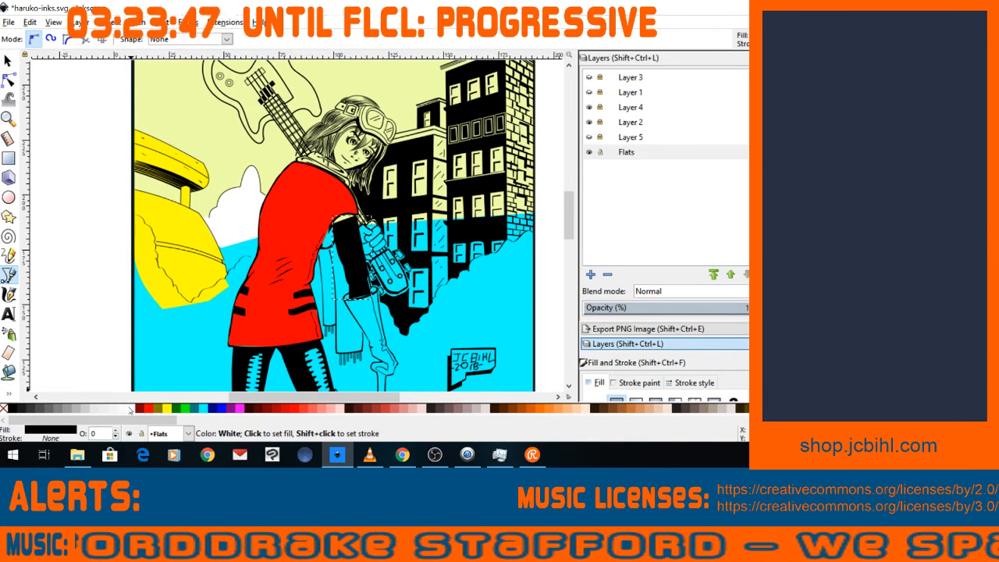
pyautogui.click(130, 411)
# Bend the white sleeve's upper edge into the coat's armhole and move its front corner nodes at the glove cuff to the inked outline.
pyautogui.click(8, 118)
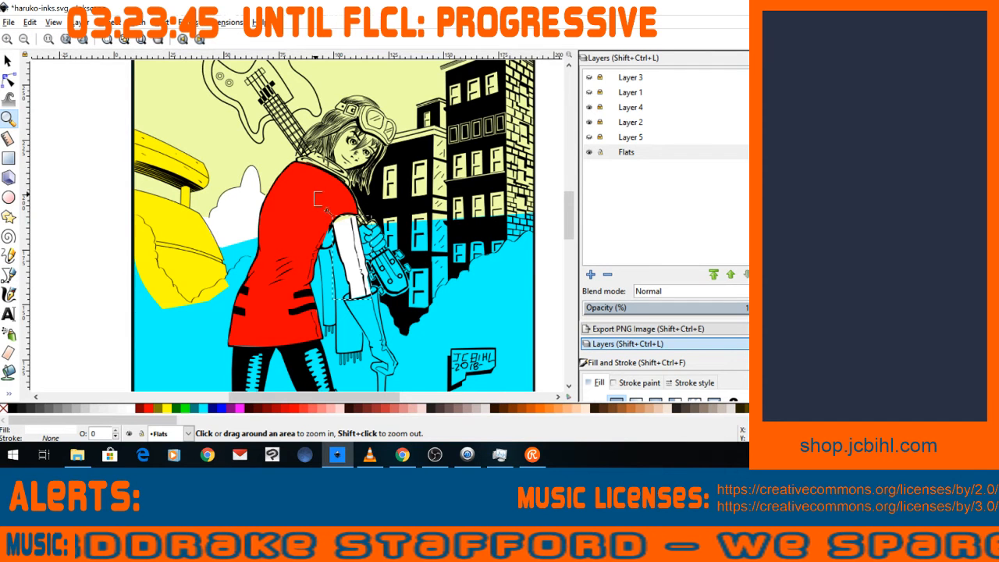
pyautogui.moveTo(316, 191); pyautogui.dragTo(395, 322)
pyautogui.moveTo(200, 94); pyautogui.dragTo(379, 357)
pyautogui.doubleClick(8, 81)
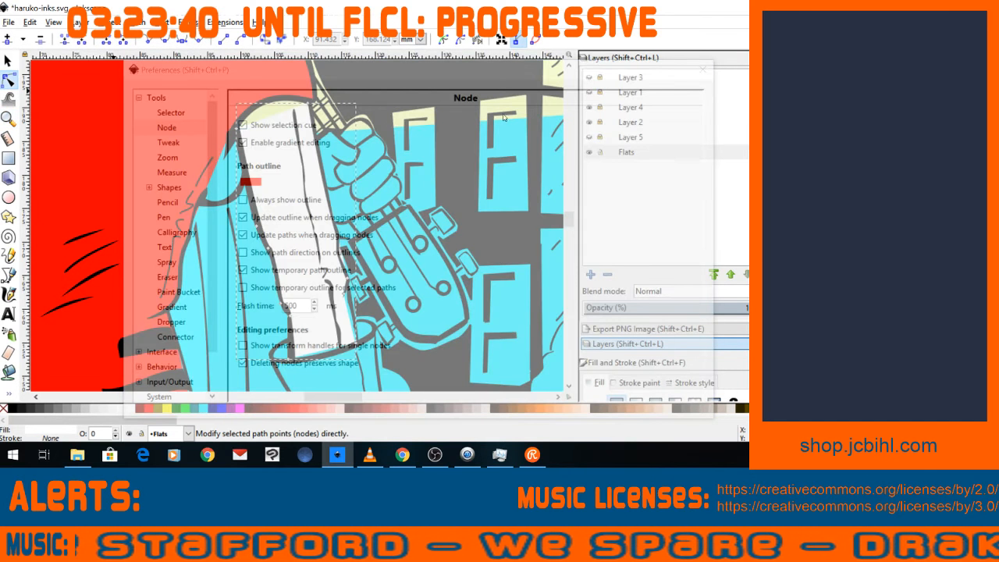
pyautogui.click(703, 69)
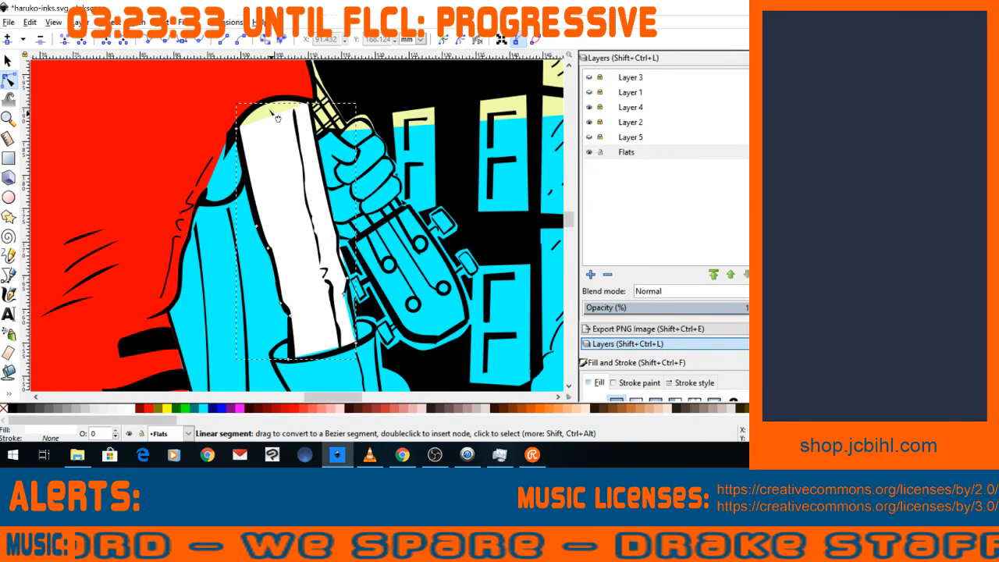
pyautogui.moveTo(274, 114); pyautogui.dragTo(267, 99)
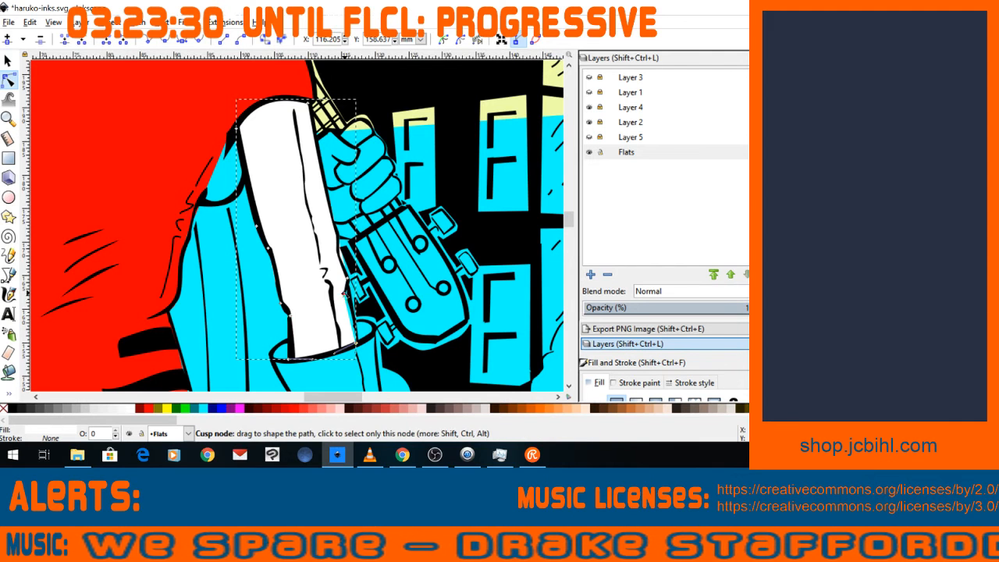
pyautogui.moveTo(346, 295); pyautogui.dragTo(346, 289)
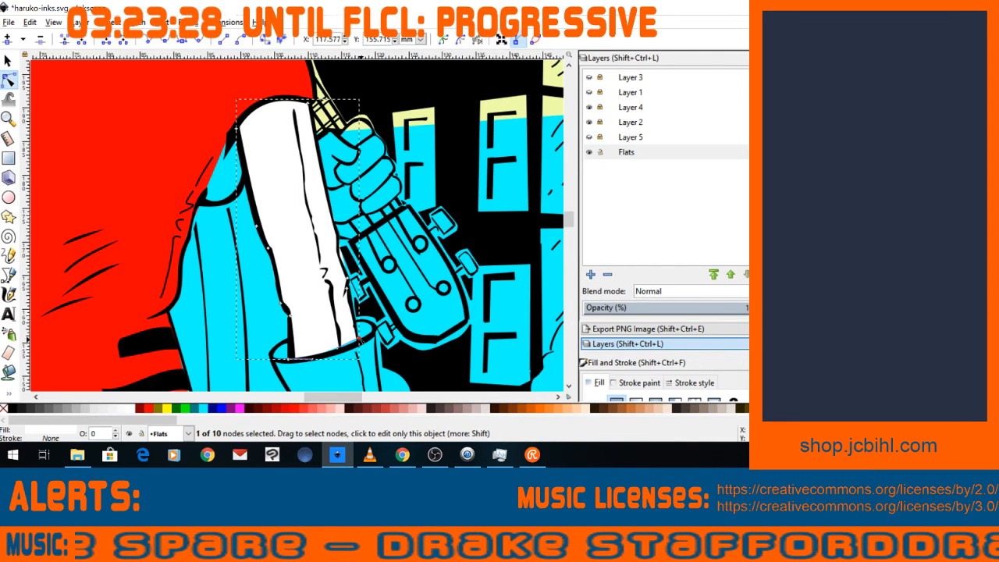
pyautogui.moveTo(359, 347); pyautogui.dragTo(355, 343)
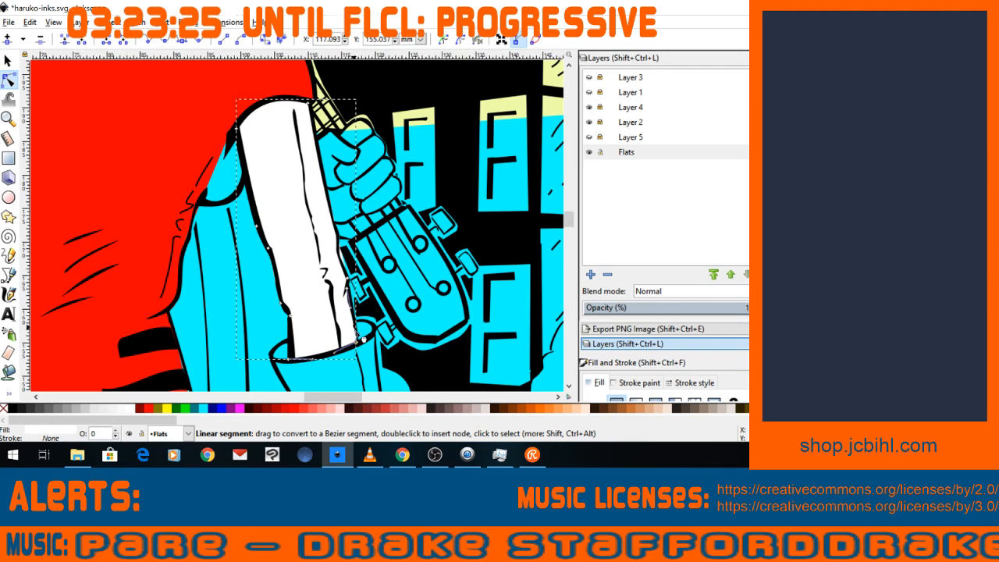
# Insert extra nodes along the white sleeve's edge beside the guitar headstock and shape that edge to the inked line.
pyautogui.click(353, 312)
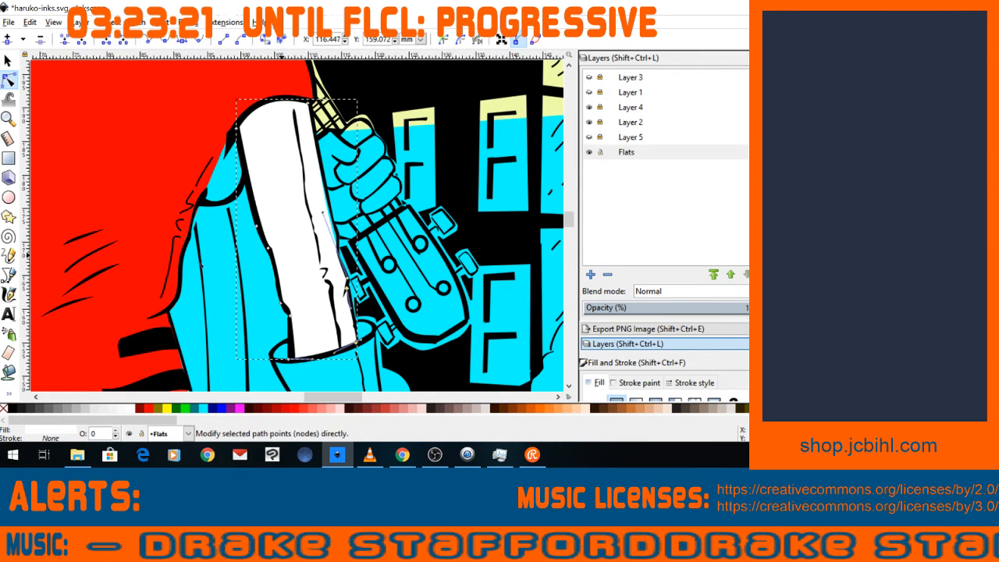
pyautogui.click(8, 38)
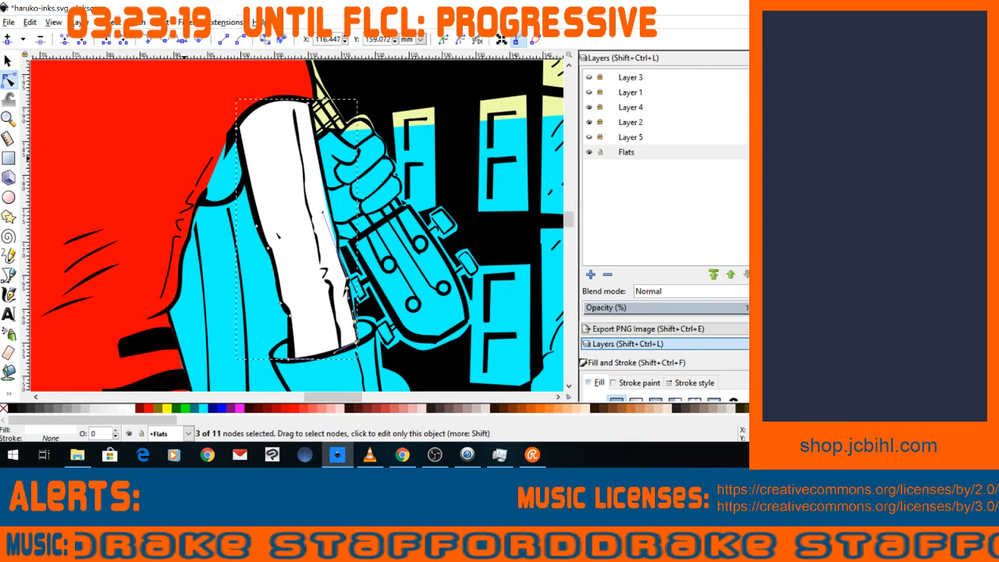
pyautogui.click(344, 261)
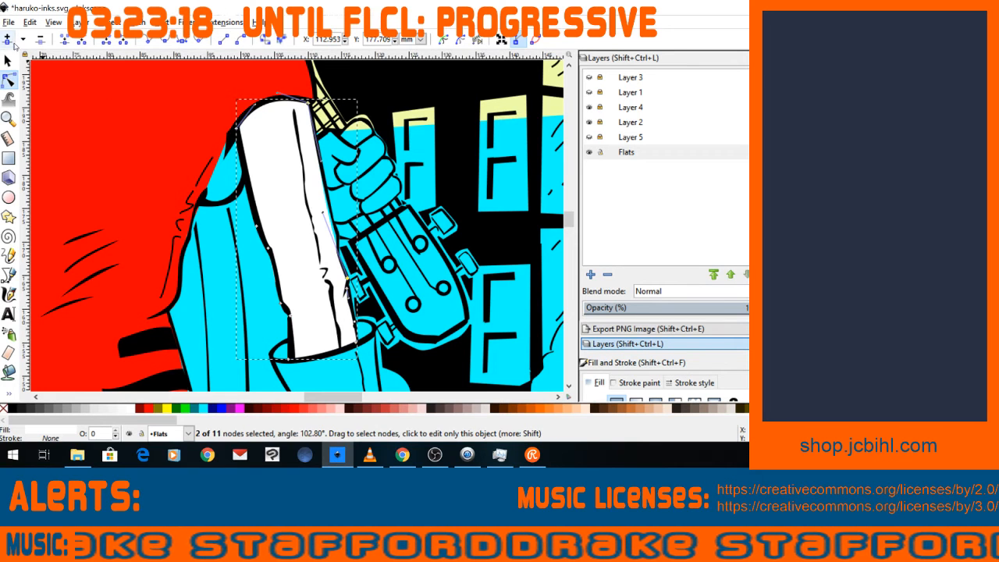
pyautogui.click(7, 41)
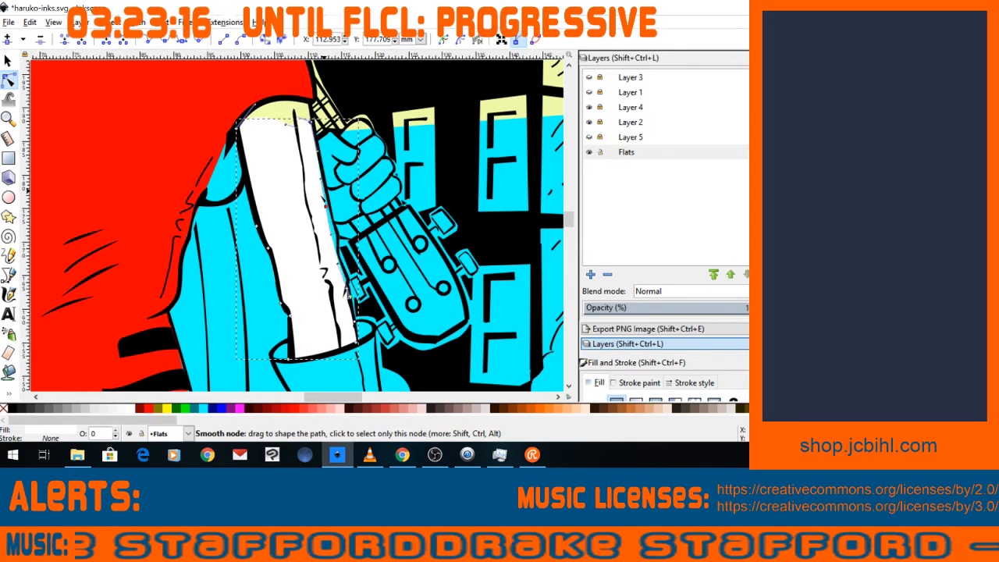
pyautogui.moveTo(323, 188); pyautogui.dragTo(333, 226)
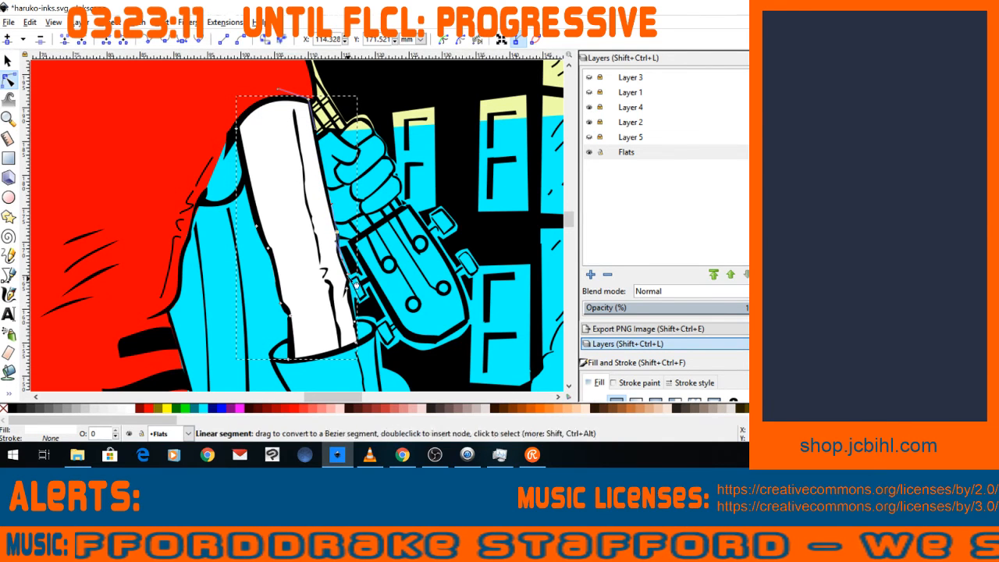
# Bend the white sleeve's edge beside the guitar headstock to the inked line and deselect the sleeve.
pyautogui.moveTo(347, 277); pyautogui.dragTo(339, 259)
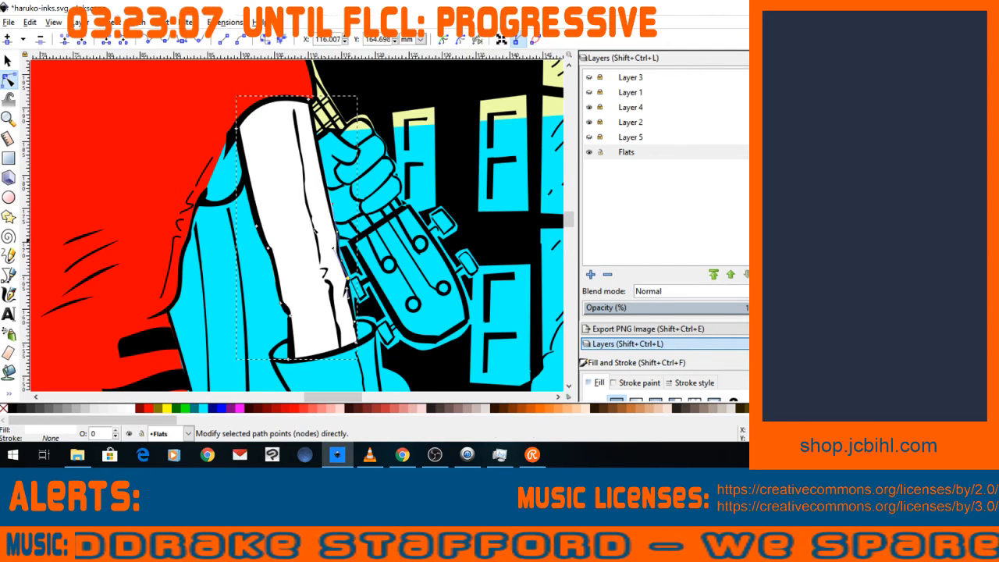
pyautogui.press('Escape')
pyautogui.press('Escape')
# Examine the white sleeve's edges up close against the line art, and look over the illustration's flat colours as a whole.
pyautogui.click(8, 118)
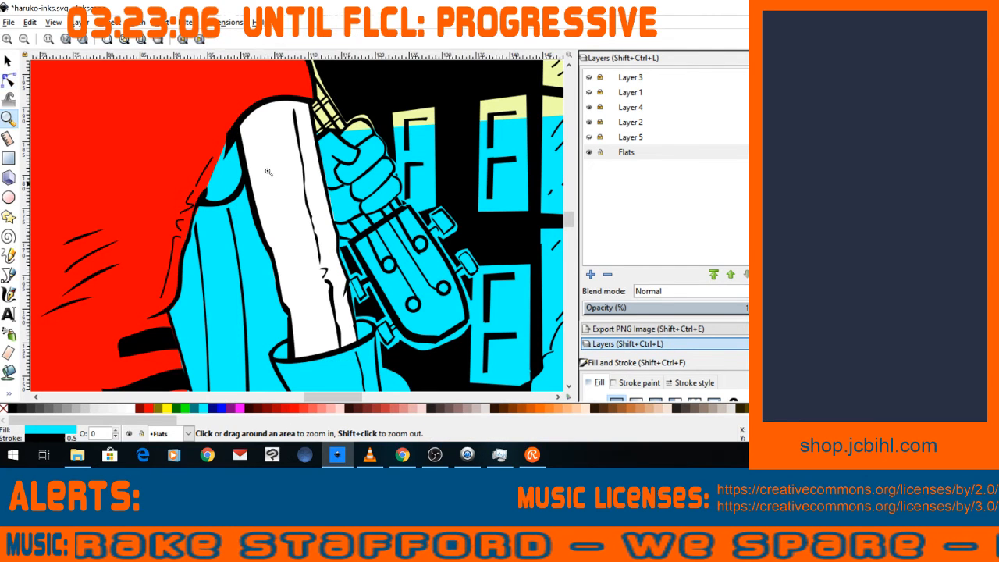
pyautogui.moveTo(265, 169); pyautogui.dragTo(386, 331)
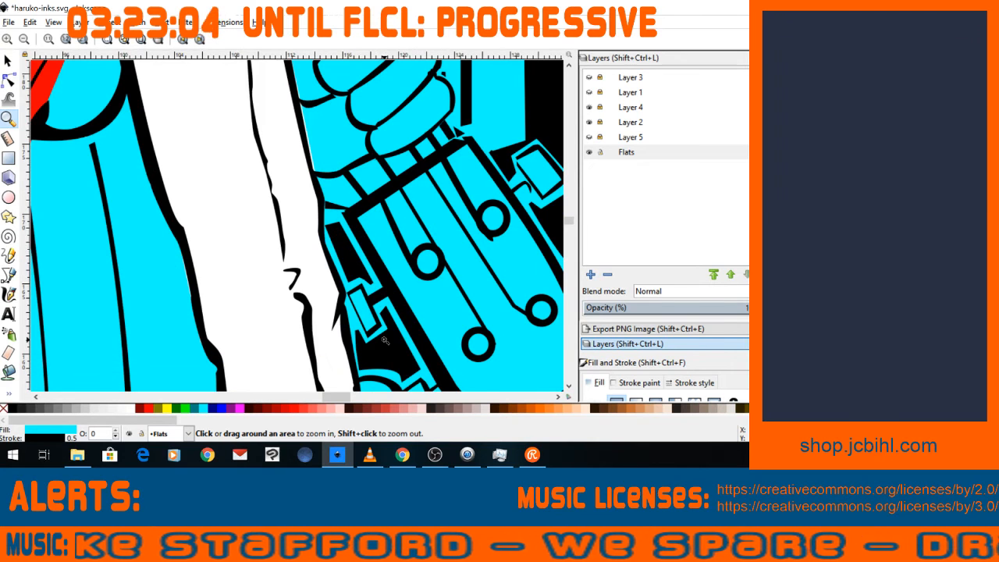
pyautogui.press('n')
pyautogui.click(192, 274)
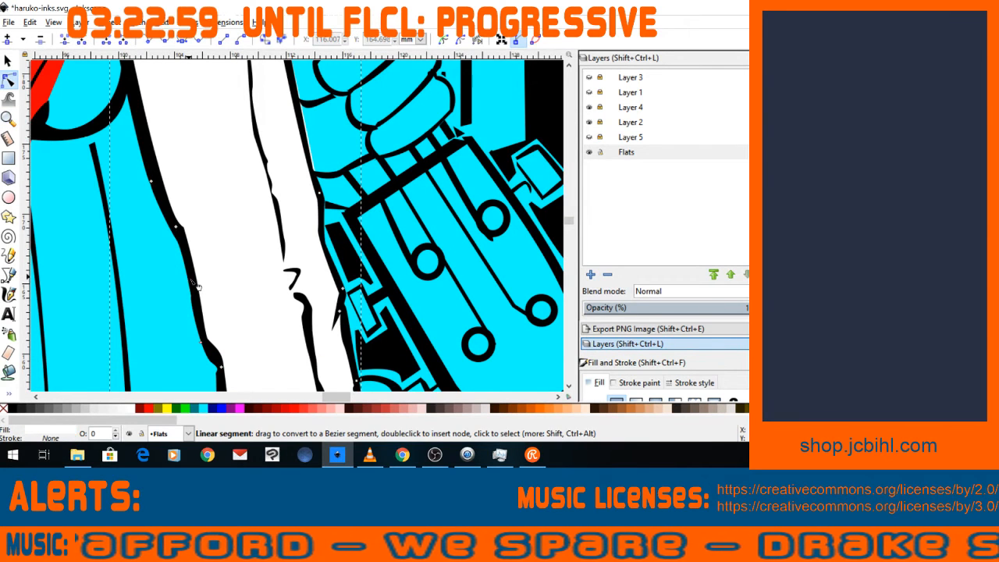
pyautogui.click(166, 271)
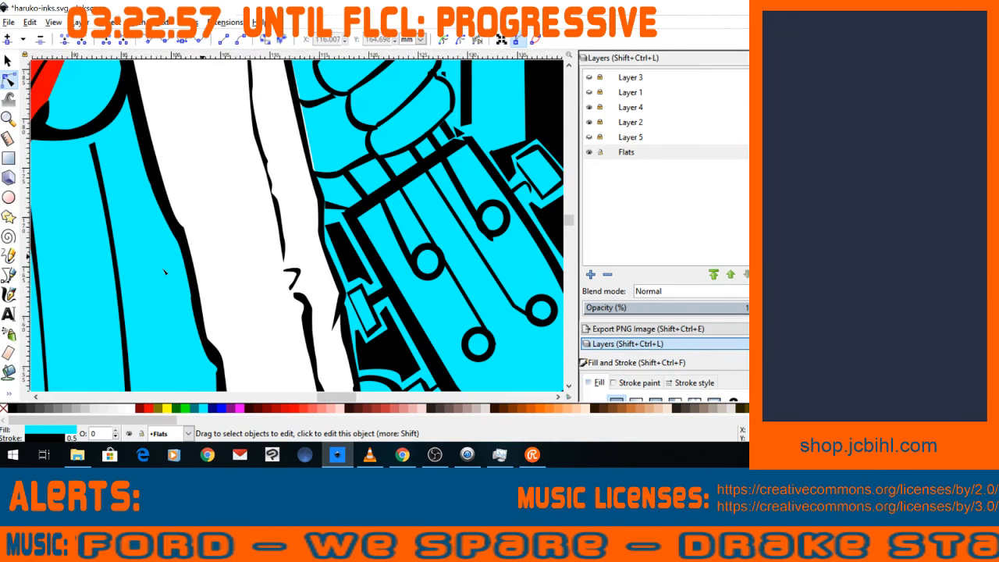
pyautogui.press('-')
pyautogui.press('-')
pyautogui.press('-')
pyautogui.press('-')
pyautogui.press('-')
pyautogui.press('-')
pyautogui.press('-')
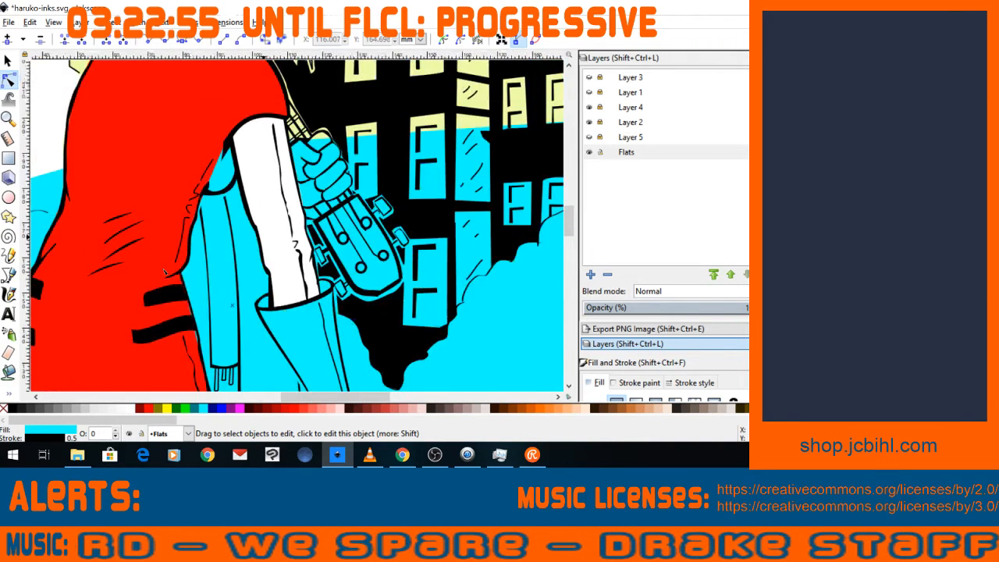
pyautogui.press('-')
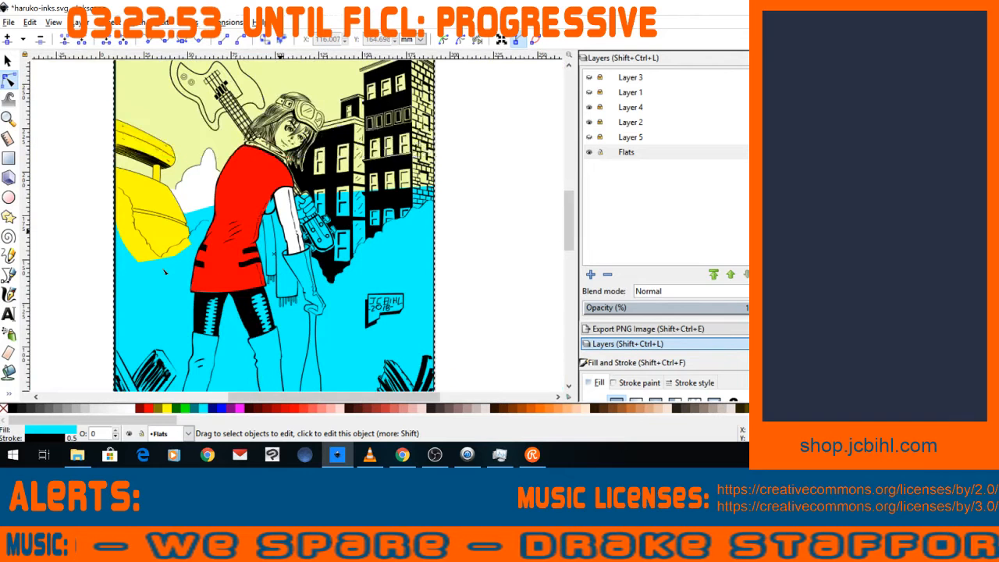
pyautogui.press('-')
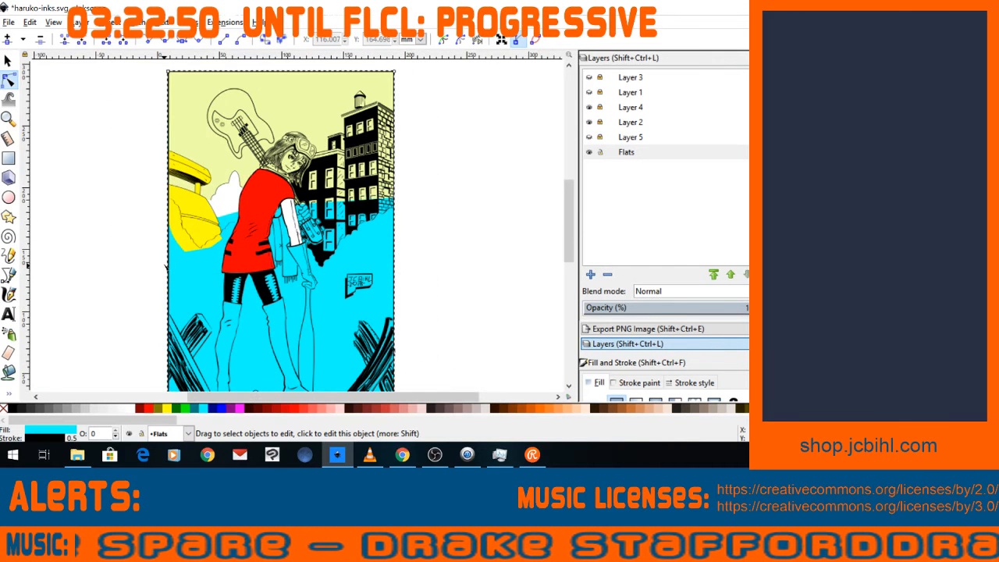
pyautogui.press('+')
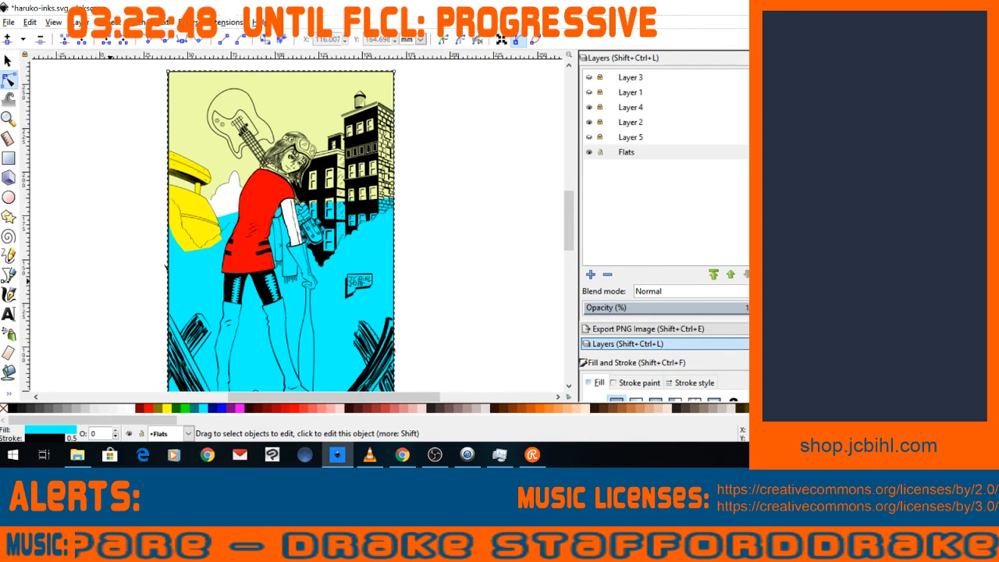
pyautogui.press('-')
pyautogui.press('+')
pyautogui.press('+')
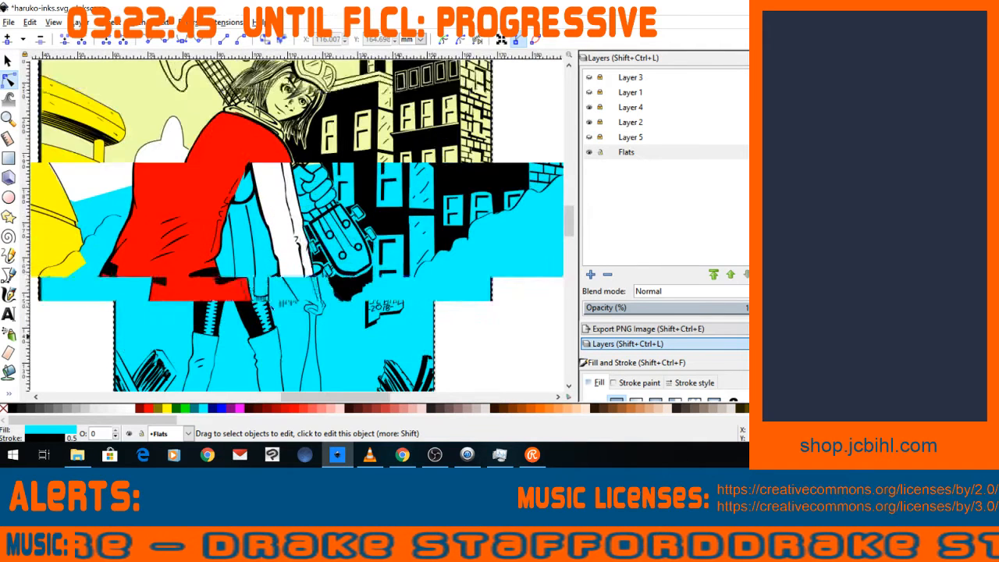
# Trace a shape for the long glove from its cuff along the forearm and around the fist.
pyautogui.press('space')
pyautogui.press('+')
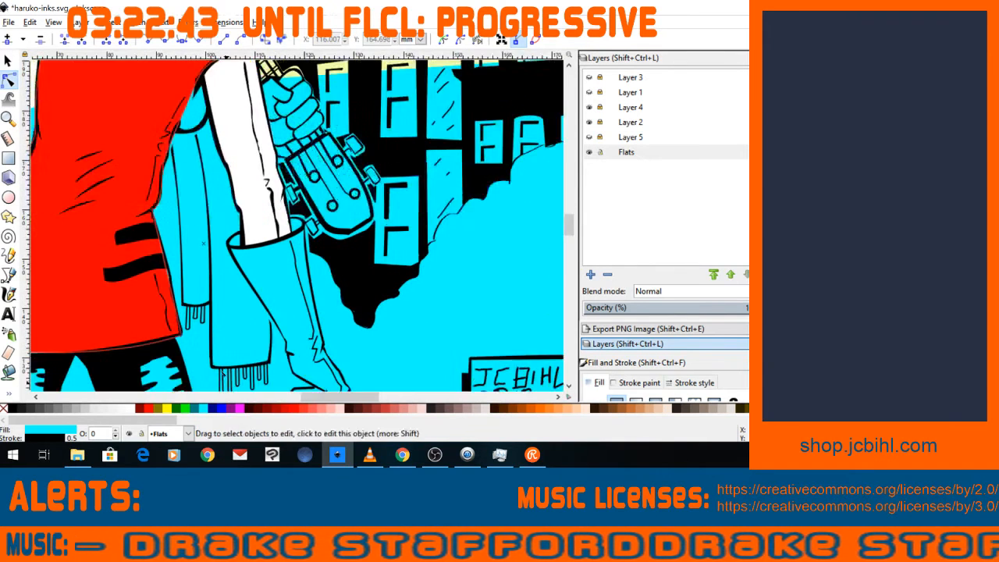
pyautogui.press('space')
pyautogui.press('-')
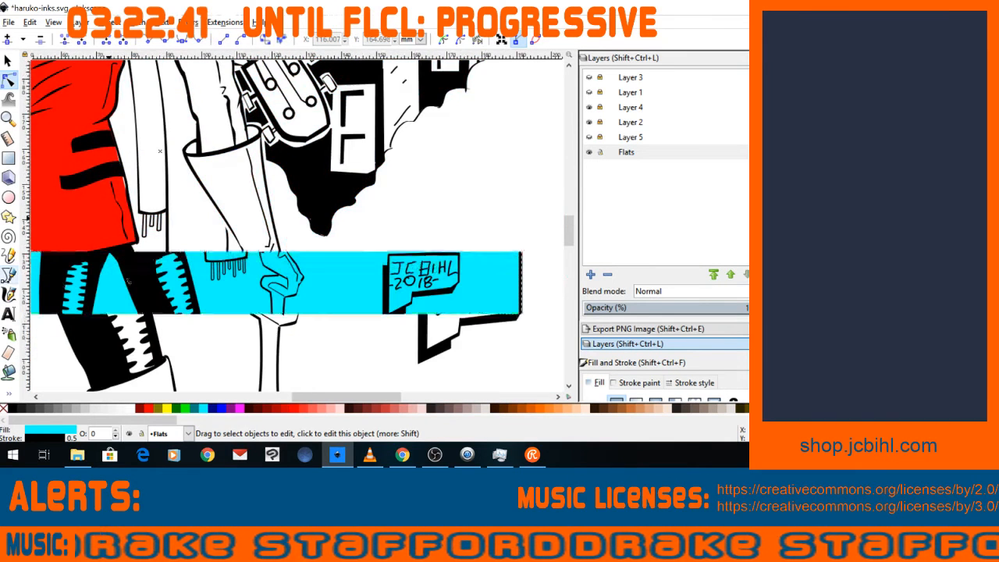
pyautogui.click(9, 275)
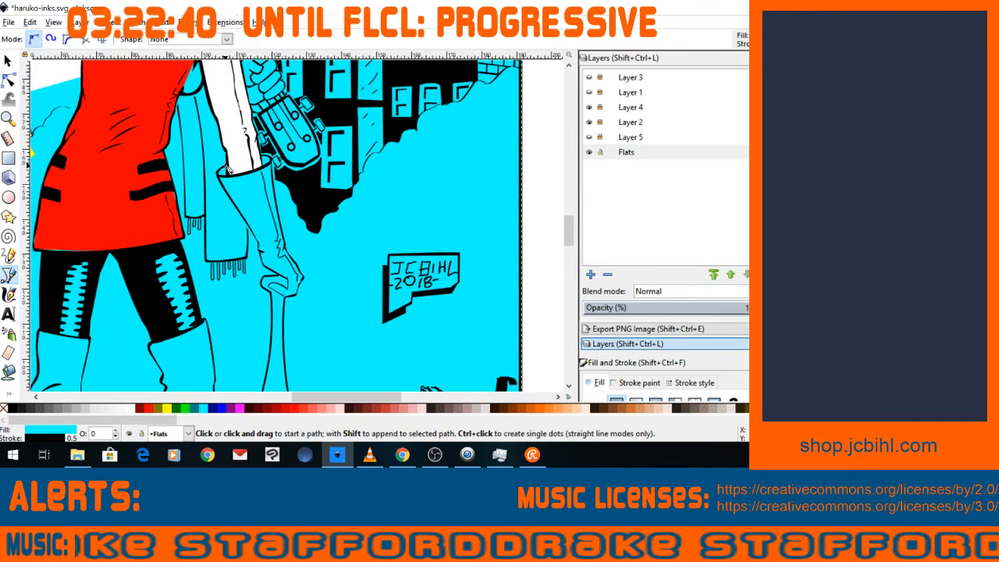
pyautogui.click(227, 170)
pyautogui.click(237, 211)
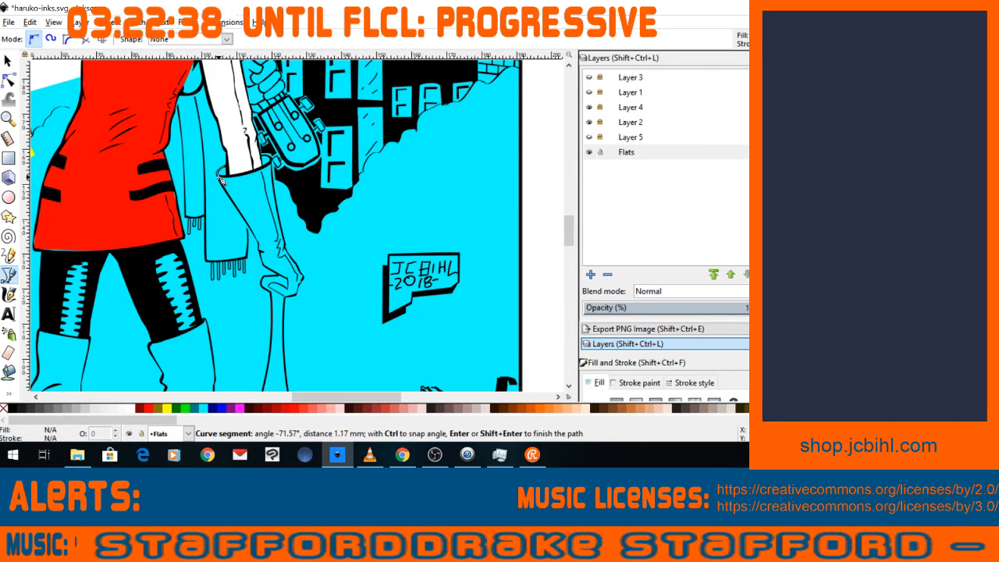
pyautogui.click(261, 248)
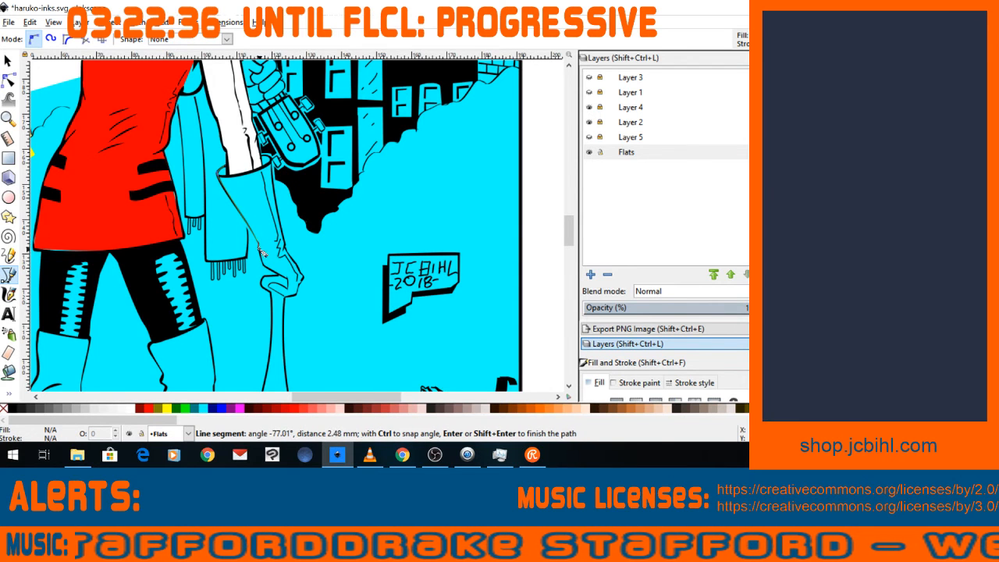
pyautogui.click(290, 290)
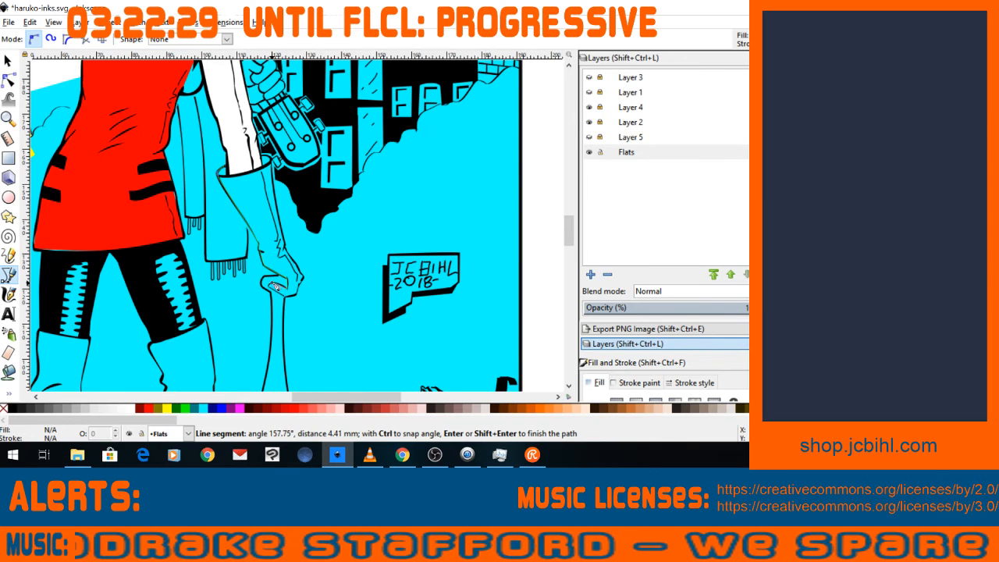
pyautogui.moveTo(275, 285); pyautogui.dragTo(269, 290)
pyautogui.click(269, 290)
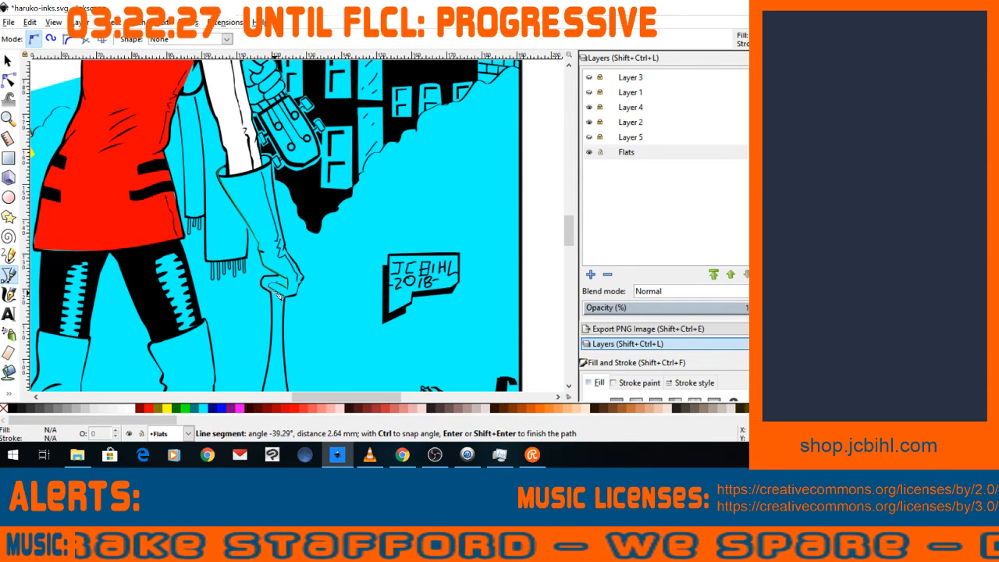
pyautogui.click(286, 296)
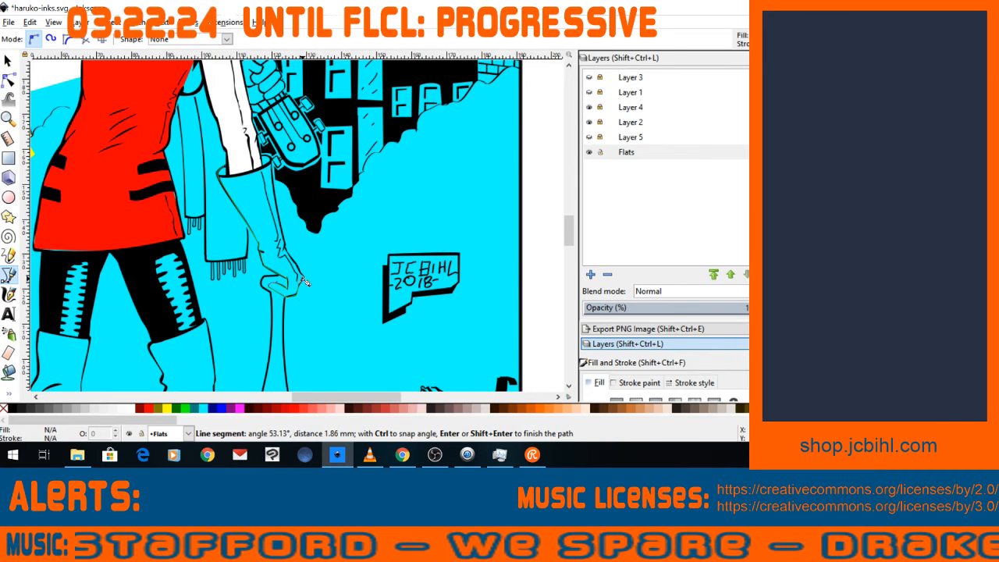
pyautogui.click(300, 271)
pyautogui.click(299, 269)
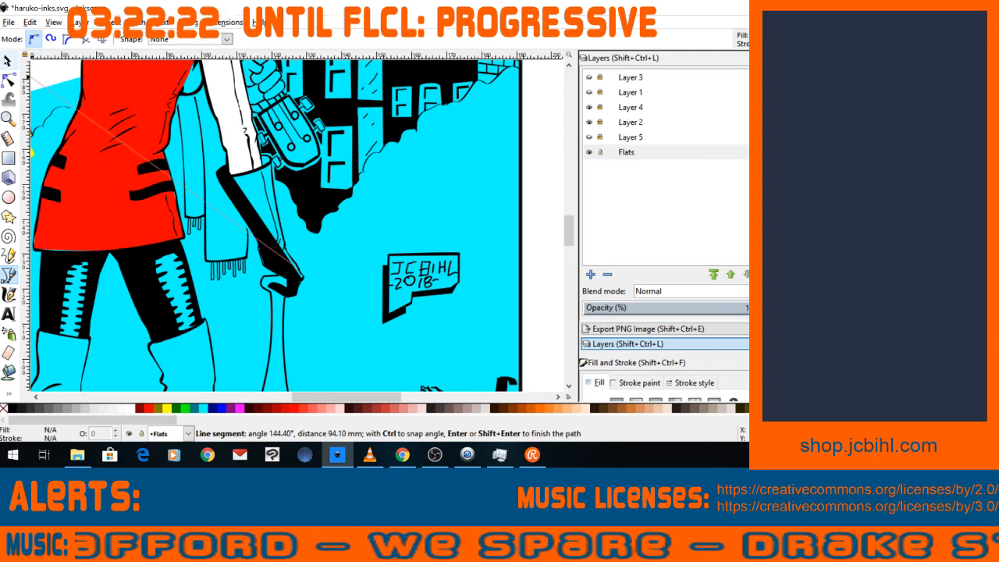
# Delete the black shape traced over the long glove.
pyautogui.click(8, 61)
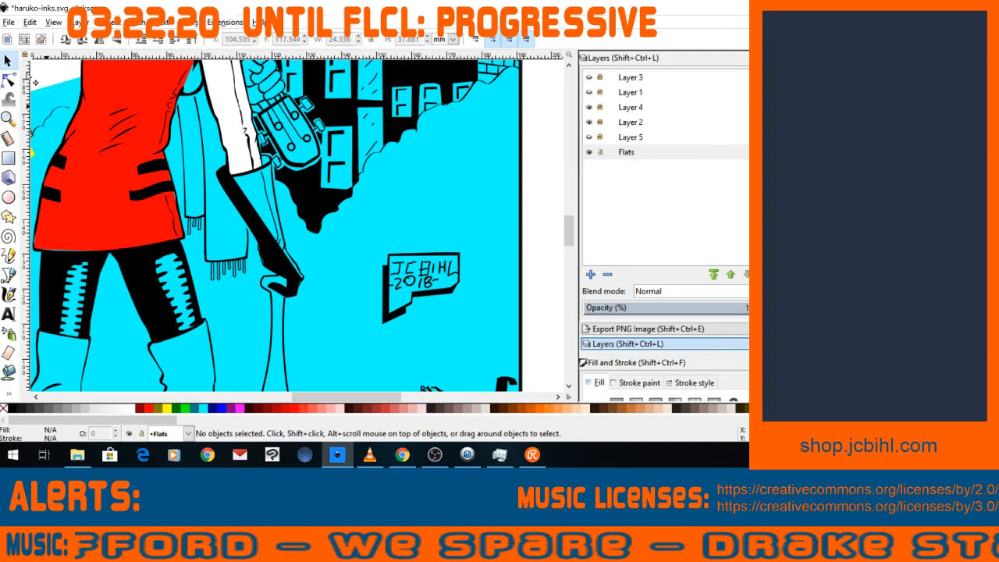
pyautogui.click(251, 220)
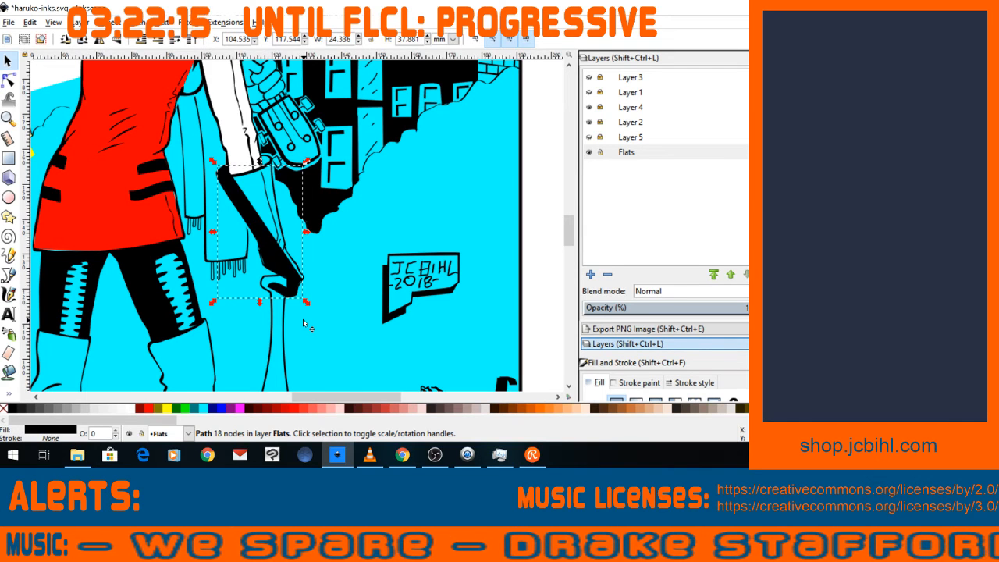
pyautogui.press('Delete')
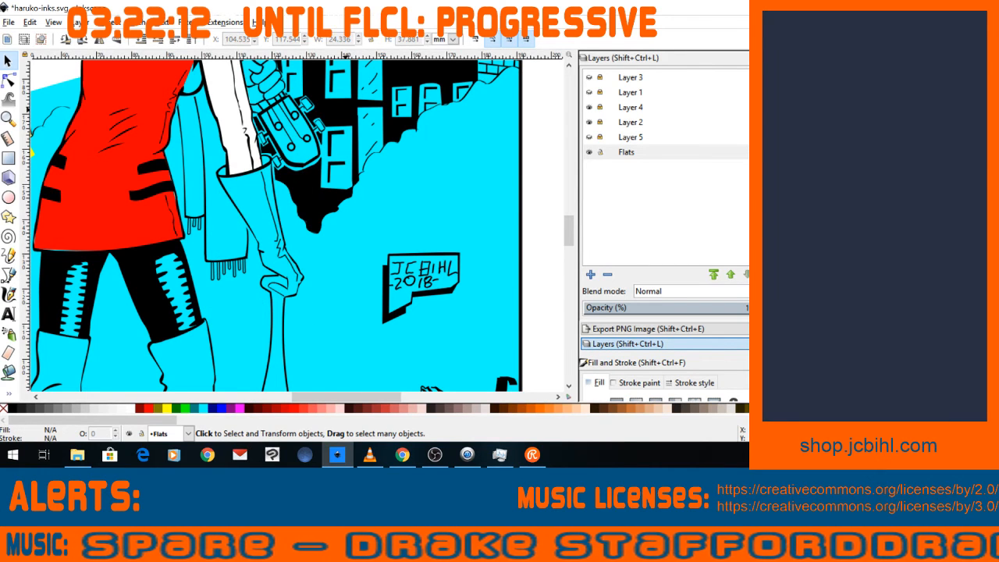
pyautogui.hotkey('alt', 'Tab')
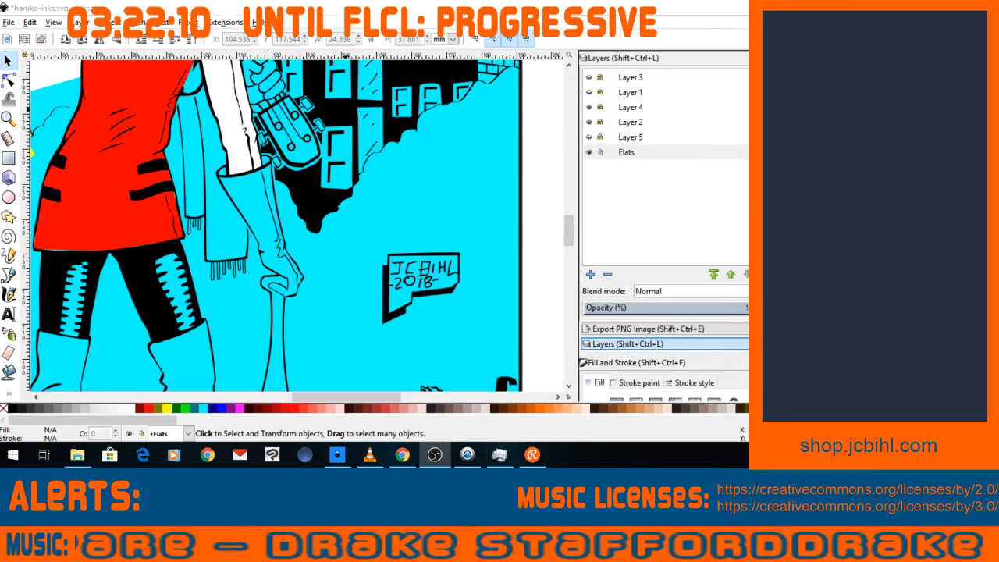
pyautogui.doubleClick(9, 97)
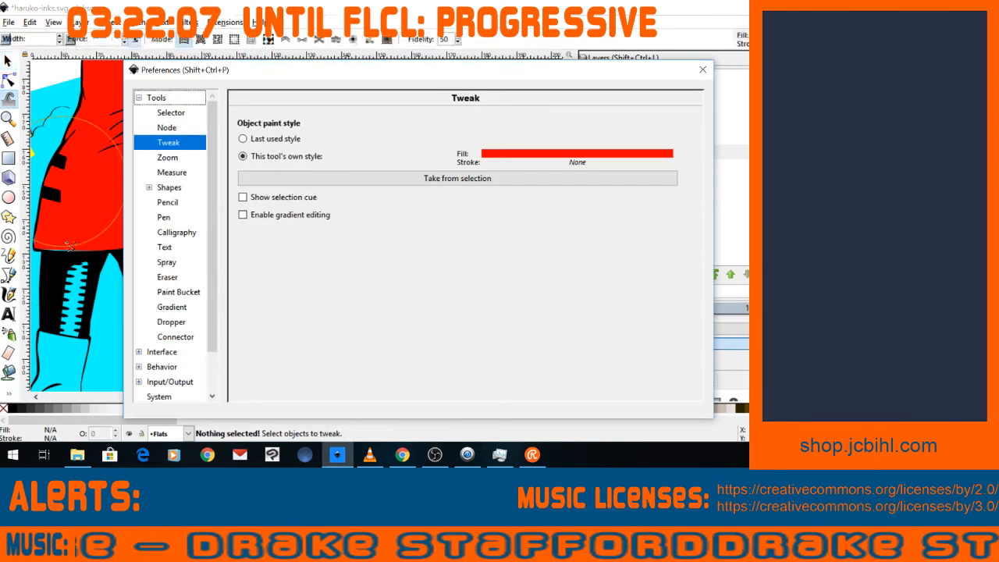
pyautogui.click(702, 70)
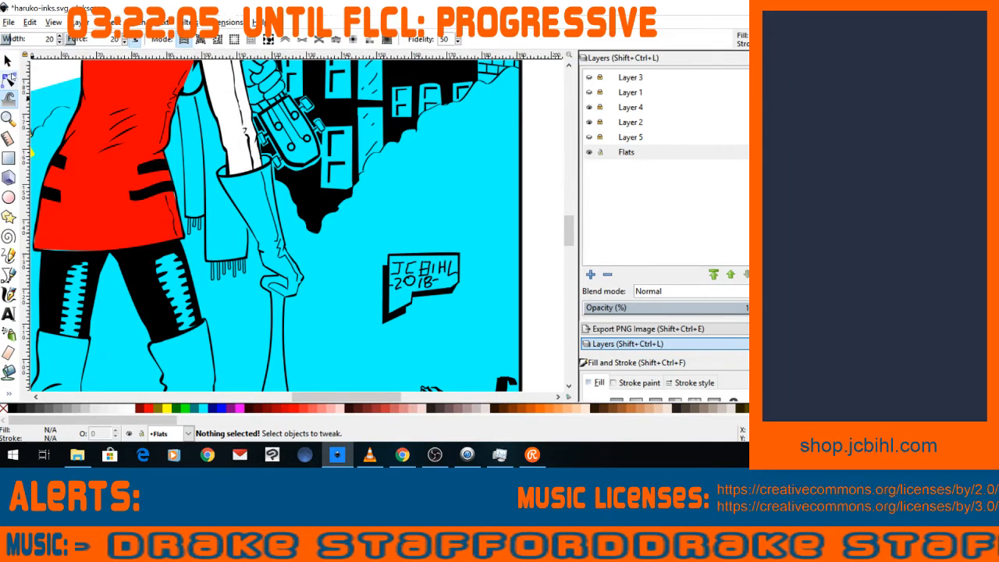
# Bend the red coat's bottom hem above the thighs to follow the inked line.
pyautogui.click(10, 79)
pyautogui.click(76, 255)
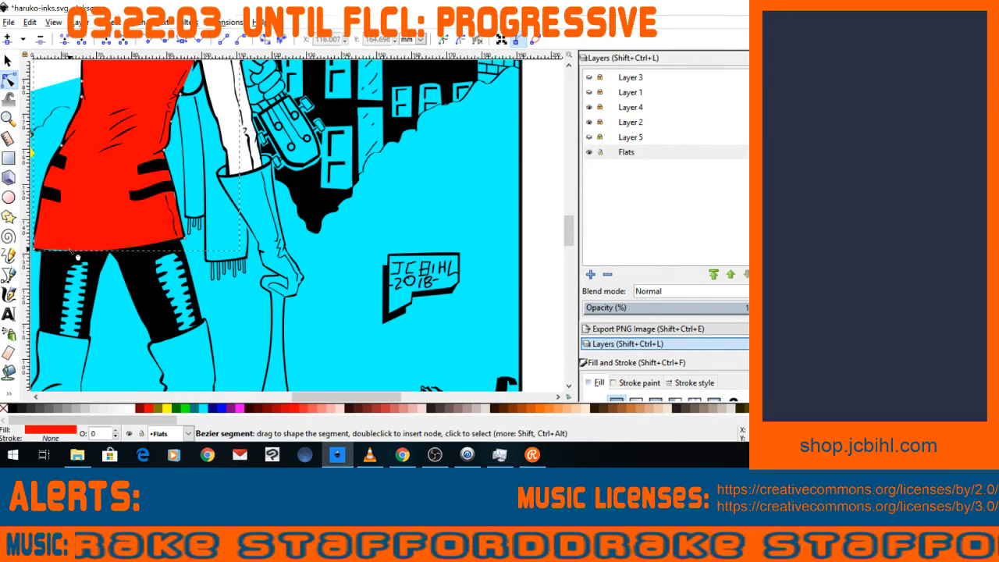
pyautogui.click(69, 250)
pyautogui.moveTo(69, 250); pyautogui.dragTo(72, 259)
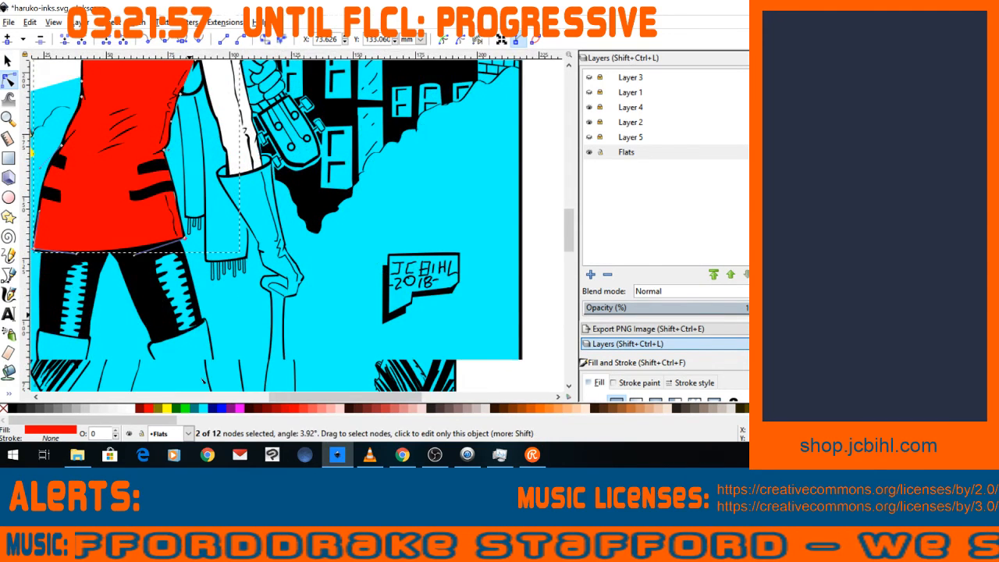
# Trace a path along the long glove from the cuff corner down the forearm to the fingers, and end it there.
pyautogui.moveTo(275, 162); pyautogui.dragTo(263, 178)
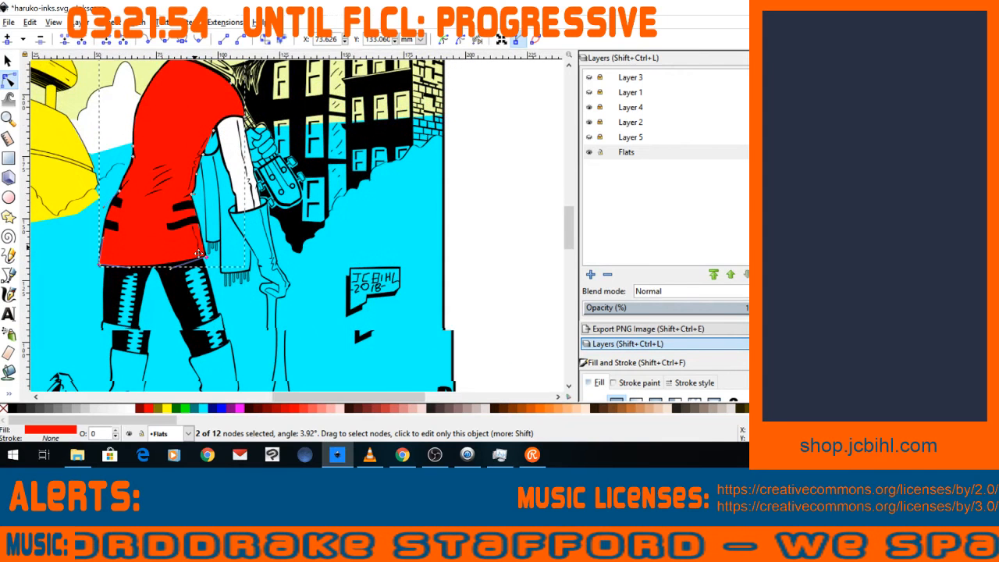
pyautogui.press('+')
pyautogui.press('b')
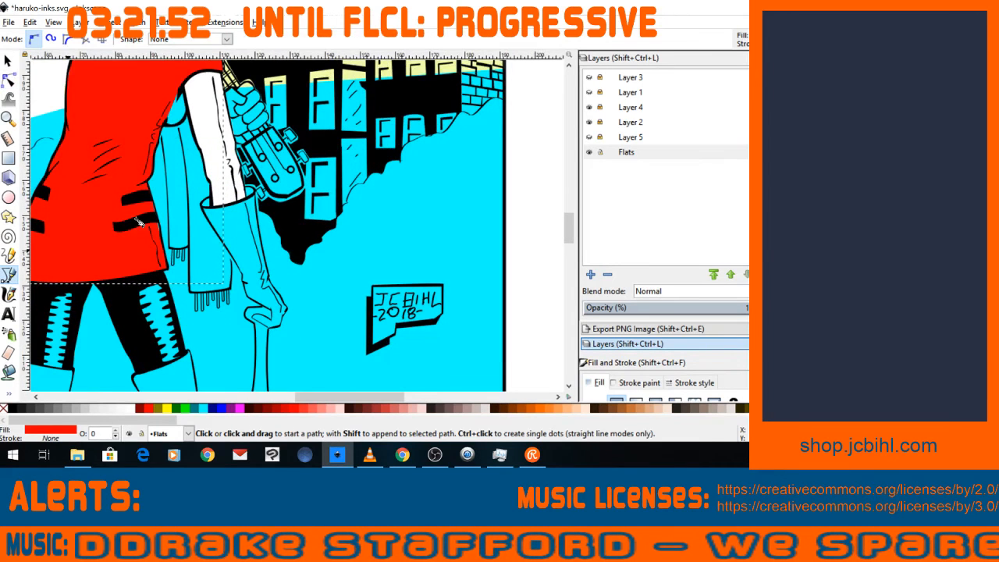
pyautogui.press('+')
pyautogui.click(167, 194)
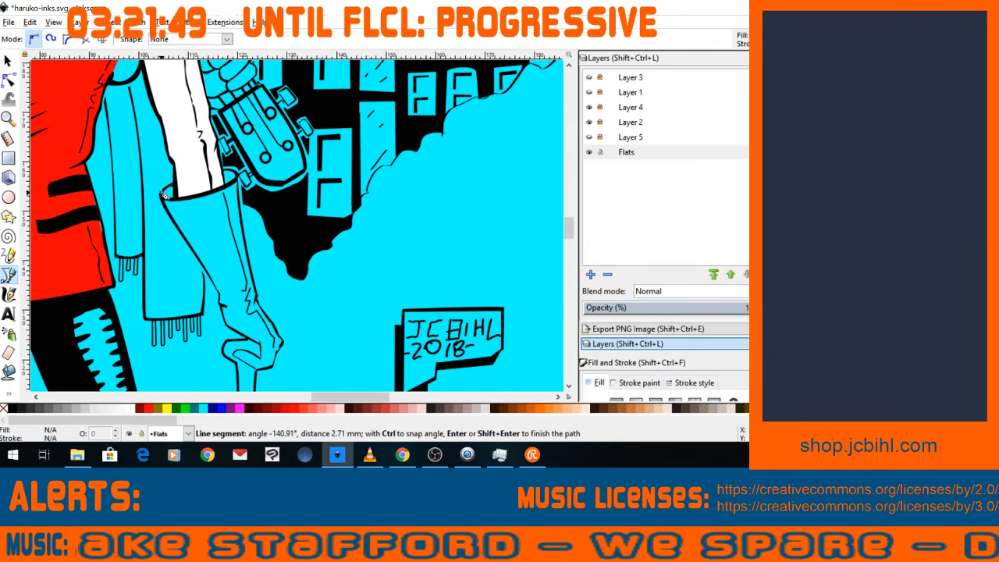
pyautogui.click(218, 292)
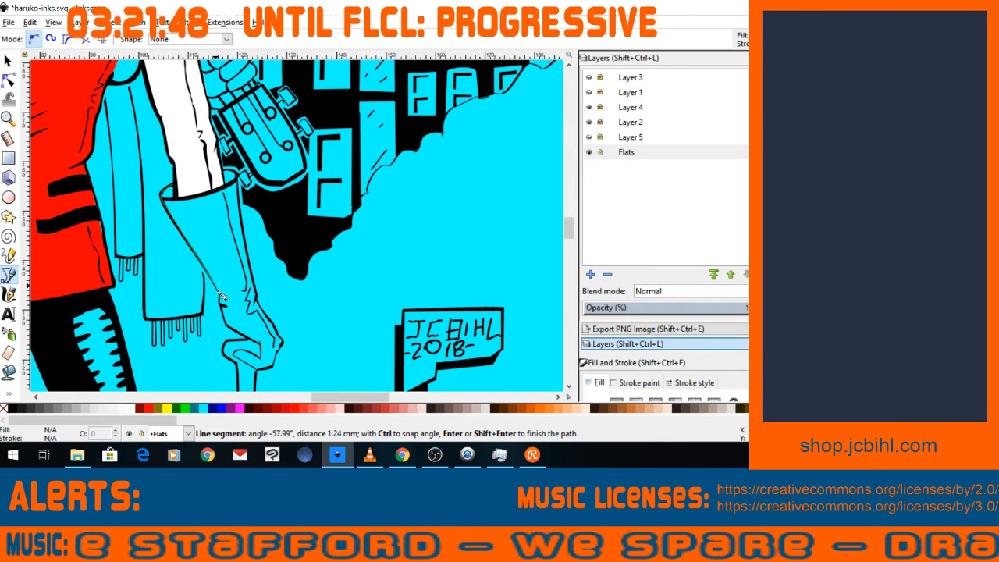
pyautogui.click(226, 309)
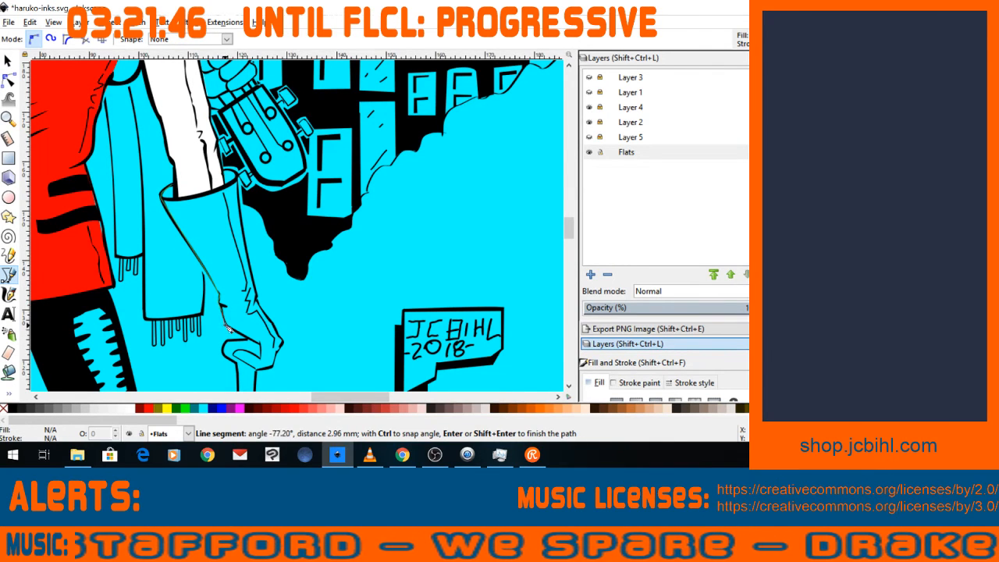
pyautogui.click(264, 362)
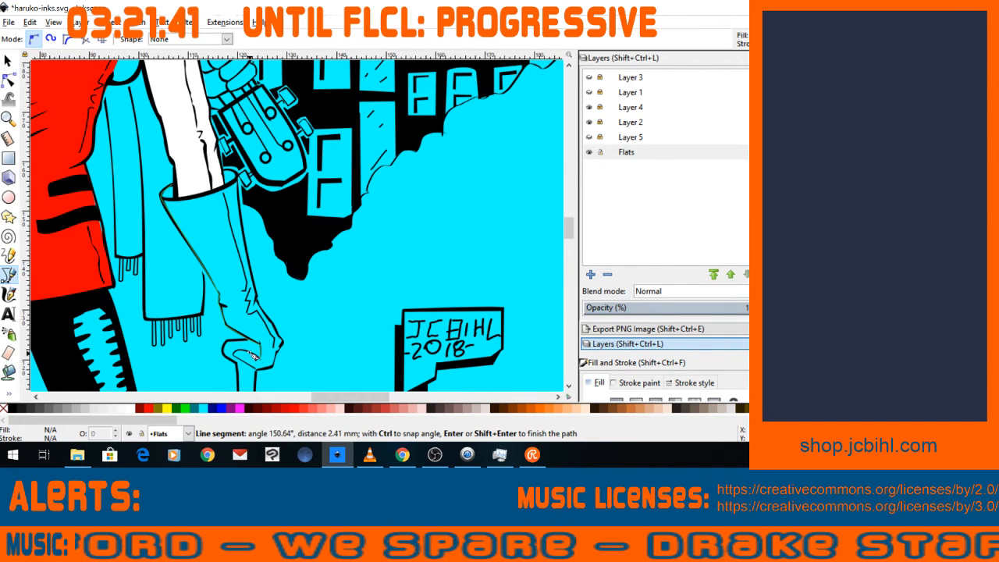
pyautogui.click(235, 350)
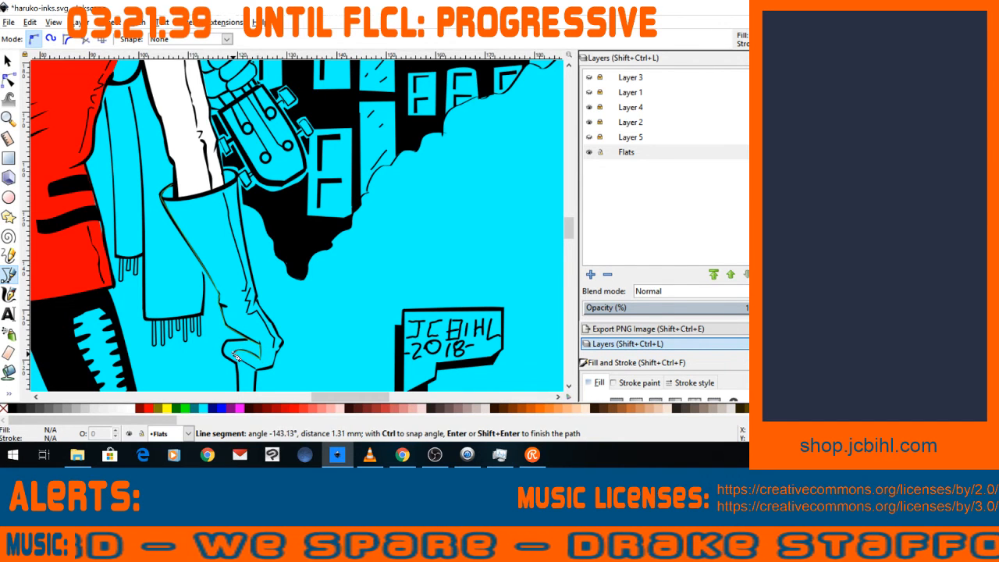
pyautogui.press('Return')
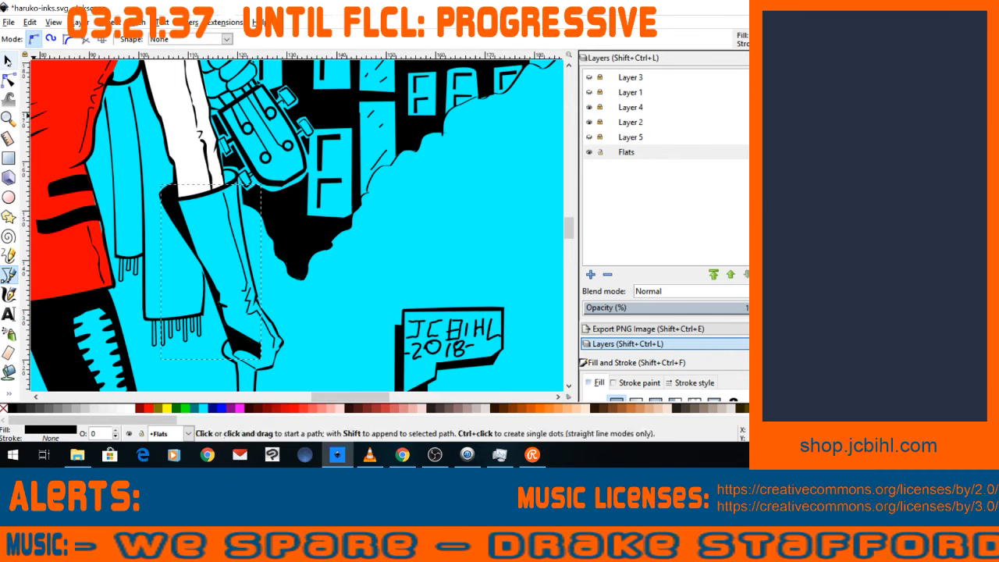
# Delete the open black glove path and retrace the long glove from its cuff corner down the forearm to the thumb.
pyautogui.press('s')
pyautogui.press('Delete')
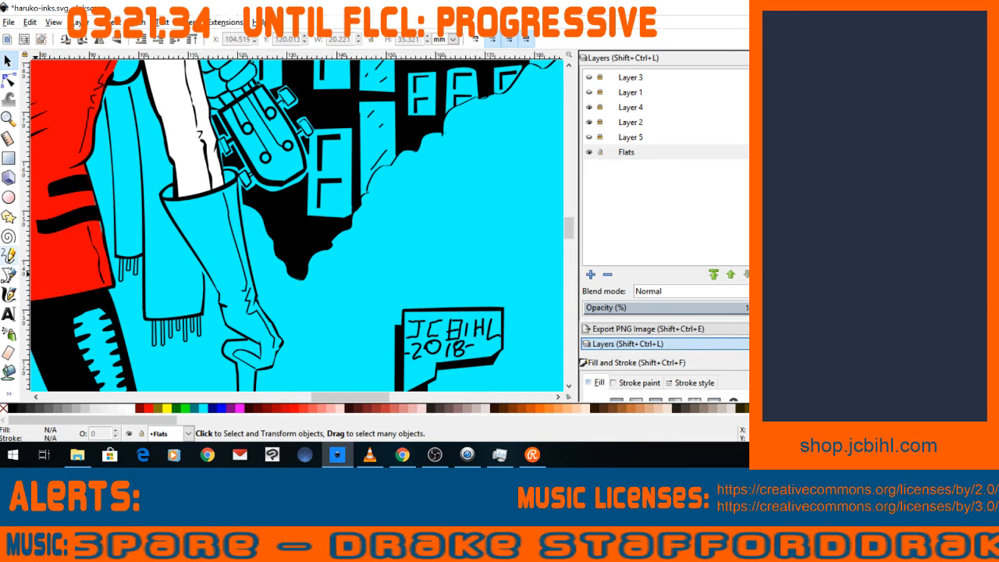
pyautogui.click(9, 275)
pyautogui.click(177, 188)
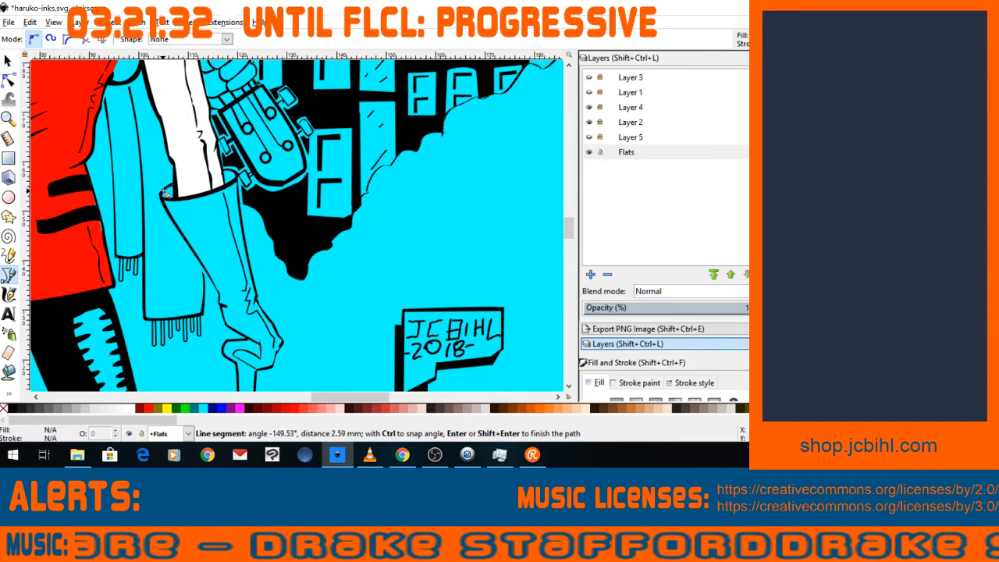
pyautogui.click(165, 193)
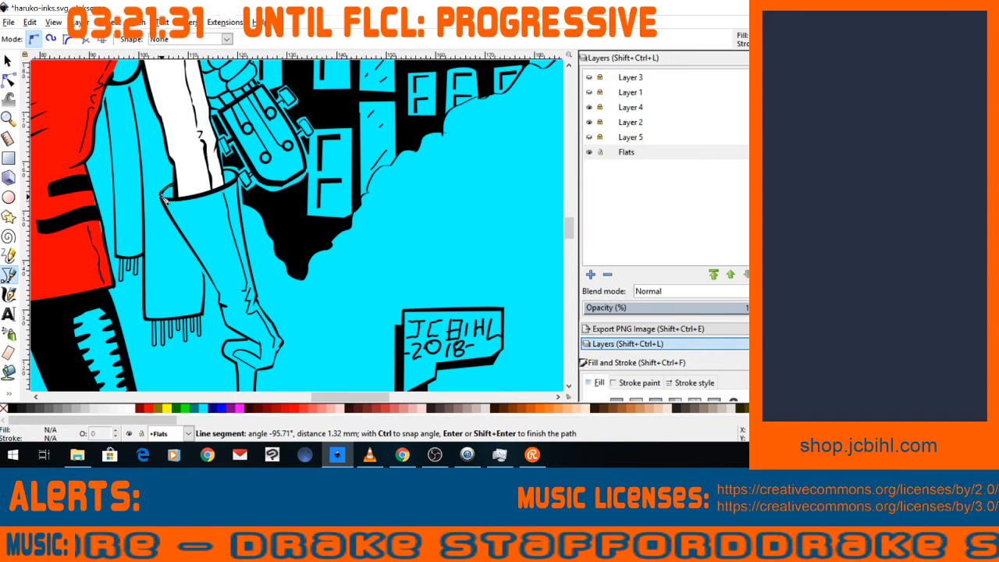
pyautogui.click(209, 275)
pyautogui.click(222, 295)
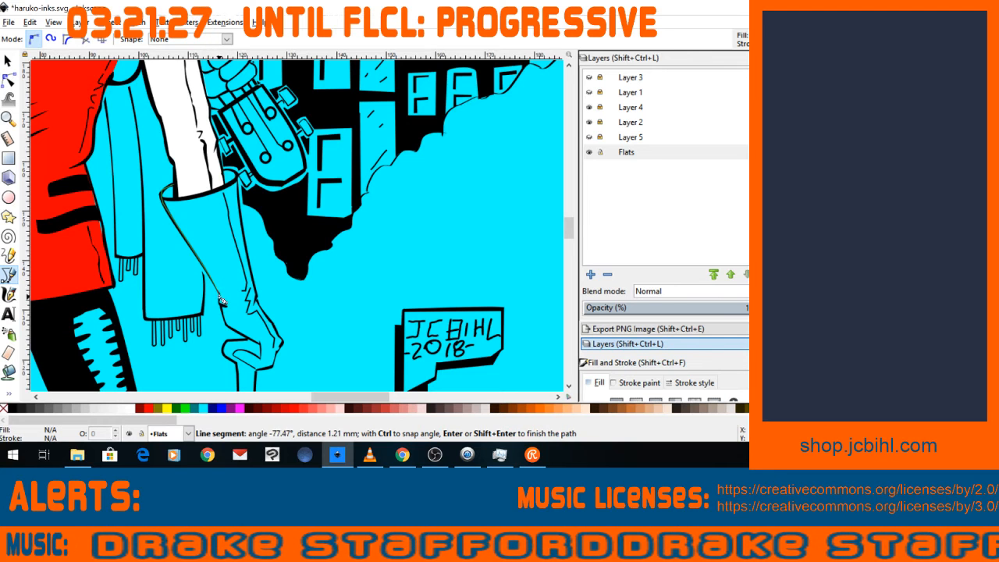
pyautogui.click(222, 306)
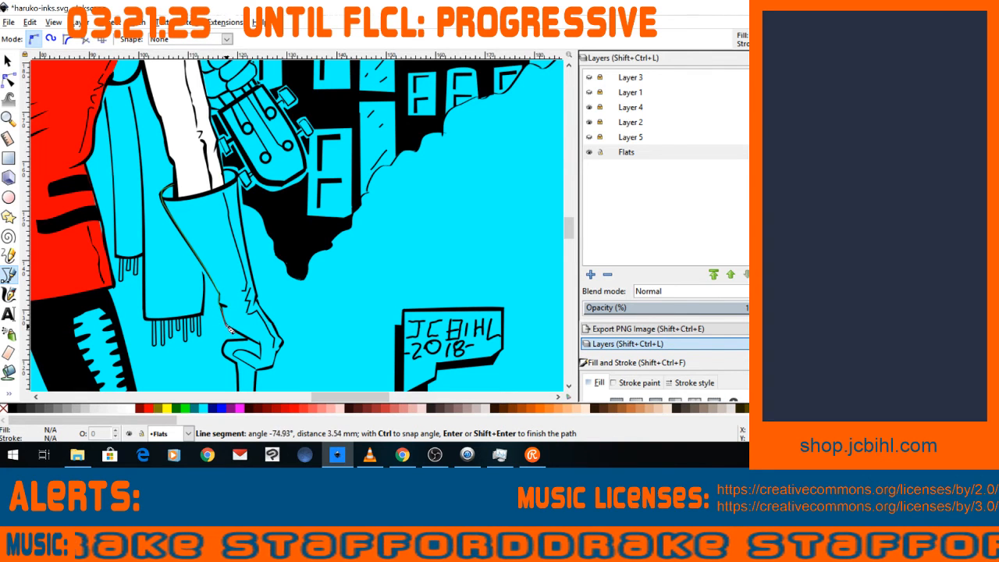
pyautogui.click(244, 338)
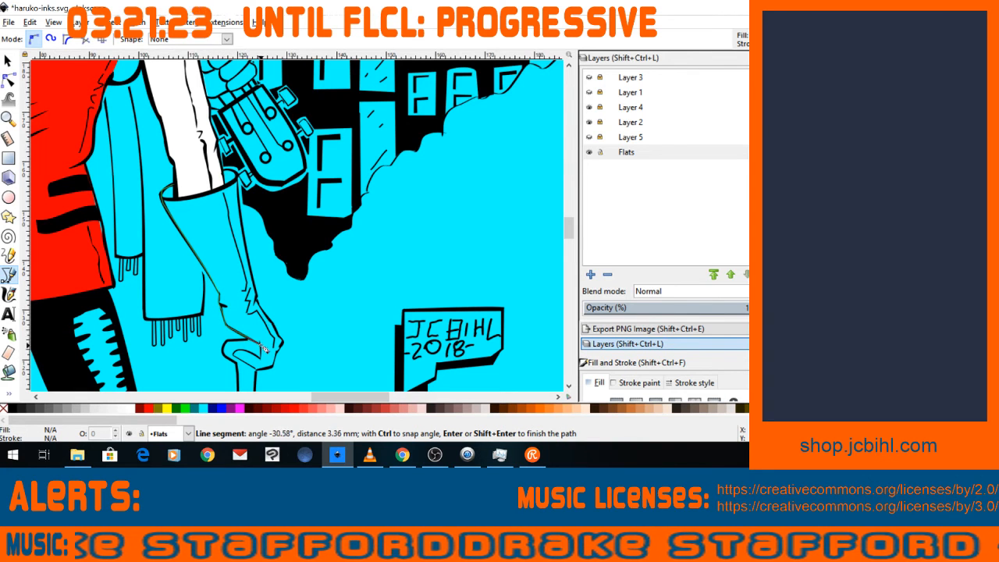
pyautogui.click(259, 358)
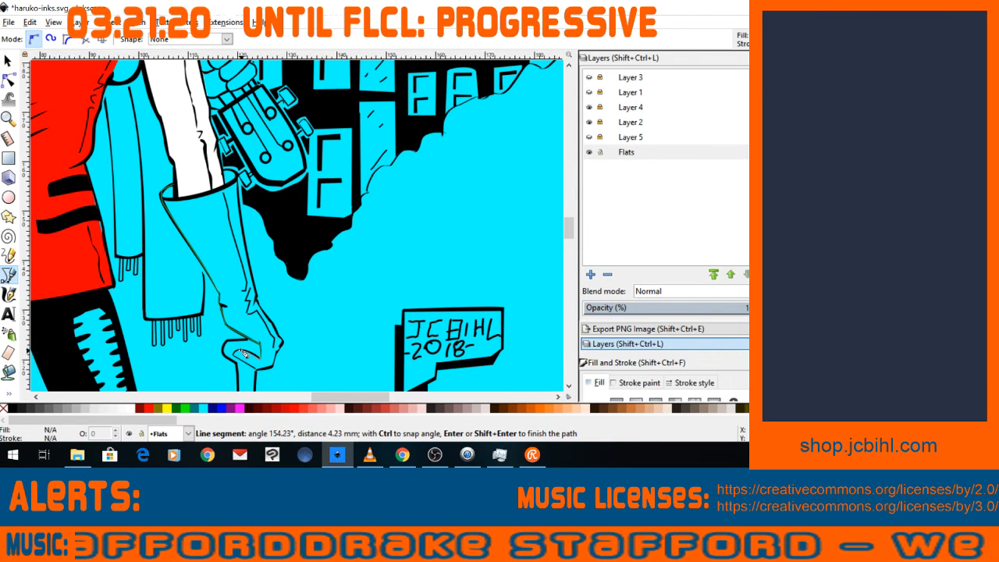
# Continue the glove path around the thumb and fist, back up the forearm, and close it across the cuff.
pyautogui.moveTo(241, 354); pyautogui.dragTo(236, 355)
pyautogui.click(236, 357)
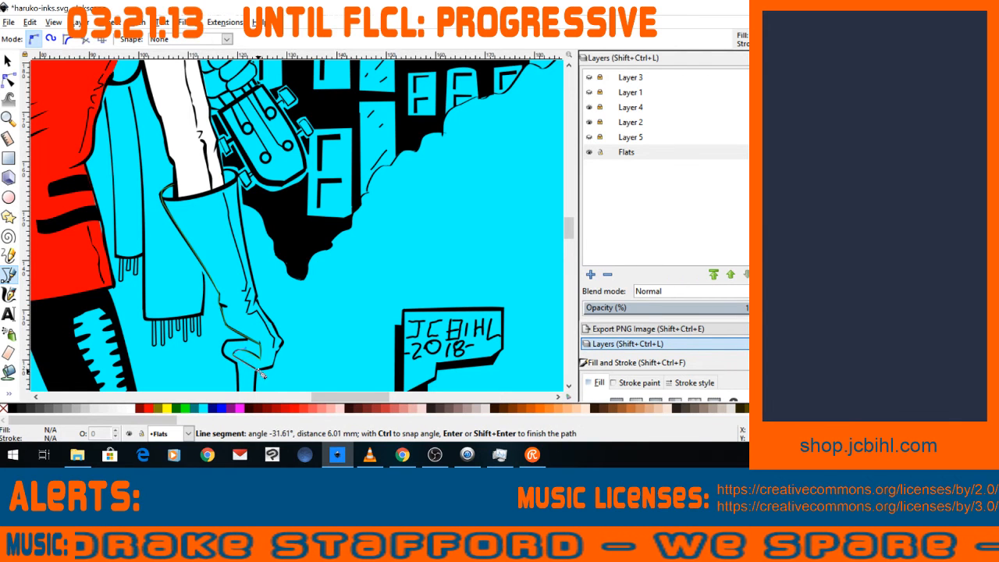
pyautogui.click(262, 375)
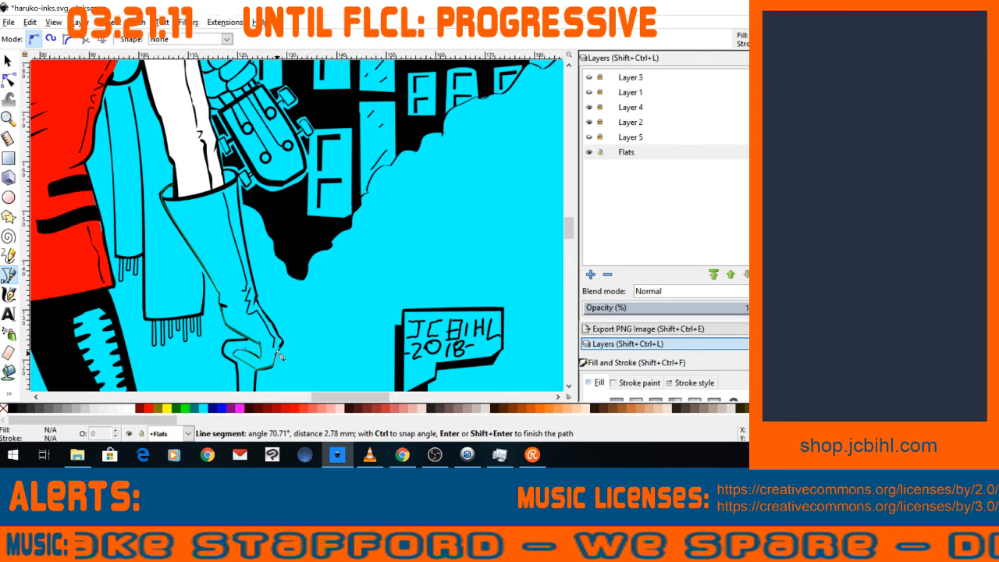
pyautogui.click(281, 353)
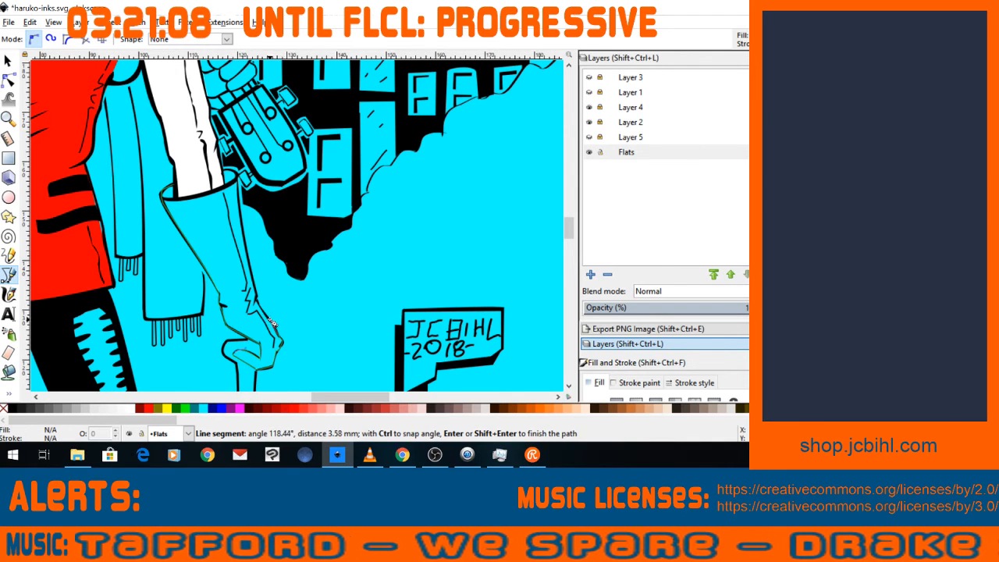
pyautogui.click(270, 323)
pyautogui.click(259, 302)
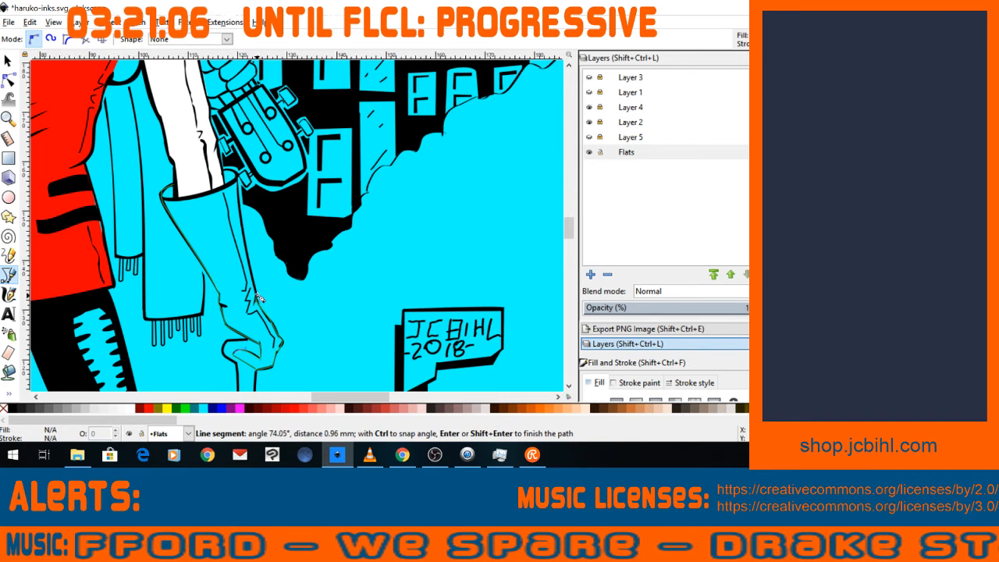
pyautogui.press('space')
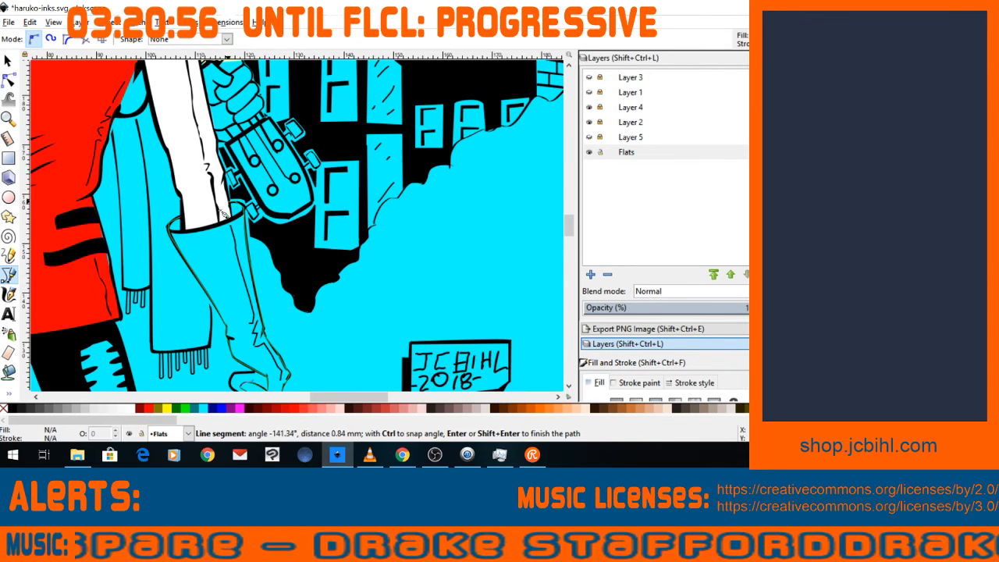
pyautogui.click(185, 228)
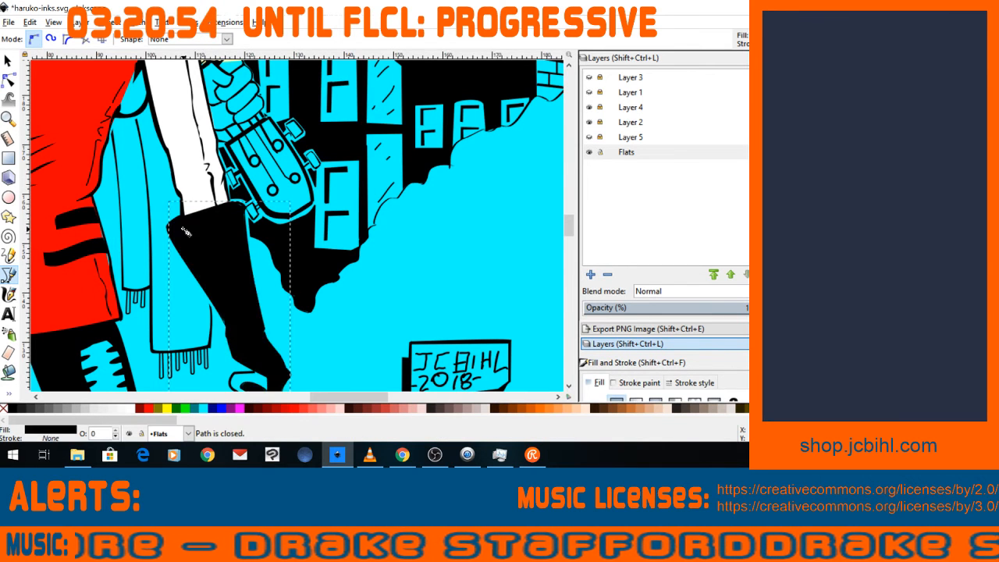
# Fill the closed long glove shape with a pale cream-yellow colour.
pyautogui.press('-')
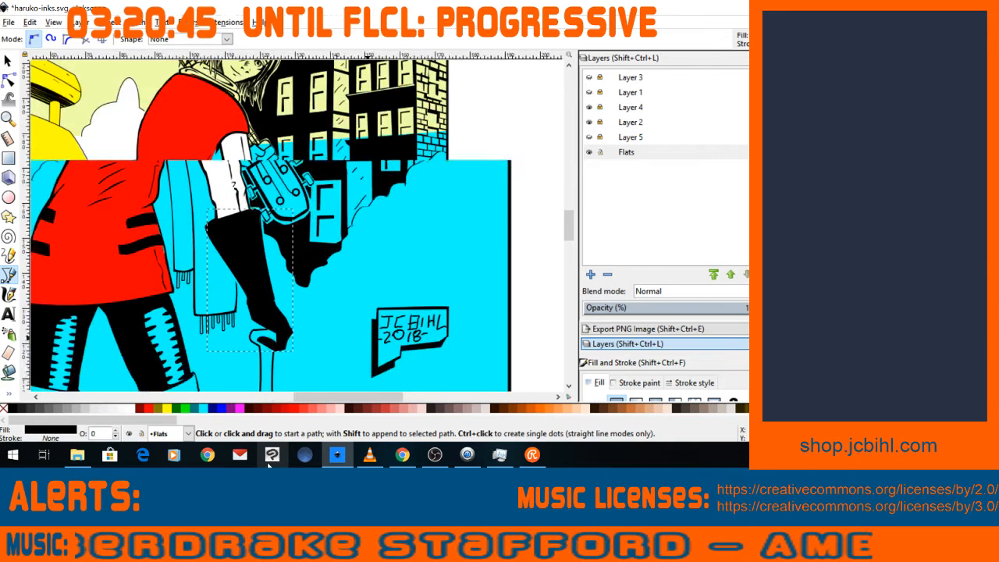
pyautogui.press('space')
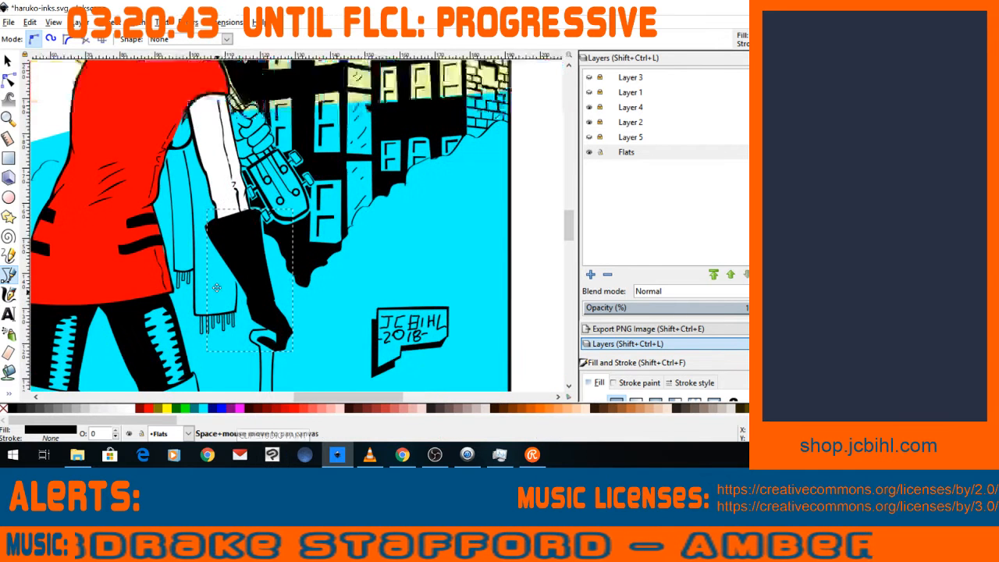
pyautogui.keyDown('ctrl'); pyautogui.scroll(1, 231, 258); pyautogui.keyUp('ctrl')
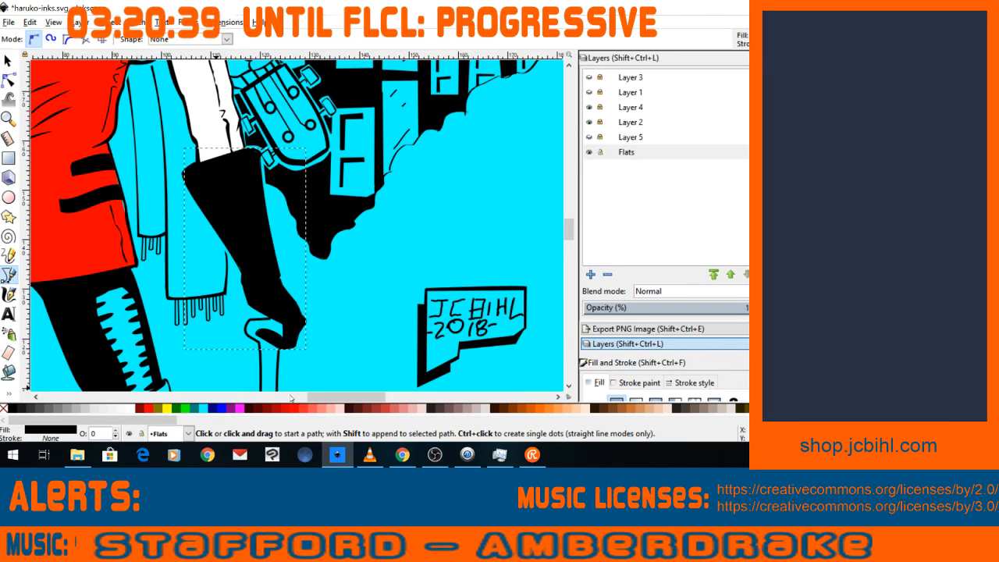
pyautogui.hscroll(5, 133, 421)
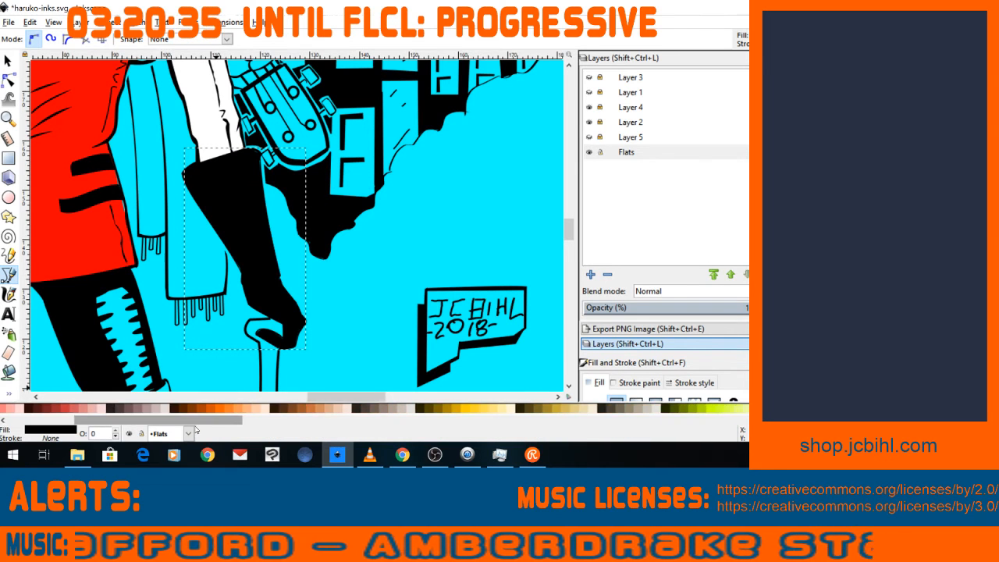
pyautogui.click(496, 410)
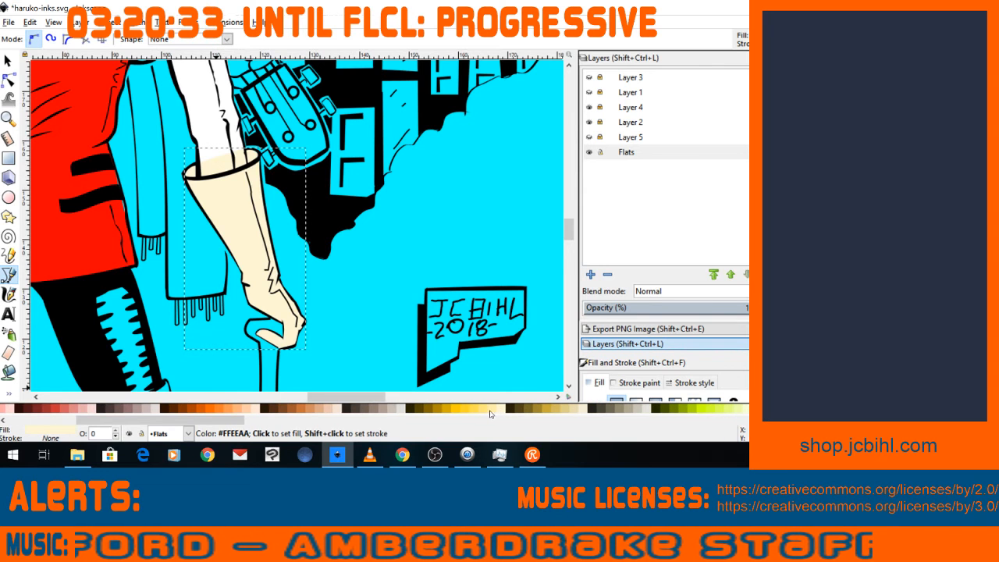
pyautogui.click(482, 411)
pyautogui.click(485, 411)
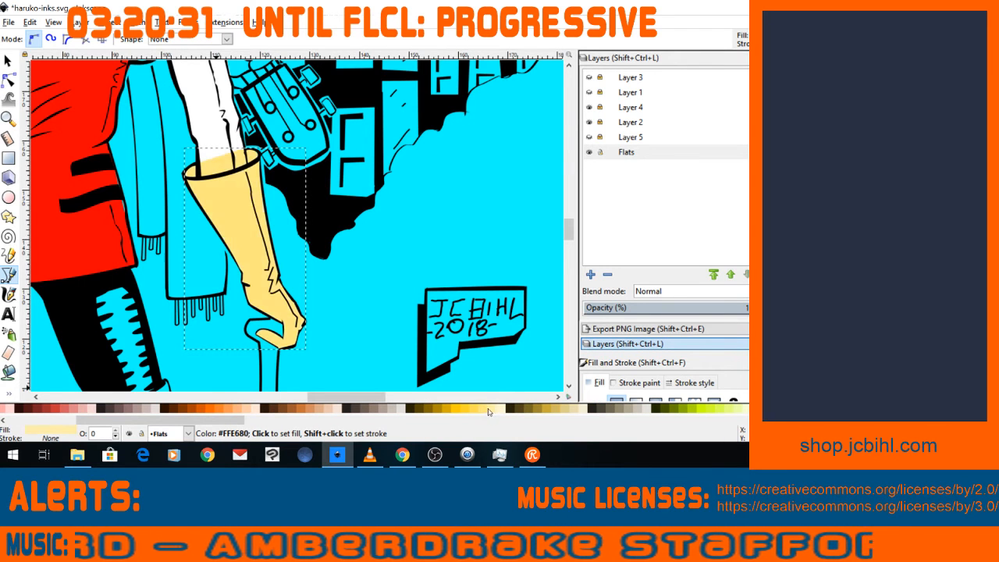
pyautogui.click(492, 411)
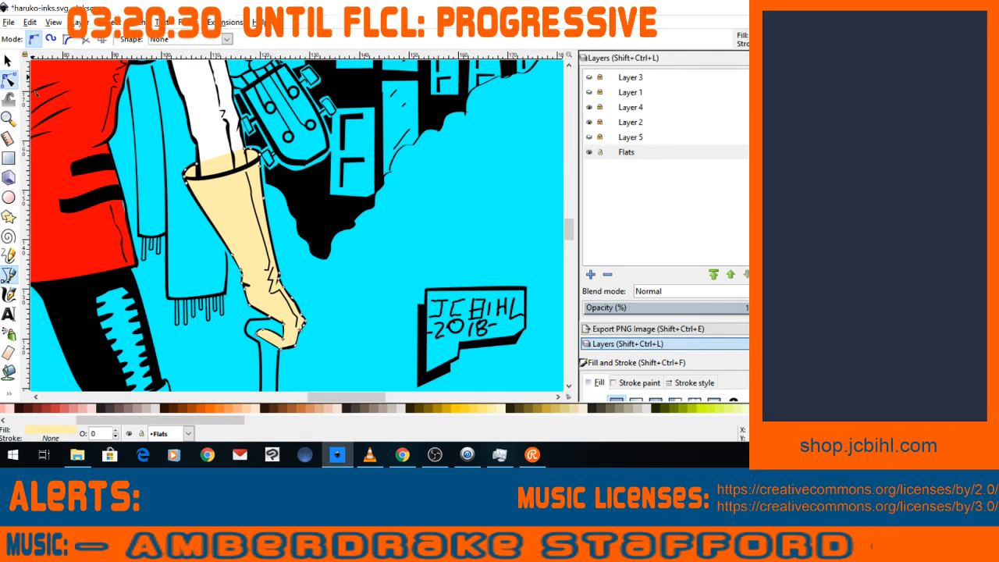
# Reshape the glove's cuff edge so its fill follows the inked opening and leaves the white sleeve uncovered.
pyautogui.click(9, 80)
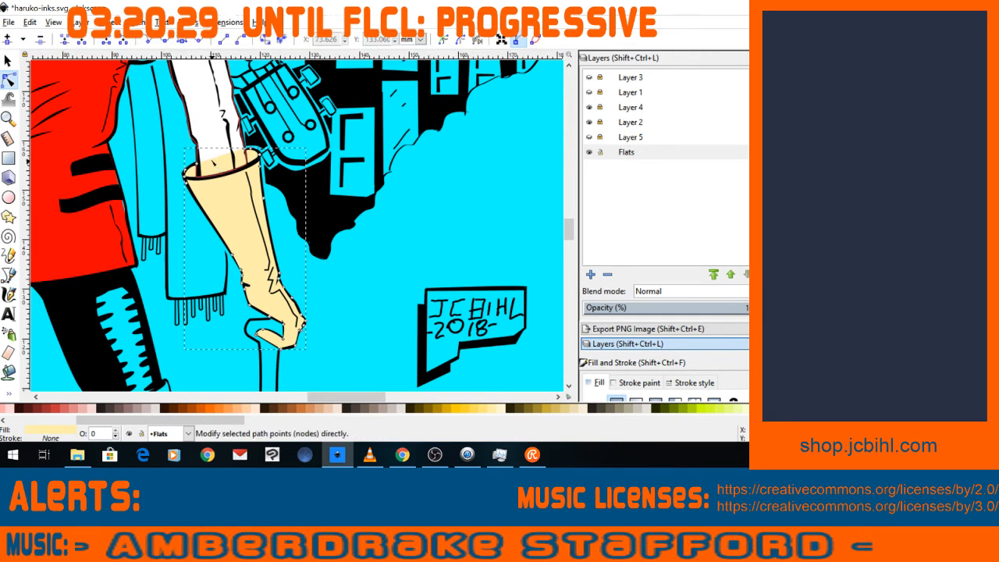
pyautogui.click(212, 168)
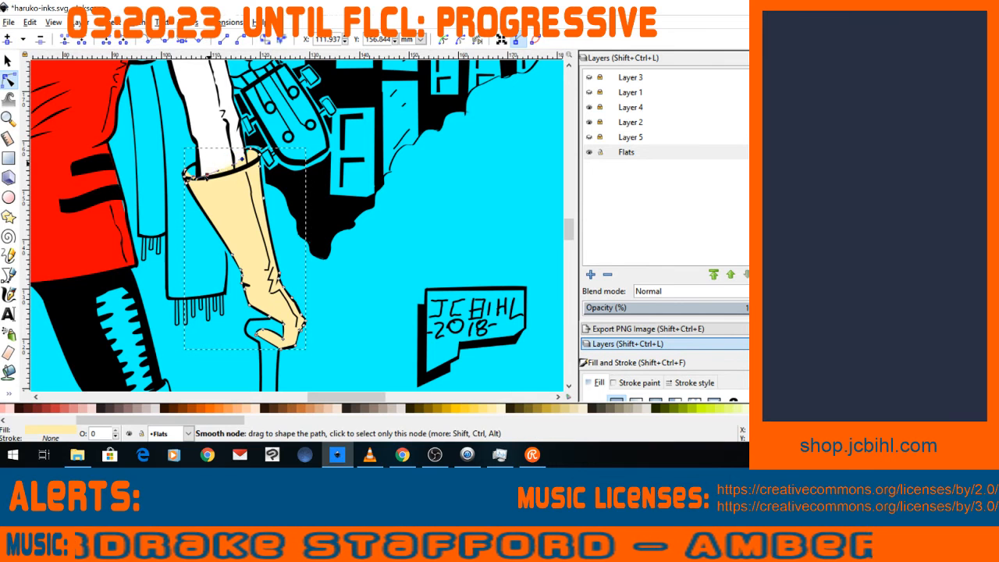
pyautogui.moveTo(187, 175); pyautogui.dragTo(185, 172)
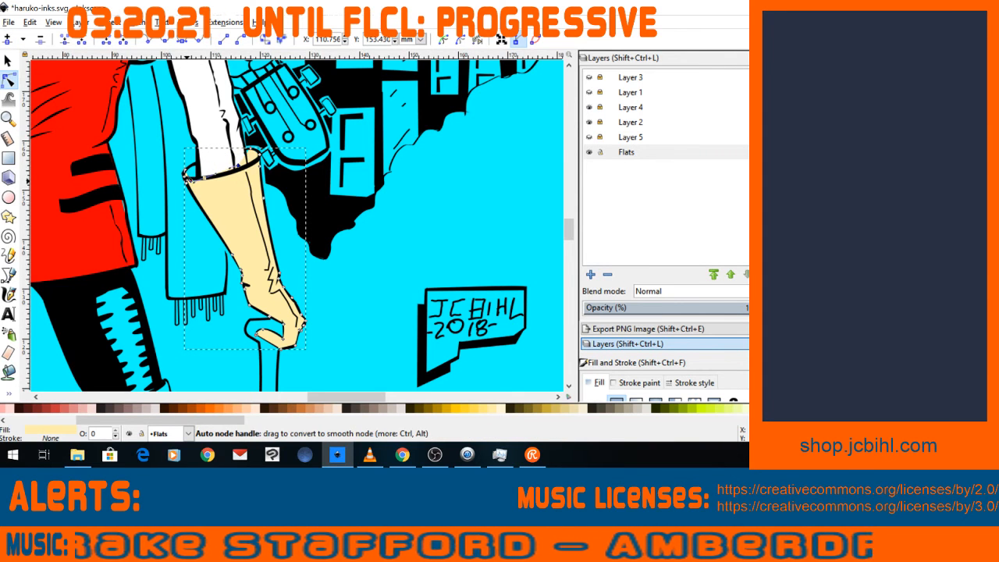
pyautogui.moveTo(189, 175); pyautogui.dragTo(194, 174)
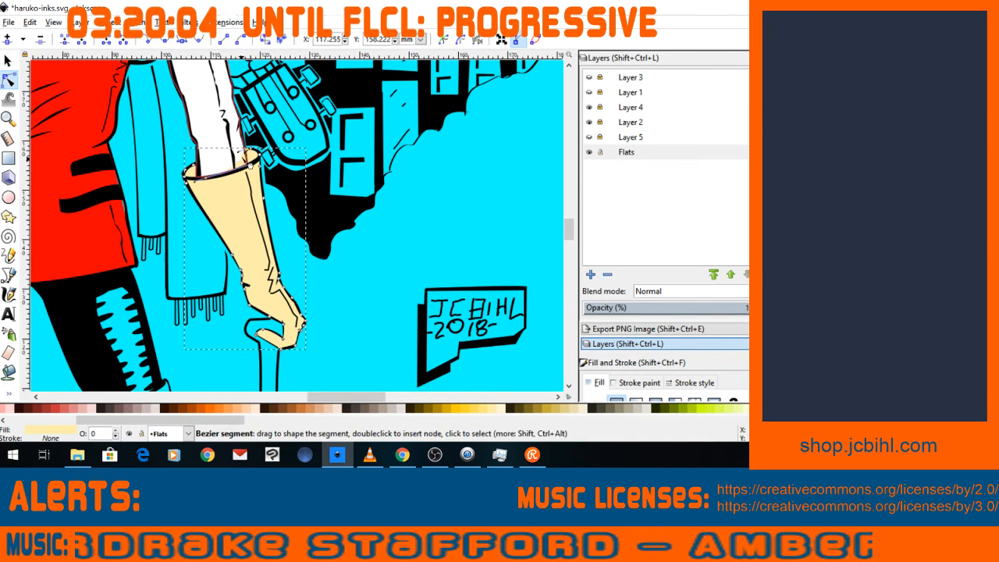
pyautogui.press('n')
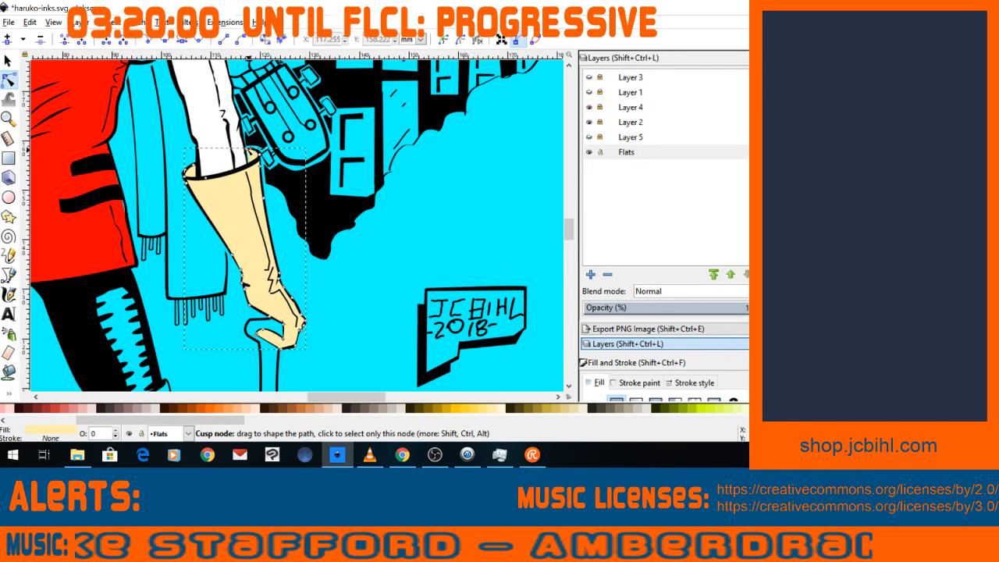
pyautogui.moveTo(249, 149); pyautogui.dragTo(248, 151)
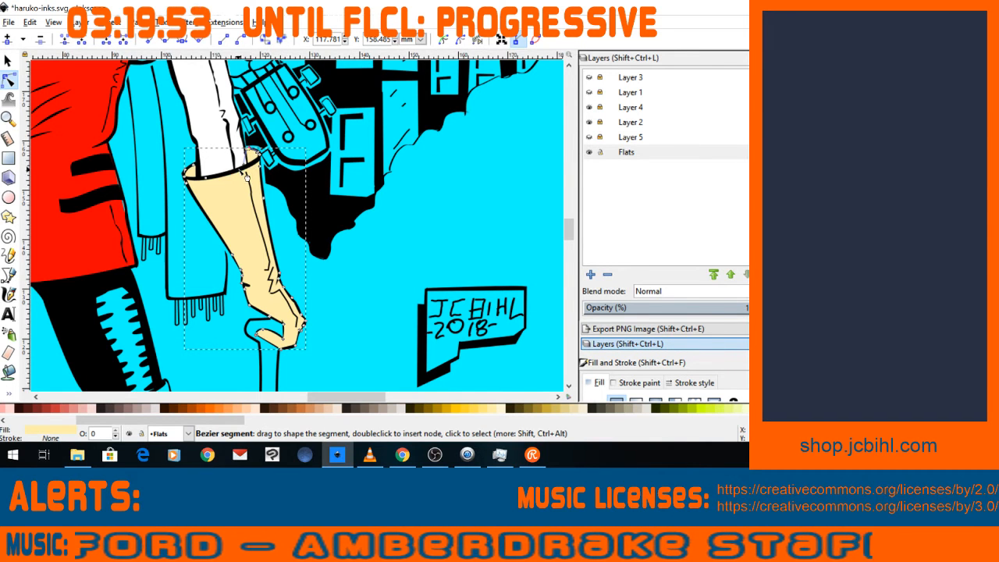
pyautogui.click(249, 148)
pyautogui.moveTo(248, 148); pyautogui.dragTo(247, 148)
pyautogui.click(166, 152)
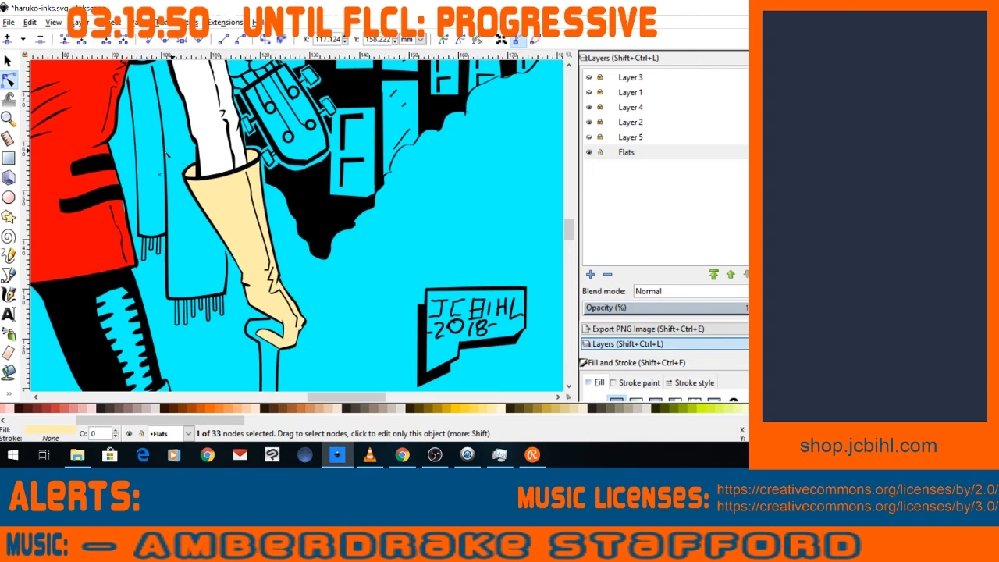
# Examine the coloured coat, sleeve and glove up close and against the whole illustration.
pyautogui.press('-')
pyautogui.press('-')
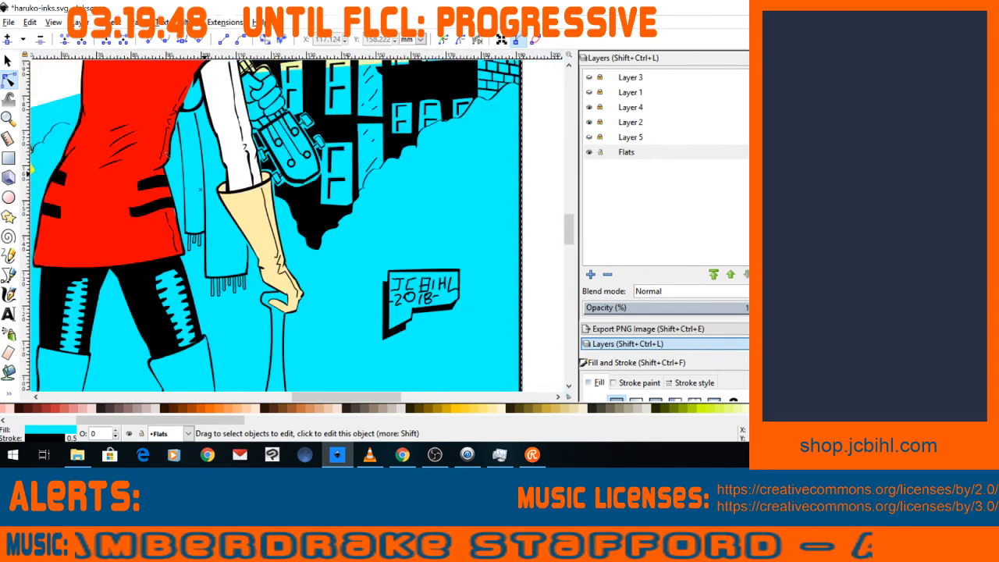
pyautogui.press('-')
pyautogui.press('+')
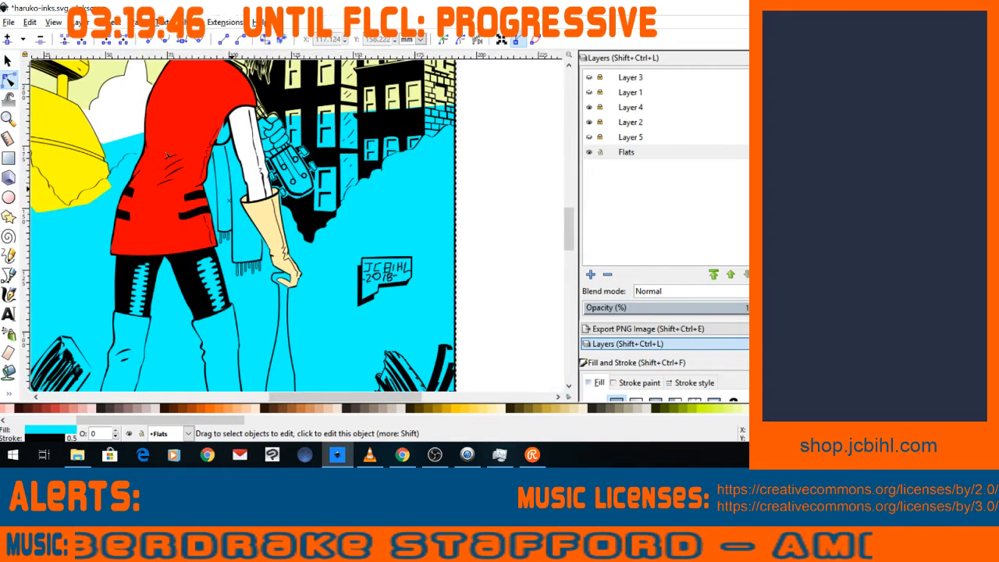
pyautogui.press('+')
pyautogui.moveTo(173, 210); pyautogui.dragTo(228, 276)
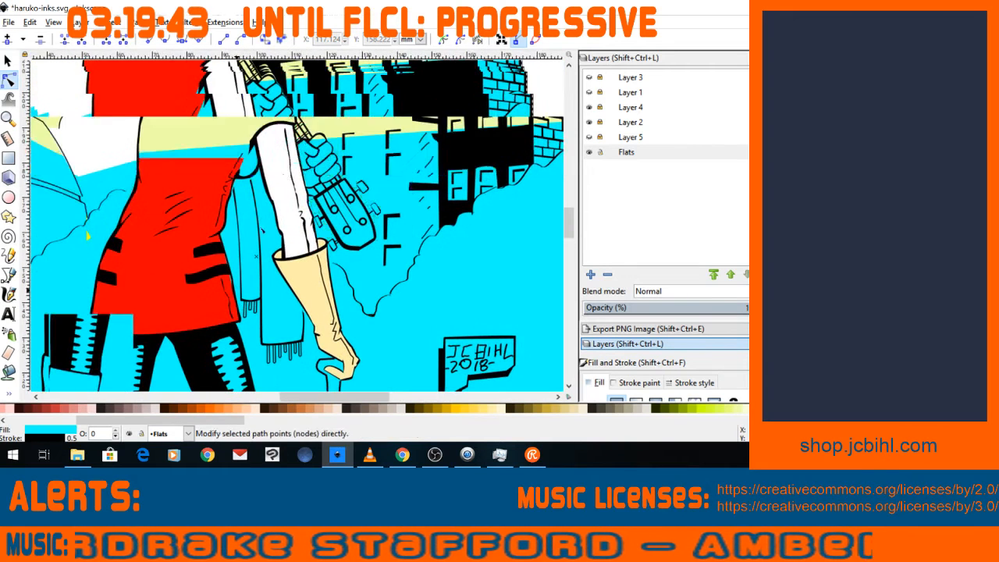
pyautogui.press('+')
pyautogui.moveTo(266, 211); pyautogui.dragTo(237, 318)
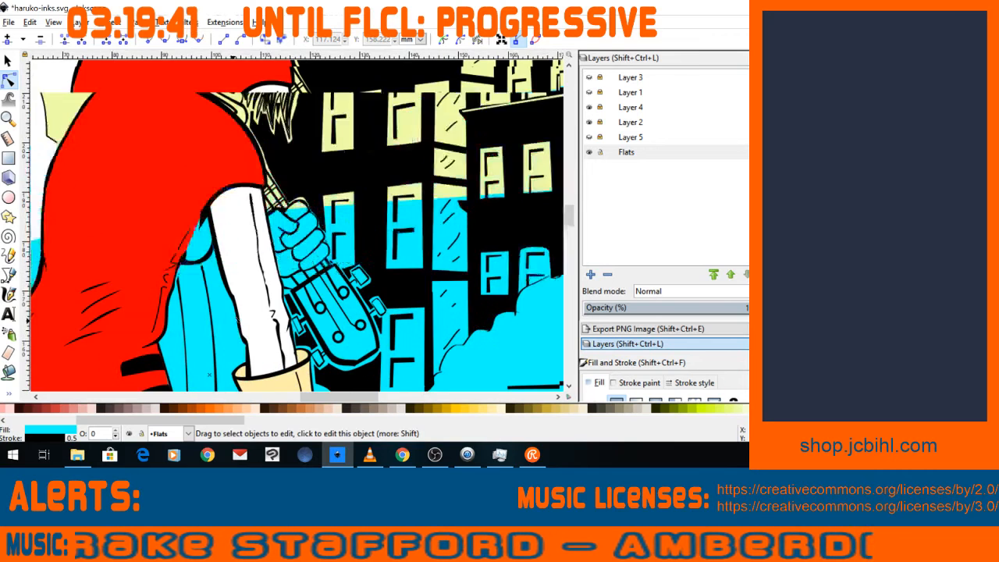
pyautogui.press('-')
pyautogui.press('-')
pyautogui.press('-')
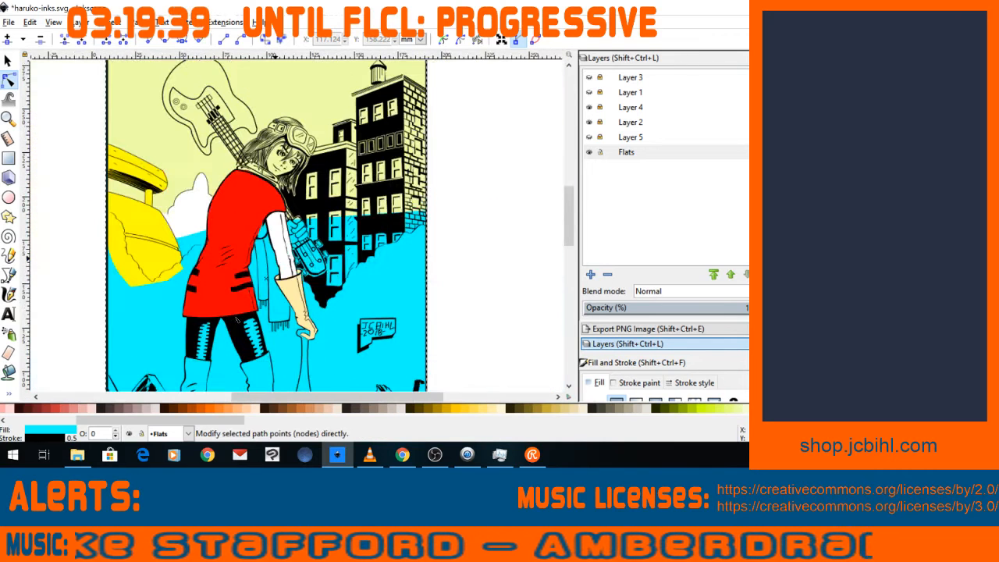
# Draw a small closed shape over the gap between the red coat's edge and the hanging scarf, beside the white sleeve.
pyautogui.moveTo(192, 287); pyautogui.dragTo(131, 253)
pyautogui.press('+')
pyautogui.press('+')
pyautogui.press('+')
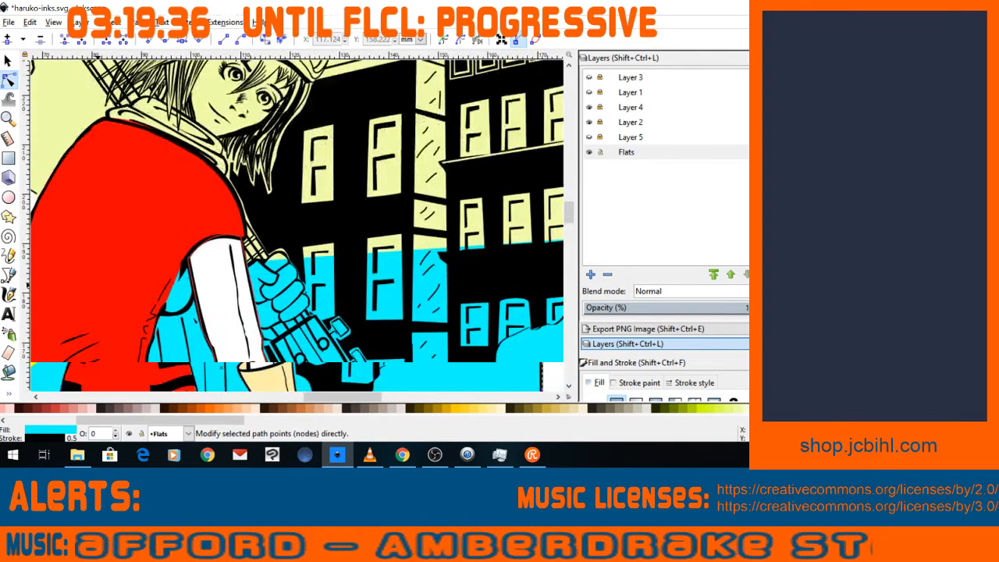
pyautogui.moveTo(192, 302); pyautogui.dragTo(187, 267)
pyautogui.click(8, 274)
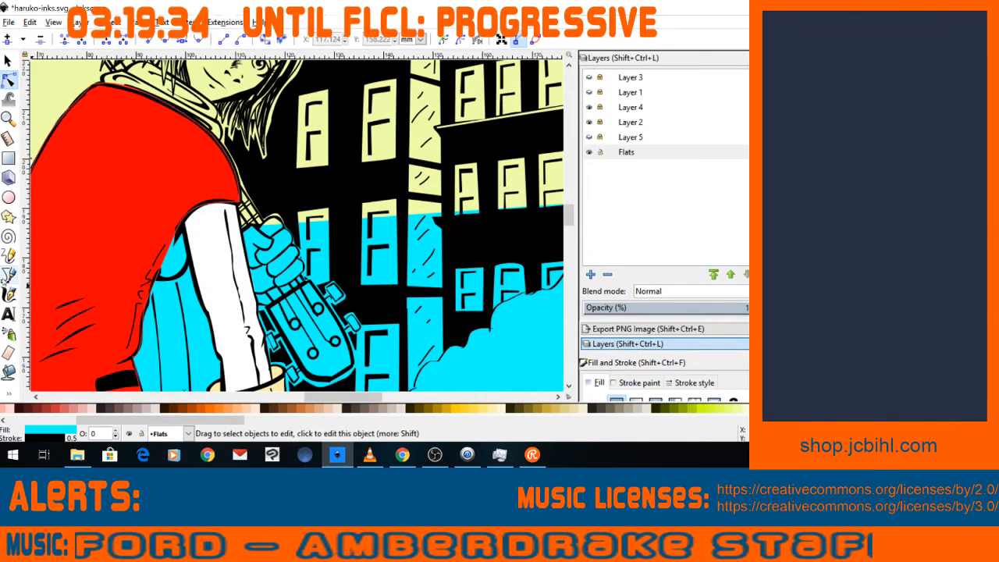
pyautogui.click(155, 337)
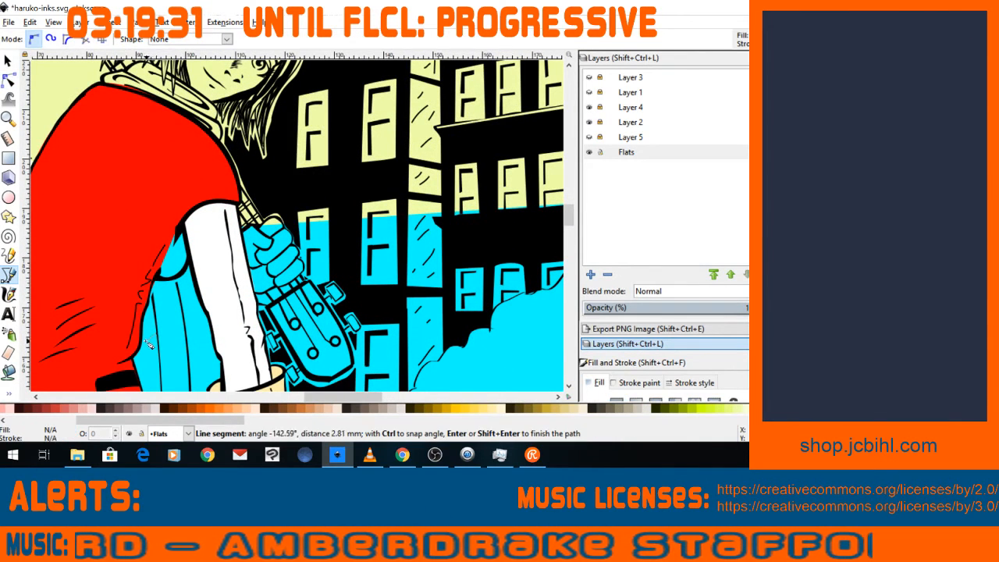
pyautogui.click(150, 339)
pyautogui.click(139, 332)
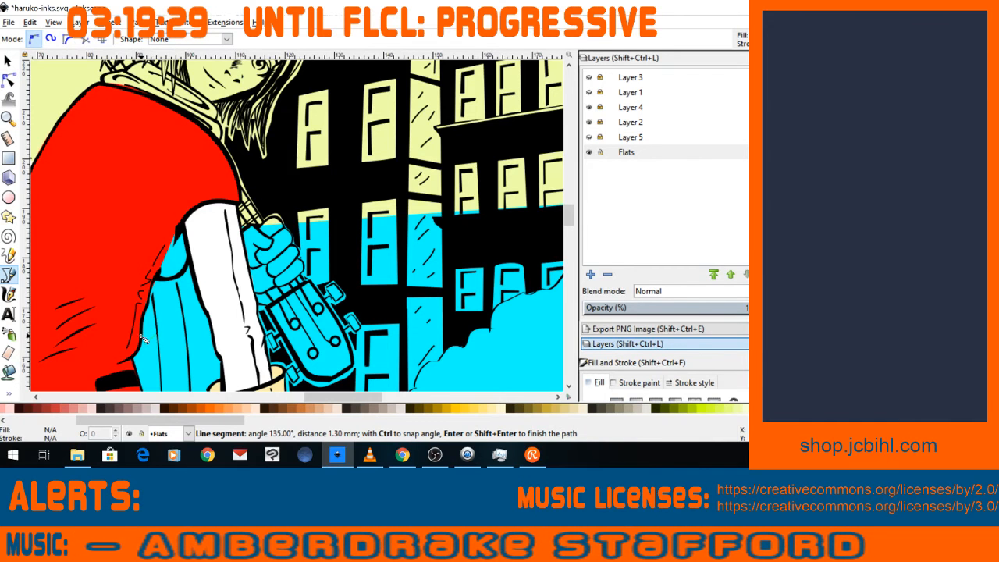
pyautogui.click(147, 301)
pyautogui.click(154, 298)
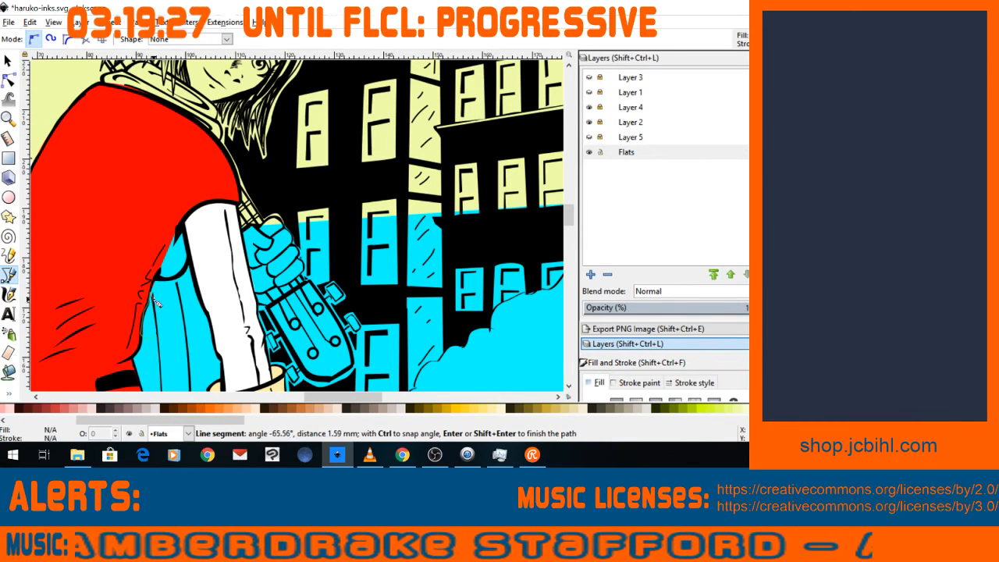
pyautogui.click(156, 340)
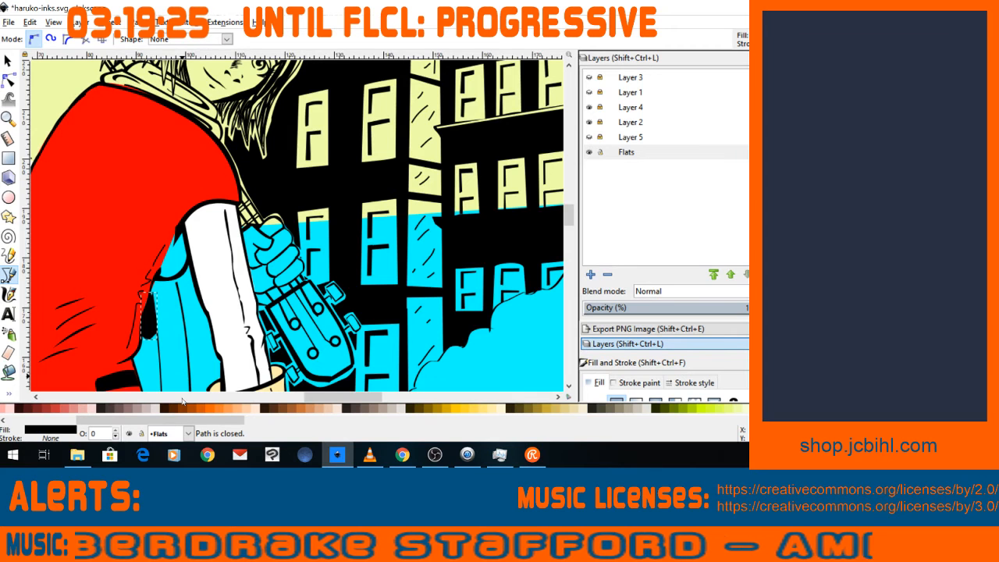
# Fill the small shape beside the coat with the cream colour sampled from the long glove.
pyautogui.press('-')
pyautogui.press('-')
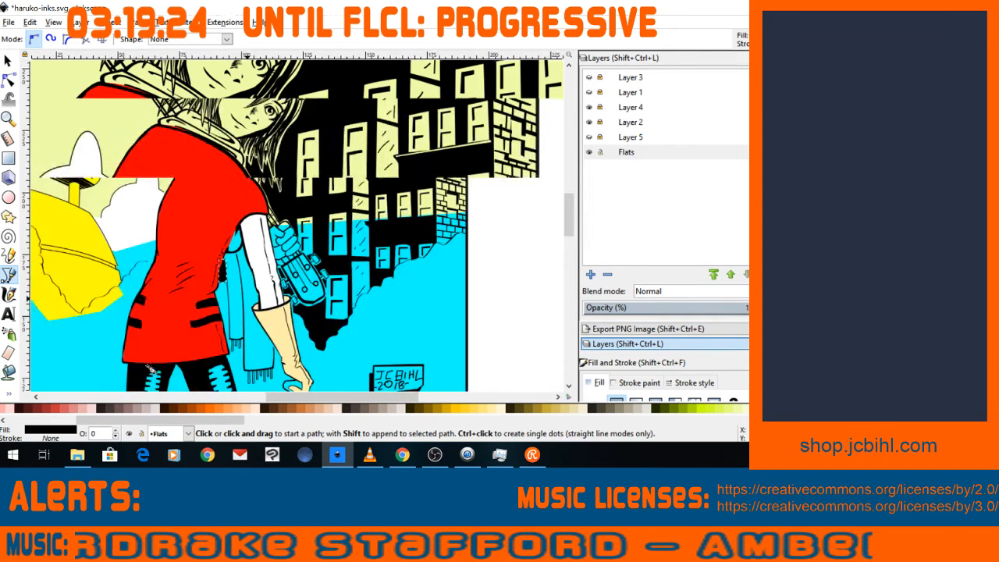
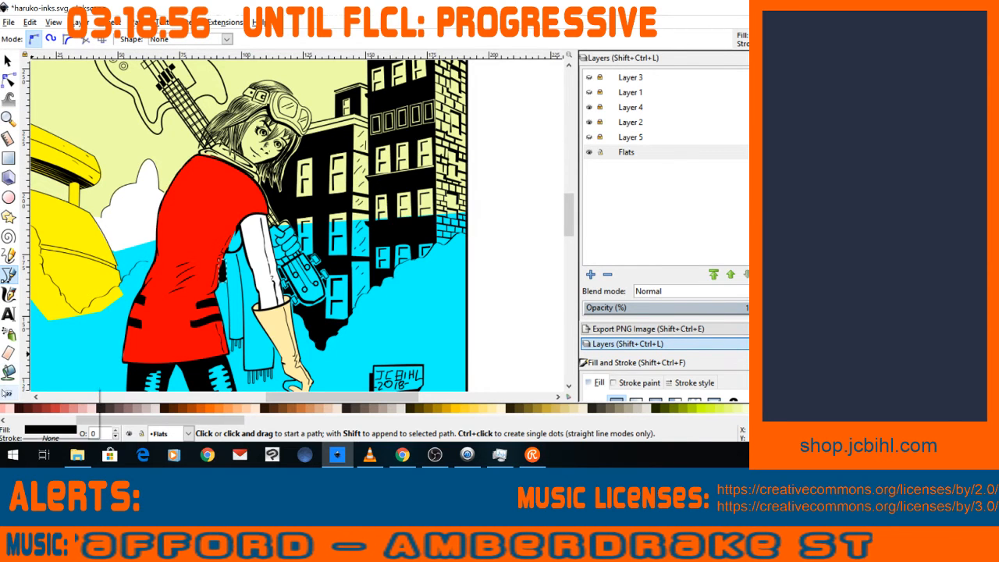
pyautogui.click(7, 393)
pyautogui.click(48, 418)
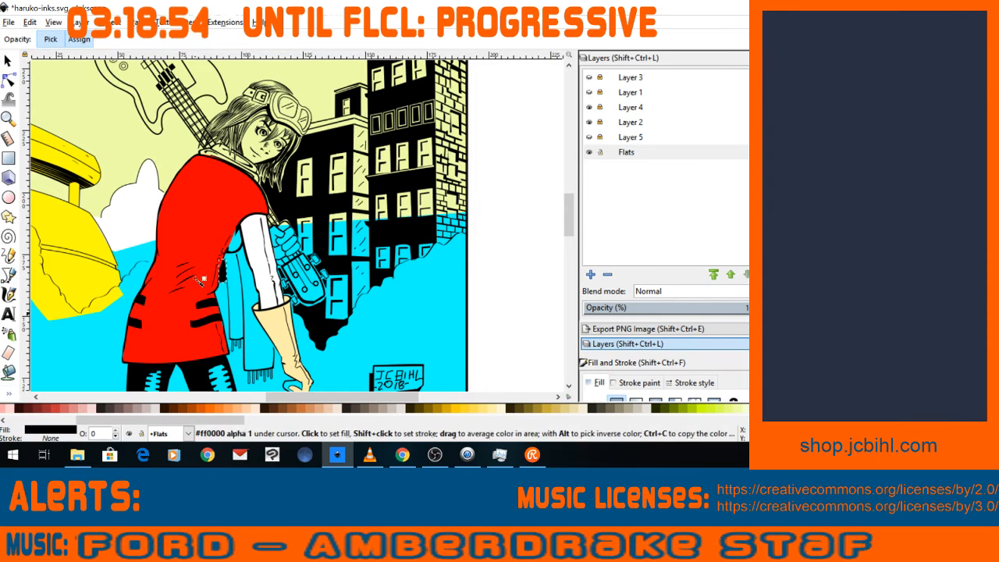
pyautogui.click(277, 336)
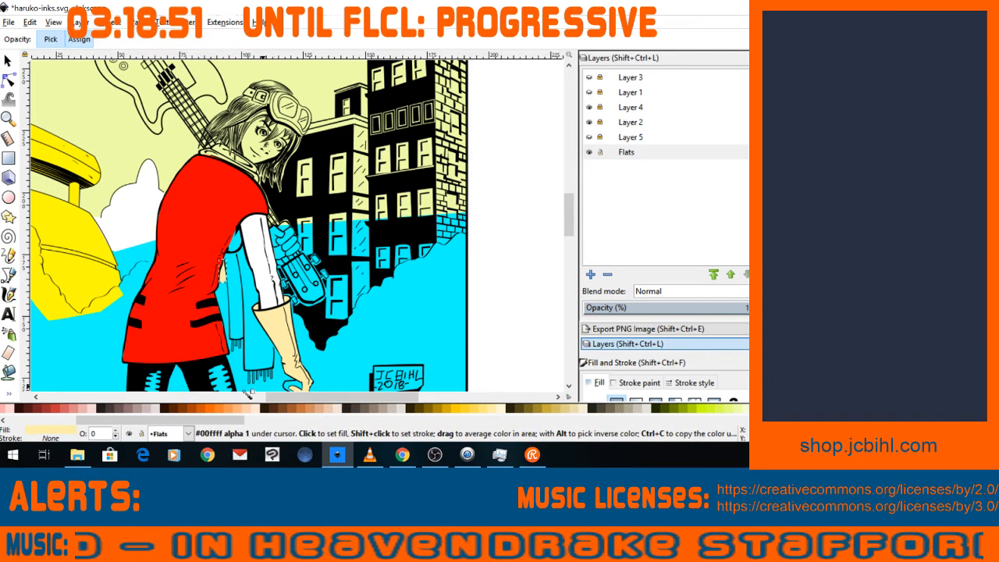
# Make Layer 2 the active layer.
pyautogui.click(8, 119)
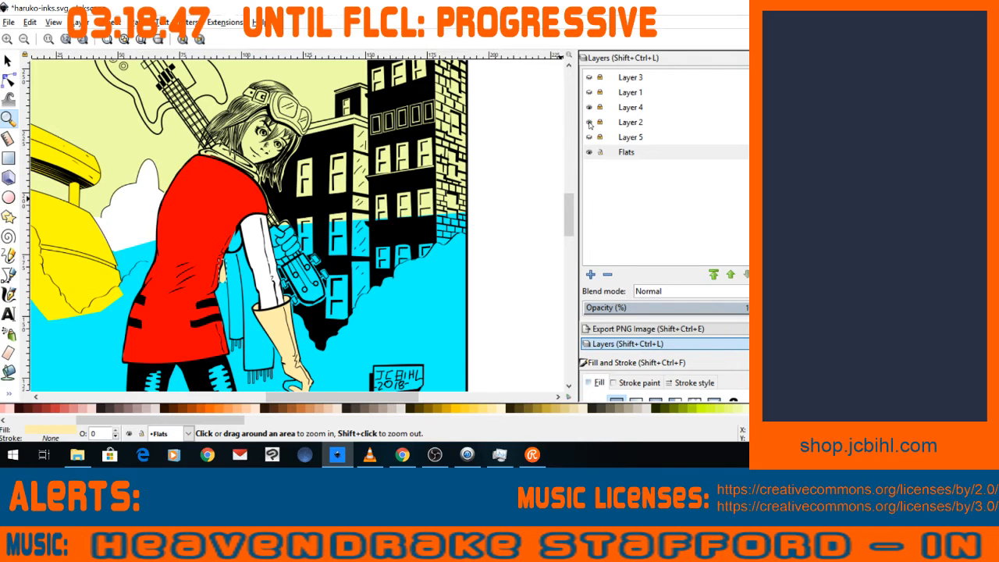
pyautogui.click(607, 121)
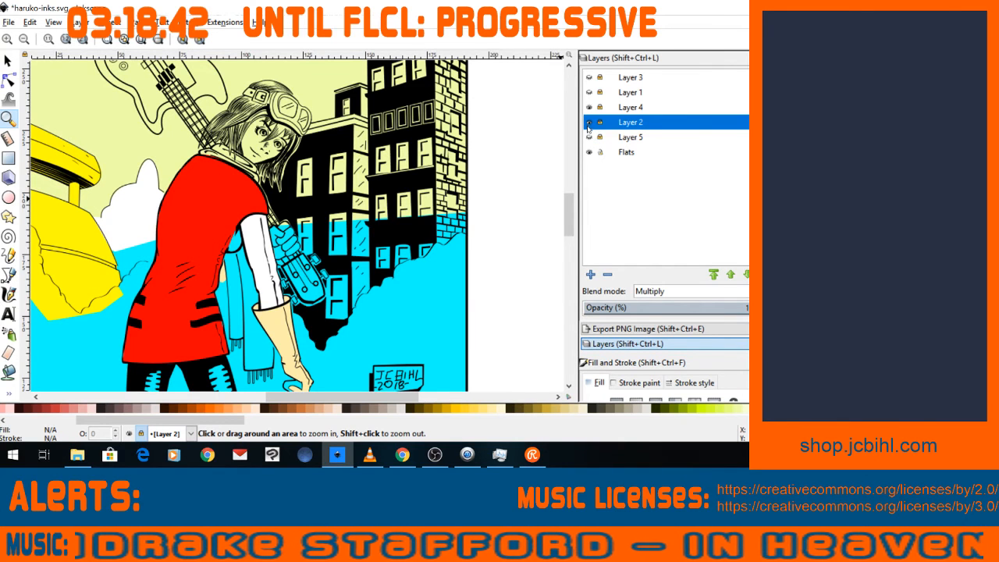
# Unlock Layer 2, which holds the line art, and keep it visible.
pyautogui.click(589, 123)
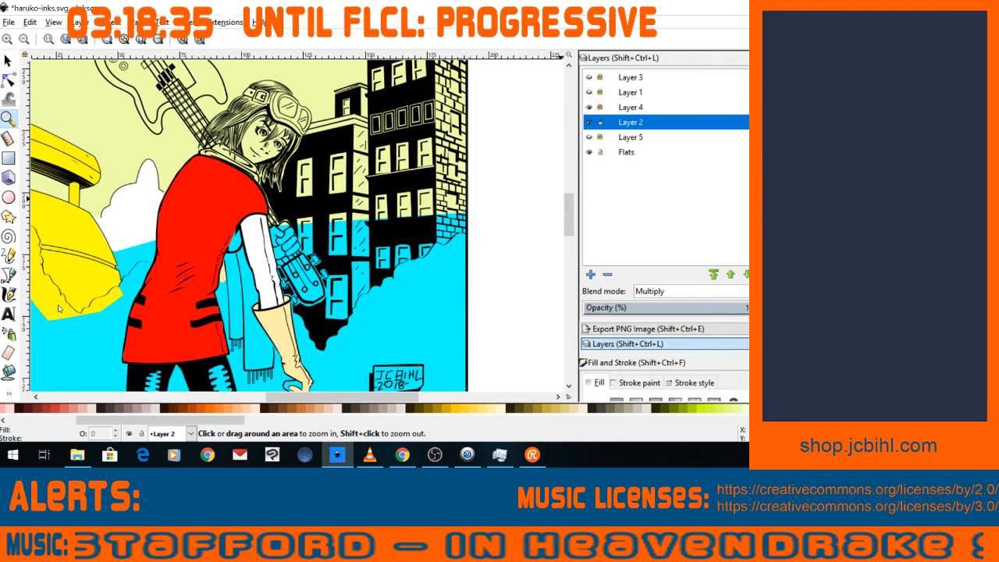
pyautogui.press('b')
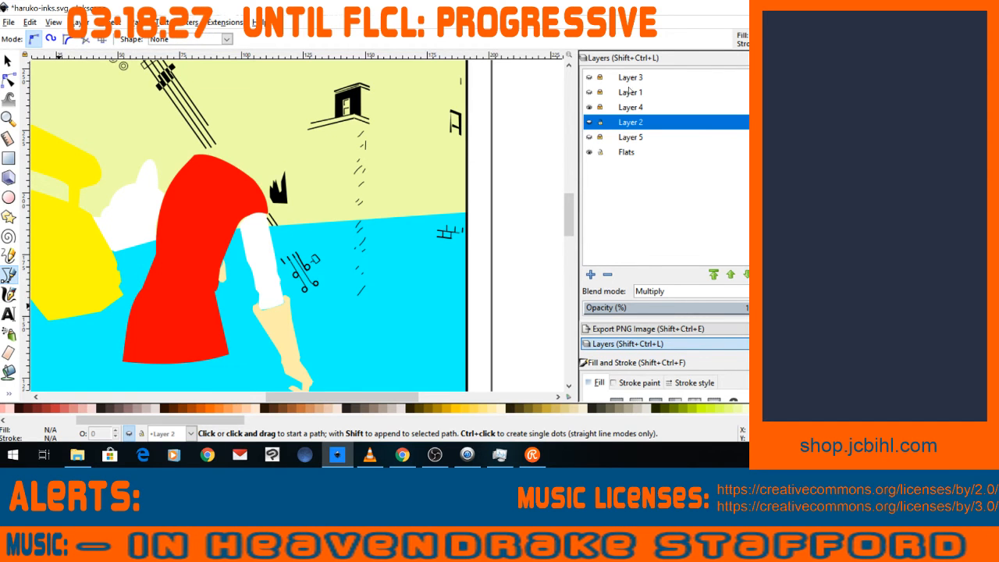
pyautogui.click(587, 123)
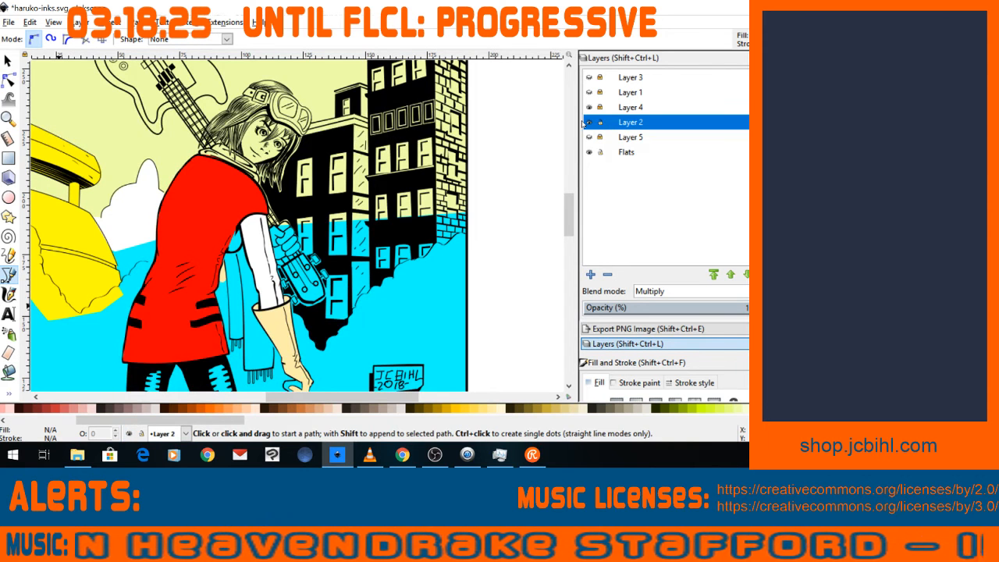
# Draw a closed black ink shape with the Pen tool on Layer 2, following the lower edge of the tan patch beside the red coat.
pyautogui.click(9, 118)
pyautogui.moveTo(203, 267); pyautogui.dragTo(239, 304)
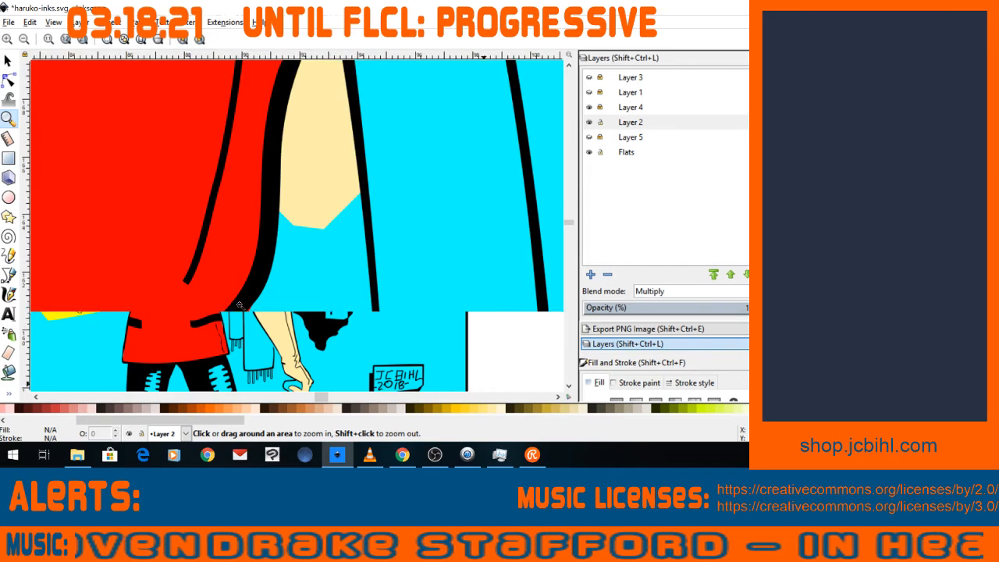
pyautogui.press('b')
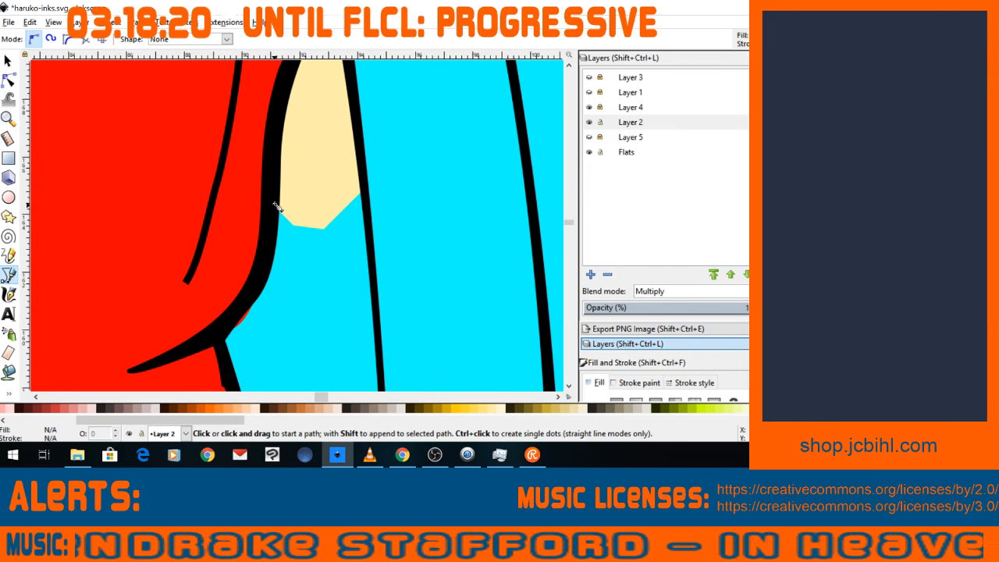
pyautogui.click(275, 206)
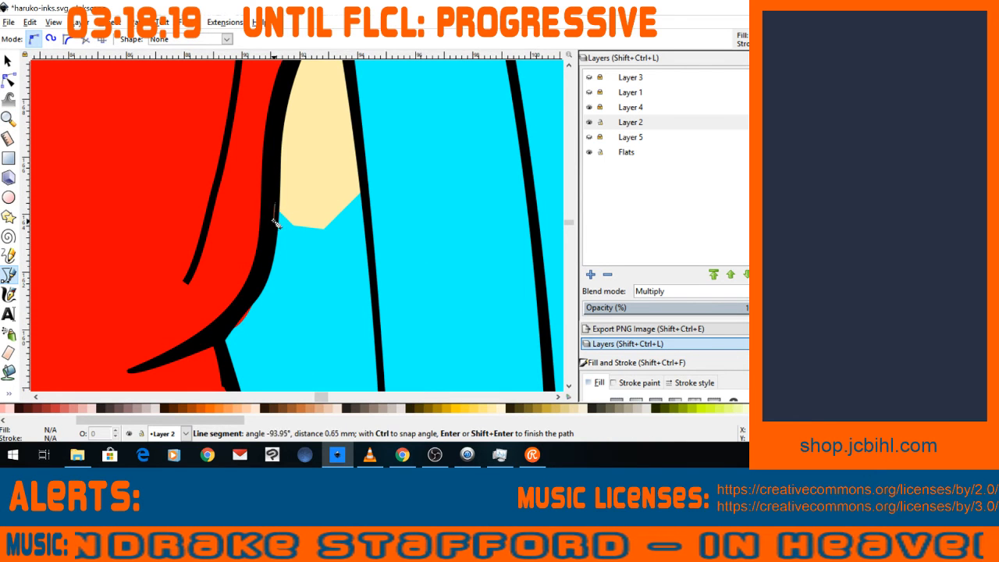
pyautogui.click(325, 228)
pyautogui.click(363, 189)
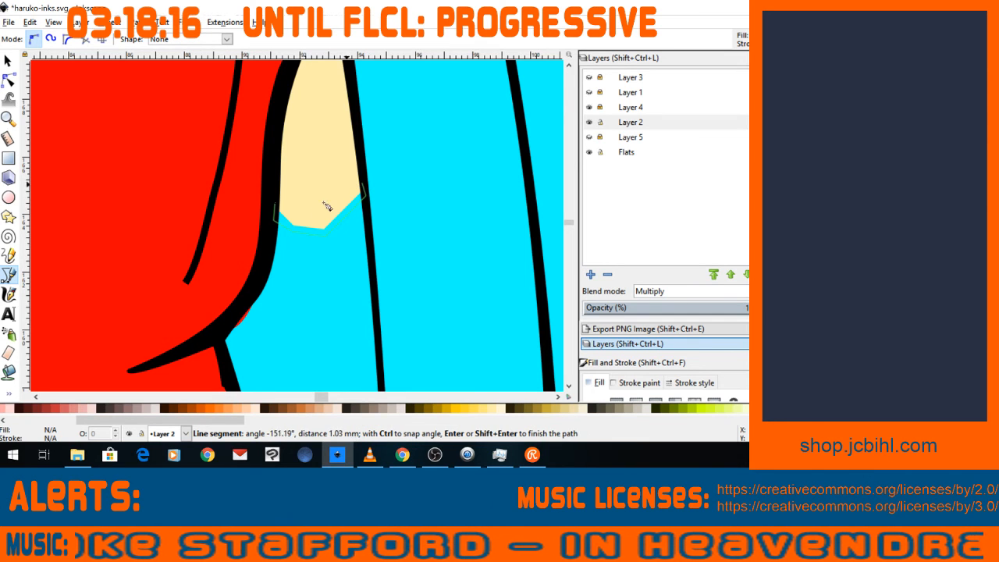
pyautogui.click(326, 227)
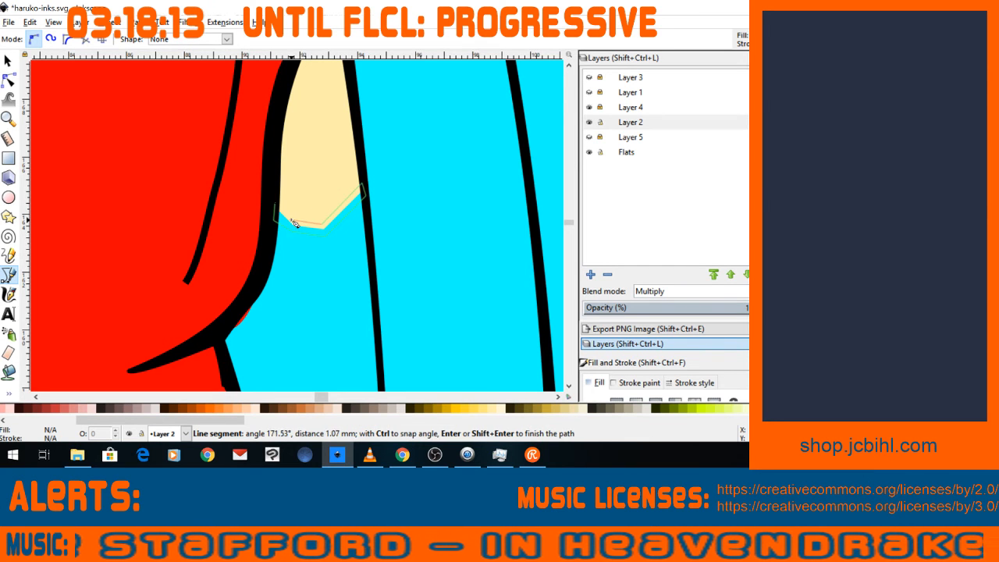
pyautogui.click(292, 220)
pyautogui.click(274, 199)
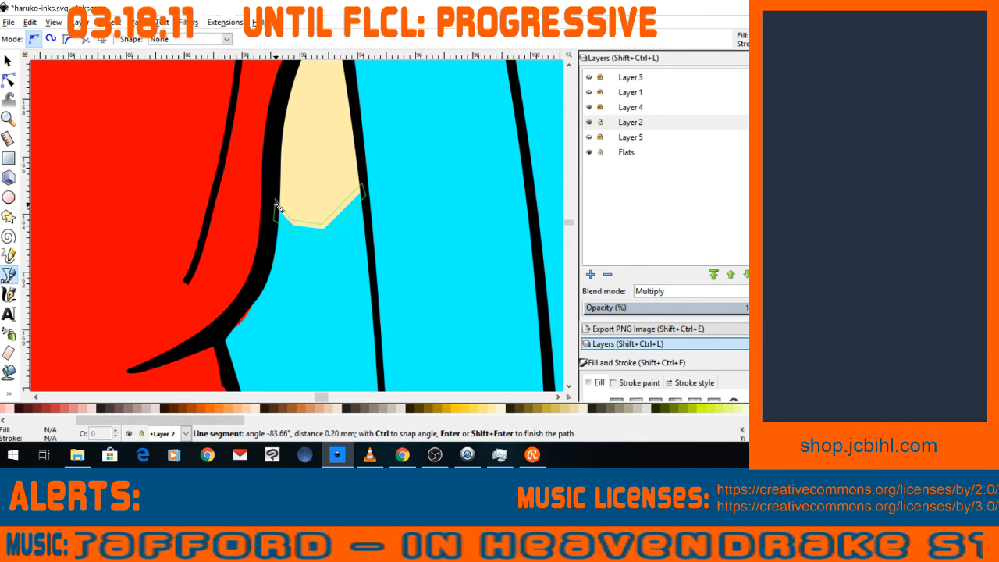
pyautogui.click(275, 204)
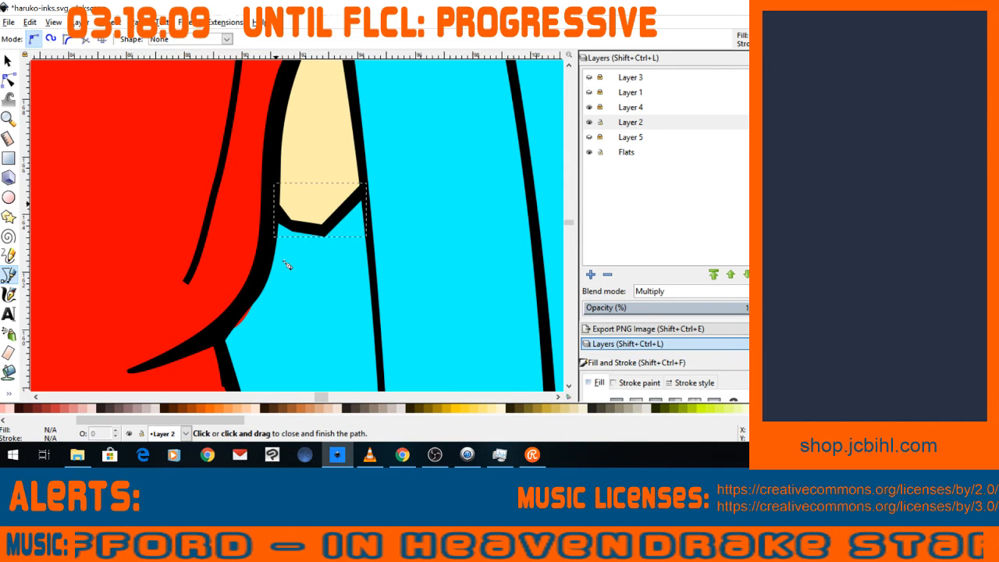
# Thin the new ink shape under the tan patch by moving its lower and end nodes closer to the patch's edge.
pyautogui.press('n')
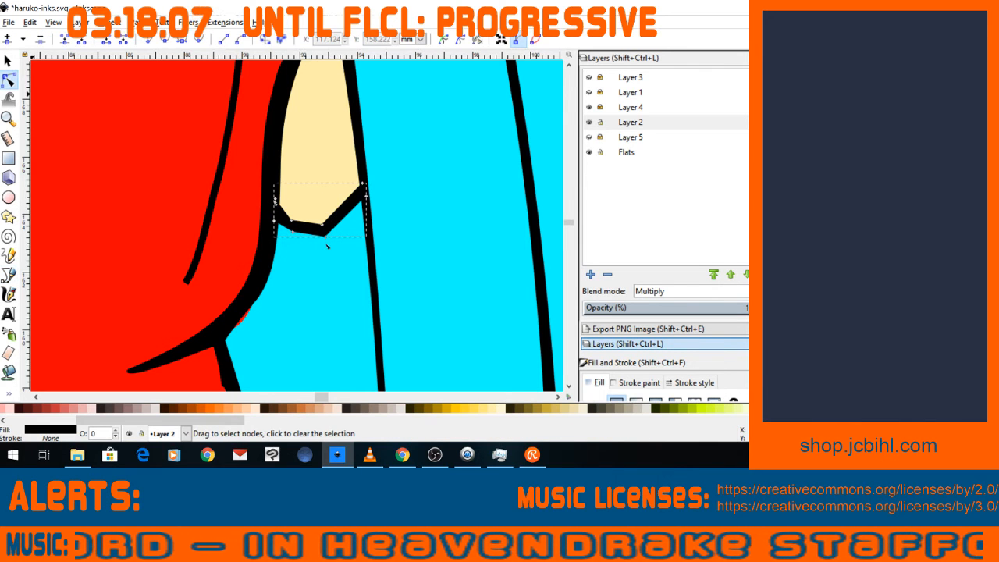
pyautogui.moveTo(325, 236); pyautogui.dragTo(327, 232)
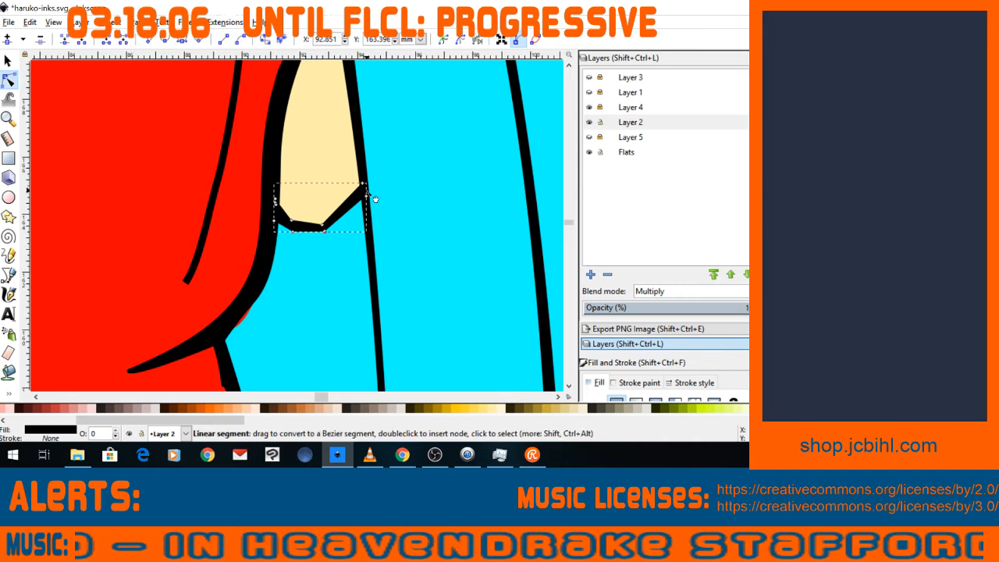
pyautogui.moveTo(363, 185); pyautogui.dragTo(364, 189)
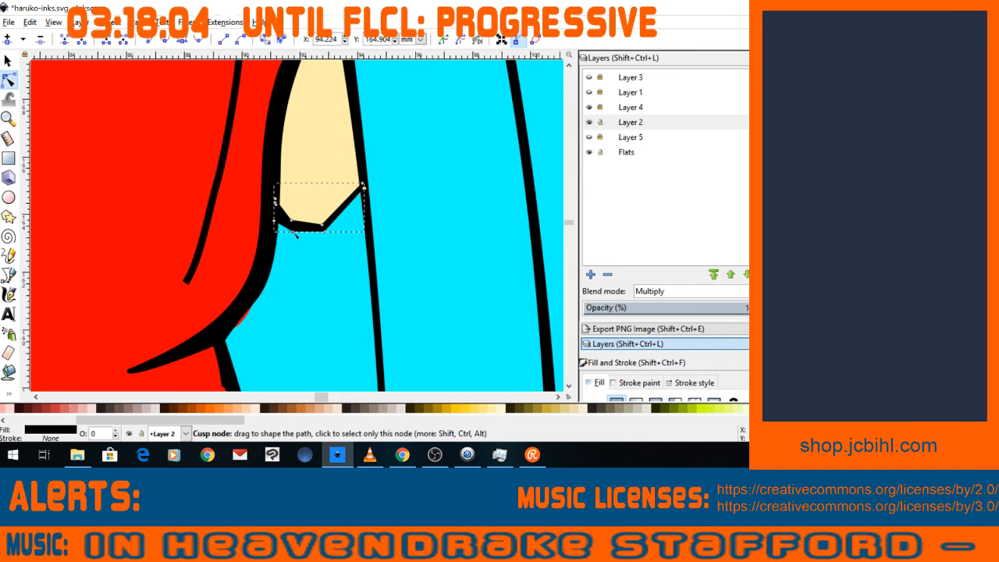
pyautogui.moveTo(290, 227); pyautogui.dragTo(277, 223)
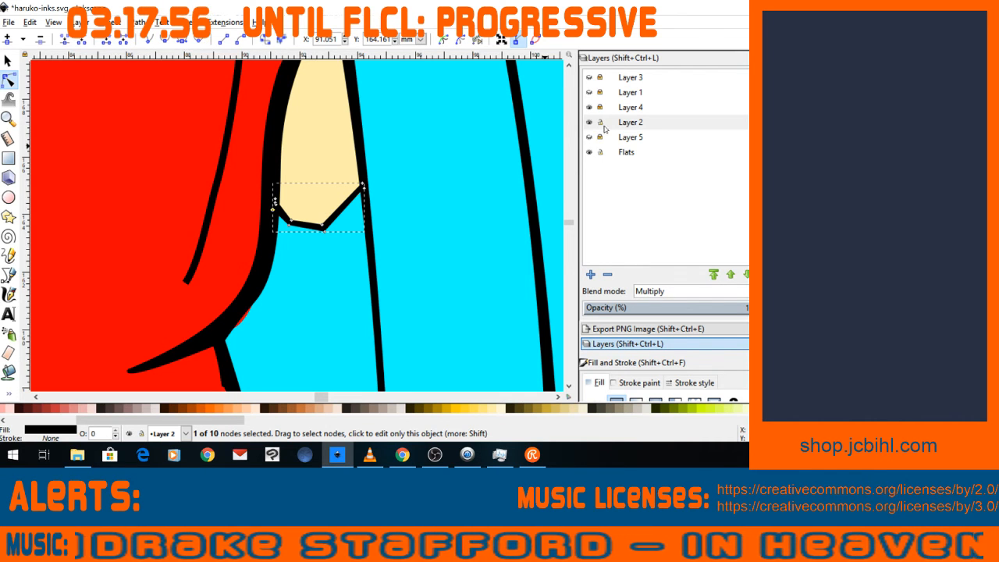
# Lock Layer 2 and make Flats the active layer.
pyautogui.click(608, 125)
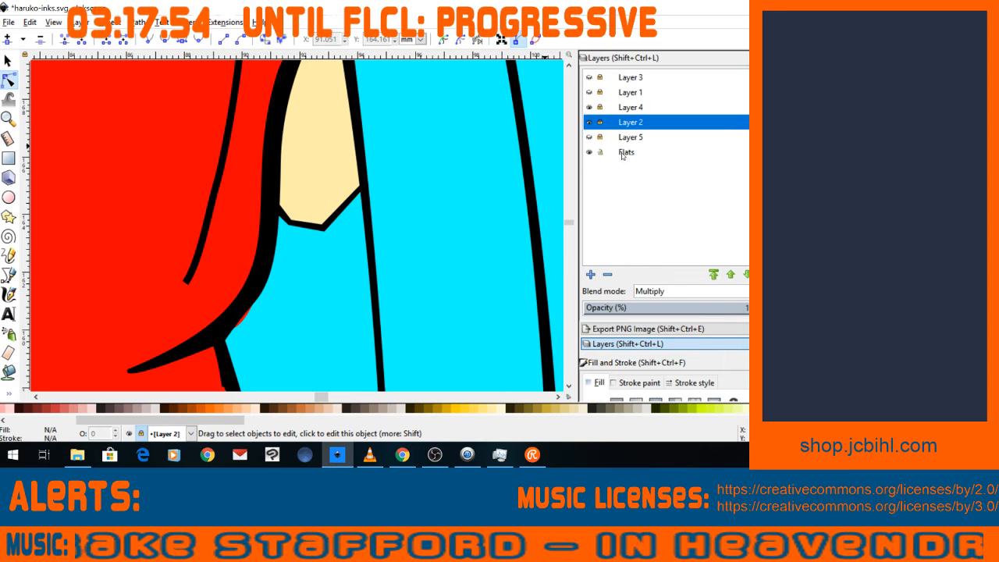
pyautogui.click(623, 153)
pyautogui.press('-')
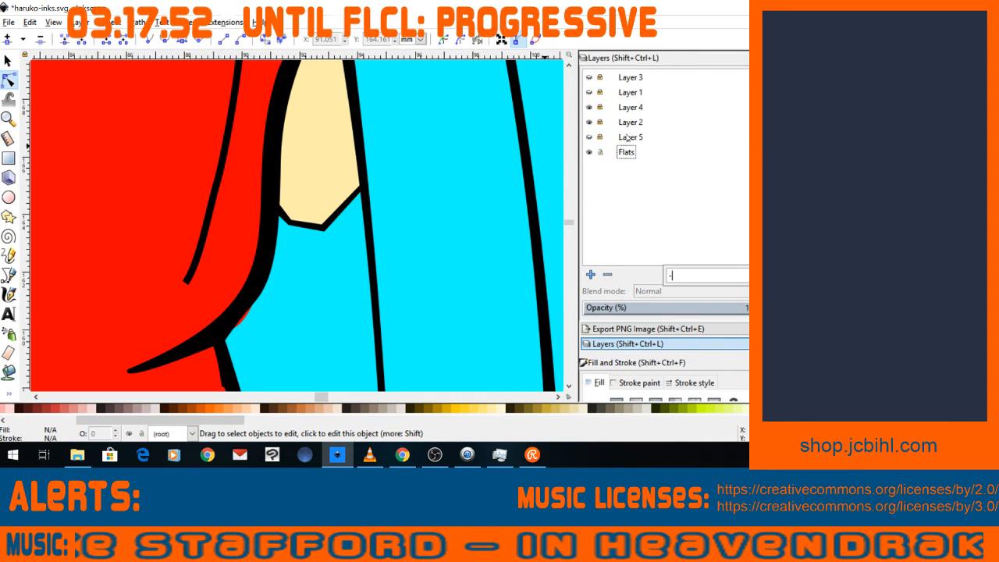
pyautogui.click(498, 167)
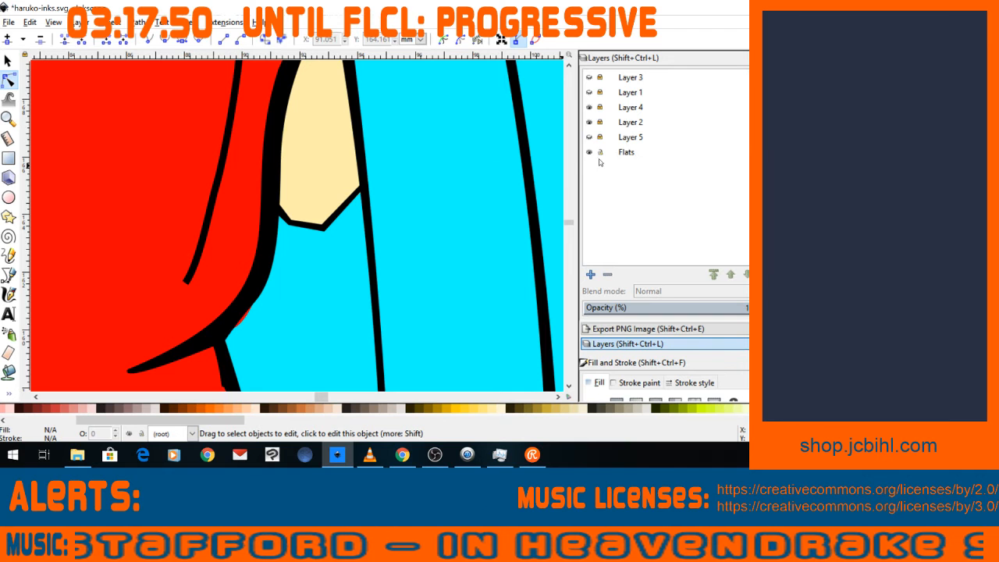
pyautogui.click(621, 153)
pyautogui.click(511, 163)
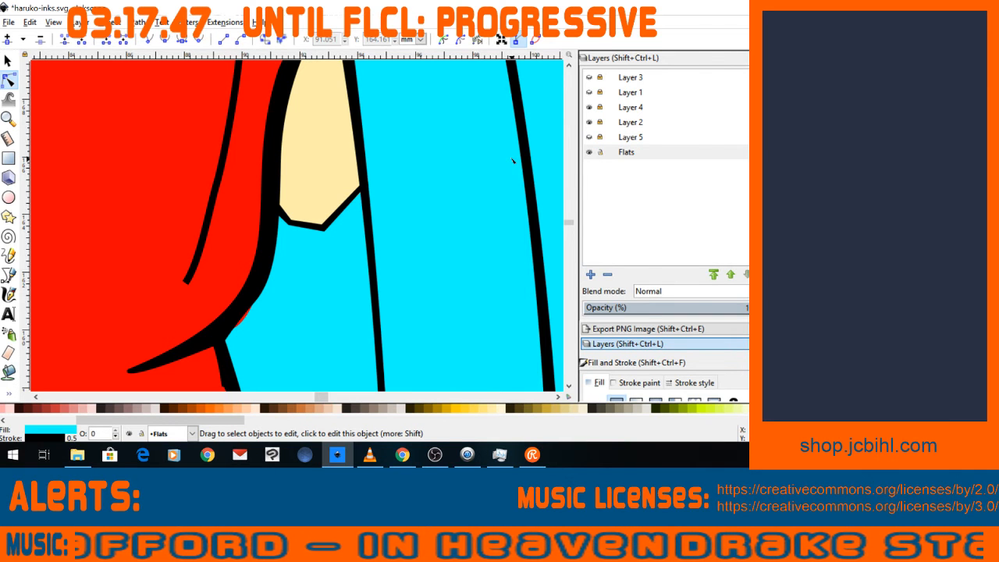
# Insert a node on the red coat shape's edge, beside the upper part of the tan patch.
pyautogui.press('s')
pyautogui.press('-')
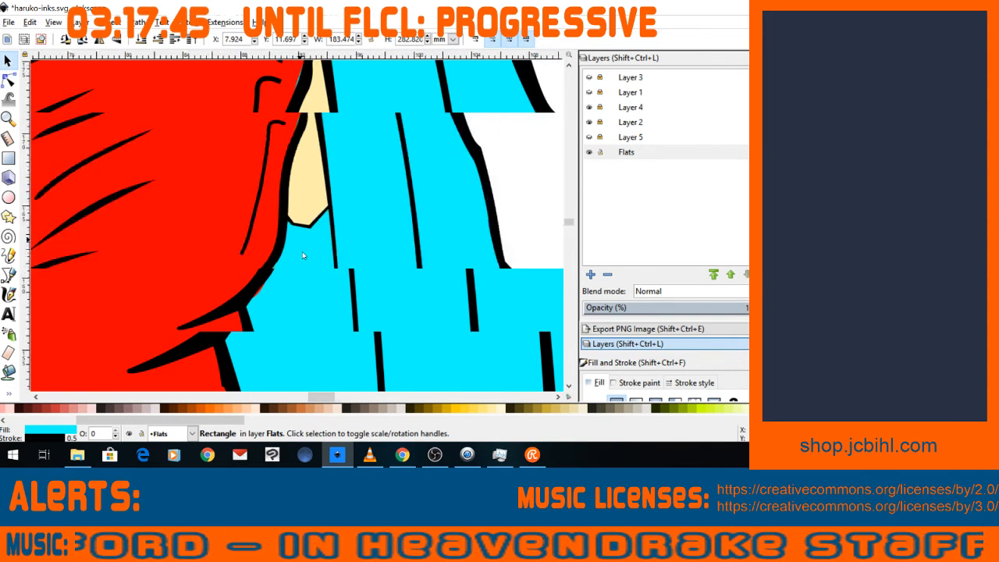
pyautogui.press('-')
pyautogui.press('-')
pyautogui.press('+')
pyautogui.press('+')
pyautogui.press('space')
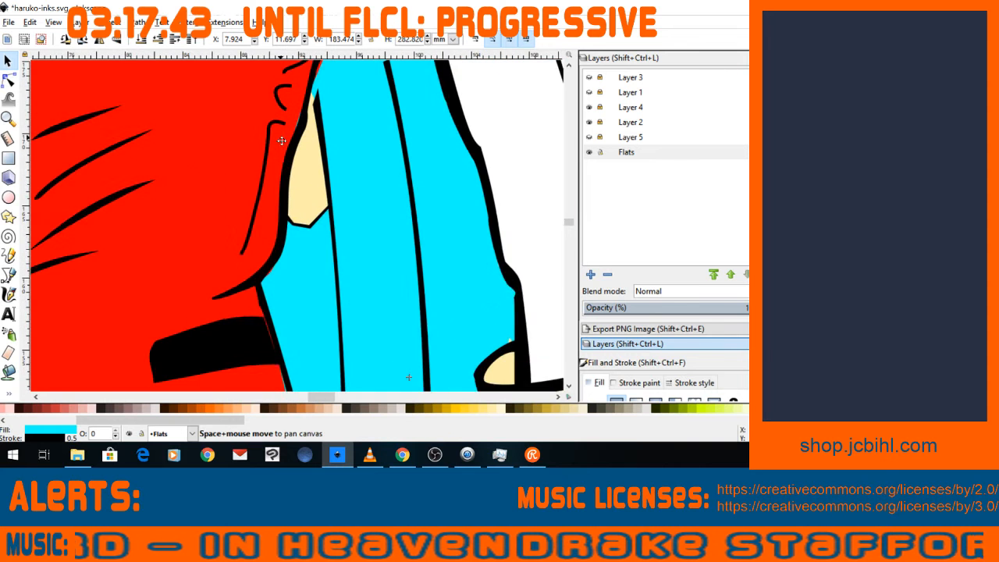
pyautogui.moveTo(281, 140); pyautogui.dragTo(285, 220)
pyautogui.press('+')
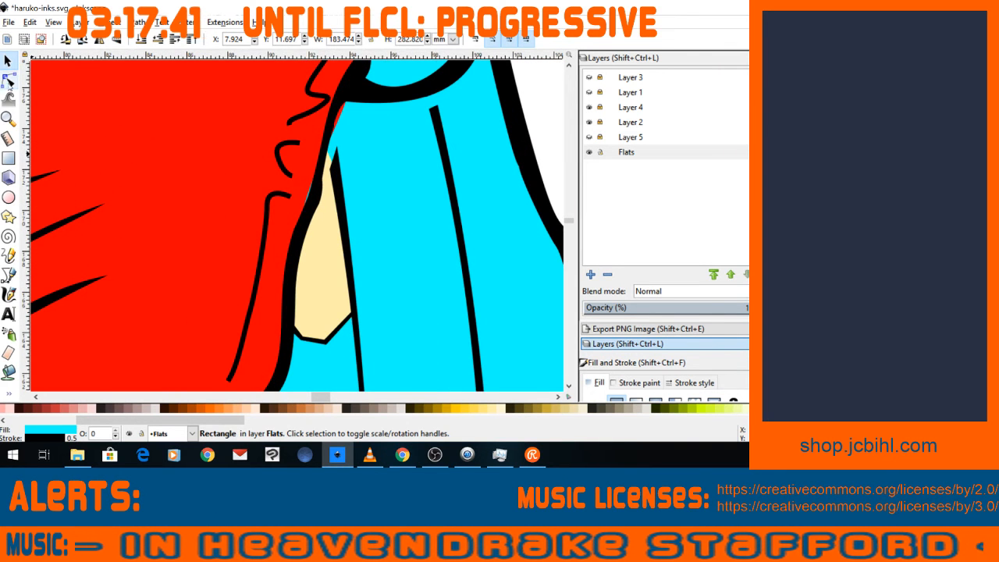
pyautogui.click(8, 80)
pyautogui.click(306, 195)
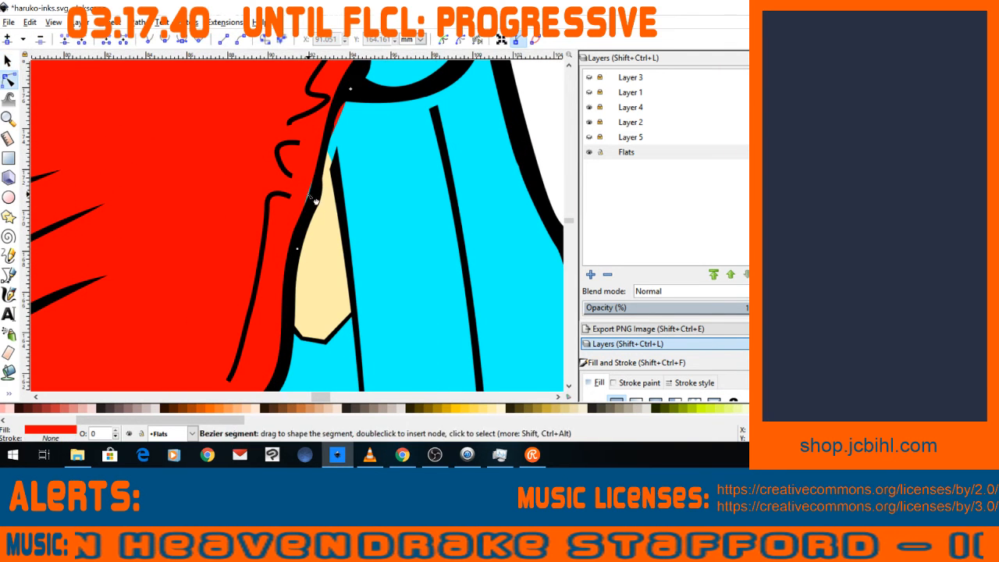
pyautogui.click(312, 199)
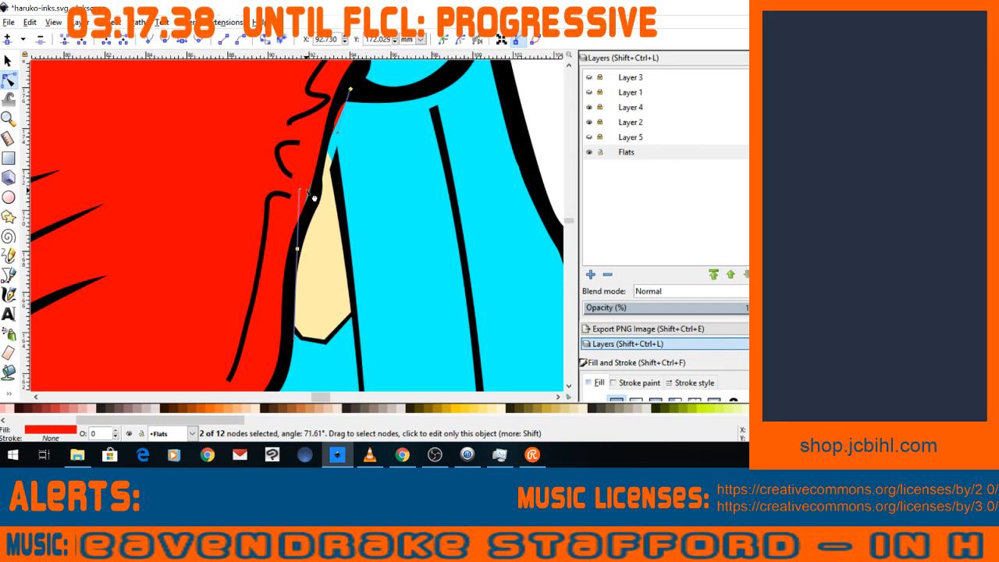
pyautogui.doubleClick(310, 189)
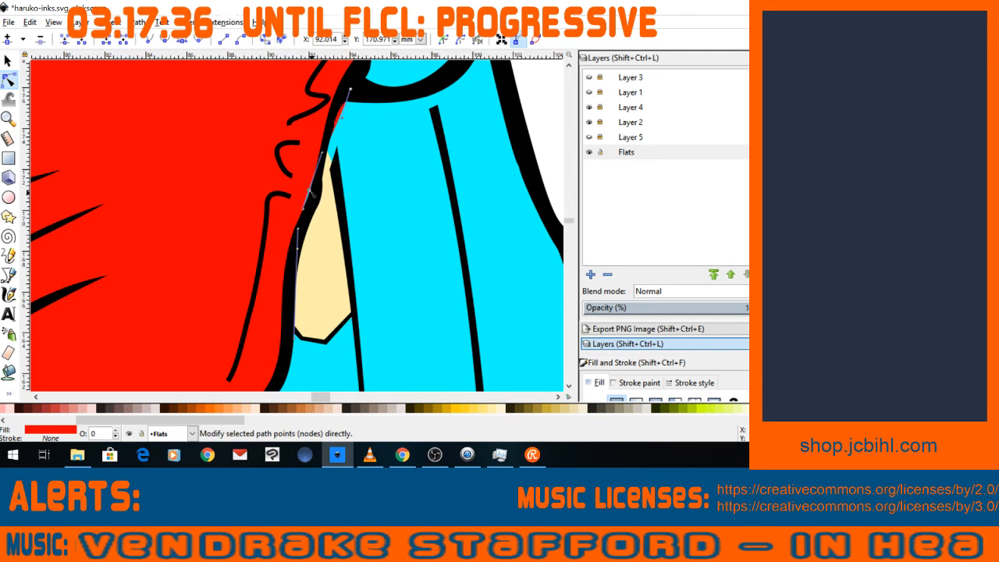
# Reshape the red coat's edge above the tan patch and move the inserted node to X 92.205, Y 170.876 mm, under the ink line.
pyautogui.hotkey('ctrl', 'z')
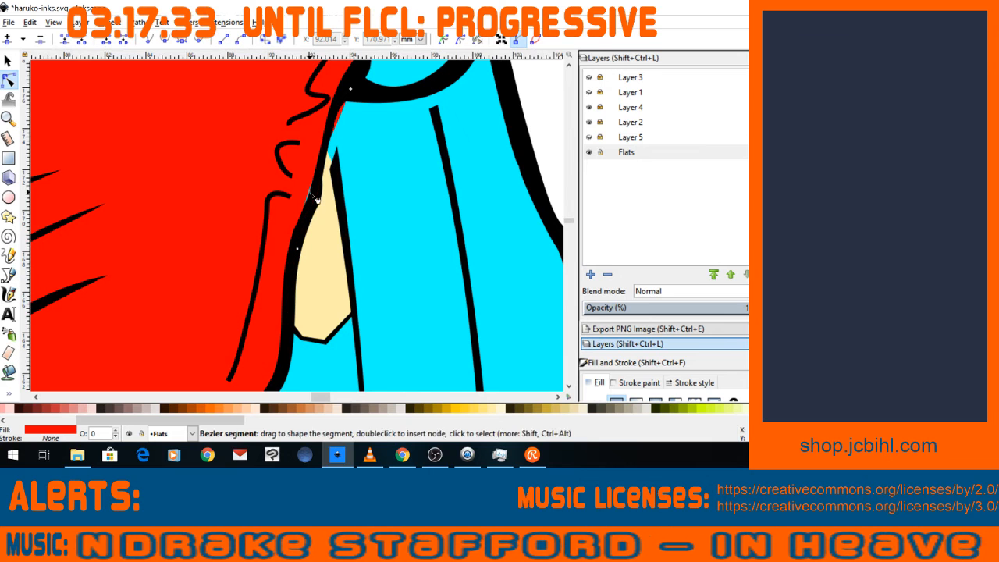
pyautogui.hotkey('ctrl', 'z')
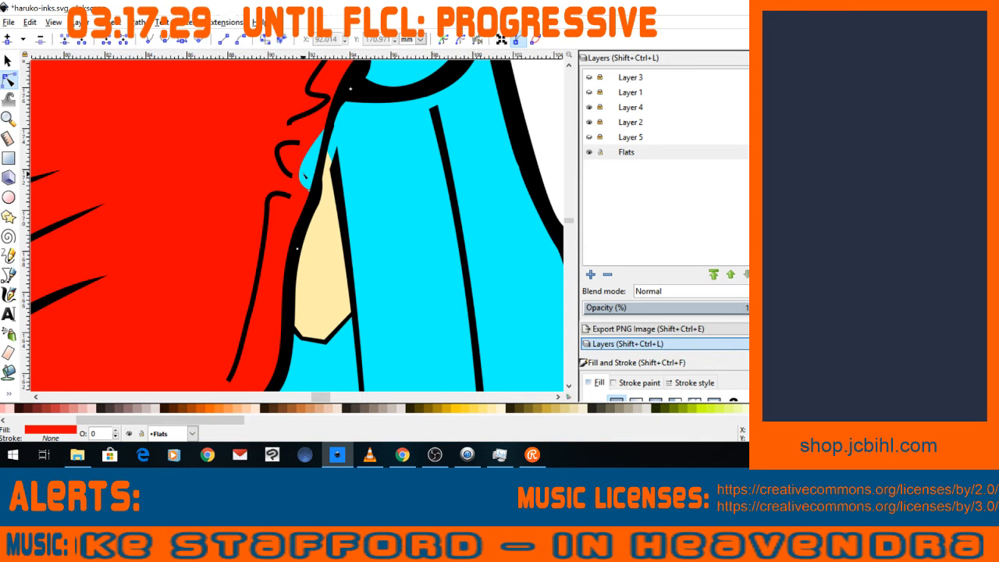
pyautogui.moveTo(305, 181); pyautogui.dragTo(321, 172)
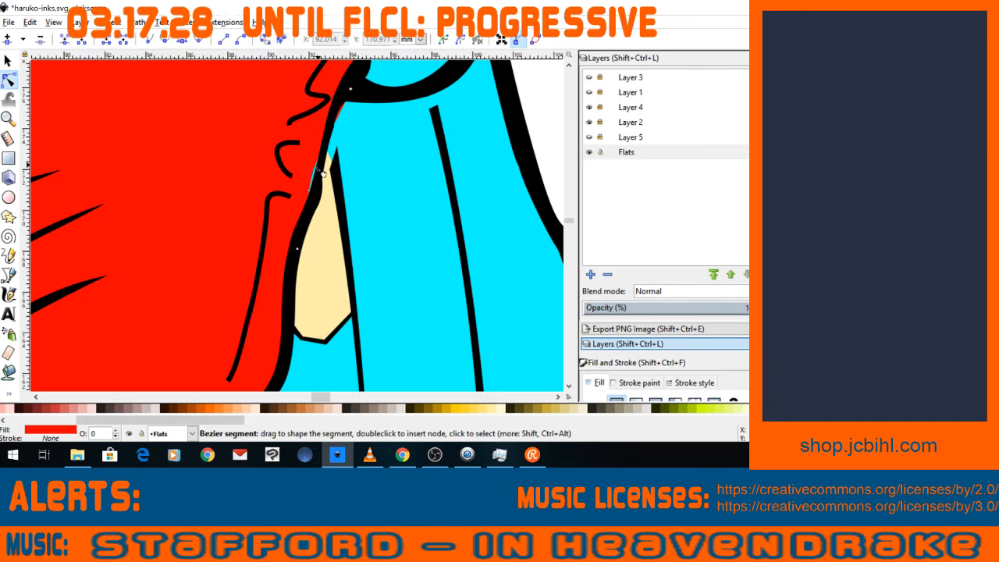
pyautogui.click(311, 190)
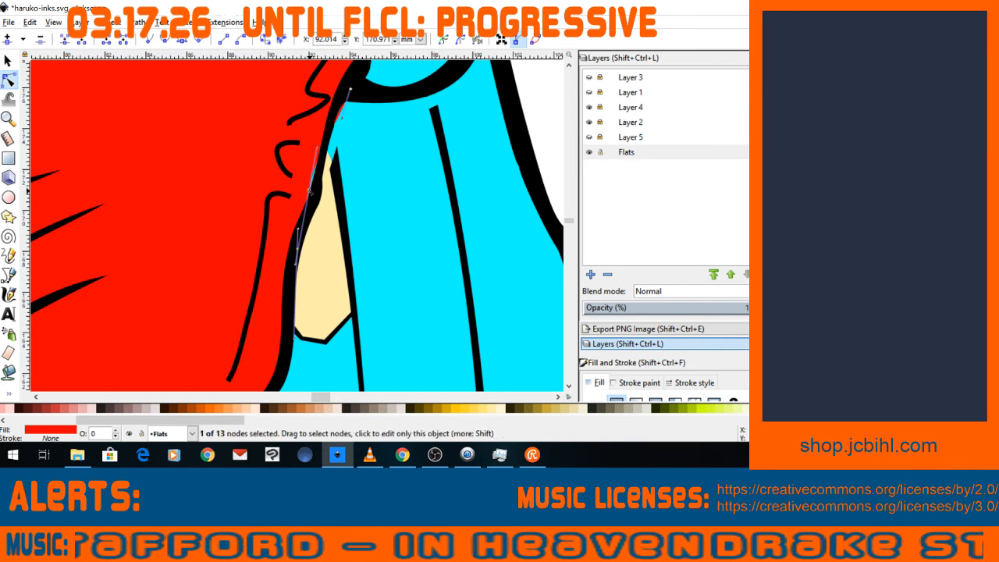
pyautogui.moveTo(309, 191); pyautogui.dragTo(316, 192)
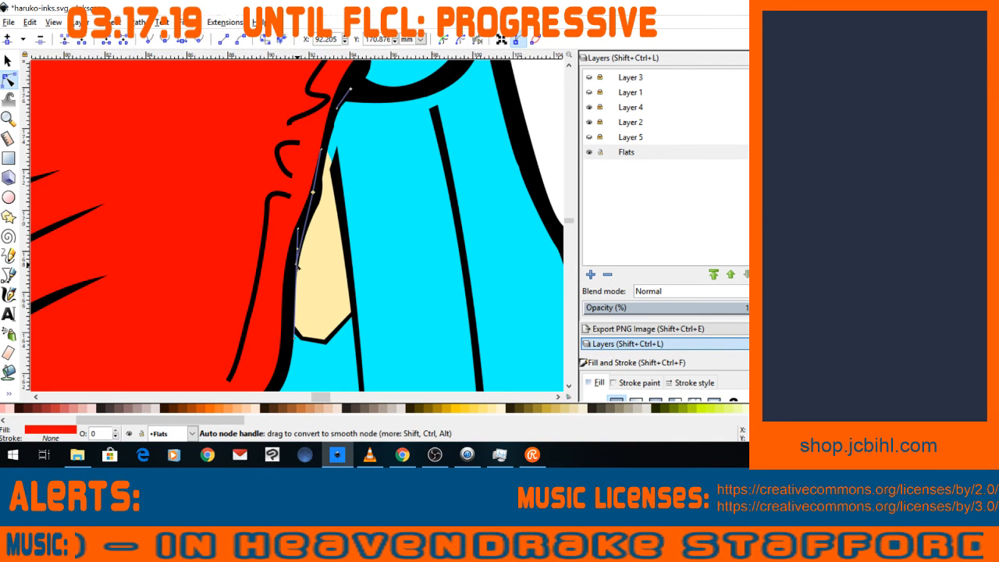
pyautogui.scroll(-5, 264, 212)
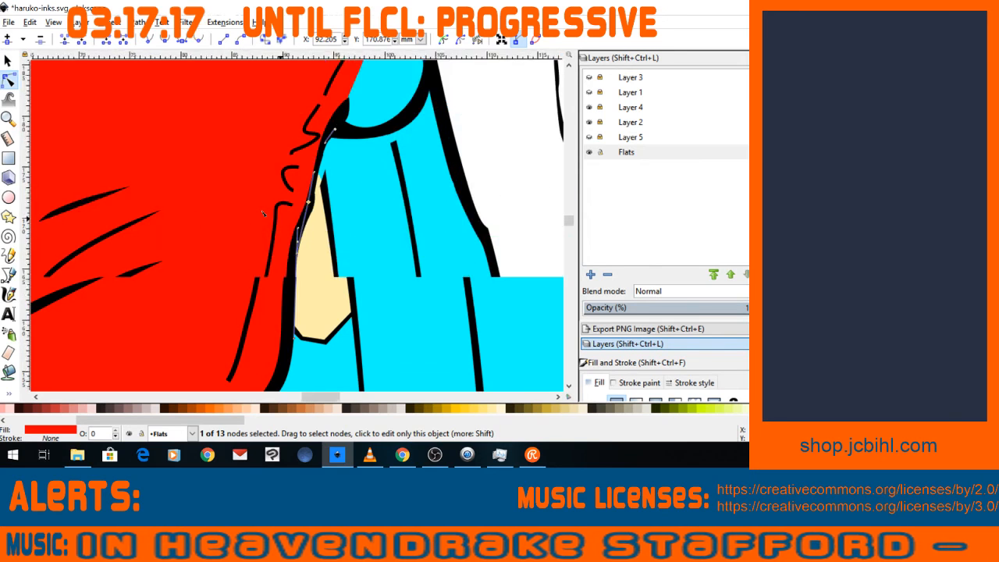
pyautogui.scroll(-2, 264, 212)
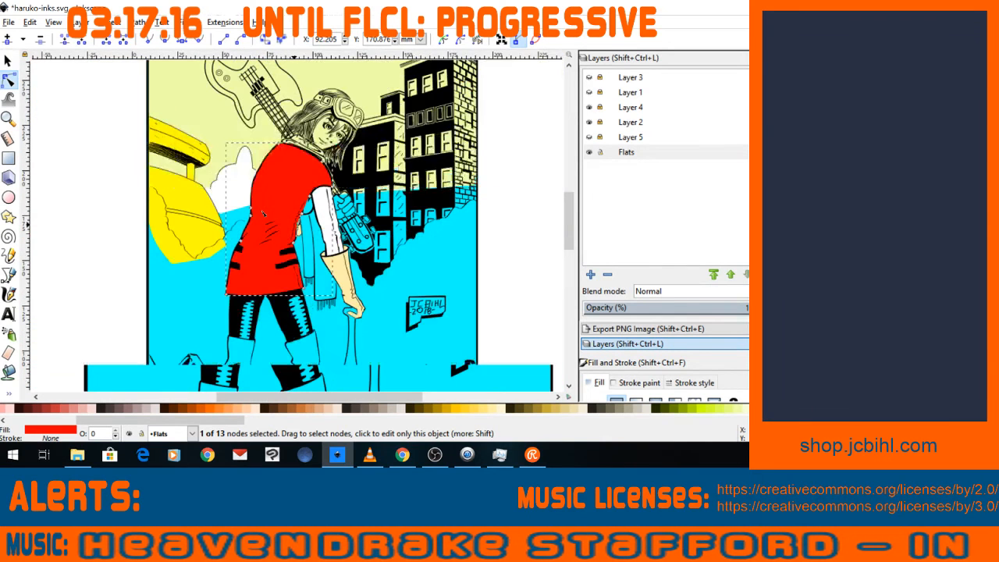
pyautogui.scroll(5, 264, 213)
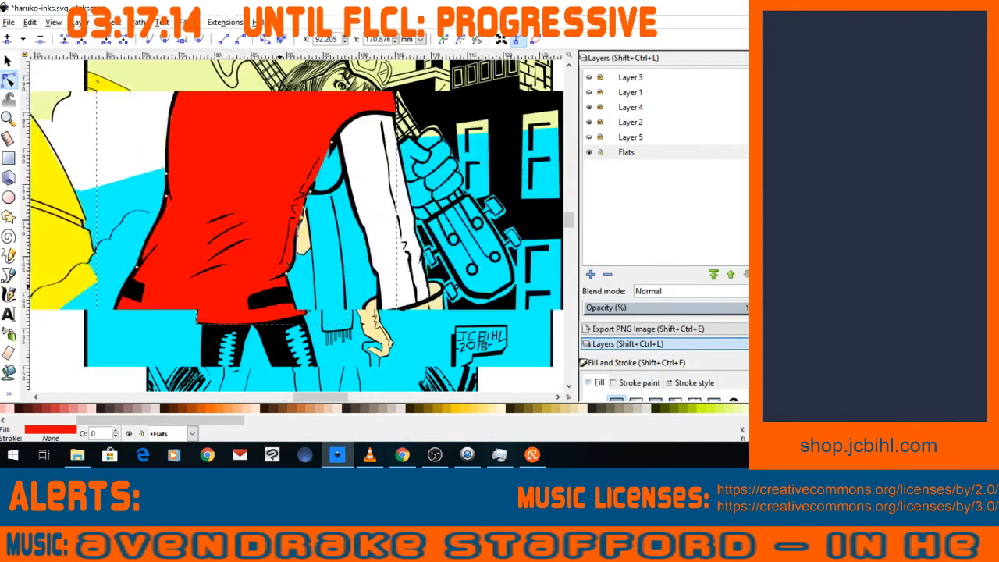
pyautogui.moveTo(283, 257); pyautogui.dragTo(267, 183)
pyautogui.click(35, 207)
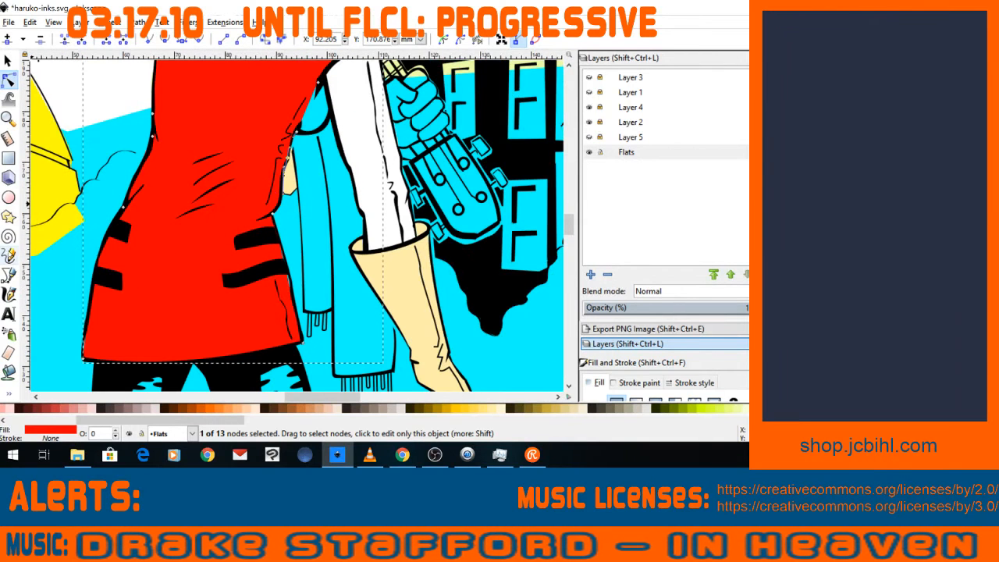
pyautogui.press('b')
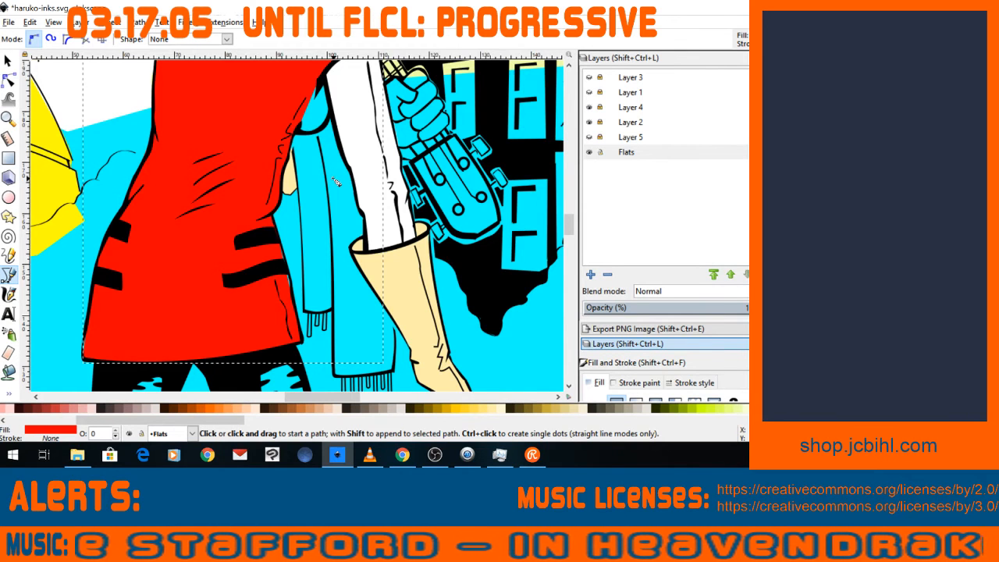
pyautogui.scroll(-2, 335, 181)
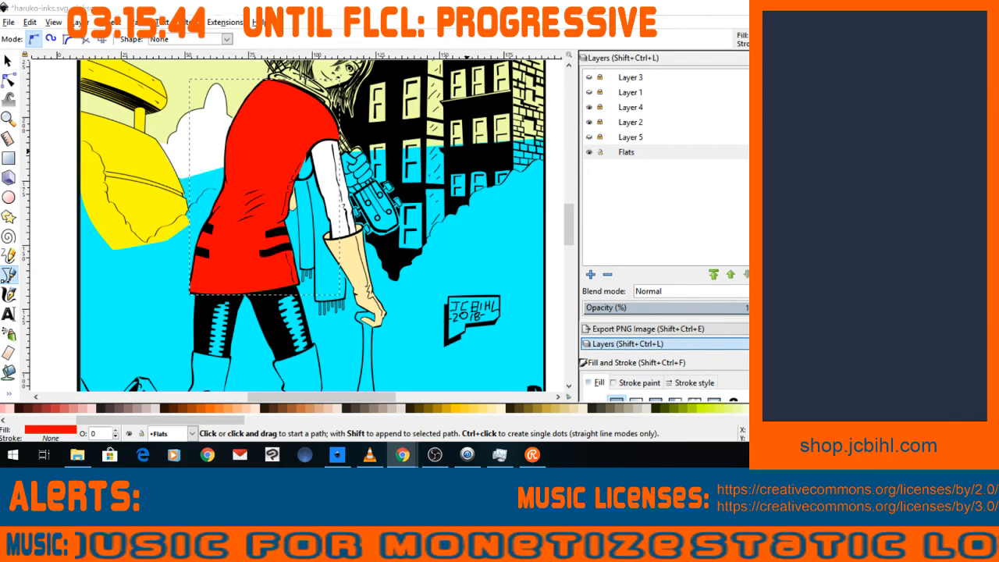
# Switch to Chrome, shrink the window with the character reference image beside the illustration, and try to transfer the image into the drawing.
pyautogui.moveTo(748, 145); pyautogui.dragTo(282, 47)
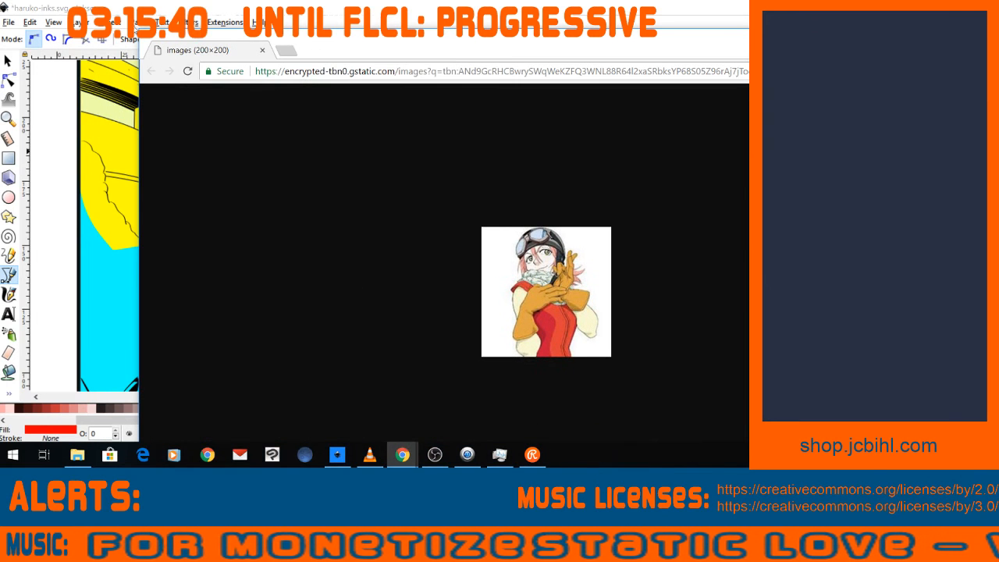
pyautogui.moveTo(139, 41); pyautogui.dragTo(550, 255)
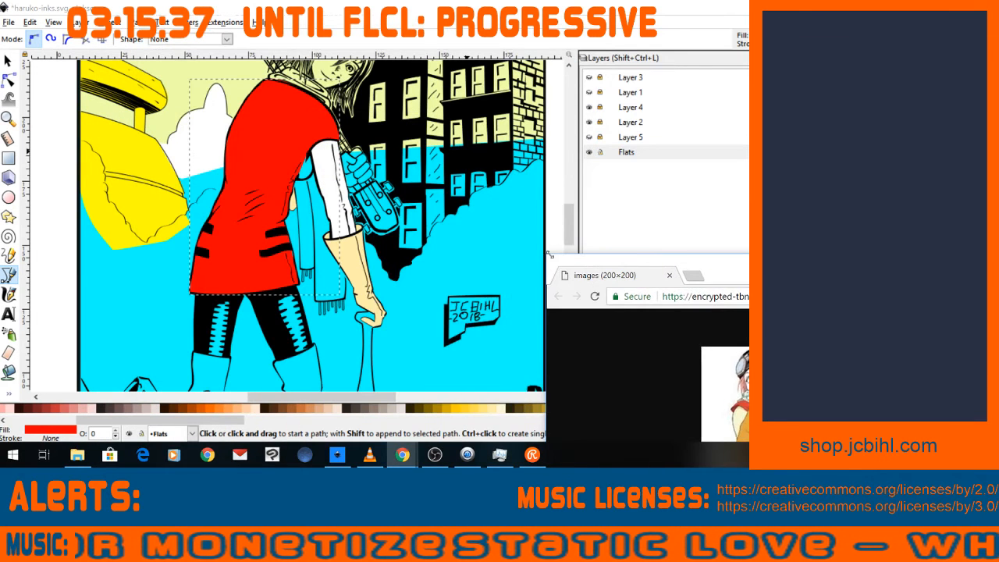
pyautogui.moveTo(747, 273); pyautogui.dragTo(694, 20)
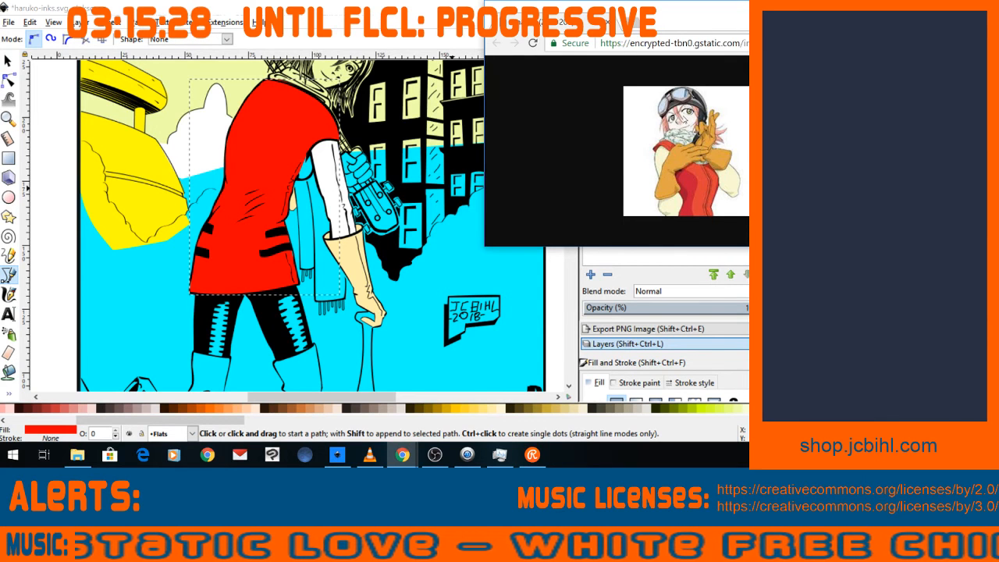
pyautogui.moveTo(663, 107); pyautogui.dragTo(624, 161)
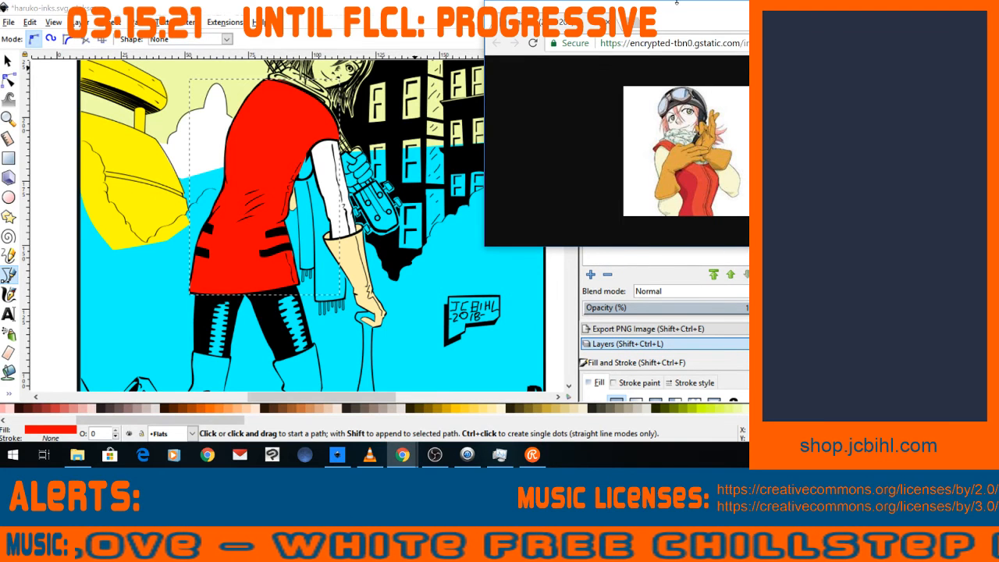
pyautogui.moveTo(678, 15); pyautogui.dragTo(755, 35)
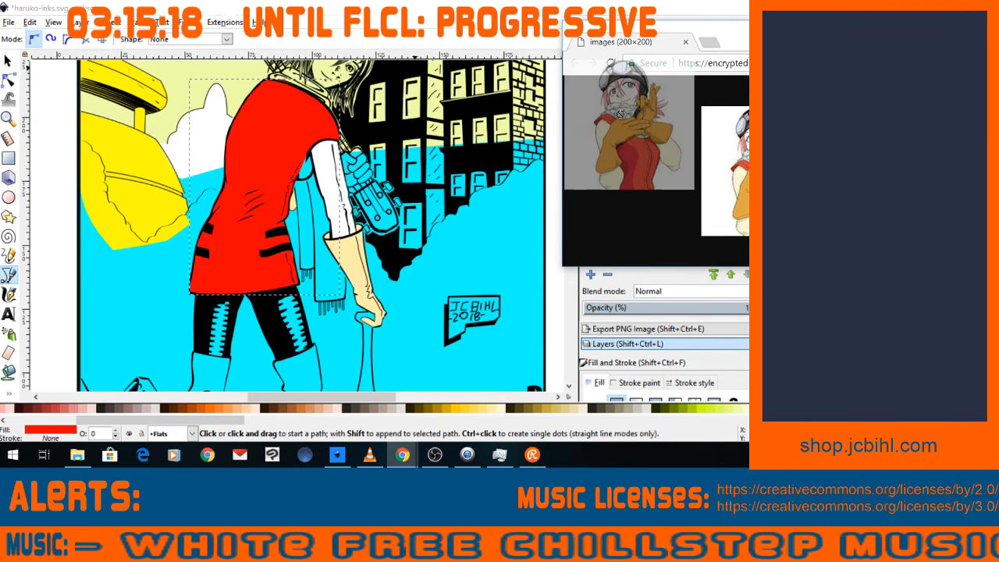
pyautogui.moveTo(741, 155); pyautogui.dragTo(707, 165)
# Return to the Inkscape illustration and deselect the red coat shape with the Selector tool.
pyautogui.click(8, 61)
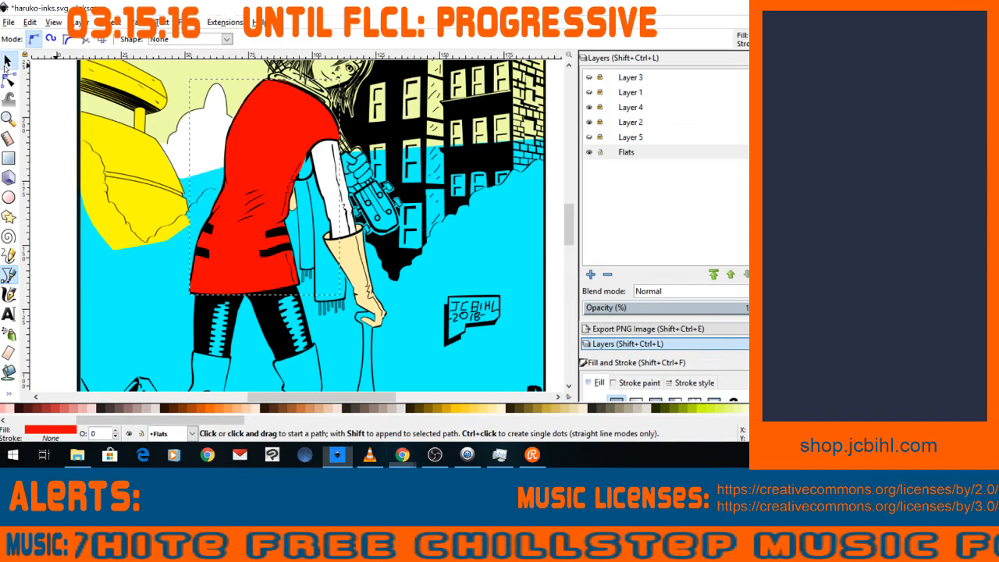
pyautogui.press('Escape')
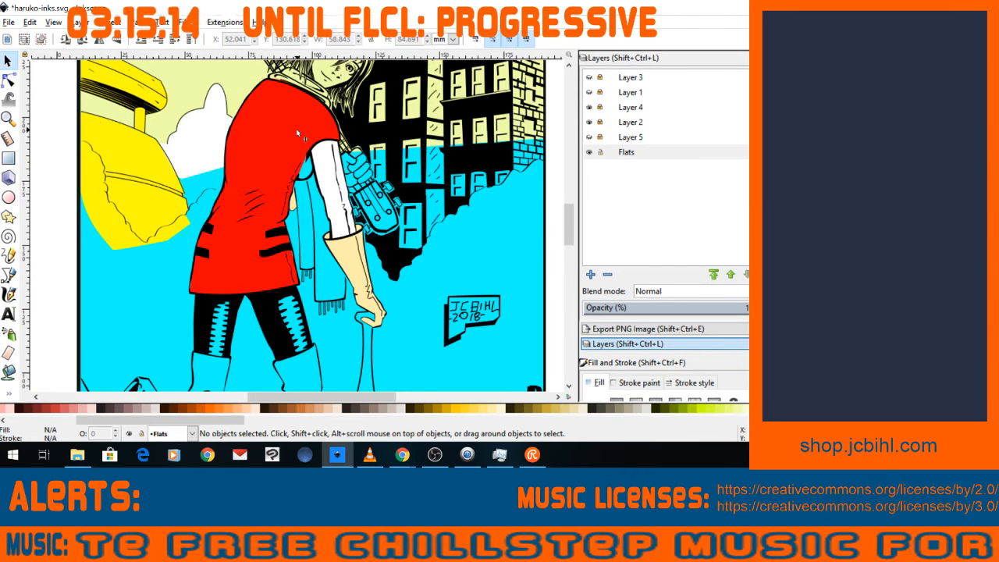
pyautogui.keyDown('ctrl'); pyautogui.scroll(-4, 297, 128); pyautogui.keyUp('ctrl')
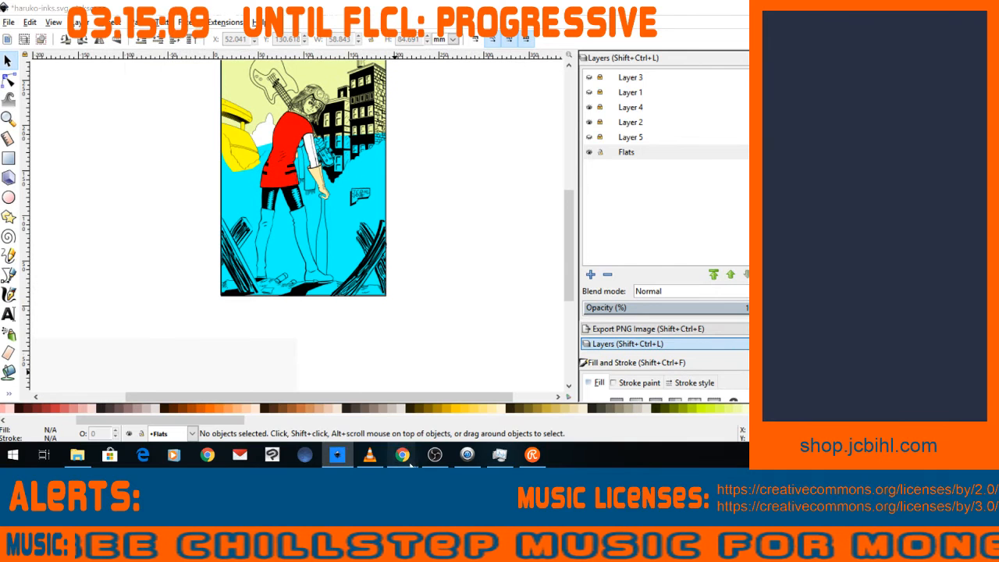
# Switch back to Chrome, open the reference image's save and copy options, and move the browser window clear of the drawing.
pyautogui.moveTo(409, 466)
pyautogui.click(521, 402)
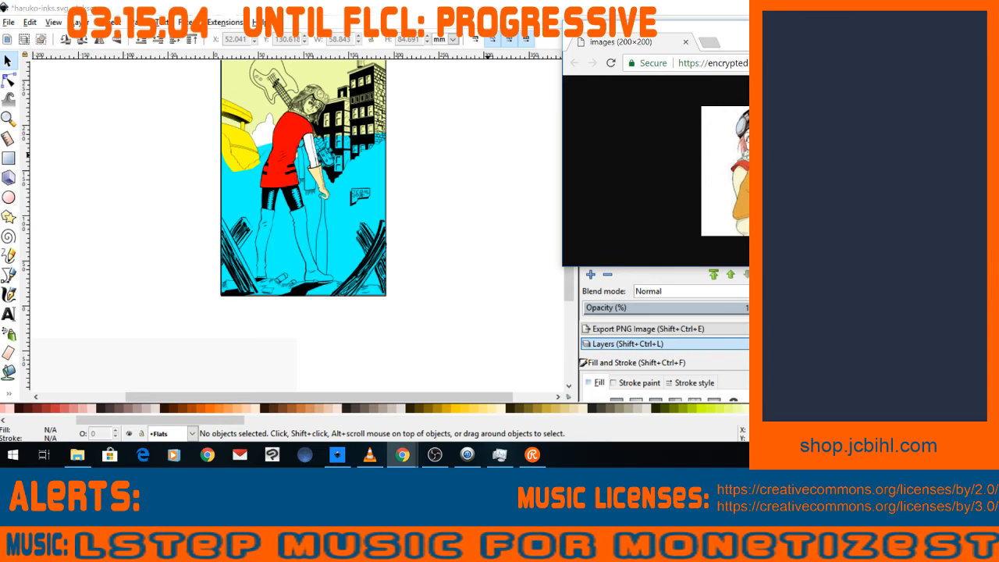
pyautogui.rightClick(657, 161)
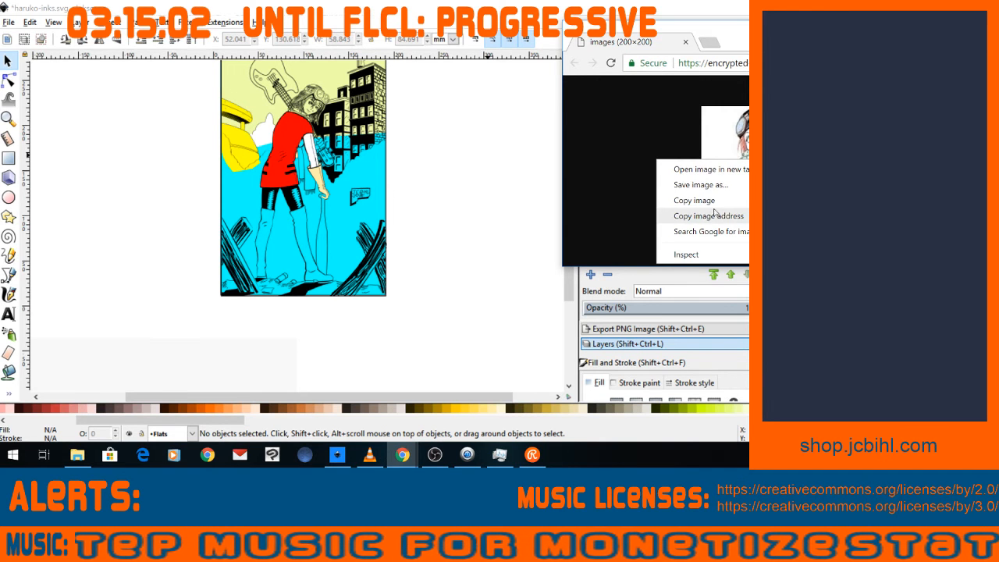
pyautogui.click(738, 39)
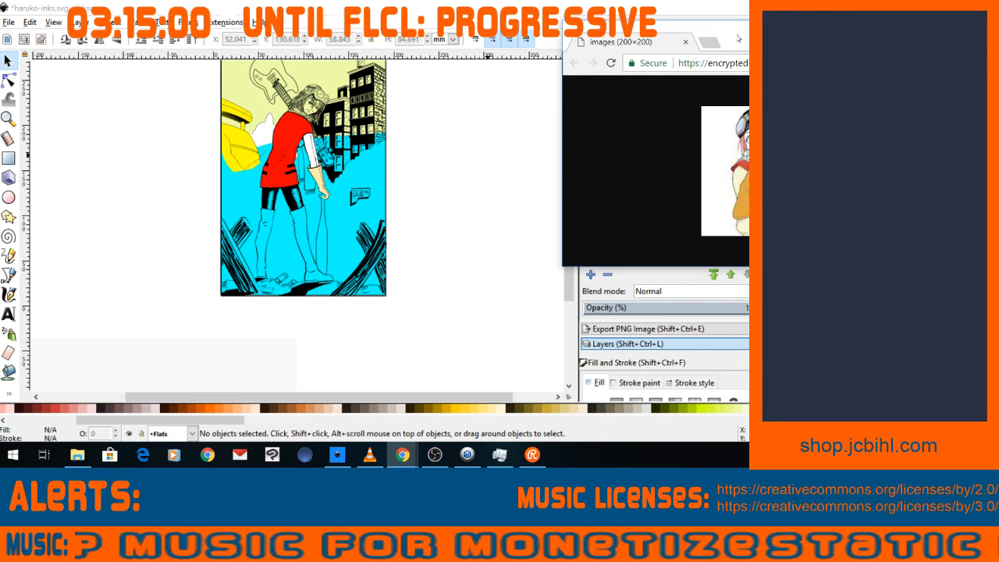
pyautogui.moveTo(738, 38); pyautogui.dragTo(928, 38)
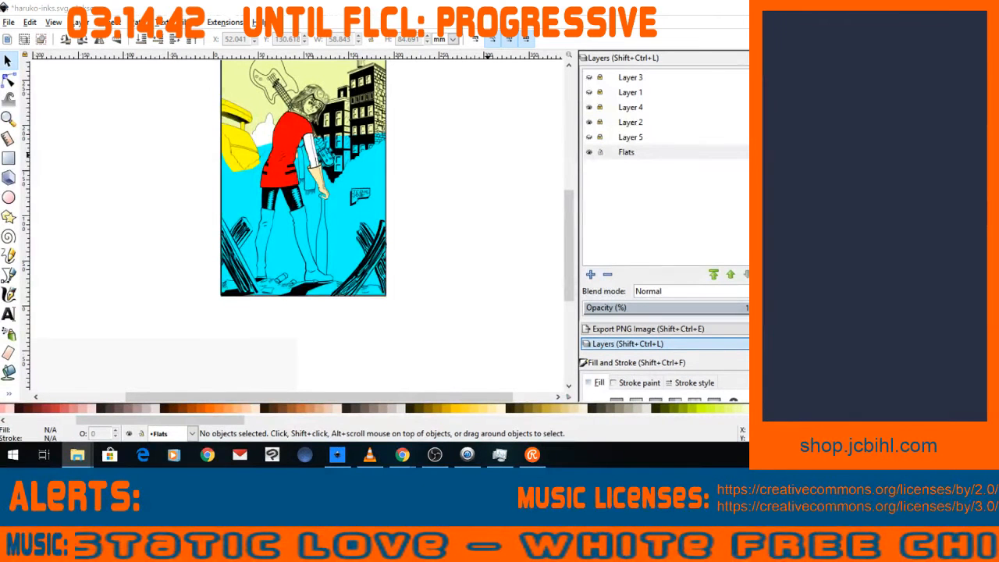
# Import images.jpg as a linked image and place it beside the page at X 201.157, Y 145.694 mm, leaving it deselected.
pyautogui.moveTo(386, 293); pyautogui.dragTo(413, 288)
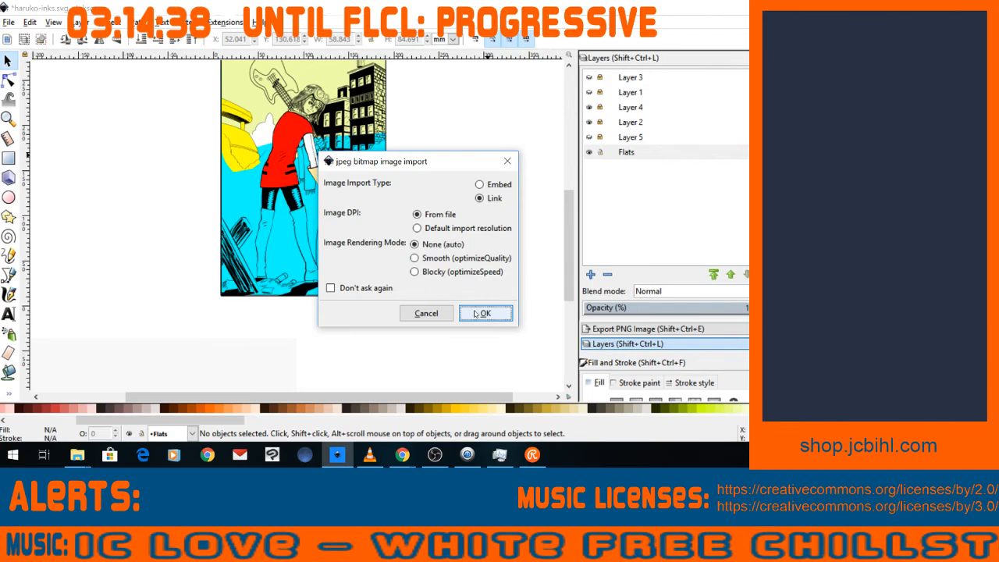
pyautogui.click(476, 314)
pyautogui.moveTo(482, 273); pyautogui.dragTo(419, 154)
pyautogui.scroll(2, 446, 170)
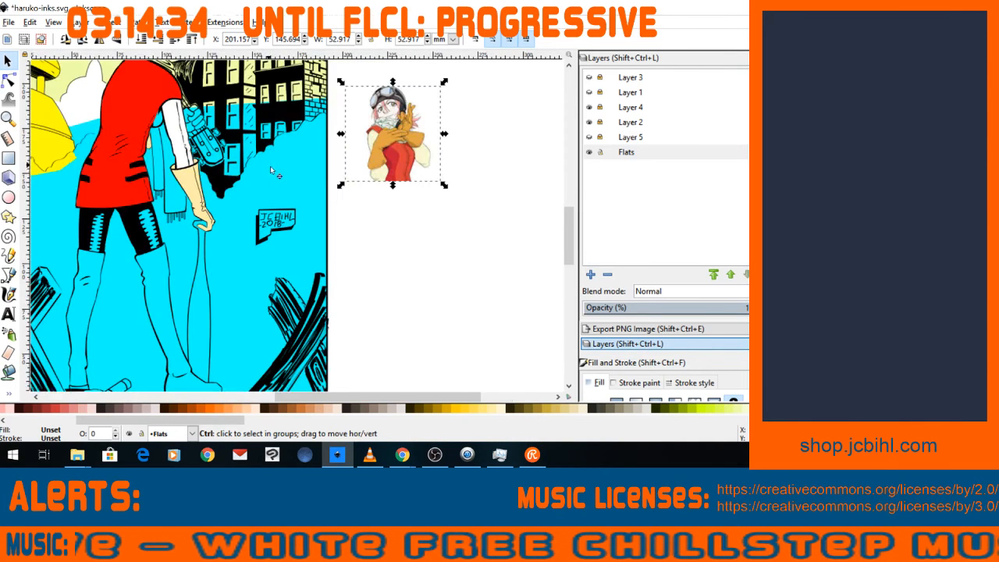
pyautogui.scroll(1, 270, 166)
pyautogui.moveTo(385, 397); pyautogui.dragTo(364, 397)
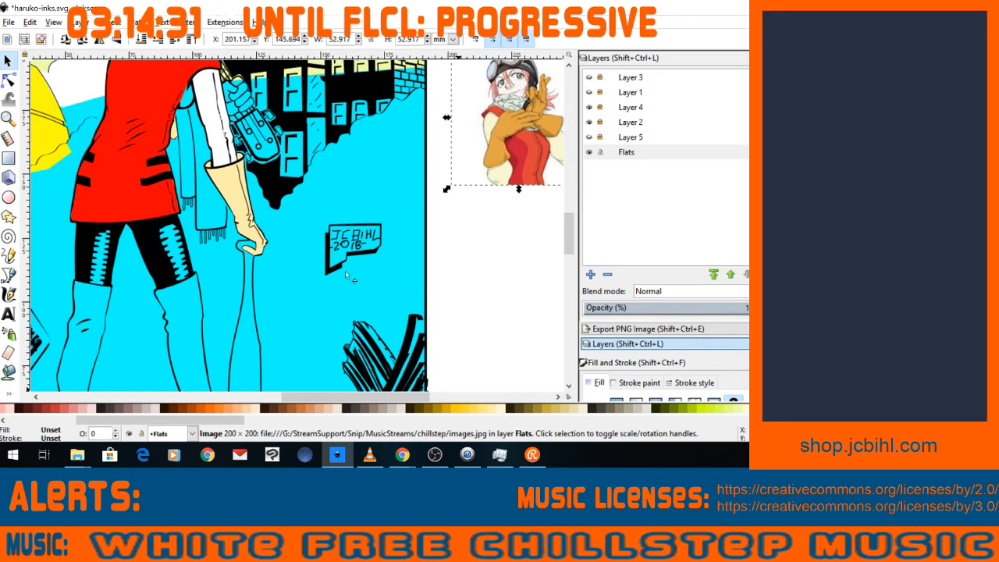
pyautogui.click(565, 234)
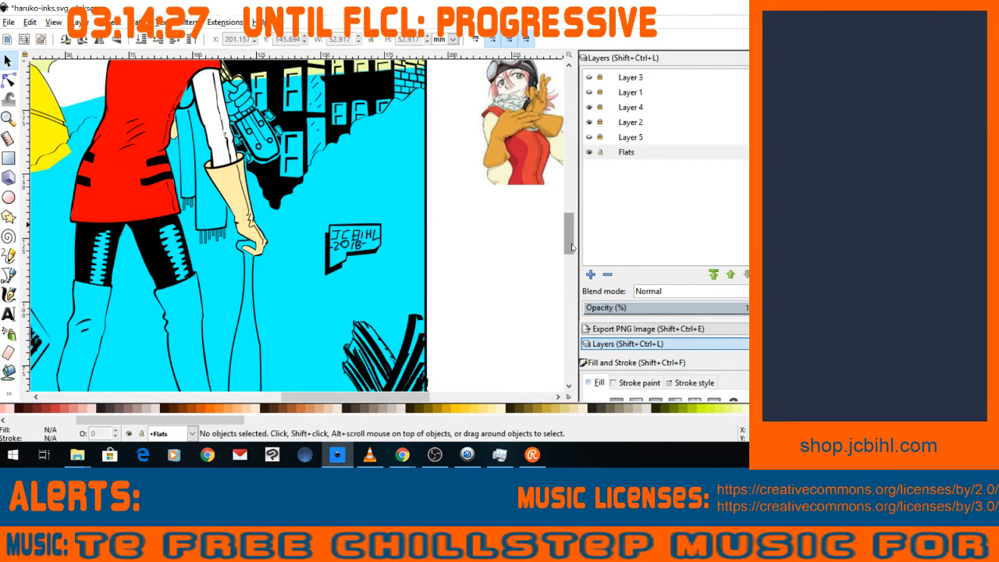
# Fill the white sleeve shape with the pale cream sampled from the sleeve in the reference image using the Dropper.
pyautogui.moveTo(571, 245); pyautogui.dragTo(572, 225)
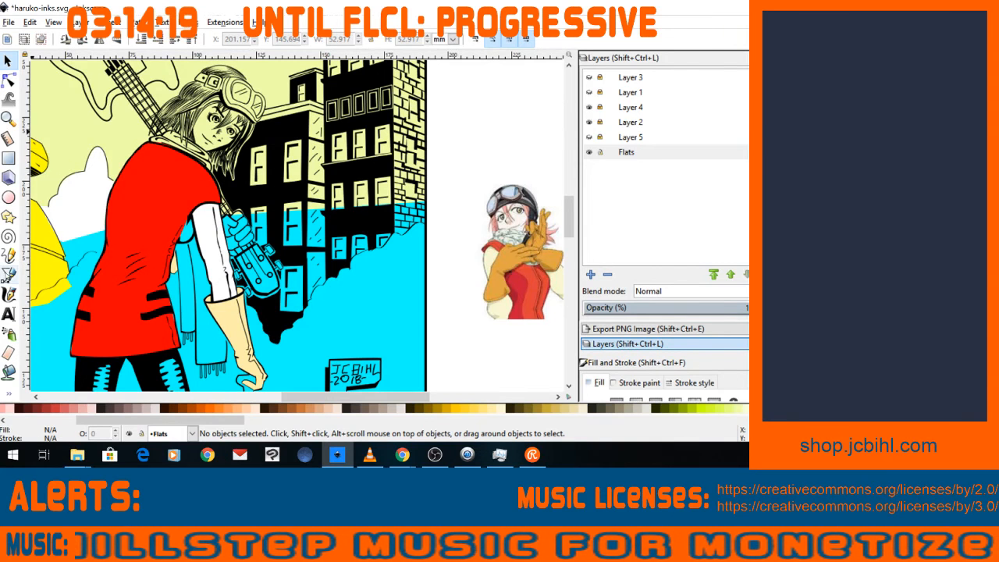
pyautogui.click(8, 62)
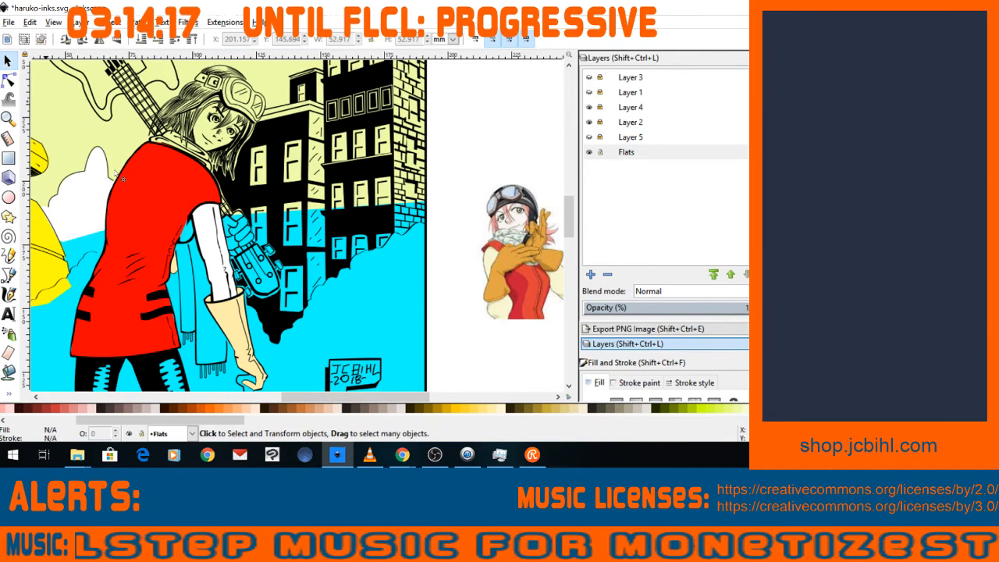
pyautogui.click(209, 259)
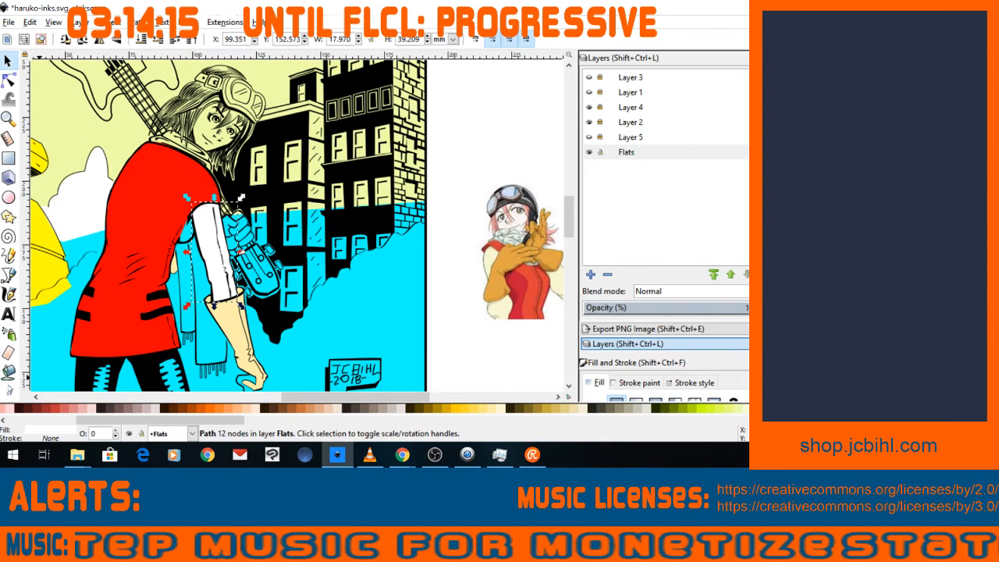
pyautogui.click(9, 392)
pyautogui.click(50, 418)
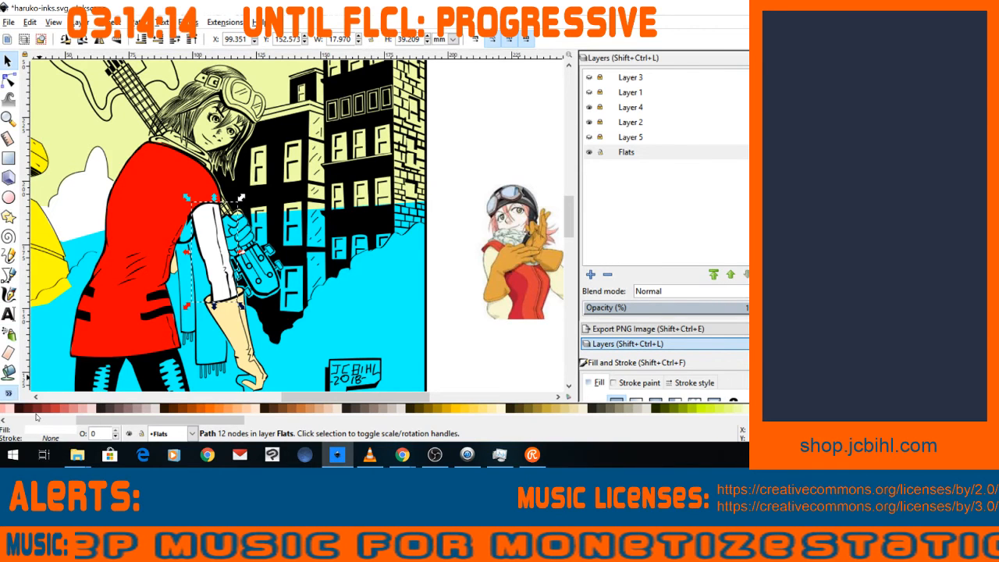
pyautogui.click(500, 331)
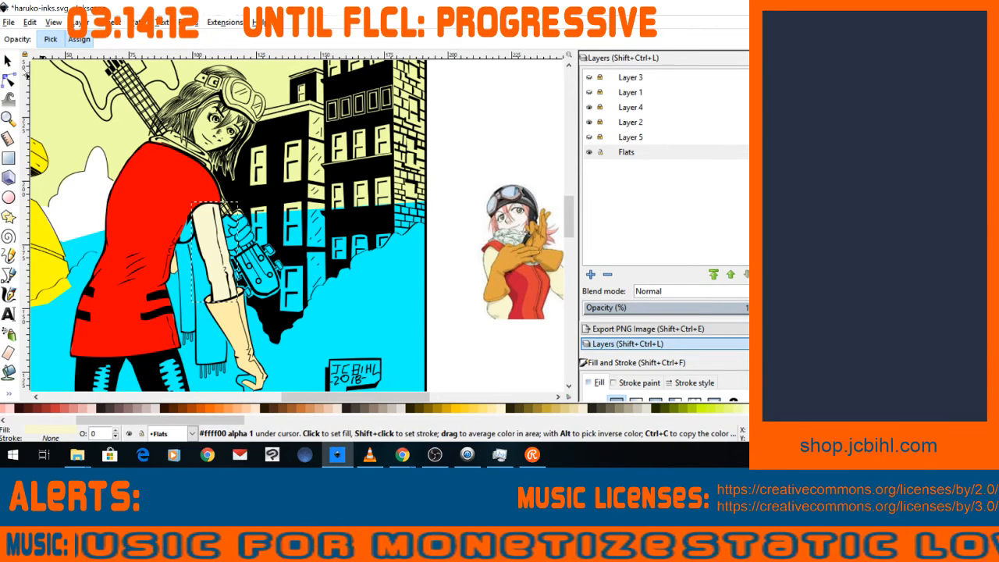
# Fill the tan glove shape on the lowered arm with the orange sampled from the reference character's glove.
pyautogui.click(8, 61)
pyautogui.click(234, 323)
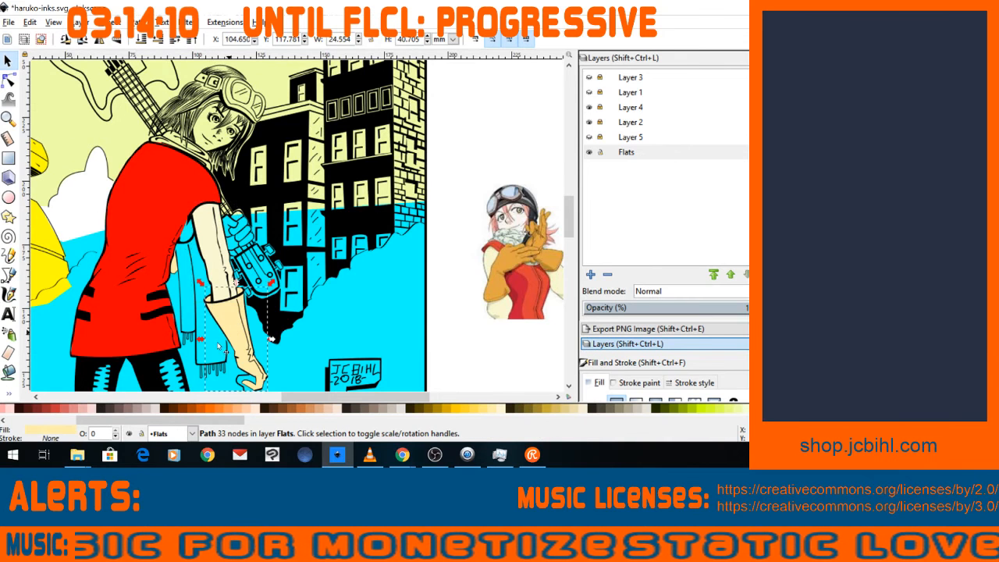
pyautogui.click(7, 390)
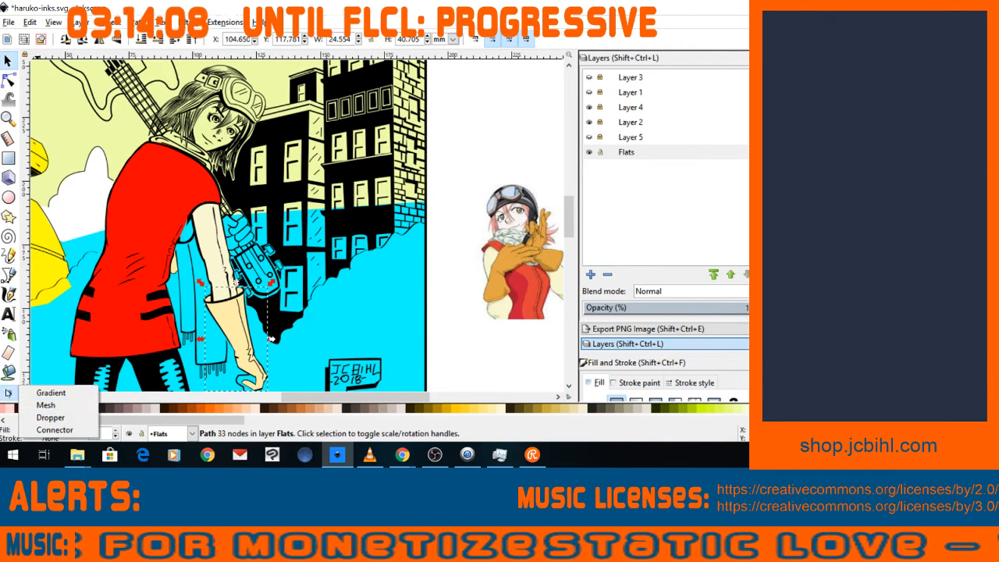
pyautogui.click(43, 414)
pyautogui.click(516, 263)
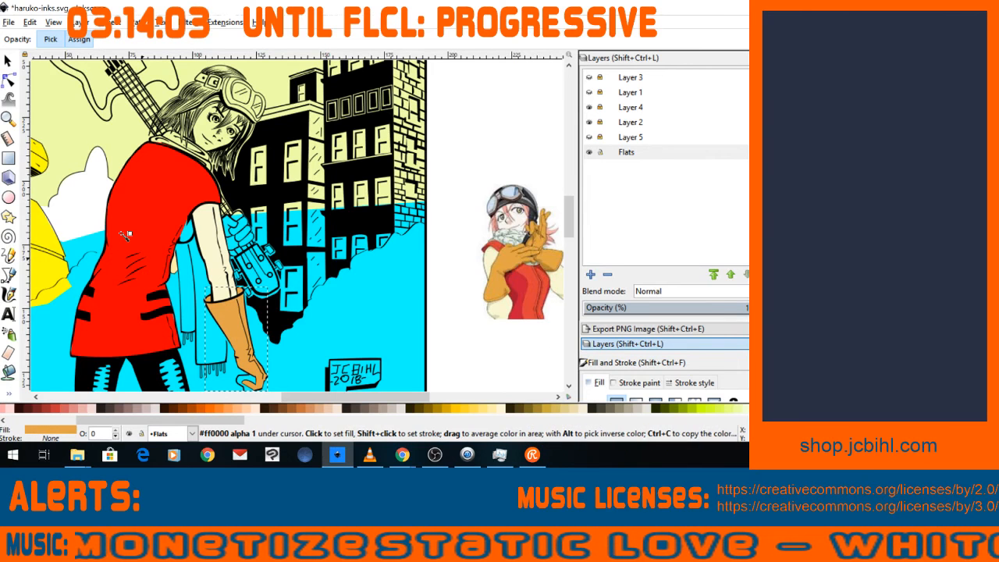
# Fill the red coat shape with the darker red sampled from the vest in the reference image.
pyautogui.press('s')
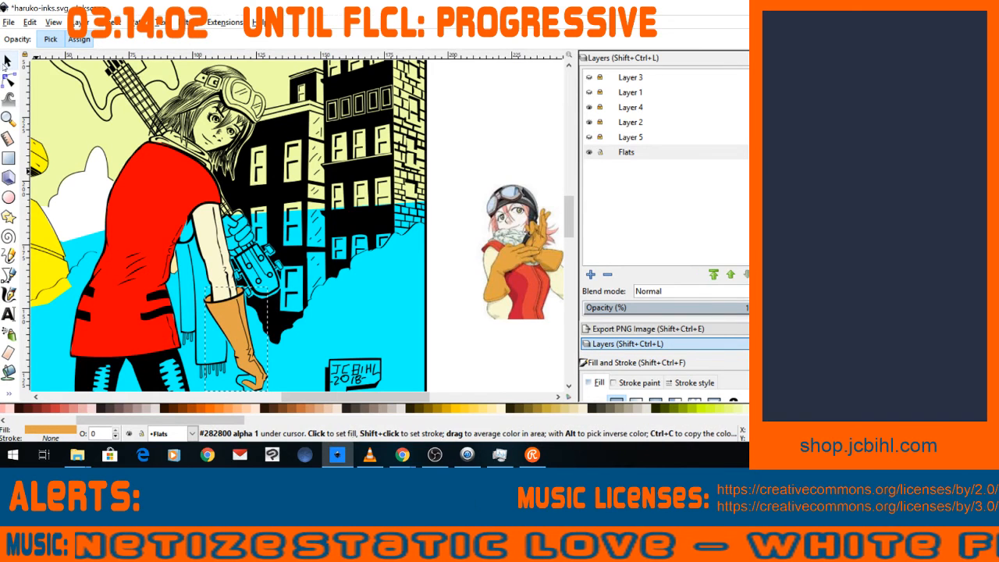
pyautogui.click(127, 195)
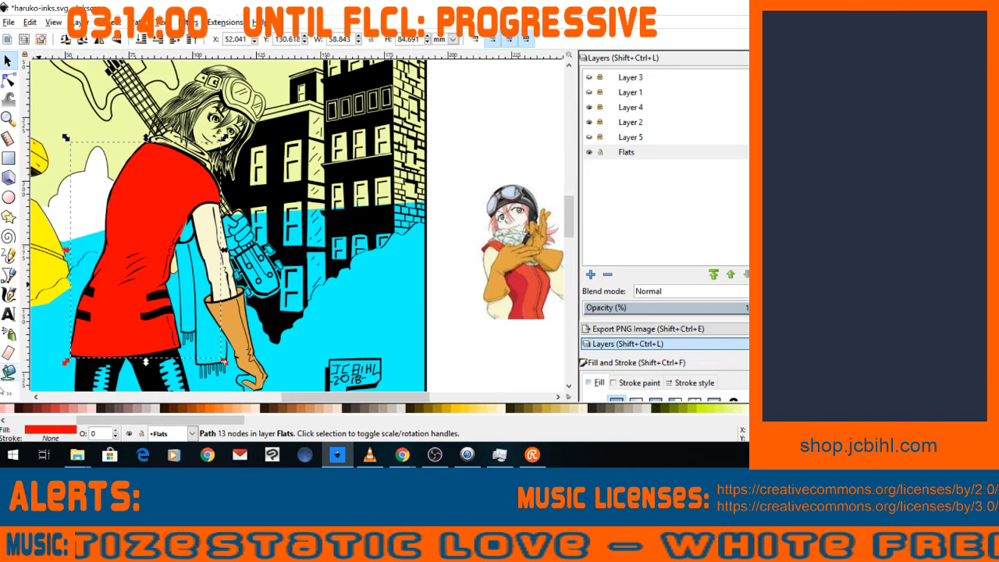
pyautogui.click(8, 392)
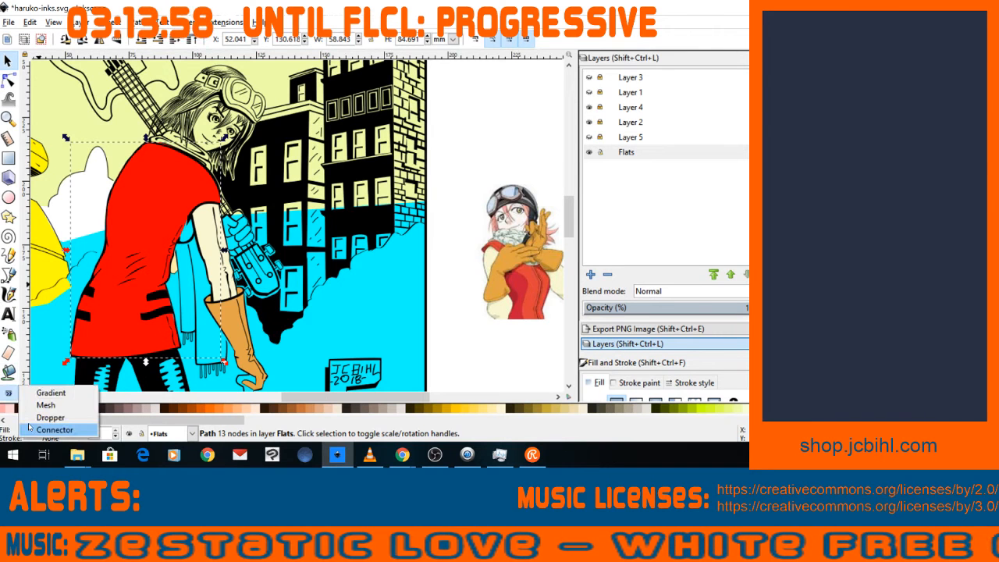
pyautogui.click(47, 418)
pyautogui.click(499, 261)
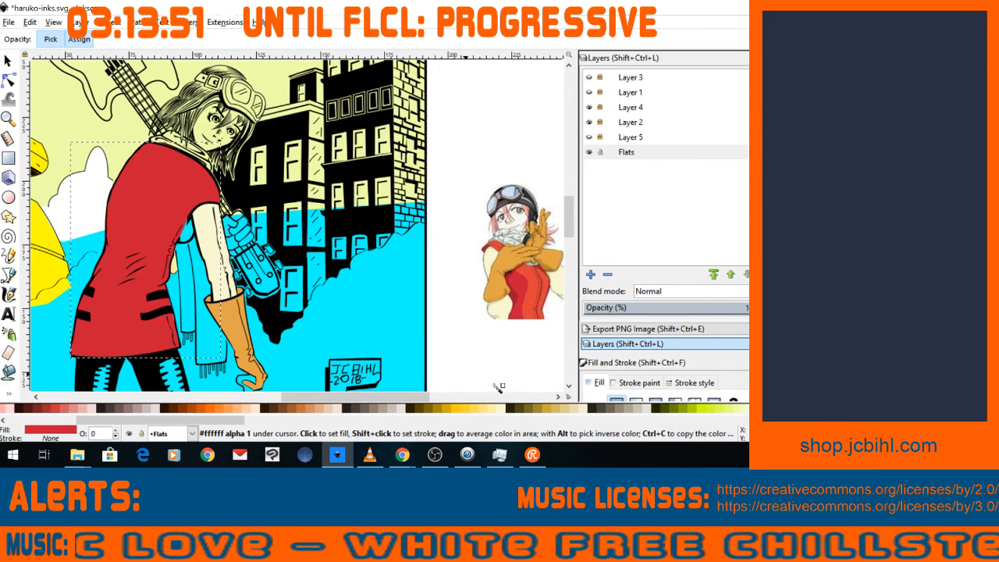
pyautogui.scroll(-4, 569, 242)
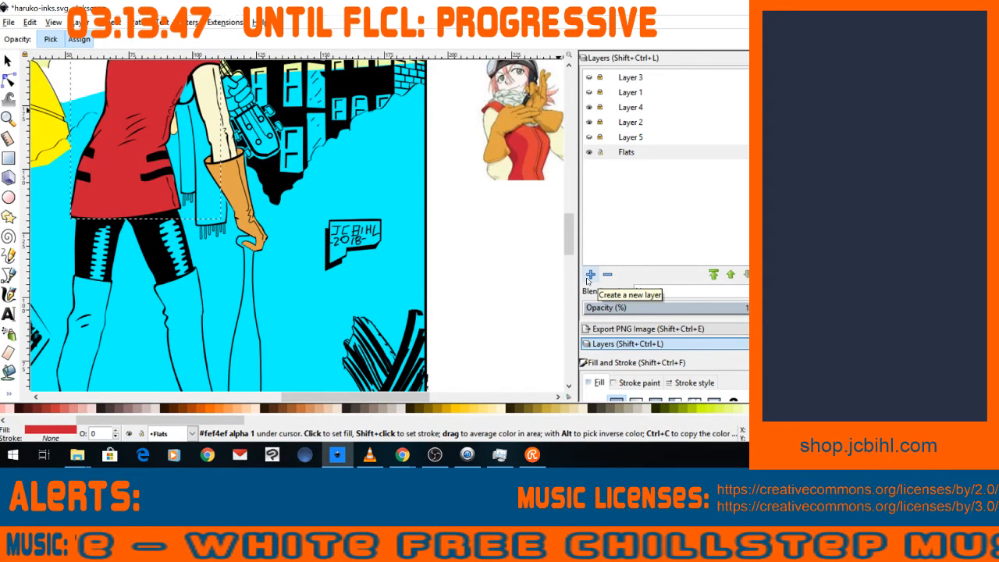
# Draw a closed flat shape over the right-hand thigh, from the coat hem down to the boot cuff, with the Bezier tool.
pyautogui.click(9, 274)
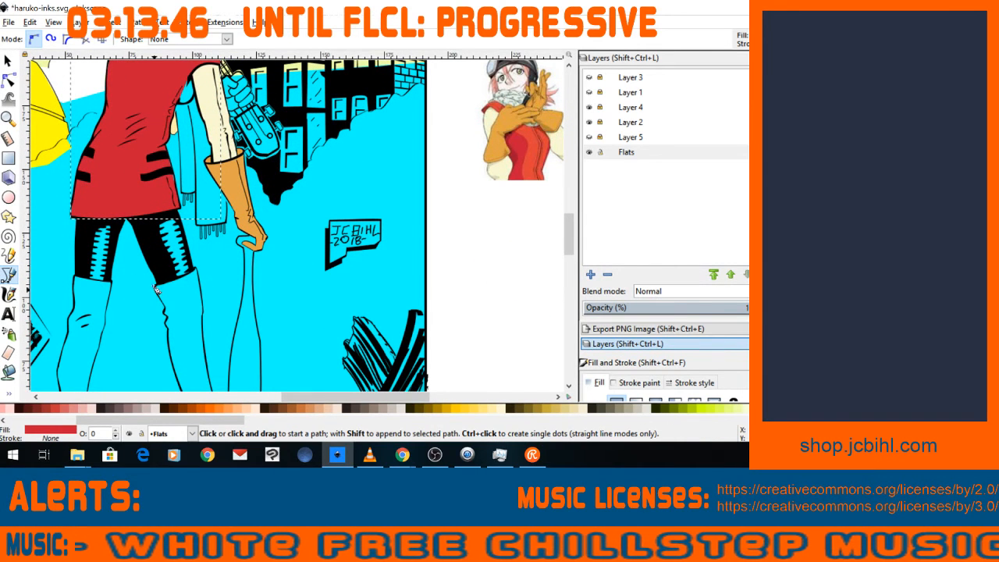
pyautogui.click(134, 225)
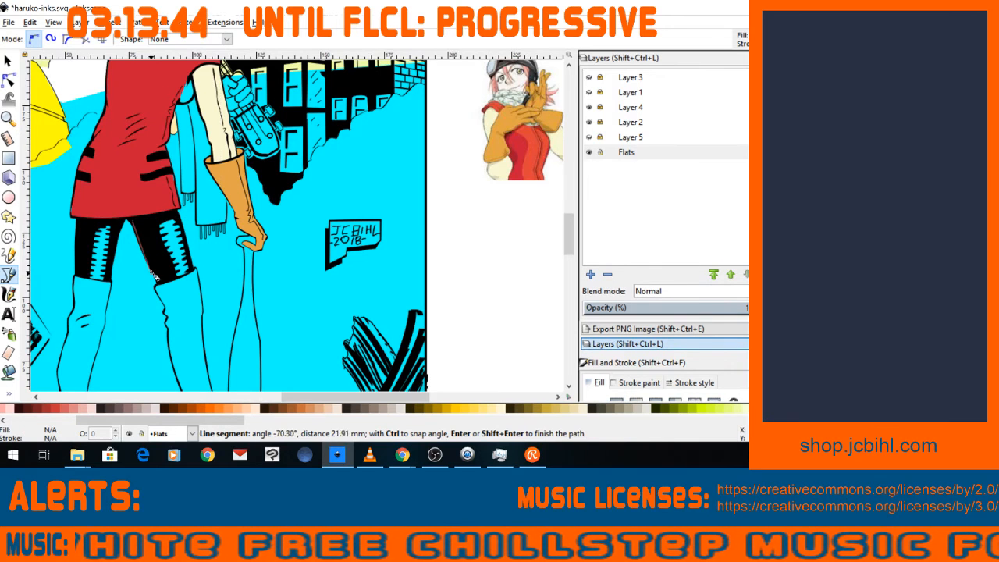
pyautogui.click(165, 286)
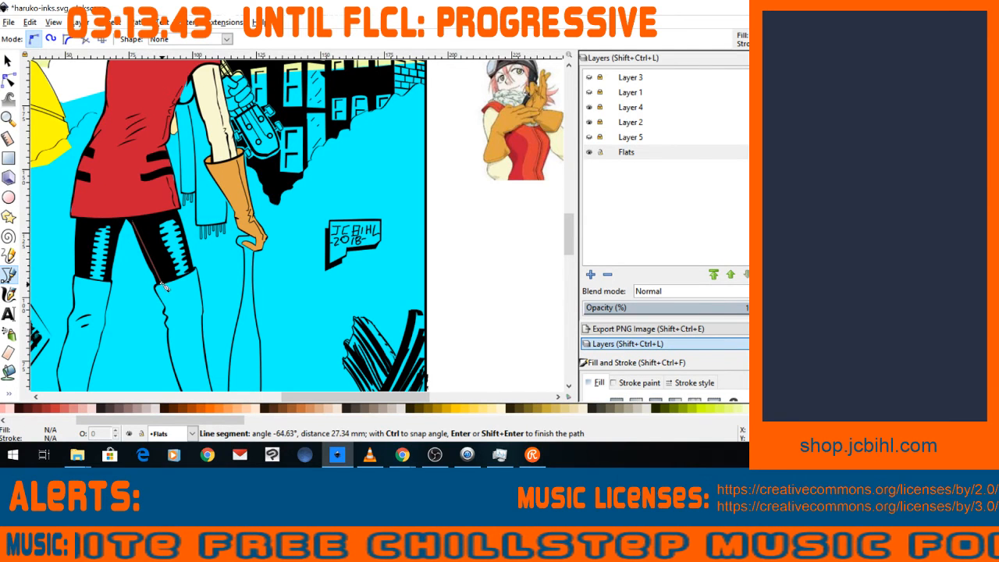
pyautogui.moveTo(187, 279); pyautogui.dragTo(194, 265)
pyautogui.click(191, 254)
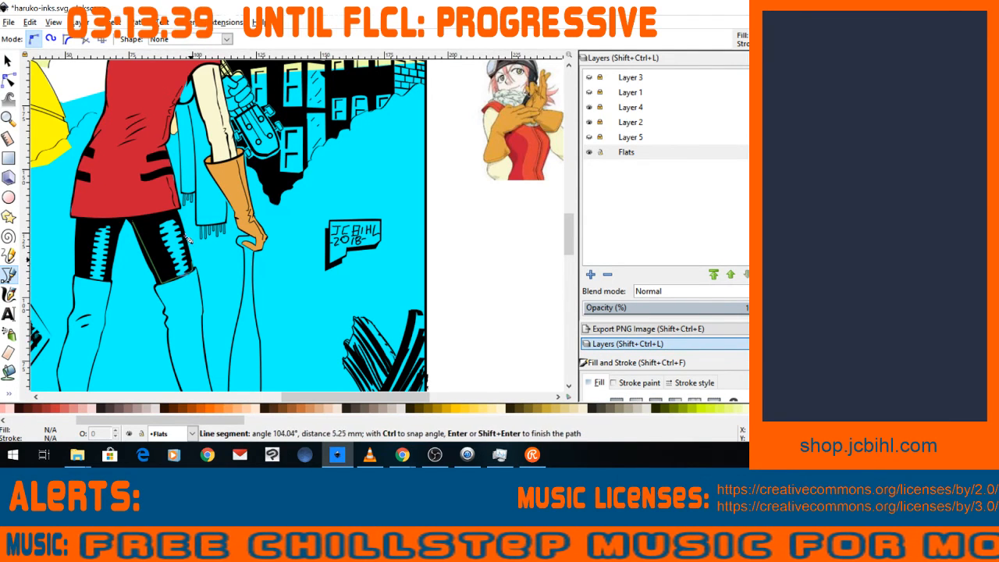
pyautogui.click(178, 213)
pyautogui.click(147, 218)
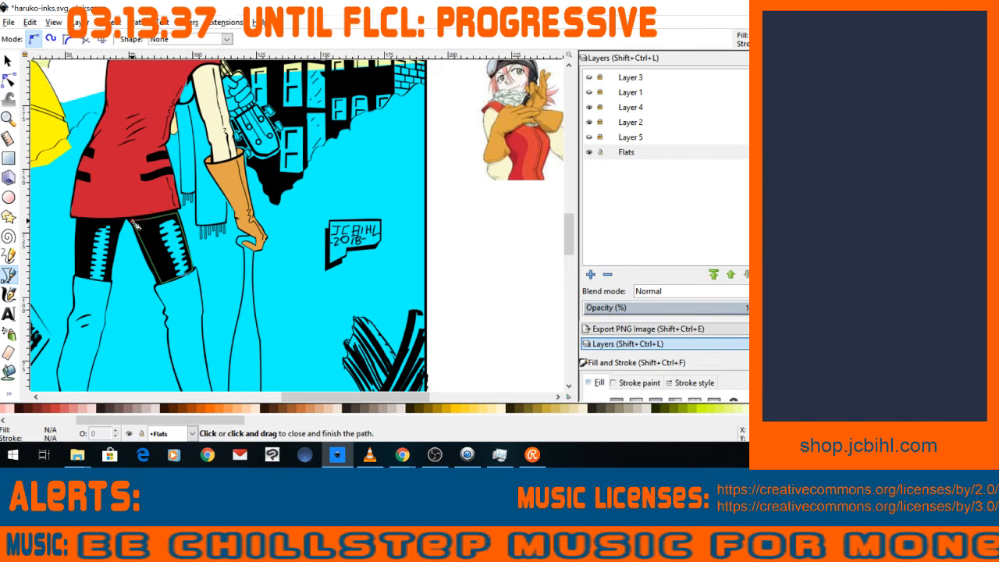
pyautogui.click(134, 225)
# Fill the right-hand thigh shape with the purple #8d5fd3 from the colour palette.
pyautogui.moveTo(187, 422); pyautogui.dragTo(399, 452)
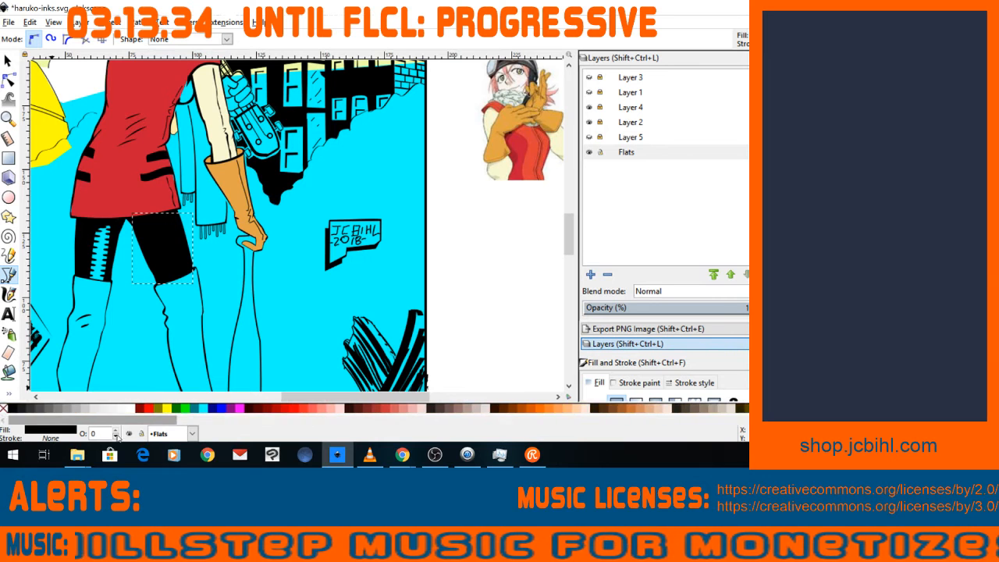
pyautogui.moveTo(116, 435); pyautogui.dragTo(544, 459)
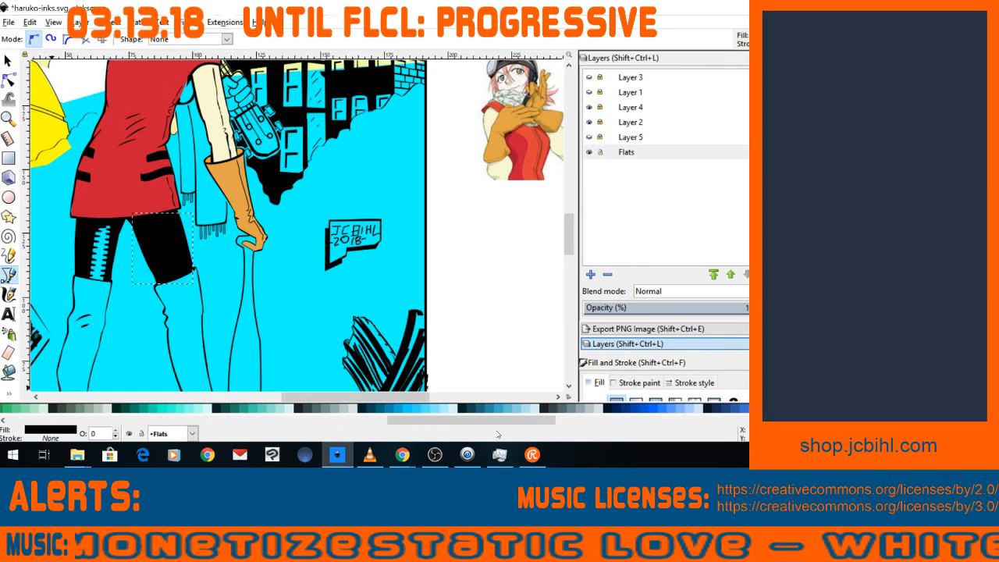
pyautogui.moveTo(531, 420); pyautogui.dragTo(602, 421)
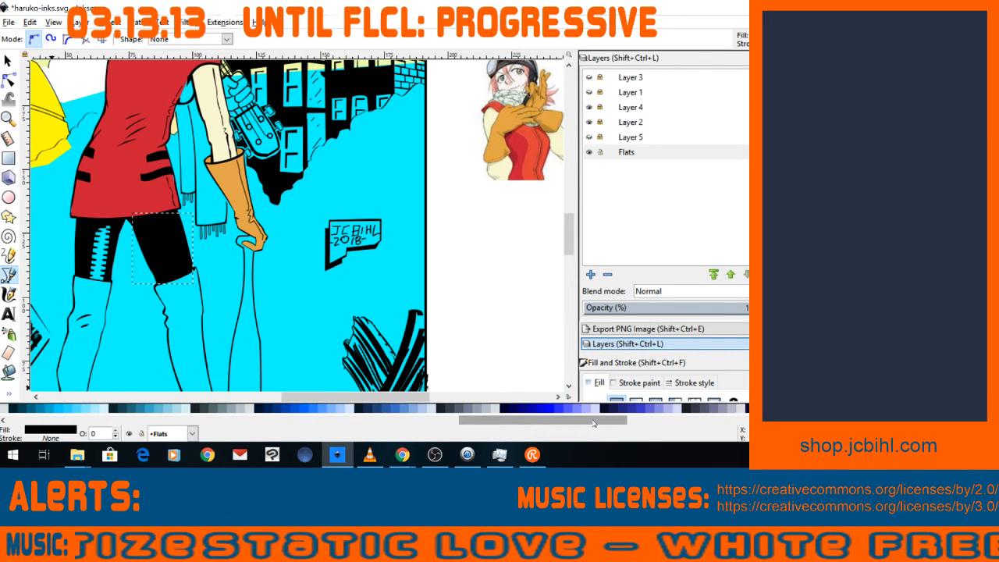
pyautogui.hscroll(3, 622, 424)
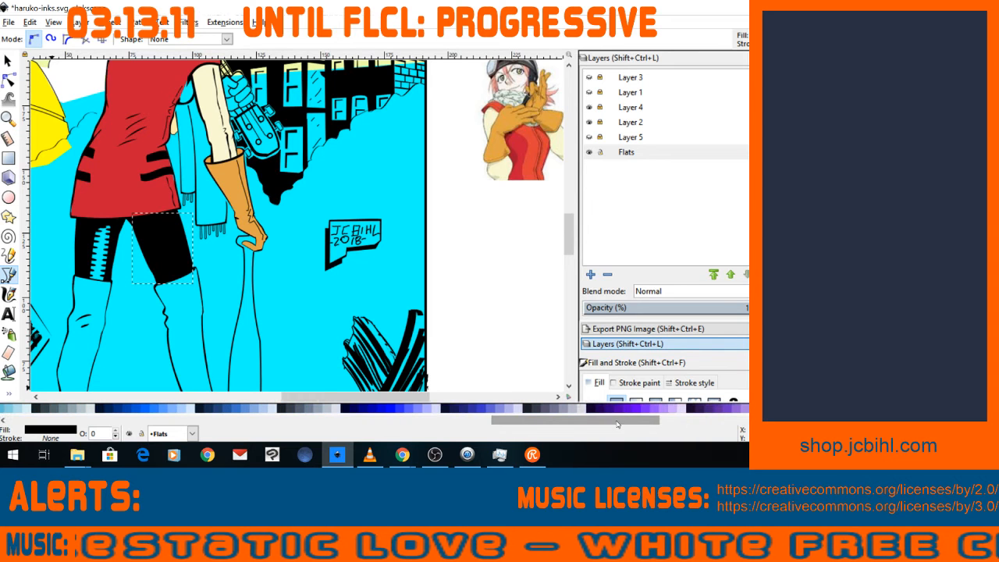
pyautogui.moveTo(622, 423); pyautogui.dragTo(618, 425)
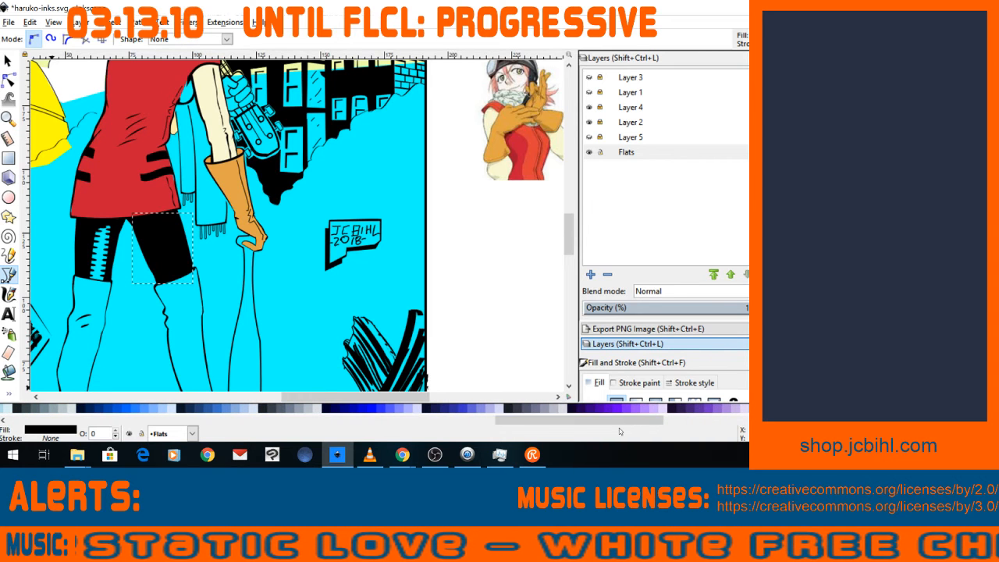
pyautogui.click(718, 413)
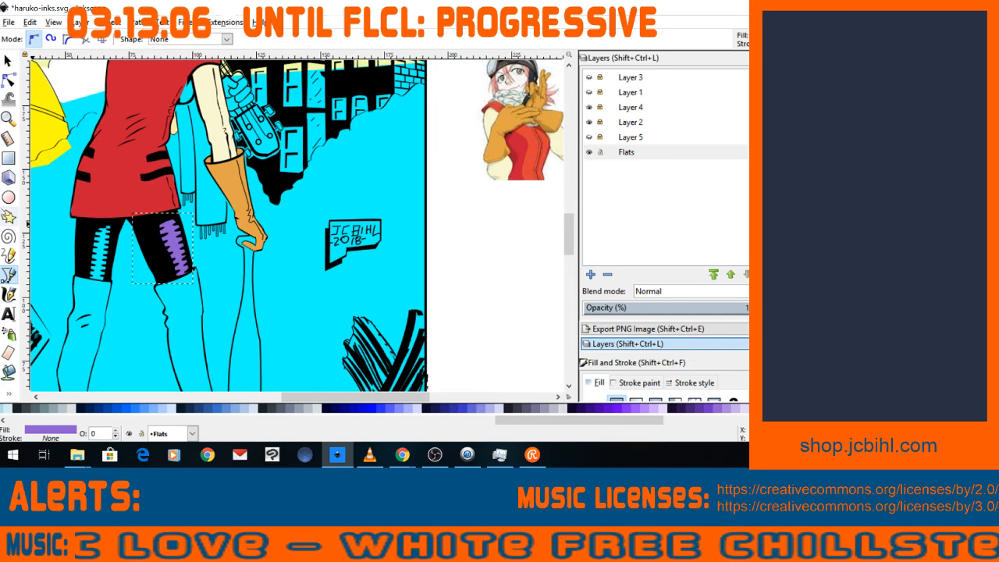
# Draw a closed four-sided flat shape over the zigzag stripe on the left-hand thigh.
pyautogui.click(92, 226)
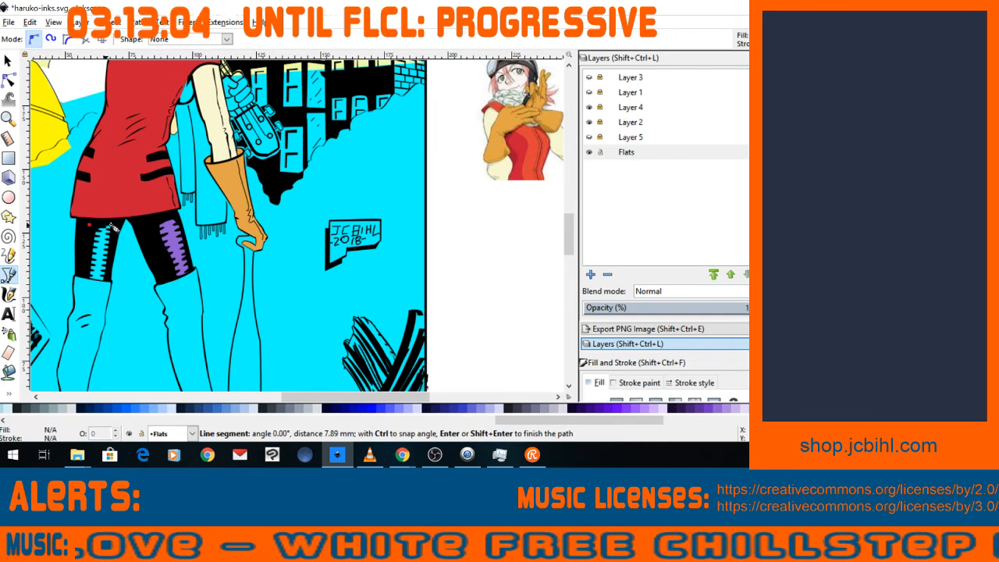
pyautogui.click(114, 226)
pyautogui.click(112, 282)
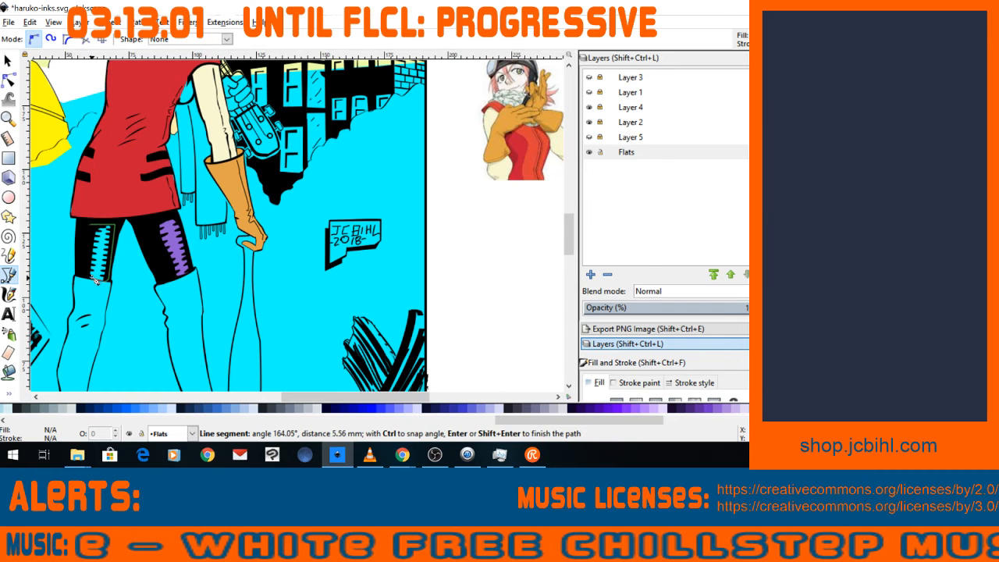
pyautogui.click(91, 283)
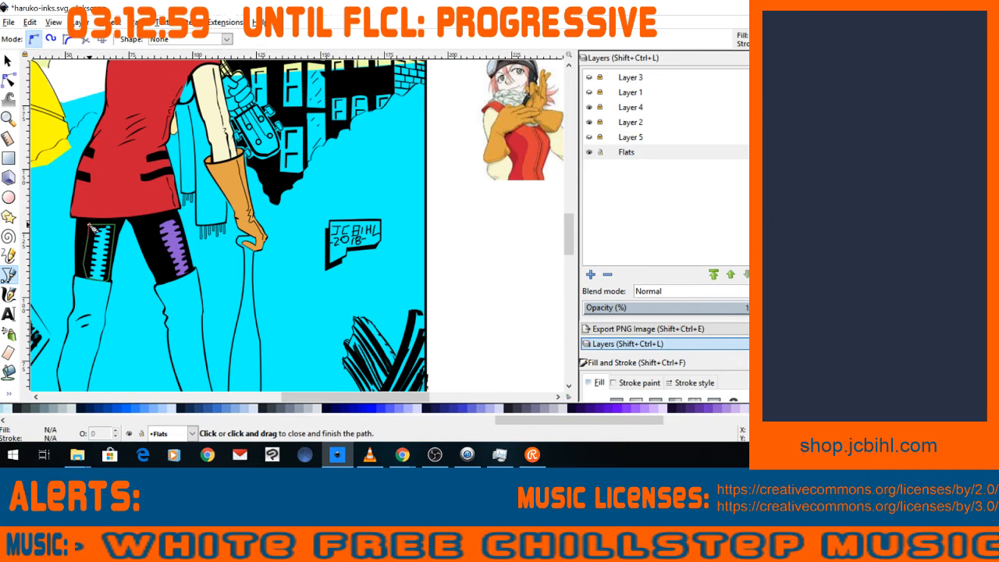
pyautogui.click(92, 227)
# Fill the left-hand thigh shape with the purple sampled from the other thigh's stripe using the Dropper.
pyautogui.click(8, 393)
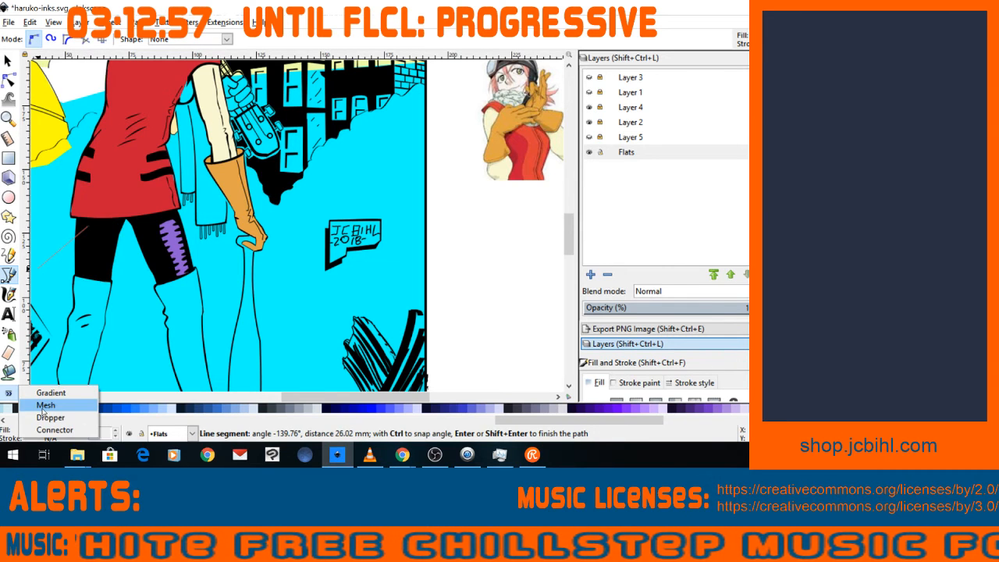
pyautogui.click(35, 417)
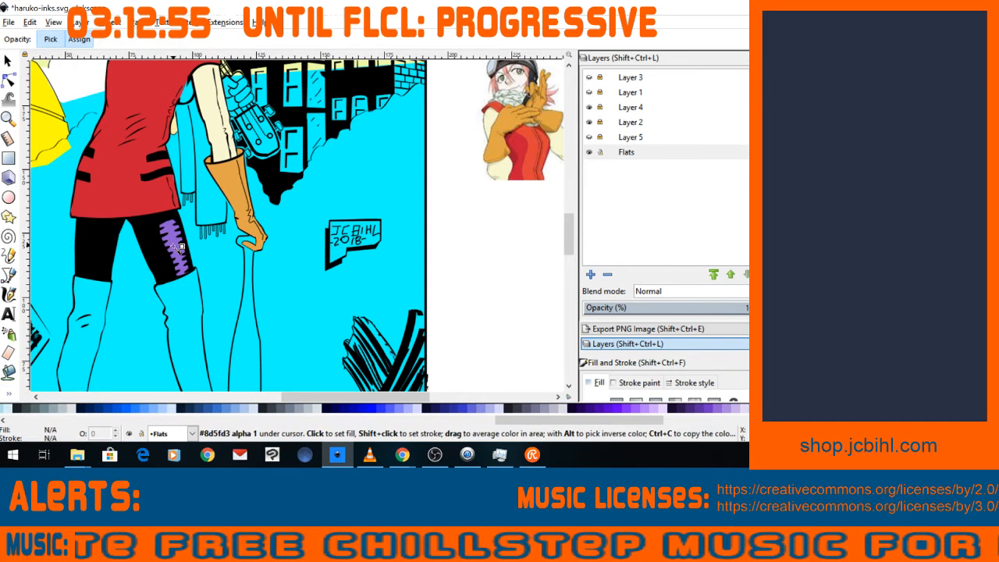
pyautogui.click(8, 60)
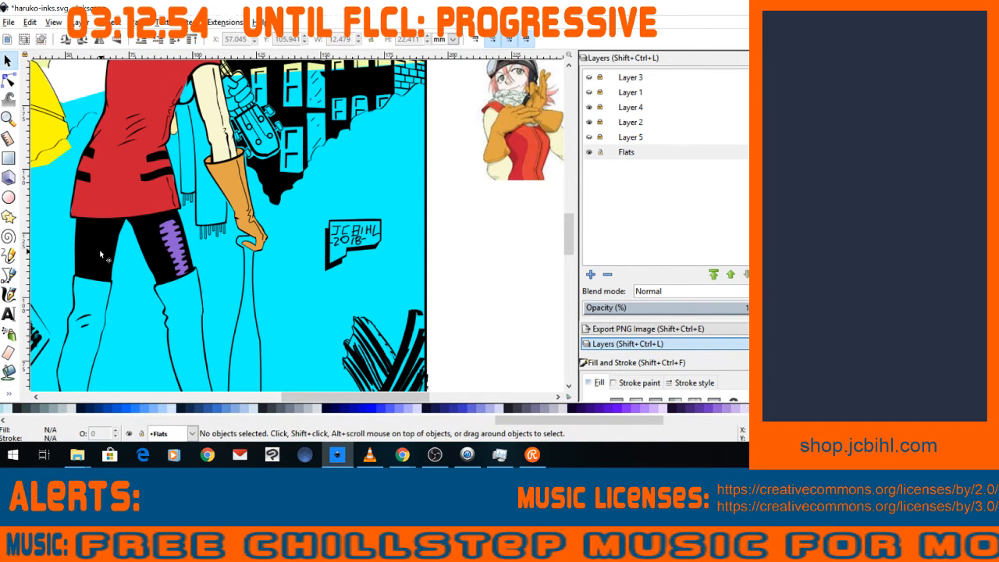
pyautogui.click(100, 260)
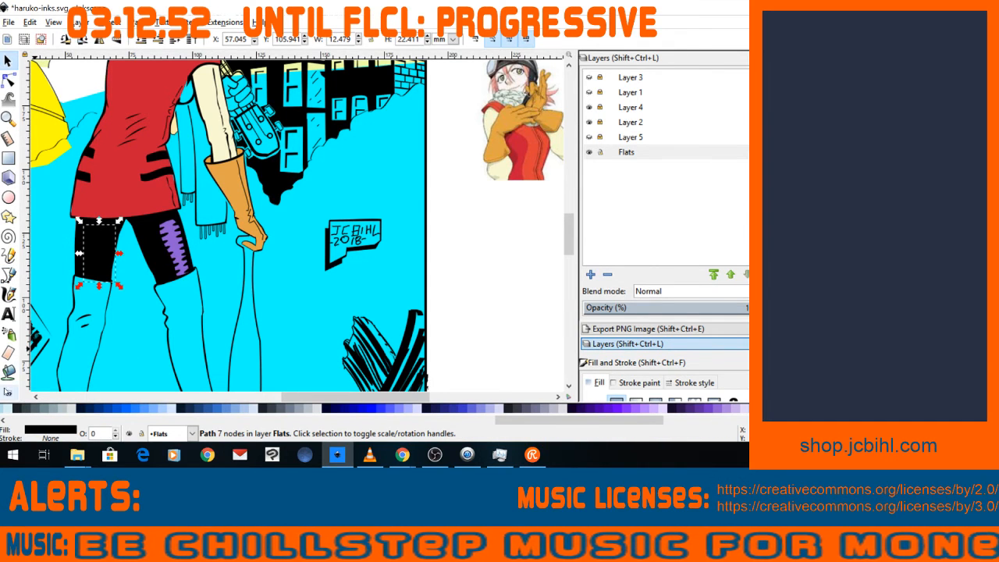
pyautogui.click(7, 393)
pyautogui.click(37, 416)
pyautogui.click(165, 256)
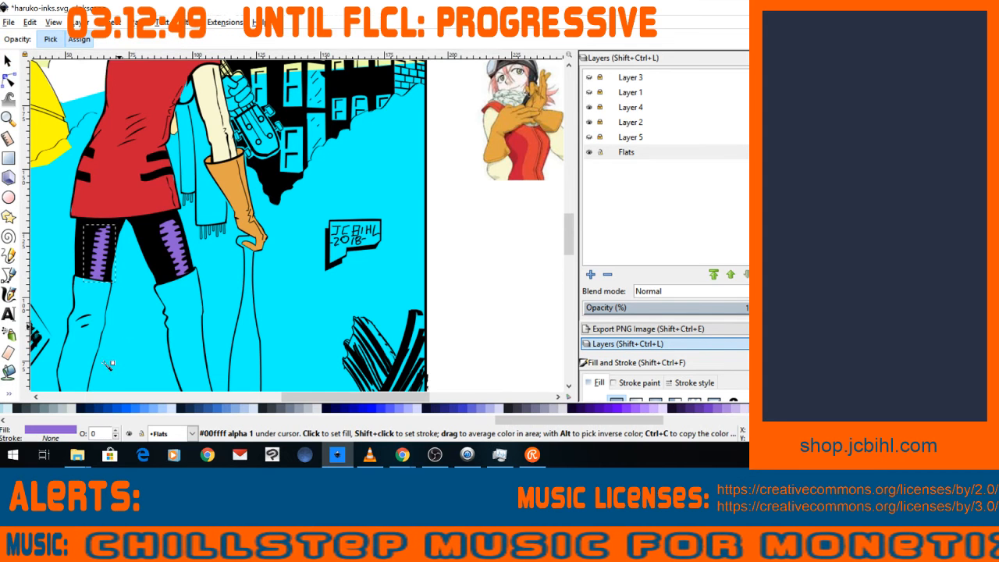
# Start a Bezier flat shape on the right-hand boot, tracing across the cuff and down the shin to the ankle.
pyautogui.press('-')
pyautogui.press('-')
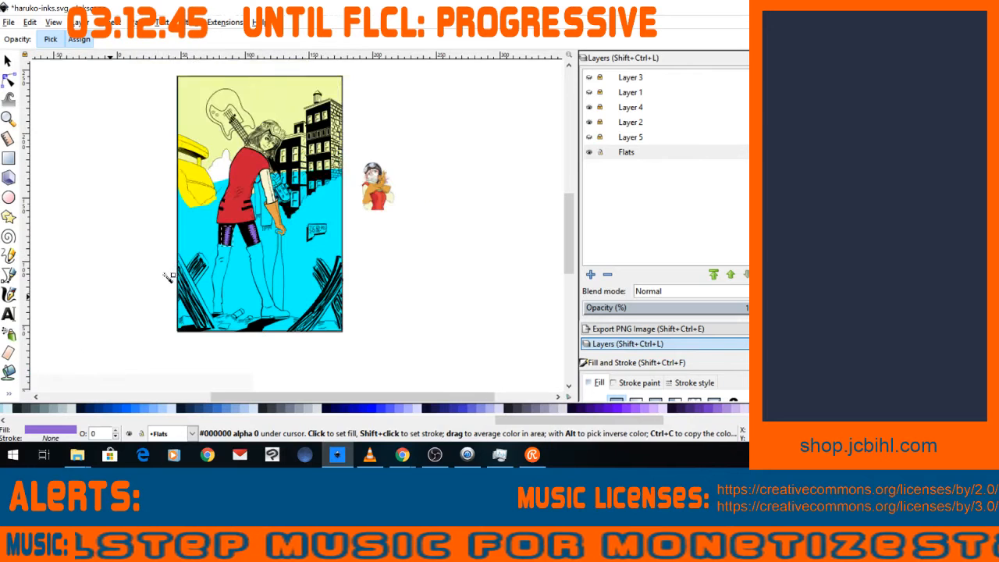
pyautogui.scroll(2, 167, 274)
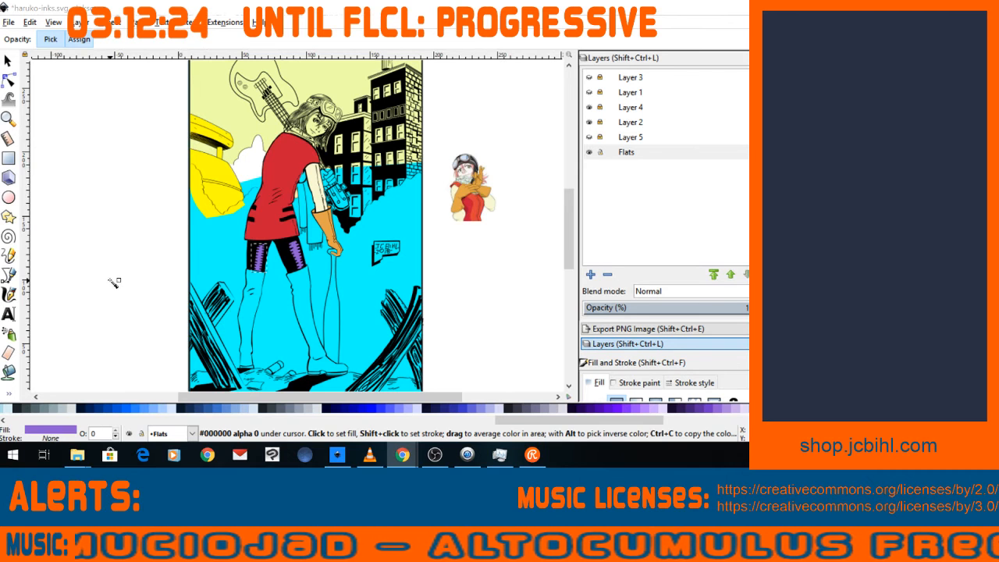
pyautogui.click(8, 117)
pyautogui.moveTo(223, 250); pyautogui.dragTo(323, 316)
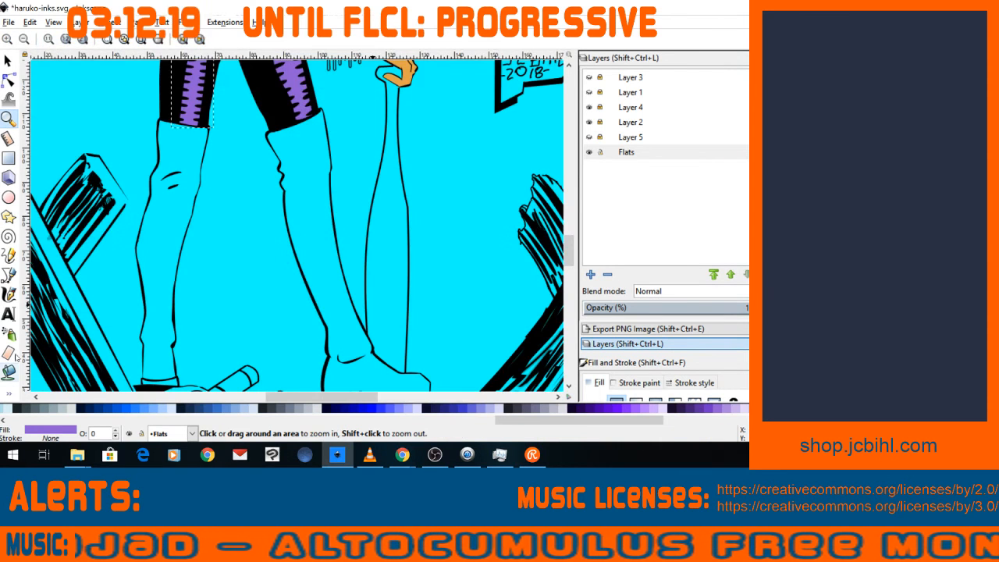
pyautogui.click(8, 274)
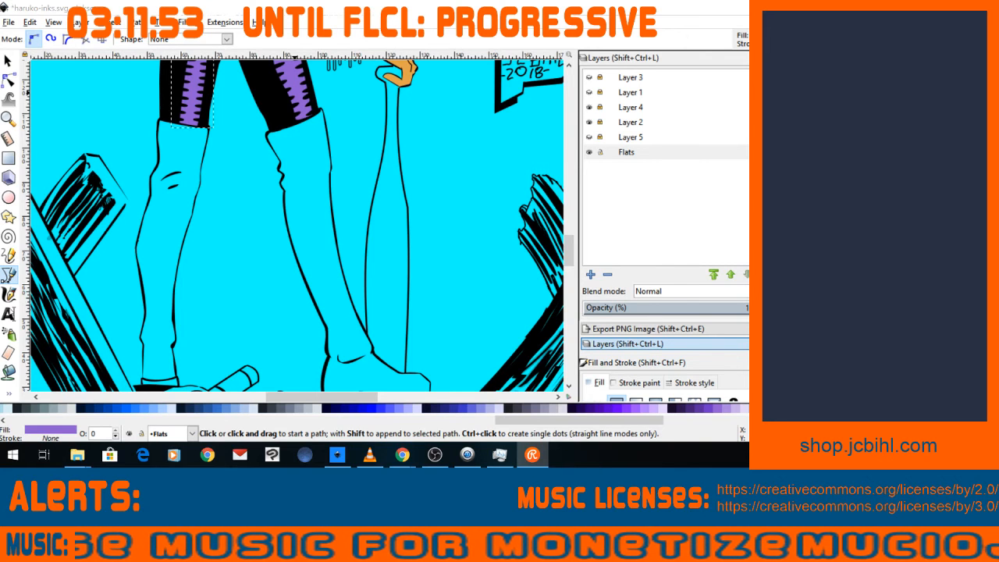
pyautogui.click(8, 275)
pyautogui.click(266, 135)
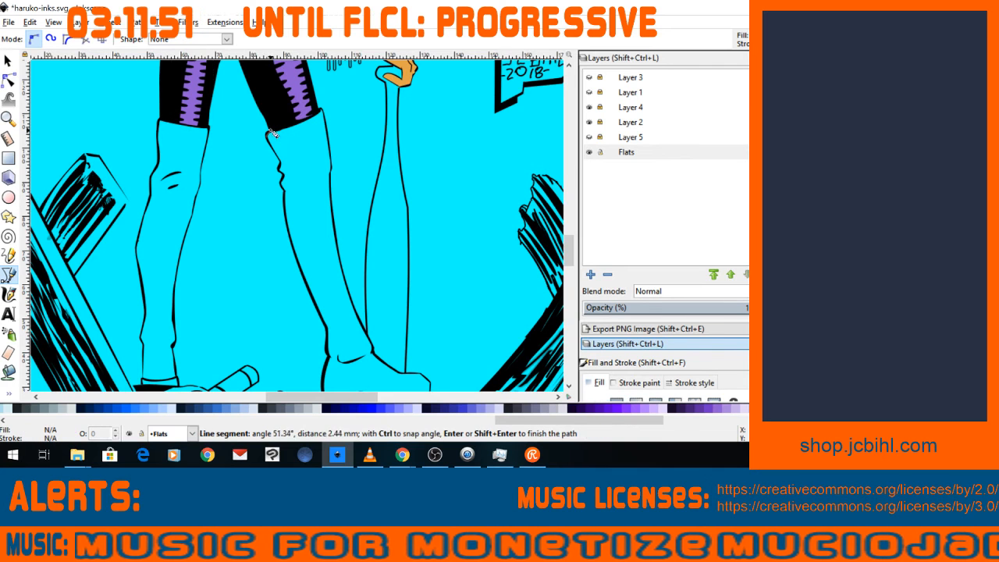
pyautogui.click(322, 115)
pyautogui.click(331, 153)
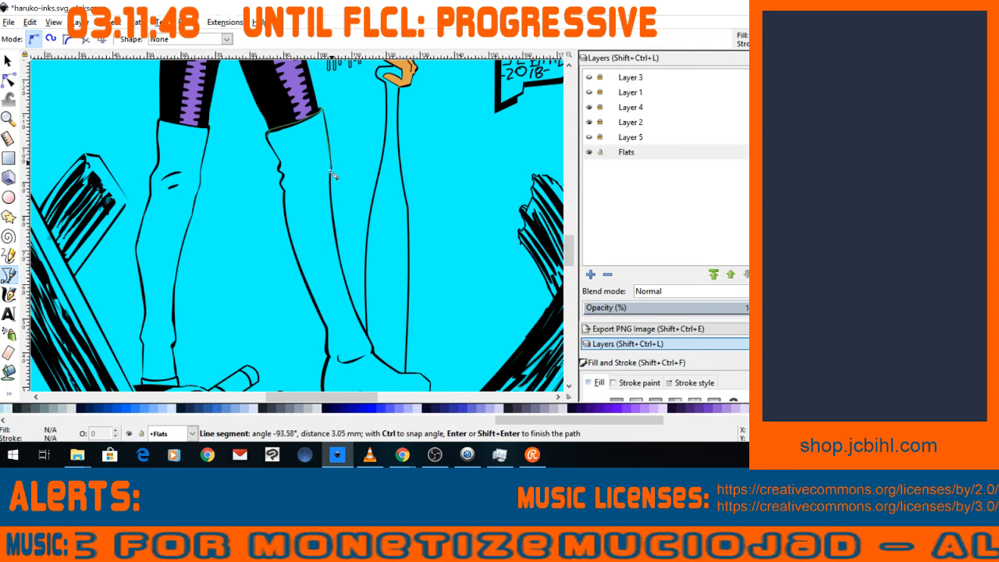
pyautogui.click(333, 177)
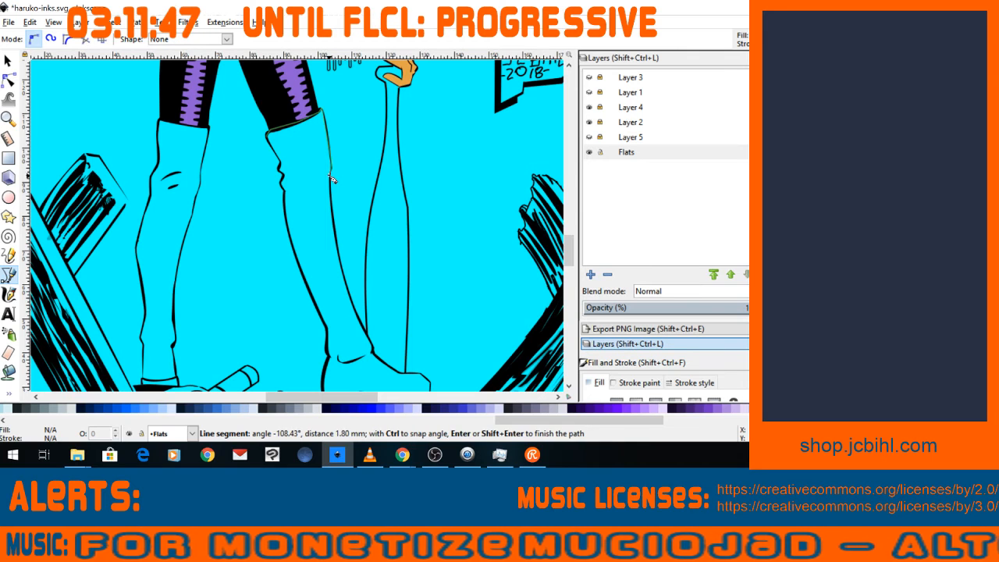
pyautogui.click(350, 295)
pyautogui.click(367, 333)
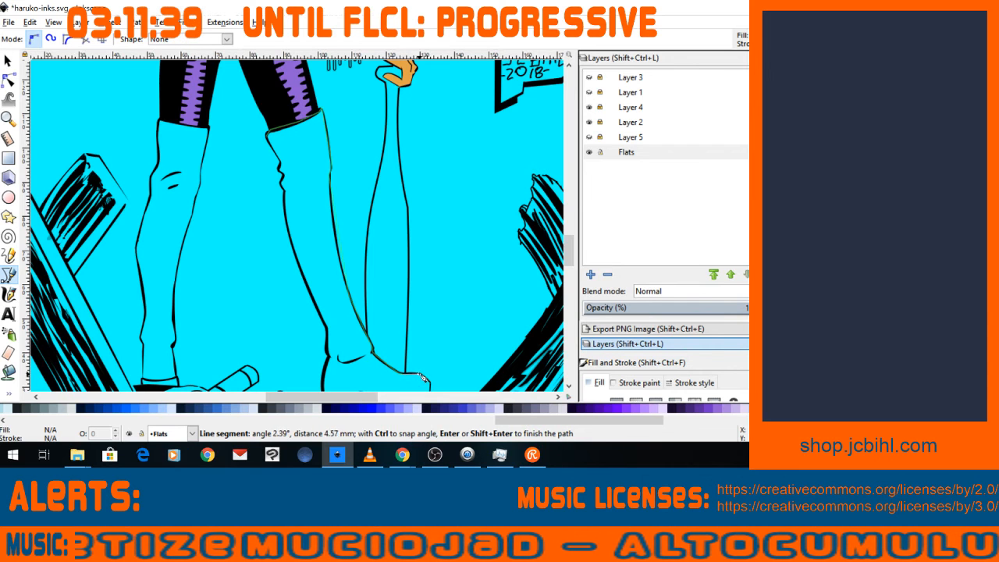
# Continue the right-hand boot's flat outline around the toe, along the sole and under the arch to the back of the heel.
pyautogui.click(413, 373)
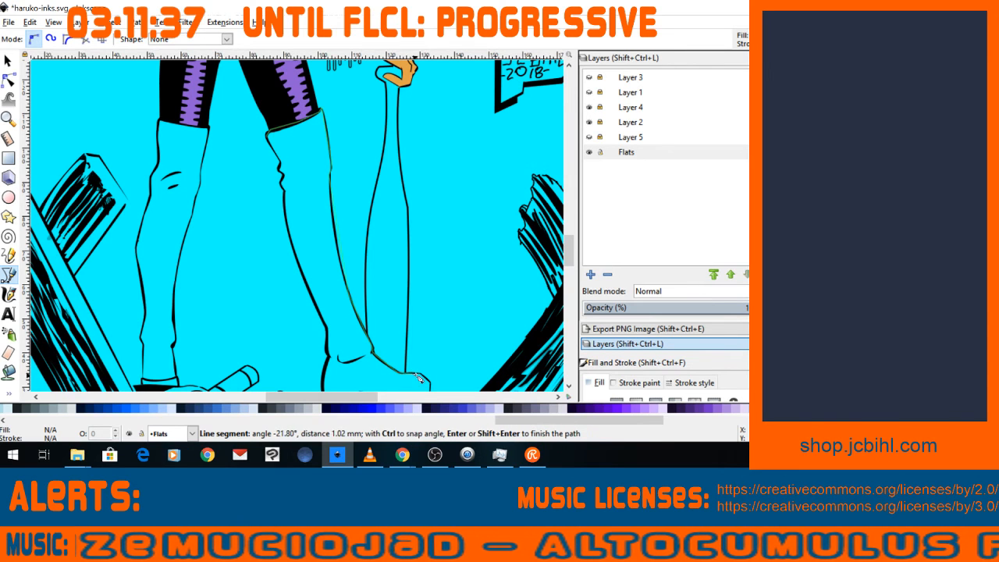
pyautogui.click(425, 378)
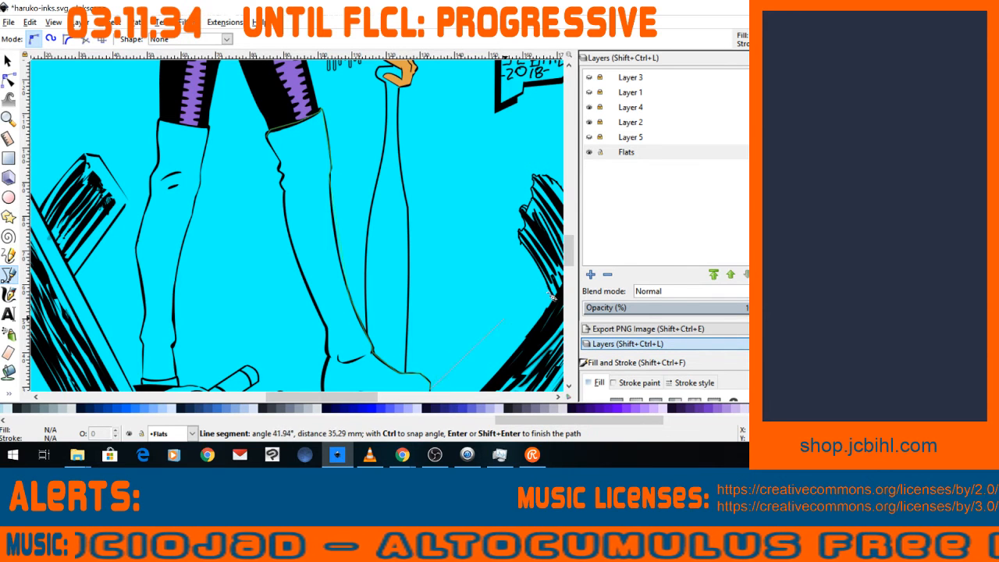
pyautogui.moveTo(568, 260)
pyautogui.mouseDown()
pyautogui.moveTo(569, 286)
pyautogui.moveTo(570, 262)
pyautogui.mouseUp()
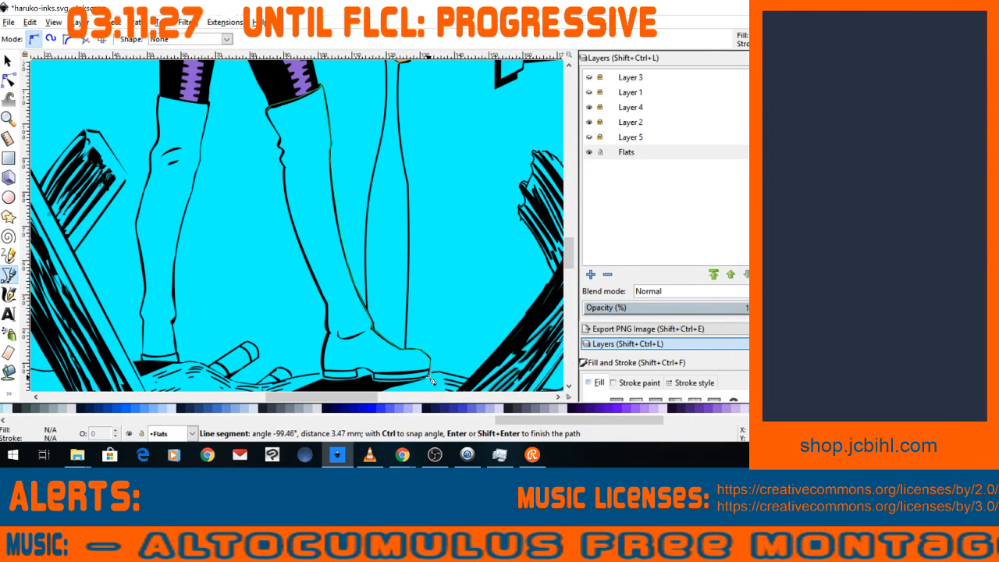
pyautogui.click(372, 379)
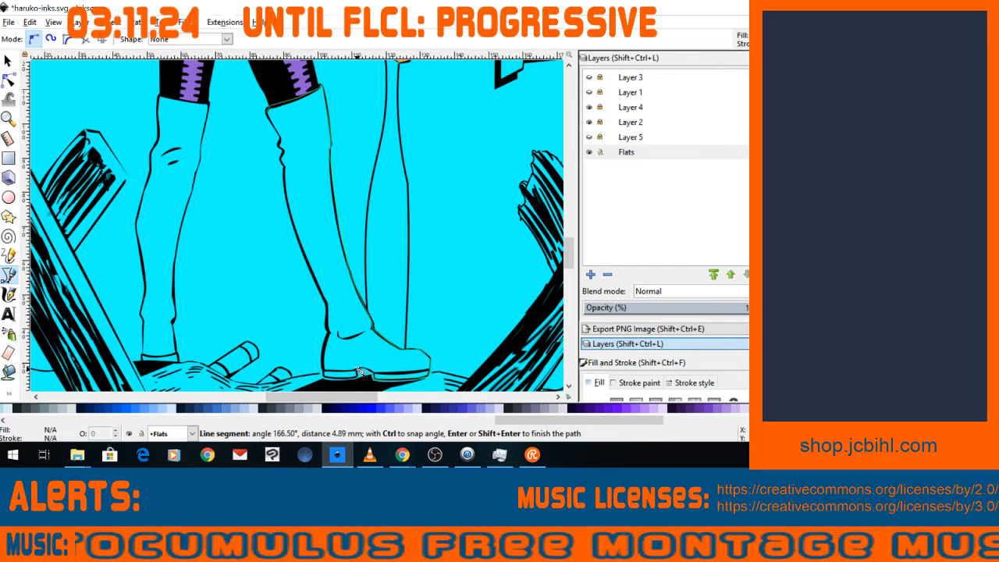
pyautogui.moveTo(360, 373); pyautogui.dragTo(359, 373)
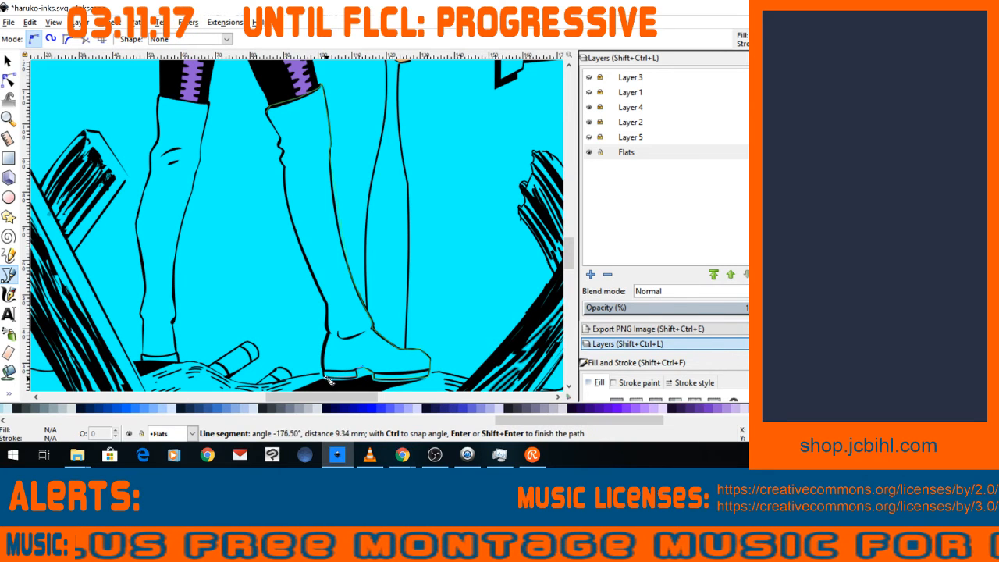
pyautogui.click(325, 370)
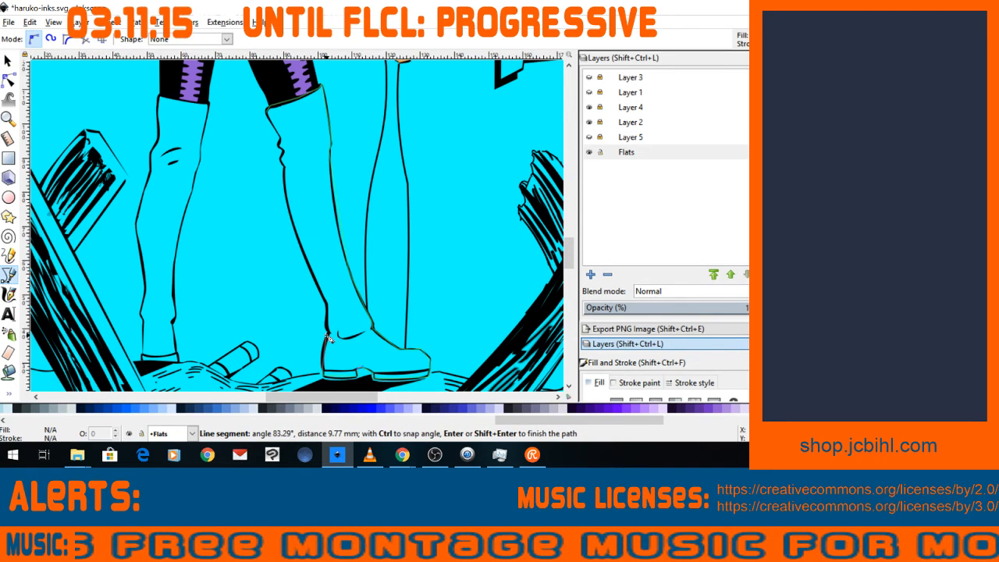
# Trace the right-hand boot's outline up the back of the heel and calf to the cuff and close the shape.
pyautogui.click(330, 329)
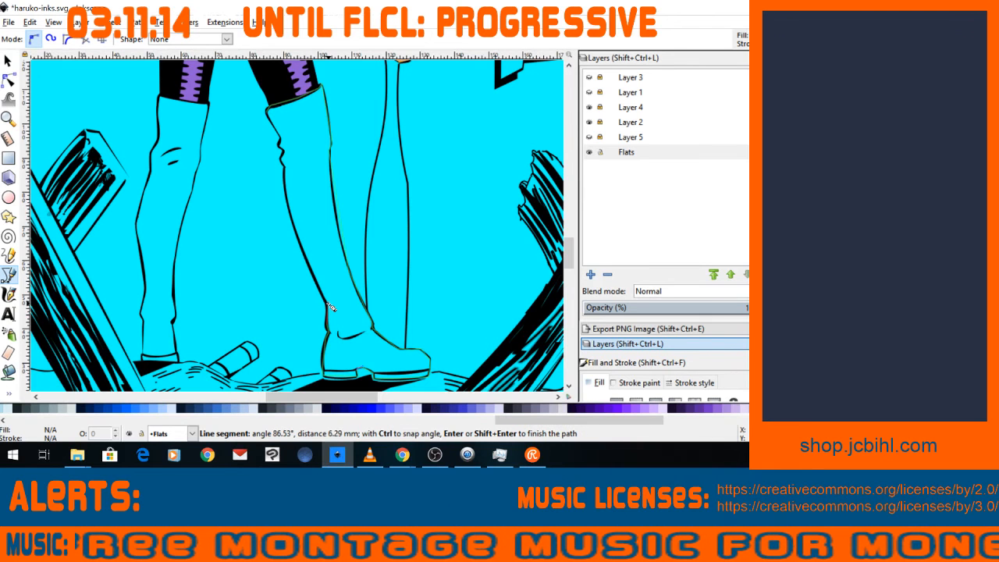
pyautogui.click(327, 303)
pyautogui.press('space')
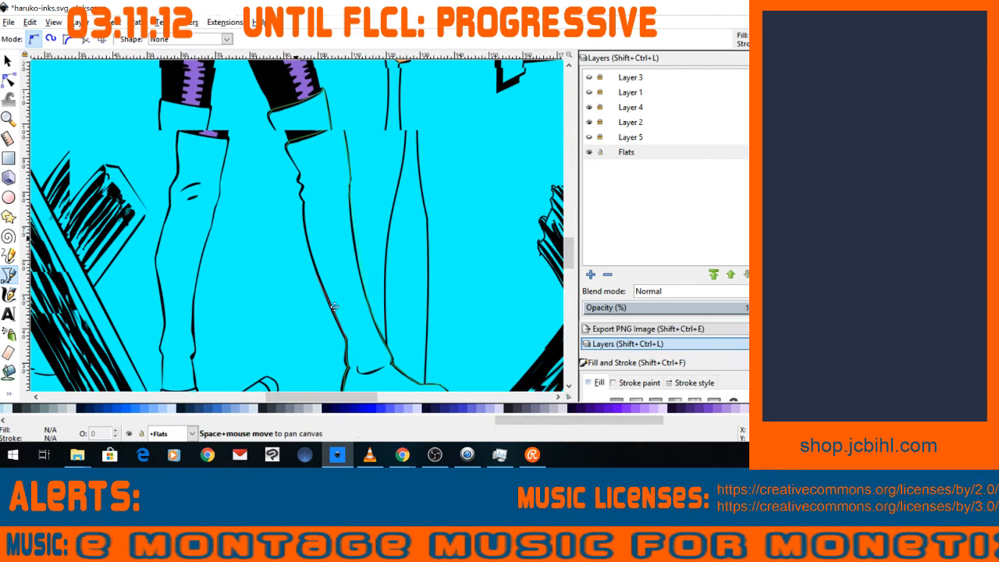
pyautogui.click(321, 232)
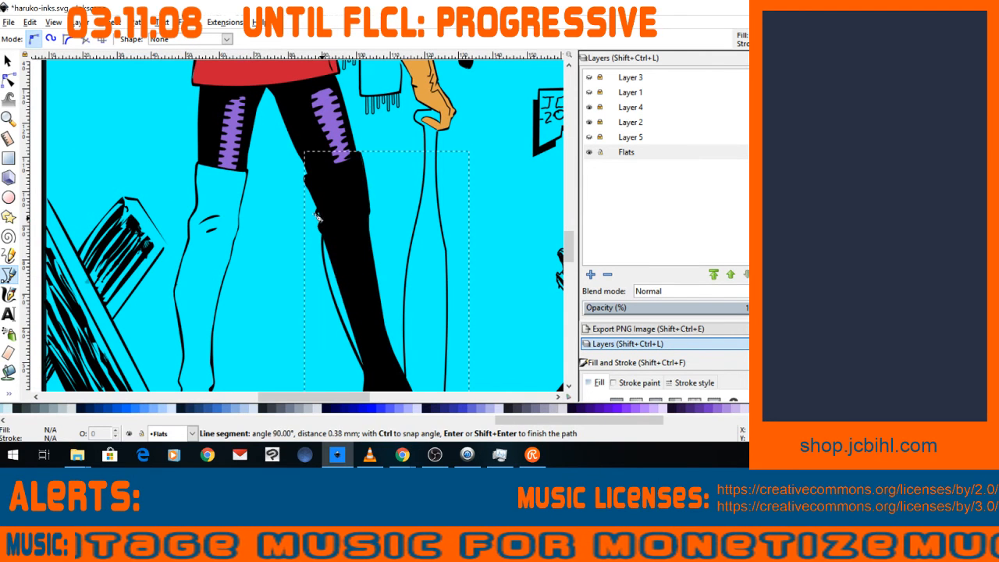
pyautogui.click(321, 220)
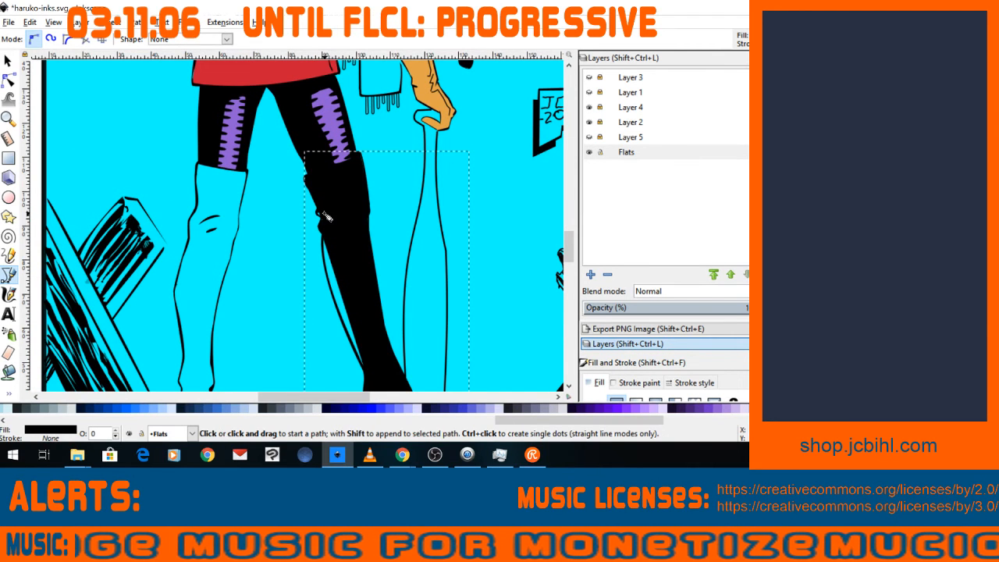
# Fill the right-hand boot shape with the pale grey #E3DBDB from the colour palette.
pyautogui.scroll(-1, 326, 217)
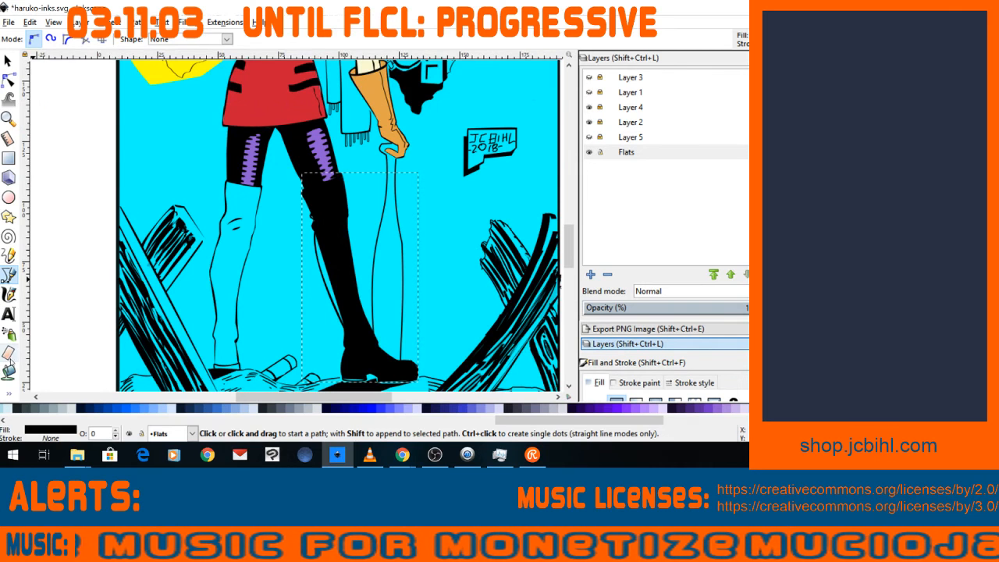
pyautogui.click(9, 393)
pyautogui.click(41, 417)
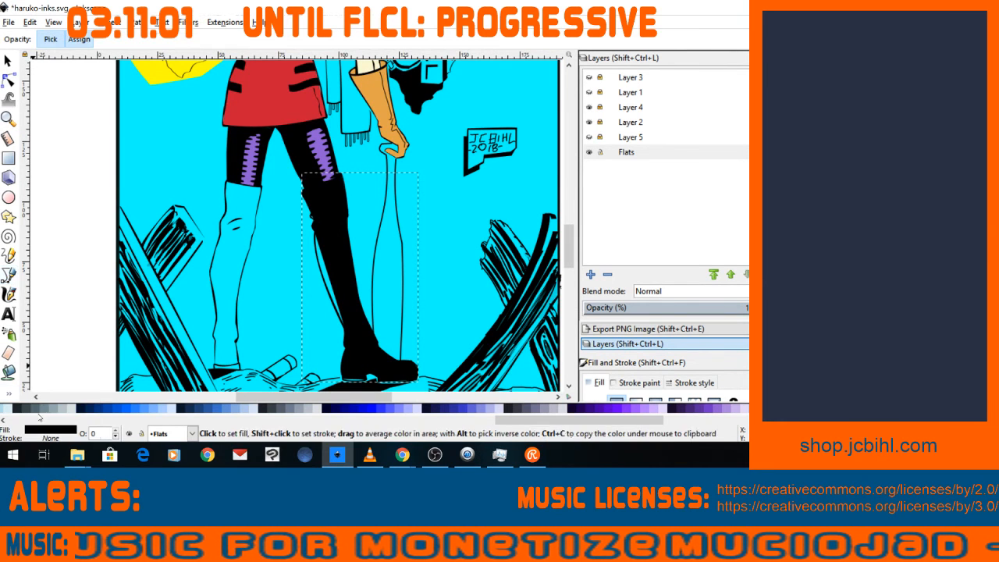
pyautogui.scroll(3, 569, 261)
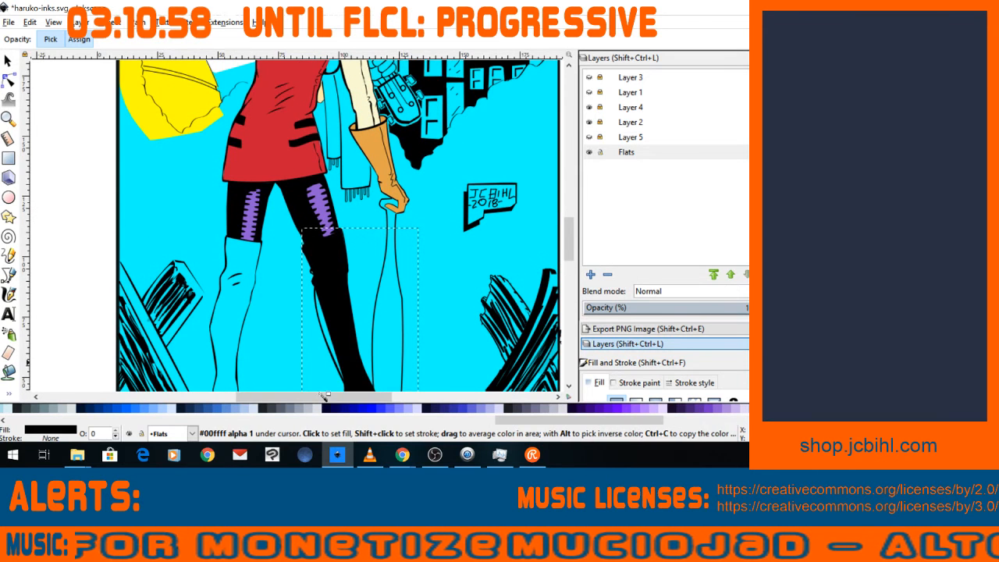
pyautogui.moveTo(308, 397); pyautogui.dragTo(266, 401)
pyautogui.moveTo(528, 420); pyautogui.dragTo(81, 431)
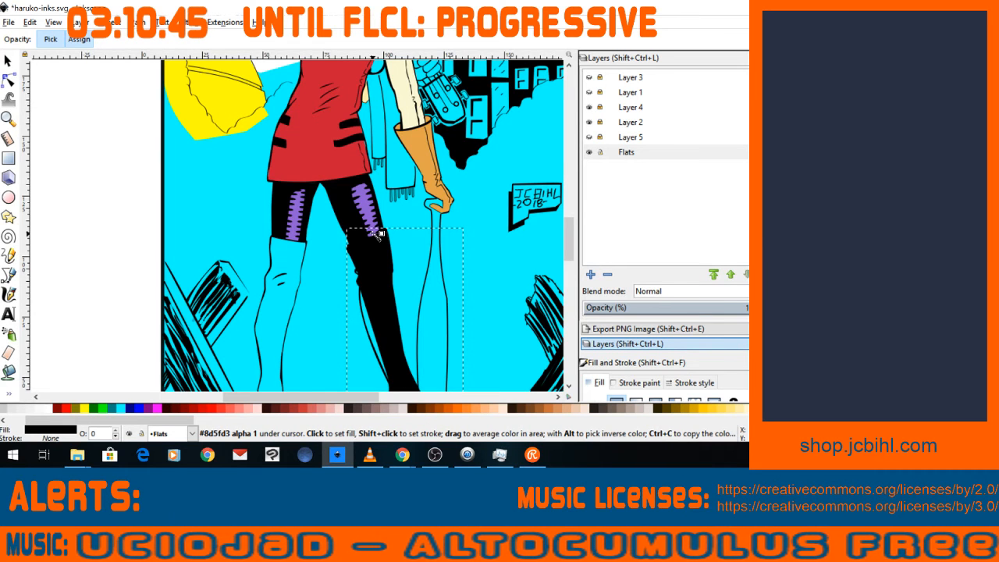
pyautogui.press('-')
pyautogui.press('-')
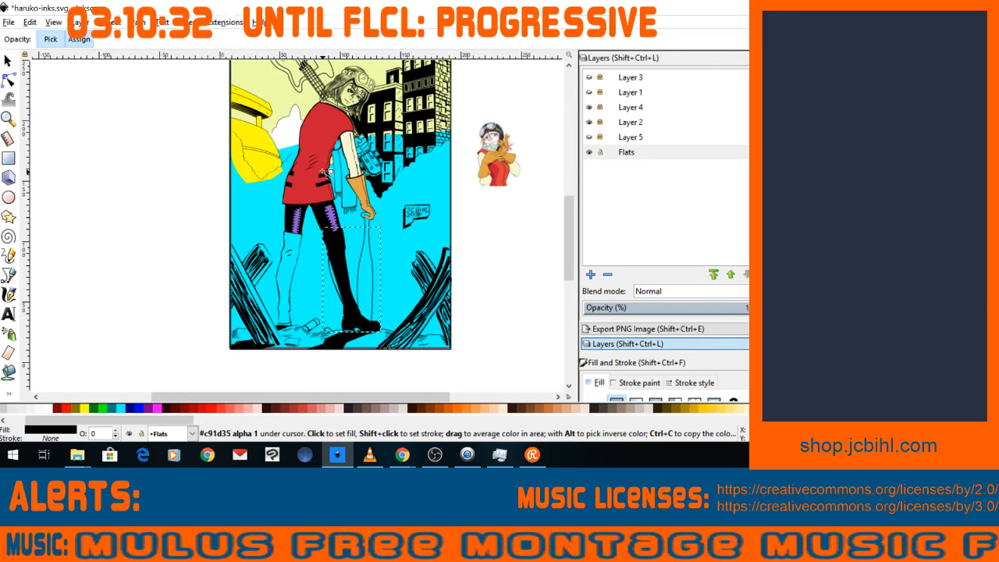
pyautogui.click(404, 408)
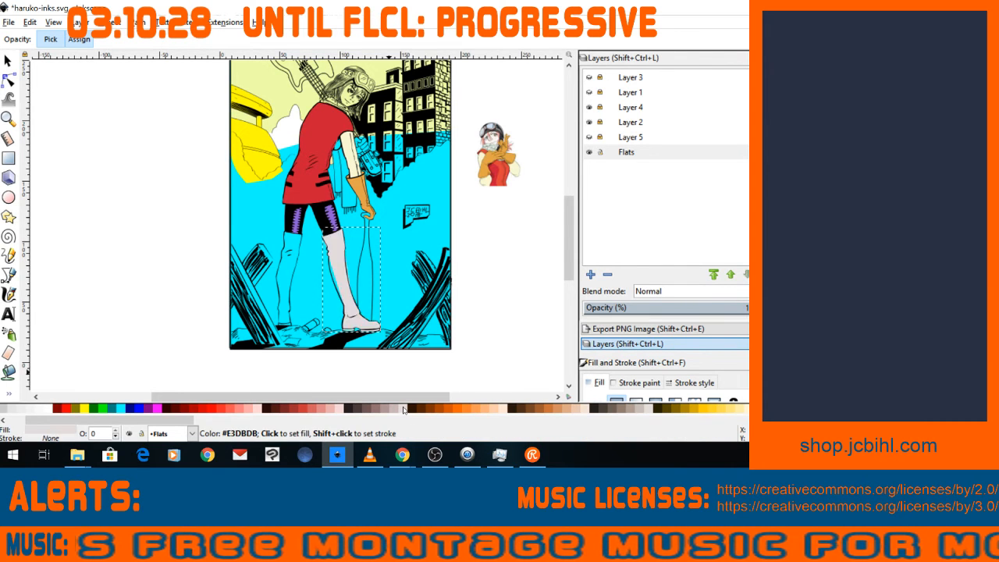
# Adjust the right-hand boot shape's calf and cuff edges with the Node tool to follow the inked outline.
pyautogui.click(8, 118)
pyautogui.moveTo(284, 209); pyautogui.dragTo(437, 353)
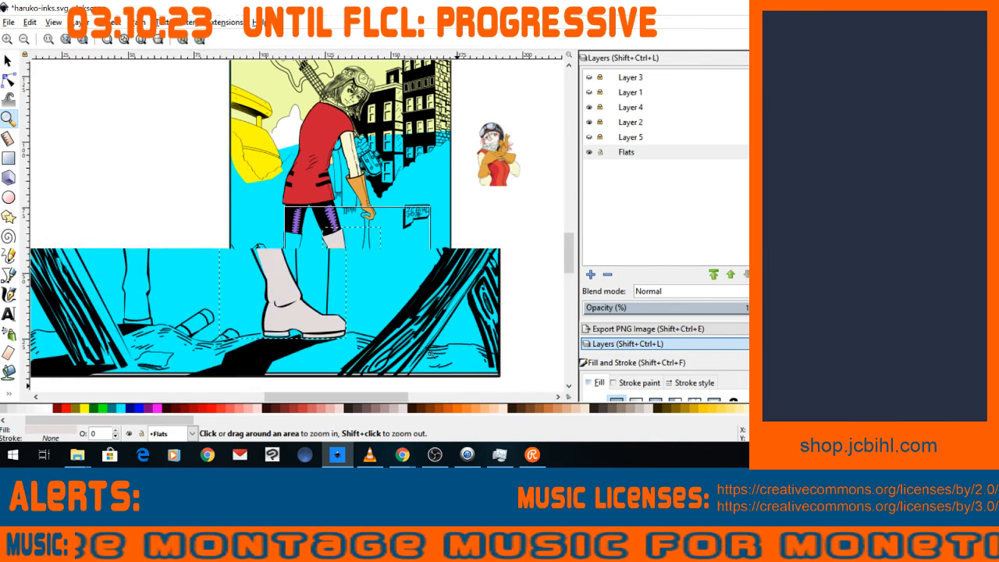
pyautogui.click(9, 80)
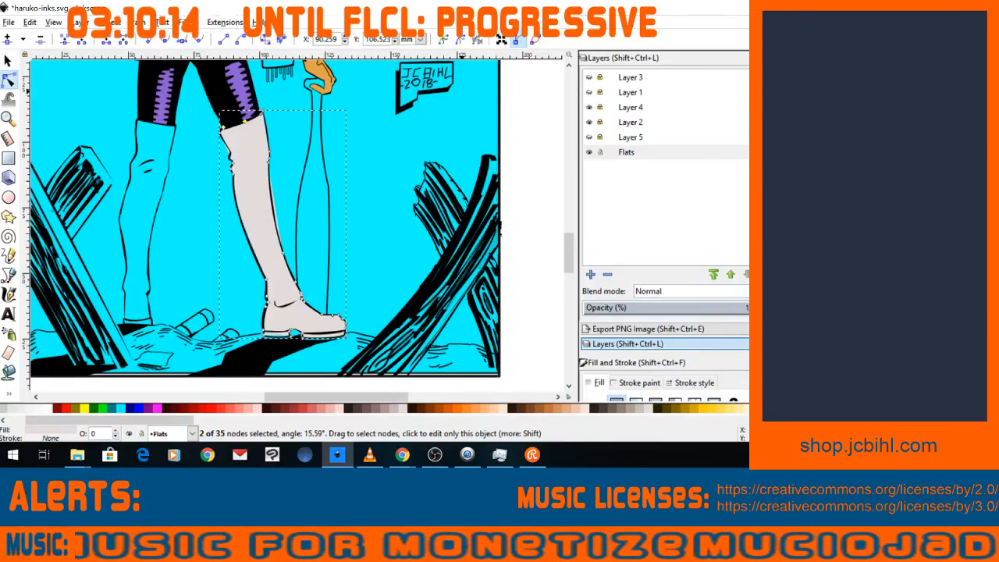
pyautogui.press('super+d')
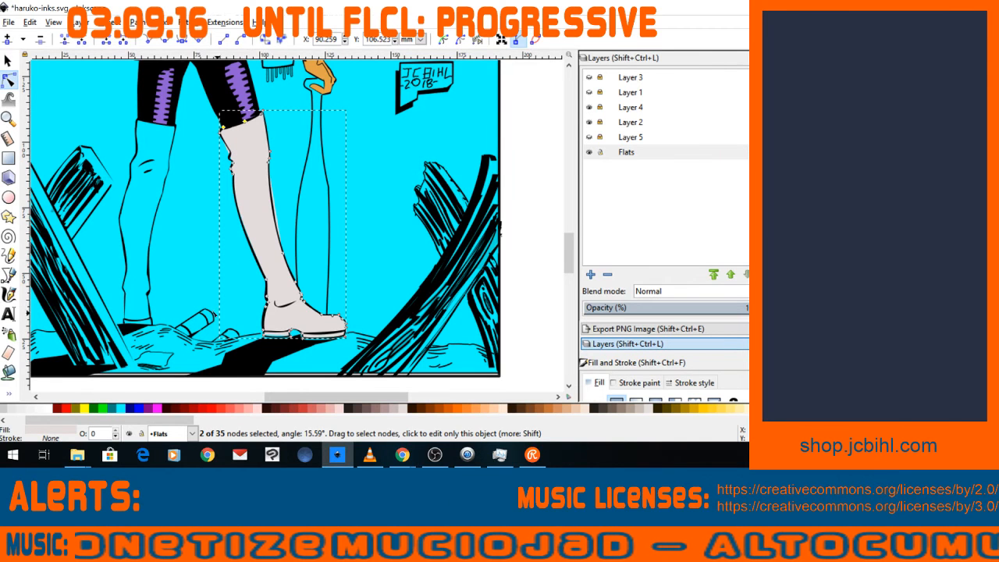
pyautogui.click(245, 223)
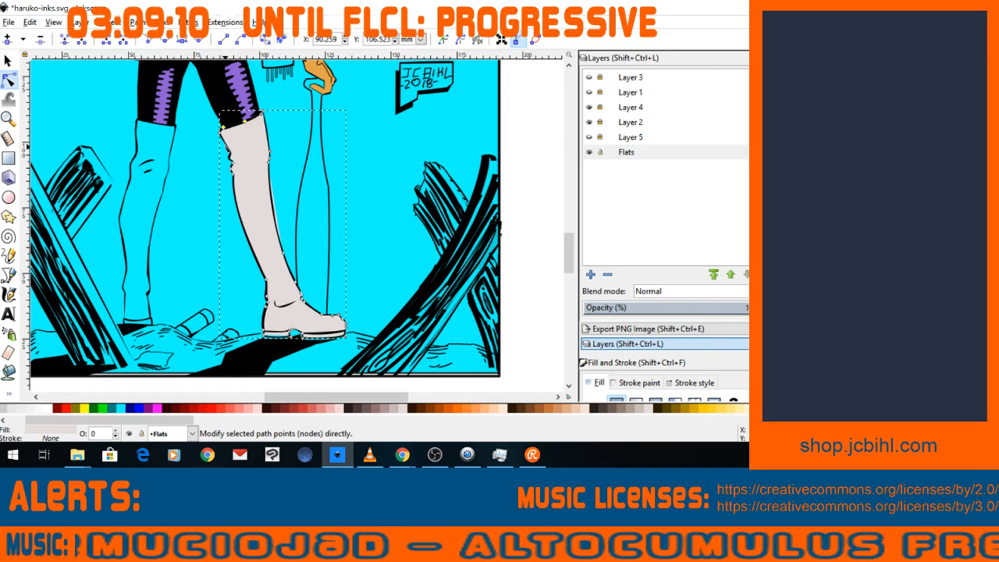
pyautogui.click(224, 127)
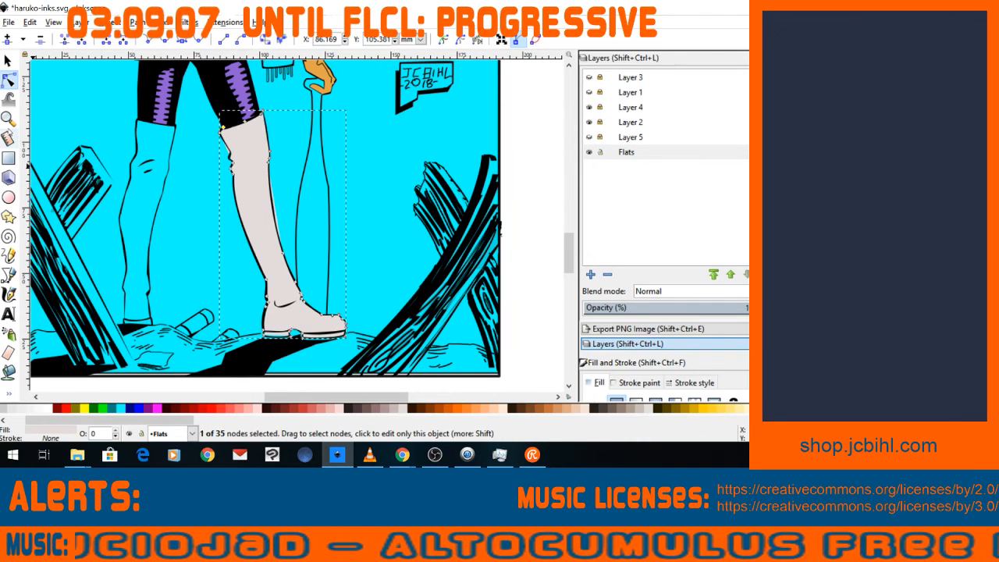
pyautogui.click(8, 275)
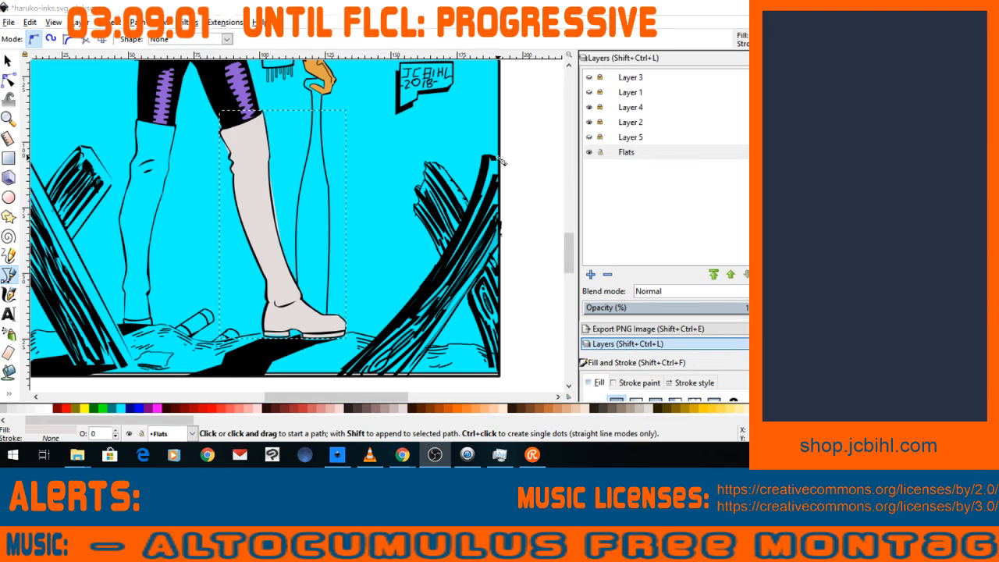
pyautogui.click(9, 80)
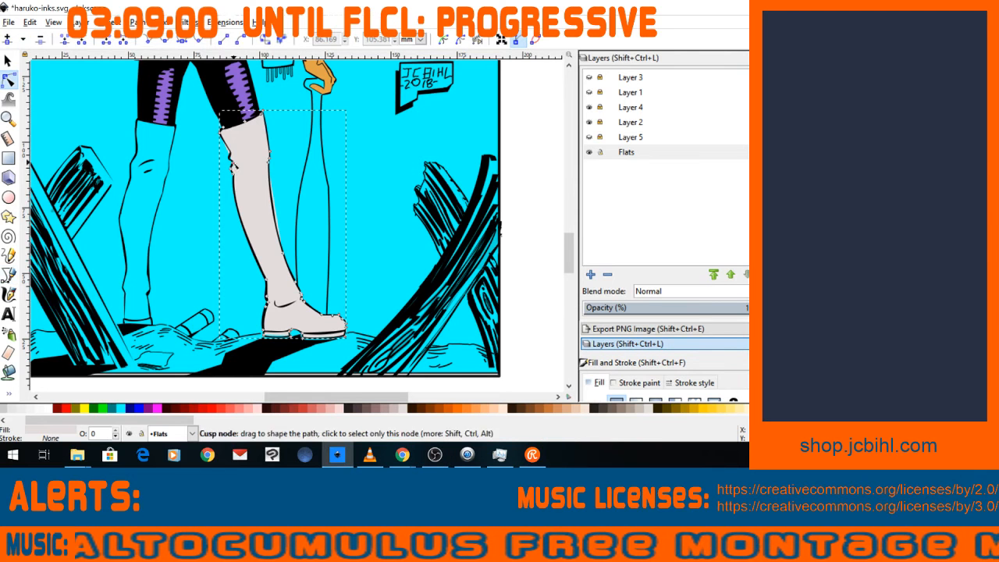
# Examine the boot's colour and coverage against the whole illustration, the reference image and the inked cuff and calf lines.
pyautogui.press('-')
pyautogui.press('-')
pyautogui.press('-')
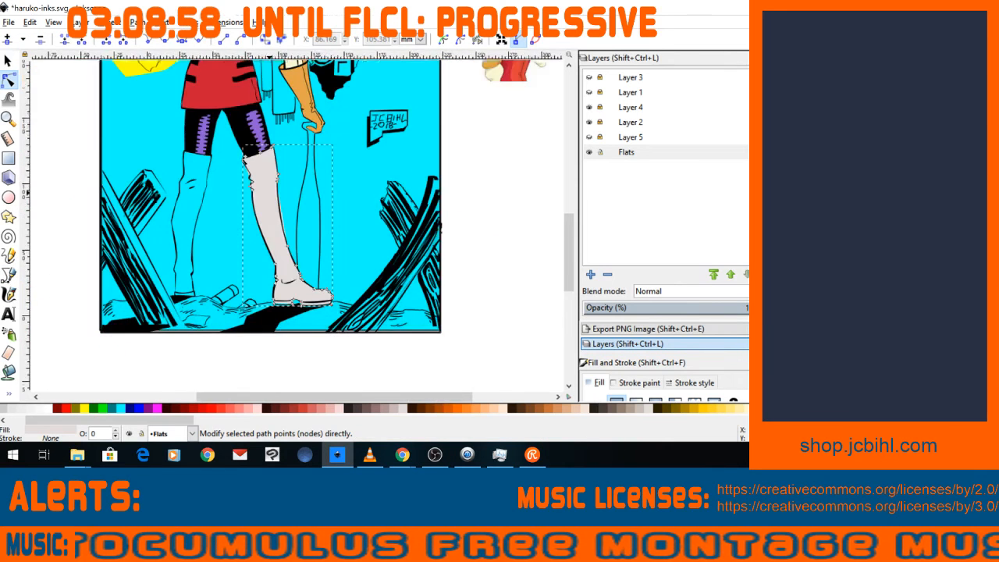
pyautogui.press('-')
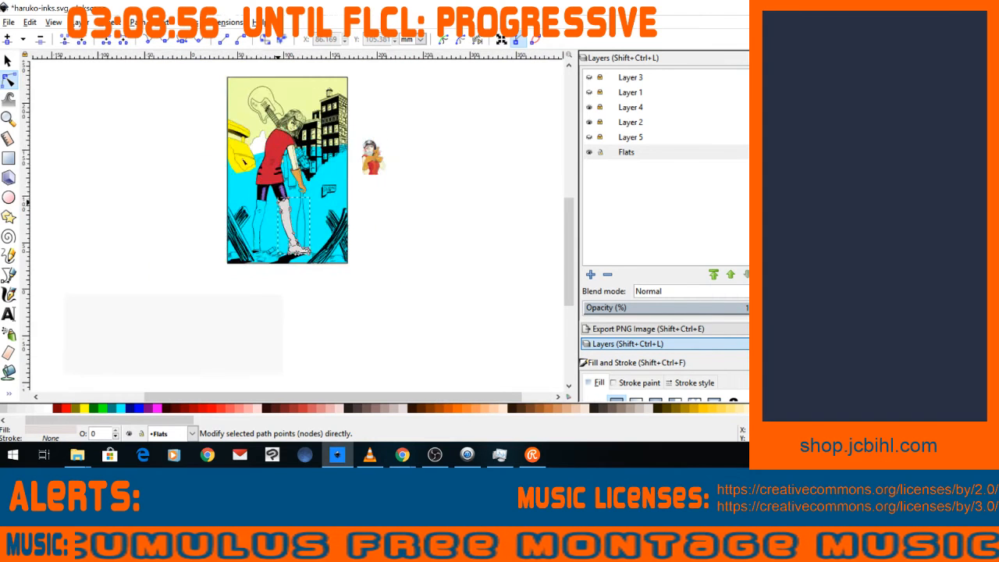
pyautogui.press('+')
pyautogui.press('space')
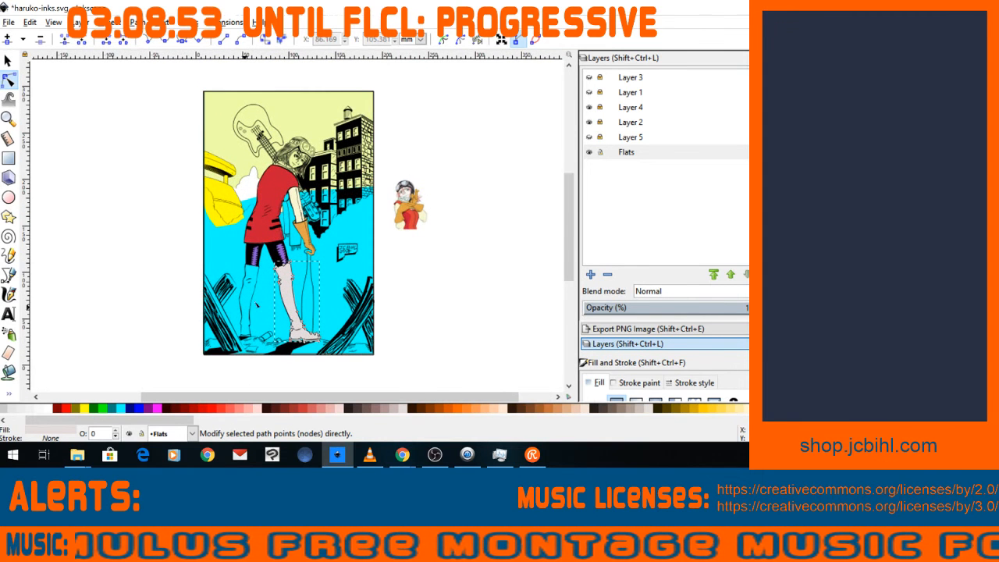
pyautogui.press('+')
pyautogui.press('space')
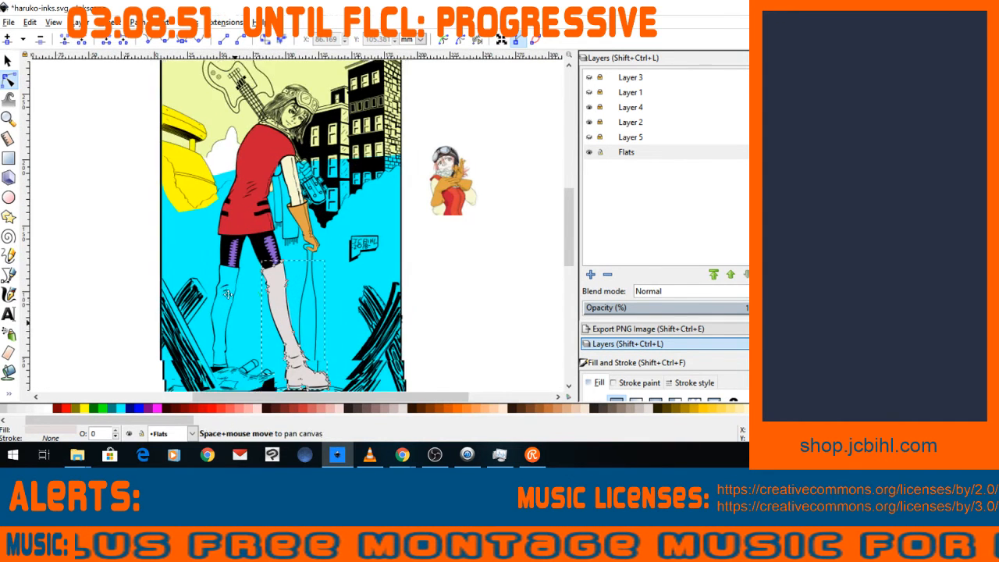
pyautogui.press('-')
pyautogui.press('+')
pyautogui.press('+')
pyautogui.press('+')
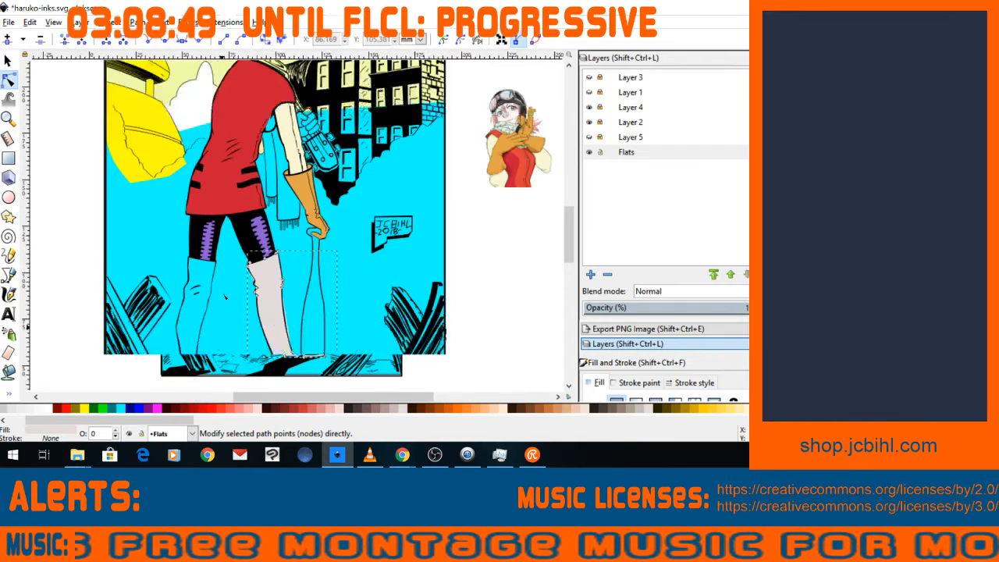
pyautogui.press('space')
pyautogui.press('+')
pyautogui.press('+')
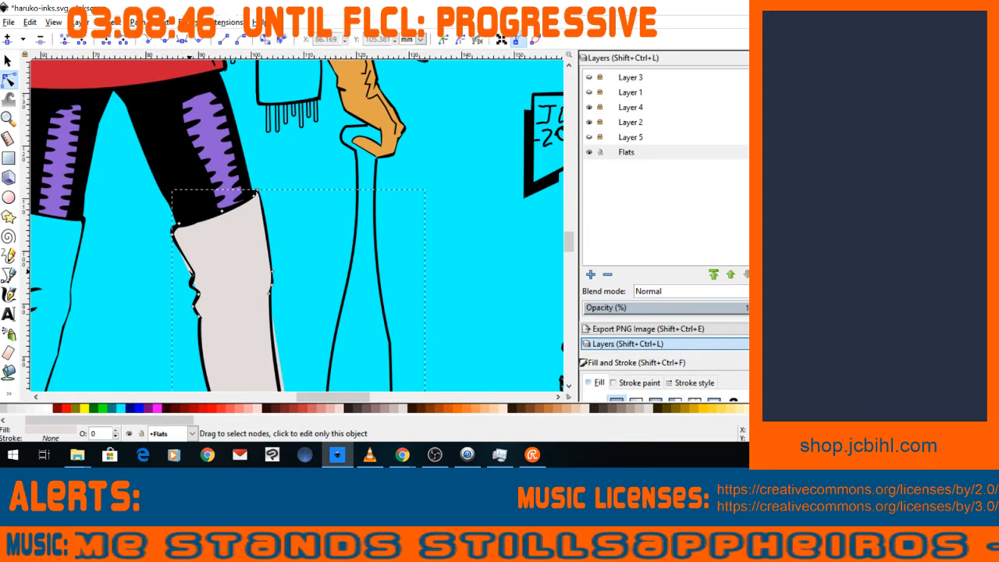
pyautogui.press('-')
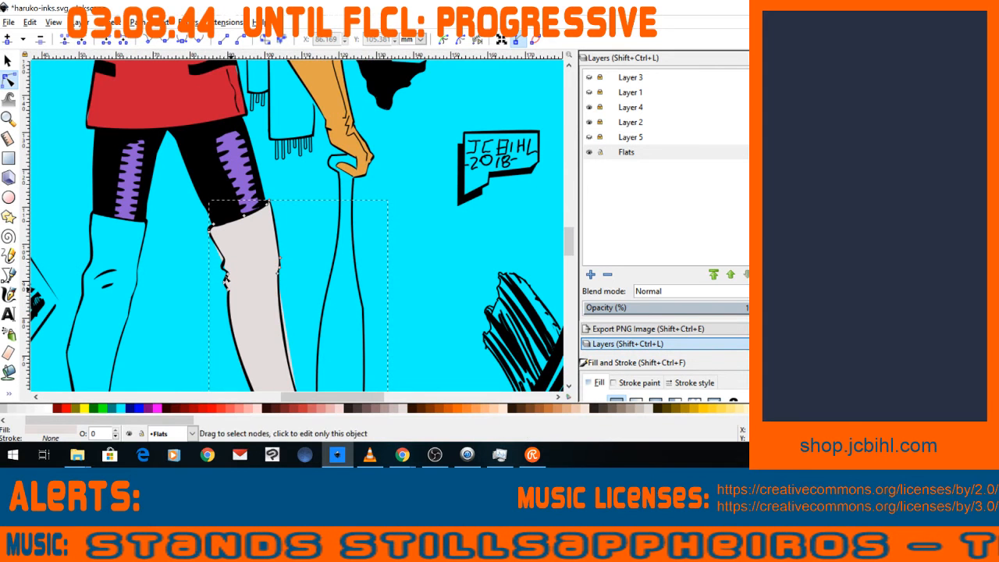
pyautogui.press('-')
pyautogui.press('space')
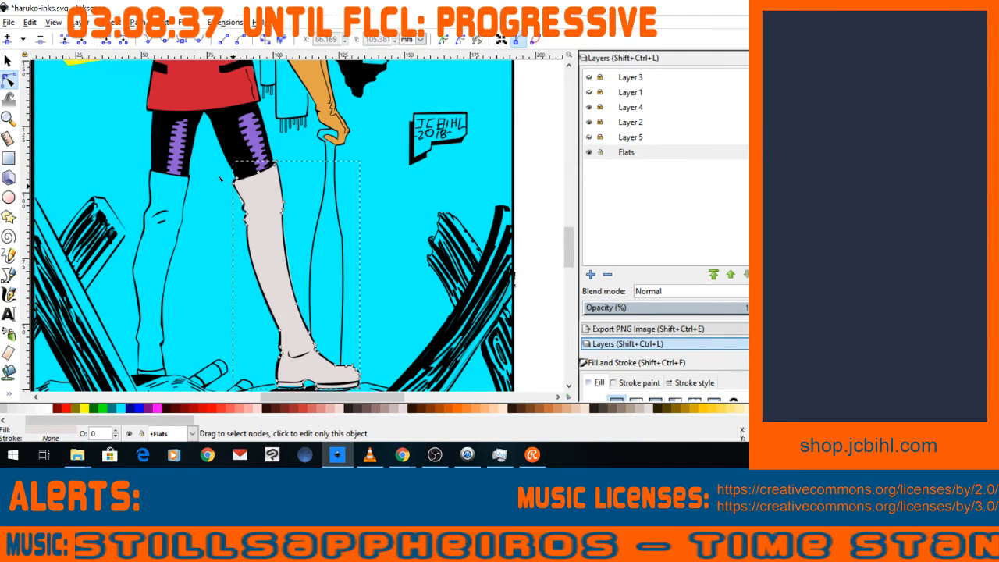
# Examine the right-hand boot's foot and sole edges up close, and check the boot against the whole illustration.
pyautogui.press('z')
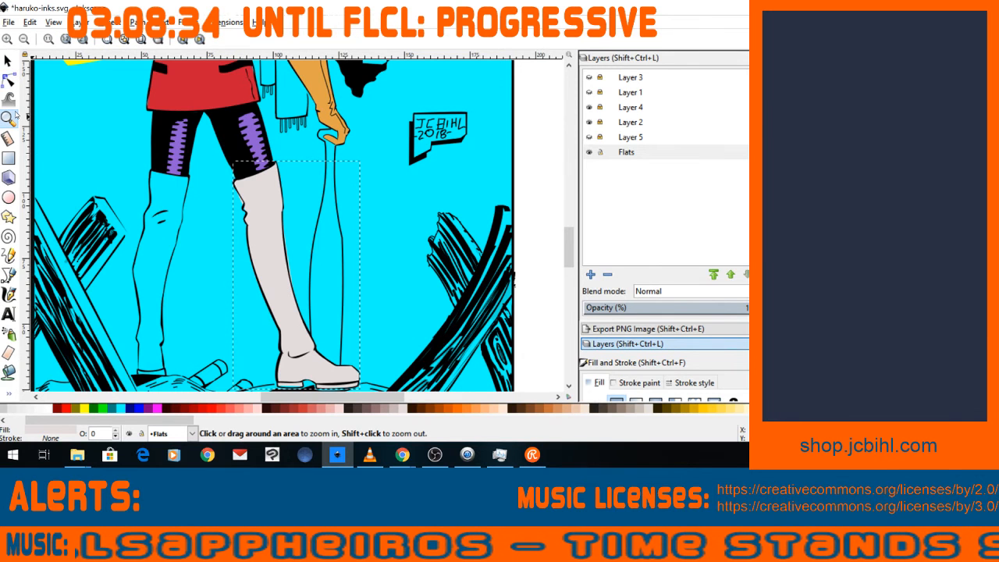
pyautogui.moveTo(258, 365); pyautogui.dragTo(359, 391)
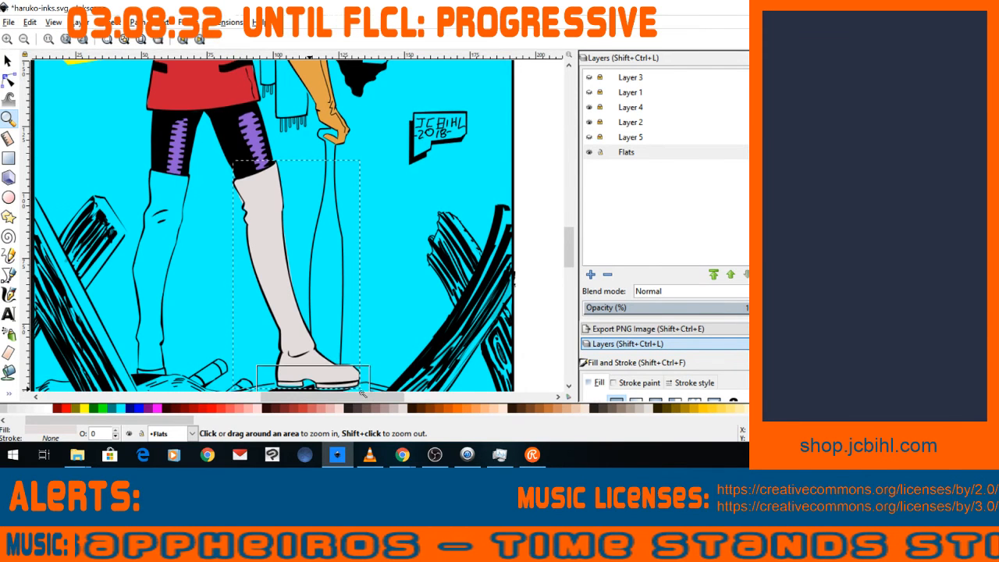
pyautogui.click(9, 80)
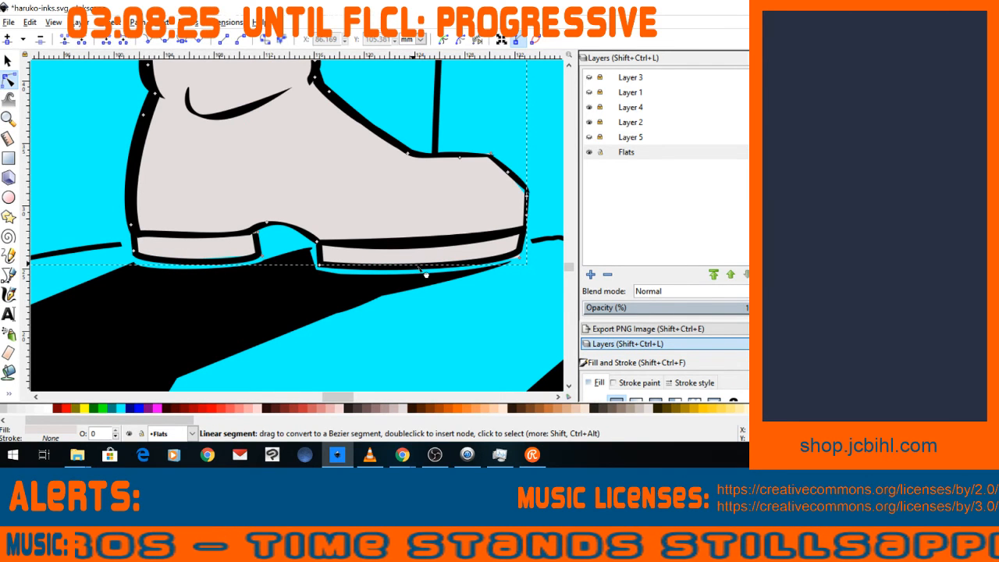
pyautogui.click(116, 188)
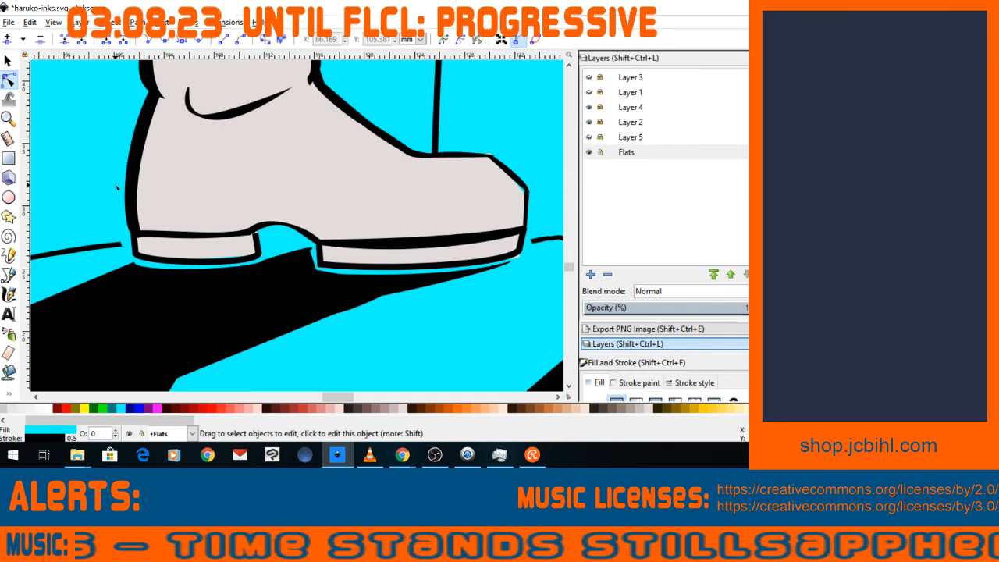
pyautogui.press('-')
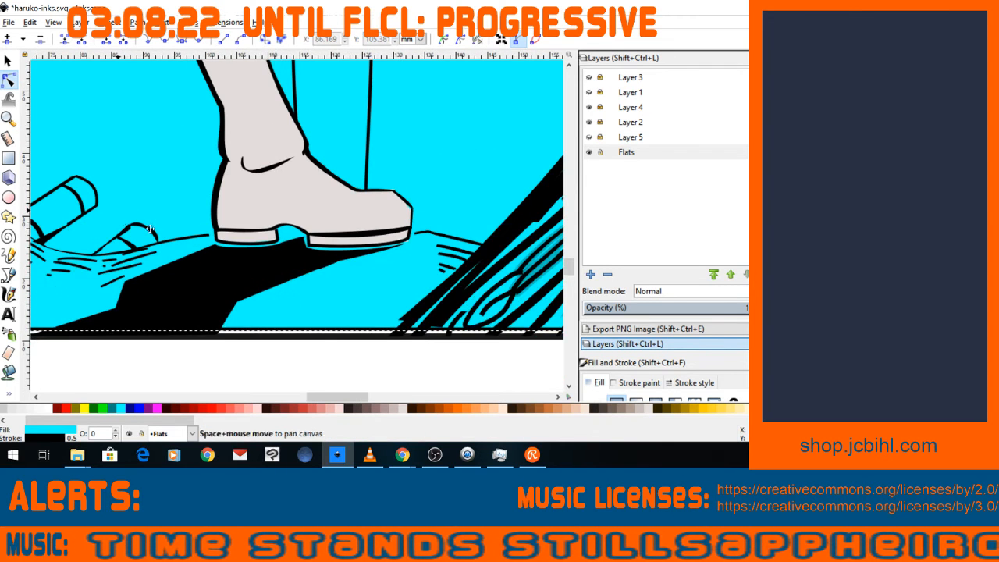
pyautogui.moveTo(116, 187); pyautogui.dragTo(241, 273)
pyautogui.press('-')
pyautogui.press('-')
pyautogui.press('-')
pyautogui.press('-')
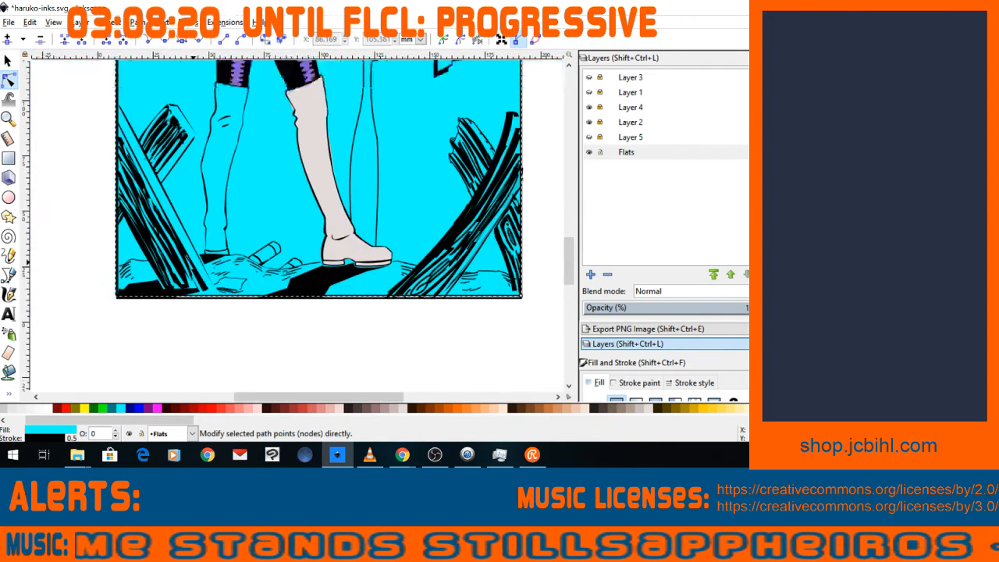
pyautogui.press('-')
pyautogui.press('-')
pyautogui.press('-')
pyautogui.press('-')
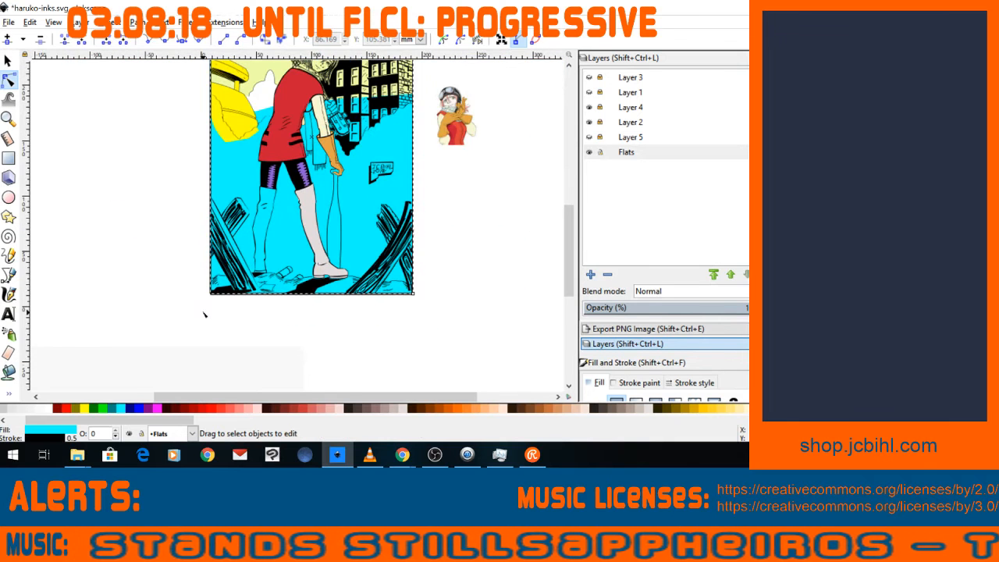
pyautogui.moveTo(230, 202); pyautogui.dragTo(231, 245)
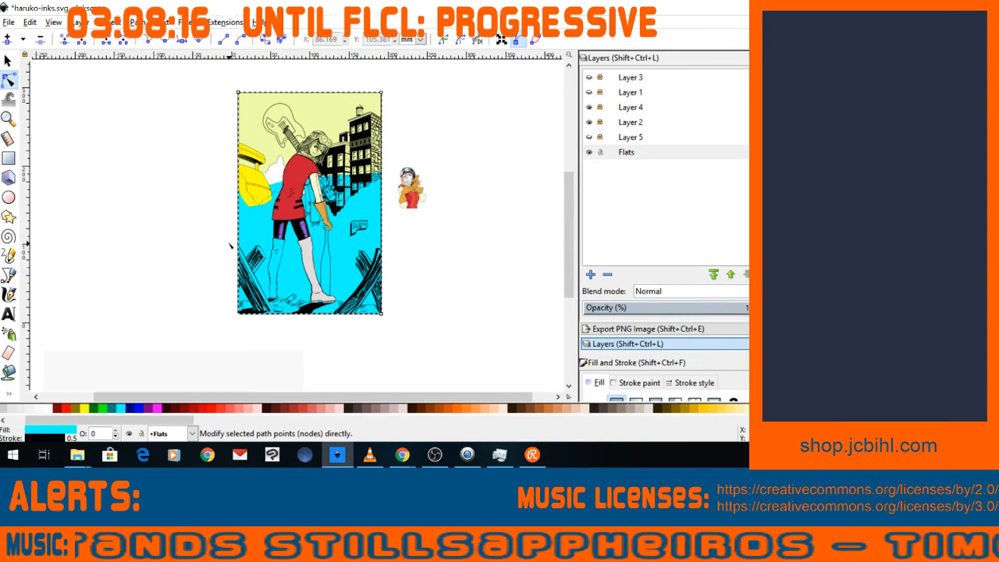
pyautogui.press('+')
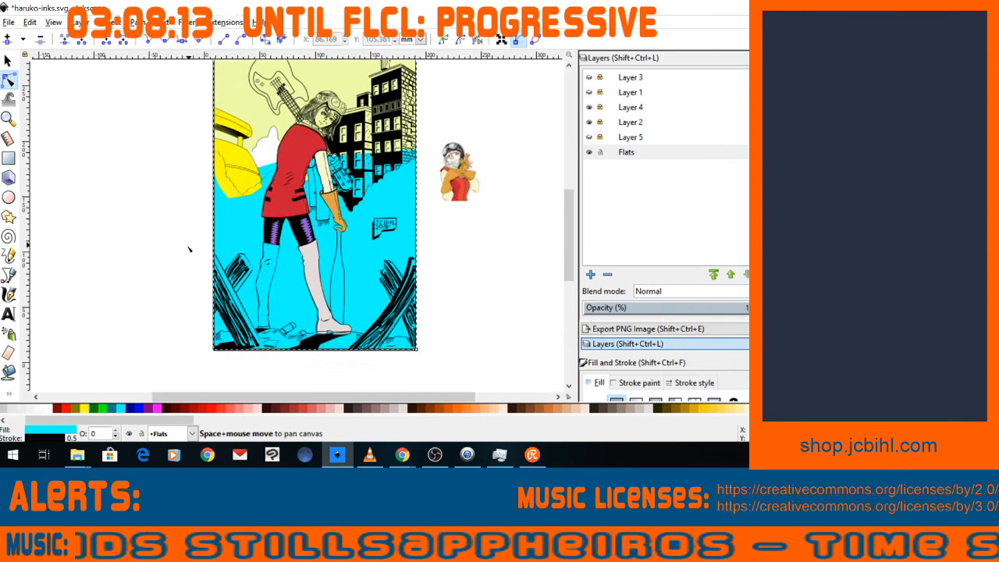
pyautogui.moveTo(189, 245); pyautogui.dragTo(206, 276)
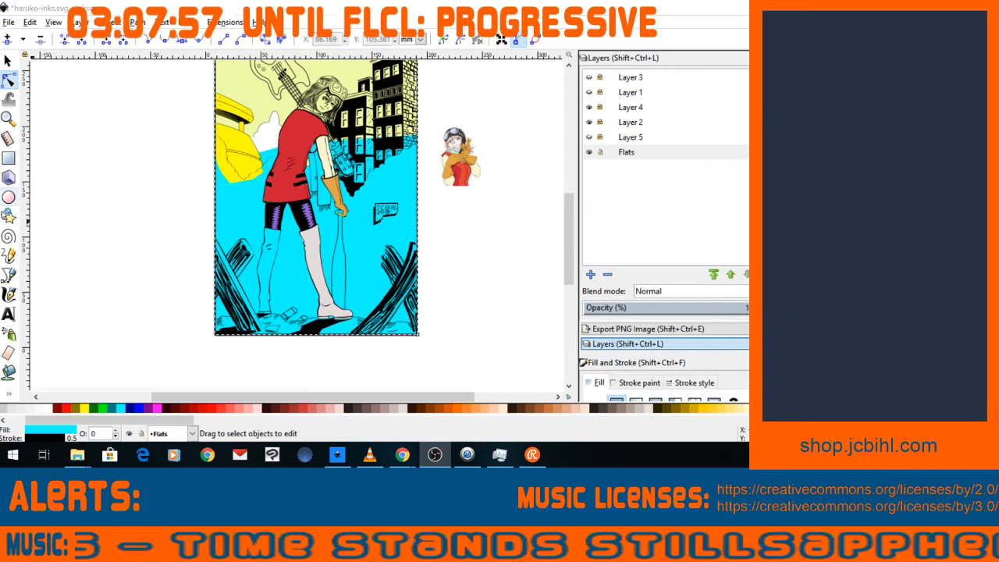
# Trace the left-hand boot's outline with the Pen tool from the cuff down its inner side to the sole.
pyautogui.doubleClick(8, 118)
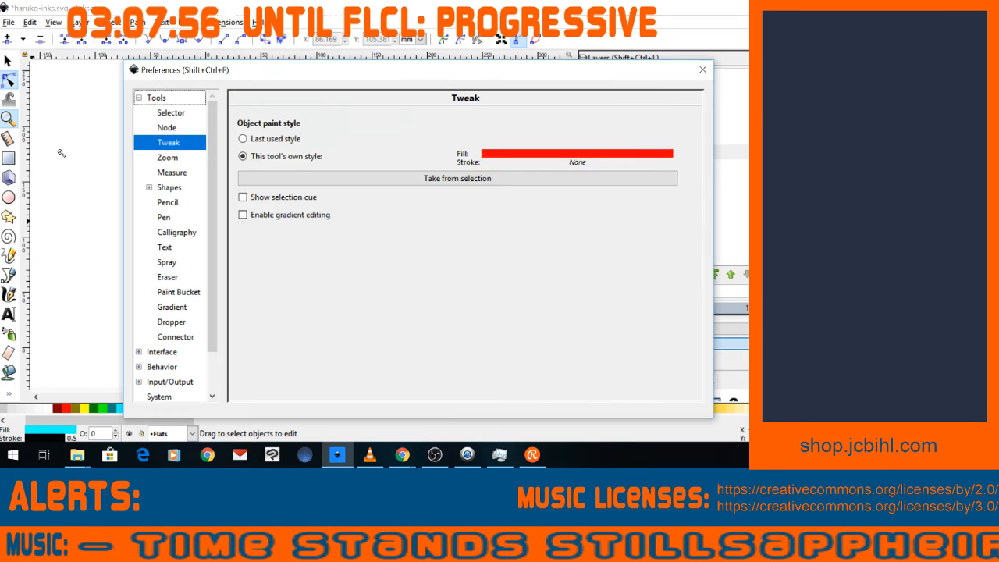
pyautogui.click(701, 70)
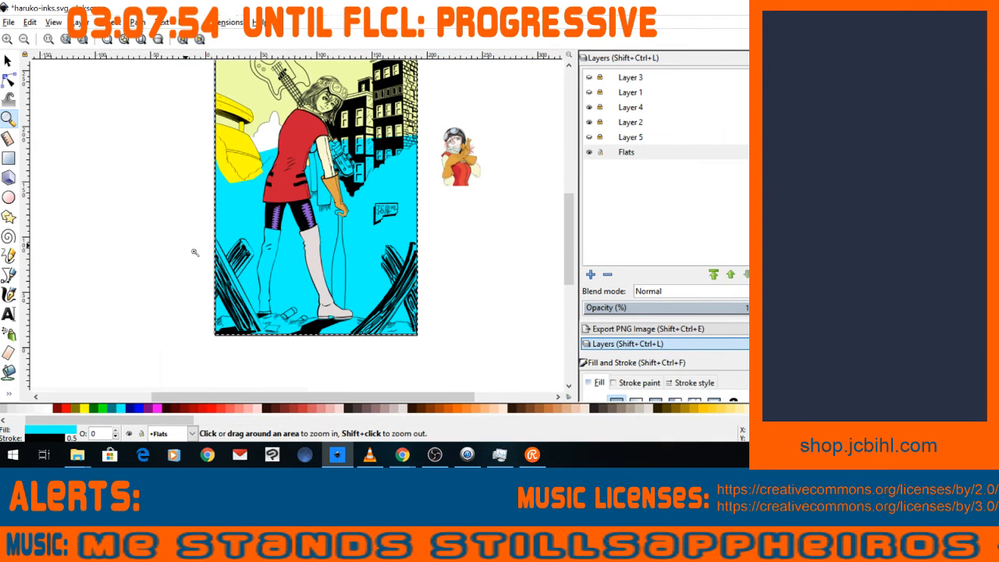
pyautogui.moveTo(176, 219); pyautogui.dragTo(305, 351)
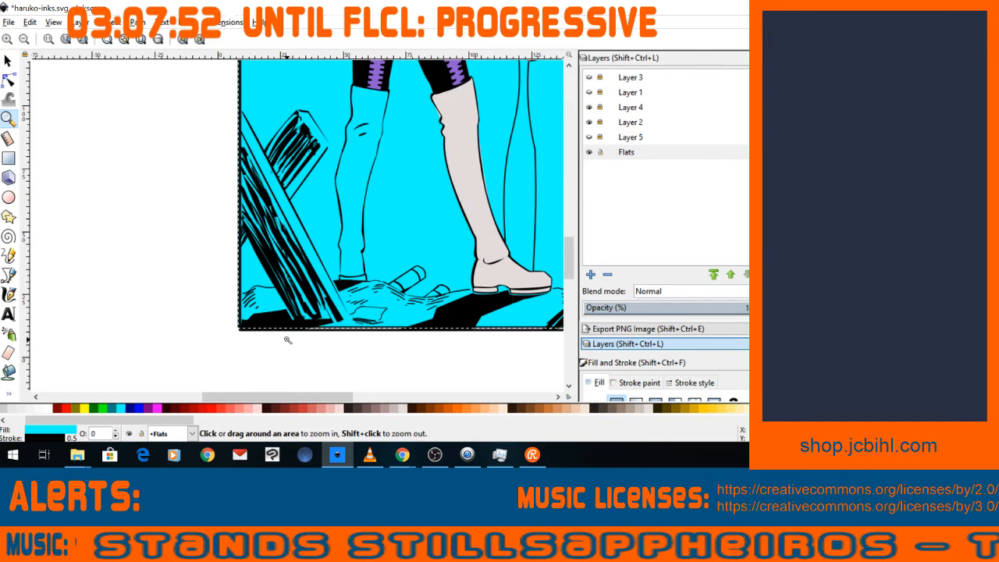
pyautogui.moveTo(570, 254); pyautogui.dragTo(570, 243)
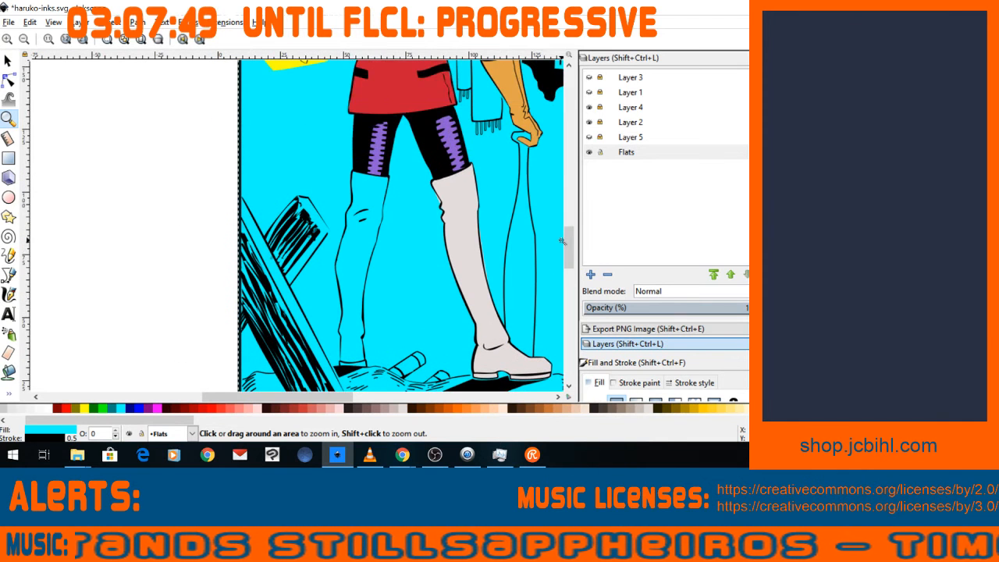
pyautogui.click(9, 274)
pyautogui.click(359, 172)
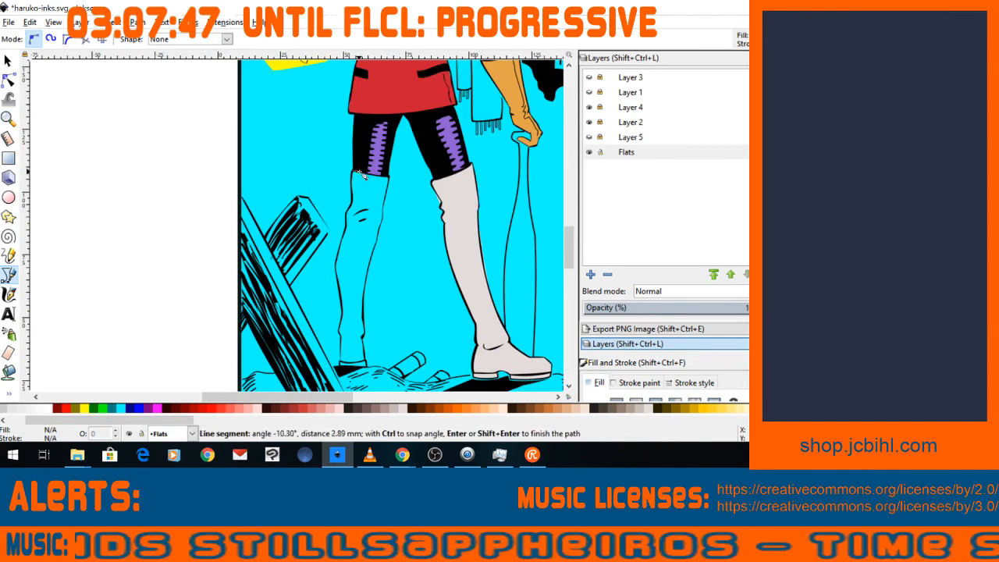
pyautogui.click(383, 178)
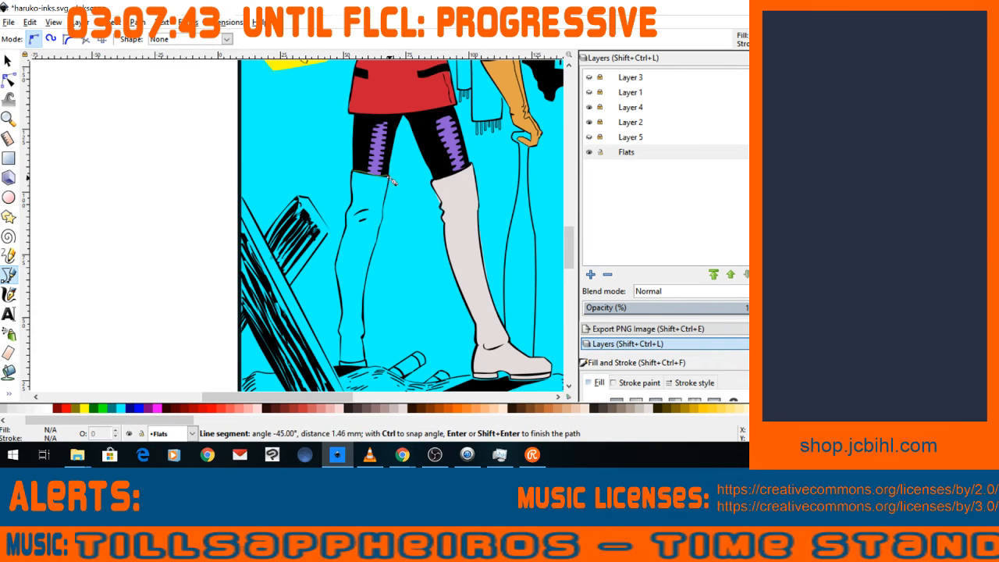
pyautogui.click(385, 221)
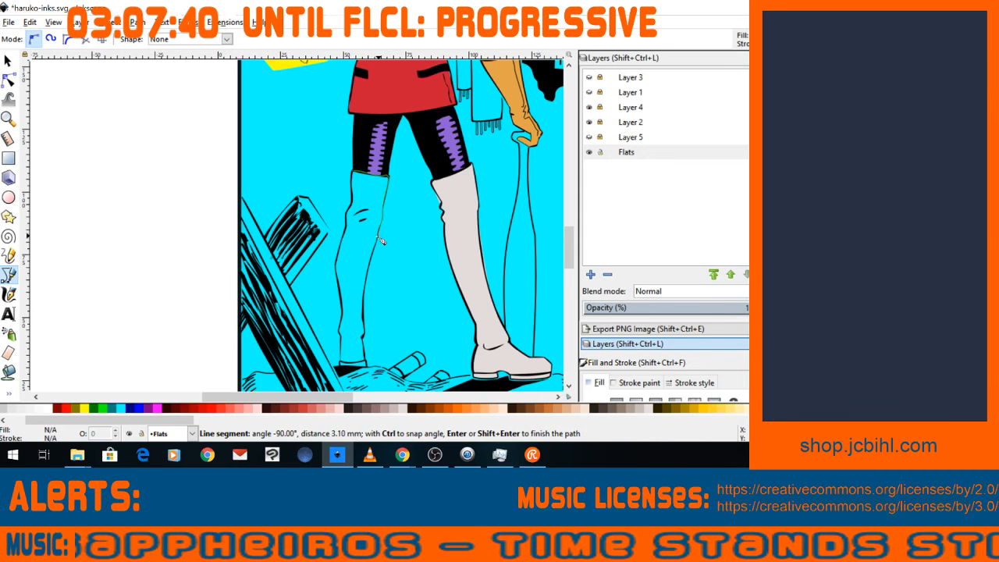
pyautogui.click(380, 243)
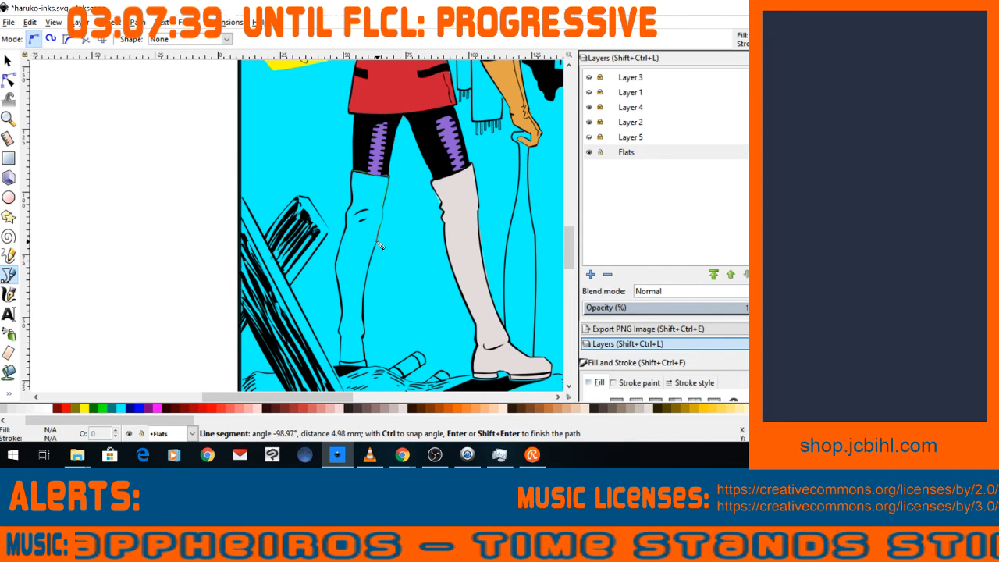
pyautogui.click(368, 328)
pyautogui.click(361, 341)
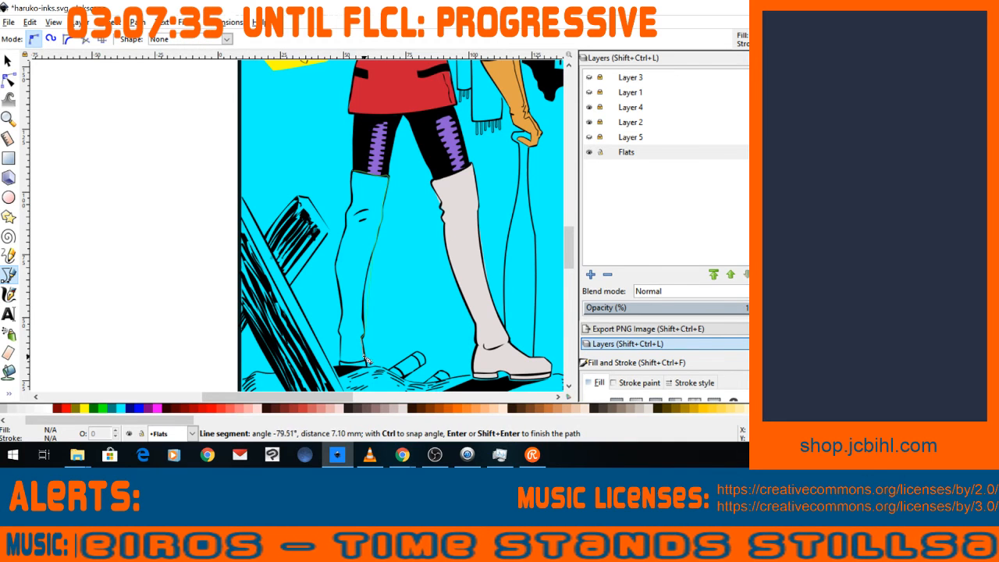
pyautogui.click(365, 356)
pyautogui.click(365, 362)
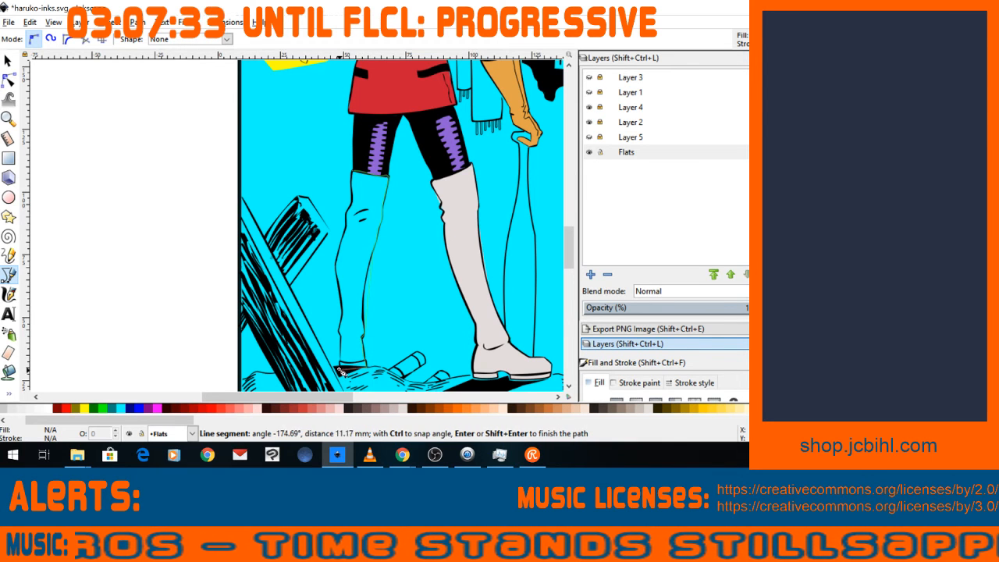
# Continue the left-hand boot's outline across the sole and up its outer side to the cuff, closing the shape.
pyautogui.click(340, 368)
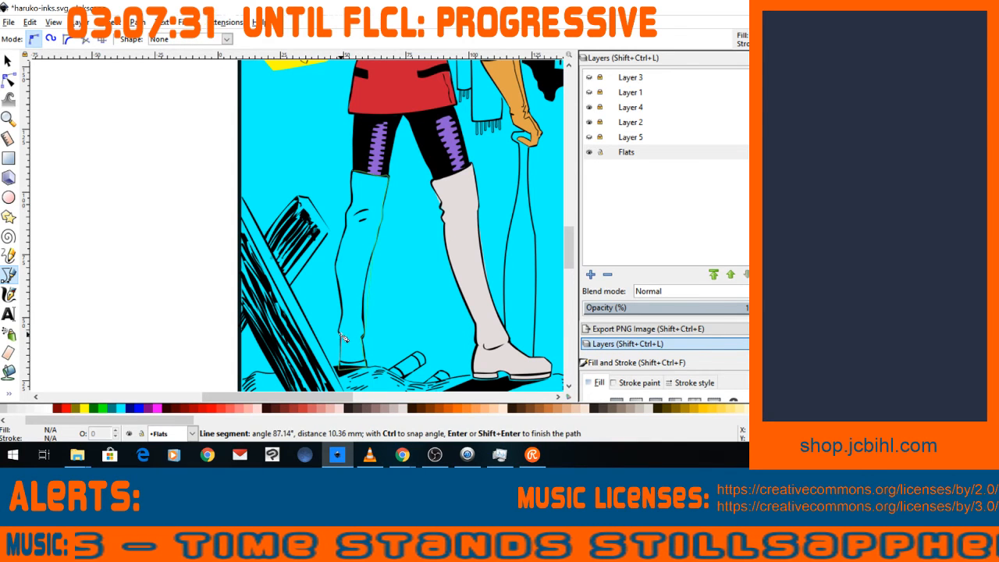
pyautogui.click(340, 336)
pyautogui.click(338, 330)
pyautogui.click(342, 311)
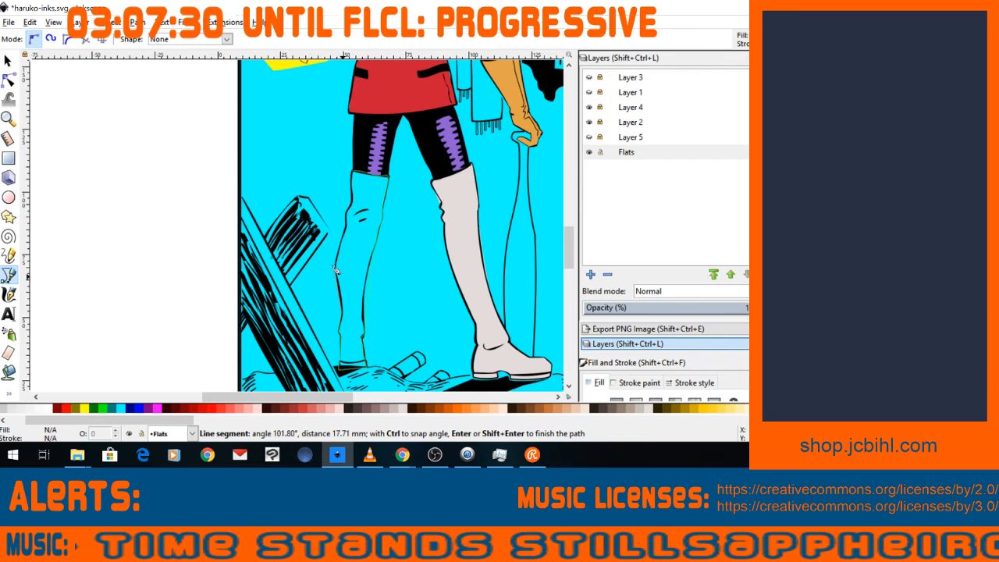
pyautogui.click(346, 224)
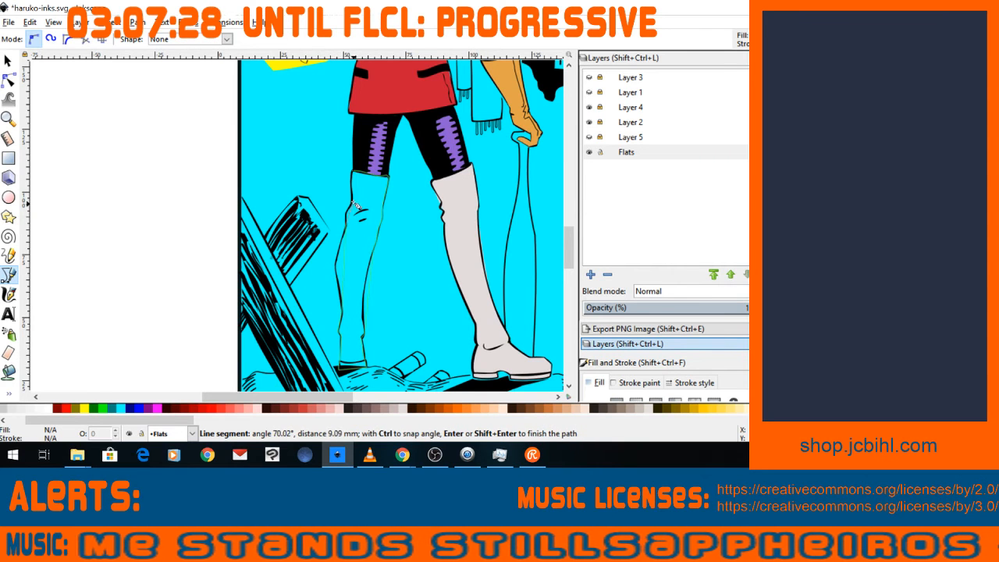
pyautogui.click(351, 202)
pyautogui.click(353, 170)
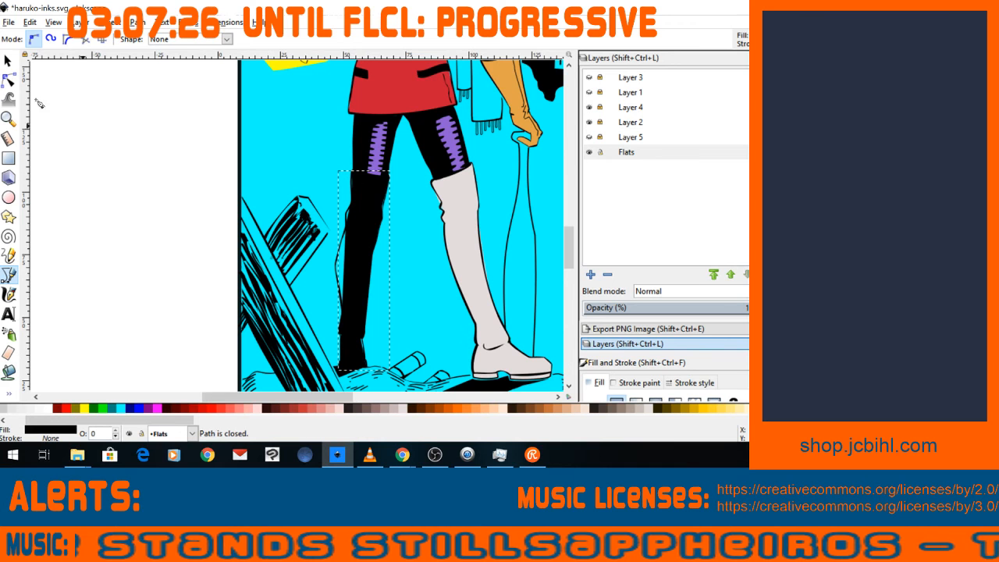
# Curve the left-hand boot shape's calf edge toward the inked line and fill it with the pale grey sampled from the right-hand boot.
pyautogui.click(9, 79)
pyautogui.moveTo(344, 272); pyautogui.dragTo(341, 263)
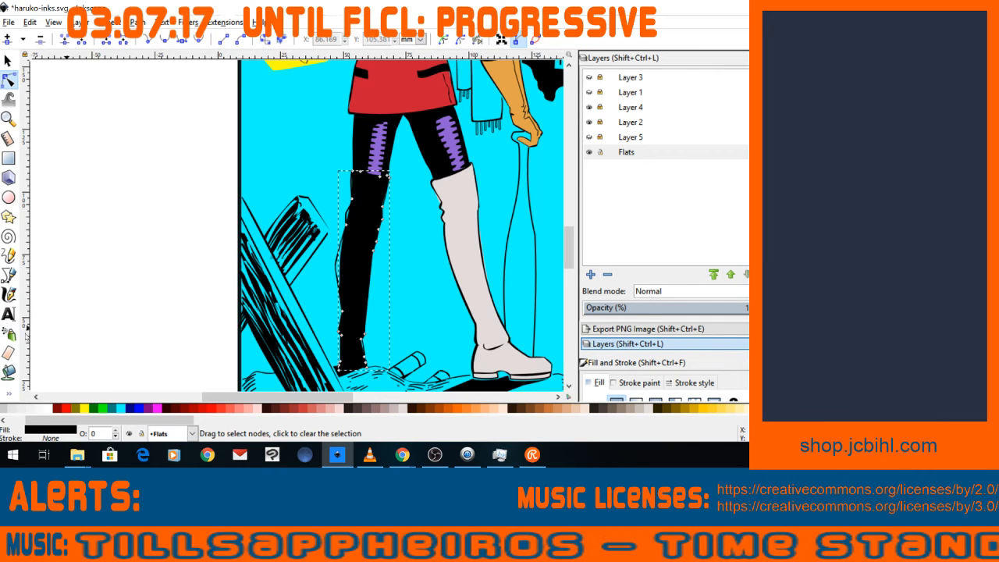
pyautogui.click(9, 393)
pyautogui.click(44, 419)
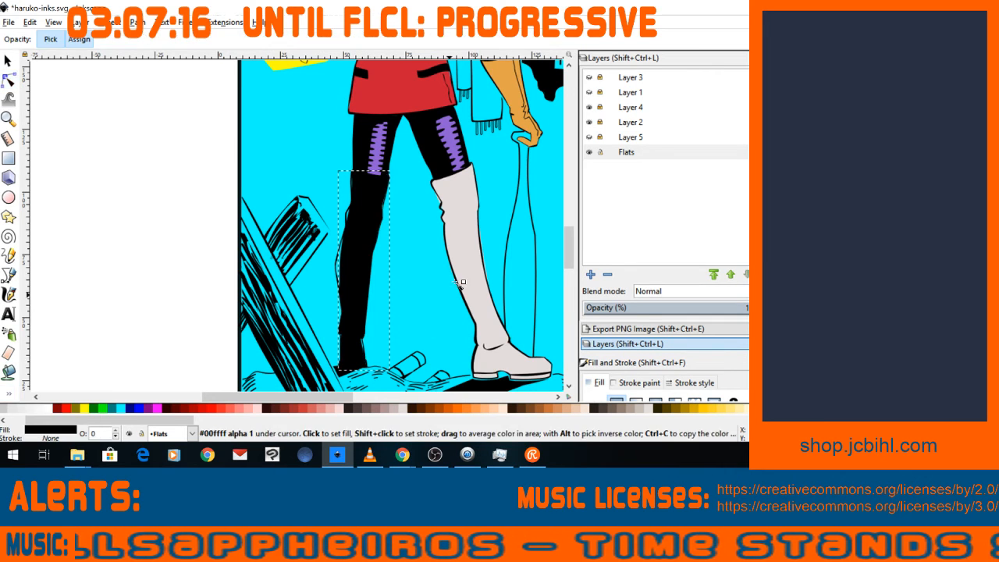
pyautogui.click(490, 356)
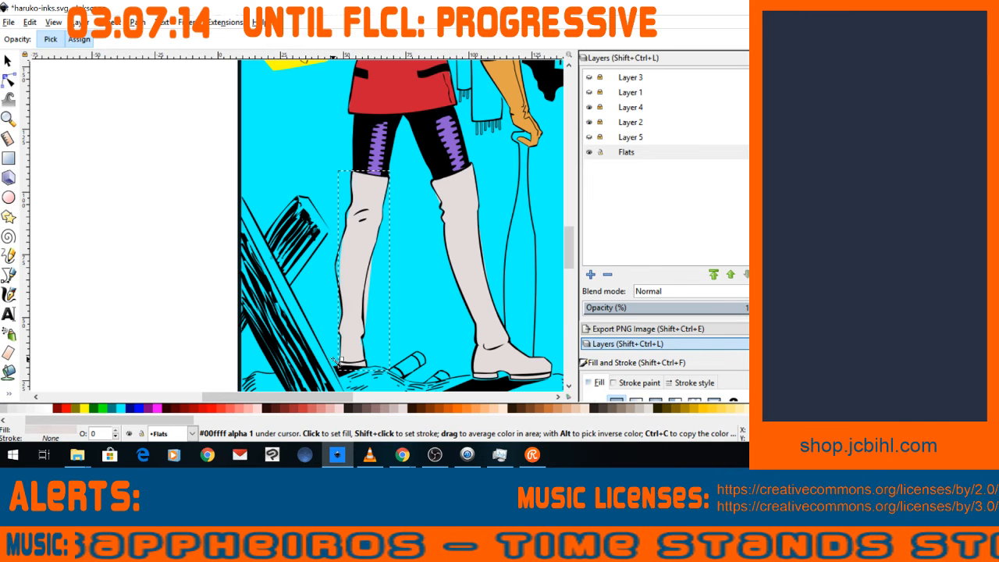
# Examine the left-hand boot's fill and edges within the whole illustration, beside the reference image, and up close.
pyautogui.press('-')
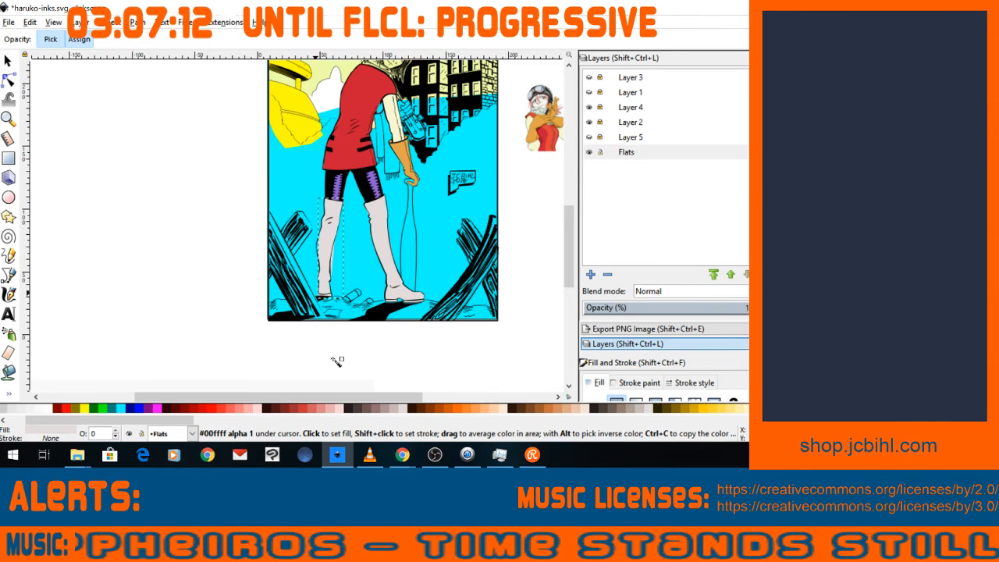
pyautogui.moveTo(570, 255); pyautogui.dragTo(570, 245)
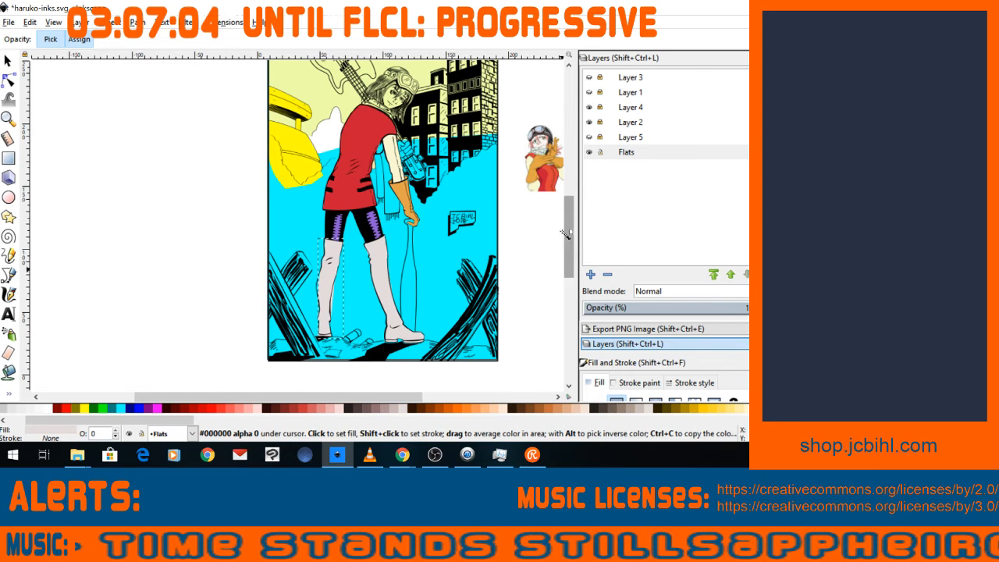
pyautogui.scroll(2, 568, 234)
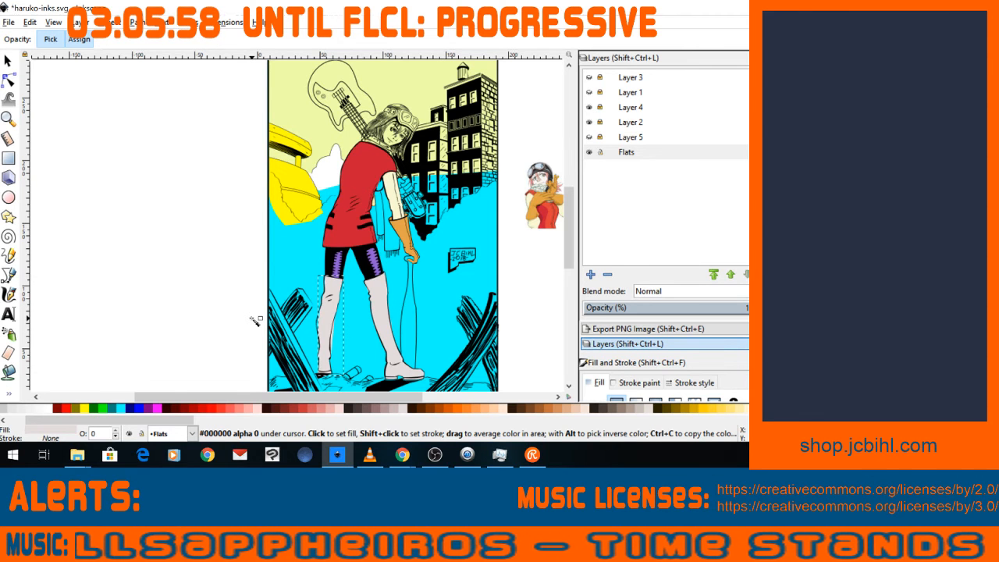
pyautogui.press('n')
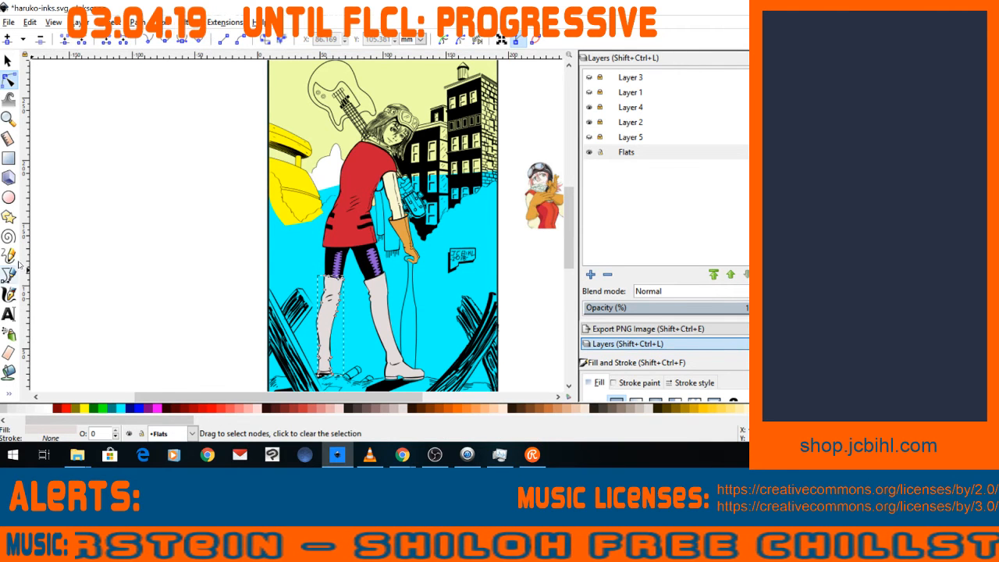
pyautogui.click(8, 118)
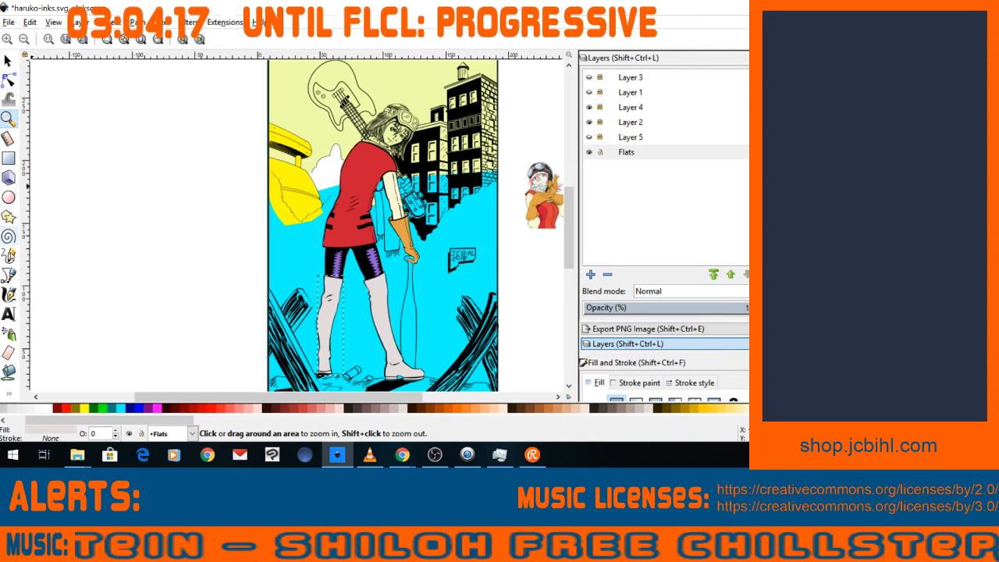
pyautogui.click(8, 274)
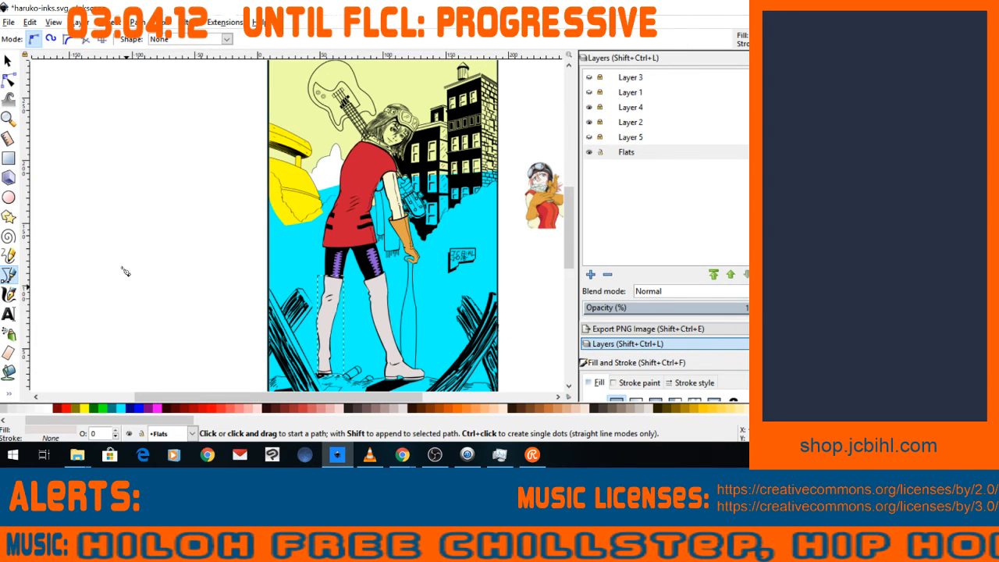
pyautogui.click(8, 79)
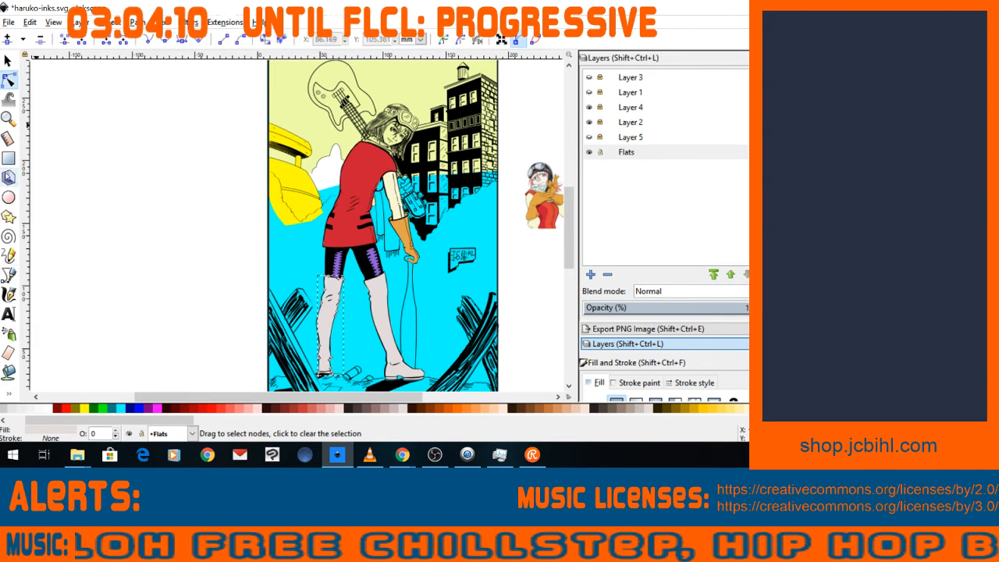
pyautogui.click(9, 117)
pyautogui.moveTo(300, 266); pyautogui.dragTo(372, 348)
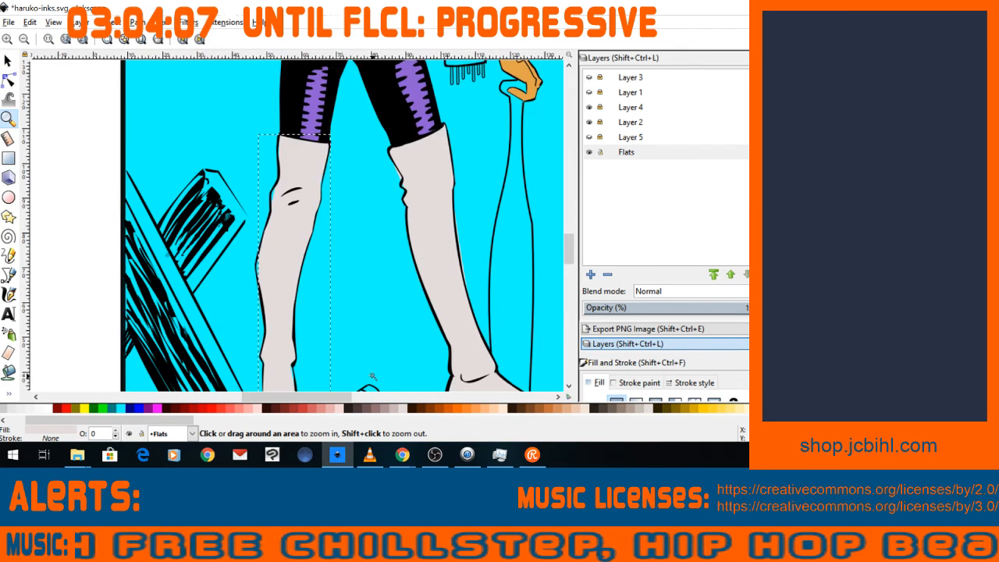
# Reshape the left-hand boot's outer calf edge so its fill follows the inked line below the knee.
pyautogui.click(8, 79)
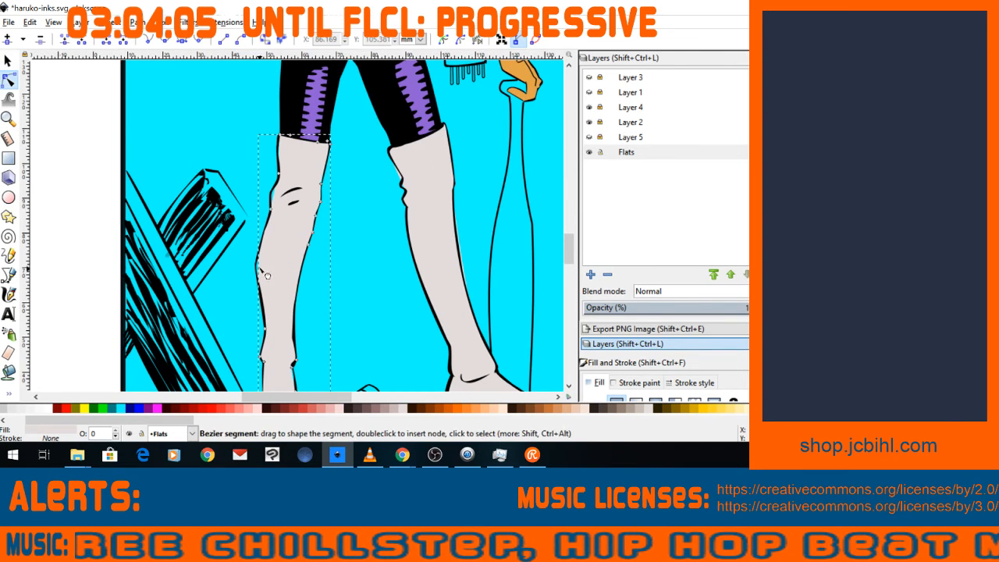
pyautogui.click(263, 273)
pyautogui.moveTo(259, 268); pyautogui.dragTo(257, 275)
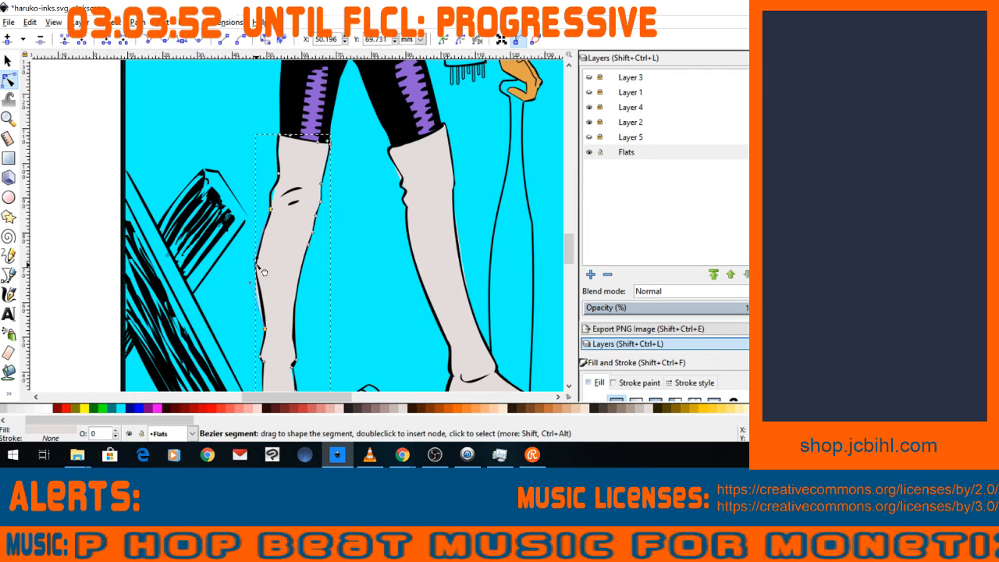
pyautogui.moveTo(257, 282); pyautogui.dragTo(257, 271)
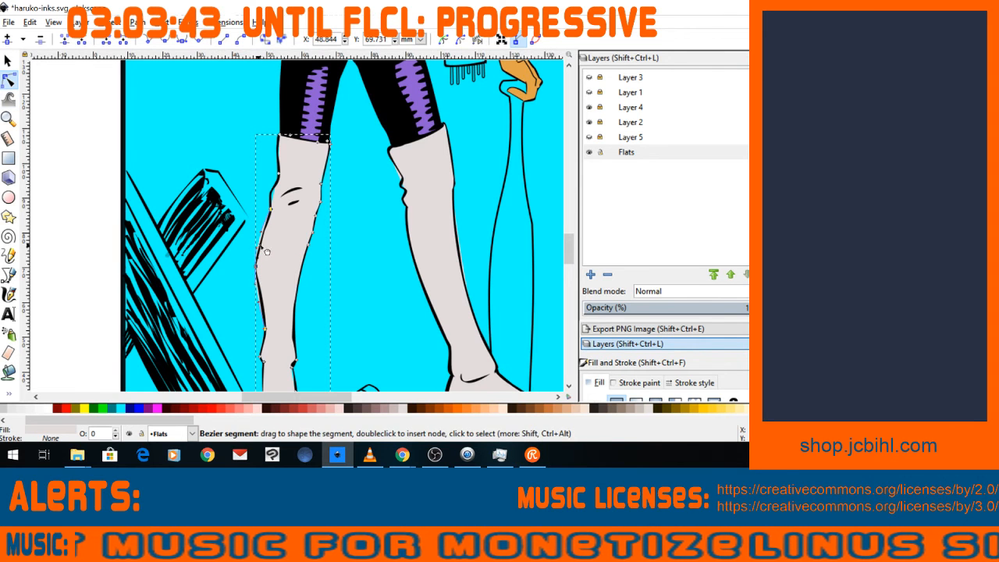
pyautogui.moveTo(265, 250); pyautogui.dragTo(269, 248)
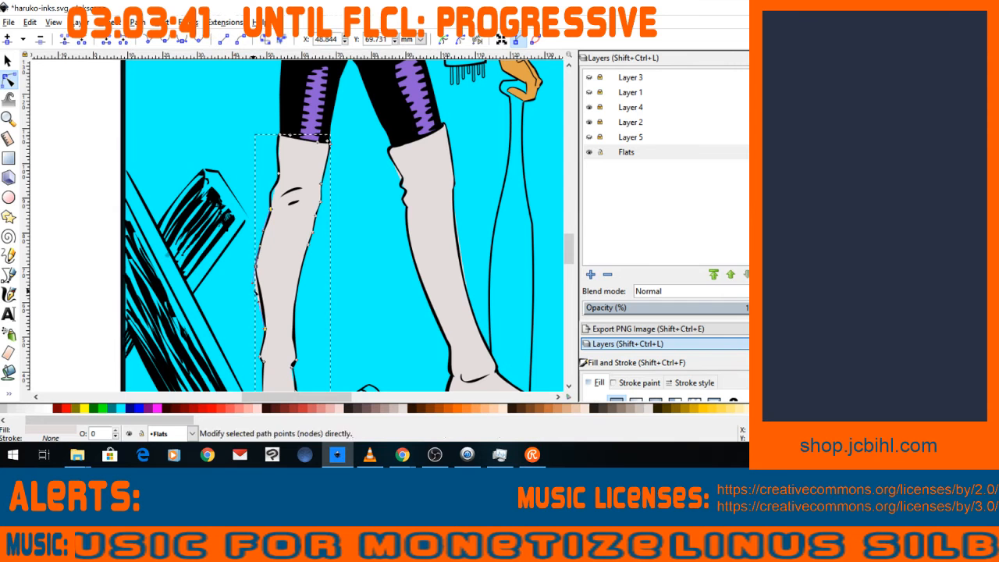
pyautogui.hotkey('ctrl', 'z')
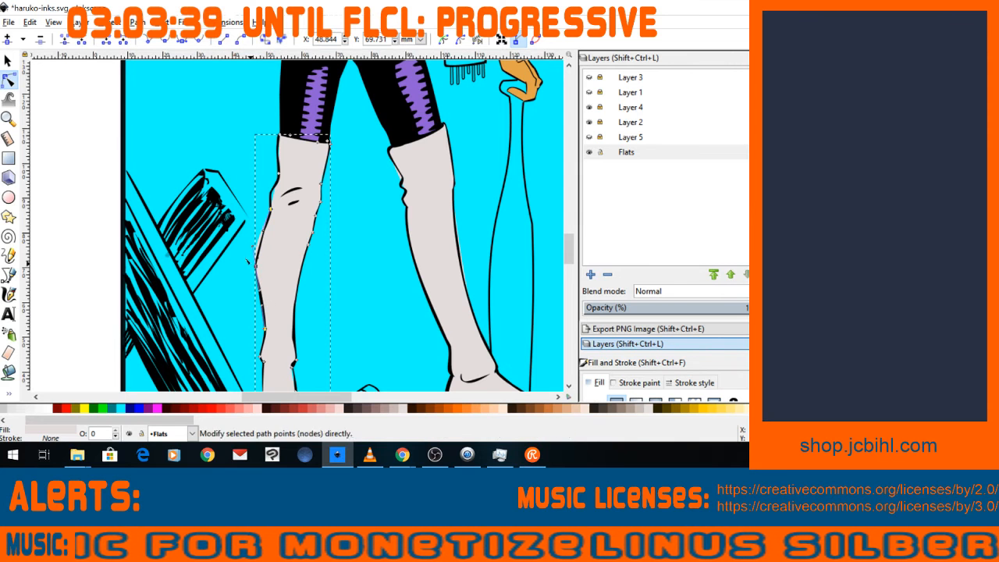
pyautogui.moveTo(256, 267); pyautogui.dragTo(256, 270)
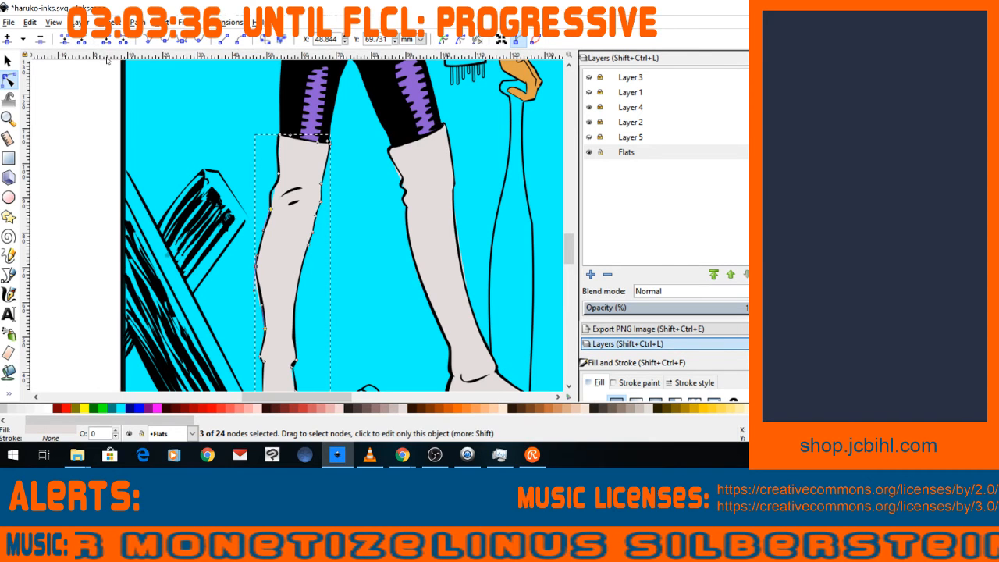
pyautogui.moveTo(265, 297); pyautogui.dragTo(267, 297)
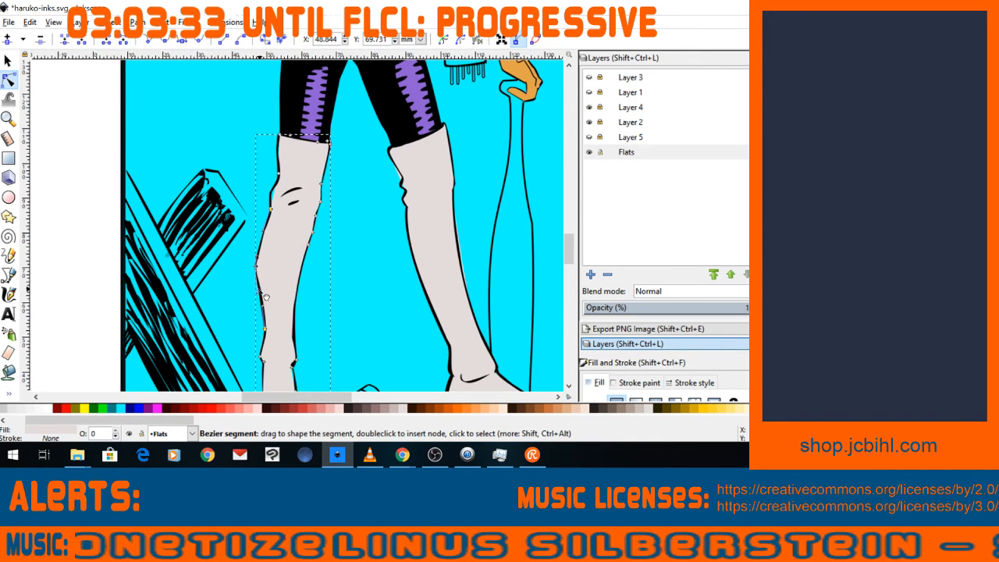
# Rework the nodes on the right-hand boot's inner edge between cuff and knee, adding nodes and moving them onto the inked line.
pyautogui.click(9, 275)
pyautogui.press('n')
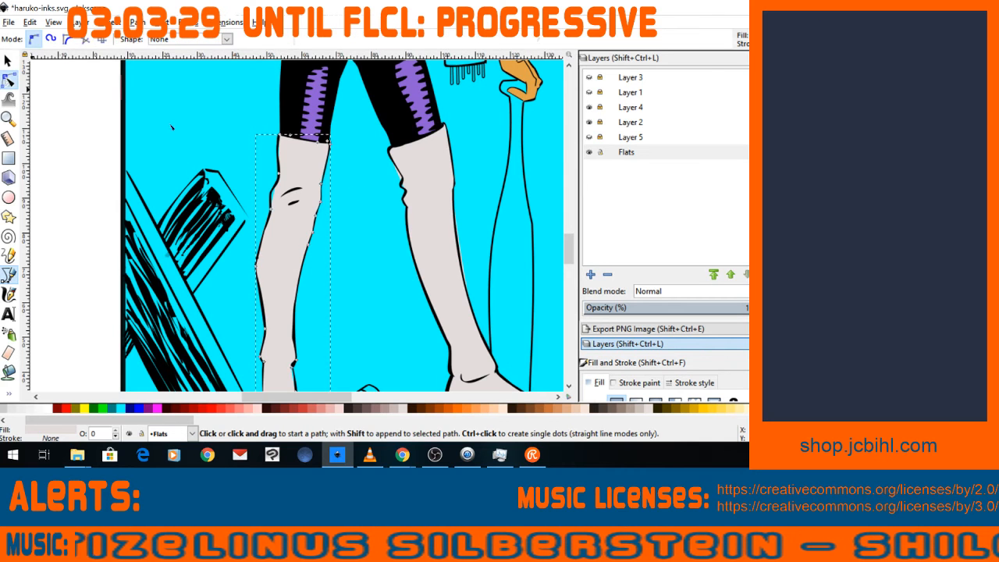
pyautogui.click(402, 179)
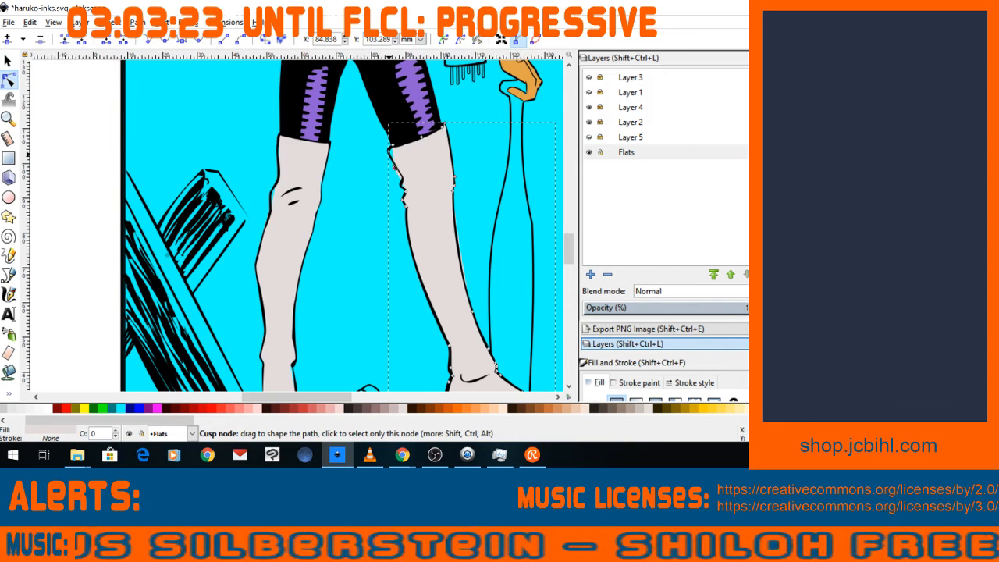
pyautogui.moveTo(390, 152); pyautogui.dragTo(390, 152)
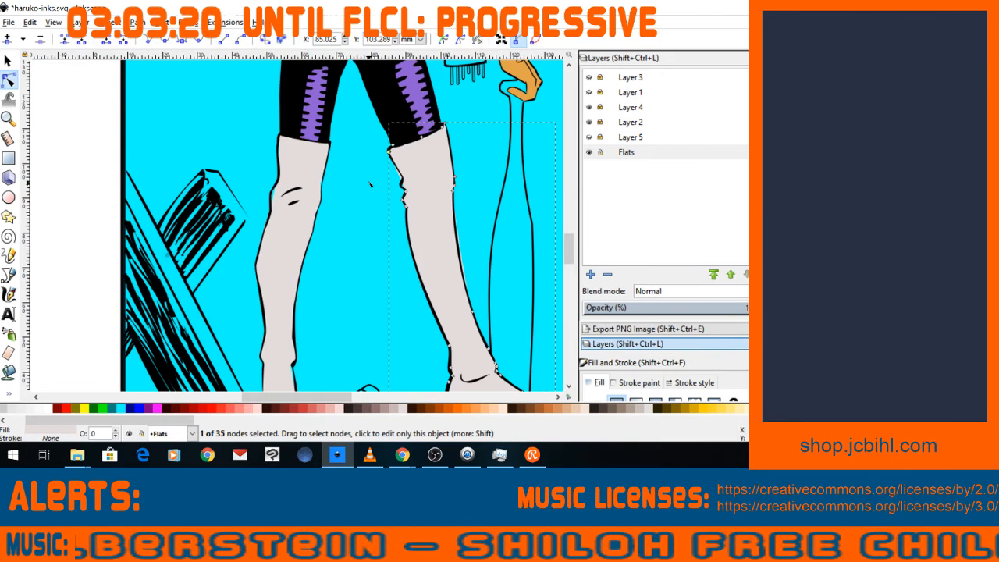
pyautogui.press('Escape')
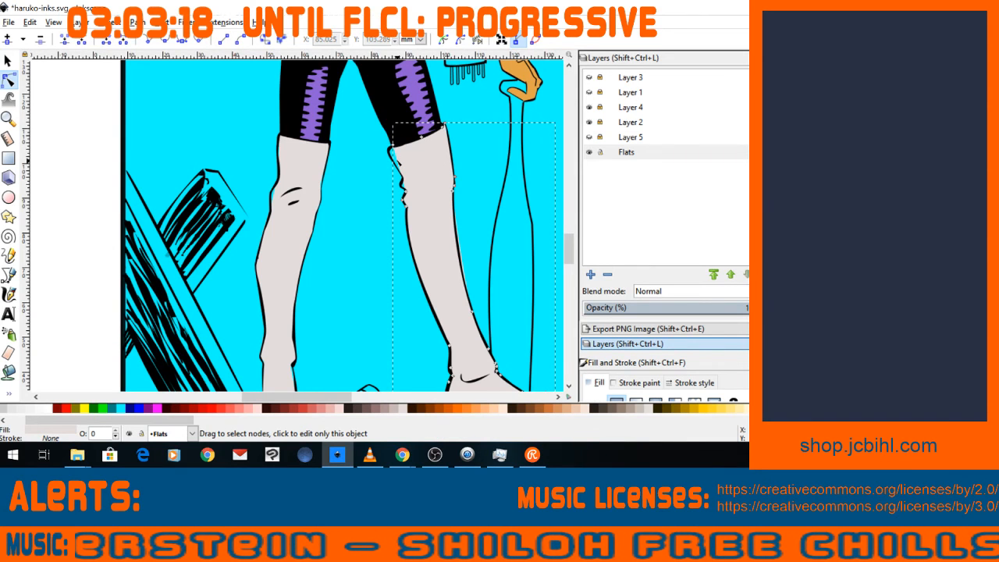
pyautogui.click(405, 192)
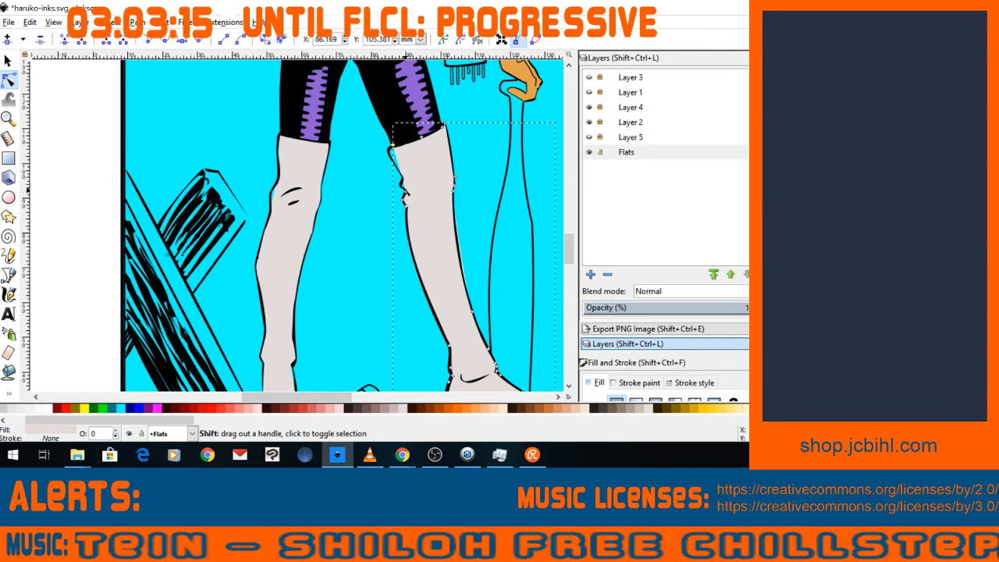
pyautogui.keyDown('shift'); pyautogui.click(405, 192); pyautogui.keyUp('shift')
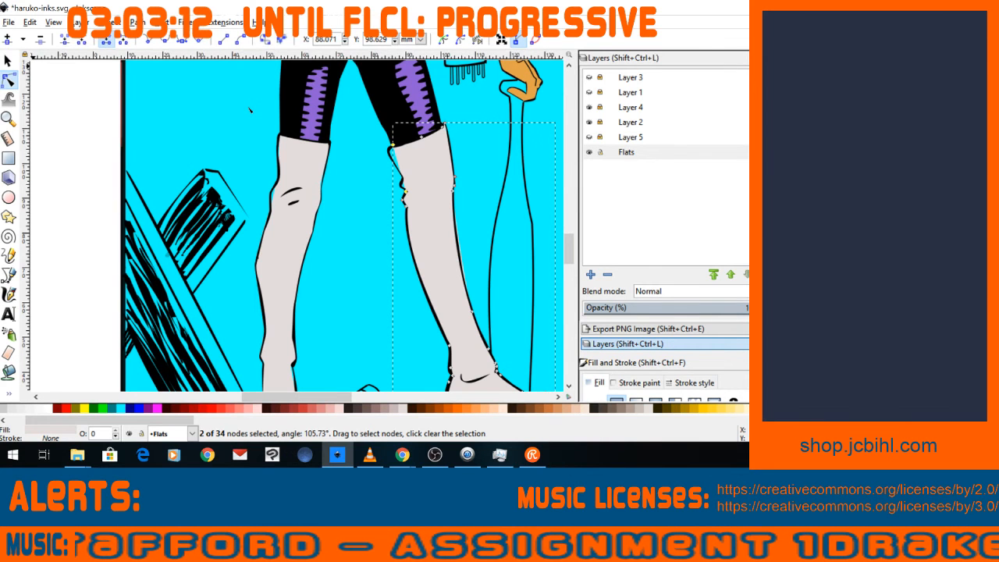
pyautogui.click(13, 41)
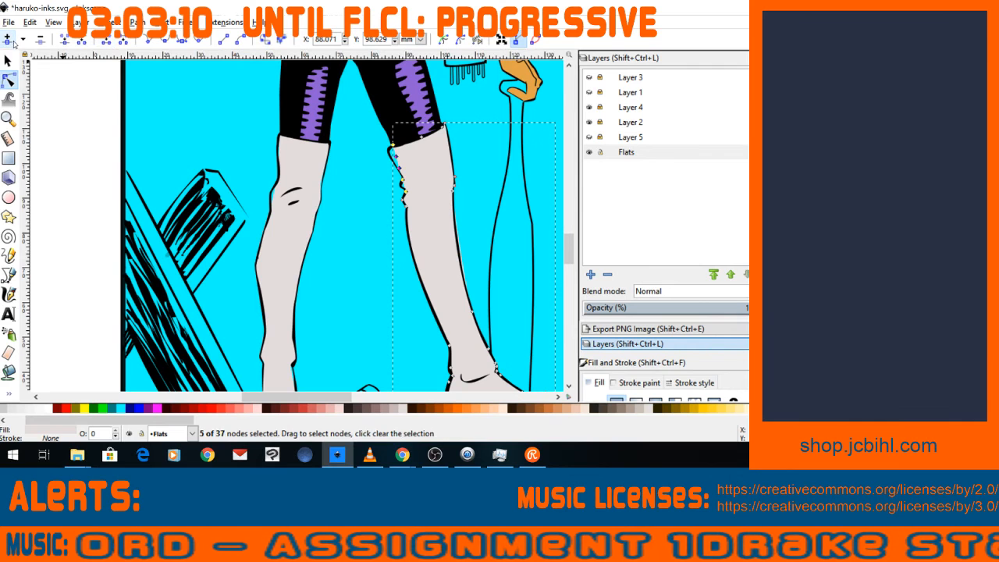
pyautogui.moveTo(394, 154); pyautogui.dragTo(395, 167)
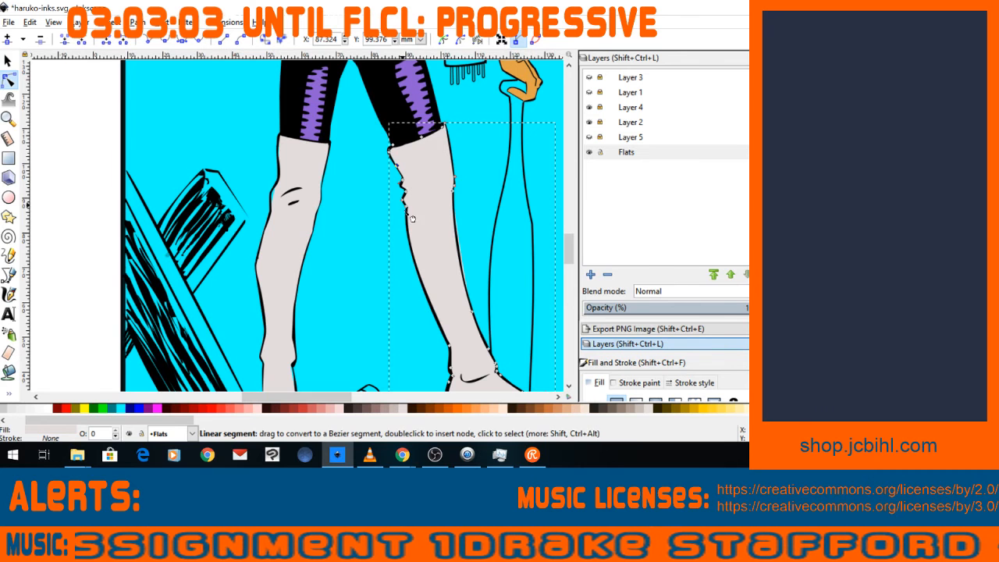
pyautogui.click(354, 217)
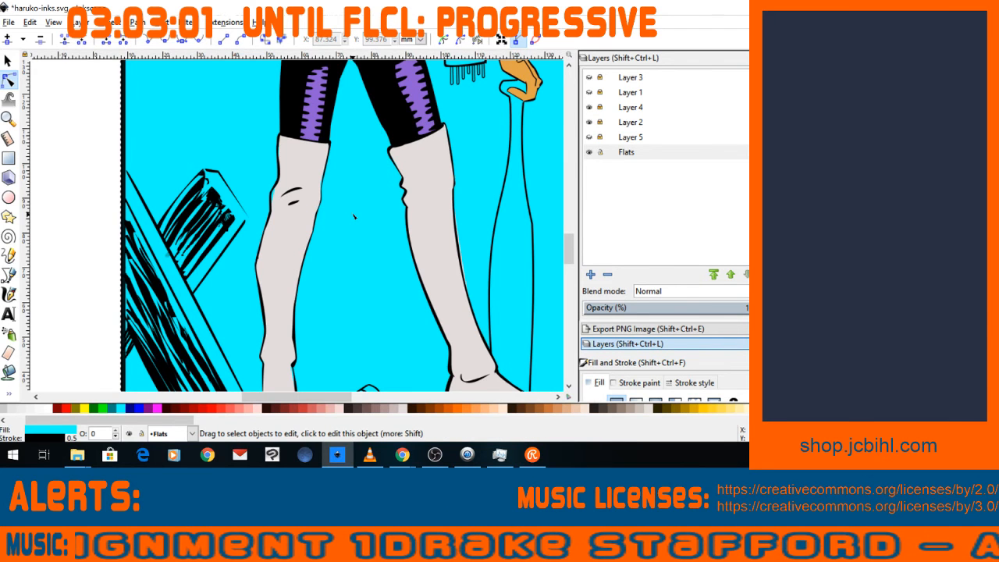
# Trace a rough closed shape with the Pen tool around the character's face, from the hair across the collar and chin to the goggles.
pyautogui.press('-')
pyautogui.press('-')
pyautogui.press('-')
pyautogui.scroll(2, 353, 217)
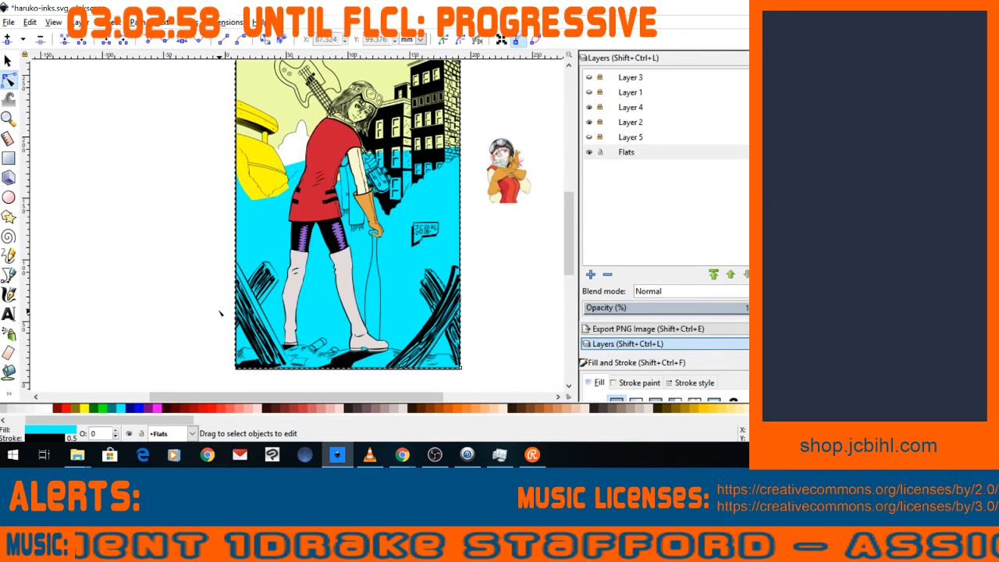
pyautogui.moveTo(524, 195); pyautogui.dragTo(515, 208)
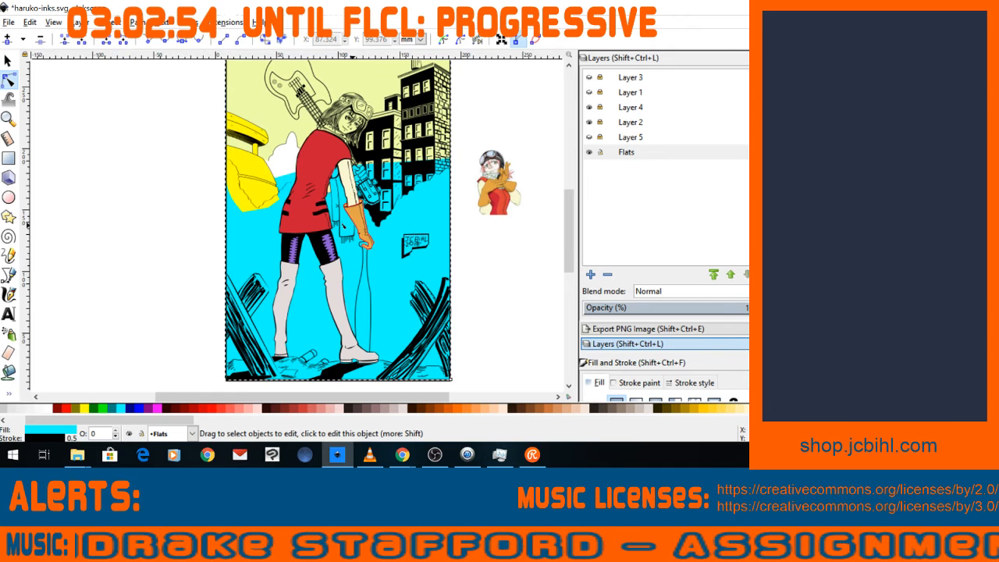
pyautogui.moveTo(215, 137); pyautogui.dragTo(207, 179)
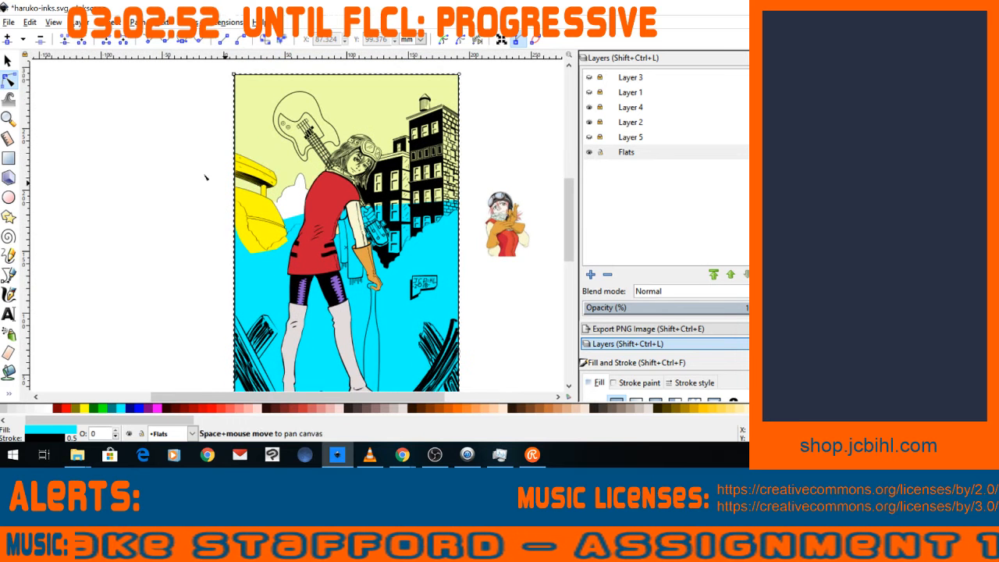
pyautogui.click(8, 118)
pyautogui.moveTo(301, 111); pyautogui.dragTo(420, 215)
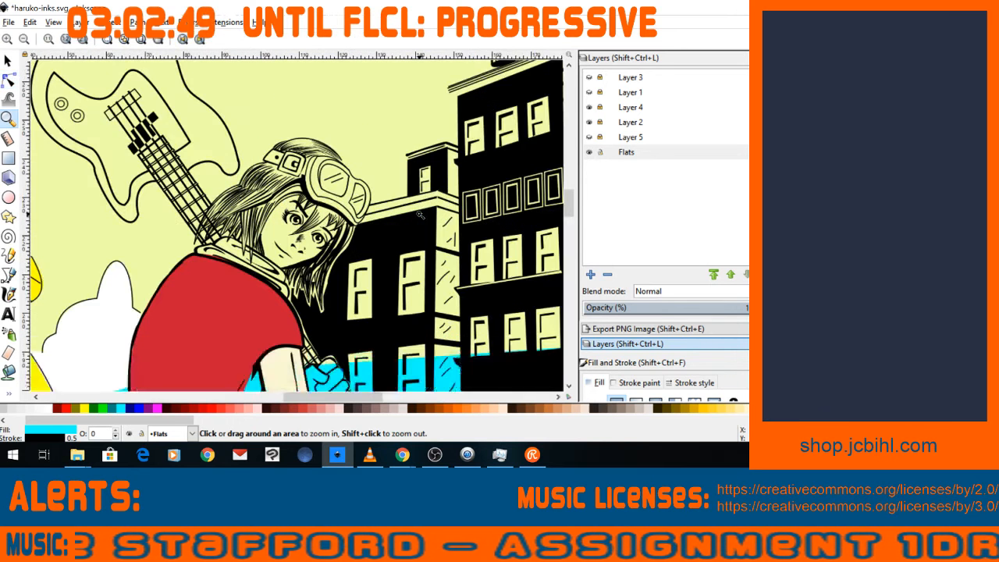
pyautogui.moveTo(132, 96); pyautogui.dragTo(401, 331)
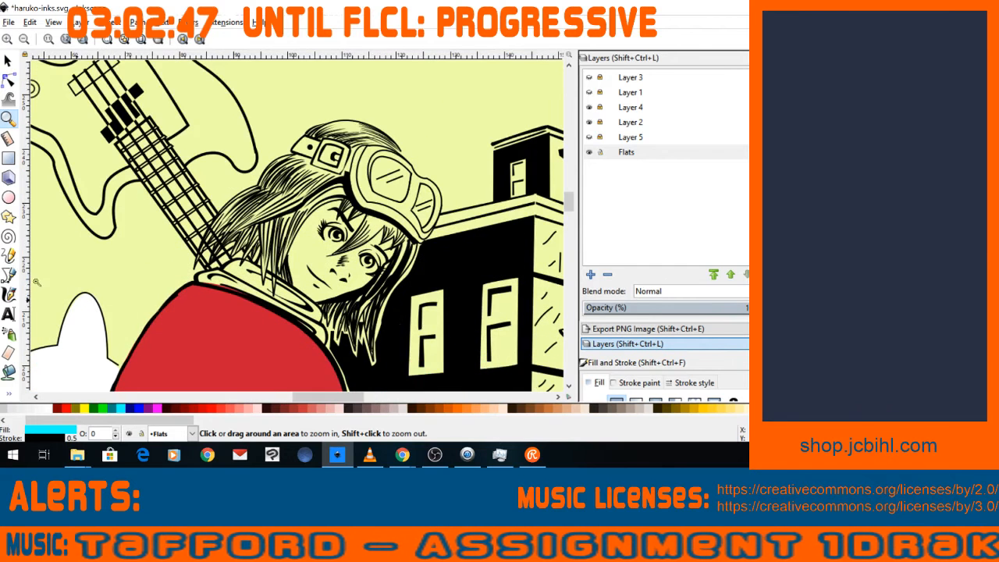
pyautogui.click(8, 275)
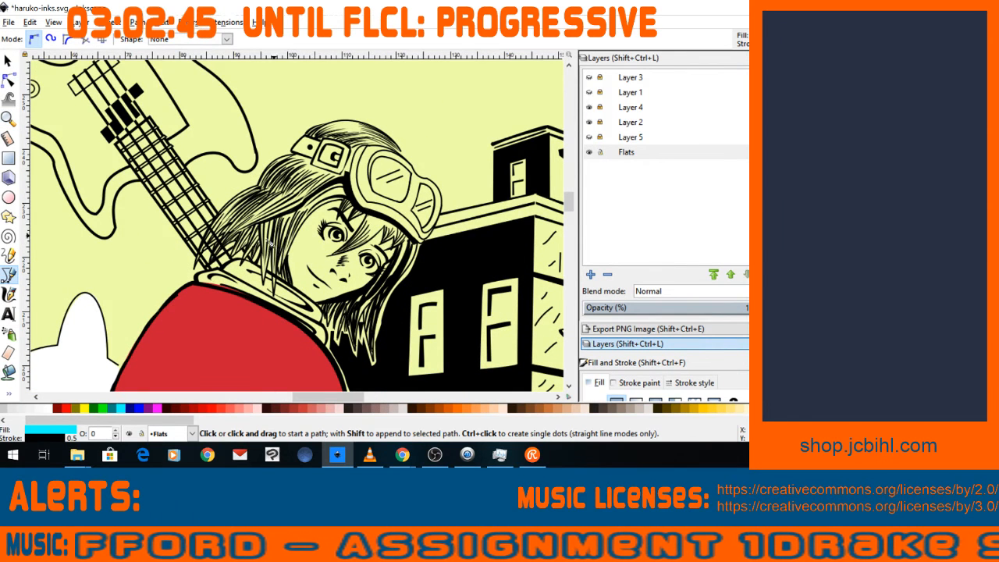
pyautogui.click(299, 170)
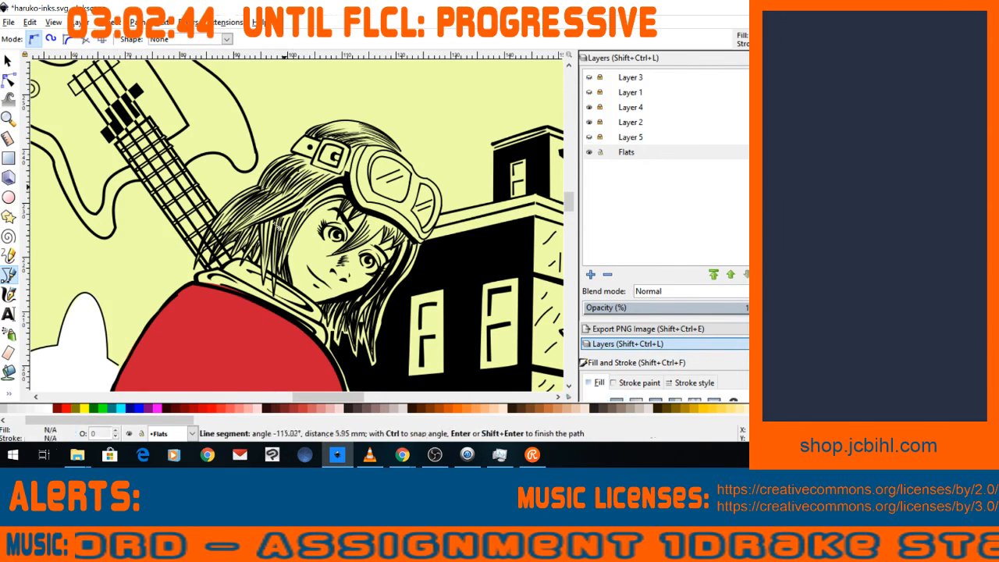
pyautogui.click(271, 233)
pyautogui.click(255, 263)
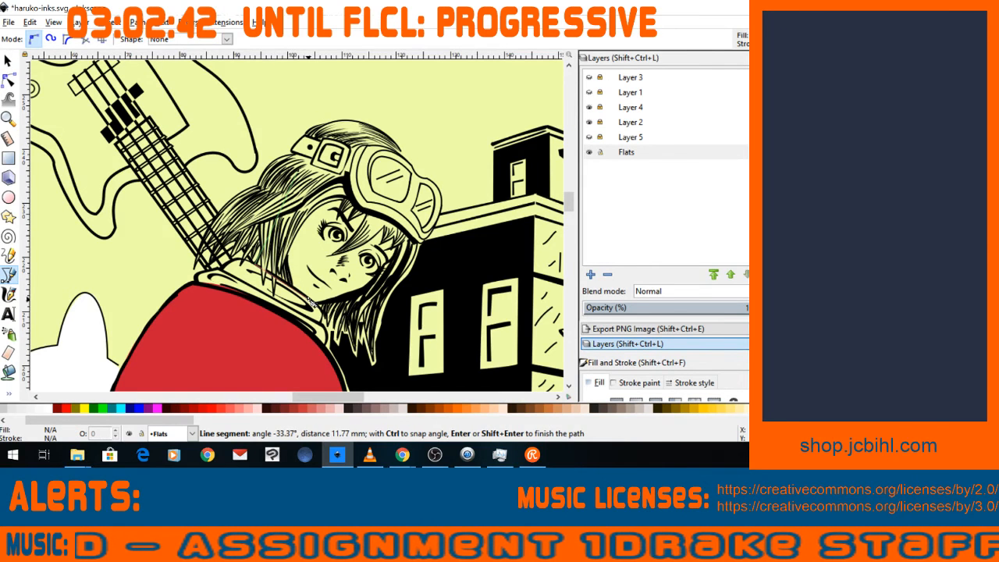
pyautogui.click(310, 303)
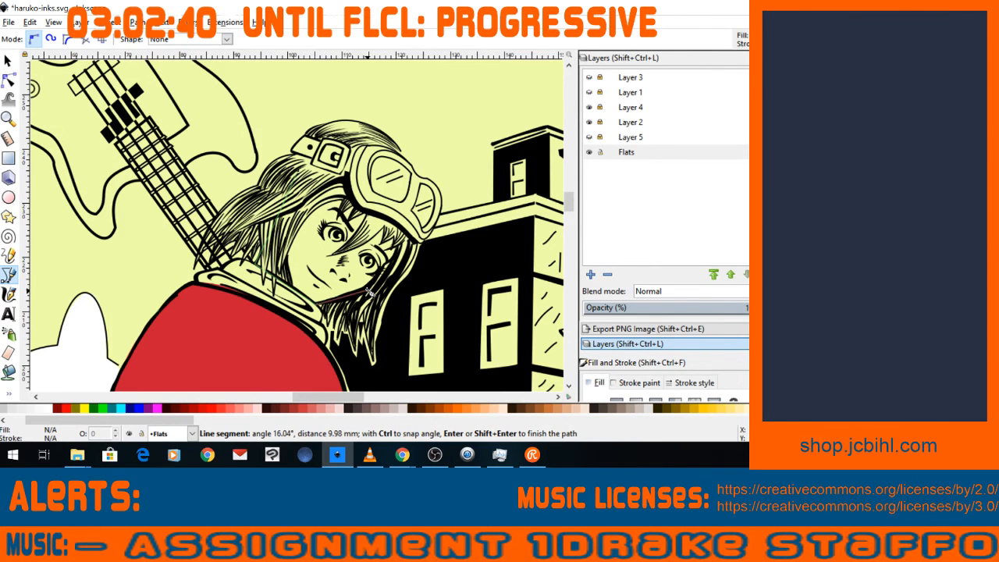
pyautogui.click(370, 291)
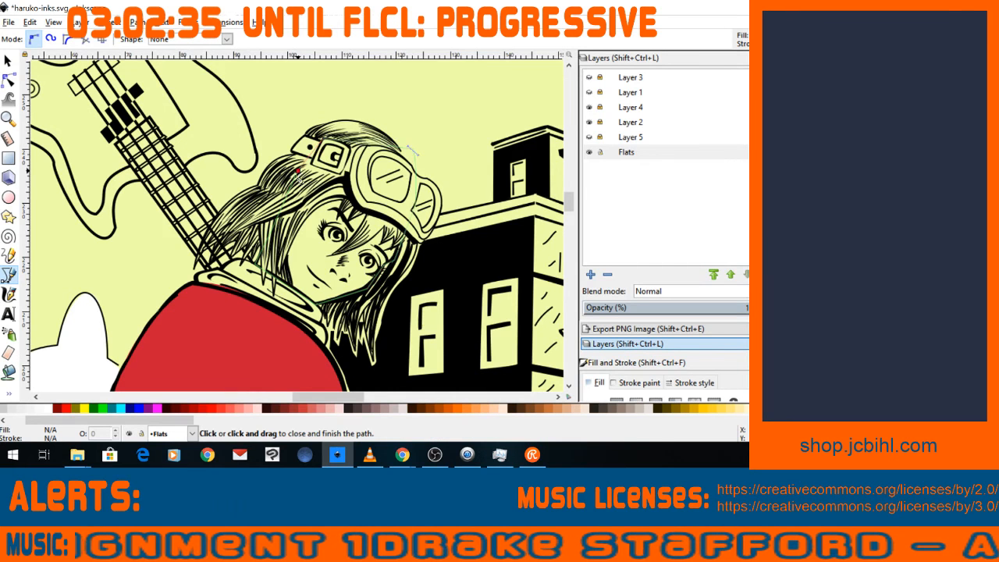
pyautogui.click(290, 193)
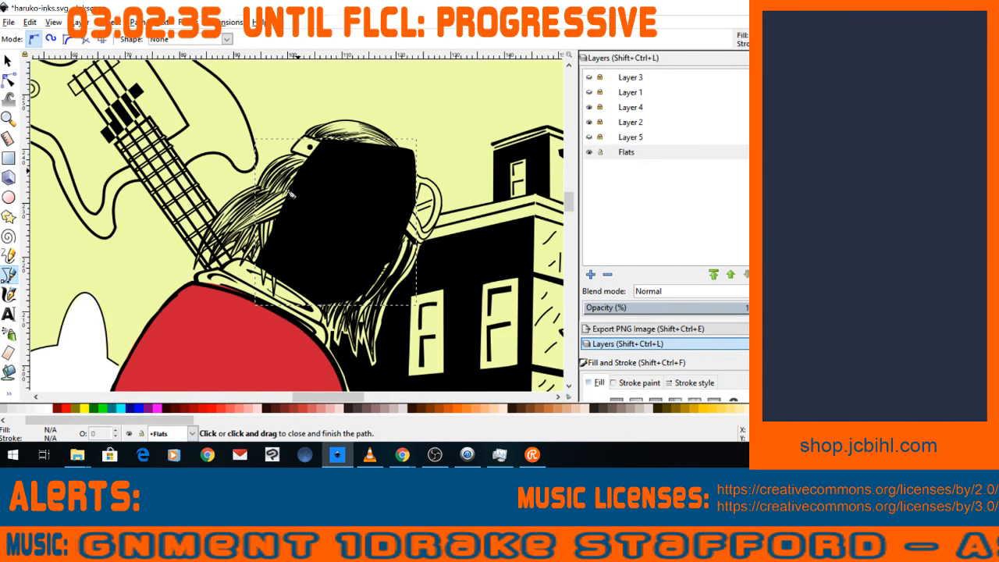
# Recolour the face shape with a sampled pale, near-white tone using the color picker.
pyautogui.press('-')
pyautogui.press('-')
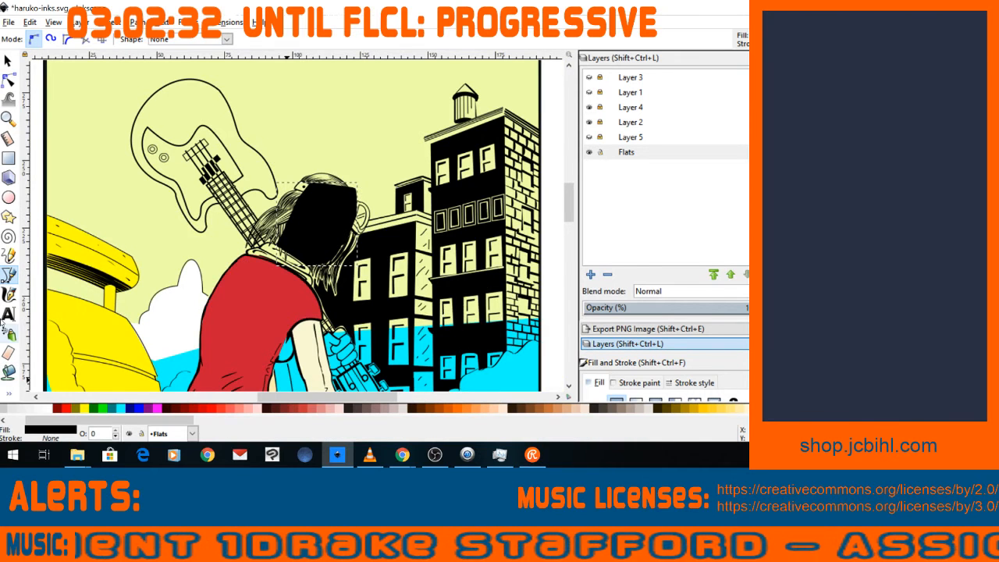
pyautogui.press('-')
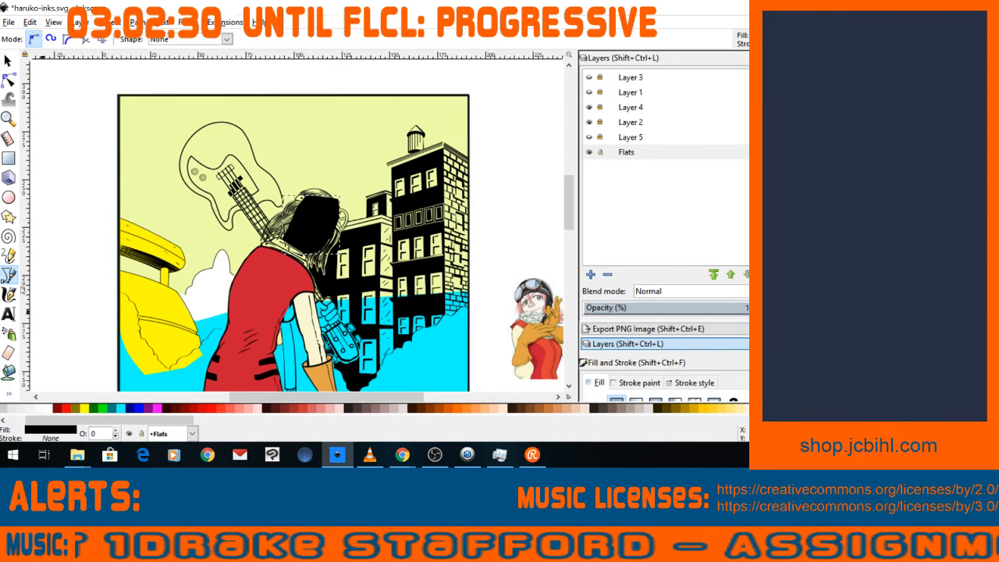
pyautogui.press('space')
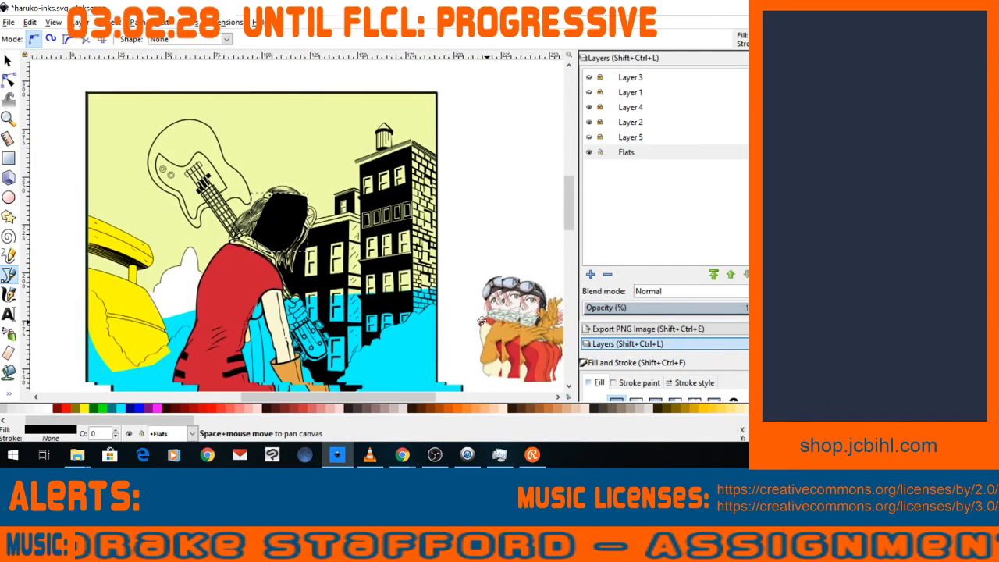
pyautogui.scroll(2, 111, 422)
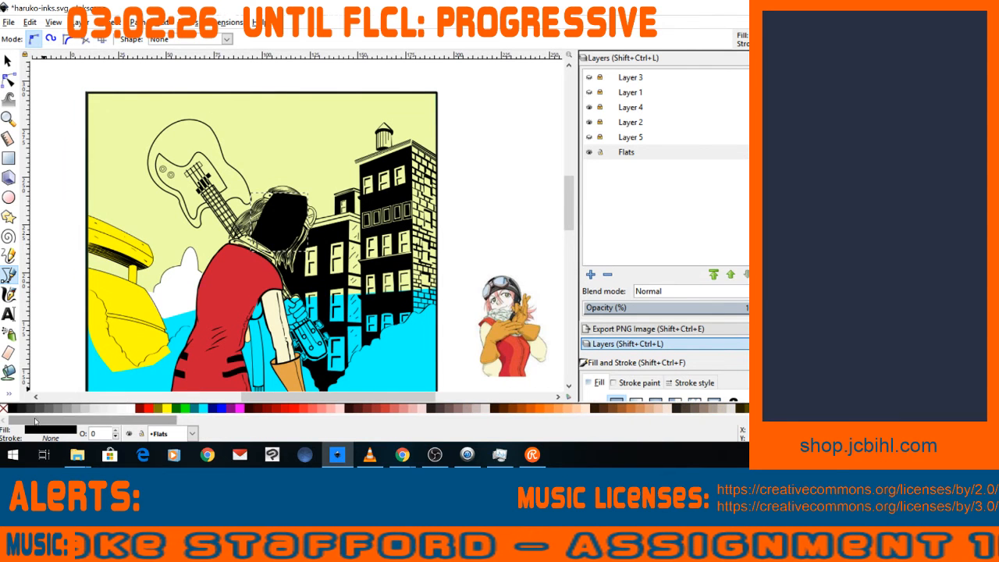
pyautogui.click(8, 393)
pyautogui.click(50, 418)
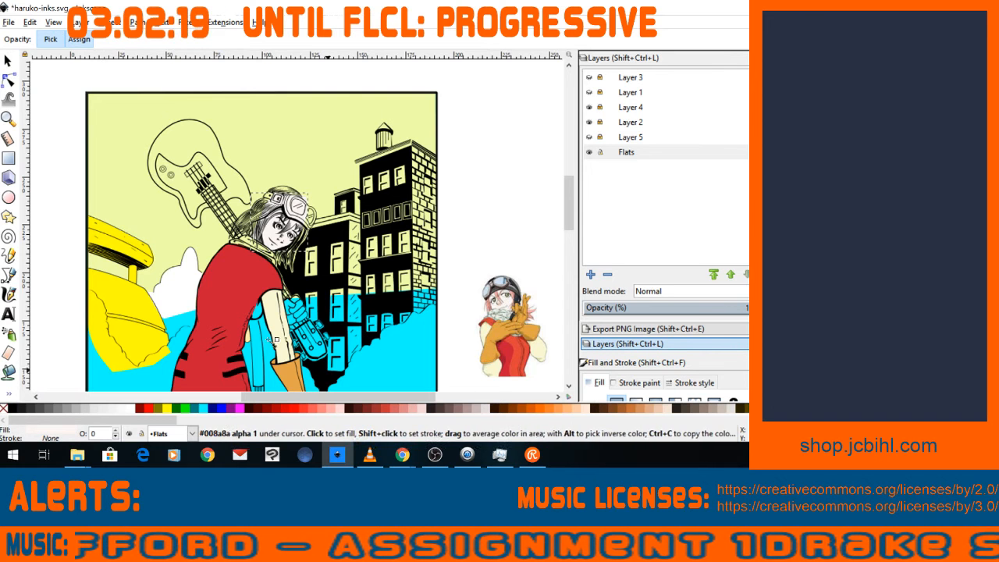
# Examine the face's pale fill up close and compare it with the skin in the reference image.
pyautogui.press('+')
pyautogui.press('+')
pyautogui.press('+')
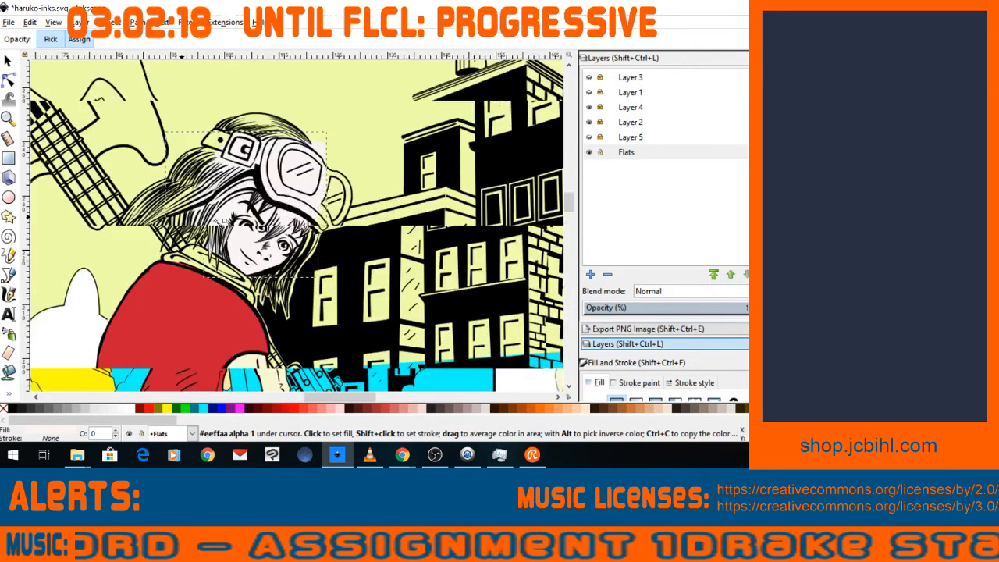
pyautogui.press('-')
pyautogui.press('-')
pyautogui.press('-')
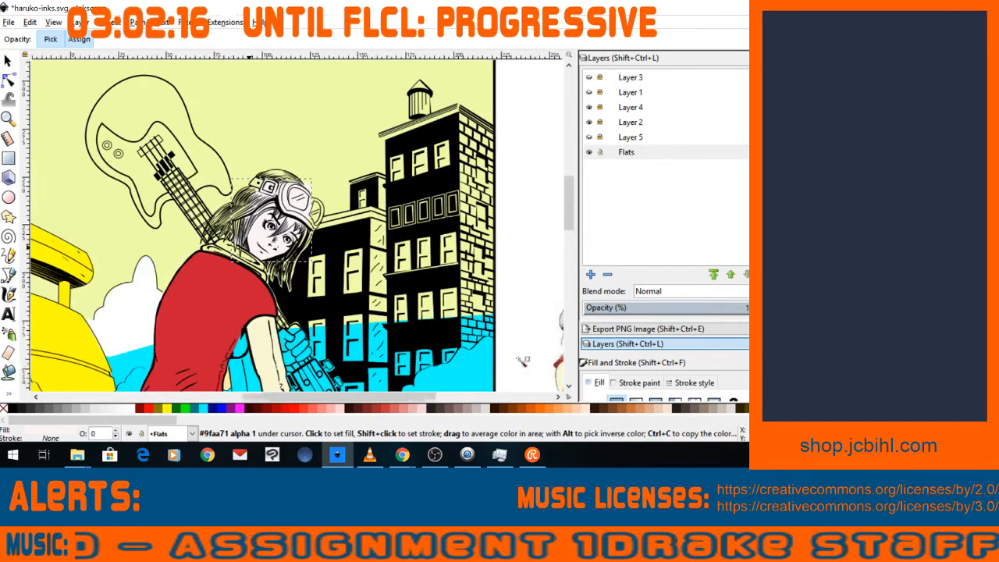
pyautogui.press('space')
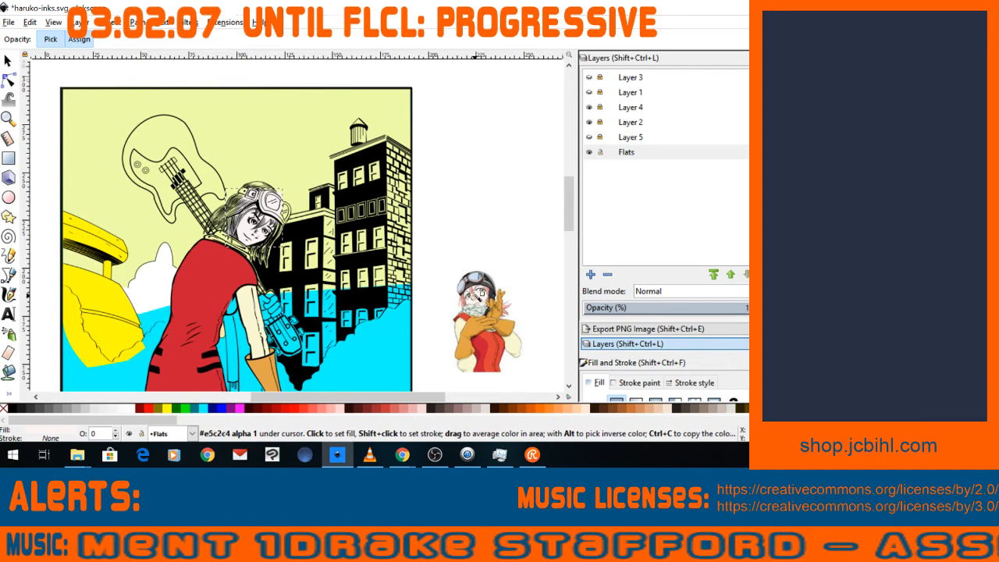
pyautogui.press('-')
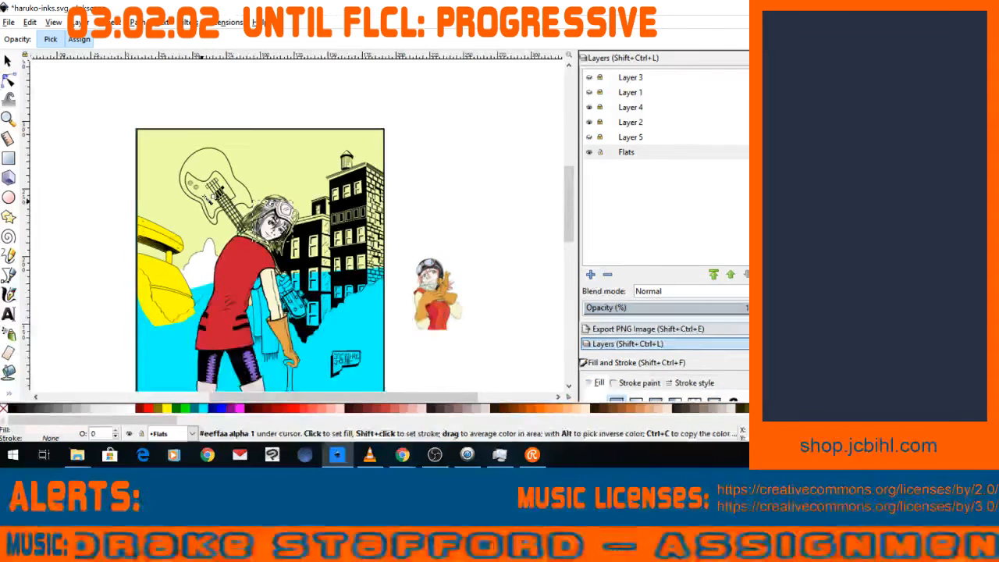
pyautogui.press('space')
pyautogui.press('+')
pyautogui.press('space')
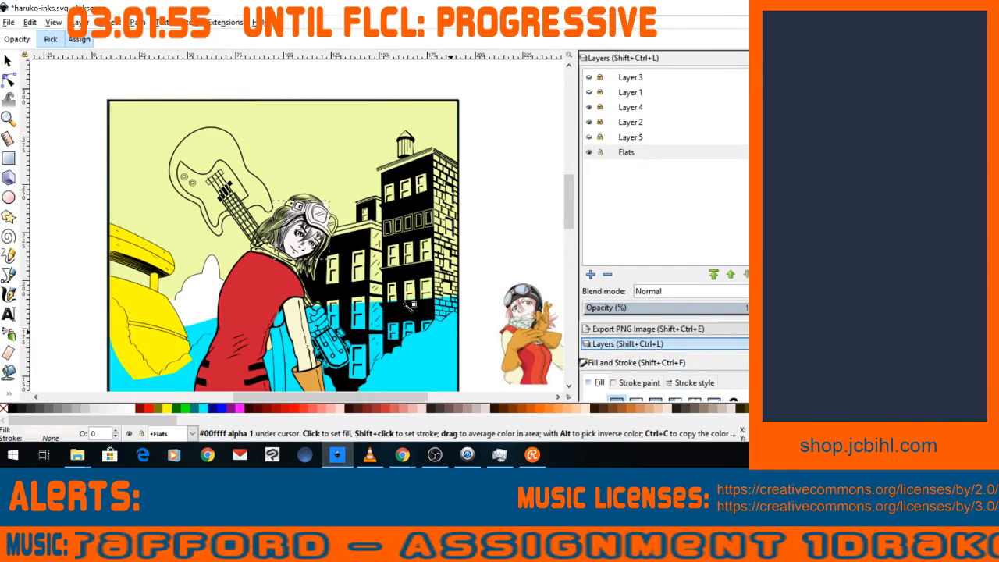
pyautogui.press('+')
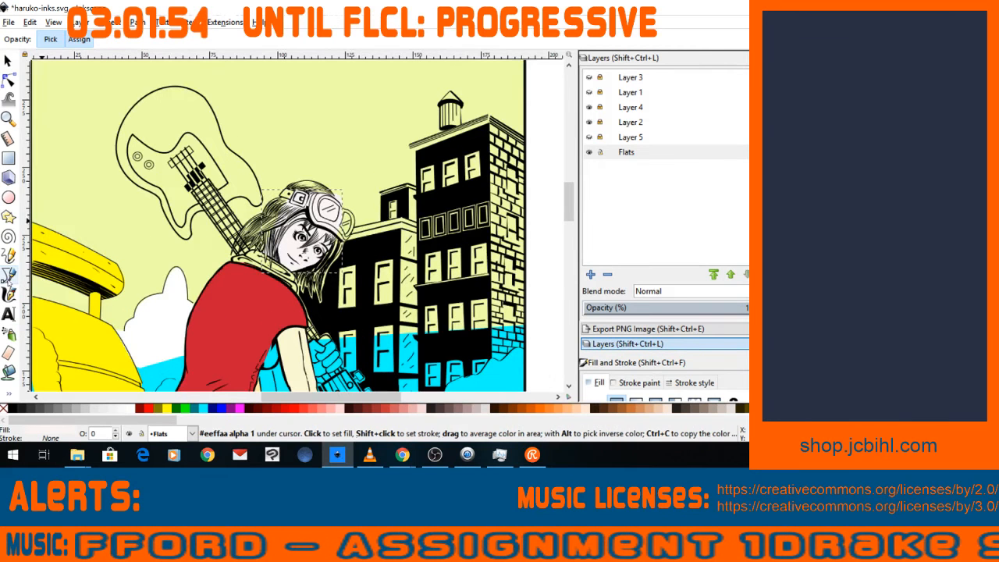
pyautogui.press('+')
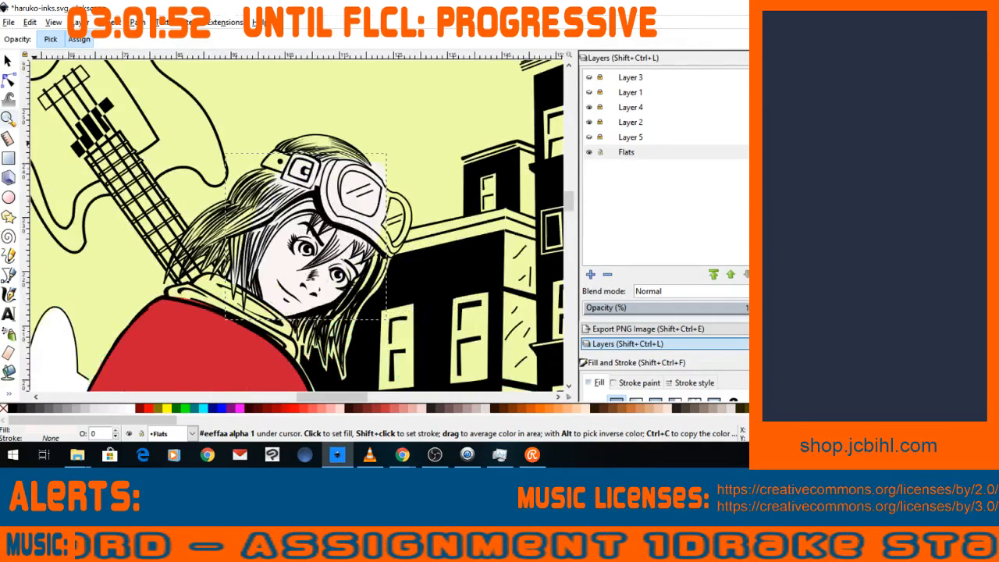
pyautogui.press('n')
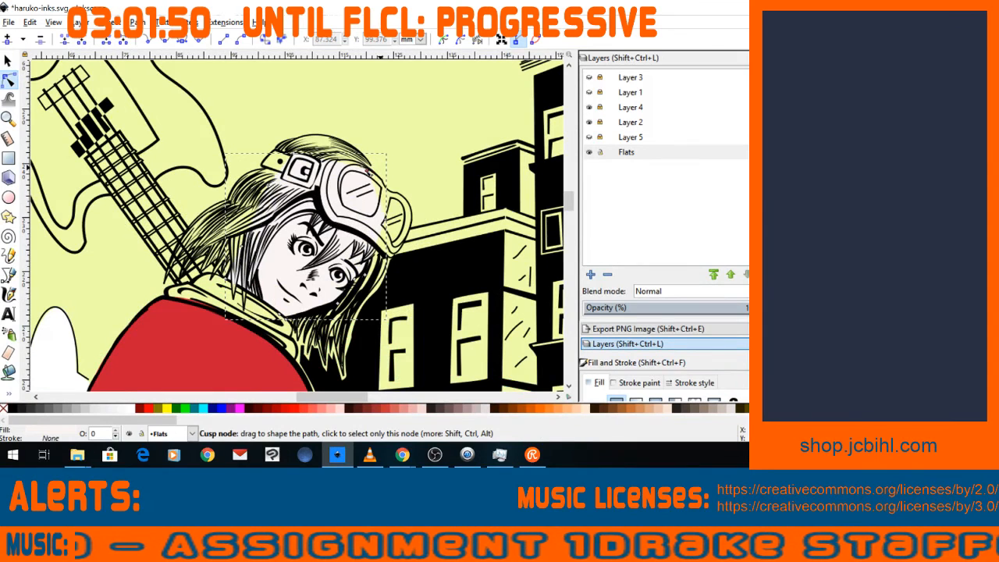
pyautogui.click(9, 275)
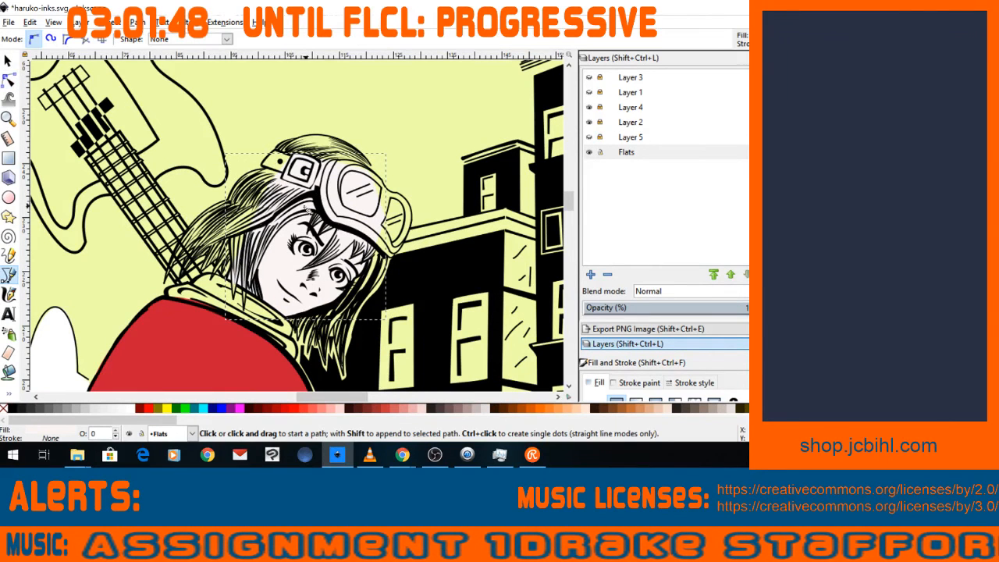
pyautogui.click(319, 214)
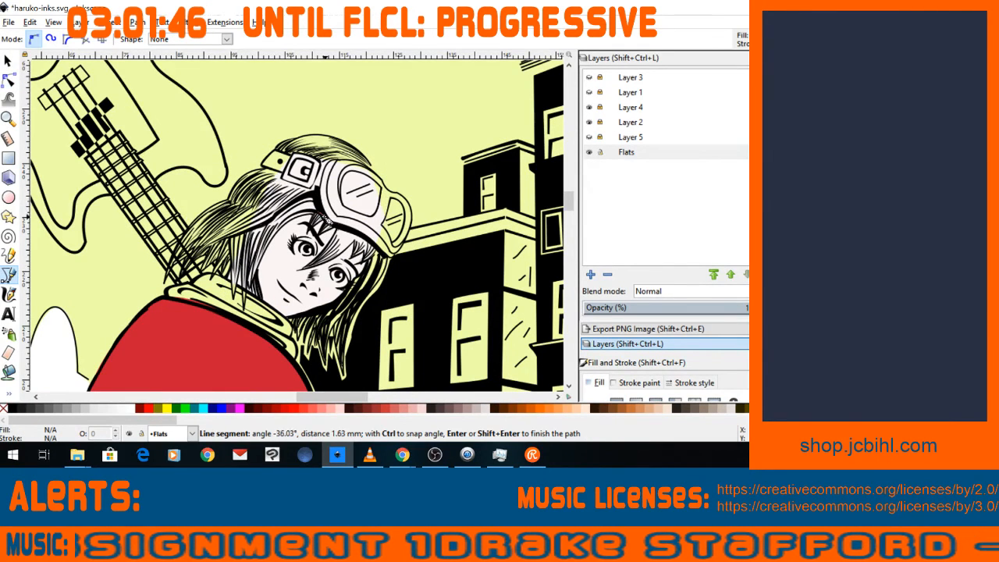
pyautogui.press('Escape')
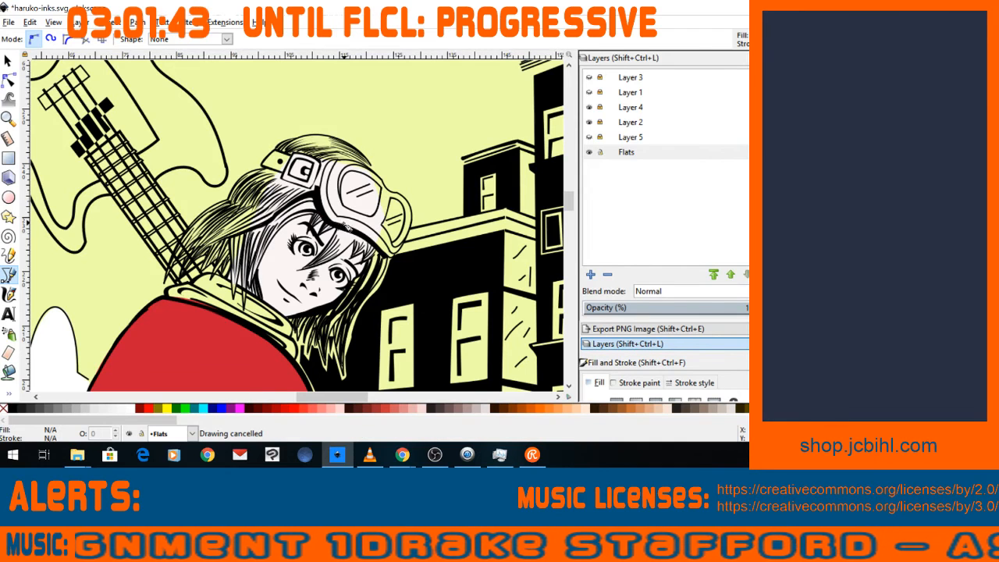
pyautogui.click(391, 261)
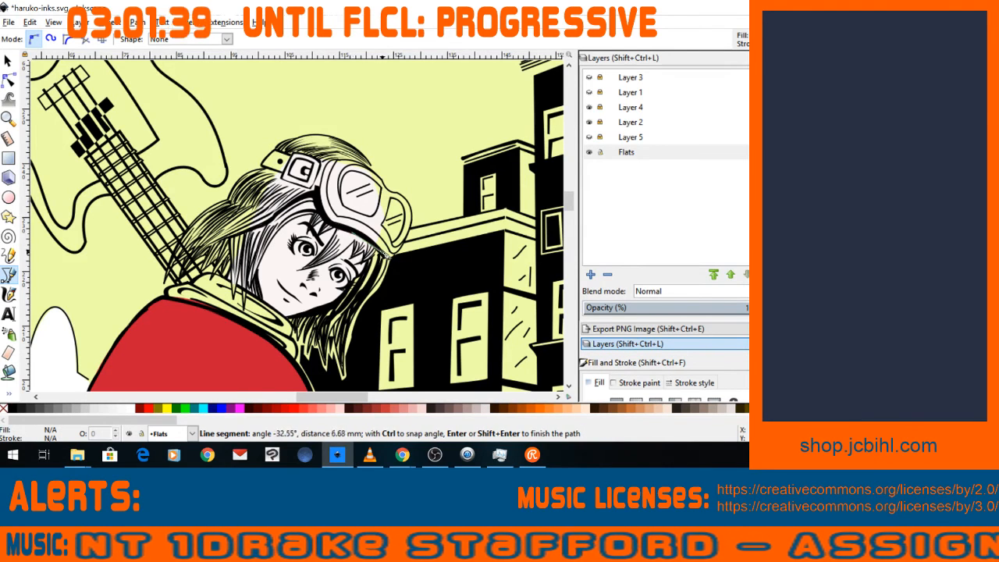
pyautogui.press('Escape')
# Trace a closed shape with the Pen tool along the jagged fringe and side hair, then roughly back over the cap and goggles.
pyautogui.click(378, 250)
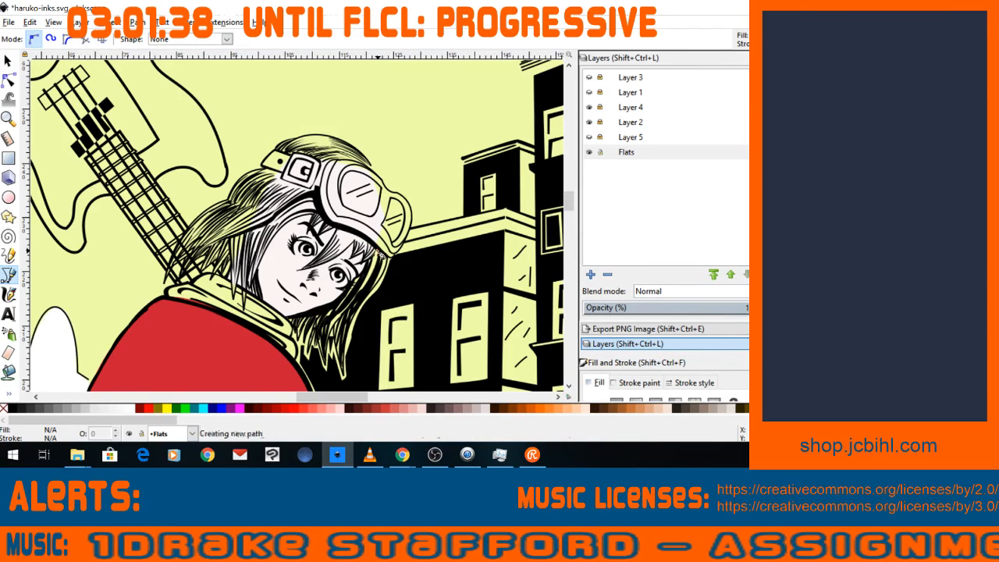
pyautogui.click(365, 265)
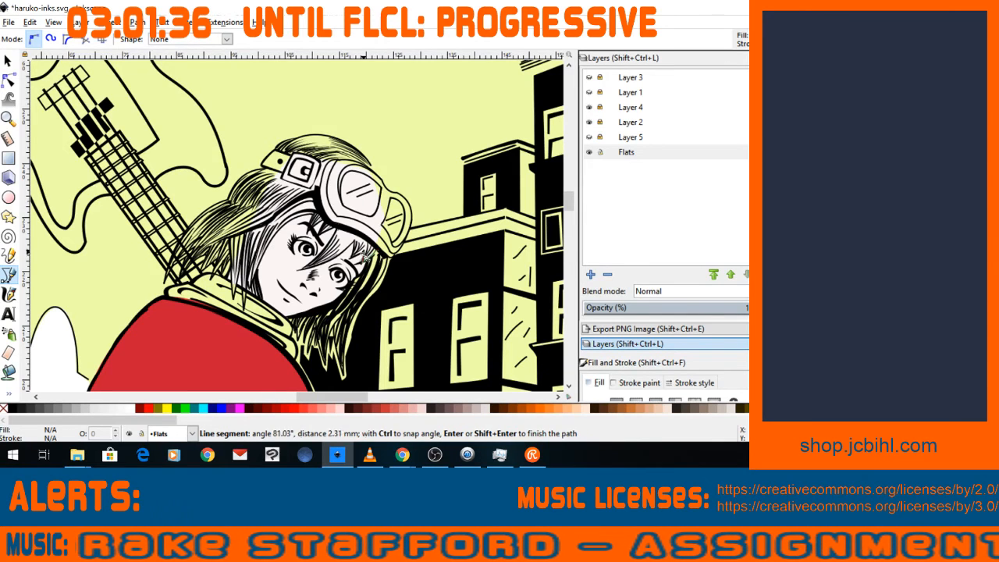
pyautogui.click(364, 256)
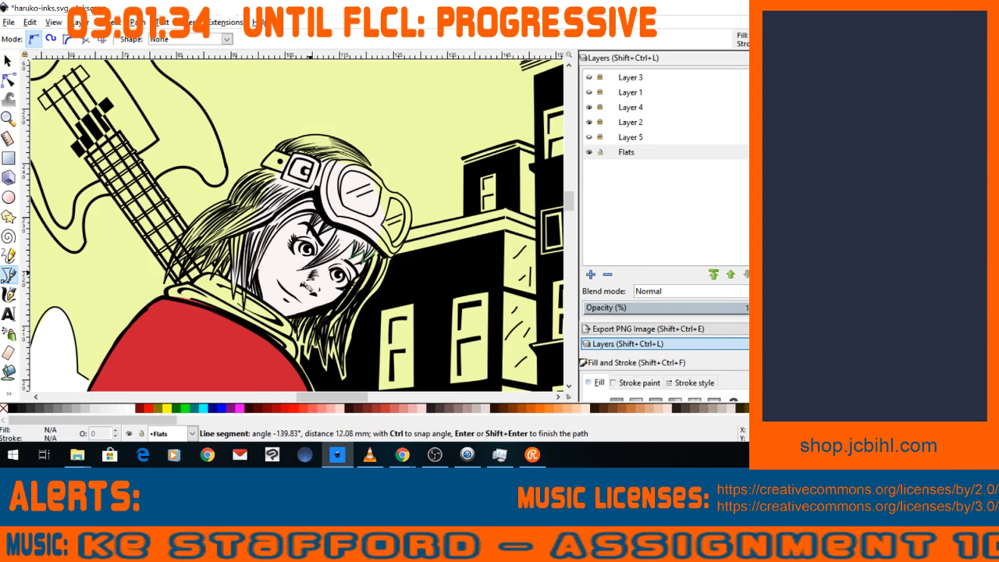
pyautogui.click(298, 272)
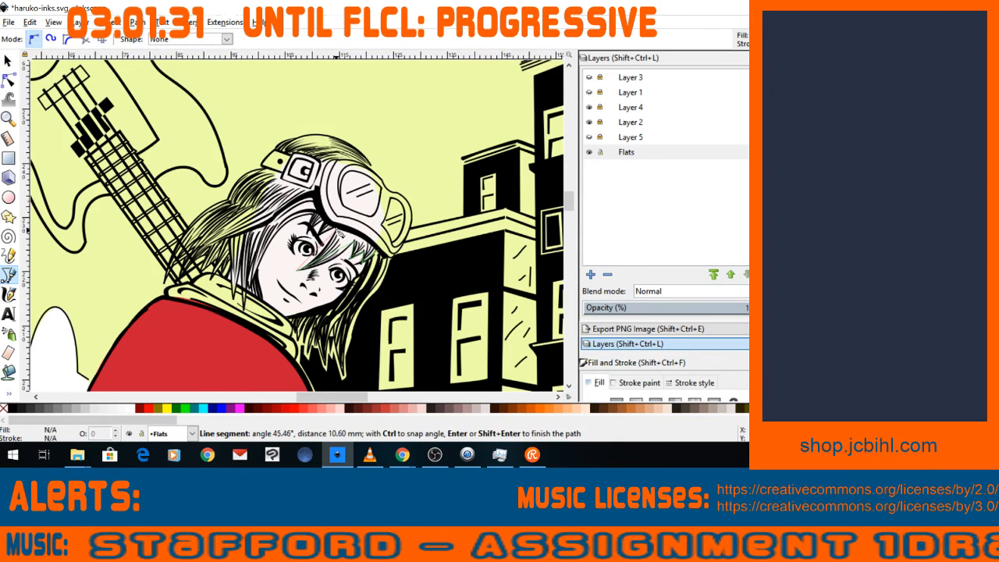
pyautogui.click(337, 229)
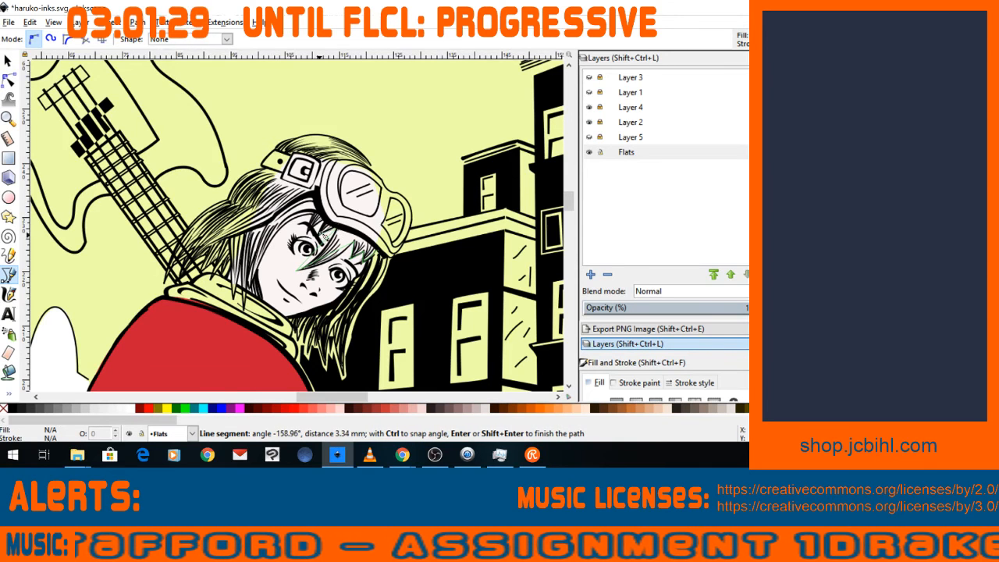
pyautogui.click(326, 222)
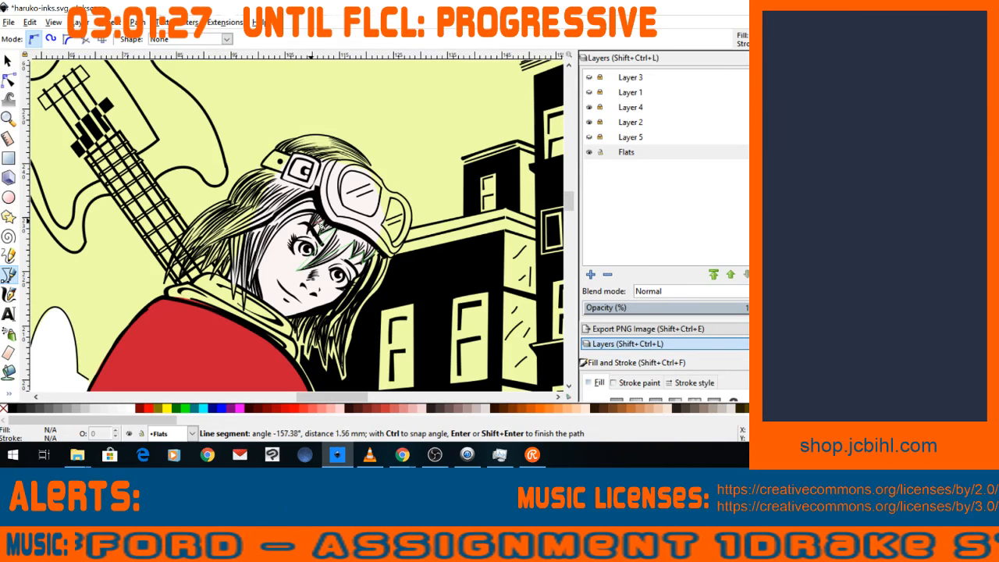
pyautogui.click(316, 227)
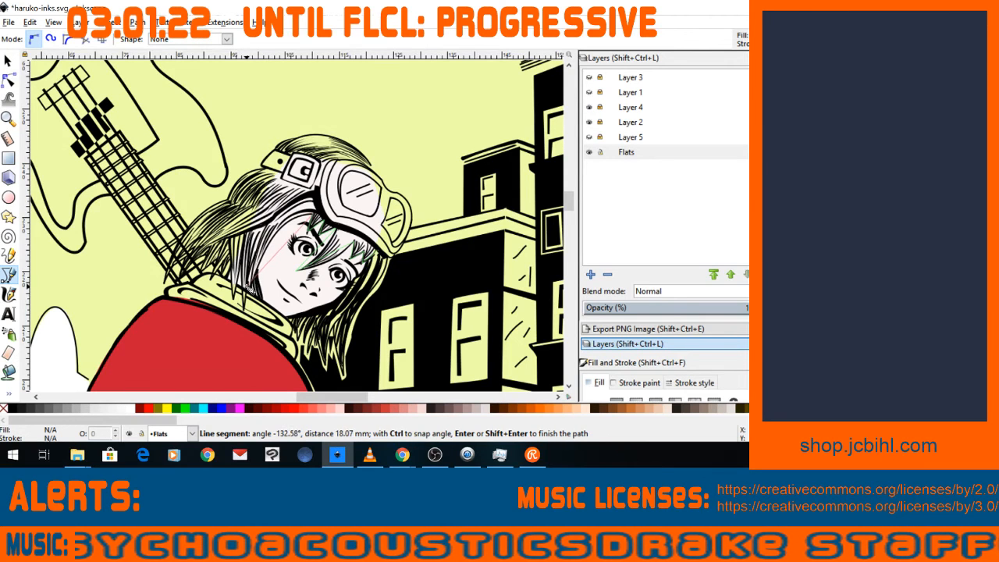
pyautogui.click(251, 286)
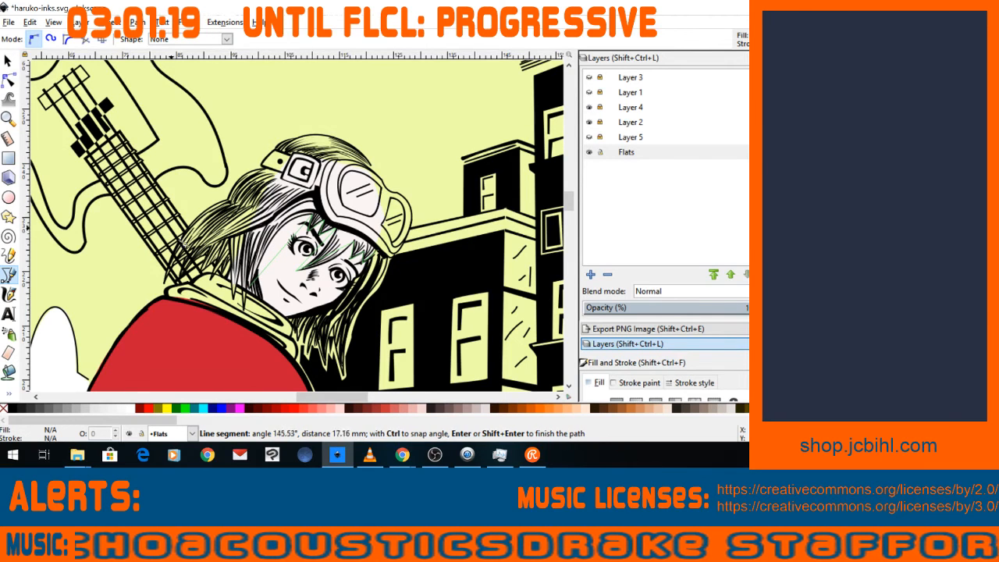
pyautogui.click(231, 221)
pyautogui.click(311, 151)
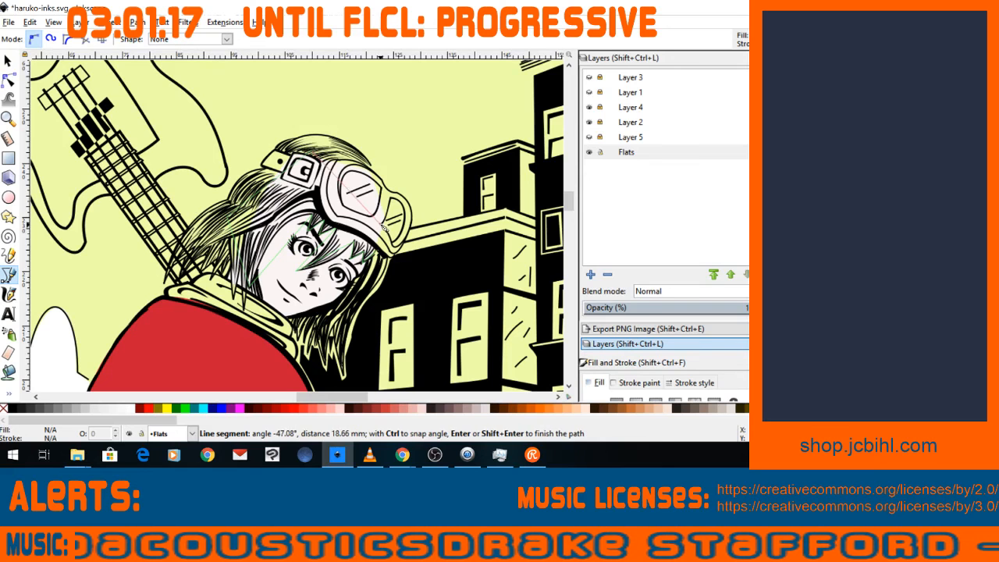
pyautogui.click(380, 227)
pyautogui.click(379, 251)
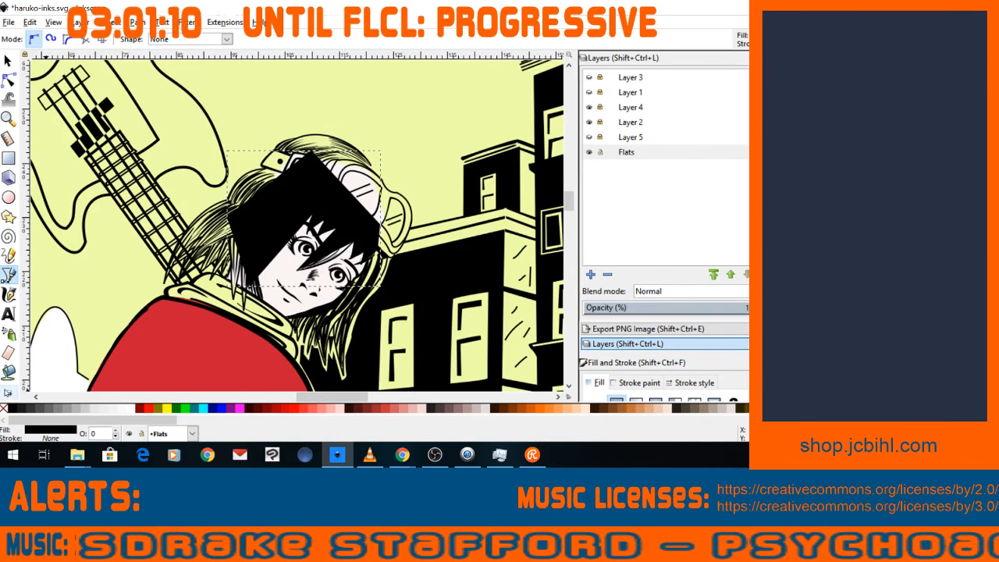
# Recolour the new hair shape with the pink sampled from the hair in the reference image using the color picker.
pyautogui.click(9, 392)
pyautogui.click(41, 418)
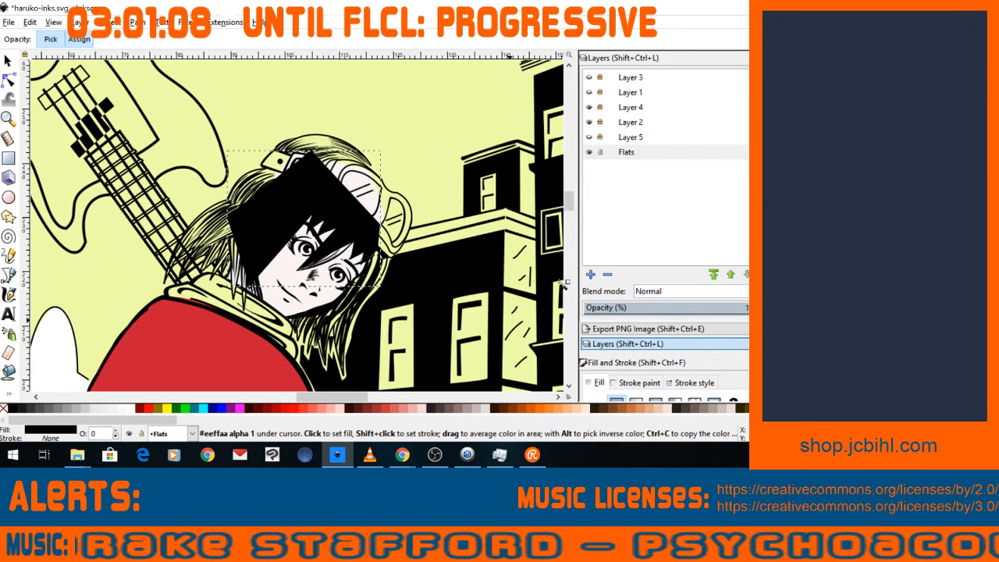
pyautogui.moveTo(326, 399); pyautogui.dragTo(379, 398)
pyautogui.press('-')
pyautogui.press('-')
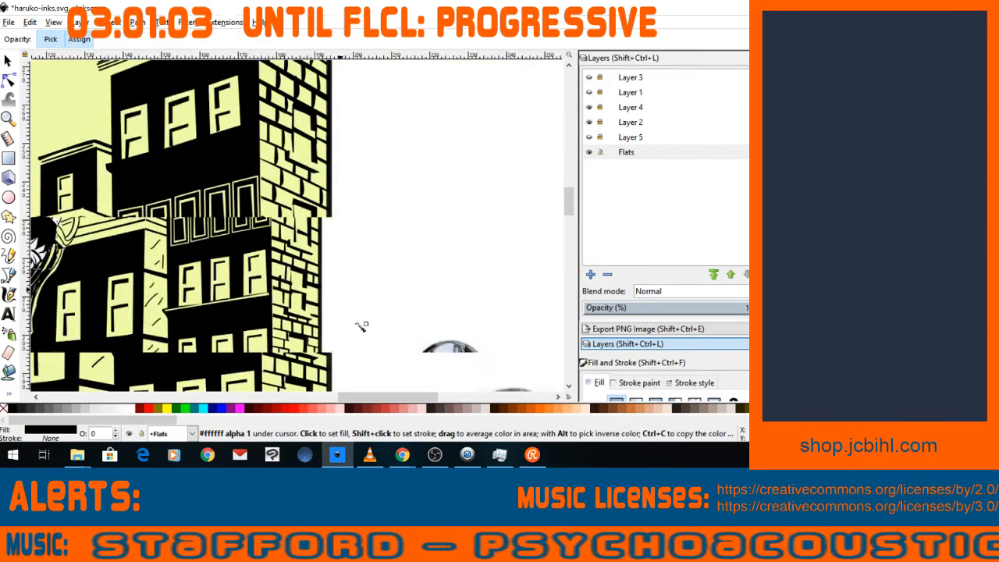
pyautogui.press('space')
pyautogui.press('+')
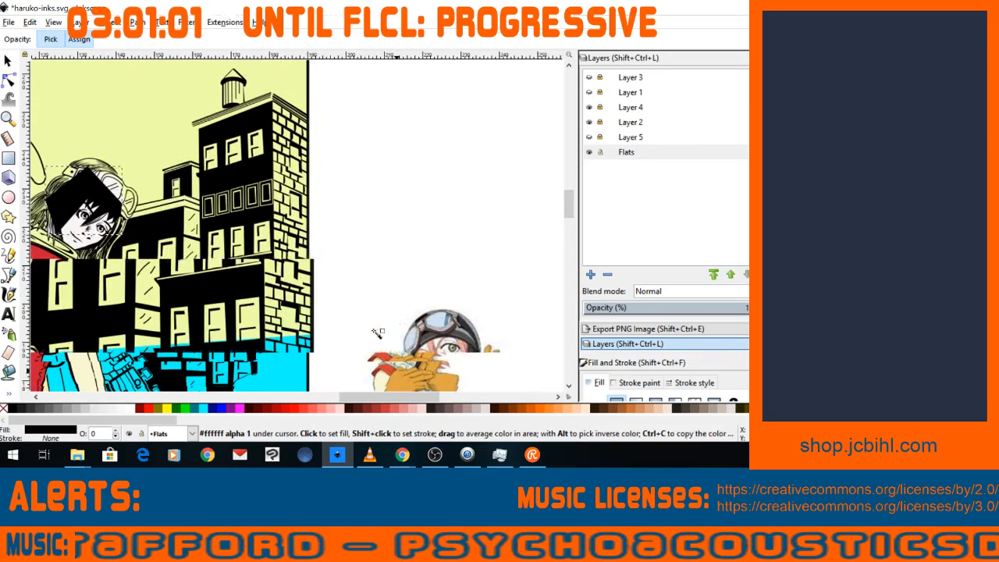
pyautogui.press('space')
pyautogui.press('space')
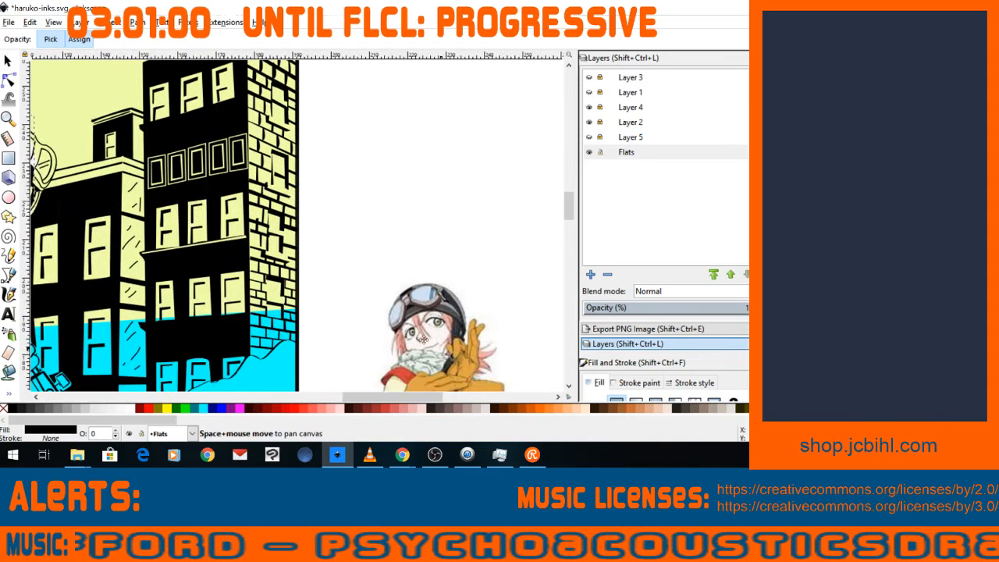
pyautogui.press('+')
pyautogui.press('space')
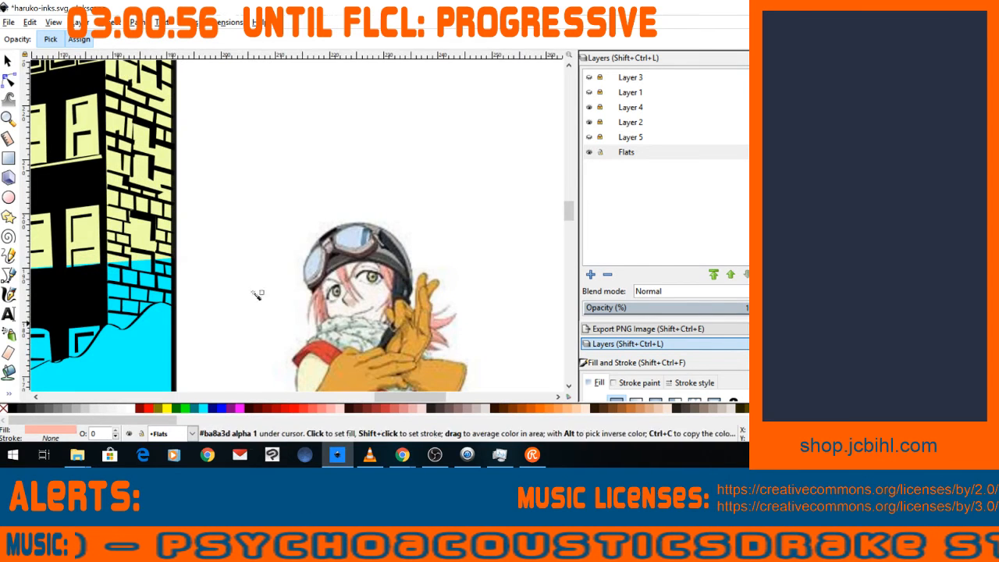
# Bend the straight upper edges of the pink hair shape outward so they follow the inked crown of the cap.
pyautogui.press('-')
pyautogui.press('-')
pyautogui.press('space')
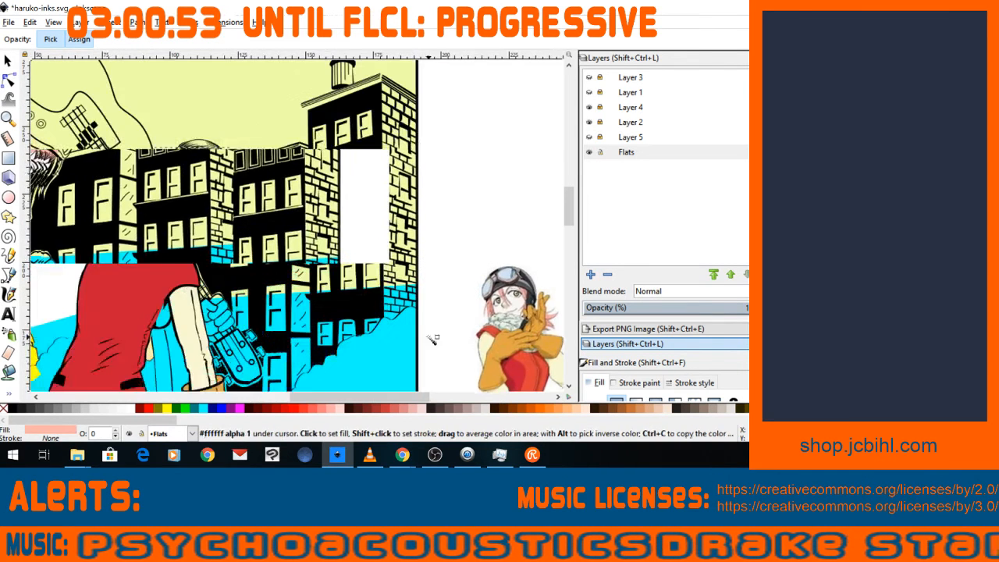
pyautogui.press('space')
pyautogui.press('+')
pyautogui.press('space')
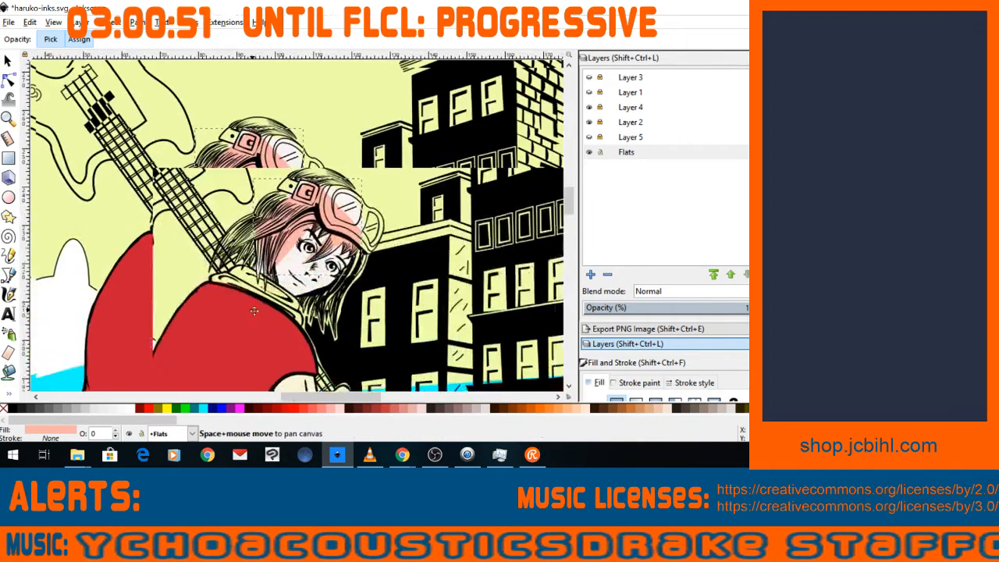
pyautogui.press('+')
pyautogui.click(9, 80)
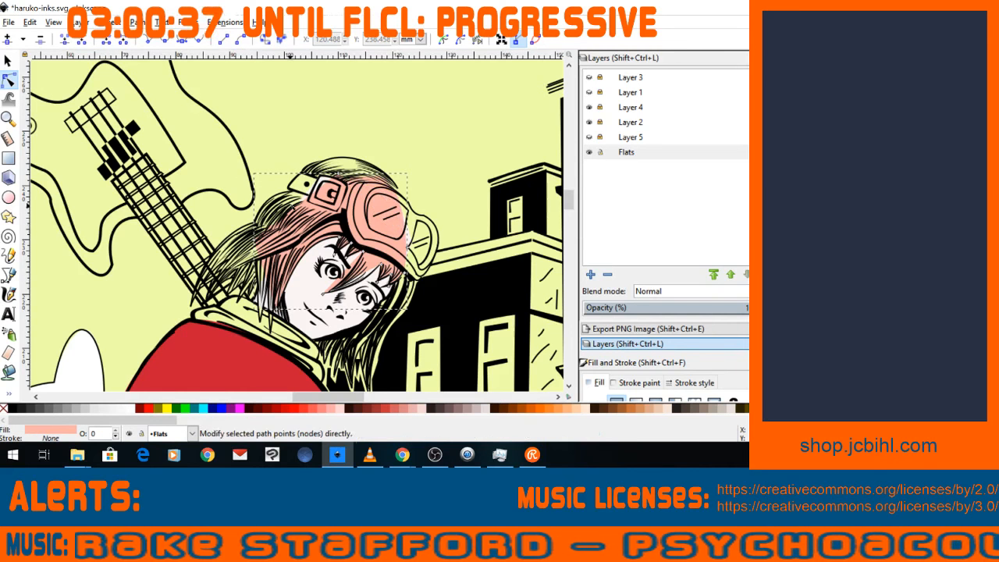
pyautogui.moveTo(352, 172); pyautogui.dragTo(404, 202)
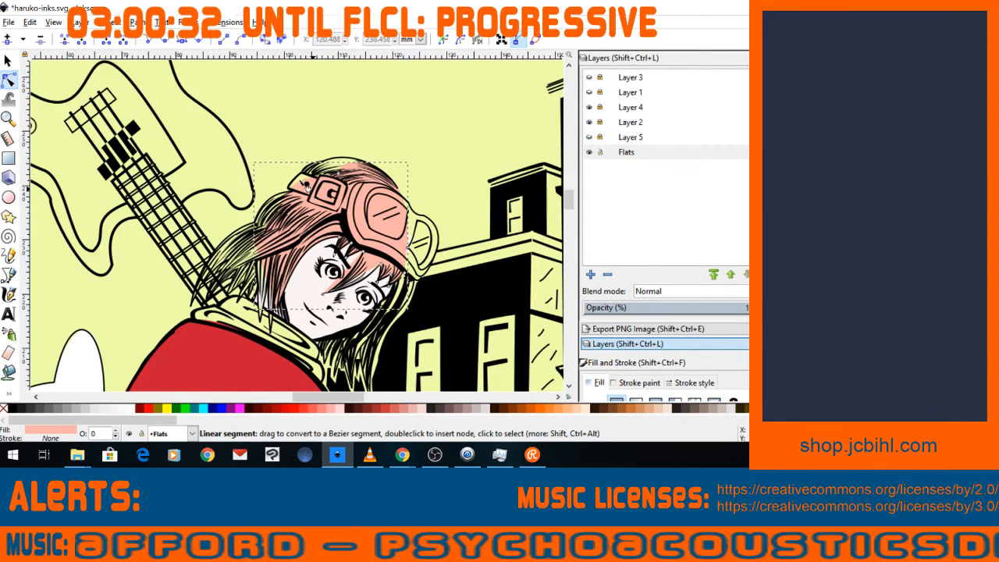
pyautogui.click(332, 167)
pyautogui.moveTo(332, 167); pyautogui.dragTo(341, 145)
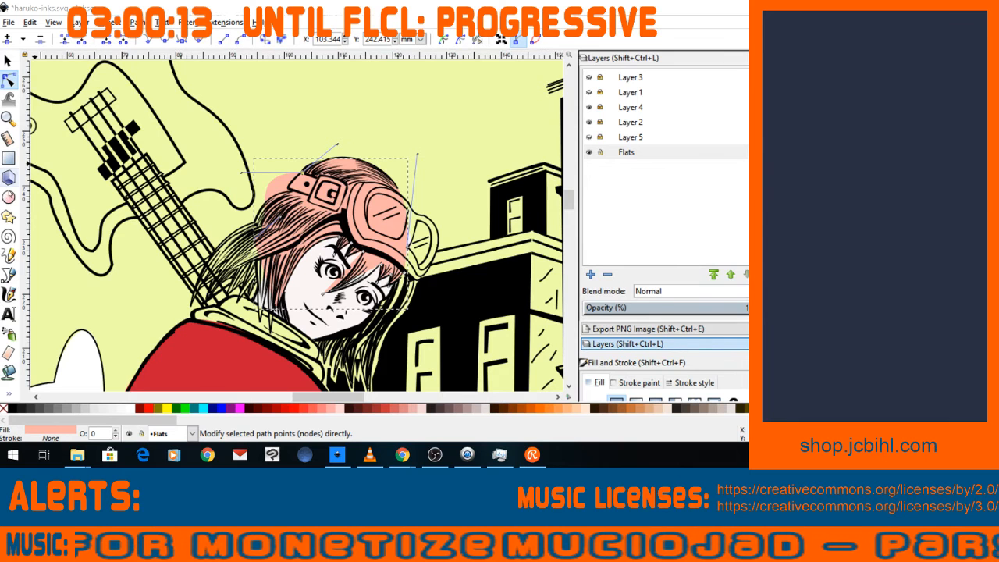
# Tuck the pink hair shape's back edge in behind the goggle strap, adding a node and bending the edge to follow the inked hair.
pyautogui.moveTo(282, 189); pyautogui.dragTo(294, 204)
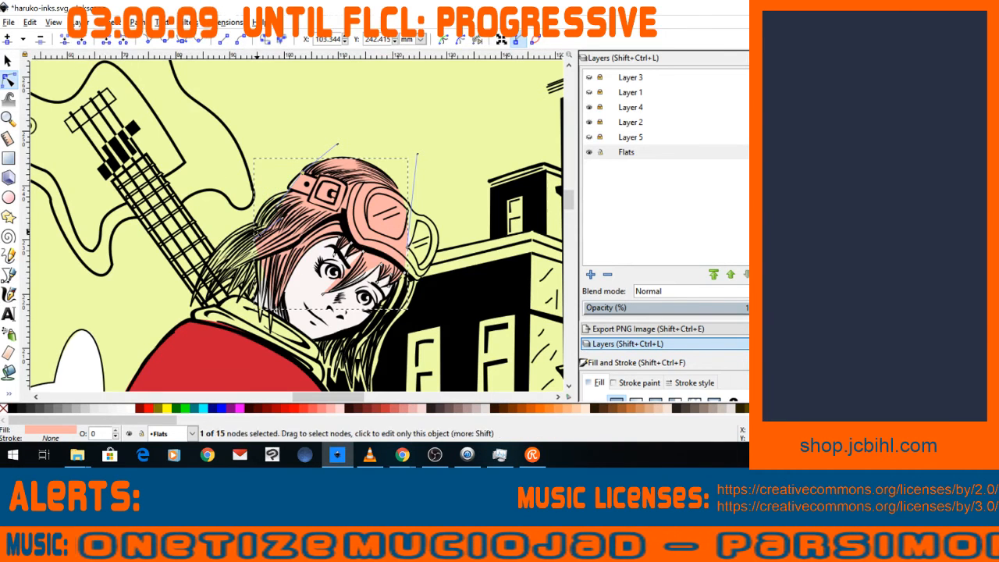
pyautogui.moveTo(254, 239); pyautogui.dragTo(271, 202)
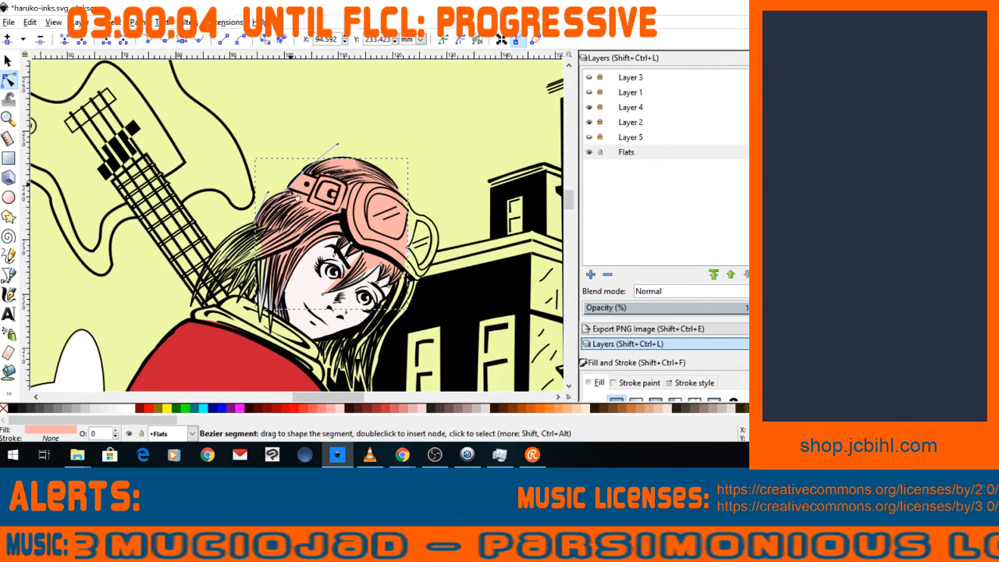
pyautogui.click(294, 196)
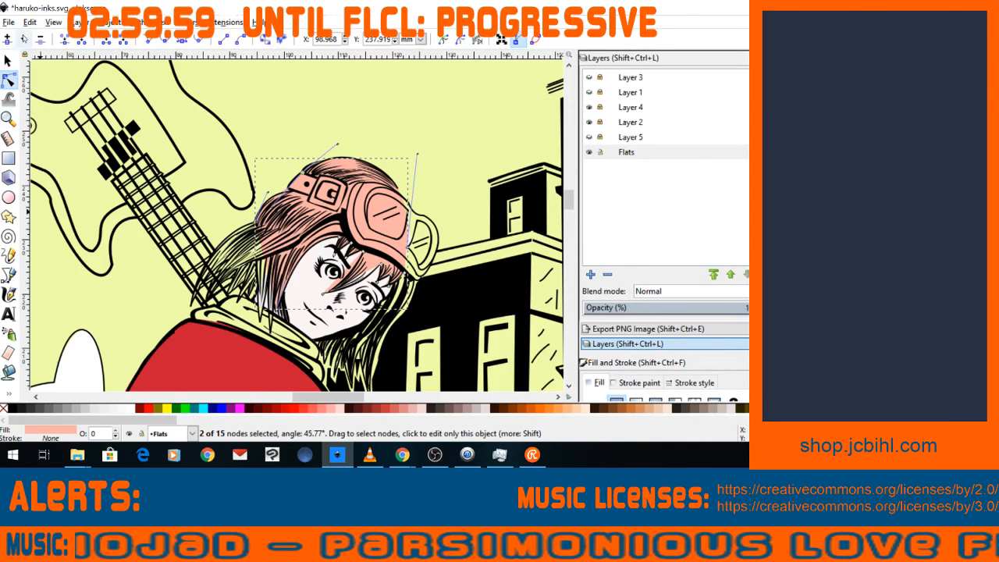
pyautogui.click(8, 39)
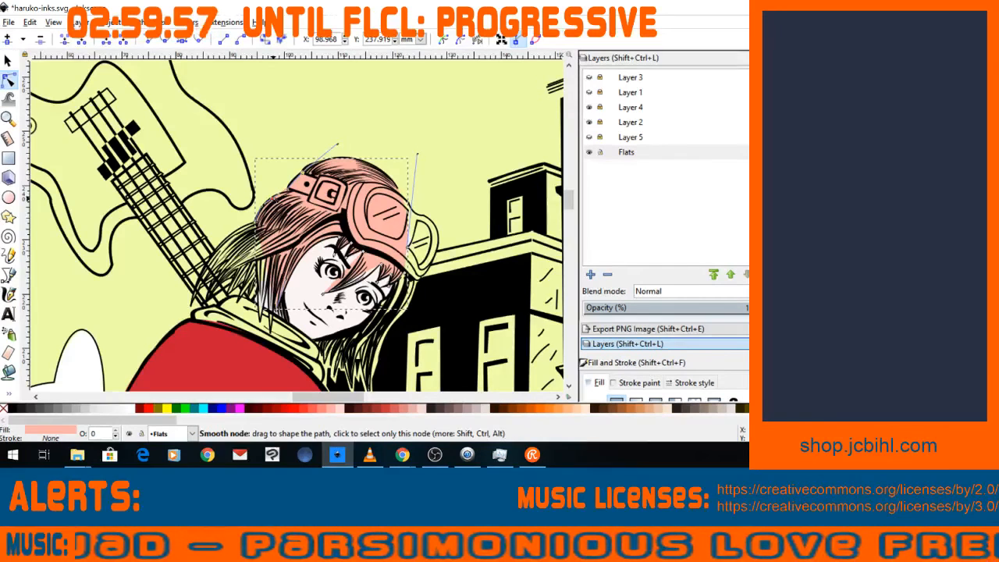
pyautogui.moveTo(275, 199); pyautogui.dragTo(347, 165)
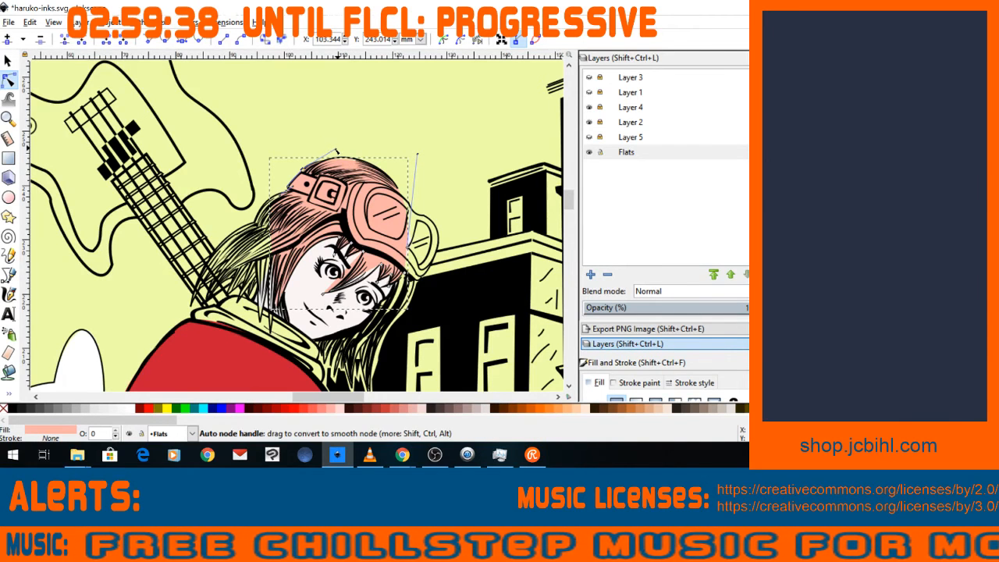
pyautogui.moveTo(337, 152); pyautogui.dragTo(337, 156)
# Extend the pink hair shape down over the back hair to the collar, adding nodes and bending its outer edge along the inked outline.
pyautogui.click(278, 260)
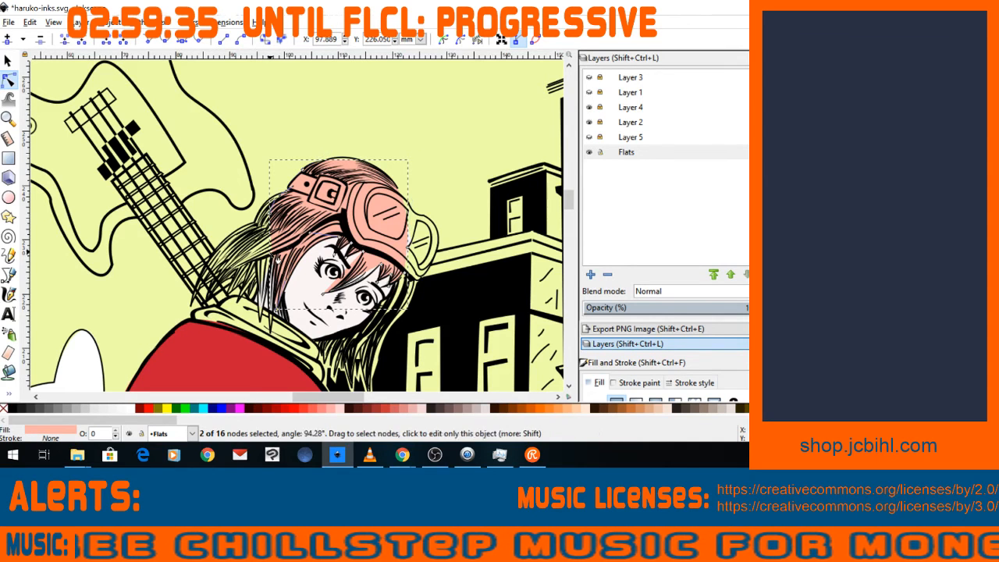
pyautogui.moveTo(278, 260); pyautogui.dragTo(194, 315)
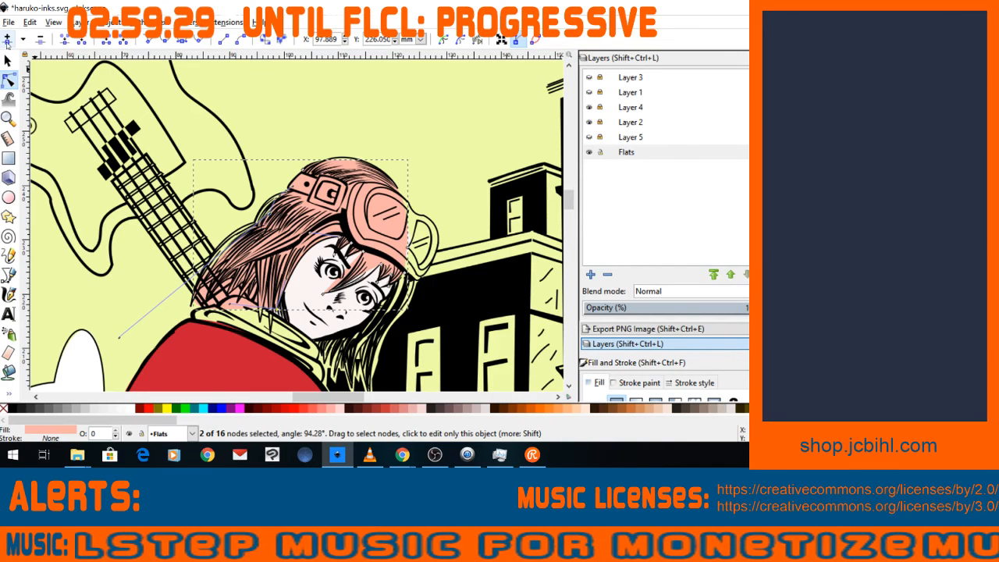
pyautogui.click(7, 39)
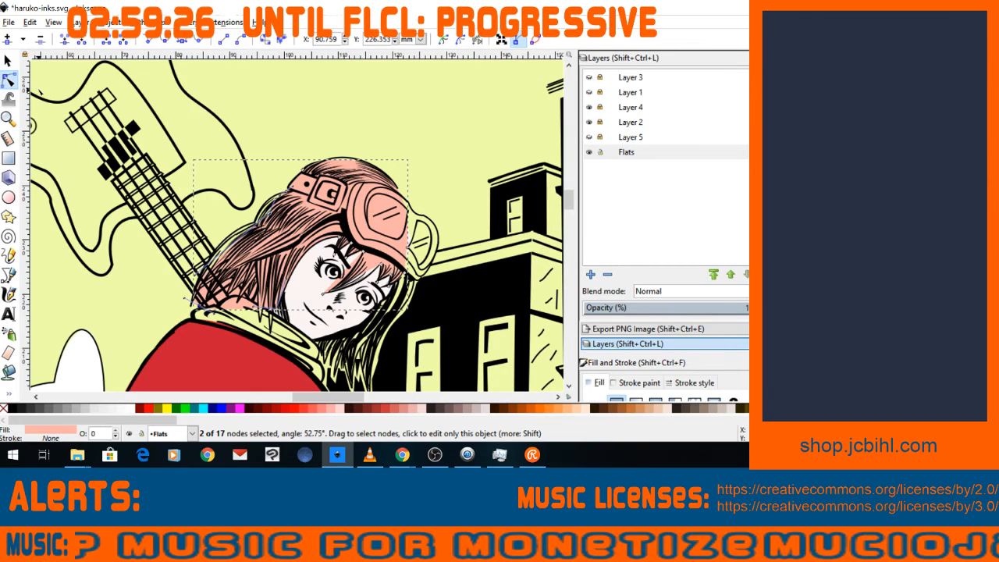
pyautogui.click(7, 39)
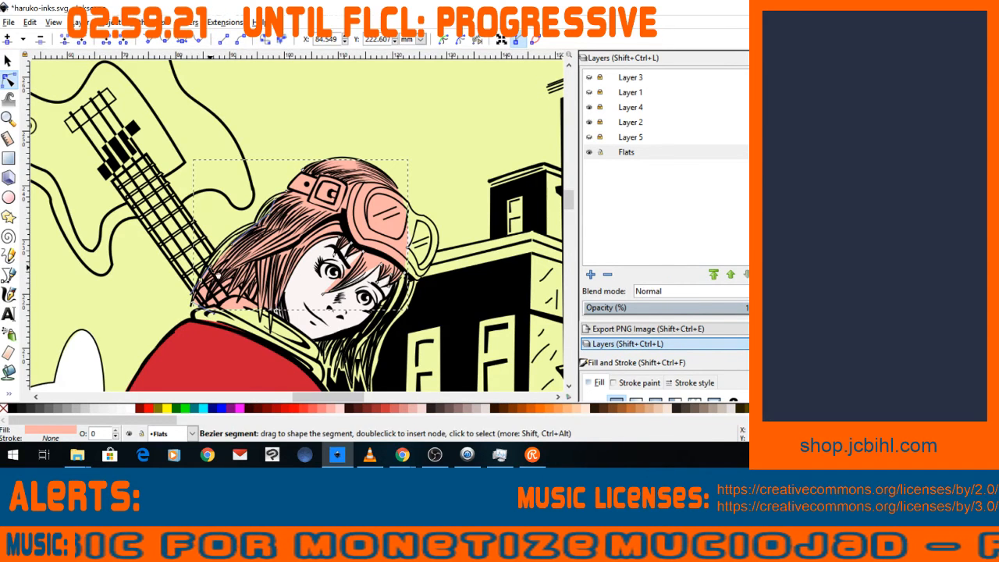
pyautogui.moveTo(213, 240); pyautogui.dragTo(216, 236)
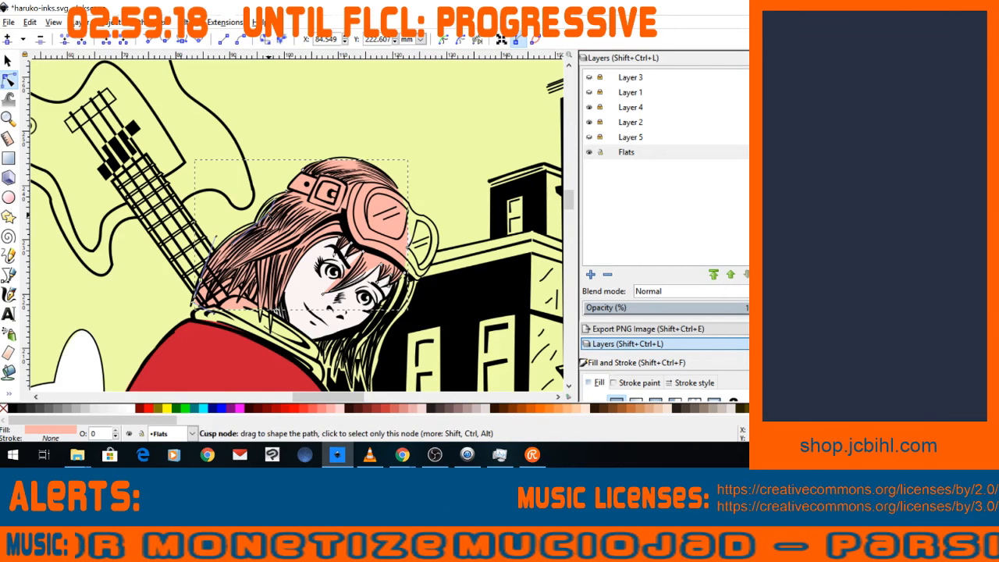
pyautogui.moveTo(268, 215)
pyautogui.mouseDown()
pyautogui.moveTo(256, 225)
pyautogui.moveTo(264, 205)
pyautogui.mouseUp()
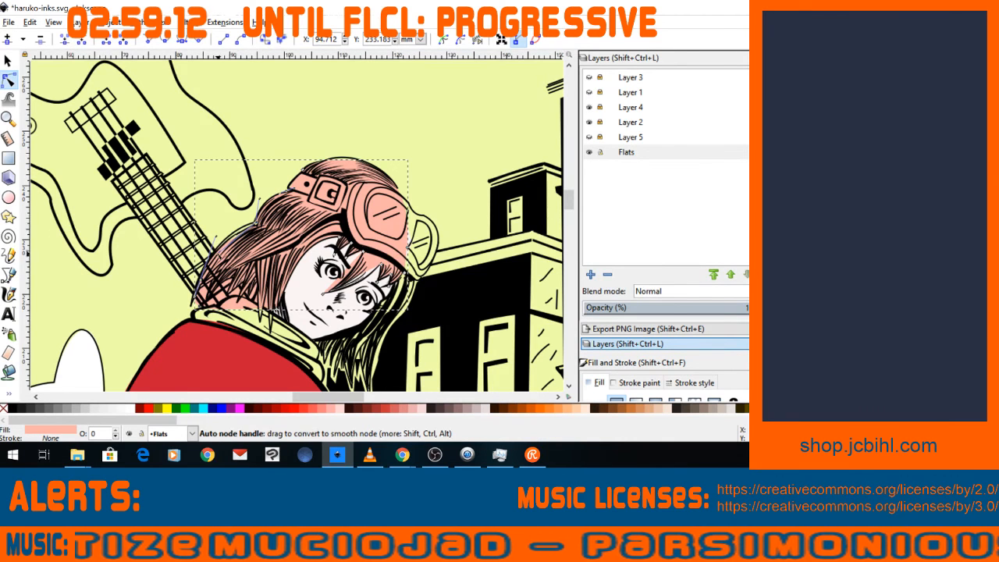
pyautogui.moveTo(244, 229); pyautogui.dragTo(243, 228)
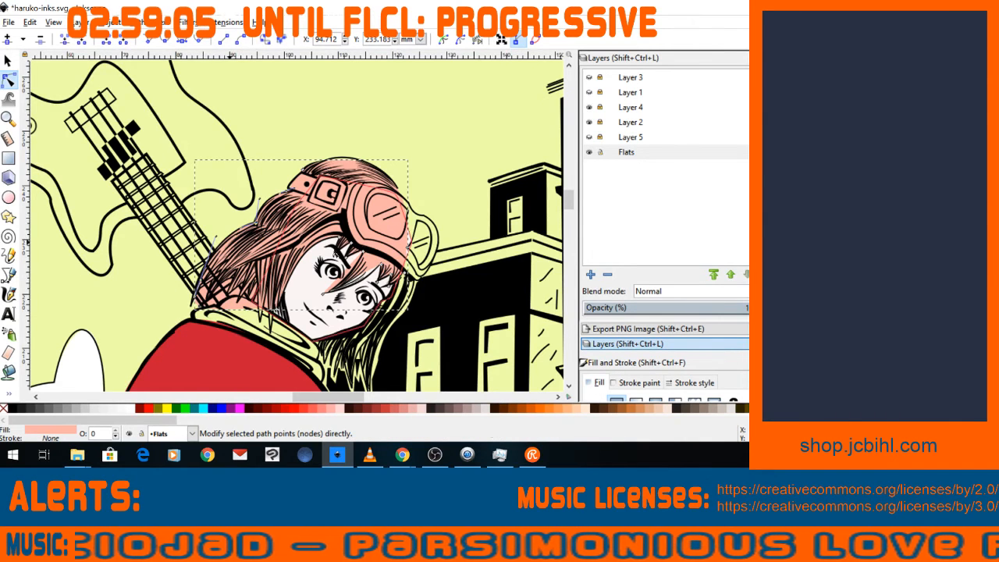
# Refine the pink shape's curve over the crown of the head so it matches the inked outline.
pyautogui.click(409, 247)
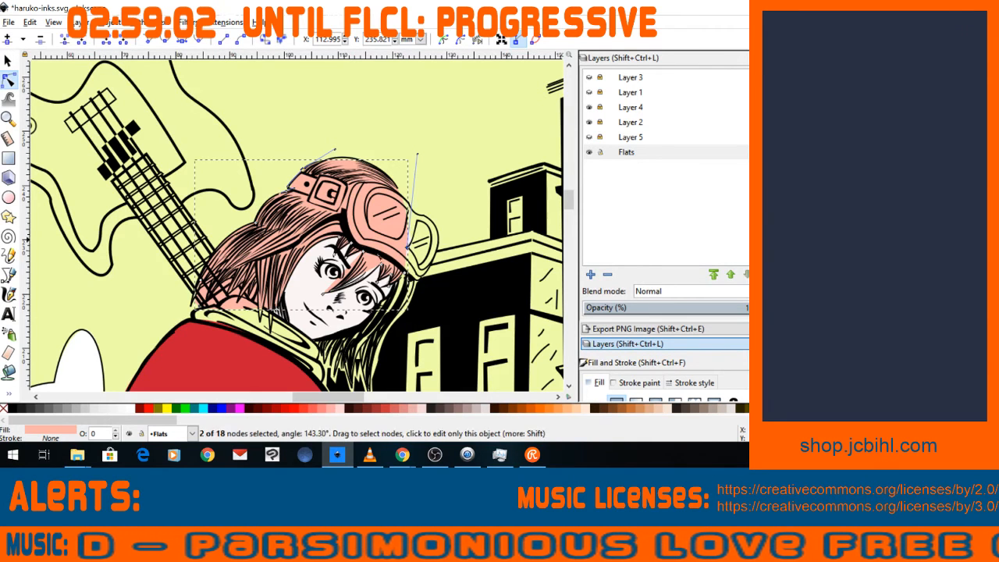
pyautogui.moveTo(407, 248); pyautogui.dragTo(408, 246)
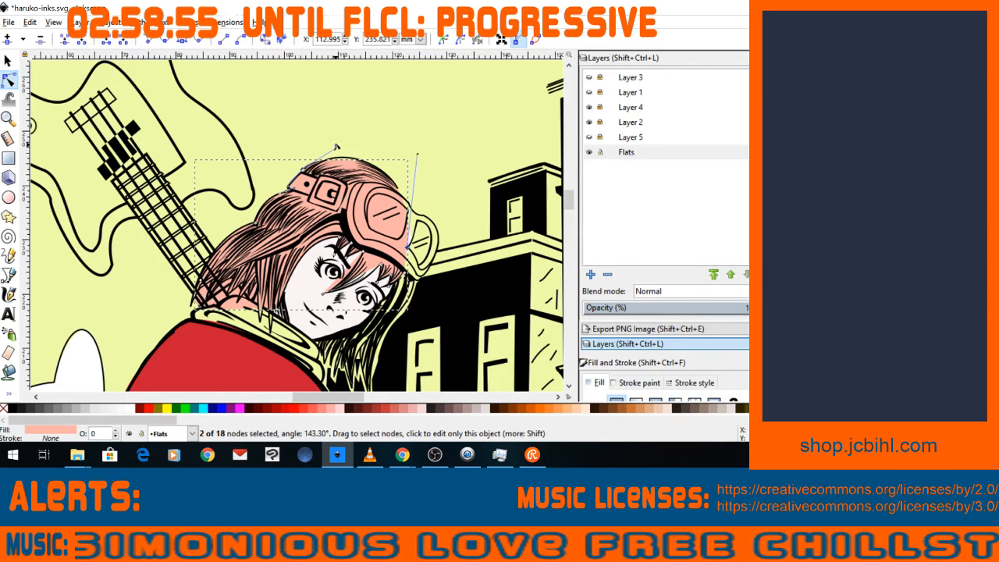
pyautogui.click(335, 146)
pyautogui.moveTo(338, 160); pyautogui.dragTo(340, 158)
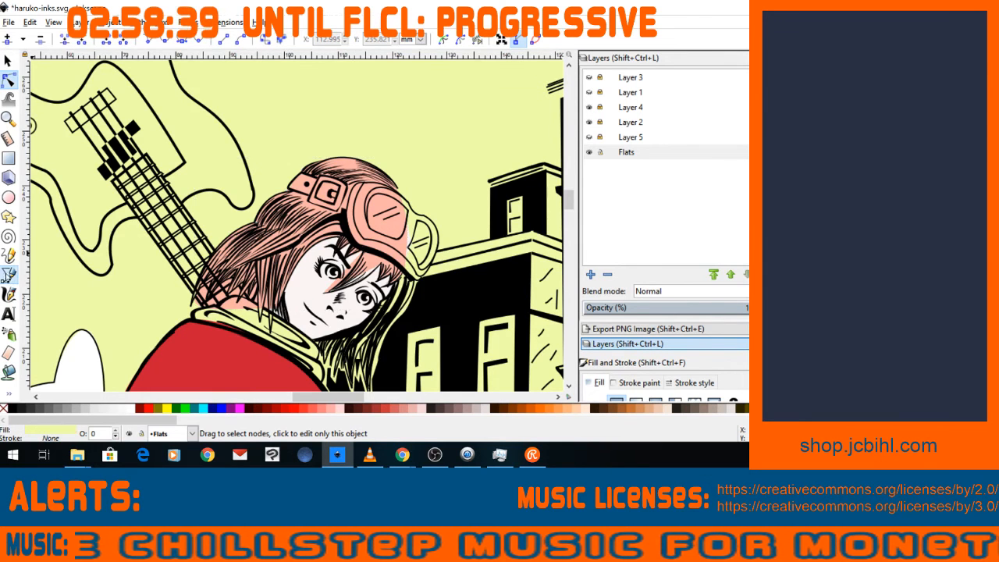
pyautogui.click(395, 193)
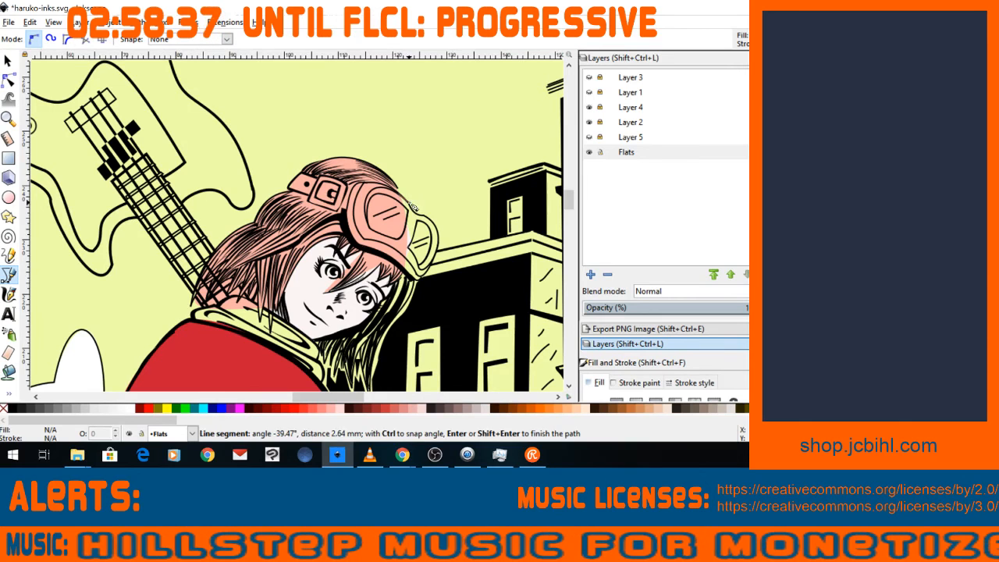
pyautogui.click(406, 200)
pyautogui.doubleClick(415, 212)
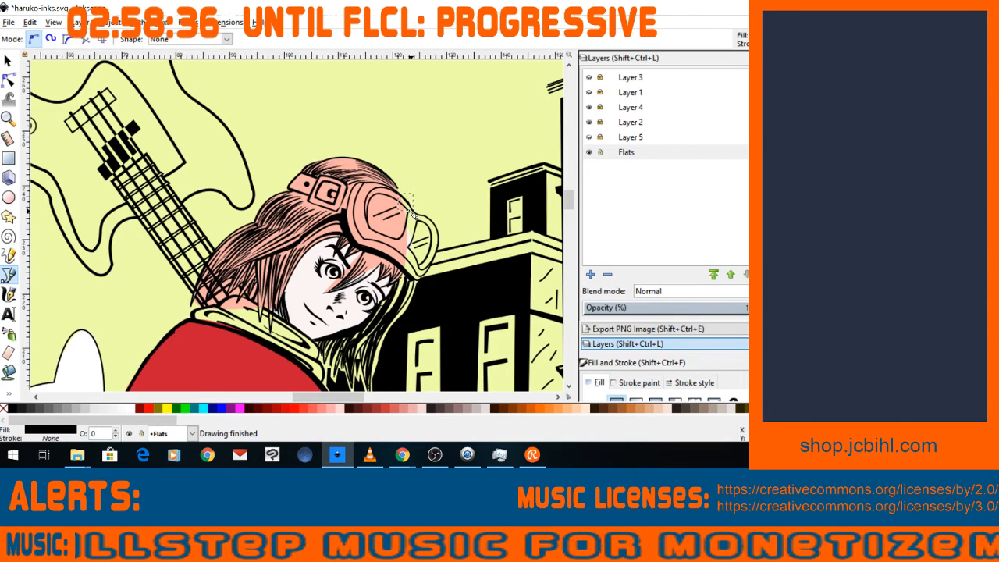
pyautogui.press('Escape')
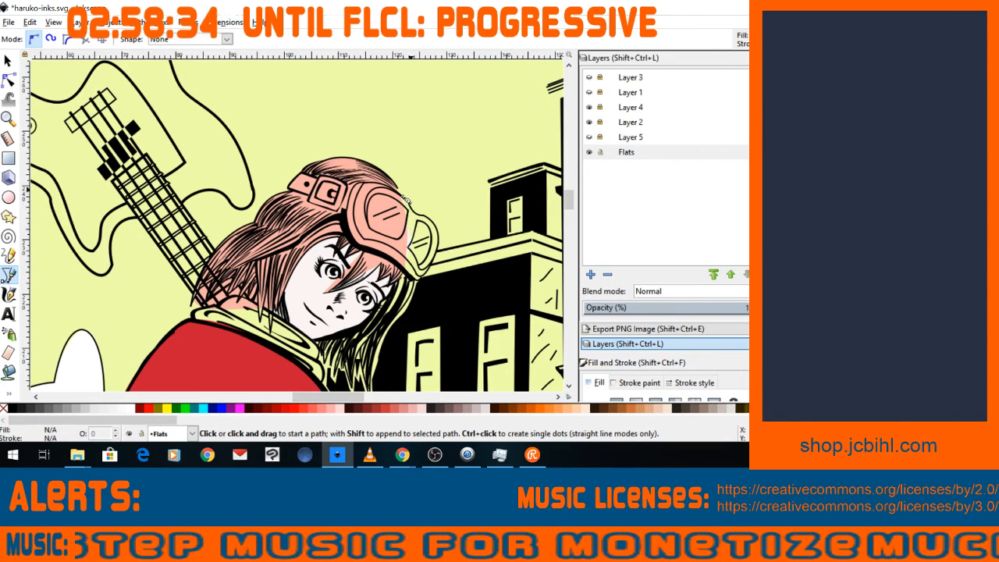
pyautogui.click(404, 201)
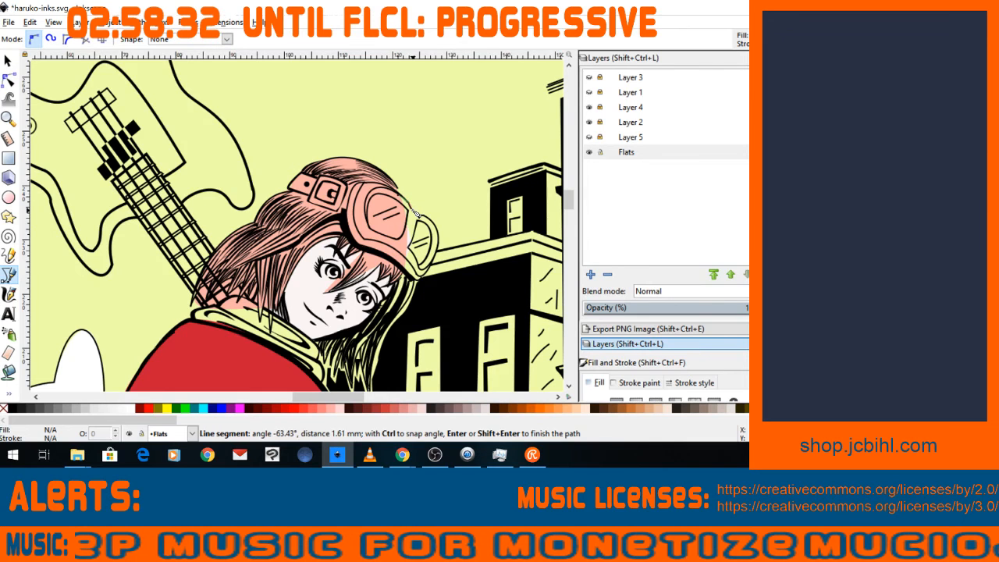
pyautogui.scroll(3, 416, 212)
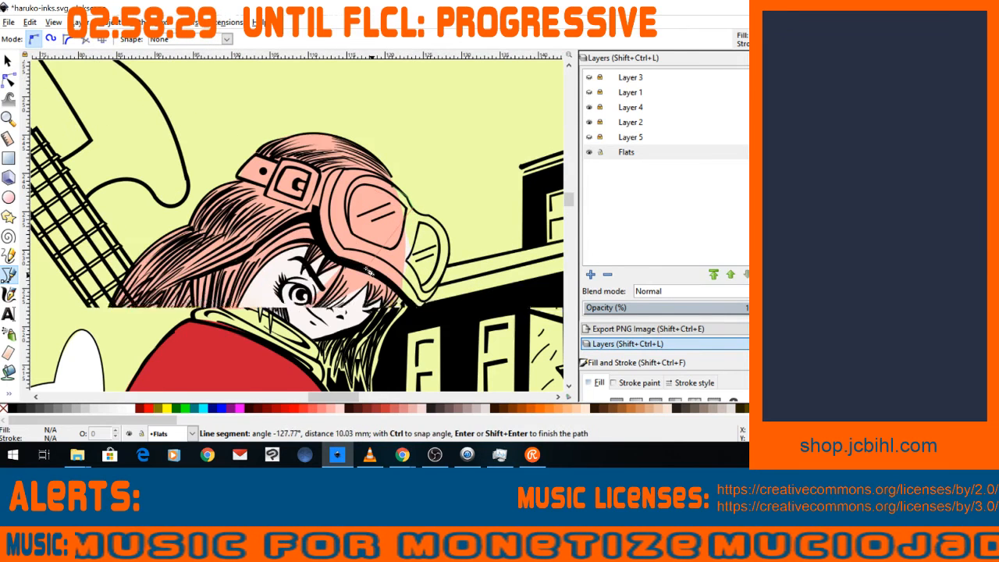
pyautogui.press('Escape')
pyautogui.click(399, 300)
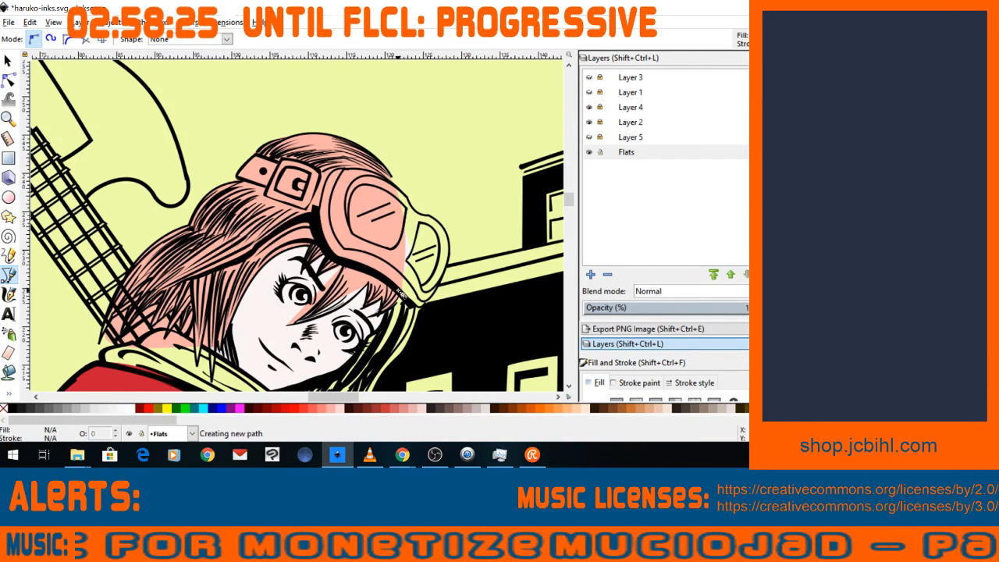
pyautogui.scroll(-1, 407, 308)
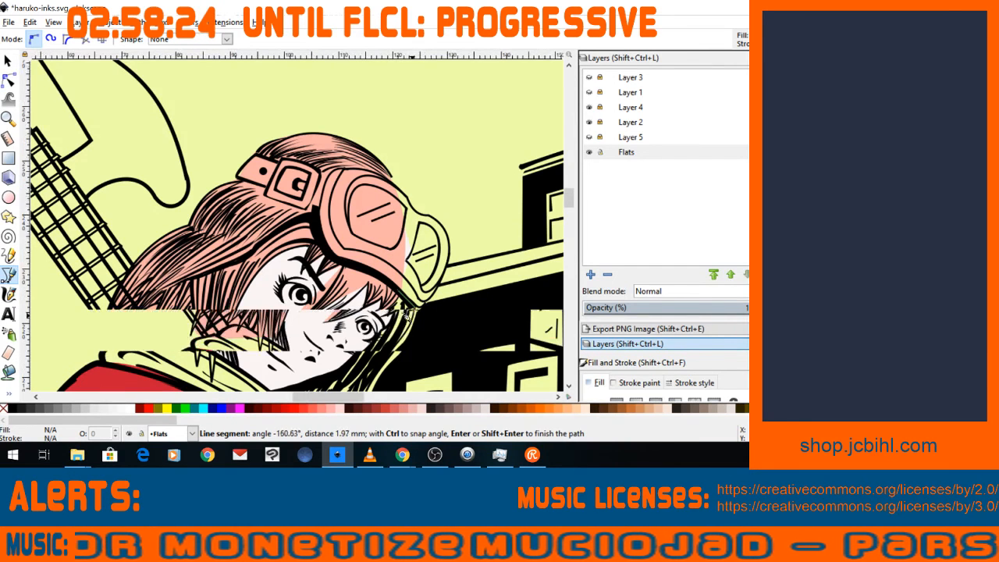
pyautogui.scroll(-2, 406, 307)
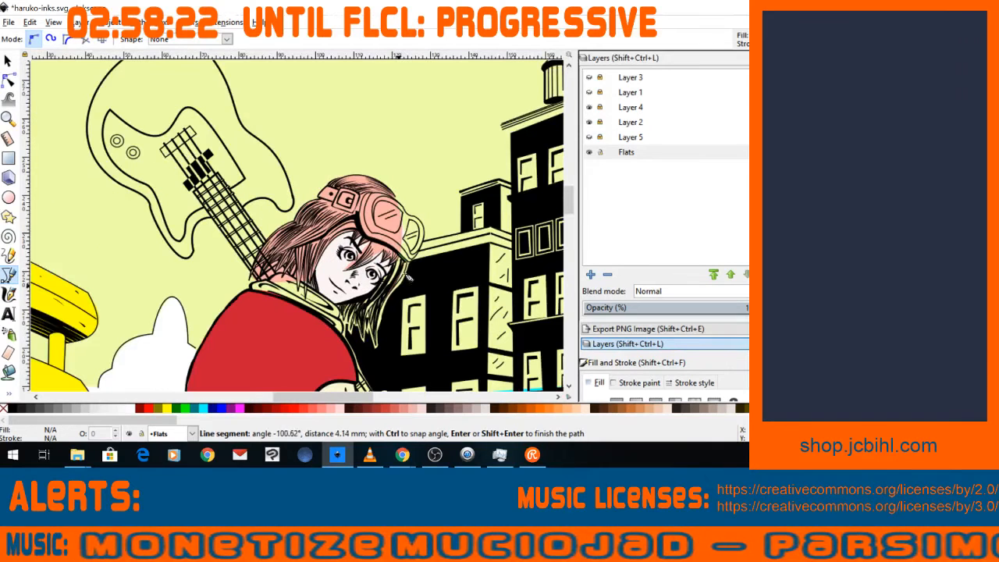
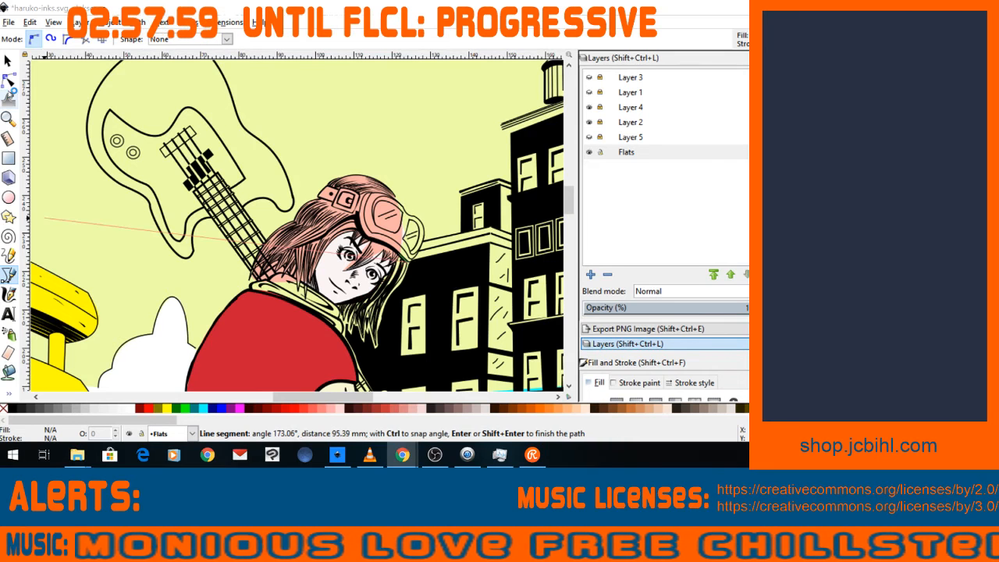
# Reshape the lower back corner of the pink hair shape with the node tool so it clears the collar.
pyautogui.press('w')
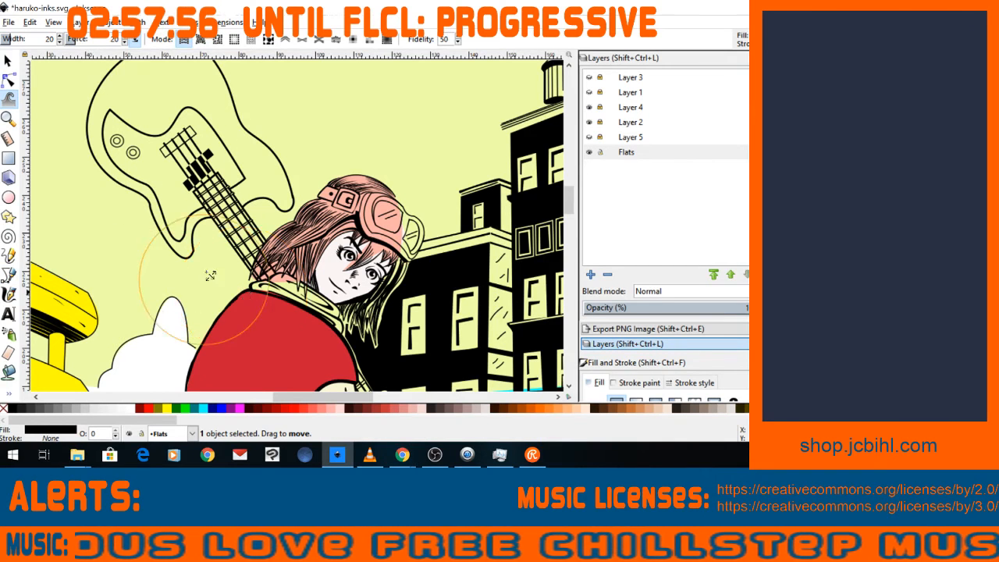
pyautogui.click(8, 81)
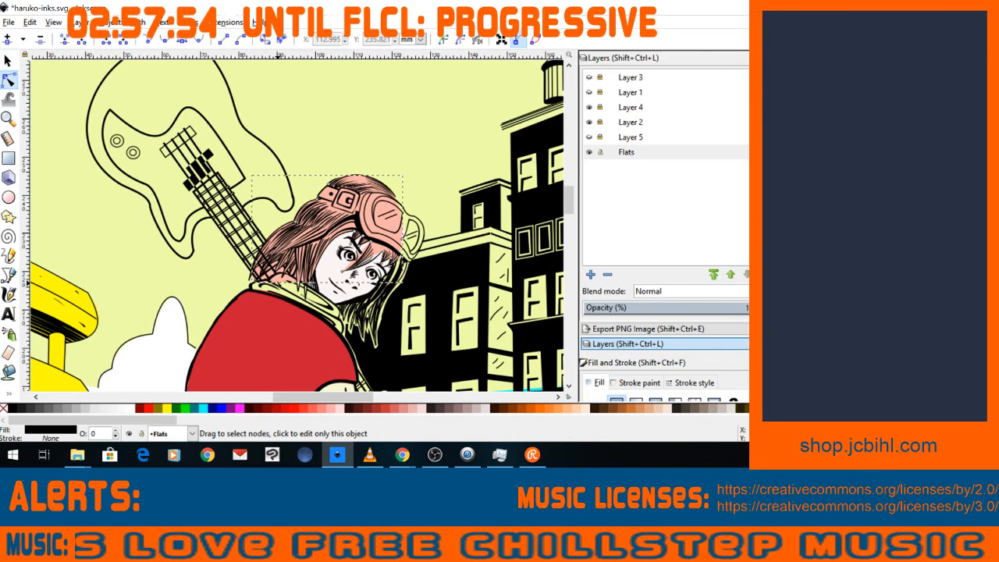
pyautogui.click(282, 282)
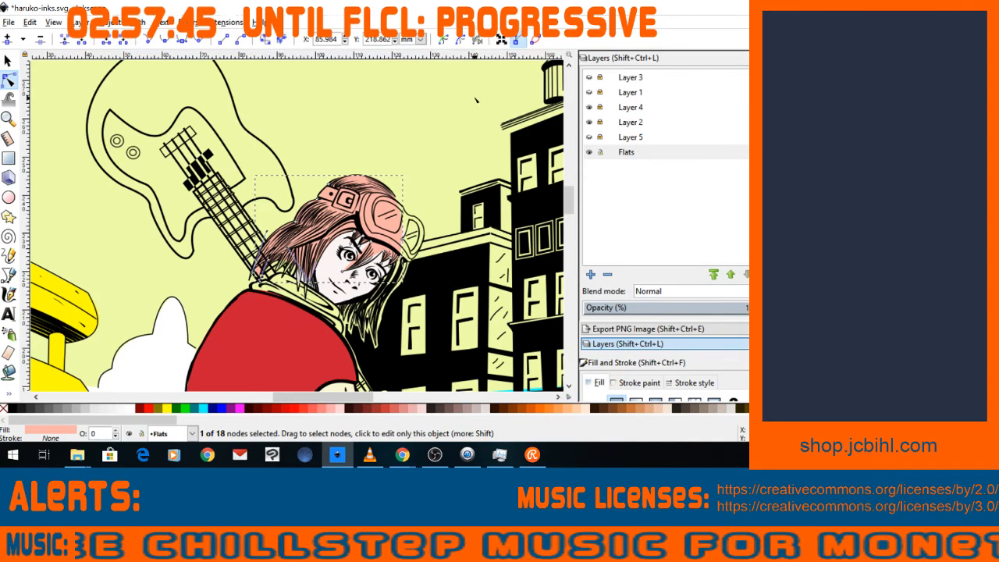
# Try to bend the pink shape's front edge outward over the far goggle lens, and undo it.
pyautogui.click(408, 238)
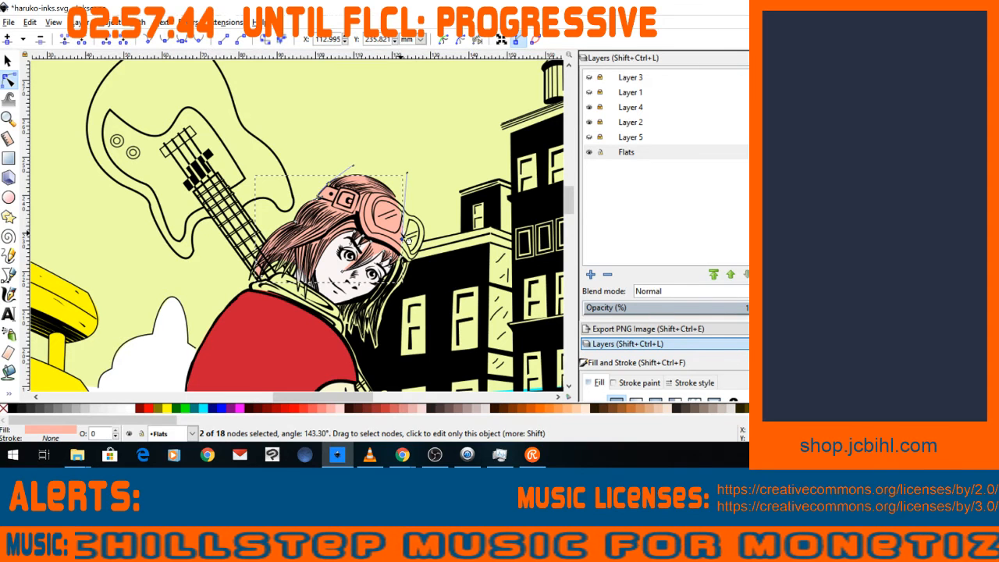
pyautogui.moveTo(407, 238); pyautogui.dragTo(429, 246)
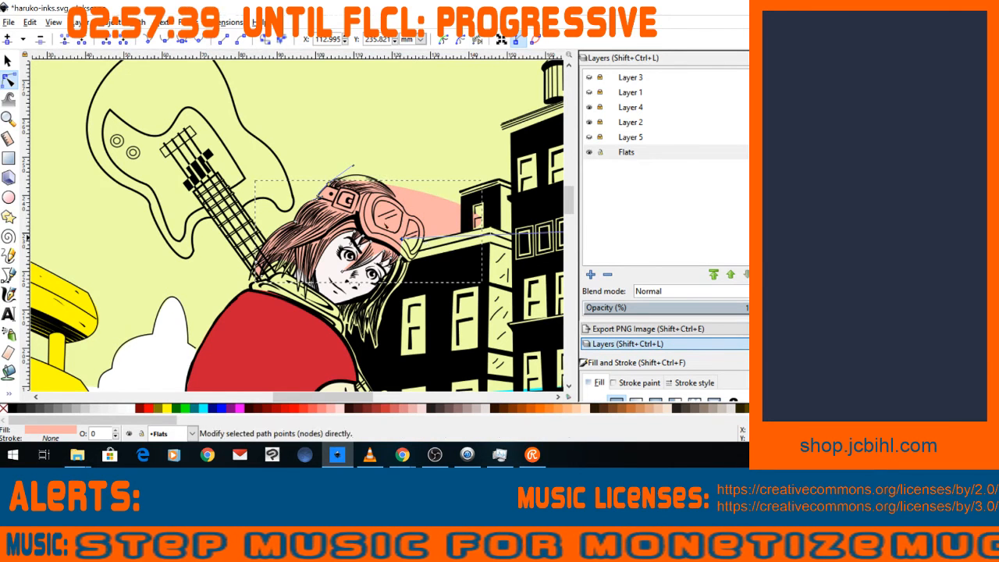
pyautogui.hotkey('ctrl', 'z')
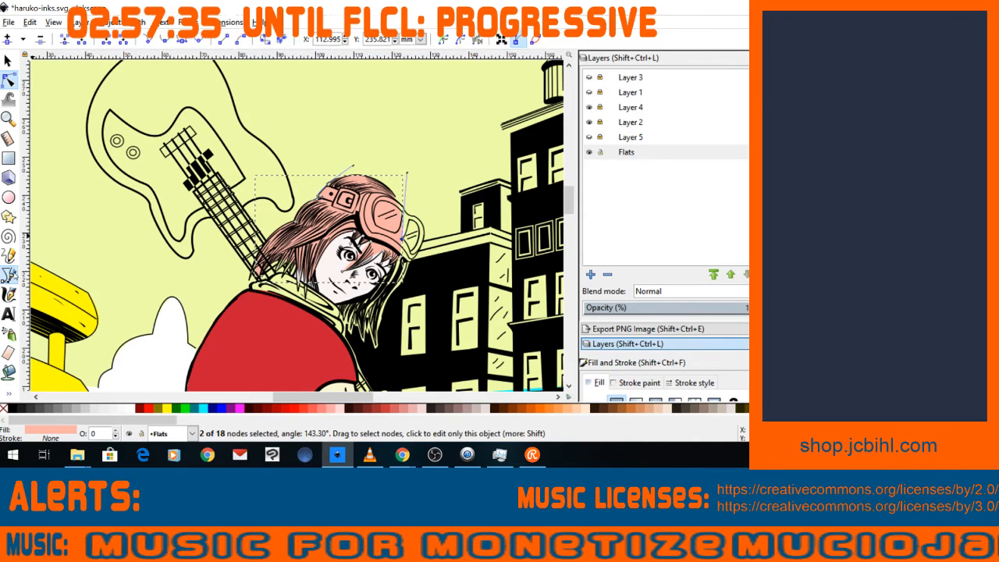
# Draw a closed Bezier shape over the hair hanging on the far side of the face, following the jagged strand tips and tucking under the goggles.
pyautogui.click(9, 275)
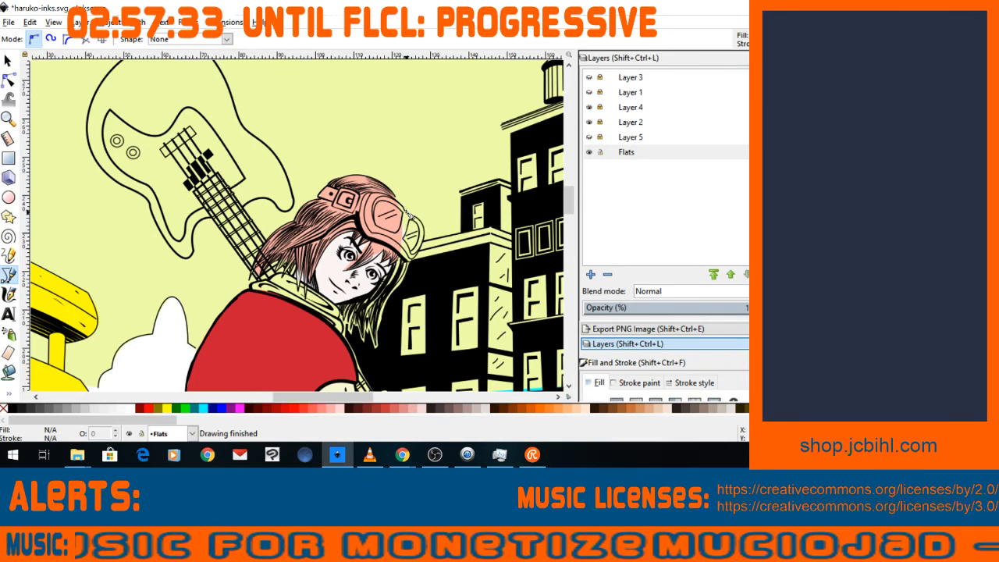
pyautogui.click(408, 215)
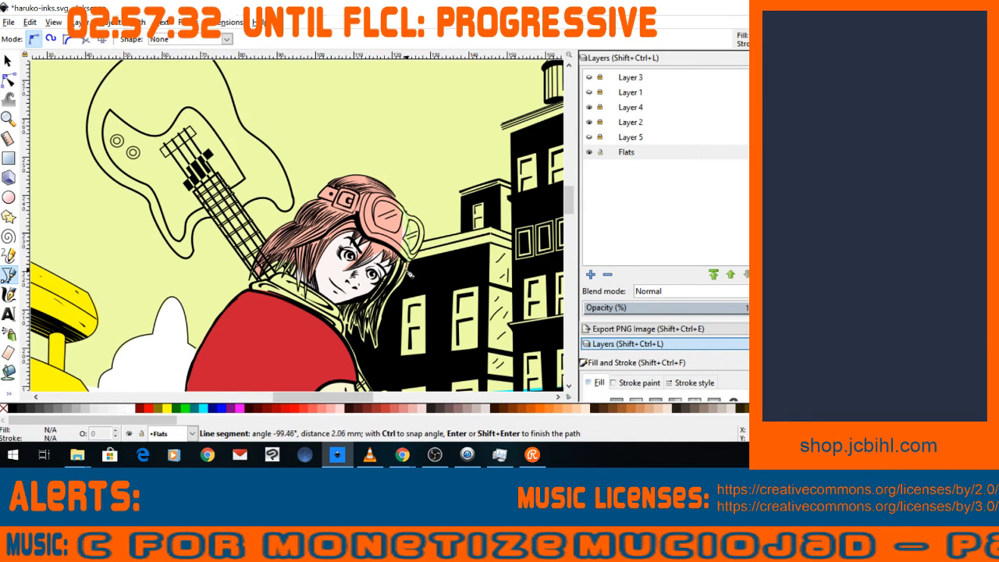
pyautogui.click(380, 307)
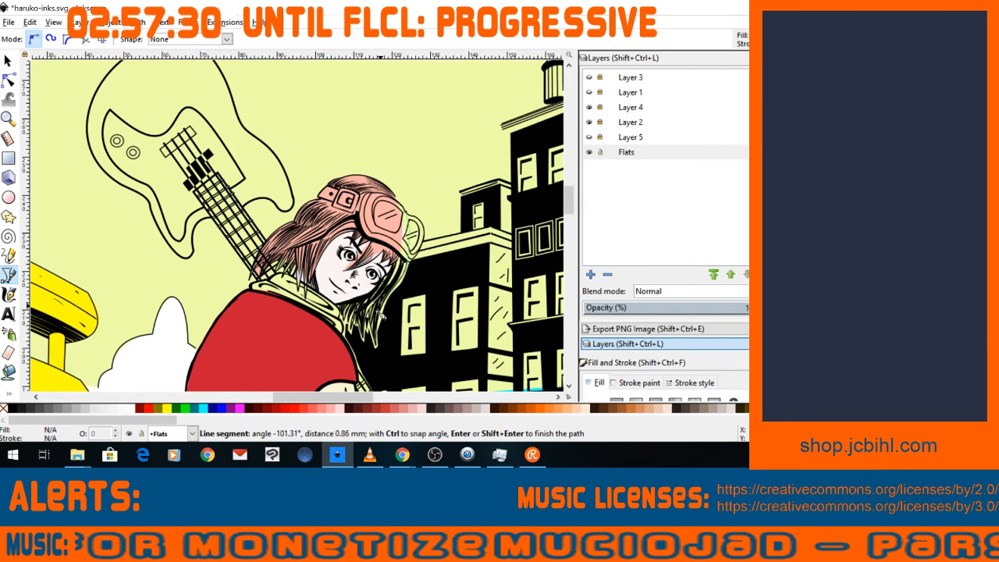
pyautogui.click(377, 351)
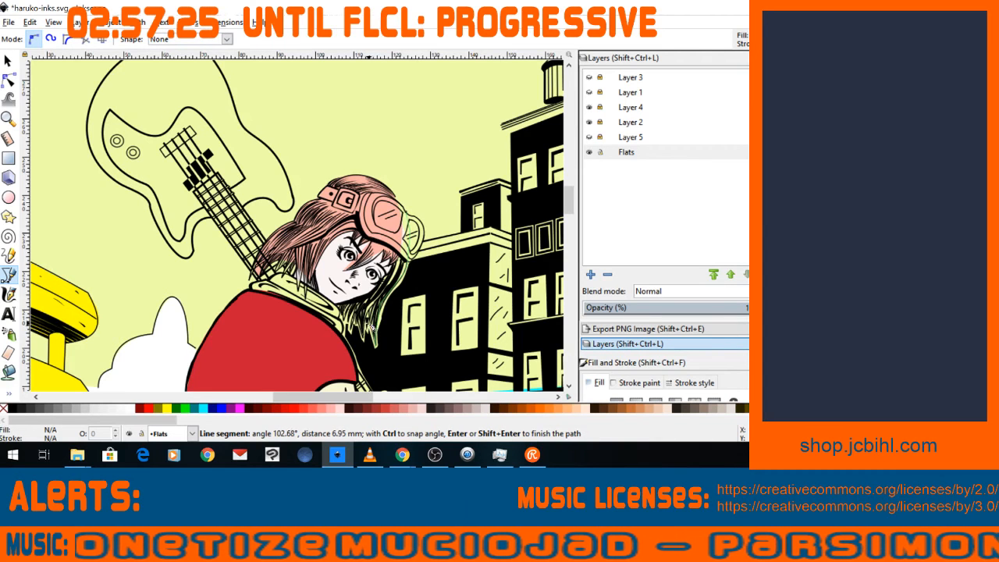
pyautogui.click(368, 328)
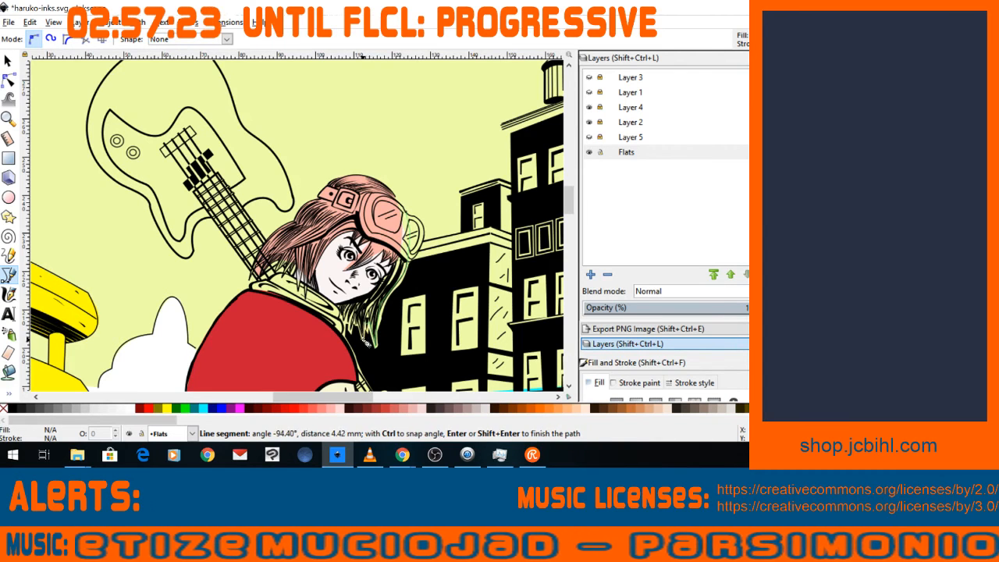
pyautogui.click(366, 342)
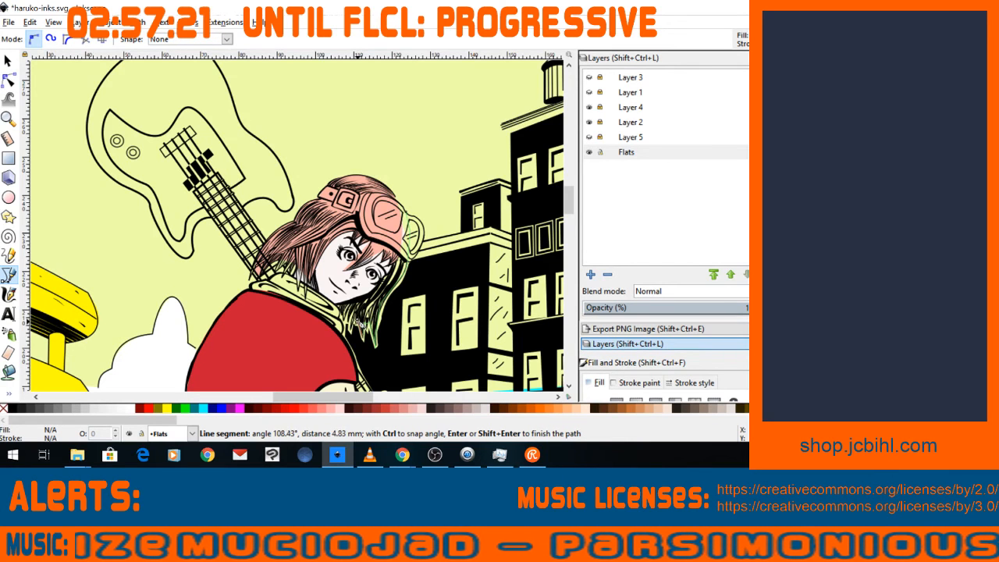
pyautogui.click(361, 327)
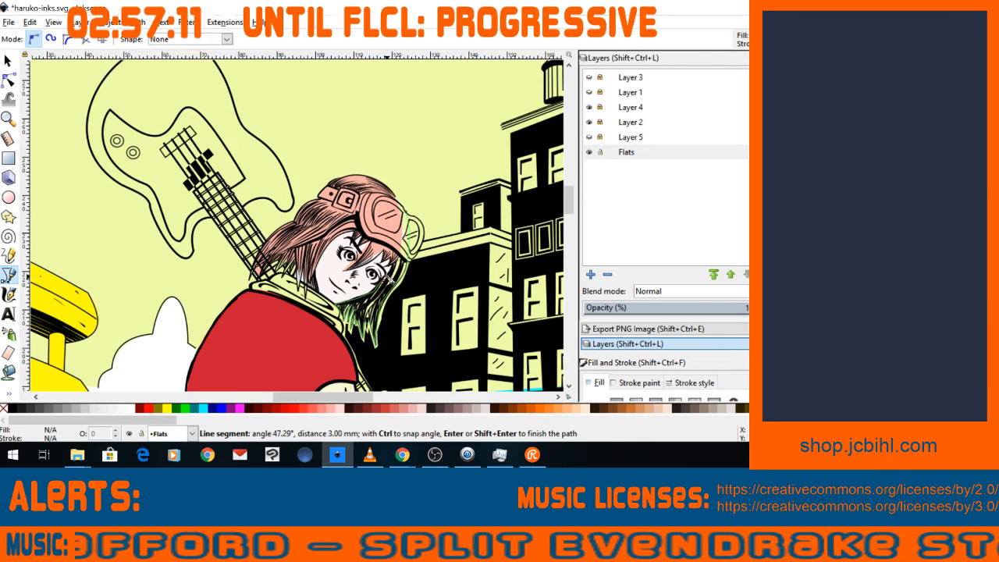
pyautogui.click(399, 254)
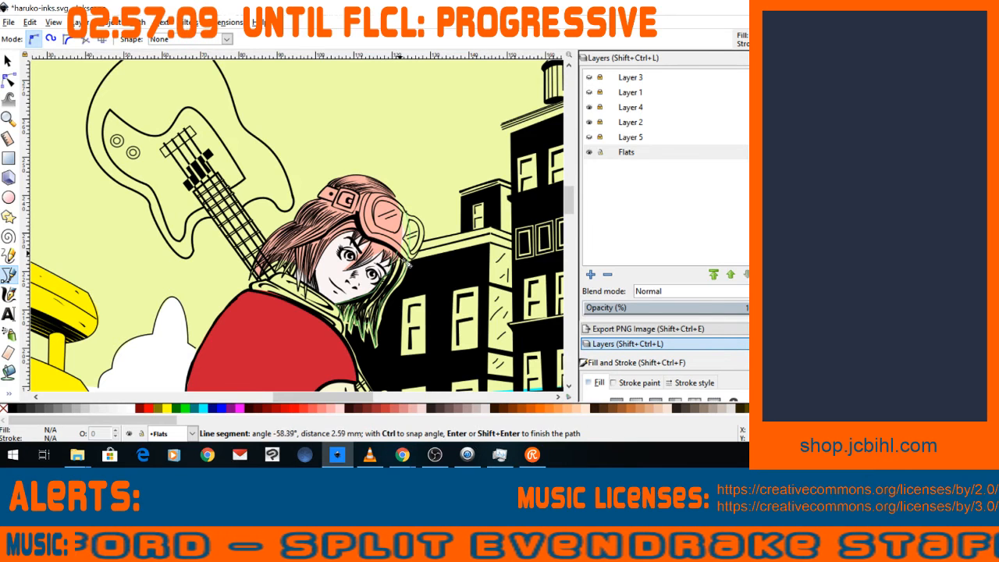
pyautogui.click(397, 202)
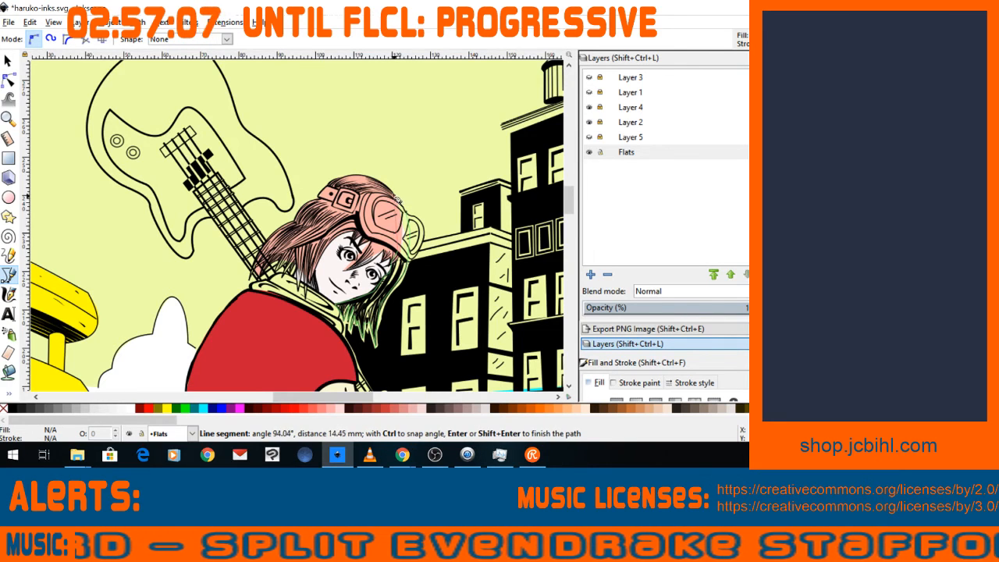
pyautogui.click(407, 223)
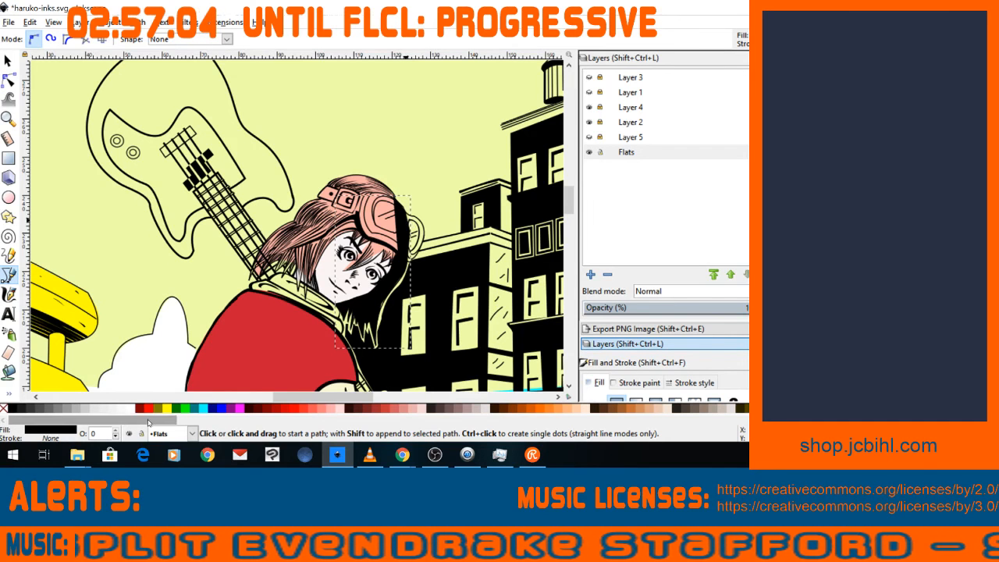
# Fill the far-side hair shape with the pink sampled from the existing hair.
pyautogui.hscroll(5, 201, 425)
pyautogui.hscroll(-5, 201, 428)
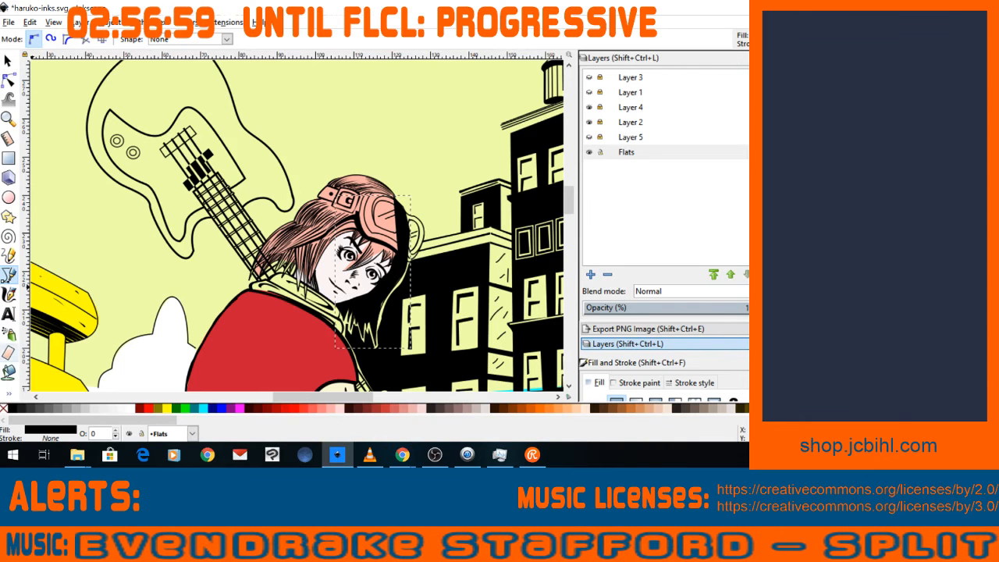
pyautogui.click(6, 396)
pyautogui.click(47, 419)
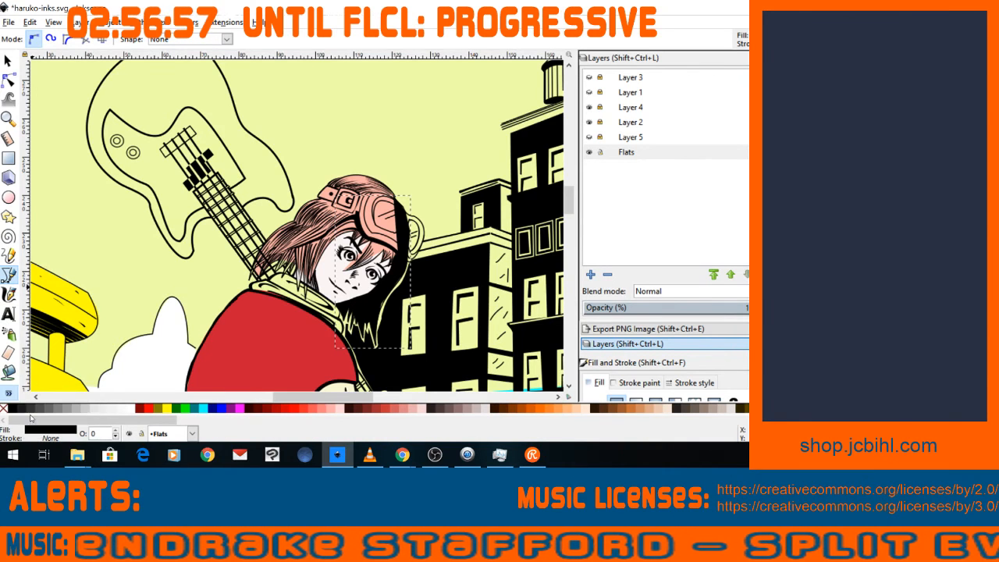
pyautogui.click(372, 240)
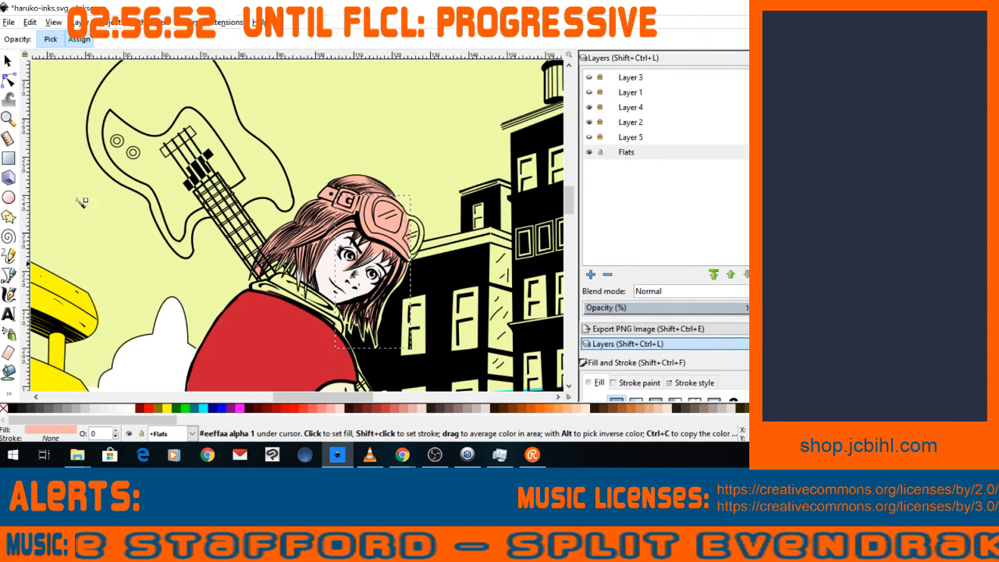
# Draw a narrow pointed Bezier shape over the first long hair strand that overlaps the collar beside the cheek.
pyautogui.click(8, 117)
pyautogui.moveTo(286, 241); pyautogui.dragTo(348, 330)
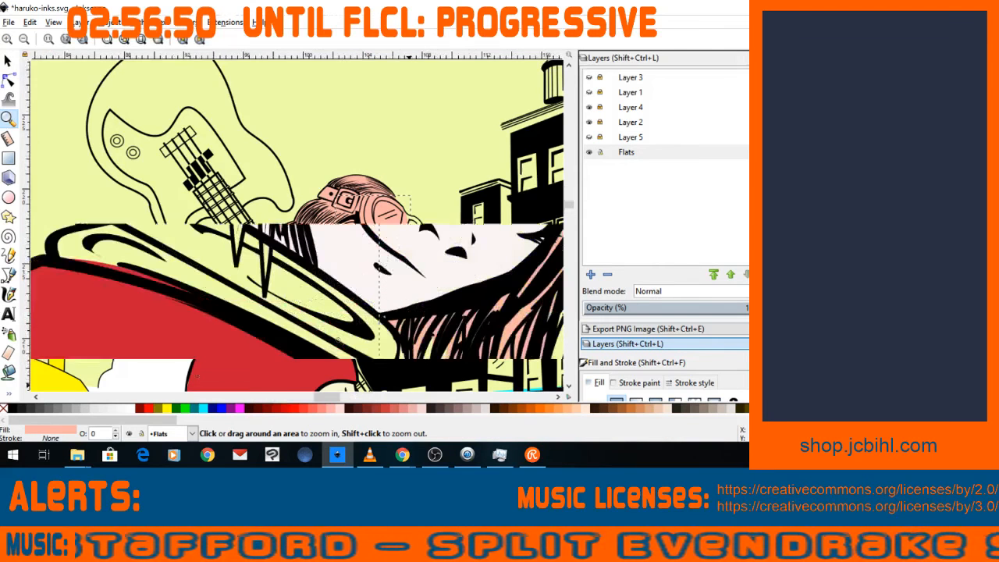
pyautogui.click(9, 275)
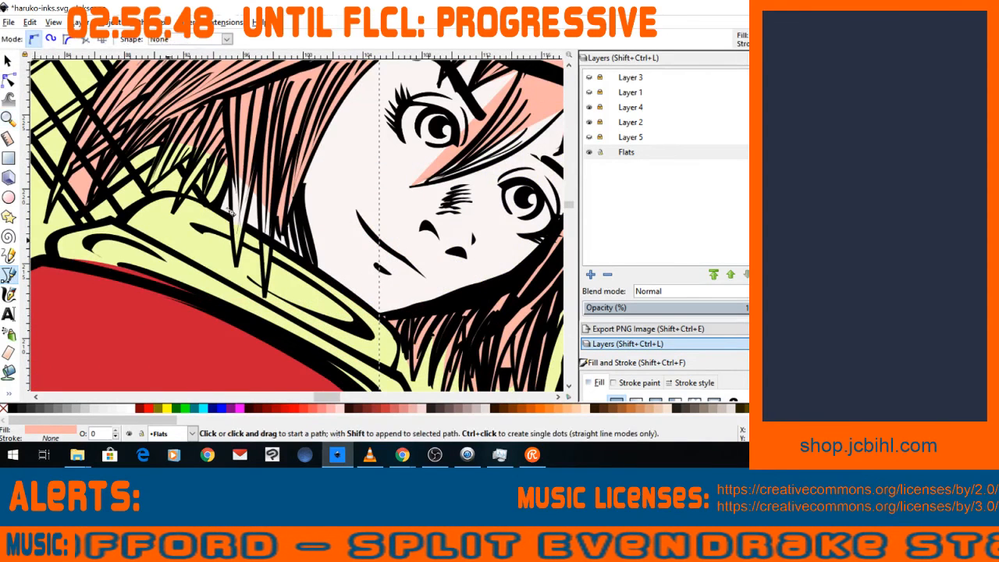
pyautogui.click(232, 171)
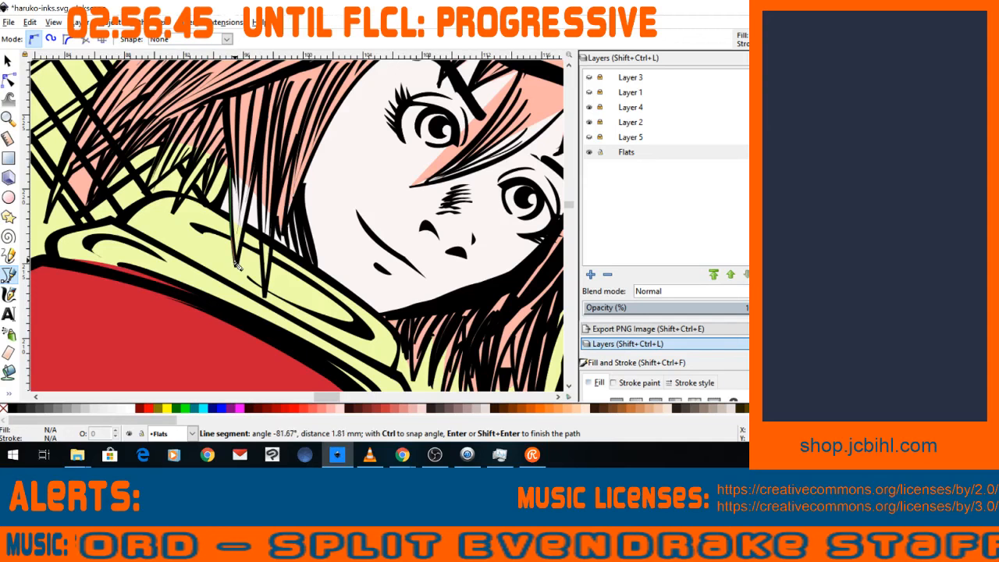
pyautogui.click(238, 272)
pyautogui.click(254, 164)
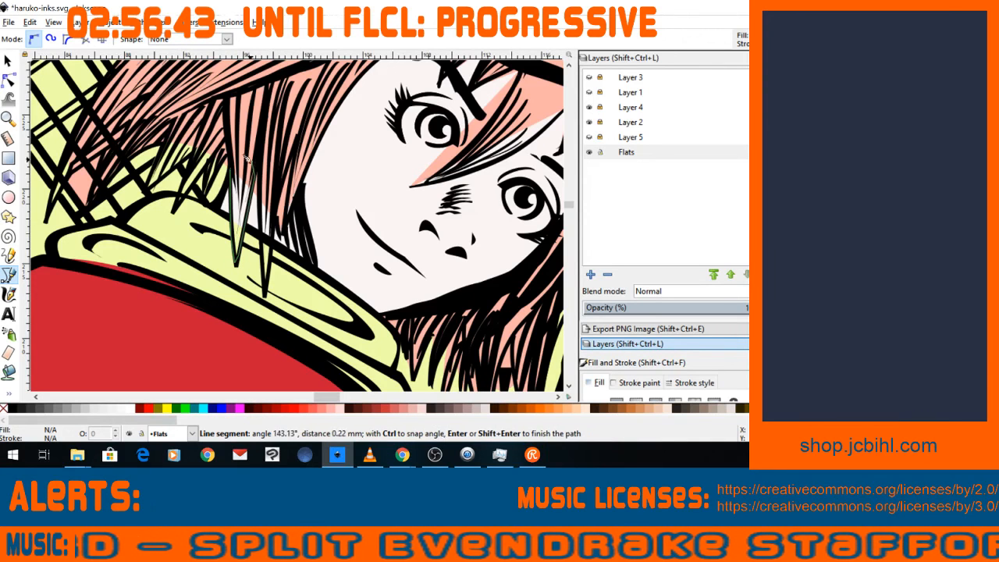
pyautogui.click(233, 170)
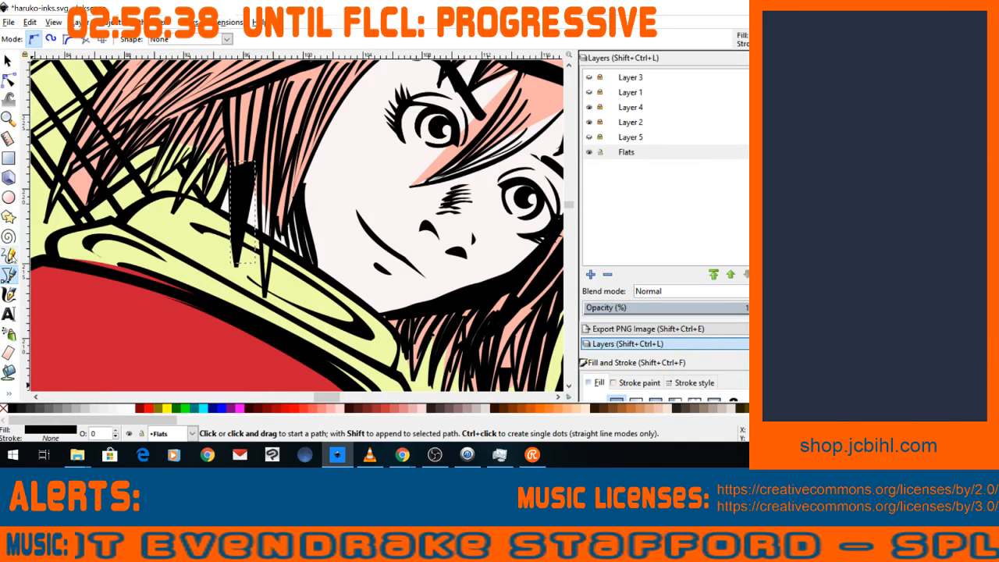
# Fill the pointed strand shape with the pink sampled from the hair.
pyautogui.click(8, 393)
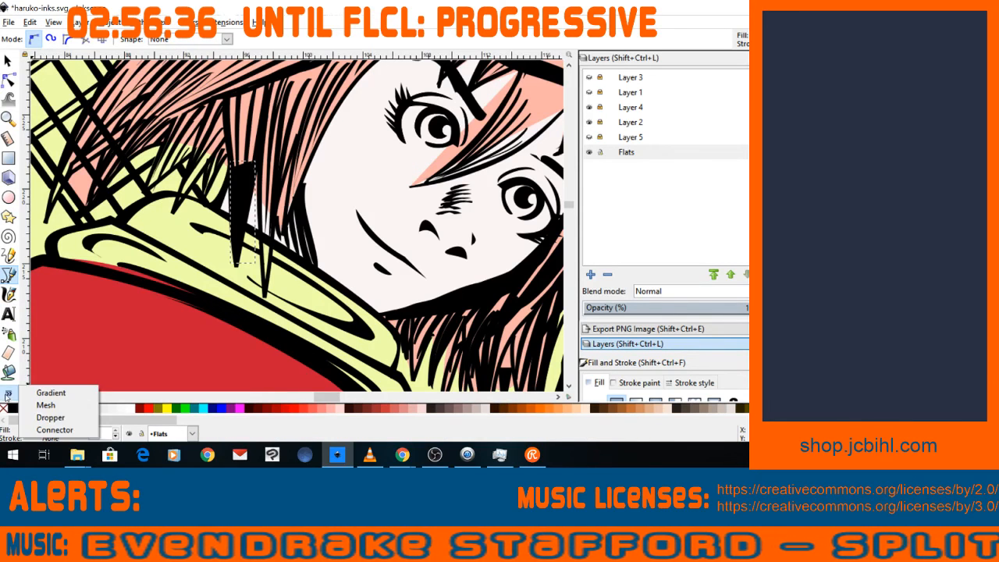
pyautogui.click(49, 417)
pyautogui.click(435, 171)
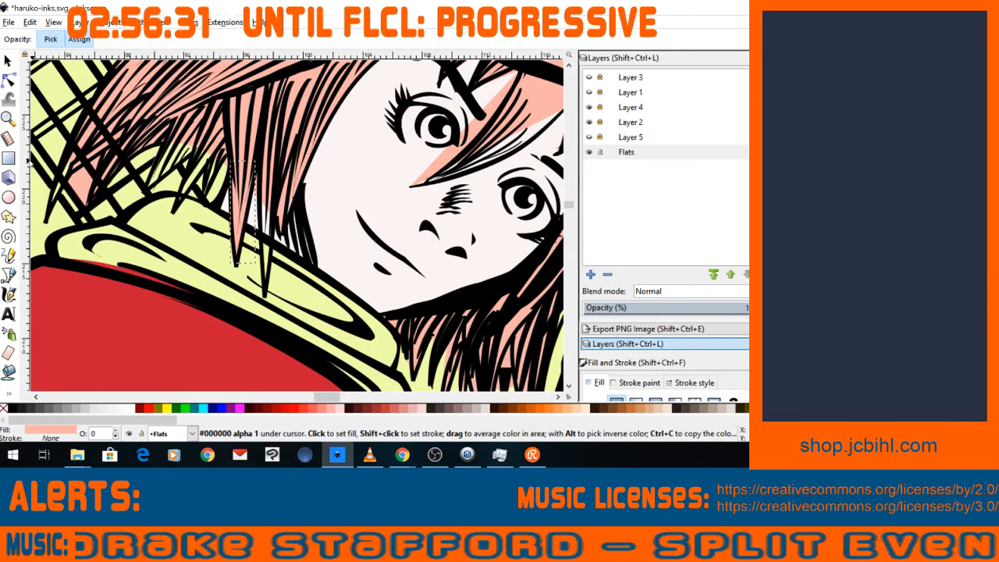
# Select the main pink hair shape and insert extra nodes along its lower edge above the collar.
pyautogui.click(9, 81)
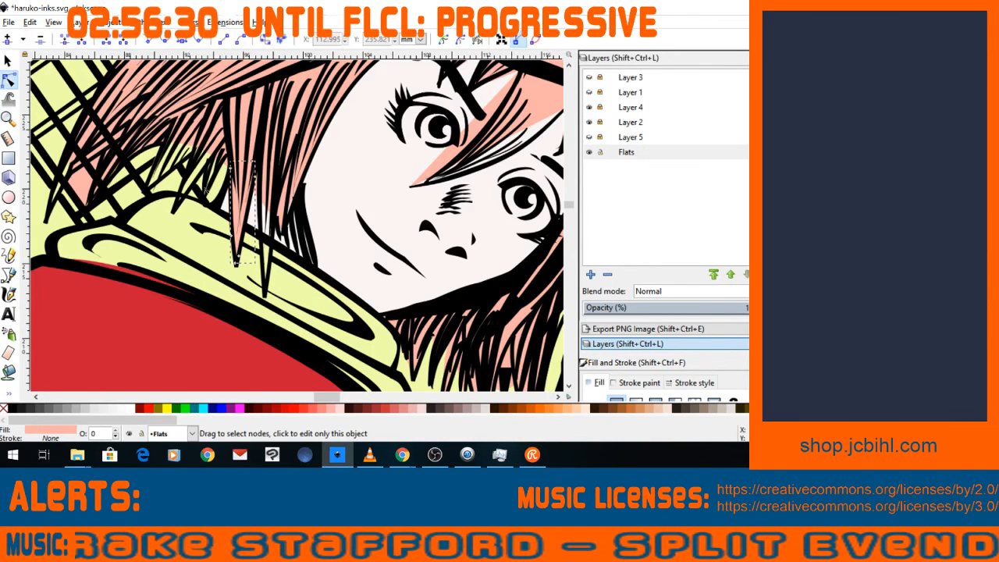
pyautogui.click(266, 208)
pyautogui.moveTo(267, 207); pyautogui.dragTo(257, 175)
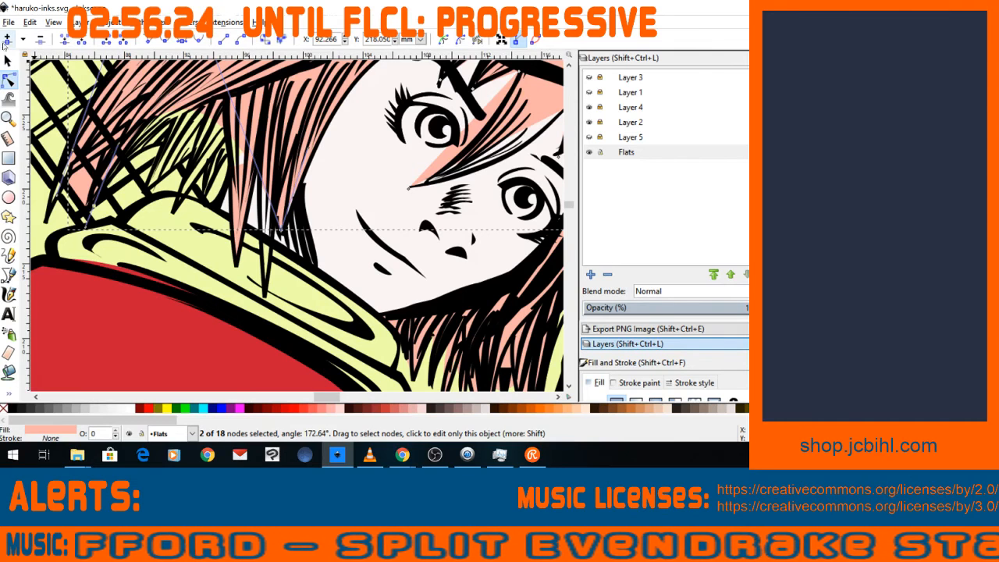
pyautogui.click(6, 39)
pyautogui.click(6, 39)
pyautogui.click(7, 39)
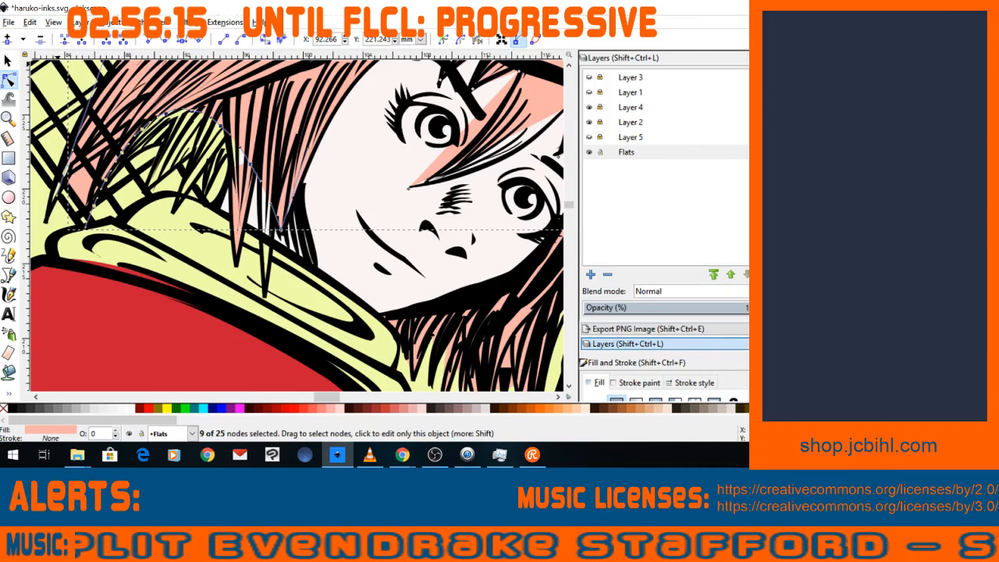
# Pull a new node on the main hair shape's lower edge down to the second long strand's tip, and bend the edge to fit the strand.
pyautogui.click(264, 193)
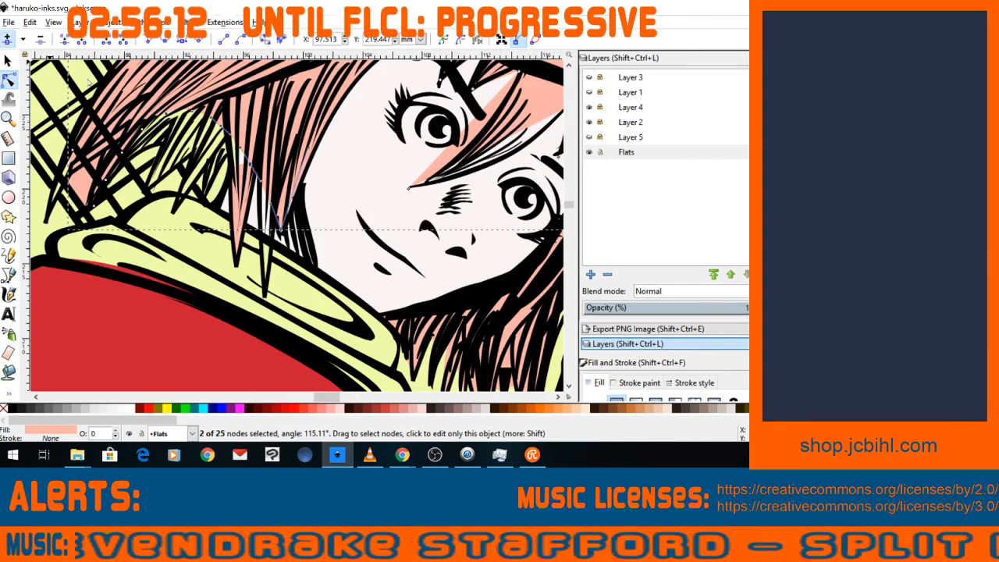
pyautogui.doubleClick(264, 194)
pyautogui.moveTo(267, 193); pyautogui.dragTo(266, 294)
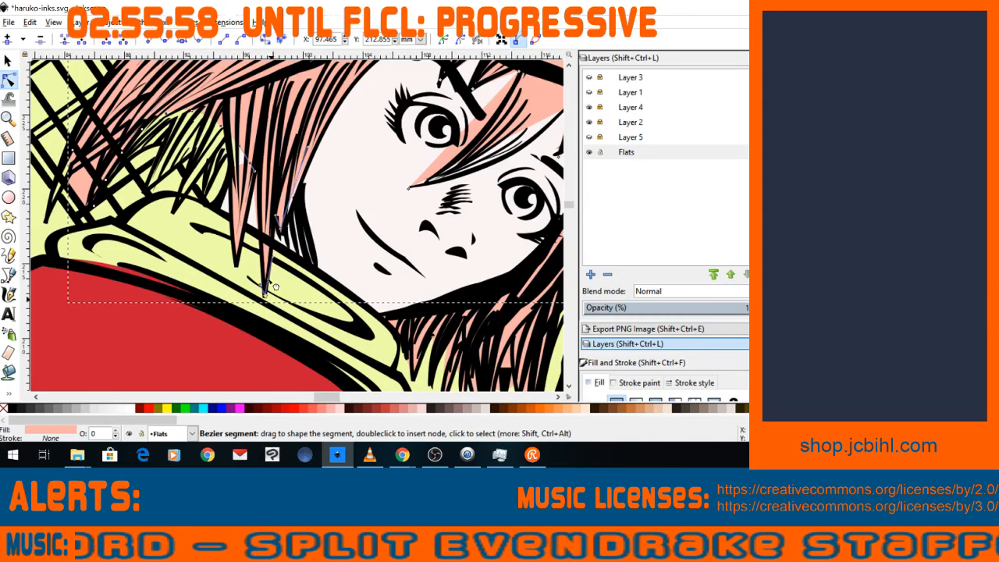
pyautogui.moveTo(269, 281); pyautogui.dragTo(274, 282)
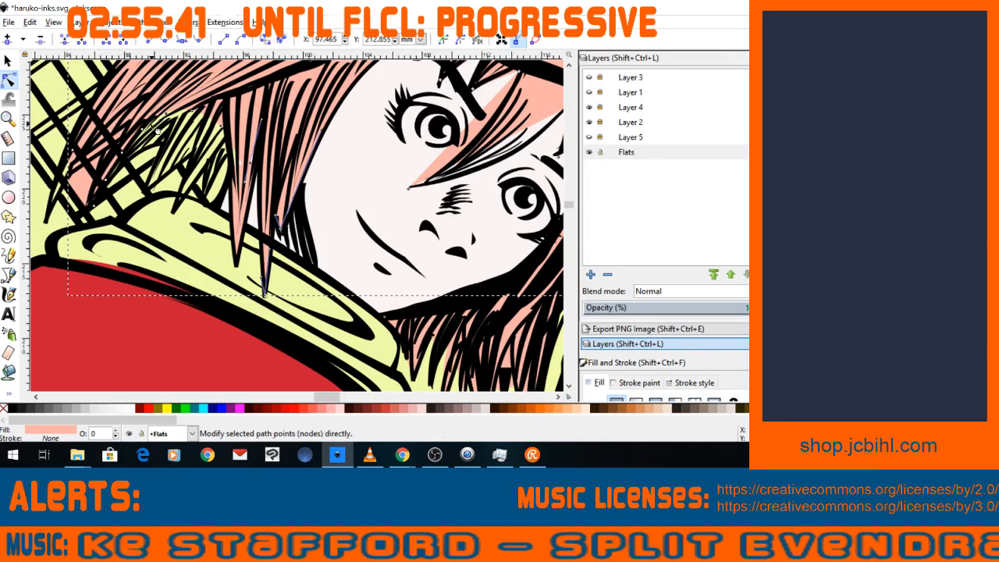
# Draw a closed Bezier shape over the uncoloured back hair above the collar, following its jagged strand tips and overlapping the pink hair.
pyautogui.press('b')
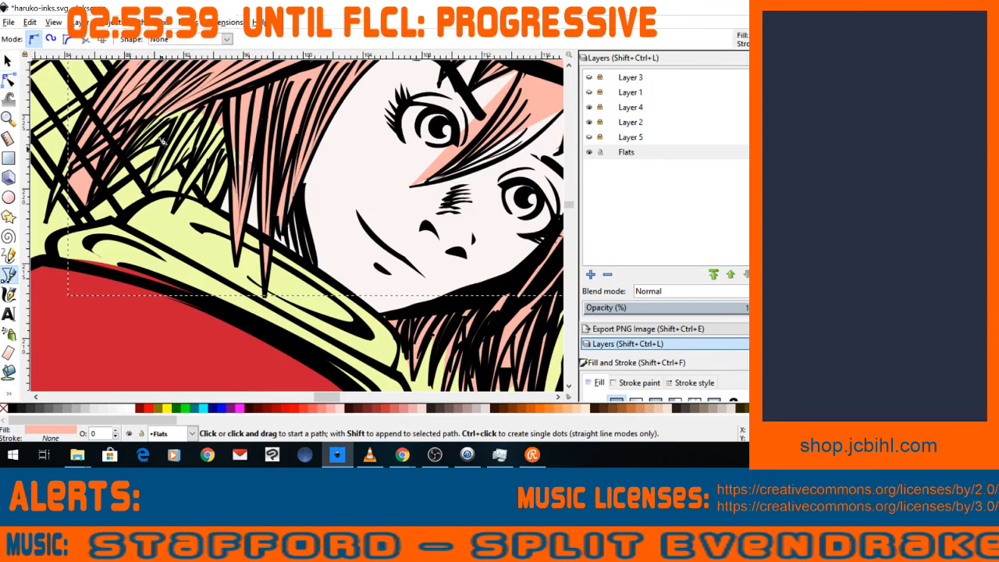
pyautogui.click(106, 187)
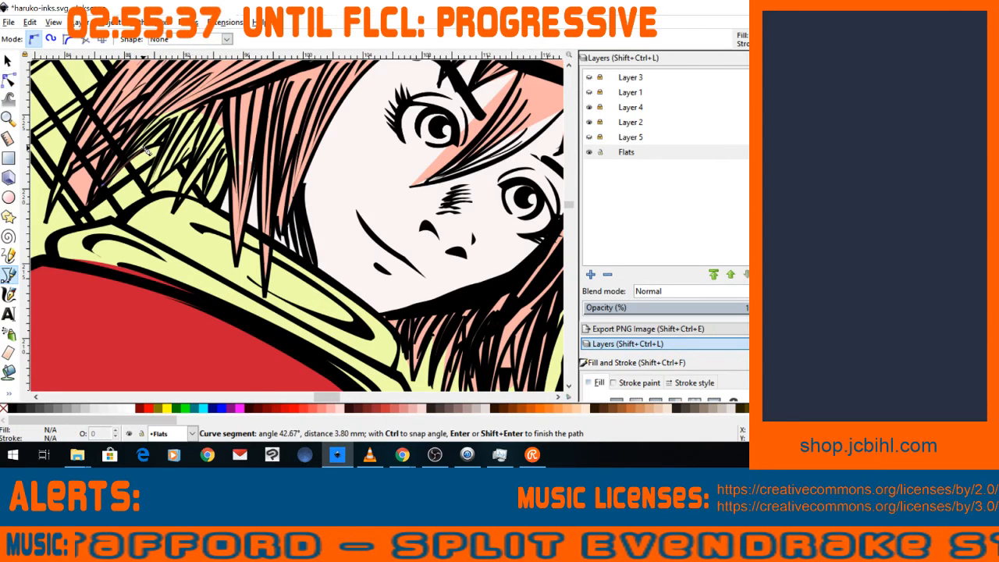
pyautogui.moveTo(154, 149); pyautogui.dragTo(157, 148)
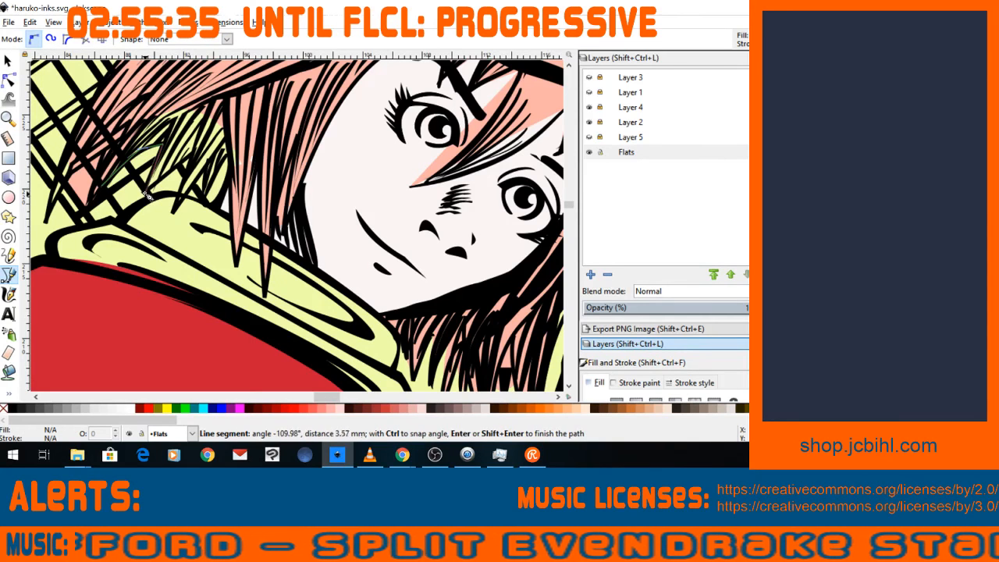
pyautogui.click(194, 156)
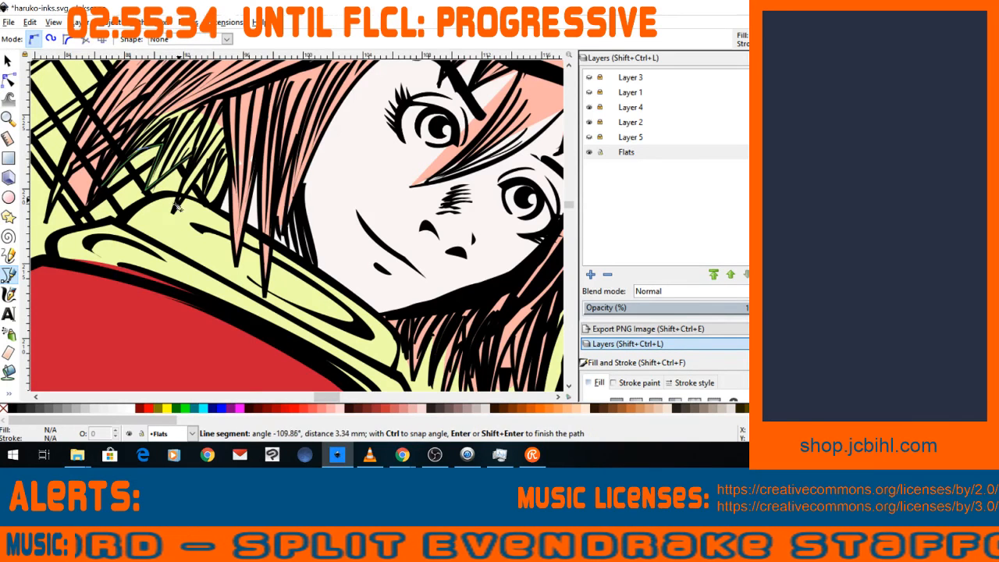
pyautogui.click(175, 213)
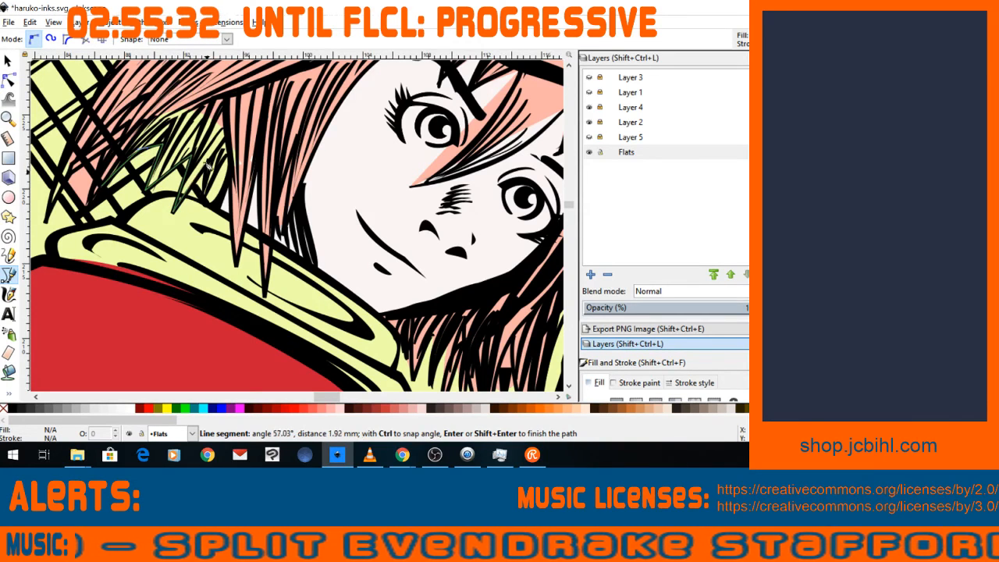
pyautogui.click(209, 161)
pyautogui.click(204, 196)
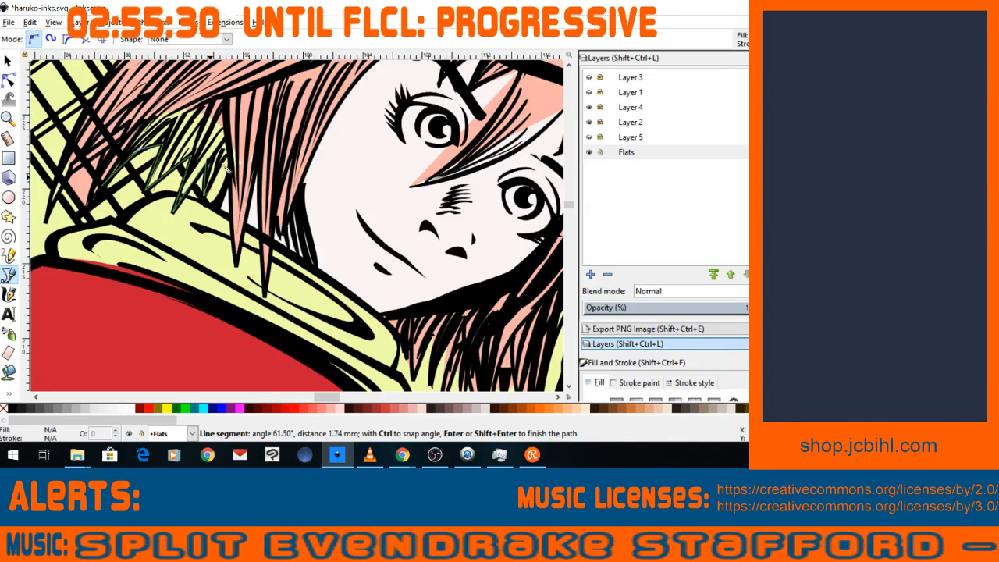
pyautogui.click(228, 148)
pyautogui.click(224, 113)
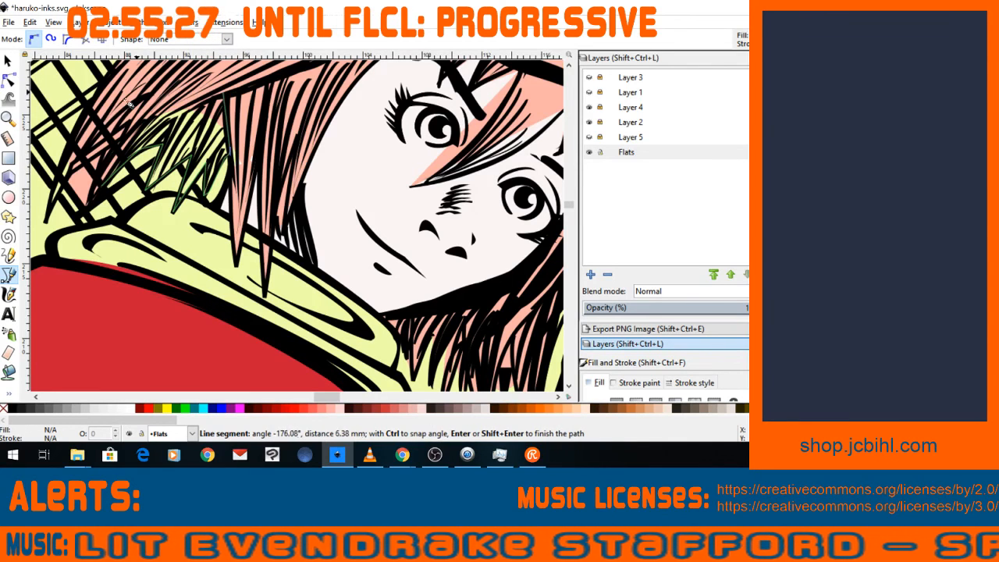
pyautogui.click(87, 178)
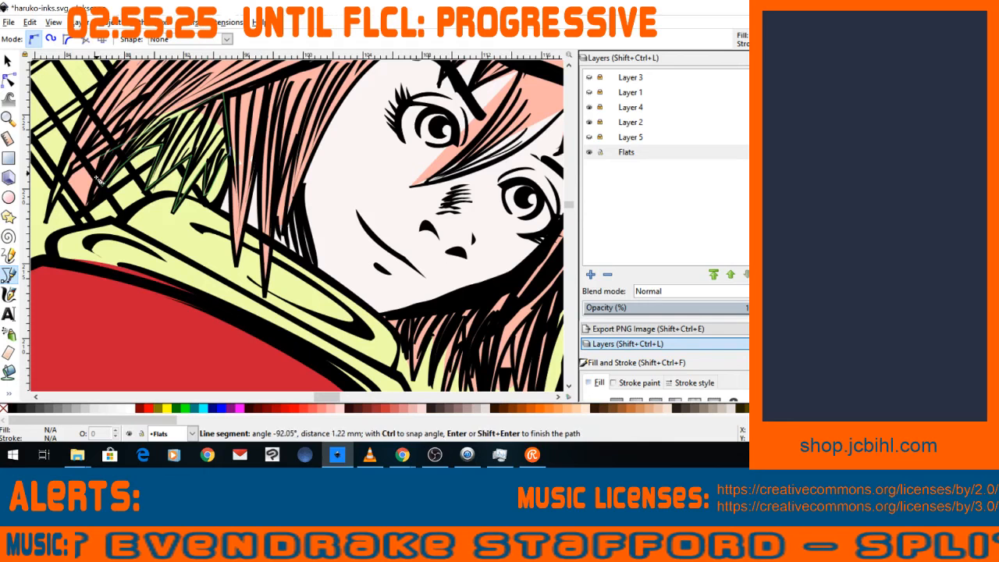
pyautogui.click(103, 190)
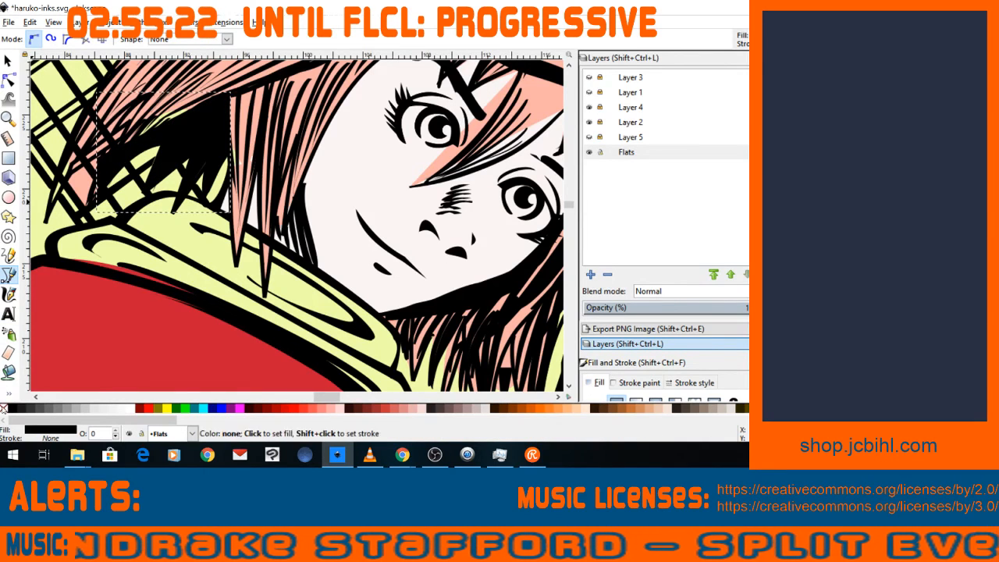
# Fill the new back hair shape above the collar with the pink sampled from the hair.
pyautogui.click(9, 393)
pyautogui.click(50, 418)
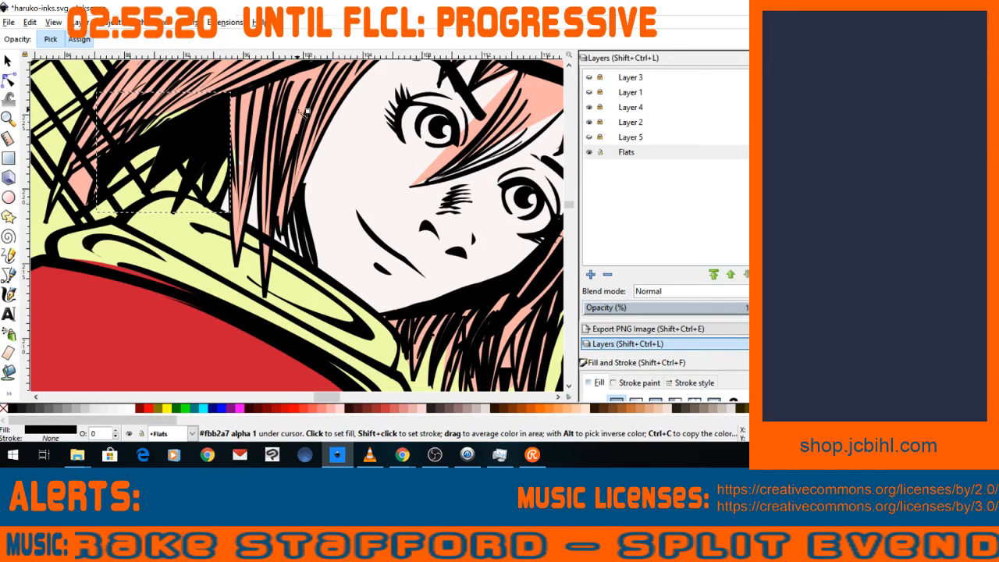
pyautogui.moveTo(303, 119); pyautogui.dragTo(304, 119)
# Examine the whole illustration at a reduced scale, and inspect the face and hair colouring up close.
pyautogui.press('-')
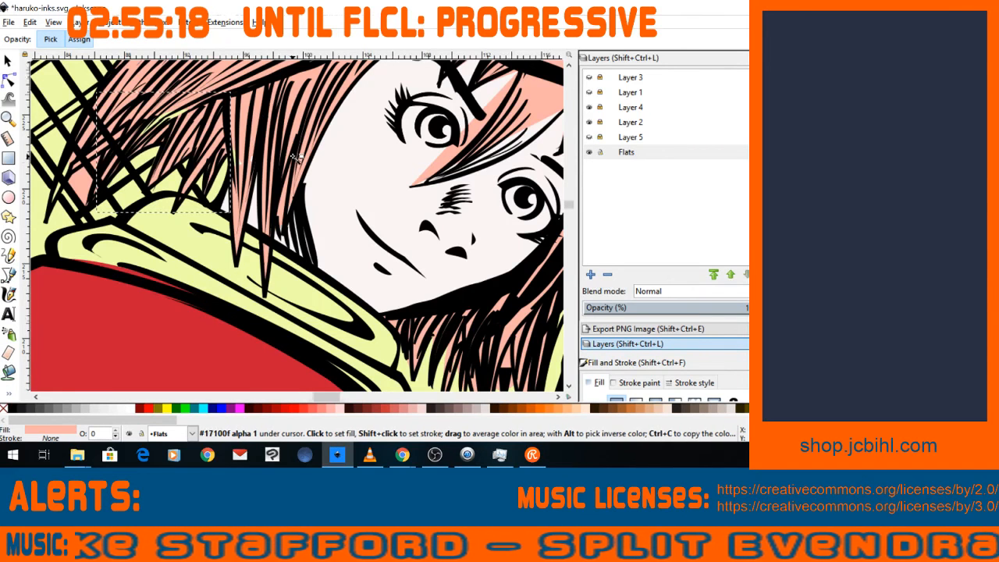
pyautogui.press('-')
pyautogui.press('space')
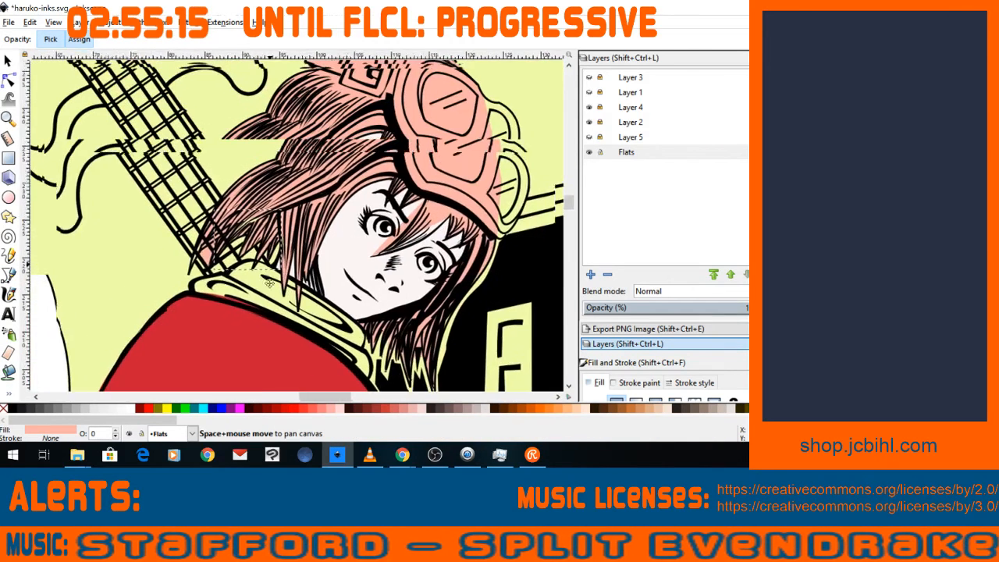
pyautogui.press('-')
pyautogui.press('-')
pyautogui.press('-')
pyautogui.press('-')
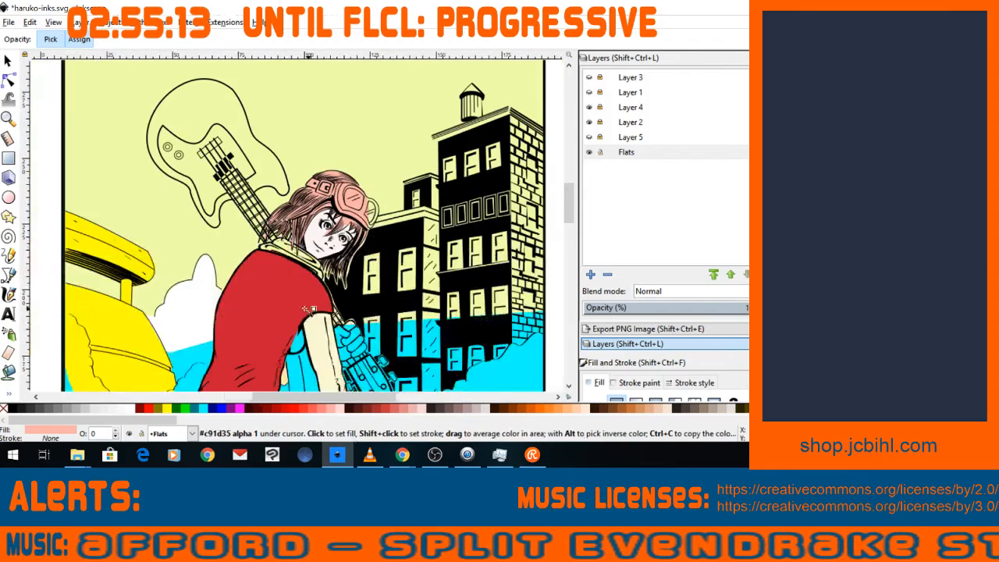
pyautogui.press('+')
pyautogui.press('+')
pyautogui.press('+')
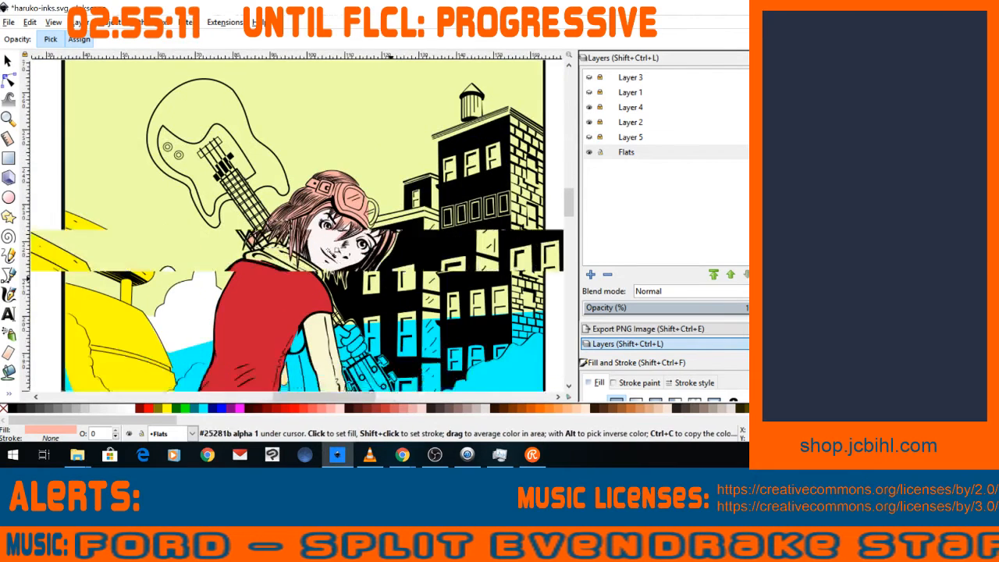
pyautogui.press('+')
pyautogui.press('+')
pyautogui.press('+')
pyautogui.press('+')
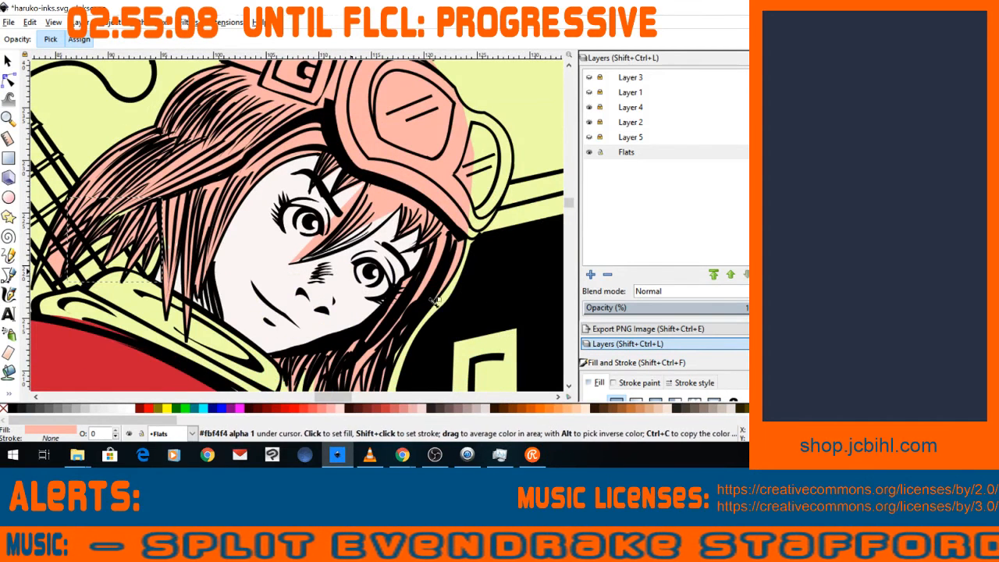
# Unlock Layer 2 and make it the current layer for editing the inked lines.
pyautogui.click(597, 121)
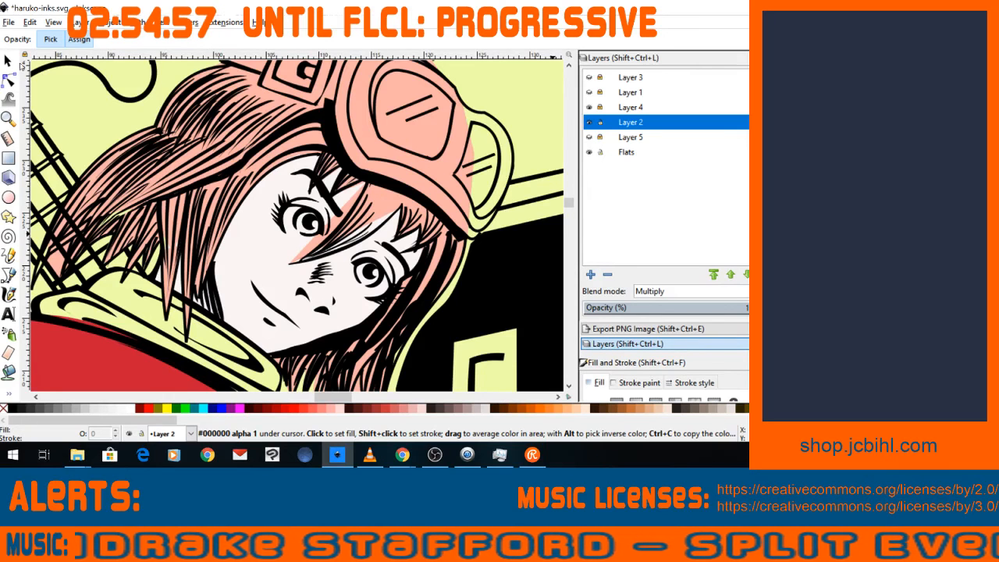
pyautogui.press('s')
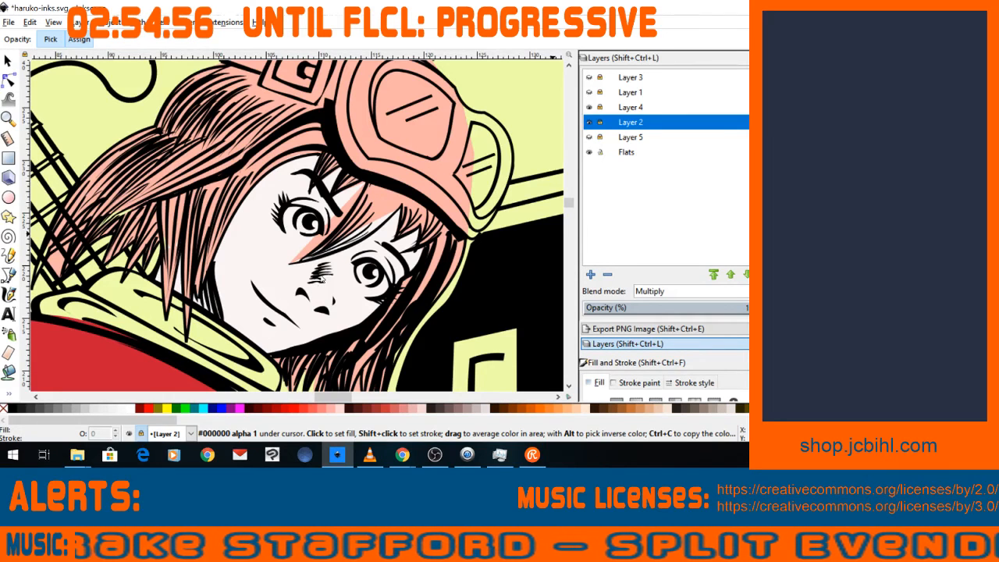
pyautogui.click(327, 284)
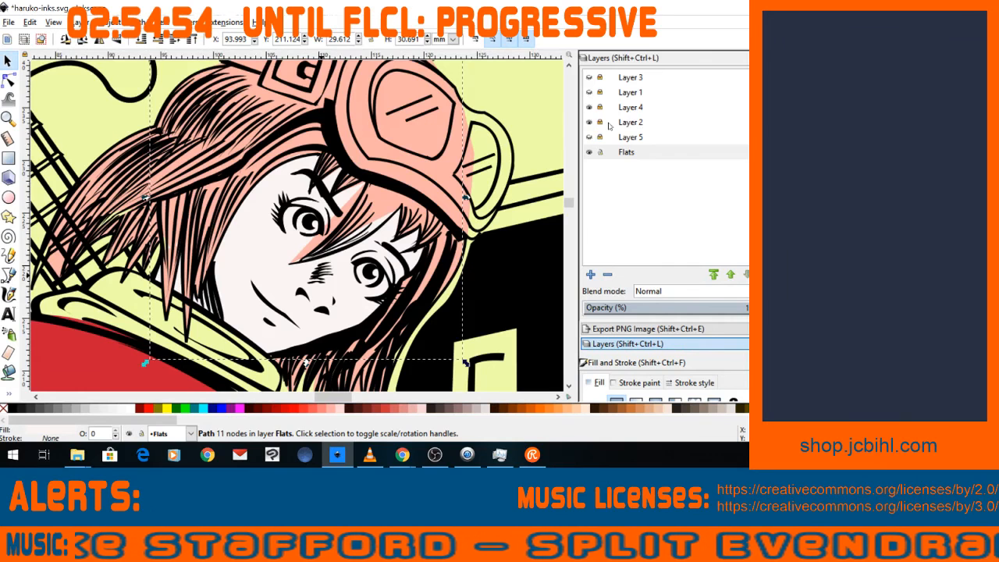
pyautogui.click(605, 124)
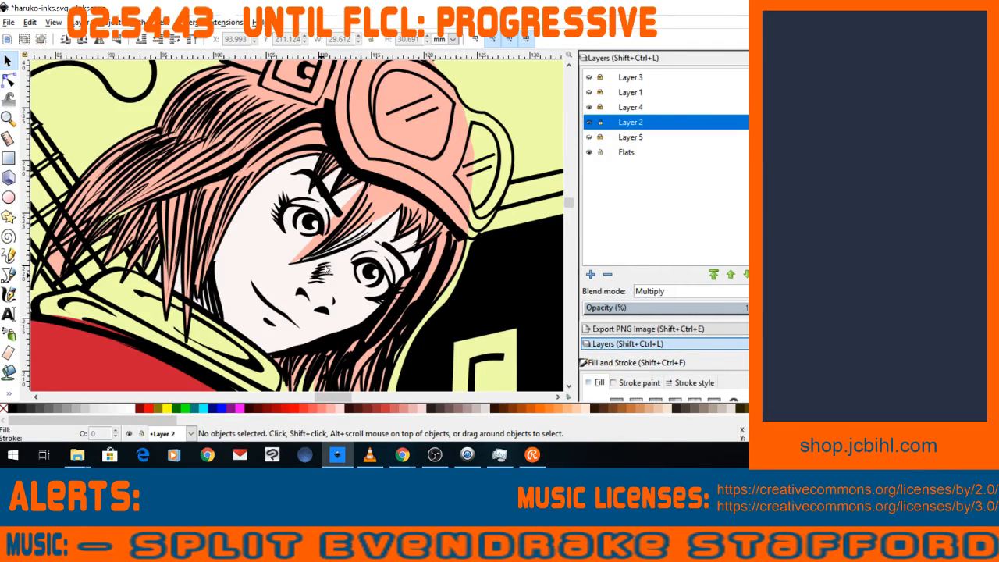
pyautogui.click(343, 259)
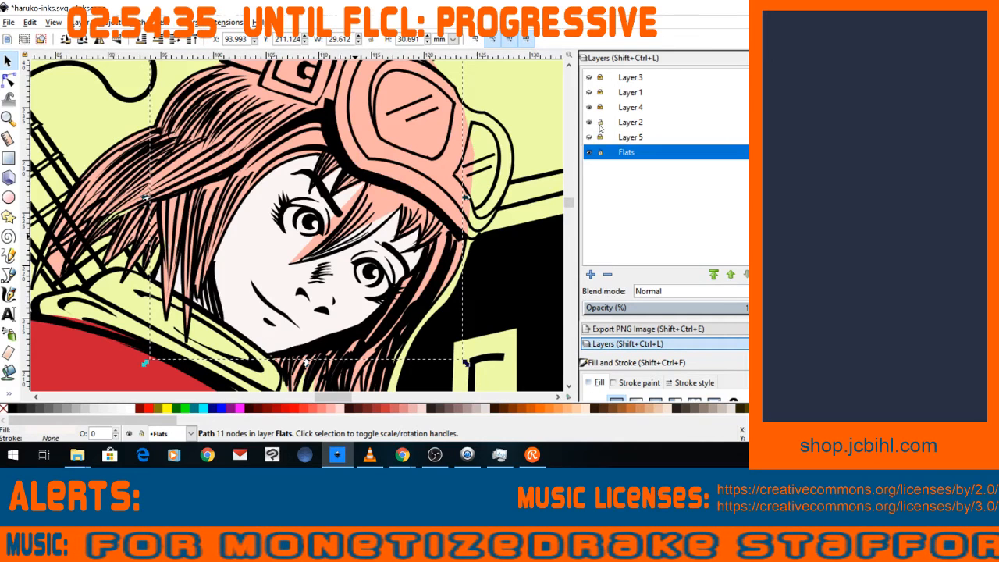
pyautogui.click(634, 123)
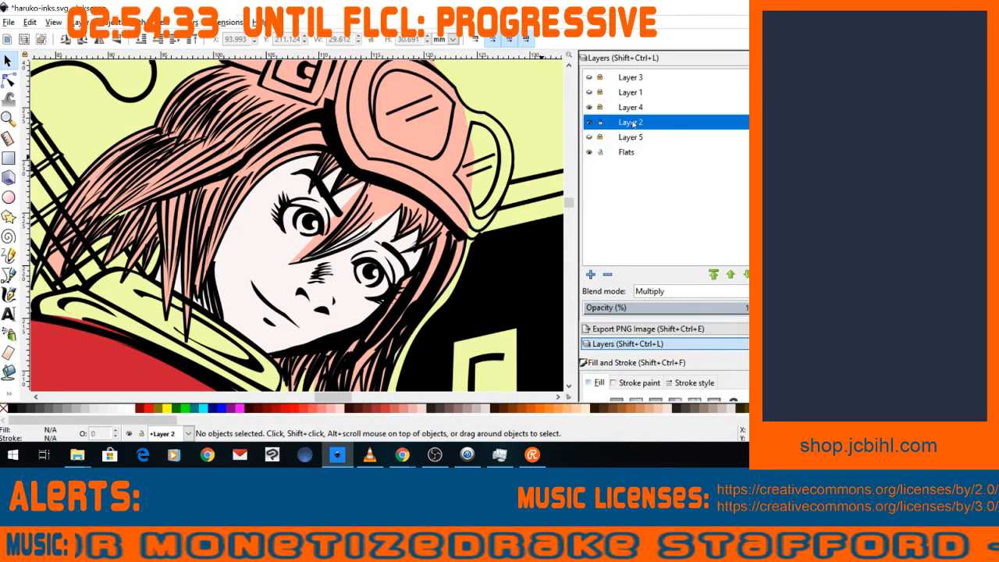
# Delete all the short hatching strokes on the bridge of the nose.
pyautogui.click(323, 270)
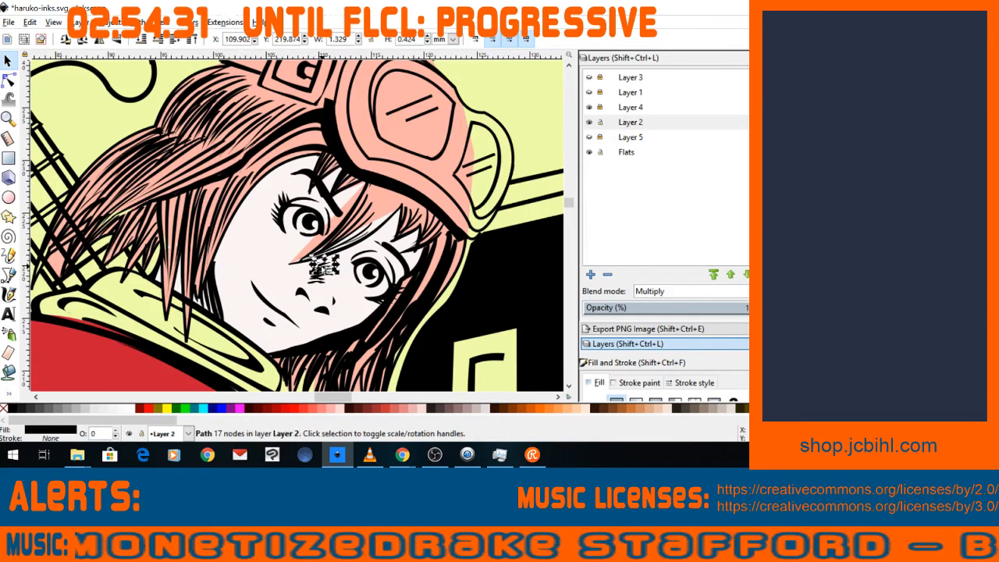
pyautogui.press('Delete')
pyautogui.click(322, 273)
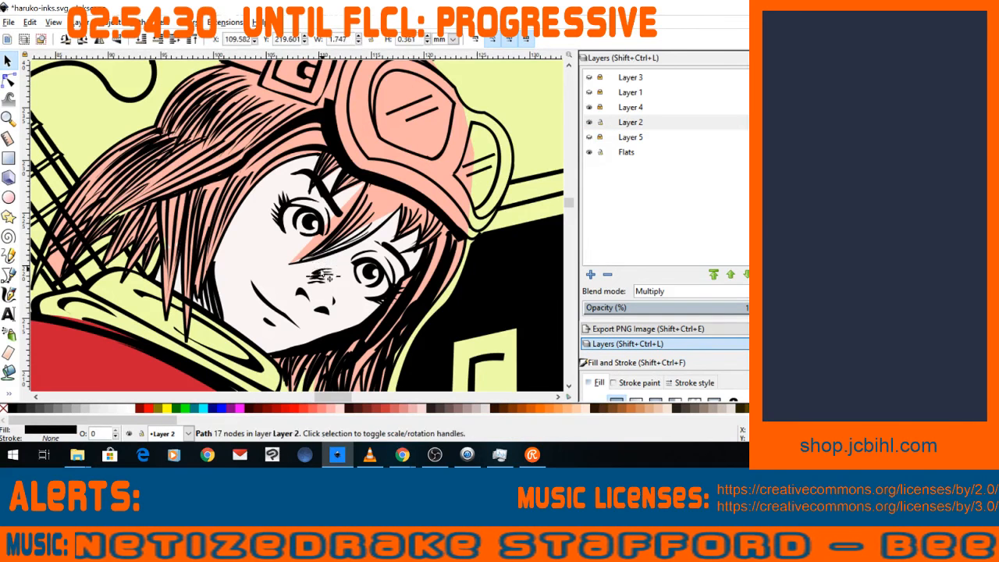
pyautogui.press('Delete')
pyautogui.click(324, 278)
pyautogui.press('Delete')
pyautogui.click(321, 277)
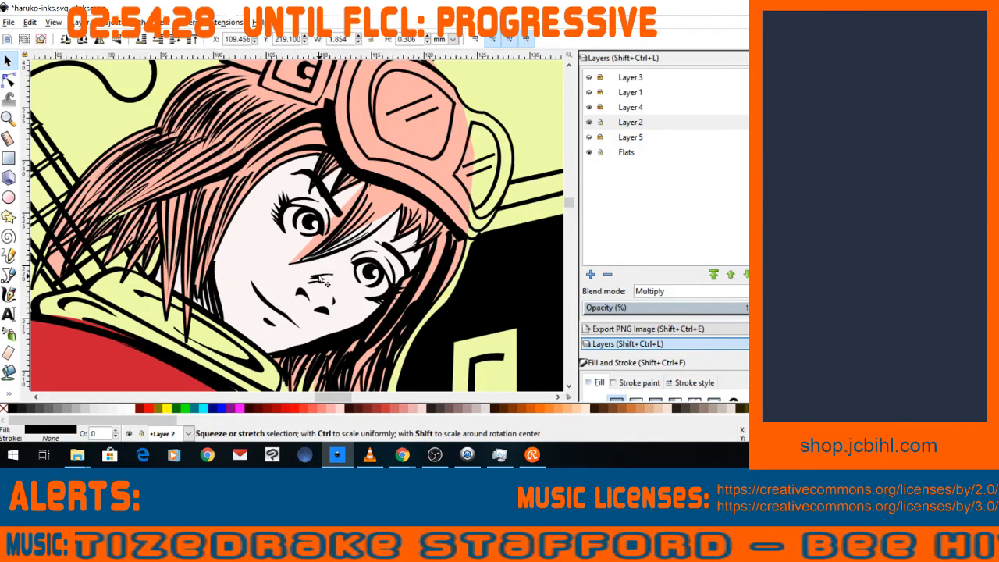
pyautogui.press('Delete')
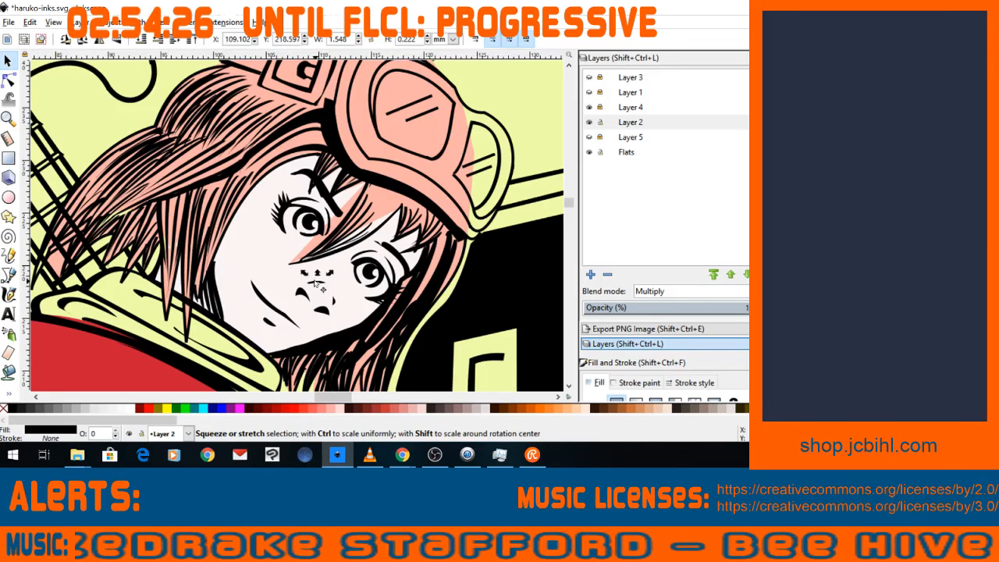
pyautogui.click(320, 288)
pyautogui.press('Delete')
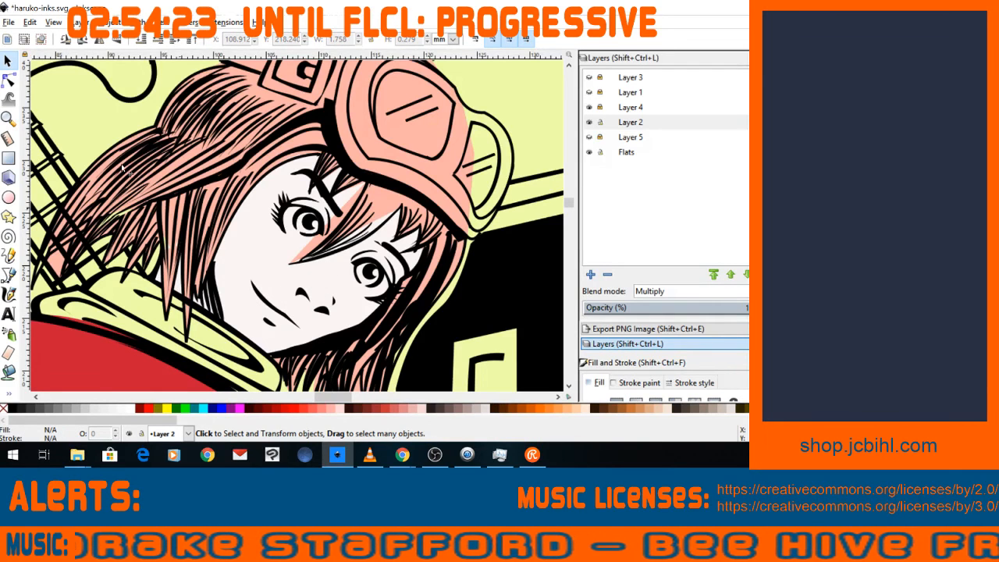
# Reduce the two nostril shapes by deleting nodes, and remove the small curved line beside the nose.
pyautogui.click(8, 79)
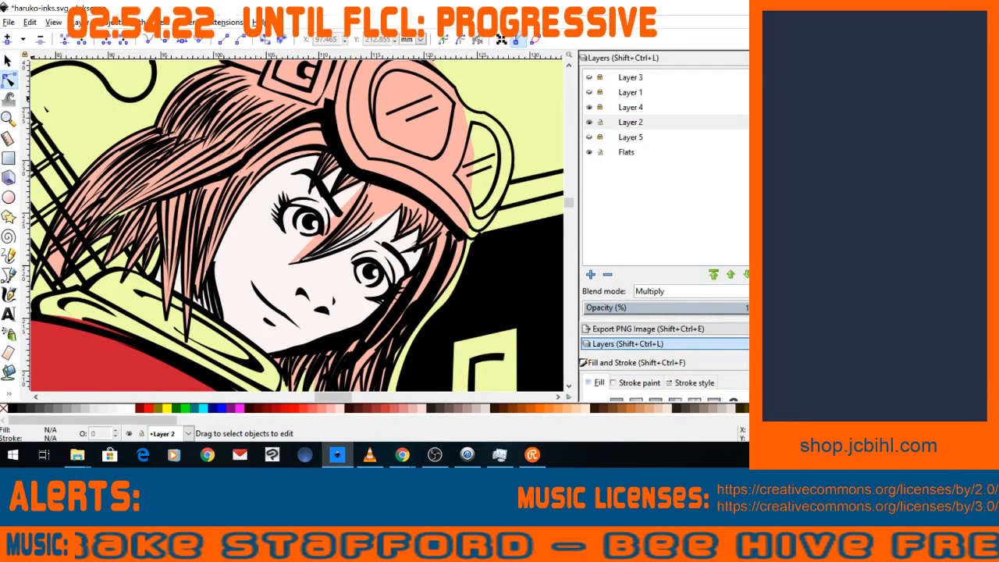
pyautogui.click(300, 293)
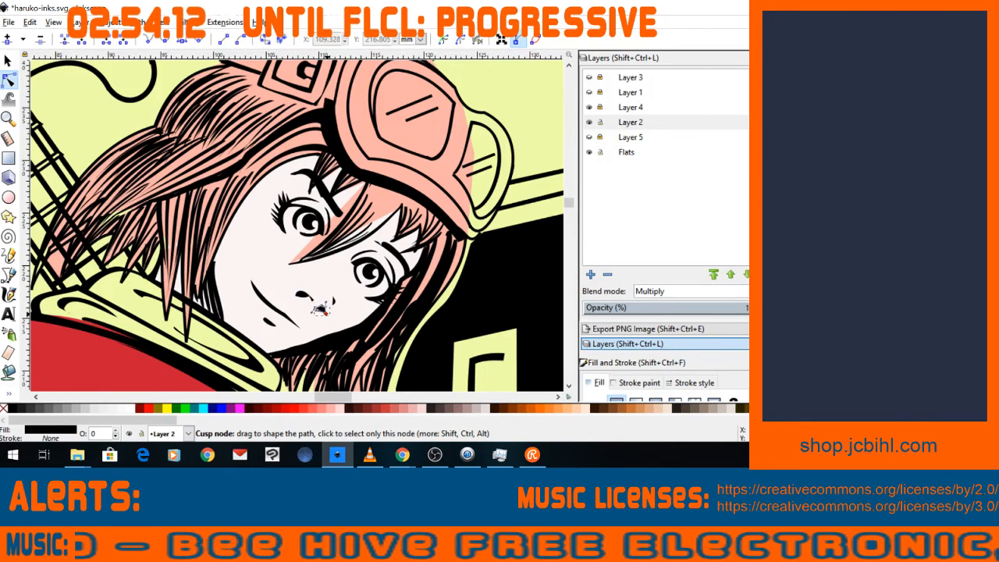
pyautogui.click(326, 313)
pyautogui.press('Delete')
pyautogui.click(336, 301)
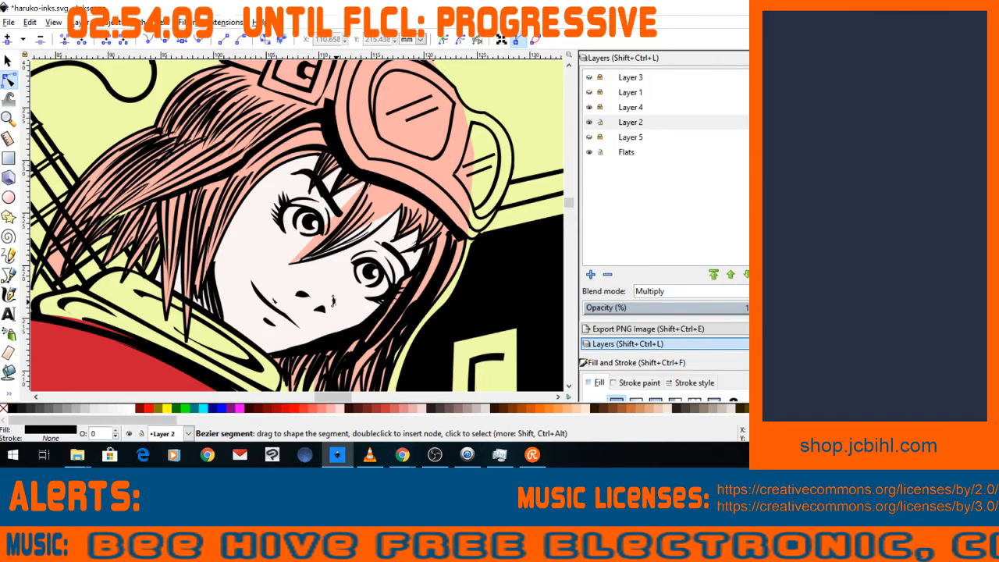
pyautogui.press('Delete')
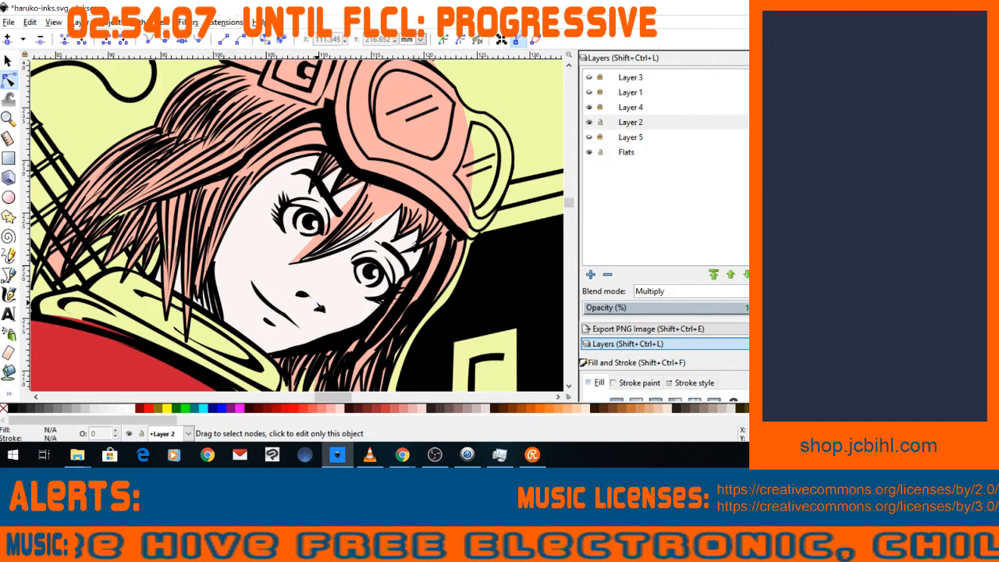
# Examine how the nose is drawn in the reference image beside the illustration.
pyautogui.scroll(-4, 320, 307)
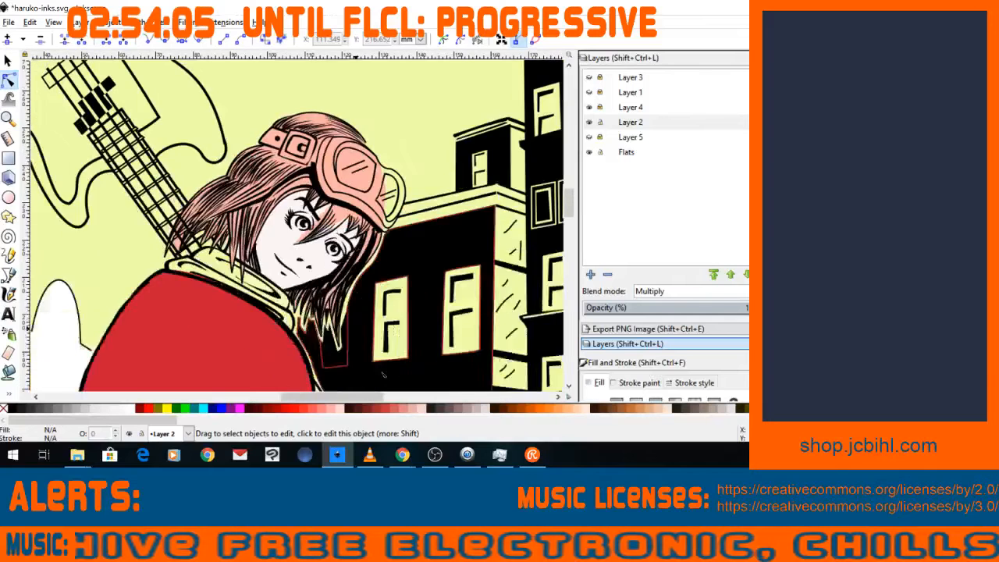
pyautogui.hscroll(6, 381, 361)
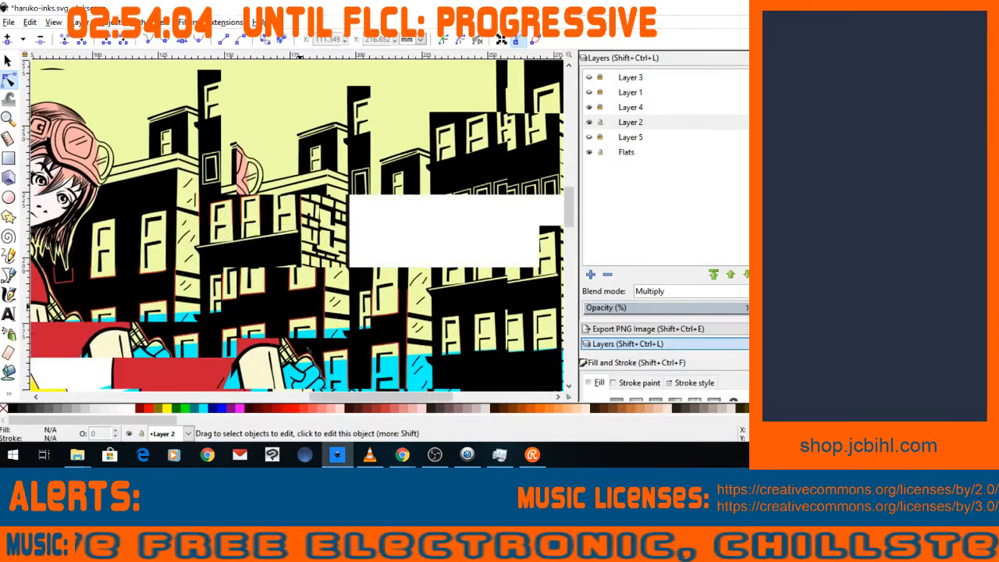
pyautogui.scroll(1, 320, 358)
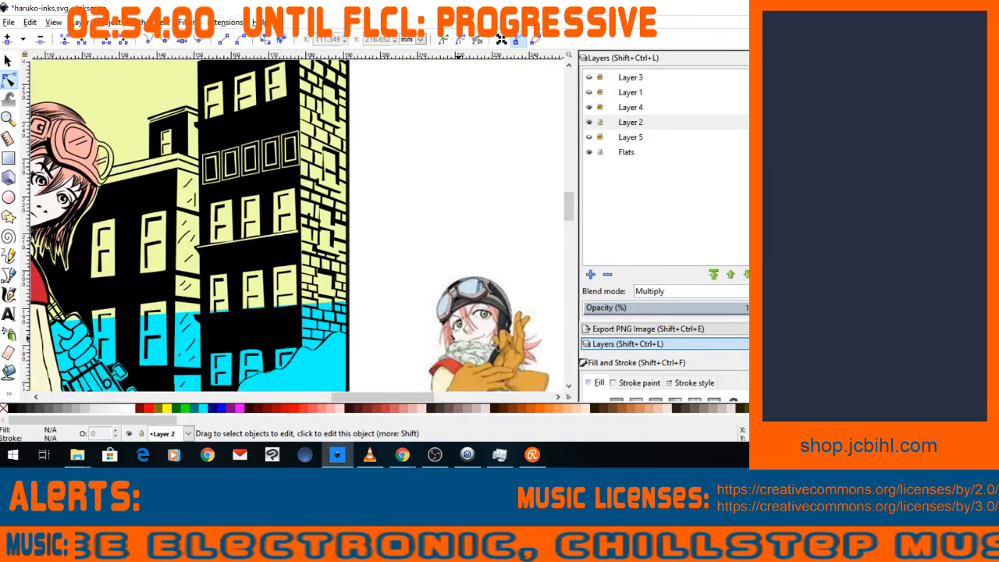
pyautogui.scroll(-1, 290, 306)
pyautogui.moveTo(241, 304); pyautogui.dragTo(448, 334)
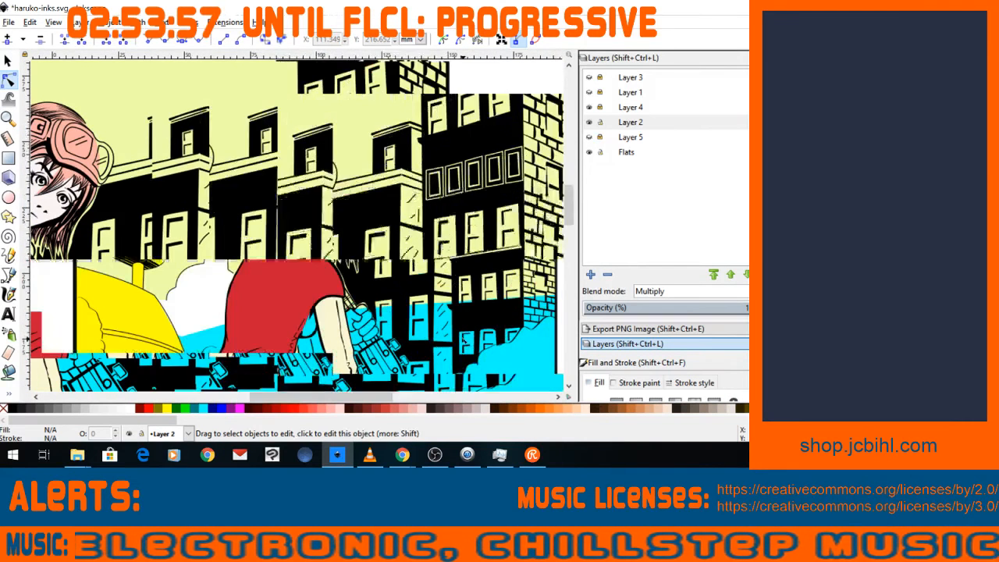
pyautogui.scroll(1, 242, 292)
pyautogui.scroll(2, 297, 226)
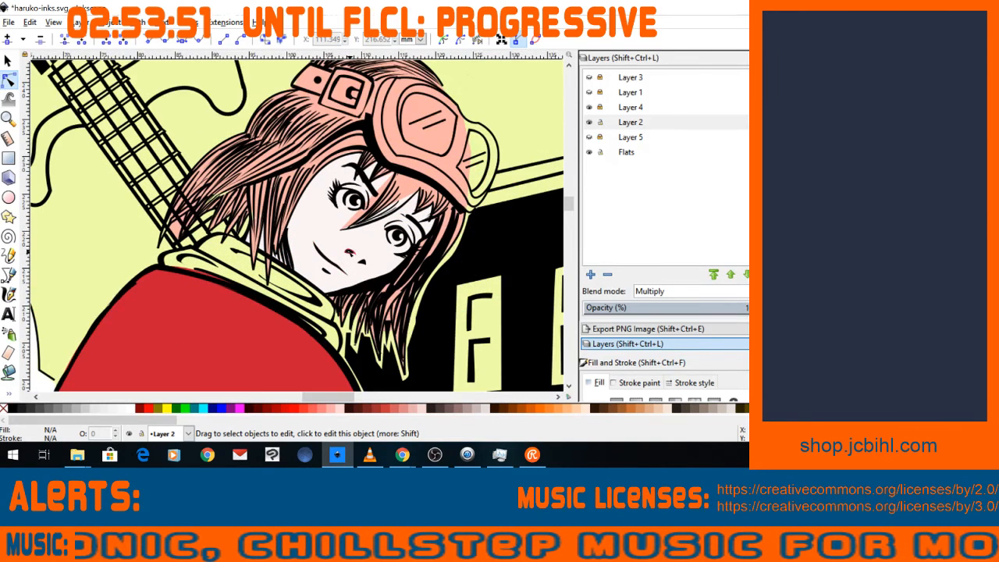
# Delete the remaining nostril marks from the face.
pyautogui.click(362, 264)
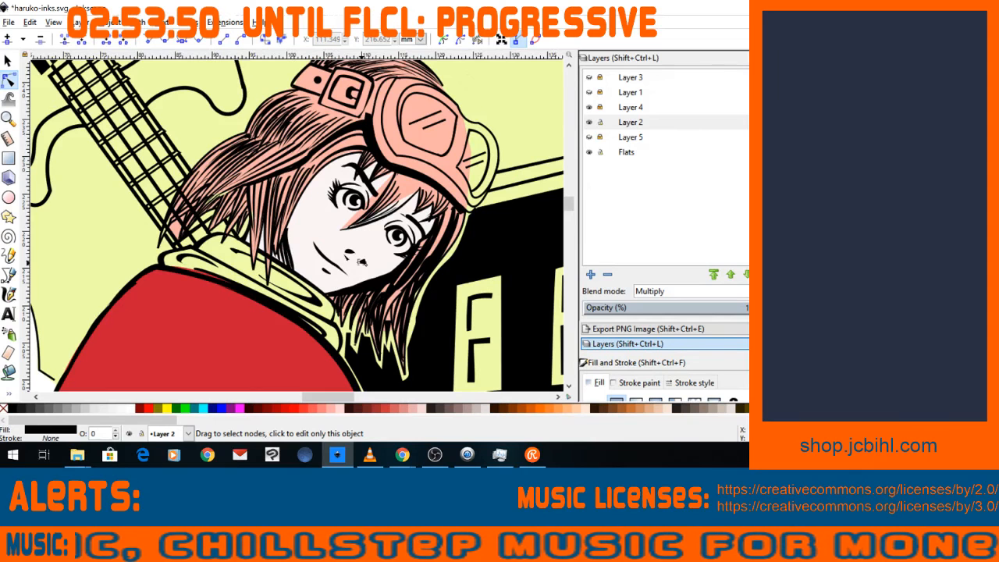
pyautogui.press('s')
pyautogui.press('Delete')
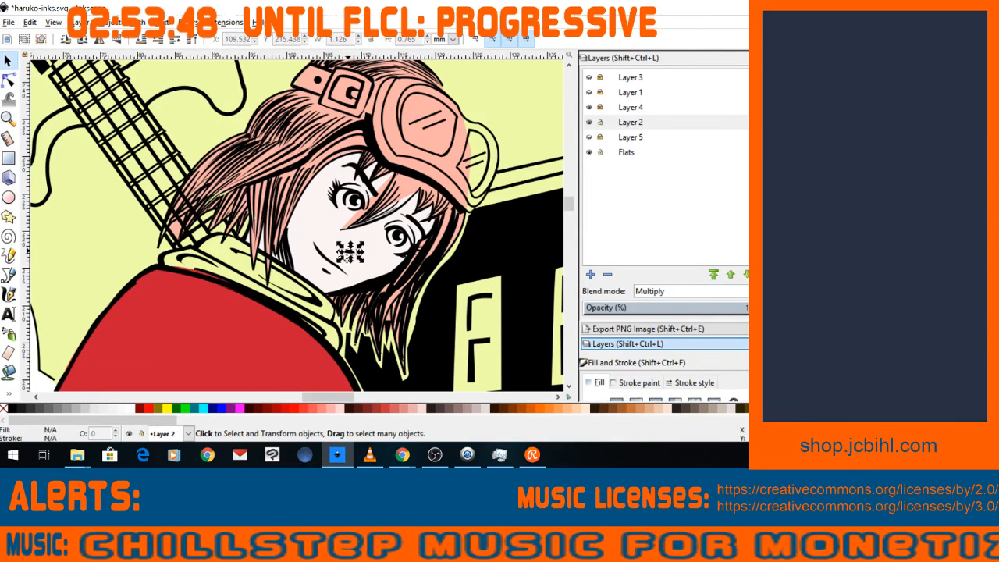
# Draw a thin black Bezier nose outline, about 4.9 mm down from beside the eye and 2.4 mm along its underside, and curve its edges.
pyautogui.click(9, 275)
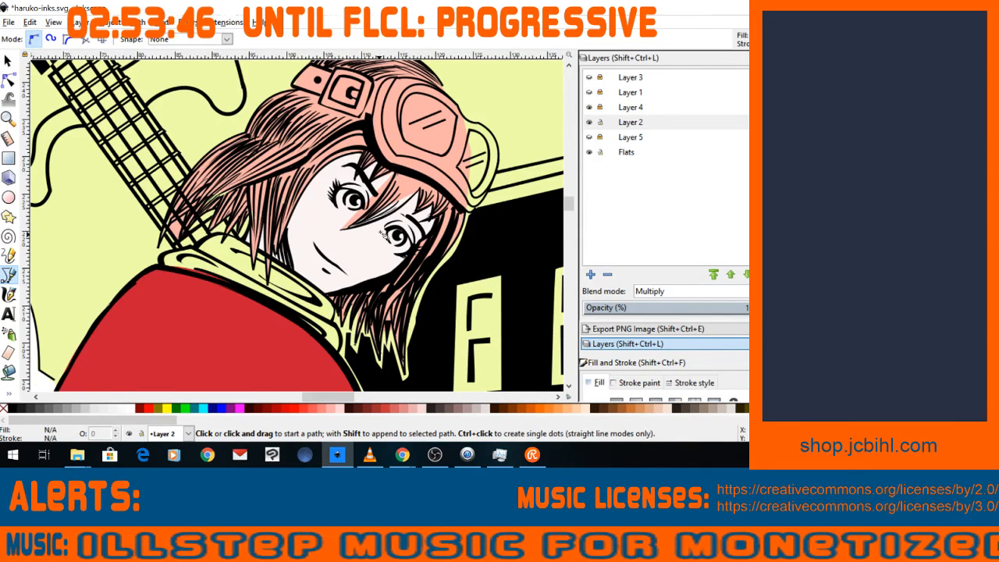
pyautogui.click(380, 226)
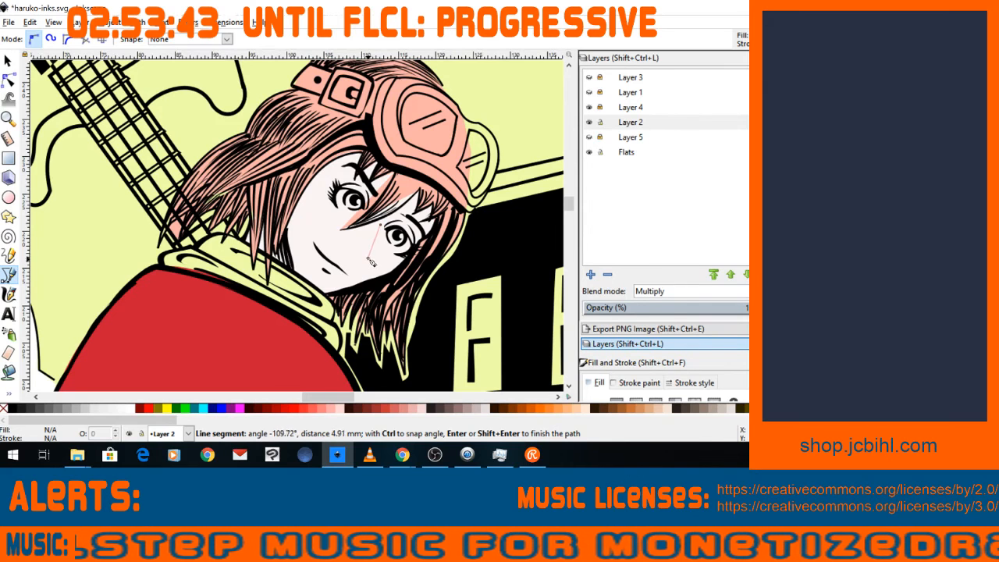
pyautogui.click(370, 262)
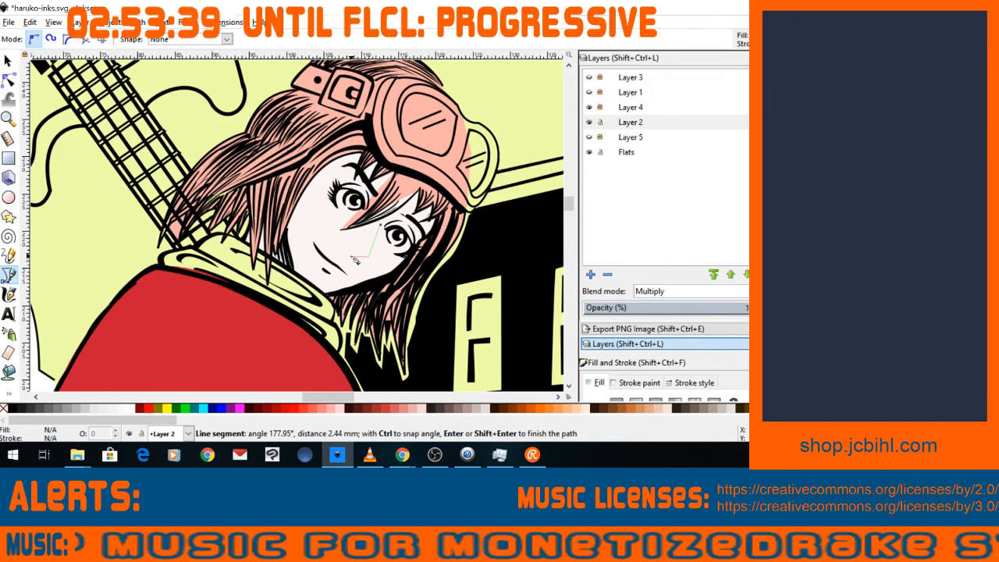
pyautogui.moveTo(374, 260); pyautogui.dragTo(377, 257)
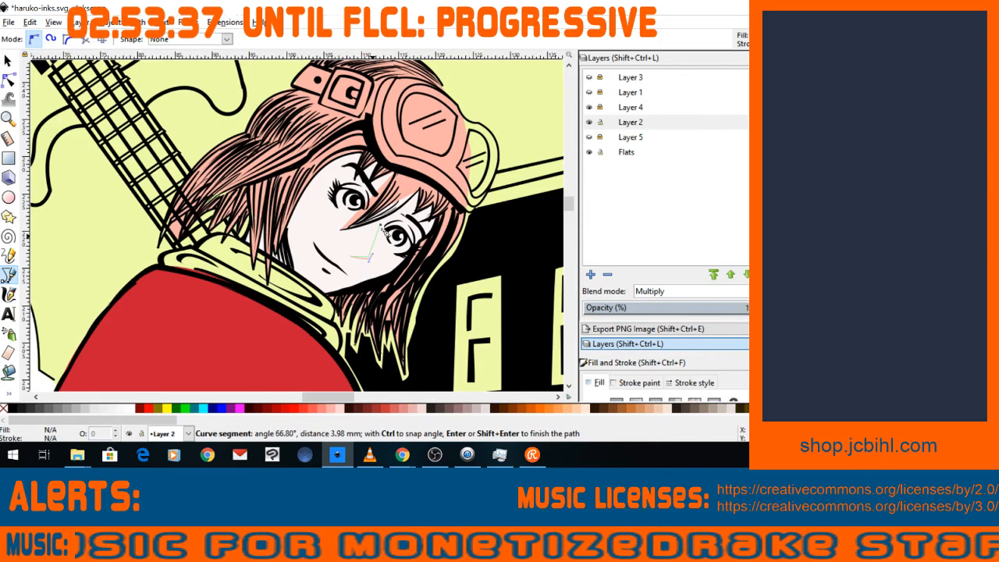
pyautogui.click(302, 346)
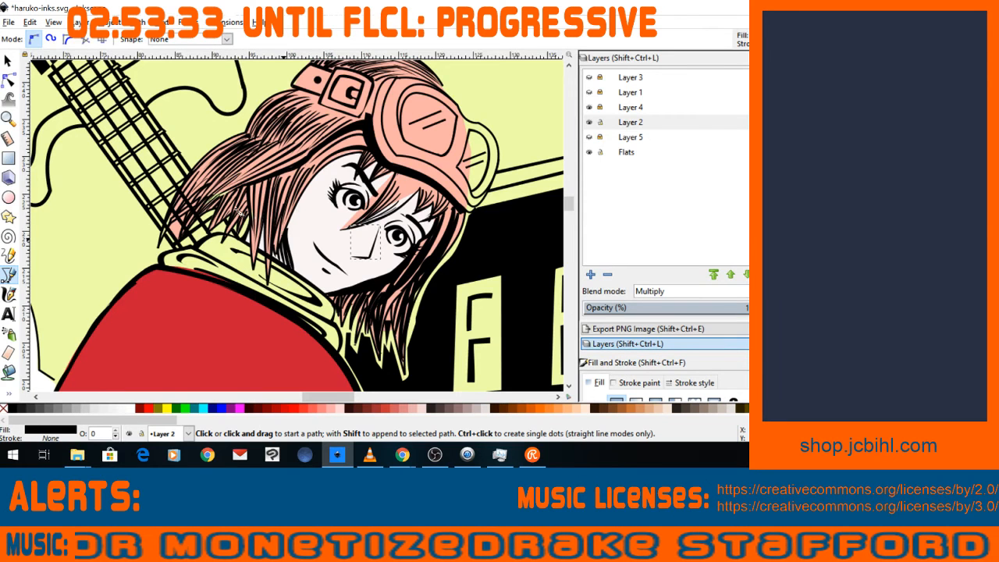
pyautogui.click(9, 79)
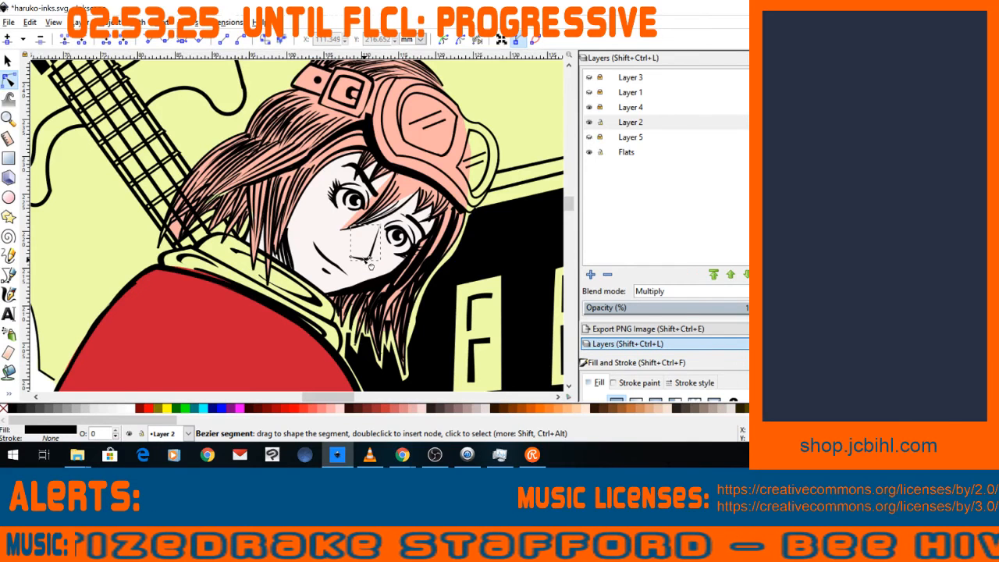
pyautogui.click(8, 275)
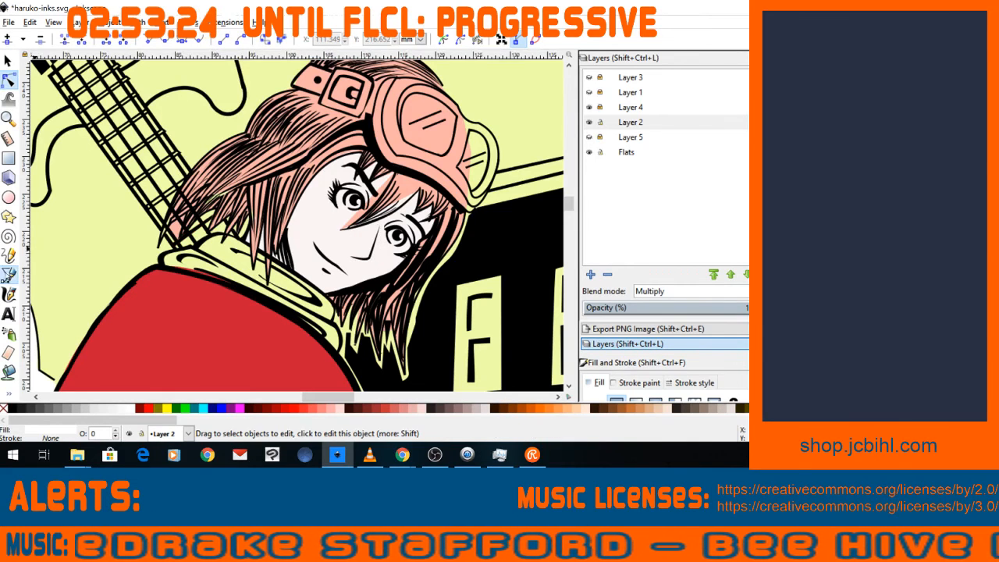
# Draw a small black nostril mark about 1.1 mm wide above the nose underside, and bow its edge into a crescent.
pyautogui.click(354, 252)
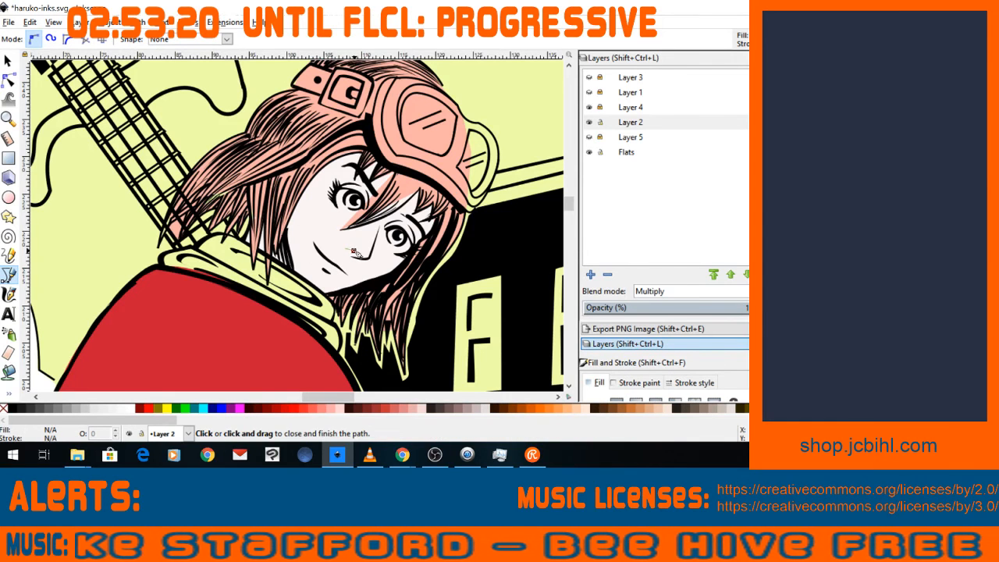
pyautogui.click(349, 249)
pyautogui.click(9, 118)
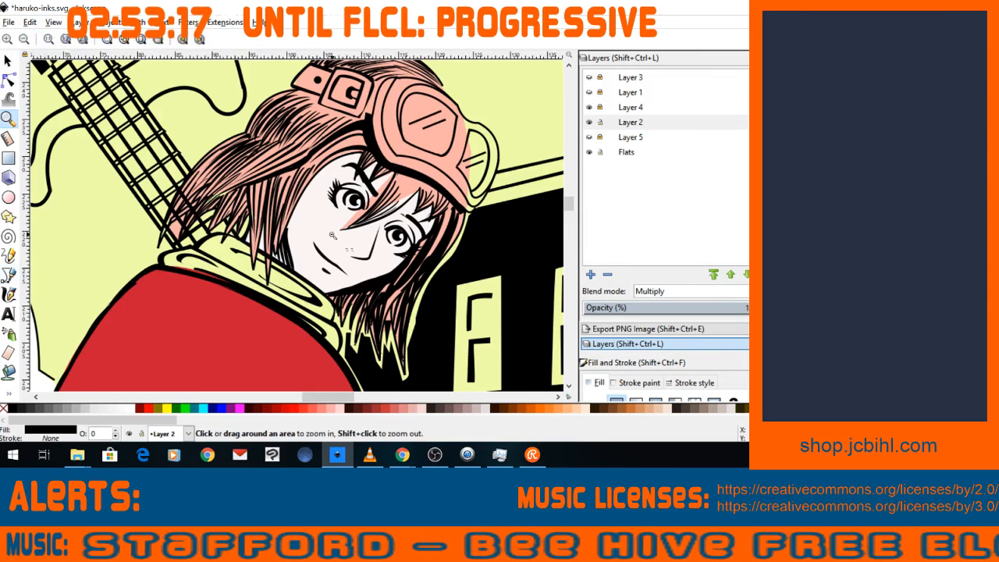
pyautogui.moveTo(331, 235); pyautogui.dragTo(369, 271)
pyautogui.click(9, 82)
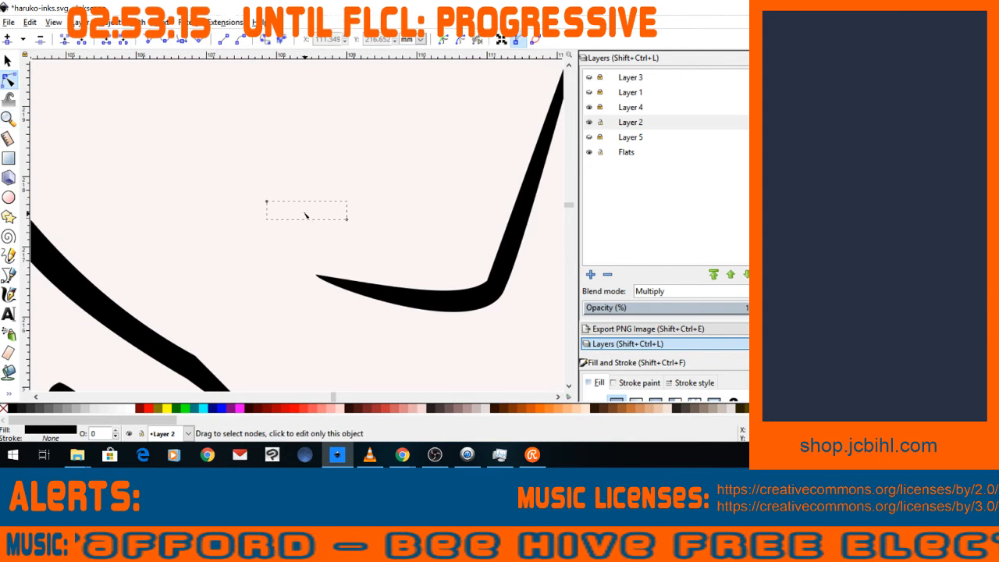
pyautogui.moveTo(308, 210)
pyautogui.mouseDown()
pyautogui.moveTo(300, 190)
pyautogui.moveTo(335, 207)
pyautogui.moveTo(315, 216)
pyautogui.moveTo(312, 205)
pyautogui.mouseUp()
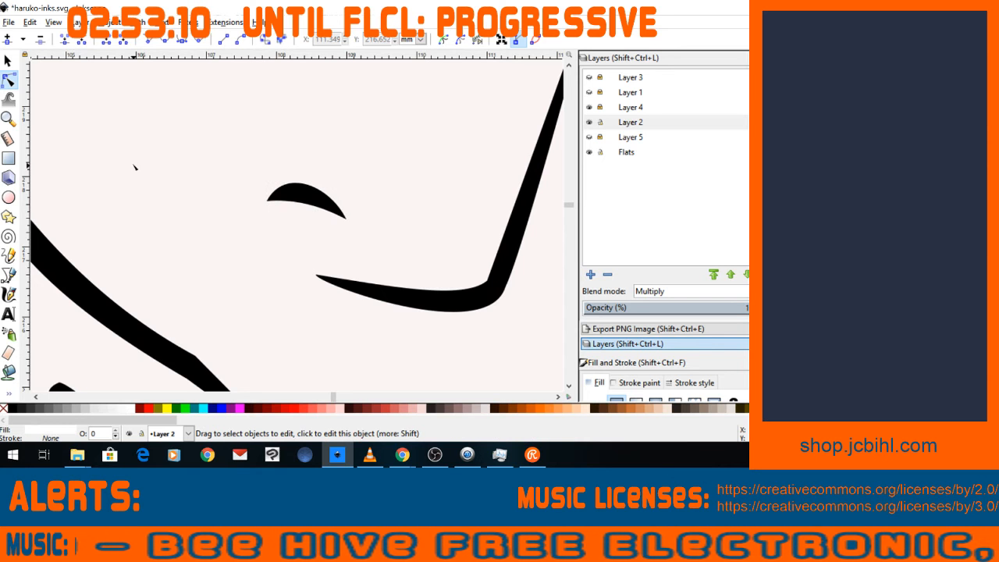
# Examine how the redrawn nose and nostril look within the face and the whole illustration.
pyautogui.scroll(-2, 134, 166)
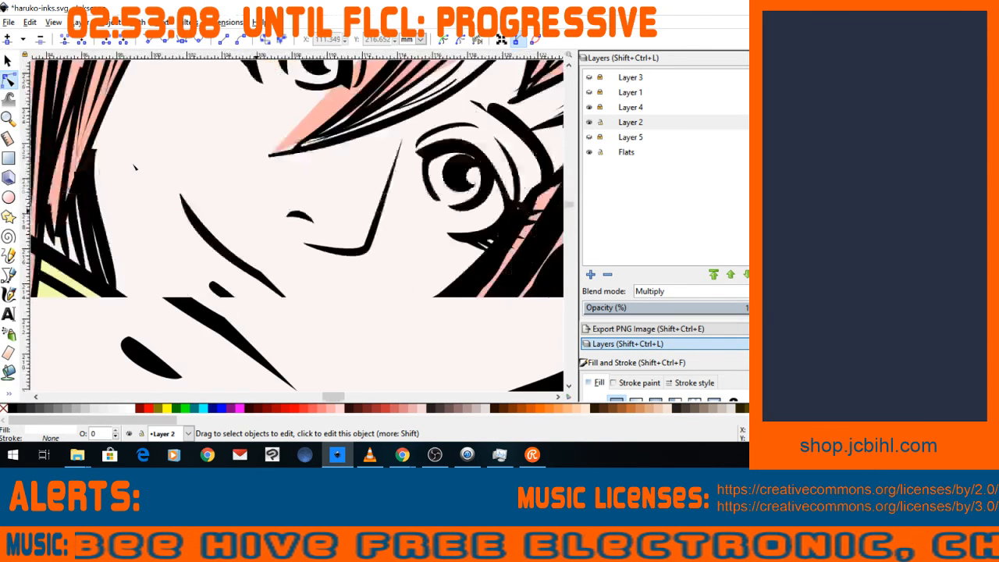
pyautogui.scroll(-5, 134, 166)
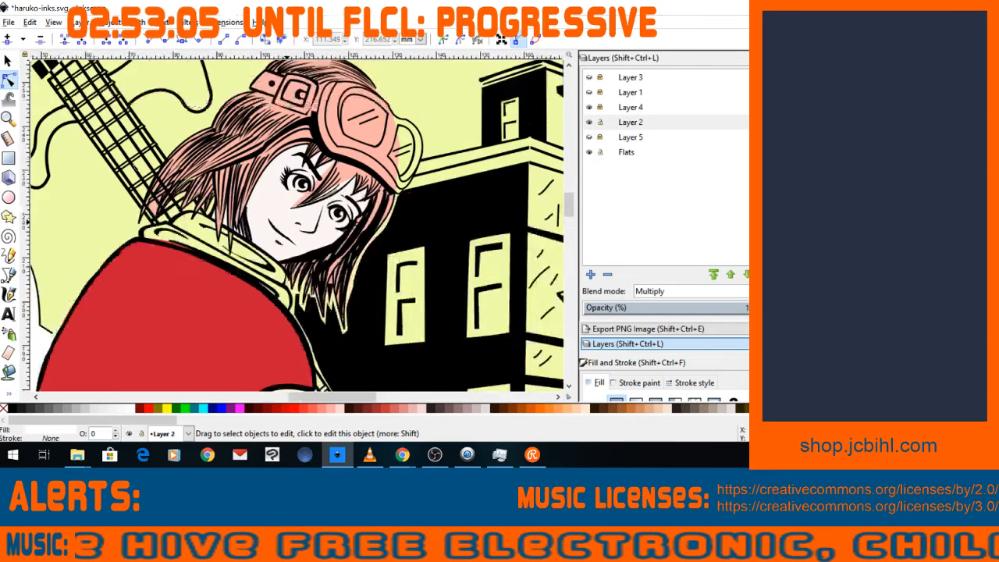
pyautogui.scroll(-4, 135, 167)
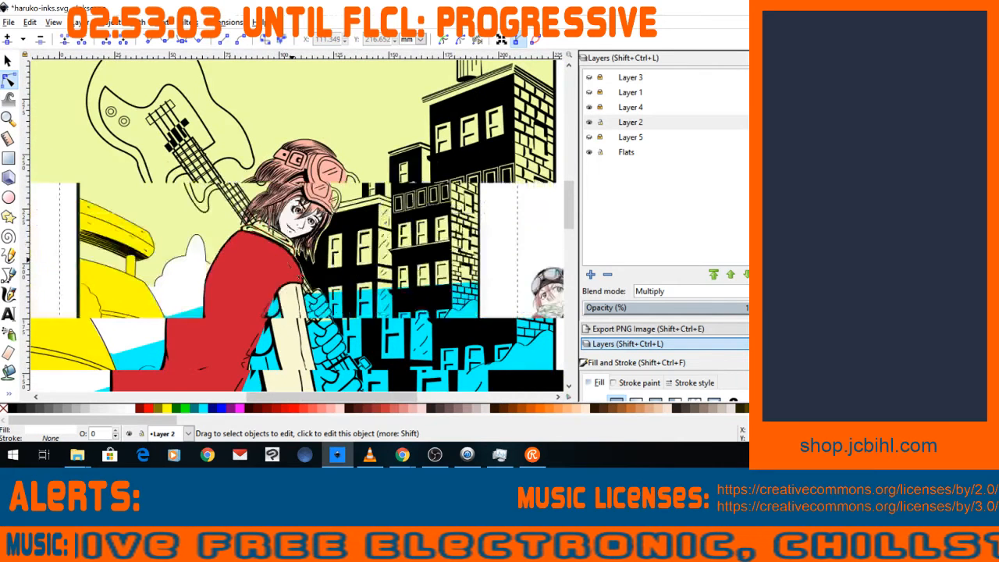
pyautogui.press('+')
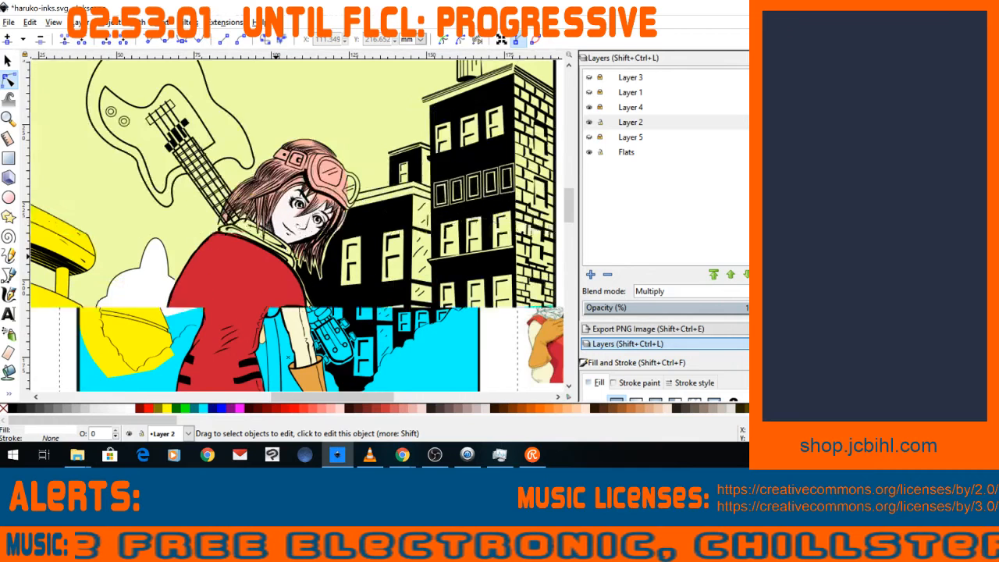
pyautogui.press('-')
pyautogui.press('-')
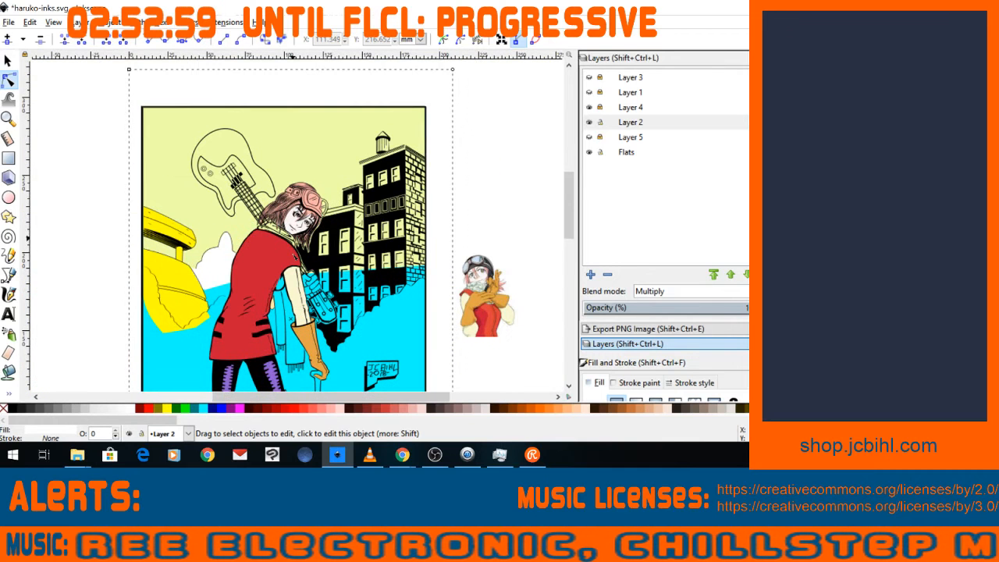
pyautogui.press('+')
pyautogui.press('+')
pyautogui.press('+')
pyautogui.press('+')
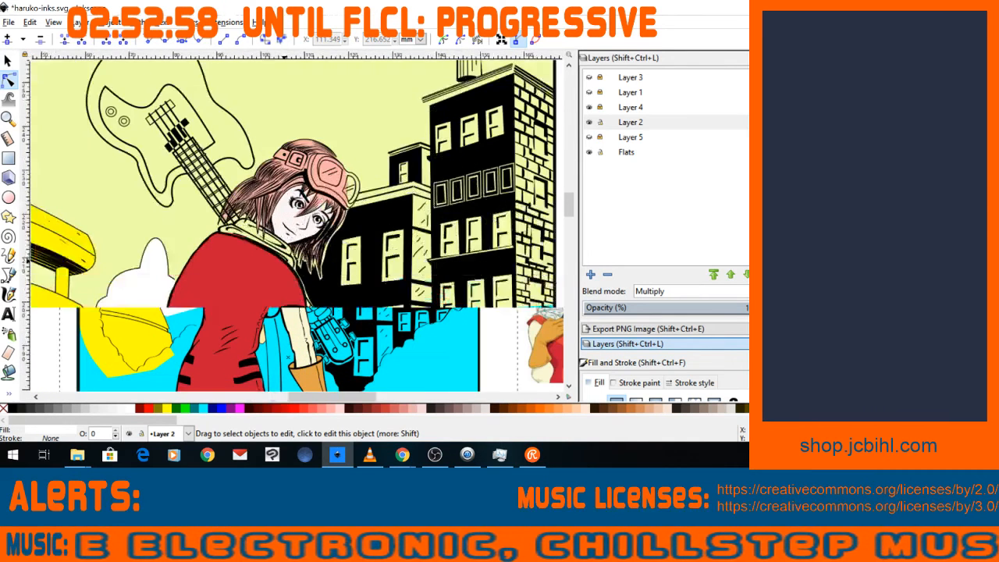
pyautogui.press('+')
pyautogui.press('+')
pyautogui.press('+')
pyautogui.press('+')
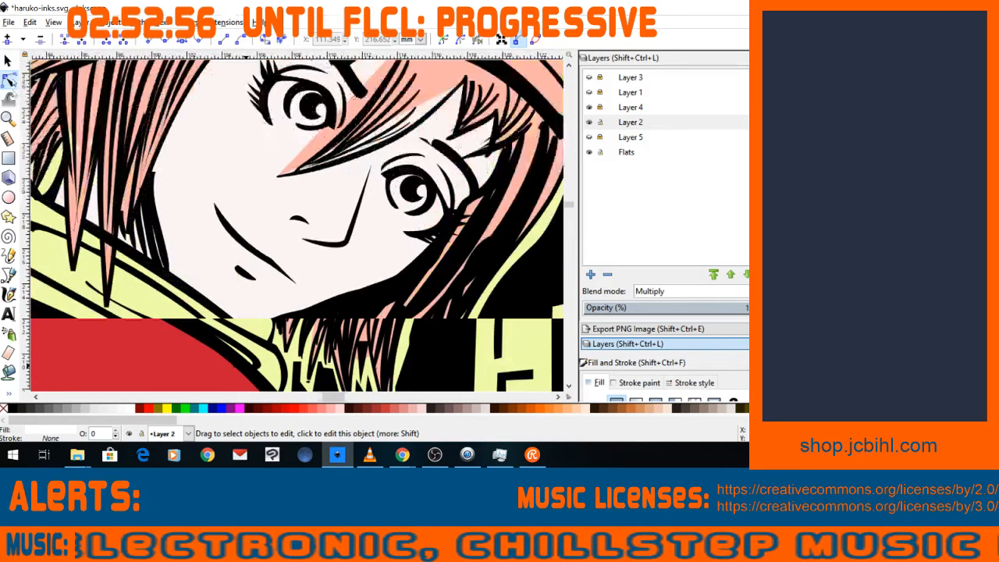
# Extend the upper end of the nose outline towards the hair strands beside the eye.
pyautogui.click(366, 181)
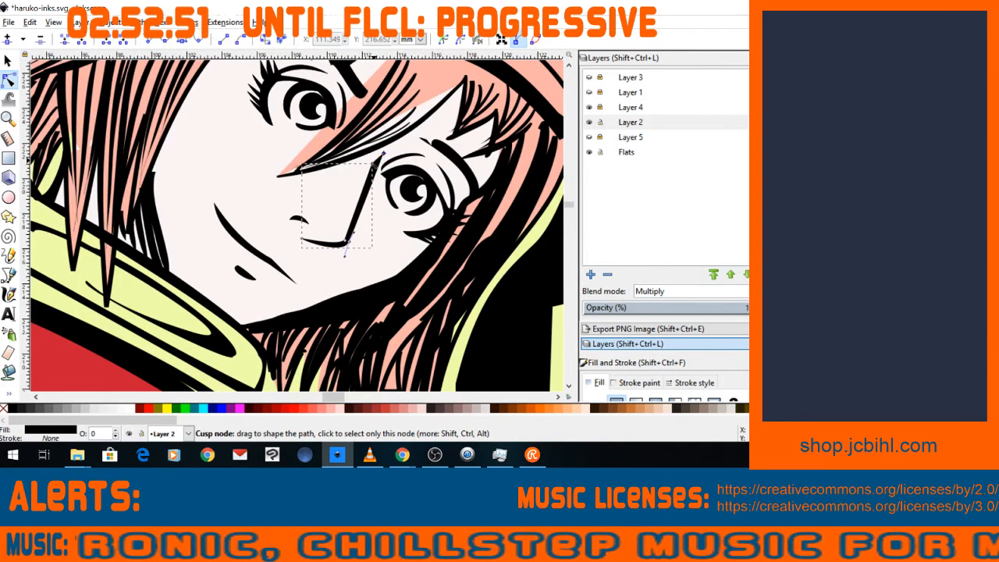
pyautogui.moveTo(382, 156); pyautogui.dragTo(379, 158)
pyautogui.click(375, 149)
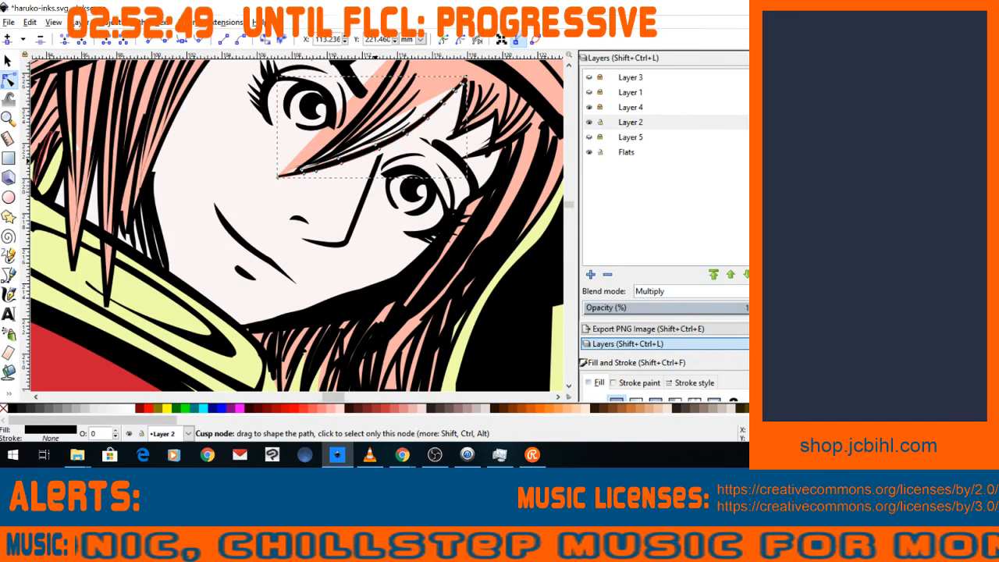
pyautogui.press('-')
pyautogui.press('-')
pyautogui.press('-')
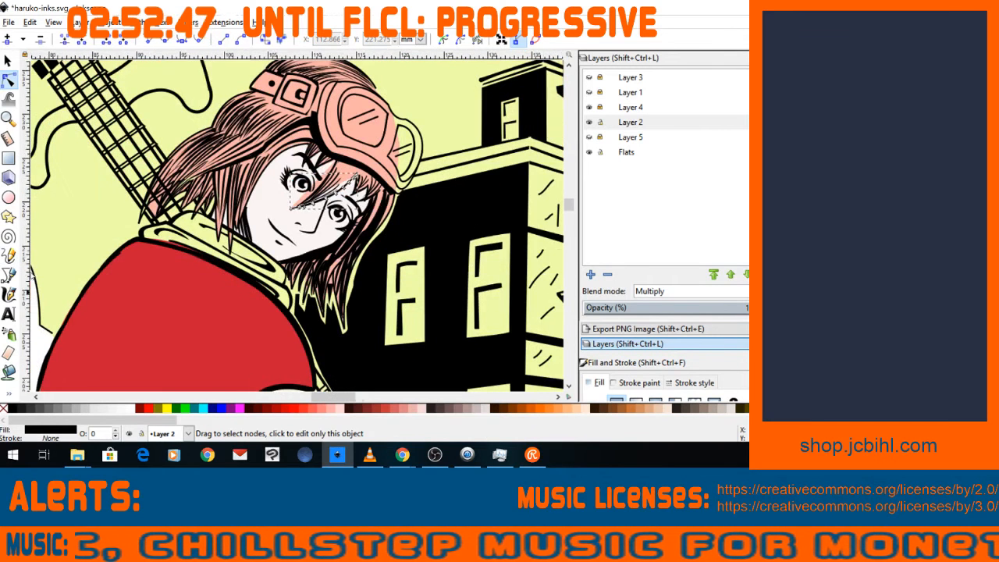
pyautogui.press('+')
pyautogui.click(8, 275)
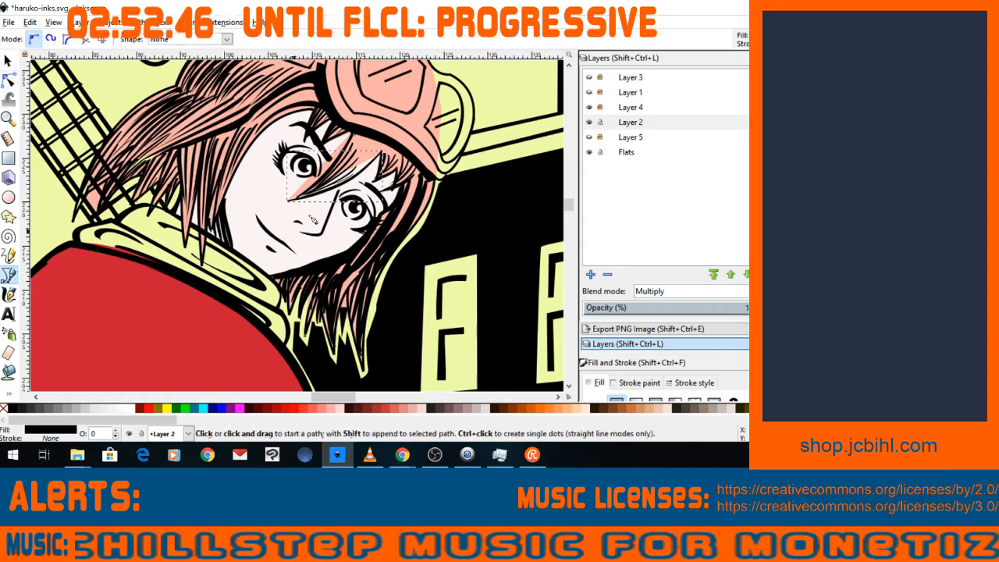
pyautogui.click(316, 235)
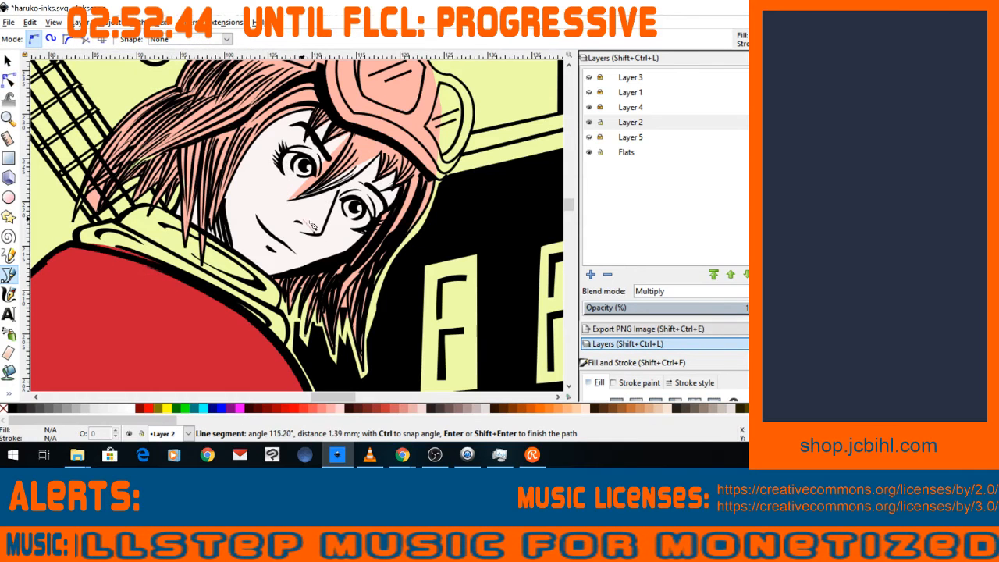
pyautogui.moveTo(308, 227); pyautogui.dragTo(312, 223)
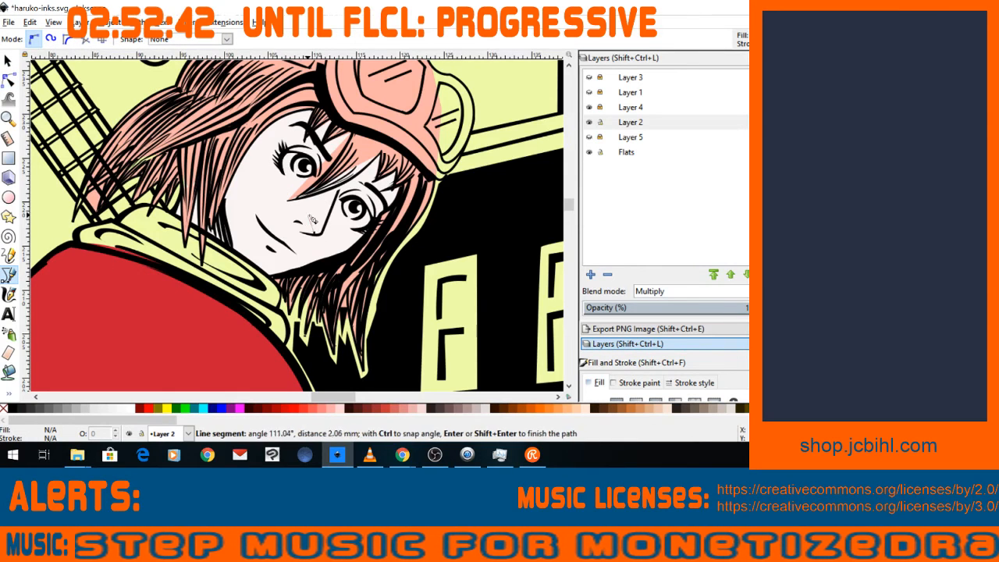
pyautogui.press('Escape')
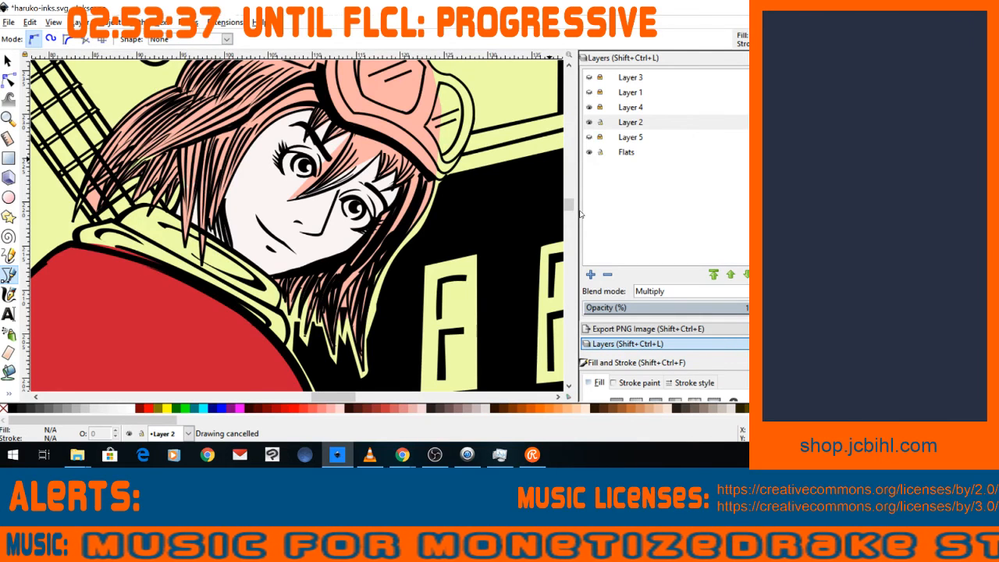
# Lock Layer 2 and draw a closed Bezier shadow shape, about 3 mm wide, between nostril and nose tip on the Flats layer.
pyautogui.click(600, 122)
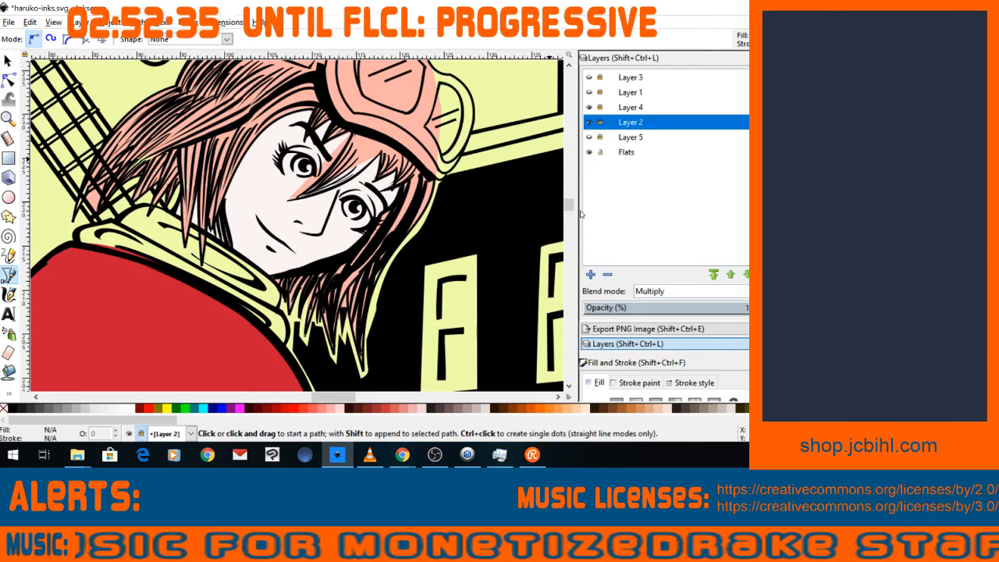
pyautogui.click(627, 152)
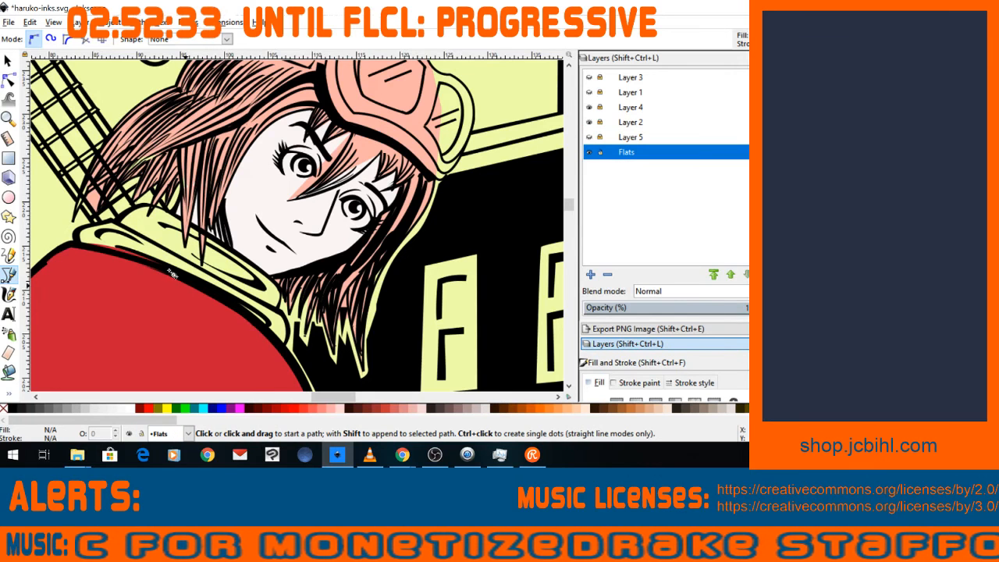
pyautogui.click(320, 231)
pyautogui.moveTo(308, 226)
pyautogui.mouseDown()
pyautogui.moveTo(297, 224)
pyautogui.moveTo(301, 232)
pyautogui.mouseUp()
pyautogui.click(304, 233)
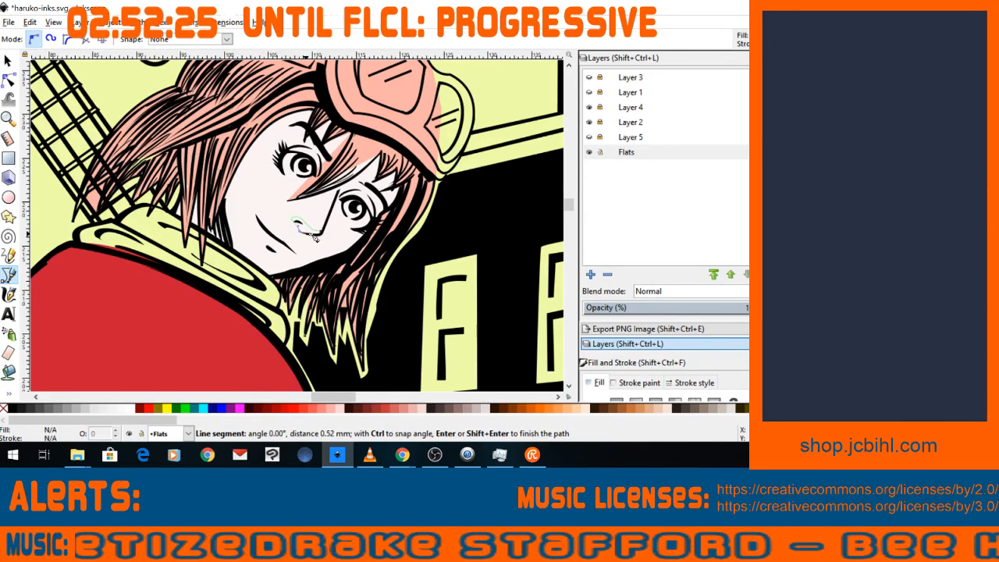
pyautogui.click(319, 234)
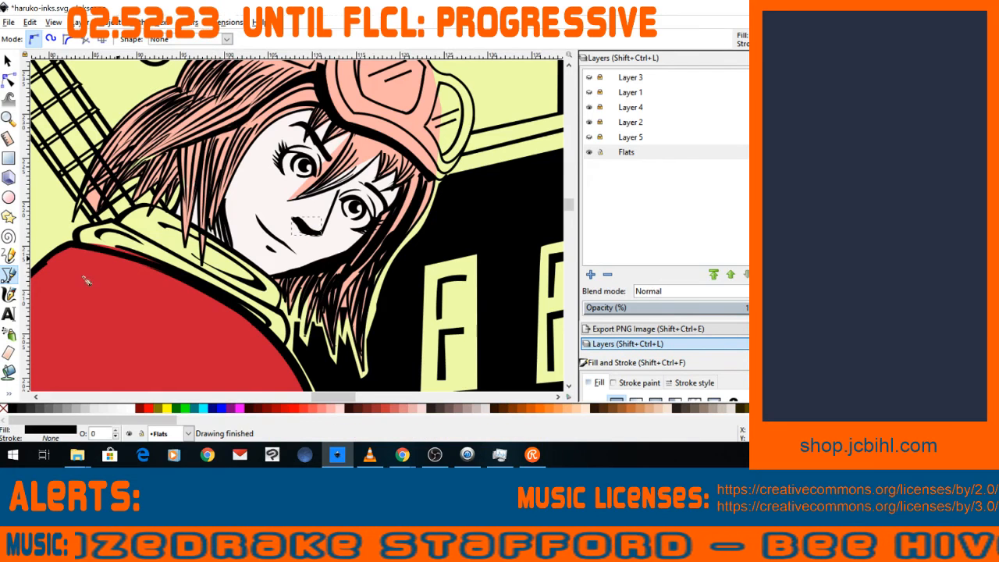
# Examine the new nose shadow shape and compare the face with the reference image beside the illustration.
pyautogui.press('+')
pyautogui.press('+')
pyautogui.press('+')
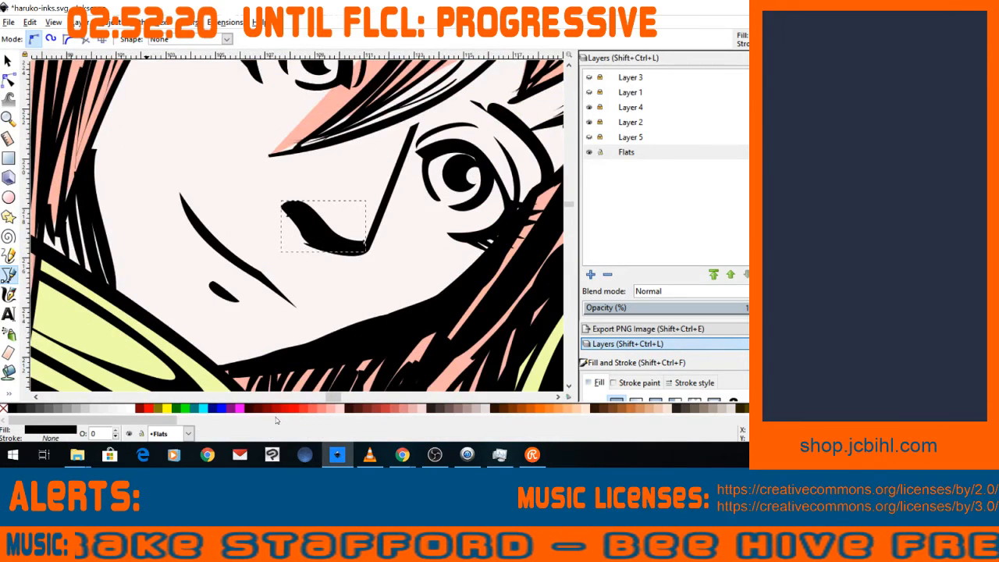
pyautogui.press('-')
pyautogui.press('-')
pyautogui.press('-')
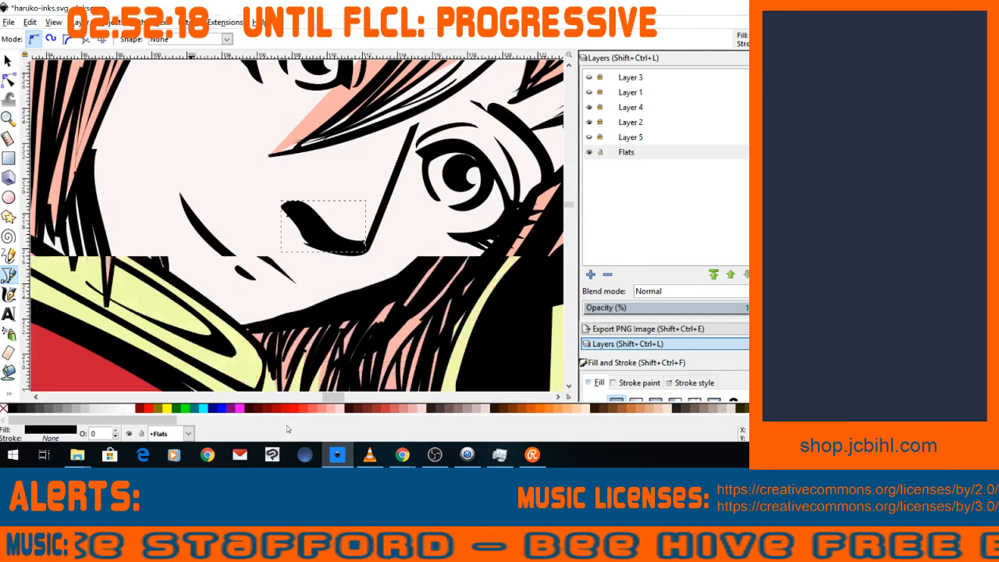
pyautogui.press('-')
pyautogui.press('-')
pyautogui.press('-')
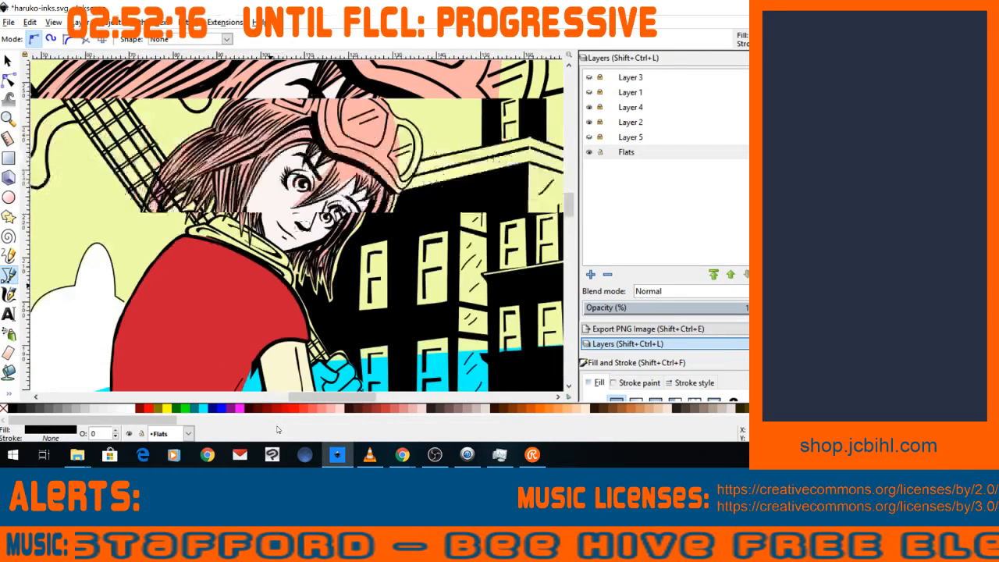
pyautogui.scroll(-2, 210, 316)
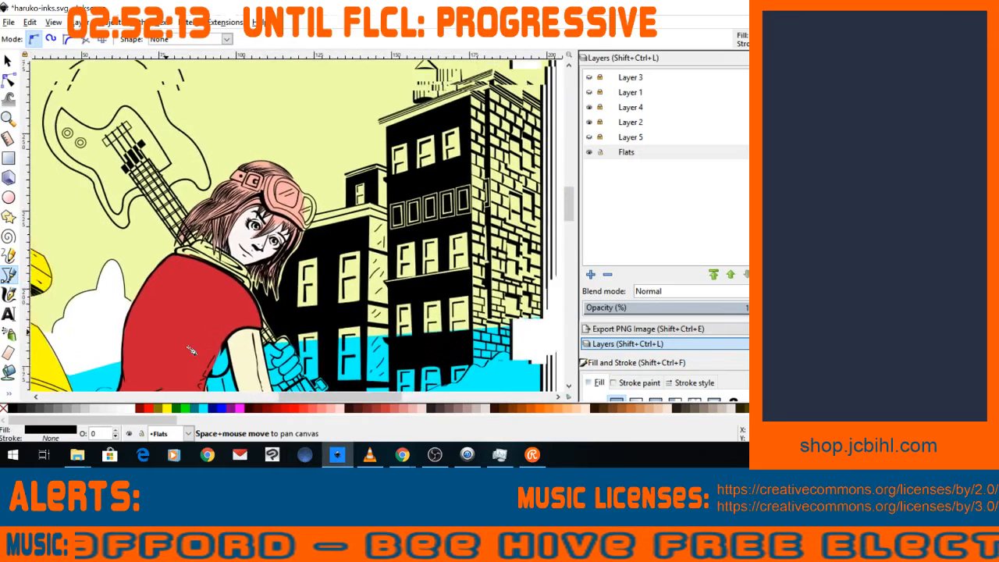
pyautogui.moveTo(469, 337); pyautogui.dragTo(417, 301)
pyautogui.press('+')
pyautogui.press('space')
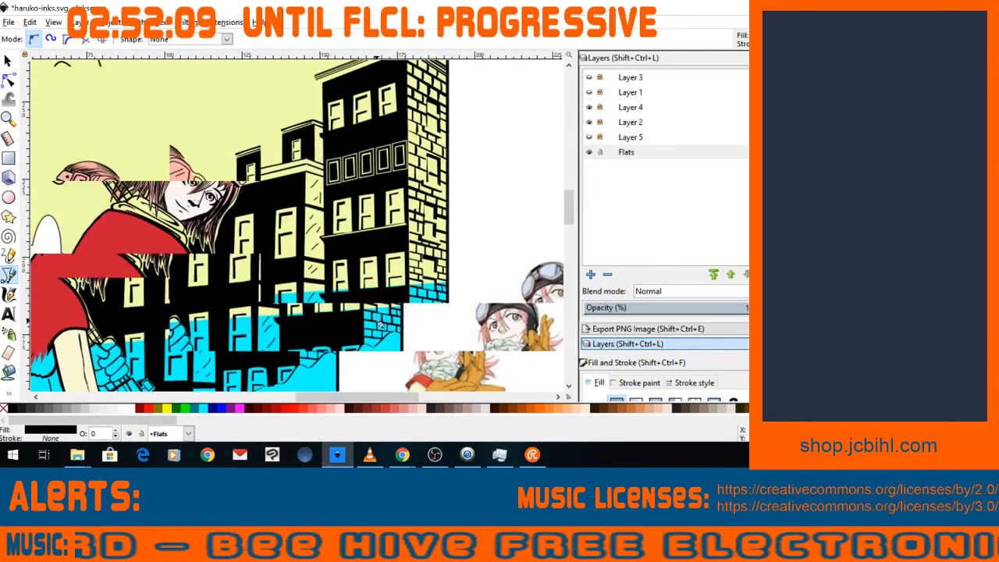
pyautogui.press('space')
pyautogui.moveTo(309, 346); pyautogui.dragTo(230, 324)
pyautogui.moveTo(308, 332); pyautogui.dragTo(222, 305)
pyautogui.press('space')
pyautogui.moveTo(323, 330); pyautogui.dragTo(559, 351)
pyautogui.press('+')
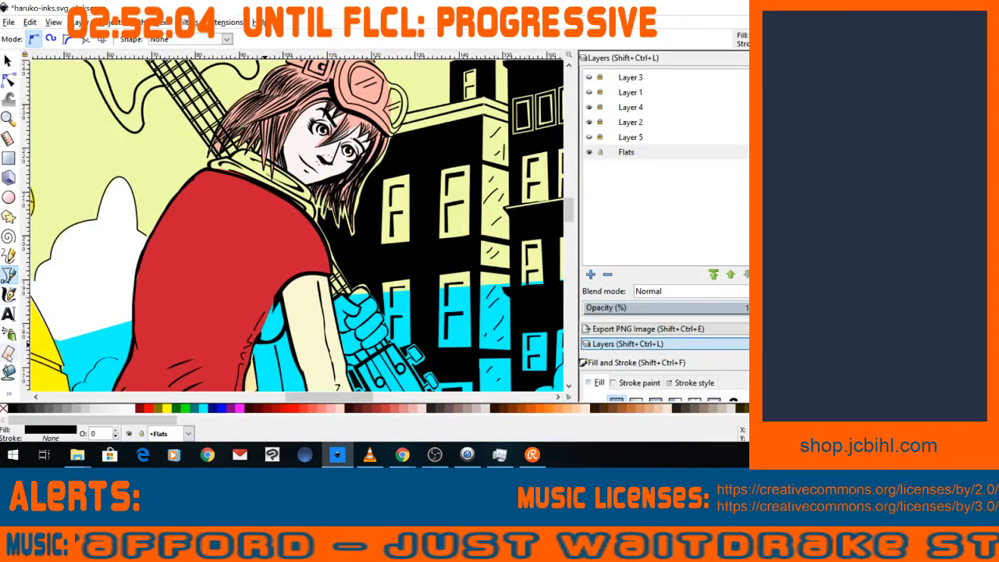
# Fill the nose shadow shape with the skin colour sampled from the face, and darken it to an HSL lightness of 211.
pyautogui.click(9, 394)
pyautogui.click(47, 417)
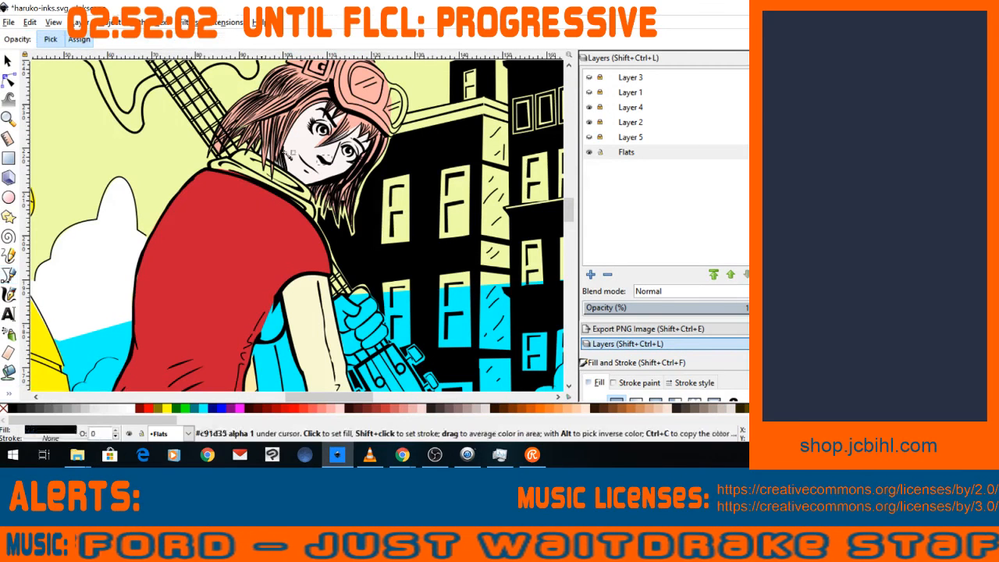
pyautogui.click(298, 147)
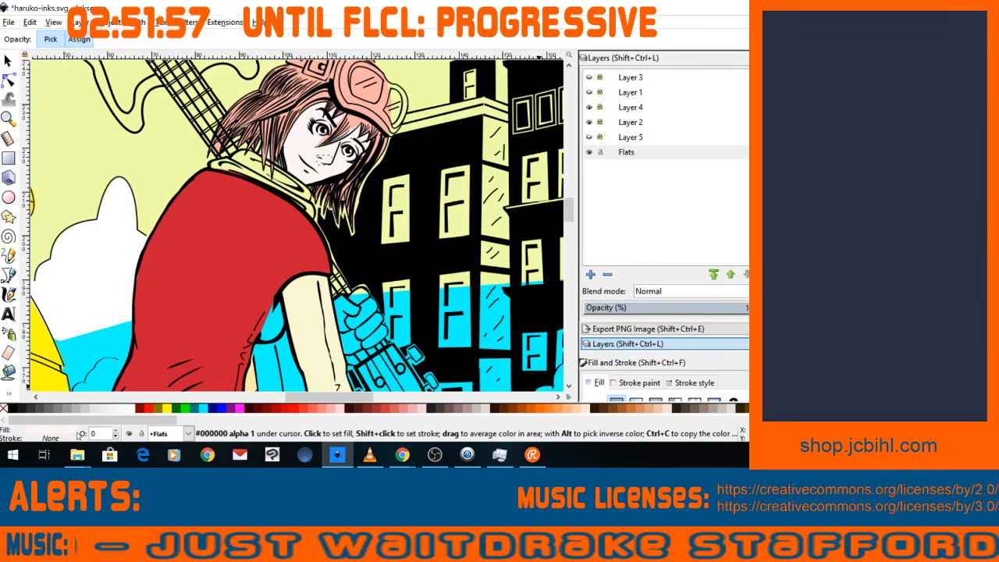
pyautogui.click(31, 430)
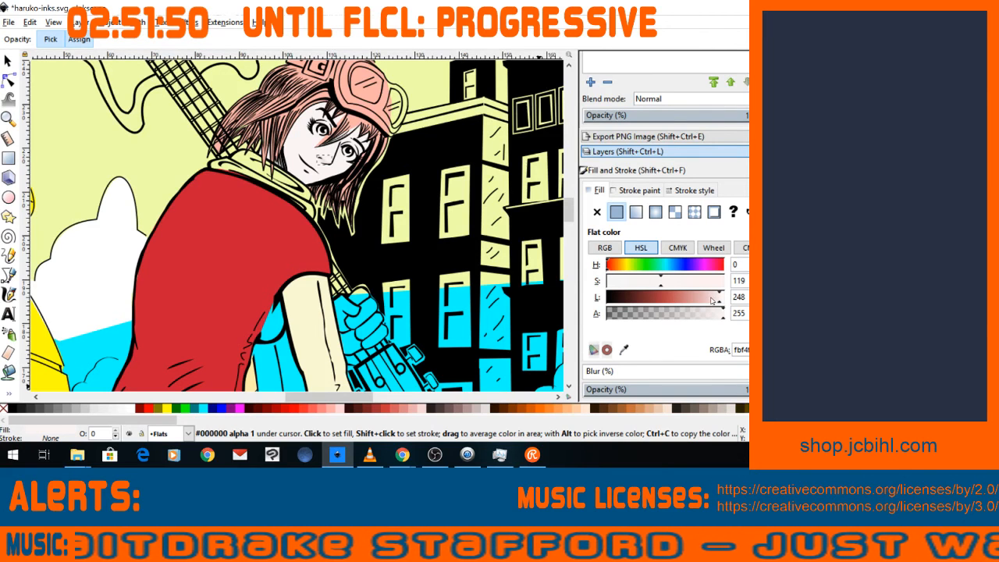
pyautogui.moveTo(707, 300); pyautogui.dragTo(705, 300)
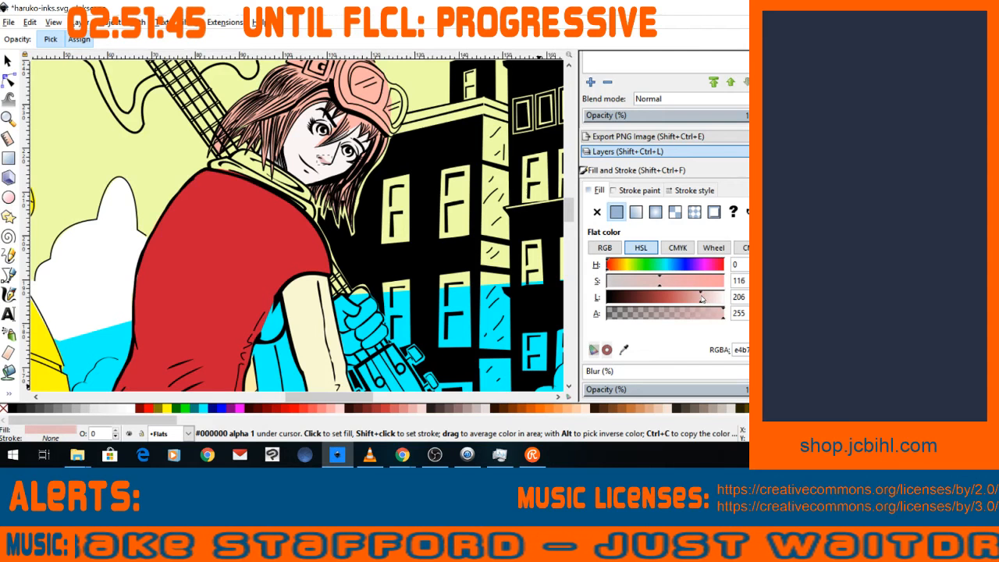
pyautogui.moveTo(700, 298); pyautogui.dragTo(708, 292)
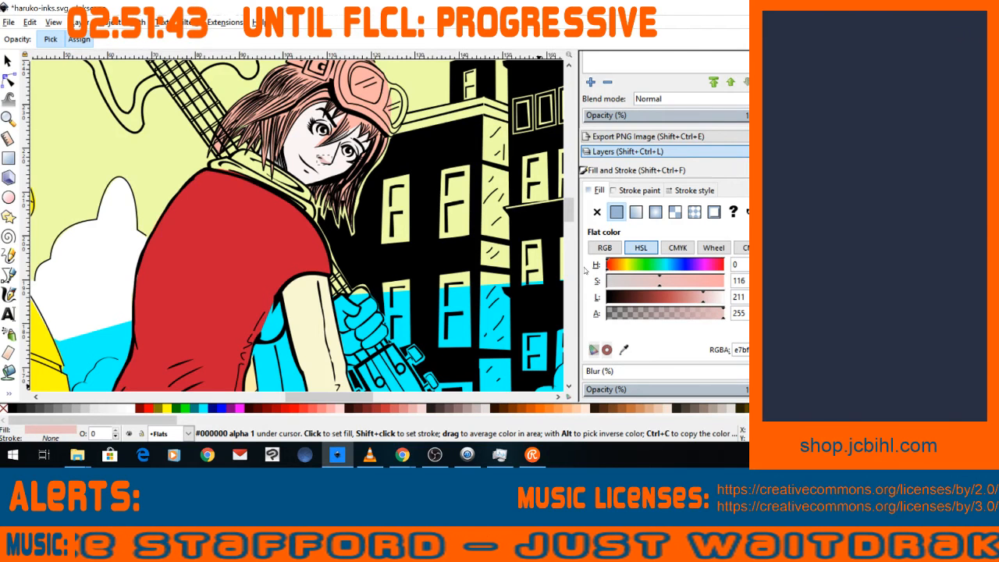
pyautogui.click(8, 117)
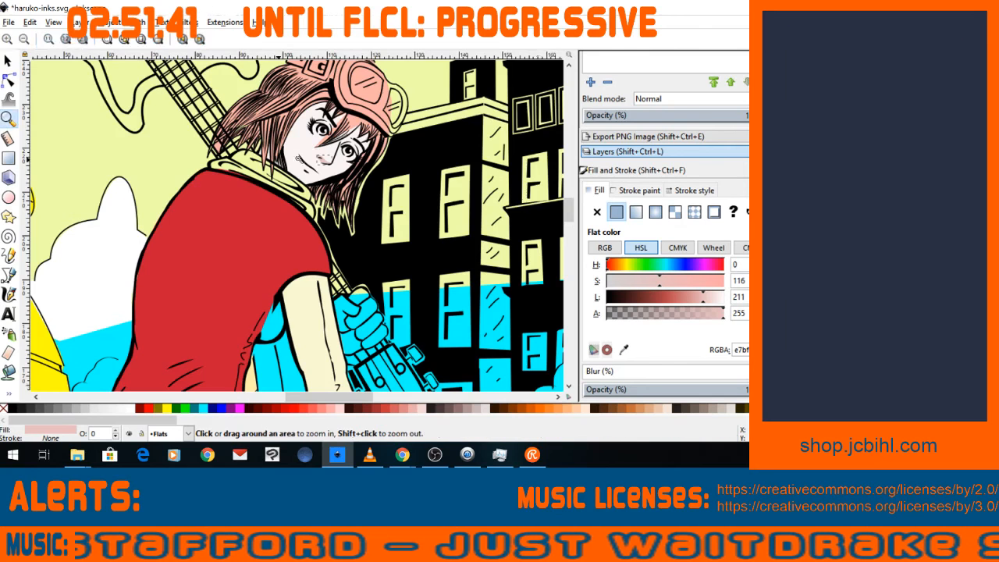
pyautogui.click(295, 160)
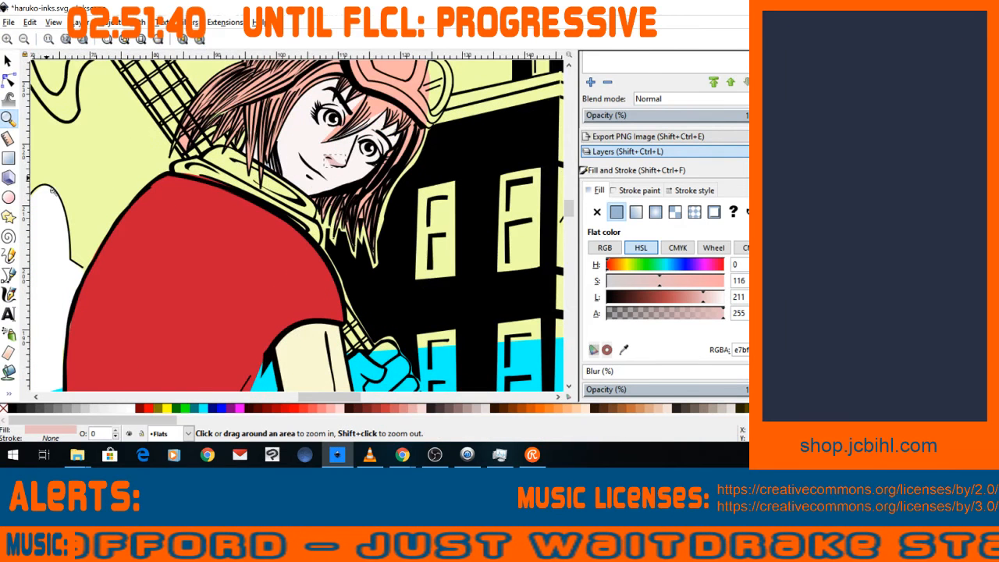
# Move the hair flat's tip node between the eyes inward so the colour fits inside the inked strand.
pyautogui.press('s')
pyautogui.click(291, 126)
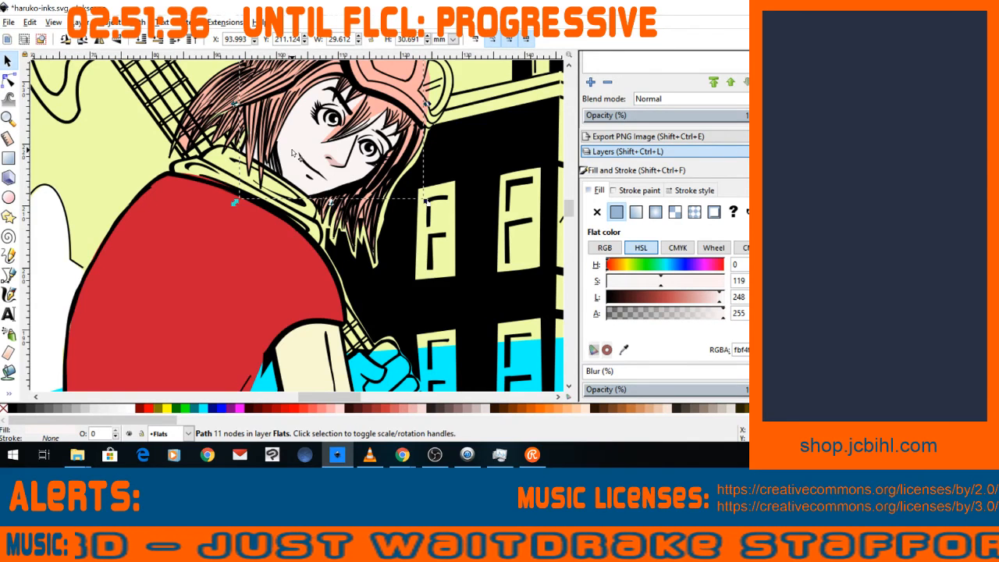
pyautogui.press('+')
pyautogui.press('space')
pyautogui.moveTo(309, 87); pyautogui.dragTo(317, 235)
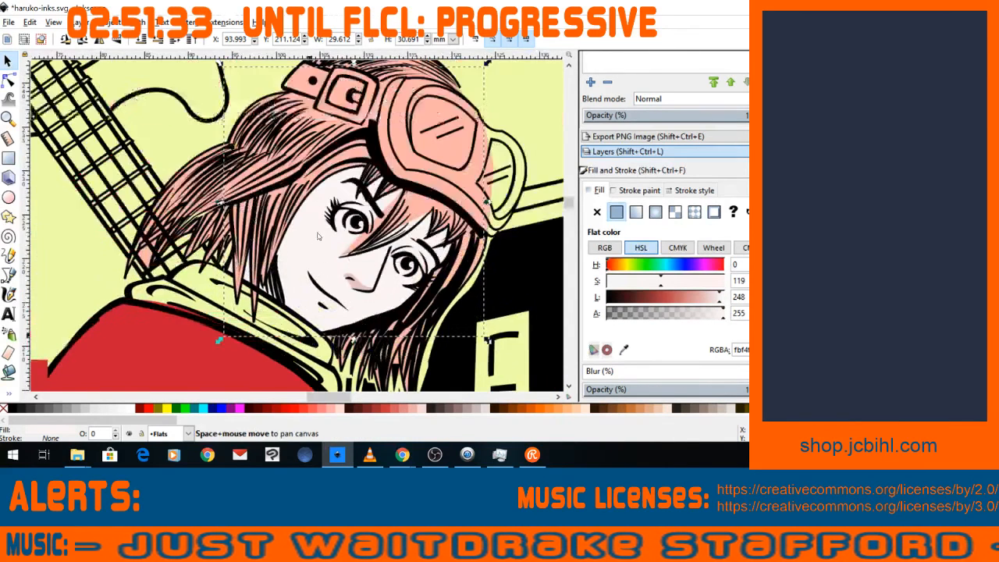
pyautogui.press('+')
pyautogui.press('n')
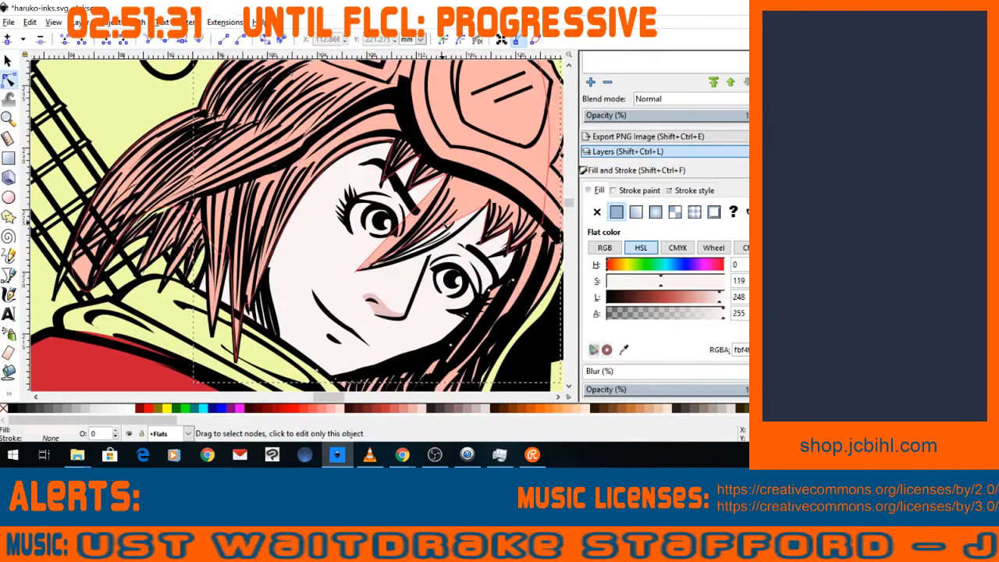
pyautogui.click(446, 228)
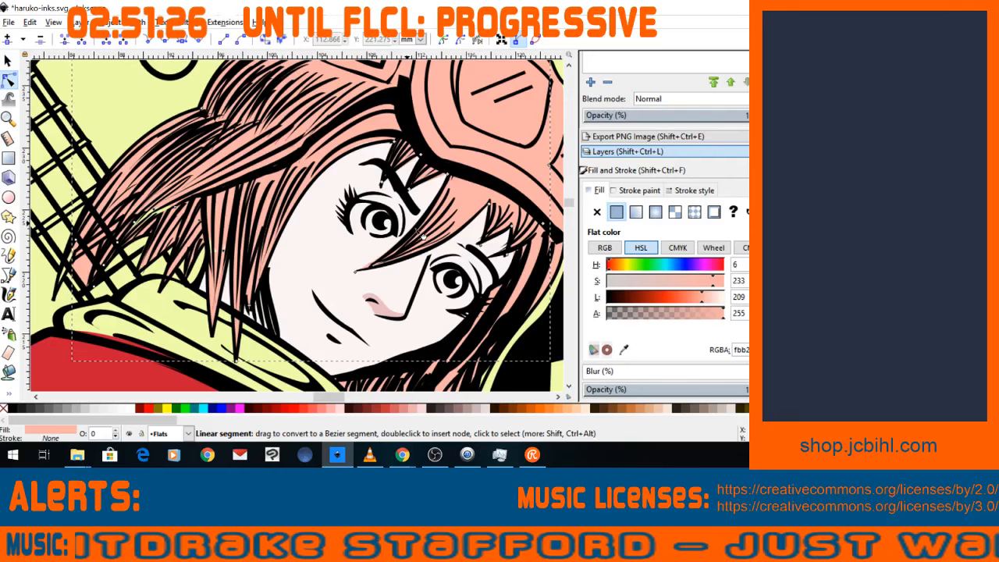
pyautogui.click(356, 272)
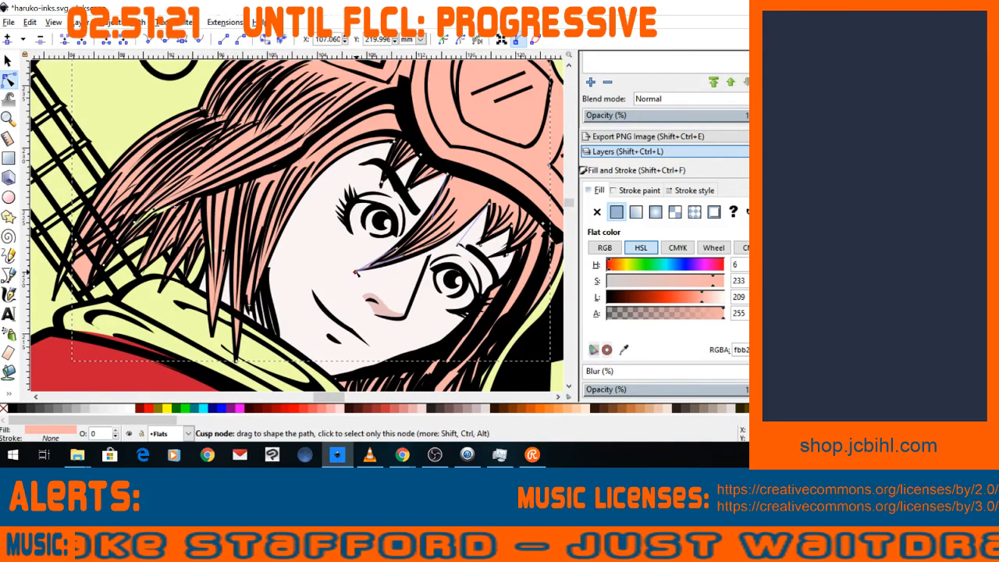
pyautogui.moveTo(355, 272); pyautogui.dragTo(368, 268)
pyautogui.click(440, 180)
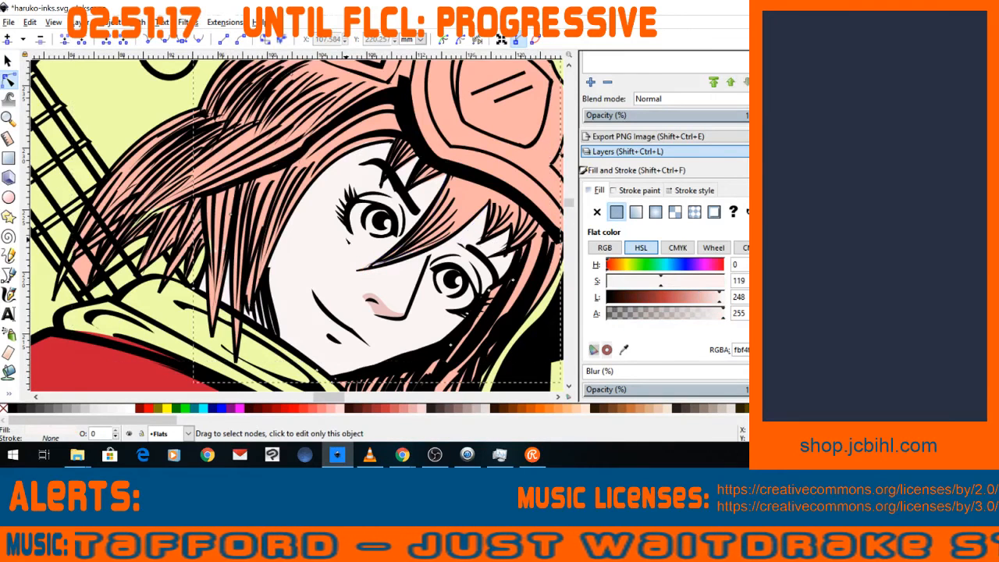
# Examine the hair flat around the head and along the strands over the guitar neck for uncoloured gaps.
pyautogui.click(442, 182)
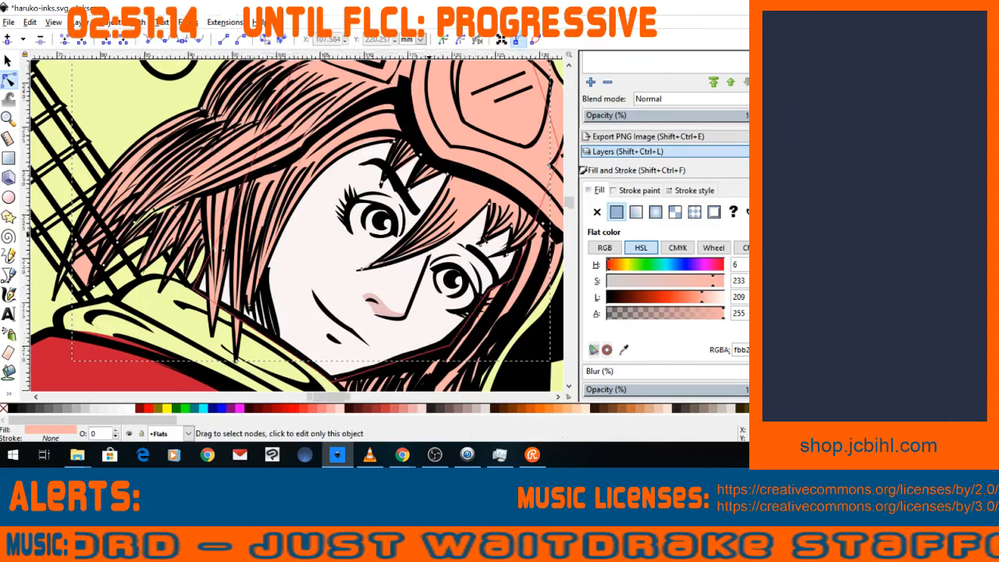
pyautogui.press('-')
pyautogui.press('-')
pyautogui.press('-')
pyautogui.press('-')
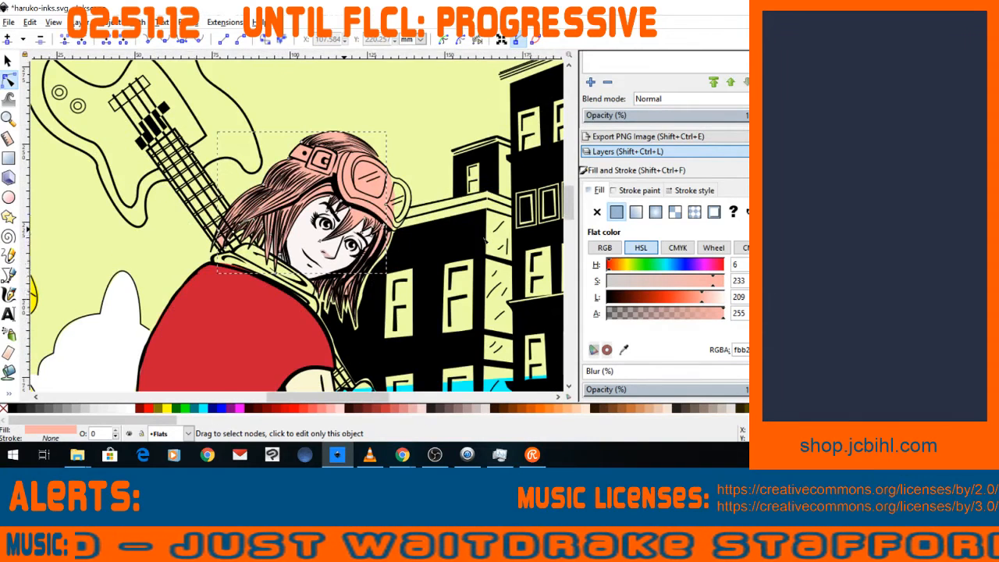
pyautogui.press('+')
pyautogui.press('+')
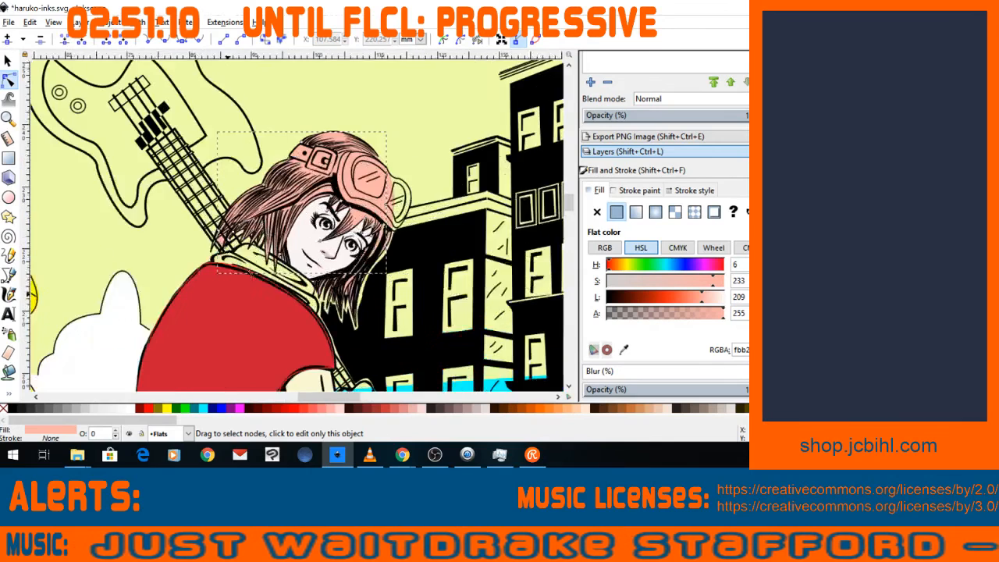
pyautogui.press('+')
pyautogui.press('+')
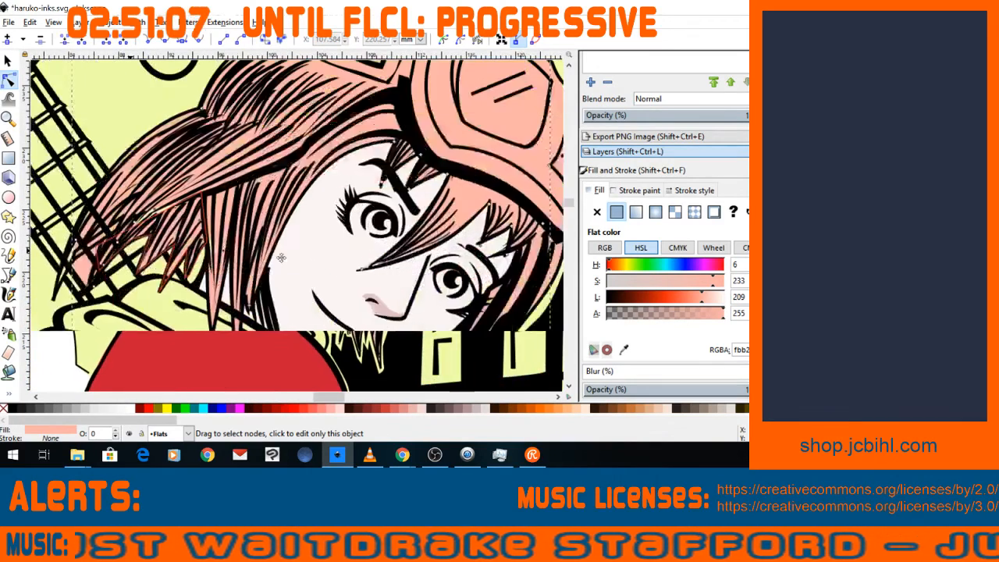
pyautogui.moveTo(209, 270); pyautogui.dragTo(345, 286)
pyautogui.press('+')
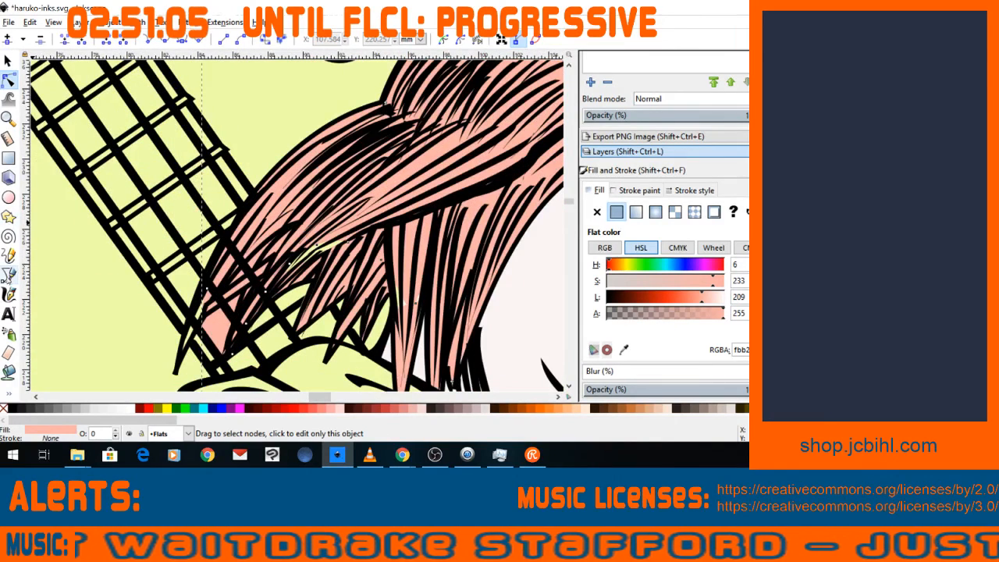
# Select the main hair flat together with the lower hair flat behind the face and merge them with Union.
pyautogui.click(8, 60)
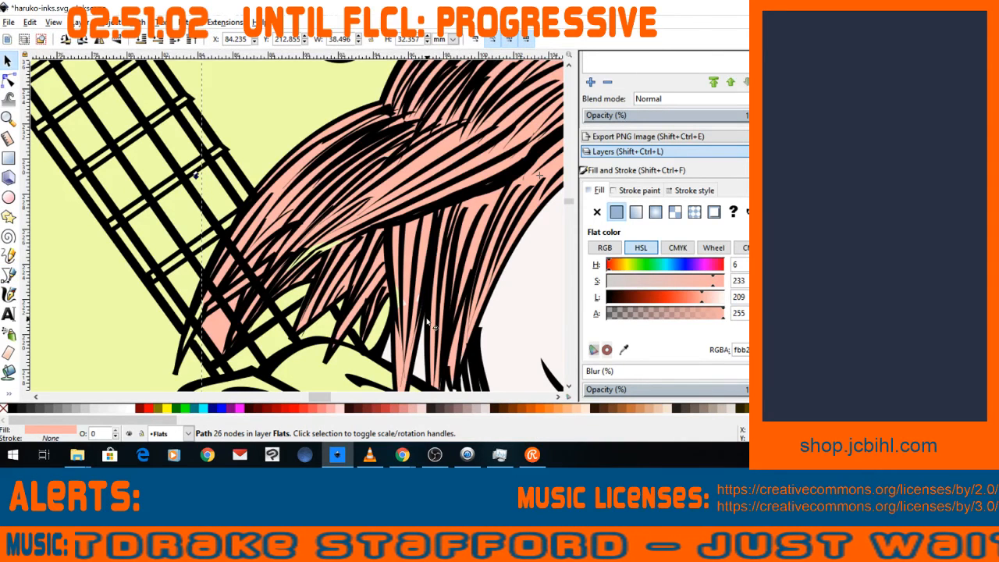
pyautogui.keyDown('shift'); pyautogui.click(463, 263); pyautogui.keyUp('shift')
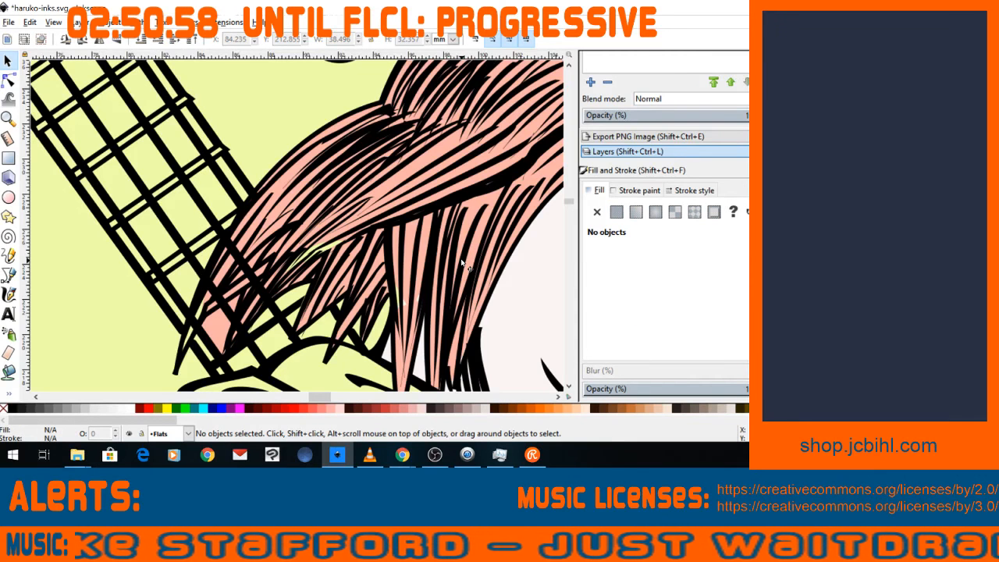
pyautogui.scroll(-3, 462, 263)
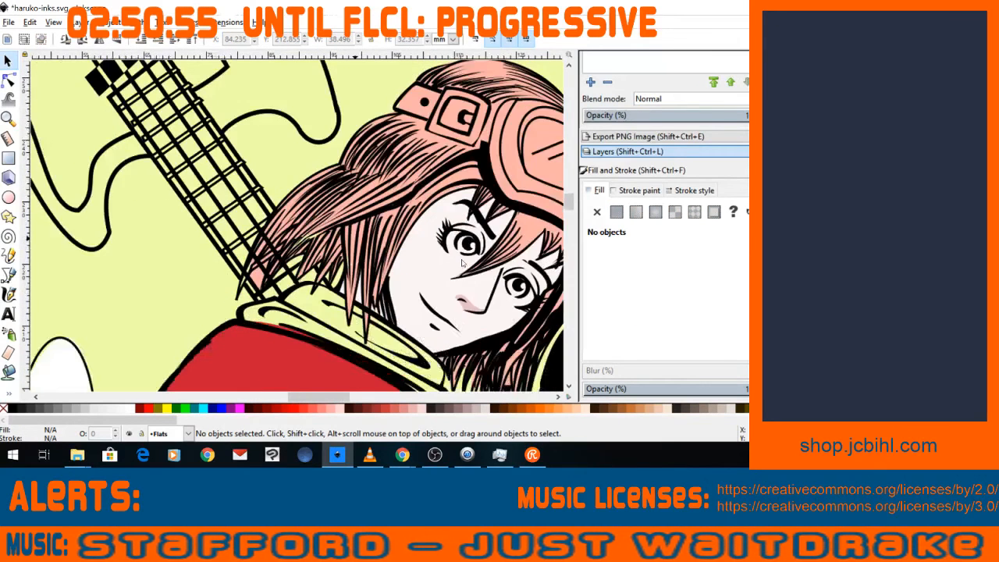
pyautogui.scroll(-2, 463, 263)
pyautogui.click(452, 238)
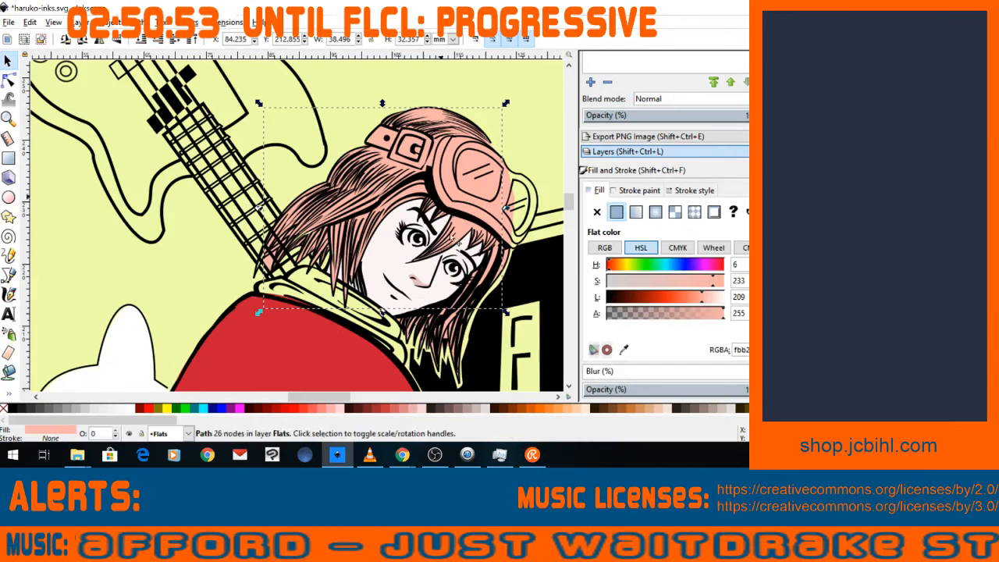
pyautogui.keyDown('shift'); pyautogui.click(496, 264); pyautogui.keyUp('shift')
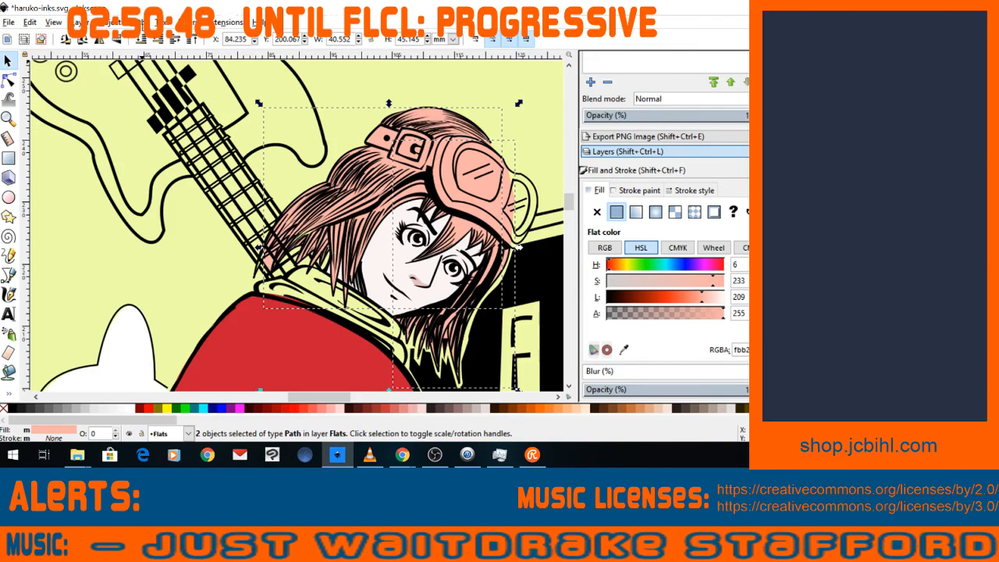
pyautogui.click(140, 22)
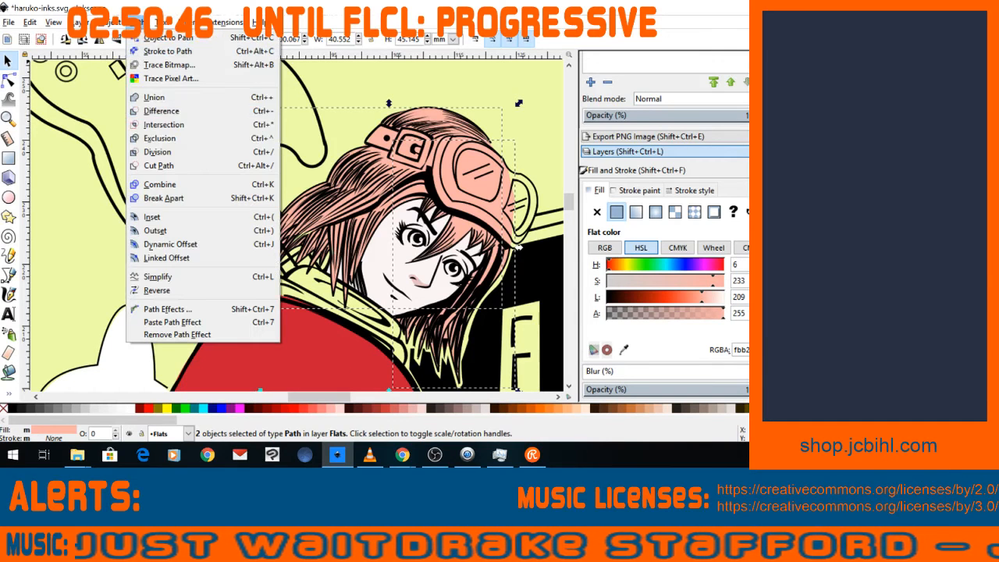
pyautogui.click(139, 22)
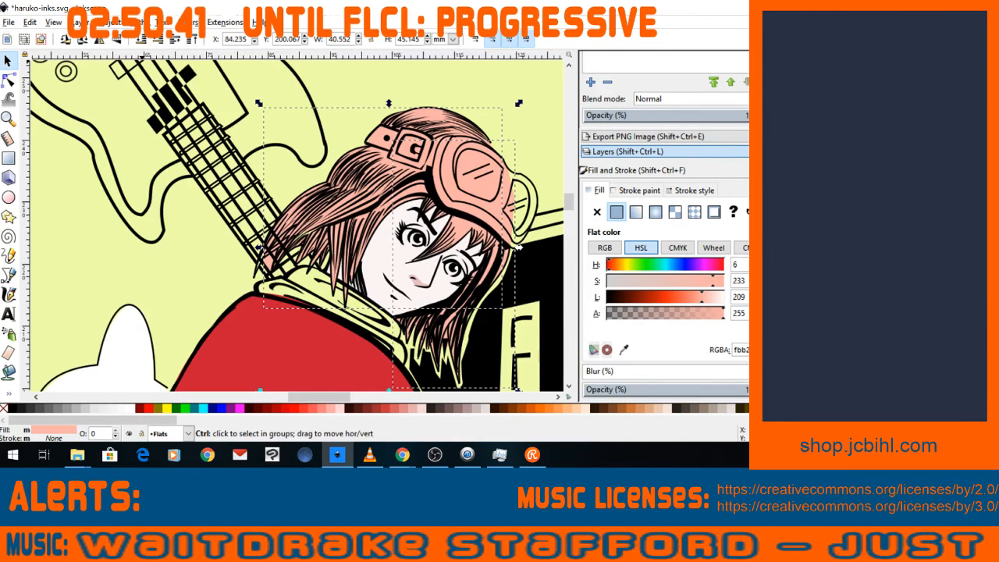
pyautogui.hotkey('ctrl', '+')
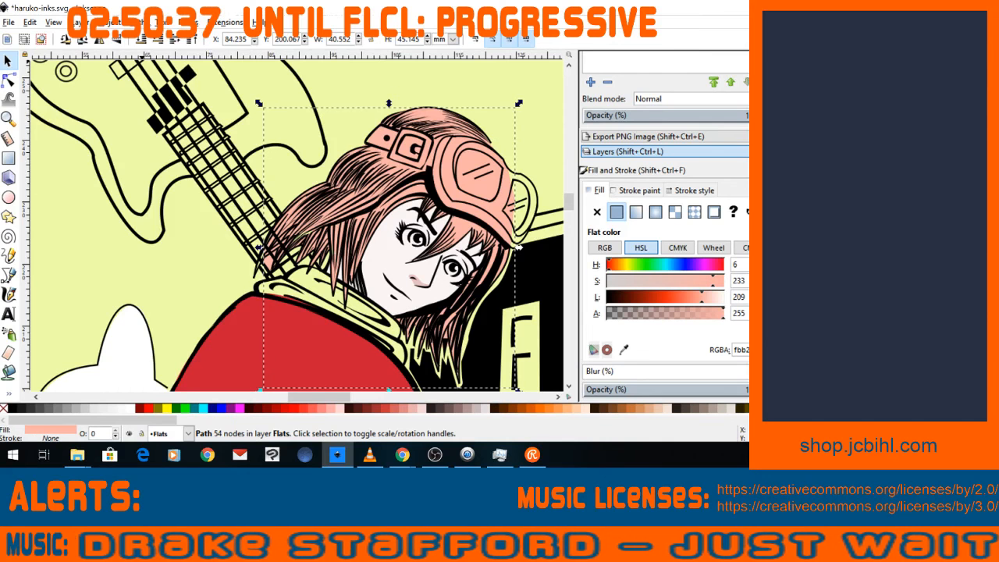
# Draw a closed Bezier shape over the uncoloured gap among the hair strands next to the guitar neck.
pyautogui.click(8, 117)
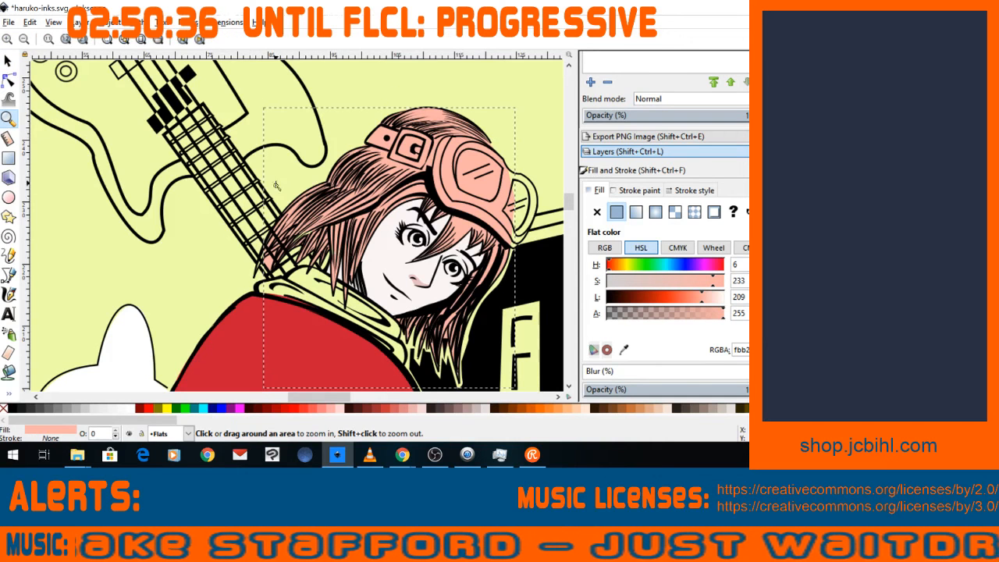
pyautogui.moveTo(276, 185); pyautogui.dragTo(387, 309)
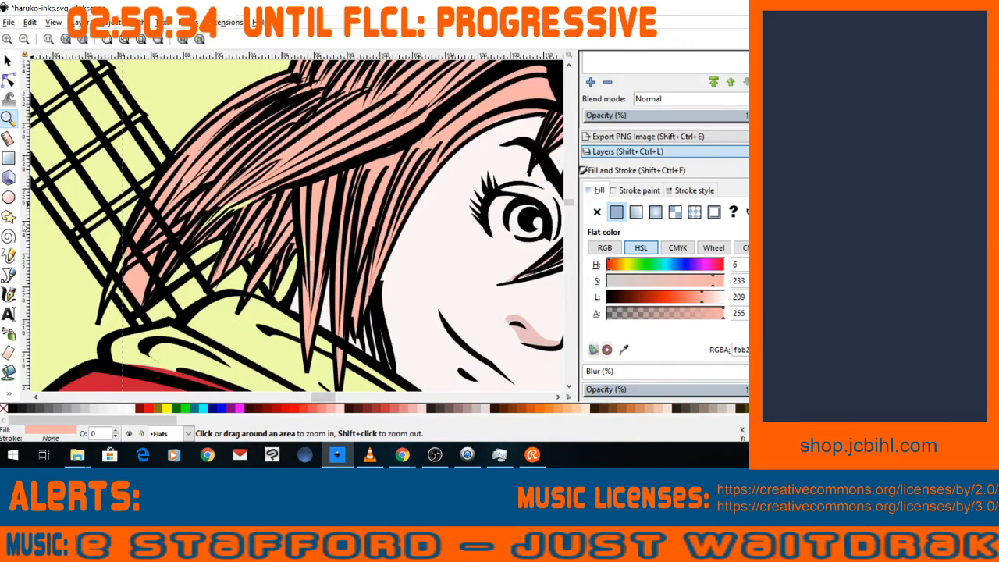
pyautogui.press('b')
pyautogui.moveTo(297, 149); pyautogui.dragTo(257, 180)
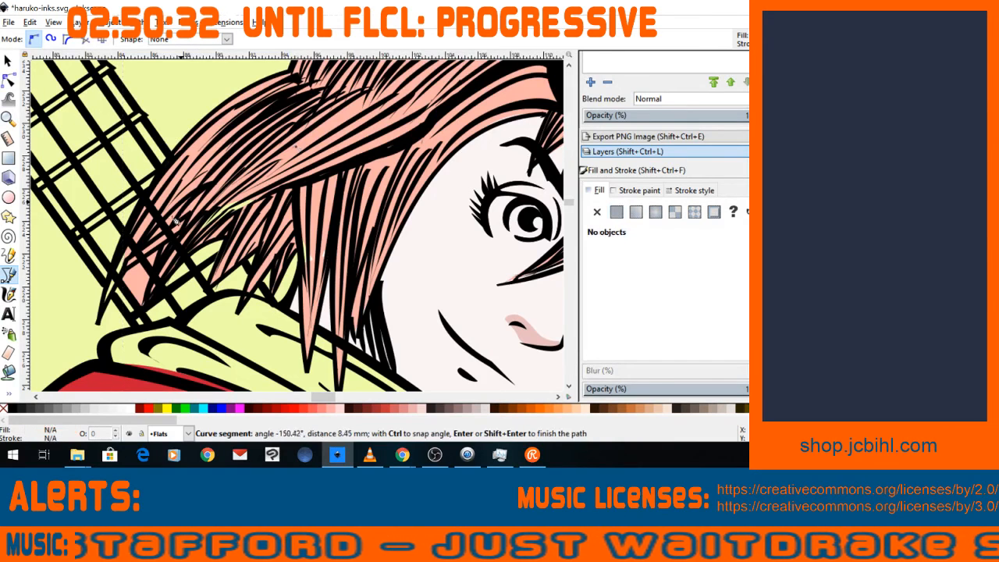
pyautogui.click(163, 242)
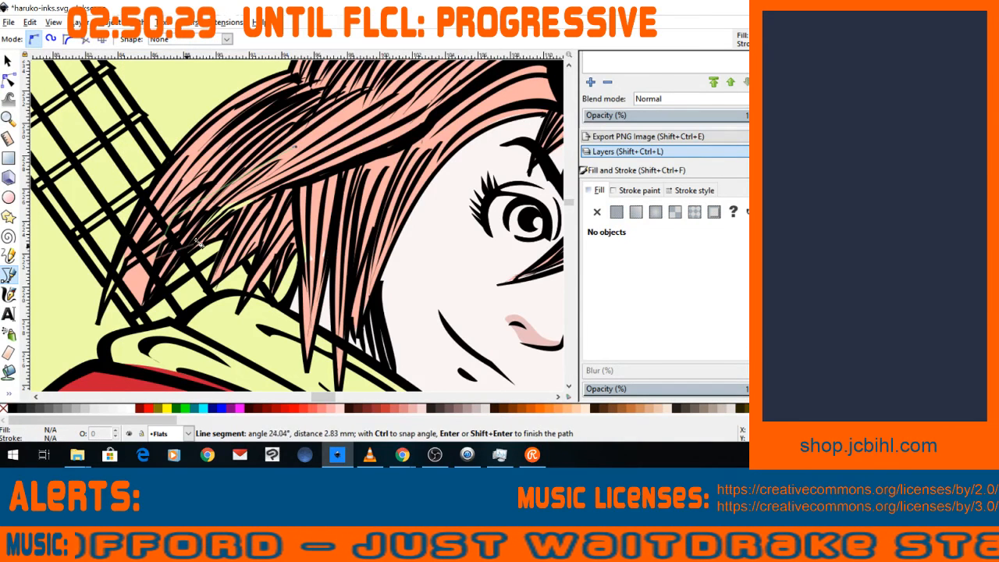
pyautogui.click(296, 149)
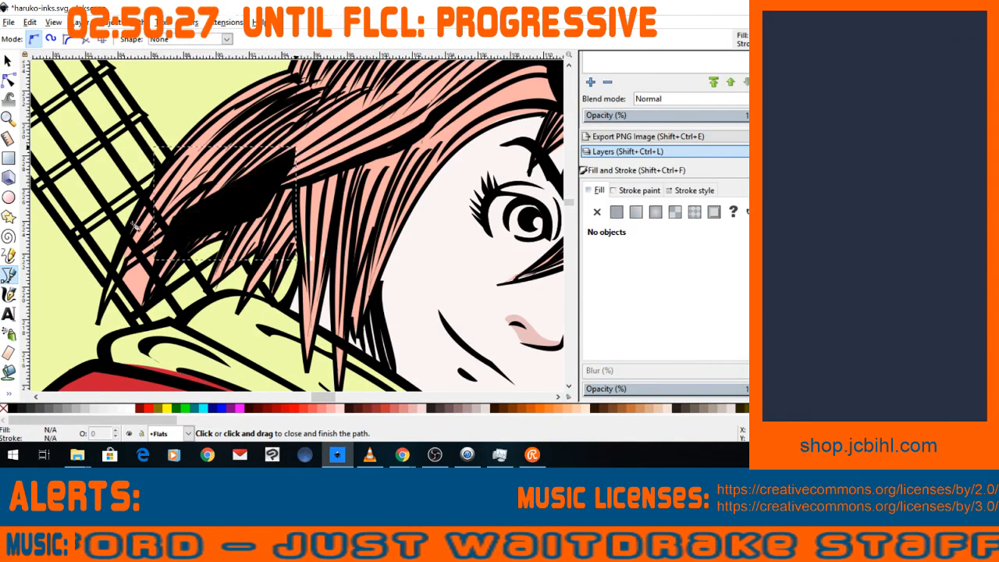
# Draw another Bezier shape over the outermost pointed hair strand that crosses the guitar neck.
pyautogui.click(129, 225)
pyautogui.click(100, 312)
pyautogui.click(175, 188)
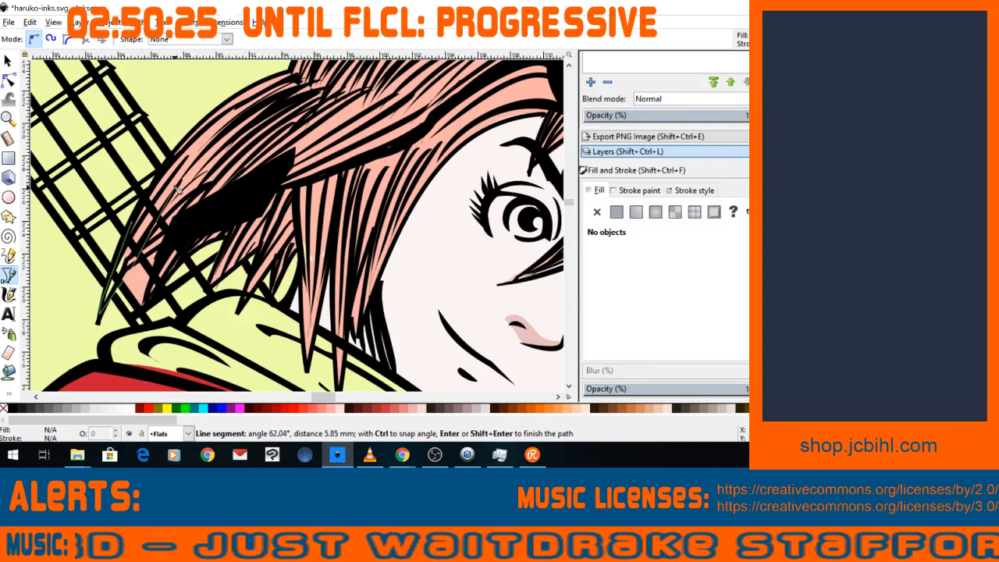
# Trace the remaining edge of the outer hair strand over the guitar neck and close the path.
pyautogui.click(139, 225)
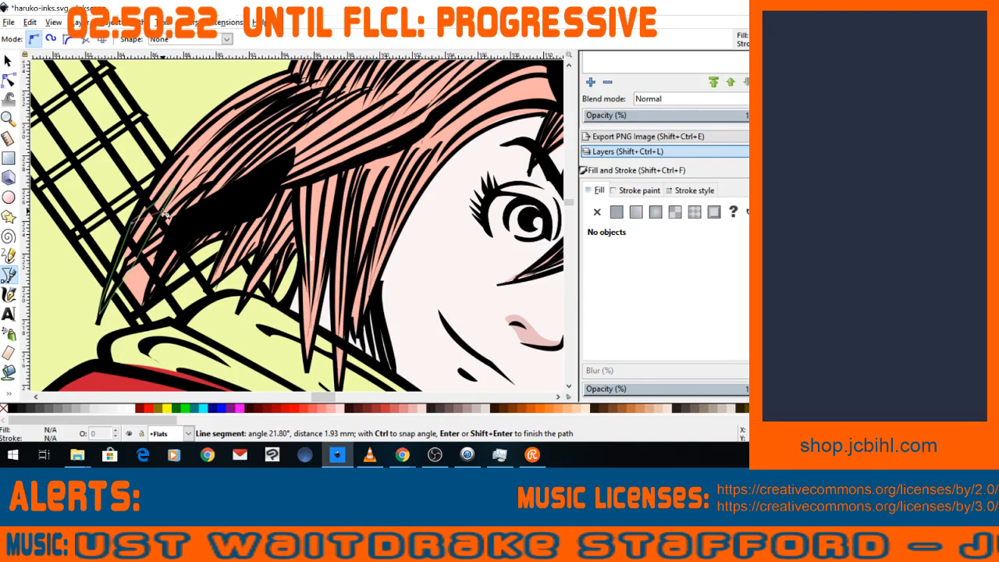
pyautogui.click(131, 245)
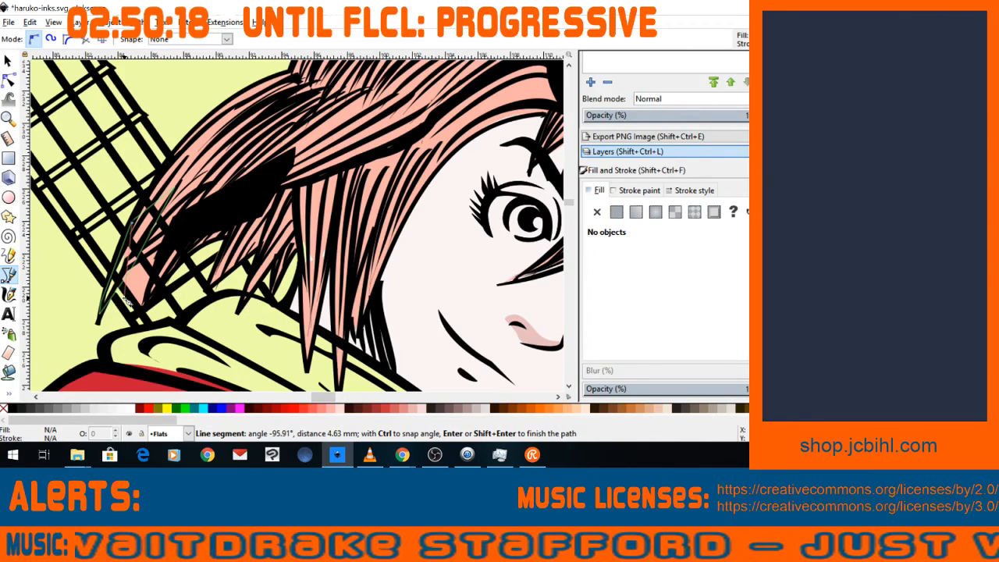
pyautogui.click(133, 226)
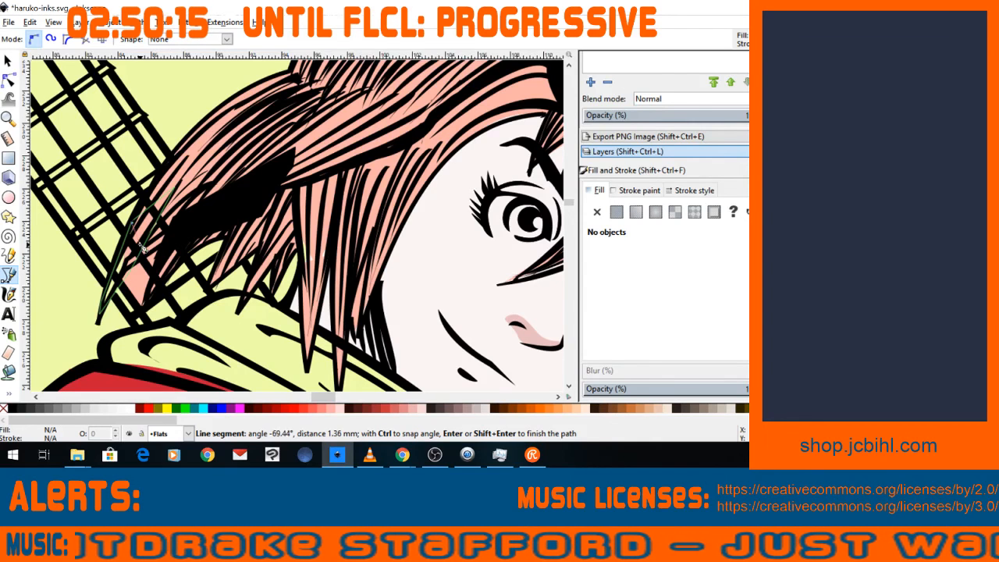
pyautogui.scroll(-2, 144, 246)
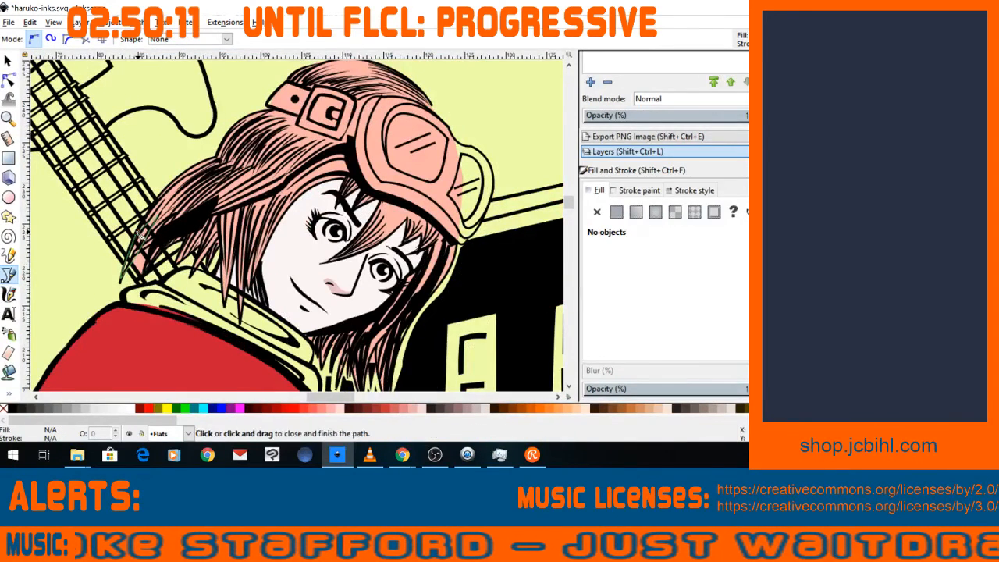
pyautogui.click(139, 219)
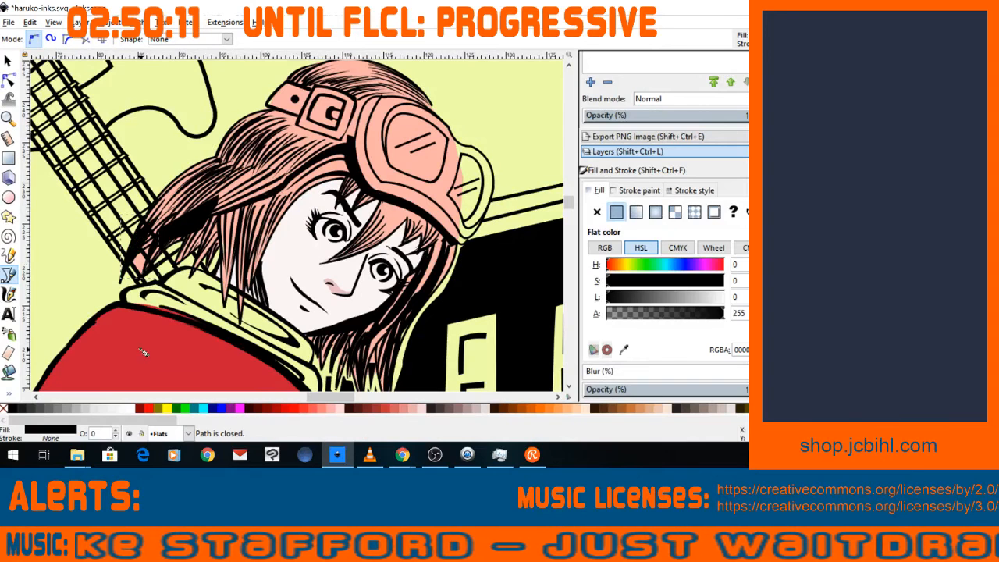
# Fill the newly traced strand shape with the pink sampled from the hair beside the goggle strap.
pyautogui.click(9, 394)
pyautogui.click(46, 407)
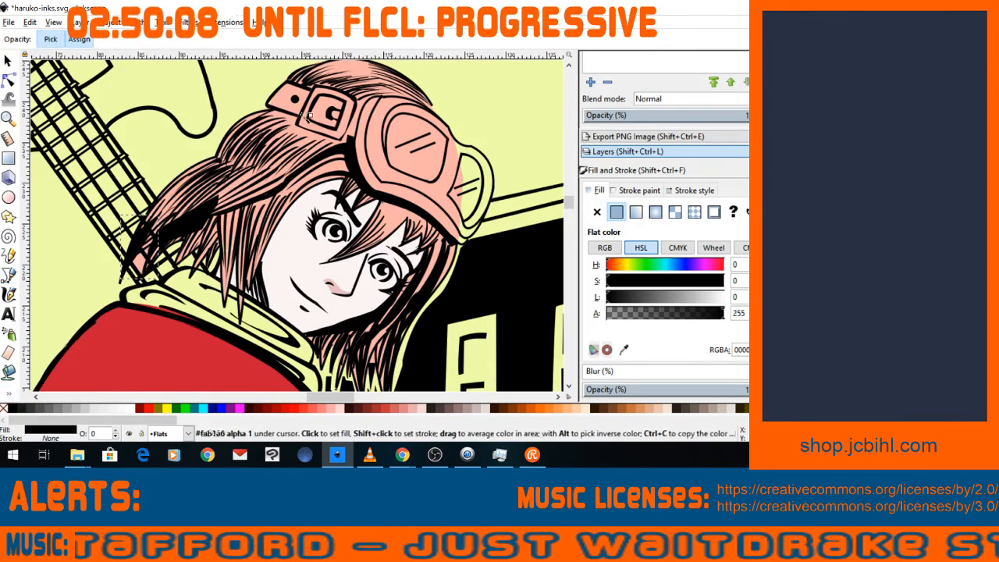
pyautogui.click(304, 127)
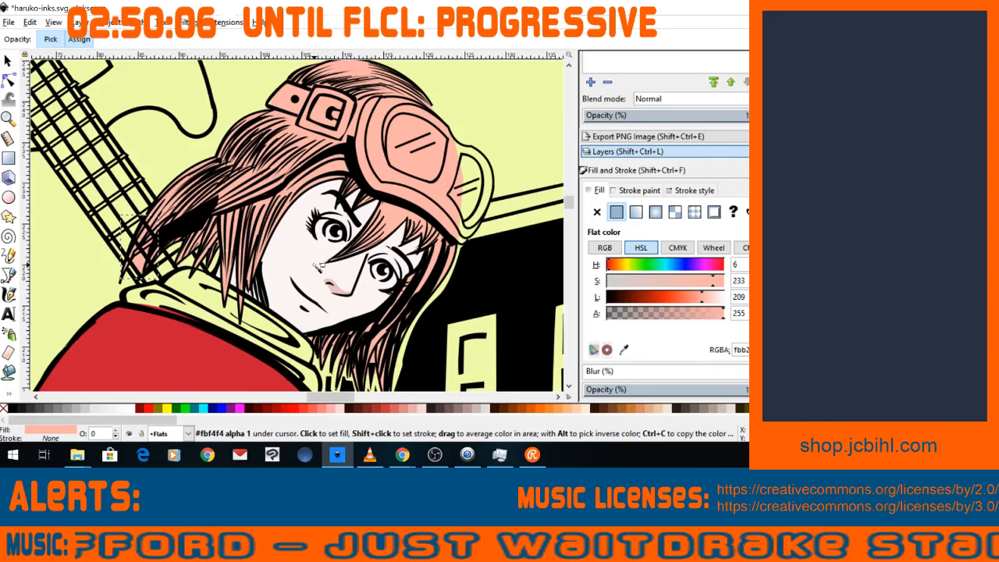
# Adjust the nodes on the inner edge of the new pink strand shape to fit the inked hair.
pyautogui.press('n')
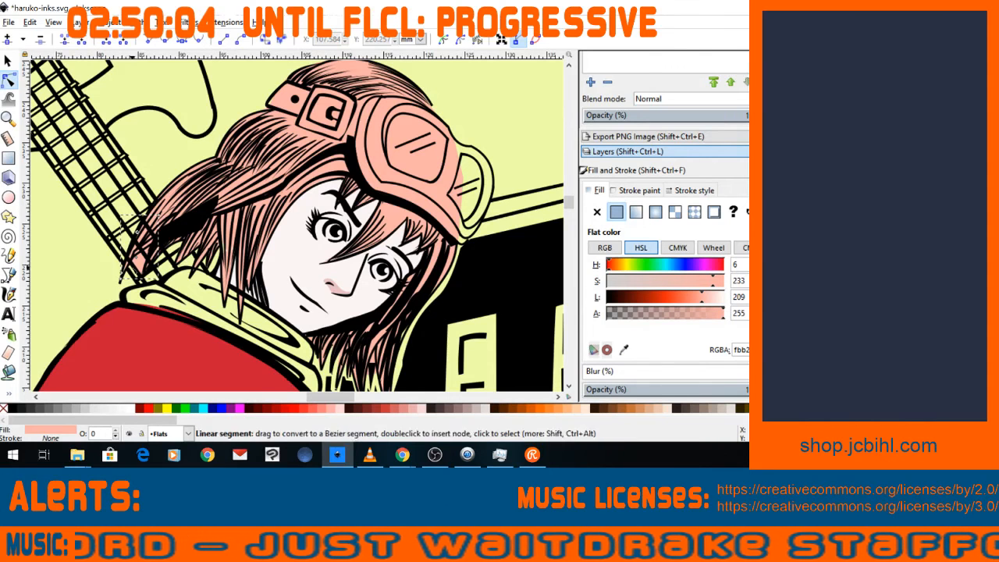
pyautogui.click(138, 256)
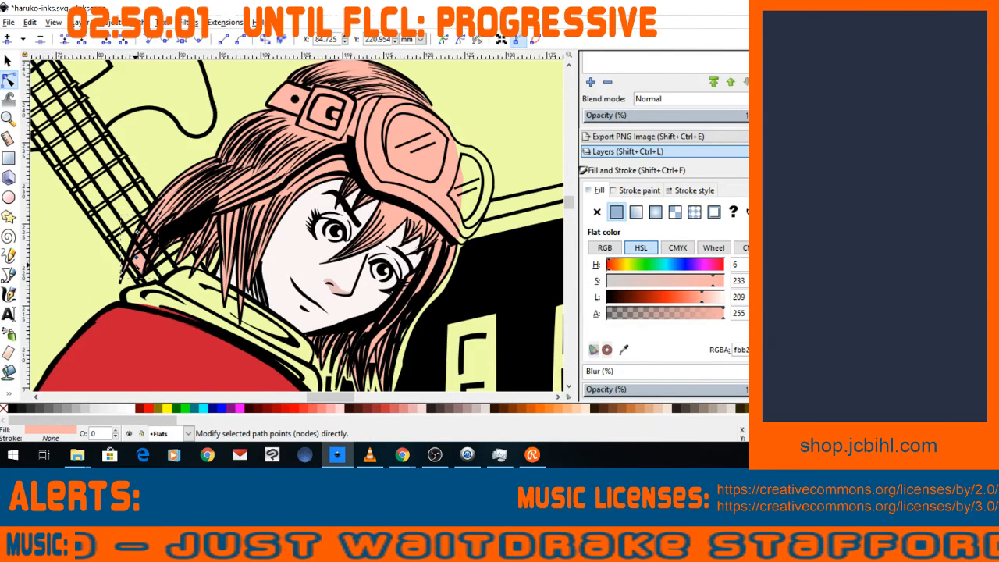
pyautogui.moveTo(139, 255); pyautogui.dragTo(150, 247)
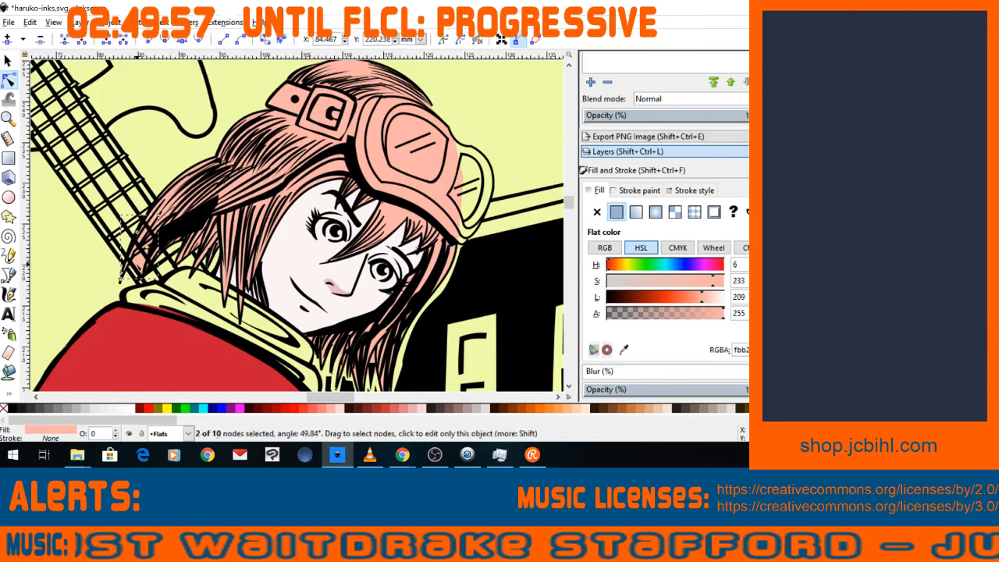
# Unite the new pink strand shape with the large pink hair shape beside it into one path.
pyautogui.click(8, 118)
pyautogui.moveTo(108, 231); pyautogui.dragTo(187, 314)
pyautogui.press('n')
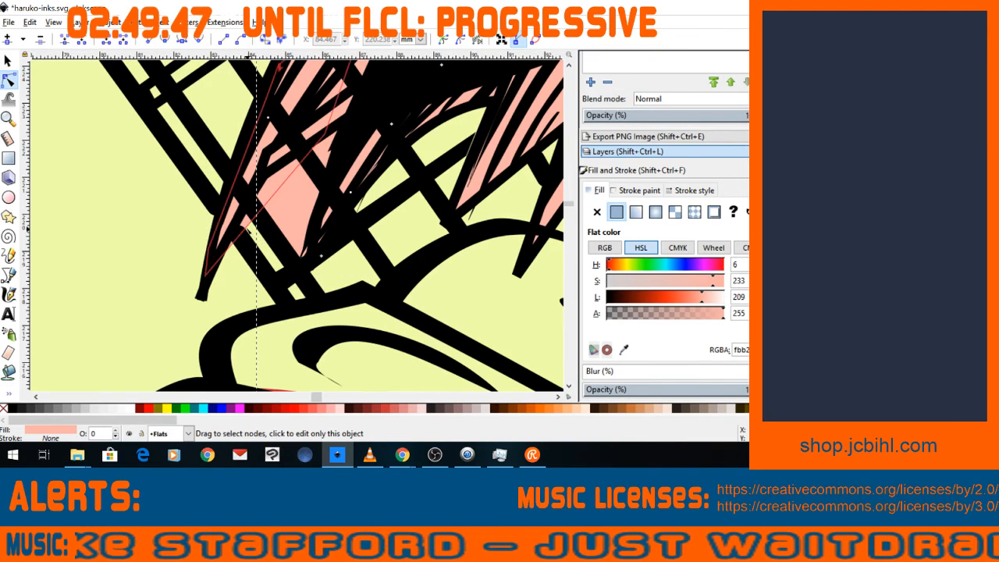
pyautogui.click(287, 274)
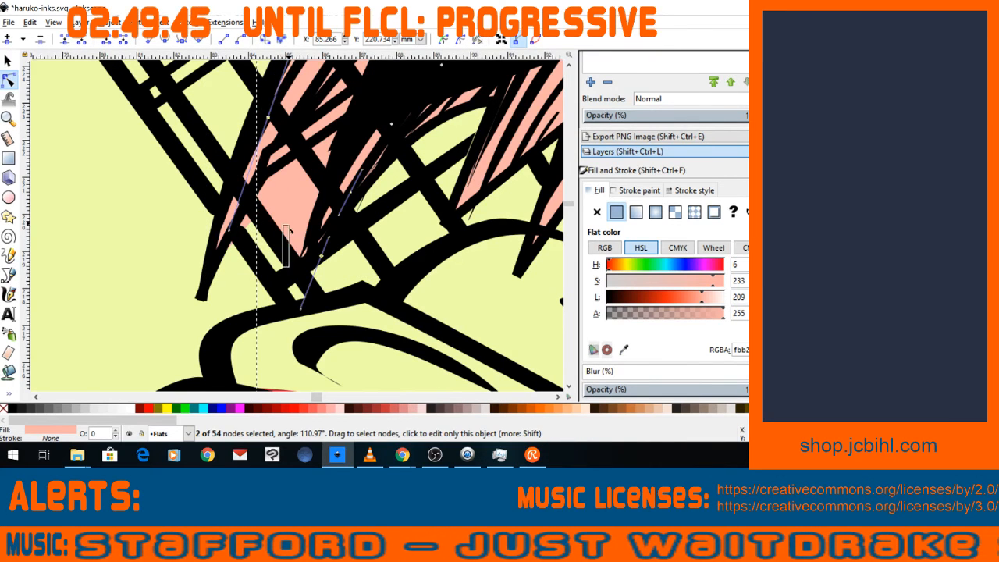
pyautogui.click(287, 259)
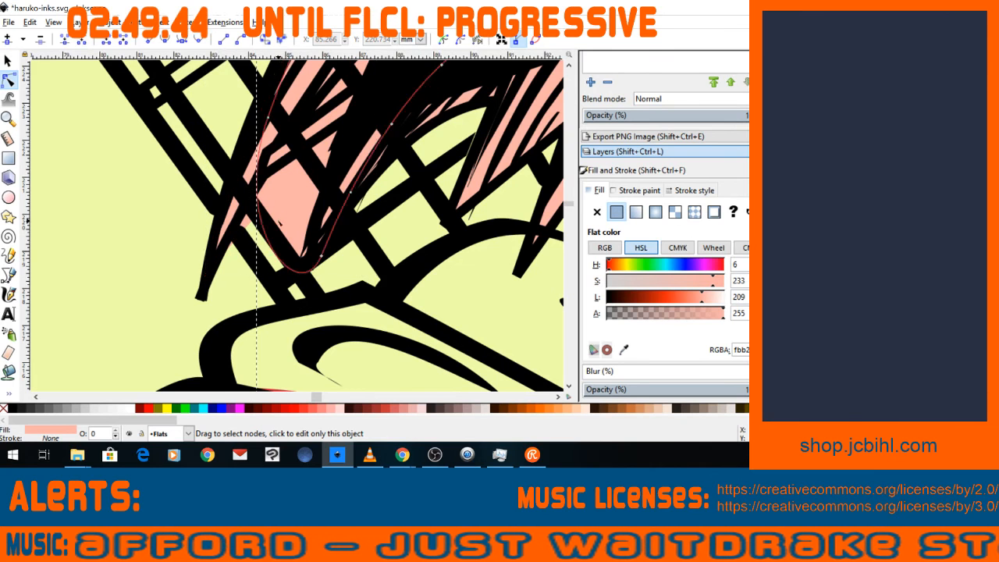
pyautogui.click(244, 197)
pyautogui.keyDown('shift'); pyautogui.click(279, 68); pyautogui.keyUp('shift')
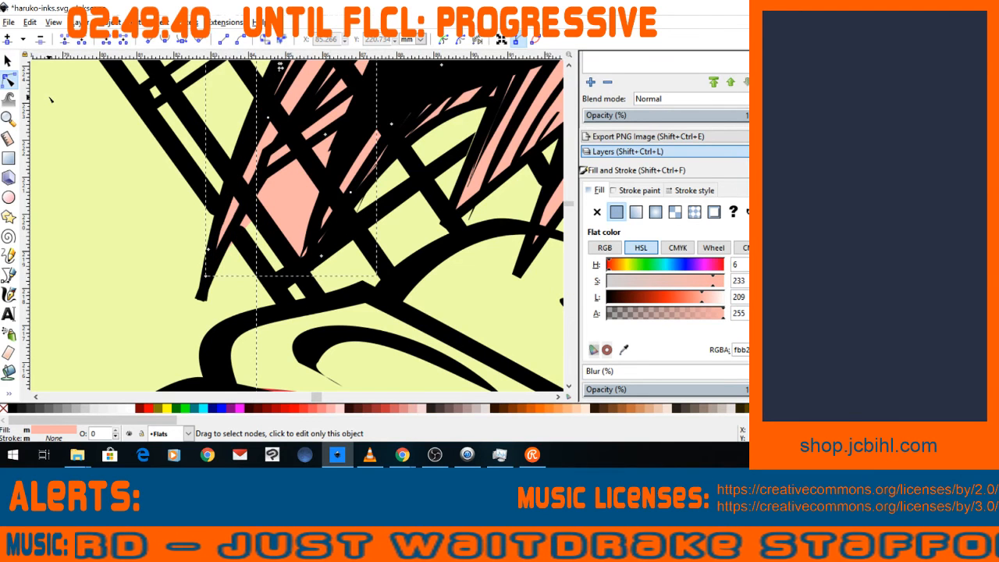
pyautogui.hotkey('ctrl', '+')
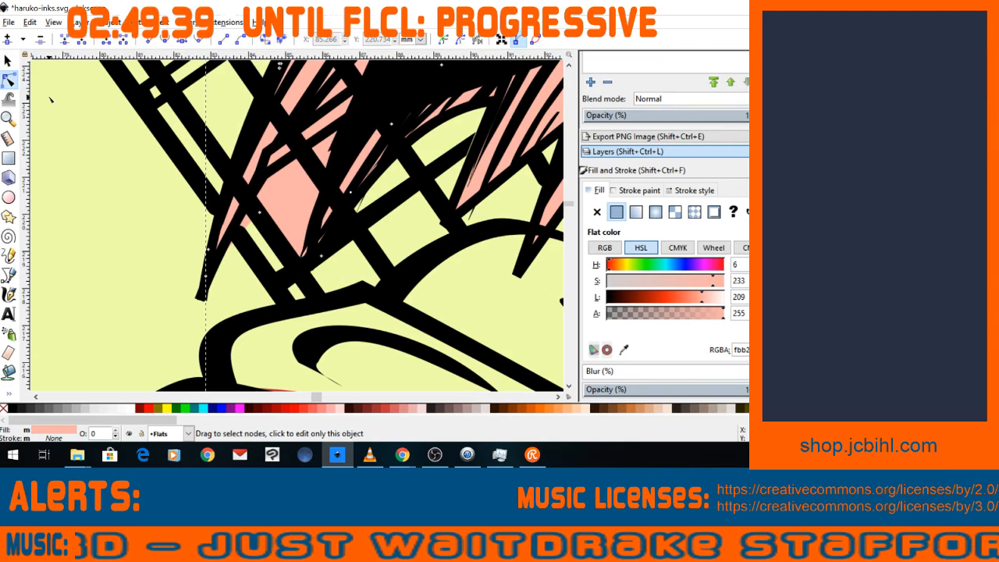
# Reshape the merged hair path's lower edge beside the strand tip, clearing pink from the gap over the guitar strings.
pyautogui.click(259, 213)
pyautogui.moveTo(259, 212); pyautogui.dragTo(234, 216)
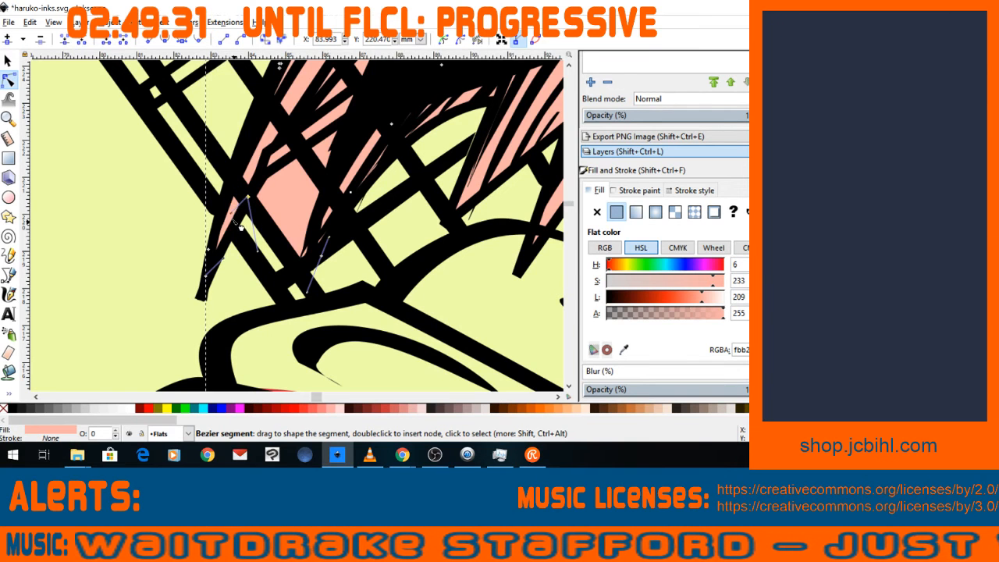
pyautogui.moveTo(258, 250); pyautogui.dragTo(382, 61)
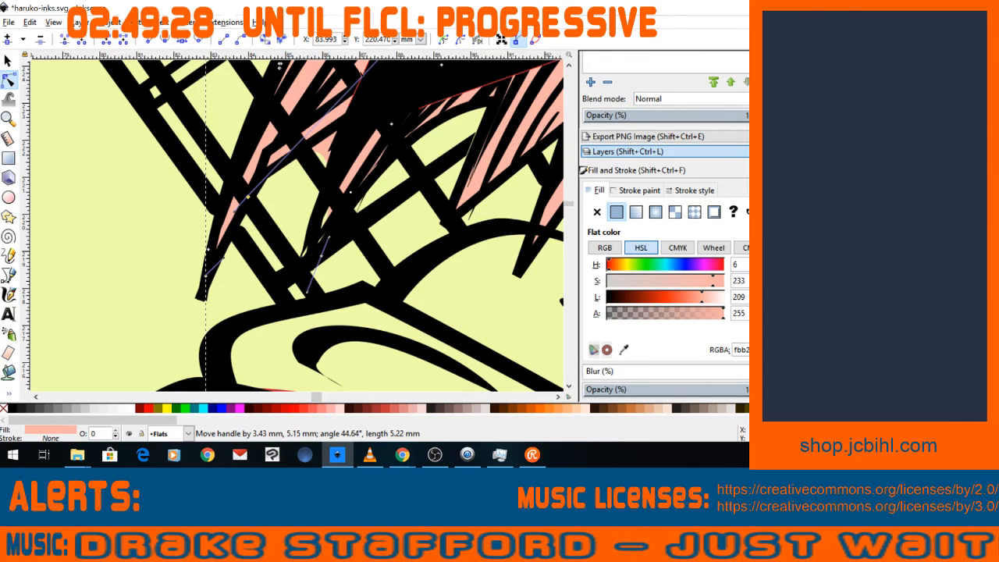
# Insert a node in the hair path's lower edge and pull the edge up to the inked lines between the strands.
pyautogui.keyDown('shift'); pyautogui.click(321, 256); pyautogui.keyUp('shift')
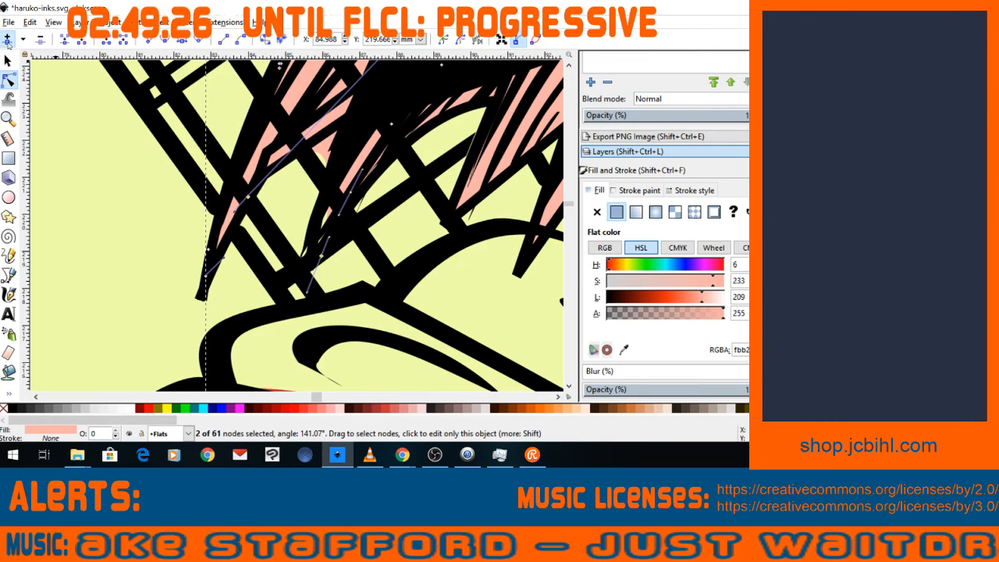
pyautogui.click(7, 39)
pyautogui.moveTo(330, 187); pyautogui.dragTo(340, 131)
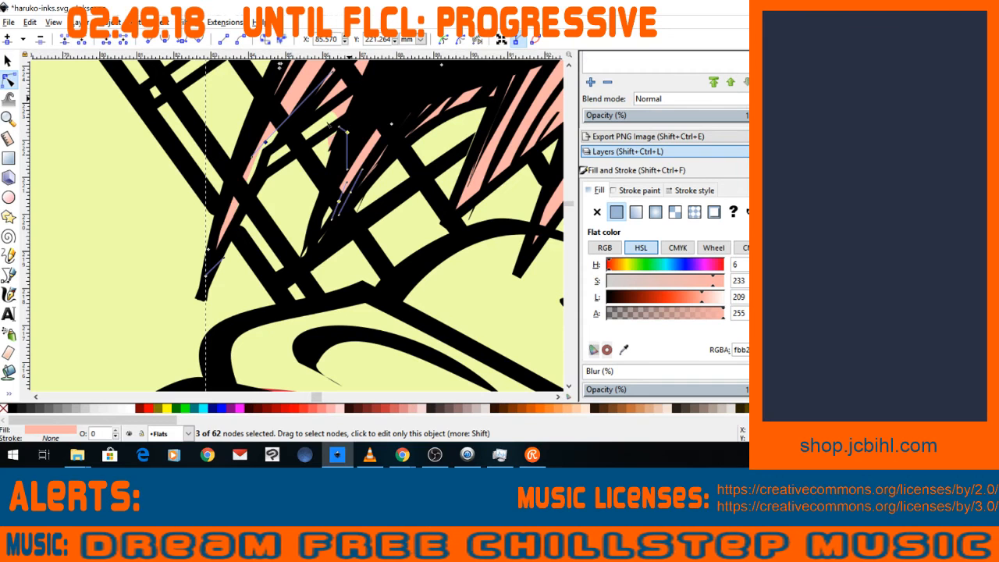
pyautogui.click(266, 142)
pyautogui.moveTo(265, 142); pyautogui.dragTo(268, 166)
pyautogui.moveTo(338, 100); pyautogui.dragTo(352, 114)
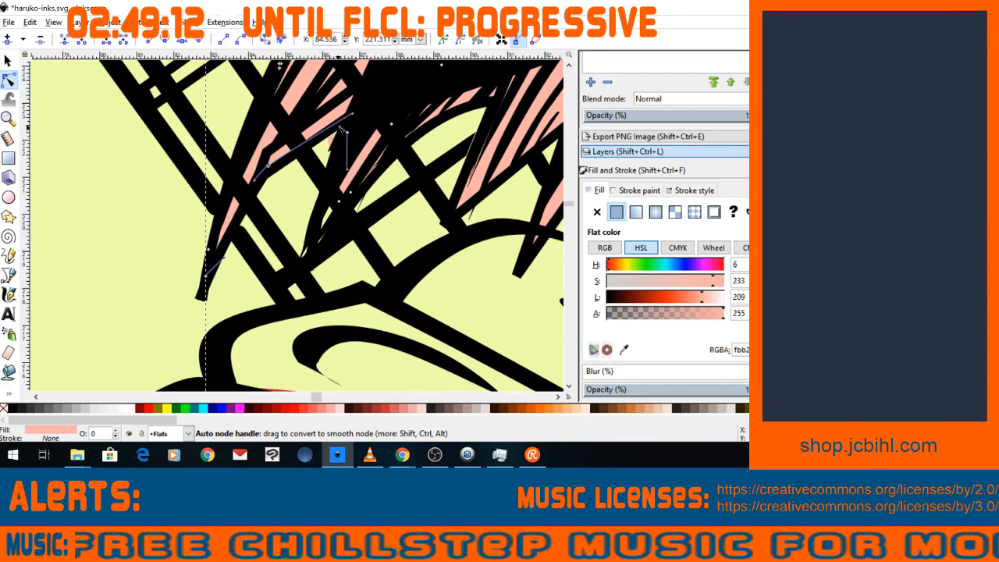
# Add a node to the merged hair path and extend it down into the tip of the inner strand.
pyautogui.click(342, 133)
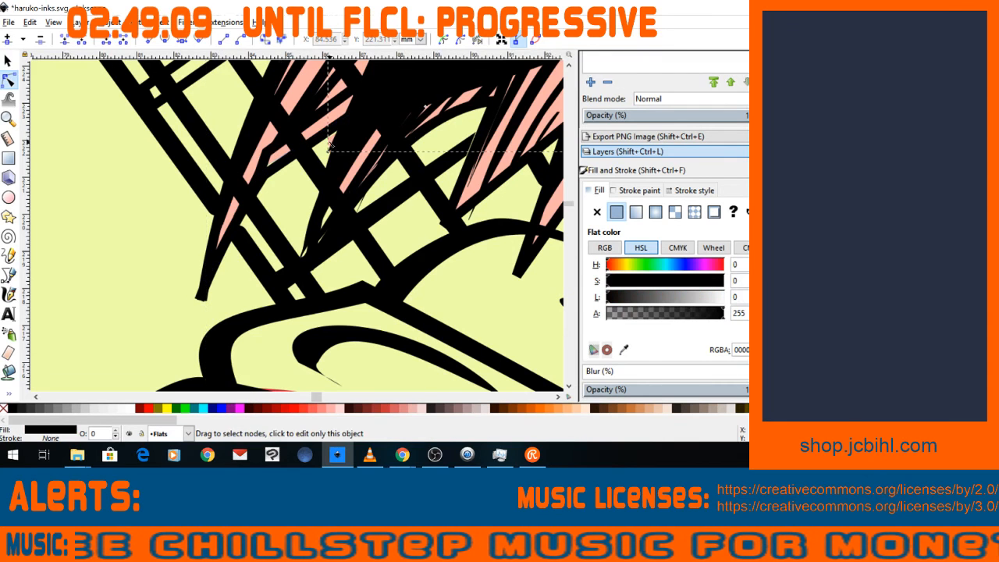
pyautogui.moveTo(337, 145); pyautogui.dragTo(331, 138)
pyautogui.click(329, 141)
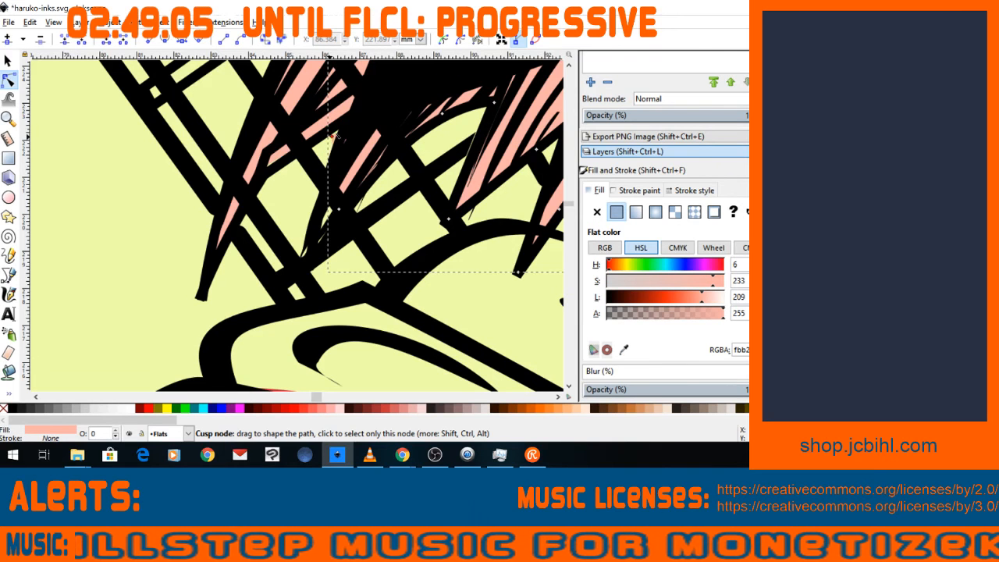
pyautogui.click(340, 137)
pyautogui.click(339, 201)
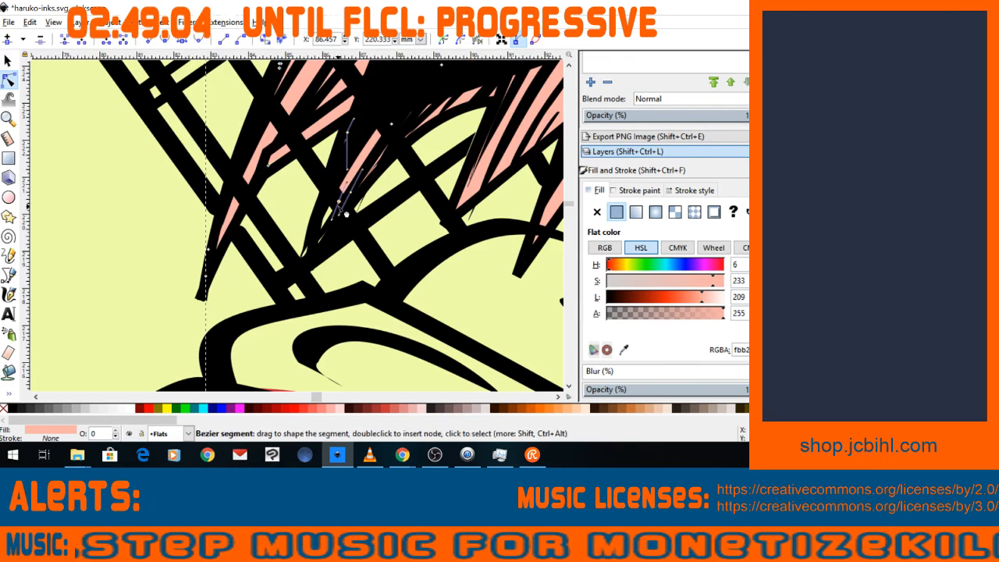
pyautogui.moveTo(323, 223); pyautogui.dragTo(311, 244)
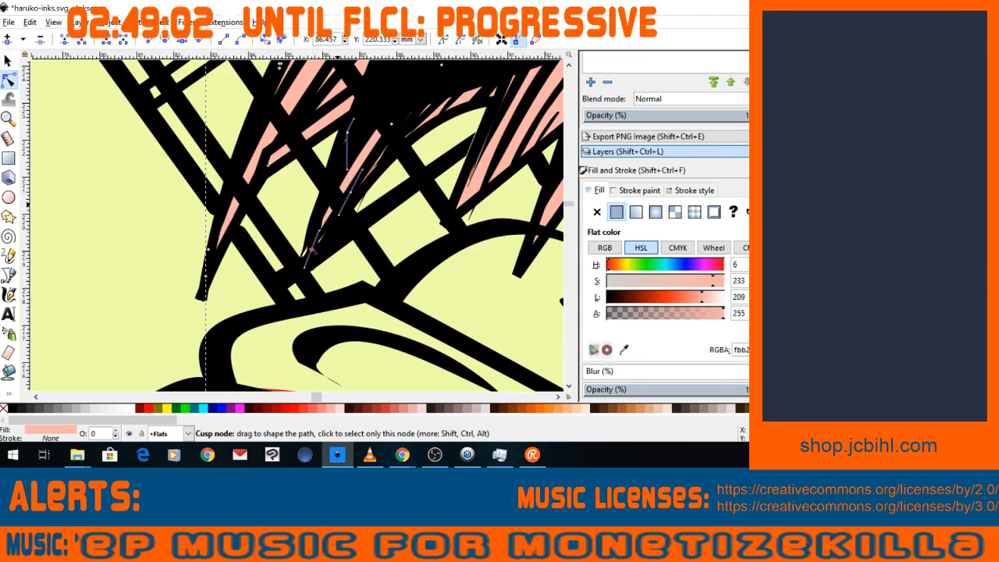
pyautogui.click(293, 212)
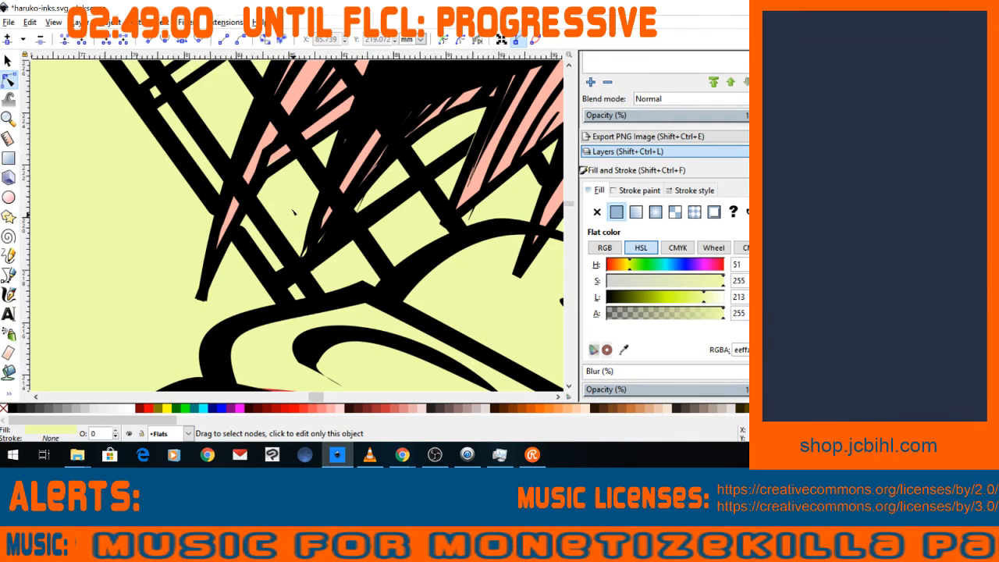
# Recolour the solid black patch within the hair with the pink sampled from a neighbouring strand.
pyautogui.scroll(-4, 294, 212)
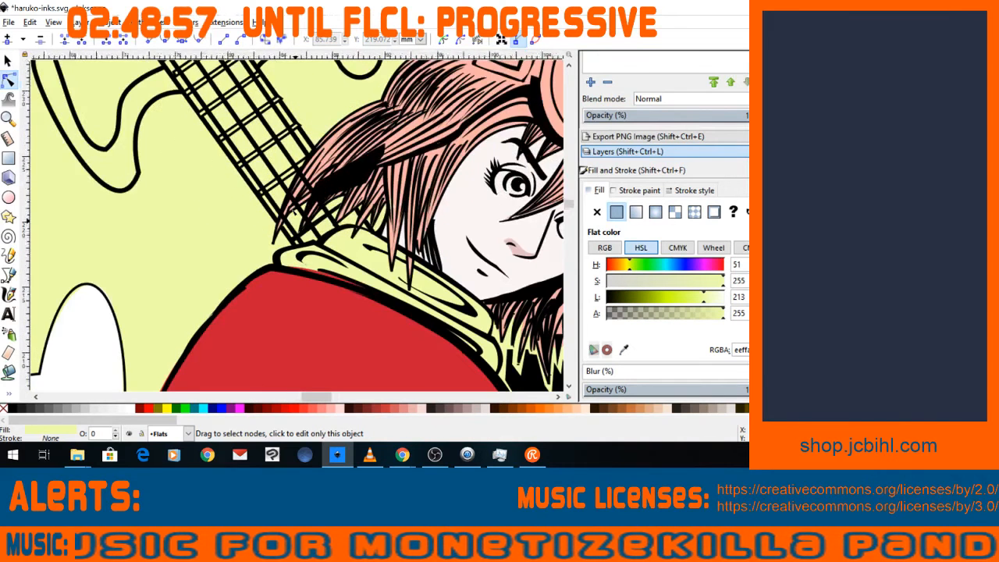
pyautogui.scroll(5, 294, 211)
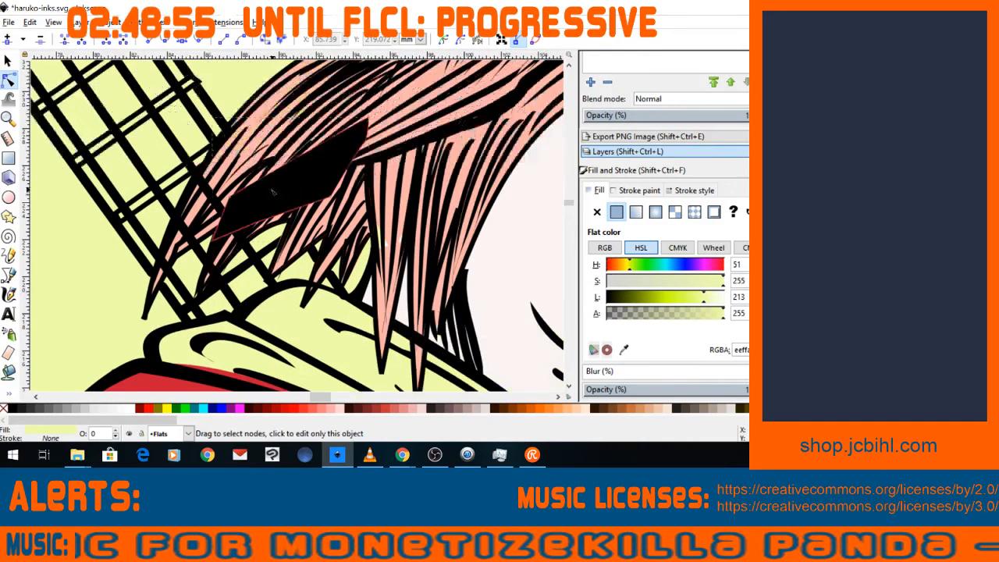
pyautogui.click(273, 191)
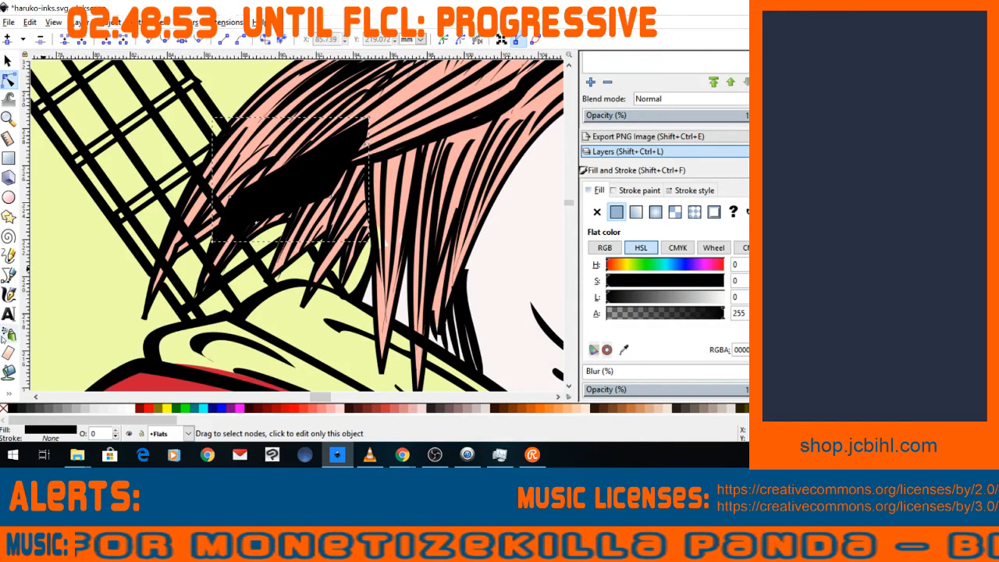
pyautogui.click(9, 392)
pyautogui.click(39, 418)
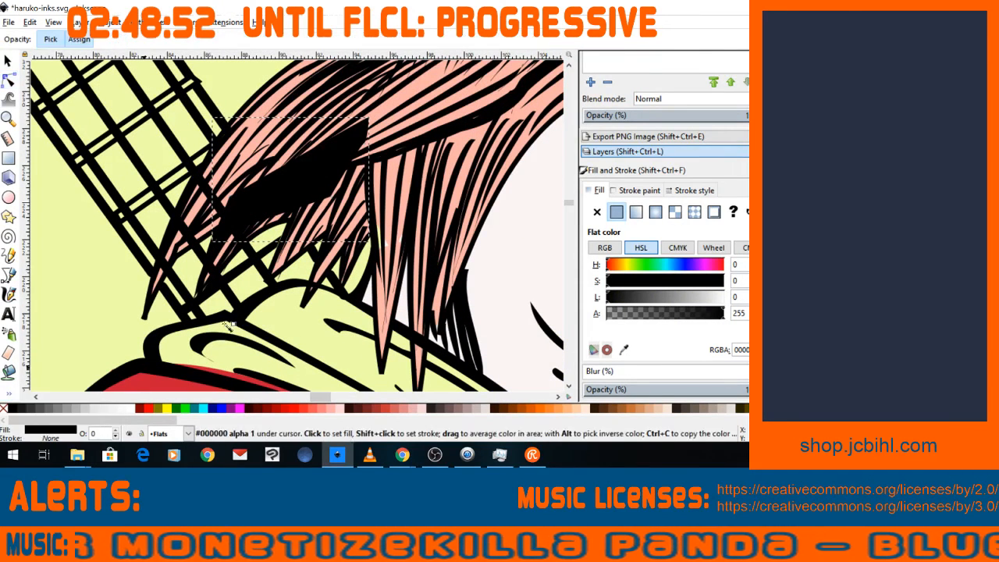
pyautogui.click(178, 283)
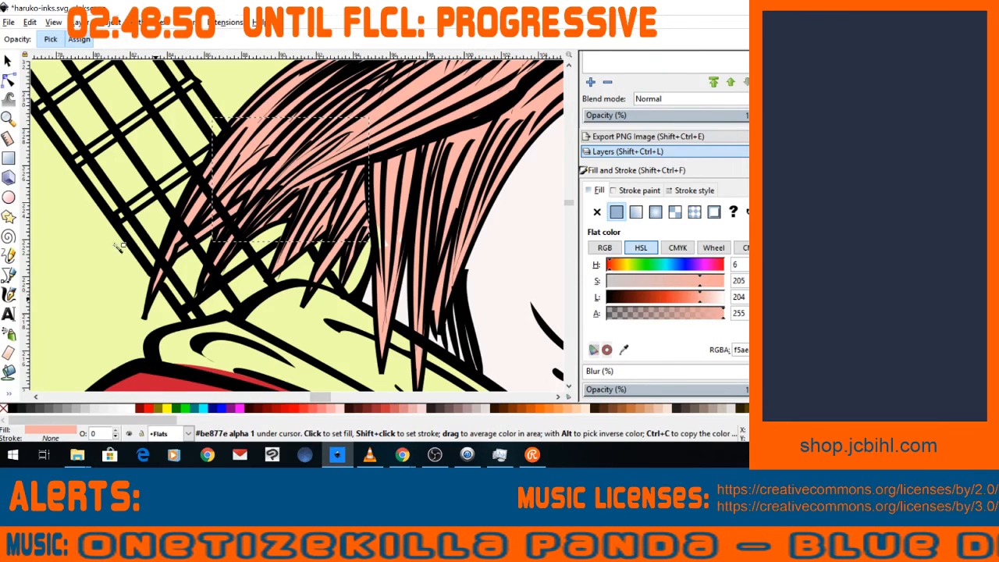
# Raise the upper corner nodes of the long hanging strand's pink shape so it overlaps the hair above.
pyautogui.click(9, 81)
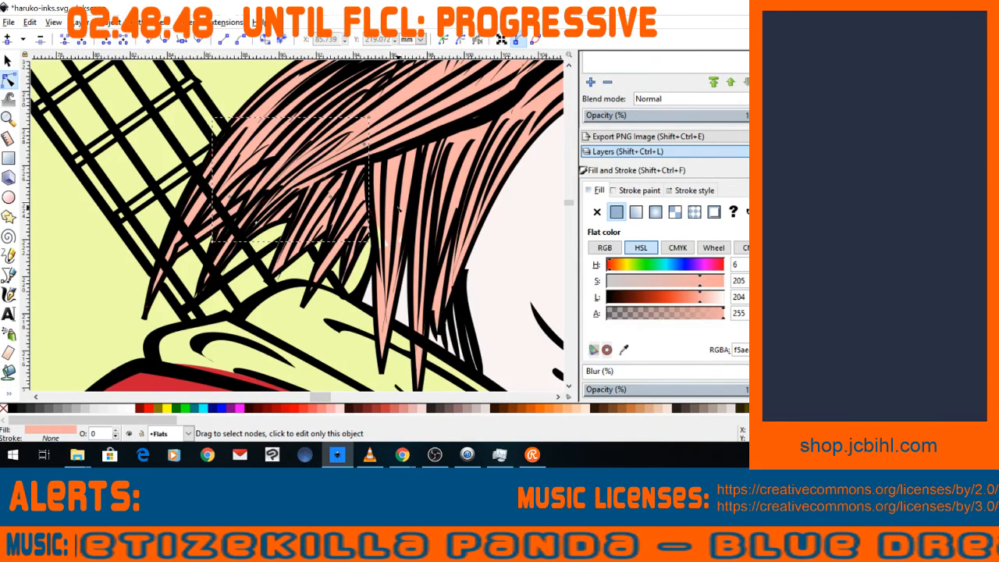
pyautogui.click(397, 243)
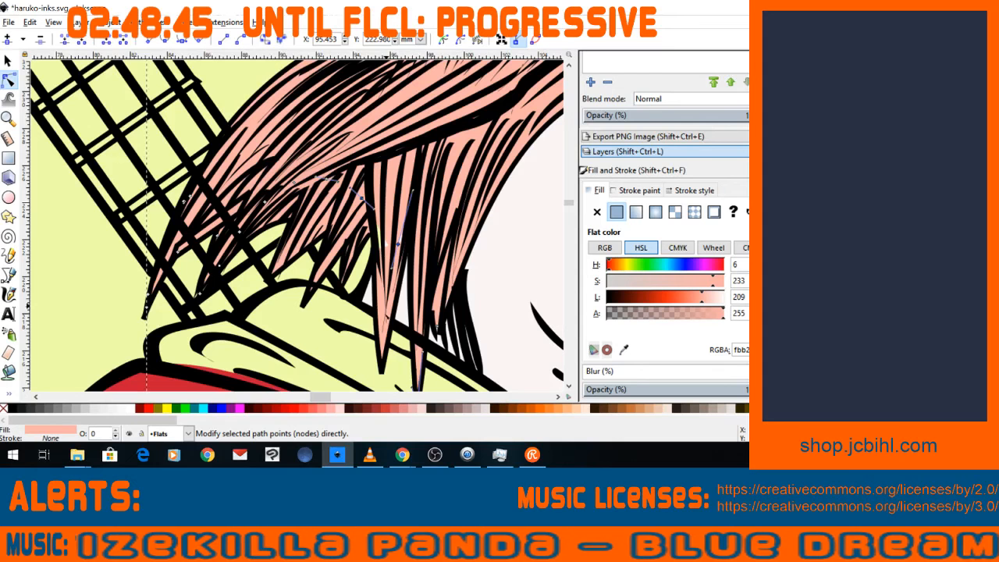
pyautogui.click(376, 255)
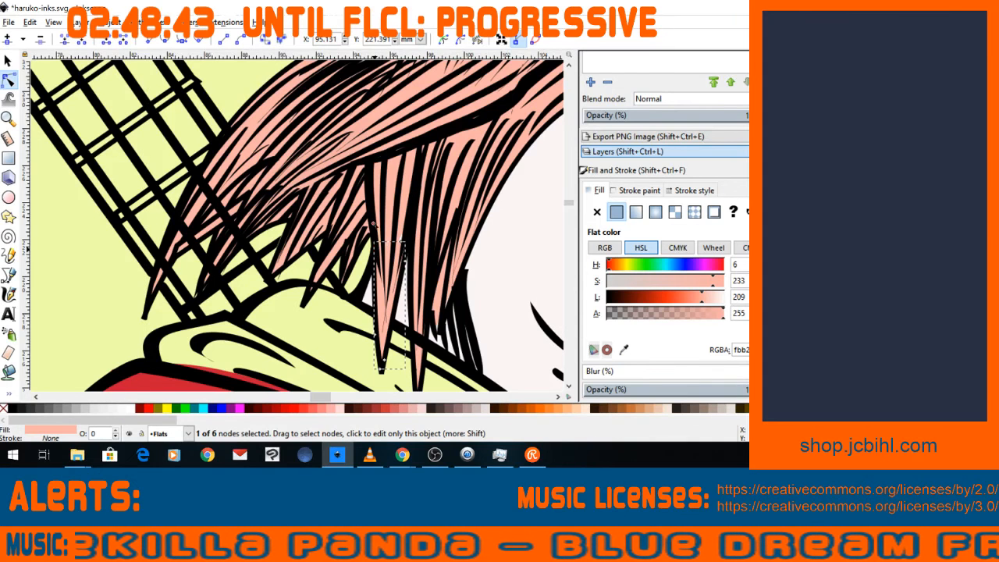
pyautogui.moveTo(374, 224); pyautogui.dragTo(409, 226)
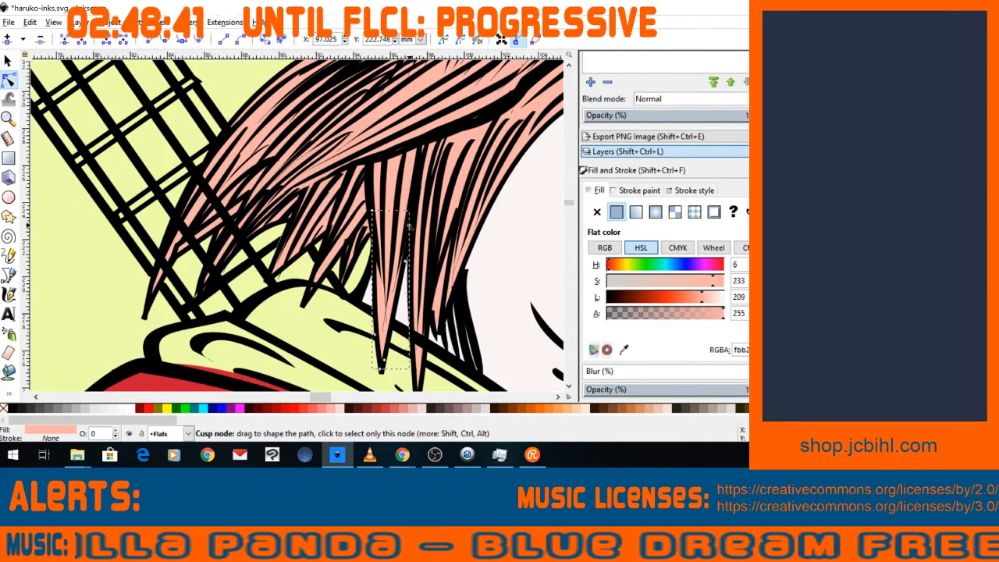
pyautogui.press('-')
pyautogui.press('-')
pyautogui.press('-')
pyautogui.press('-')
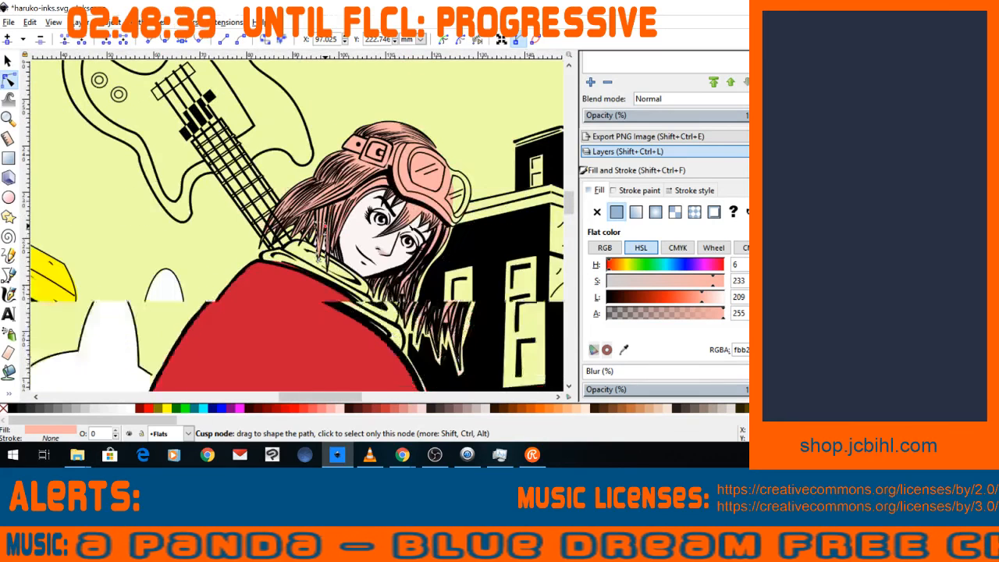
# Examine the pink hair within the whole drawing and in close-up around the hanging strands.
pyautogui.press('-')
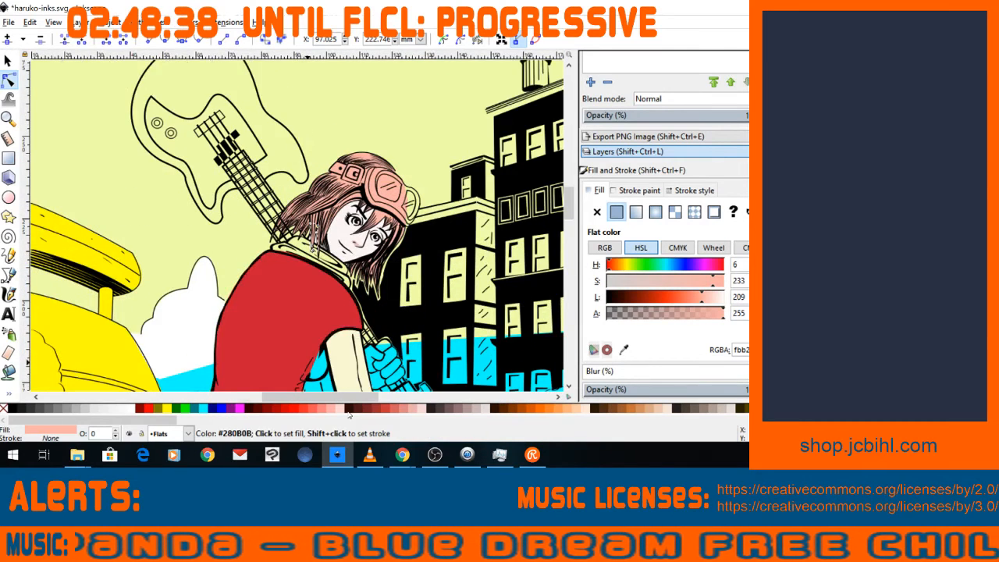
pyautogui.press('-')
pyautogui.press('-')
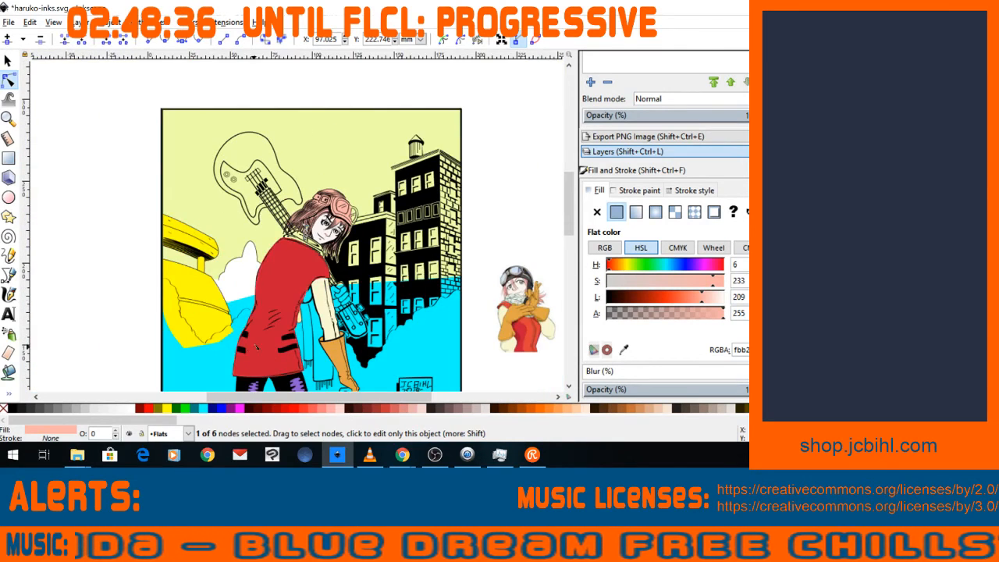
pyautogui.press('+')
pyautogui.press('+')
pyautogui.press('+')
pyautogui.press('+')
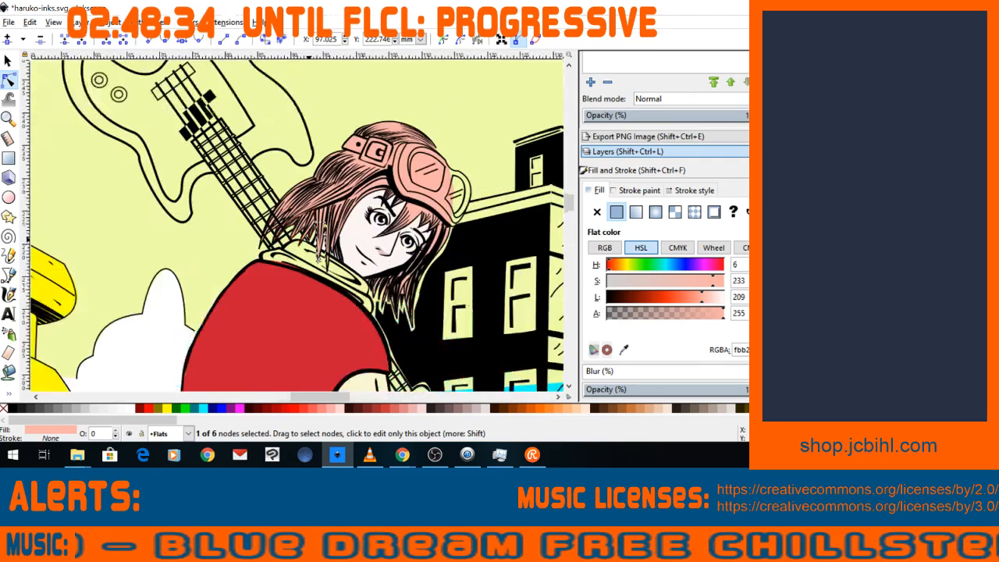
pyautogui.press('+')
pyautogui.press('+')
pyautogui.press('+')
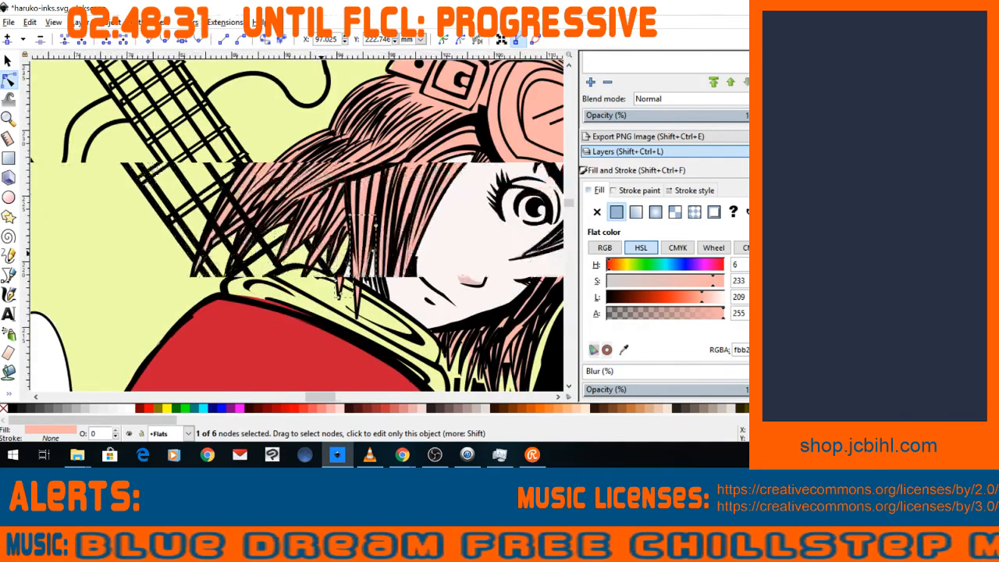
# Draw a closed curved path around the eye beside the long hair strands and fill it with white.
pyautogui.moveTo(321, 253); pyautogui.dragTo(88, 254)
pyautogui.click(8, 275)
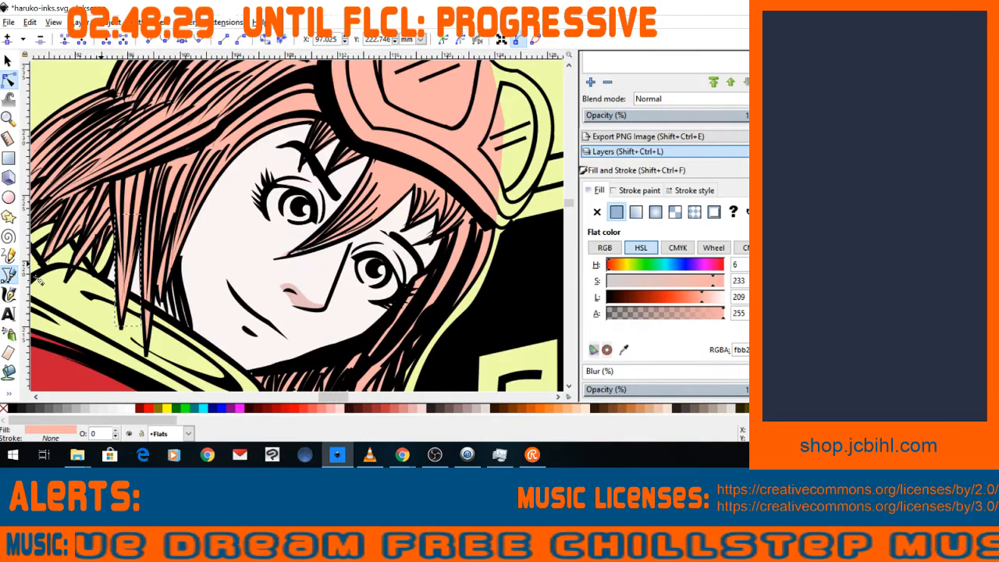
pyautogui.click(267, 202)
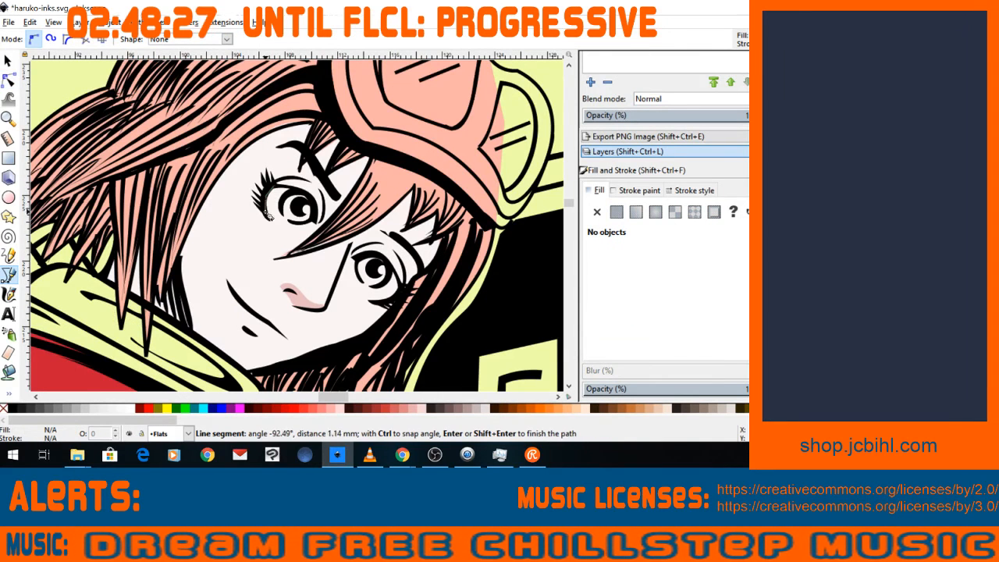
pyautogui.moveTo(297, 235); pyautogui.dragTo(309, 231)
pyautogui.click(316, 204)
pyautogui.click(306, 195)
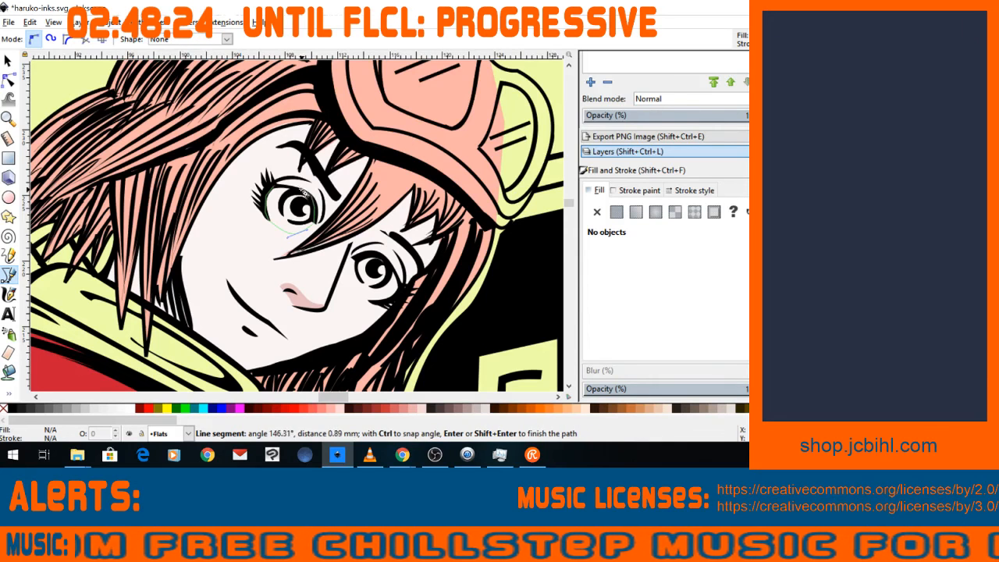
pyautogui.click(267, 200)
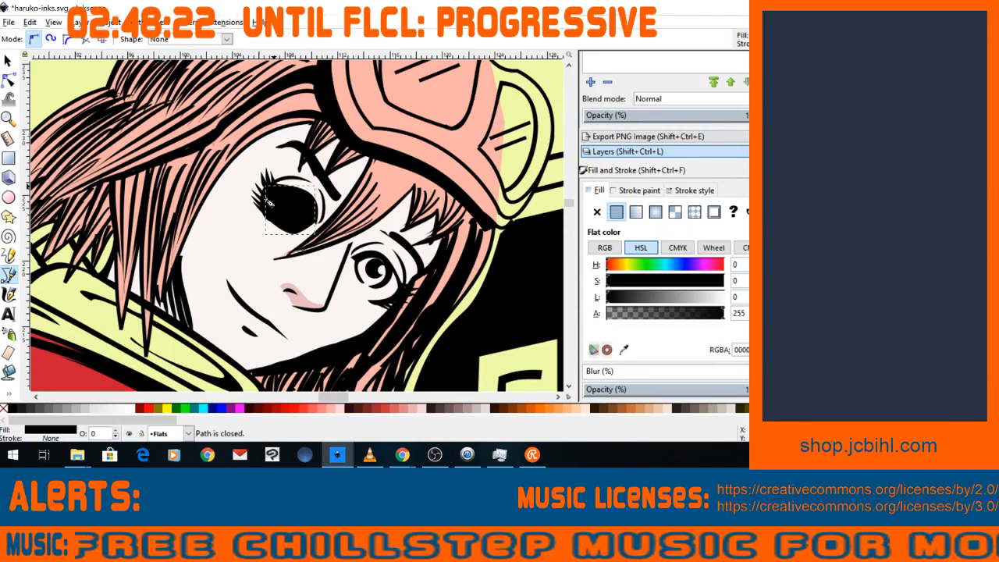
pyautogui.click(129, 412)
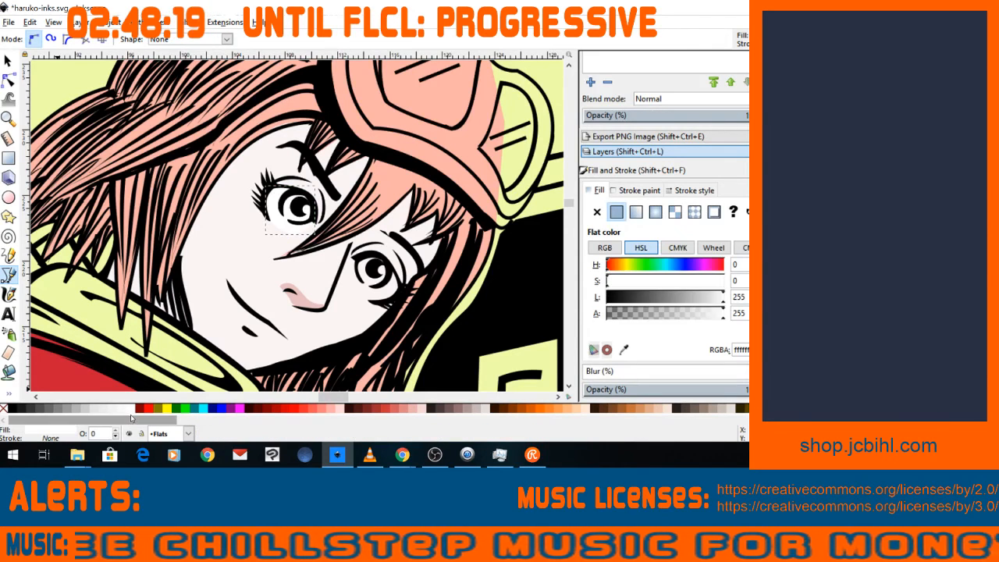
# Darken the face's skin shape by lowering its fill lightness to about 233.
pyautogui.click(7, 61)
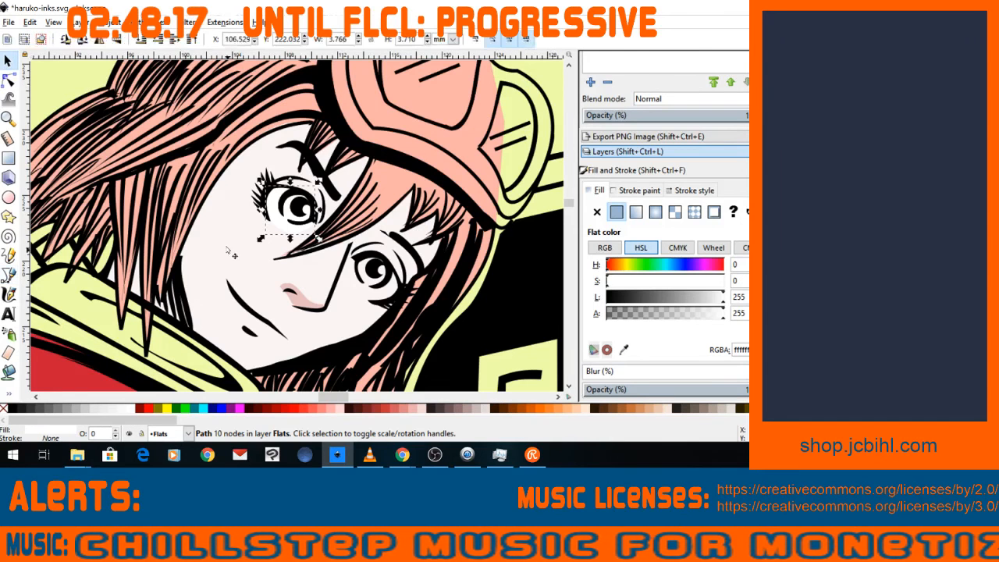
pyautogui.click(225, 248)
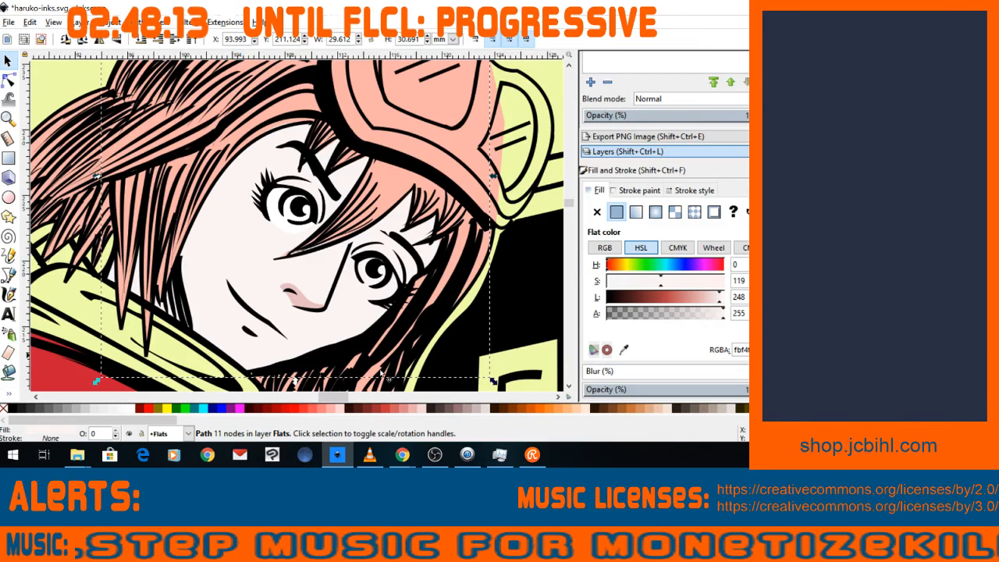
pyautogui.moveTo(718, 299); pyautogui.dragTo(714, 299)
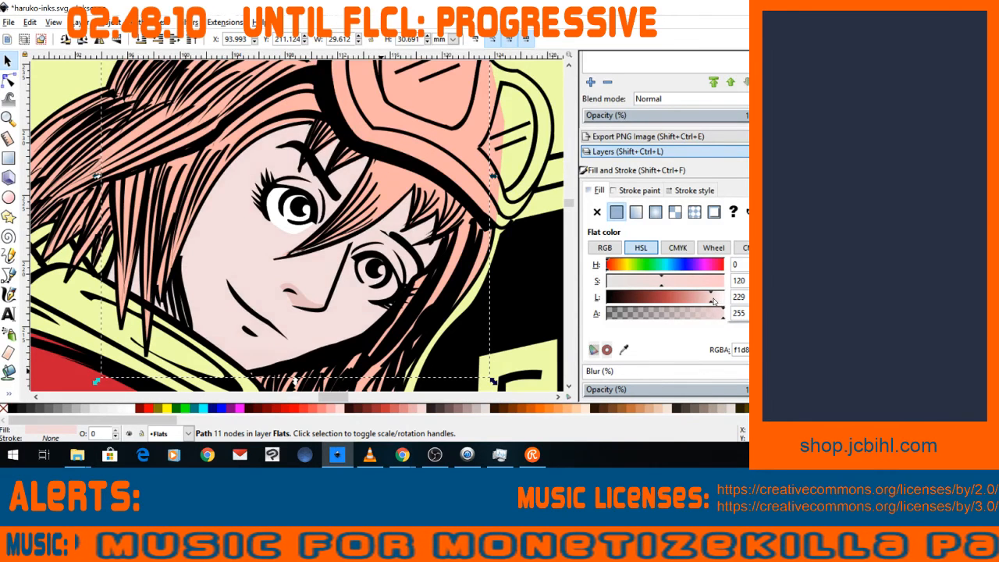
pyautogui.moveTo(713, 299); pyautogui.dragTo(714, 299)
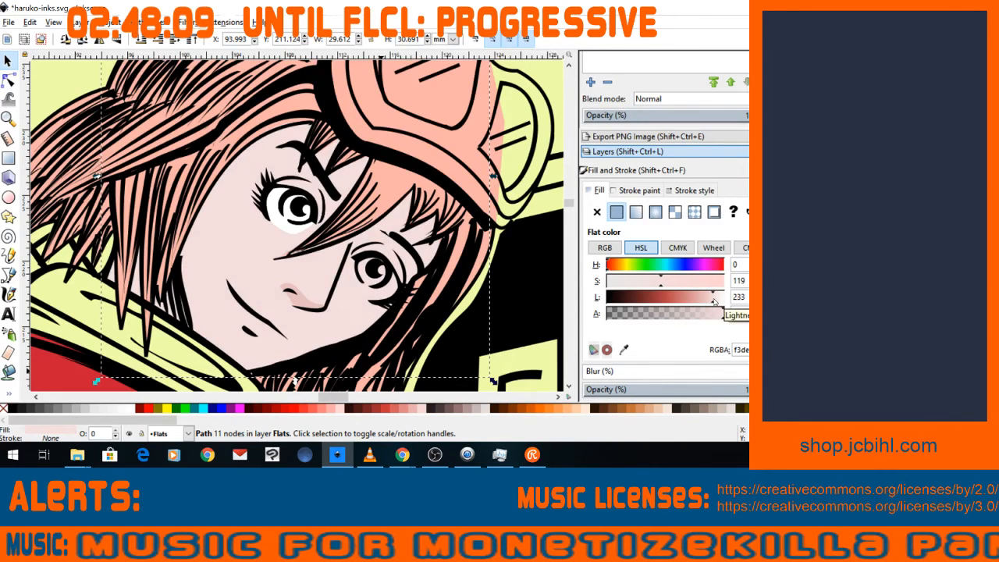
# Darken the nose shadow shape by setting its fill lightness to about 193.
pyautogui.click(304, 309)
pyautogui.moveTo(699, 302); pyautogui.dragTo(696, 303)
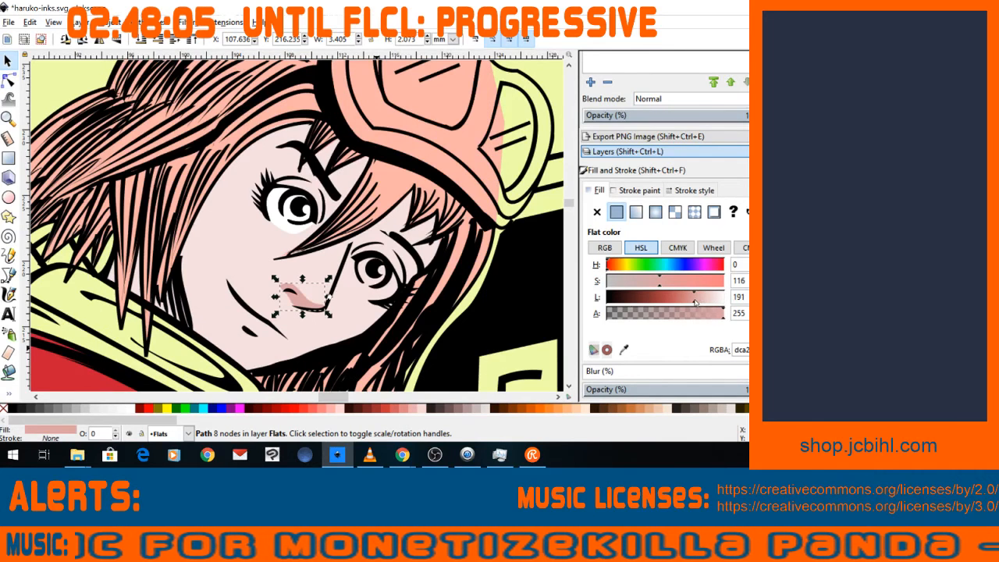
pyautogui.click(690, 301)
# Reshape the lower edge of the white eye path to fit the eye more closely.
pyautogui.click(8, 81)
pyautogui.click(296, 228)
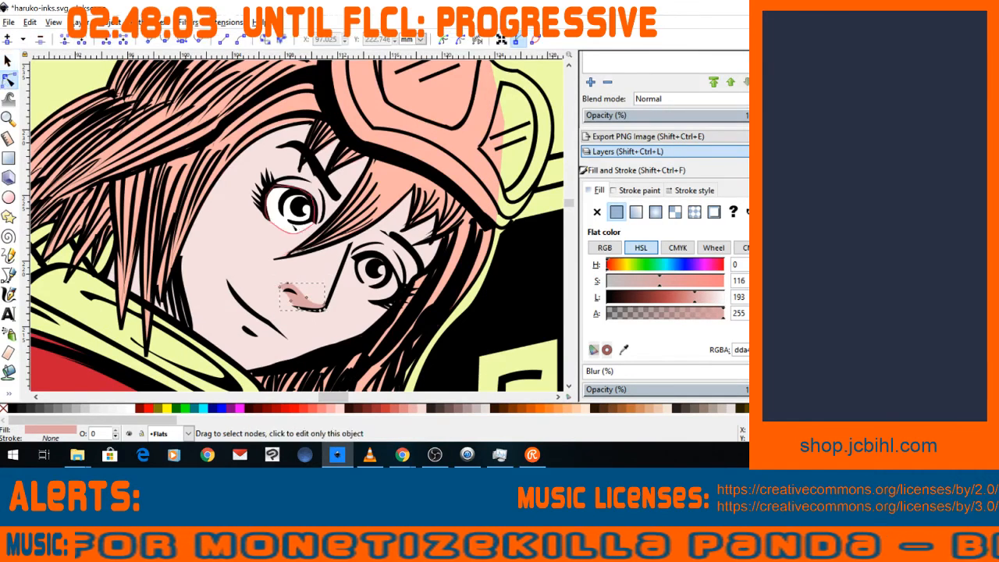
pyautogui.moveTo(300, 229); pyautogui.dragTo(296, 232)
# Deepen the main hair shape's pink by lowering its fill lightness to about 187.
pyautogui.click(344, 308)
pyautogui.click(444, 324)
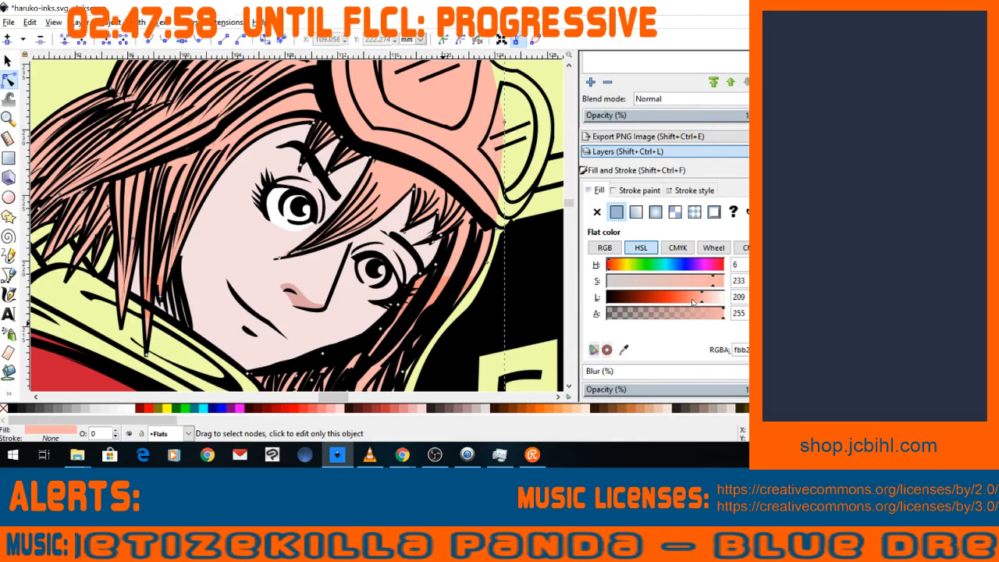
pyautogui.moveTo(695, 303); pyautogui.dragTo(686, 303)
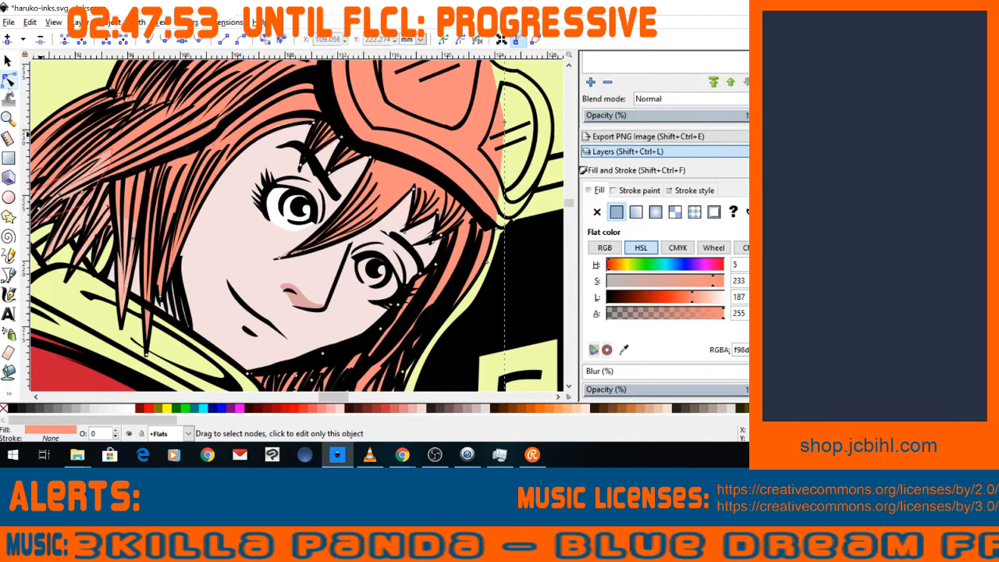
# Reselect the white eye path and fine-tune the curve handle below its lower edge.
pyautogui.click(337, 247)
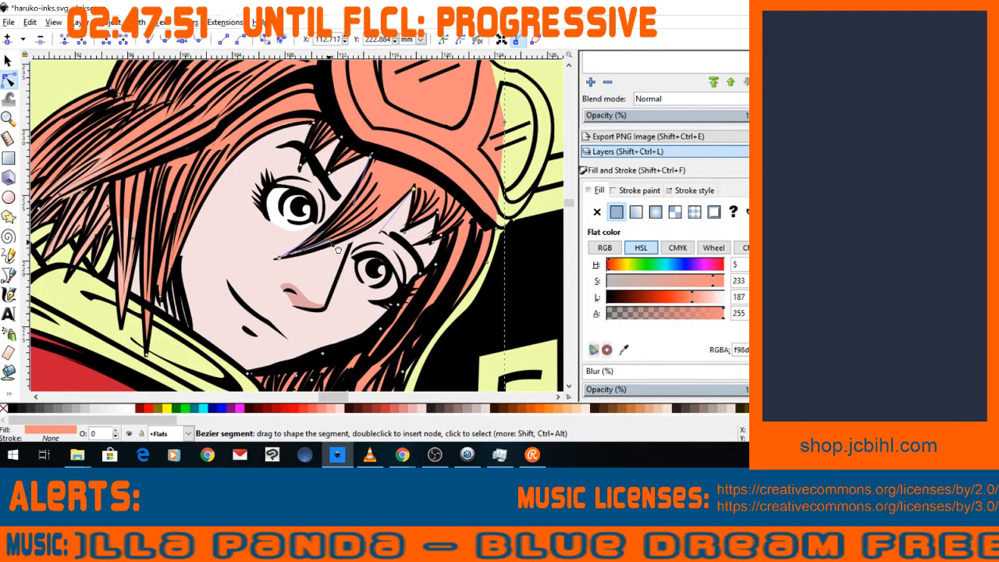
pyautogui.click(295, 225)
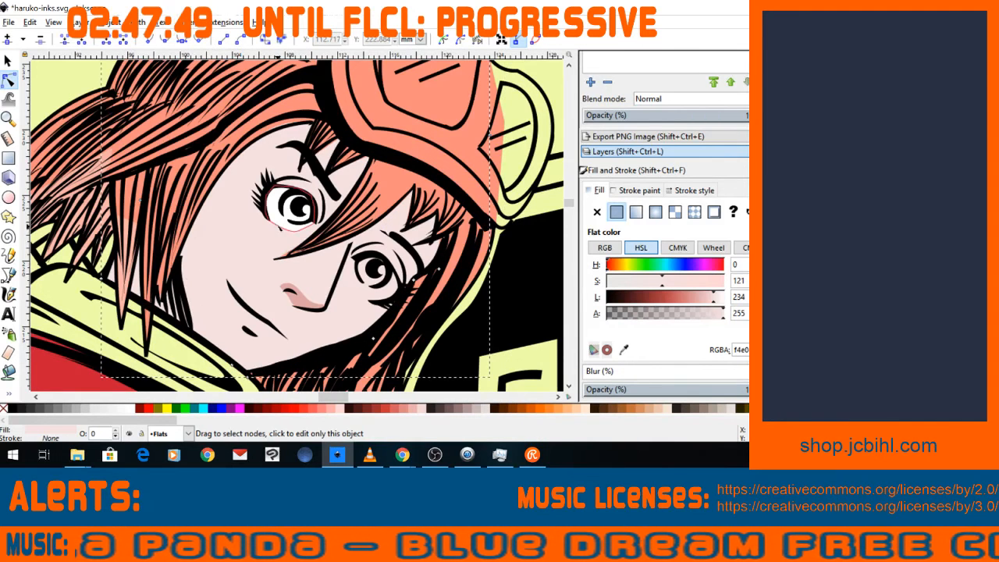
pyautogui.click(295, 231)
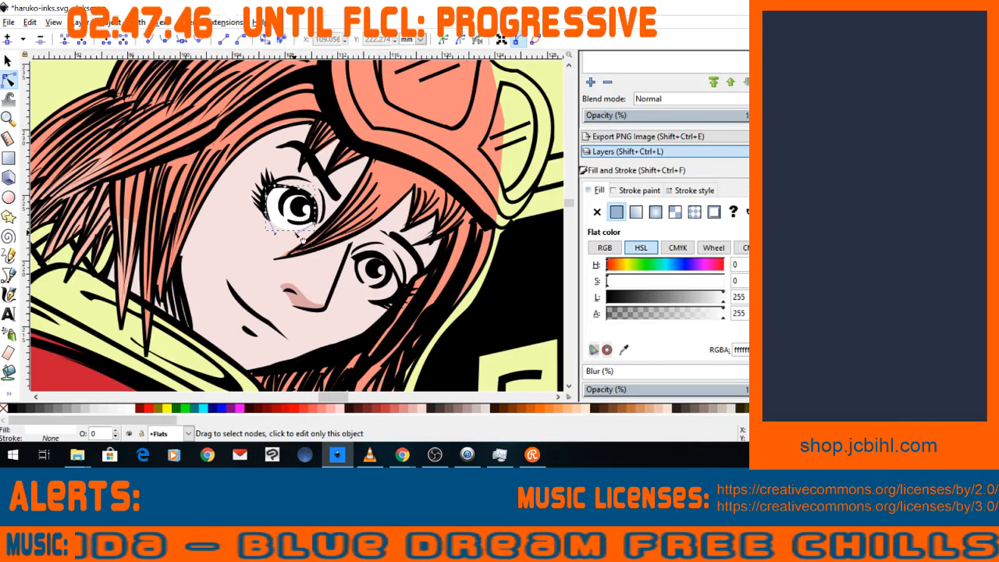
pyautogui.moveTo(298, 237); pyautogui.dragTo(300, 239)
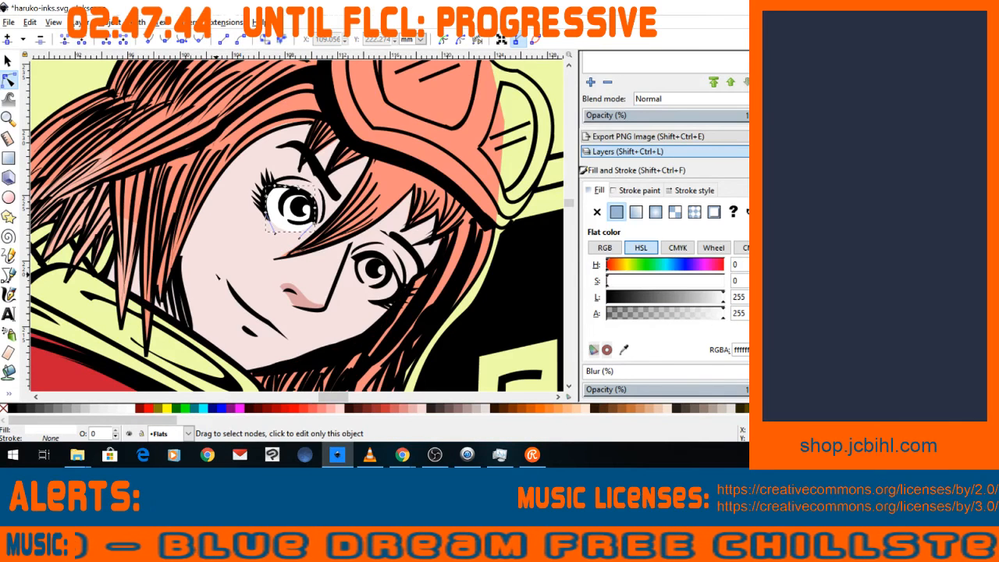
pyautogui.press('-')
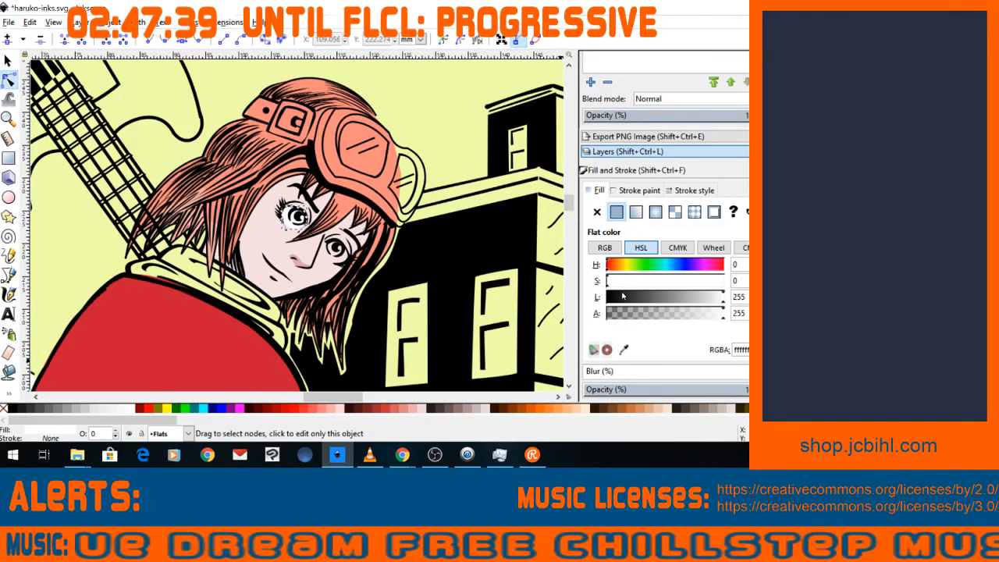
pyautogui.click(481, 153)
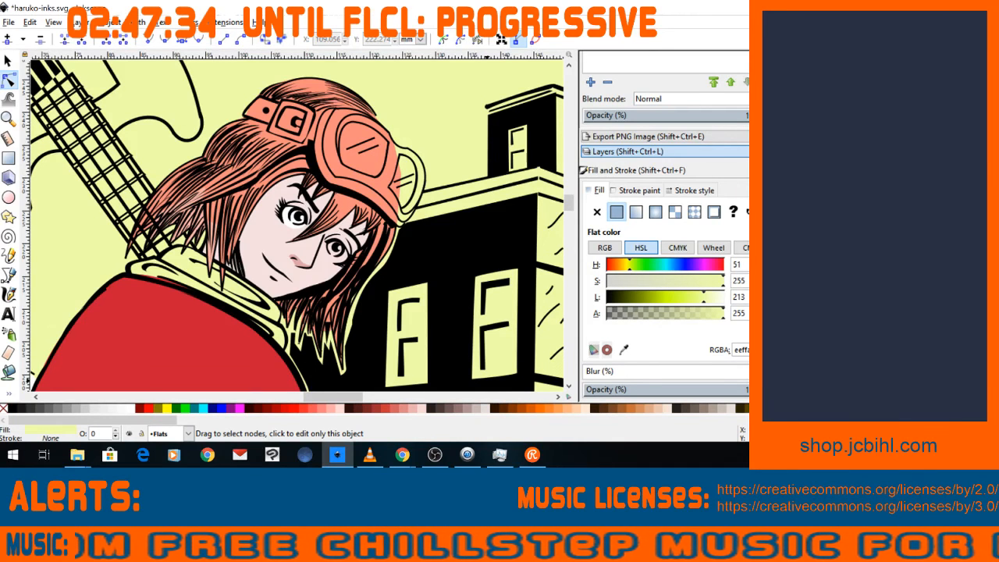
pyautogui.press('super+d')
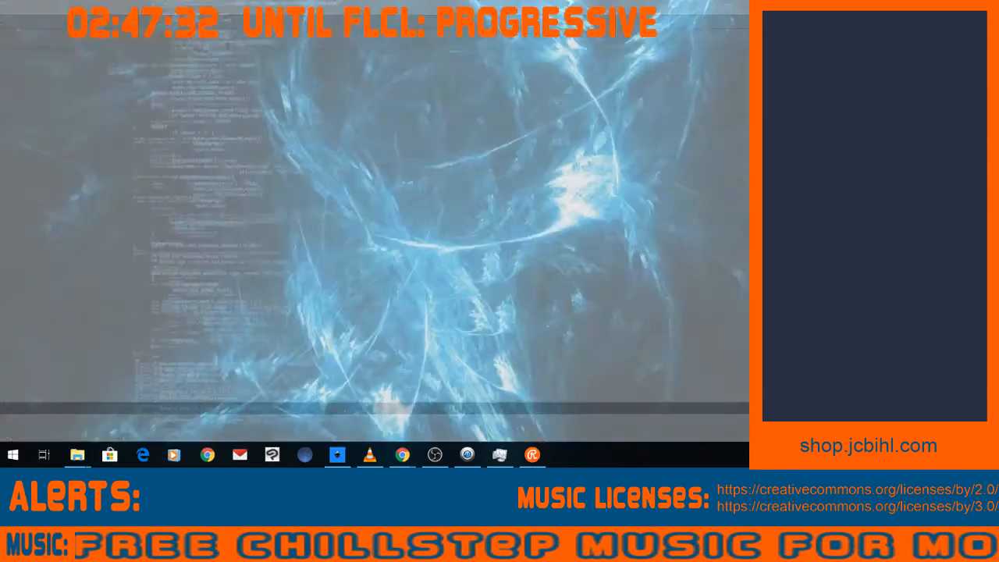
pyautogui.press('super+d')
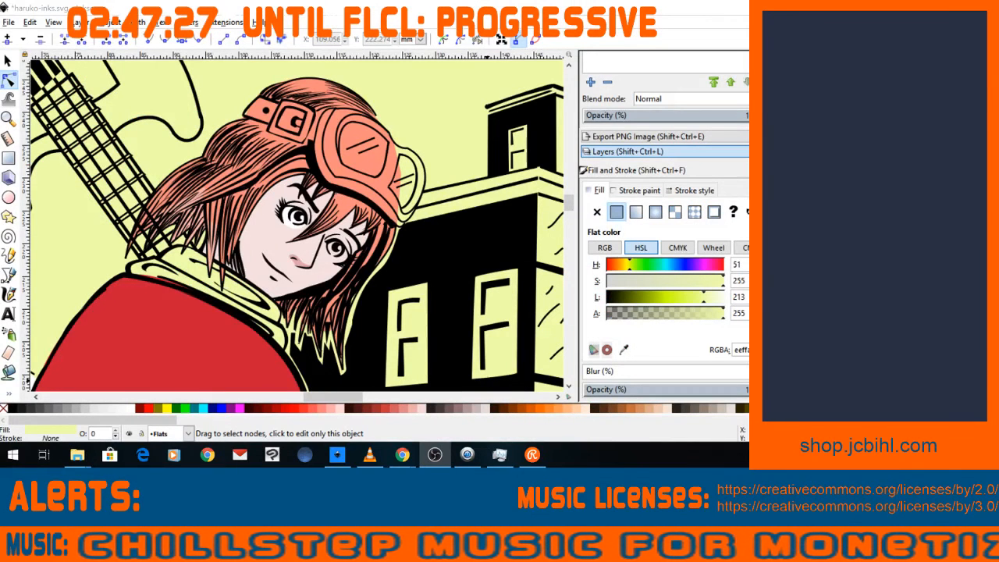
pyautogui.hotkey('alt', 'Tab')
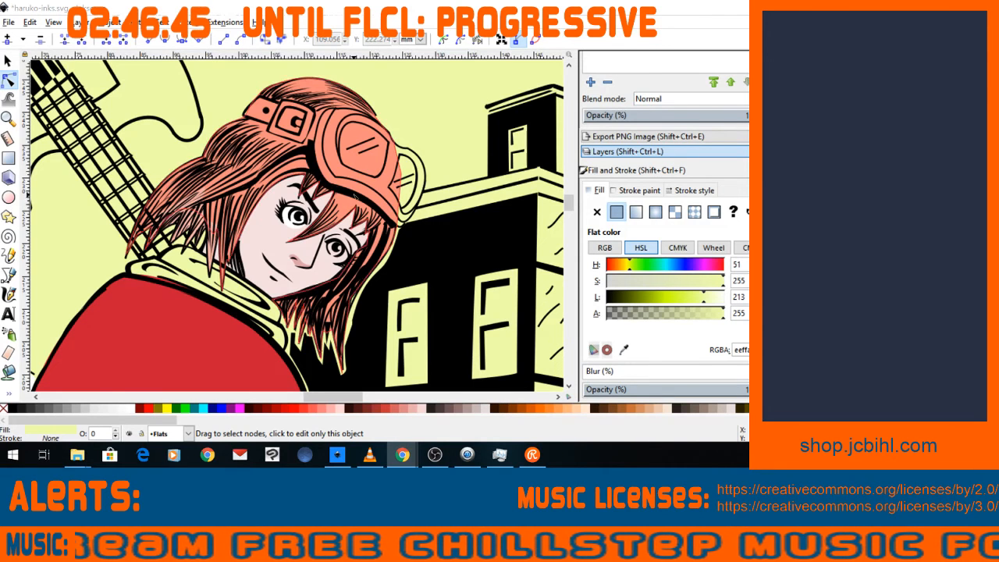
# Move the hair path's node at the goggles outward so the pink covers the far lens.
pyautogui.click(403, 177)
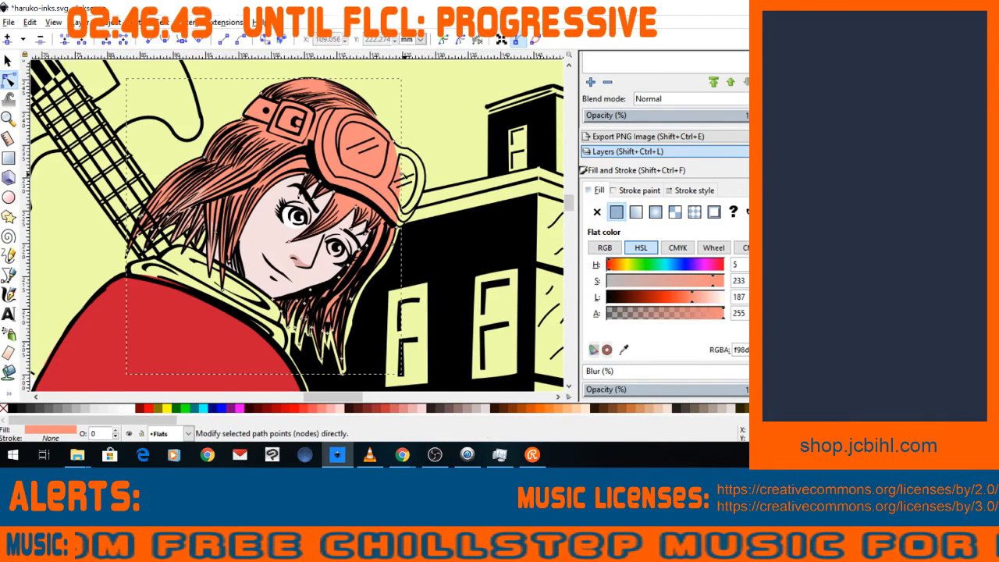
pyautogui.moveTo(403, 178); pyautogui.dragTo(413, 170)
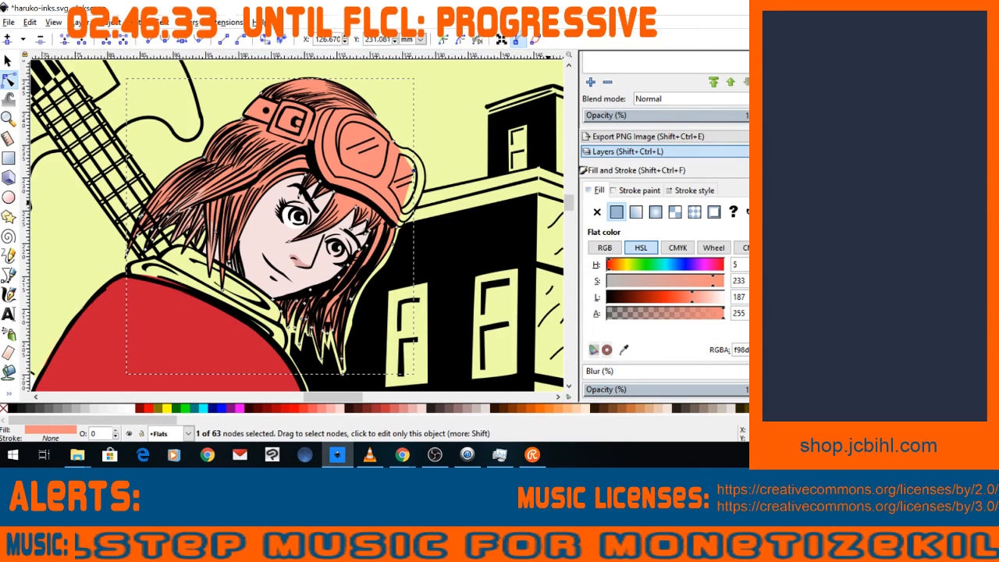
pyautogui.hotkey('alt', 'Tab')
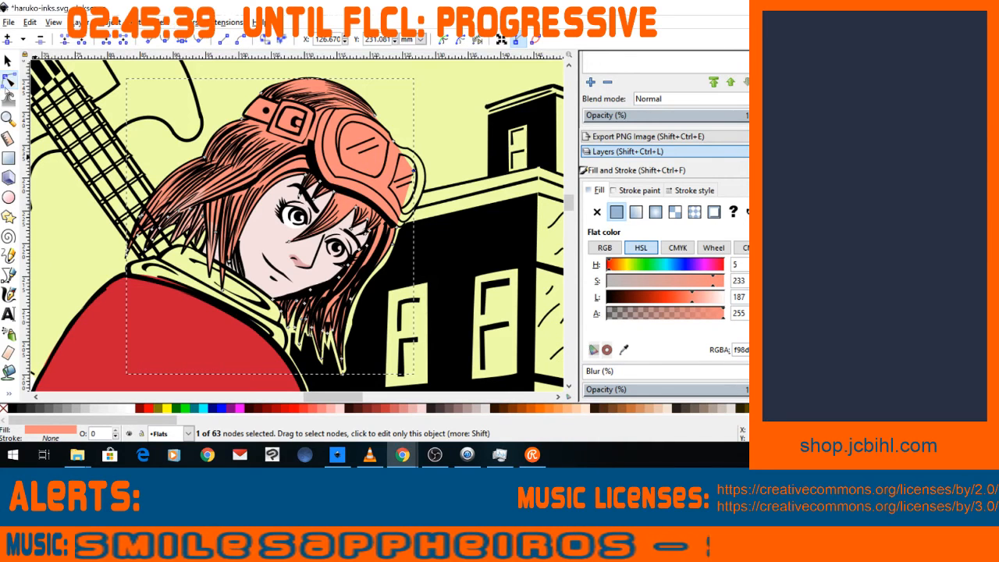
pyautogui.click(9, 80)
pyautogui.click(212, 228)
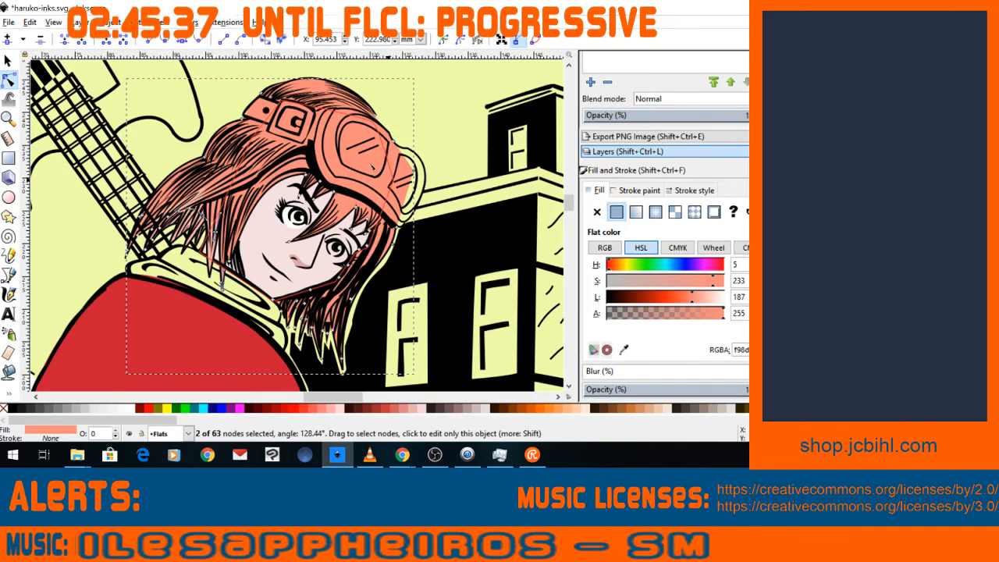
pyautogui.click(401, 156)
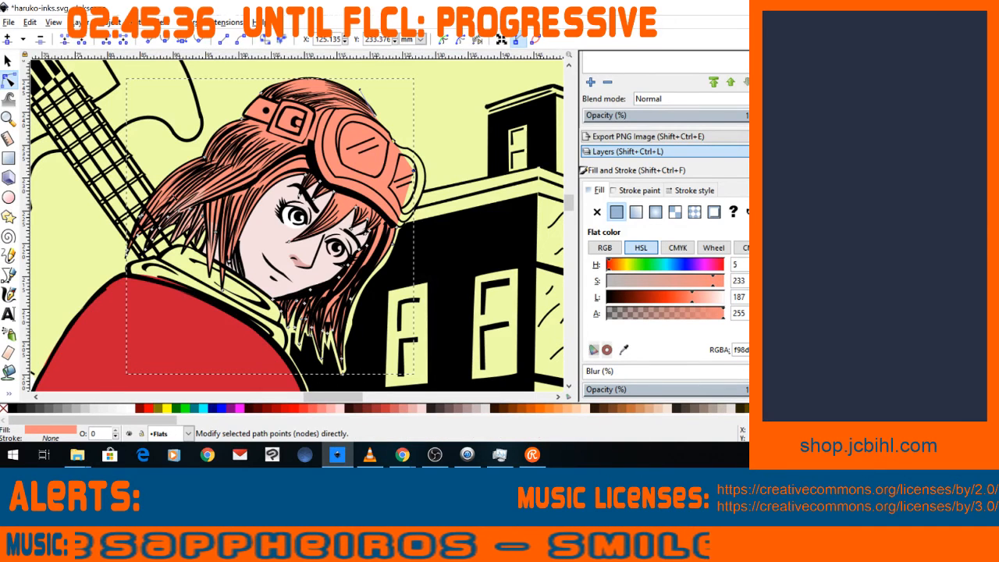
pyautogui.click(193, 218)
pyautogui.click(104, 278)
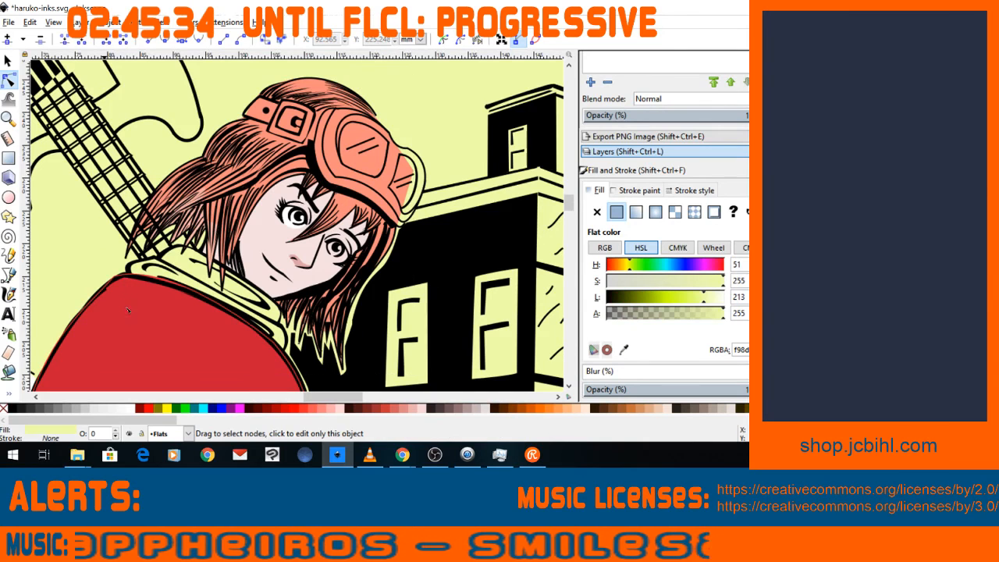
# Select the paler hair patch beside the guitar neck together with the main hair shape and give both the sampled goggle pink.
pyautogui.click(187, 207)
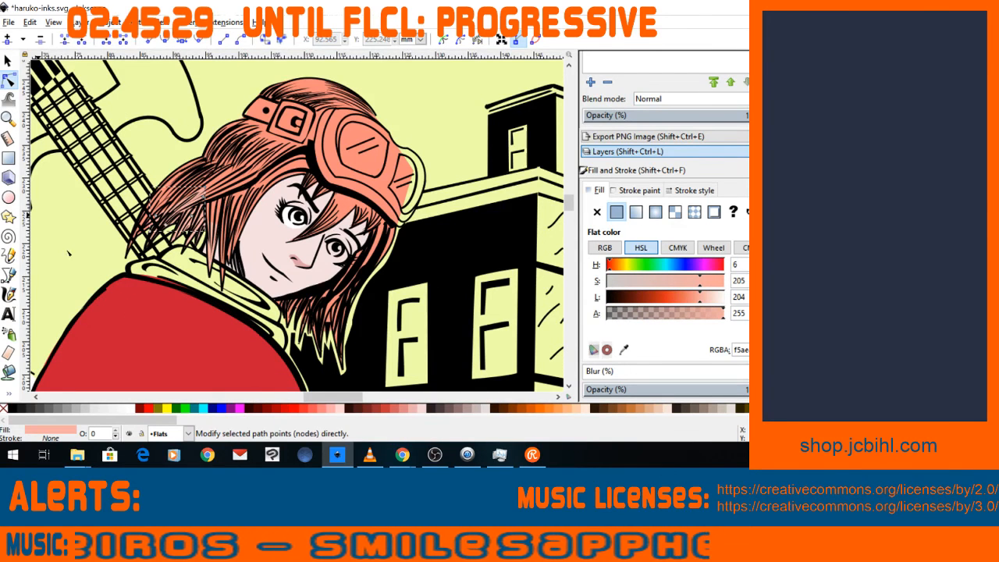
pyautogui.press('s')
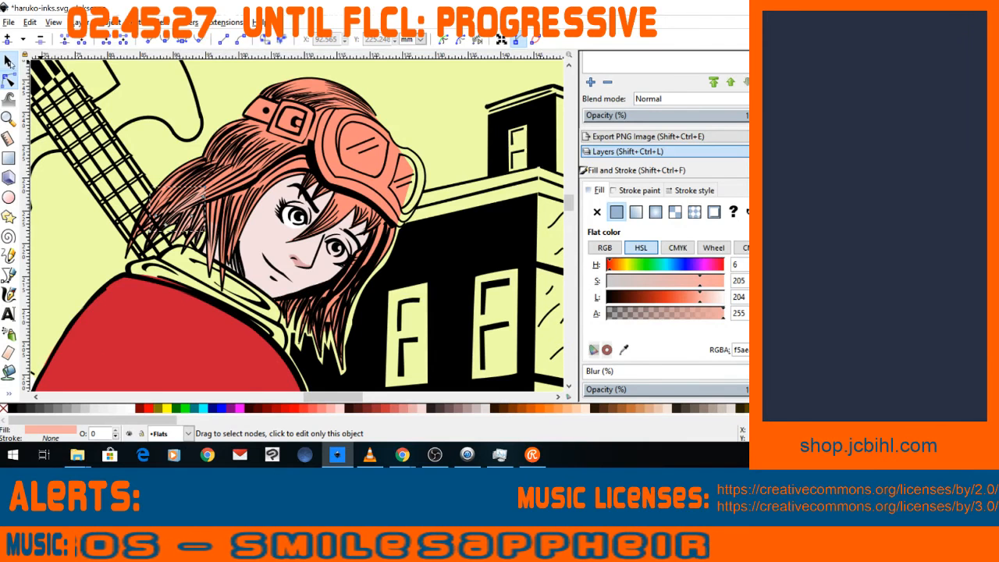
pyautogui.click(166, 299)
pyautogui.click(189, 226)
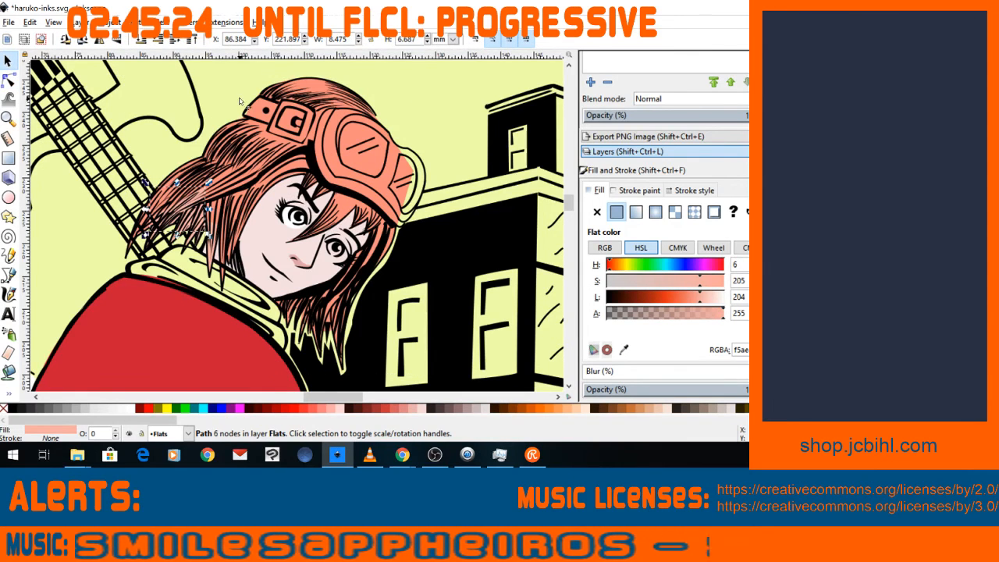
pyautogui.keyDown('shift'); pyautogui.click(156, 306); pyautogui.keyUp('shift')
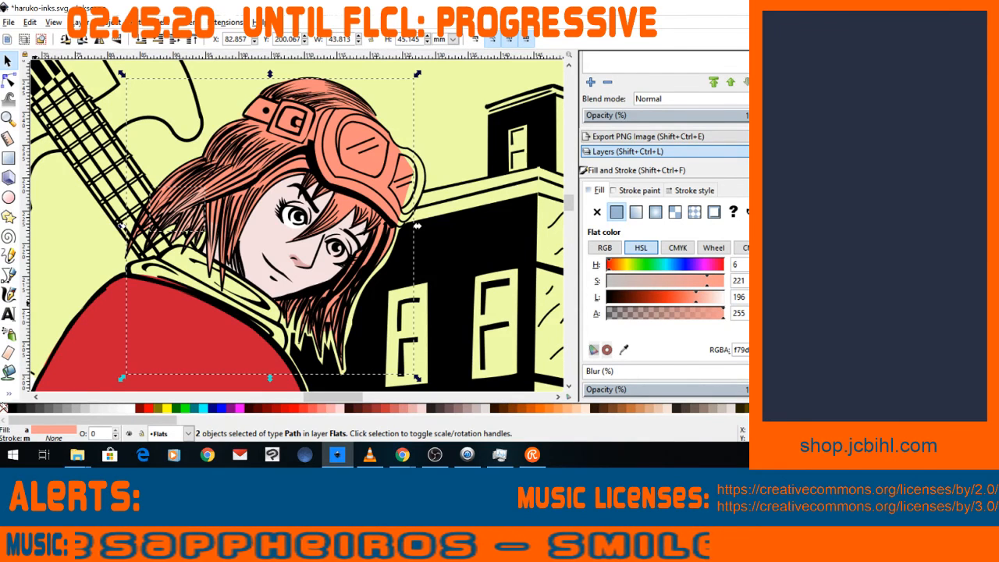
pyautogui.click(8, 396)
pyautogui.click(39, 413)
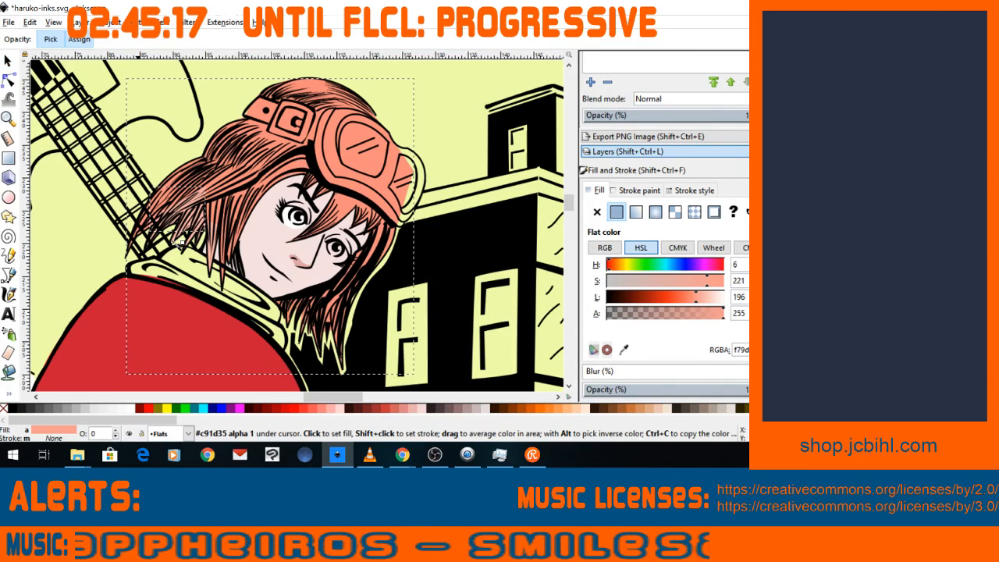
pyautogui.click(335, 165)
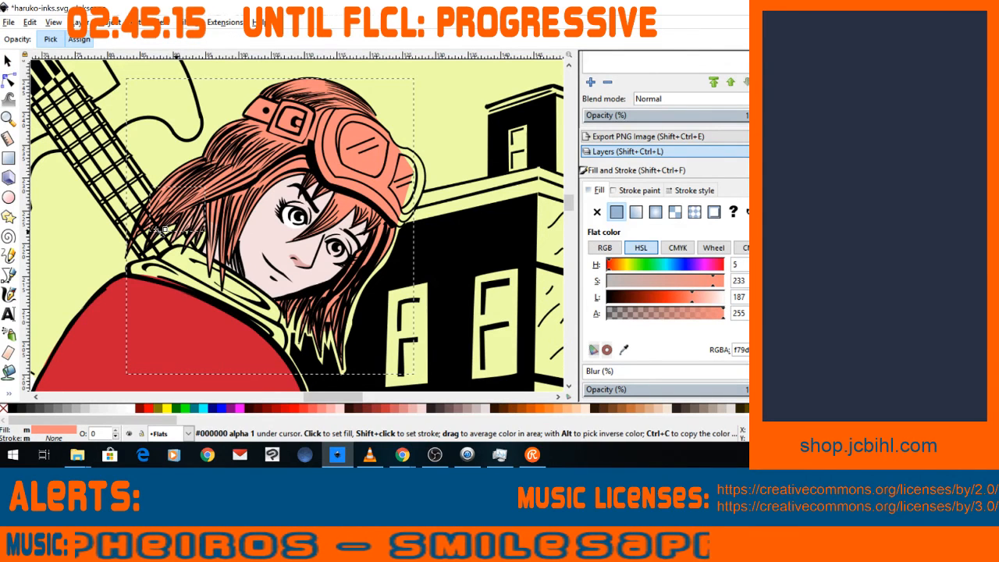
# Recolour the thin pale hair strand hanging over the scarf with the pink sampled from the goggles.
pyautogui.click(8, 61)
pyautogui.click(209, 257)
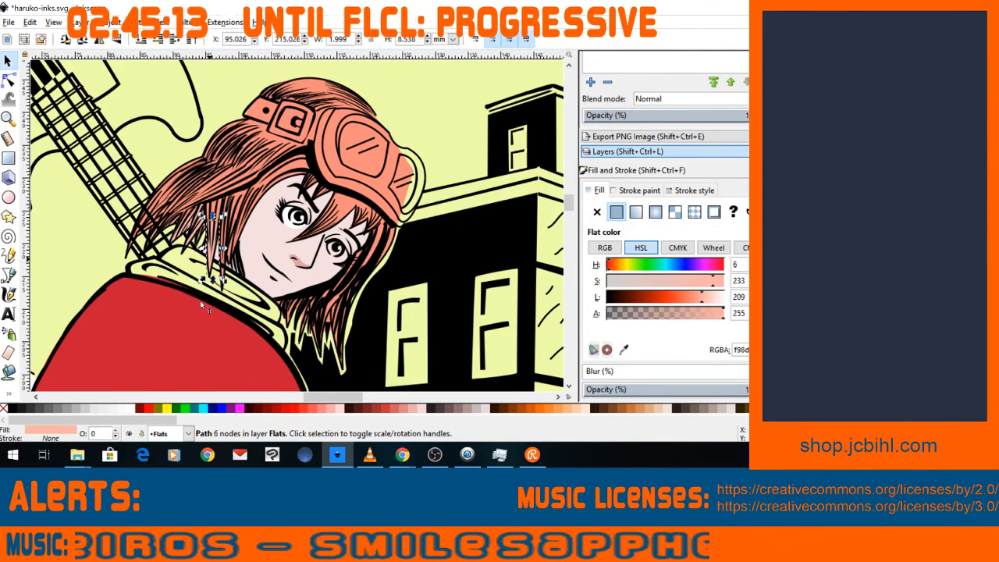
pyautogui.click(8, 384)
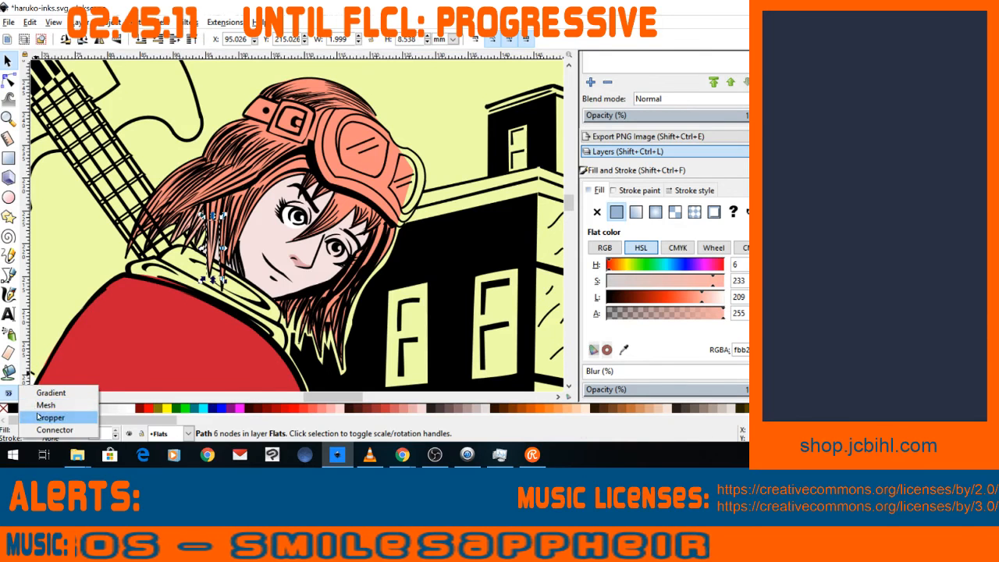
pyautogui.click(39, 414)
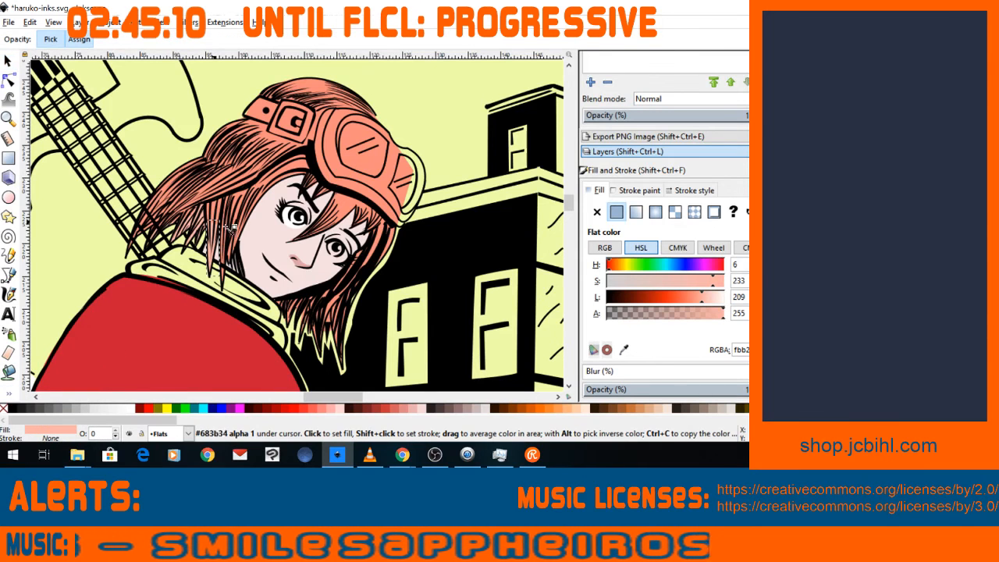
pyautogui.click(358, 173)
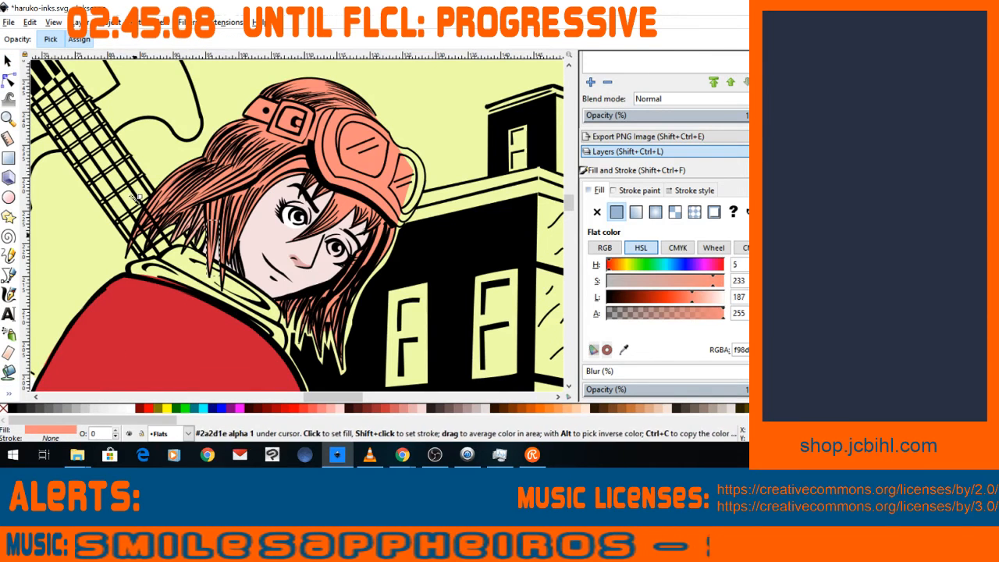
# Recolour the jagged hair-tip path above the scarf with a pink averaged from the hair just below the goggle strap.
pyautogui.click(7, 61)
pyautogui.click(180, 236)
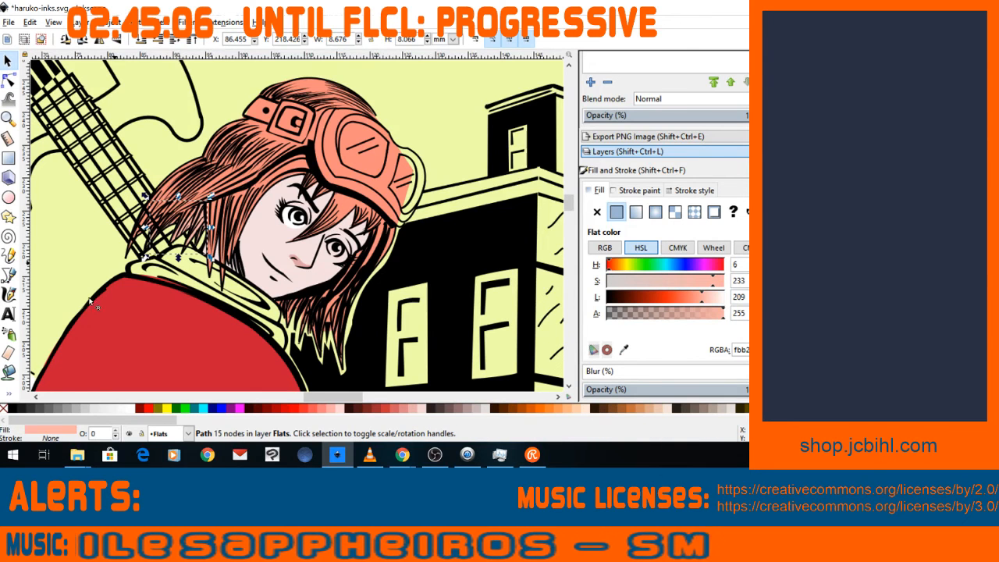
pyautogui.click(9, 391)
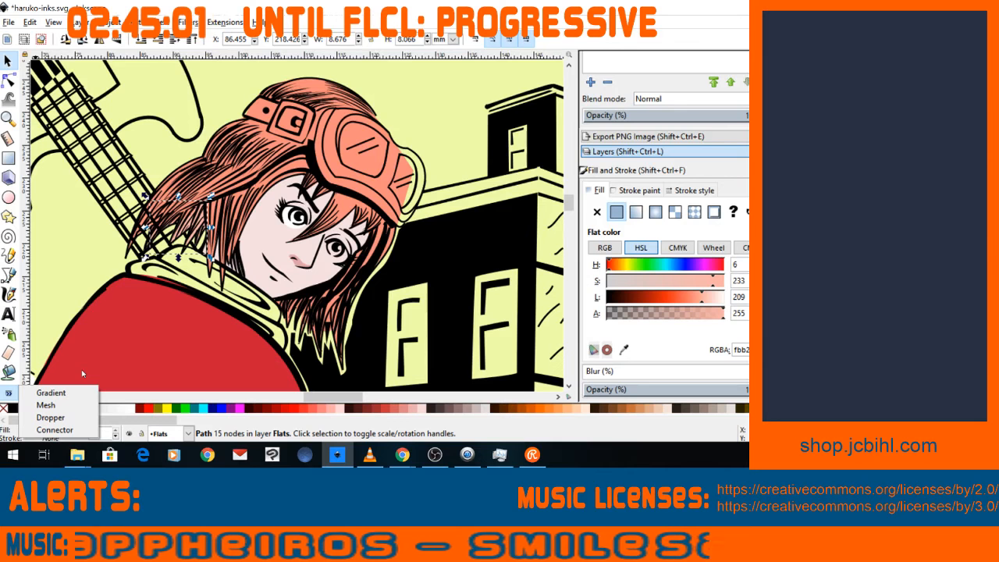
pyautogui.click(49, 418)
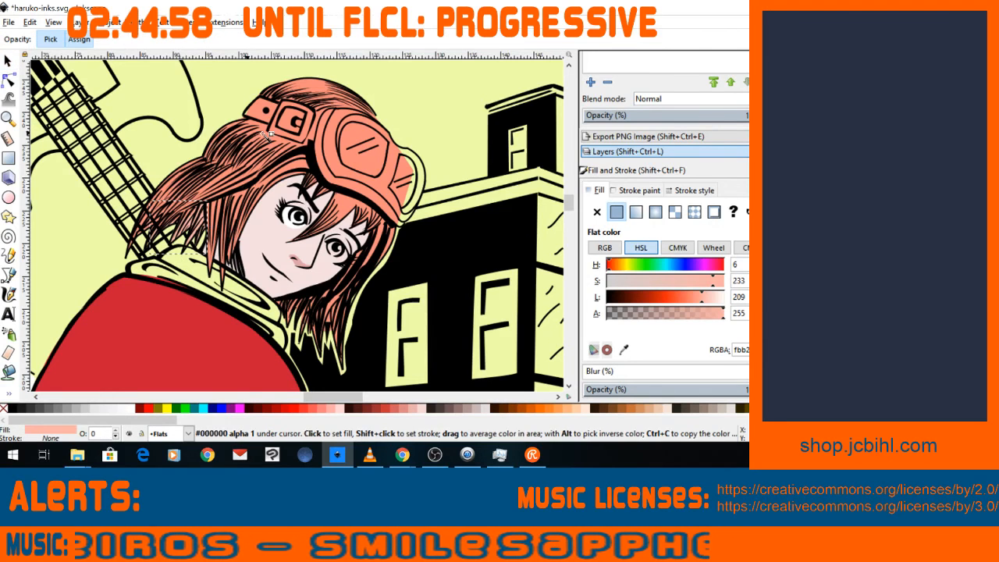
pyautogui.moveTo(268, 135); pyautogui.dragTo(270, 137)
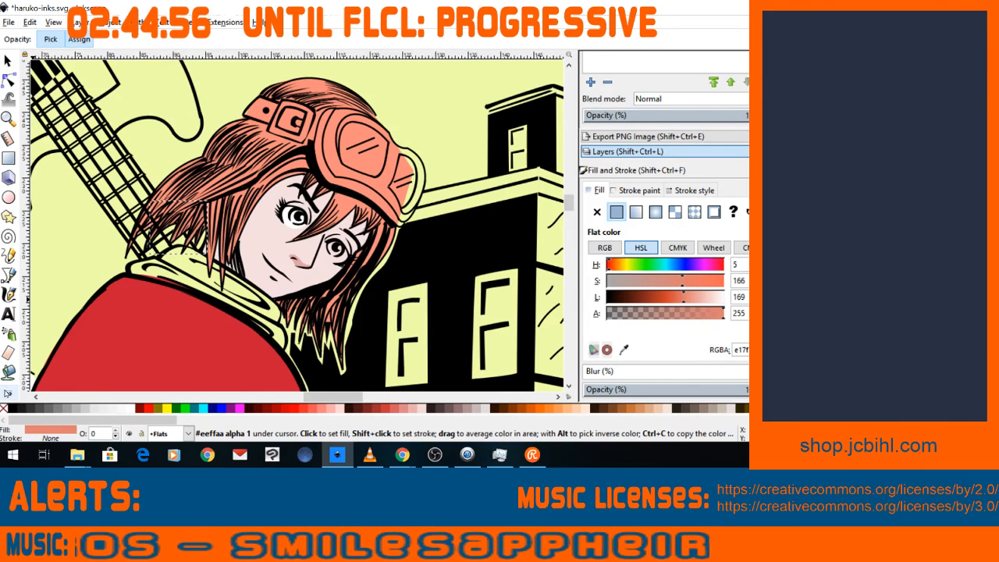
pyautogui.click(8, 394)
pyautogui.click(47, 418)
pyautogui.click(9, 394)
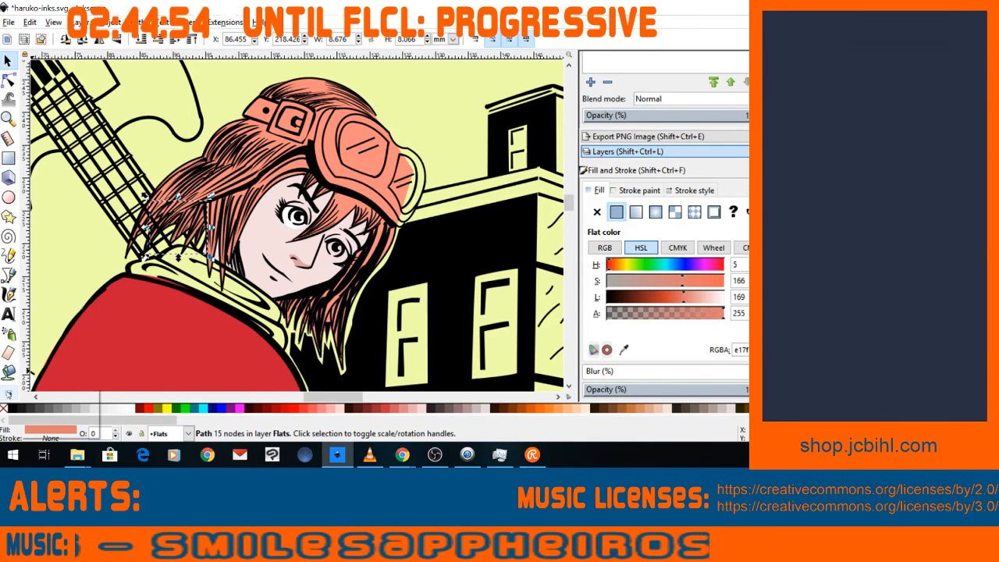
pyautogui.click(14, 66)
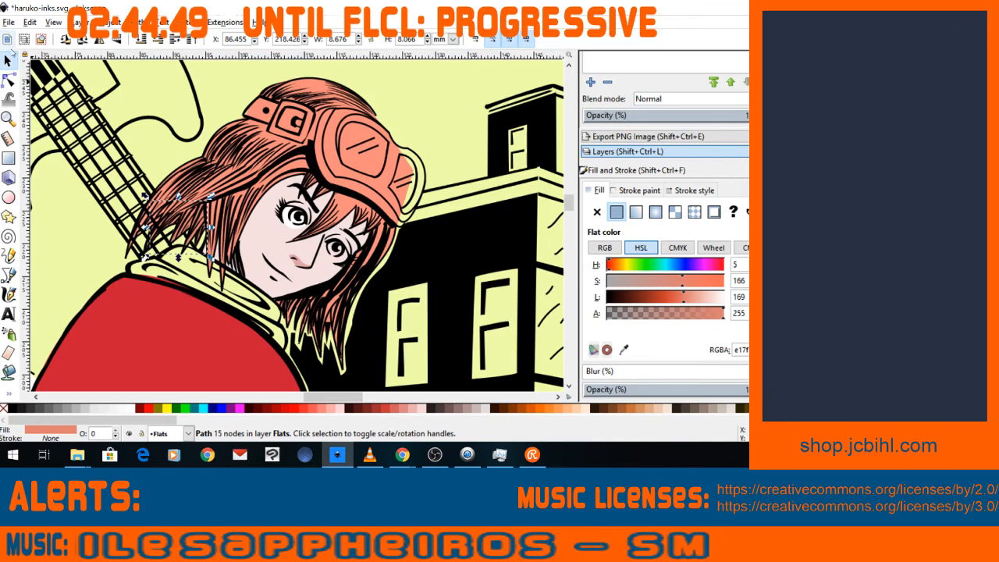
pyautogui.click(321, 158)
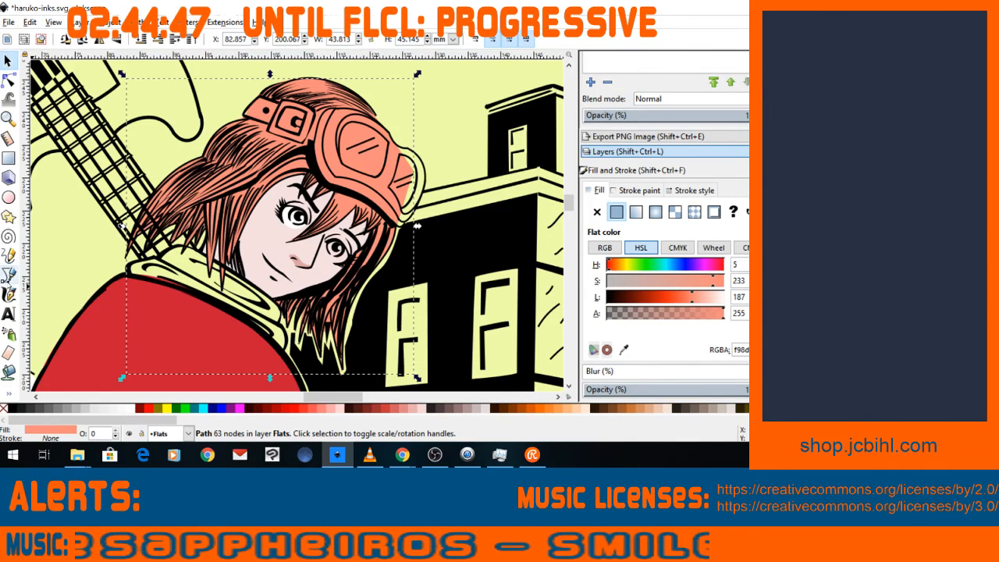
pyautogui.click(9, 390)
pyautogui.click(39, 417)
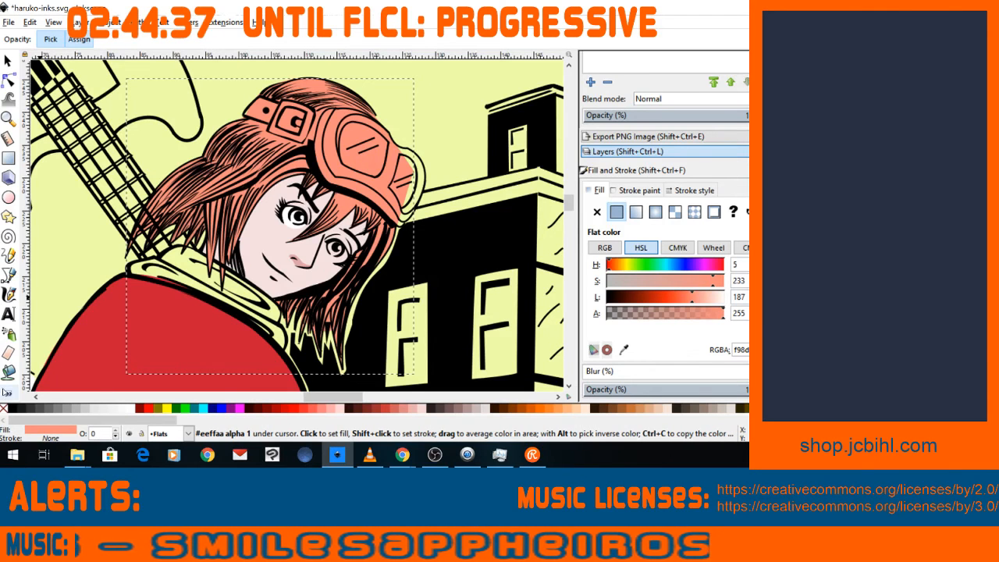
pyautogui.click(8, 392)
pyautogui.click(7, 393)
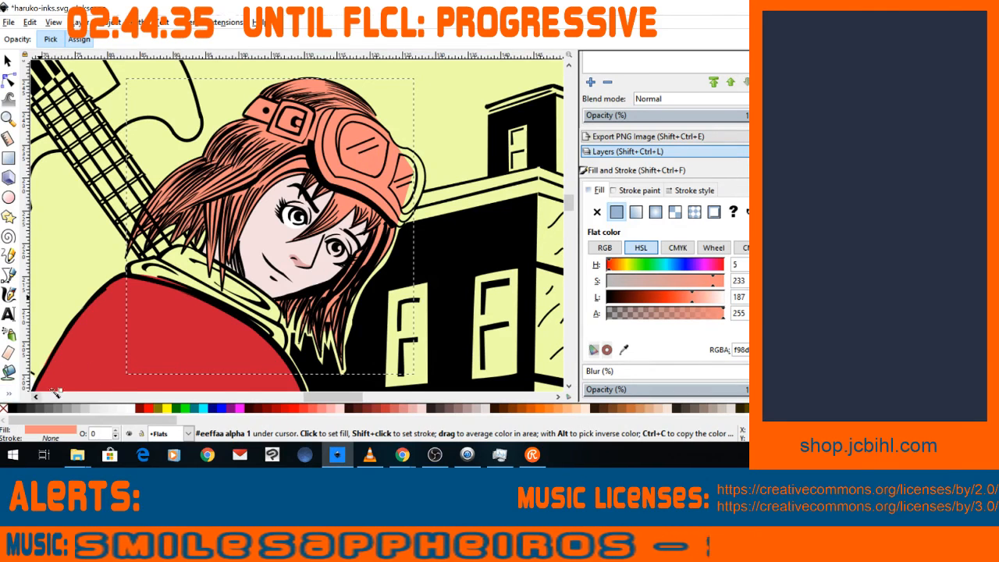
pyautogui.scroll(-5, 141, 278)
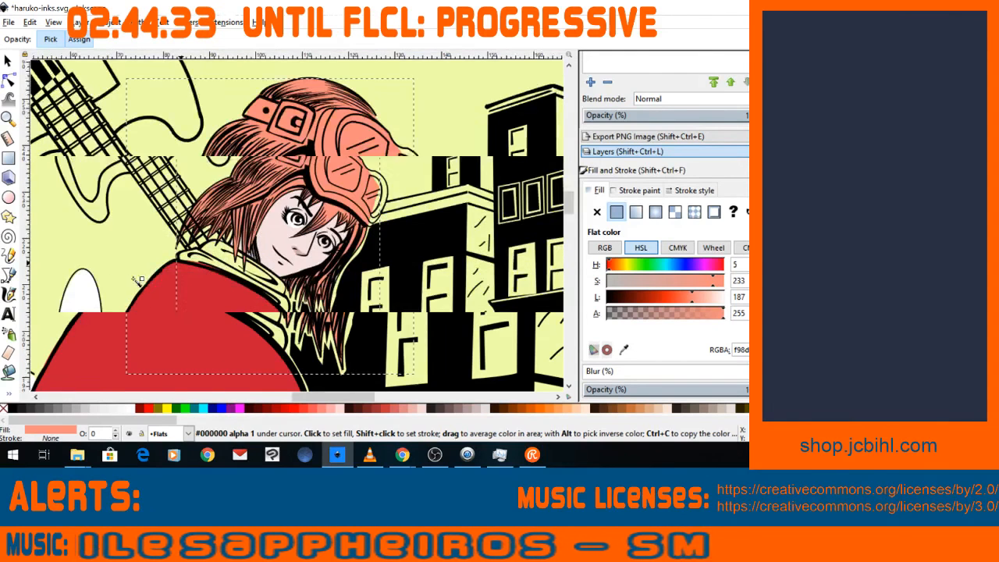
pyautogui.scroll(-4, 102, 278)
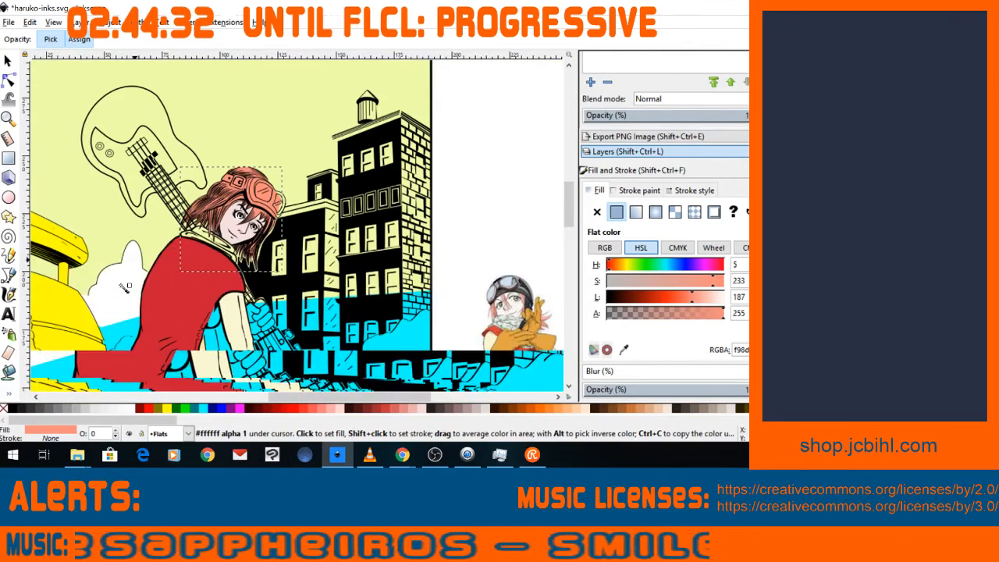
pyautogui.press('+')
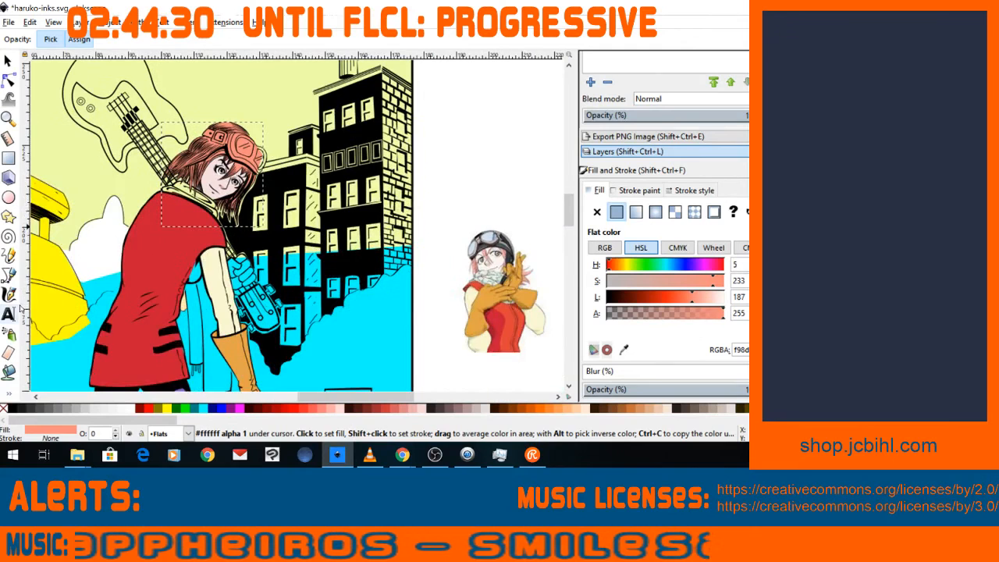
pyautogui.press('-')
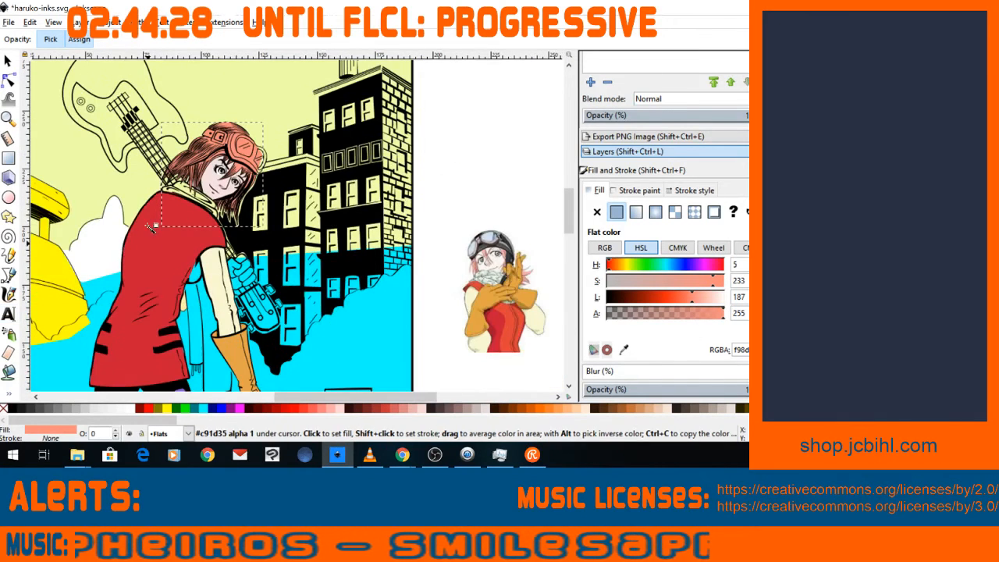
pyautogui.press('space')
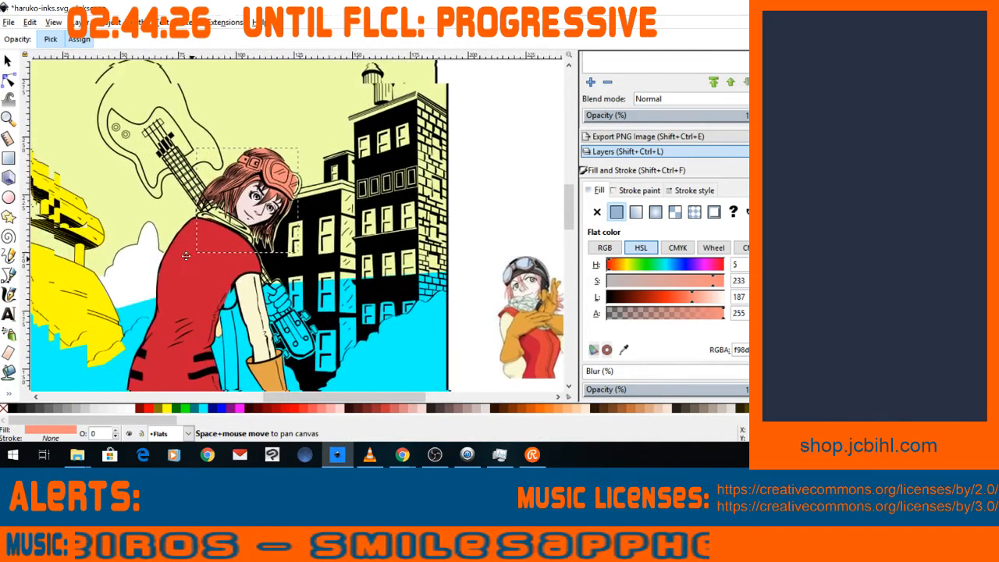
pyautogui.press('+')
pyautogui.press('space')
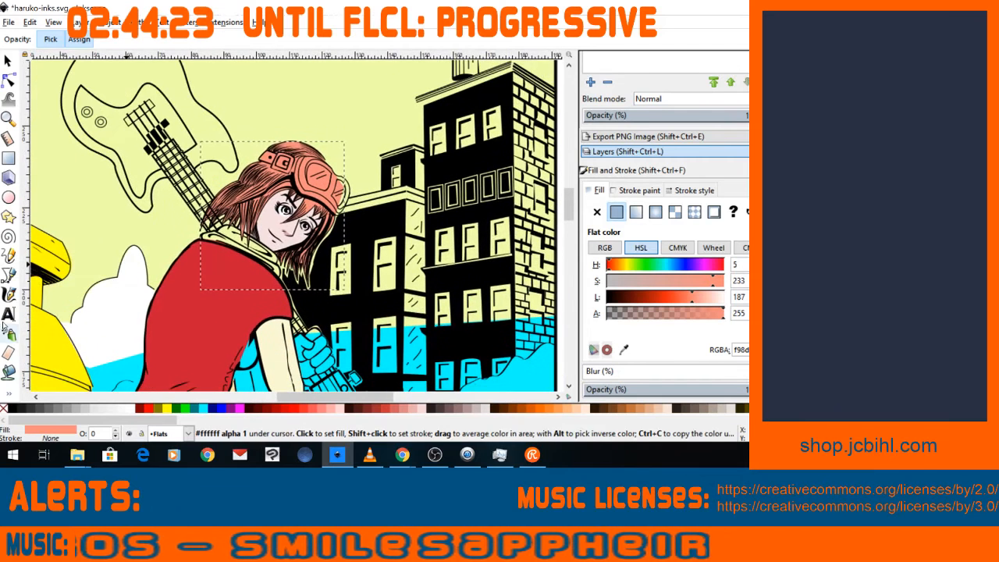
pyautogui.click(8, 275)
pyautogui.press('-')
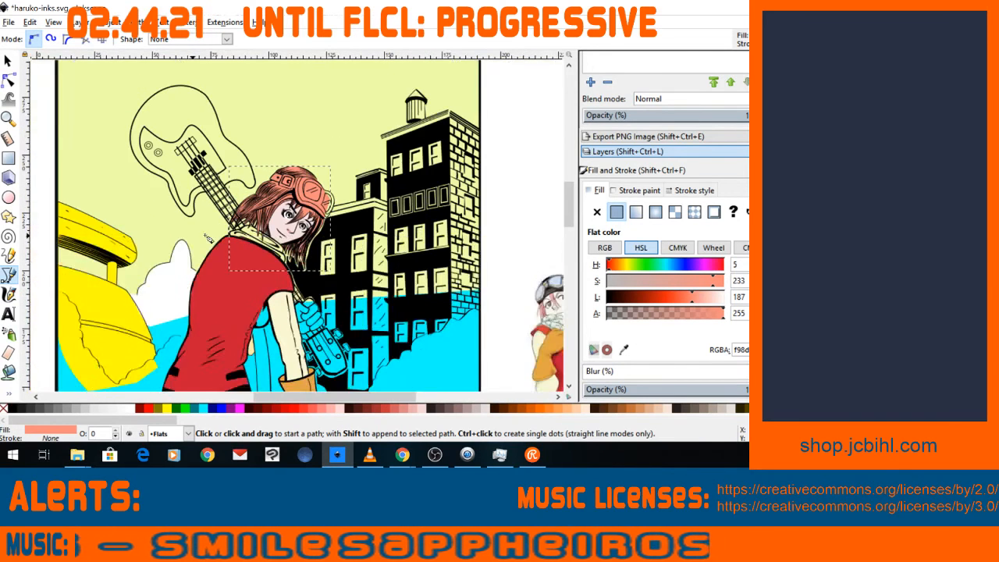
pyautogui.press('+')
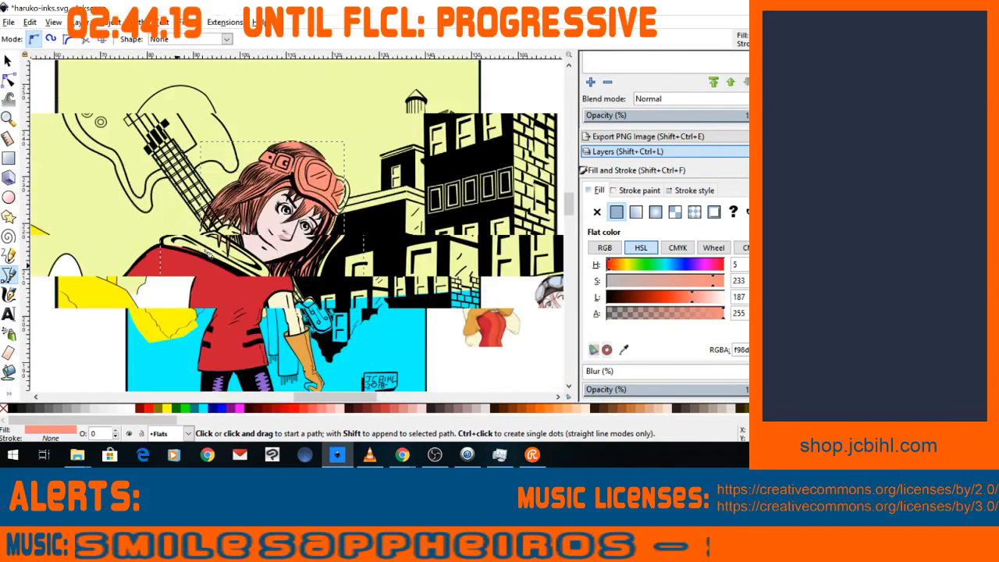
pyautogui.press('space')
pyautogui.press('+')
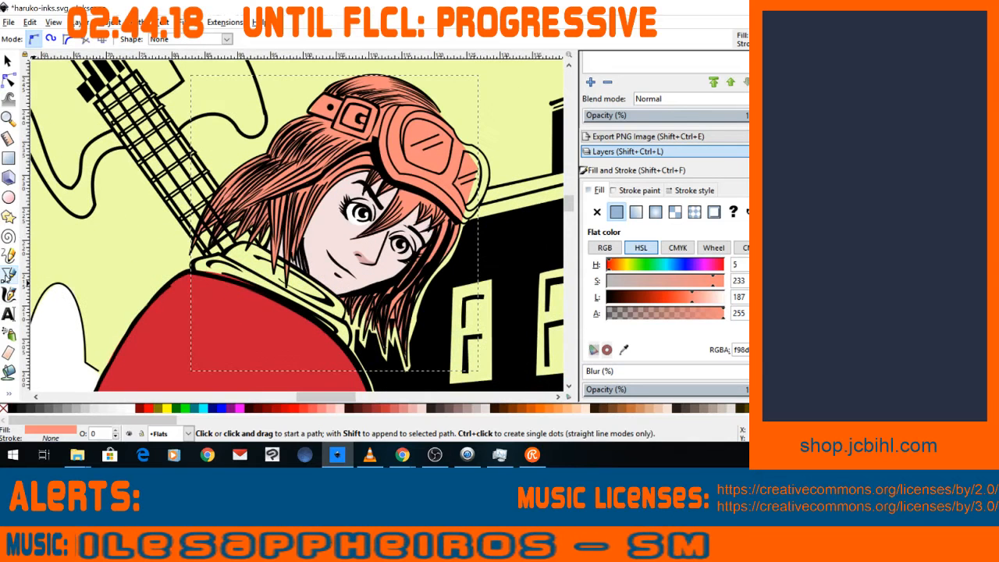
pyautogui.click(195, 272)
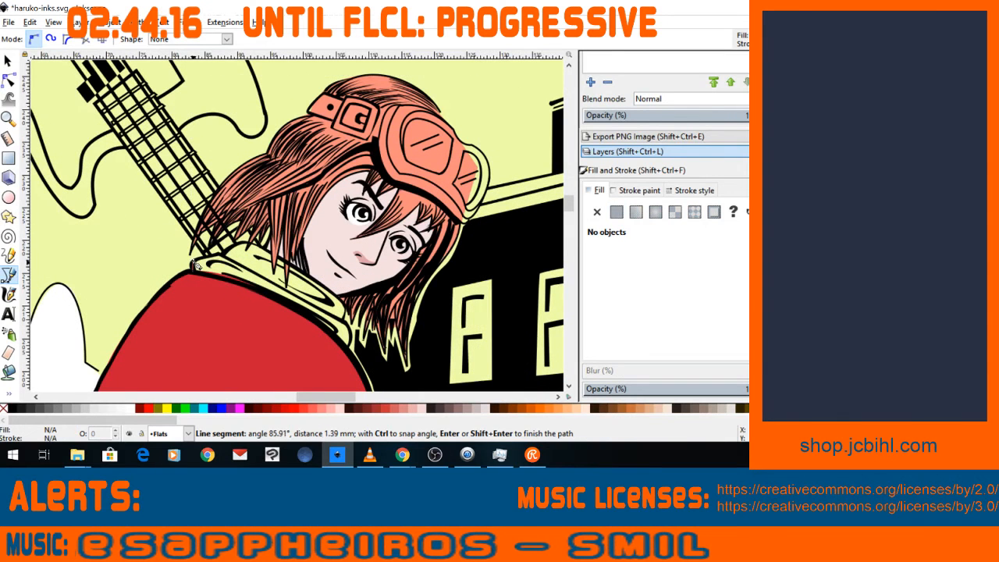
pyautogui.click(236, 244)
pyautogui.click(249, 241)
pyautogui.click(259, 243)
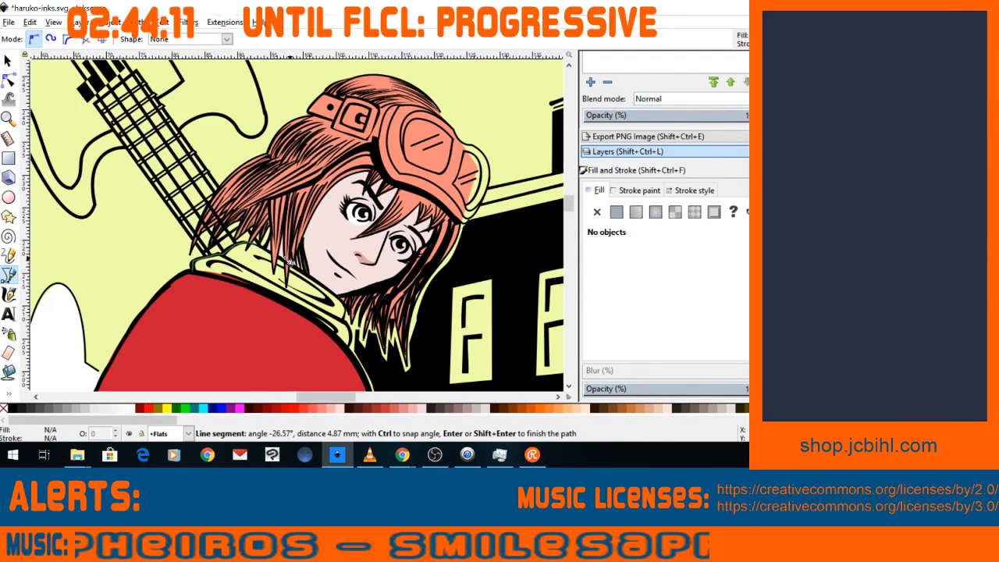
pyautogui.click(286, 262)
pyautogui.click(344, 305)
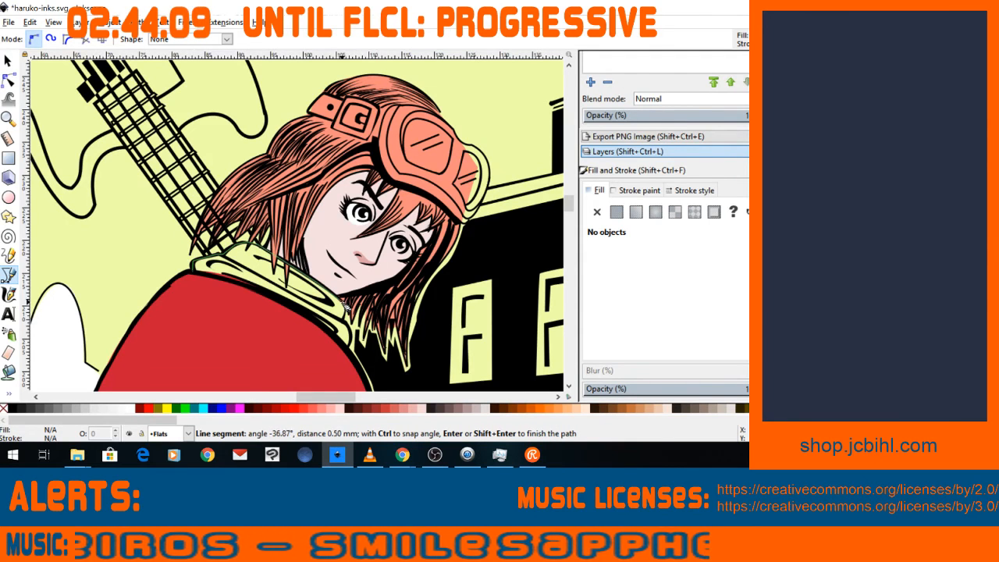
pyautogui.click(348, 310)
pyautogui.click(344, 323)
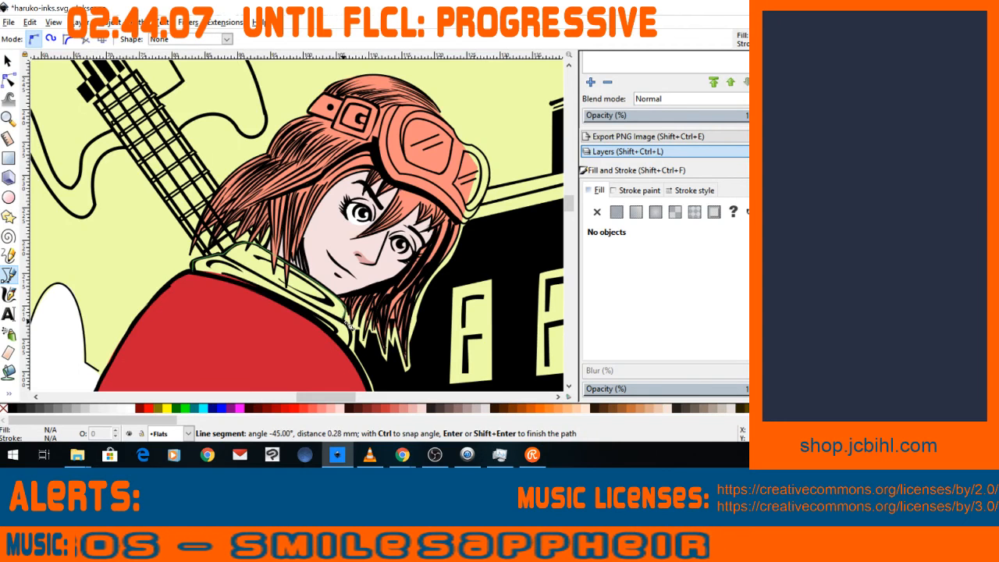
pyautogui.click(345, 325)
pyautogui.click(8, 61)
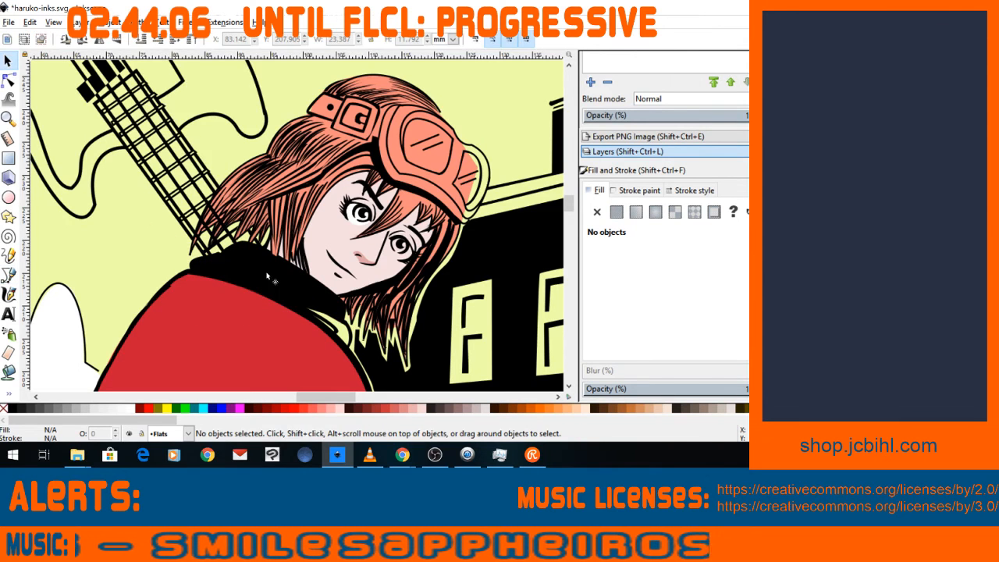
pyautogui.click(227, 297)
pyautogui.press('Delete')
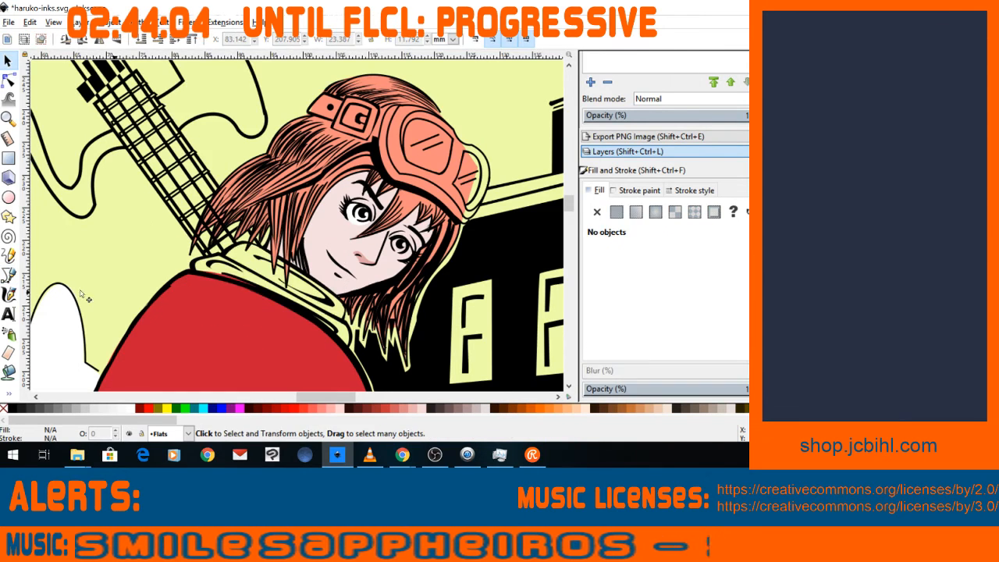
# Trace a closed path around the scarf, curving it over the top fold and down to the far end along the red vest's collar.
pyautogui.click(8, 275)
pyautogui.click(196, 270)
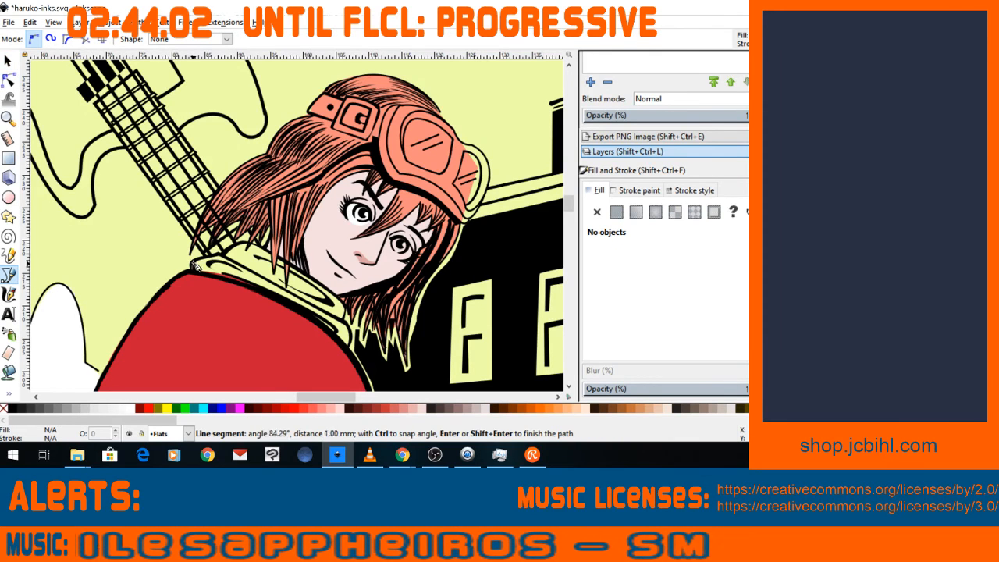
pyautogui.click(222, 257)
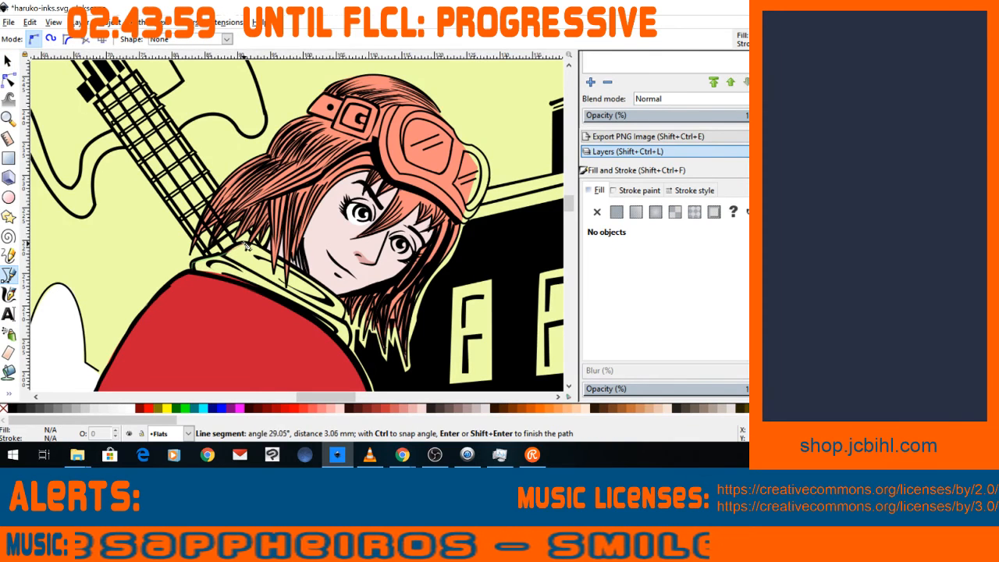
pyautogui.moveTo(245, 245); pyautogui.dragTo(267, 250)
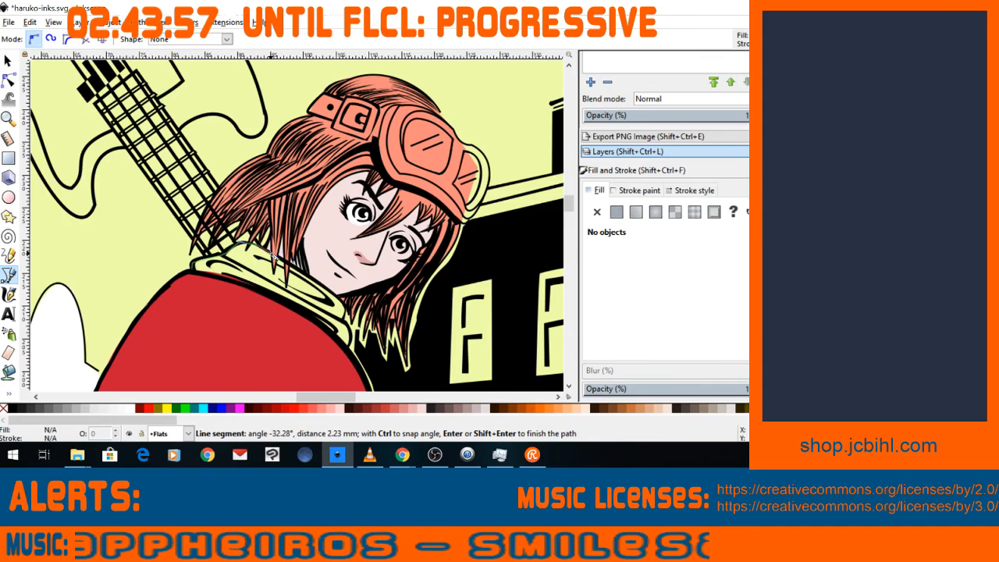
pyautogui.click(345, 322)
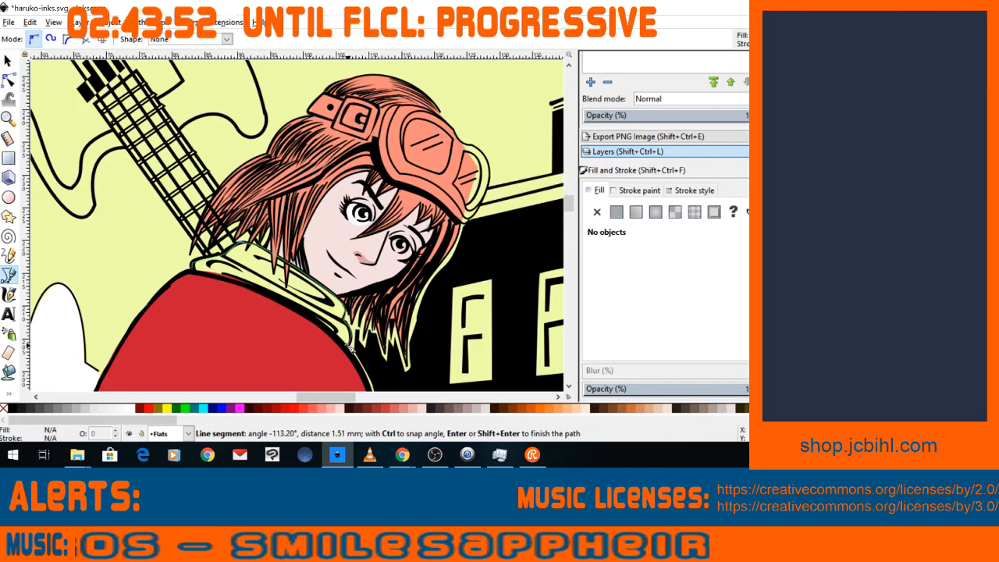
pyautogui.click(345, 352)
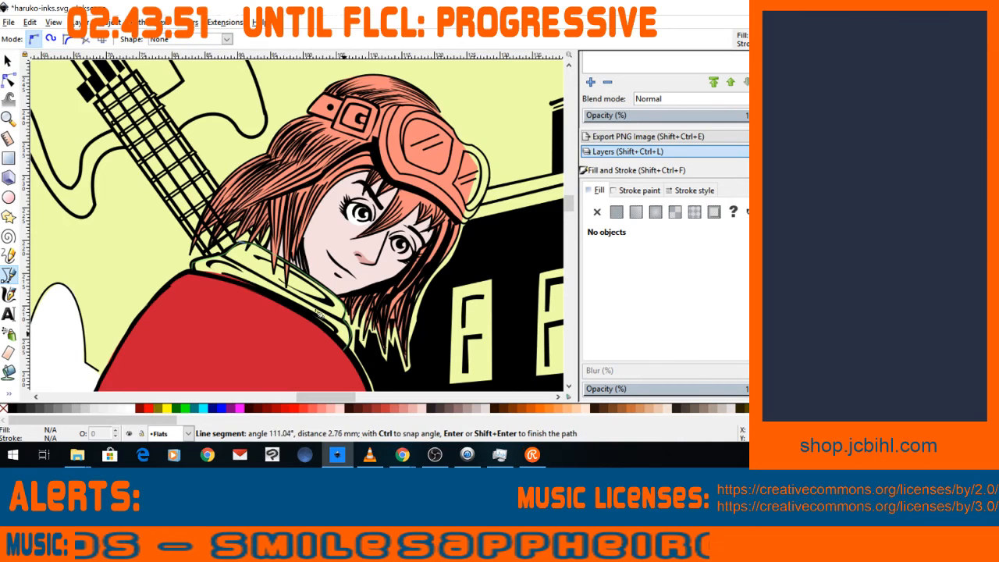
pyautogui.click(197, 271)
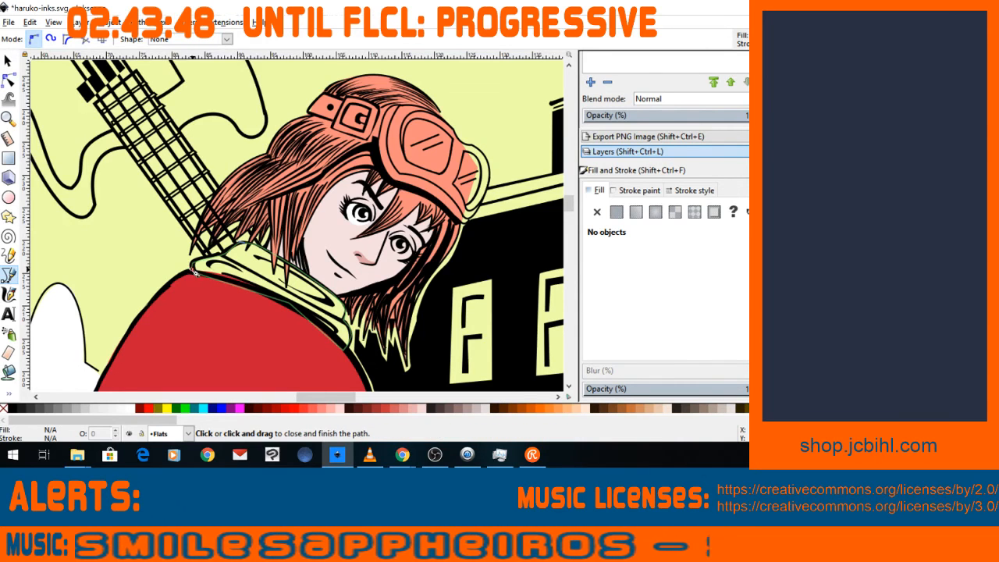
pyautogui.click(194, 272)
pyautogui.press('-')
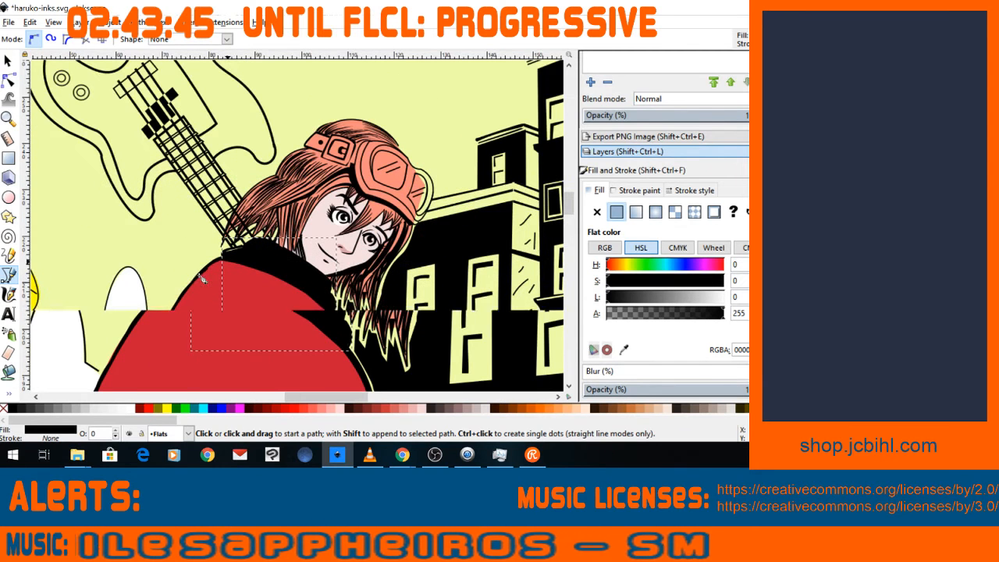
pyautogui.click(8, 80)
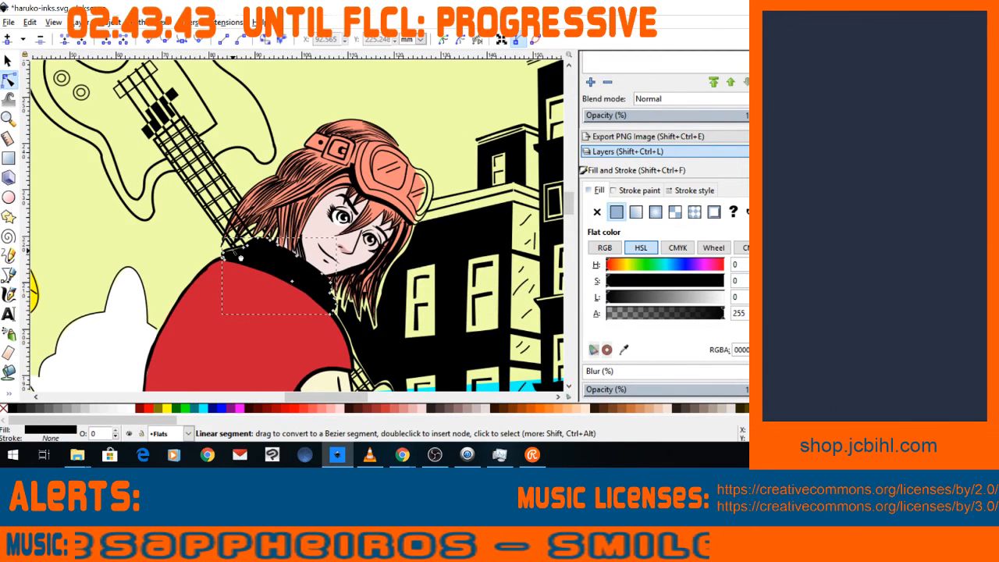
# Check the scarf colour in the reference picture and fill the scarf shape with a very pale green, HSL 85, 255, 238.
pyautogui.scroll(-4, 235, 258)
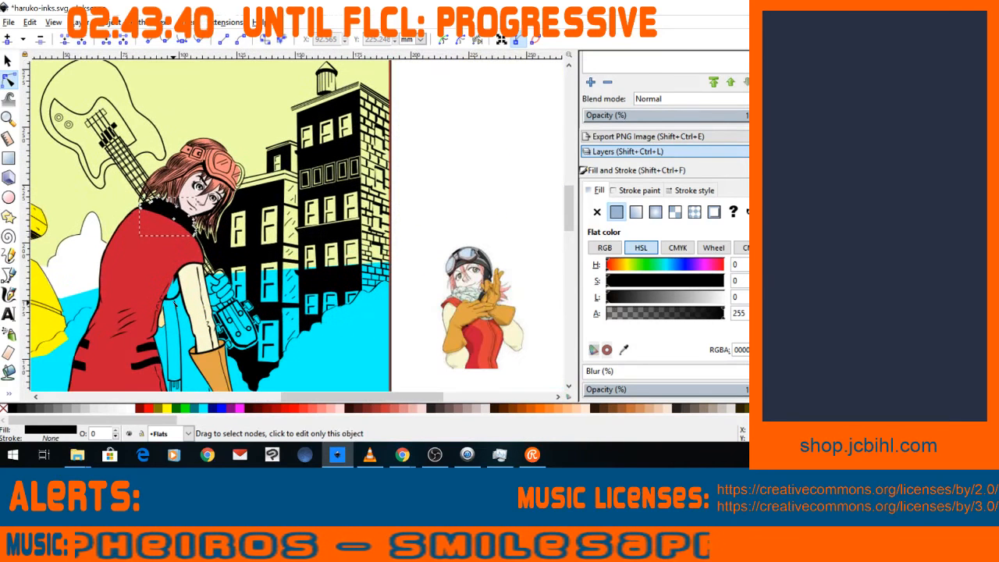
pyautogui.scroll(1, 461, 308)
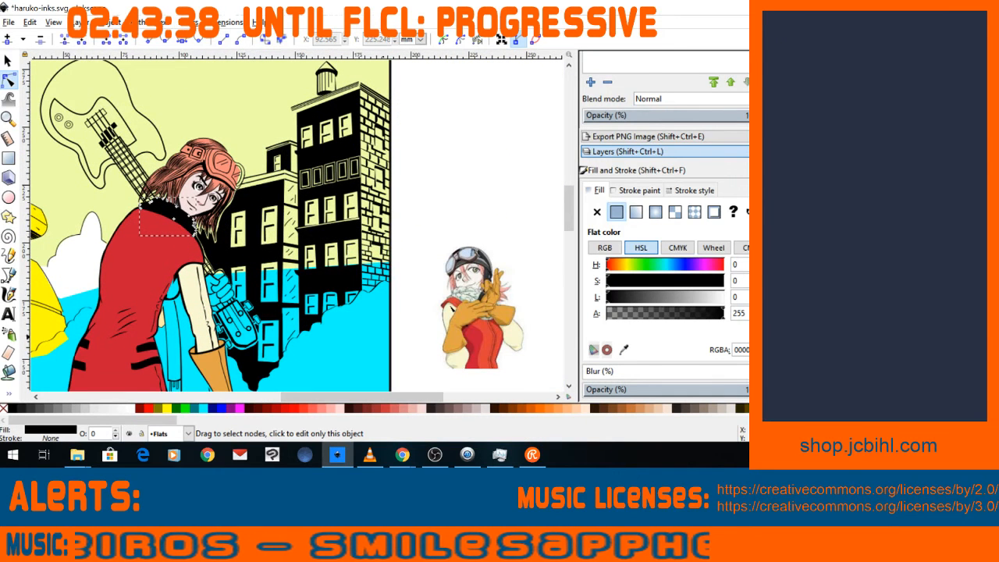
pyautogui.scroll(1, 461, 308)
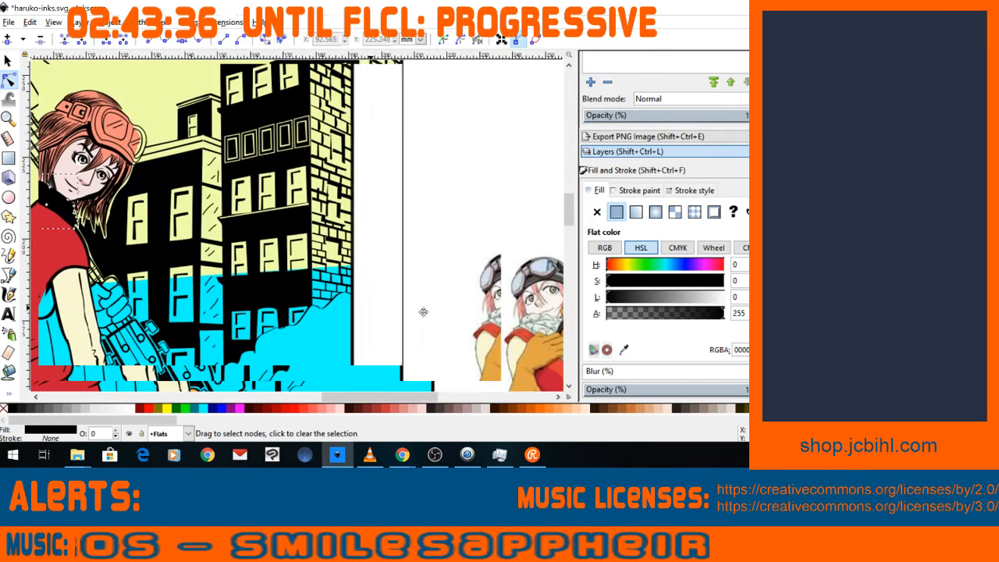
pyautogui.moveTo(425, 313); pyautogui.dragTo(385, 311)
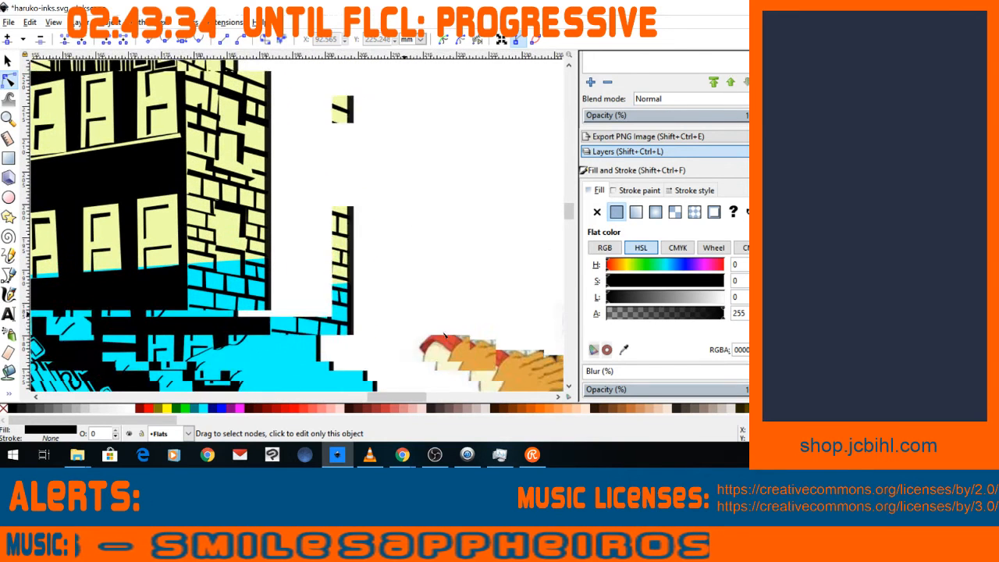
pyautogui.press('-')
pyautogui.press('-')
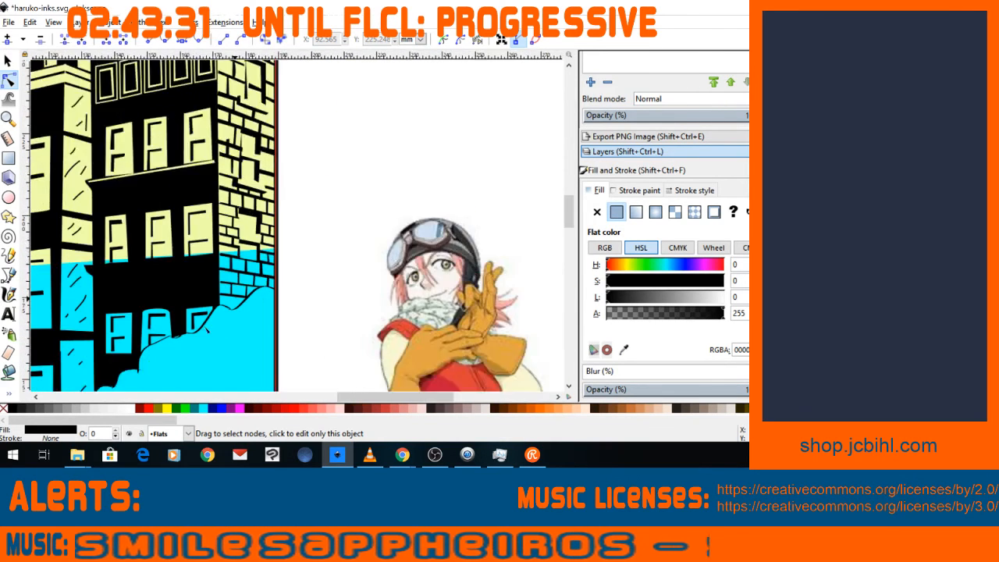
pyautogui.press('+')
pyautogui.moveTo(281, 348); pyautogui.dragTo(471, 375)
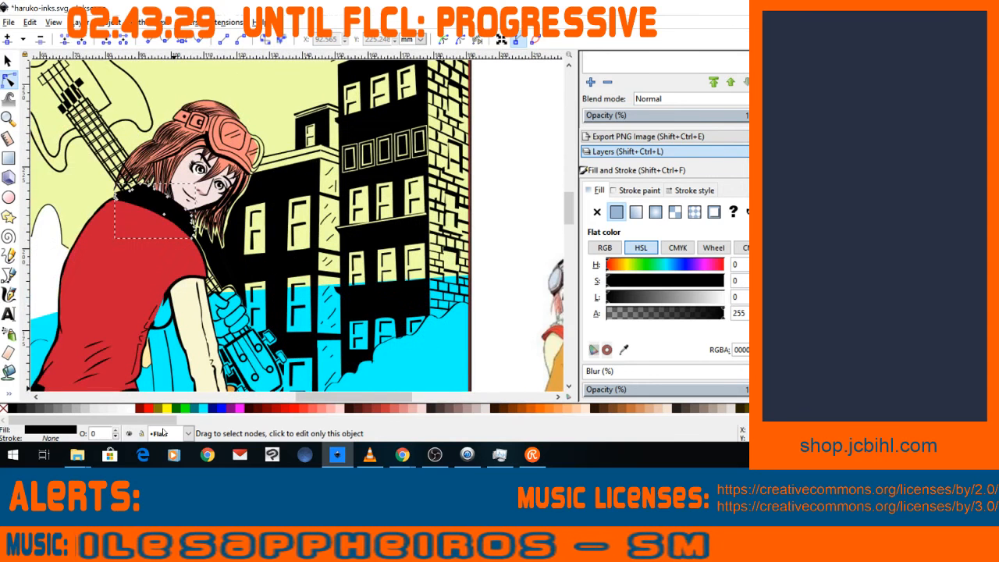
pyautogui.click(194, 408)
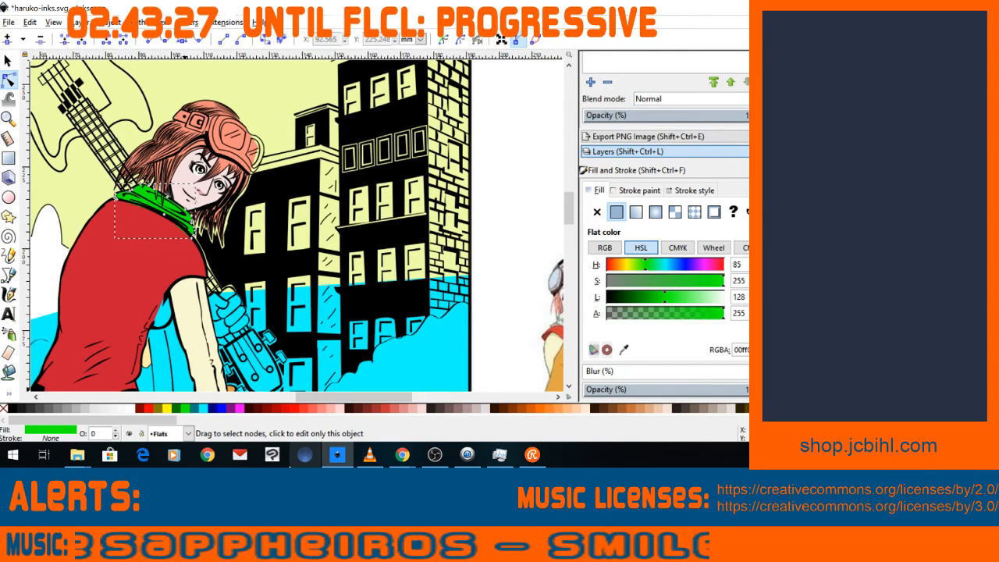
pyautogui.click(718, 298)
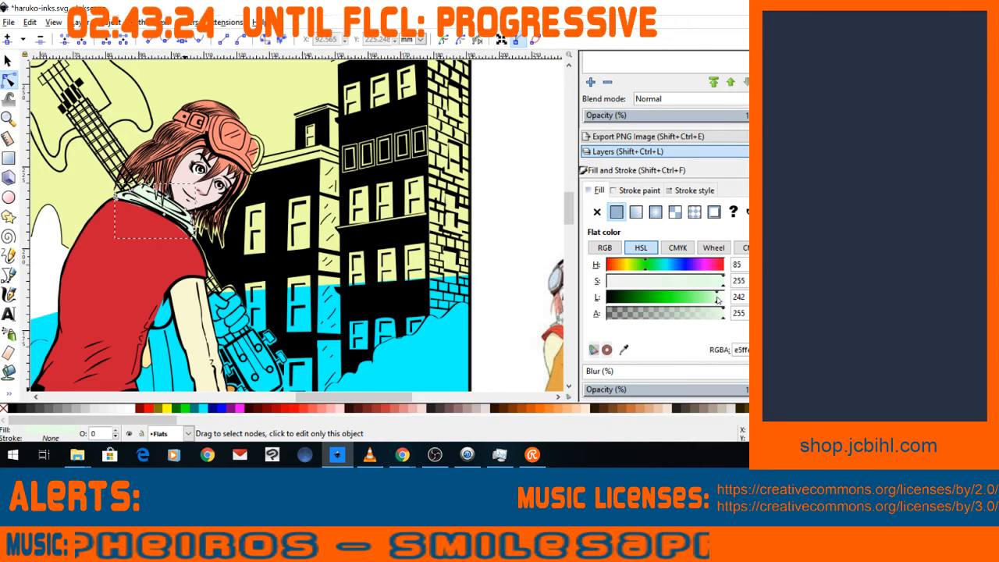
pyautogui.click(717, 299)
pyautogui.click(715, 297)
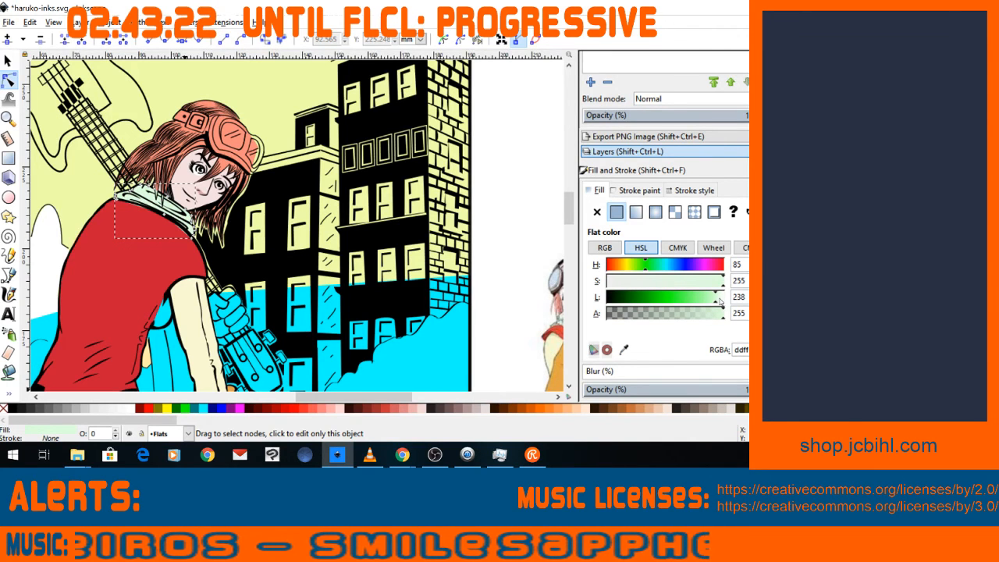
# Inspect the border between the pale green scarf and the red vest, selecting the vest shape and the scarf shape in turn.
pyautogui.moveTo(97, 284); pyautogui.dragTo(160, 289)
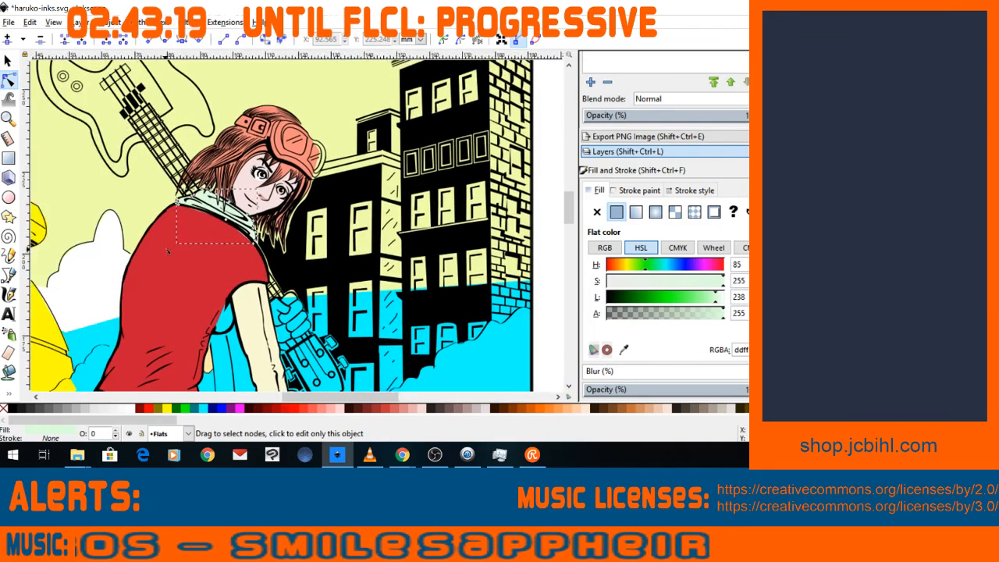
pyautogui.press('+')
pyautogui.moveTo(168, 256); pyautogui.dragTo(226, 291)
pyautogui.press('+')
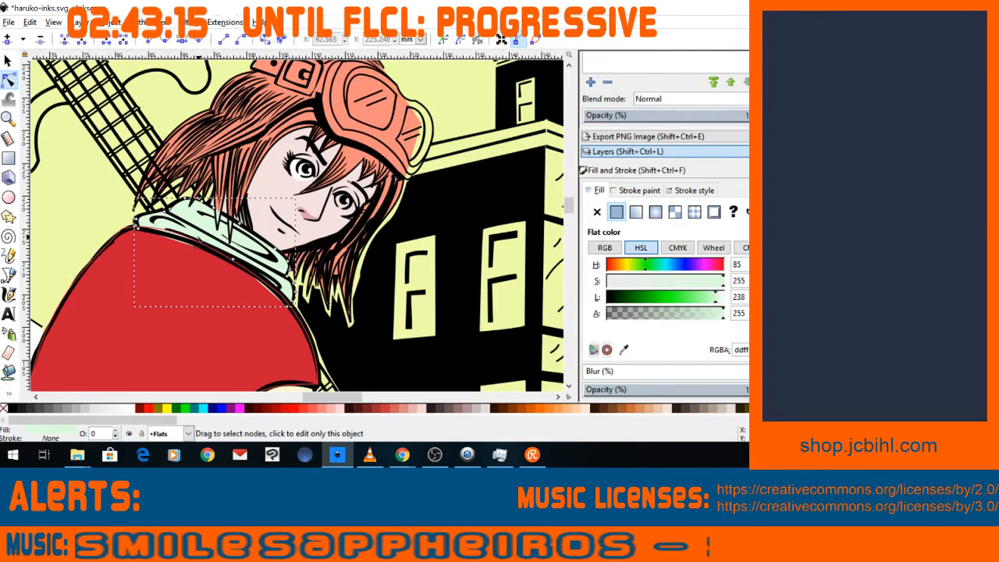
pyautogui.click(9, 275)
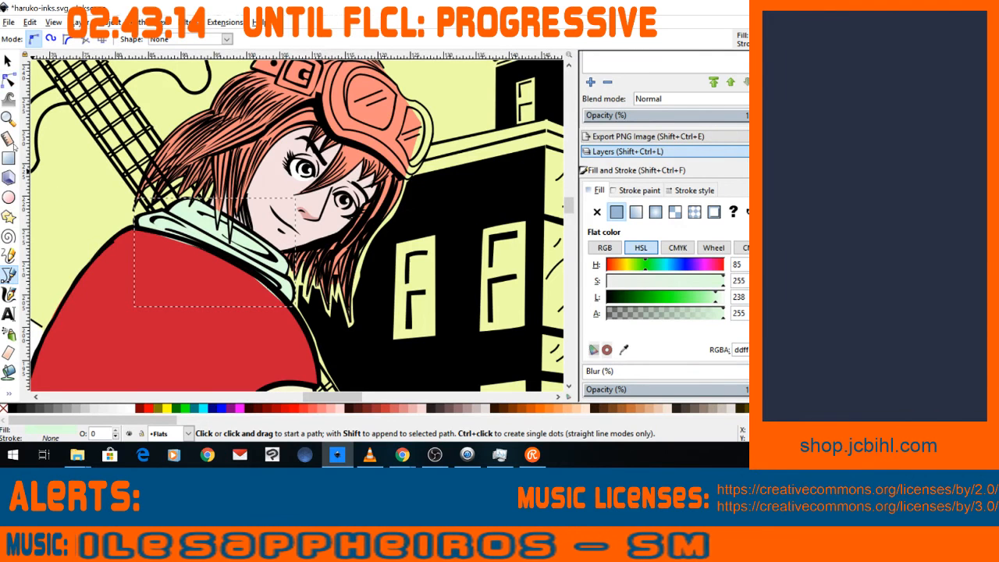
pyautogui.click(9, 81)
pyautogui.click(117, 274)
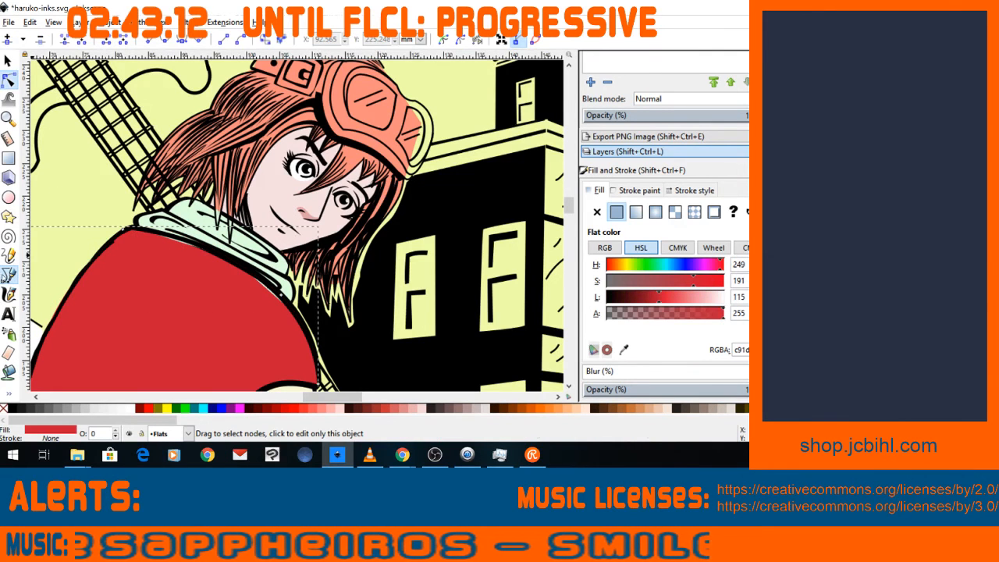
pyautogui.click(9, 274)
pyautogui.click(9, 81)
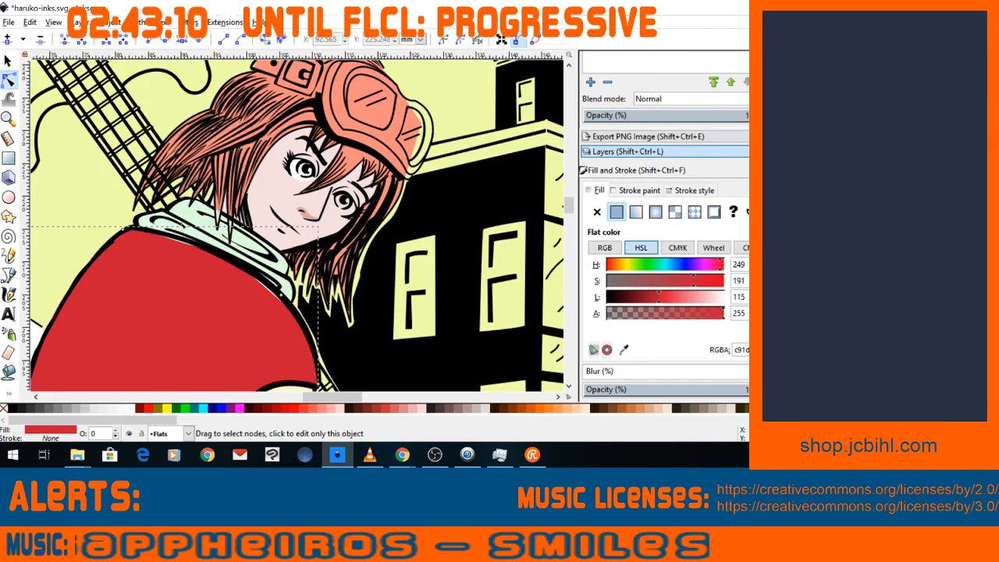
pyautogui.click(180, 245)
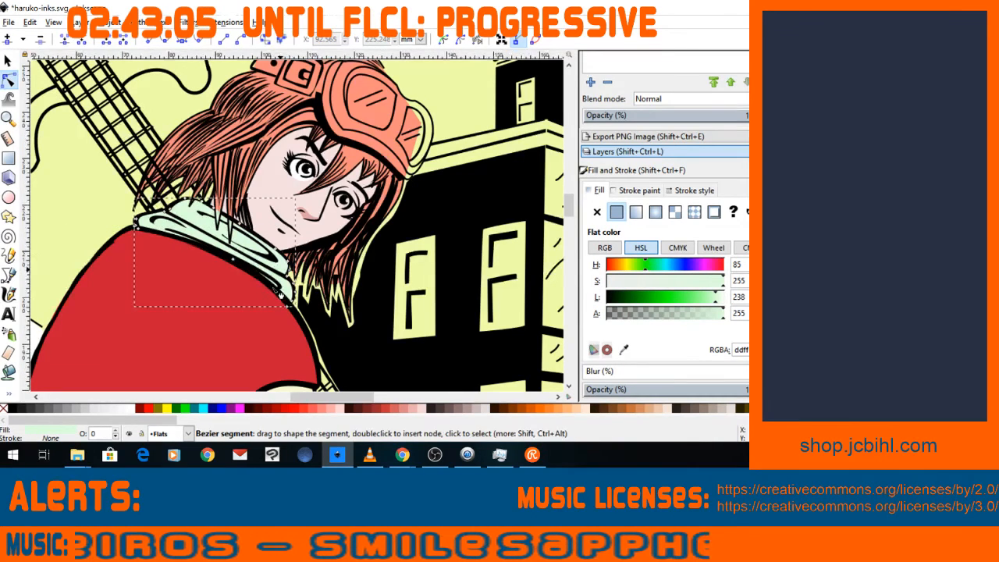
# Review the flat colours across the whole drawing beside the reference picture, returning to the area around the scarf and shoulders.
pyautogui.press('-')
pyautogui.press('-')
pyautogui.press('-')
pyautogui.press('-')
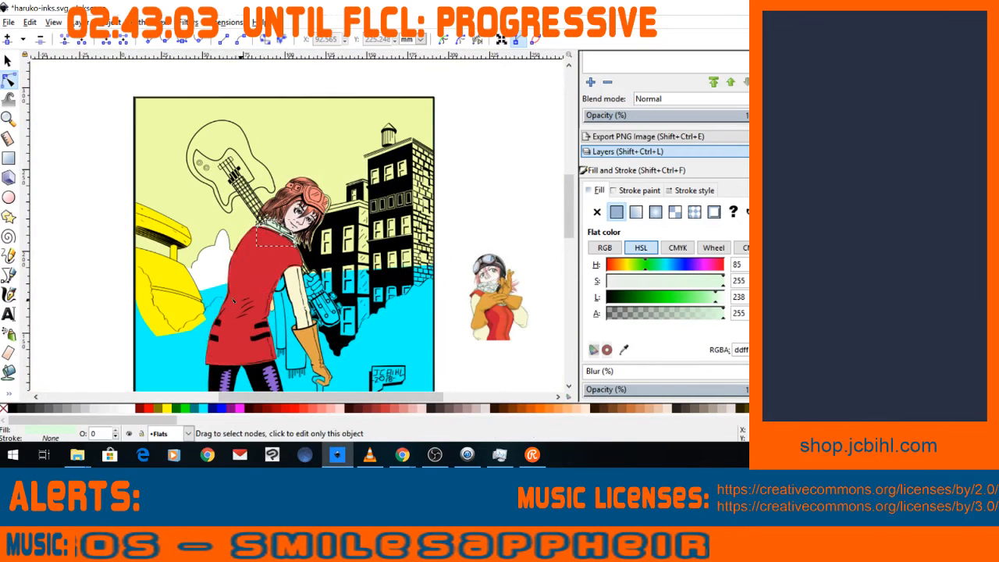
pyautogui.press('space')
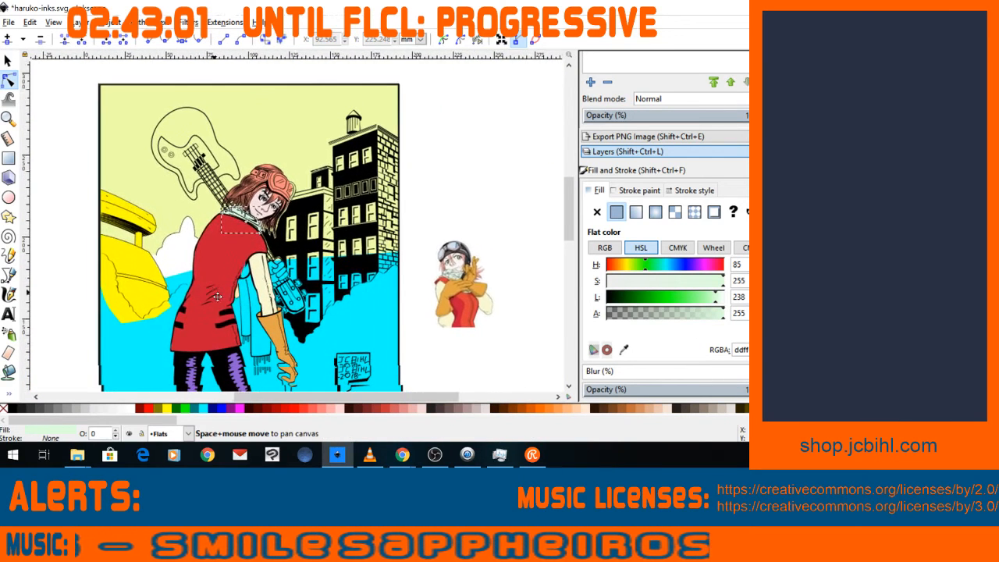
pyautogui.press('-')
pyautogui.press('+')
pyautogui.press('+')
pyautogui.press('+')
pyautogui.press('+')
pyautogui.press('+')
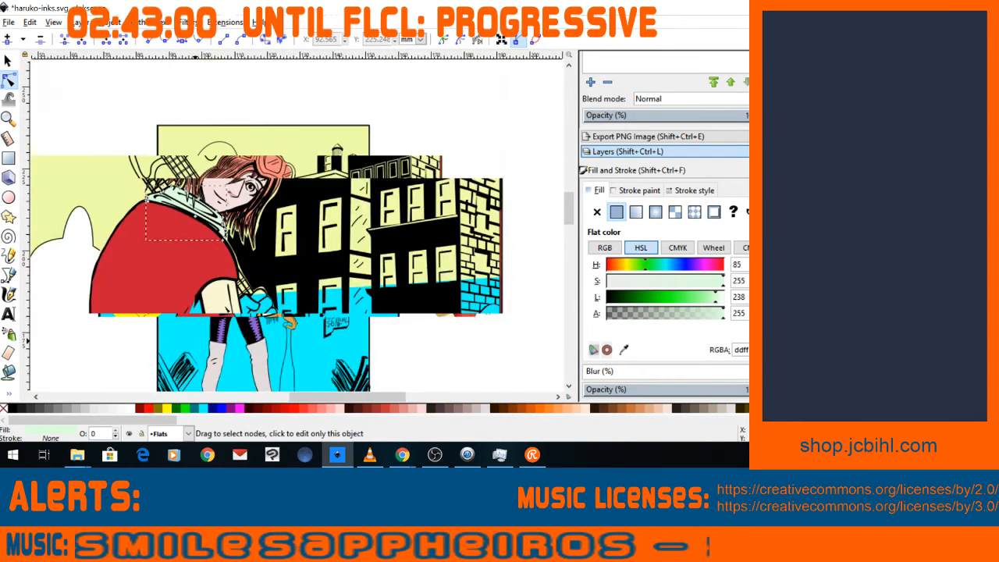
# Try to bend the pale green scarf's upper edge down around the hair lock that hangs over it.
pyautogui.press('space')
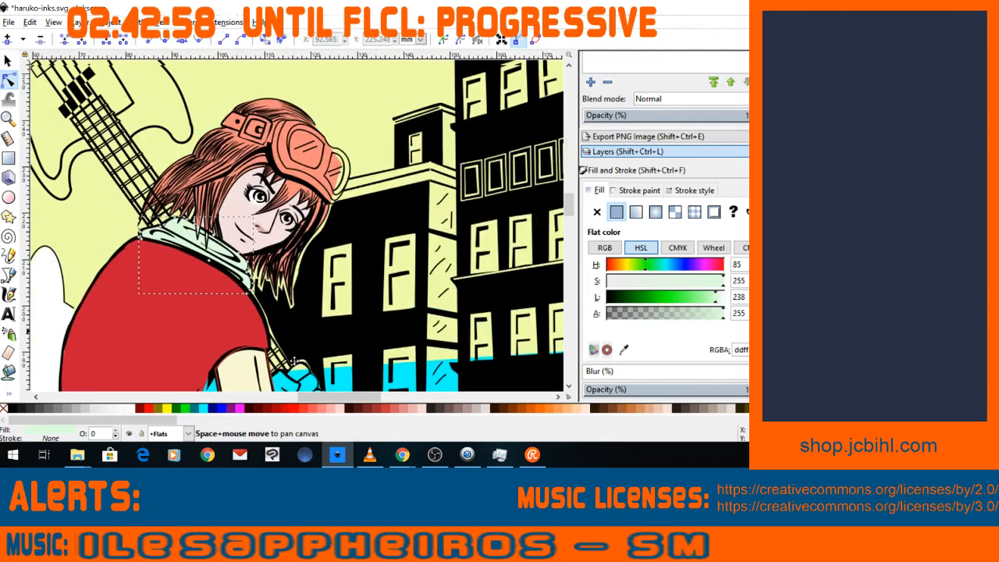
pyautogui.press('-')
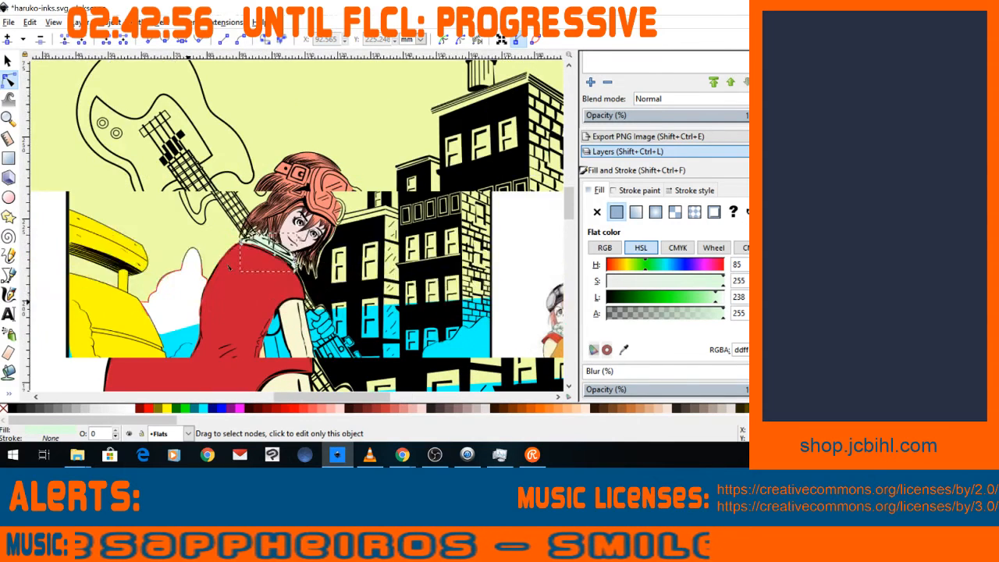
pyautogui.press('+')
pyautogui.press('+')
pyautogui.press('+')
pyautogui.press('+')
pyautogui.press('space')
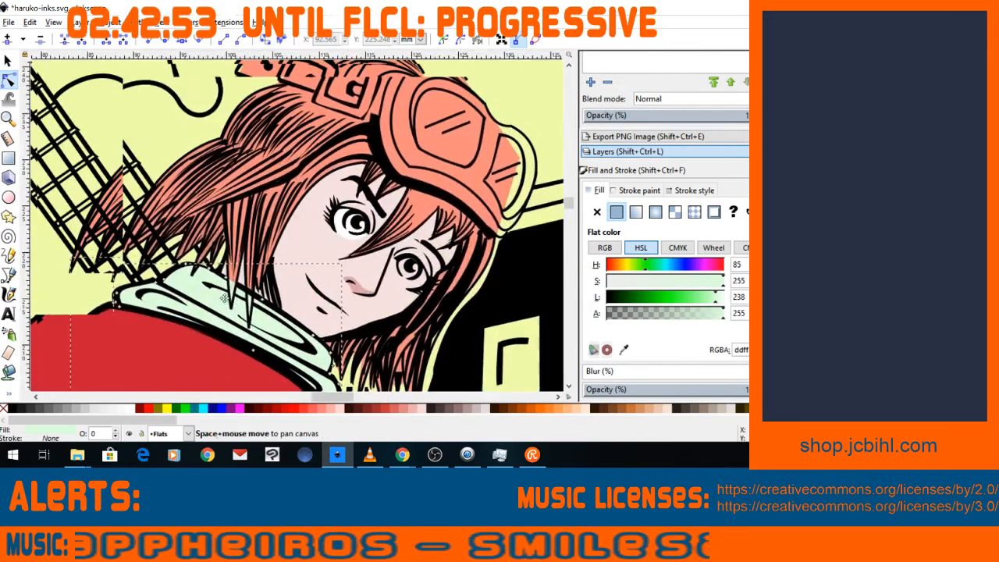
pyautogui.press('+')
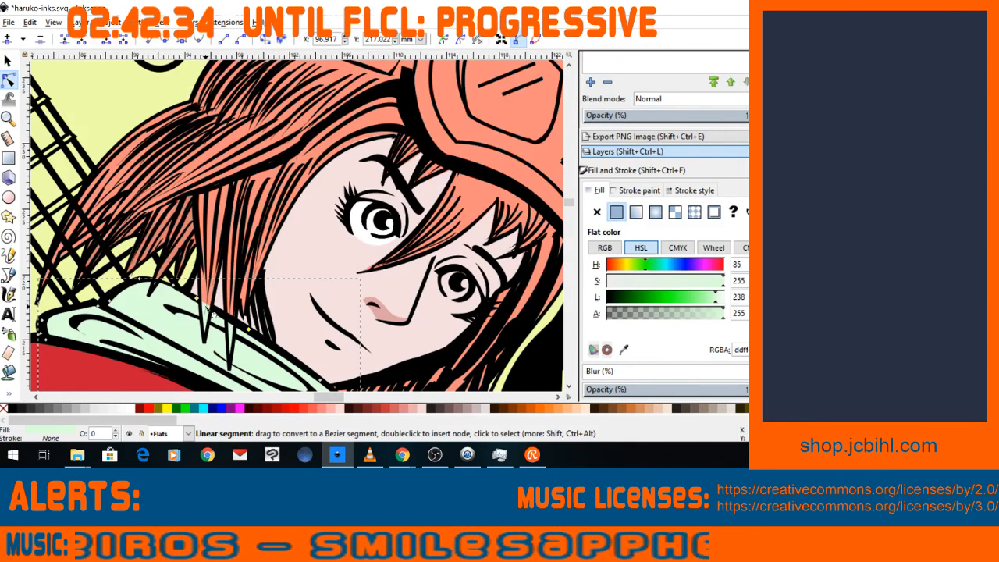
pyautogui.moveTo(206, 308); pyautogui.dragTo(208, 337)
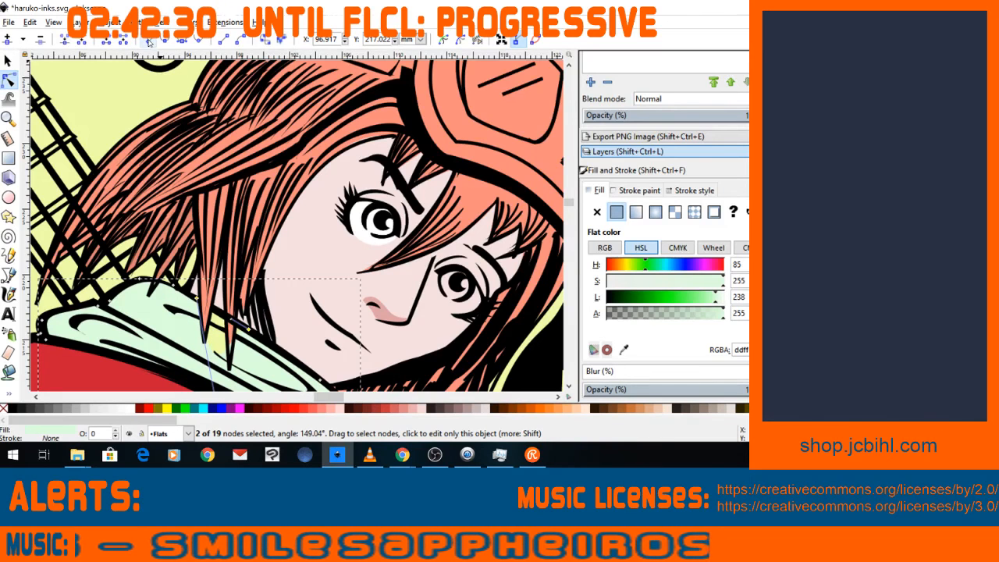
pyautogui.click(148, 41)
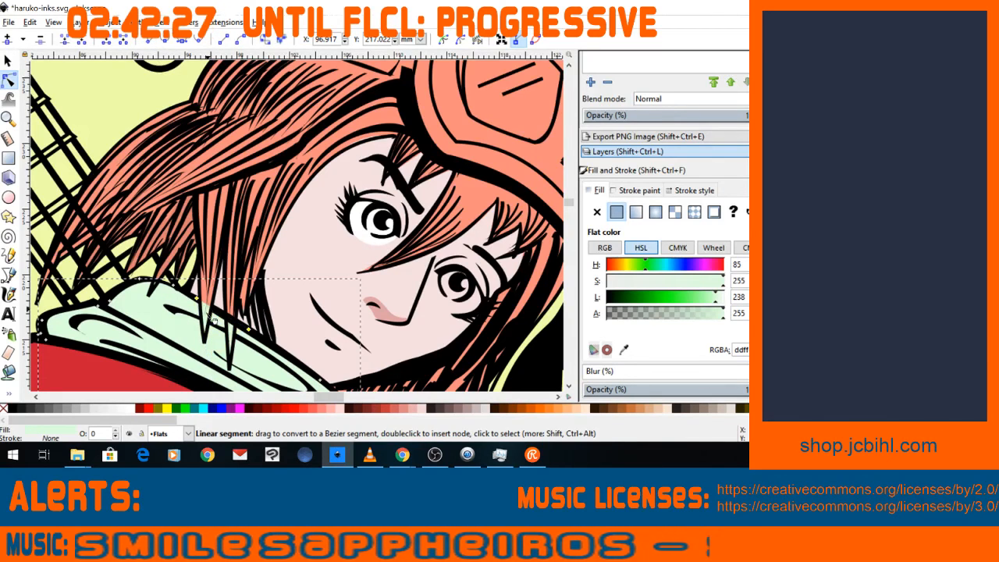
# Add a node to the scarf's upper edge and reshape the flat around the tip of the hanging hair lock.
pyautogui.moveTo(207, 310); pyautogui.dragTo(206, 338)
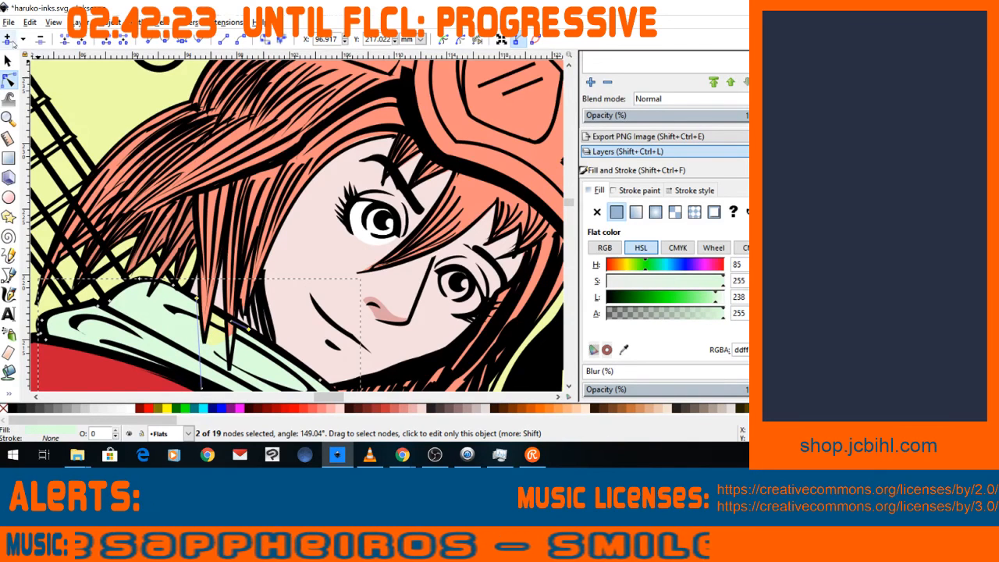
pyautogui.click(8, 40)
pyautogui.moveTo(218, 344); pyautogui.dragTo(209, 343)
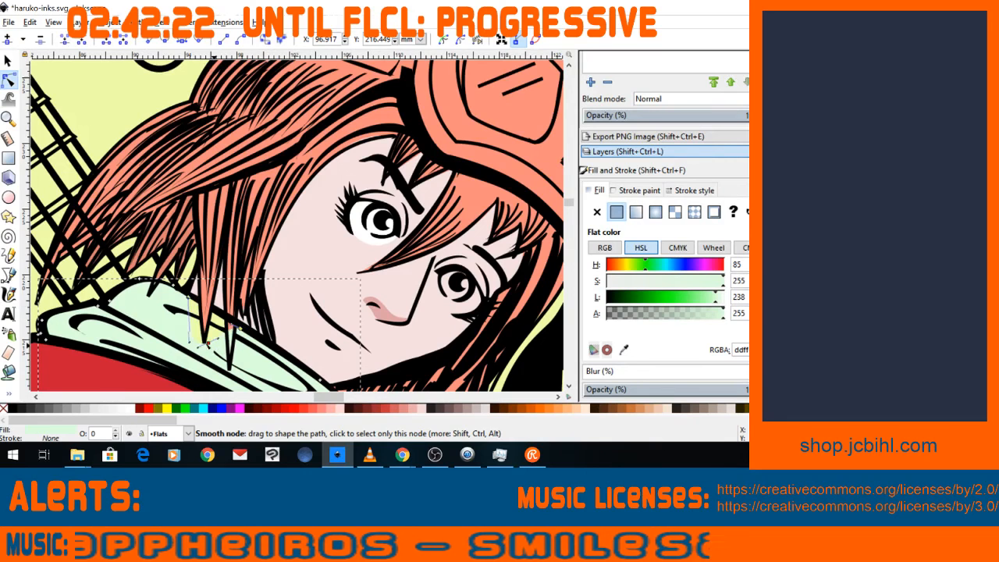
pyautogui.click(185, 297)
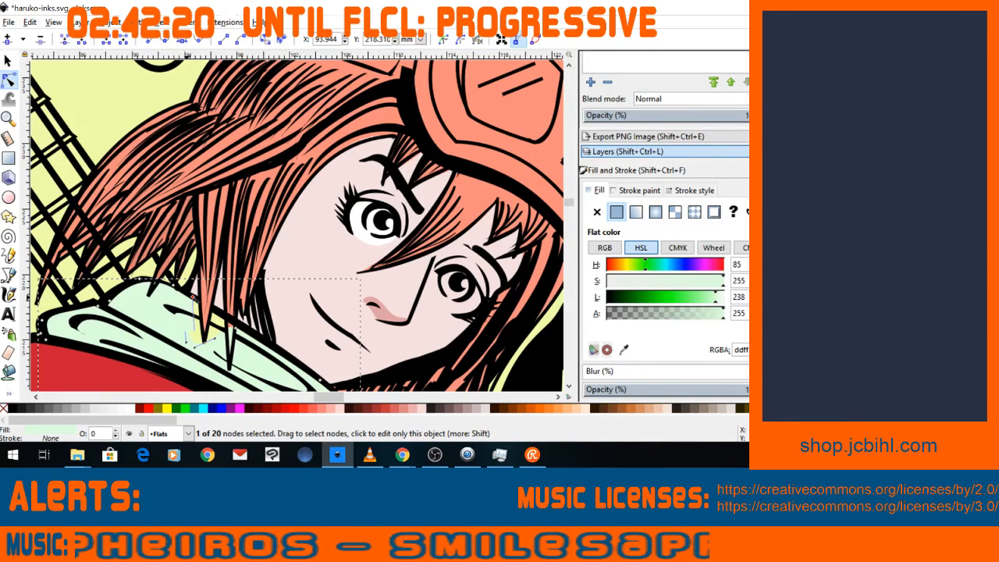
pyautogui.moveTo(193, 298); pyautogui.dragTo(198, 300)
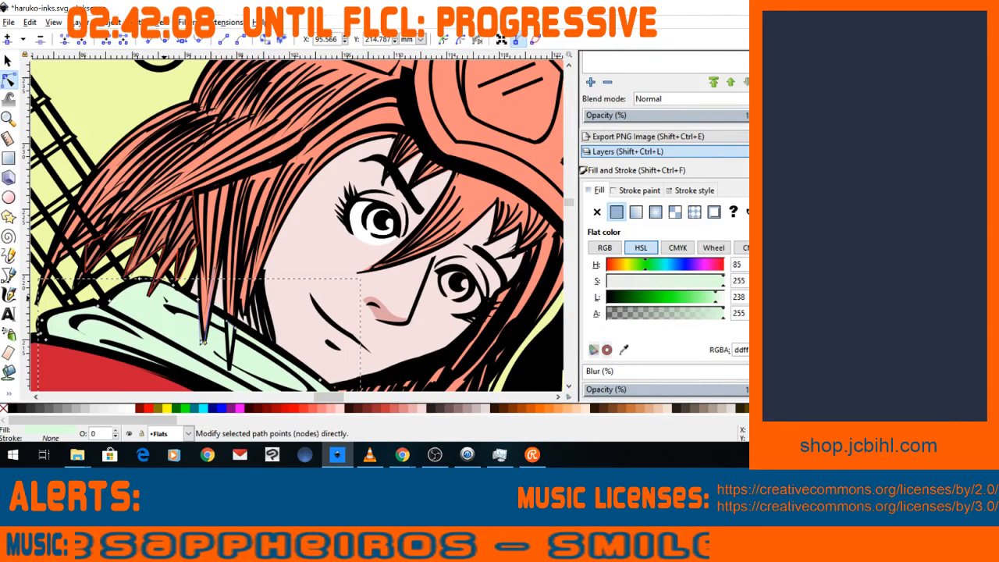
pyautogui.click(181, 270)
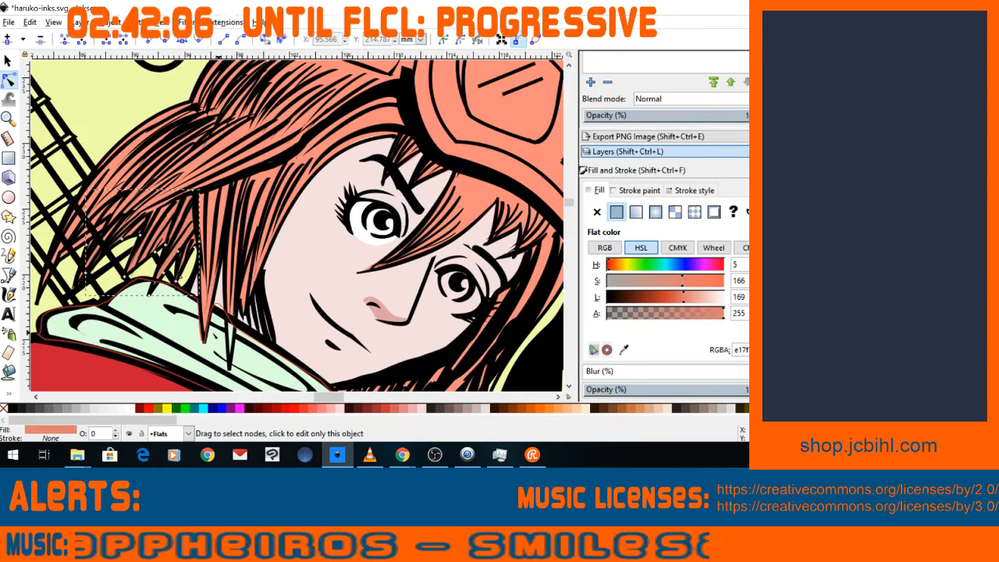
pyautogui.click(212, 341)
# Lock the Flats layer and make Layer 2 the active, unlocked layer.
pyautogui.click(8, 61)
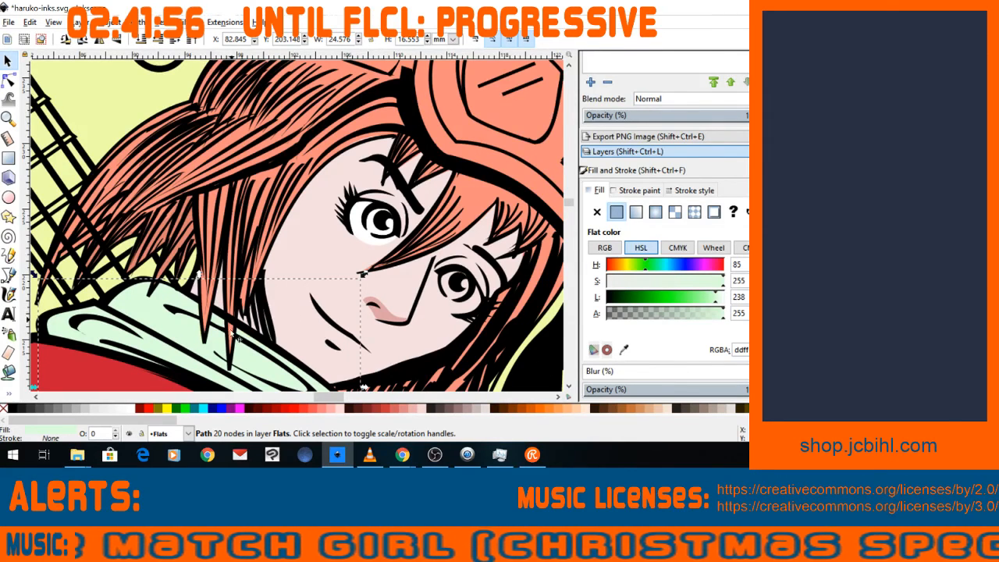
pyautogui.scroll(5, 747, 83)
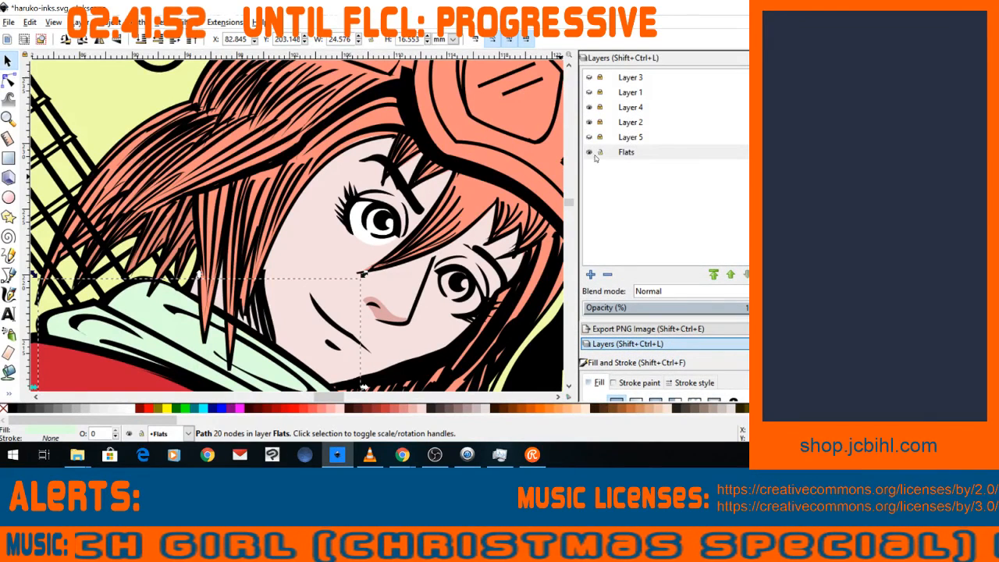
pyautogui.click(596, 158)
pyautogui.click(619, 123)
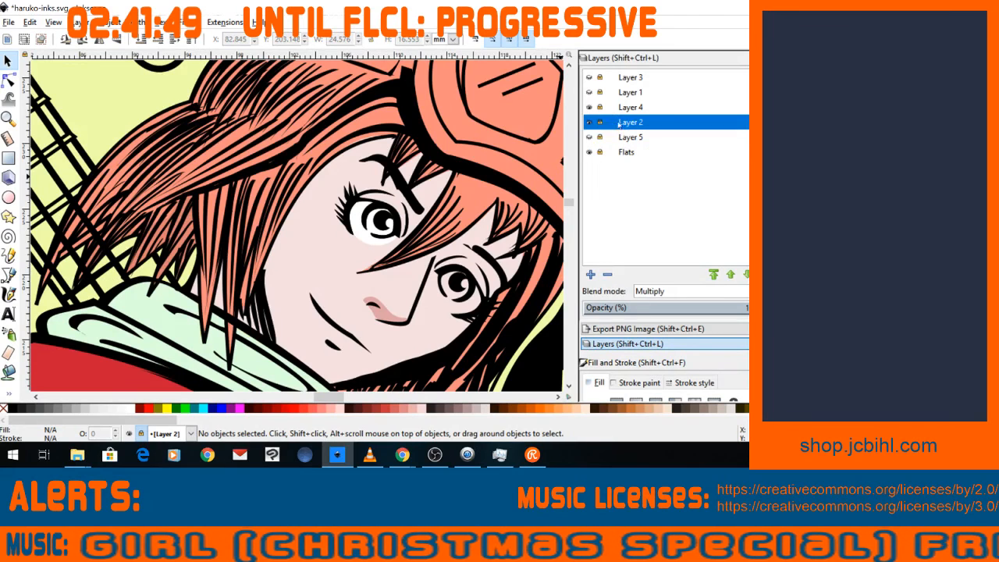
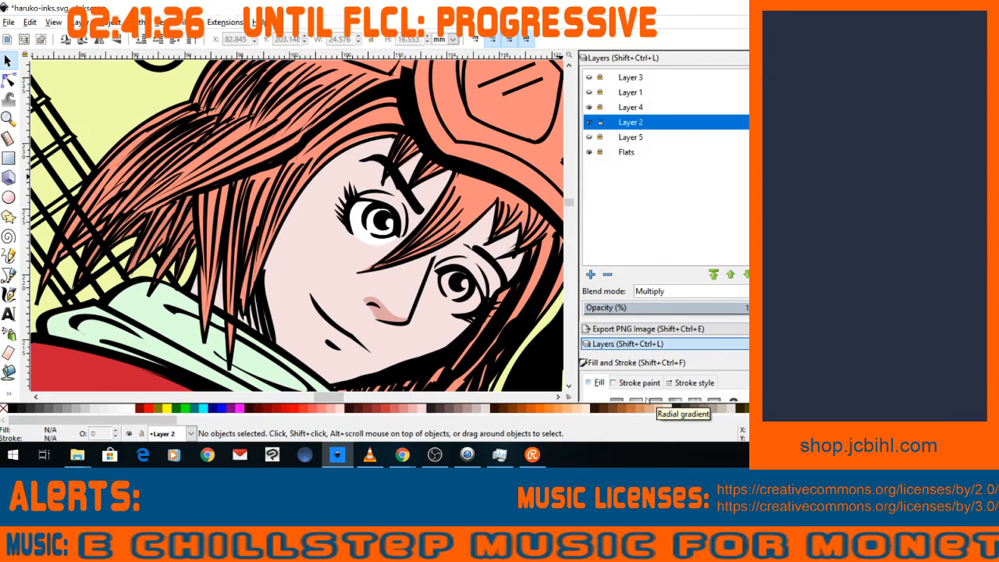
# Draw a small closed path over the scarf's ink line where it crosses the second hanging hair lock.
pyautogui.press('b')
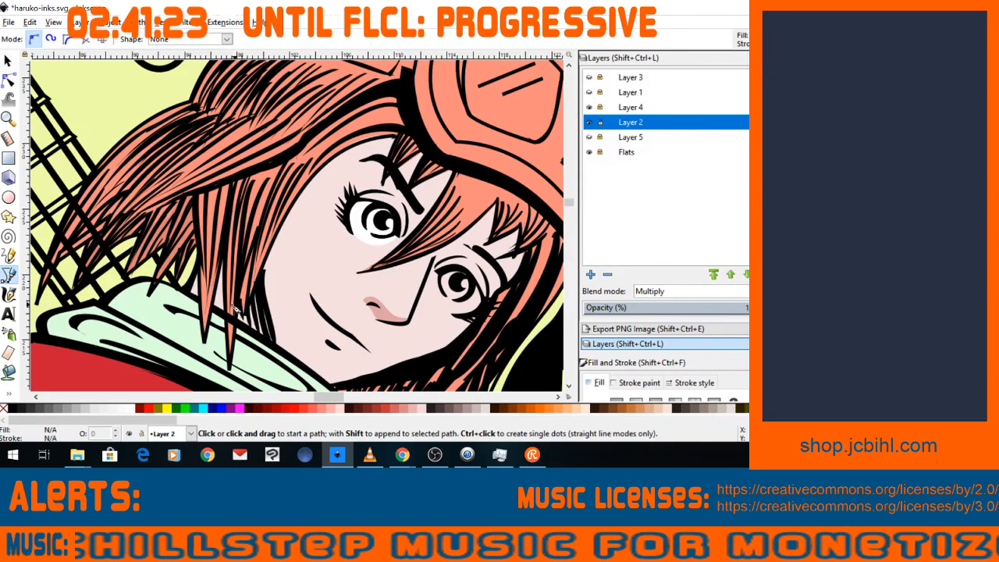
pyautogui.click(229, 316)
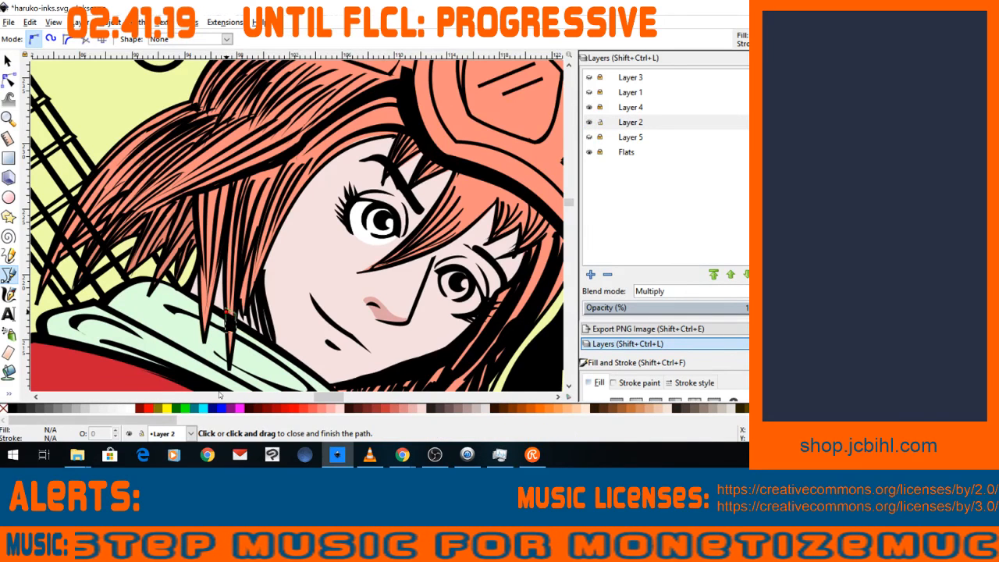
pyautogui.click(228, 316)
pyautogui.press('s')
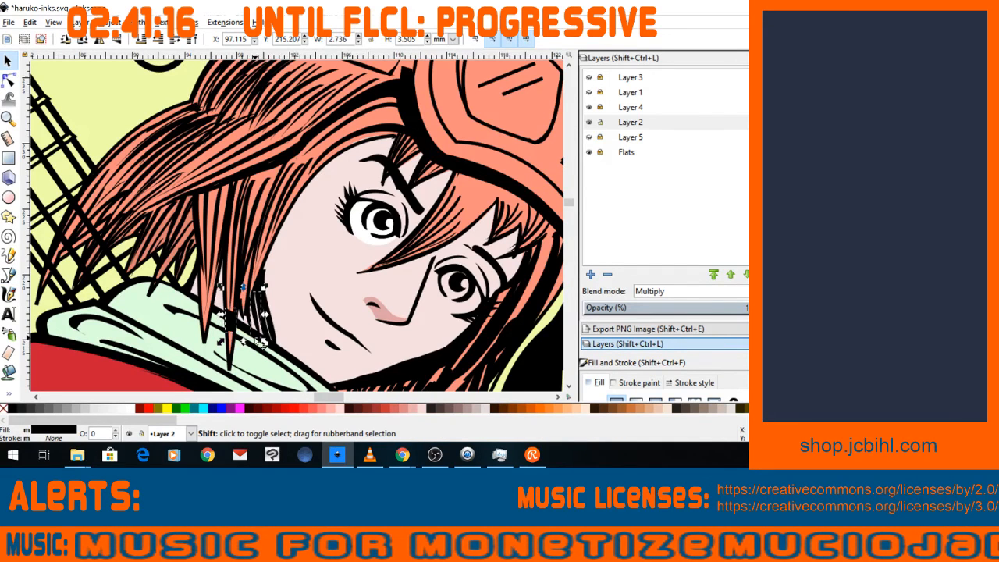
# Cut the small drawn shape out of the scarf's ink outline so the line breaks at the hair lock.
pyautogui.keyDown('shift'); pyautogui.click(261, 344); pyautogui.keyUp('shift')
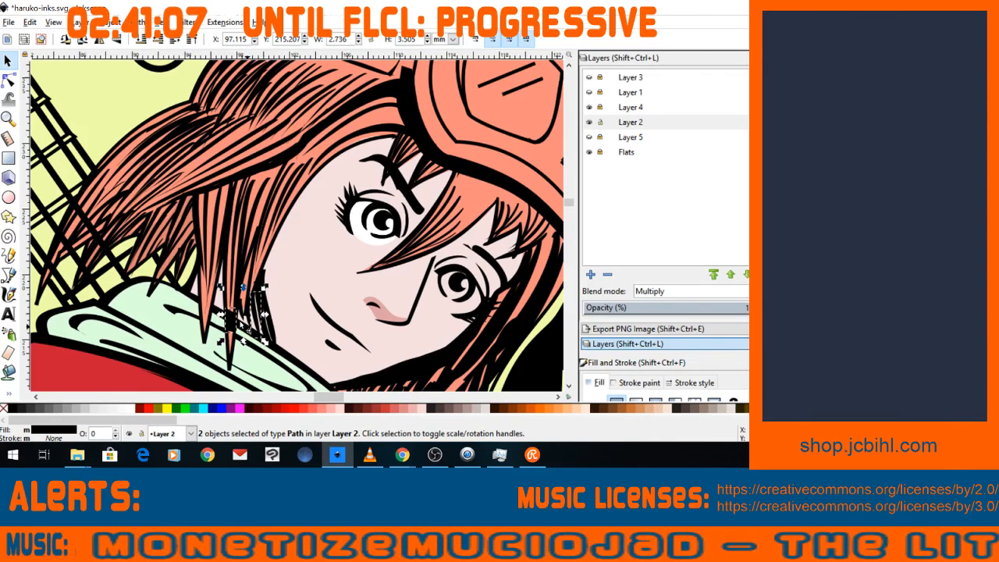
pyautogui.keyDown('shift'); pyautogui.click(248, 335); pyautogui.keyUp('shift')
pyautogui.click(287, 359)
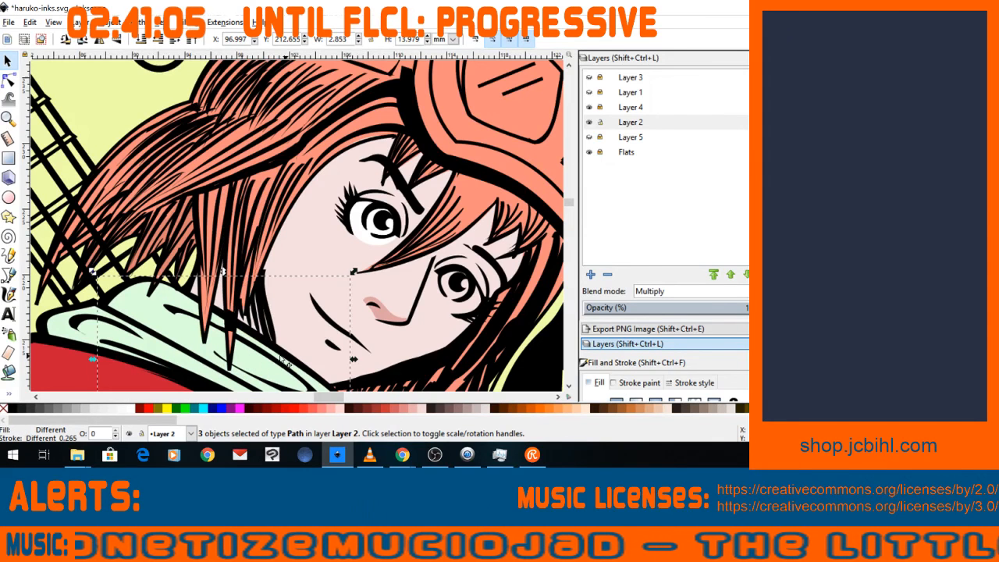
pyautogui.keyDown('shift'); pyautogui.click(231, 323); pyautogui.keyUp('shift')
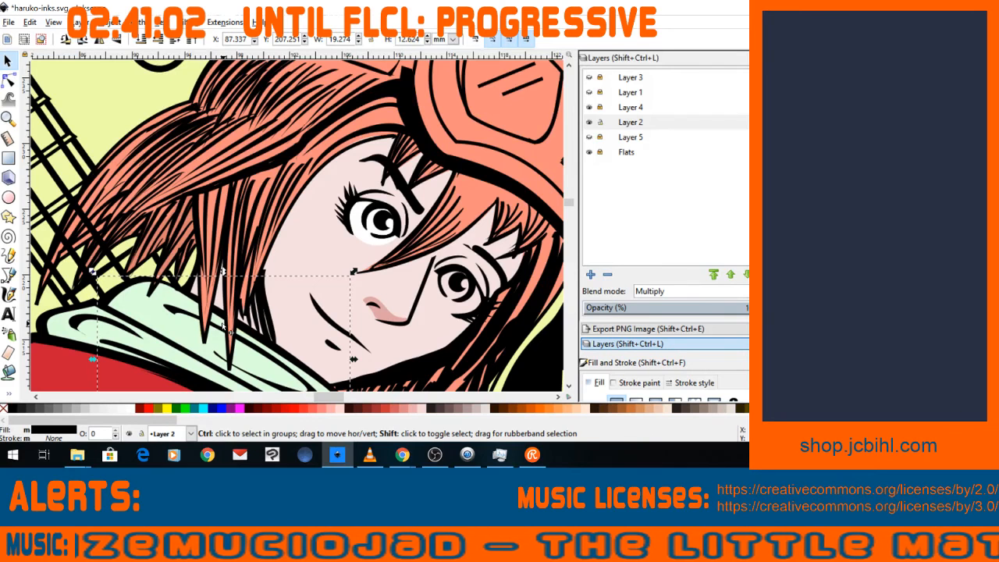
pyautogui.hotkey('ctrl', '+')
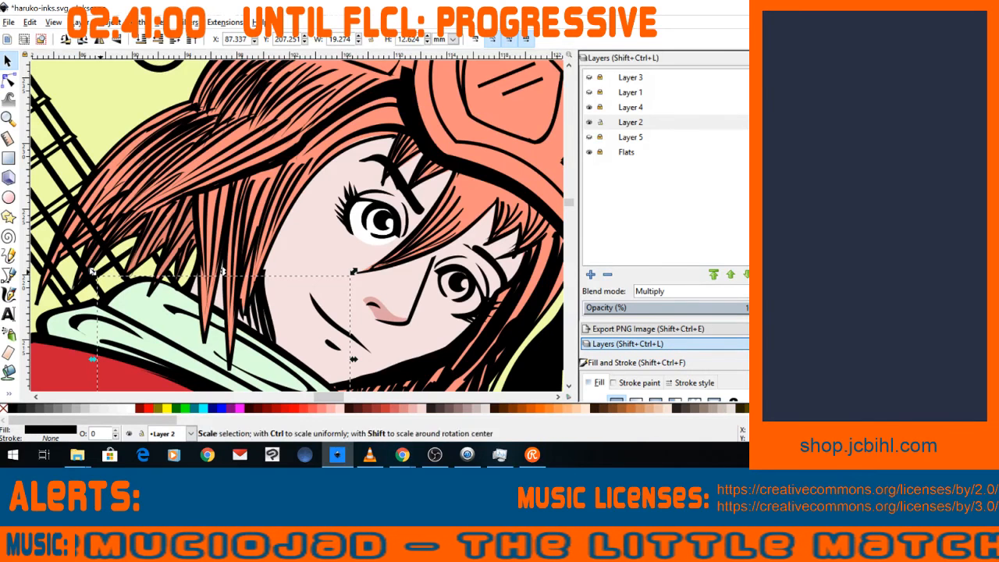
pyautogui.click(8, 80)
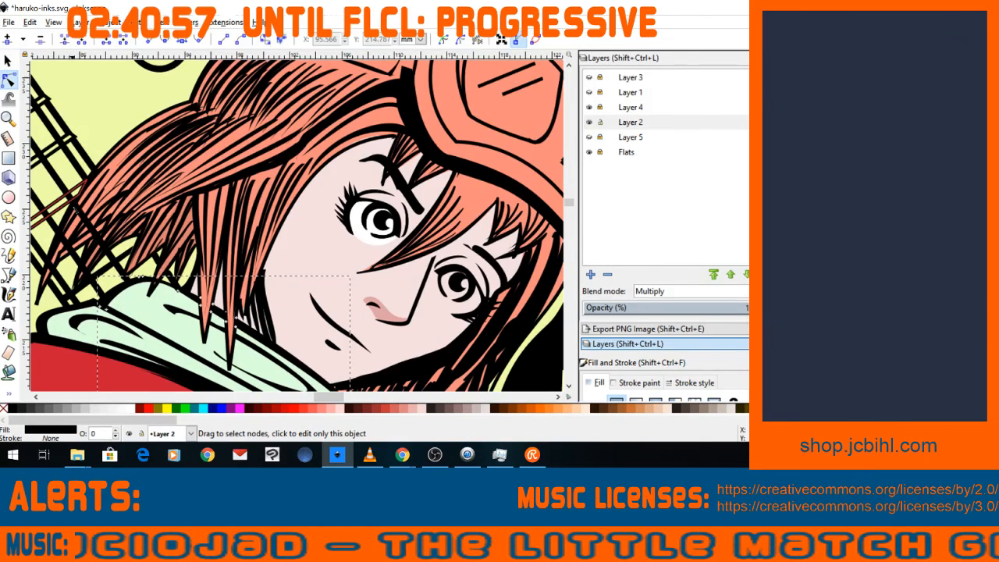
# Unlock Layer 4 and break the guitar neck line where it crosses the hair, adding nodes at the hair's edges.
pyautogui.moveTo(173, 119); pyautogui.dragTo(66, 193)
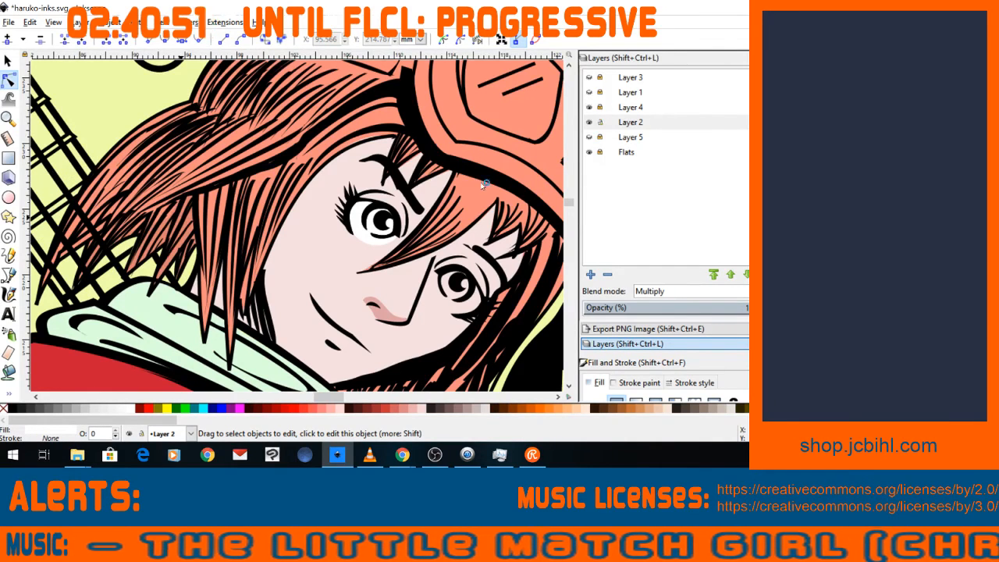
pyautogui.click(600, 107)
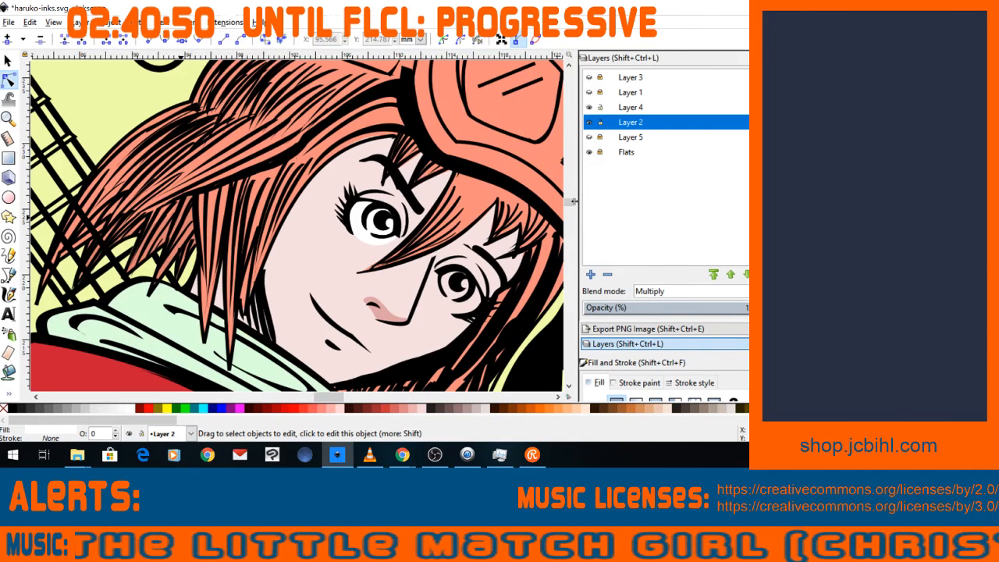
pyautogui.click(72, 201)
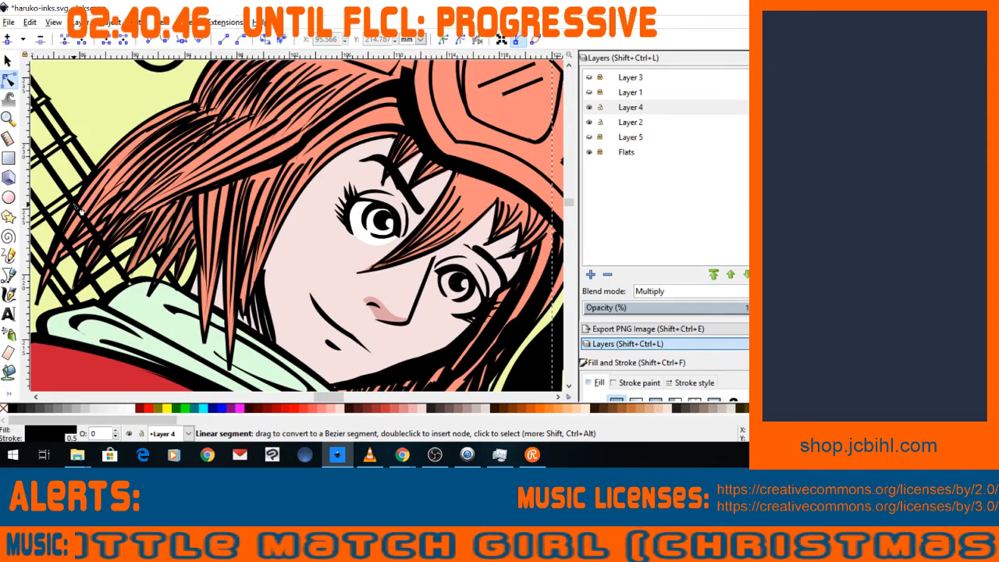
pyautogui.click(77, 206)
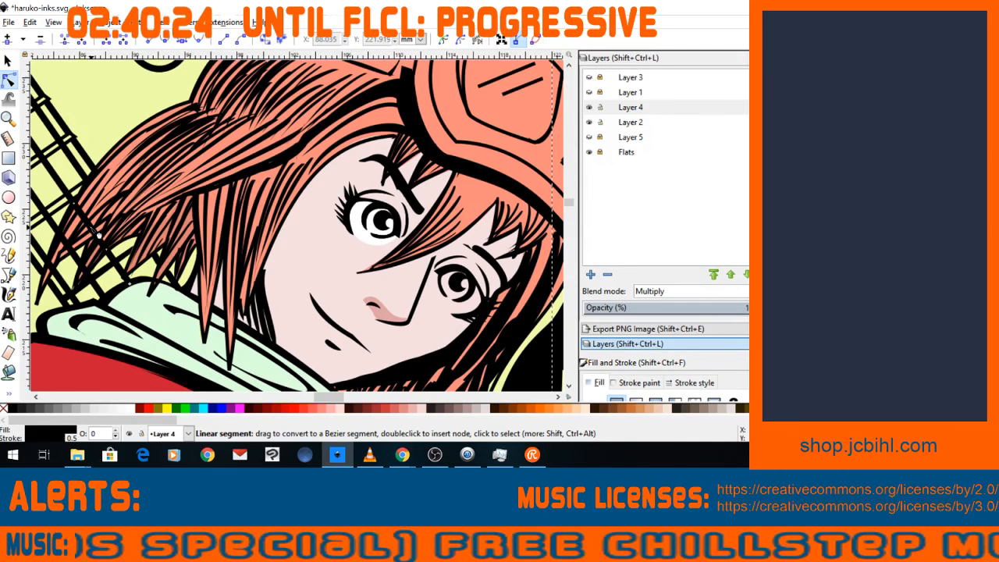
pyautogui.click(96, 232)
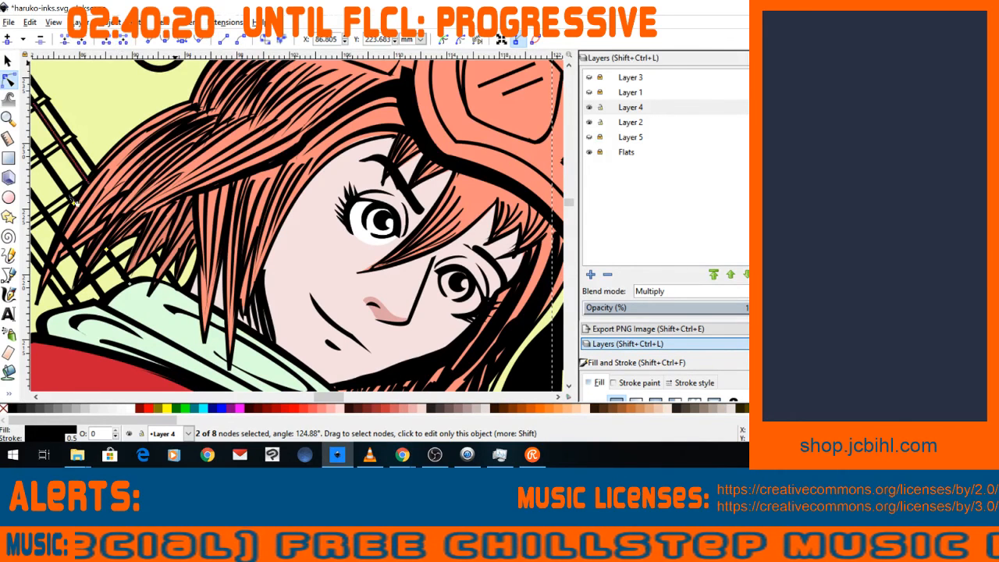
# Break the neighbouring guitar neck line across the outer hair lock by adding nodes on both sides of the lock.
pyautogui.click(69, 242)
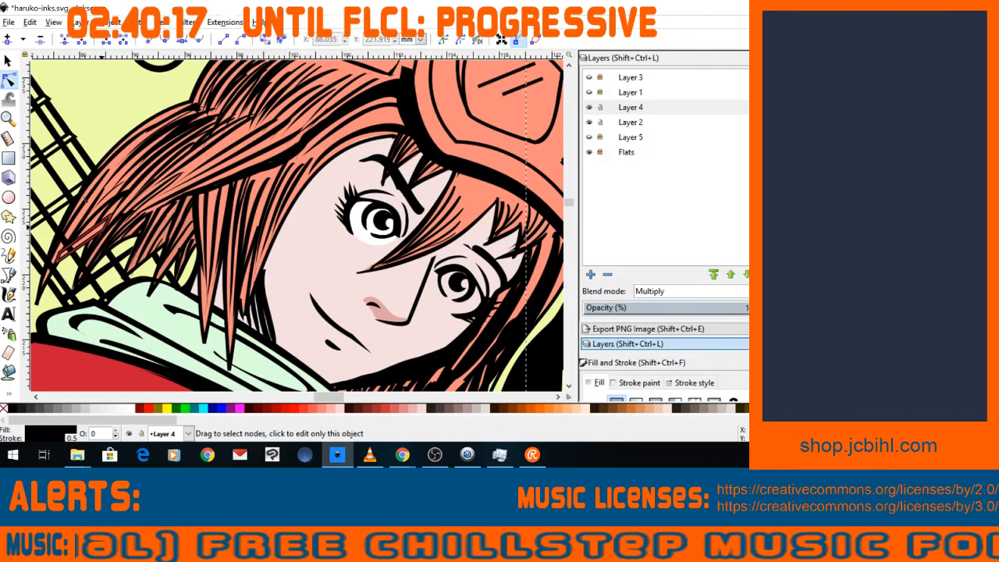
pyautogui.click(69, 246)
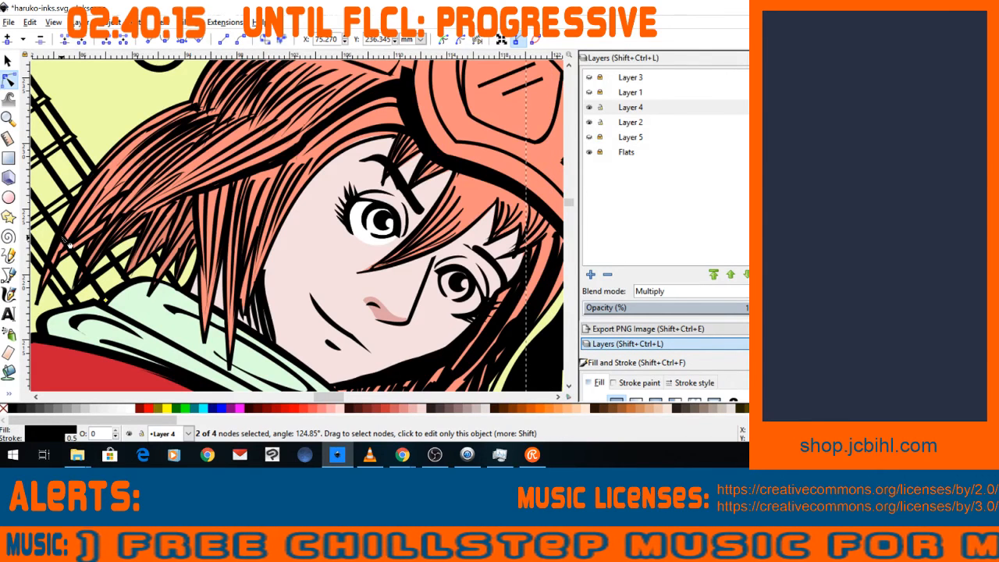
pyautogui.click(62, 239)
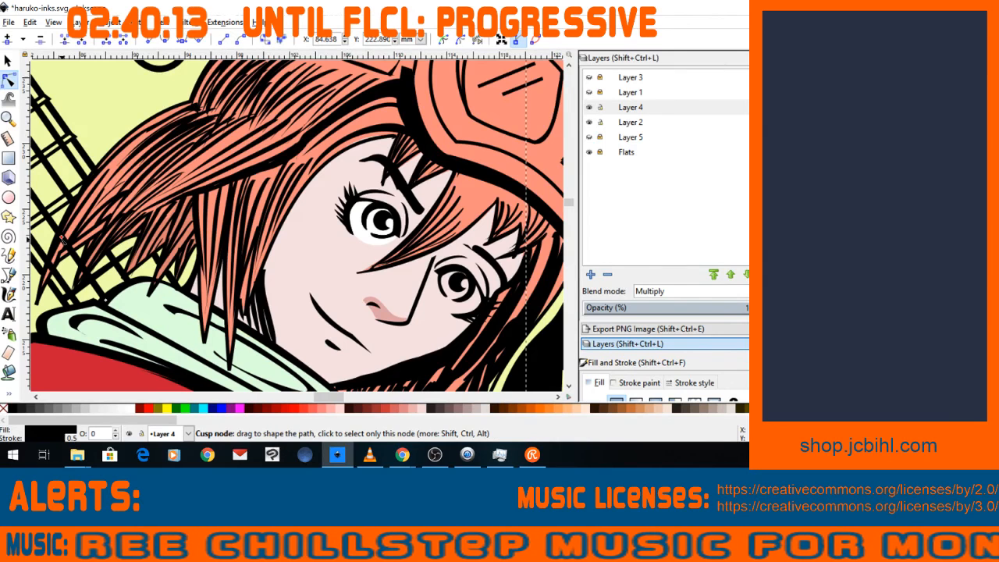
pyautogui.moveTo(61, 238)
pyautogui.mouseDown()
pyautogui.moveTo(50, 223)
pyautogui.moveTo(57, 231)
pyautogui.mouseUp()
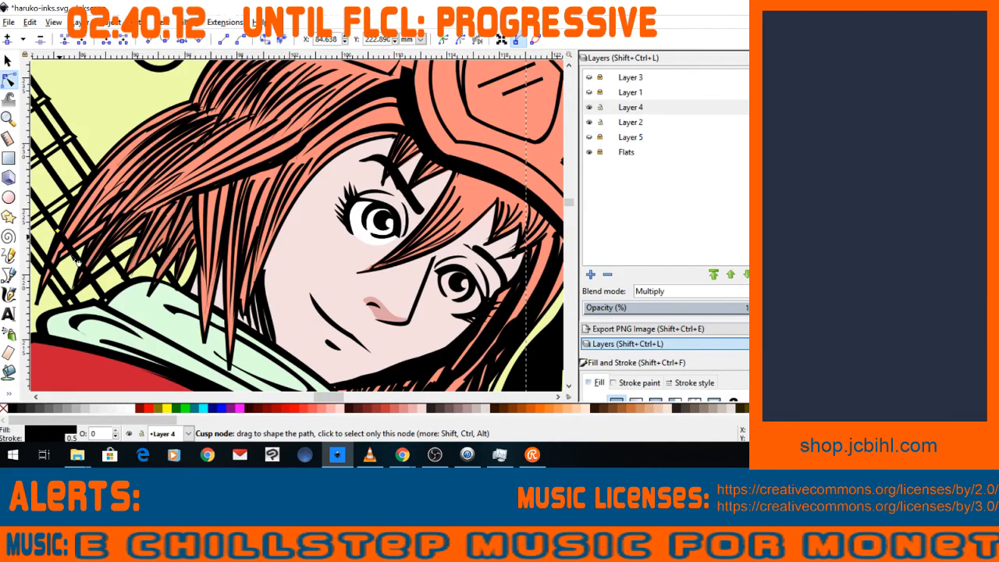
pyautogui.click(72, 252)
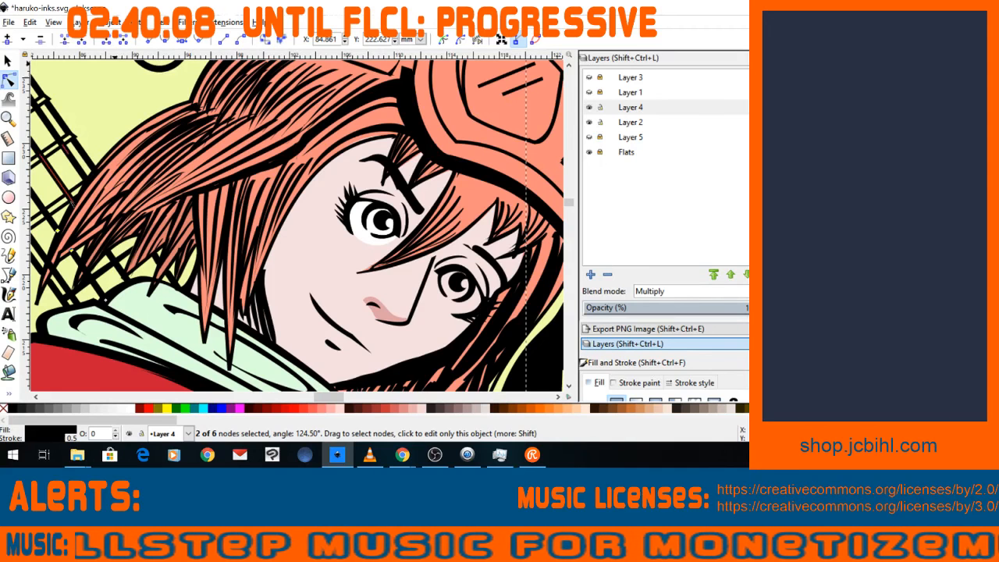
# Break the same guitar neck line where it crosses the next hair lock, adding nodes at the lock's edges.
pyautogui.click(83, 267)
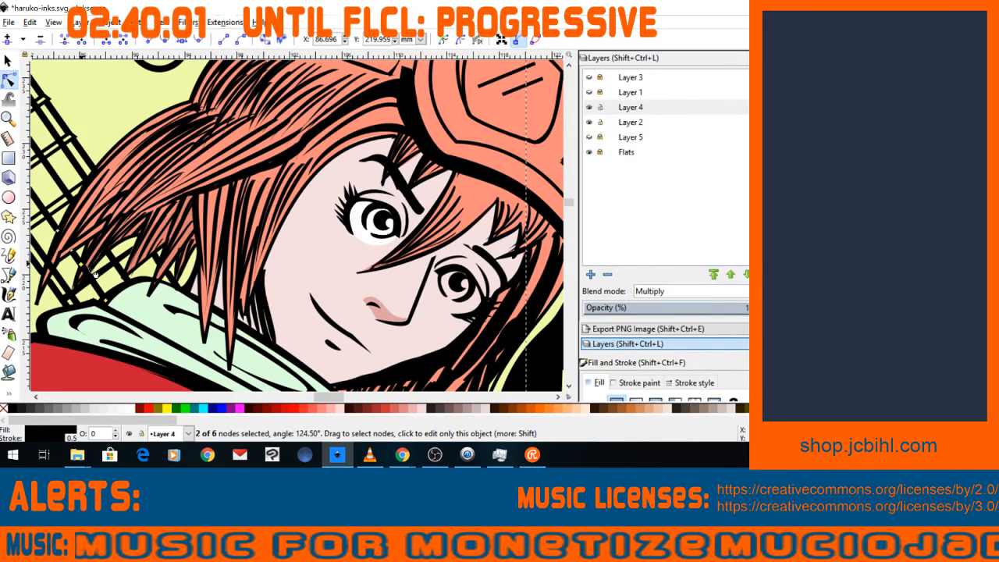
pyautogui.doubleClick(89, 273)
pyautogui.doubleClick(88, 272)
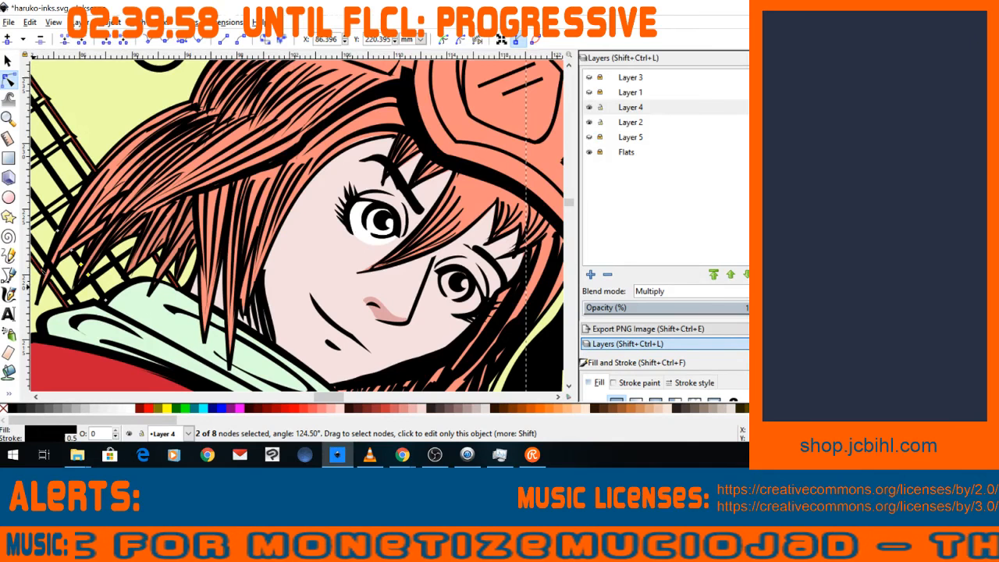
# Break the outermost guitar neck line at the tip of the outer hair lock by adding nodes on both sides.
pyautogui.click(49, 260)
pyautogui.click(54, 270)
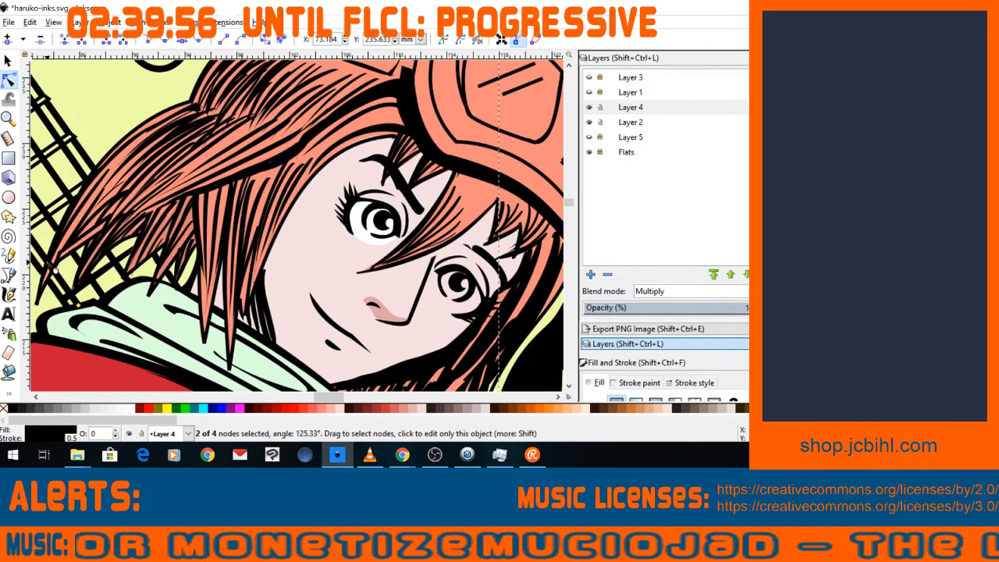
pyautogui.doubleClick(51, 268)
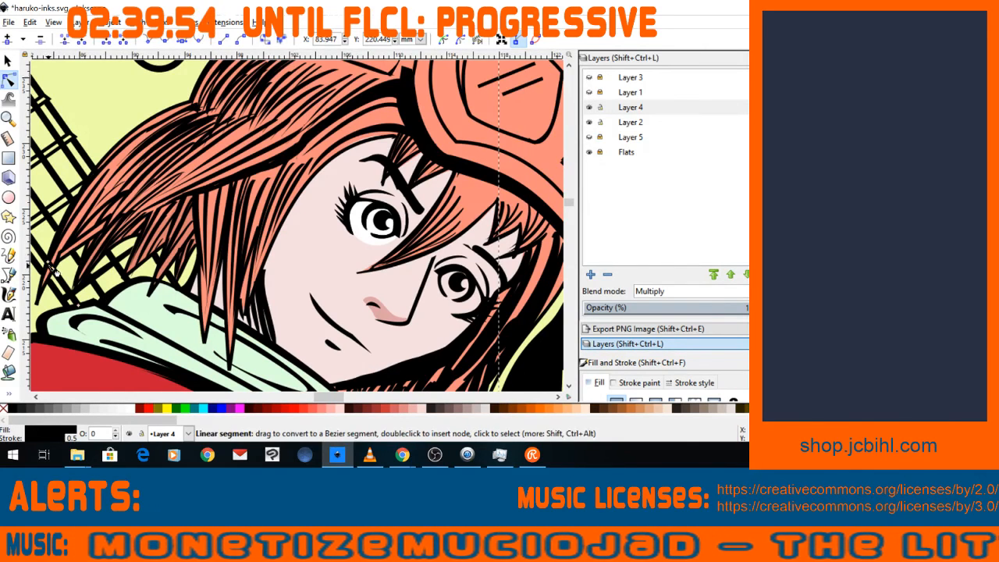
pyautogui.doubleClick(50, 264)
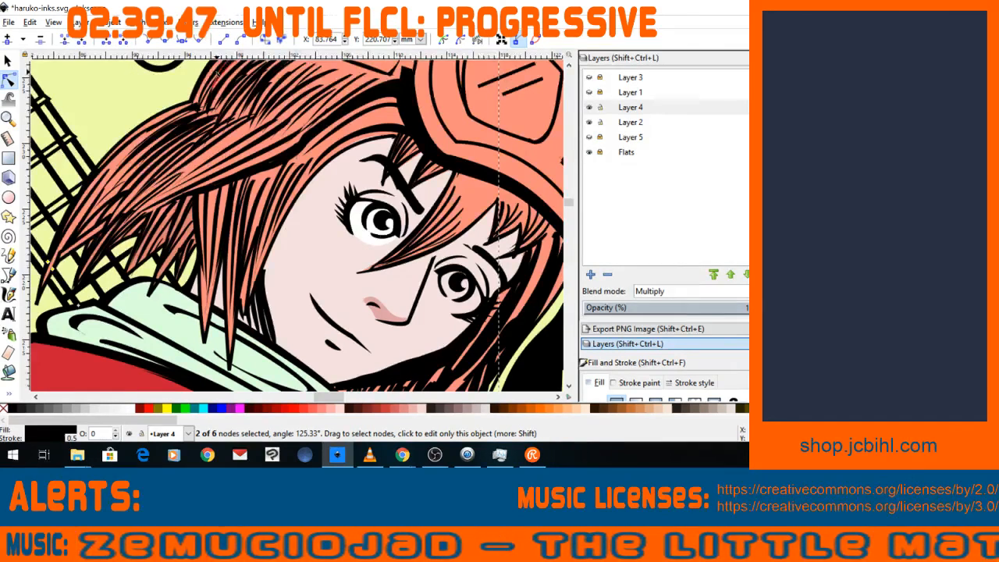
pyautogui.press('-')
pyautogui.press('-')
pyautogui.press('-')
pyautogui.press('-')
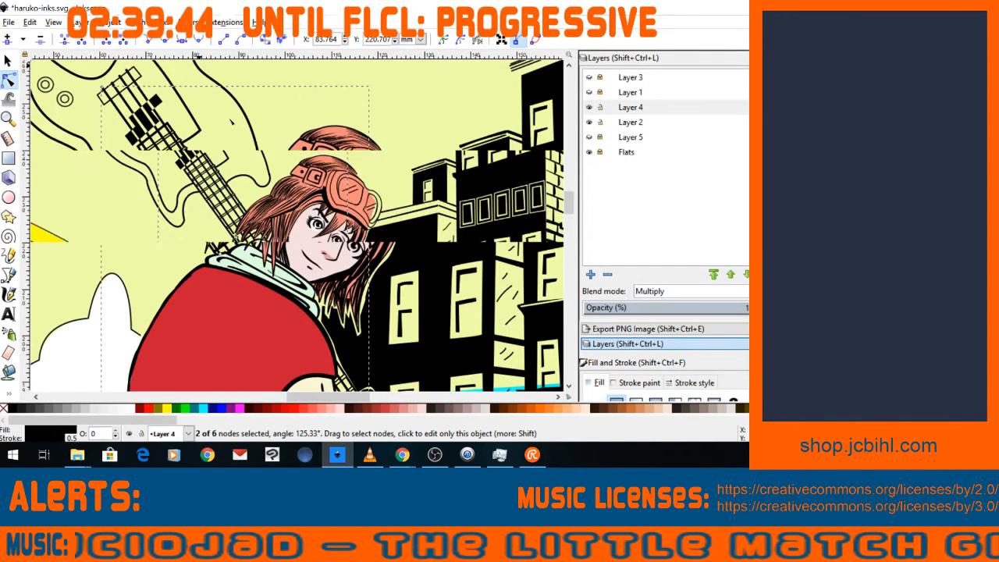
pyautogui.press('+')
pyautogui.press('+')
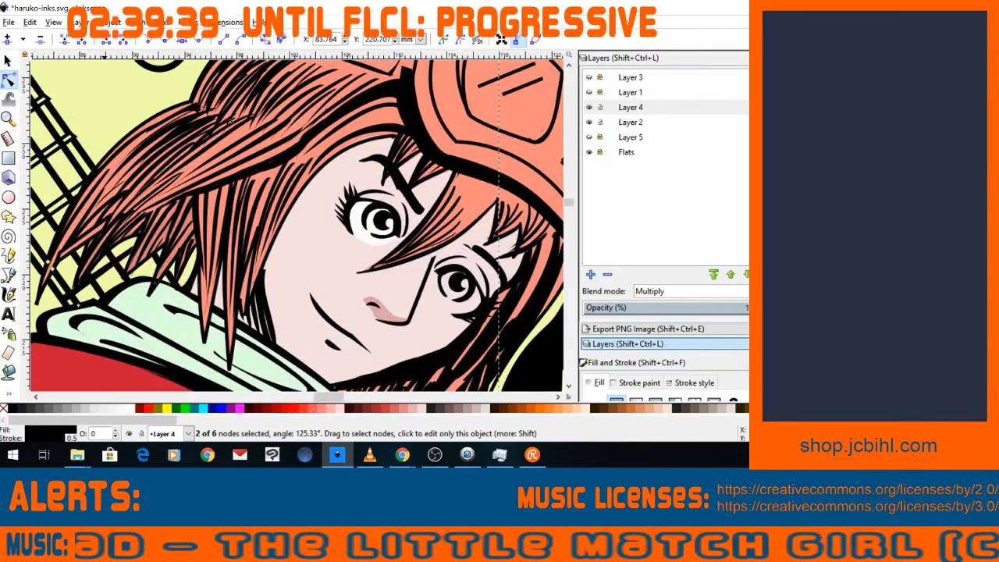
pyautogui.click(8, 61)
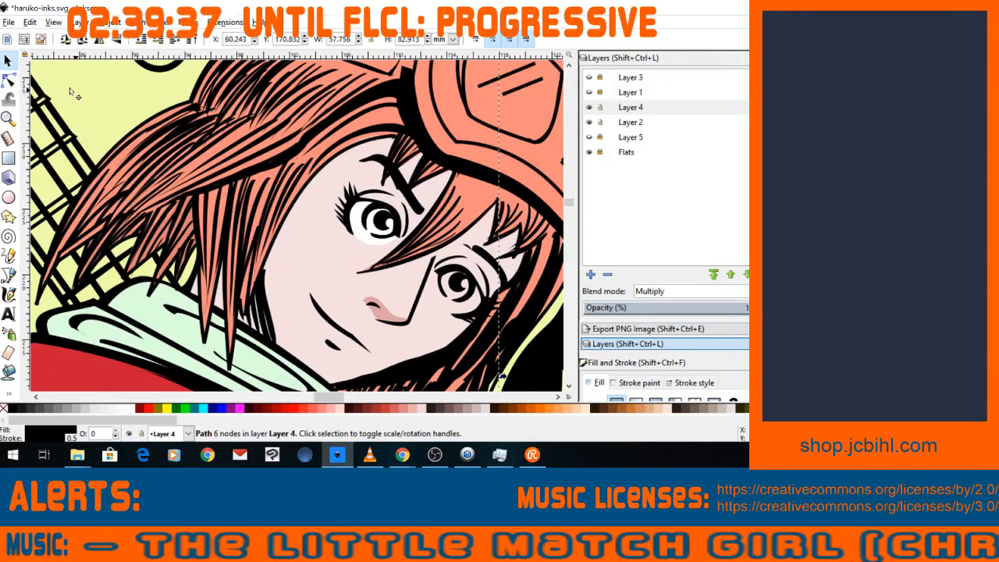
pyautogui.click(53, 117)
pyautogui.press('-')
pyautogui.press('-')
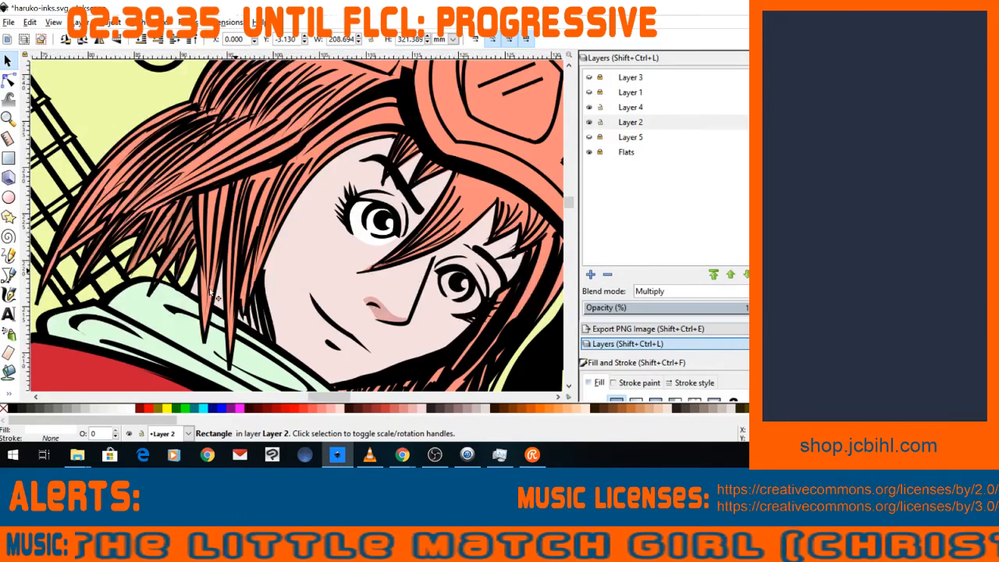
pyautogui.press('-')
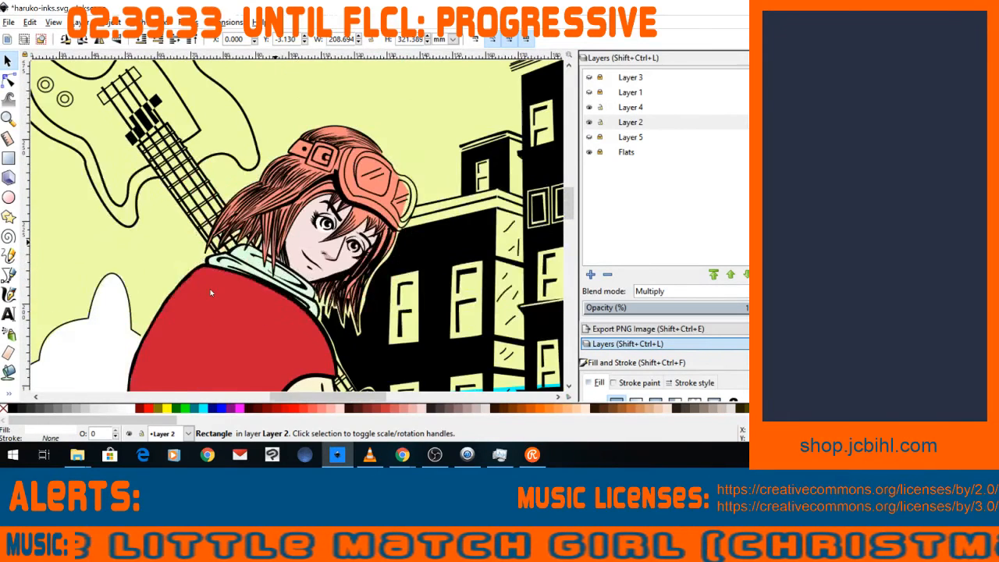
pyautogui.press('+')
pyautogui.press('+')
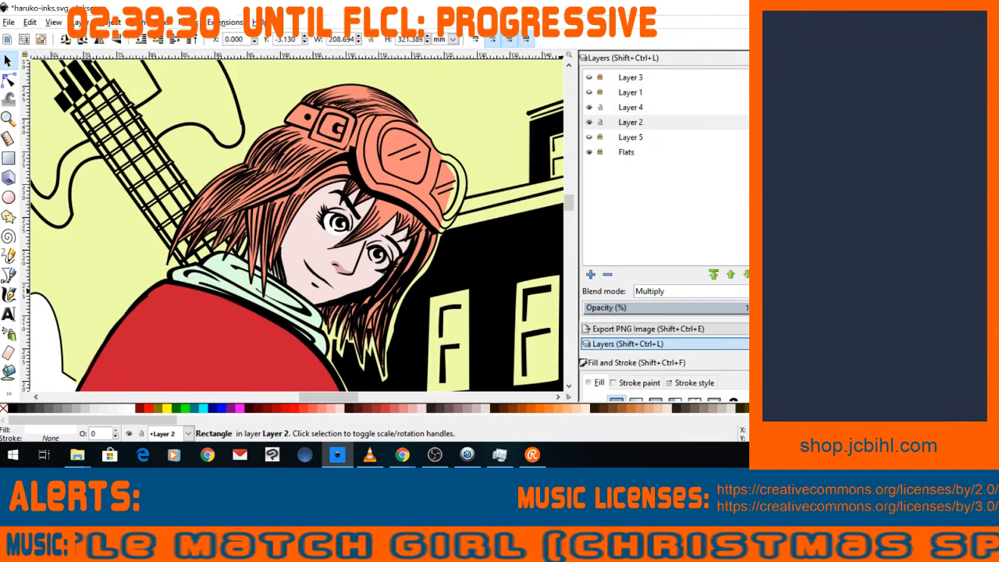
pyautogui.hotkey('alt', 'Tab')
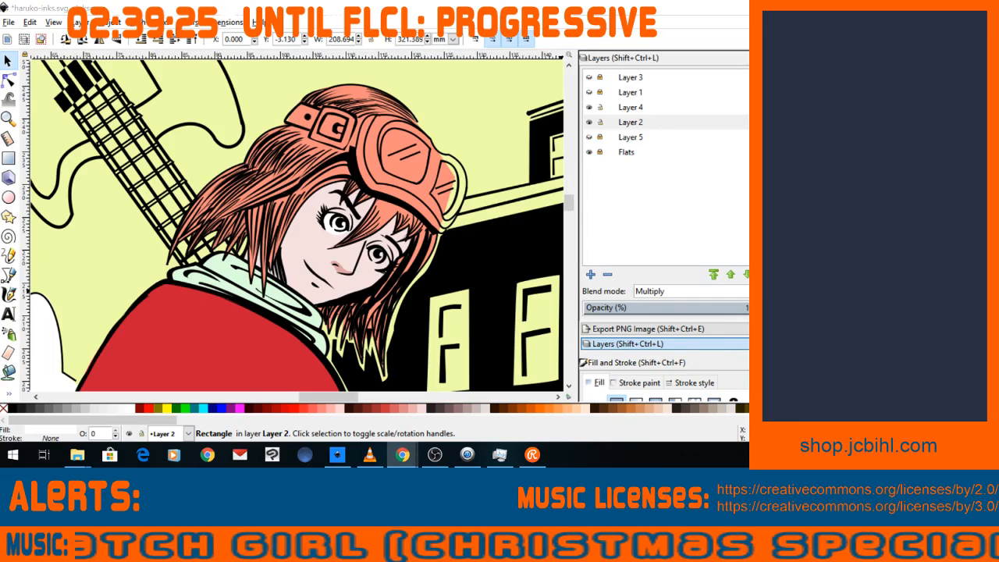
pyautogui.press('super+d')
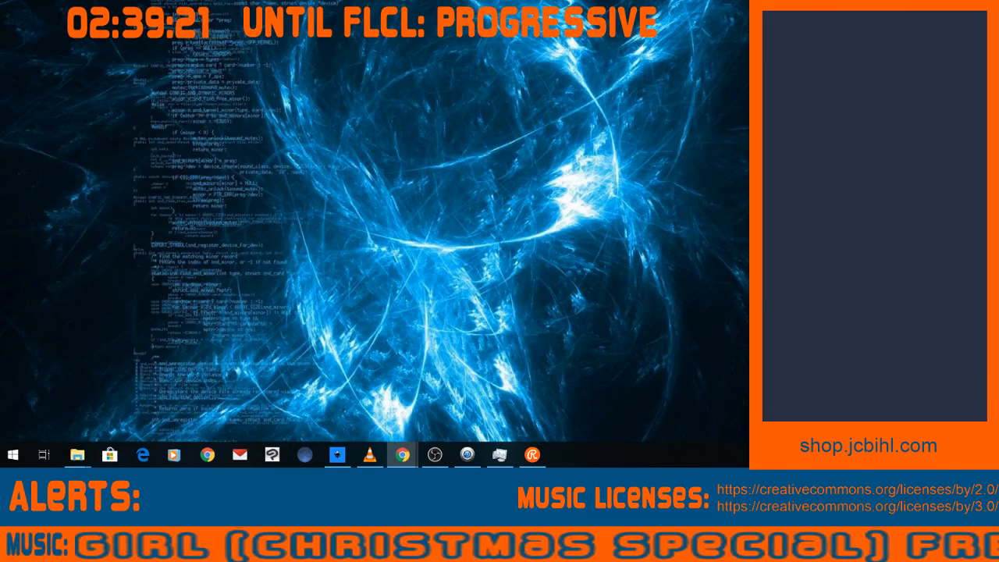
pyautogui.press('super+d')
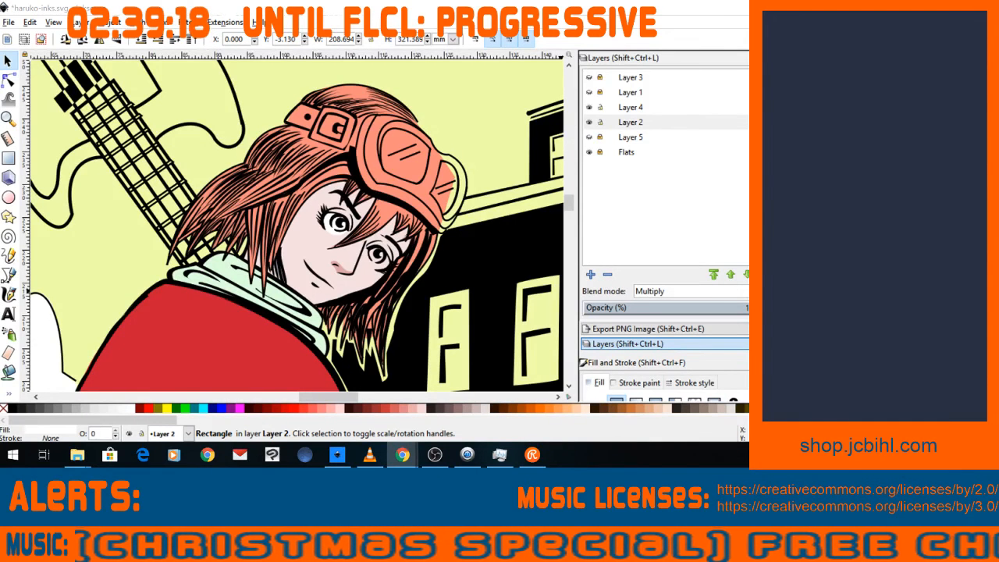
pyautogui.hotkey('alt', 'Tab')
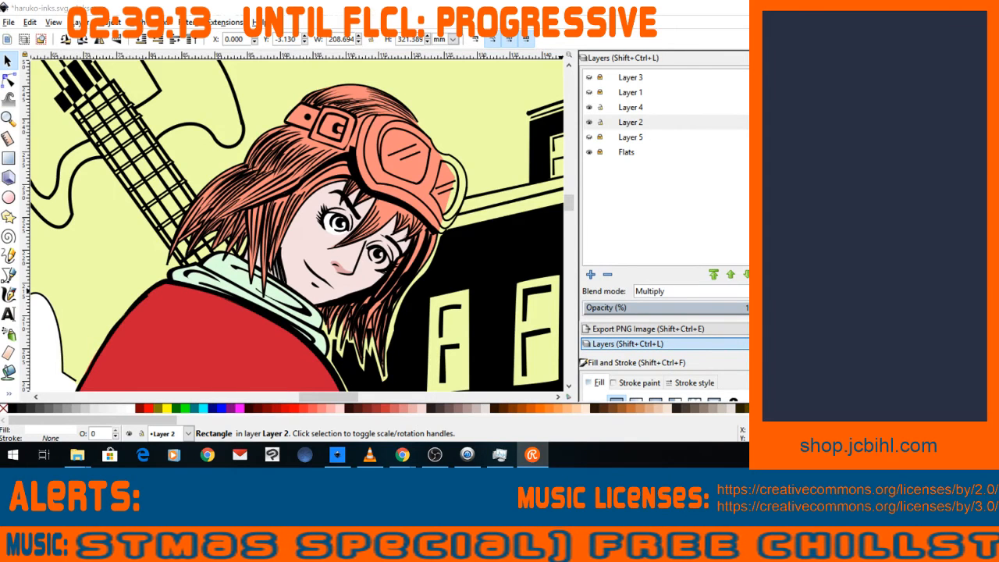
pyautogui.hotkey('alt', 'Tab')
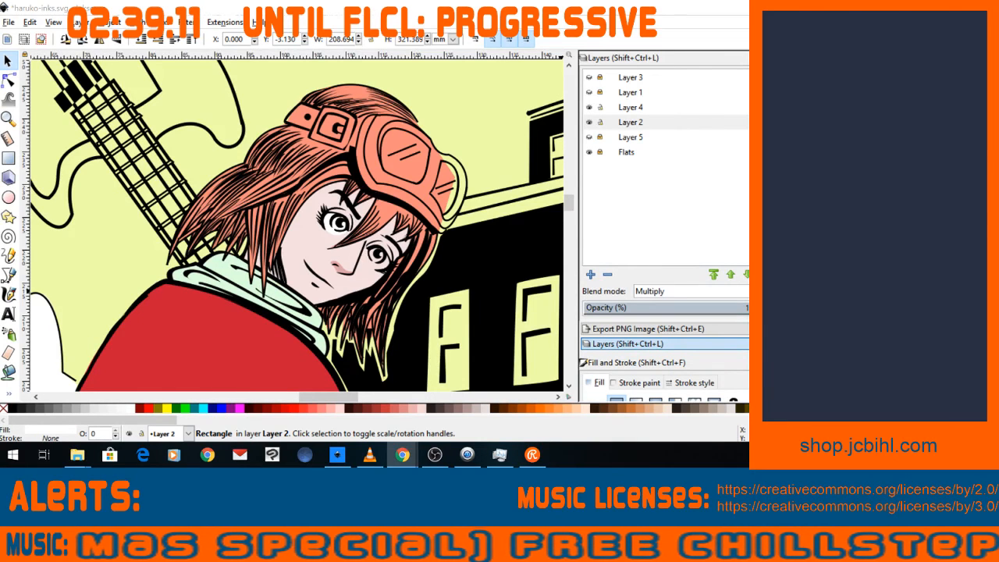
pyautogui.hotkey('alt', 'Tab')
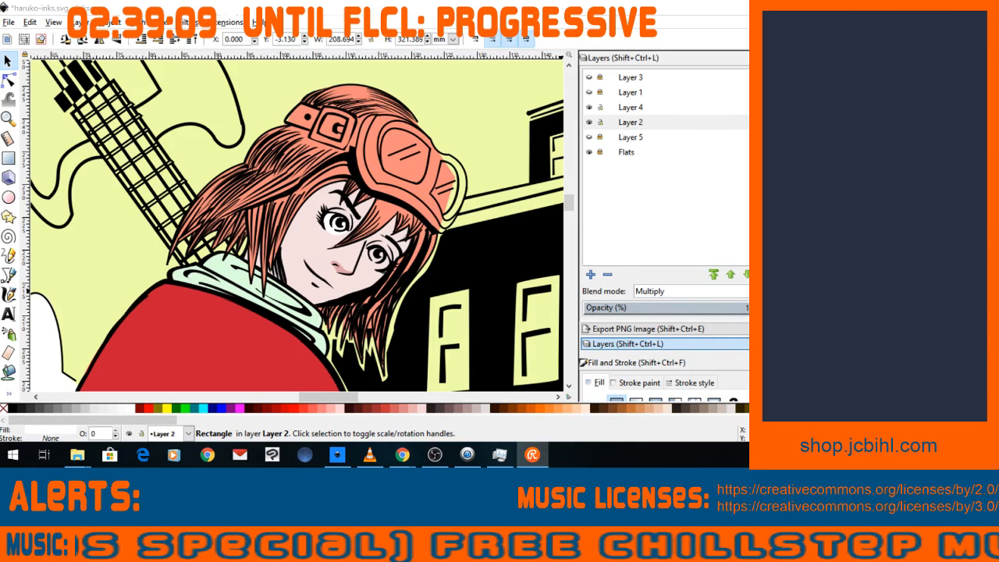
pyautogui.hotkey('alt', 'Tab')
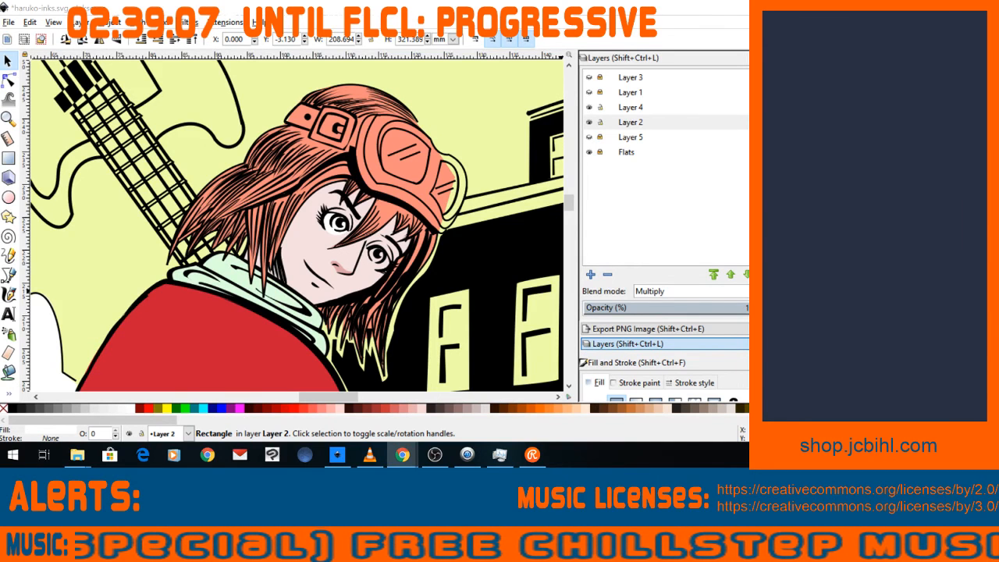
pyautogui.hotkey('alt', 'Tab')
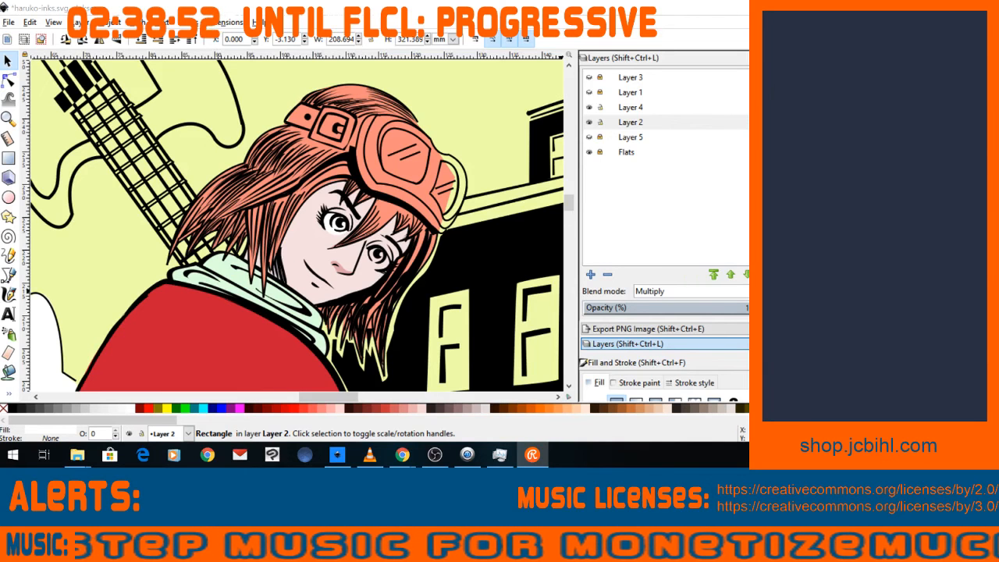
pyautogui.hotkey('alt', 'Tab')
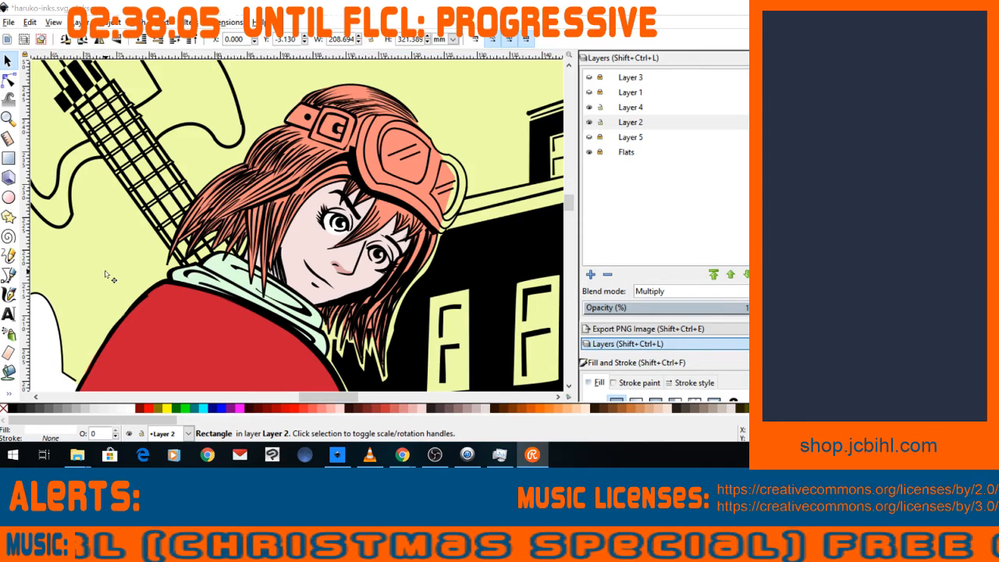
# Try to draw a path on Layer 2 along the lower edge of the goggles from the forehead to the outer lens.
pyautogui.moveTo(569, 196); pyautogui.dragTo(569, 191)
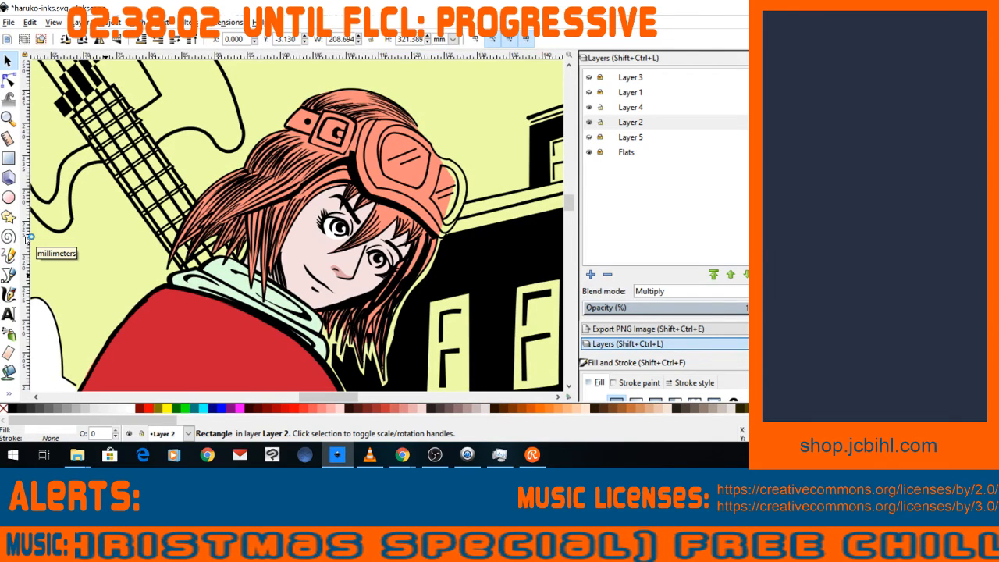
pyautogui.moveTo(569, 202)
pyautogui.mouseDown()
pyautogui.moveTo(586, 225)
pyautogui.moveTo(569, 201)
pyautogui.moveTo(572, 209)
pyautogui.mouseUp()
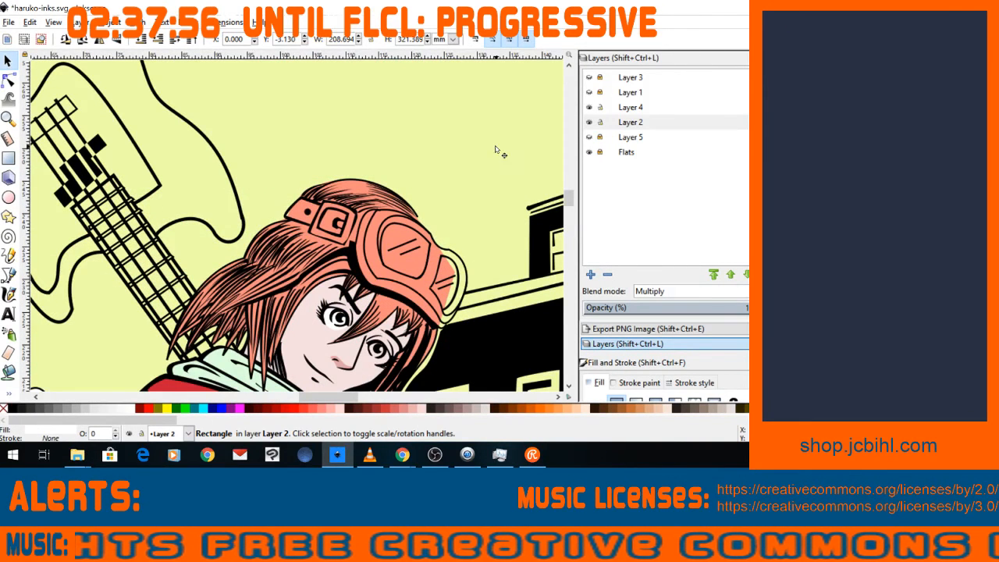
pyautogui.moveTo(568, 202); pyautogui.dragTo(569, 208)
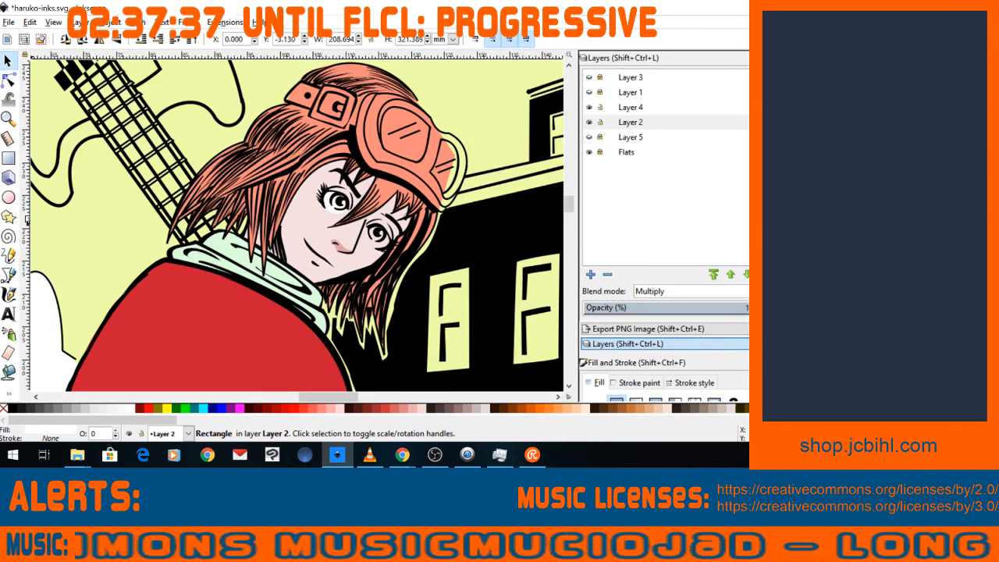
pyautogui.click(9, 274)
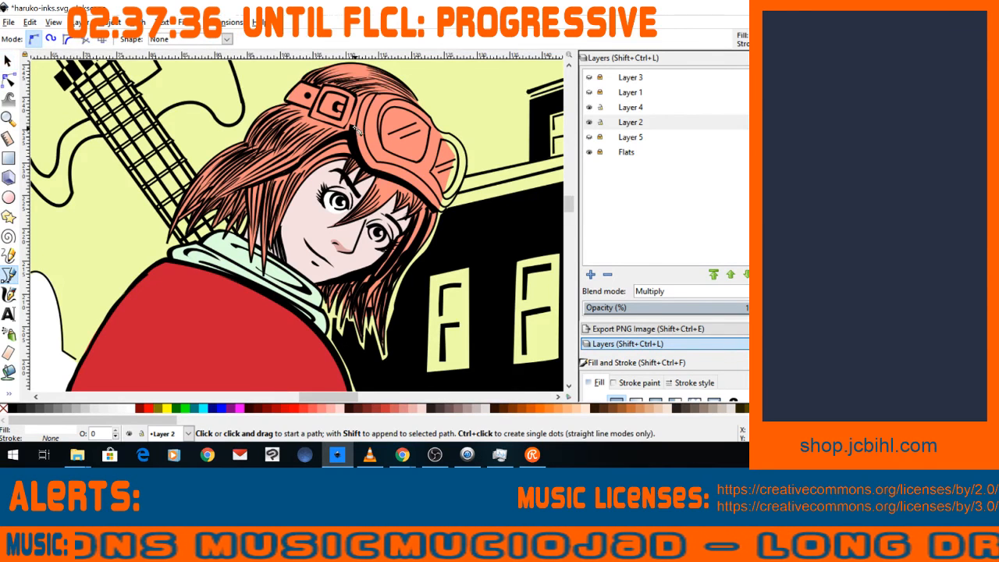
pyautogui.click(357, 154)
pyautogui.click(371, 168)
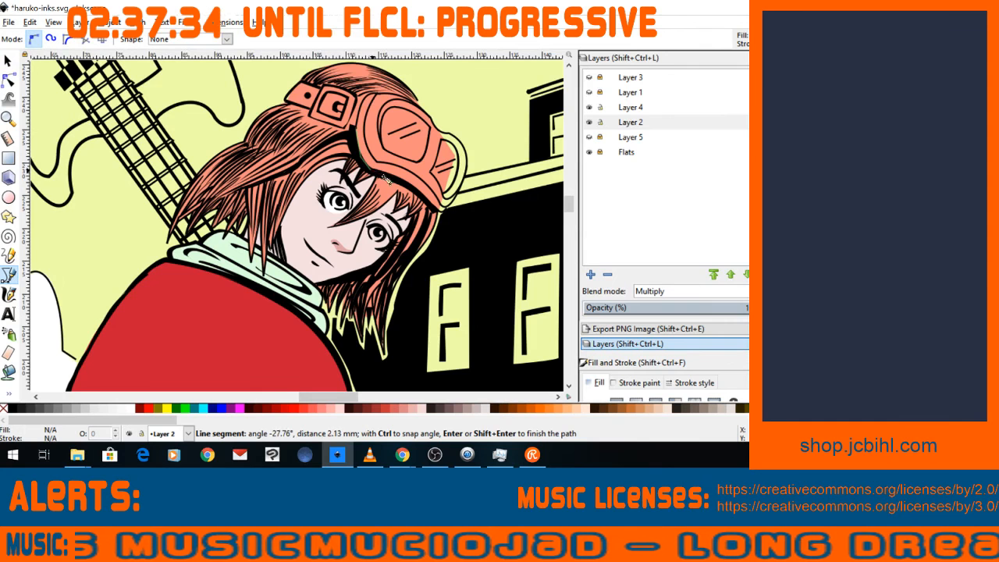
pyautogui.click(394, 180)
pyautogui.click(414, 190)
pyautogui.click(434, 206)
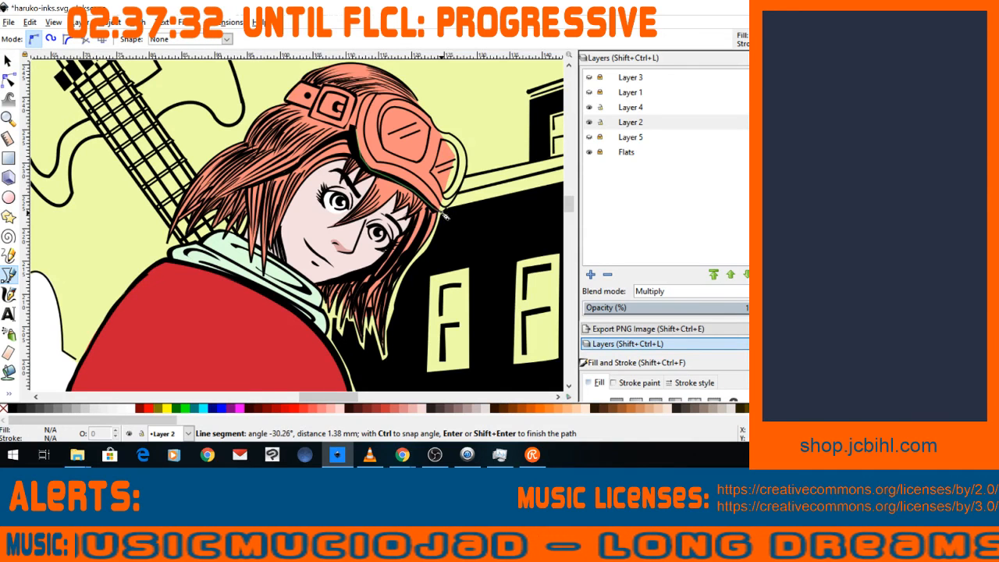
pyautogui.click(442, 211)
pyautogui.doubleClick(447, 208)
pyautogui.press('Return')
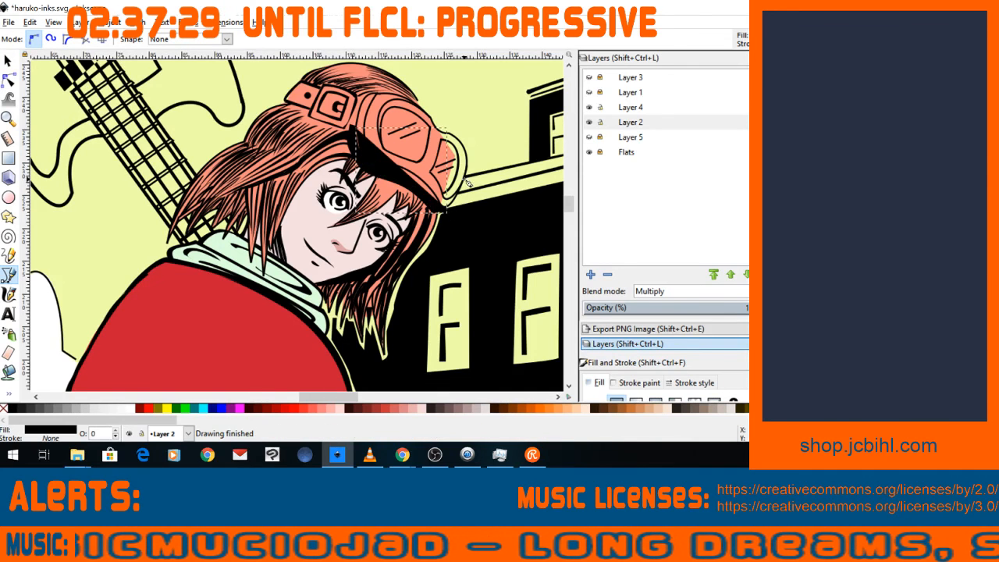
pyautogui.click(7, 62)
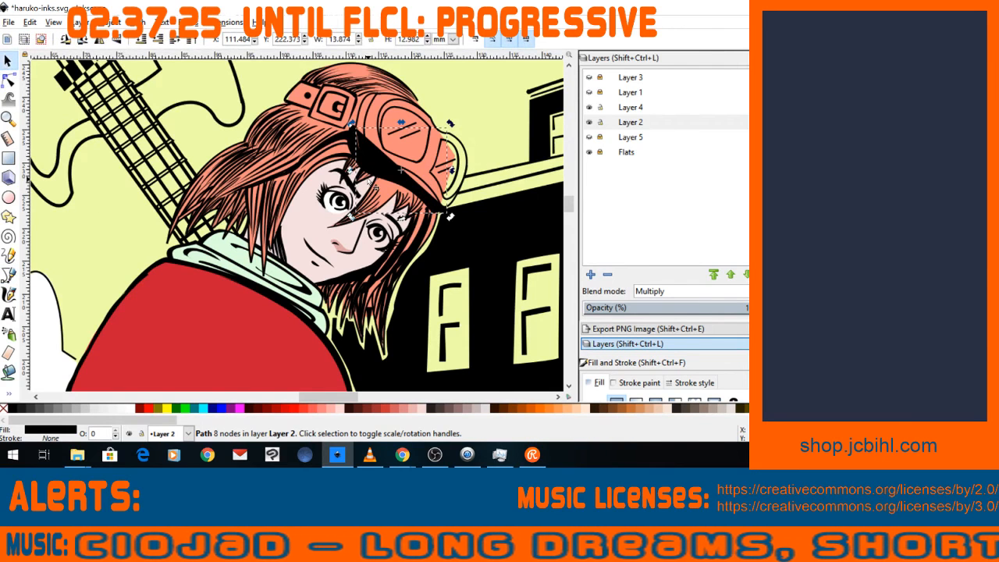
pyautogui.press('Escape')
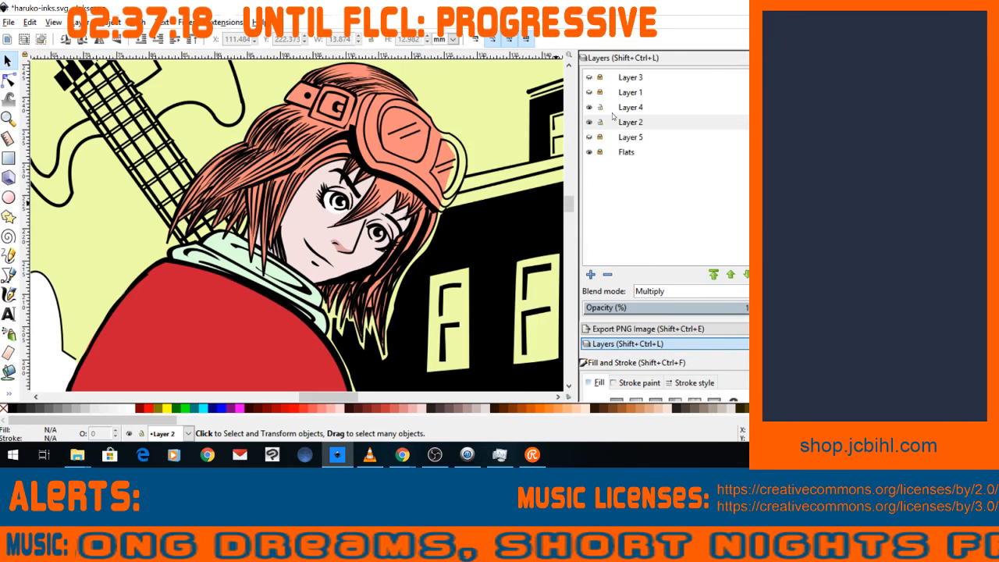
# Lock Layer 4 and Layer 2, and make the unlocked Flats layer current for drawing with the Pen tool.
pyautogui.click(608, 121)
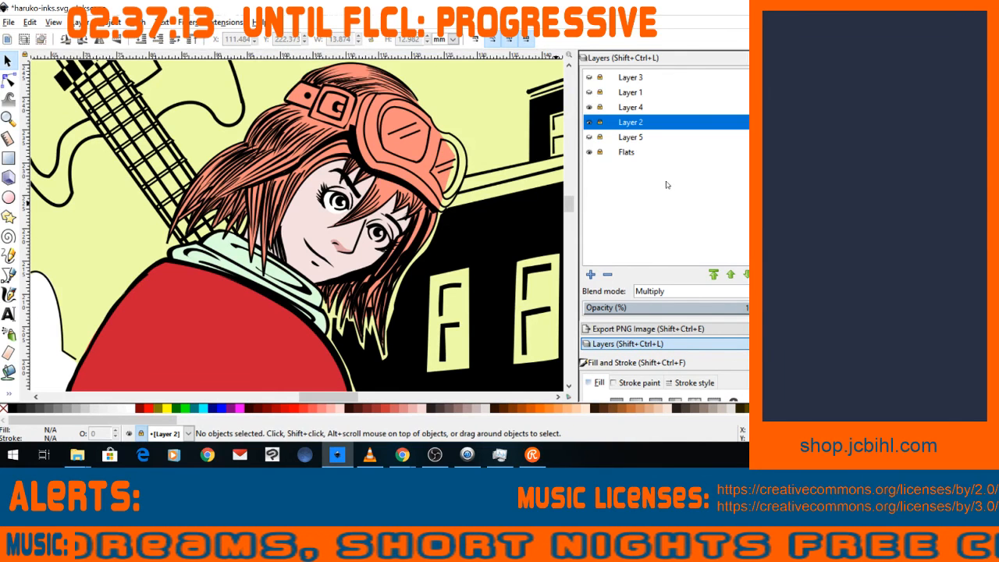
pyautogui.click(626, 152)
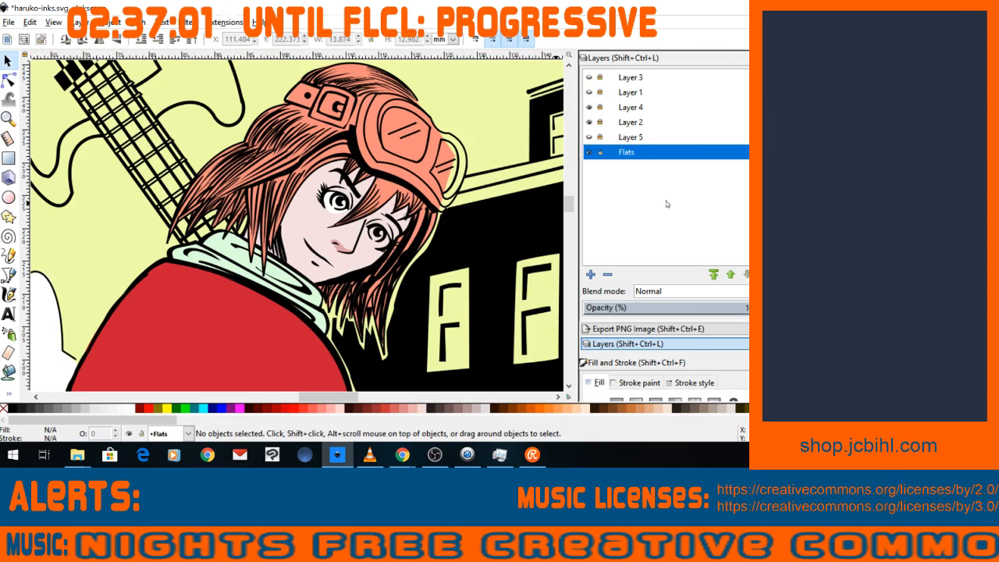
pyautogui.click(9, 277)
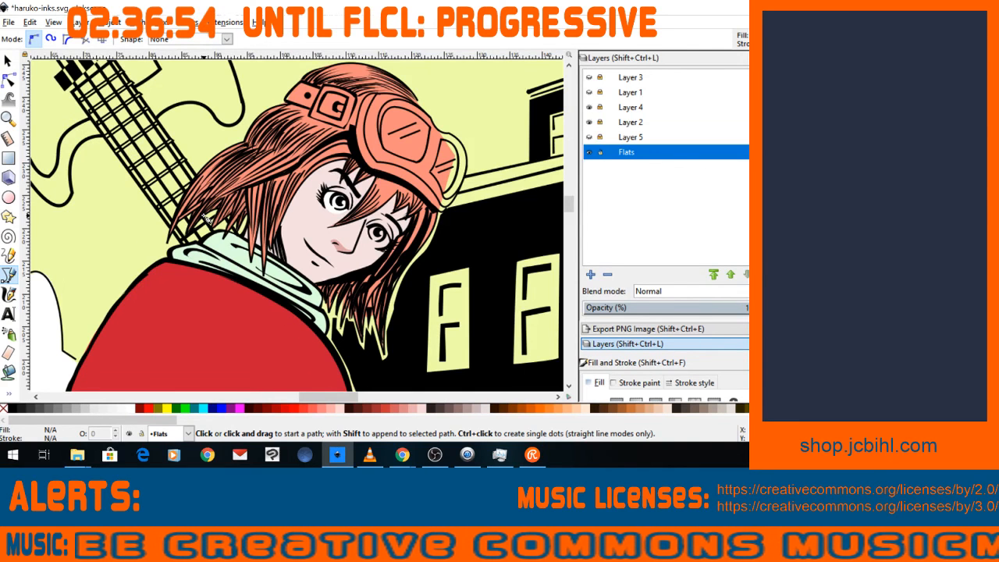
pyautogui.write('-')
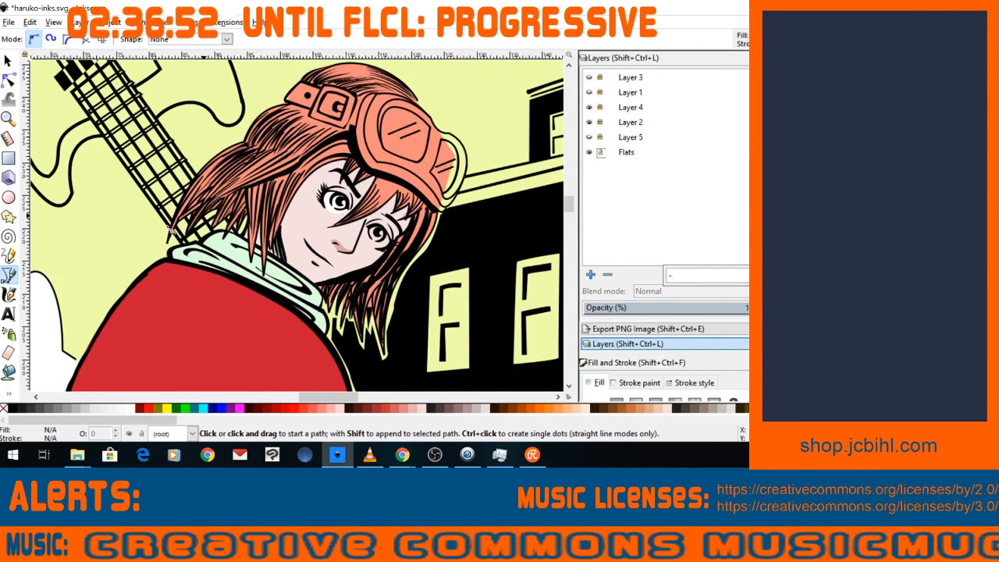
pyautogui.write('-')
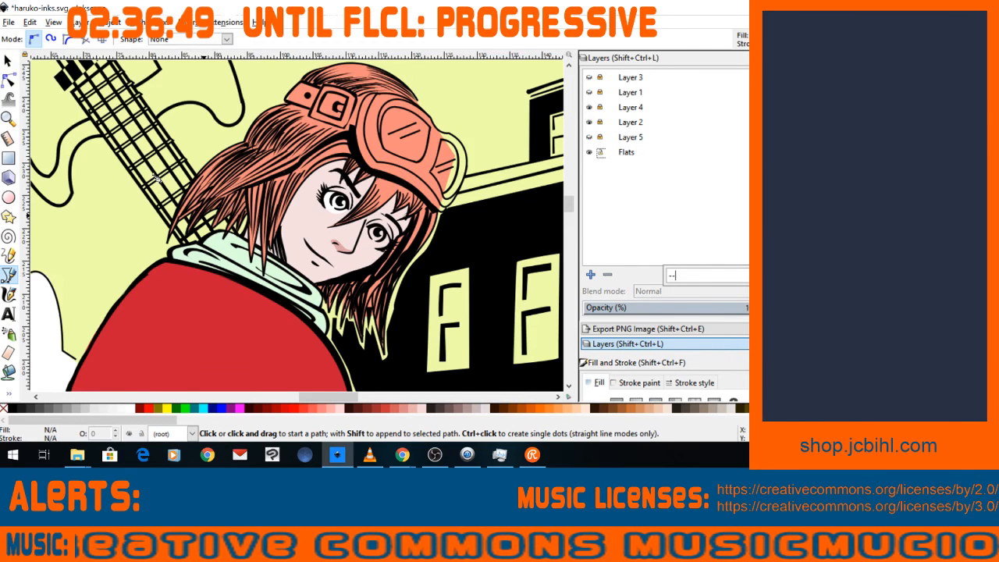
pyautogui.press('BackSpace')
pyautogui.press('BackSpace')
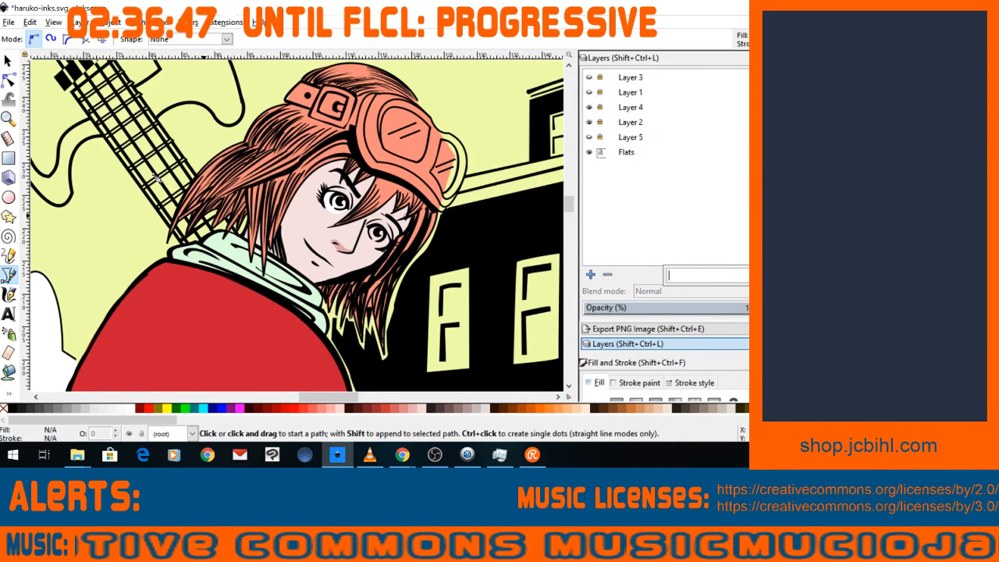
pyautogui.press('Escape')
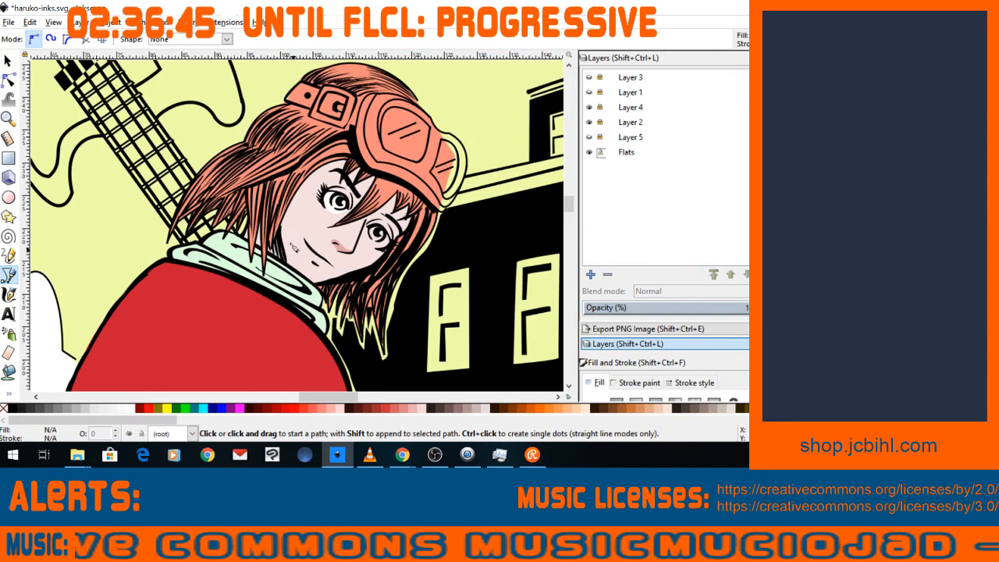
pyautogui.hotkey('ctrl', 'f')
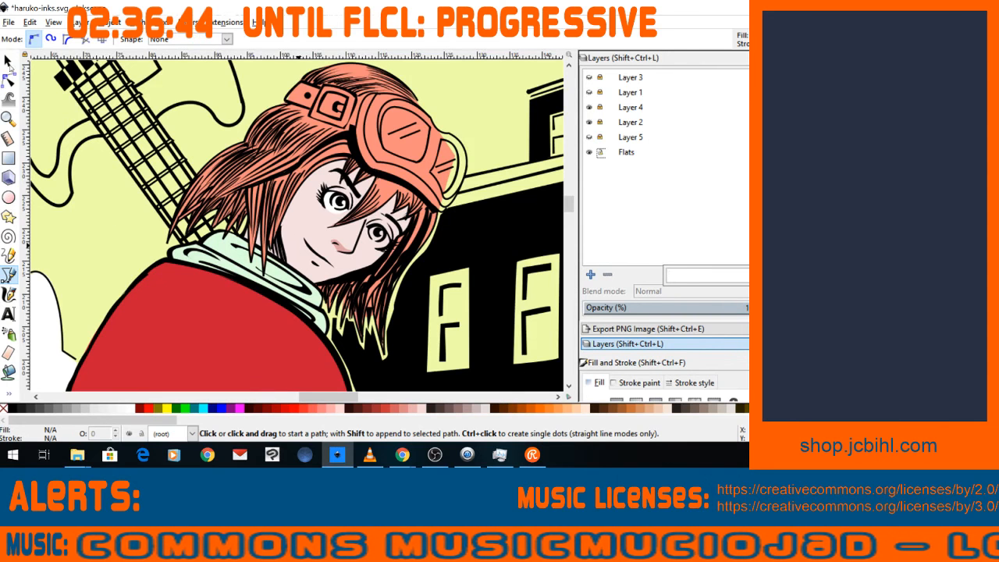
pyautogui.press('Escape')
pyautogui.click(123, 205)
pyautogui.press('Escape')
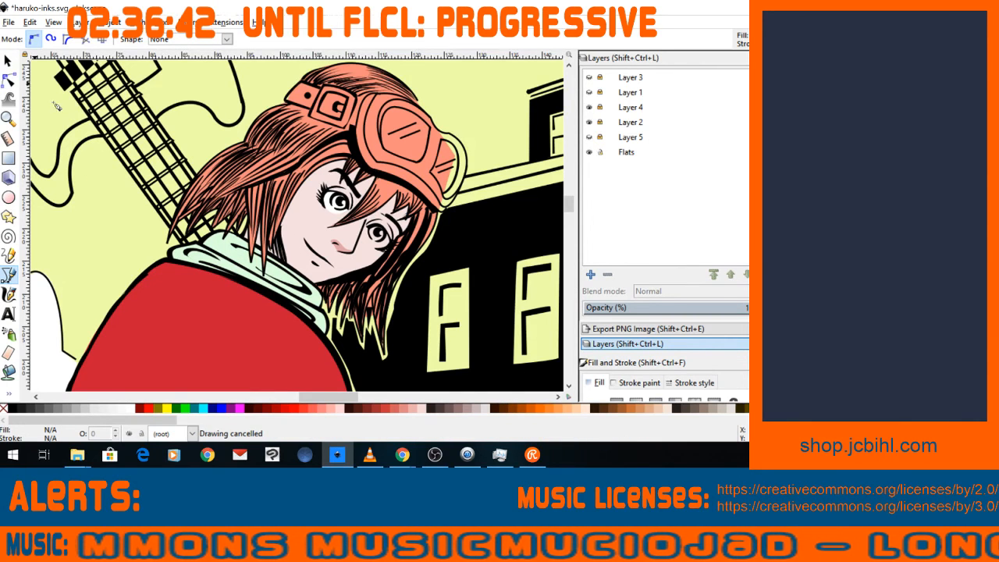
# Draw a closed path of straight segments roughly around the guitar body, from its rounded end past both horns and back.
pyautogui.press('-')
pyautogui.press('-')
pyautogui.press('space')
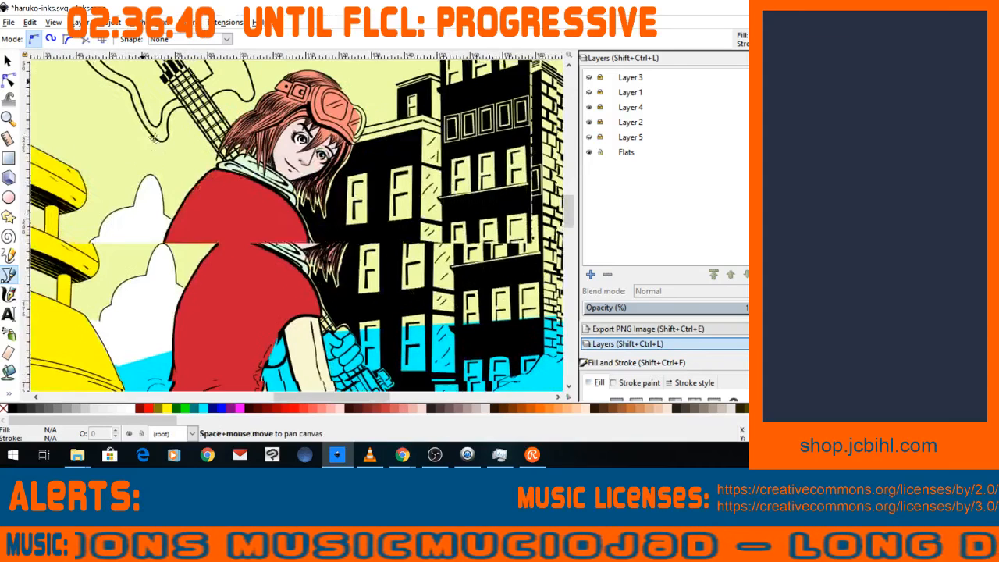
pyautogui.press('space')
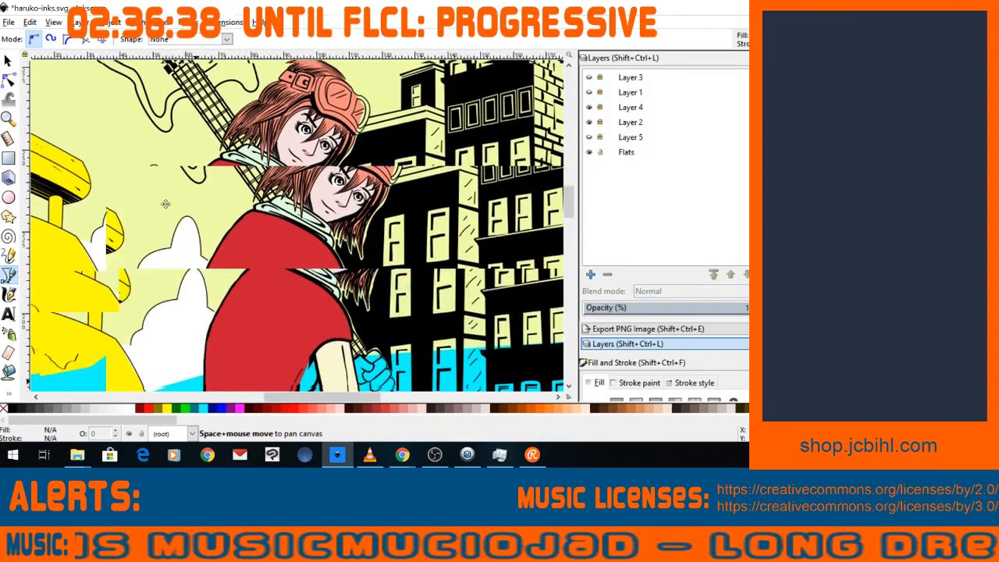
pyautogui.press('space')
pyautogui.press('space')
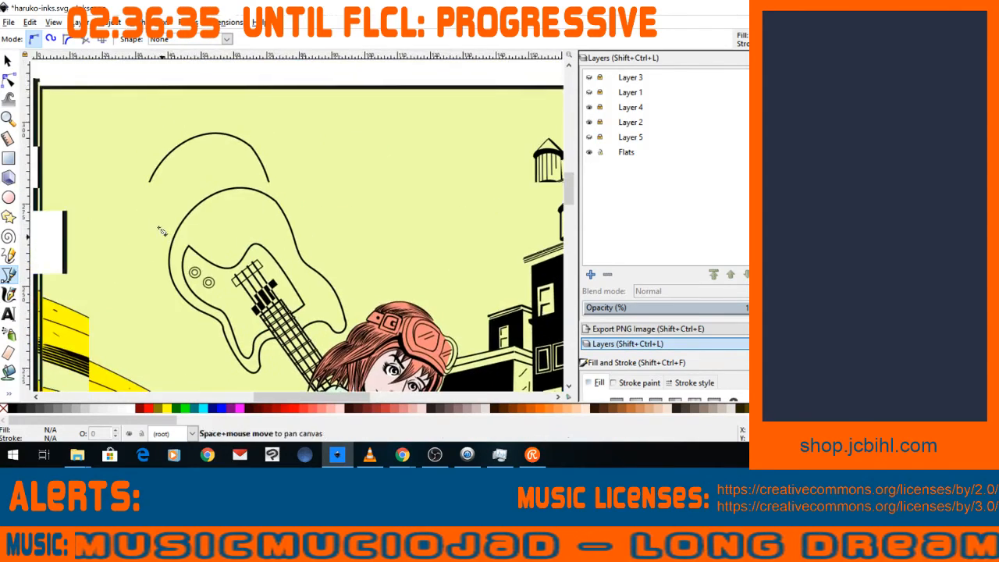
pyautogui.press('space')
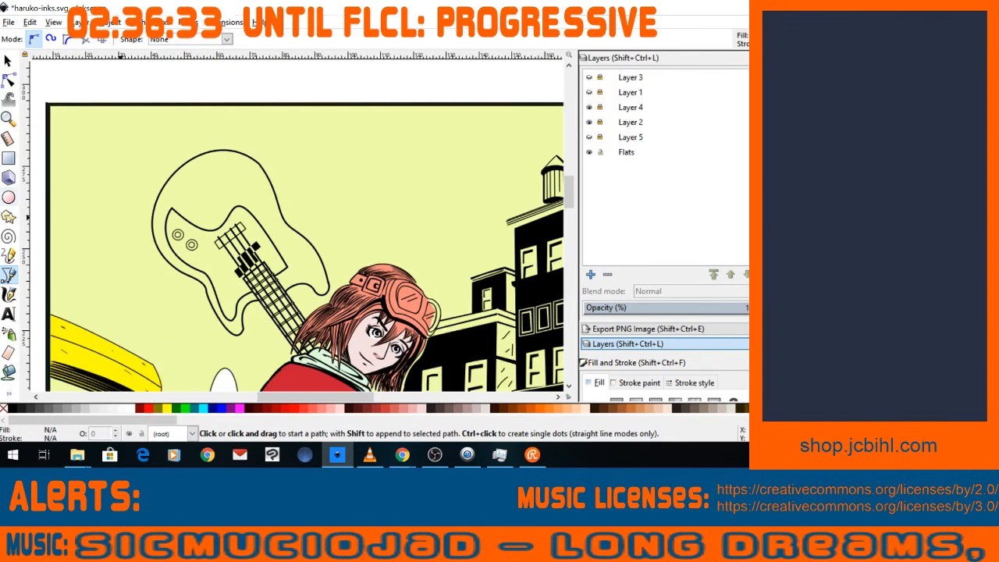
pyautogui.click(232, 153)
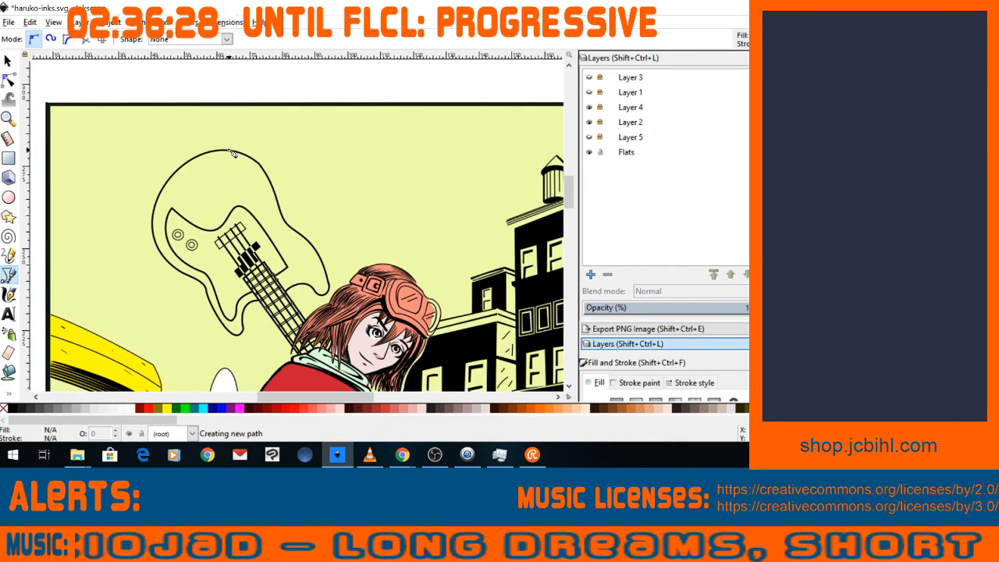
pyautogui.click(288, 225)
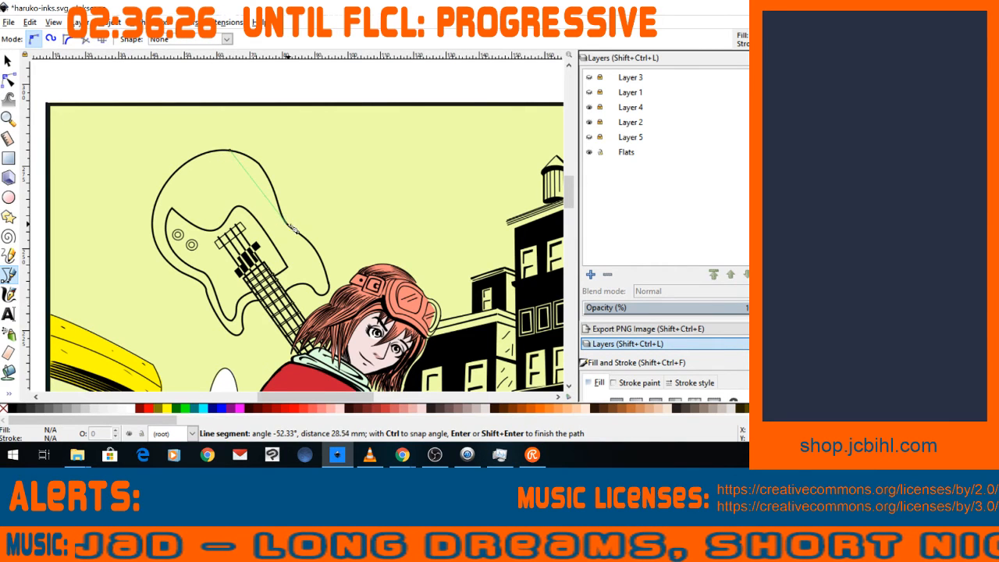
pyautogui.click(328, 291)
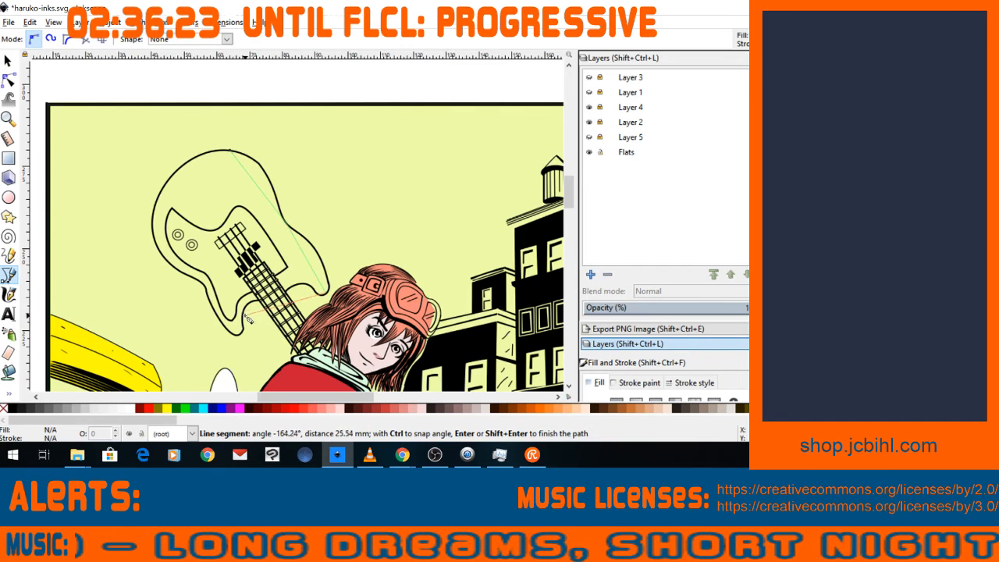
pyautogui.click(239, 321)
pyautogui.click(221, 323)
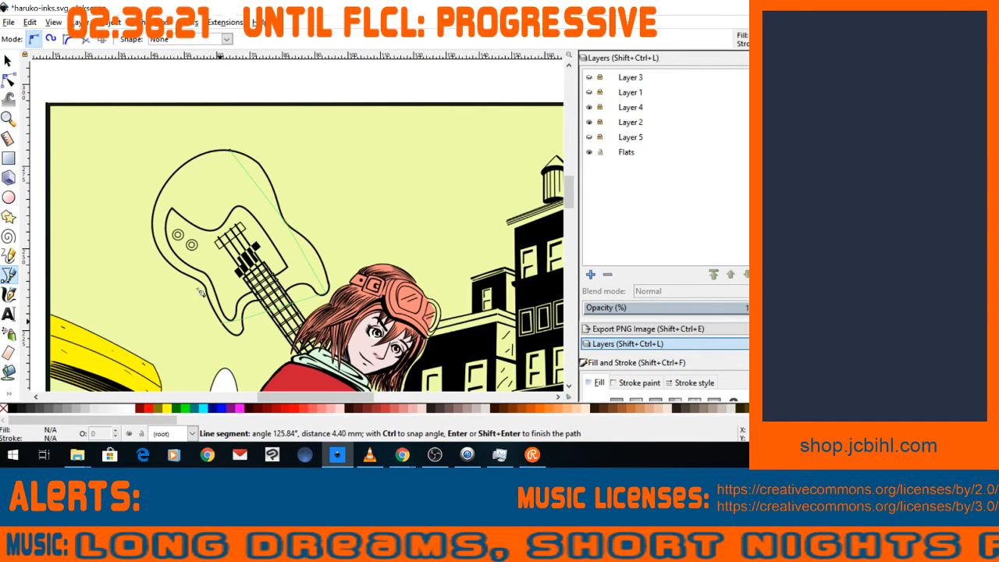
pyautogui.click(157, 198)
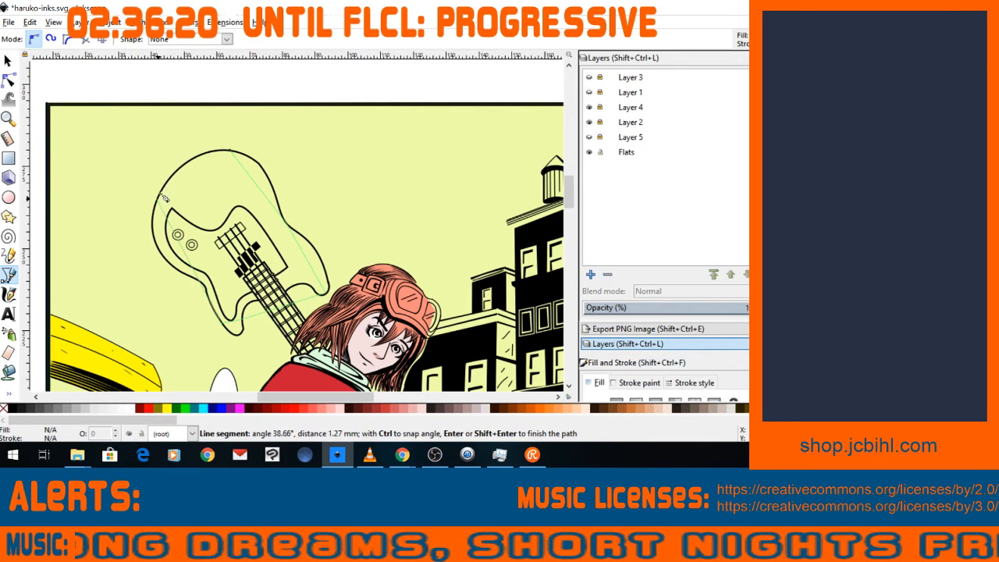
pyautogui.click(232, 152)
# Fill the rough guitar body shape with blue and move it in place onto the Flats layer.
pyautogui.press('n')
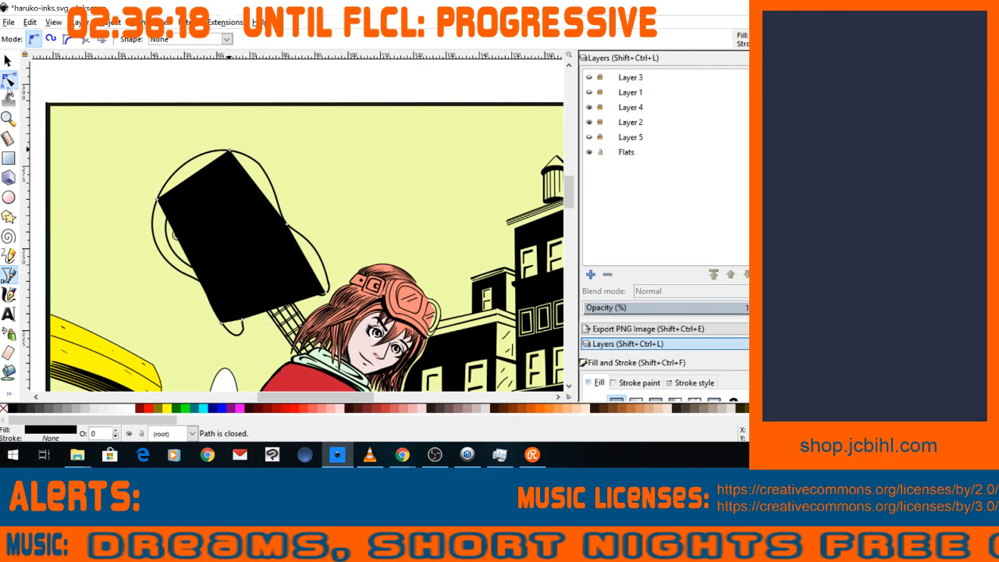
pyautogui.click(221, 408)
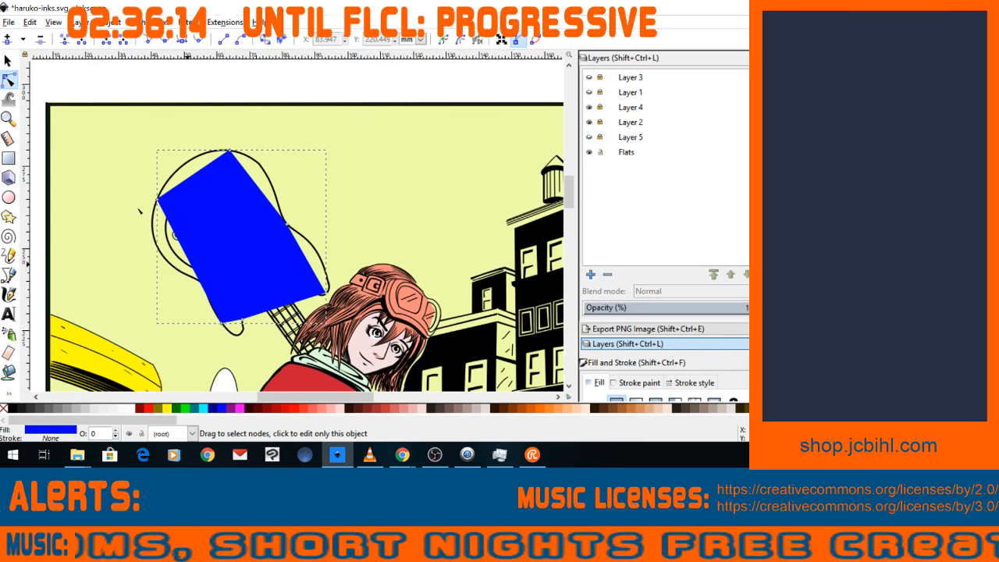
pyautogui.press('s')
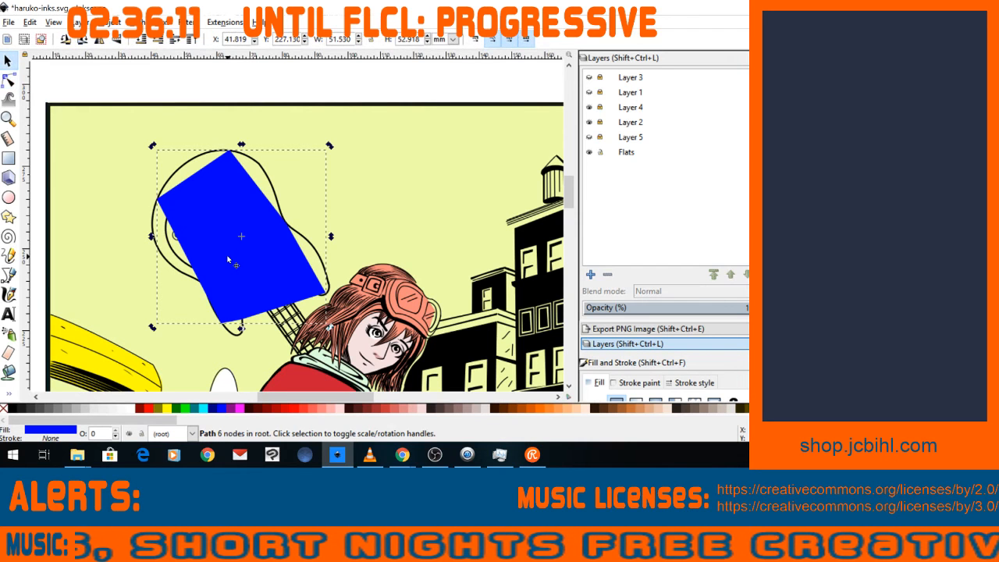
pyautogui.hotkey('ctrl', 'x')
pyautogui.click(624, 152)
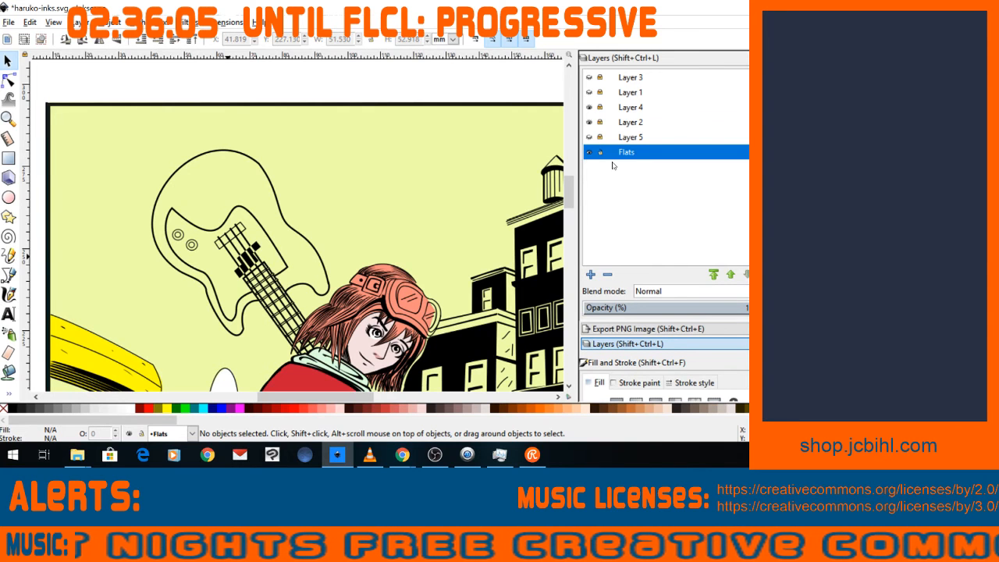
pyautogui.hotkey('ctrl', 'alt', 'v')
# Bend the blue shape's two upper edges outward to follow the rounded end of the inked guitar body.
pyautogui.press('n')
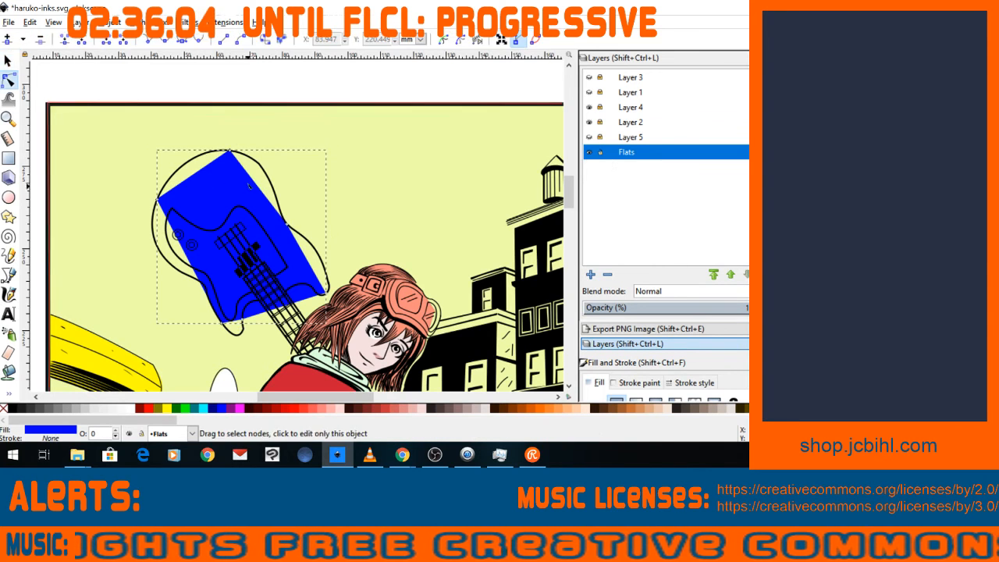
pyautogui.moveTo(265, 173); pyautogui.dragTo(269, 171)
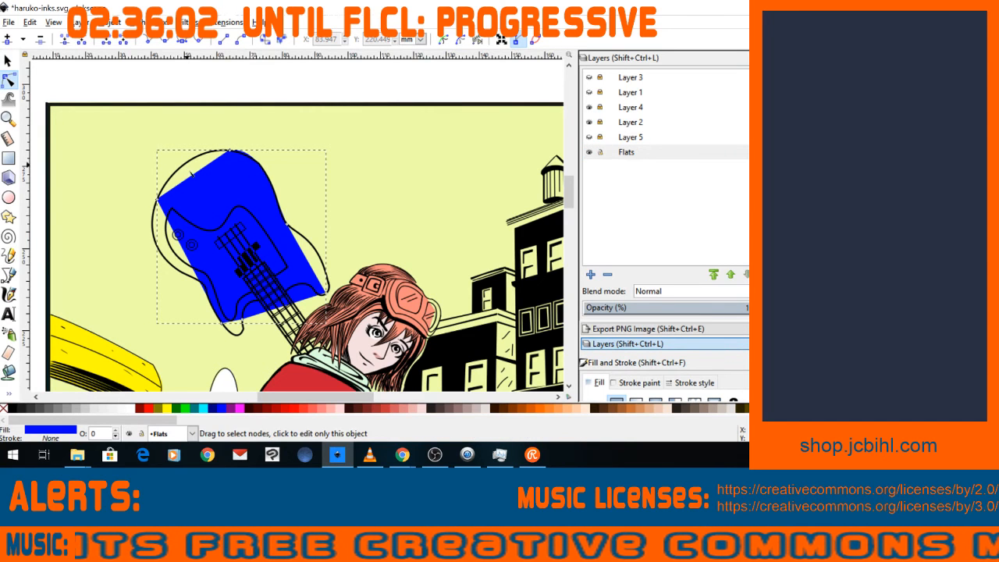
pyautogui.moveTo(199, 180); pyautogui.dragTo(198, 169)
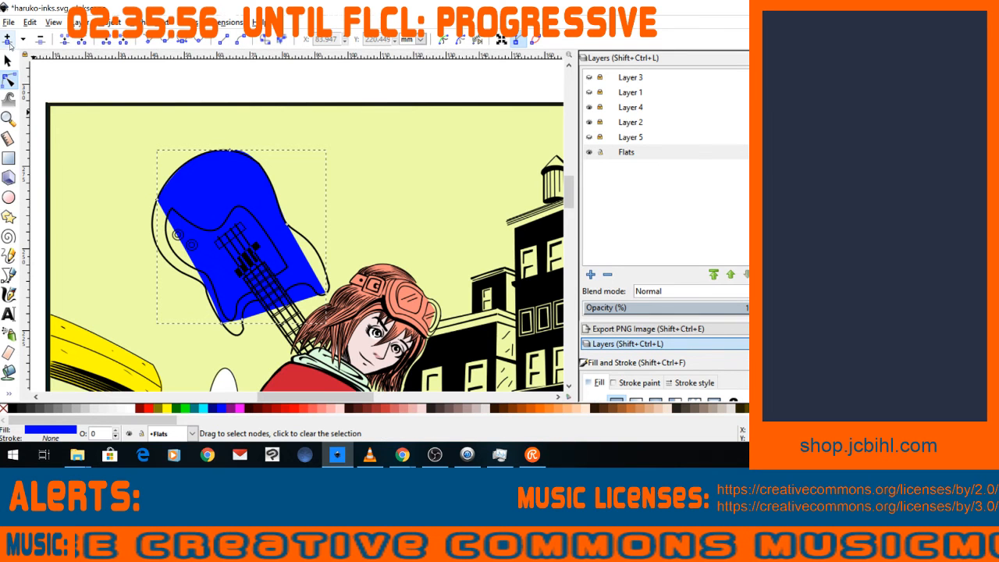
# Add a node at the guitar's left waist and curve the blue shape's left side and lower horn to the ink outline.
pyautogui.click(192, 262)
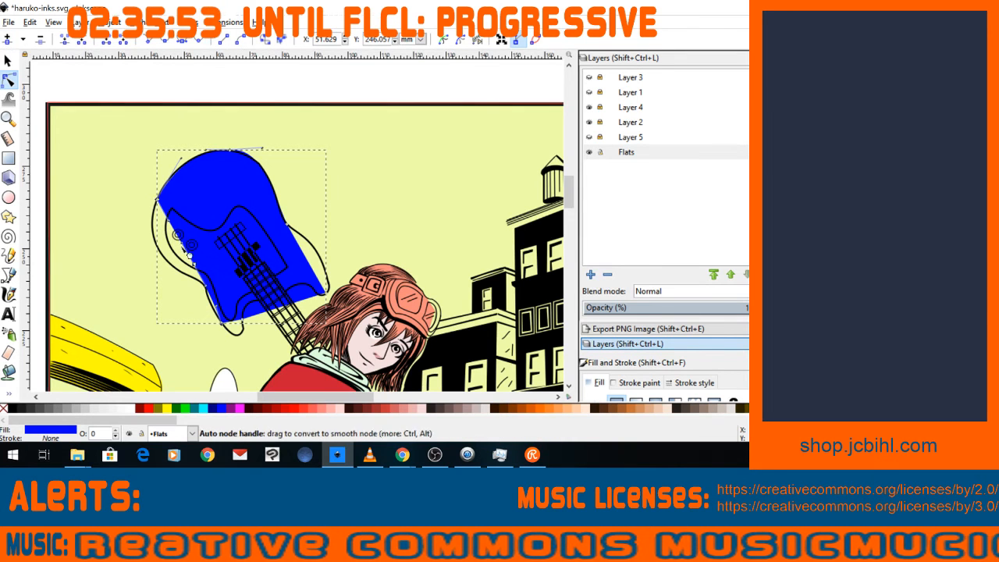
pyautogui.moveTo(192, 261); pyautogui.dragTo(203, 283)
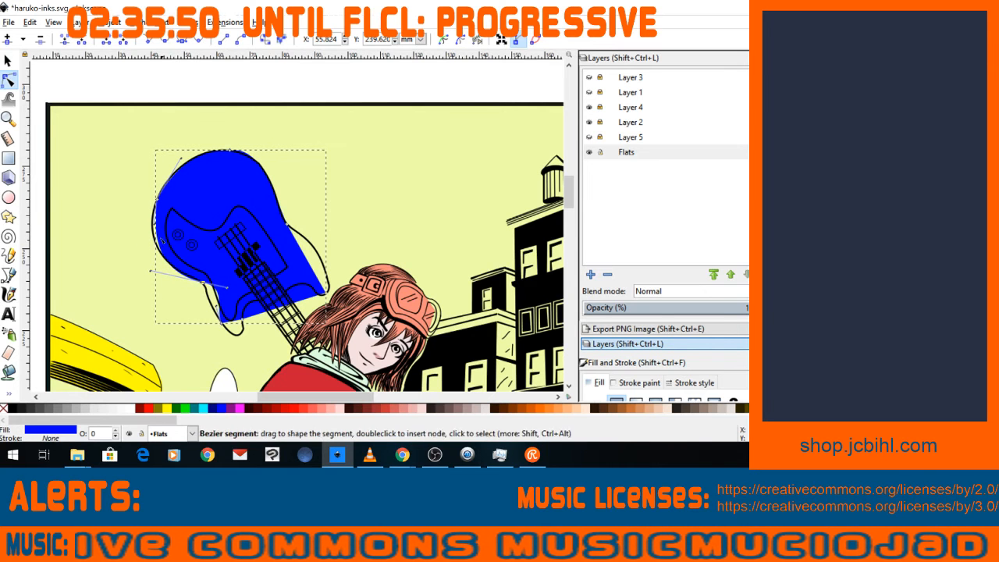
pyautogui.moveTo(157, 230); pyautogui.dragTo(153, 228)
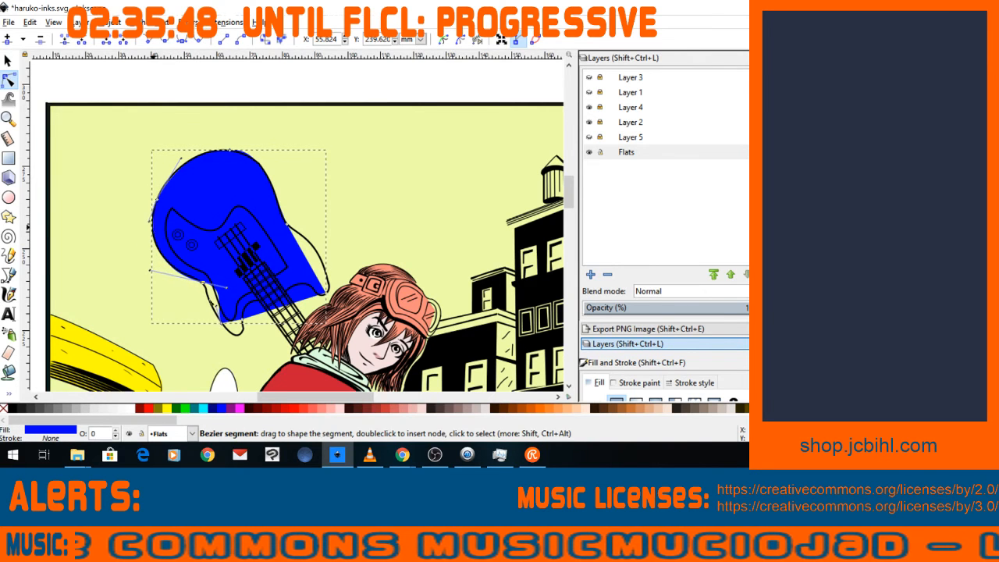
pyautogui.moveTo(219, 304); pyautogui.dragTo(209, 300)
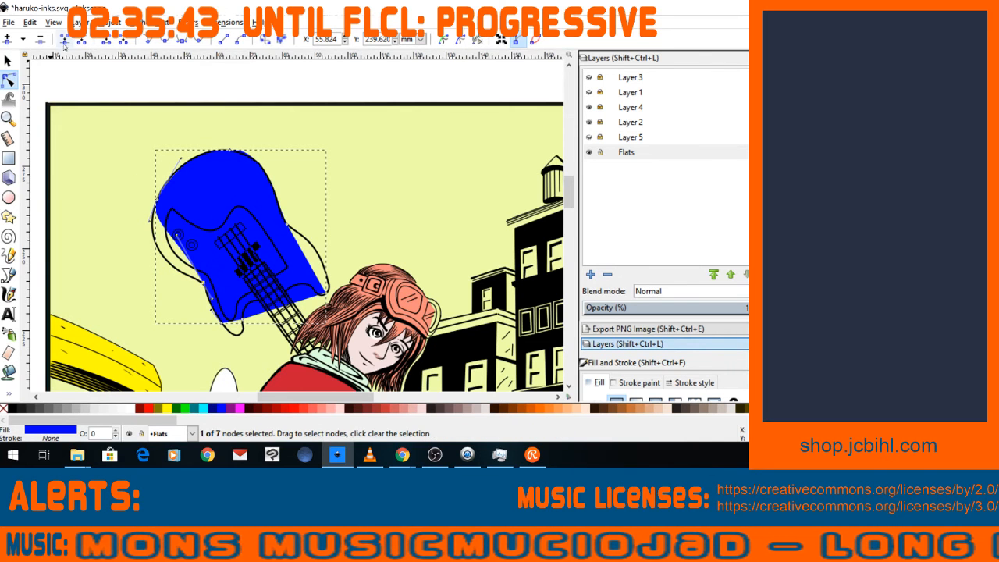
pyautogui.click(148, 41)
pyautogui.moveTo(179, 244); pyautogui.dragTo(170, 263)
pyautogui.moveTo(233, 323); pyautogui.dragTo(267, 299)
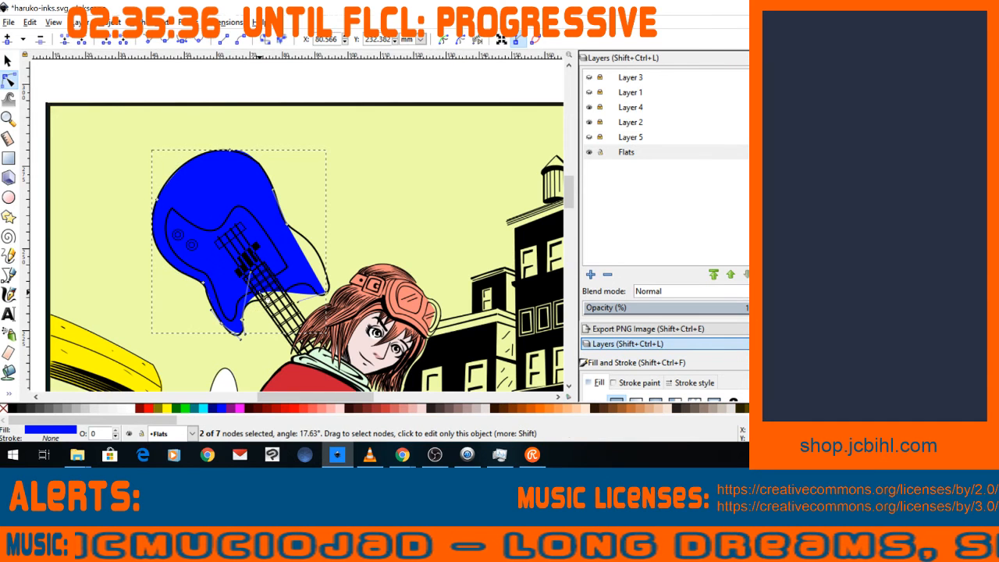
# Examine the whole illustration with the guitar's blue flat in place.
pyautogui.press('-')
pyautogui.press('-')
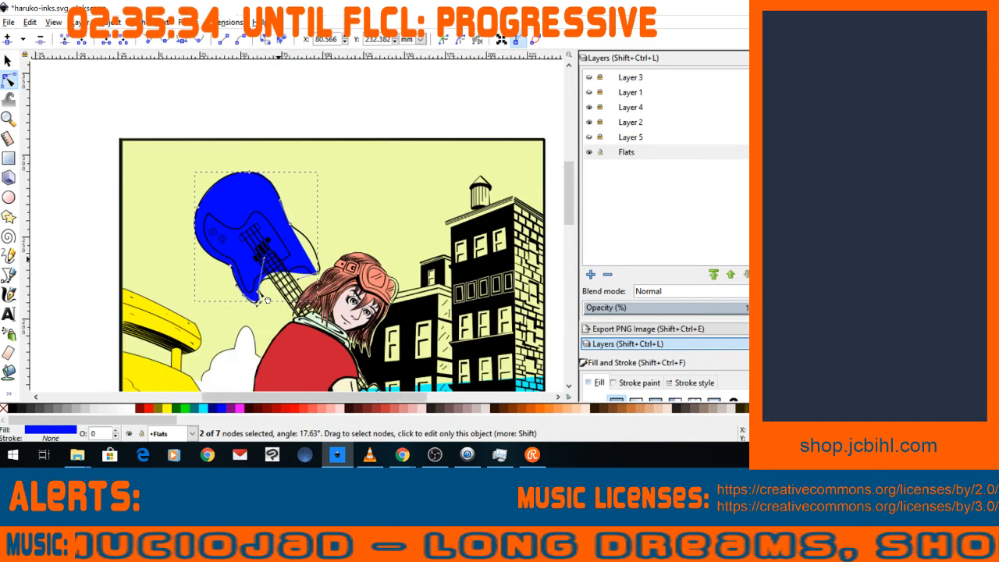
pyautogui.press('-')
pyautogui.scroll(-1, 257, 254)
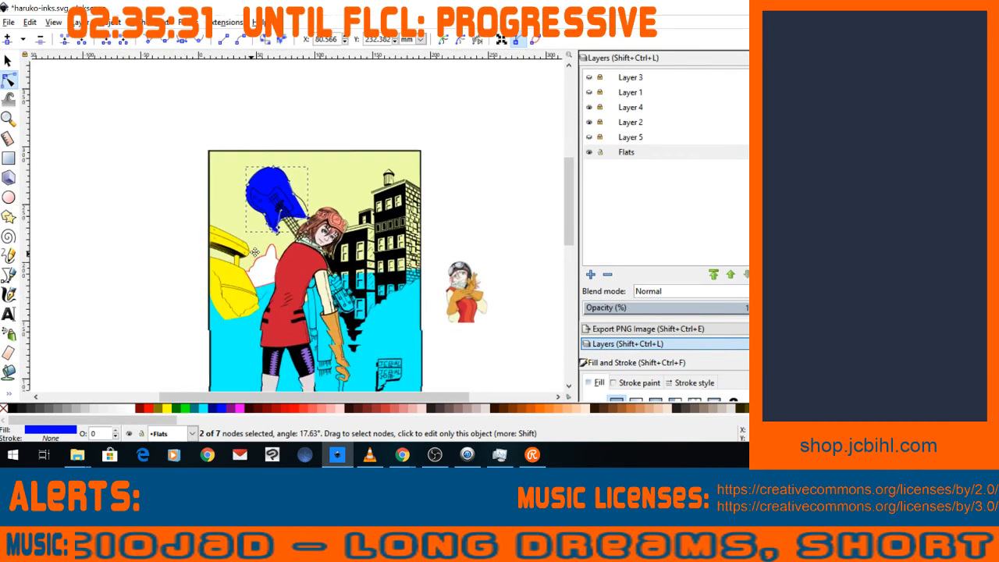
pyautogui.scroll(-2, 253, 277)
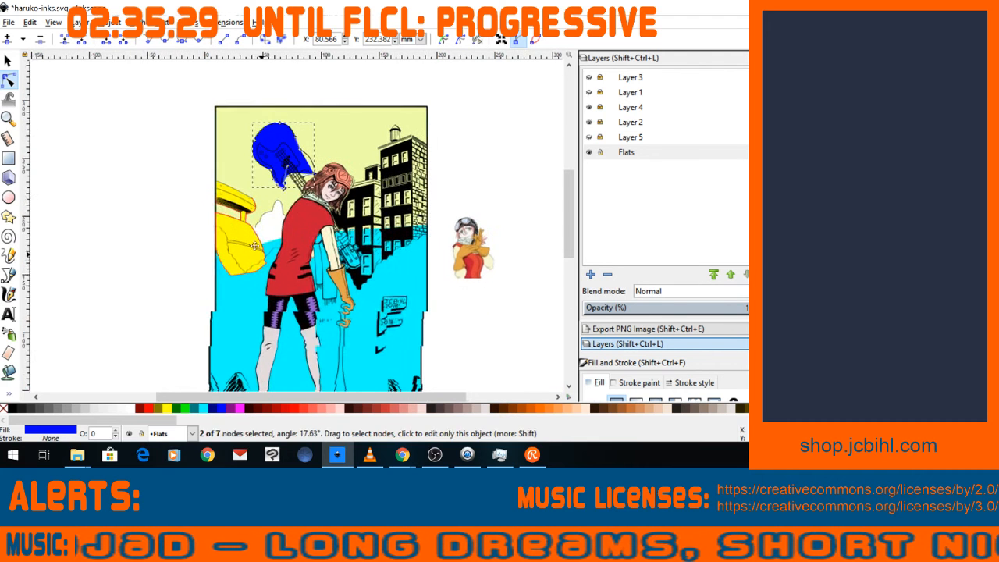
pyautogui.press('-')
pyautogui.press('space')
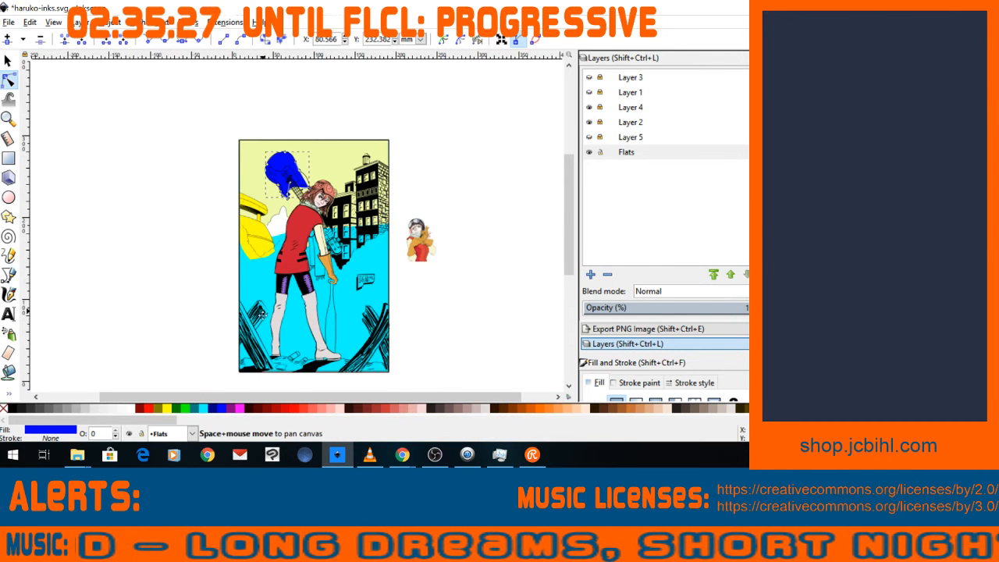
# Fit the blue shape's right side and right horn tip to the inked guitar outline.
pyautogui.press('+')
pyautogui.press('+')
pyautogui.press('+')
pyautogui.press('+')
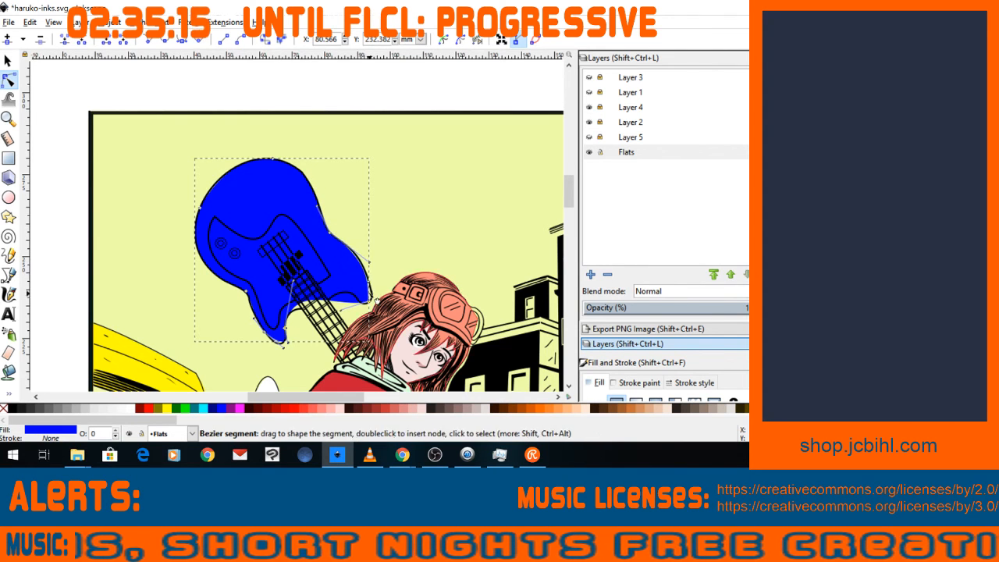
pyautogui.moveTo(368, 297); pyautogui.dragTo(371, 293)
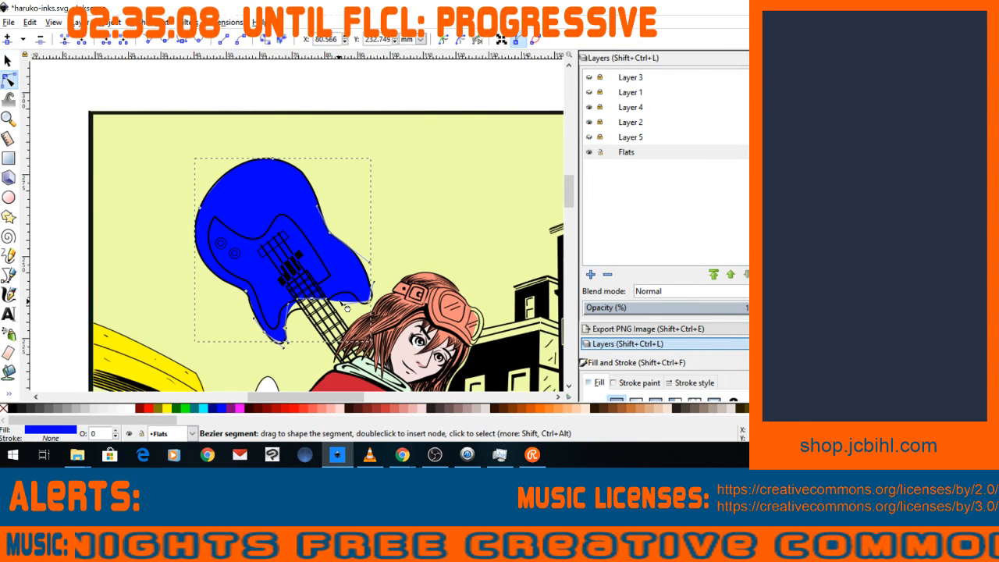
# Add a node on the edge between the horns and curve it along the cutaway beside the guitar neck.
pyautogui.doubleClick(338, 283)
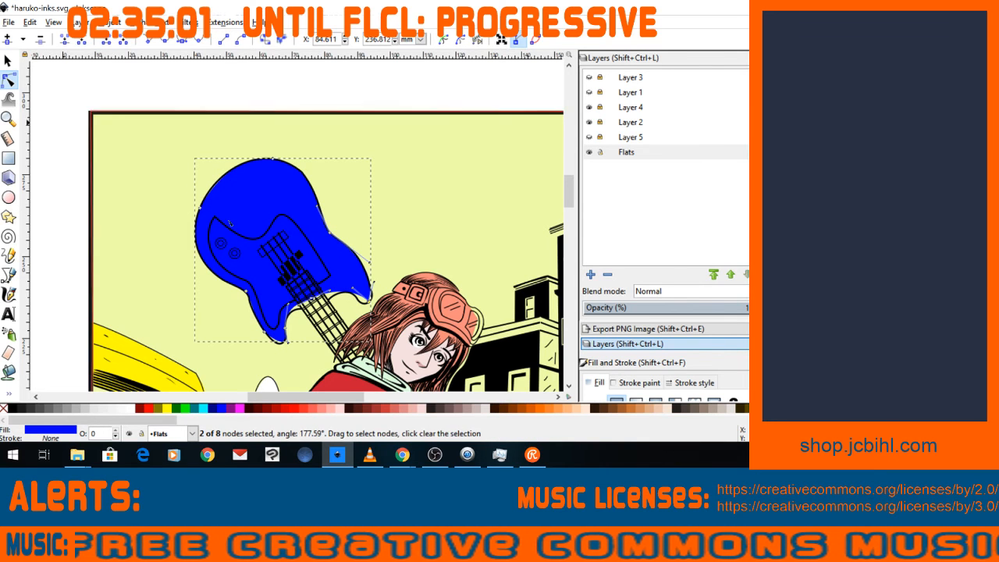
pyautogui.click(7, 39)
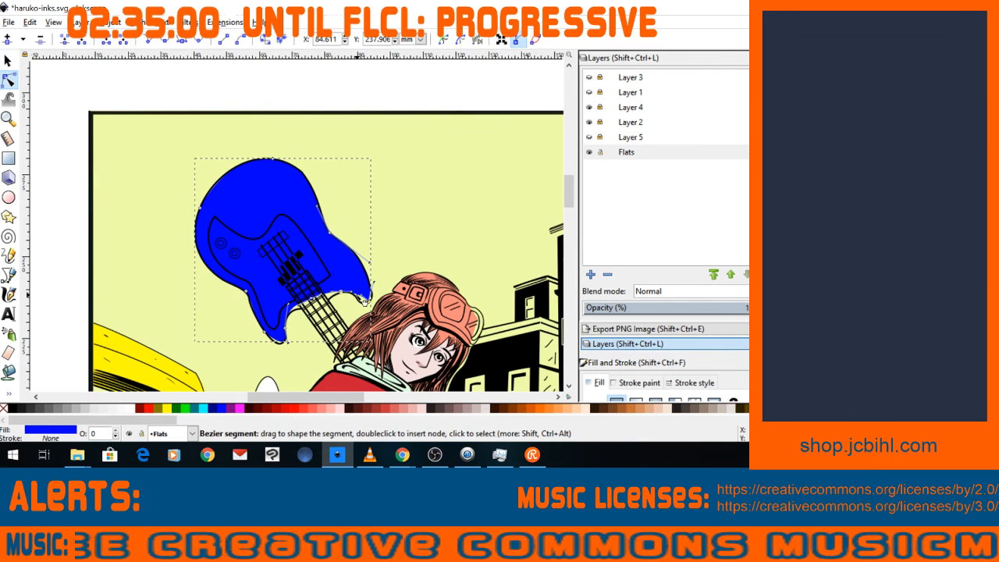
pyautogui.moveTo(359, 298); pyautogui.dragTo(359, 311)
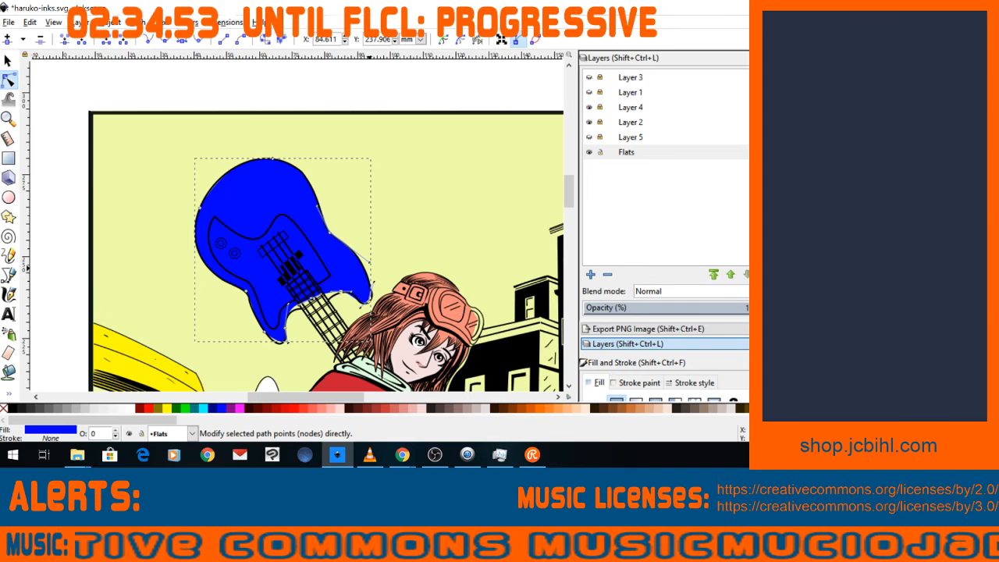
# Refine the blue shape's right horn tip and outer edge to the guitar inks and adjust the edge crossing the neck.
pyautogui.hotkey('alt', 'Tab')
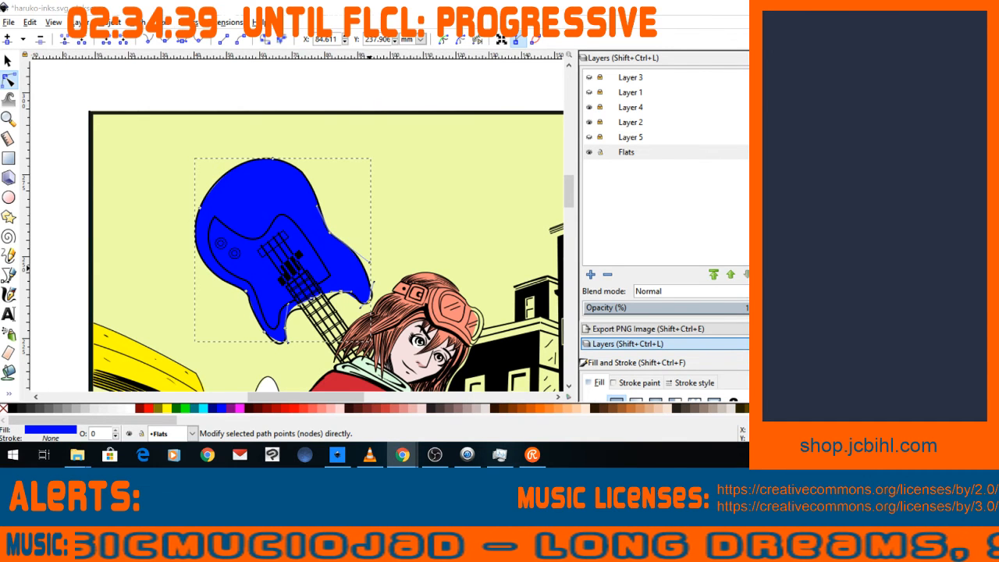
pyautogui.click(280, 342)
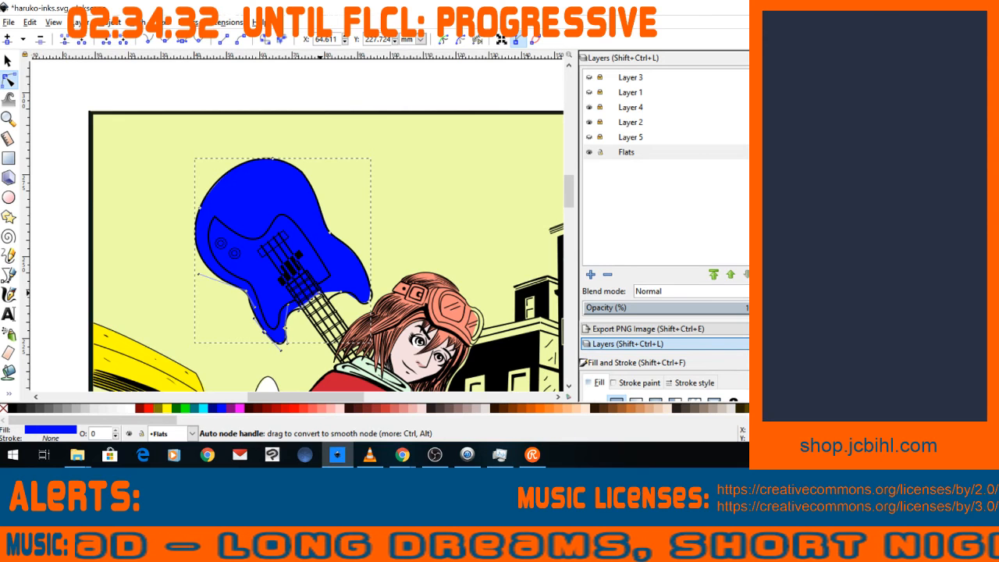
pyautogui.moveTo(302, 295); pyautogui.dragTo(377, 301)
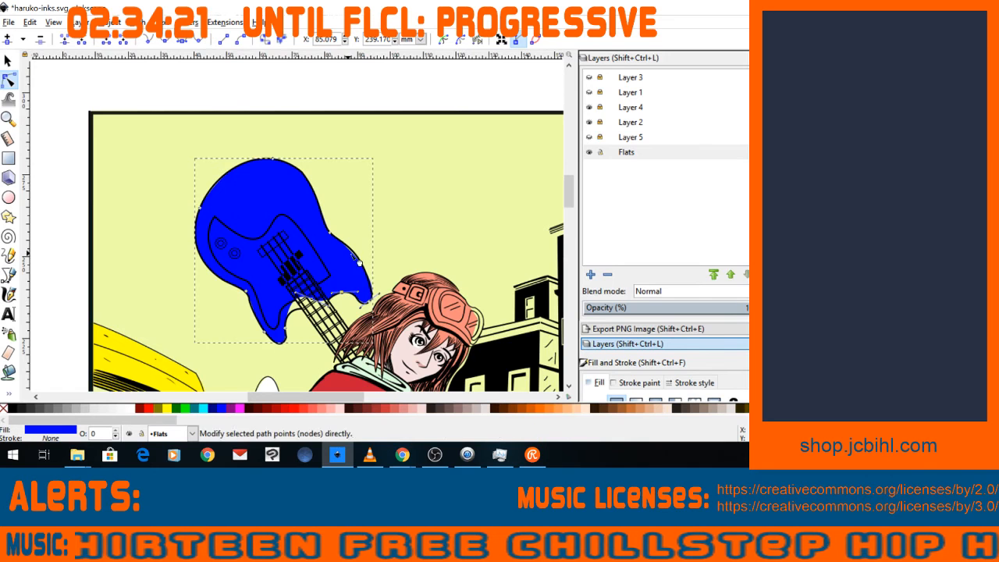
pyautogui.moveTo(357, 258); pyautogui.dragTo(355, 256)
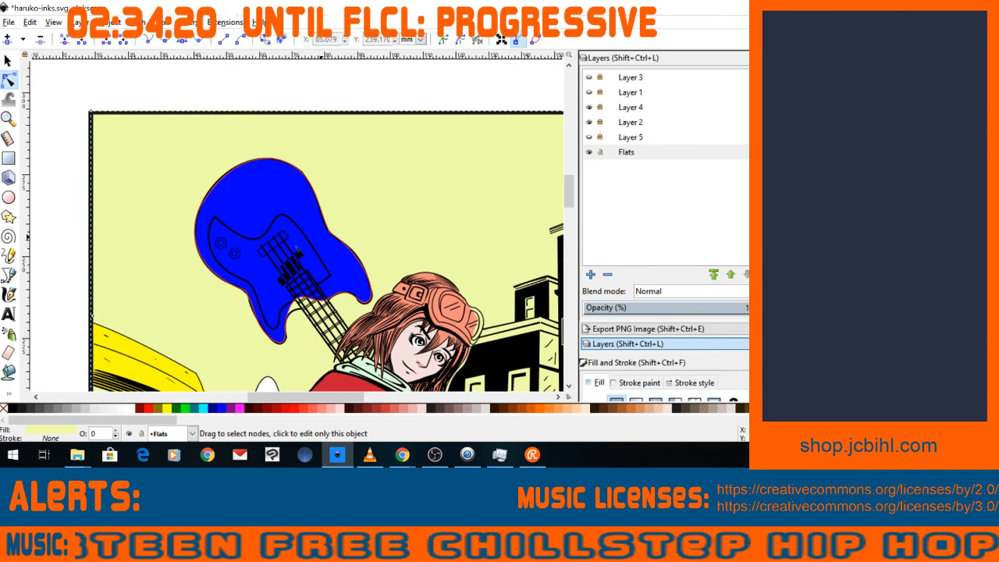
pyautogui.click(303, 304)
pyautogui.moveTo(311, 299); pyautogui.dragTo(310, 301)
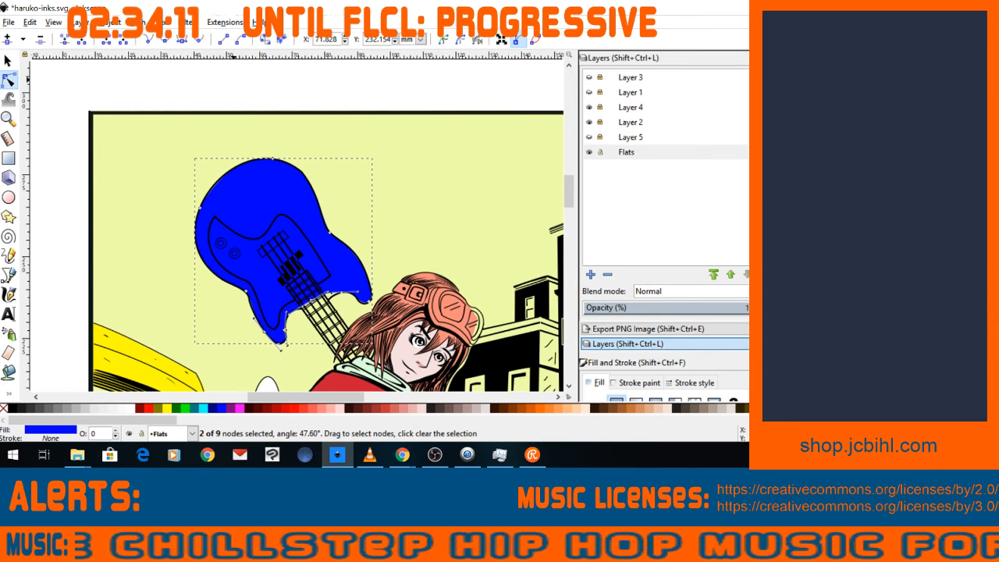
# Reposition the blue shape's node at the guitar neck and curve the edge along the lower horn's cutaway.
pyautogui.hotkey('alt', 'Tab')
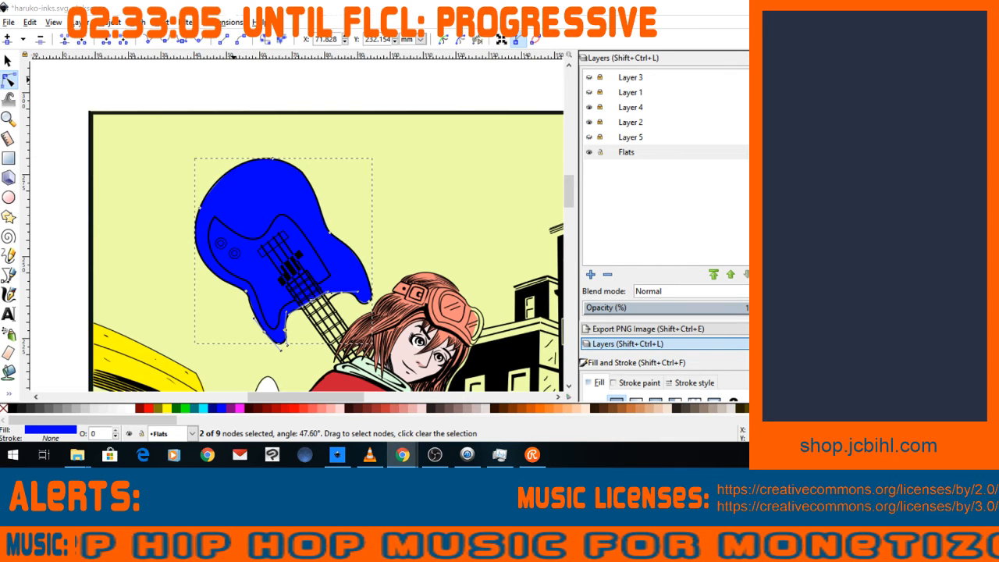
pyautogui.click(313, 303)
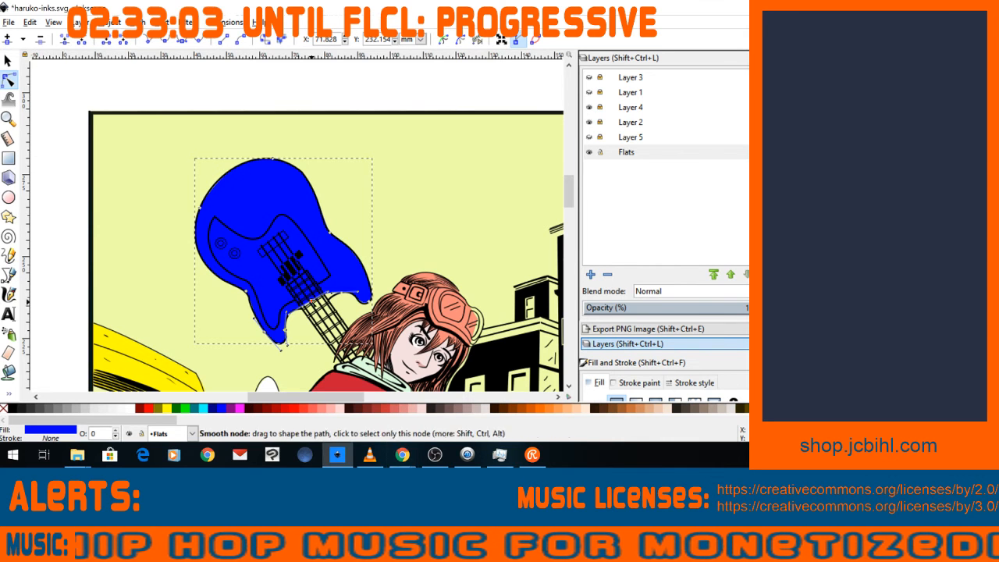
pyautogui.moveTo(314, 303); pyautogui.dragTo(319, 301)
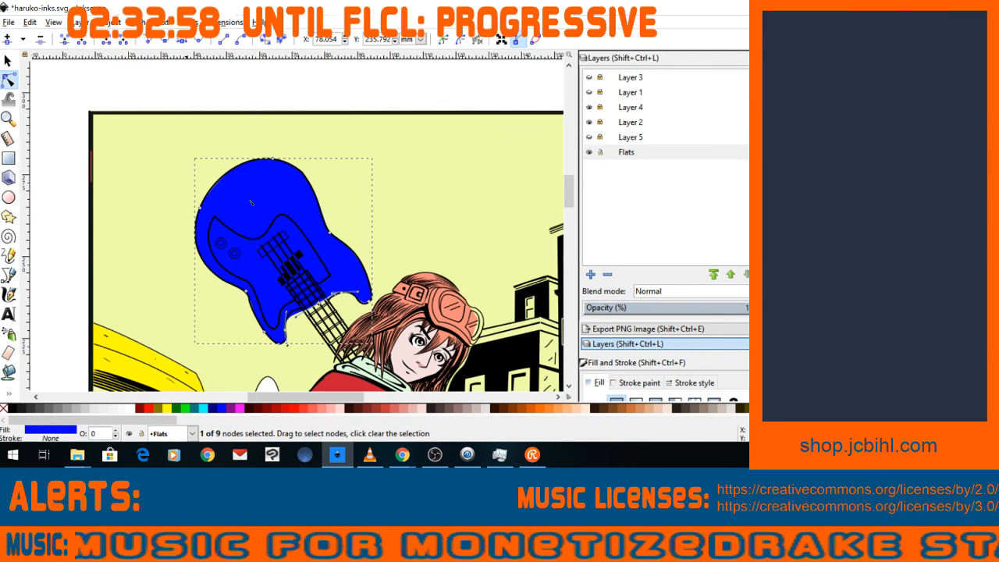
pyautogui.moveTo(298, 316); pyautogui.dragTo(296, 308)
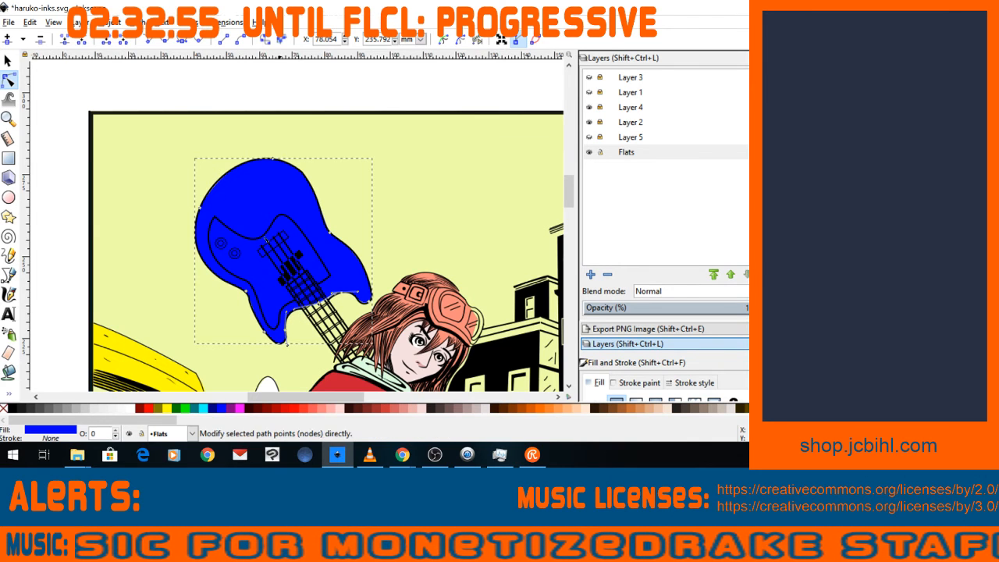
pyautogui.click(162, 285)
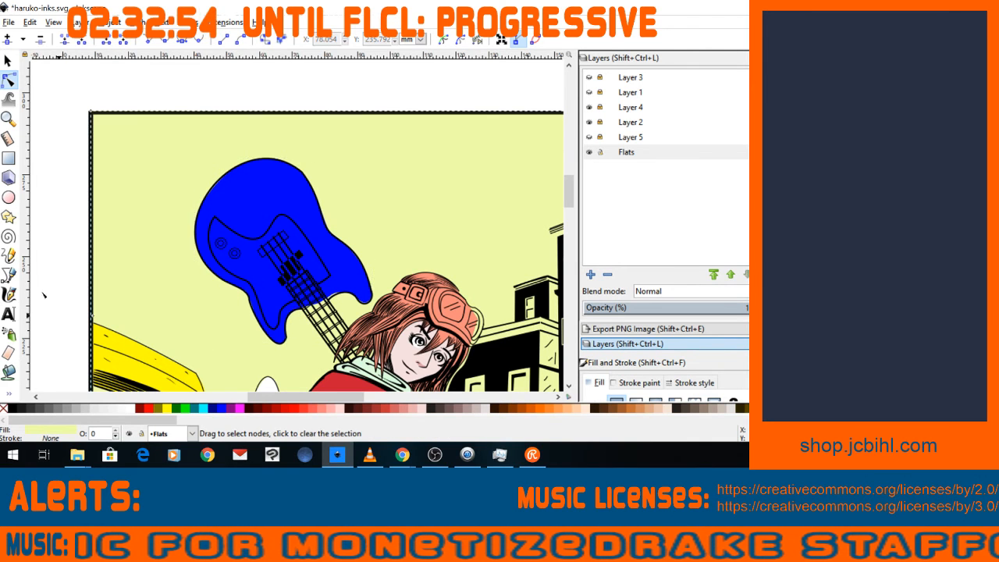
pyautogui.click(330, 294)
pyautogui.moveTo(320, 303); pyautogui.dragTo(321, 305)
pyautogui.click(193, 254)
pyautogui.click(8, 274)
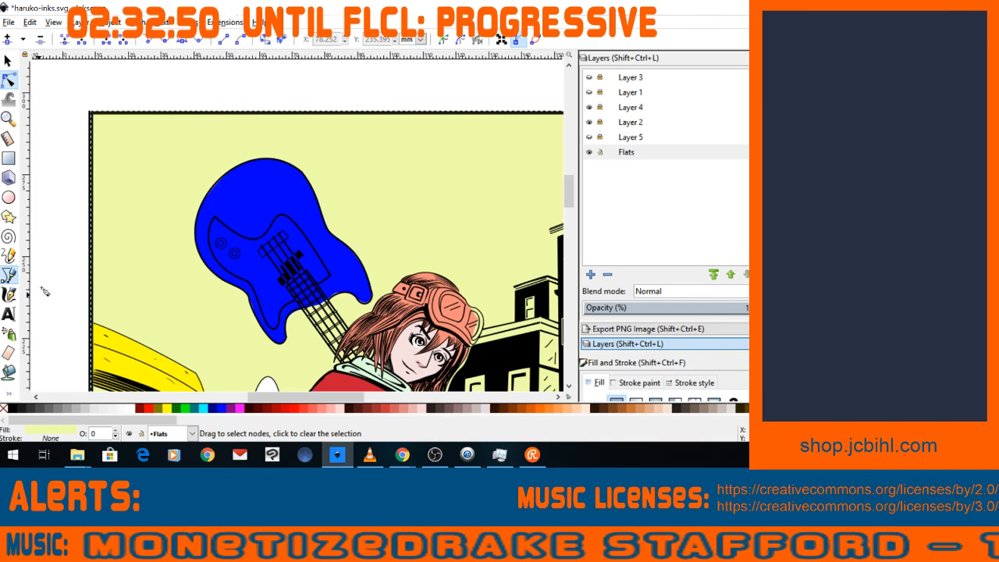
pyautogui.click(302, 274)
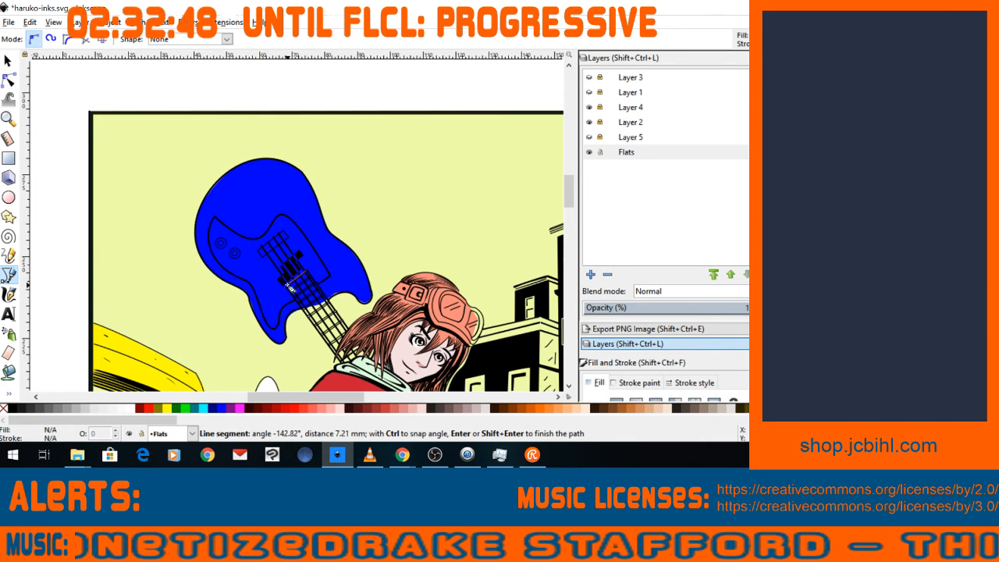
pyautogui.click(323, 330)
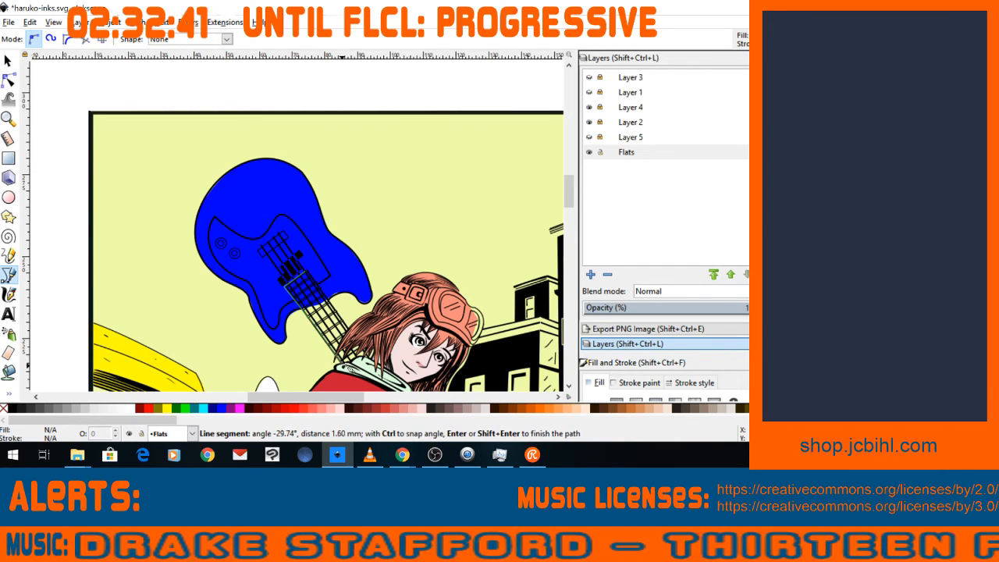
pyautogui.click(351, 365)
pyautogui.doubleClick(353, 362)
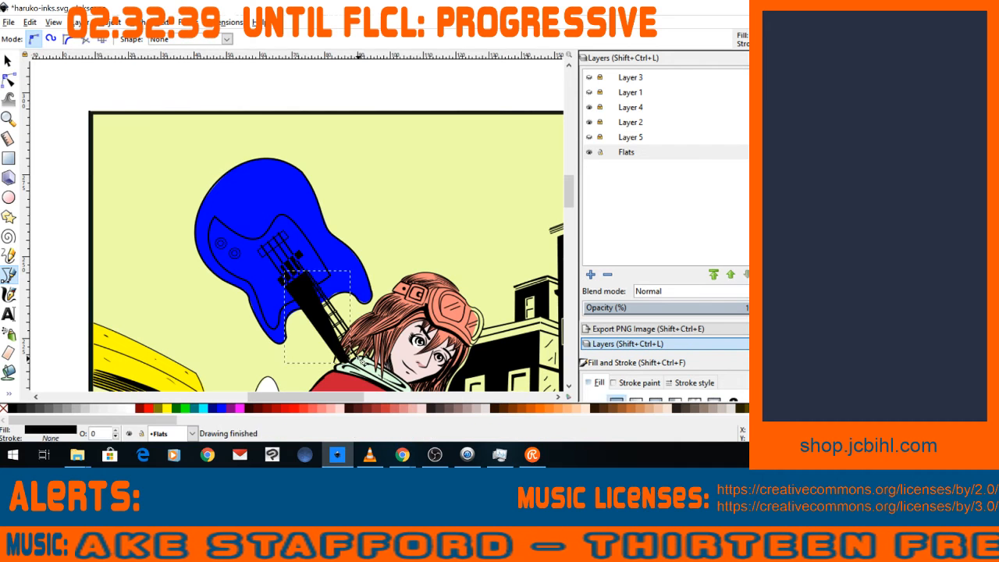
pyautogui.click(356, 363)
pyautogui.click(8, 60)
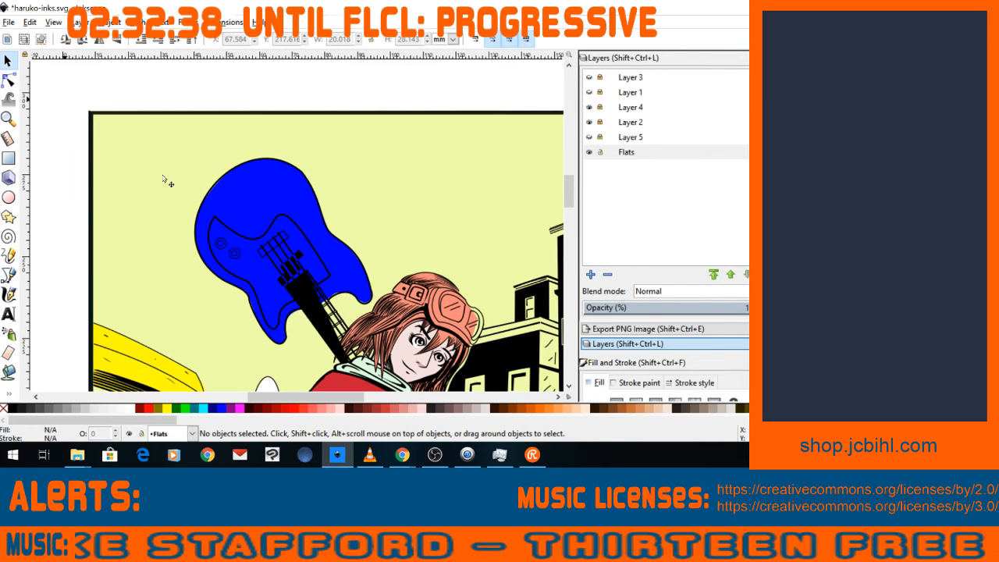
pyautogui.click(312, 312)
pyautogui.press('Escape')
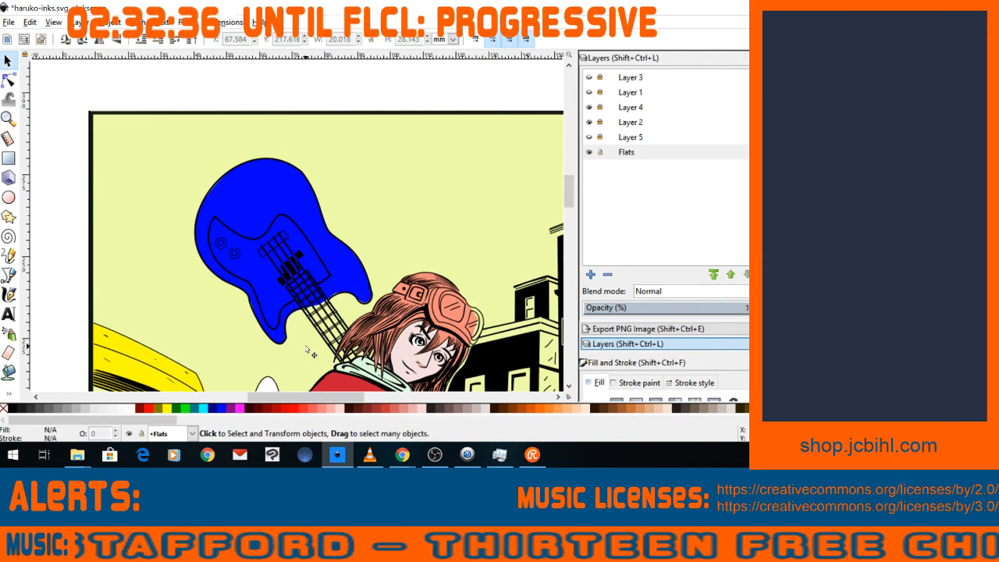
# Trace the guitar neck between the body and Haruko's hair as a closed straight-edged shape and fill it with light peach.
pyautogui.click(9, 275)
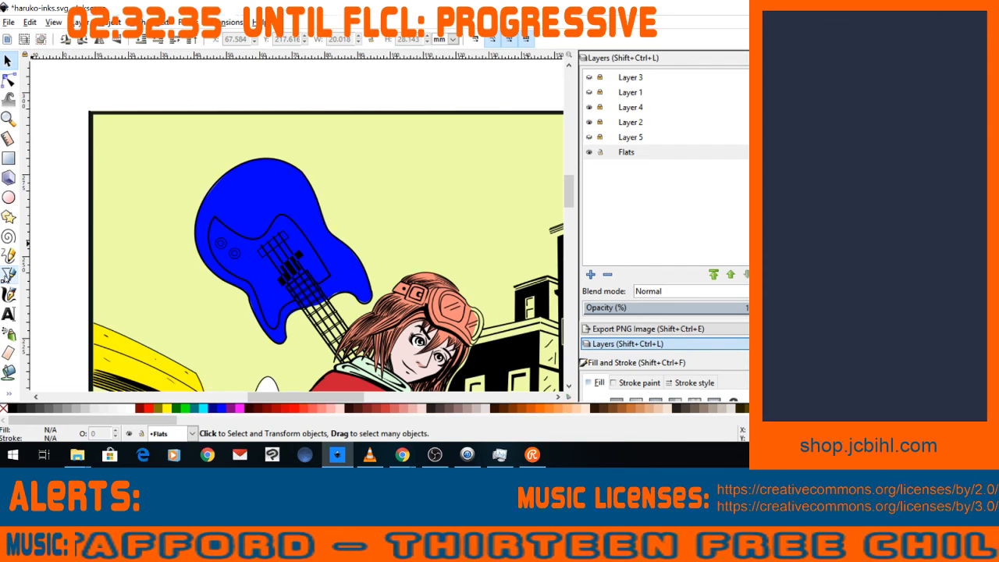
pyautogui.click(306, 272)
pyautogui.click(286, 289)
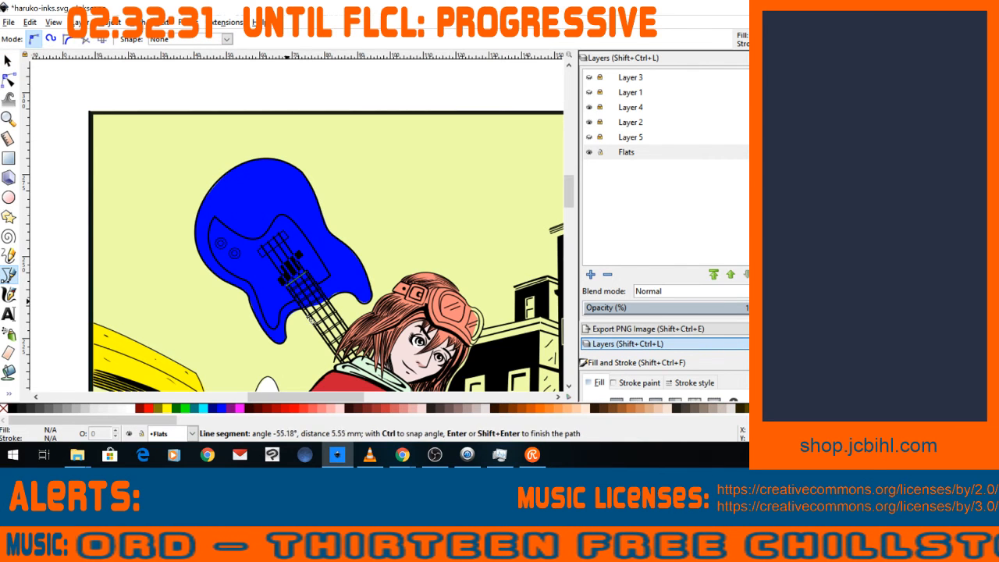
pyautogui.click(350, 364)
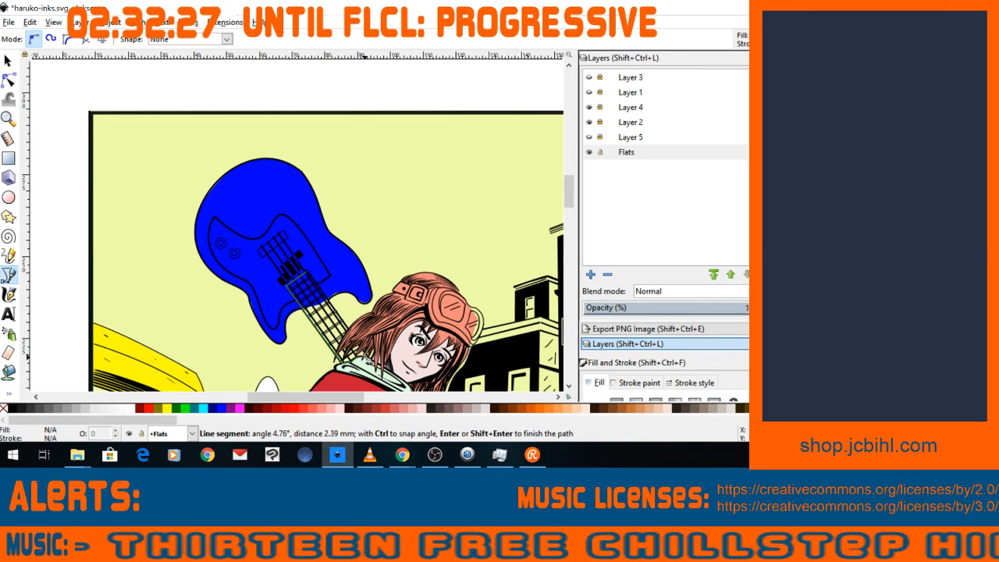
pyautogui.click(337, 312)
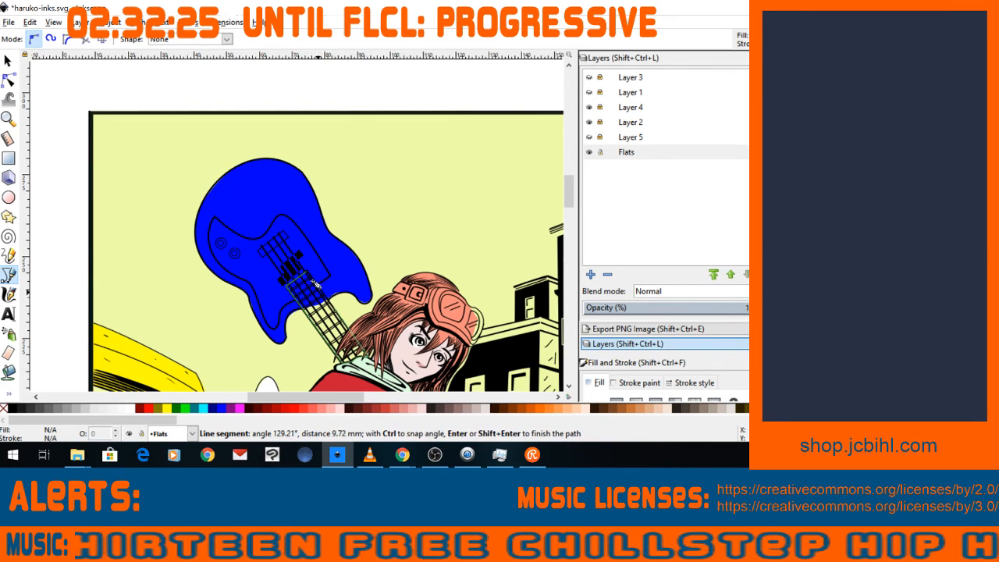
pyautogui.click(311, 273)
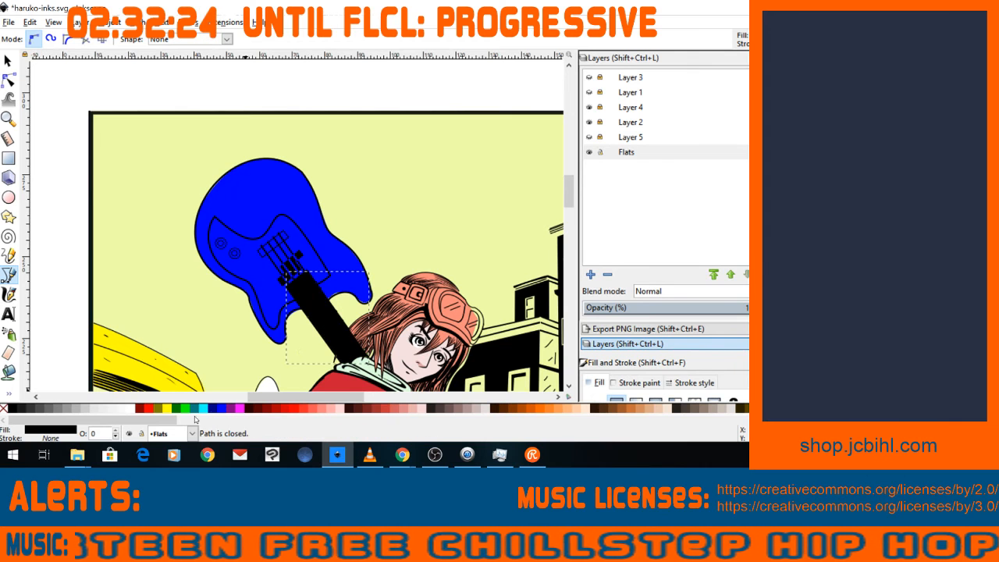
pyautogui.scroll(-5, 197, 421)
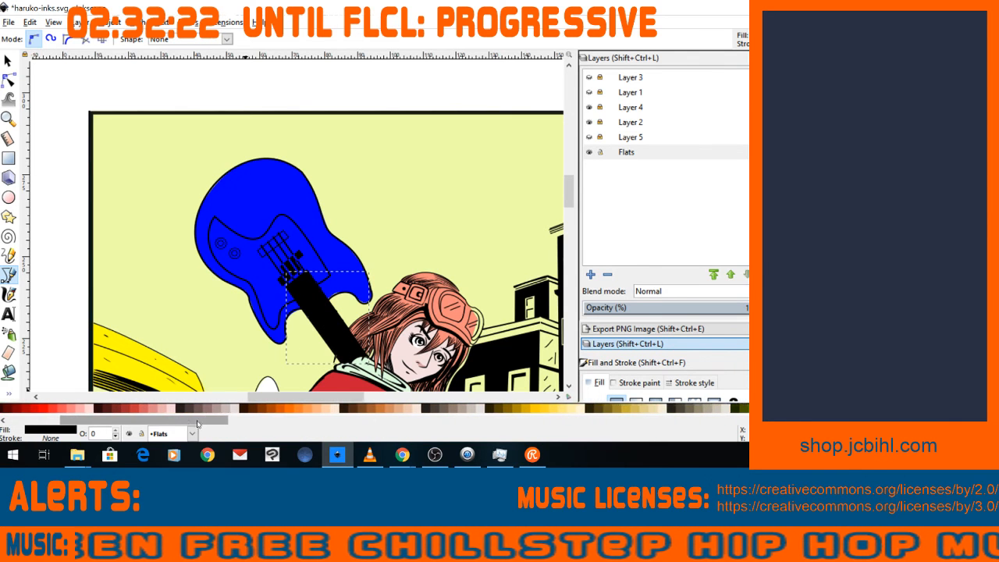
pyautogui.scroll(-3, 197, 422)
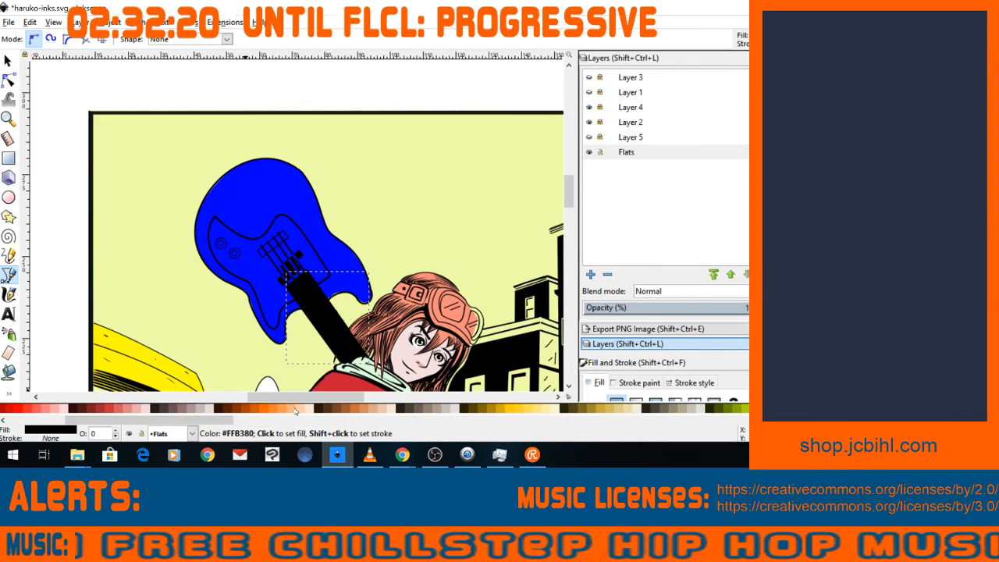
pyautogui.click(296, 411)
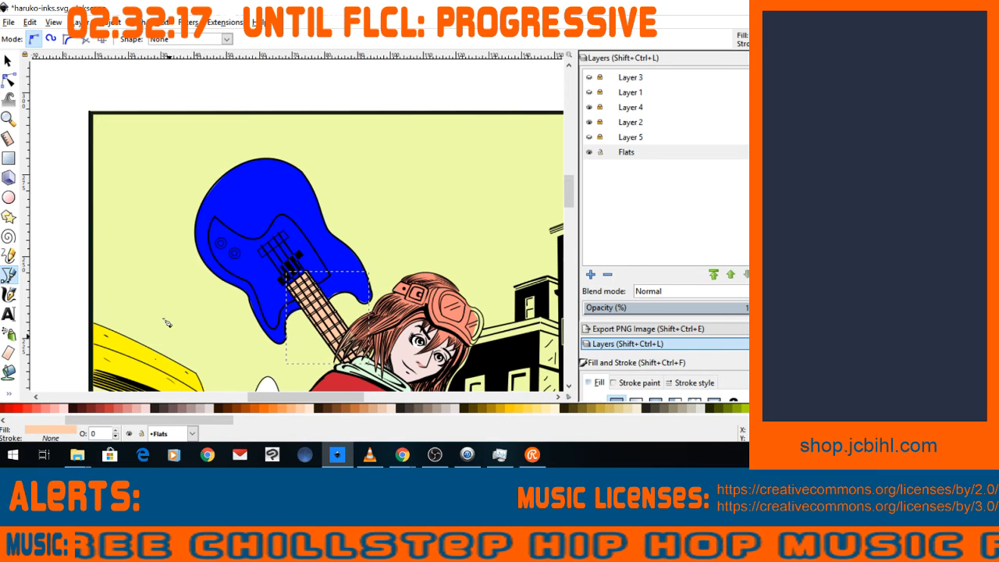
# Trace the piece of guitar neck between Haruko's shoulder and her gripping hand as a closed straight-edged shape.
pyautogui.press('-')
pyautogui.press('-')
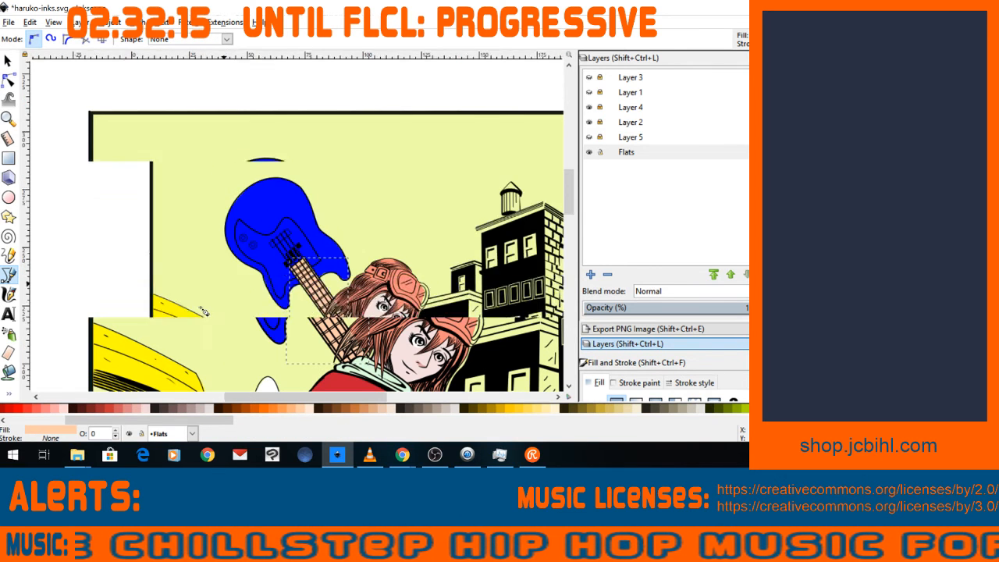
pyautogui.press('space')
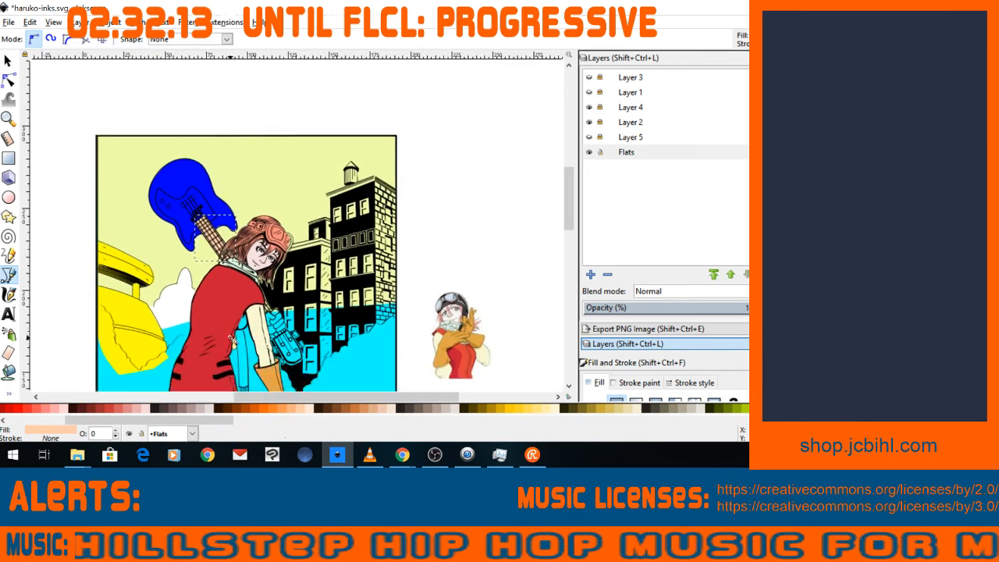
pyautogui.scroll(2, 226, 309)
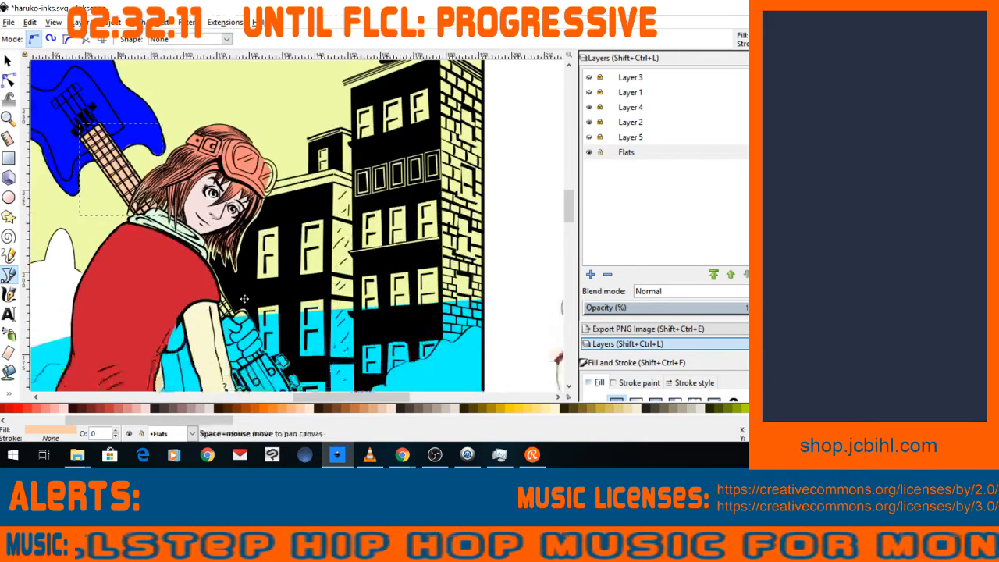
pyautogui.scroll(1, 238, 324)
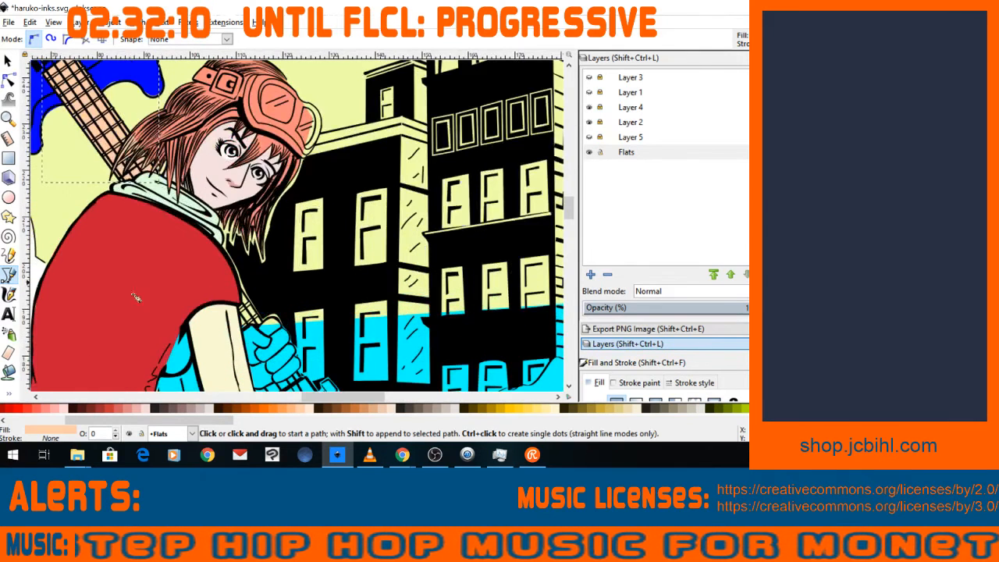
pyautogui.click(241, 296)
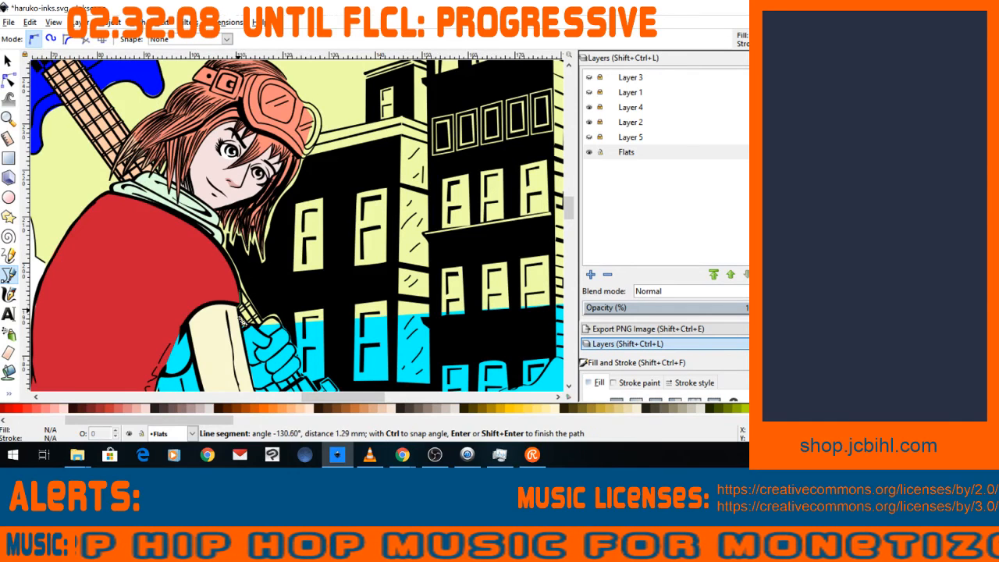
pyautogui.click(239, 329)
pyautogui.click(243, 323)
pyautogui.click(257, 323)
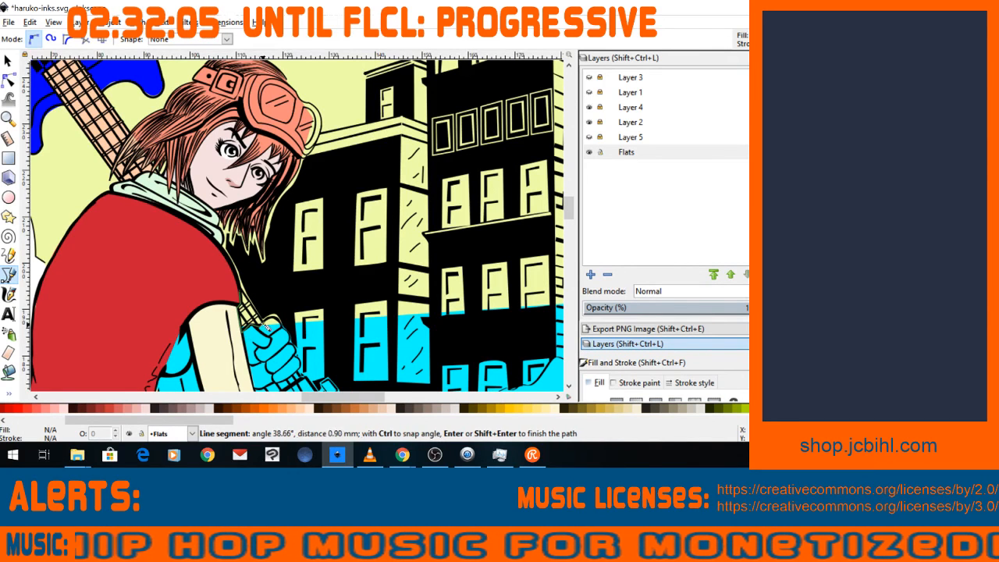
pyautogui.click(261, 322)
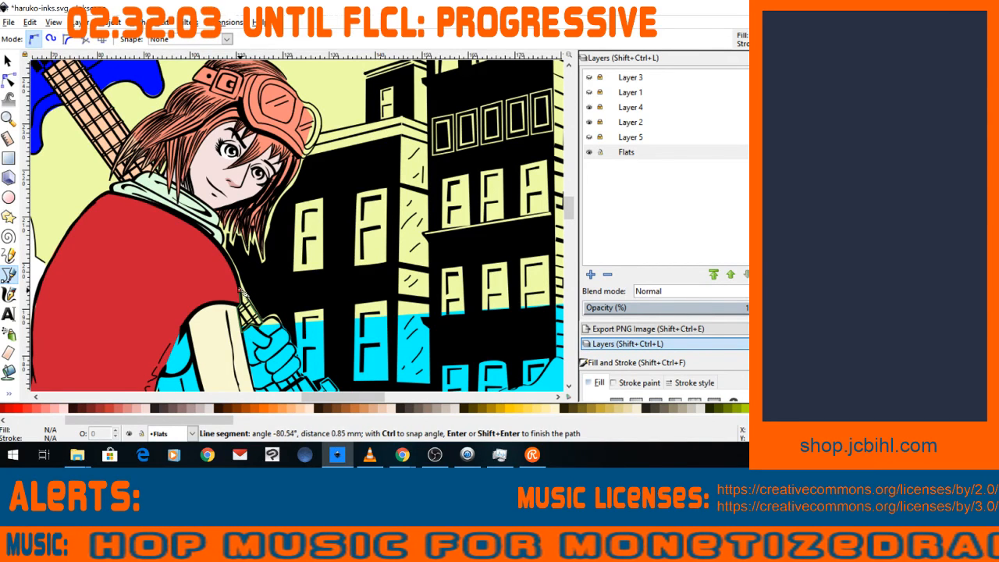
pyautogui.click(242, 295)
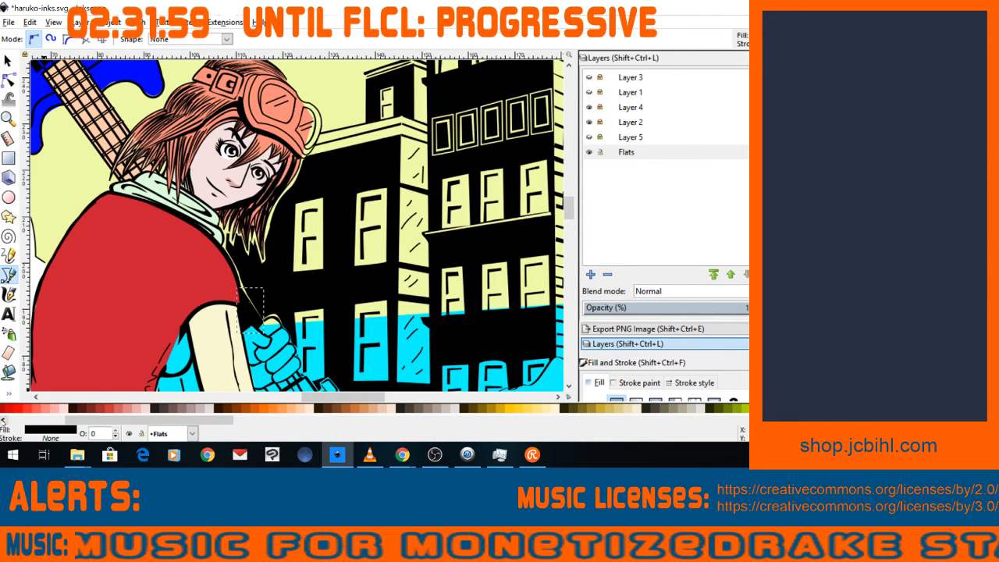
# Fill the small neck piece by her hand with the peach sampled from the upper guitar neck and check the illustration.
pyautogui.click(9, 393)
pyautogui.click(43, 417)
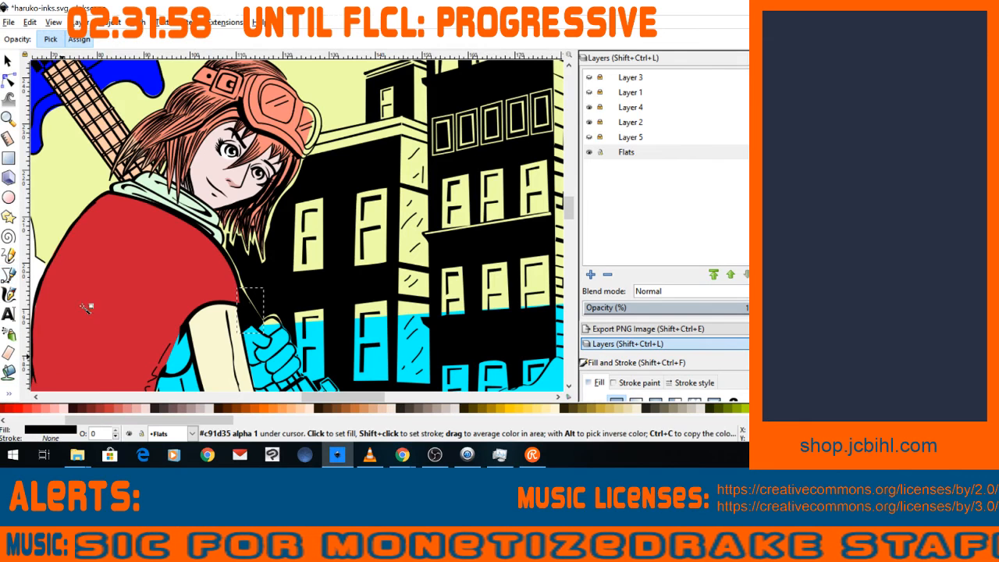
pyautogui.click(104, 139)
pyautogui.press('-')
pyautogui.press('-')
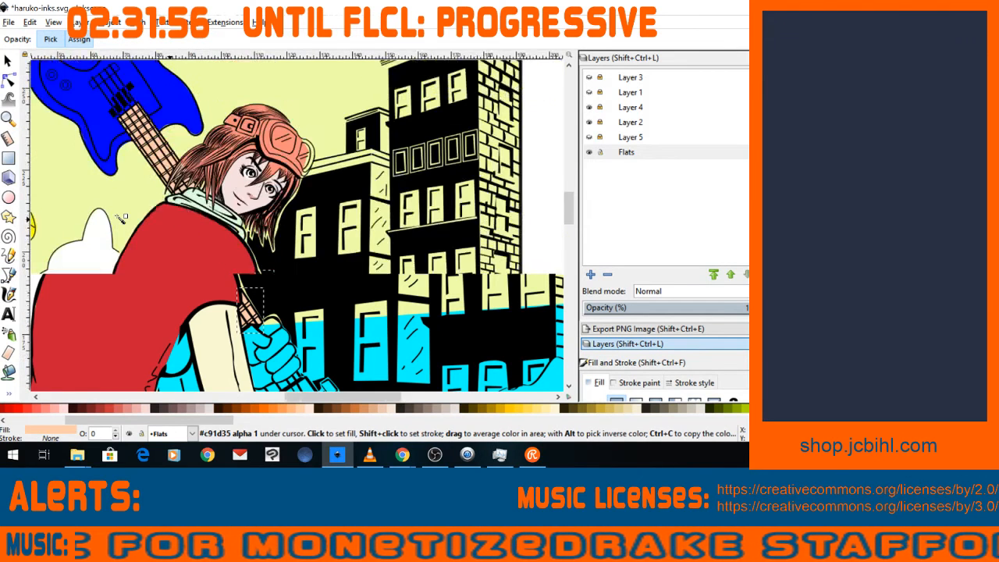
pyautogui.press('space')
pyautogui.moveTo(120, 219)
pyautogui.mouseDown()
pyautogui.moveTo(200, 258)
pyautogui.moveTo(247, 206)
pyautogui.mouseUp()
pyautogui.press('-')
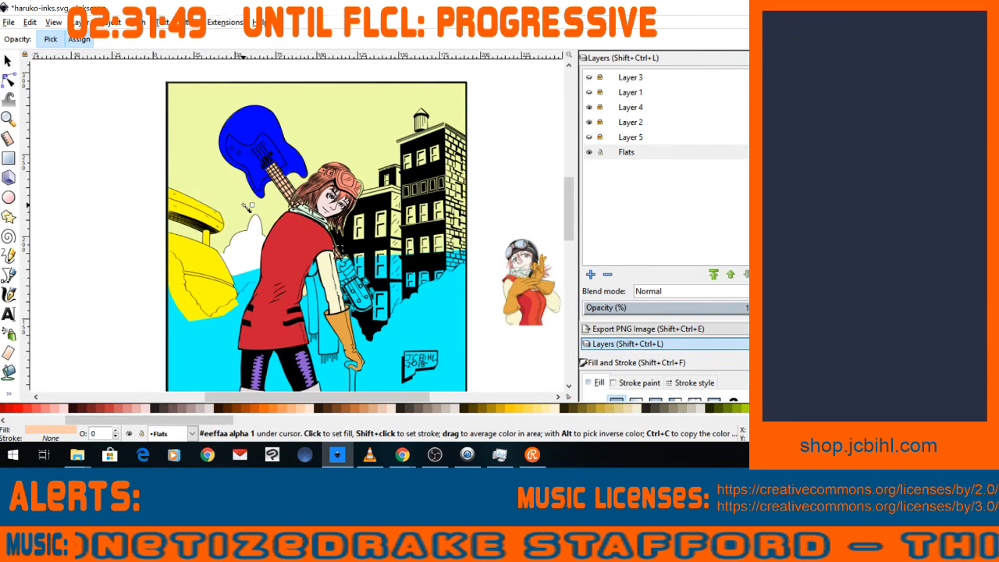
# Trace the uncoloured underarm patch of Haruko's red dress beside her sleeve as a closed straight-edged shape.
pyautogui.scroll(3, 287, 283)
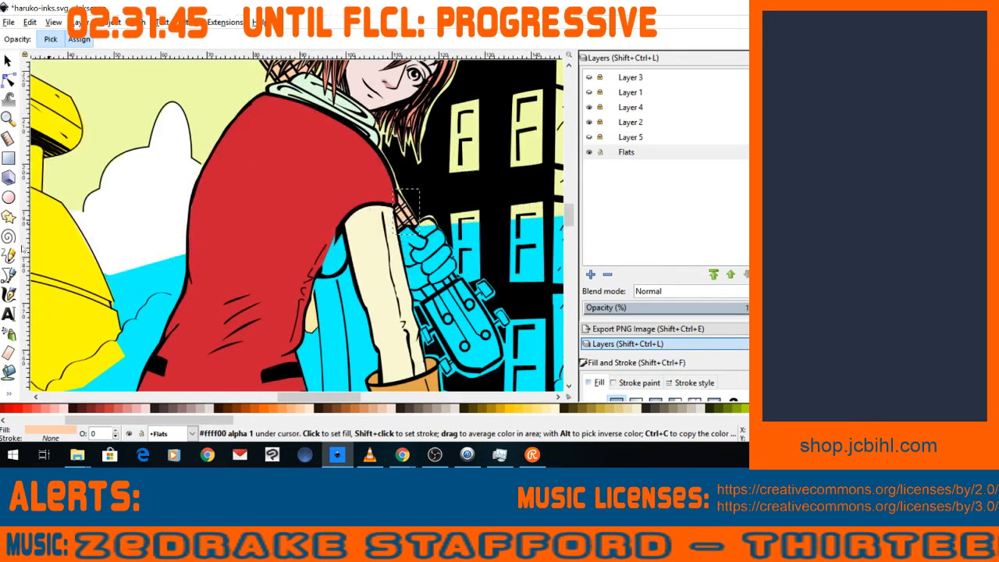
pyautogui.press('b')
pyautogui.click(345, 235)
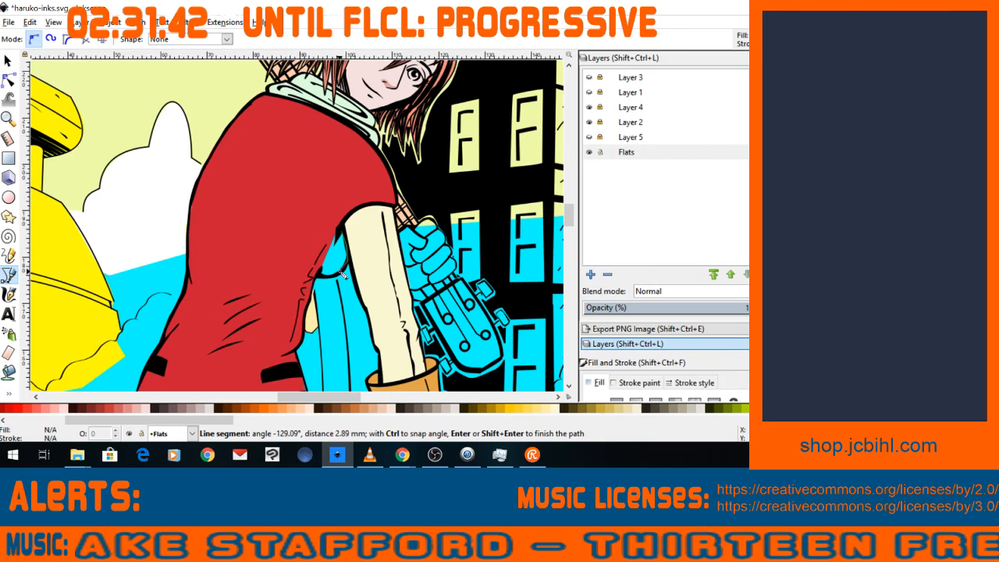
pyautogui.click(315, 274)
pyautogui.click(302, 262)
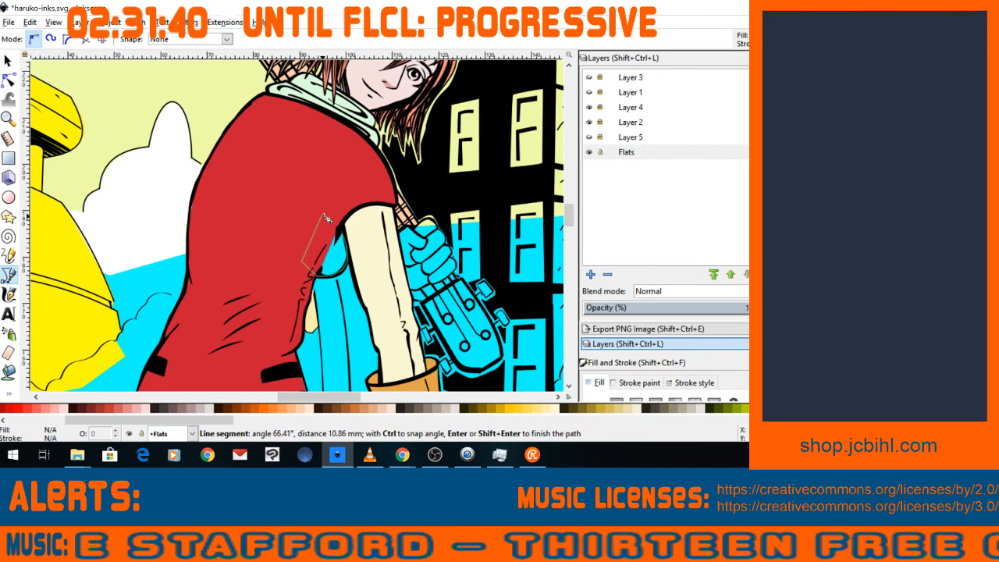
pyautogui.click(321, 216)
pyautogui.click(340, 233)
pyautogui.click(344, 235)
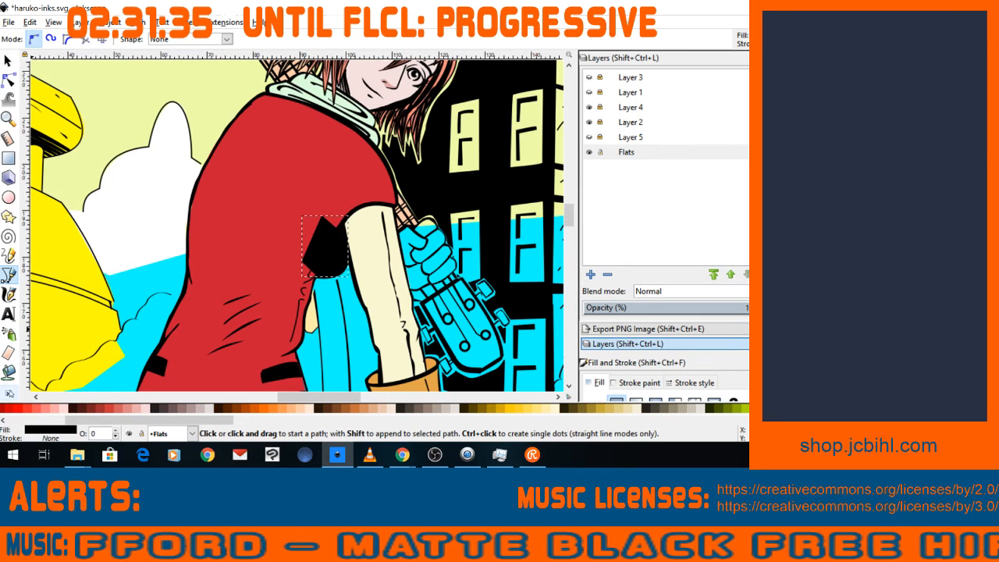
# Fill the underarm patch with the red sampled from the dress and check the illustration.
pyautogui.click(8, 394)
pyautogui.click(45, 417)
pyautogui.click(237, 255)
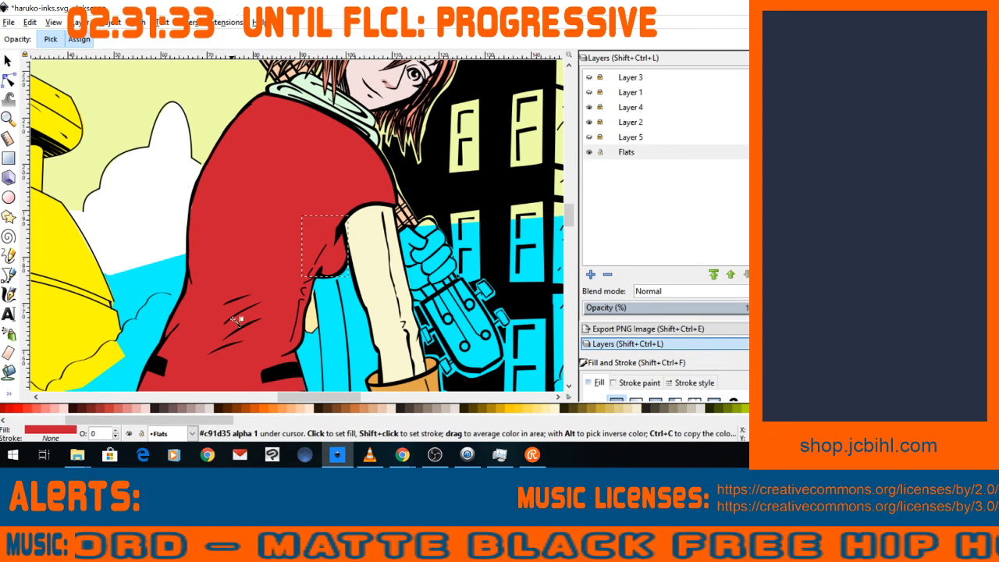
pyautogui.press('-')
pyautogui.press('-')
pyautogui.press('-')
pyautogui.press('-')
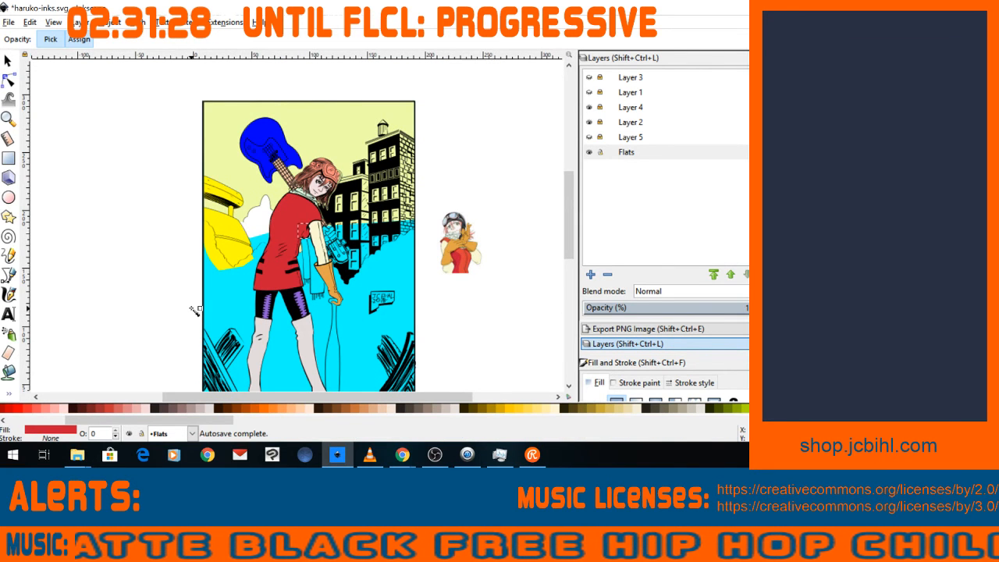
pyautogui.scroll(2, 194, 311)
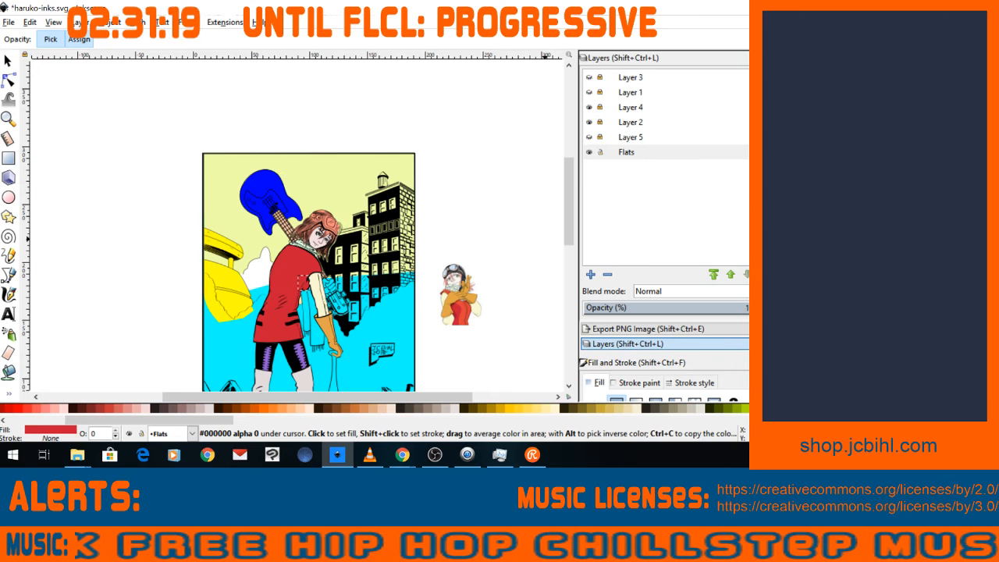
pyautogui.hotkey('alt', 'Tab')
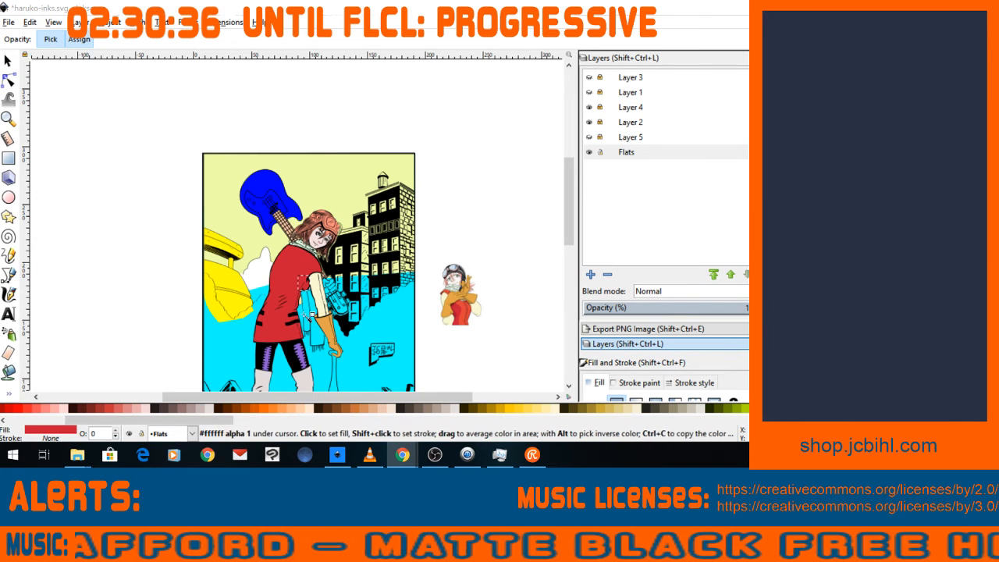
pyautogui.press('z')
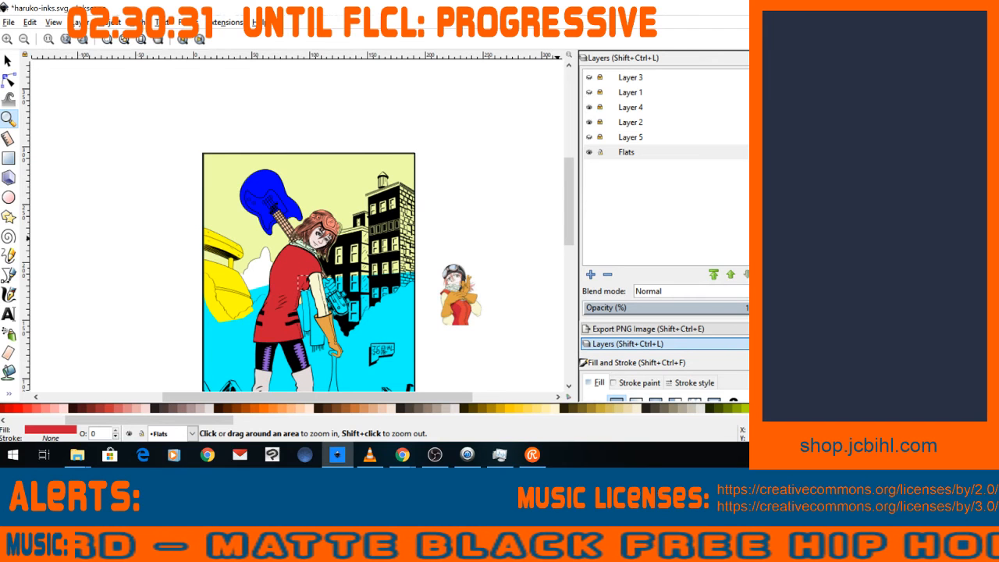
pyautogui.hotkey('alt', 'Tab')
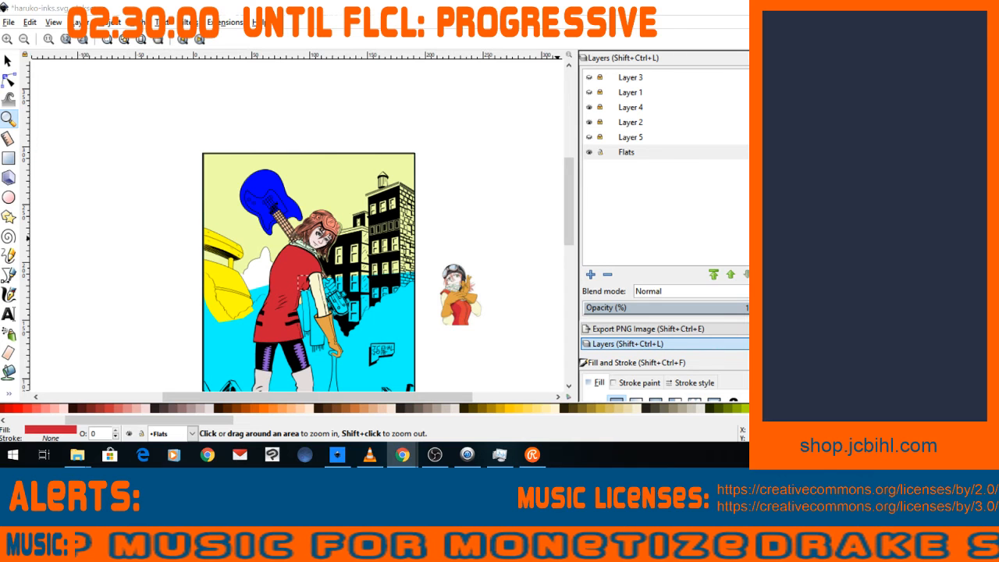
pyautogui.click(8, 119)
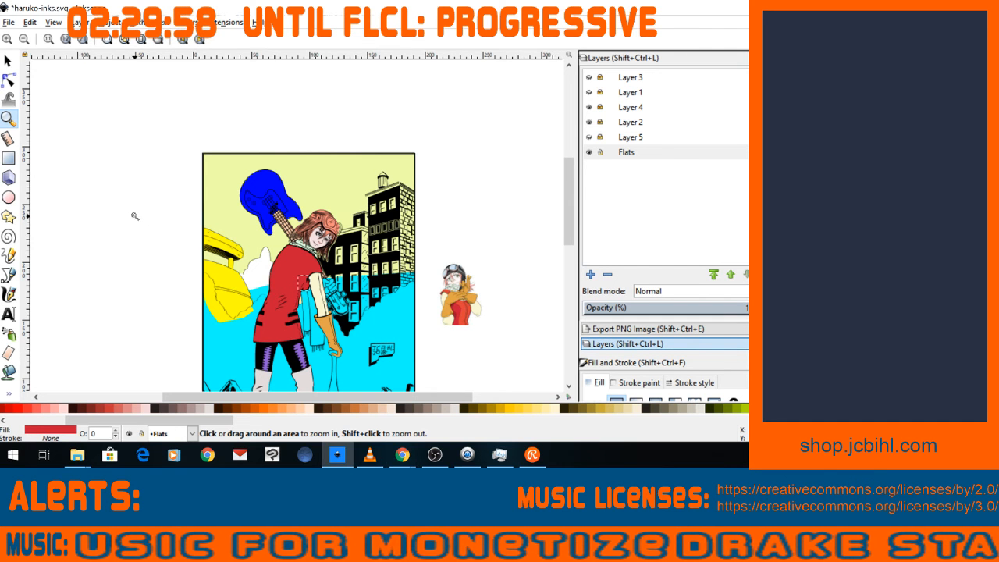
pyautogui.click(7, 61)
pyautogui.click(144, 240)
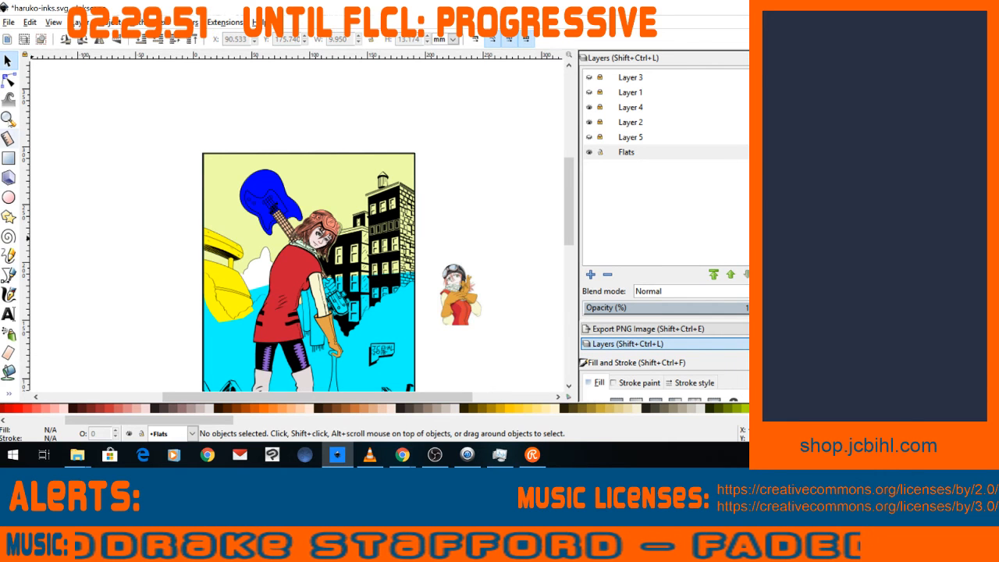
# Extend the white cloud shape's lower corner down to the yellow shape's tip and curve its edges along the yellow outline and the cloud puff.
pyautogui.click(8, 118)
pyautogui.moveTo(197, 214); pyautogui.dragTo(332, 345)
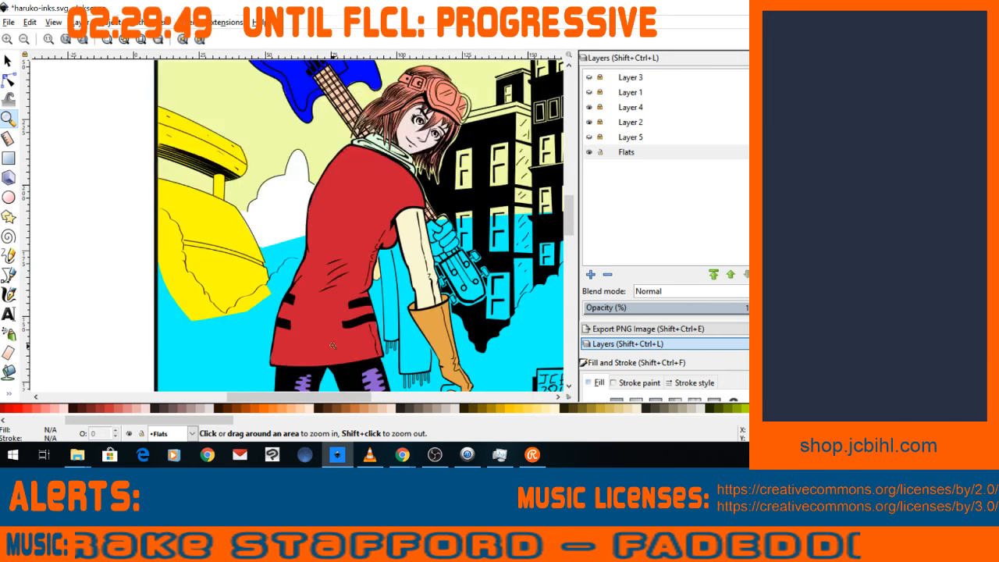
pyautogui.moveTo(182, 187); pyautogui.dragTo(408, 354)
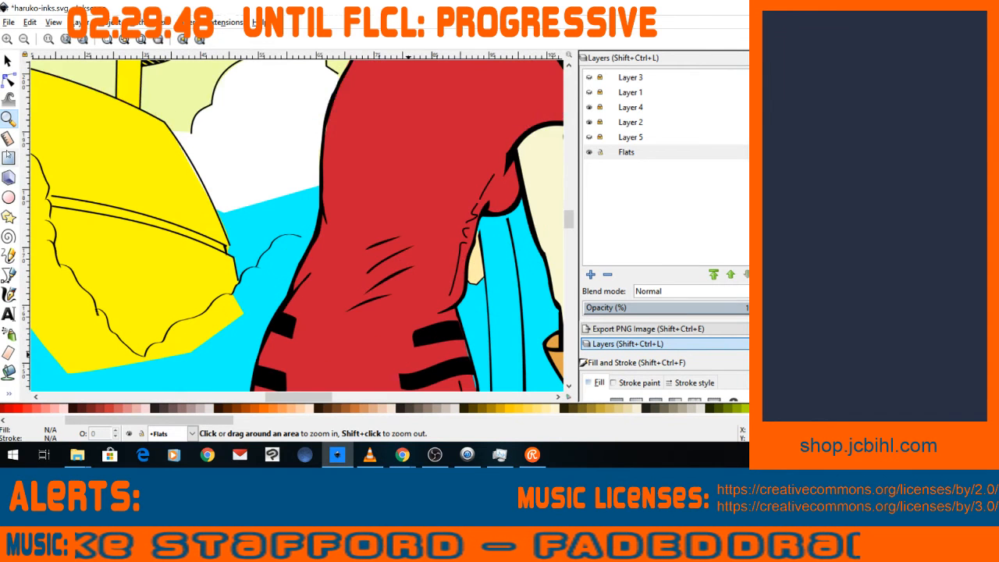
pyautogui.click(8, 80)
pyautogui.click(228, 217)
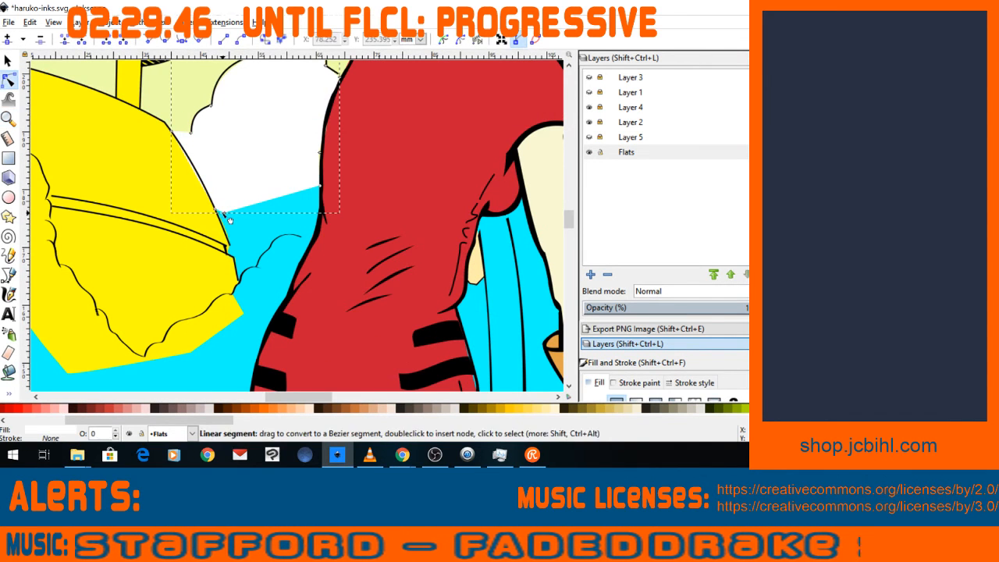
pyautogui.moveTo(228, 221); pyautogui.dragTo(230, 247)
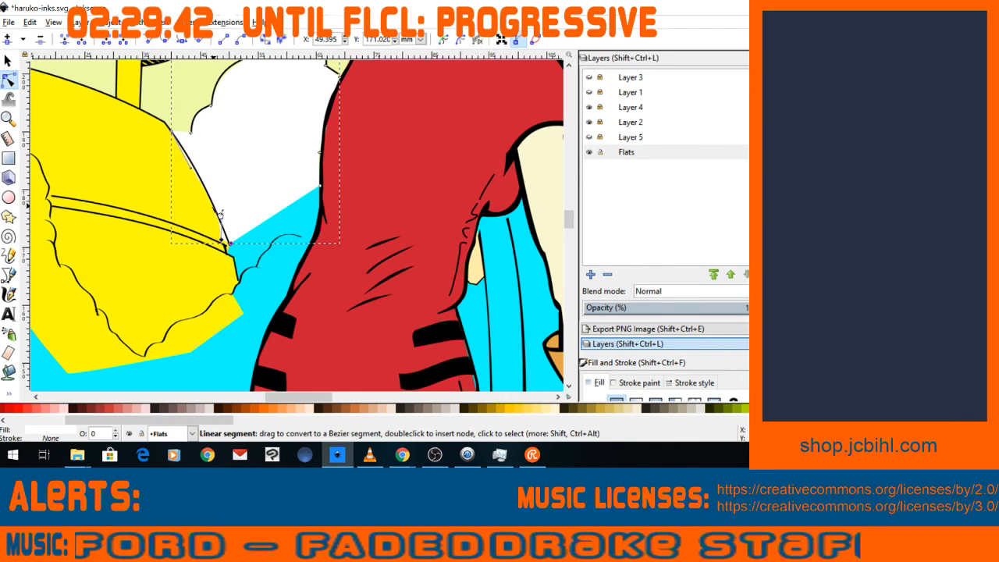
pyautogui.moveTo(224, 237); pyautogui.dragTo(213, 198)
pyautogui.moveTo(192, 165); pyautogui.dragTo(192, 159)
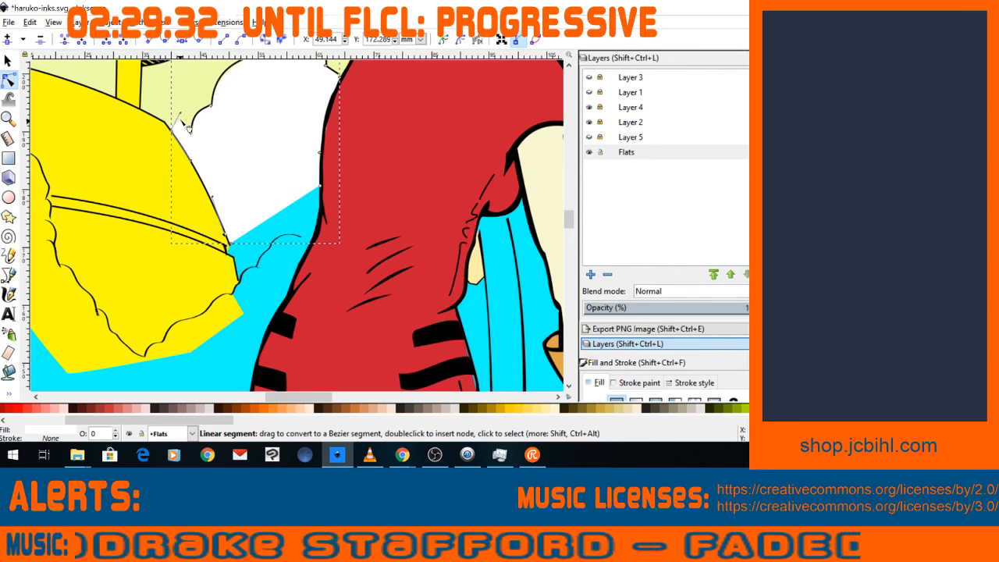
pyautogui.click(178, 115)
# Nudge the yellow shape's node at its band corner and pull its lower right edge nodes onto the ragged ink outline.
pyautogui.click(229, 245)
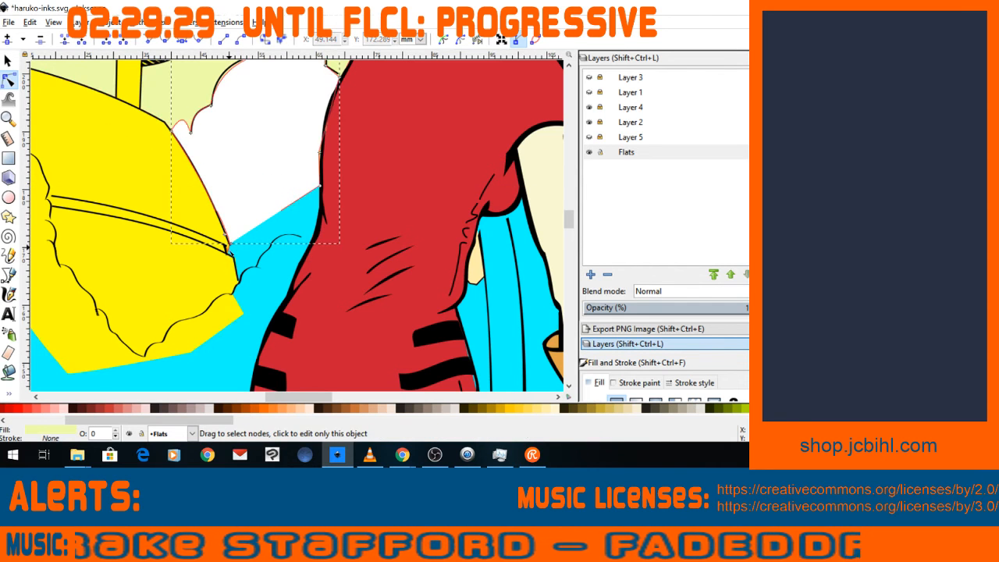
pyautogui.click(230, 245)
pyautogui.moveTo(230, 245); pyautogui.dragTo(226, 246)
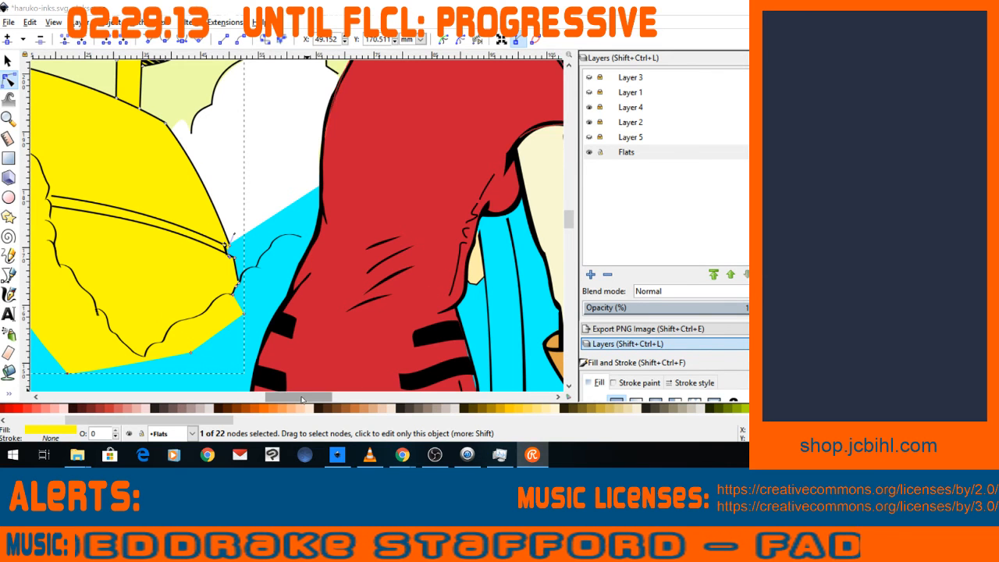
pyautogui.moveTo(315, 400)
pyautogui.mouseDown()
pyautogui.moveTo(304, 401)
pyautogui.moveTo(314, 402)
pyautogui.mouseUp()
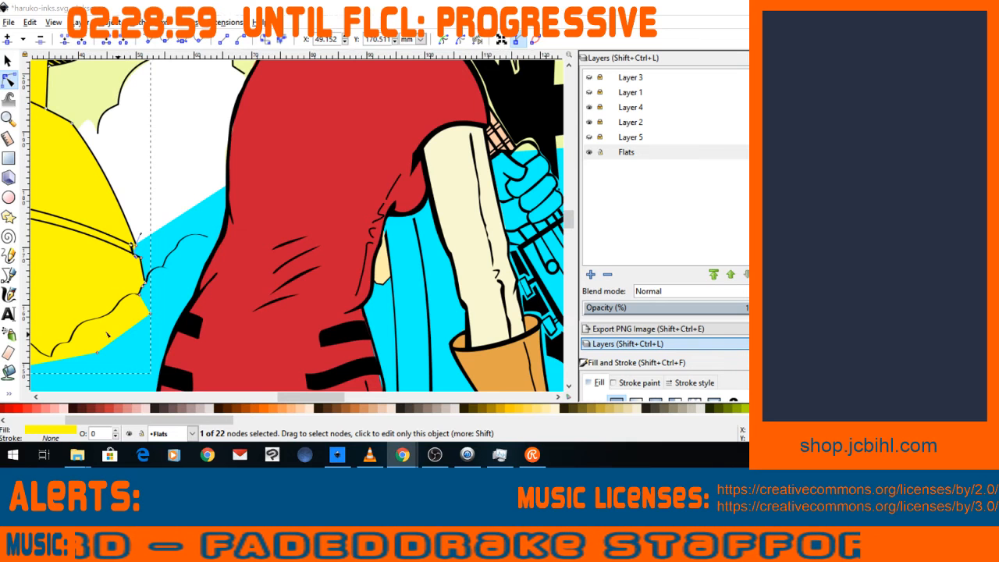
pyautogui.moveTo(92, 353); pyautogui.dragTo(86, 323)
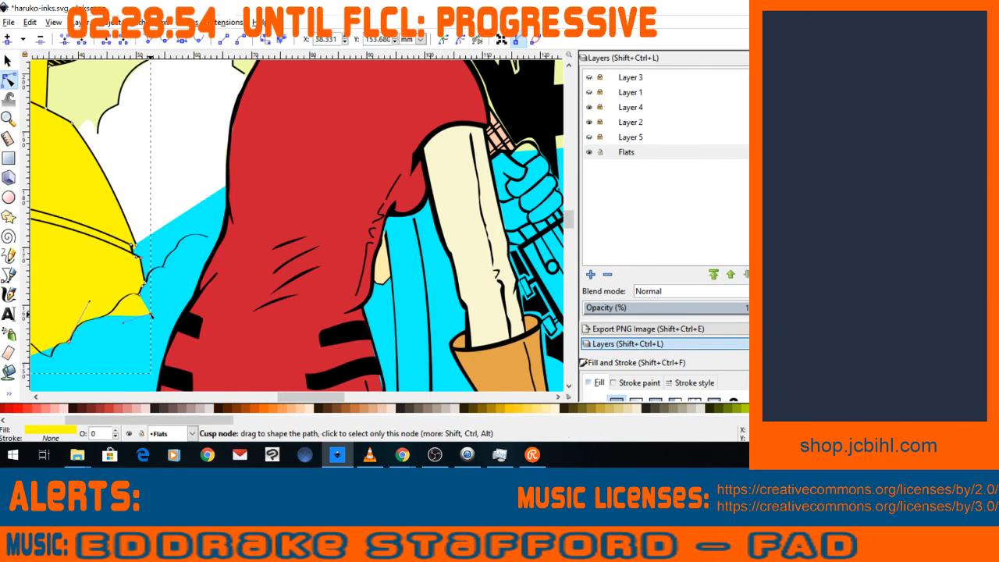
pyautogui.moveTo(150, 314); pyautogui.dragTo(113, 322)
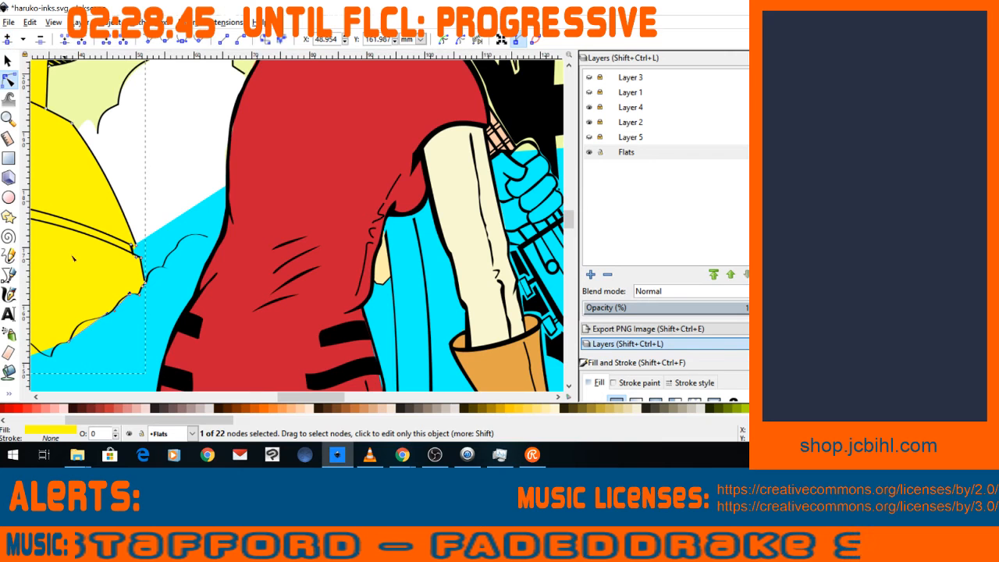
# Insert a node on the yellow shape's lower right edge and adjust the nodes there to follow the ragged outline's bumps.
pyautogui.click(89, 329)
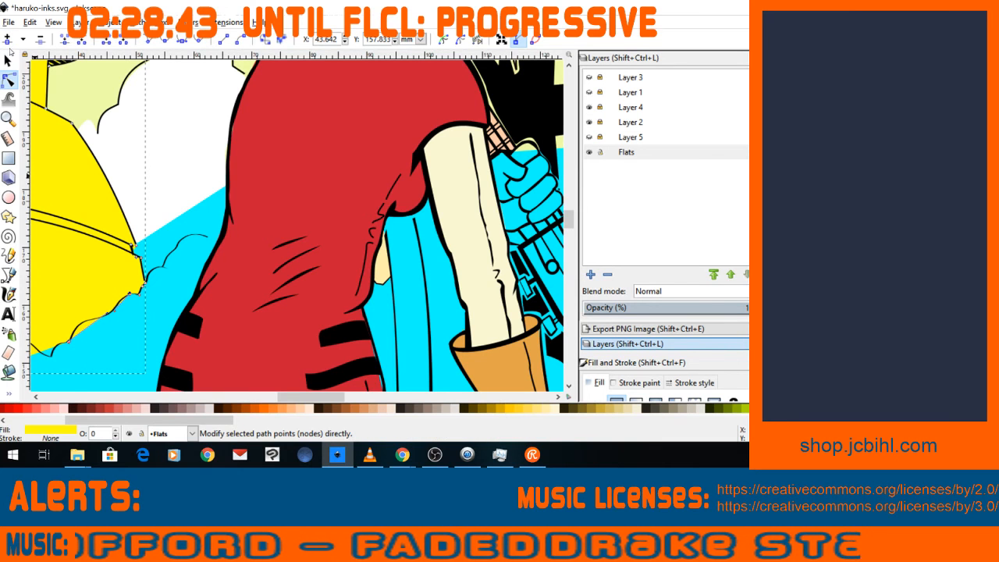
pyautogui.click(8, 43)
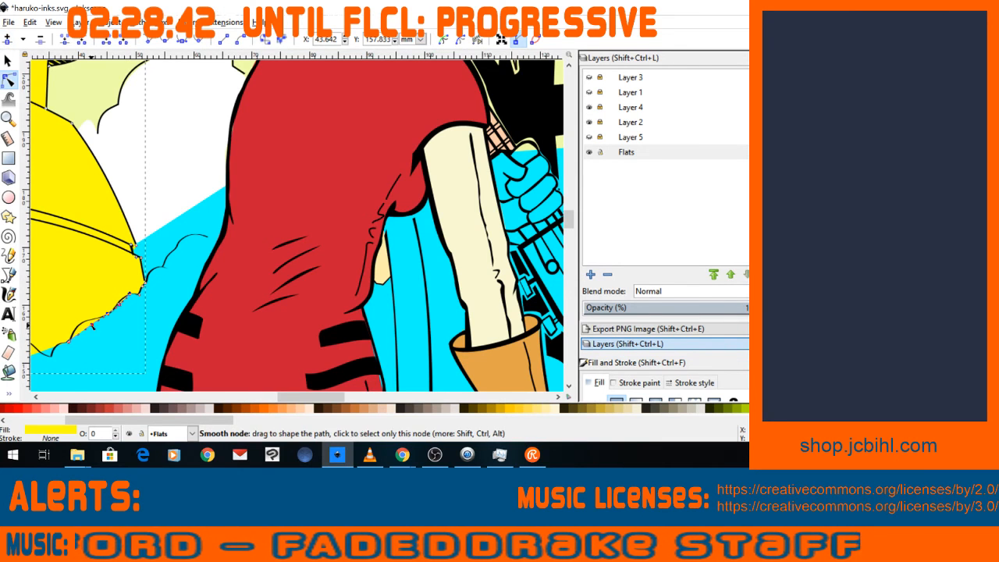
pyautogui.click(92, 326)
pyautogui.moveTo(87, 324); pyautogui.dragTo(79, 326)
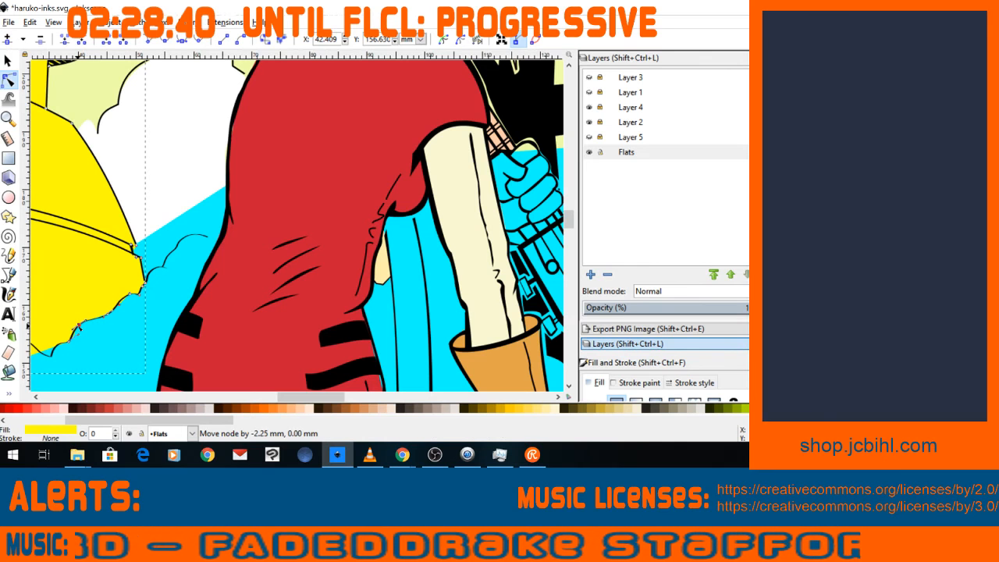
pyautogui.moveTo(118, 299); pyautogui.dragTo(119, 302)
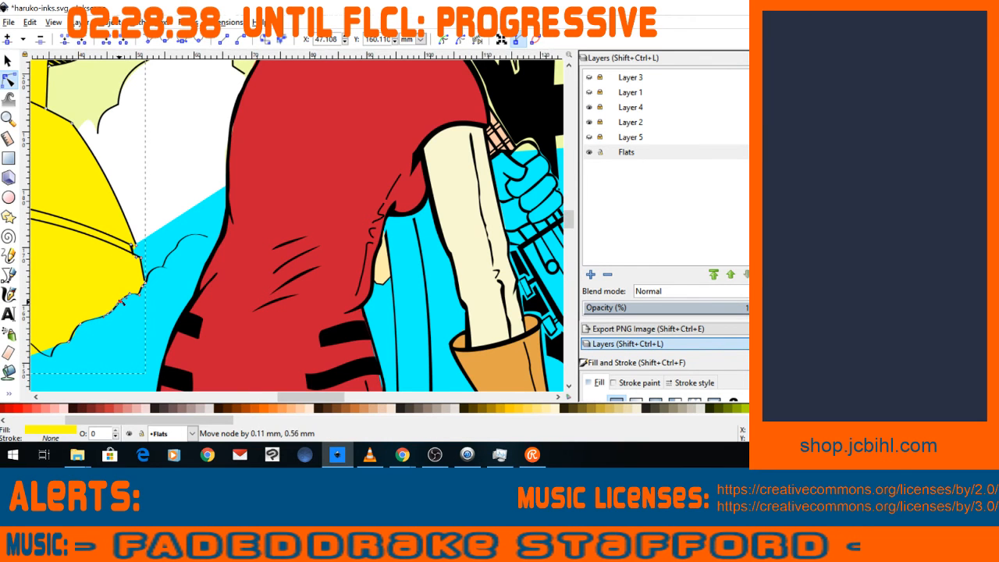
pyautogui.click(119, 316)
pyautogui.click(68, 334)
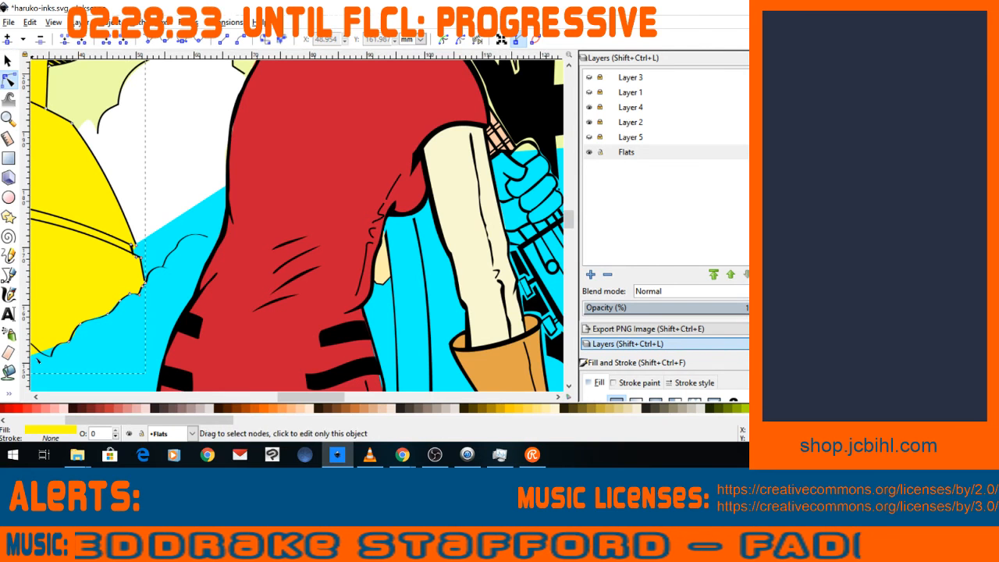
# Add a node on the yellow shape's bottom edge and place it at the lowest tip of the ragged outline.
pyautogui.moveTo(77, 334); pyautogui.dragTo(171, 313)
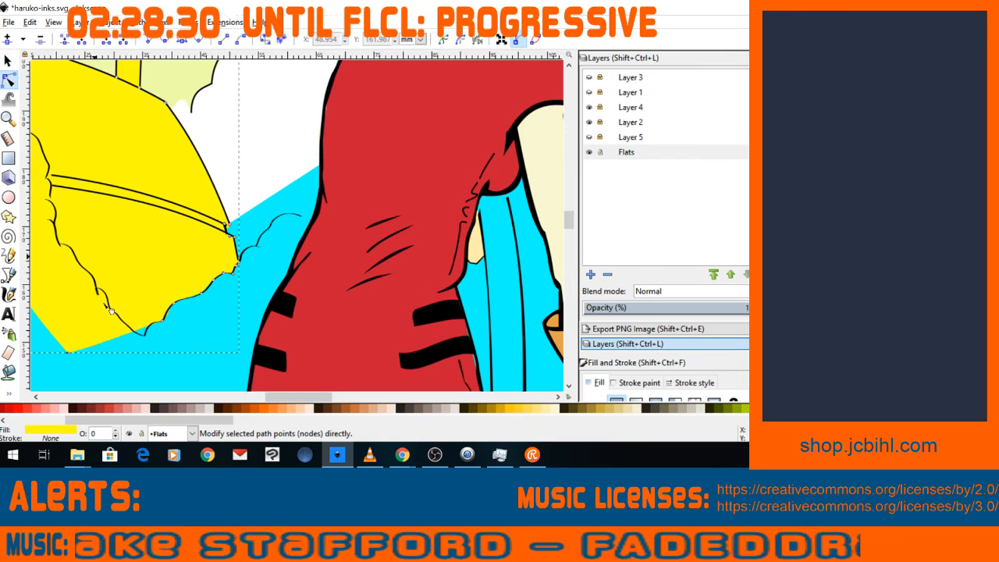
pyautogui.click(113, 338)
pyautogui.click(7, 39)
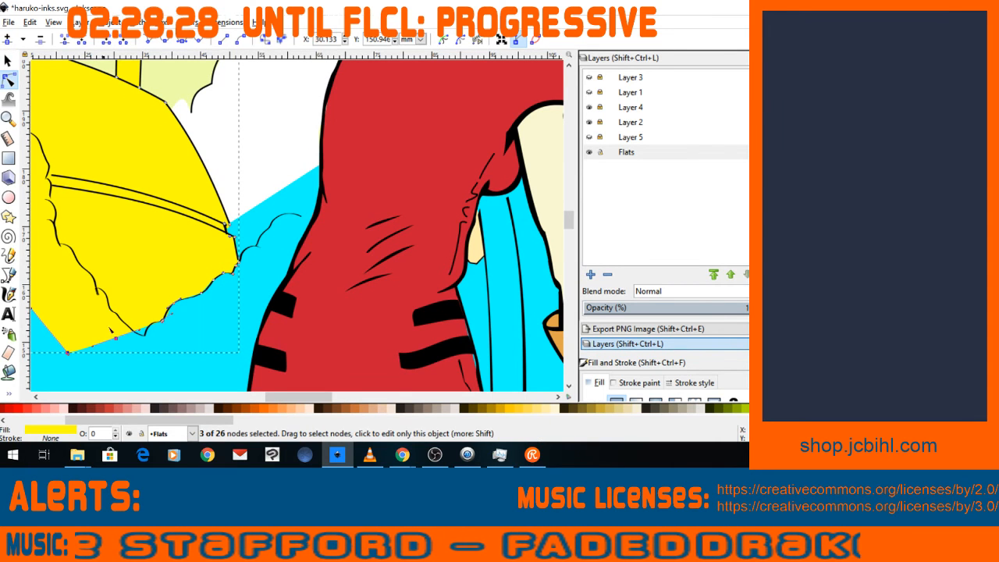
pyautogui.click(145, 338)
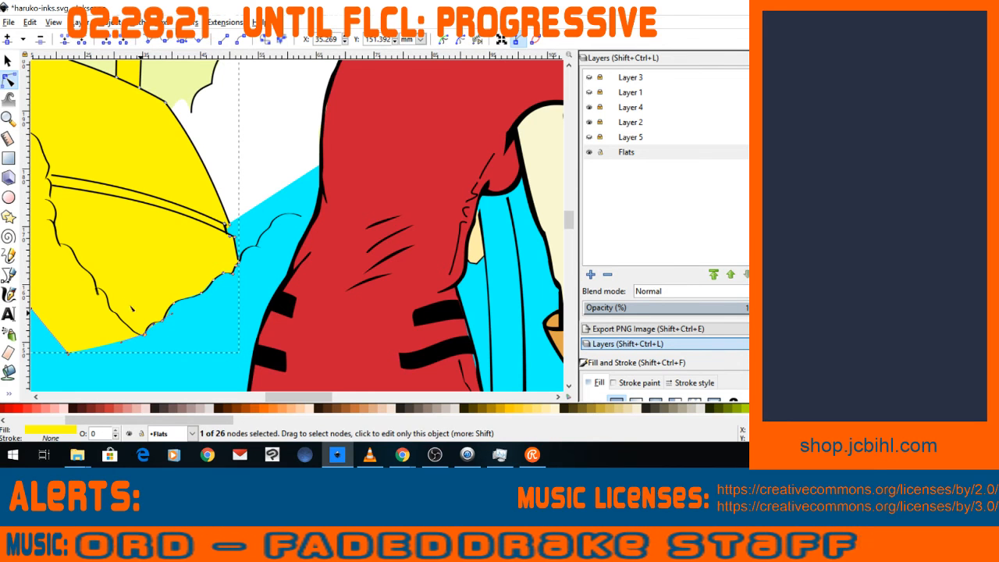
pyautogui.scroll(-2, 124, 332)
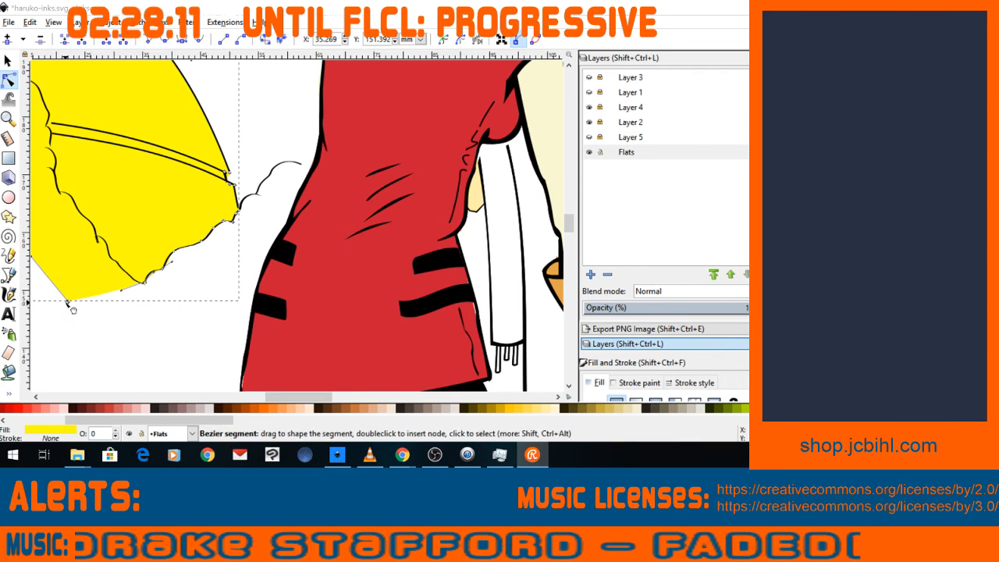
# Move the yellow shape's bottom corner node up to the outline's notch and fit the edge down to the lowest tip with an added node.
pyautogui.moveTo(69, 304); pyautogui.dragTo(97, 237)
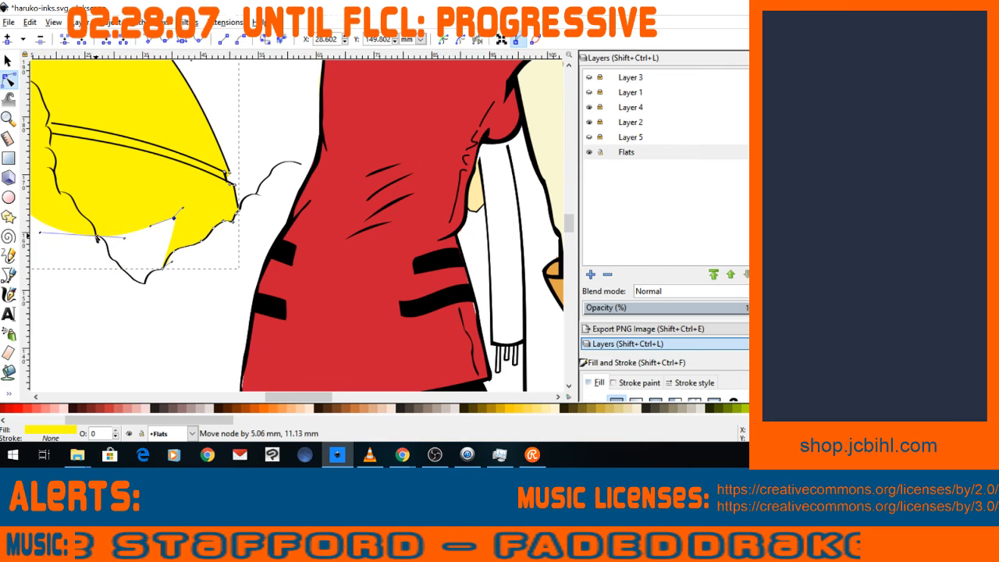
pyautogui.click(97, 237)
pyautogui.moveTo(177, 221); pyautogui.dragTo(144, 282)
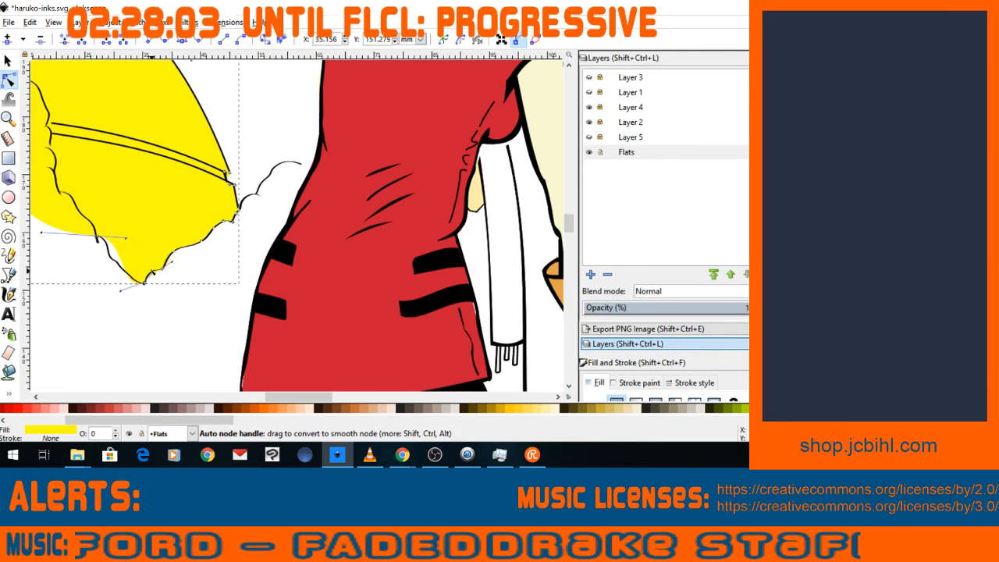
pyautogui.click(122, 256)
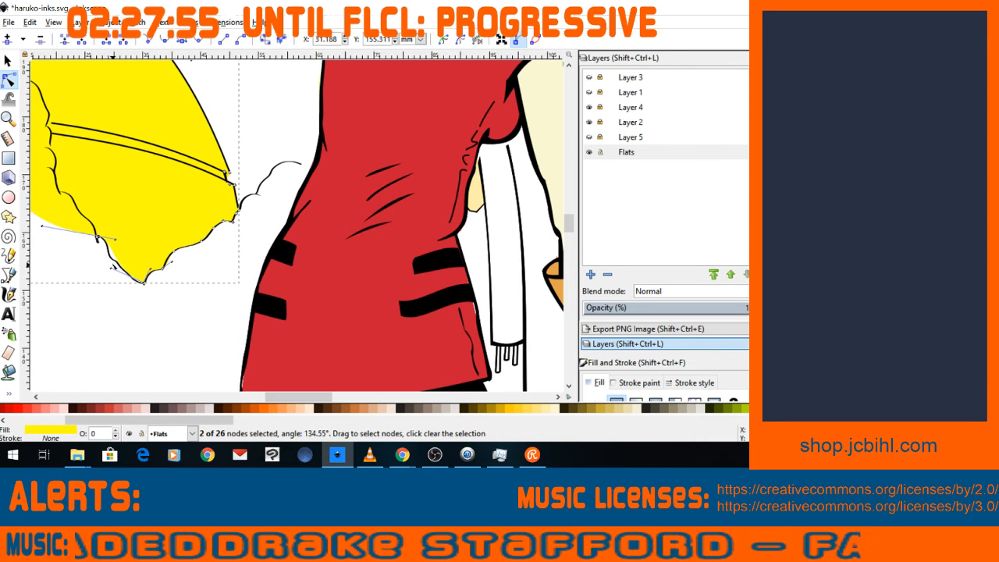
pyautogui.doubleClick(121, 257)
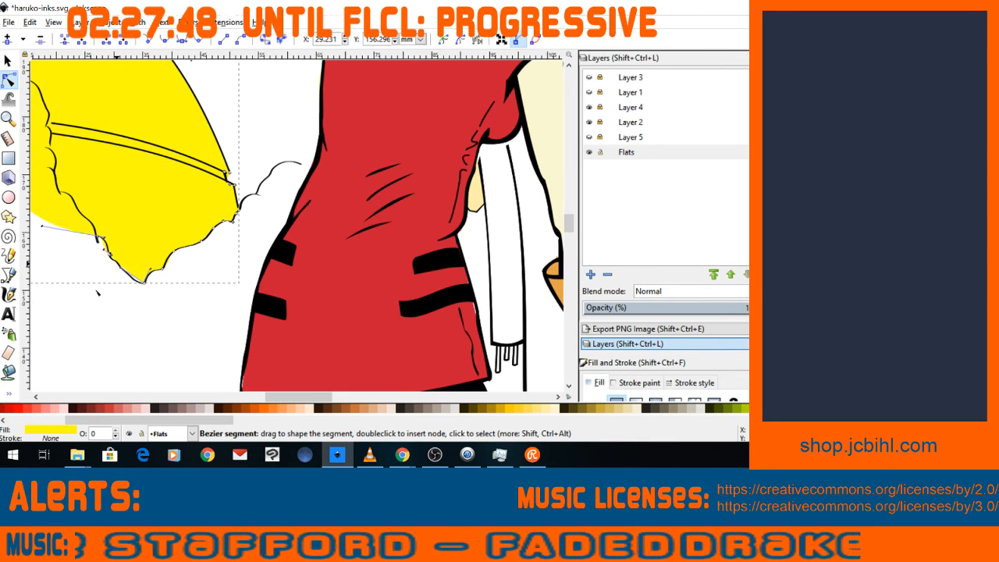
# Insert a node on the yellow shape's edge just beside its lowest tip and curve the edge there along the ink outline.
pyautogui.keyDown('shift'); pyautogui.click(140, 282); pyautogui.keyUp('shift')
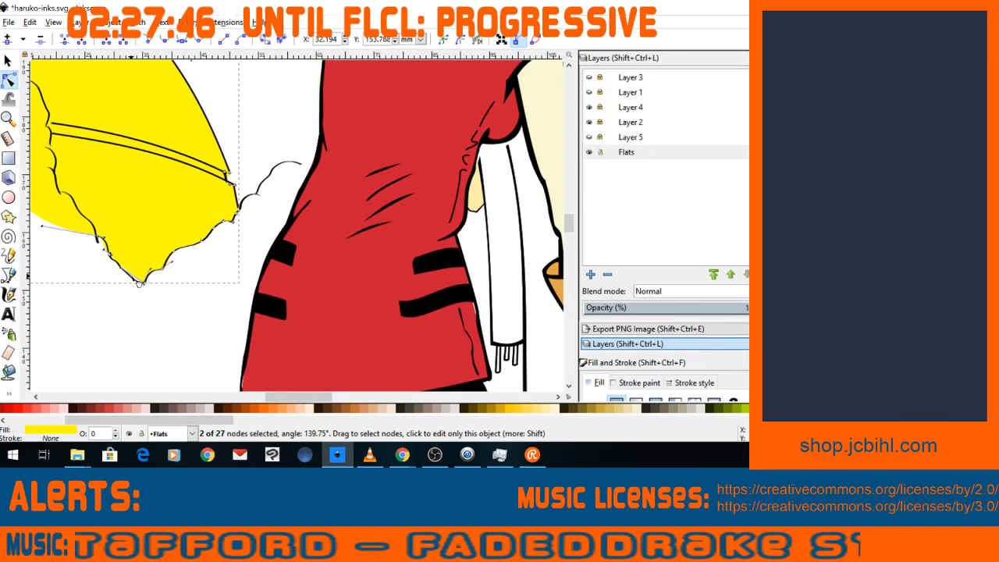
pyautogui.press('Insert')
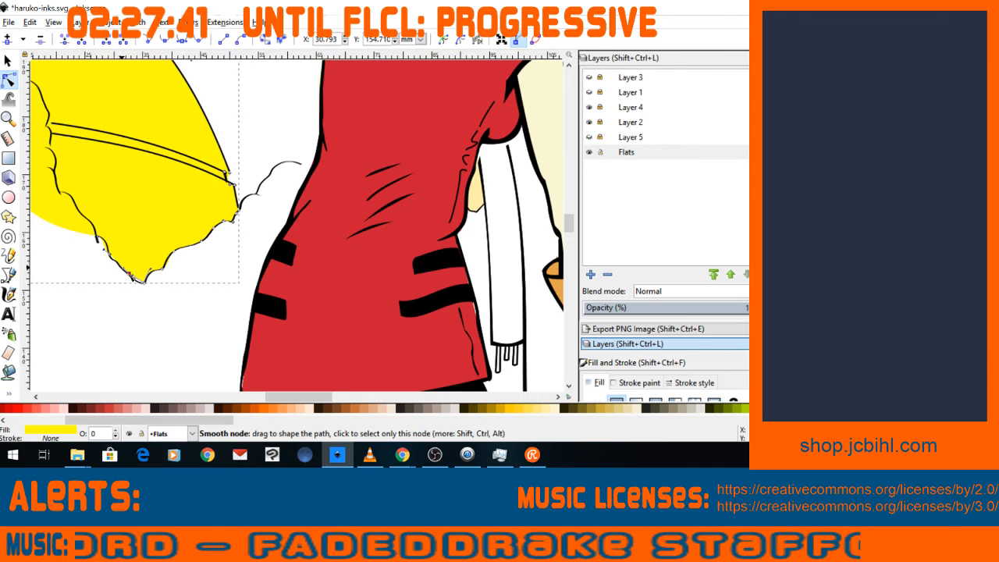
pyautogui.moveTo(122, 269); pyautogui.dragTo(135, 280)
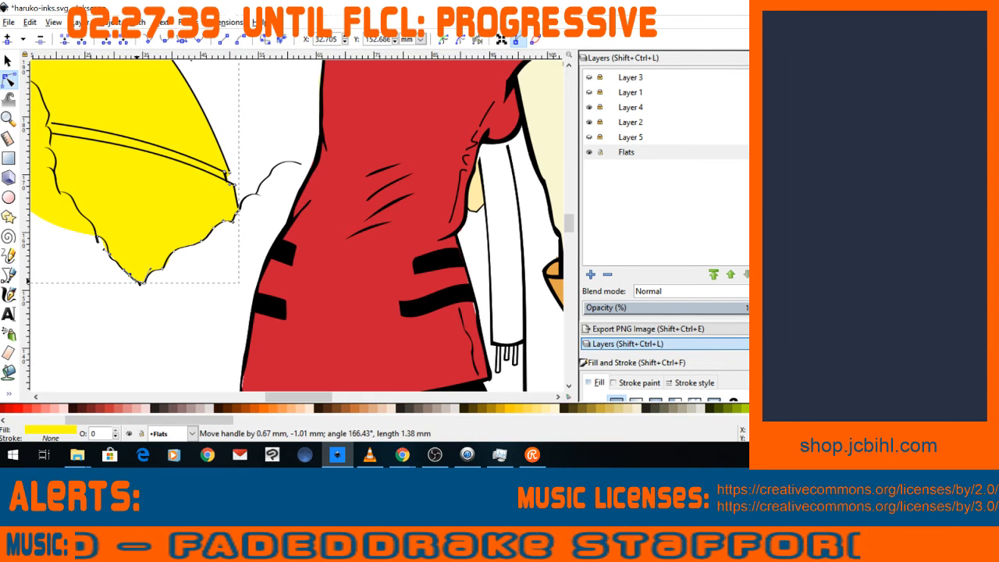
pyautogui.click(162, 283)
pyautogui.click(84, 263)
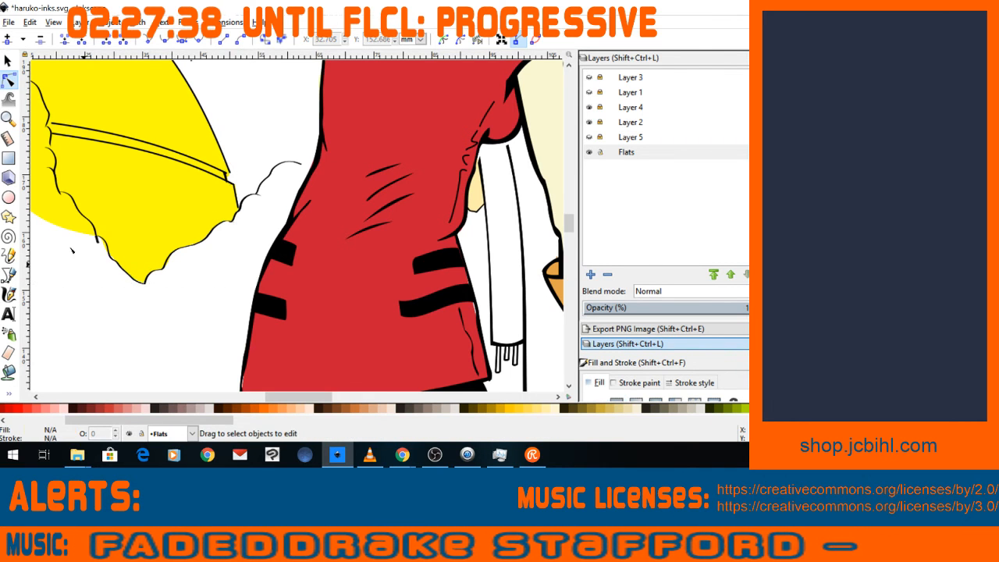
# Reselect the yellow shape and bend its lower left edge up from the notch node towards the scalloped ink outline.
pyautogui.press('-')
pyautogui.press('-')
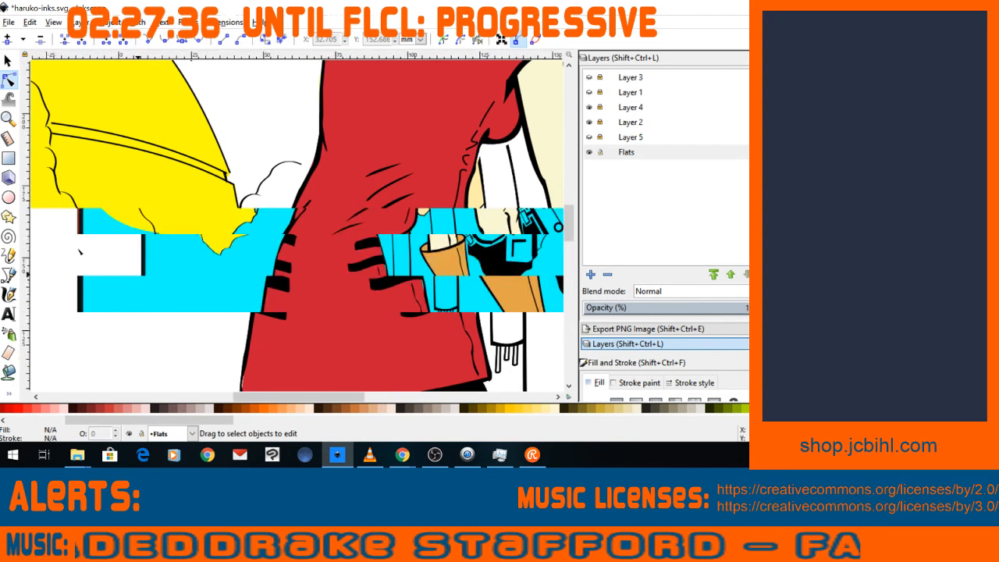
pyautogui.press('space')
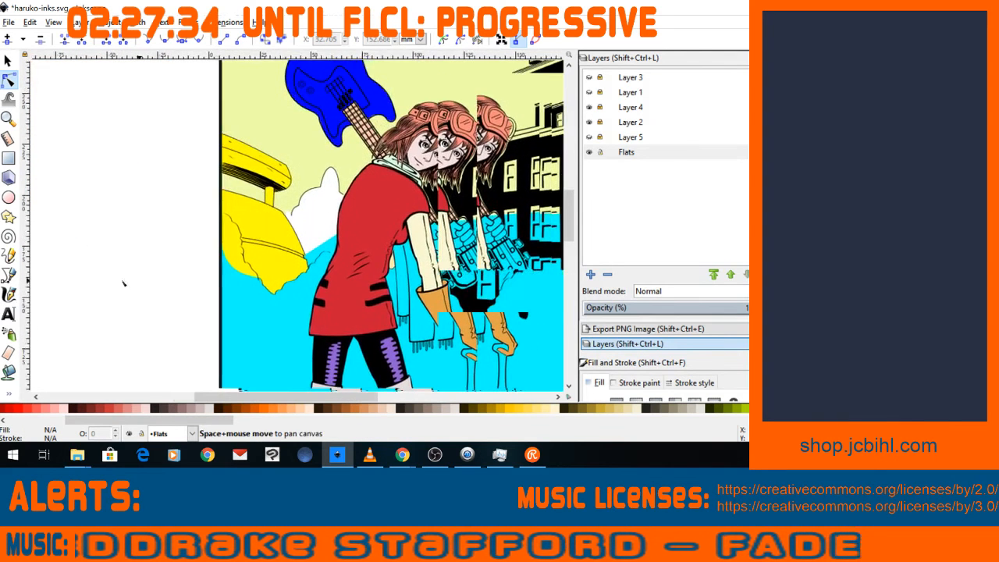
pyautogui.press('+')
pyautogui.press('+')
pyautogui.press('space')
pyautogui.press('+')
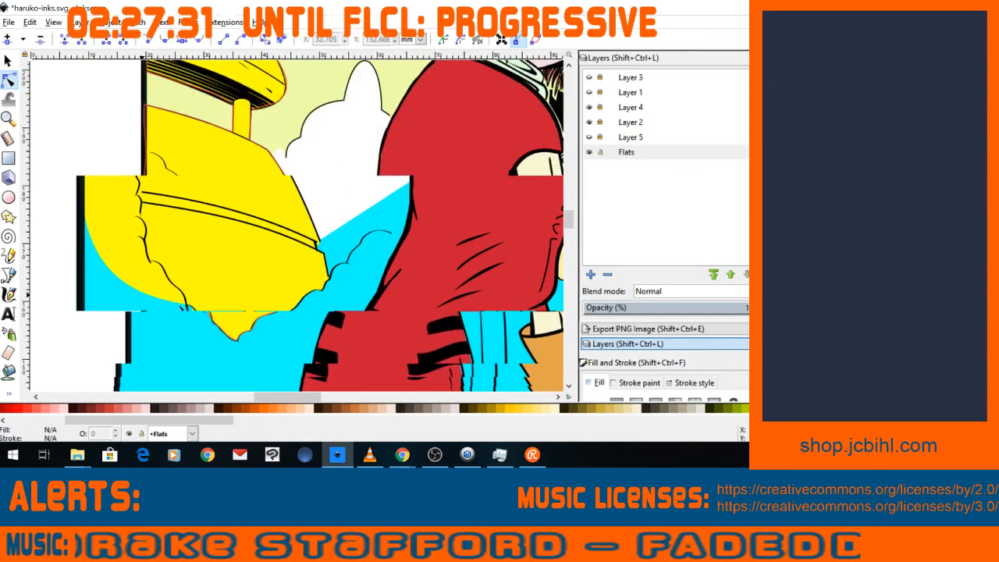
pyautogui.press('+')
pyautogui.press('space')
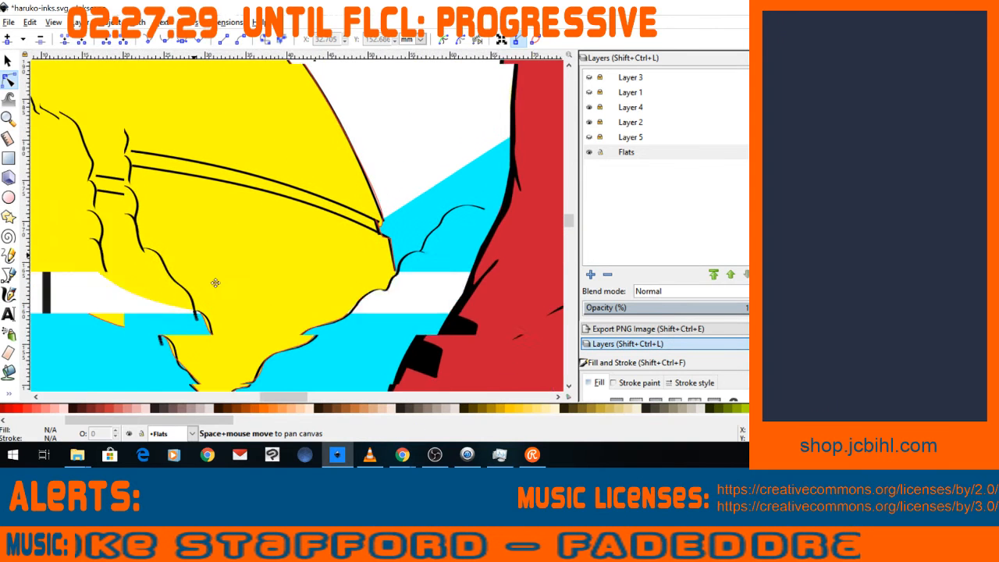
pyautogui.press('space')
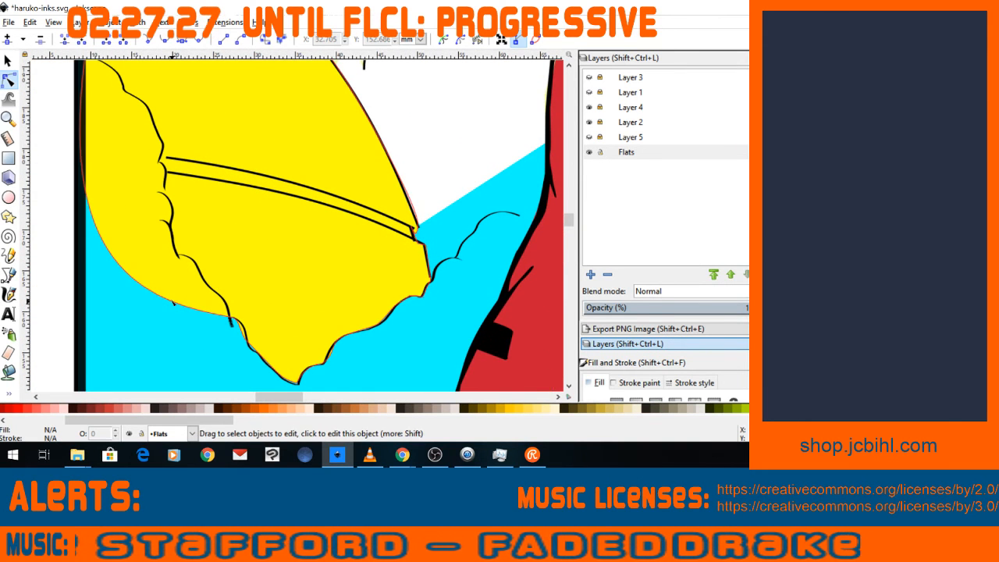
pyautogui.click(173, 303)
pyautogui.click(170, 304)
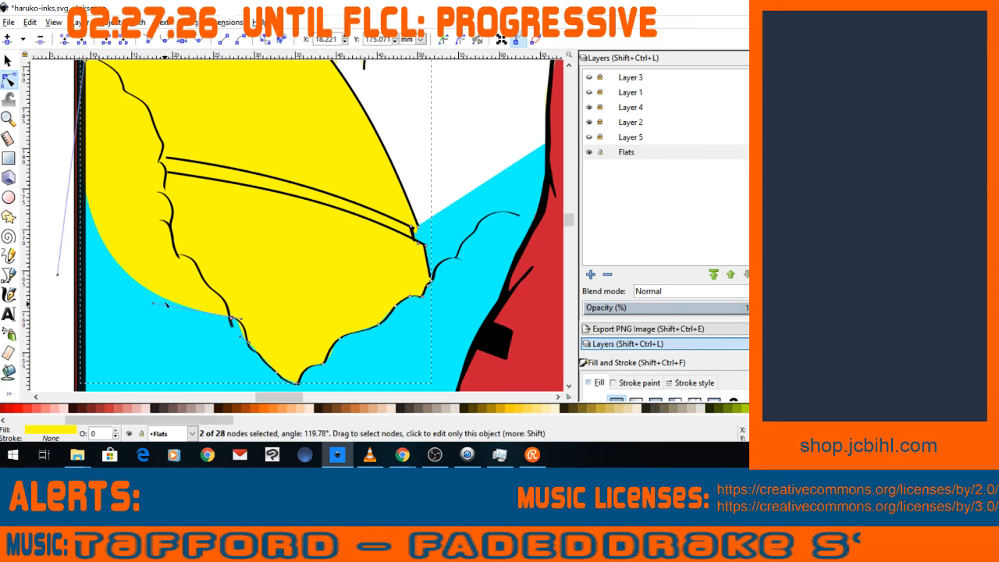
pyautogui.moveTo(156, 303); pyautogui.dragTo(181, 190)
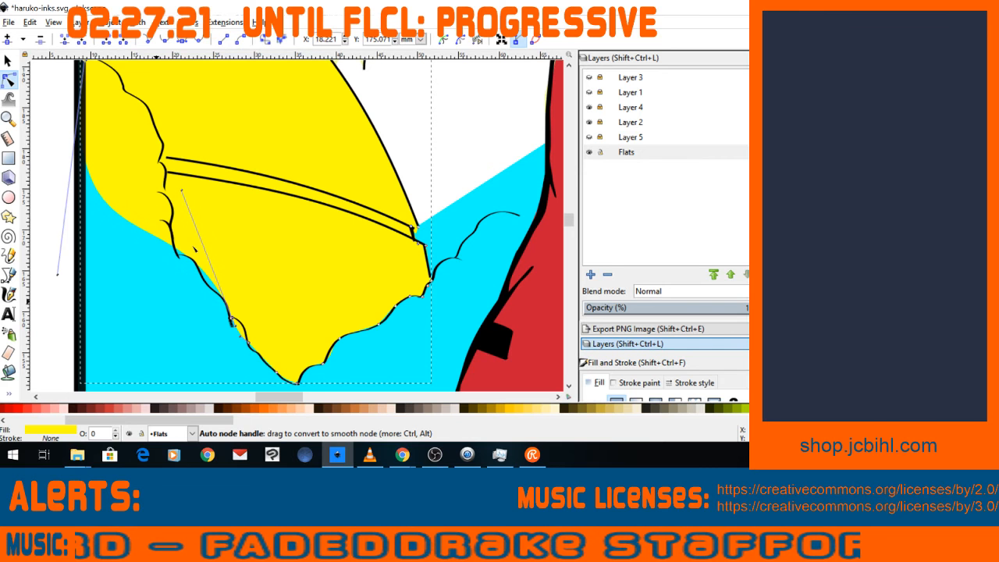
# Insert extra nodes along the yellow shape's lower left edge and move the middle ones onto the scalloped outline's bumps.
pyautogui.click(125, 221)
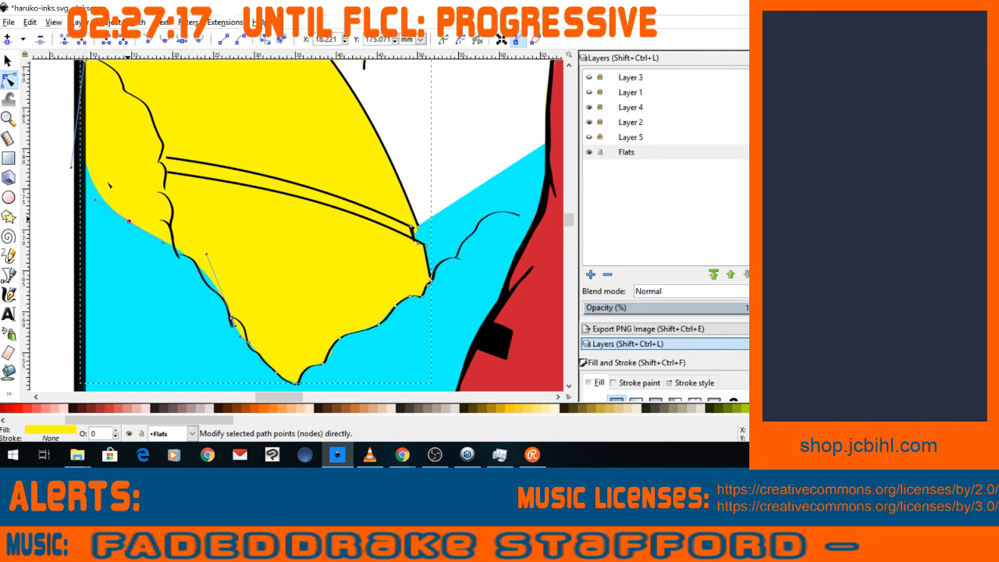
pyautogui.moveTo(109, 185); pyautogui.dragTo(234, 328)
pyautogui.click(7, 39)
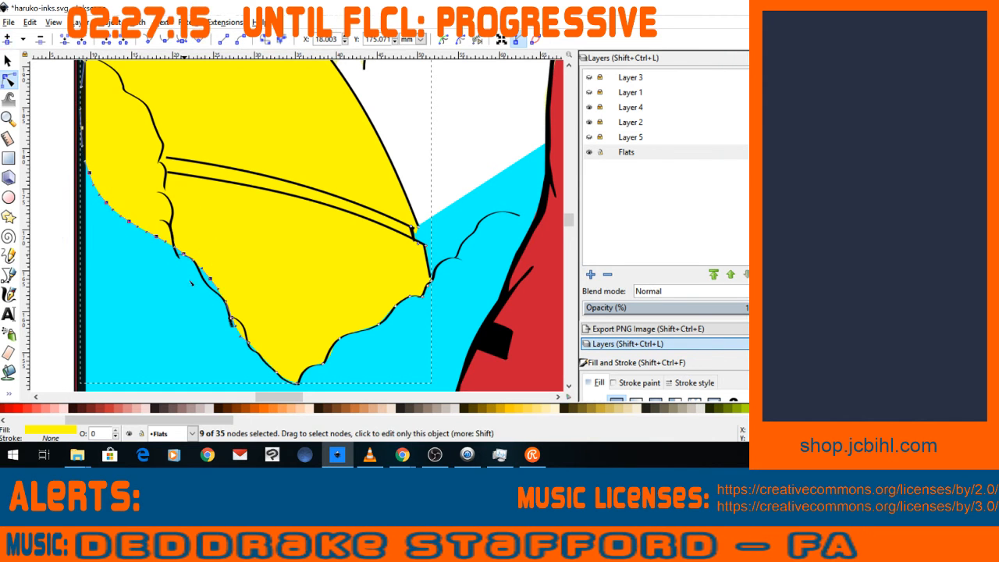
pyautogui.click(188, 260)
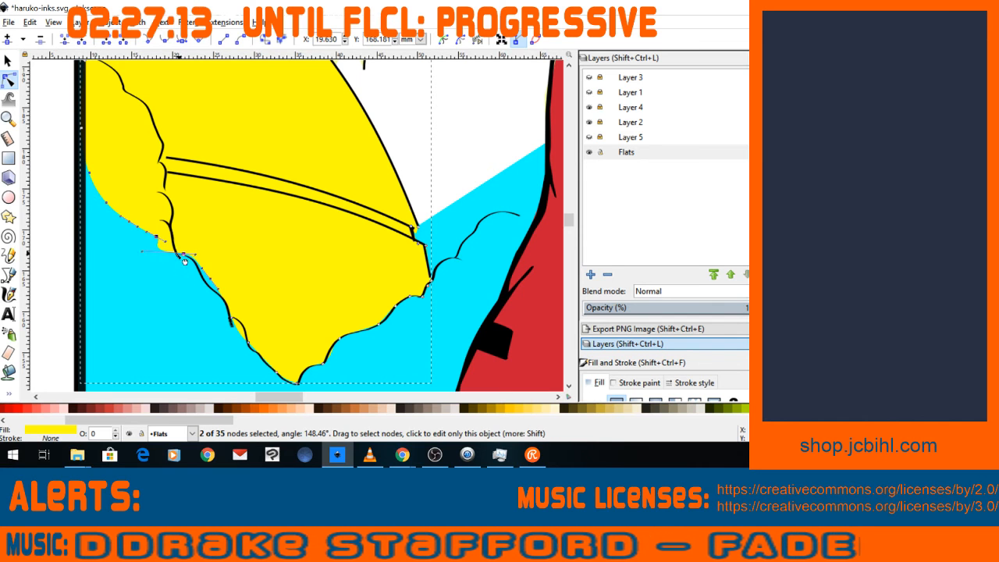
pyautogui.moveTo(181, 256); pyautogui.dragTo(177, 255)
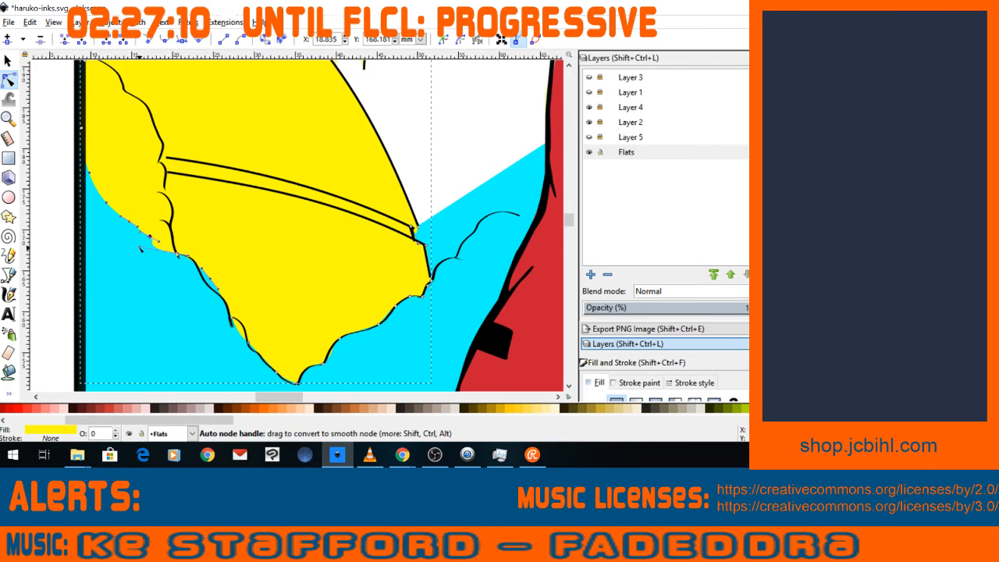
pyautogui.moveTo(141, 248); pyautogui.dragTo(167, 200)
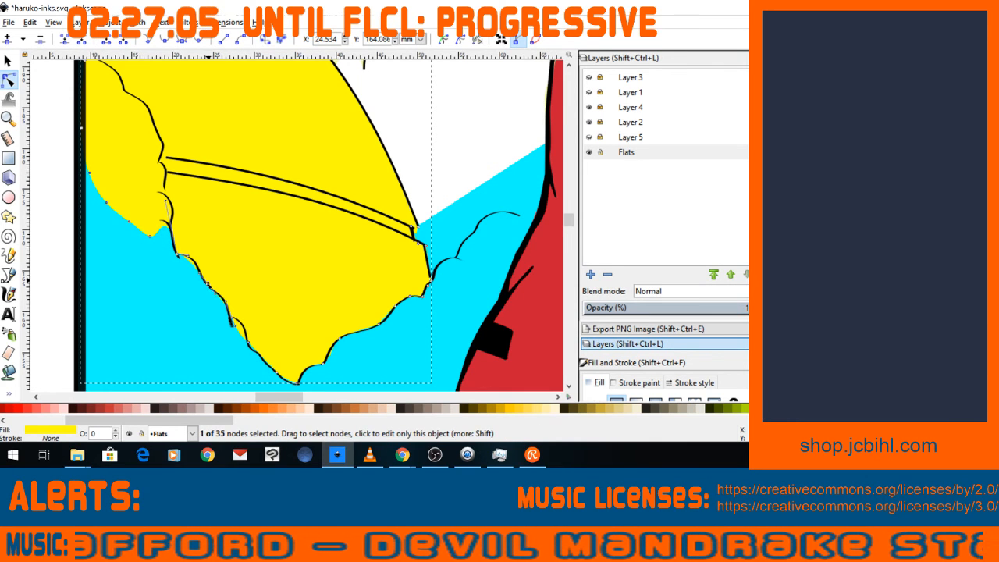
# Adjust the nodes and curves on the yellow shape's lower left slope to follow the ink line down past the notch.
pyautogui.moveTo(205, 279); pyautogui.dragTo(207, 285)
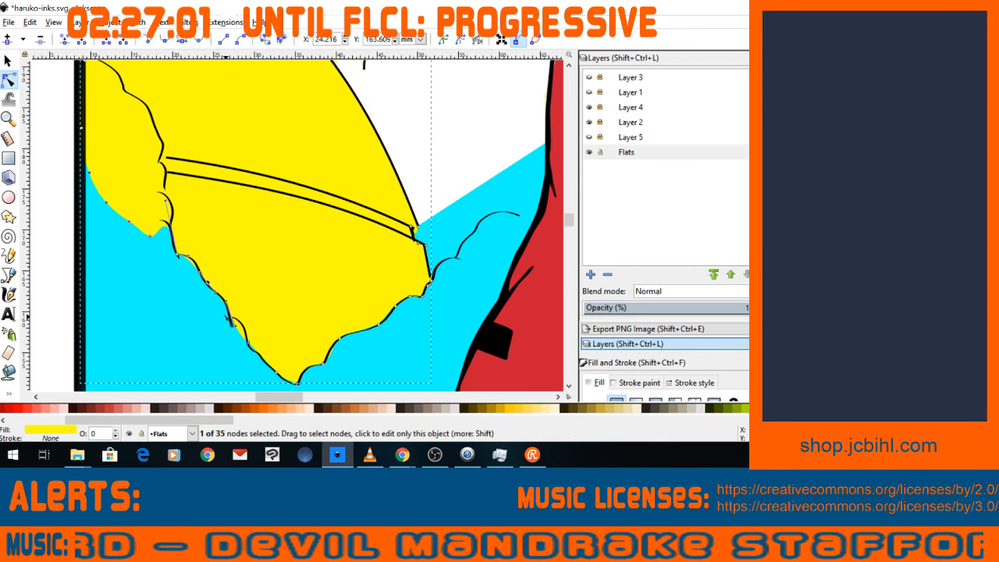
pyautogui.moveTo(235, 332); pyautogui.dragTo(241, 325)
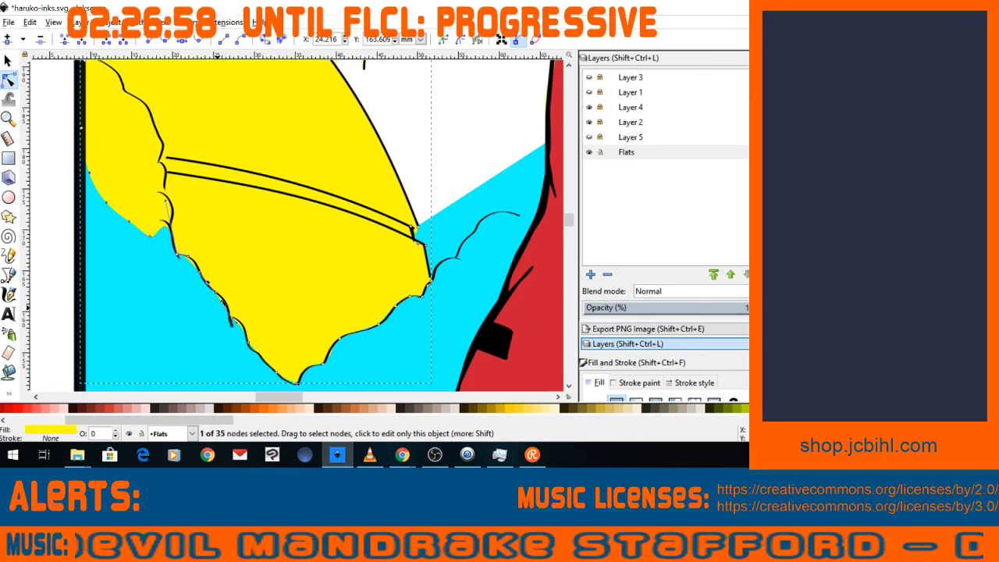
pyautogui.moveTo(226, 306); pyautogui.dragTo(227, 301)
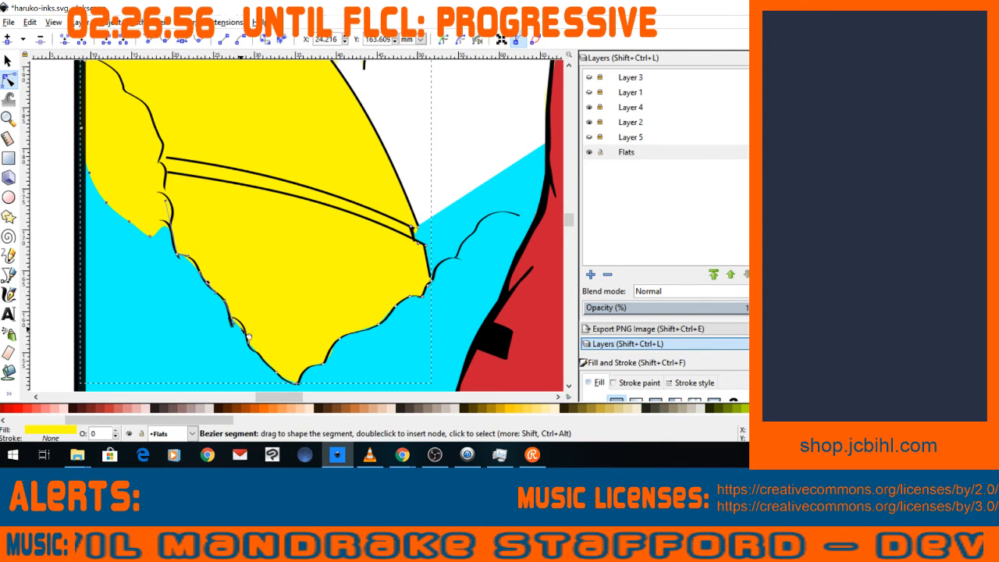
pyautogui.moveTo(249, 337); pyautogui.dragTo(249, 331)
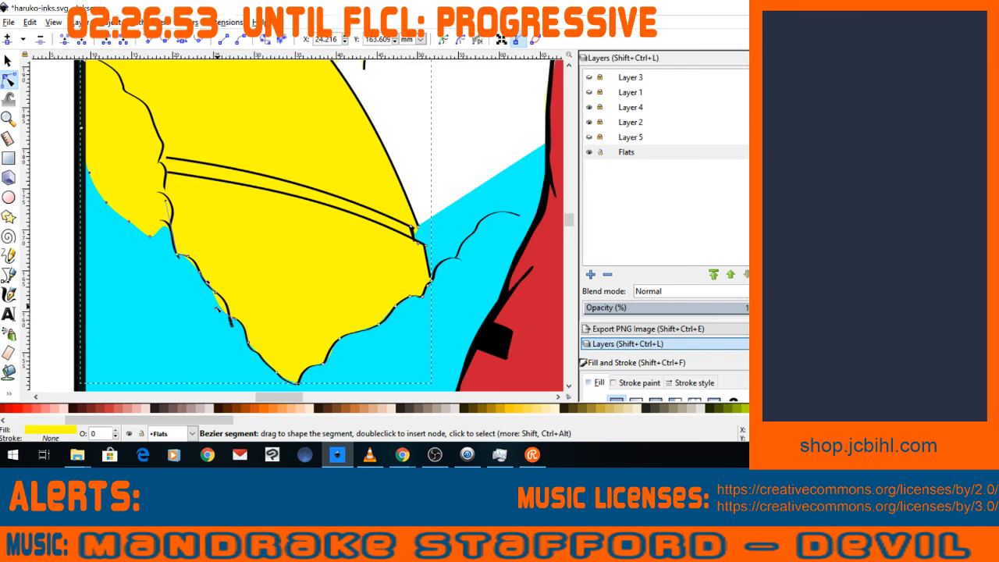
pyautogui.click(220, 310)
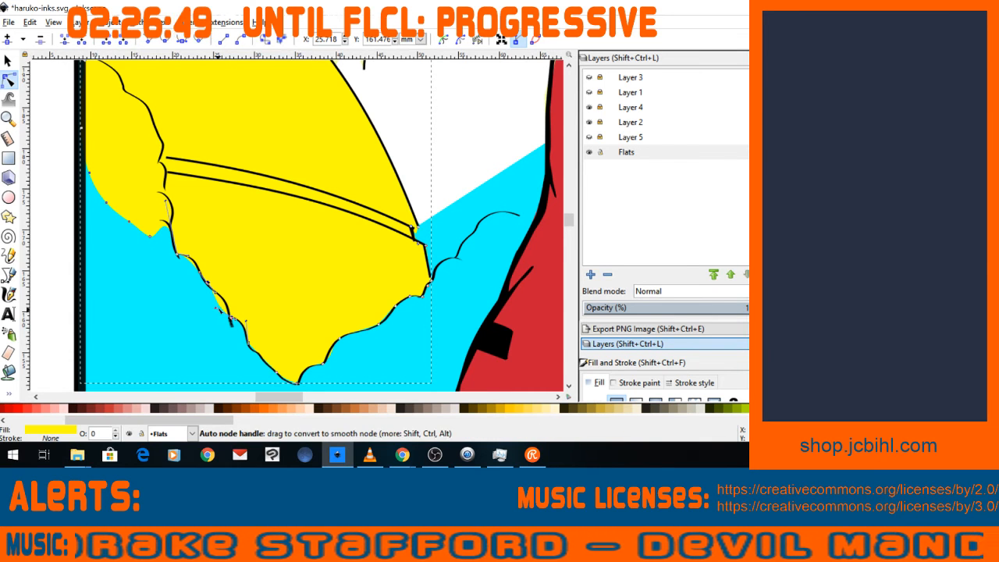
# Examine how the yellow shape fits its ink outline, both up close and against the whole illustration.
pyautogui.press('space')
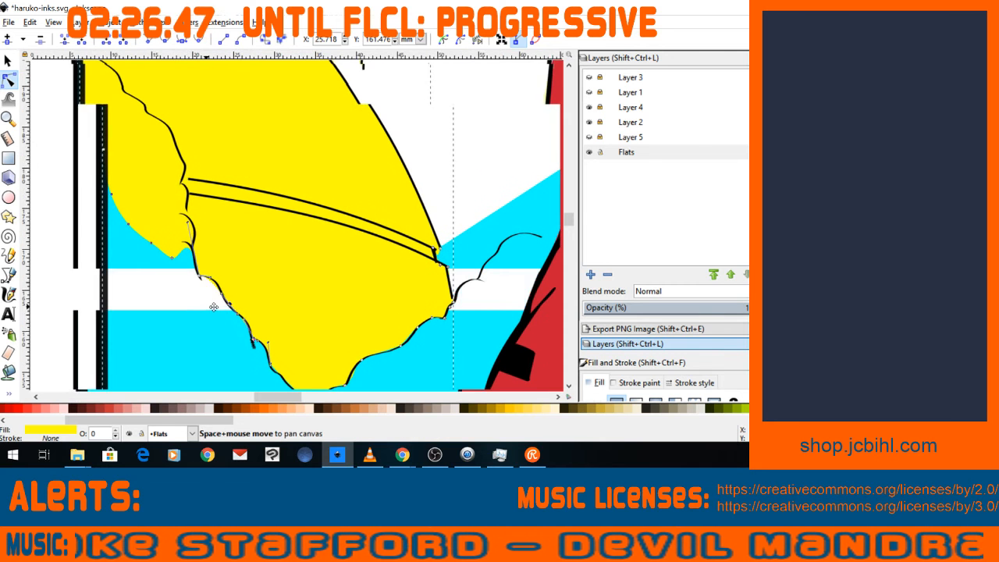
pyautogui.press('space')
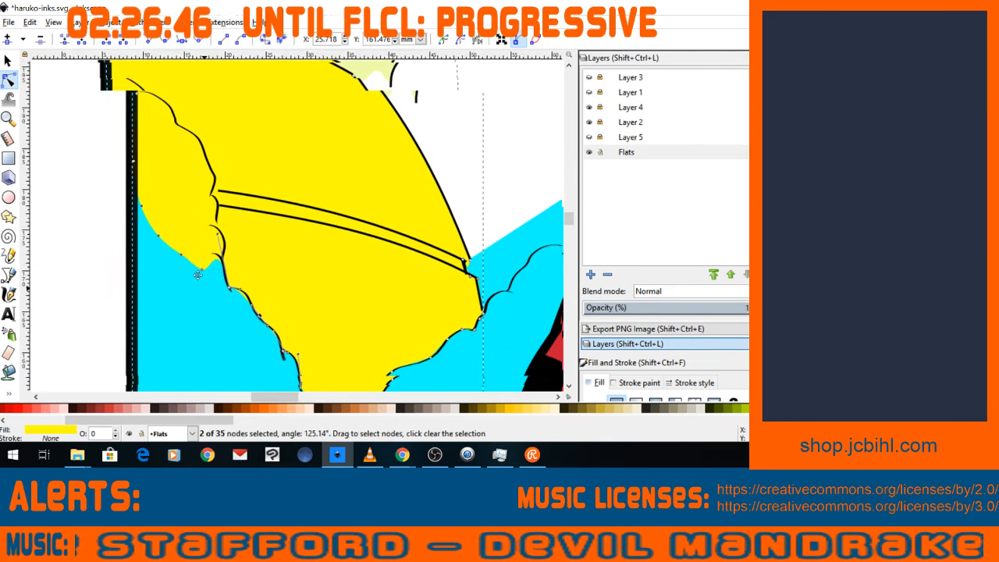
pyautogui.press('-')
pyautogui.press('-')
pyautogui.press('-')
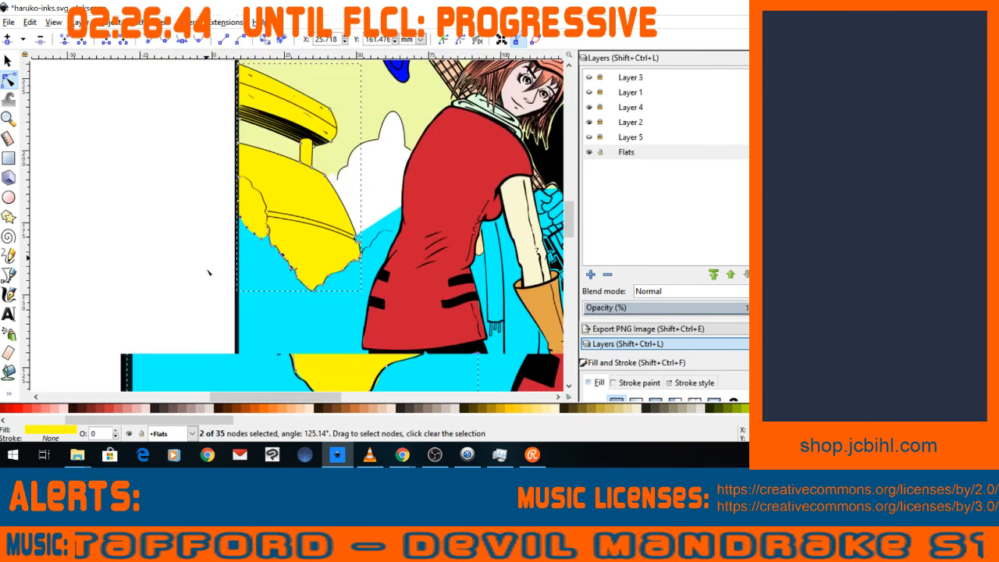
pyautogui.press('+')
pyautogui.press('+')
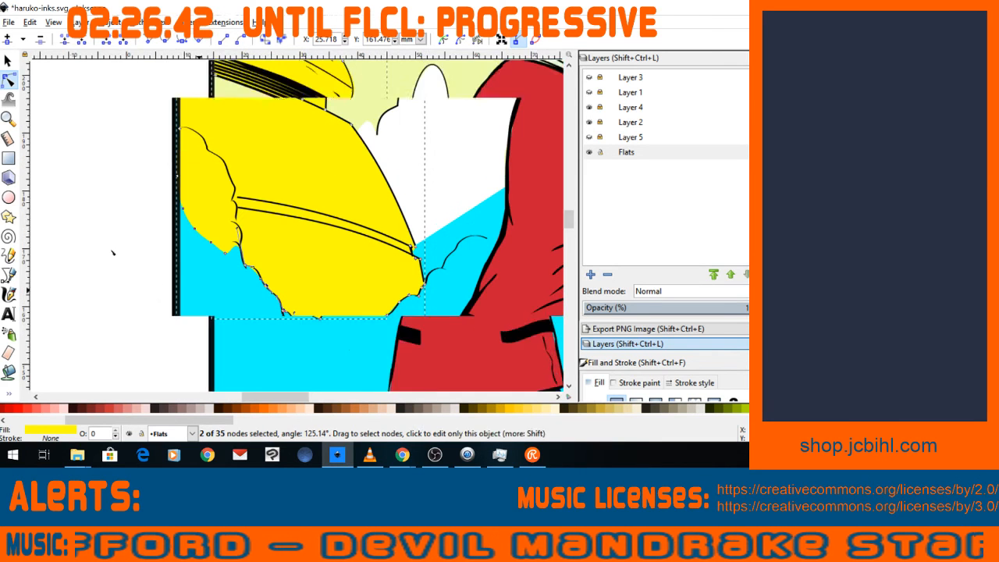
pyautogui.press('-')
pyautogui.press('-')
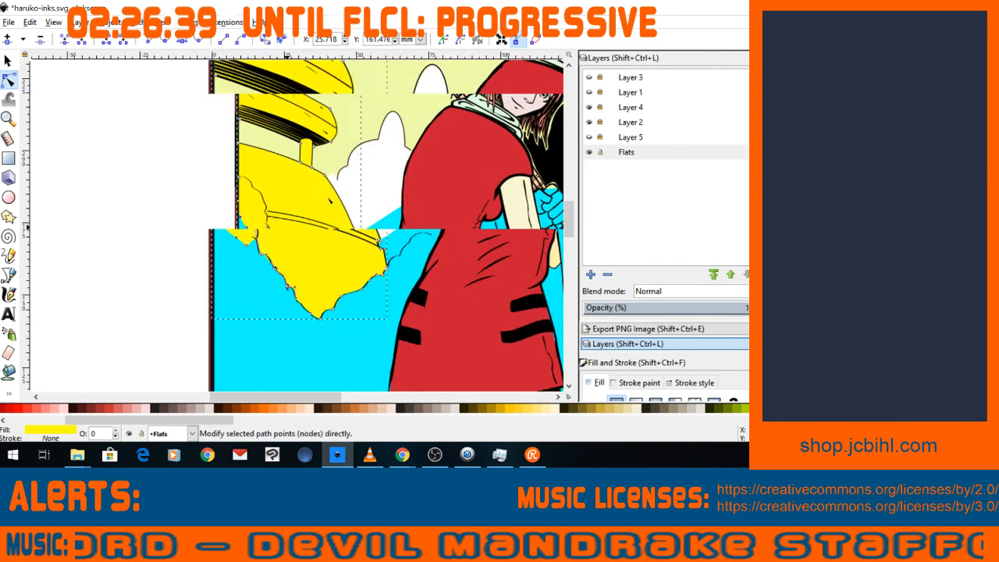
pyautogui.moveTo(260, 295); pyautogui.dragTo(210, 318)
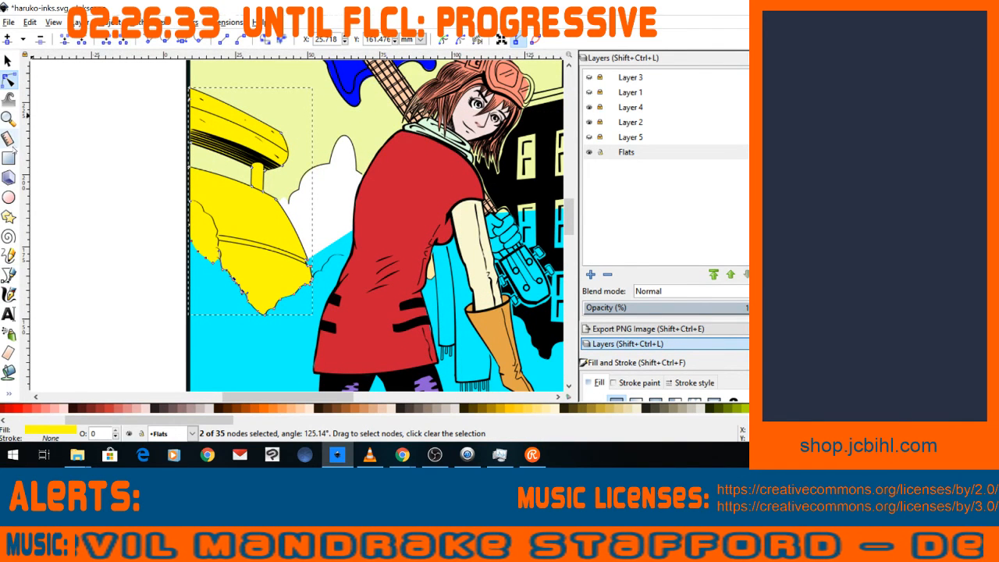
# Try to fill the yellow shape with the sky's pale #eeffaa using the Dropper, undo it, and deselect the shape.
pyautogui.click(8, 394)
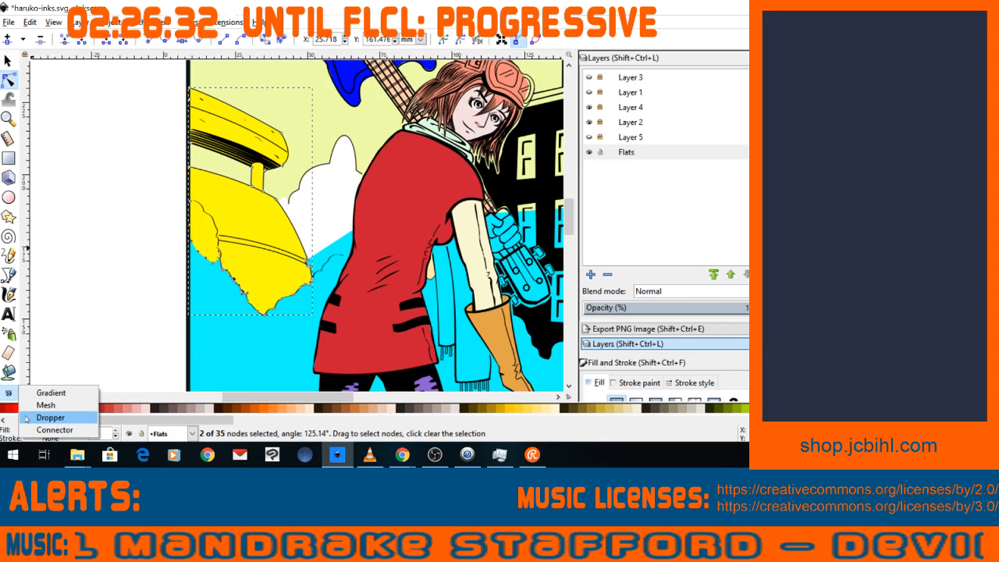
pyautogui.click(29, 418)
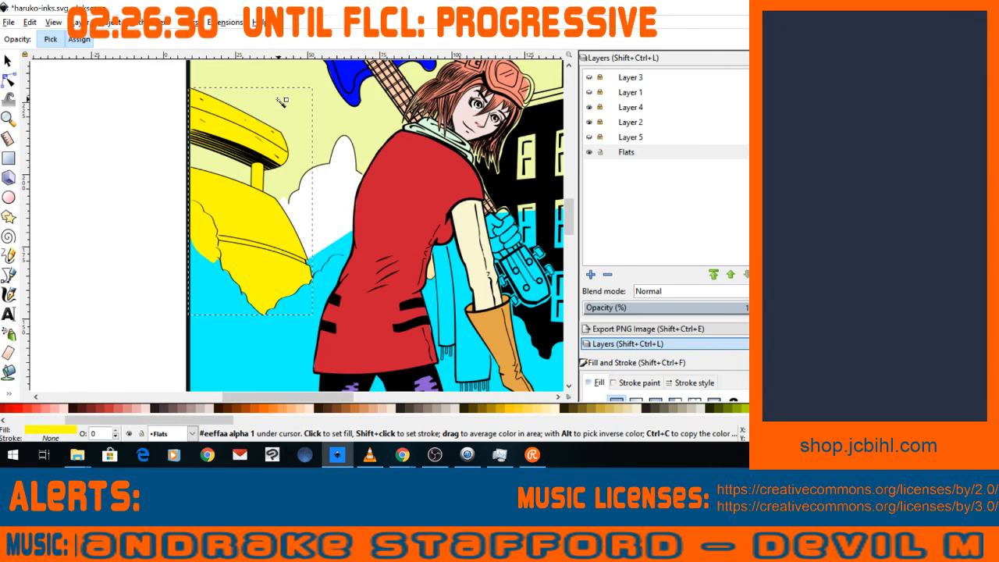
pyautogui.click(276, 107)
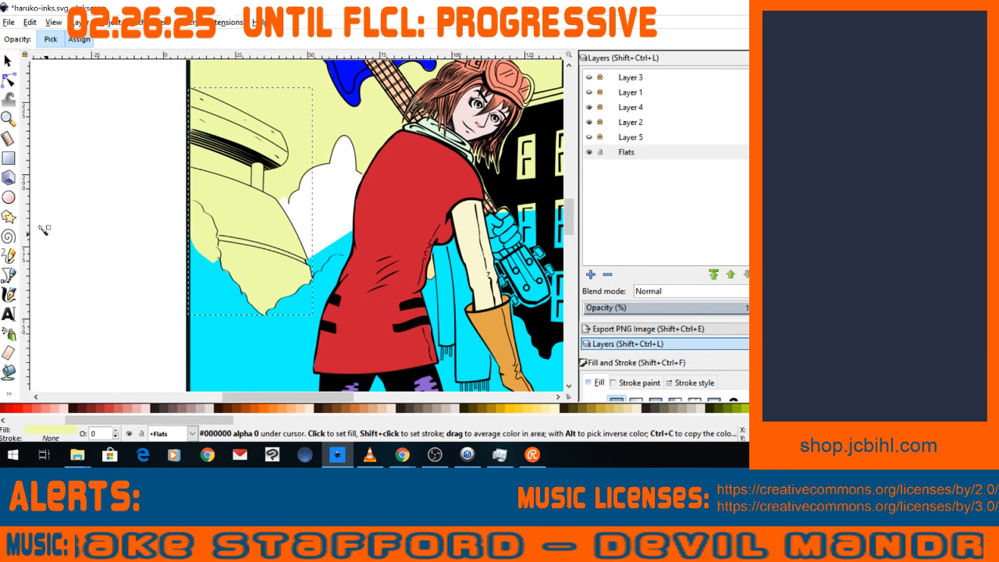
pyautogui.hotkey('ctrl', 'z')
pyautogui.click(8, 61)
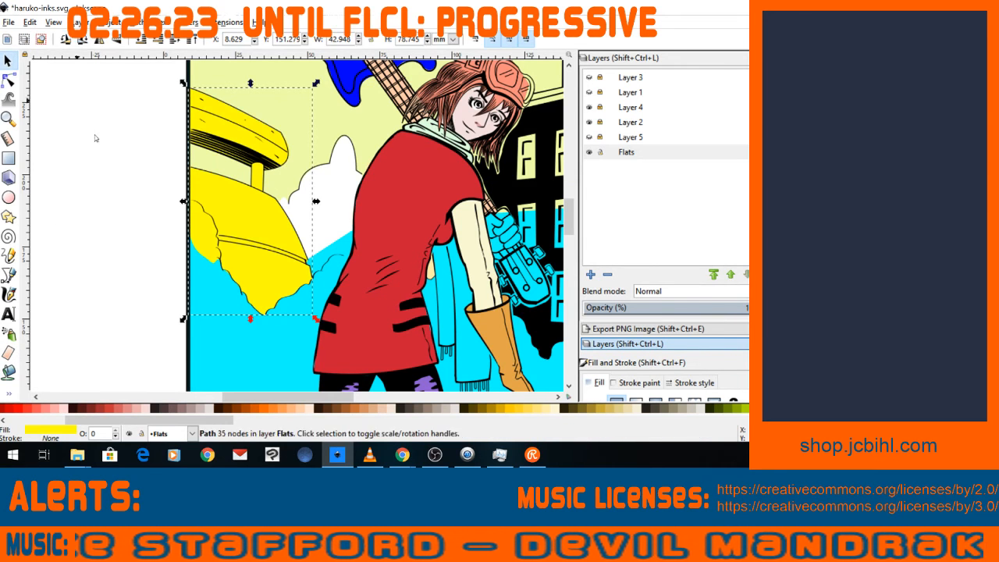
pyautogui.click(96, 138)
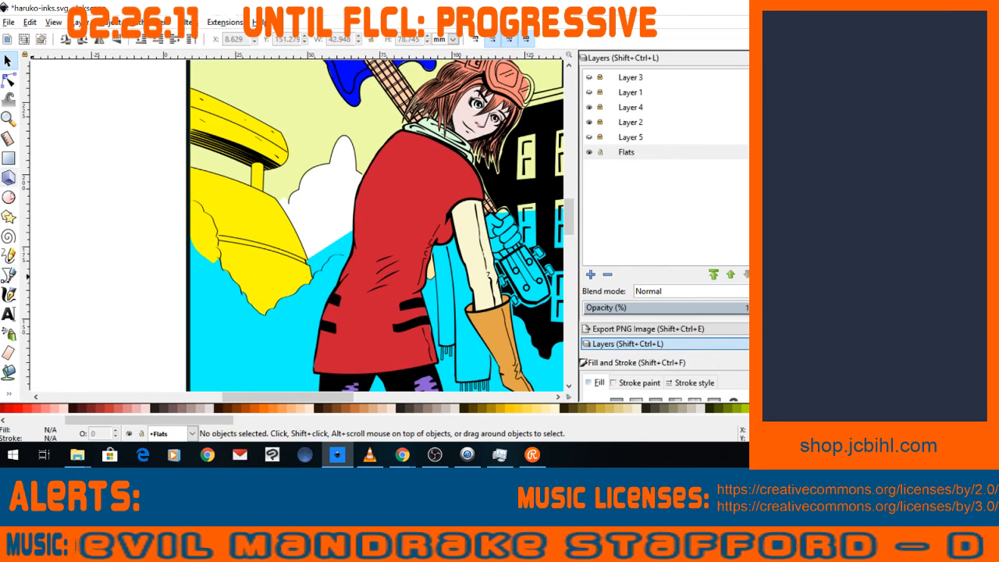
# Start a Pen path at the illustration's left border and trace the upper bumps of the cloud line over the yellow shape.
pyautogui.click(9, 390)
pyautogui.click(9, 389)
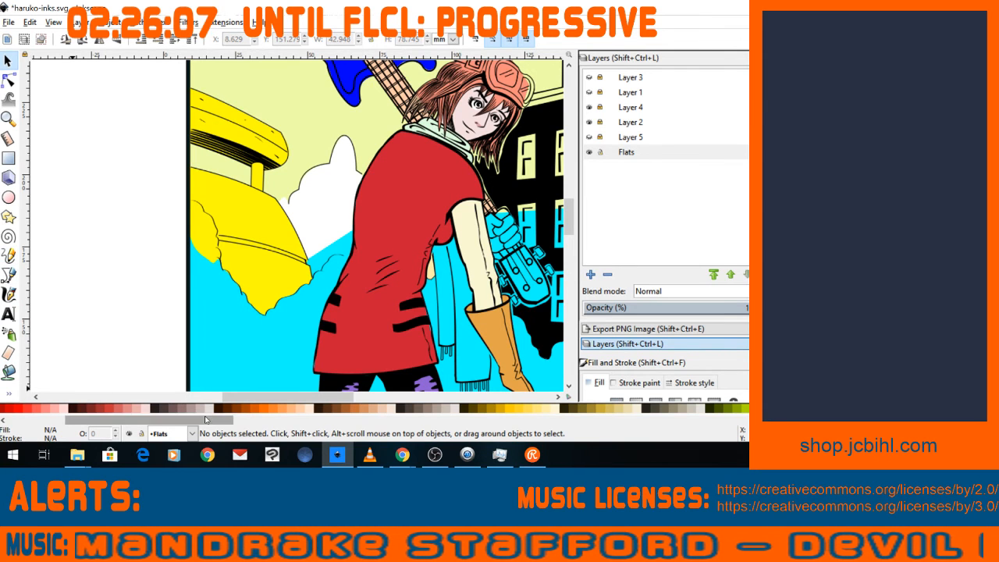
pyautogui.moveTo(158, 421); pyautogui.dragTo(93, 422)
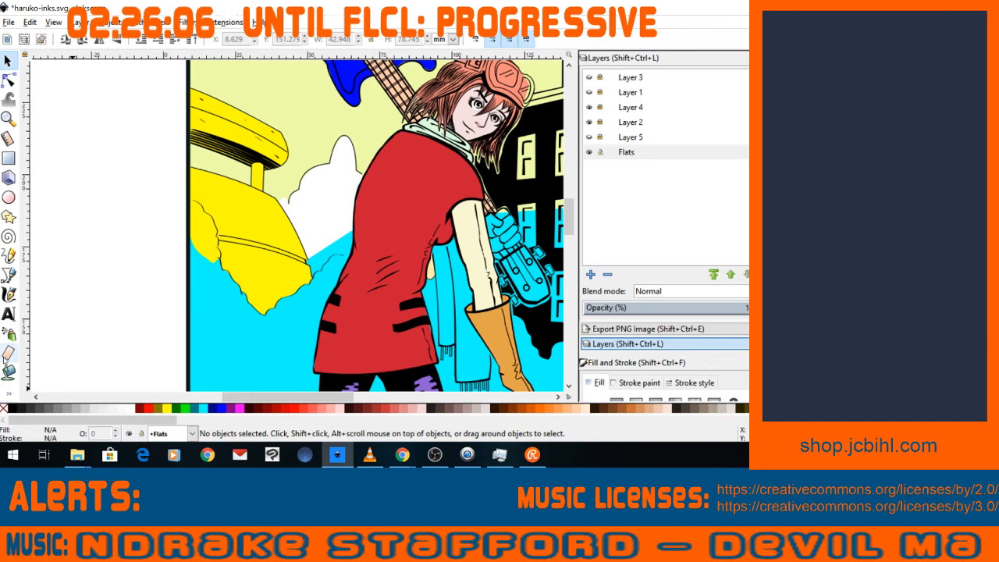
pyautogui.click(8, 274)
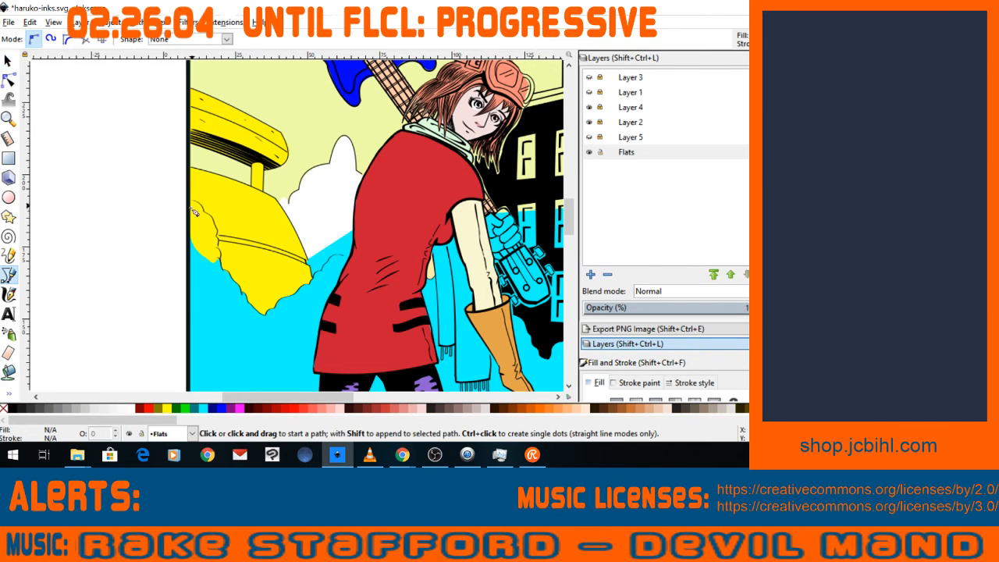
pyautogui.press('+')
pyautogui.press('space')
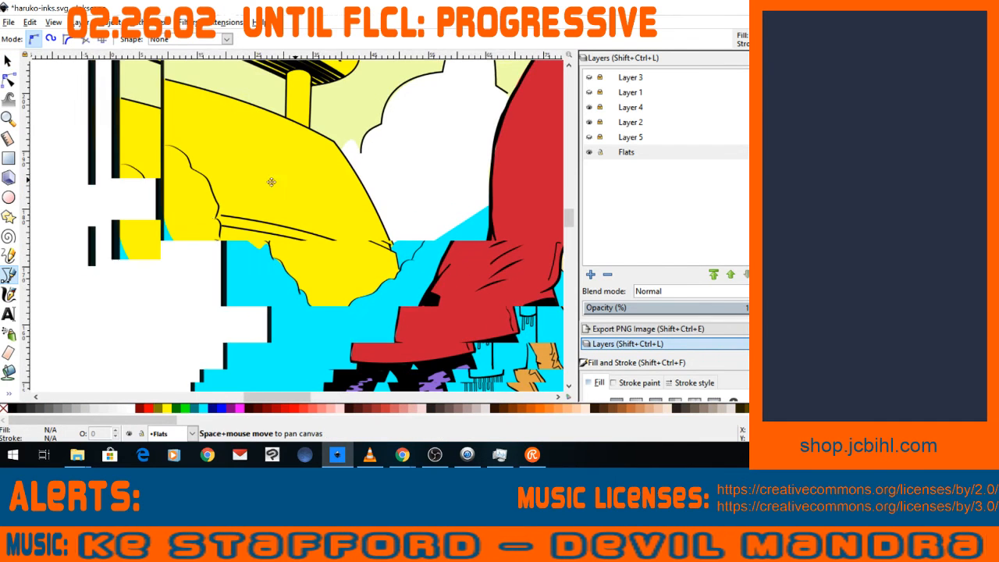
pyautogui.click(165, 145)
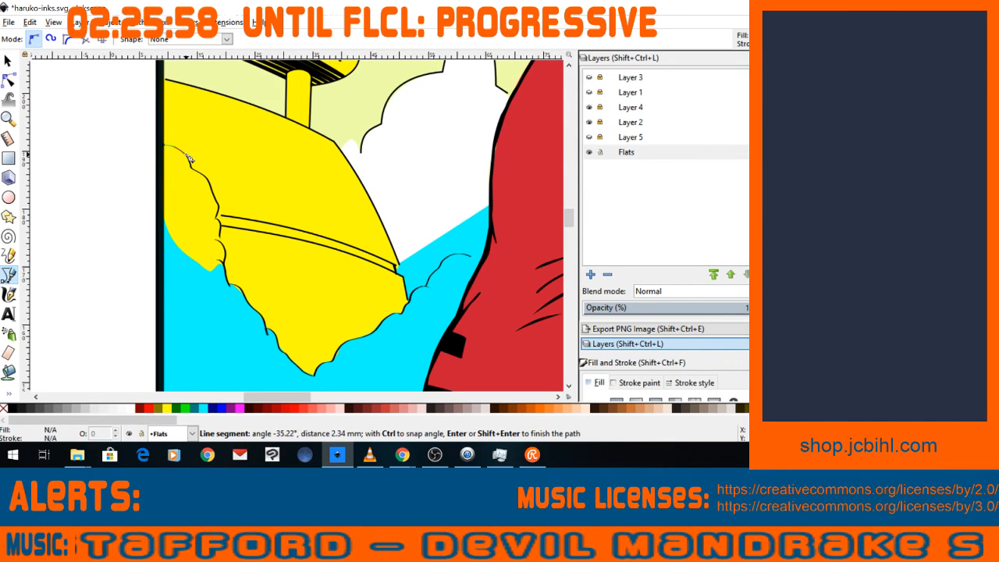
pyautogui.click(191, 162)
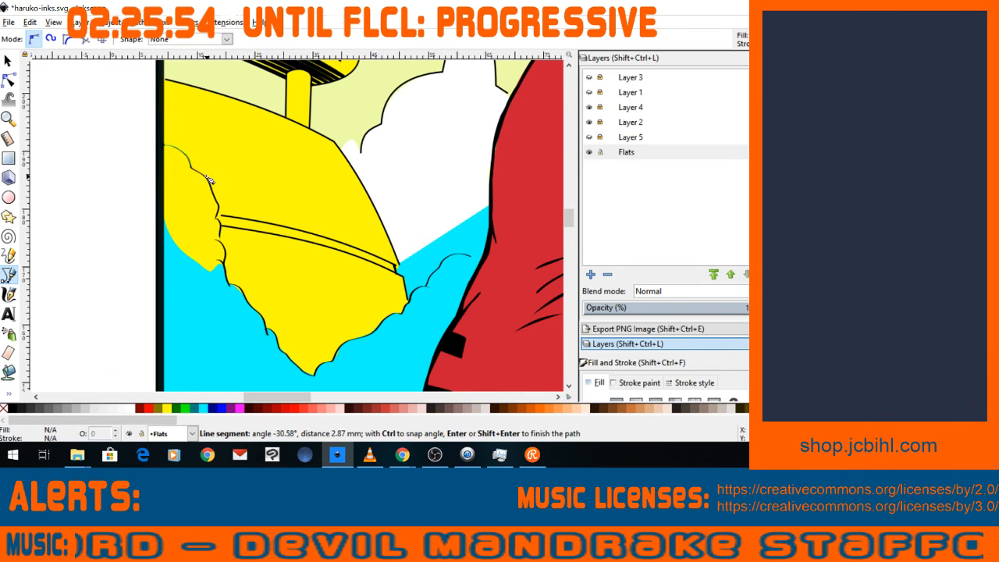
pyautogui.click(209, 179)
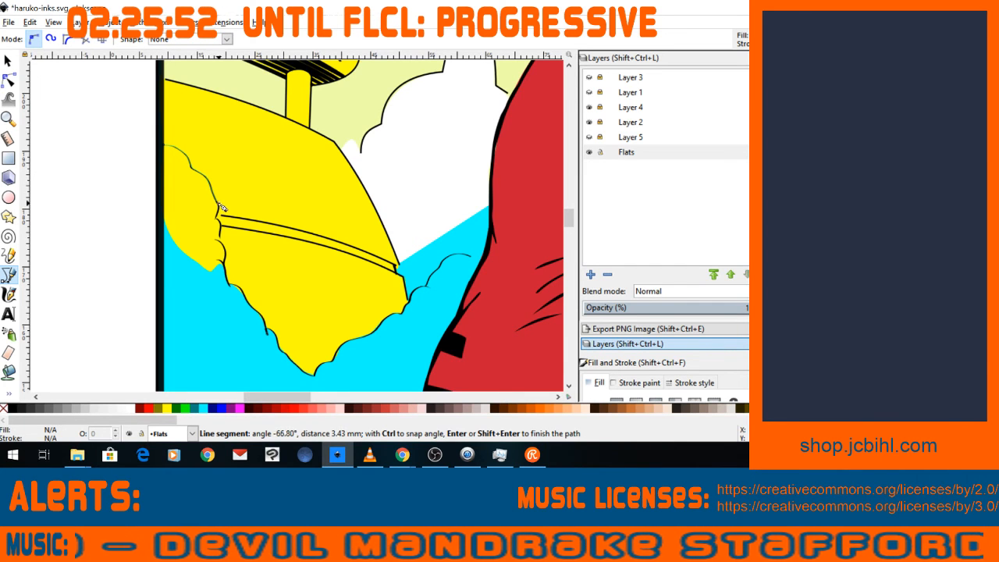
# Continue the path down the cloud's scalloped edge to the notch in the yellow slope, finish it, and fill it white.
pyautogui.click(217, 204)
pyautogui.click(216, 217)
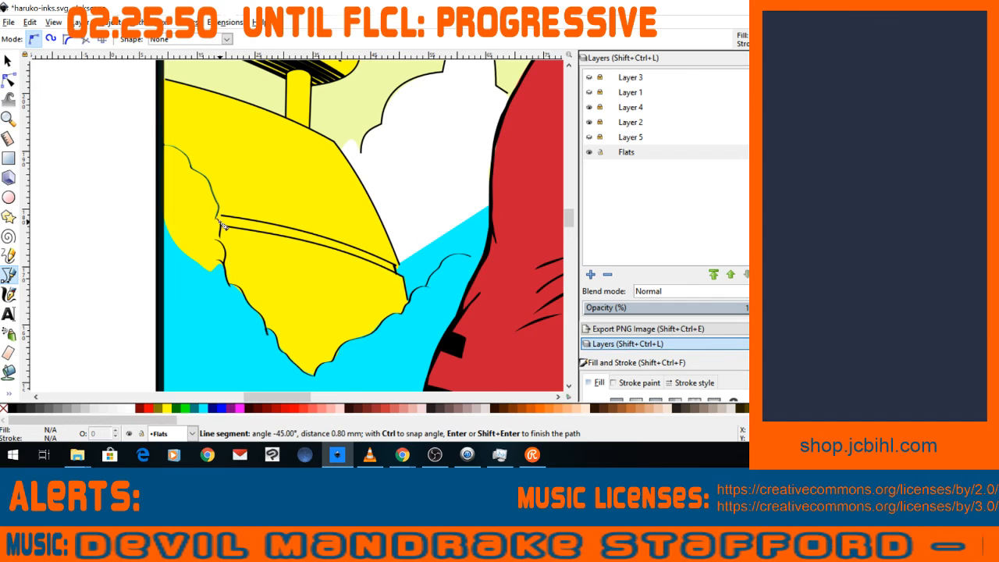
pyautogui.click(223, 226)
pyautogui.click(222, 235)
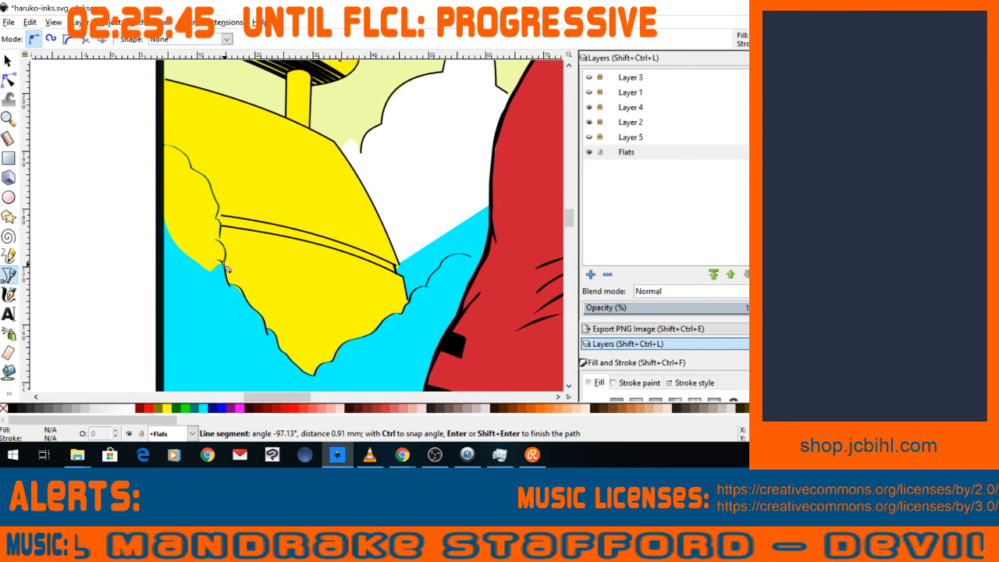
pyautogui.press('space')
pyautogui.moveTo(209, 250); pyautogui.dragTo(181, 192)
pyautogui.click(205, 230)
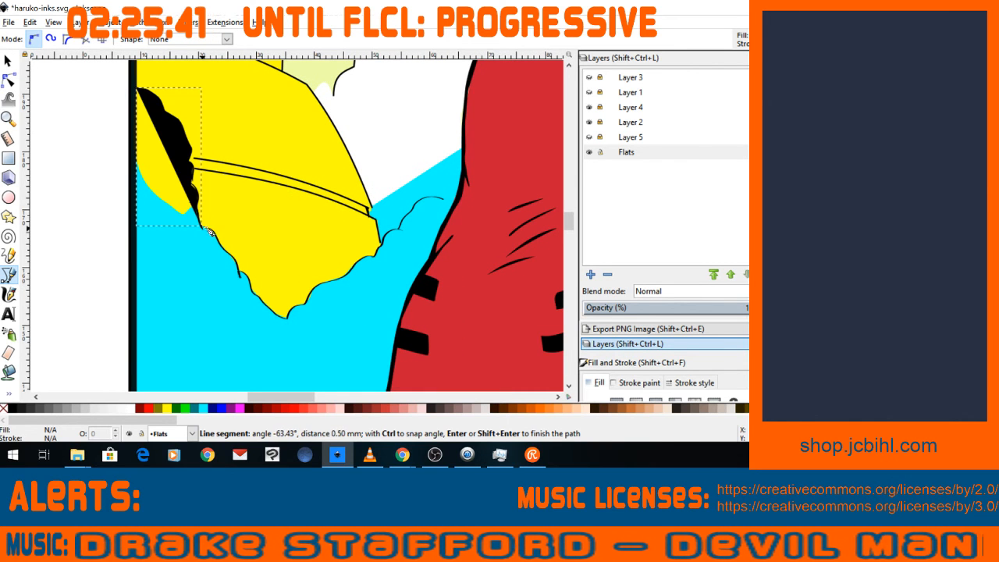
pyautogui.click(129, 408)
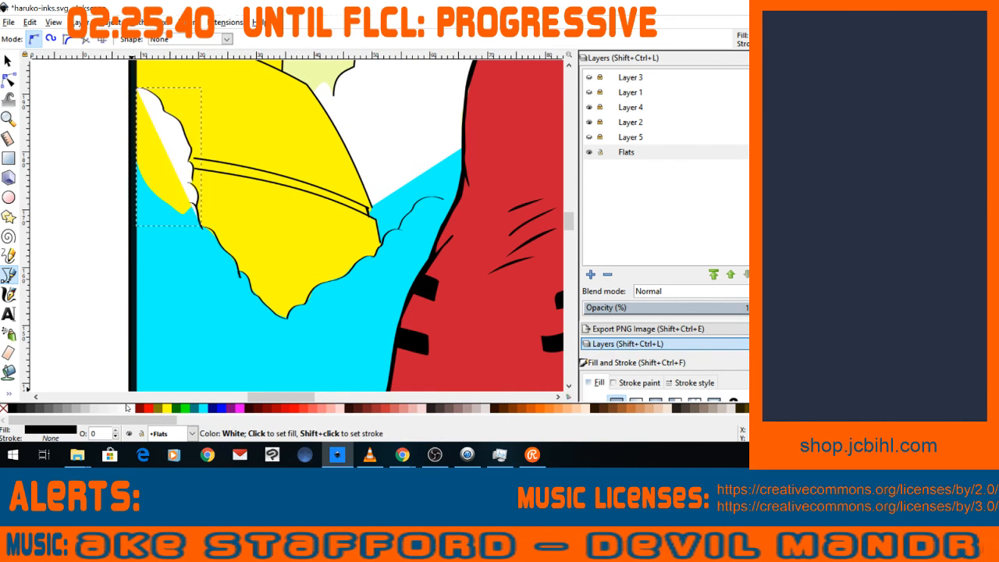
# Draw a small separate path along the next bump of the ink line on the yellow shape's lower left slope.
pyautogui.click(9, 272)
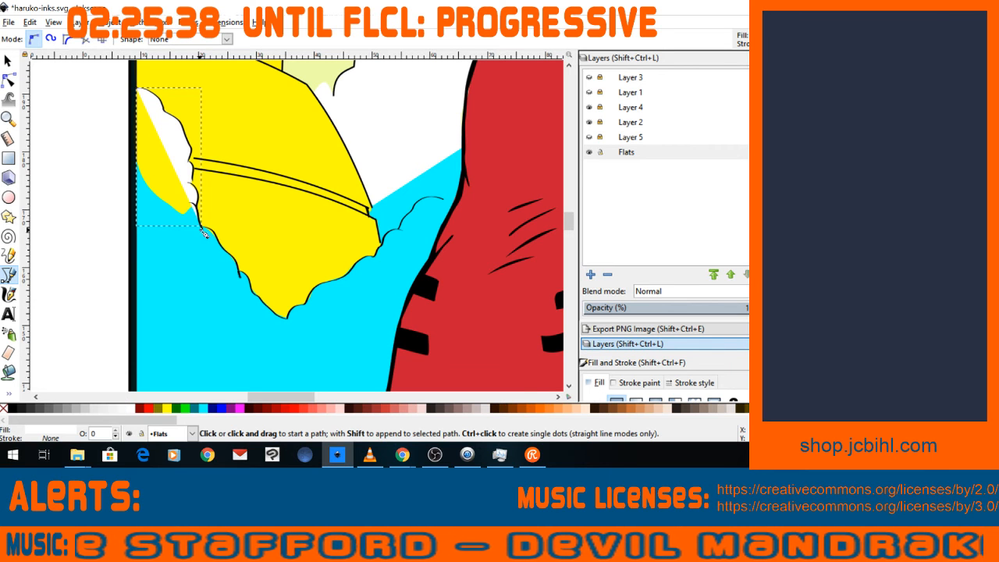
pyautogui.click(205, 230)
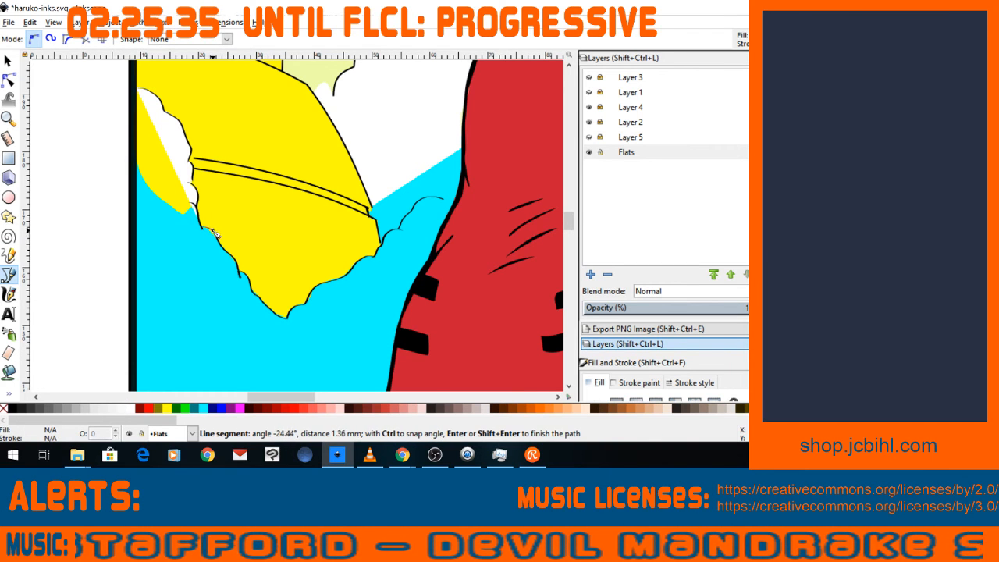
pyautogui.click(224, 249)
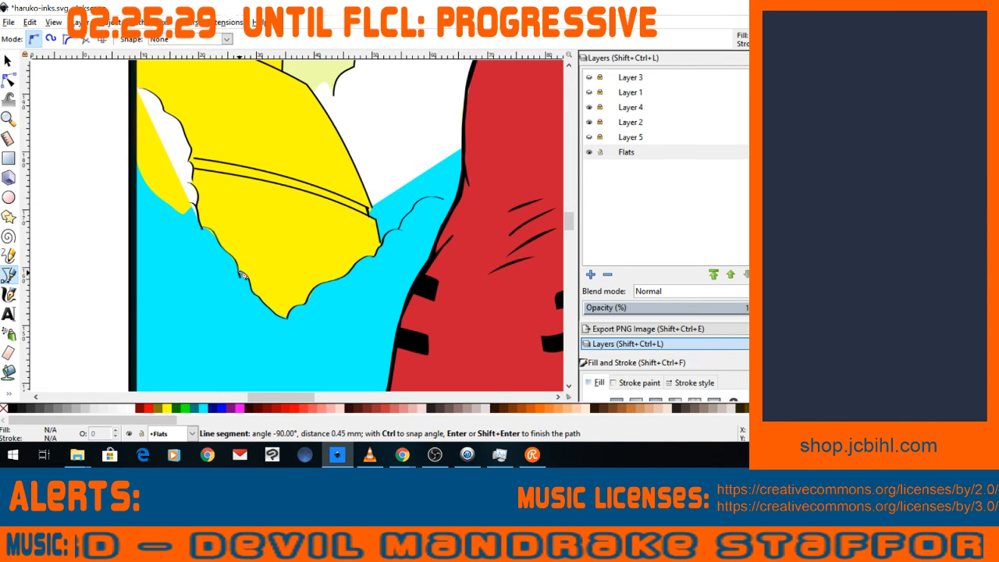
pyautogui.doubleClick(239, 272)
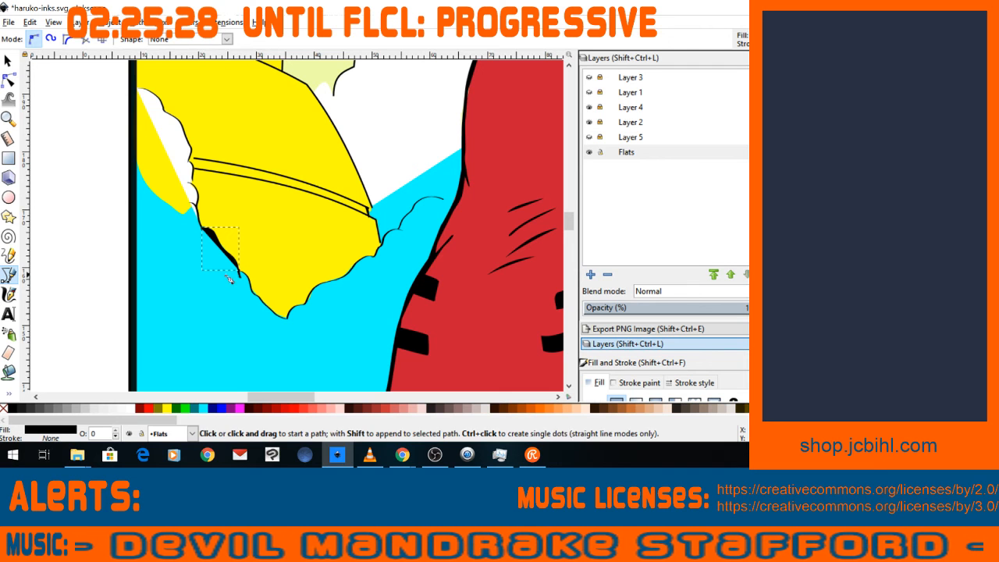
# Trace a new path from the small sliver's lower end around the yellow shape's bottom tip and up the cloud line to the red jacket.
pyautogui.click(239, 273)
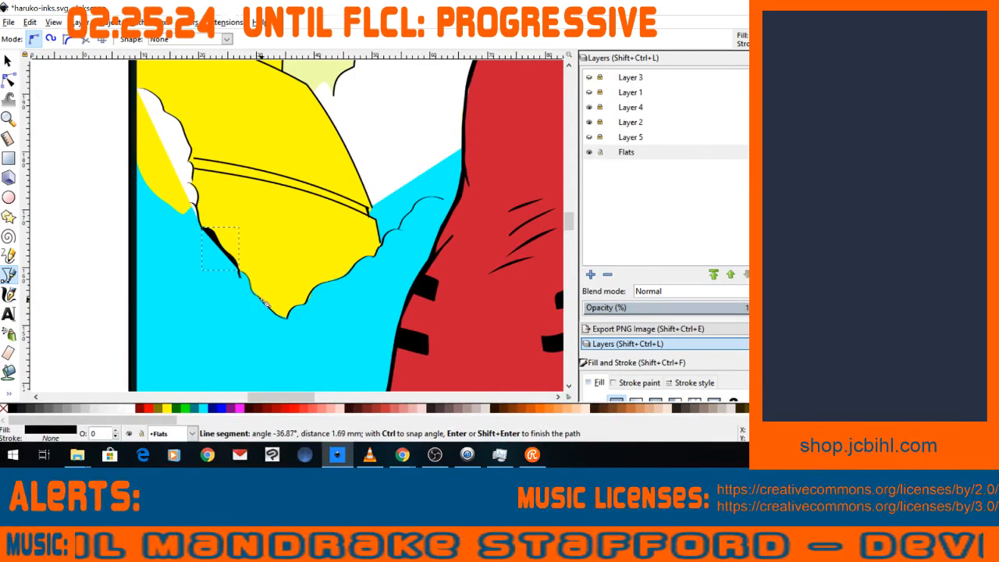
pyautogui.click(282, 318)
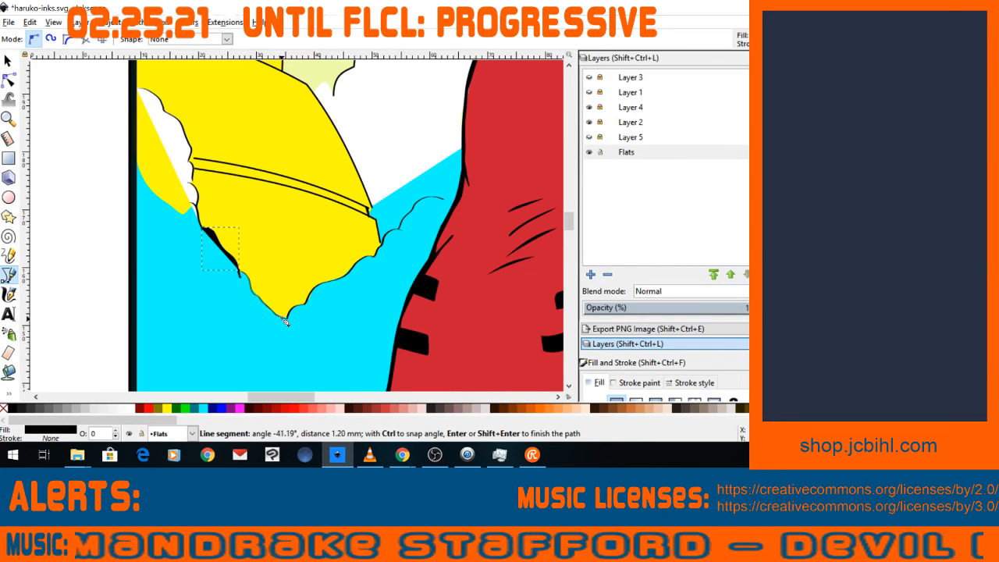
pyautogui.click(288, 322)
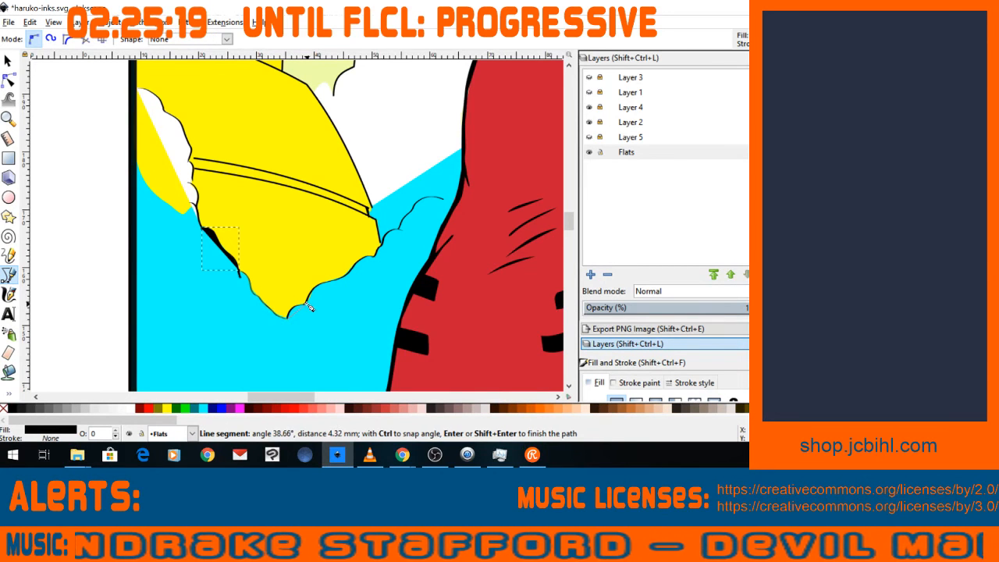
pyautogui.click(310, 306)
pyautogui.click(350, 280)
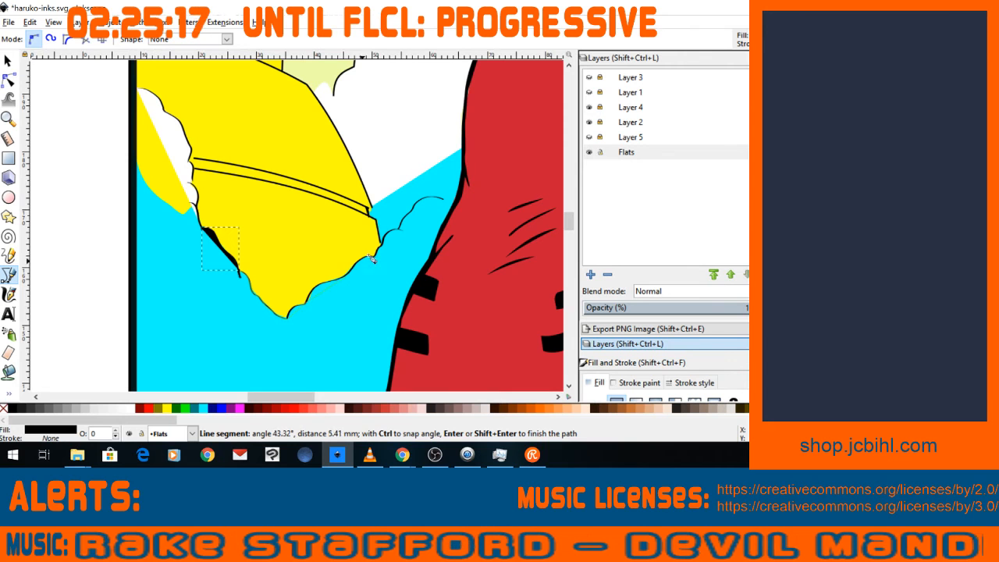
pyautogui.click(377, 259)
pyautogui.click(385, 242)
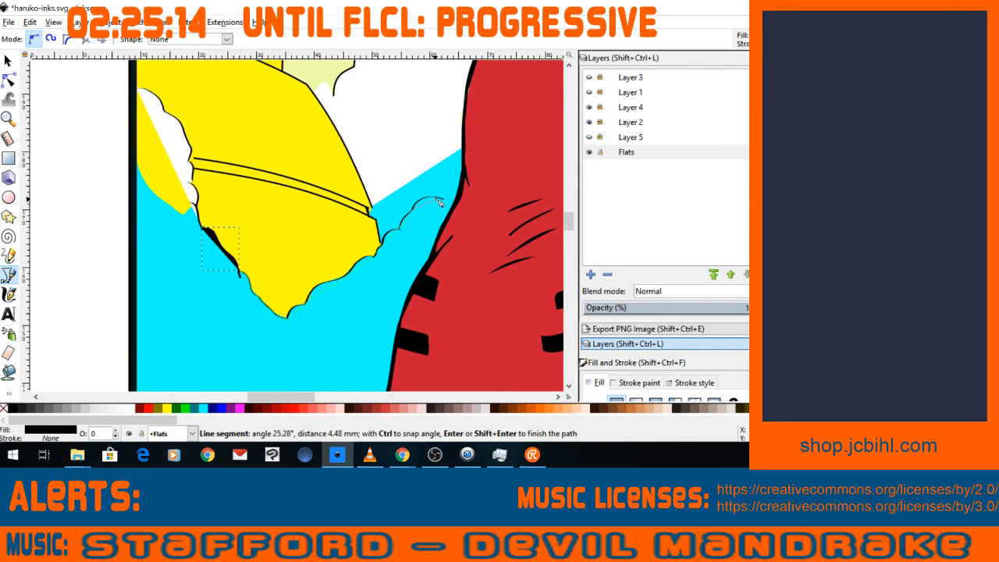
pyautogui.click(452, 204)
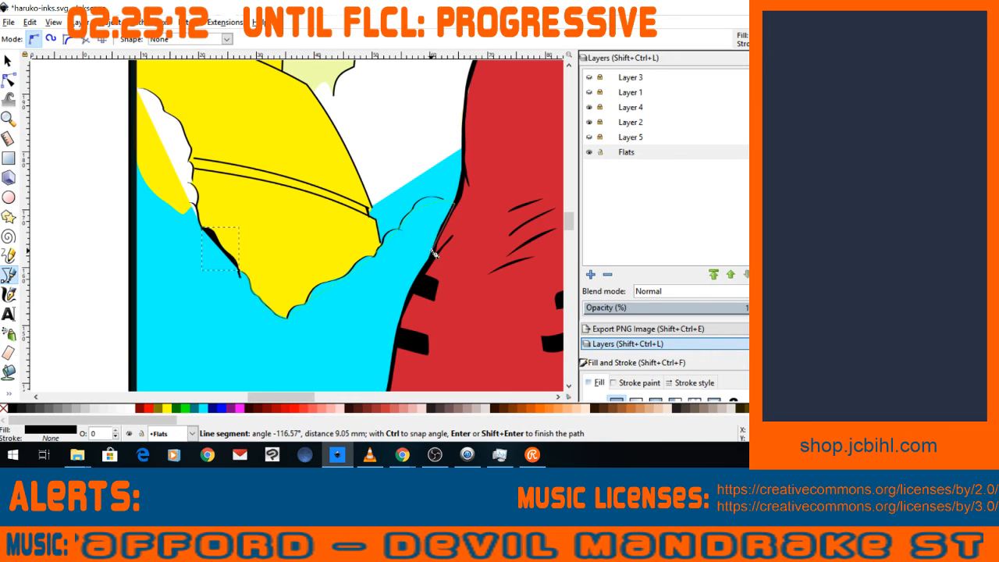
# Extend the cloud path down behind the jacket and the left leg to the boot, and across to the illustration's left border.
pyautogui.scroll(1, 434, 253)
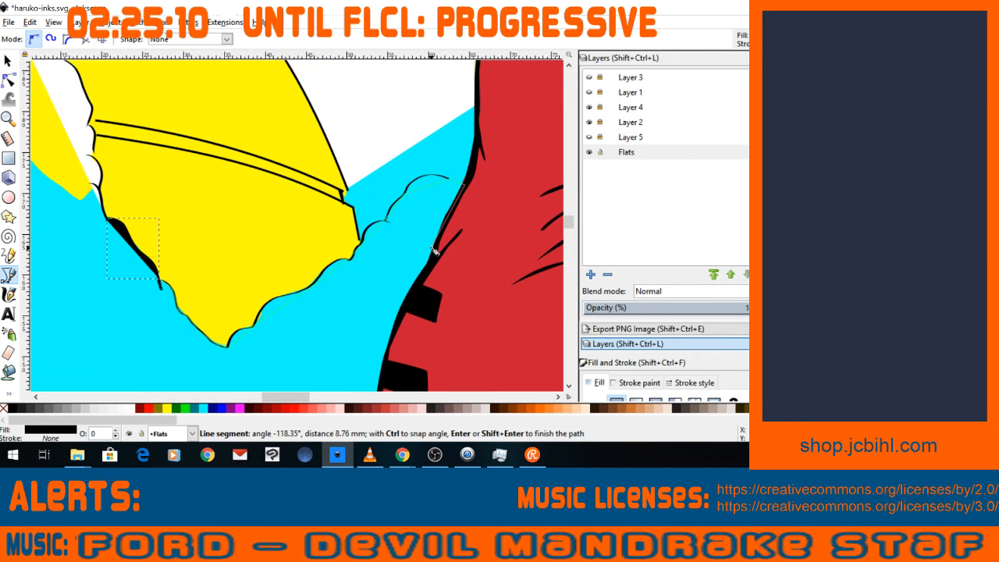
pyautogui.scroll(-2, 434, 249)
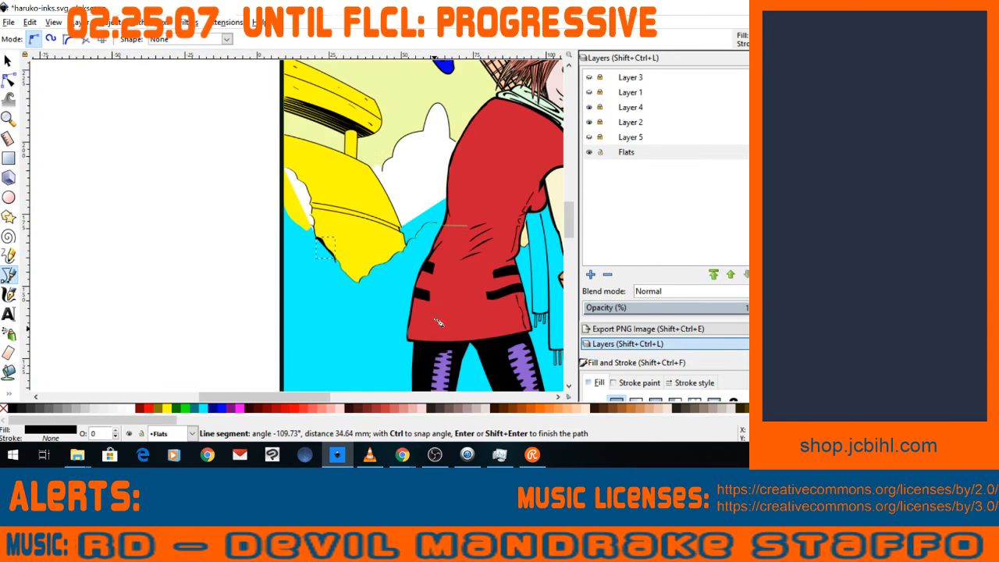
pyautogui.press('space')
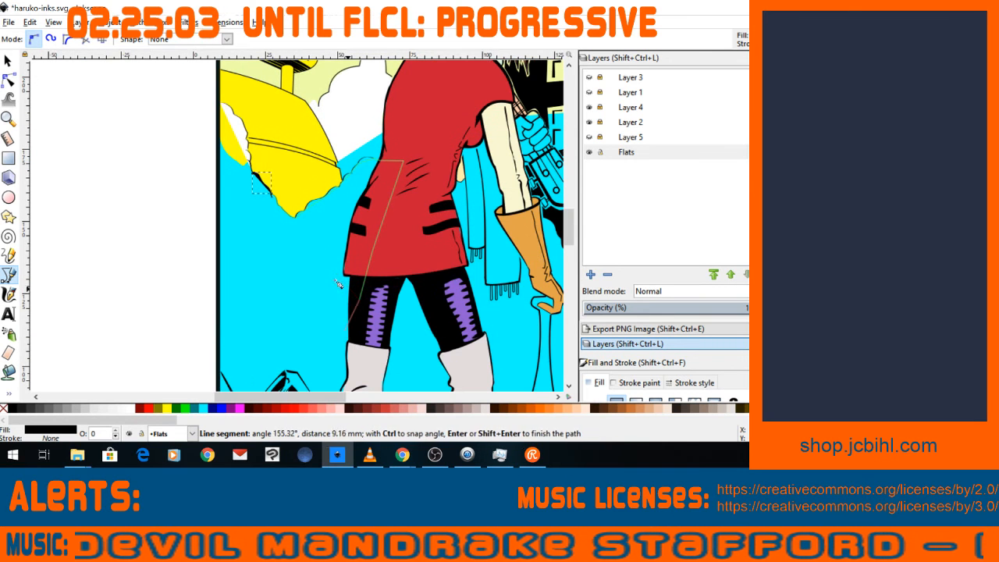
pyautogui.press('space')
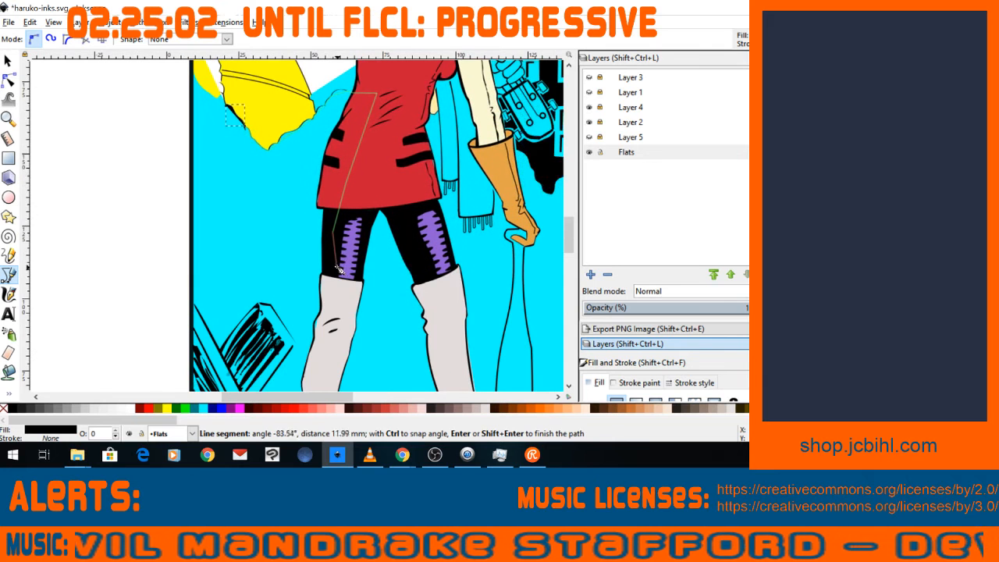
pyautogui.click(335, 323)
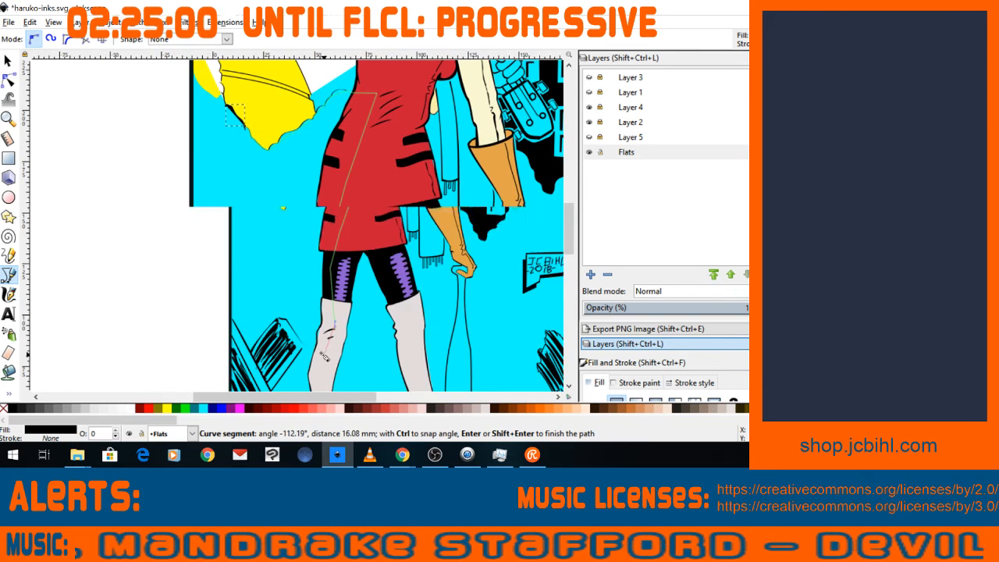
pyautogui.scroll(-3, 324, 356)
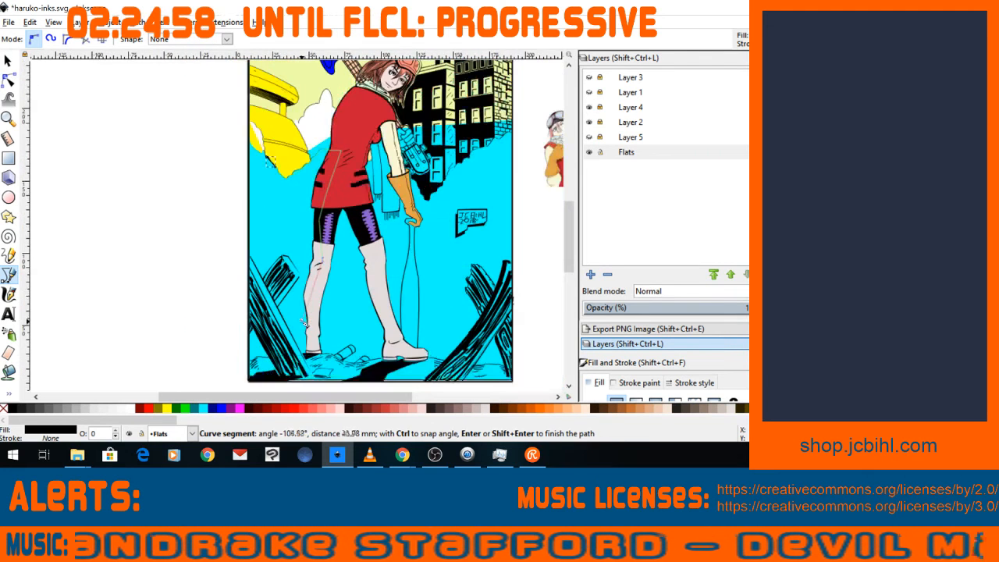
pyautogui.click(312, 352)
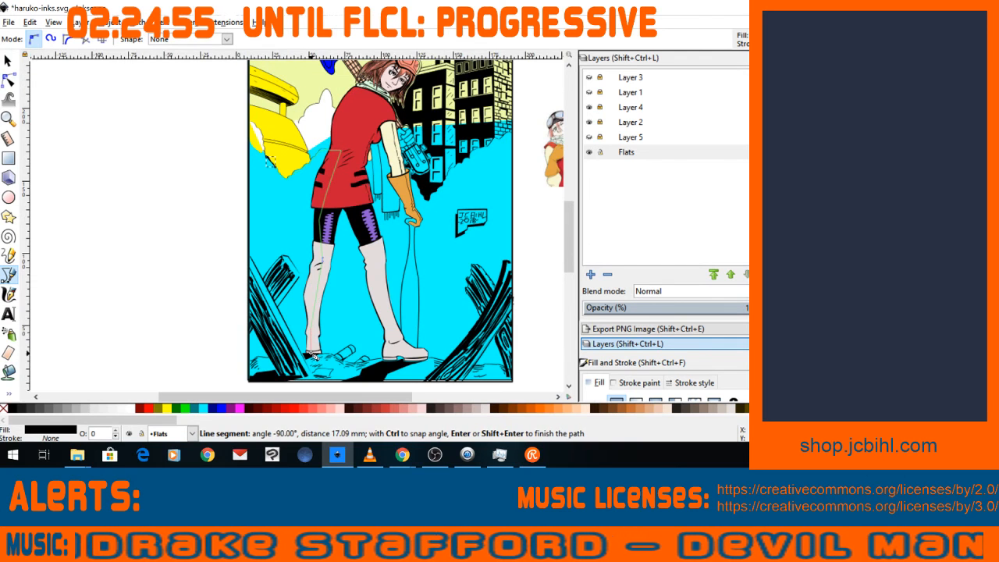
pyautogui.click(264, 357)
pyautogui.click(248, 360)
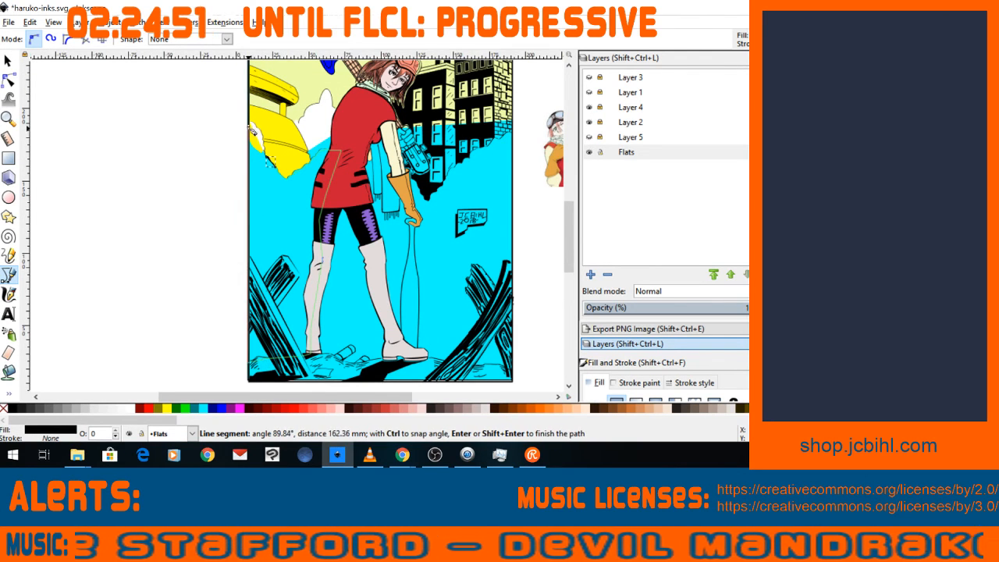
# Continue the cloud path from the left border down the yellow shape's lower left slope and close it at its starting point.
pyautogui.scroll(3, 251, 124)
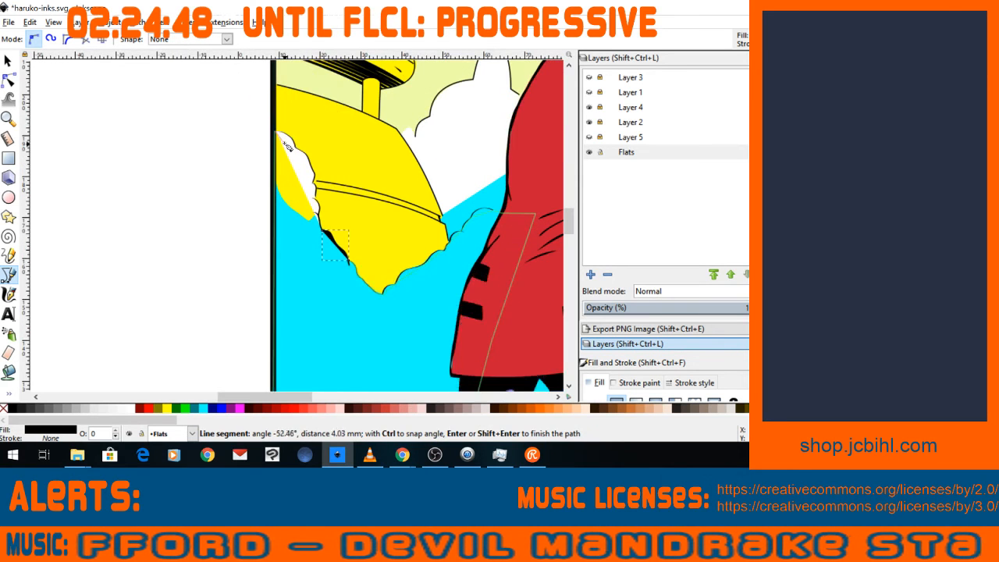
pyautogui.click(286, 141)
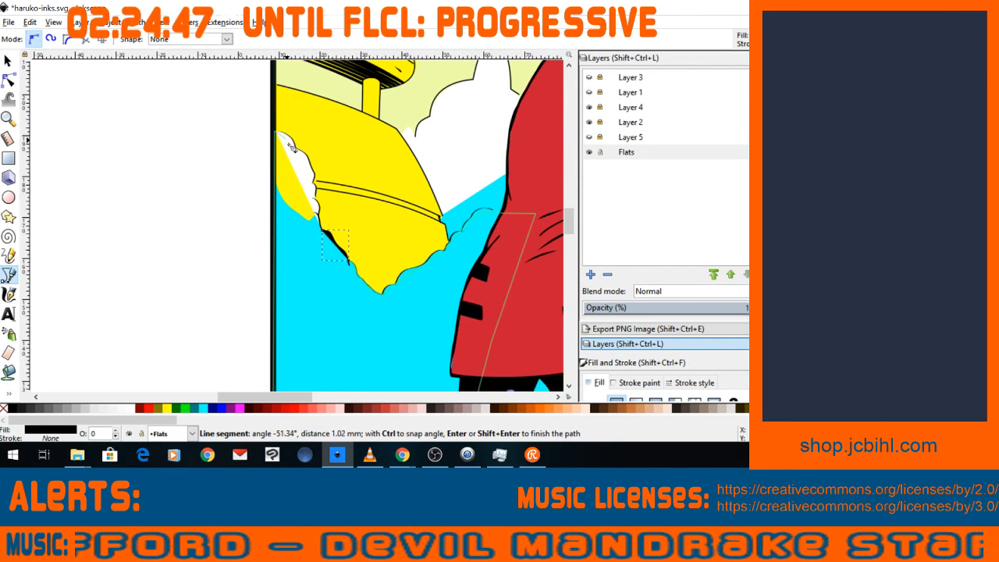
pyautogui.click(321, 224)
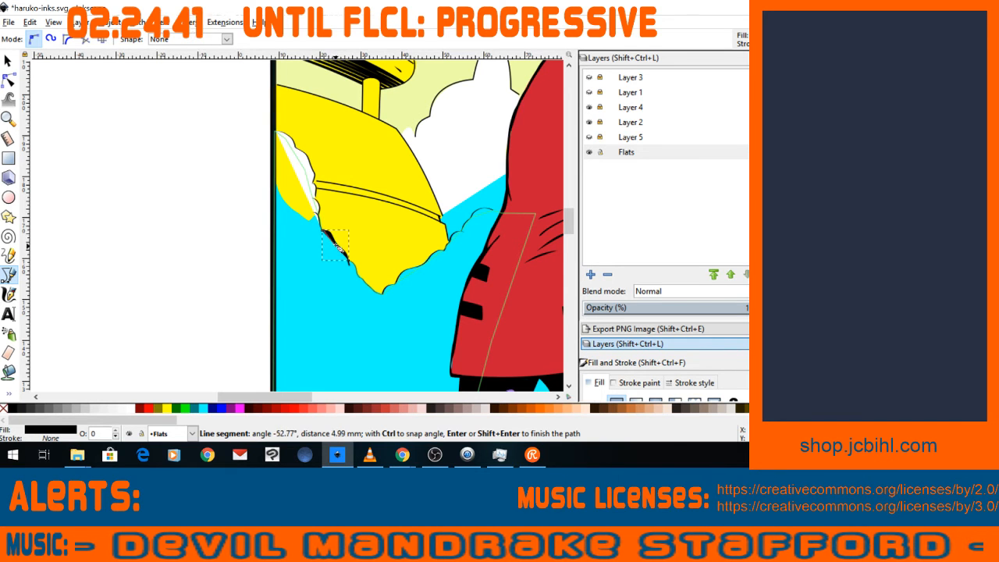
pyautogui.click(338, 248)
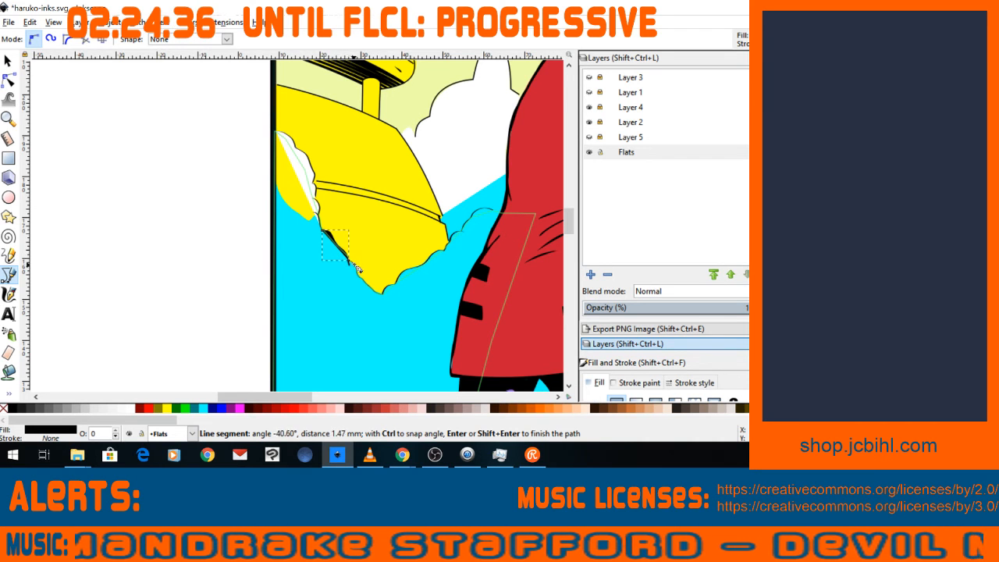
pyautogui.click(364, 282)
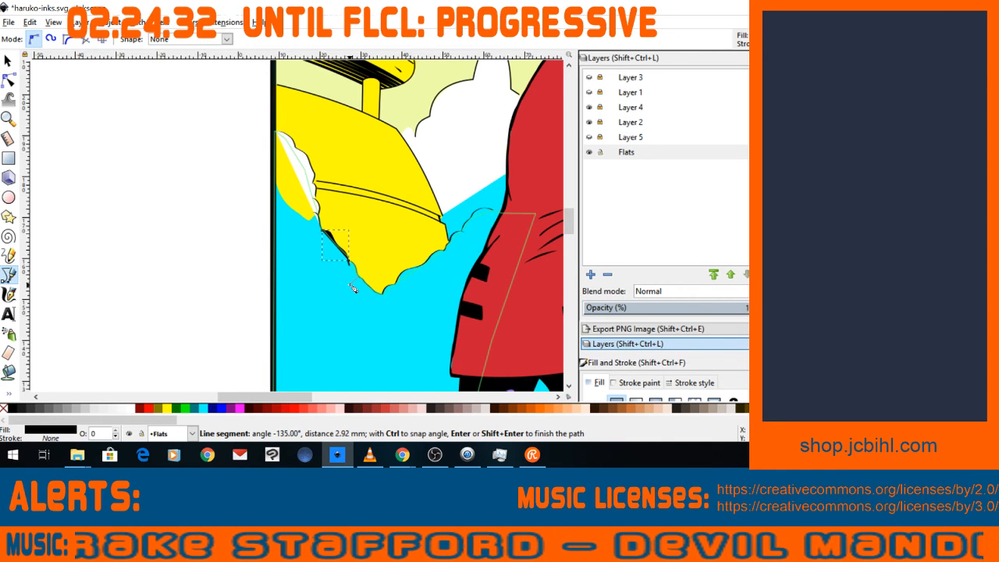
pyautogui.scroll(-1, 353, 287)
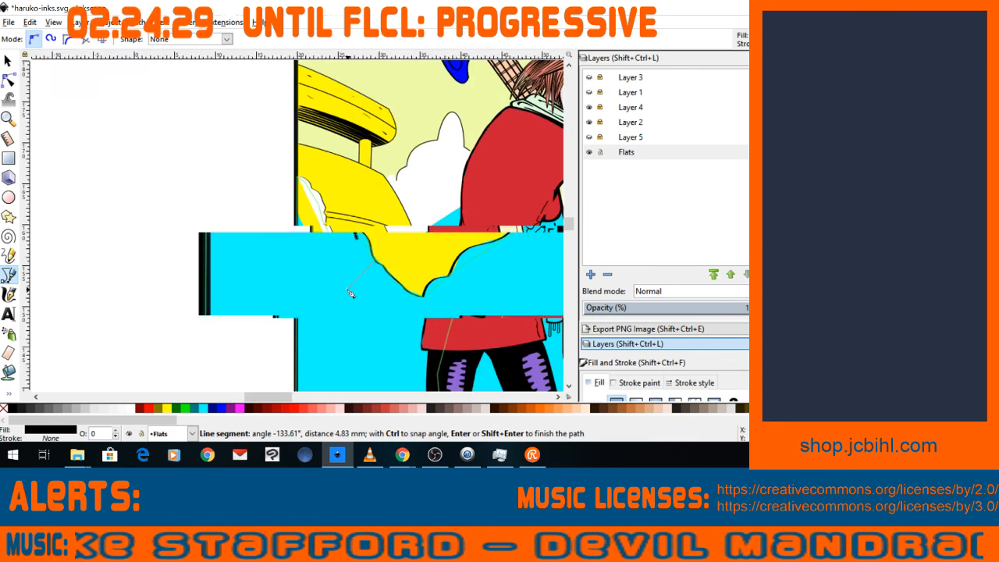
pyautogui.scroll(5, 351, 293)
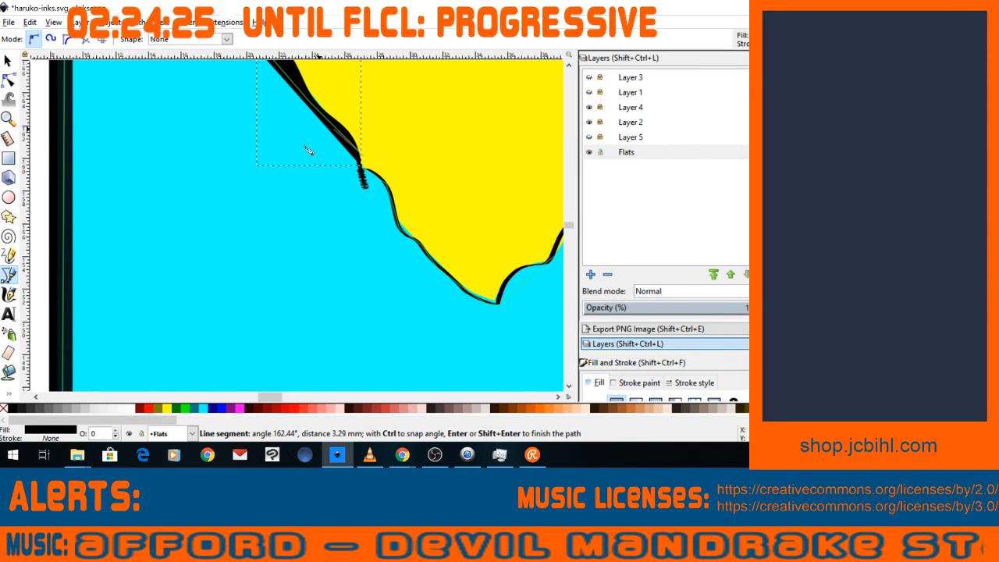
pyautogui.press('space')
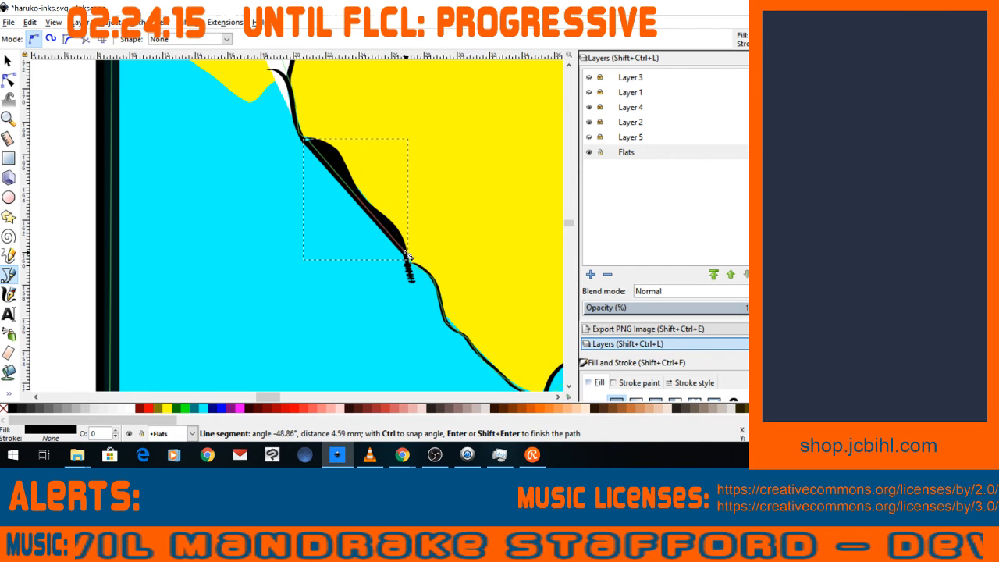
pyautogui.doubleClick(417, 269)
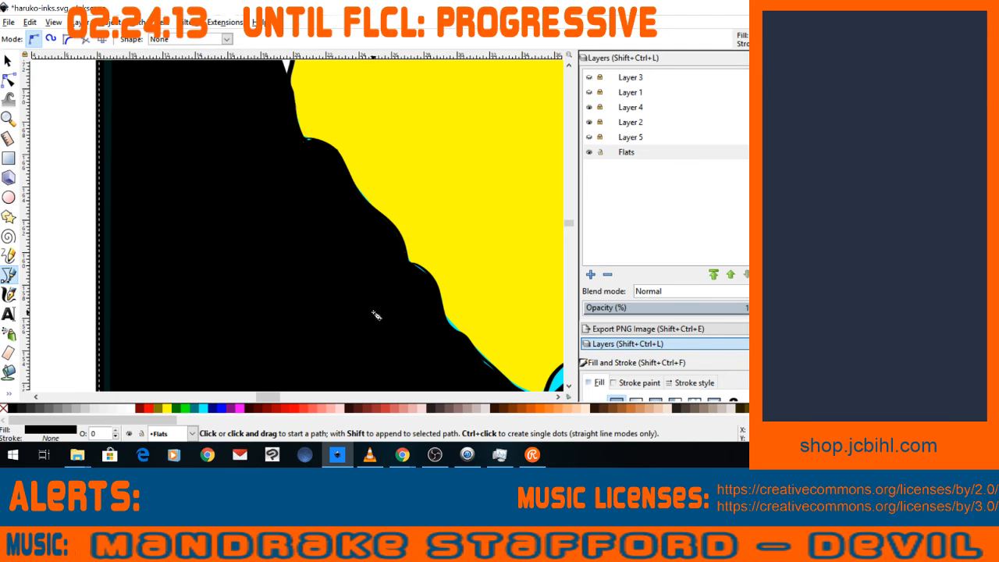
# Fill the closed cloud shape below the yellow shape with white.
pyautogui.scroll(-5, 375, 315)
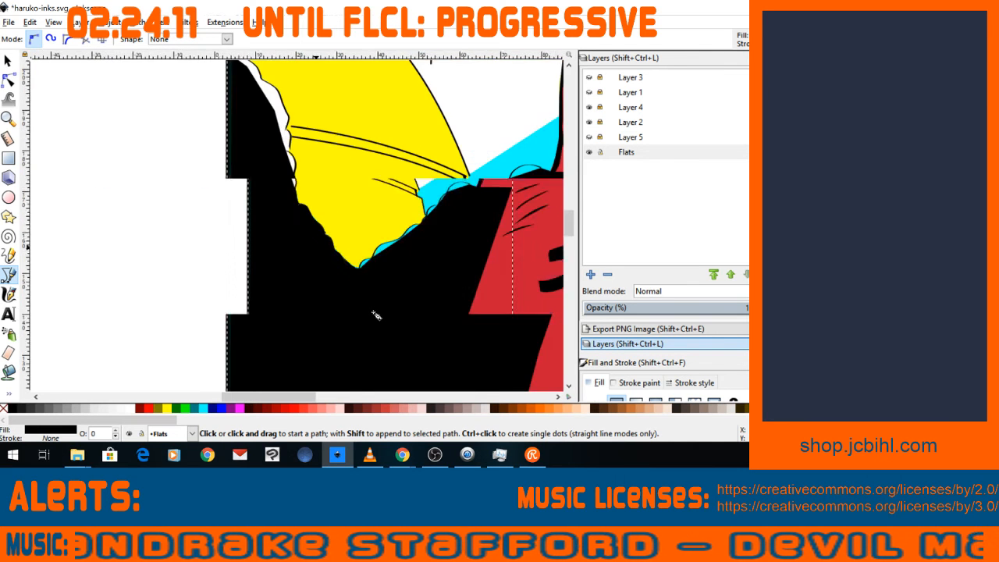
pyautogui.press('-')
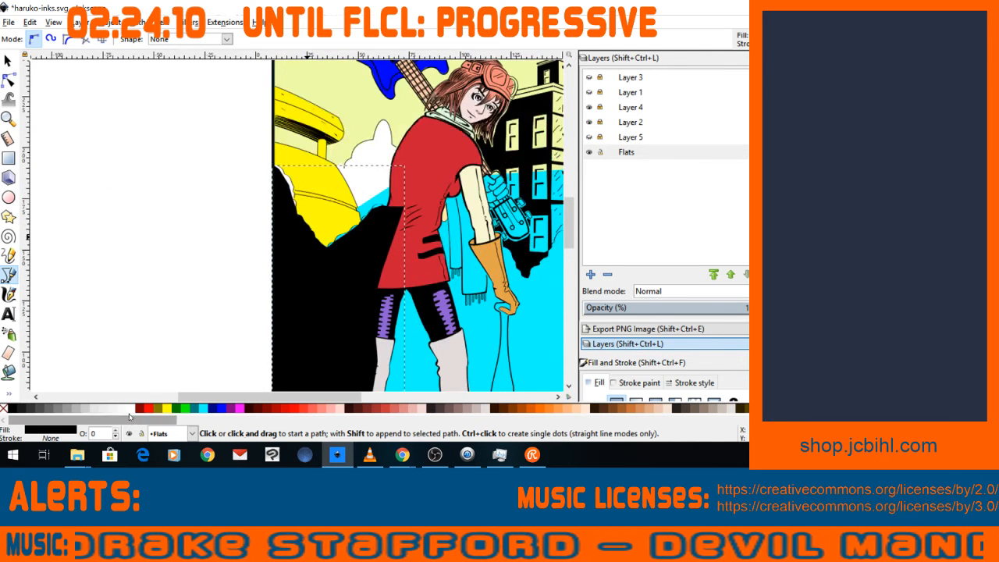
pyautogui.click(130, 408)
# Bend the cloud's straight edge segments onto the ink bumps from the yellow shape's bottom tip up its lower right slope.
pyautogui.press('space')
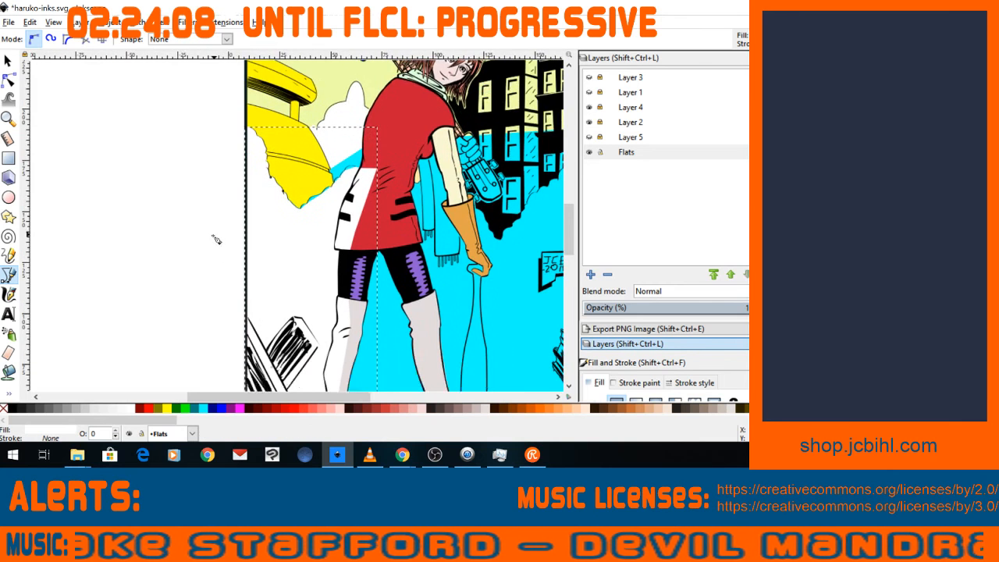
pyautogui.press('+')
pyautogui.press('+')
pyautogui.press('space')
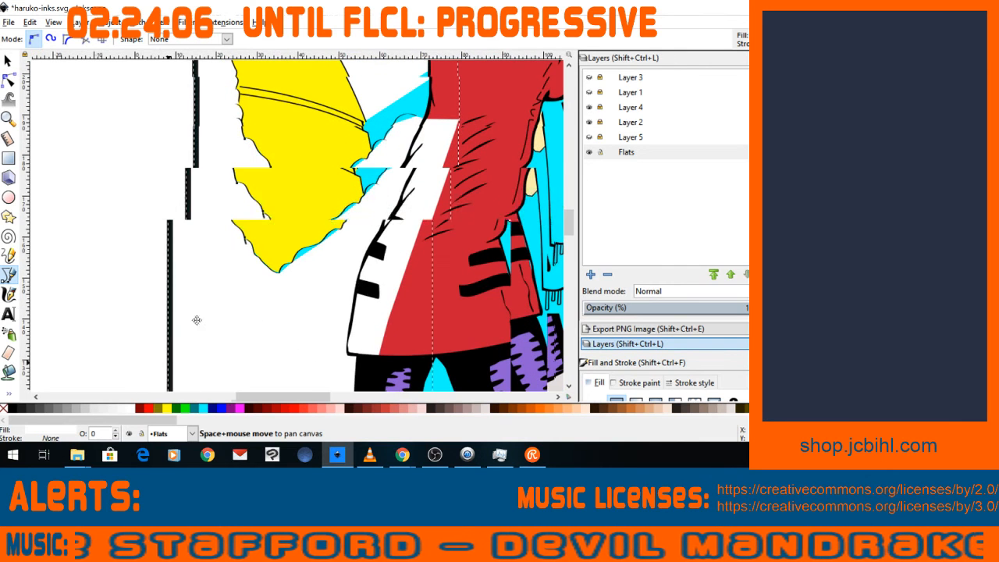
pyautogui.press('+')
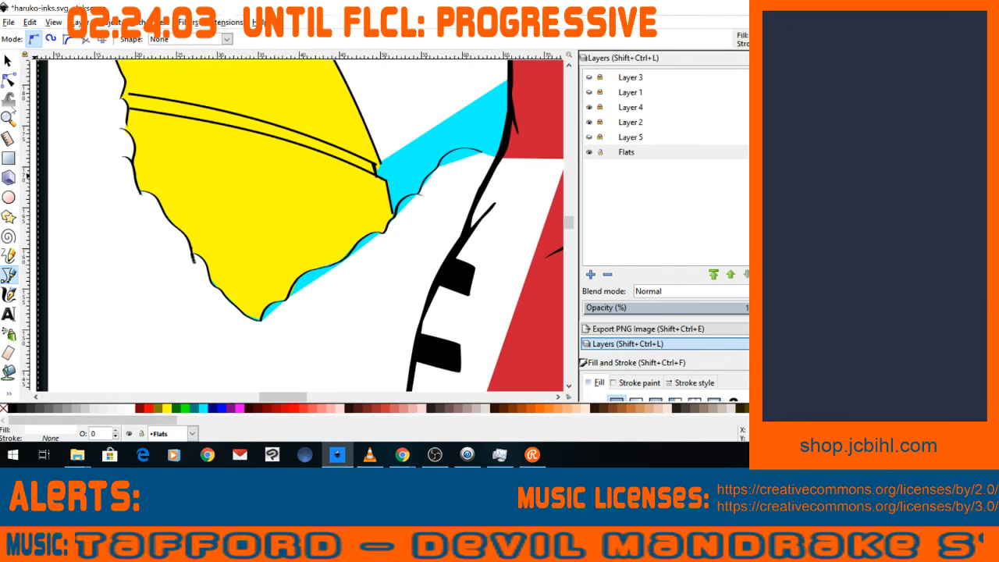
pyautogui.press('n')
pyautogui.click(308, 279)
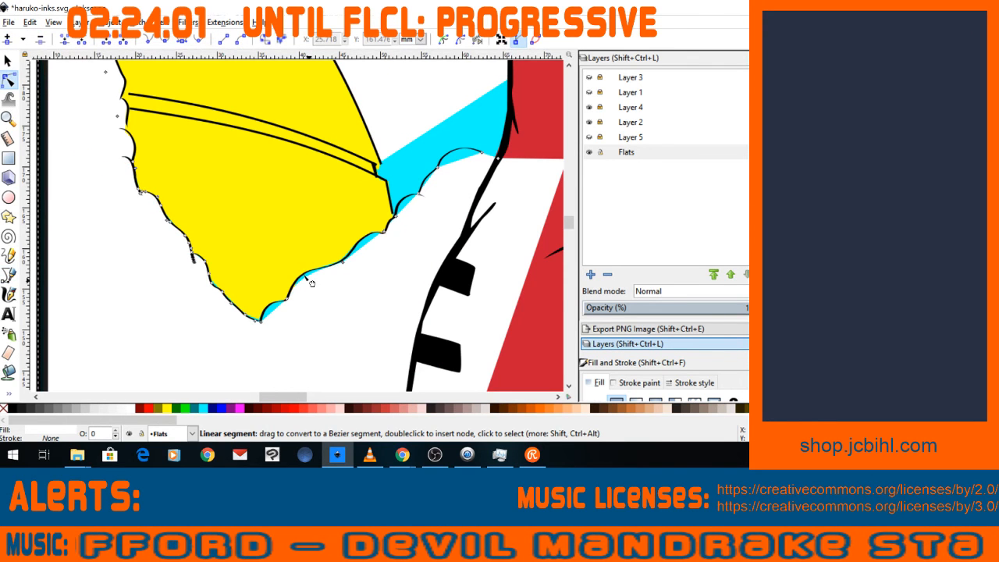
pyautogui.moveTo(312, 281); pyautogui.dragTo(333, 271)
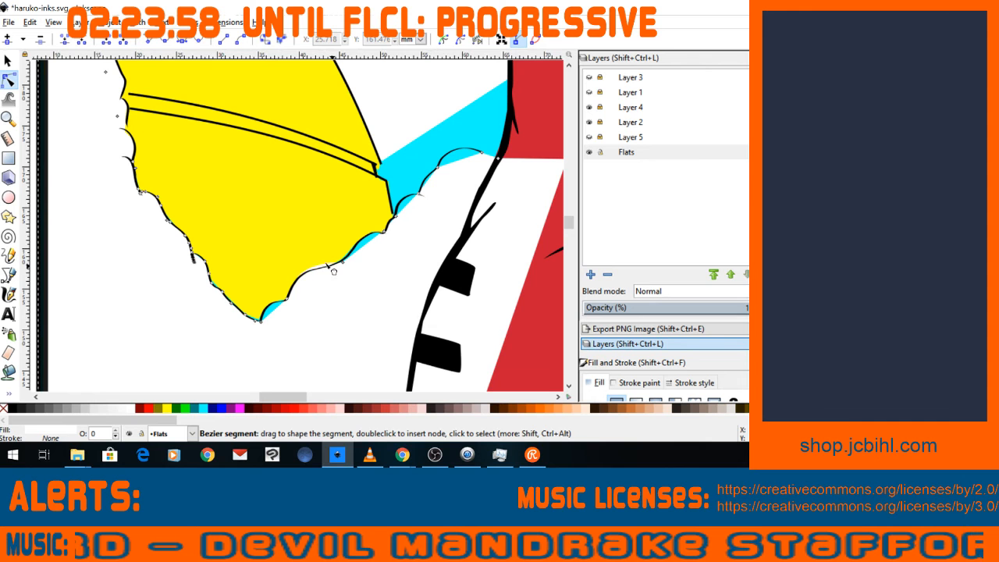
pyautogui.click(260, 320)
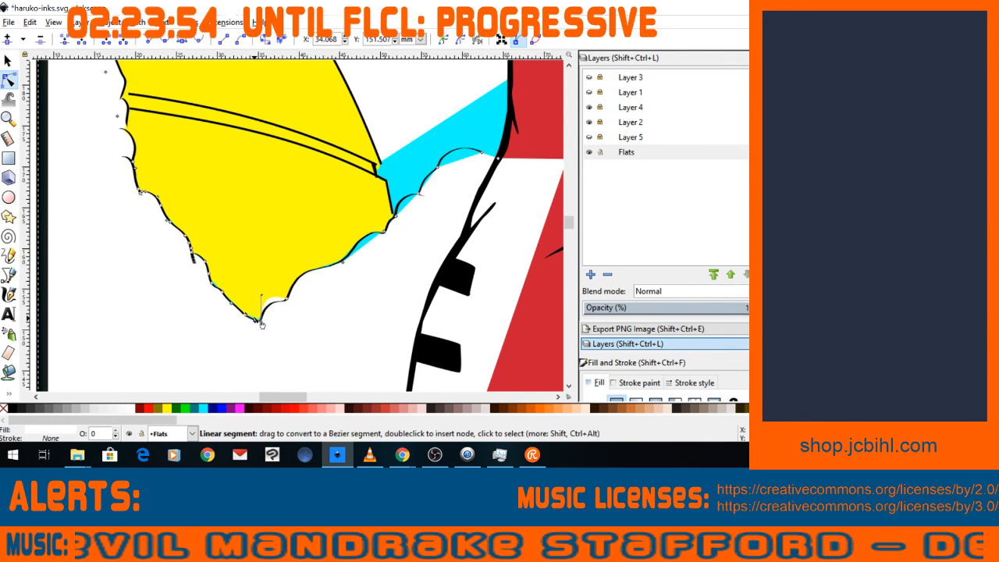
pyautogui.click(254, 312)
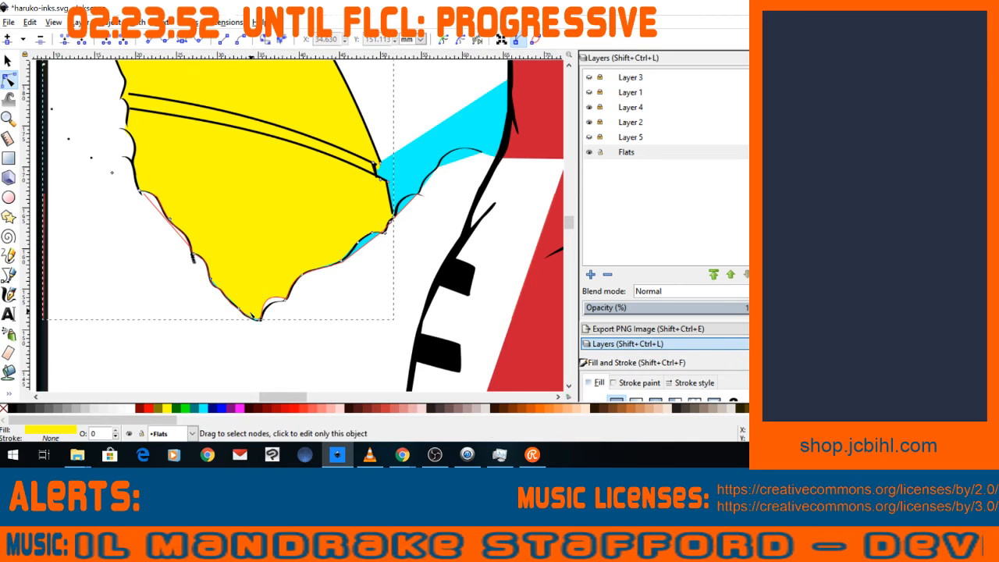
pyautogui.click(260, 321)
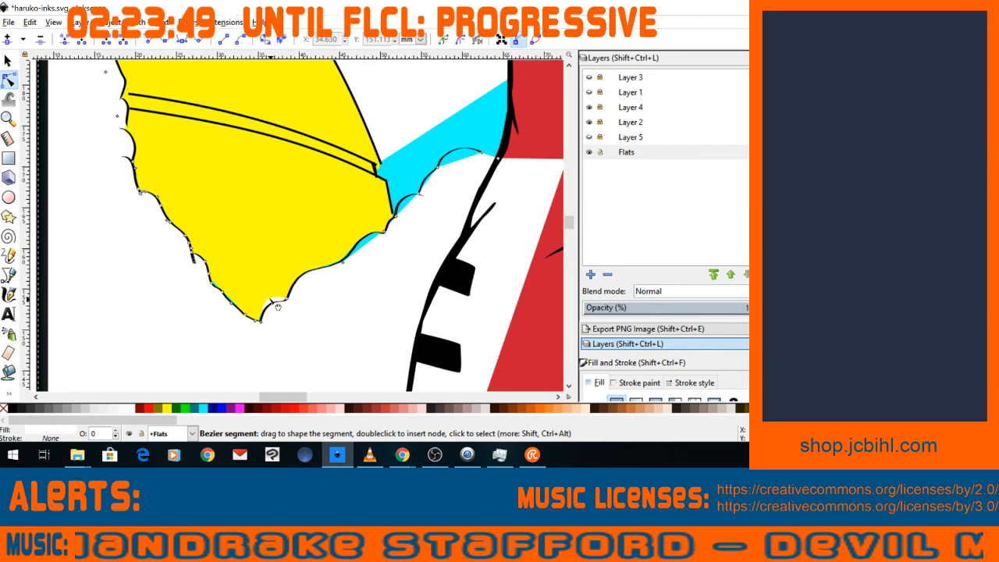
# Adjust the edge node on the yellow shape's lower right slope and curve the remaining cloud segments along the ink bumps toward the red jacket.
pyautogui.click(343, 259)
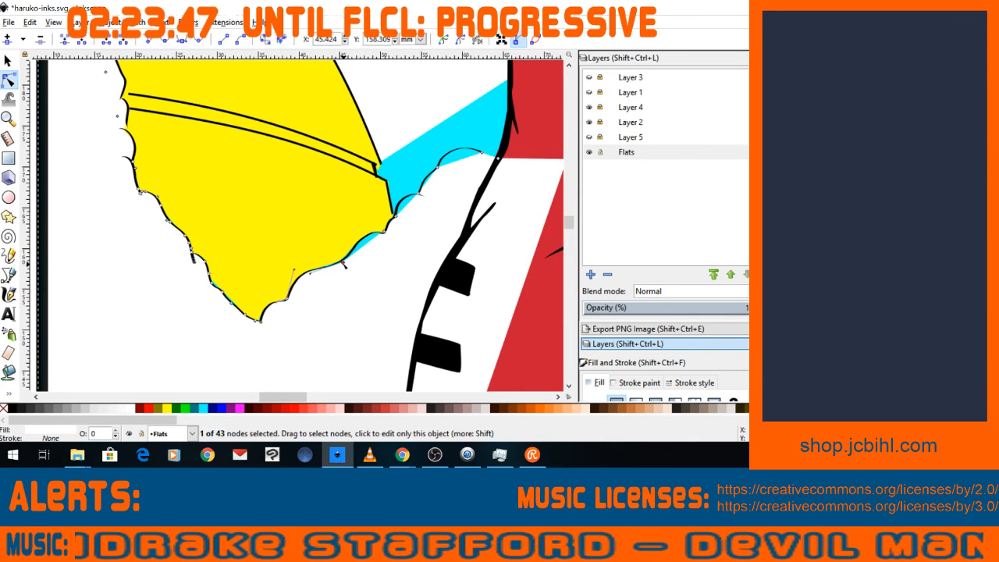
pyautogui.moveTo(344, 259); pyautogui.dragTo(342, 262)
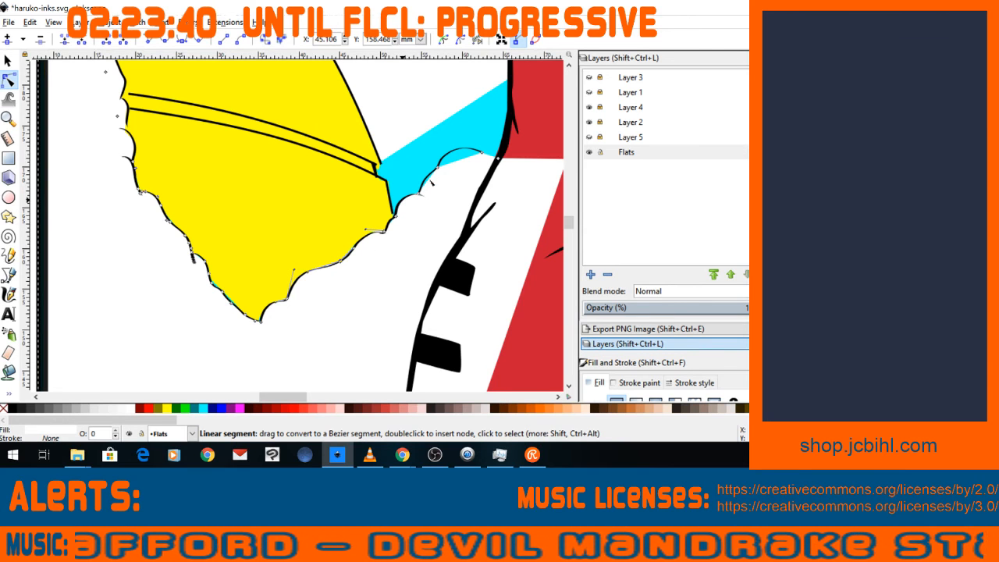
pyautogui.click(461, 145)
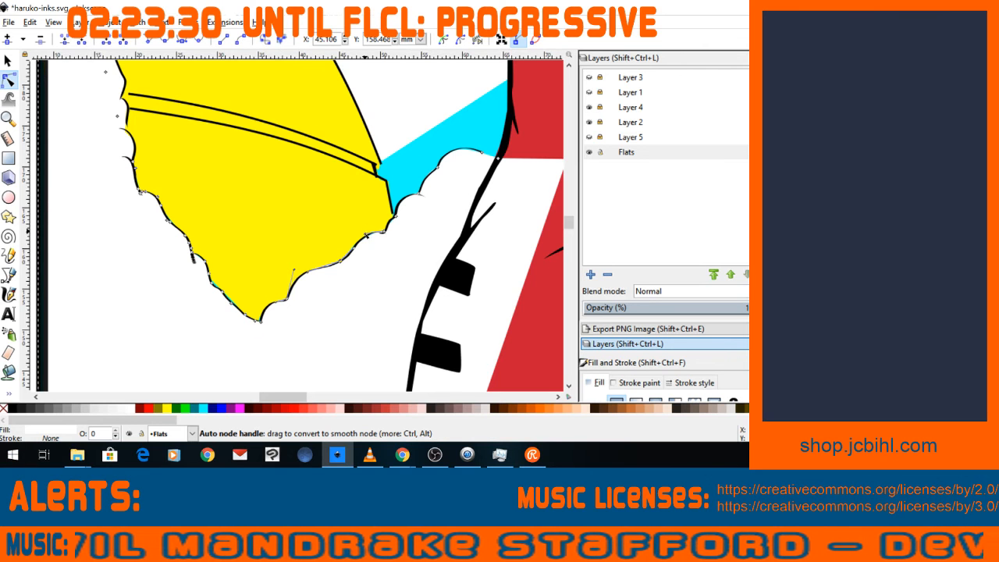
pyautogui.click(369, 246)
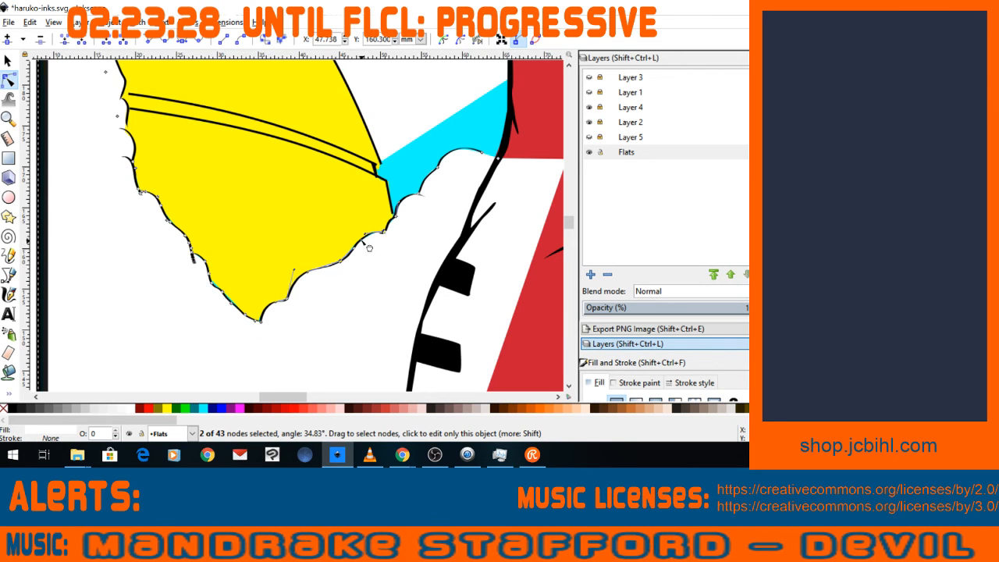
# Reshape the white foreground path's nodes and curves to follow the scalloped ink line along the yellow structure's lower edge.
pyautogui.moveTo(362, 241); pyautogui.dragTo(361, 234)
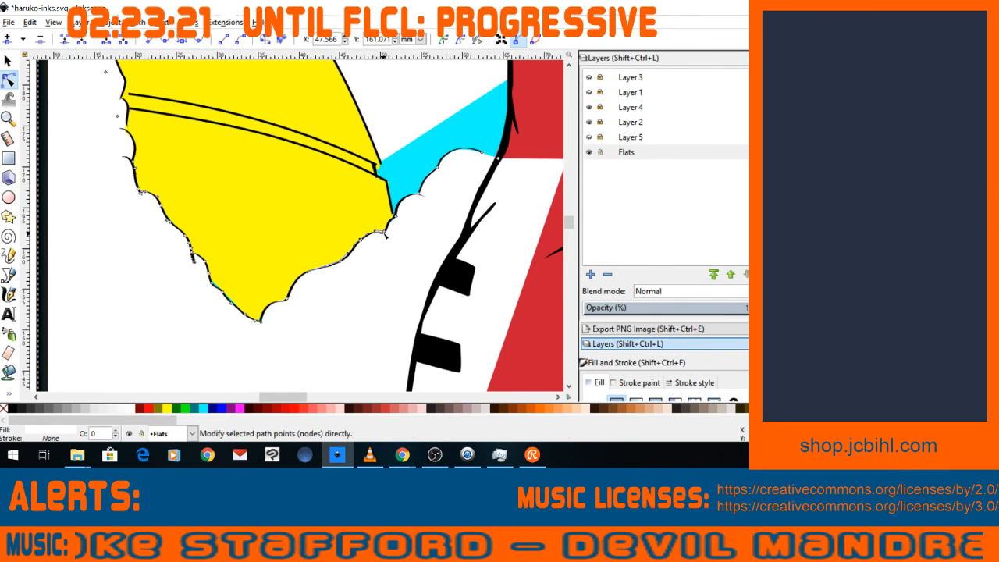
pyautogui.click(385, 233)
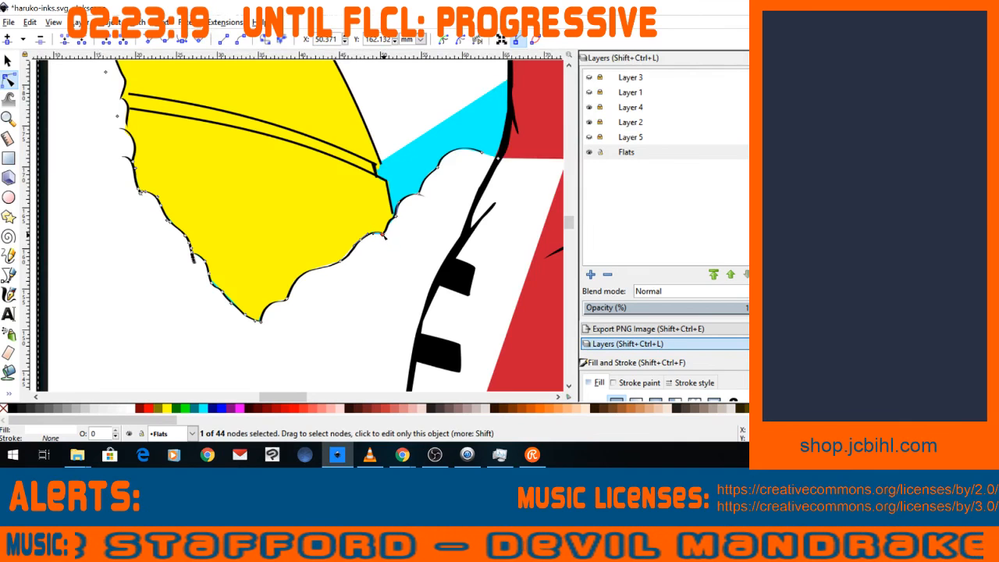
pyautogui.moveTo(383, 234); pyautogui.dragTo(382, 235)
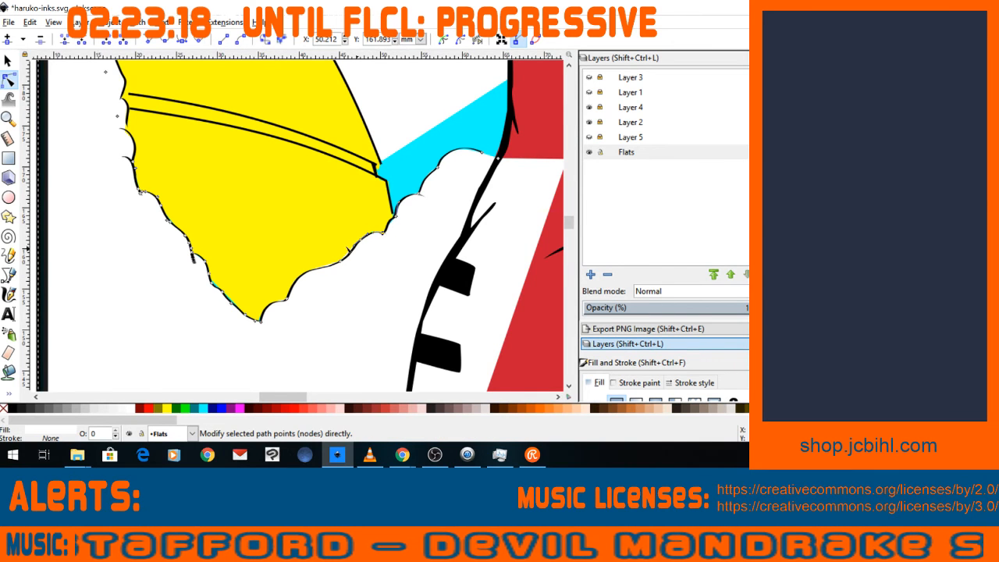
pyautogui.click(356, 263)
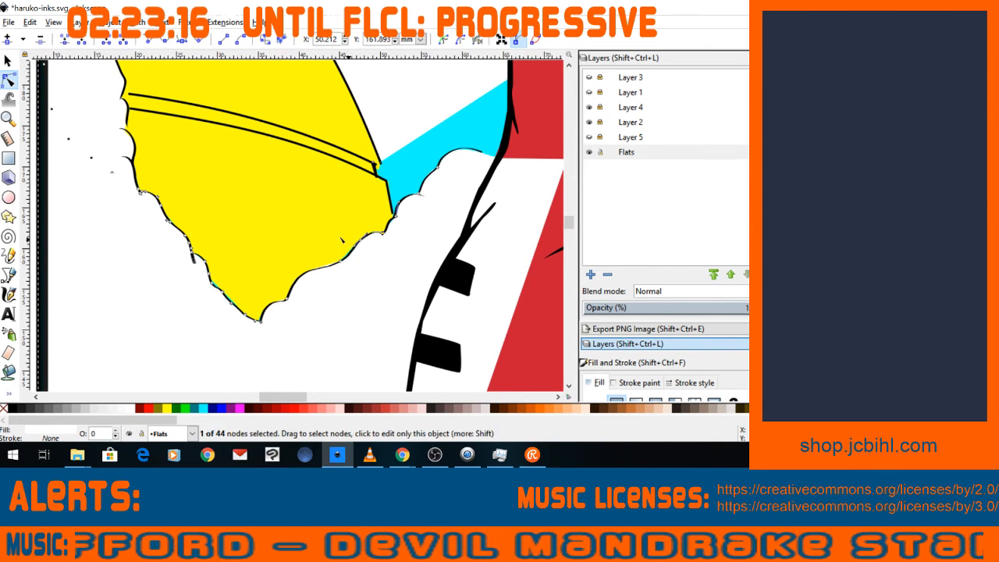
pyautogui.moveTo(340, 260); pyautogui.dragTo(361, 258)
pyautogui.moveTo(302, 276)
pyautogui.mouseDown()
pyautogui.moveTo(305, 295)
pyautogui.moveTo(288, 311)
pyautogui.mouseUp()
pyautogui.click(234, 315)
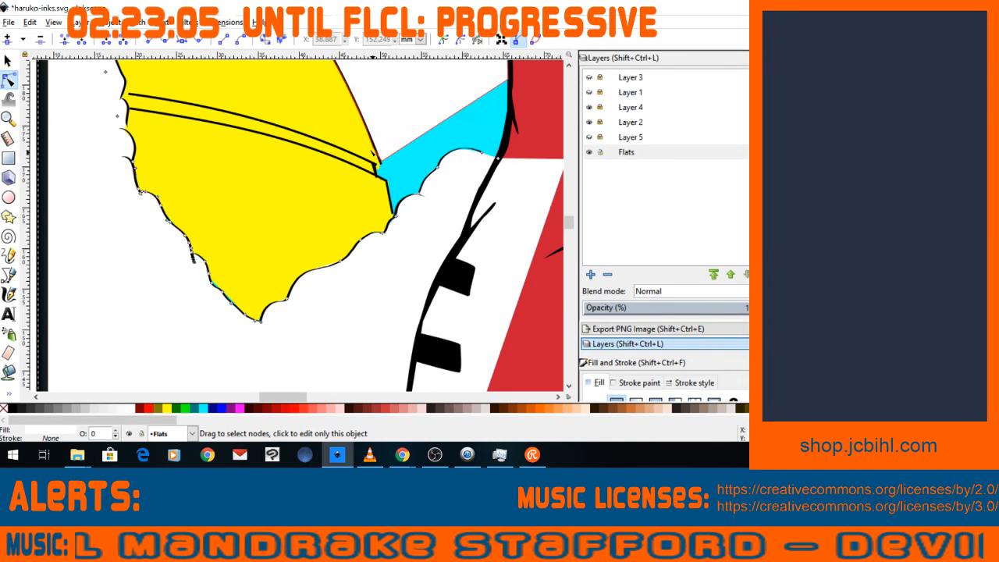
# Examine how the white areas meet the yellow structure and red jacket across the whole illustration.
pyautogui.click(377, 166)
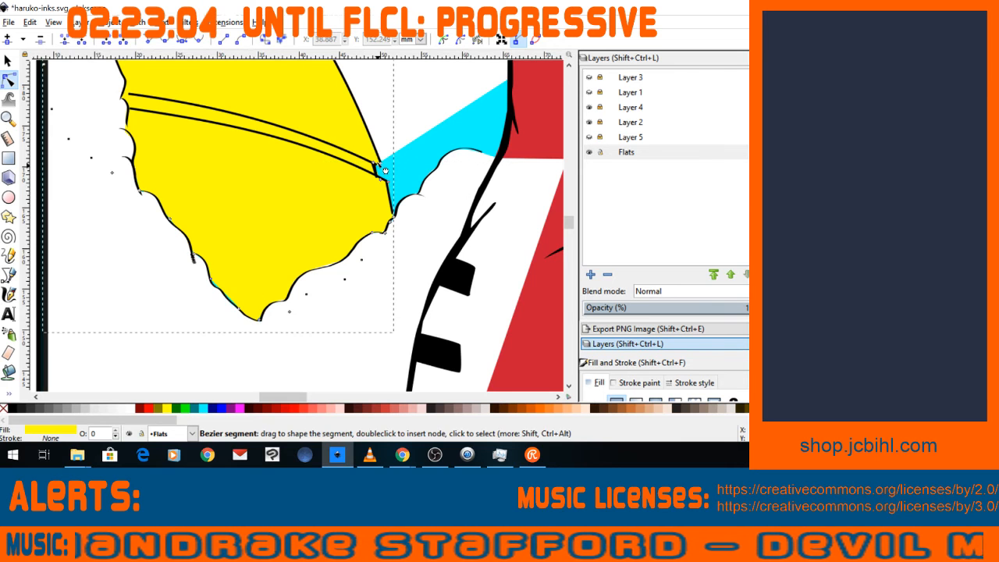
pyautogui.click(388, 136)
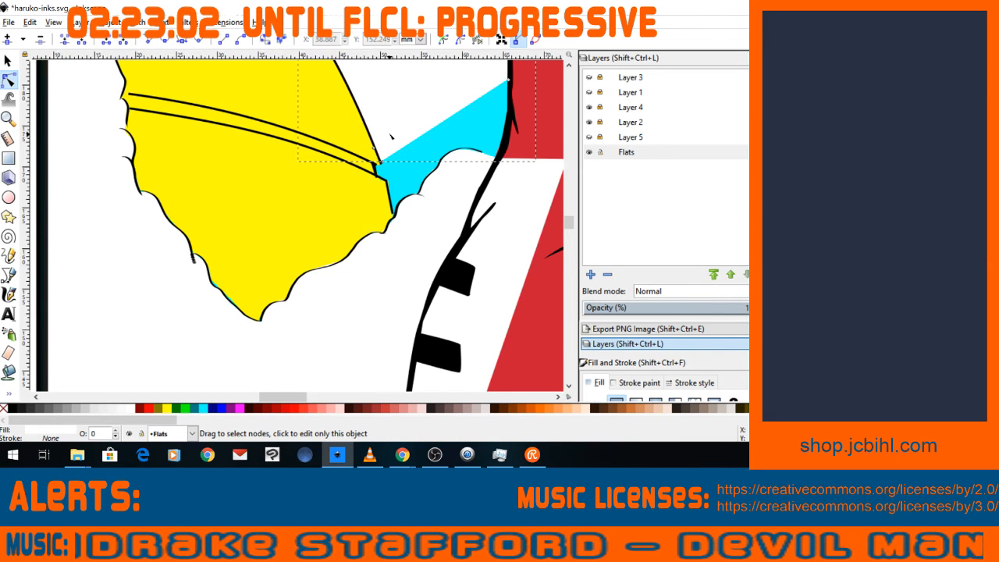
pyautogui.scroll(-3, 390, 136)
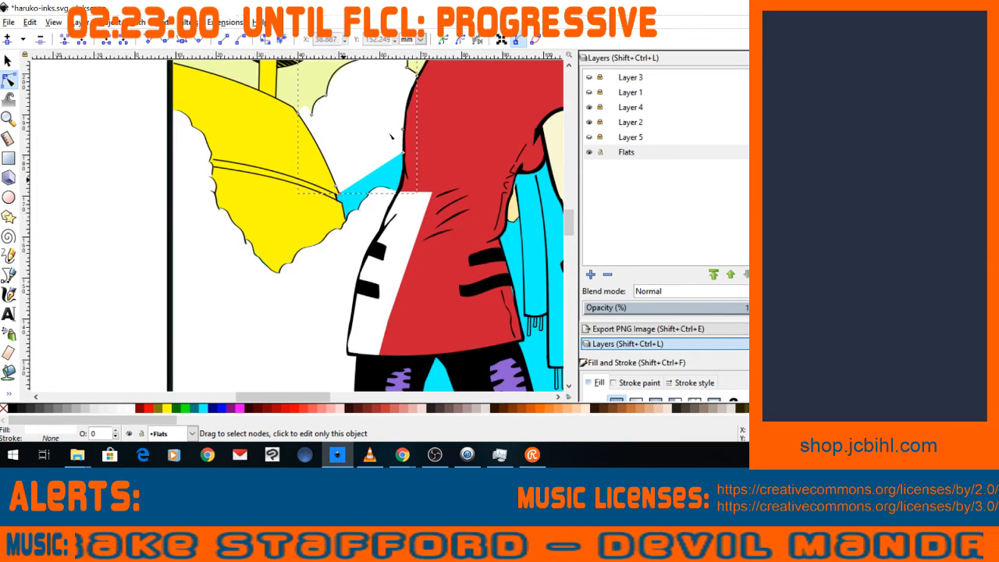
pyautogui.scroll(-5, 391, 136)
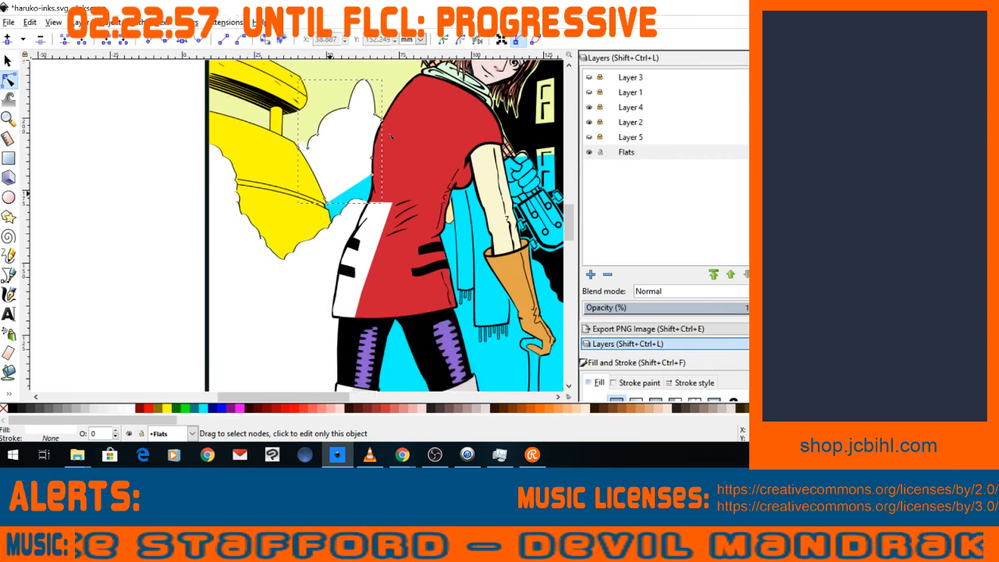
pyautogui.scroll(-1, 390, 135)
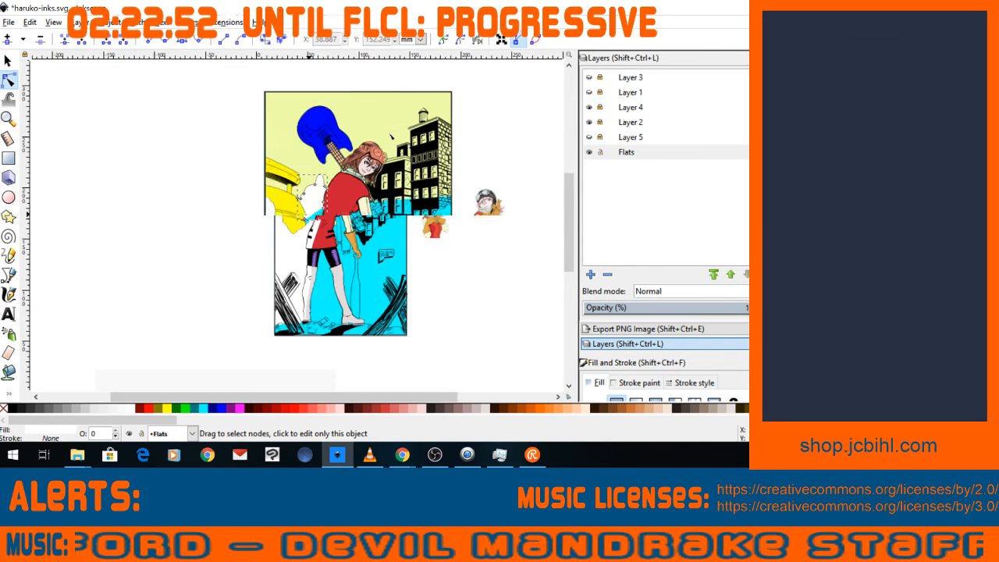
pyautogui.press('+')
pyautogui.press('-')
pyautogui.press('-')
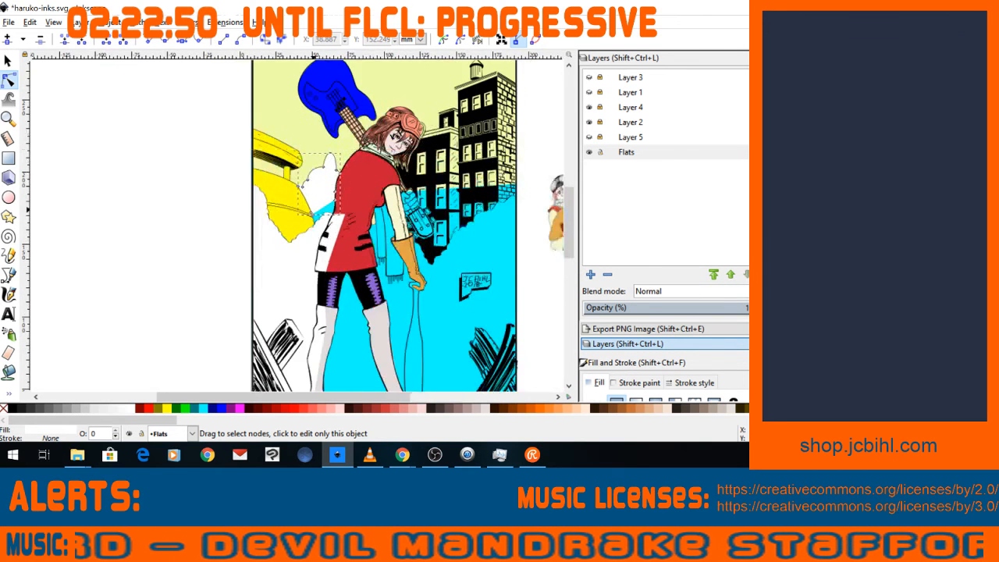
pyautogui.press('space')
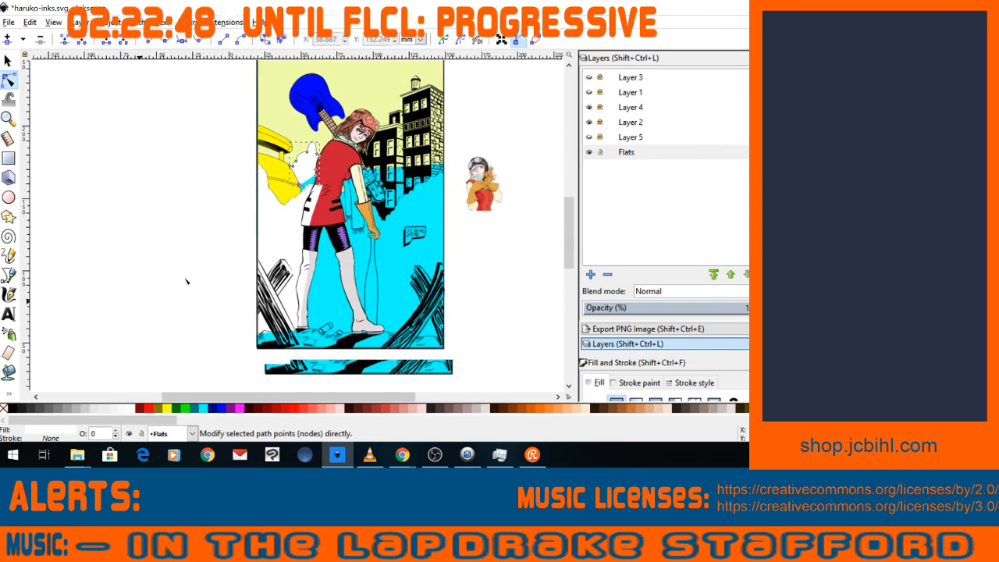
pyautogui.press('+')
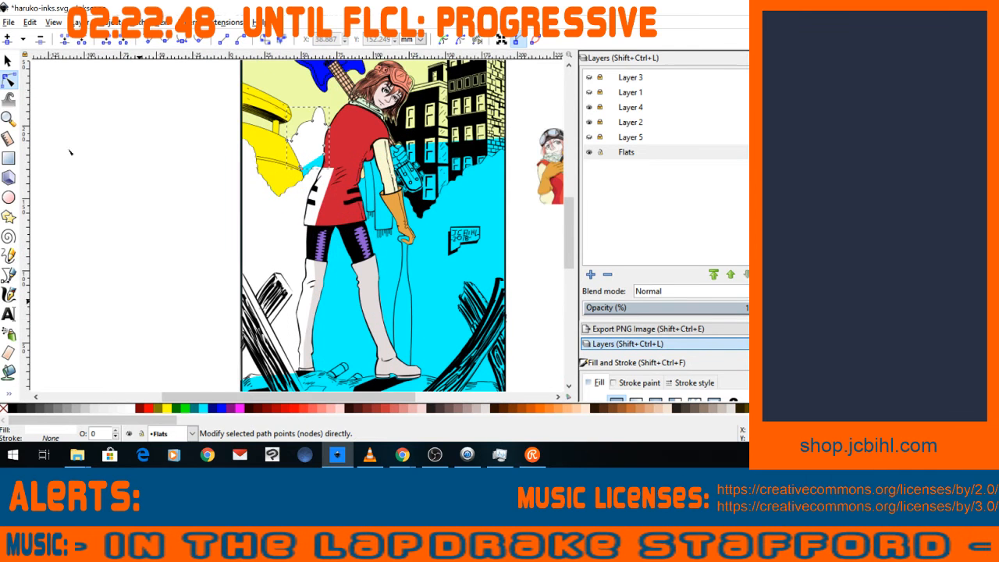
# Lower the large white foreground path behind the red jacket and the yellow structure.
pyautogui.click(9, 62)
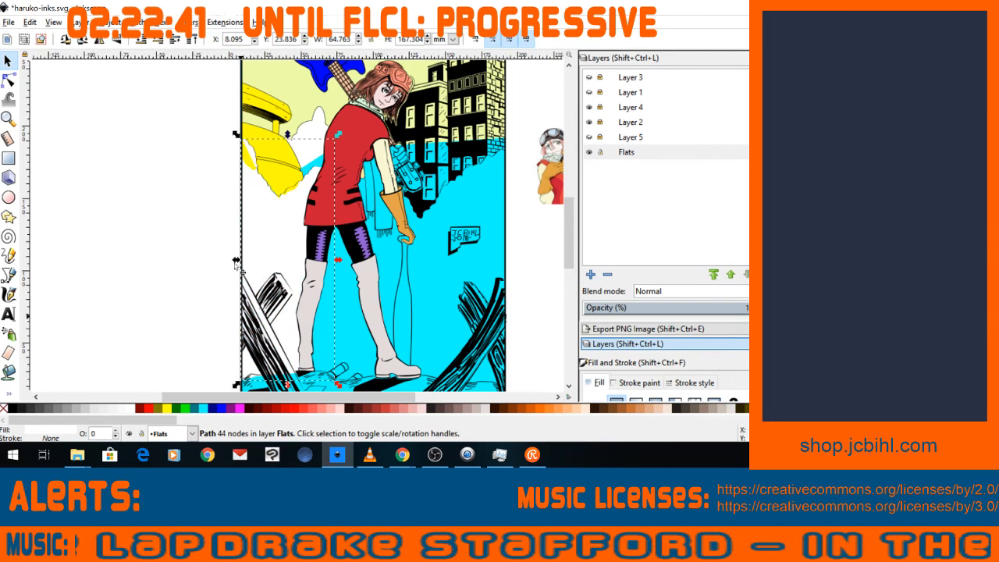
pyautogui.press('+')
pyautogui.press('+')
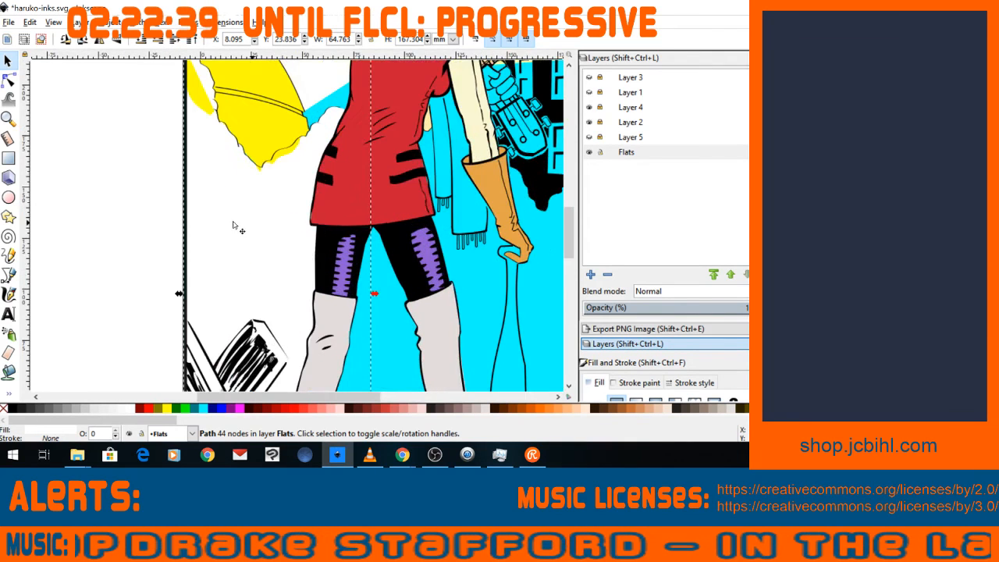
pyautogui.press('5')
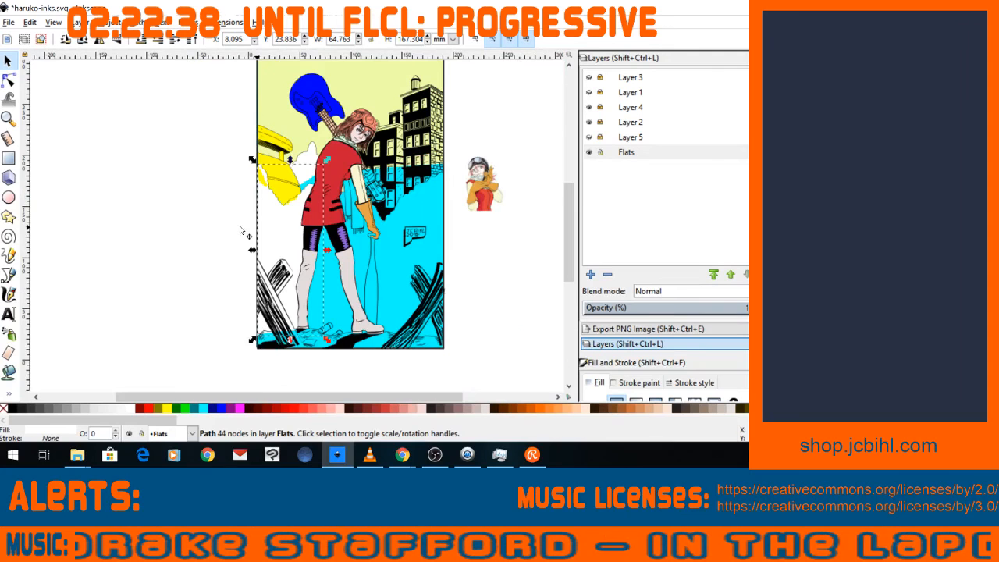
pyautogui.press('+')
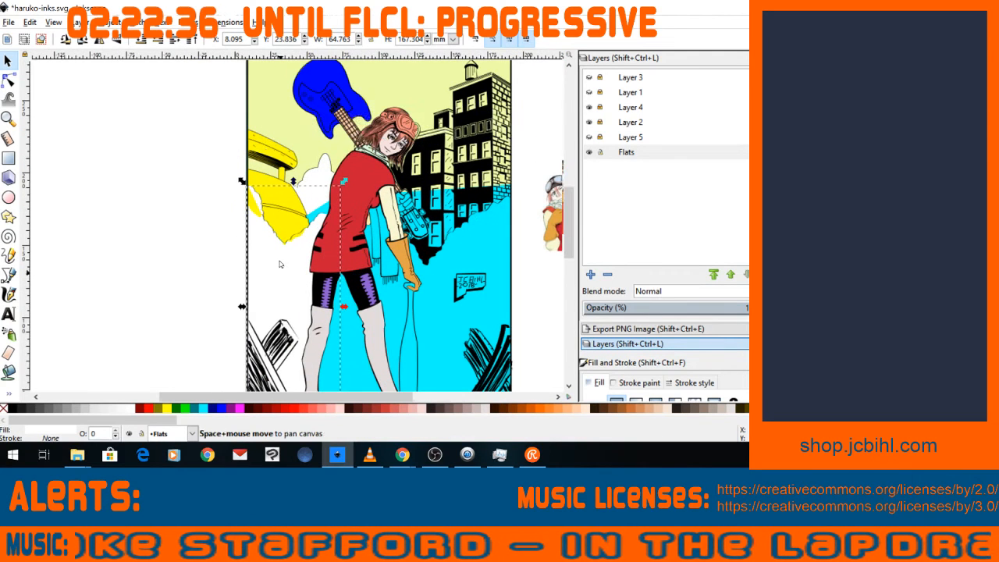
pyautogui.press('+')
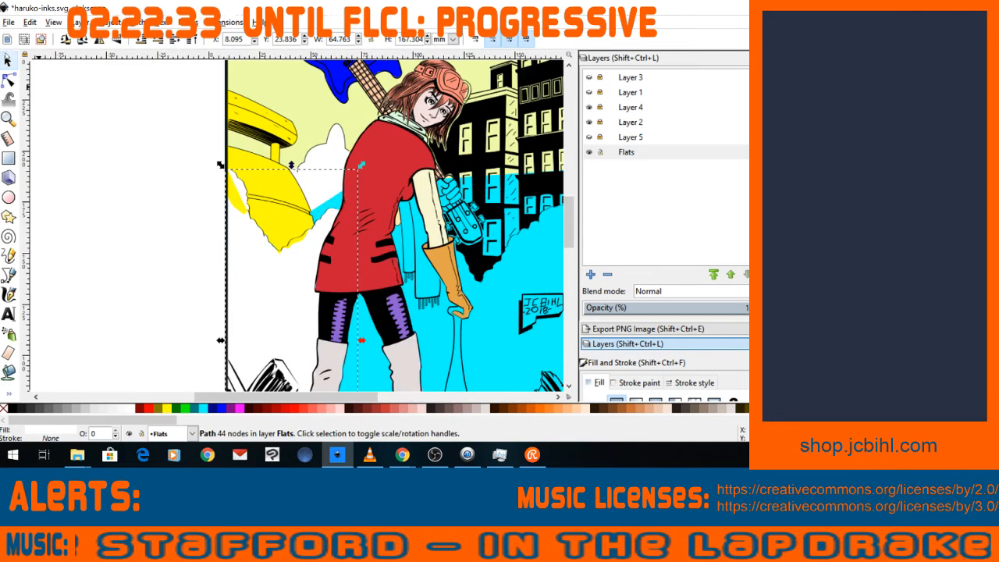
# Recolor the yellow structure with a golden orange-yellow fill, trying a darker gold first.
pyautogui.click(256, 212)
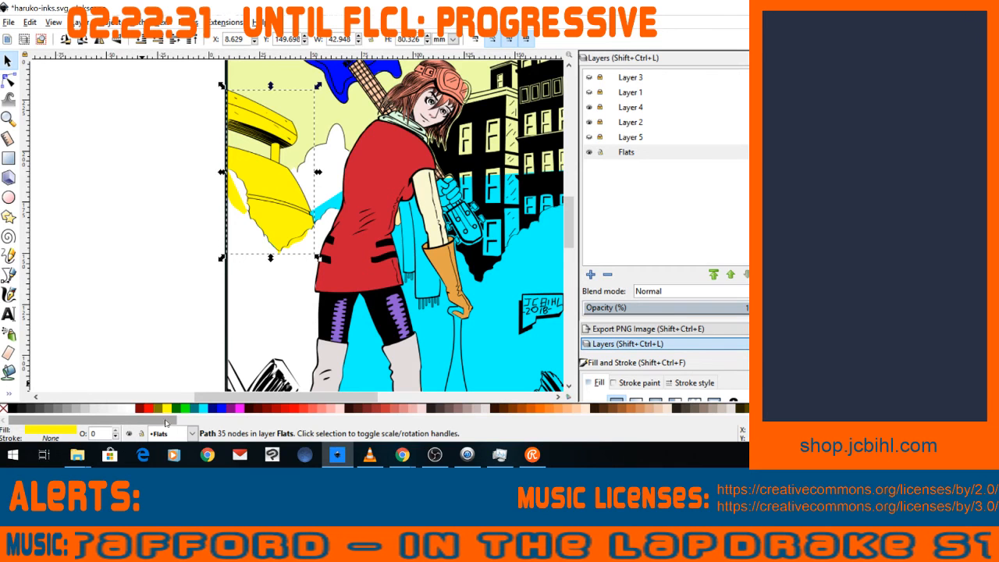
pyautogui.moveTo(152, 423); pyautogui.dragTo(206, 424)
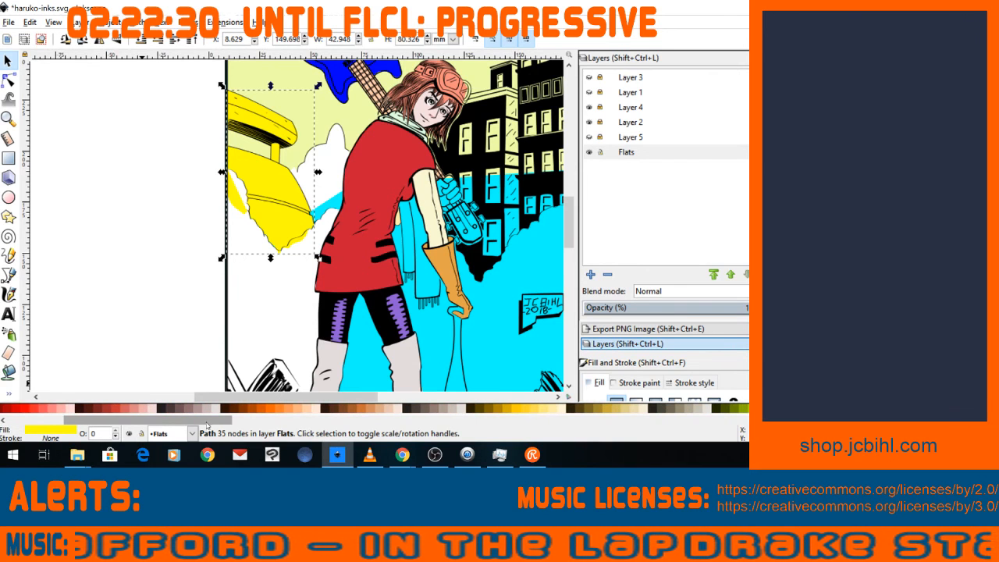
pyautogui.click(507, 409)
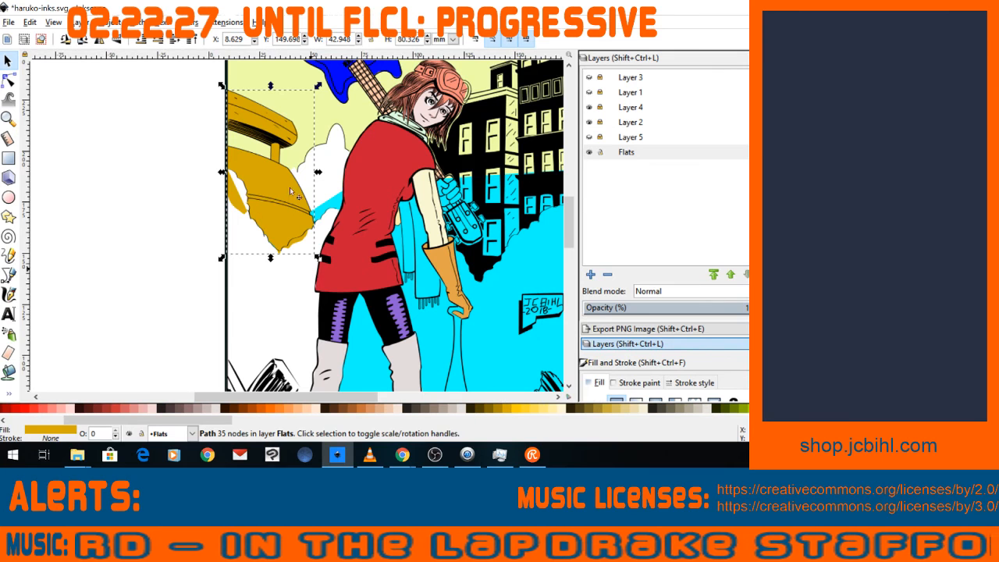
pyautogui.click(514, 412)
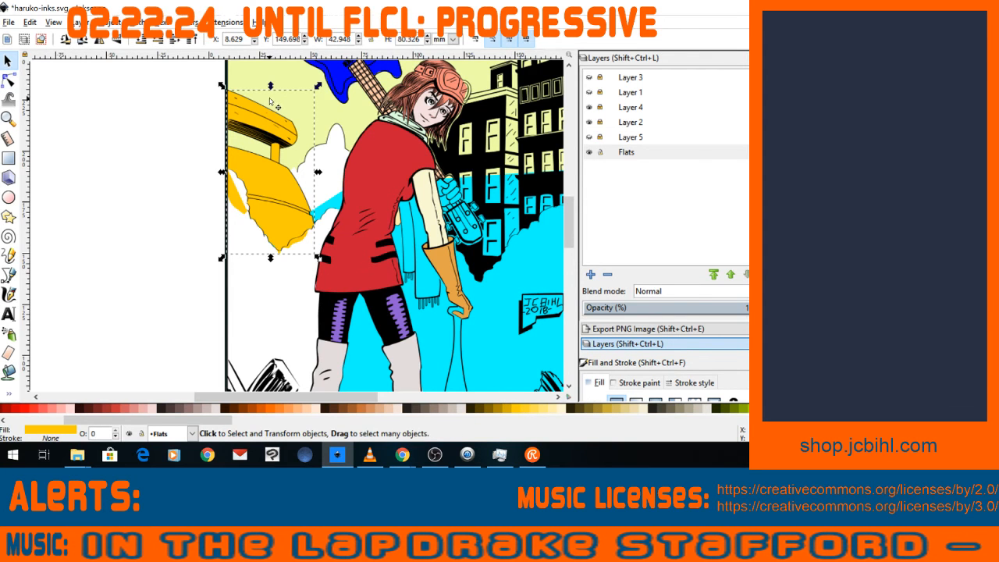
# Try a pale cream fill on the sky background.
pyautogui.click(283, 107)
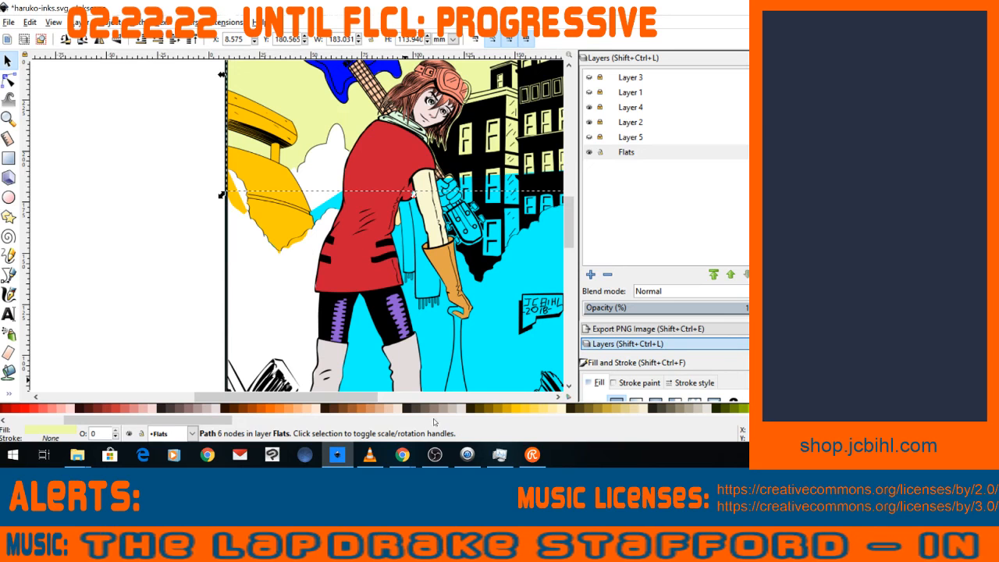
pyautogui.click(562, 409)
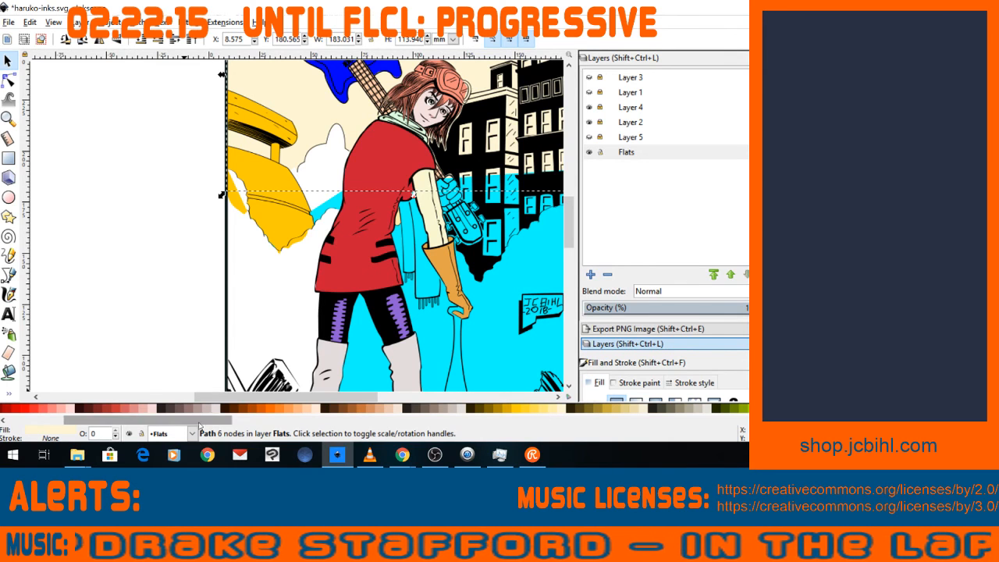
pyautogui.click(568, 409)
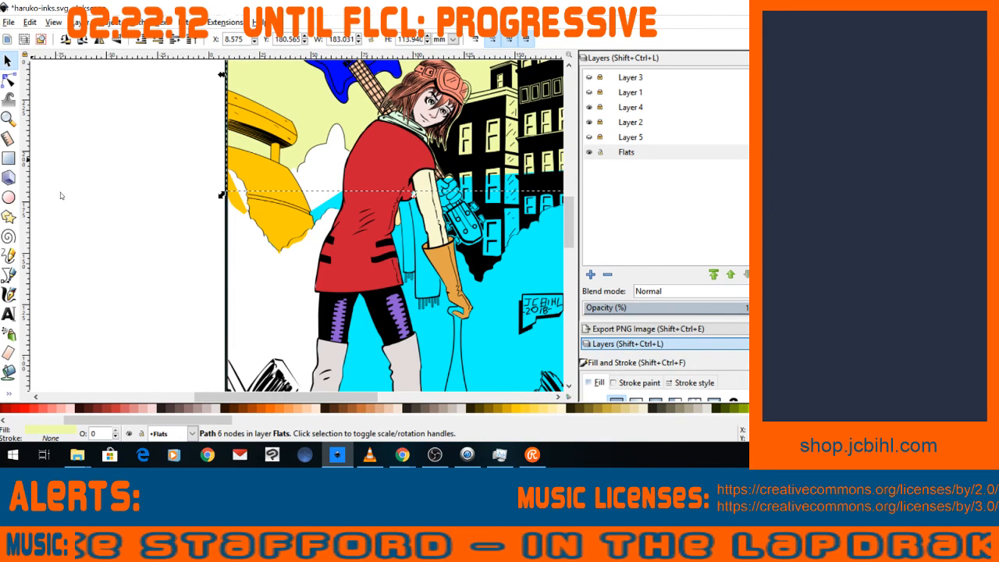
# Try a pale yellow-green and a pale cream fill on the large white foreground path below the golden structure.
pyautogui.click(258, 261)
pyautogui.click(568, 409)
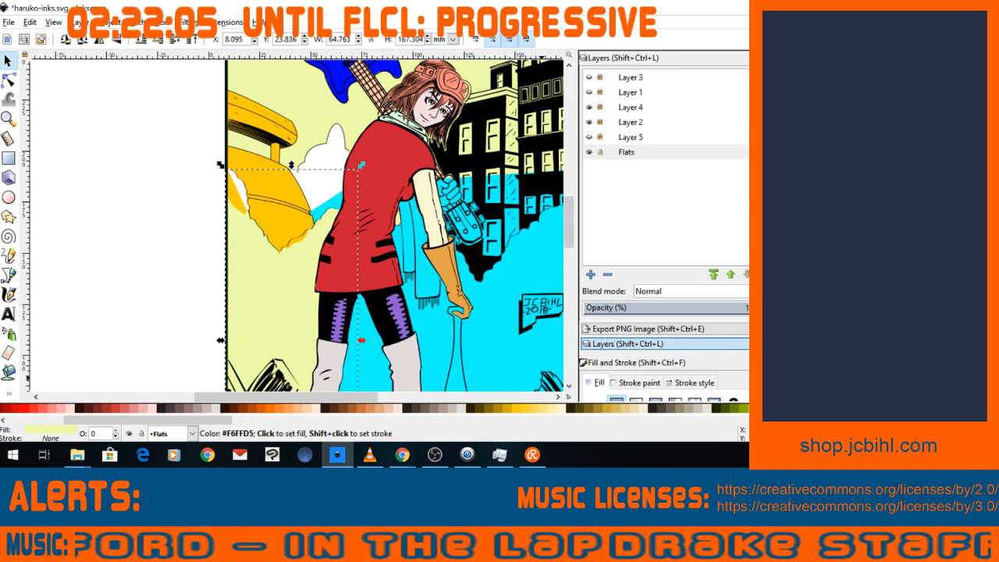
pyautogui.click(790, 408)
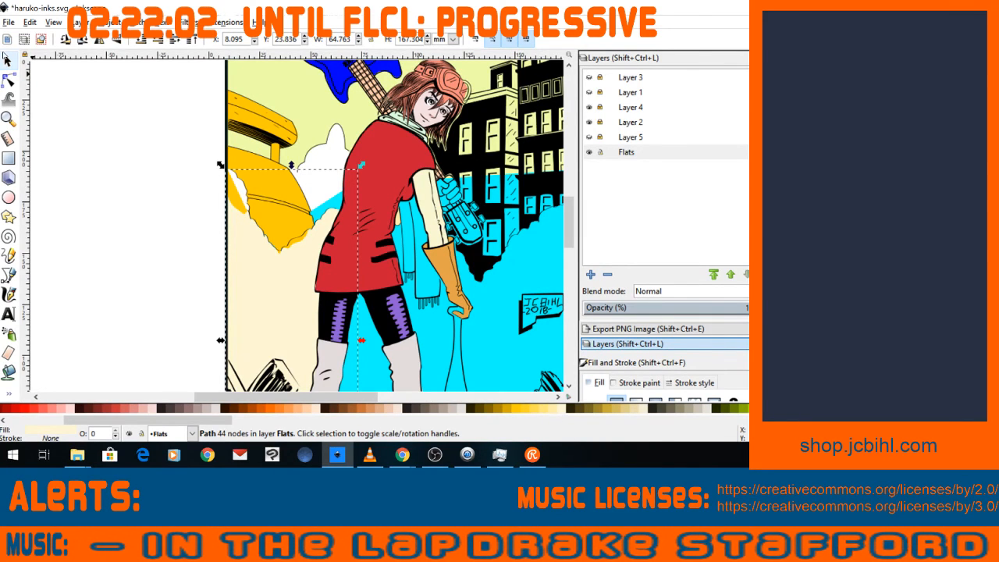
# Fill the white cloud beside the red jacket and the large foreground path with the same pale grayish green.
pyautogui.click(326, 175)
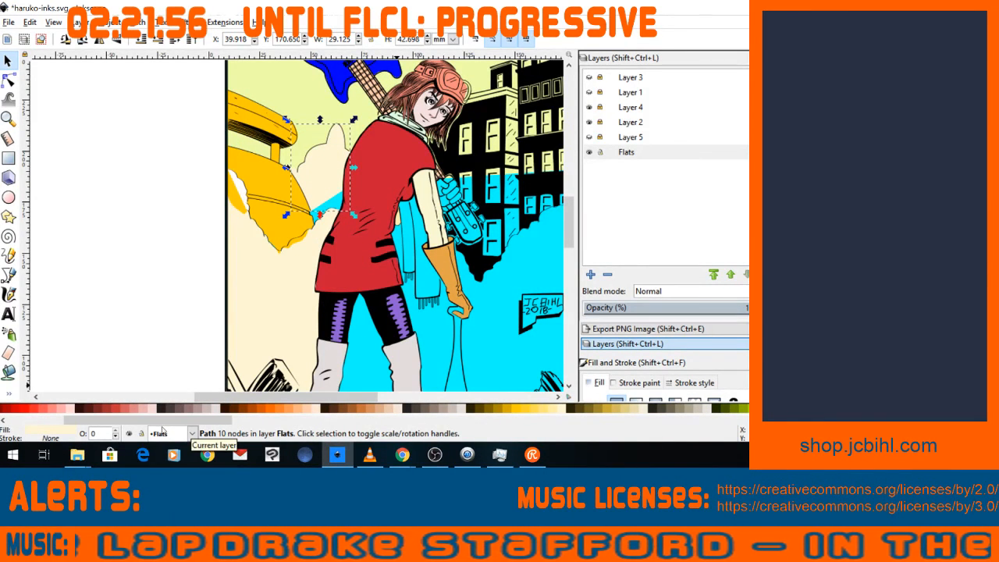
pyautogui.moveTo(163, 420); pyautogui.dragTo(398, 441)
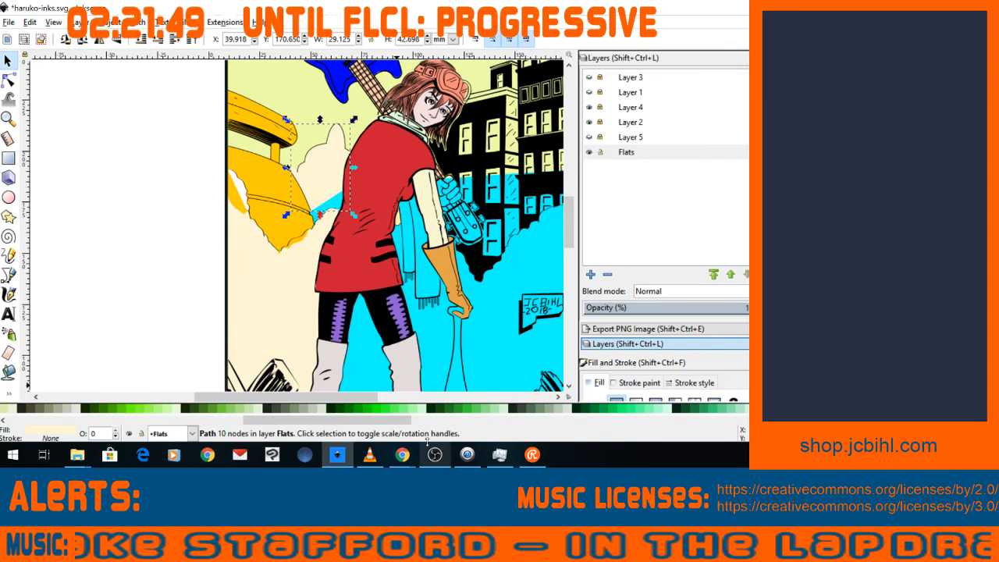
pyautogui.click(667, 407)
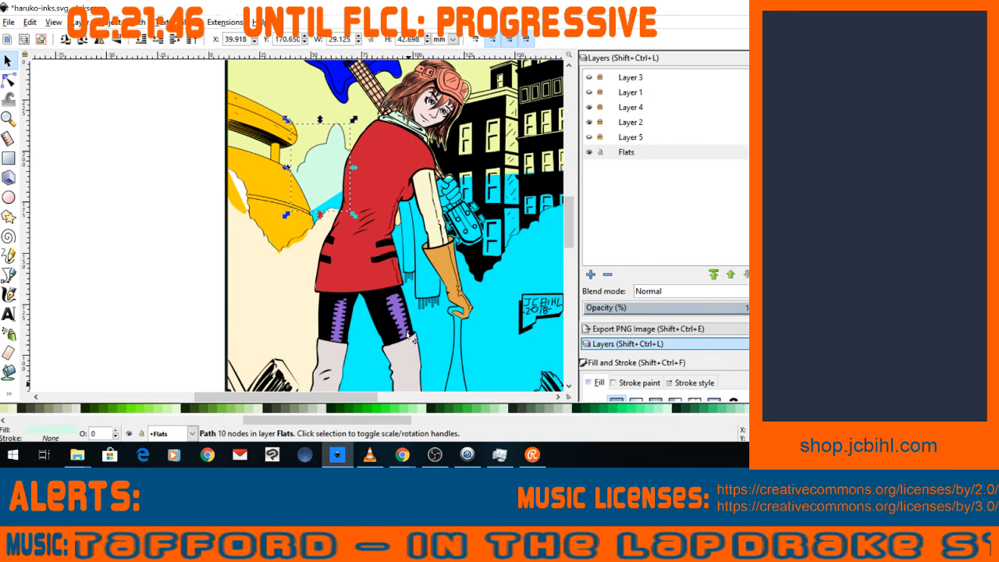
pyautogui.click(501, 408)
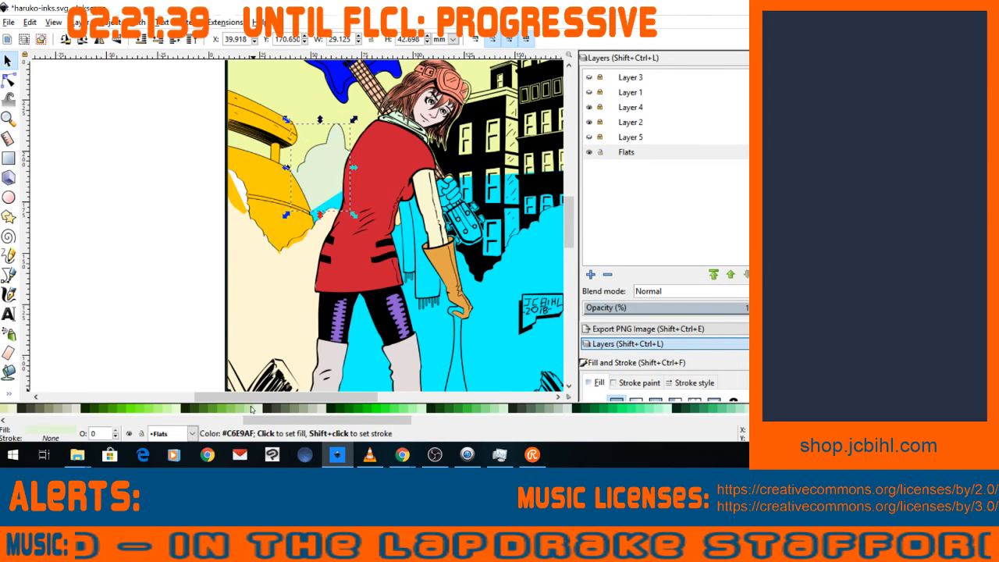
pyautogui.click(258, 323)
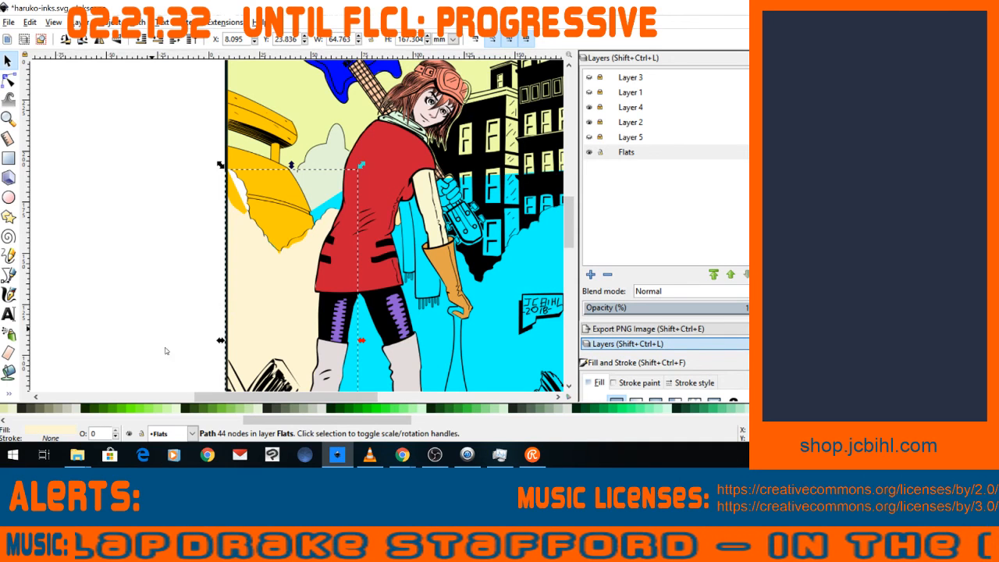
pyautogui.click(251, 408)
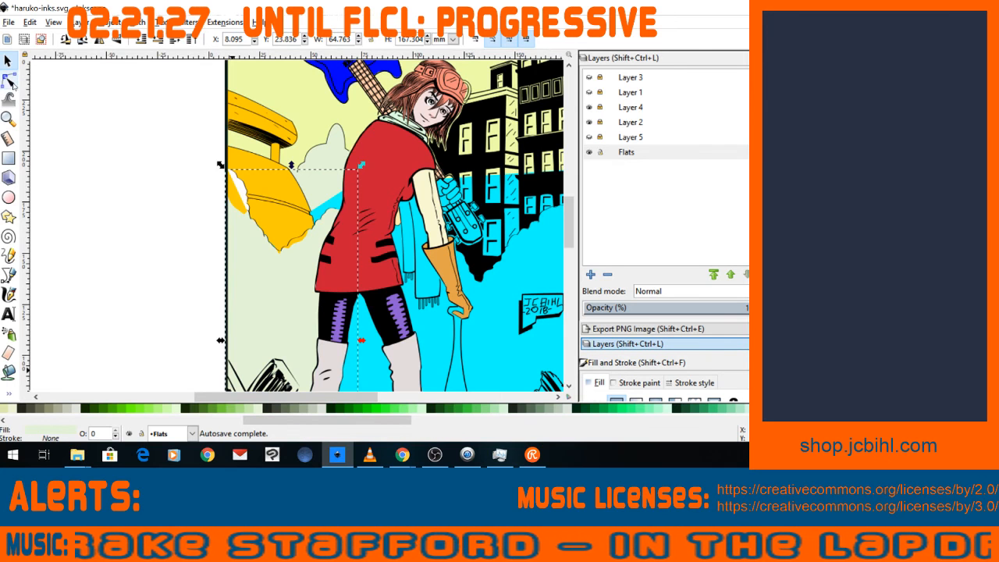
# Restack the golden structure path so it lies beneath the pale green foreground and sky shapes but just above the cyan shape.
pyautogui.click(8, 118)
pyautogui.moveTo(167, 133); pyautogui.dragTo(313, 285)
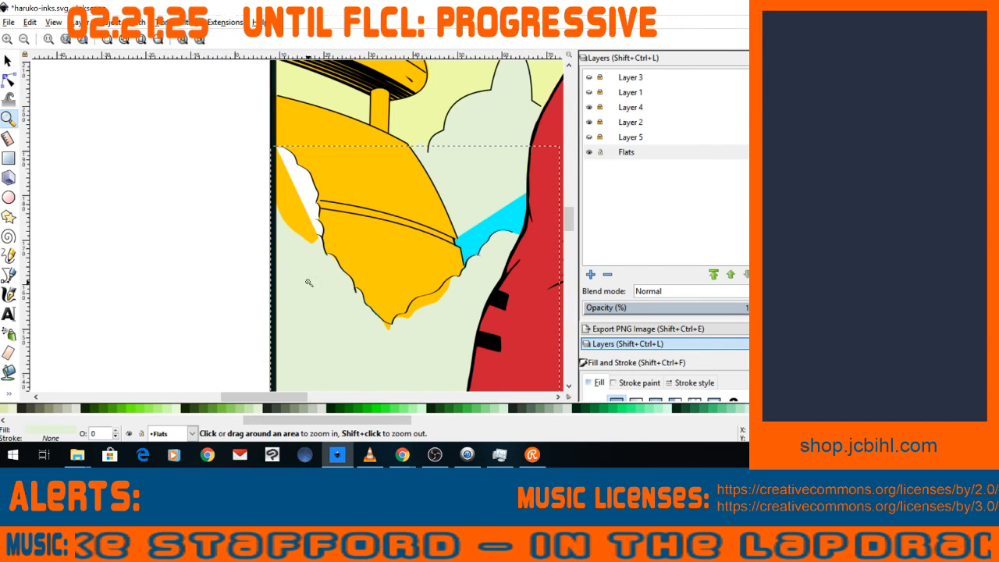
pyautogui.press('s')
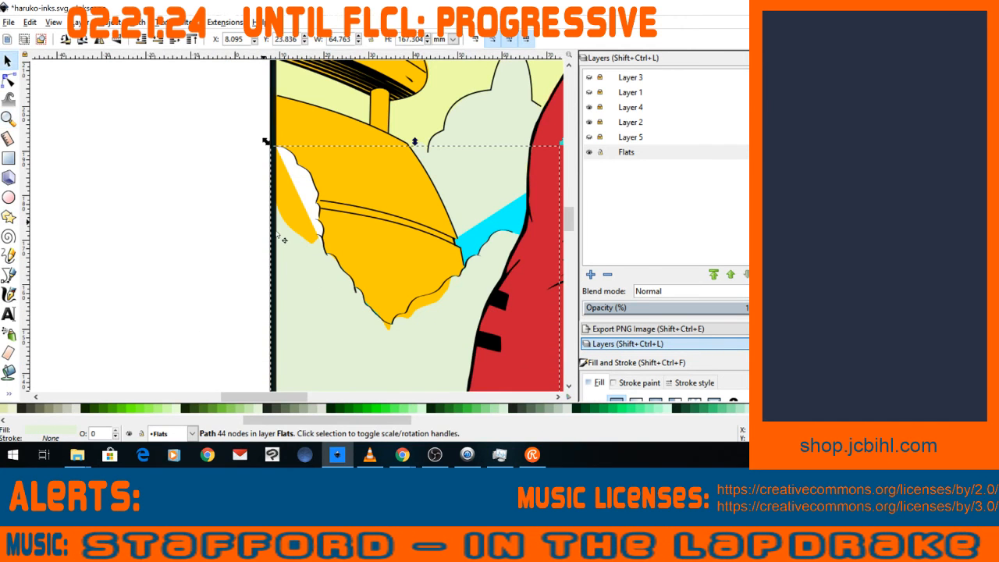
pyautogui.click(298, 185)
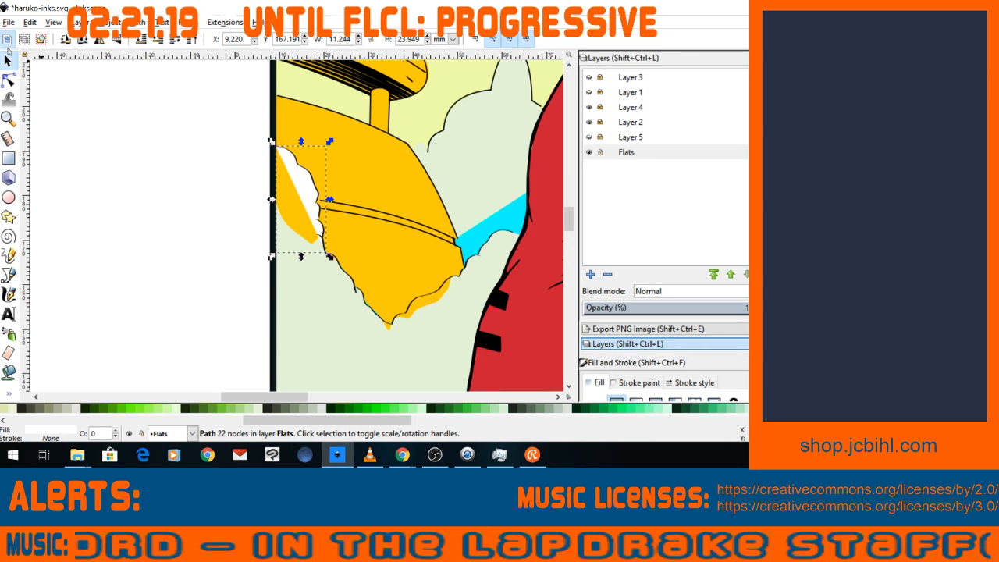
pyautogui.click(285, 210)
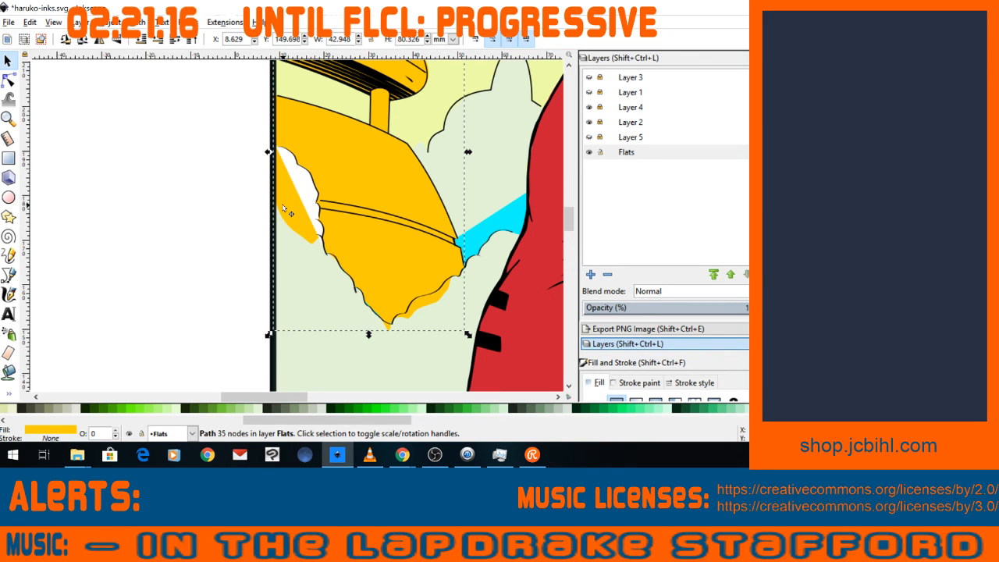
pyautogui.click(299, 194)
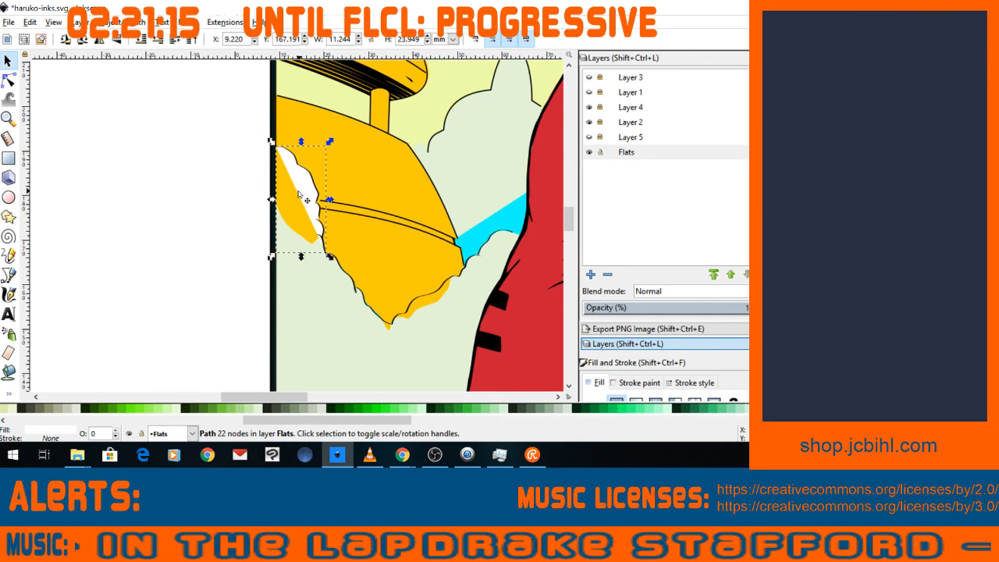
pyautogui.click(294, 234)
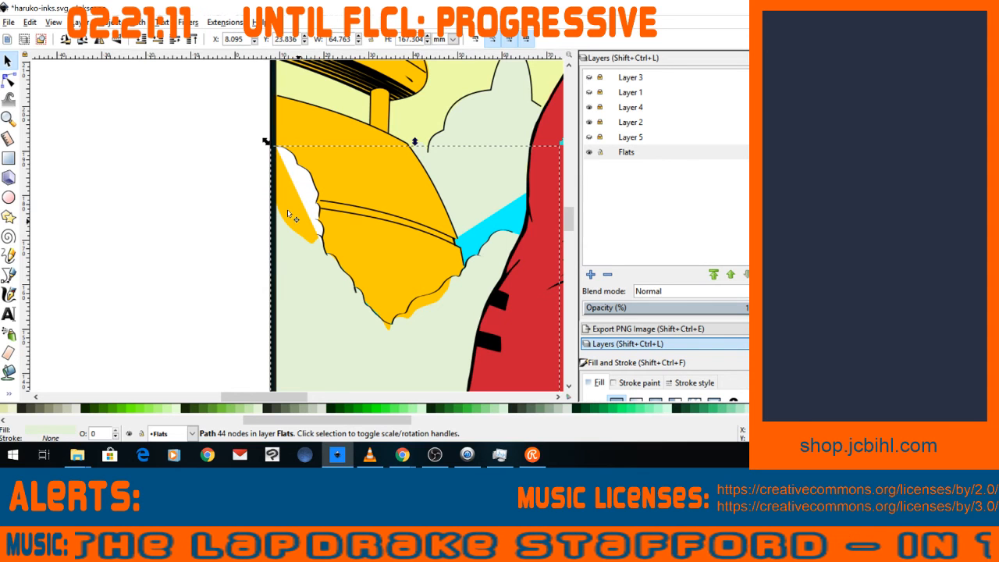
pyautogui.click(281, 207)
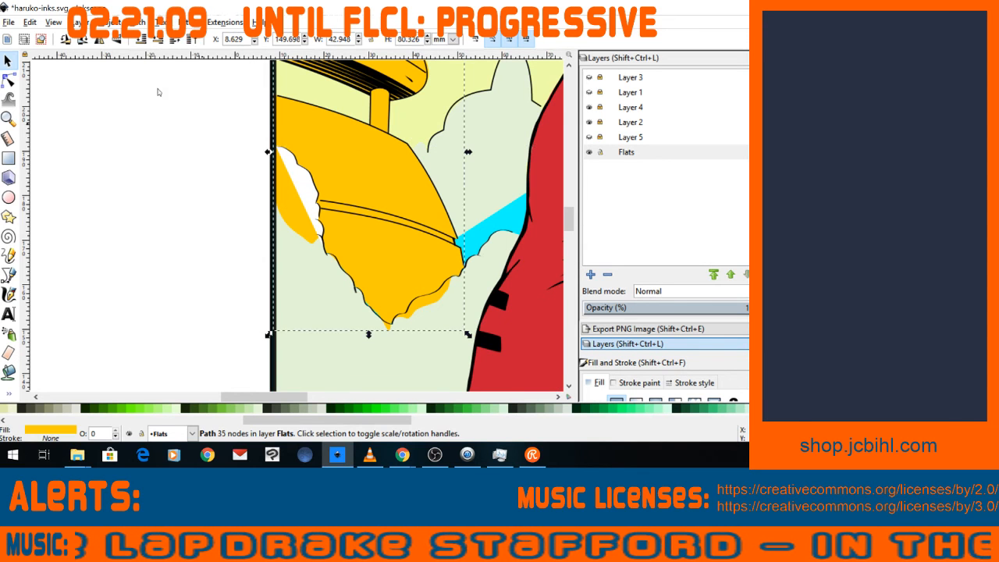
pyautogui.click(157, 39)
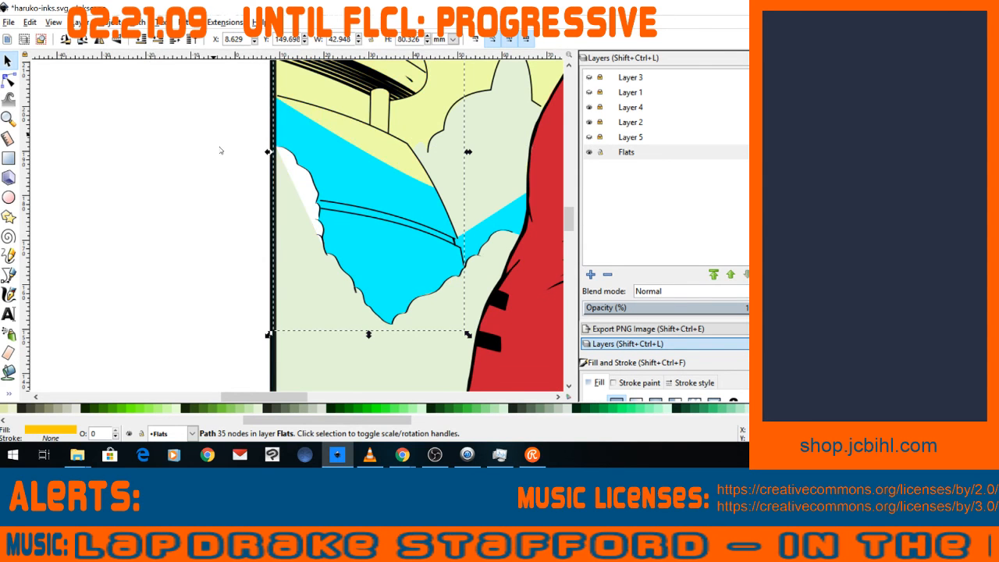
pyautogui.hotkey('ctrl', 'z')
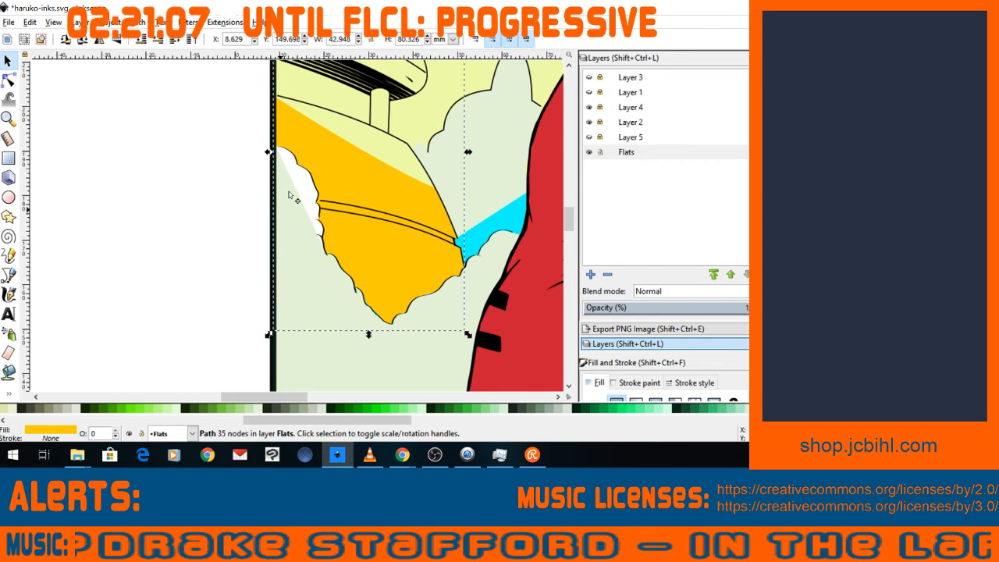
# Union the white cloud patch beside the golden structure with the large pale green foreground path.
pyautogui.keyDown('shift'); pyautogui.click(322, 233); pyautogui.keyUp('shift')
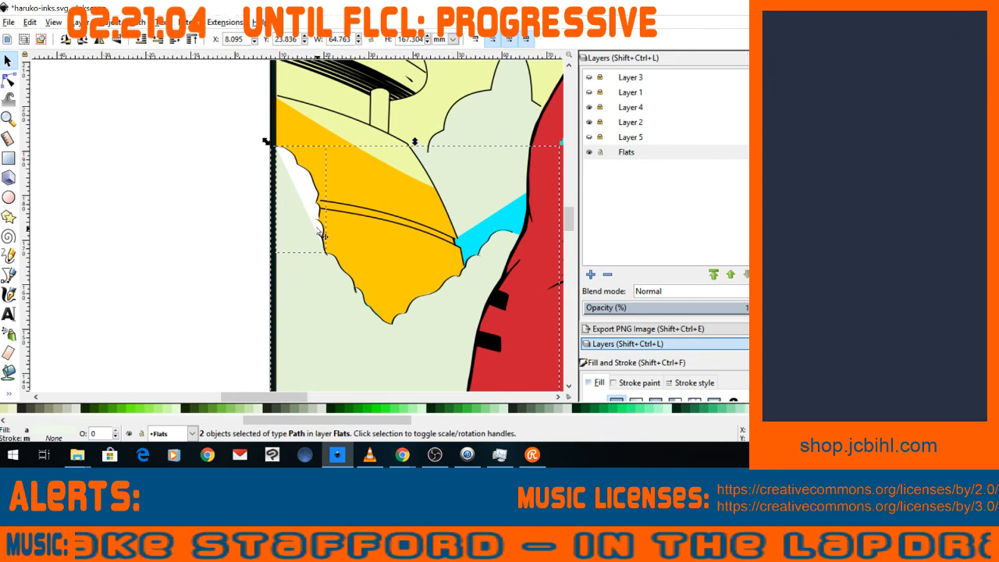
pyautogui.hotkey('ctrl', '-')
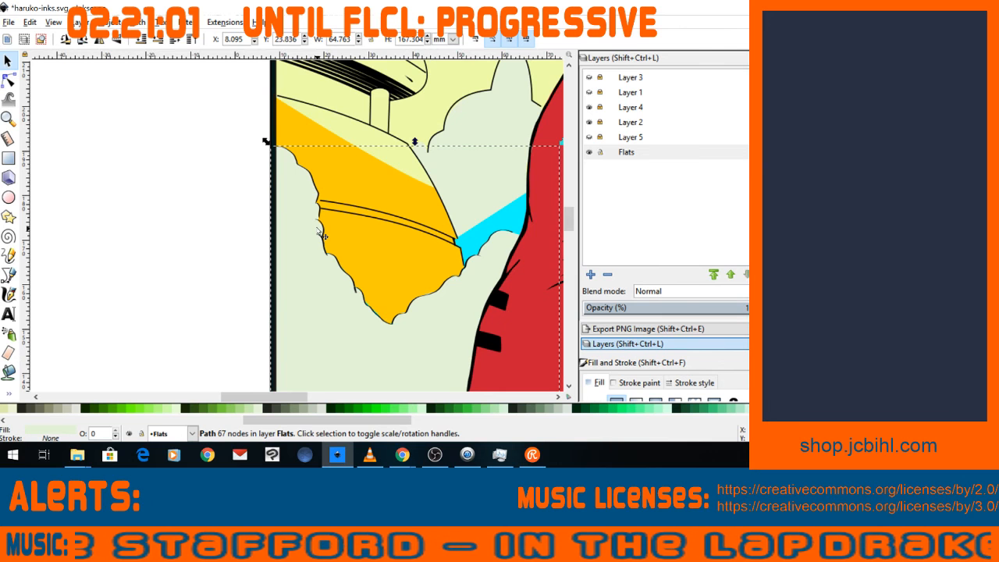
pyautogui.scroll(-5, 322, 234)
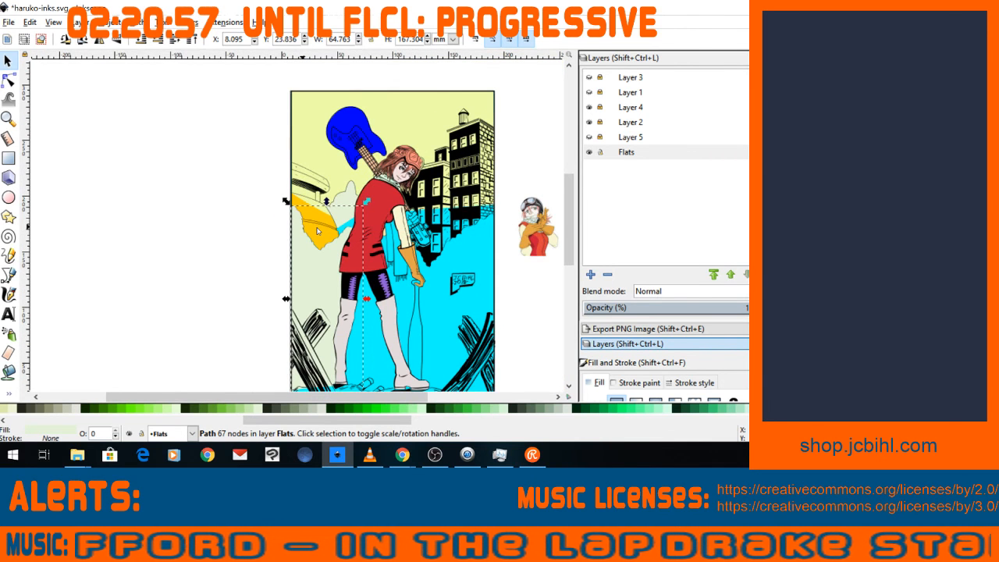
pyautogui.scroll(3, 318, 231)
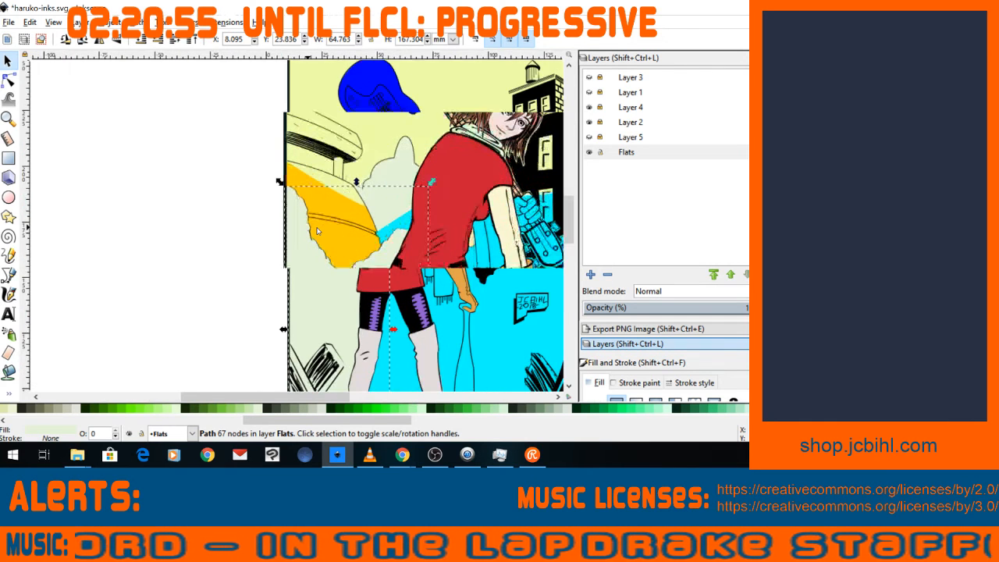
pyautogui.scroll(-4, 318, 231)
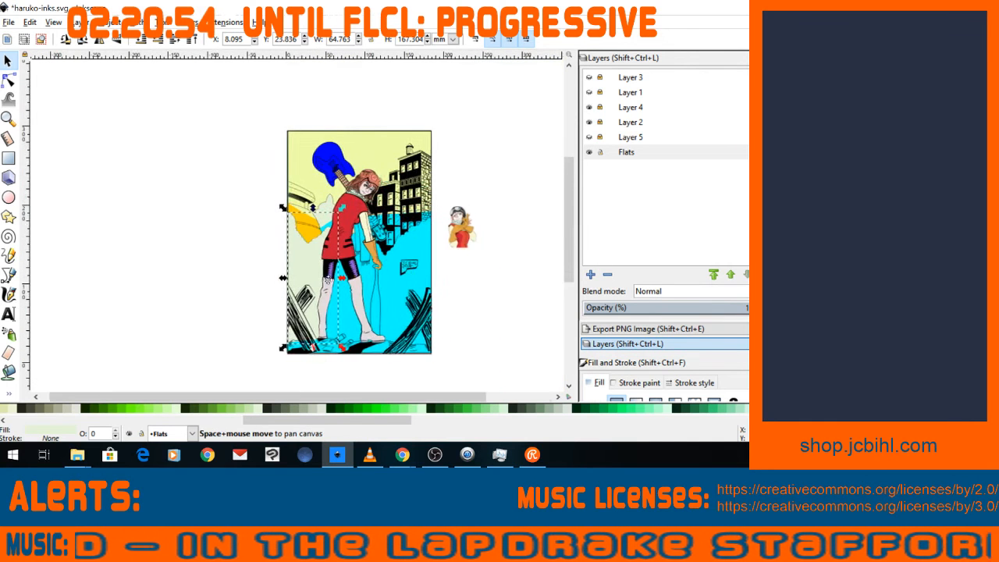
pyautogui.scroll(3, 318, 231)
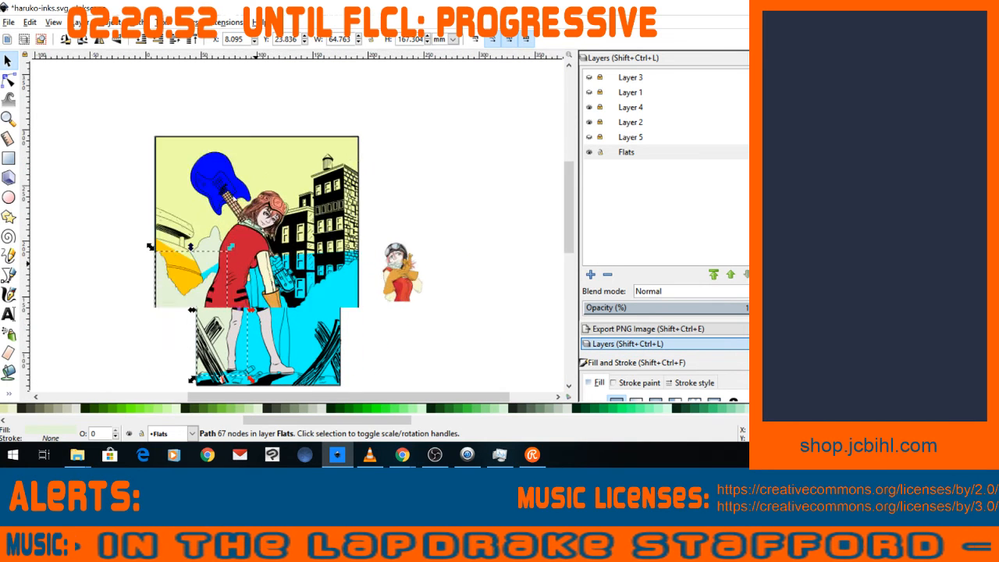
pyautogui.scroll(3, 238, 189)
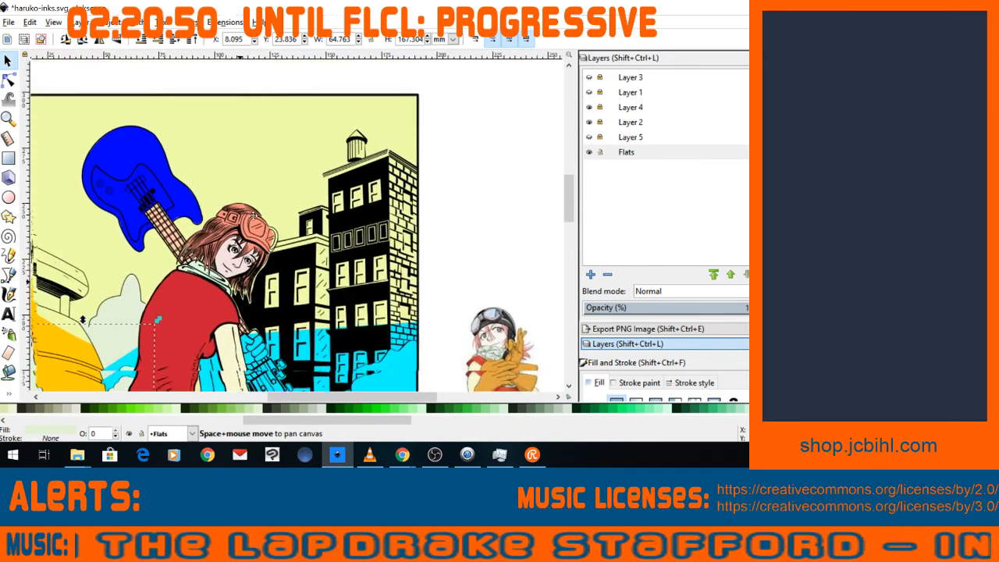
pyautogui.press('space')
pyautogui.scroll(-1, 273, 195)
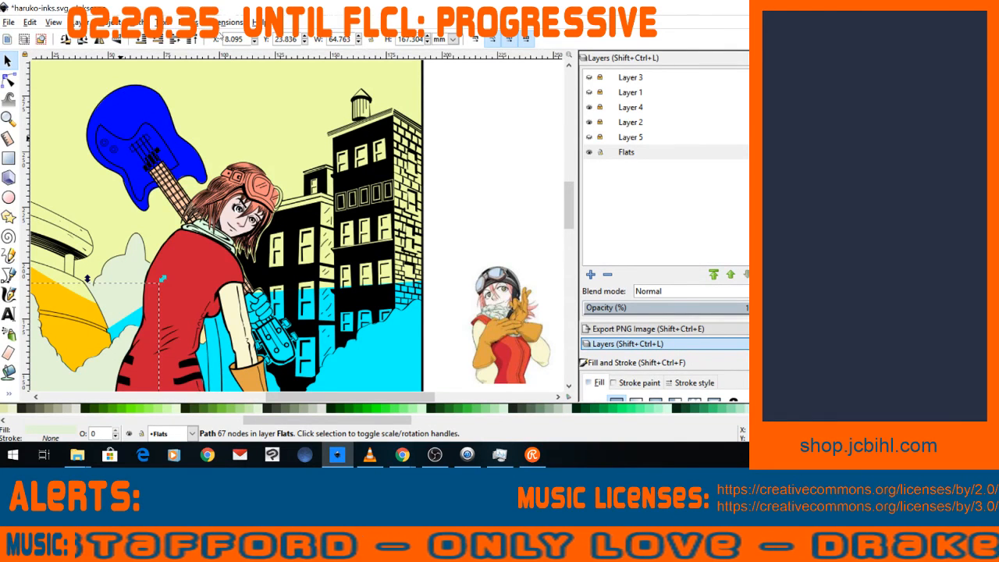
pyautogui.hotkey('alt', 'Tab')
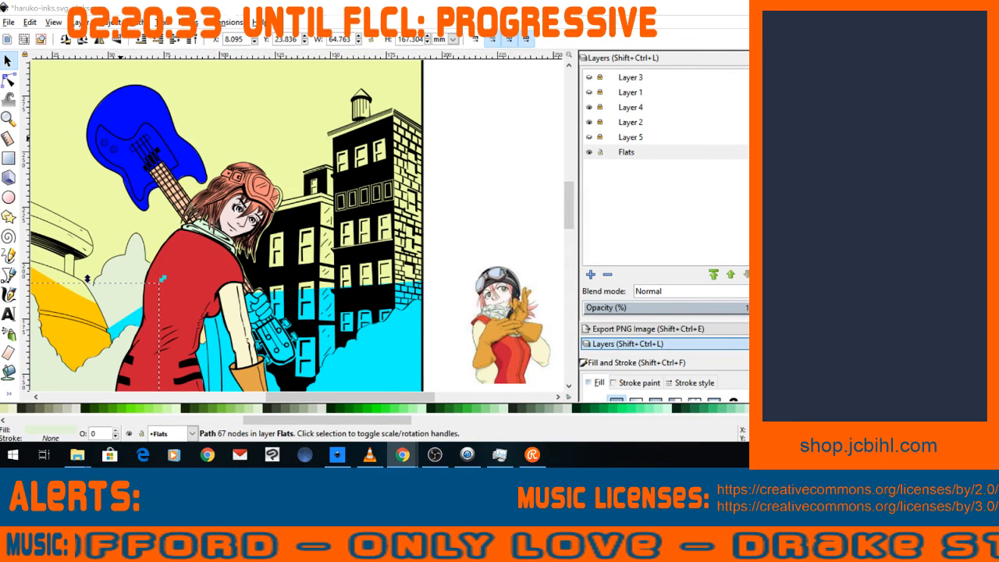
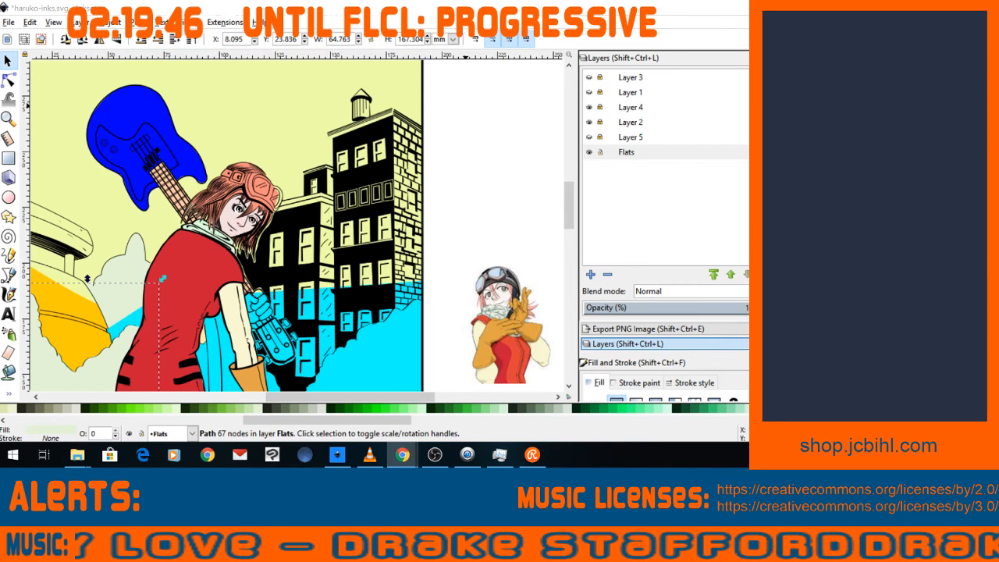
# Draw a closed straight-segment path with the Pen tool around the tall brick building, from its roofline down into the cyan foreground.
pyautogui.click(8, 275)
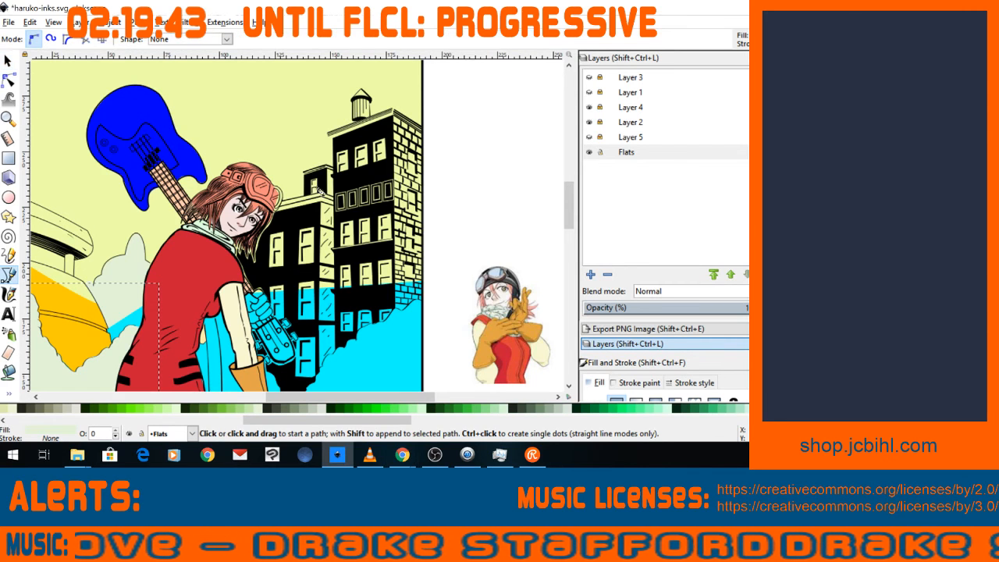
pyautogui.click(424, 126)
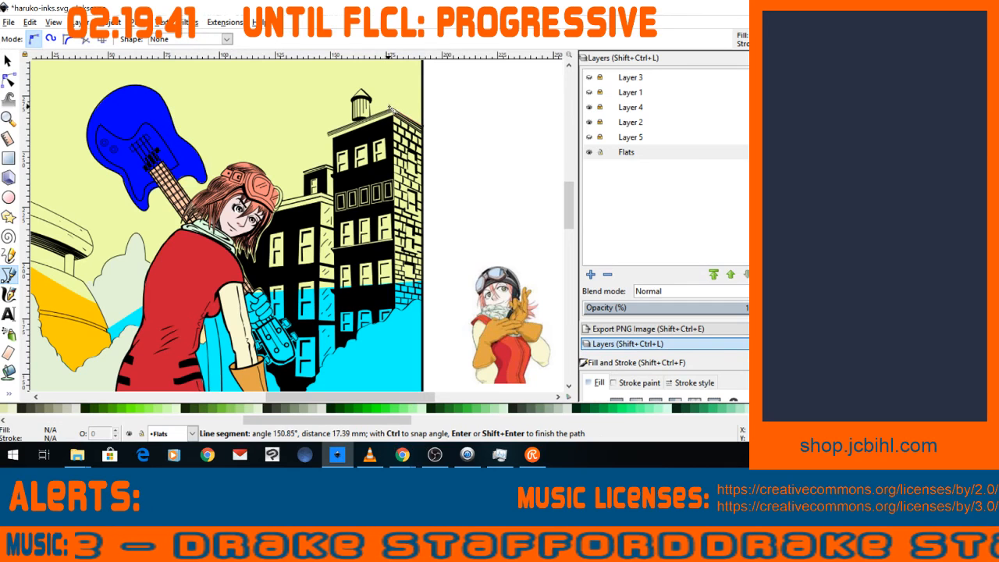
pyautogui.click(394, 110)
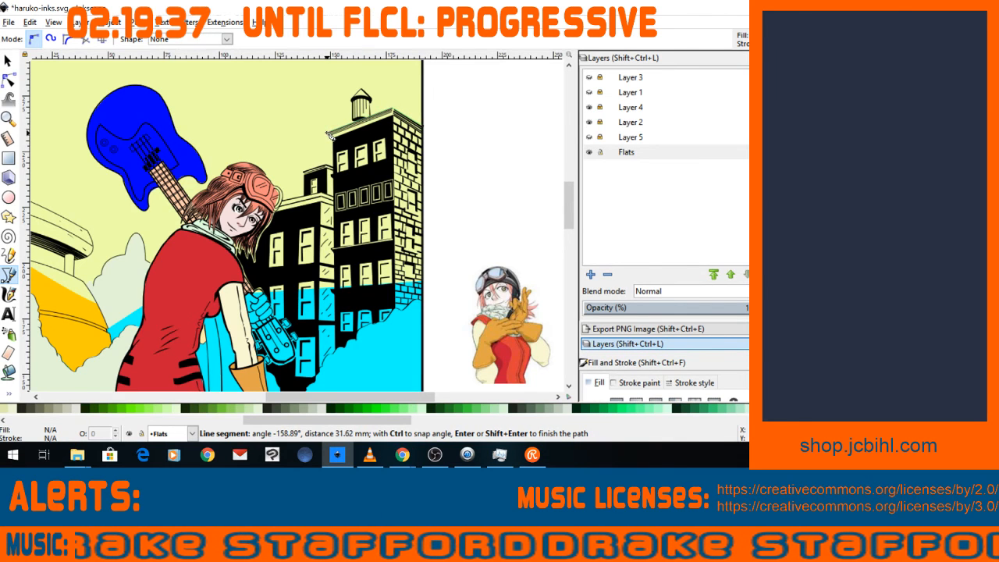
pyautogui.click(329, 134)
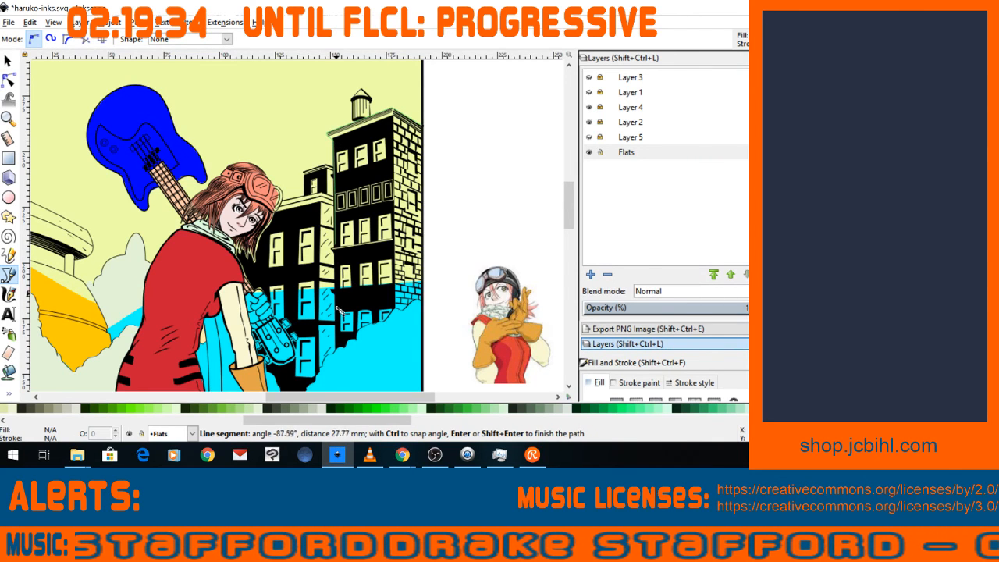
pyautogui.click(338, 334)
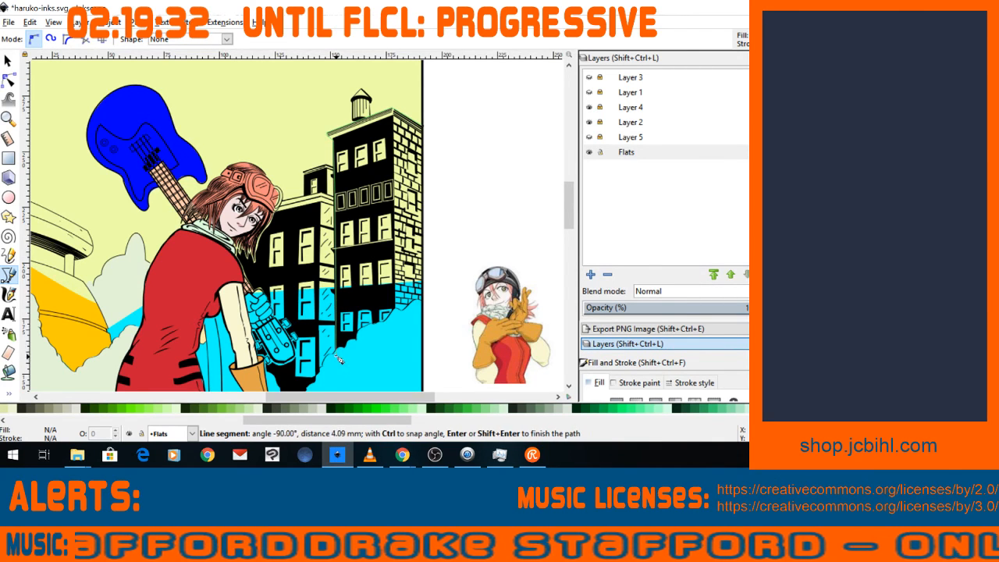
pyautogui.click(339, 359)
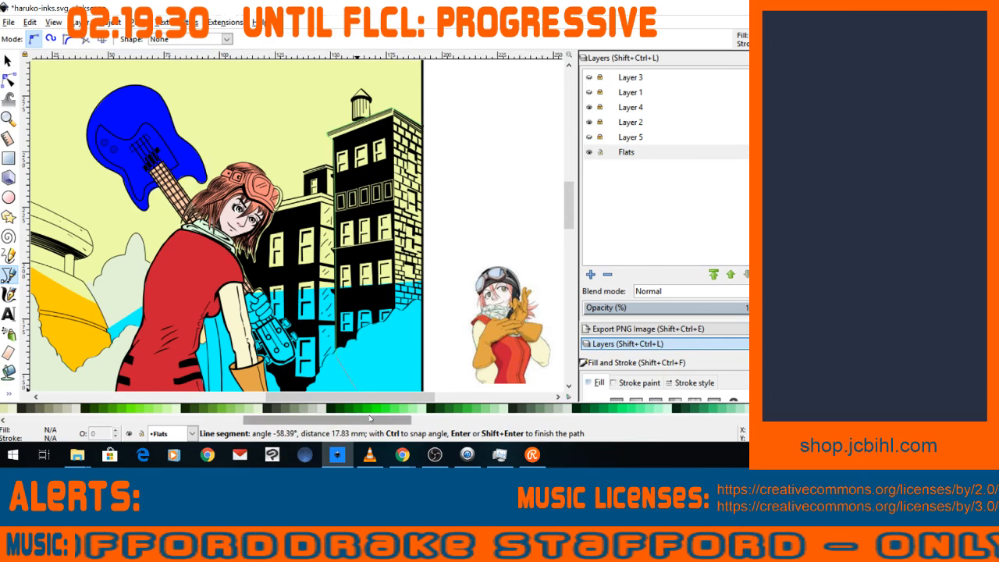
pyautogui.click(426, 303)
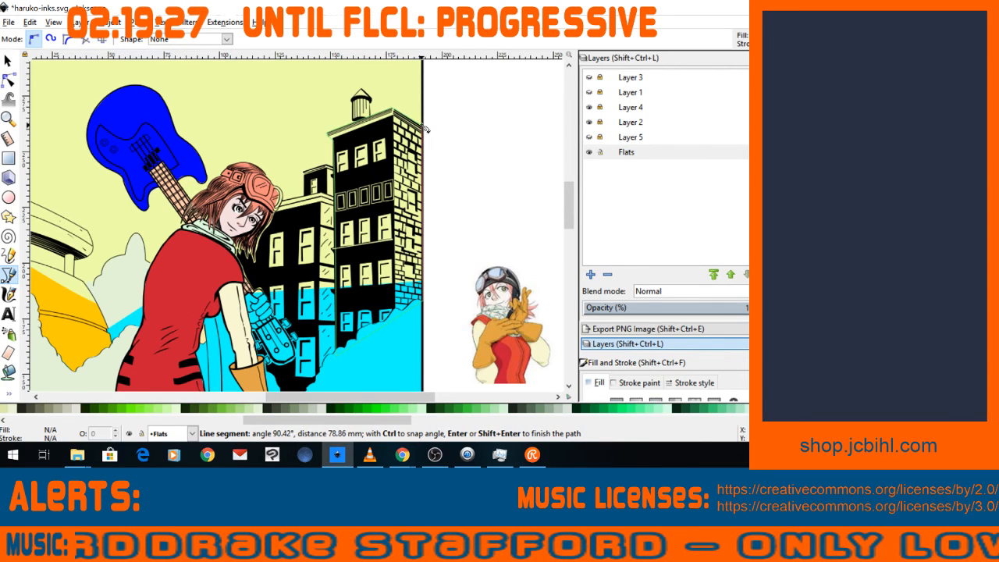
pyautogui.click(426, 131)
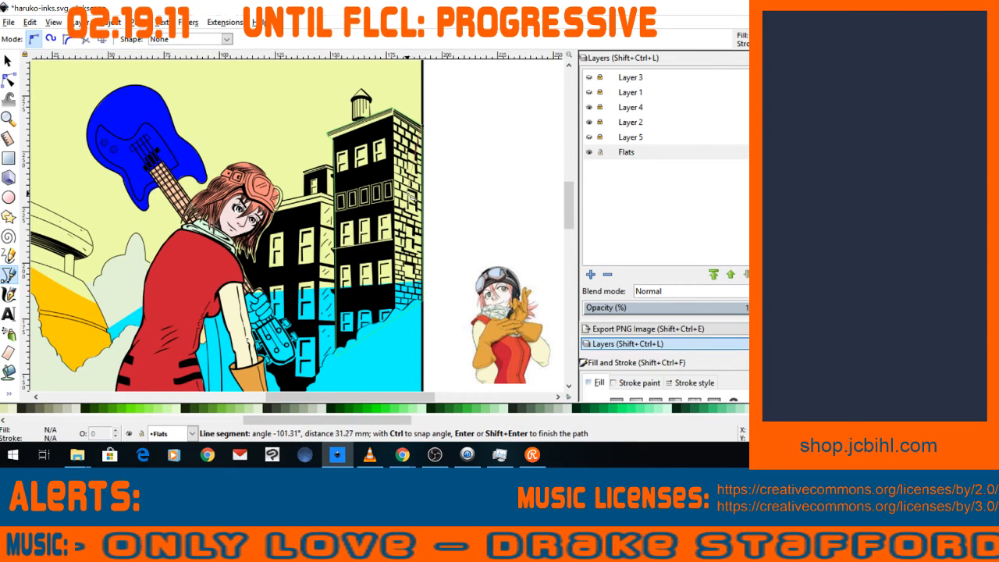
pyautogui.press('BackSpace')
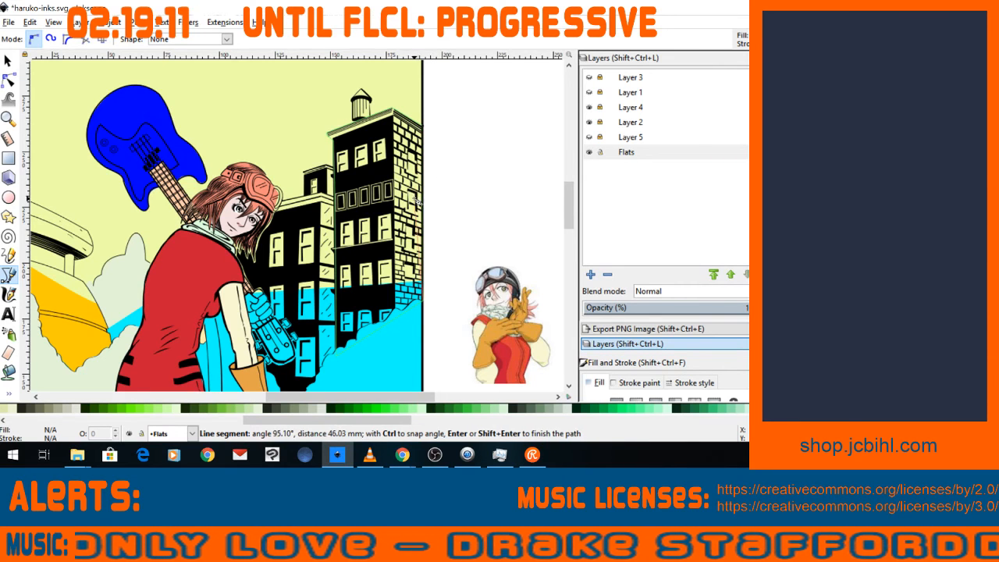
pyautogui.click(423, 126)
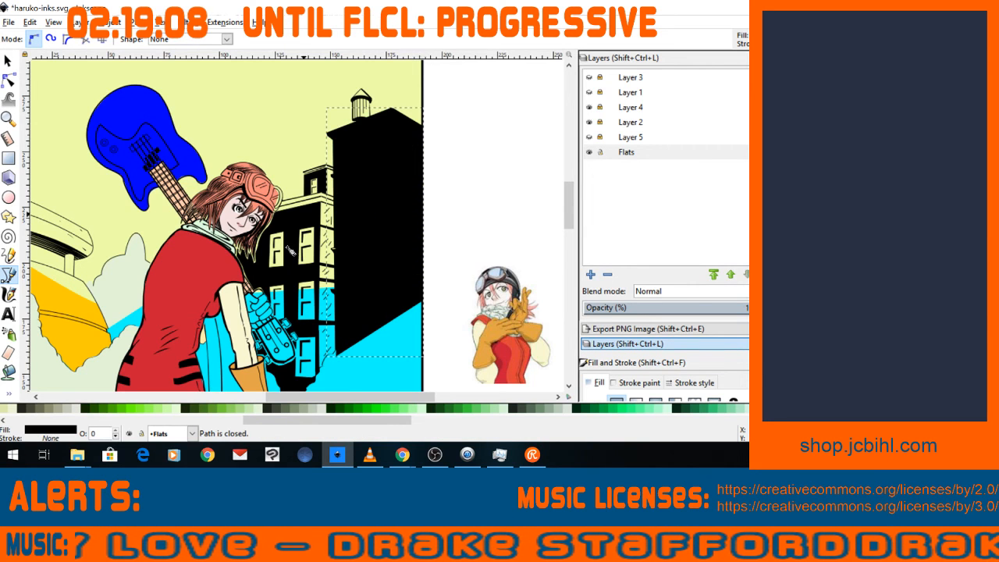
# Fill the tall building path with dark brown #803300, trying dark red, light red and #AA4400 along the way.
pyautogui.moveTo(250, 422); pyautogui.dragTo(88, 418)
pyautogui.click(156, 409)
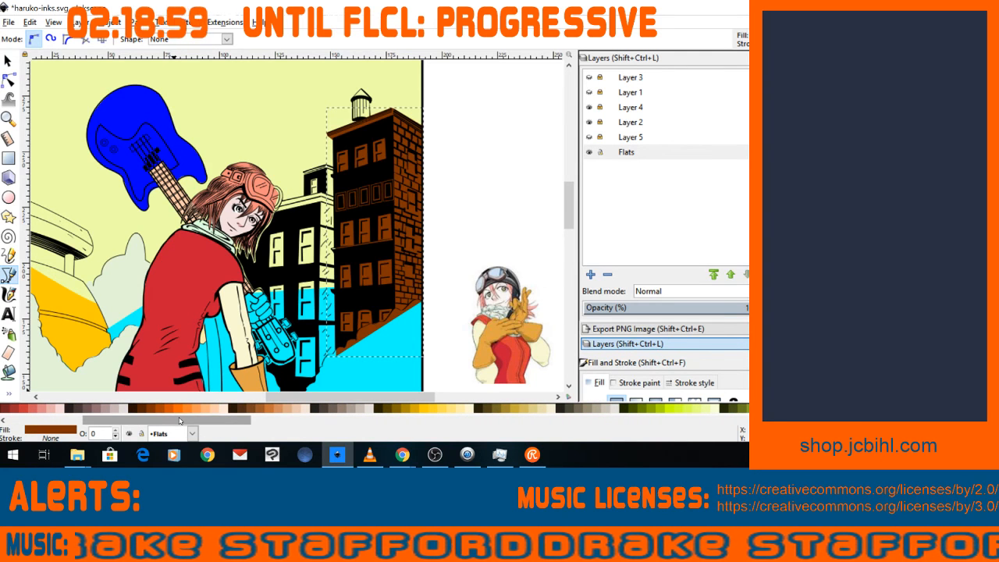
pyautogui.scroll(-2, 158, 334)
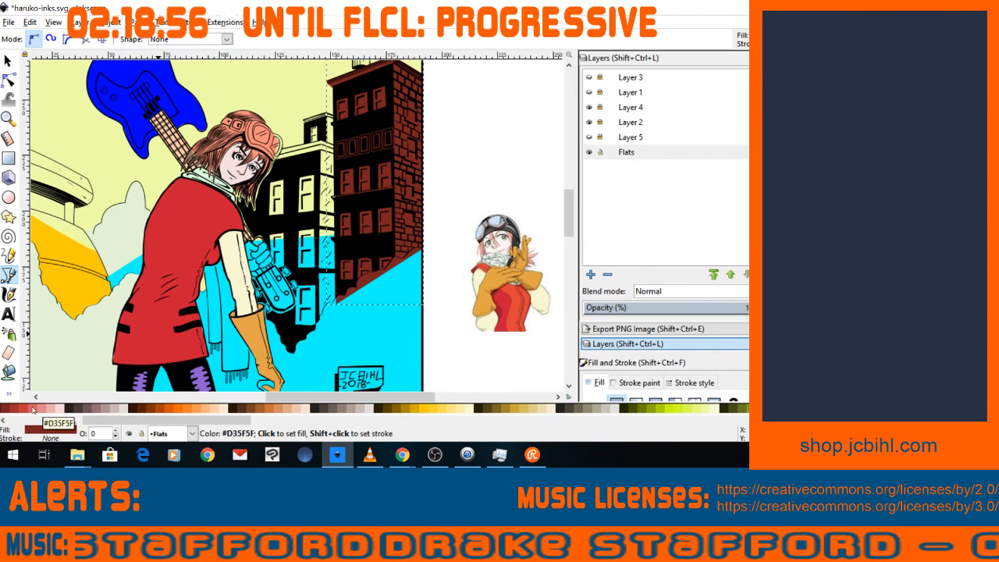
pyautogui.click(38, 409)
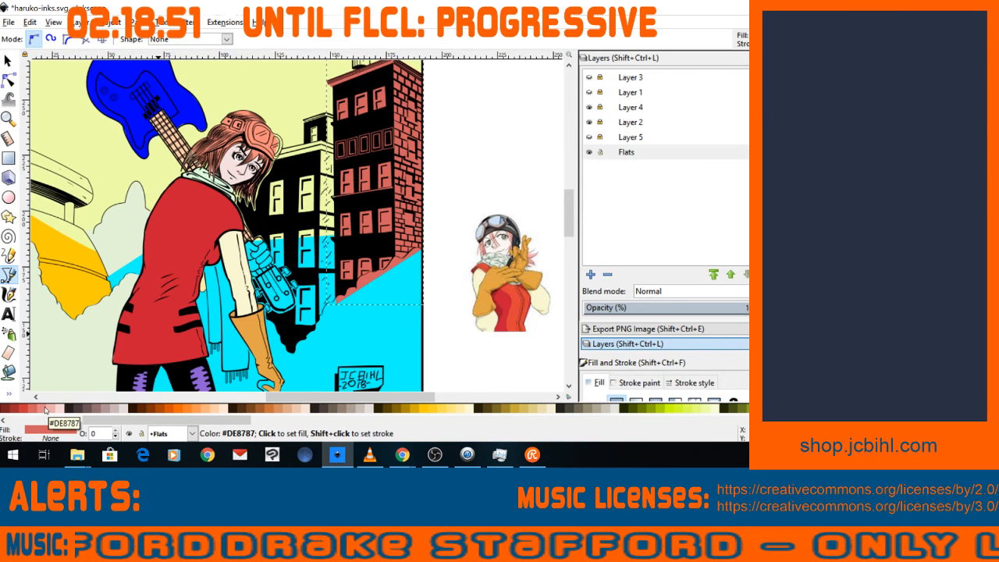
pyautogui.moveTo(113, 419); pyautogui.dragTo(110, 419)
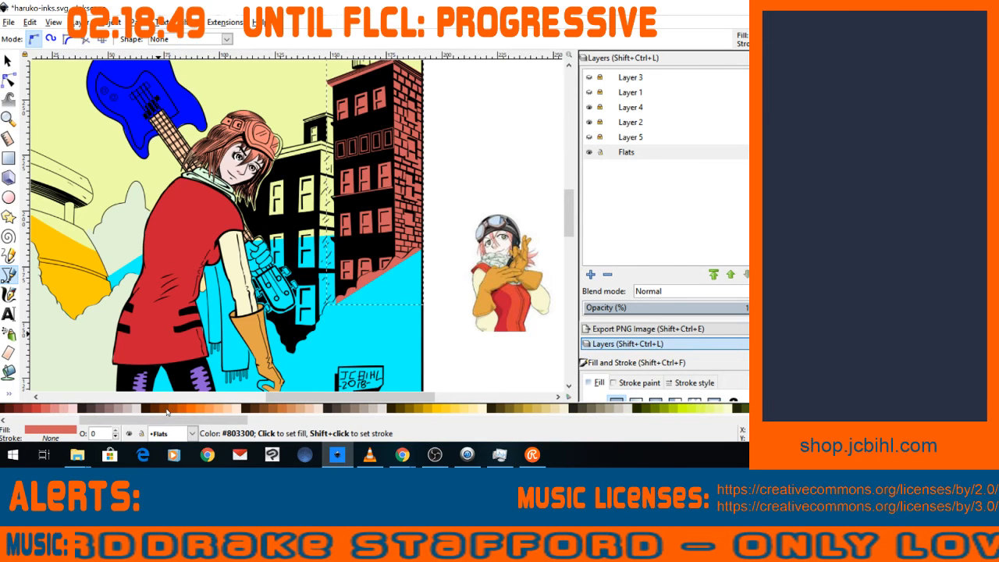
pyautogui.click(166, 412)
pyautogui.click(173, 411)
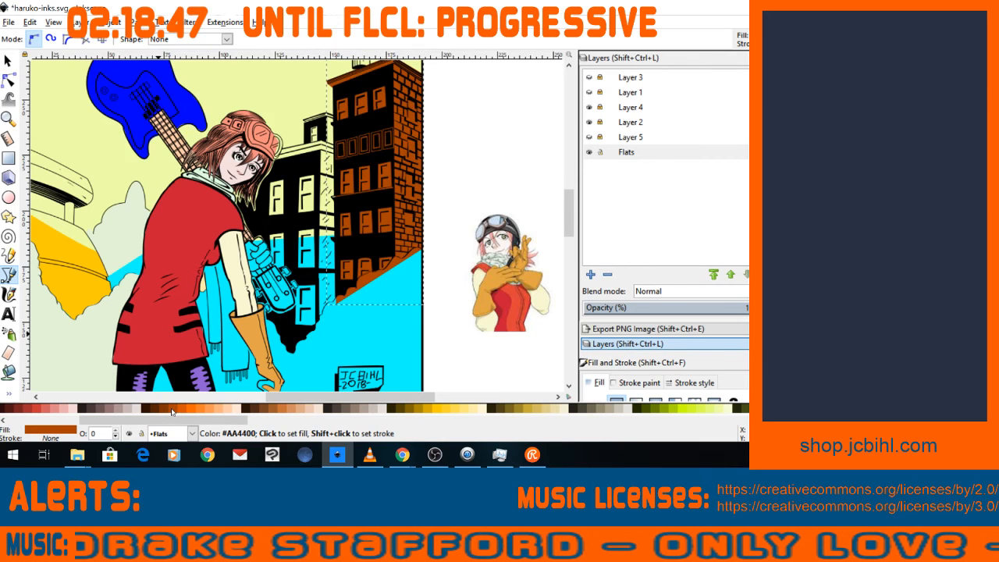
pyautogui.click(164, 411)
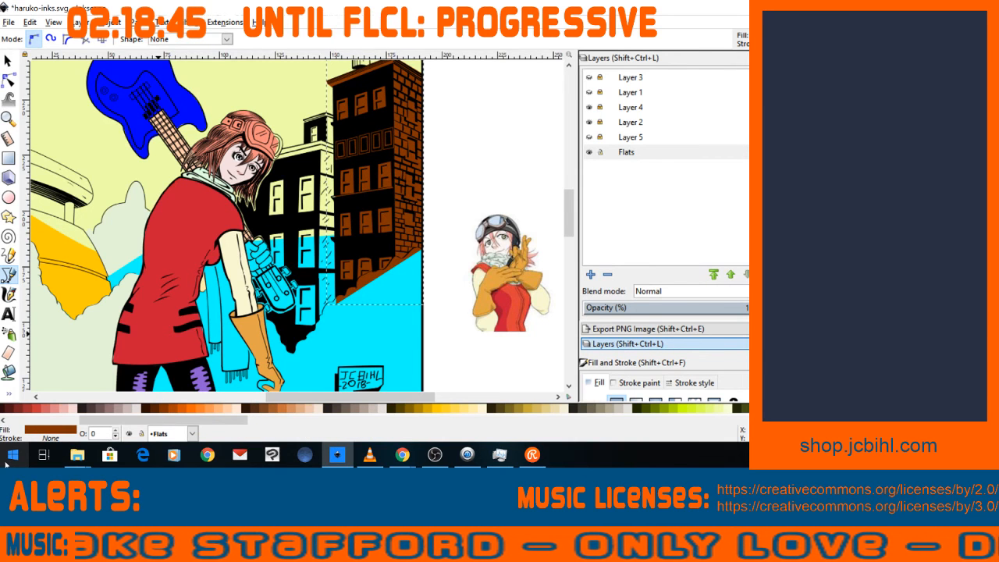
# Draw a closed straight-segment path with the Pen tool around the shorter building, from its roofline to its jagged base behind the character.
pyautogui.press('-')
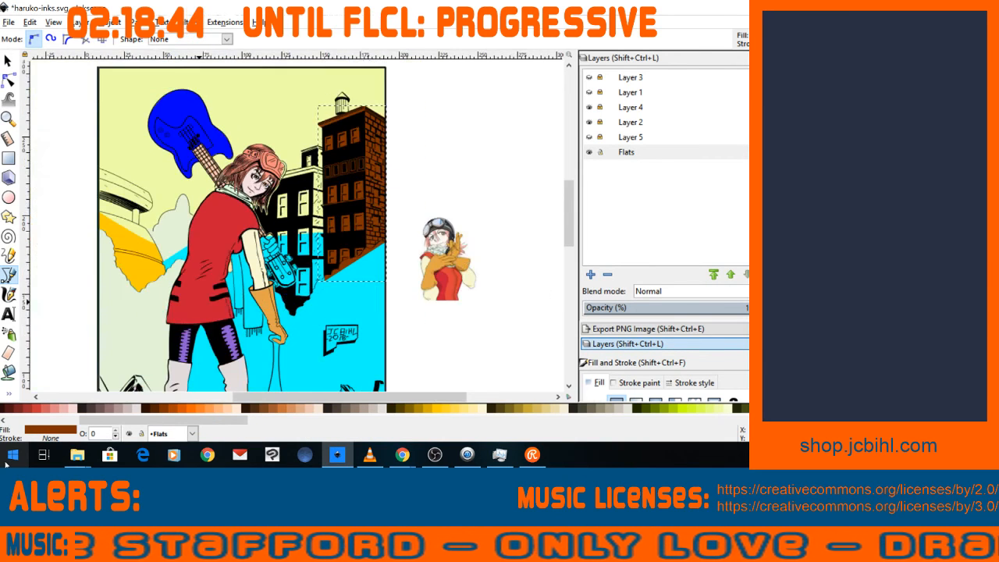
pyautogui.press('-')
pyautogui.press('+')
pyautogui.press('+')
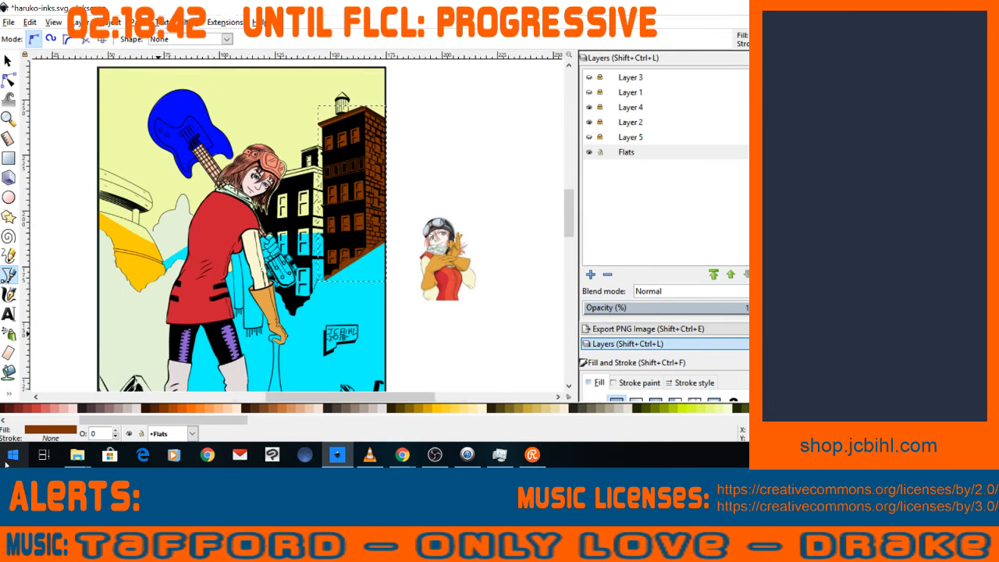
pyautogui.press('+')
pyautogui.press('-')
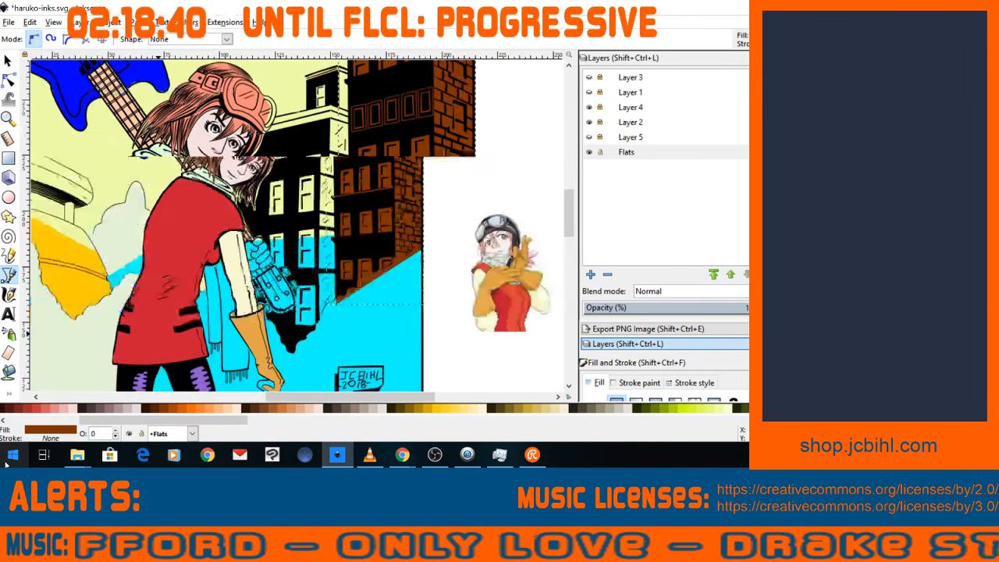
pyautogui.press('+')
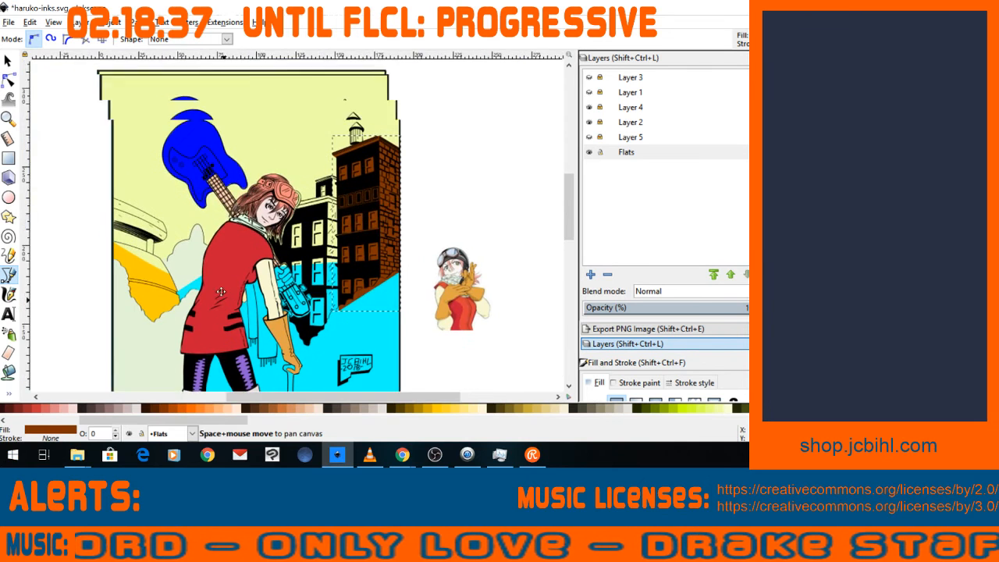
pyautogui.click(9, 273)
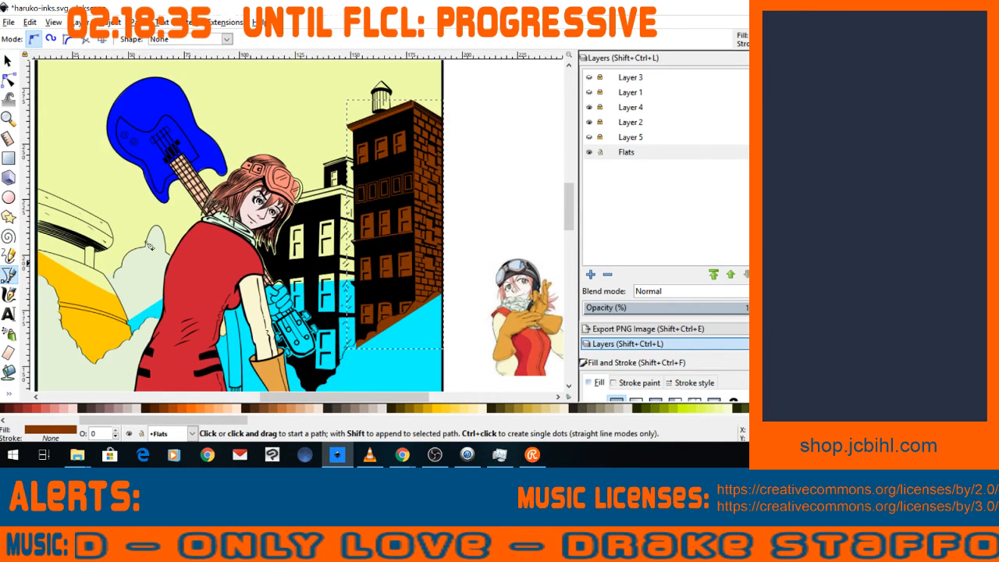
pyautogui.click(303, 194)
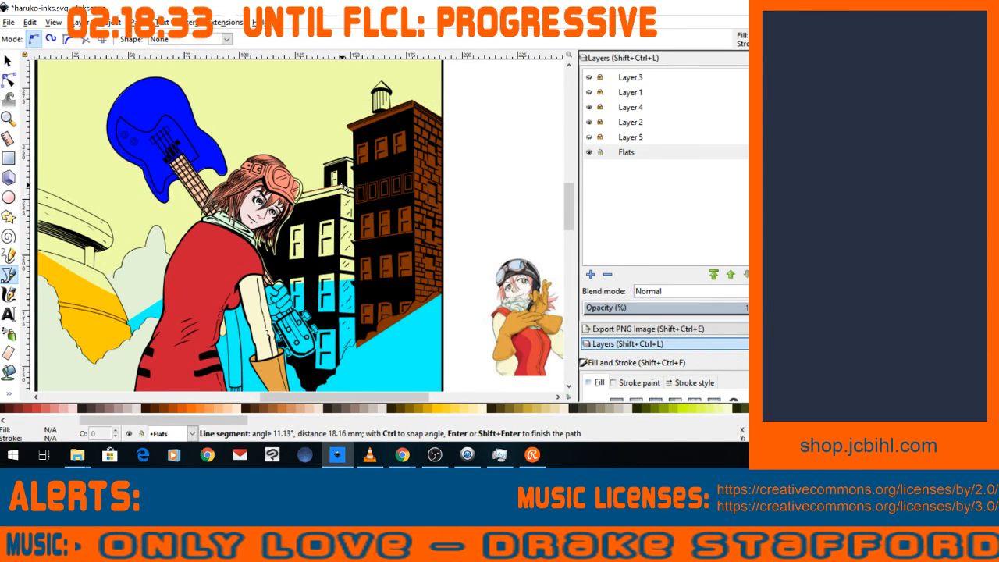
pyautogui.click(343, 186)
pyautogui.click(357, 188)
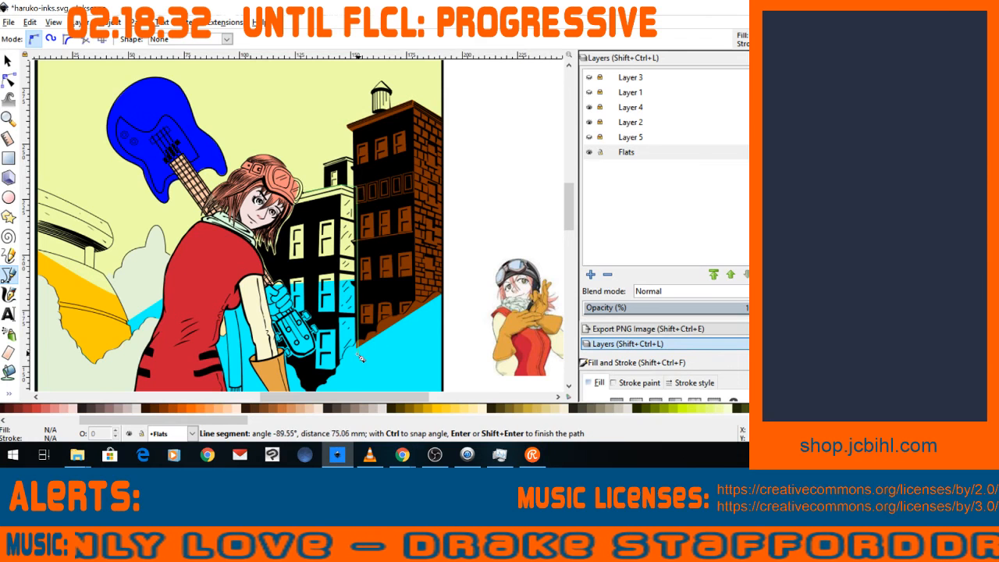
pyautogui.click(359, 352)
pyautogui.press('space')
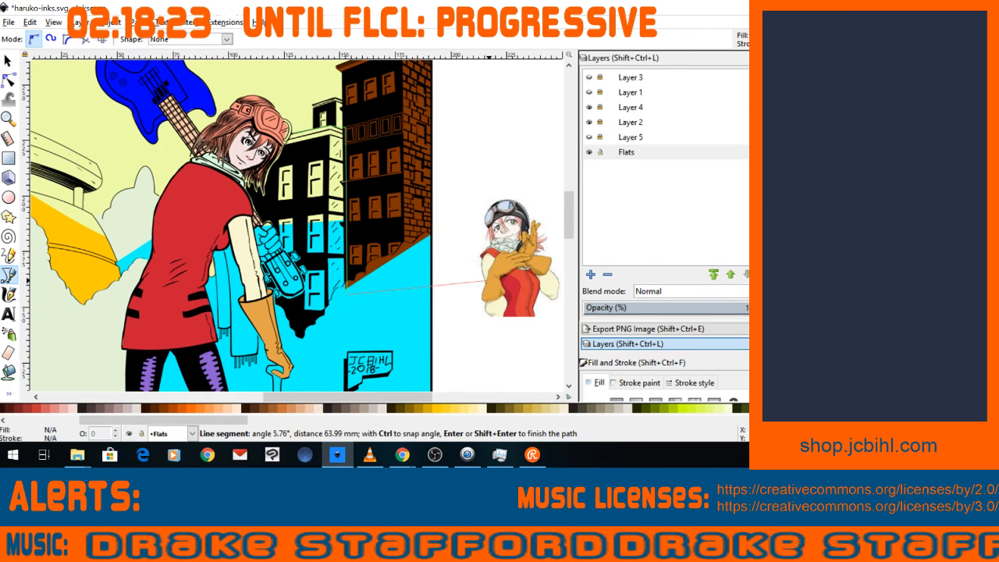
pyautogui.hotkey('alt', 'Tab')
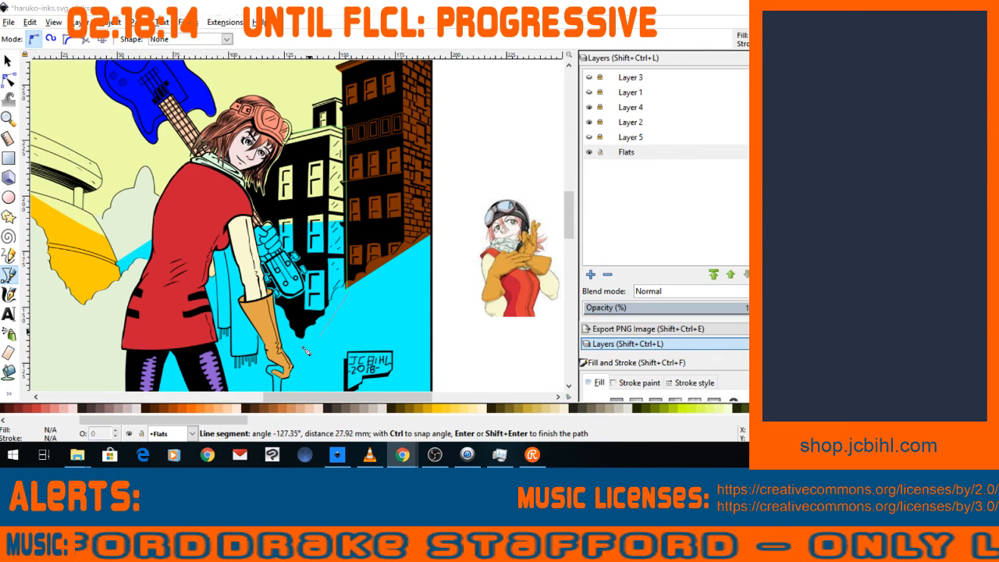
pyautogui.click(275, 331)
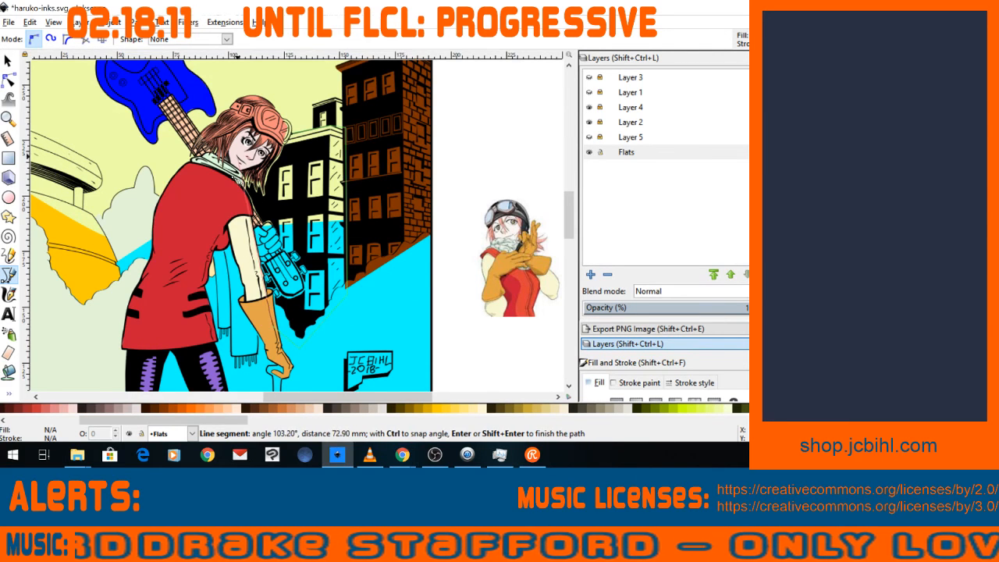
pyautogui.click(233, 196)
pyautogui.click(238, 164)
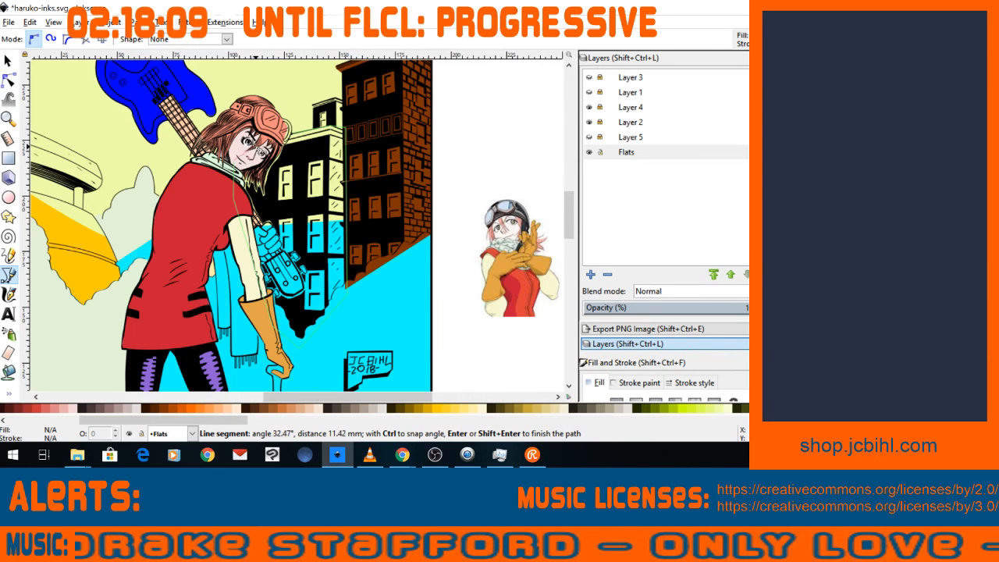
pyautogui.click(294, 137)
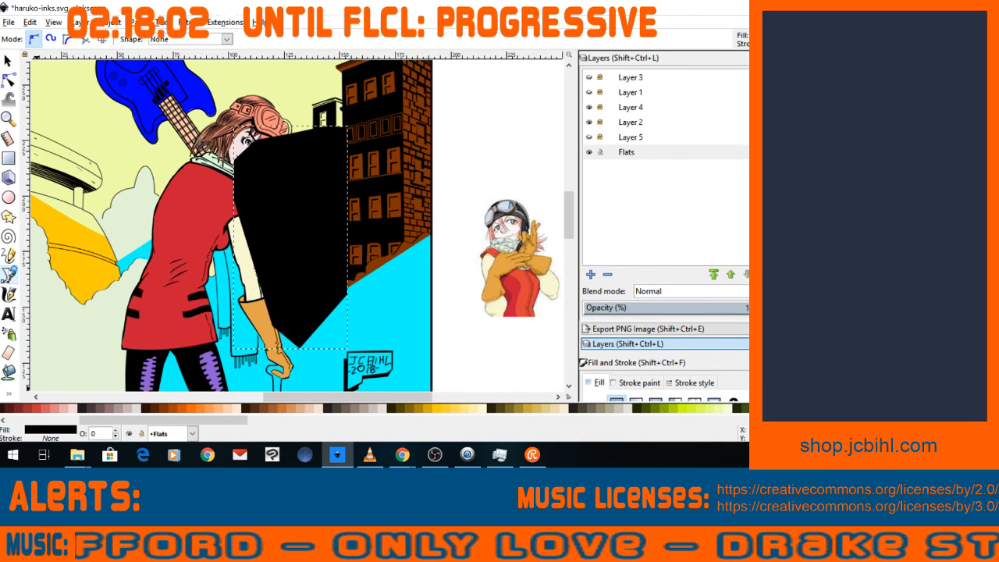
# Fill the shorter building path with the tall building's dark brown #803300, sampled with the Dropper.
pyautogui.click(9, 392)
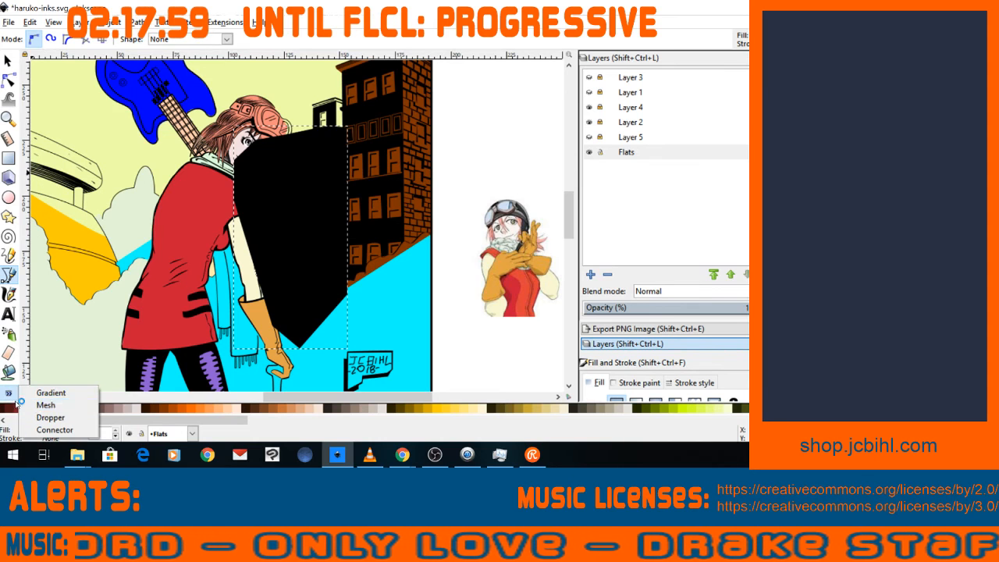
pyautogui.click(35, 427)
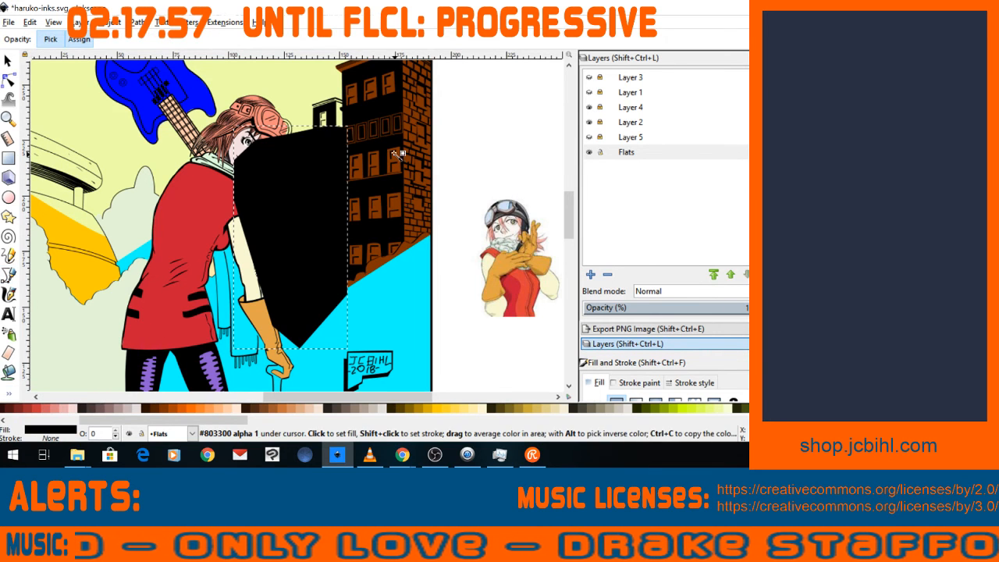
pyautogui.click(399, 160)
# Restack the shorter building path so it lies beneath the character's flats but above the sky and cyan shapes.
pyautogui.click(8, 61)
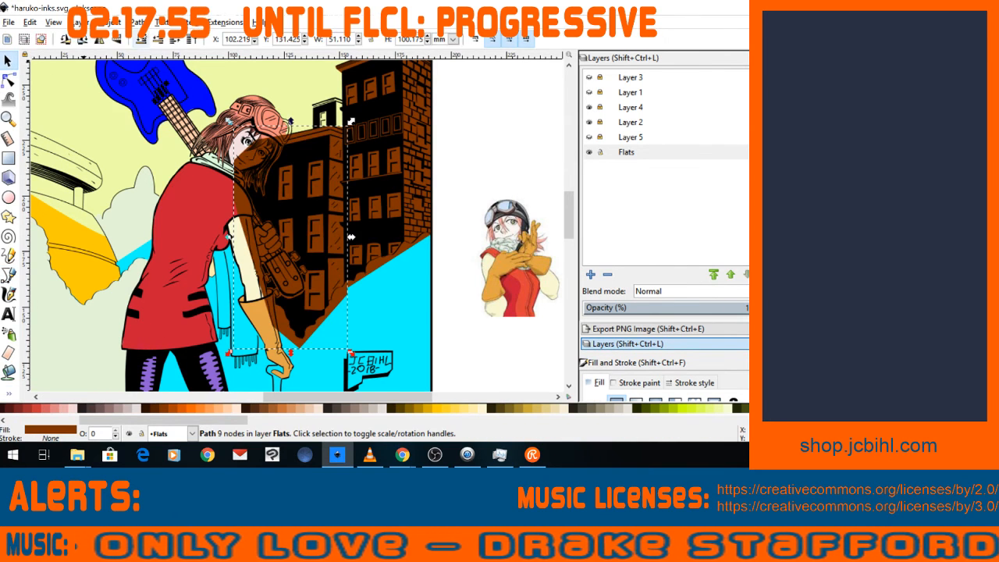
pyautogui.click(142, 39)
pyautogui.click(176, 40)
pyautogui.click(176, 40)
pyautogui.click(175, 40)
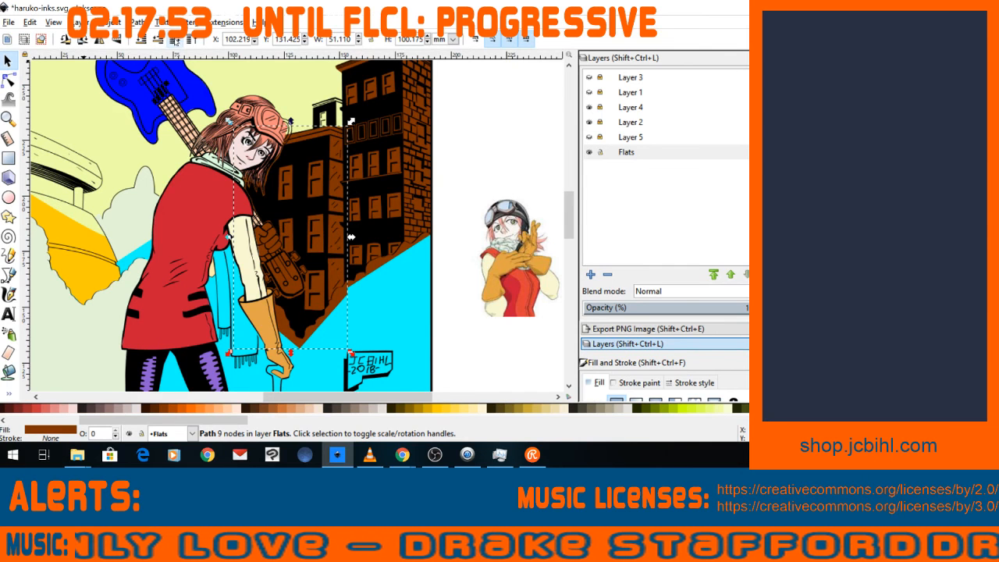
# Draw a closed path with the Pen tool around the fist gripping the guitar neck, bounded by the pale sleeve.
pyautogui.press('space')
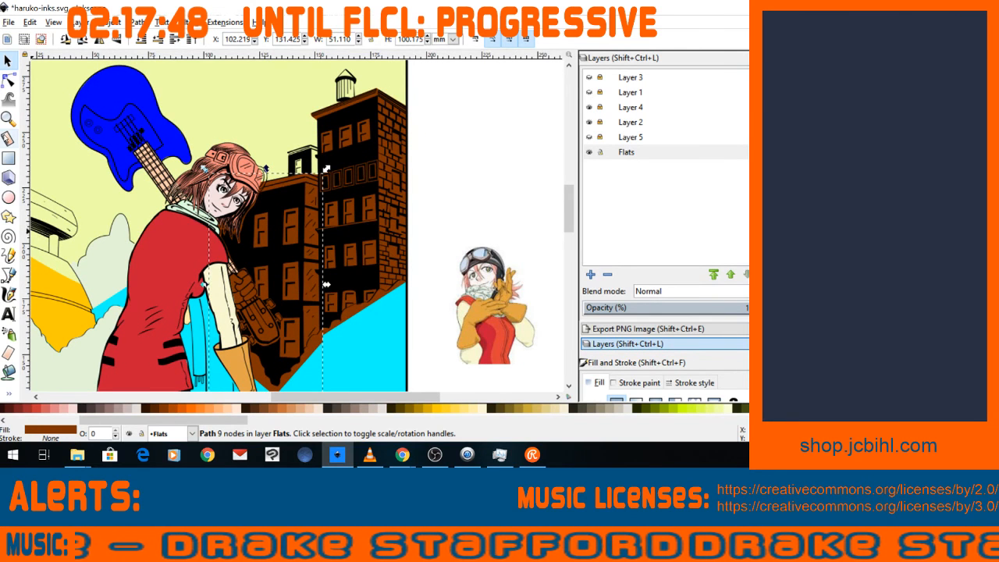
pyautogui.click(9, 117)
pyautogui.moveTo(196, 235); pyautogui.dragTo(274, 328)
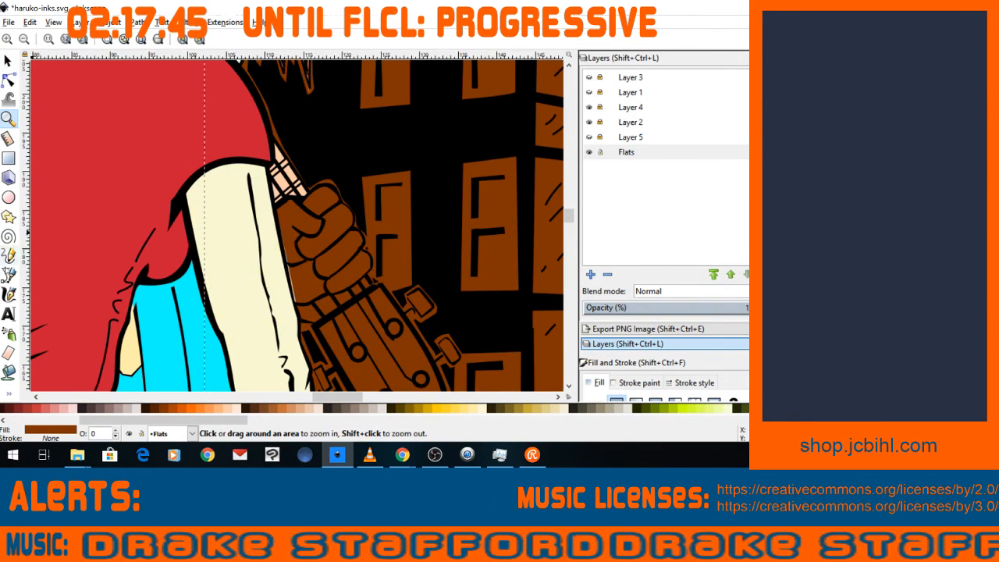
pyautogui.click(9, 274)
pyautogui.click(278, 207)
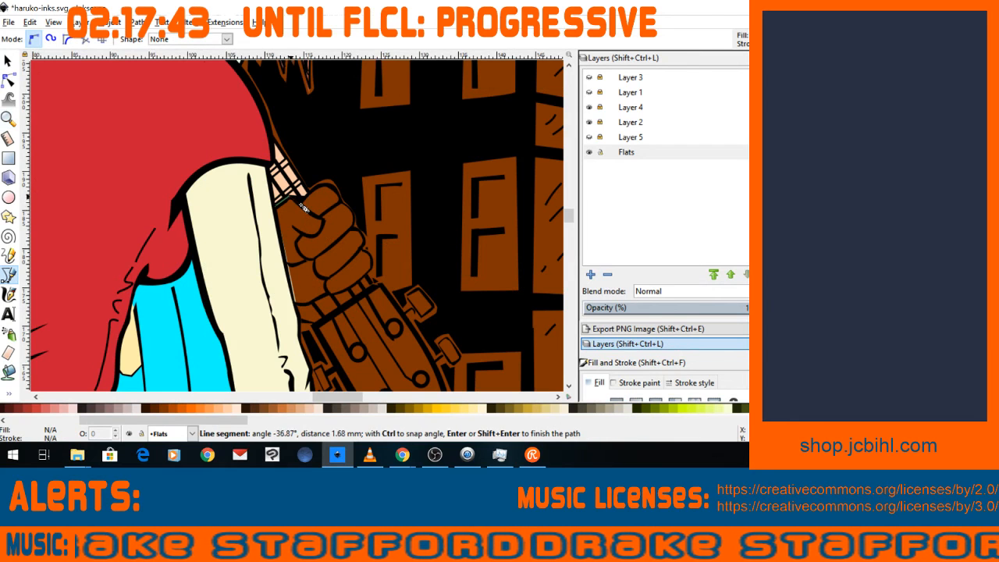
pyautogui.click(301, 203)
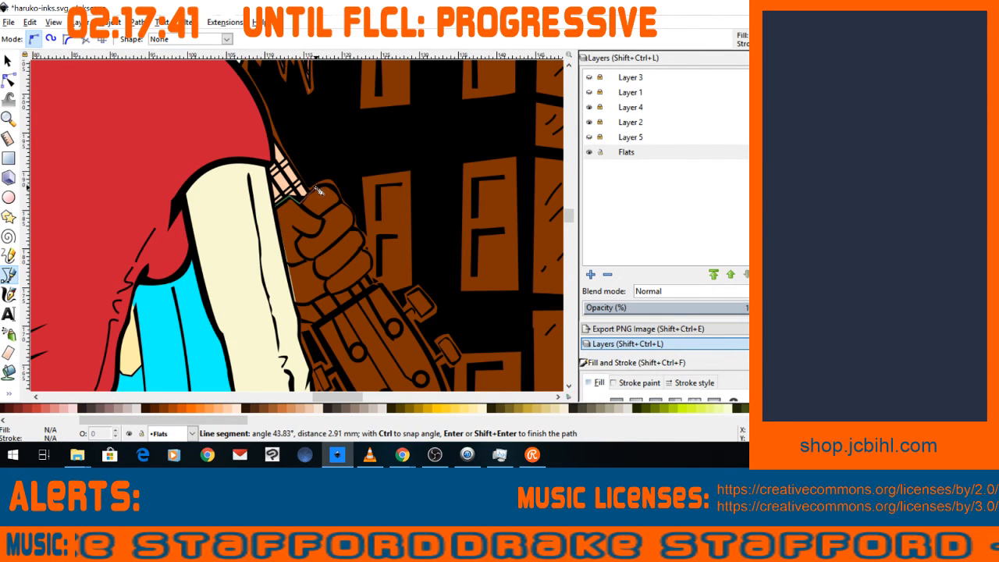
pyautogui.moveTo(316, 188); pyautogui.dragTo(321, 186)
pyautogui.click(331, 189)
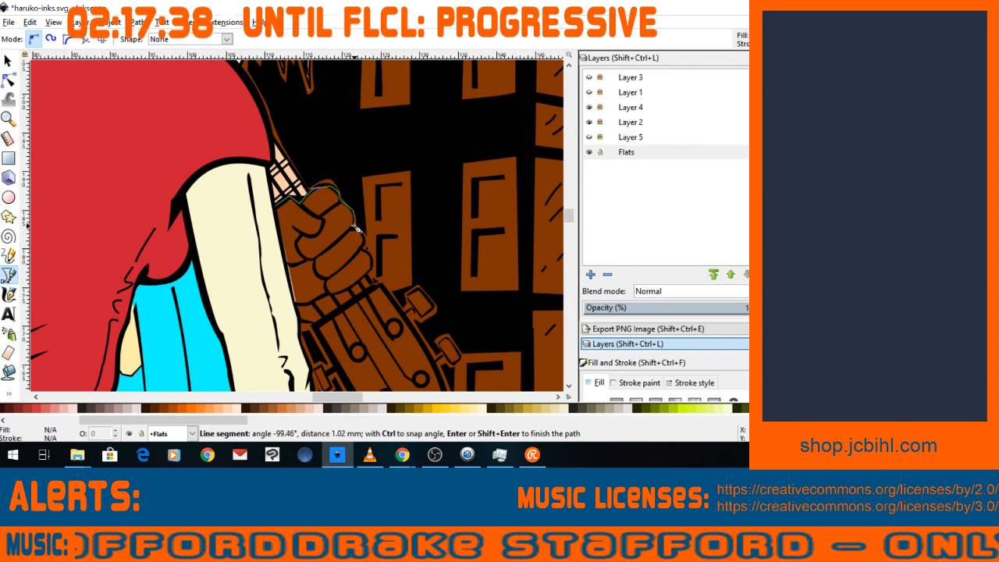
pyautogui.click(363, 239)
pyautogui.click(364, 250)
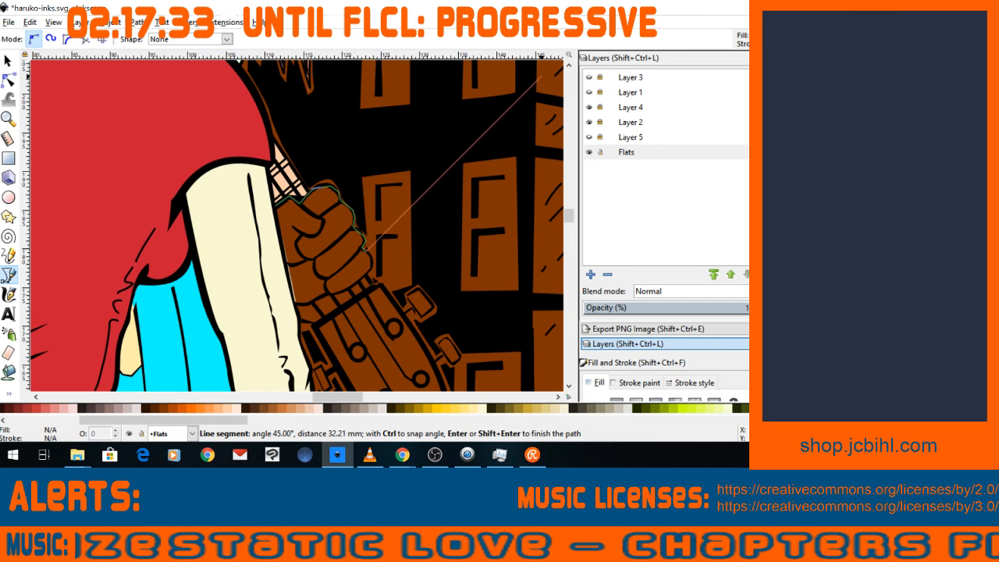
pyautogui.hotkey('alt', 'Tab')
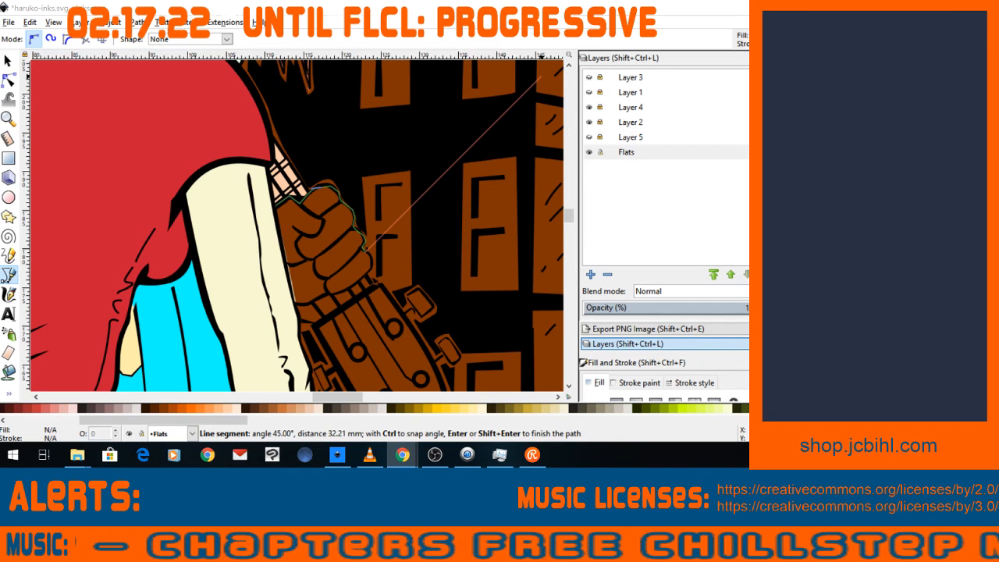
pyautogui.click(370, 255)
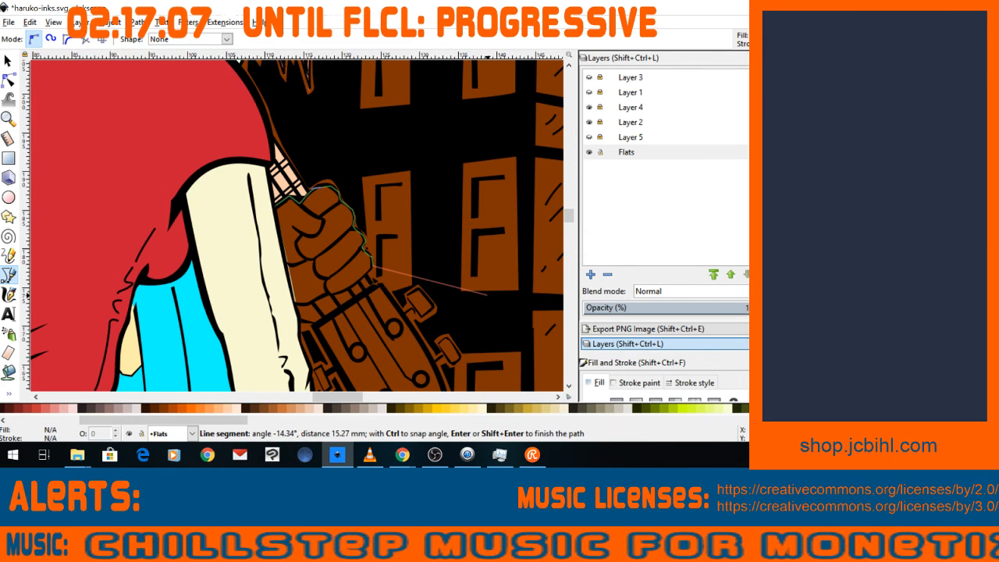
pyautogui.hotkey('alt', 'Tab')
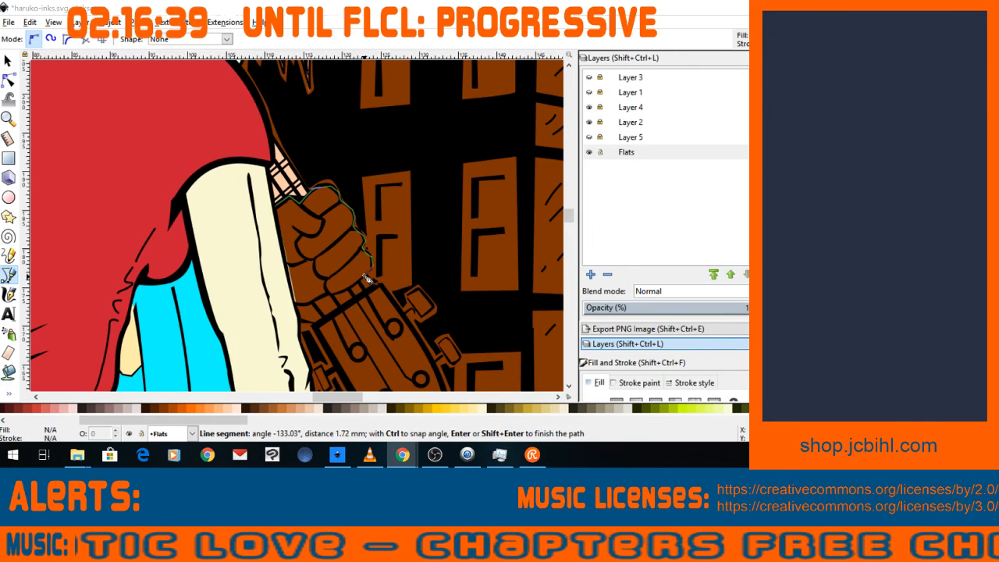
pyautogui.click(311, 300)
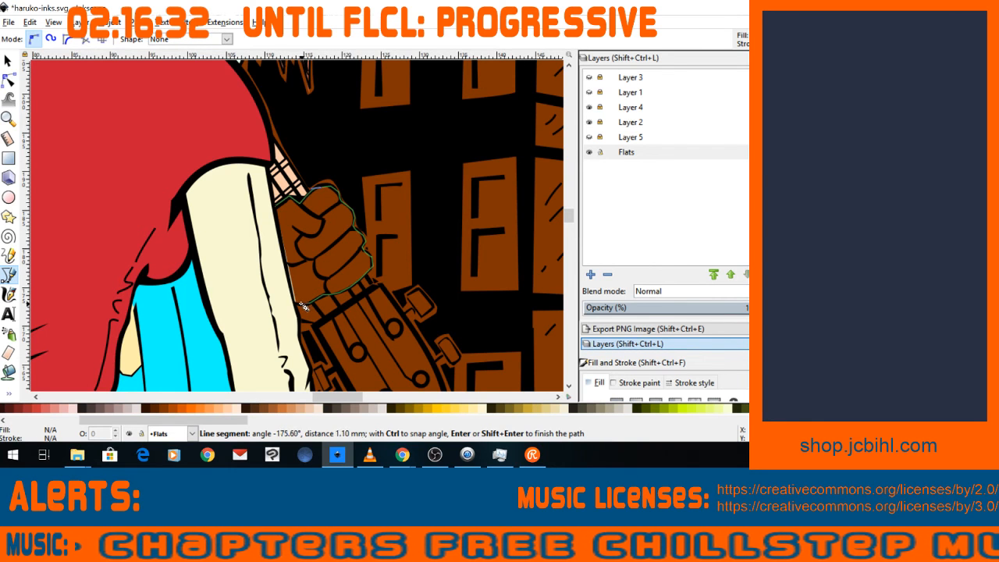
pyautogui.click(302, 303)
pyautogui.click(293, 303)
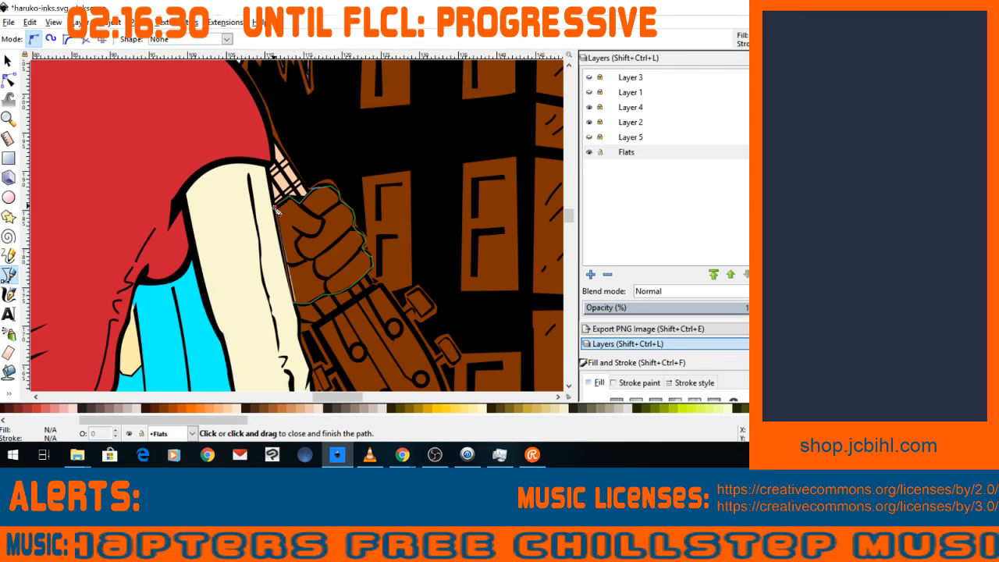
pyautogui.click(276, 211)
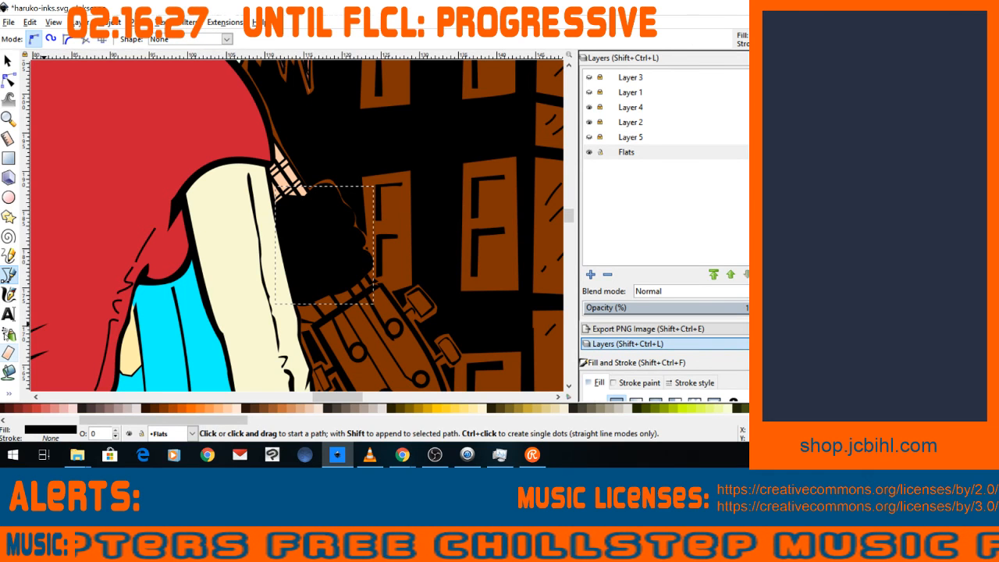
# Fill the fist path with the pale yellow sampled from the small patch beside the coat and hanging scarf.
pyautogui.click(7, 392)
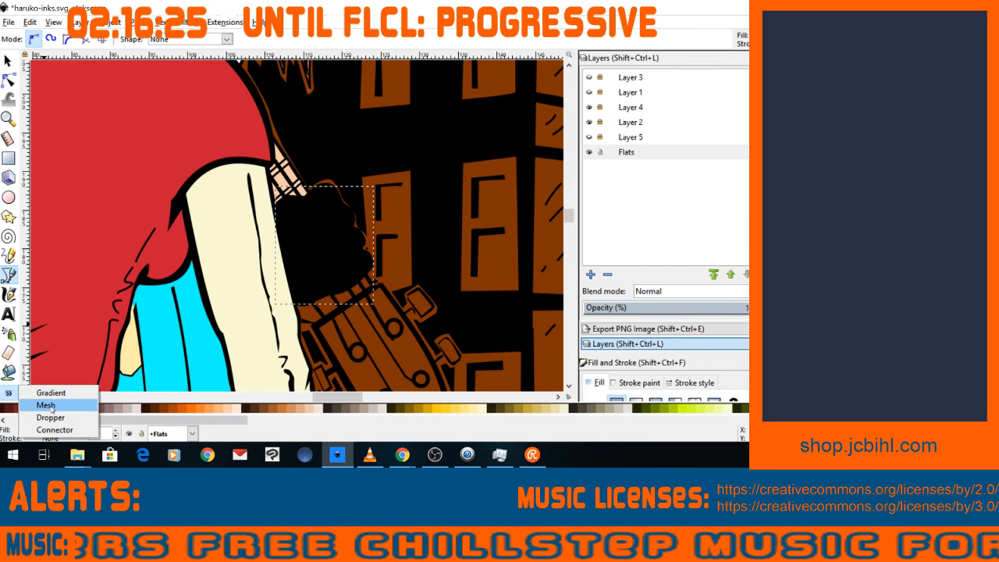
pyautogui.click(50, 417)
pyautogui.click(137, 377)
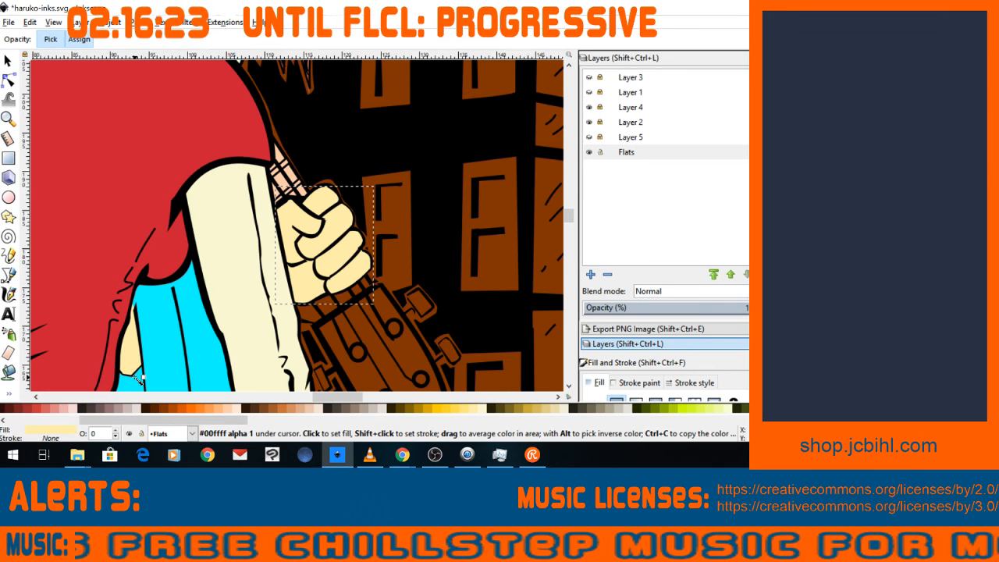
pyautogui.press('-')
pyautogui.press('-')
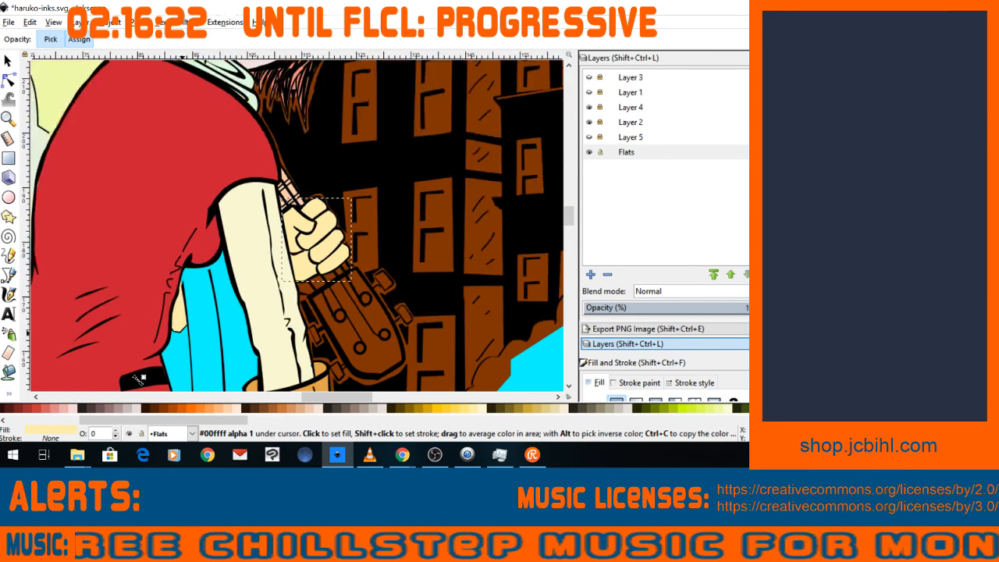
pyautogui.press('-')
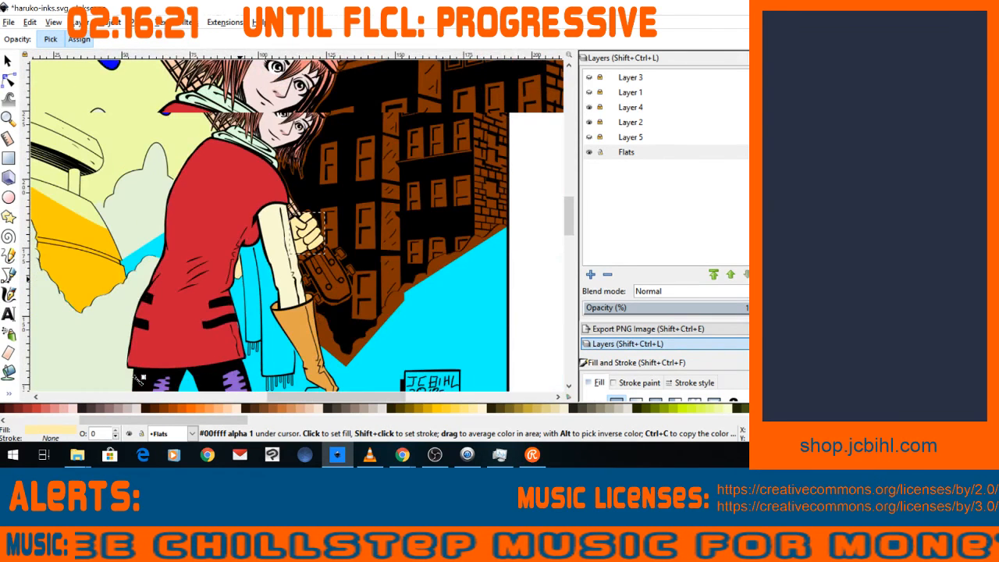
pyautogui.press('-')
pyautogui.press('+')
pyautogui.press('-')
pyautogui.press('space')
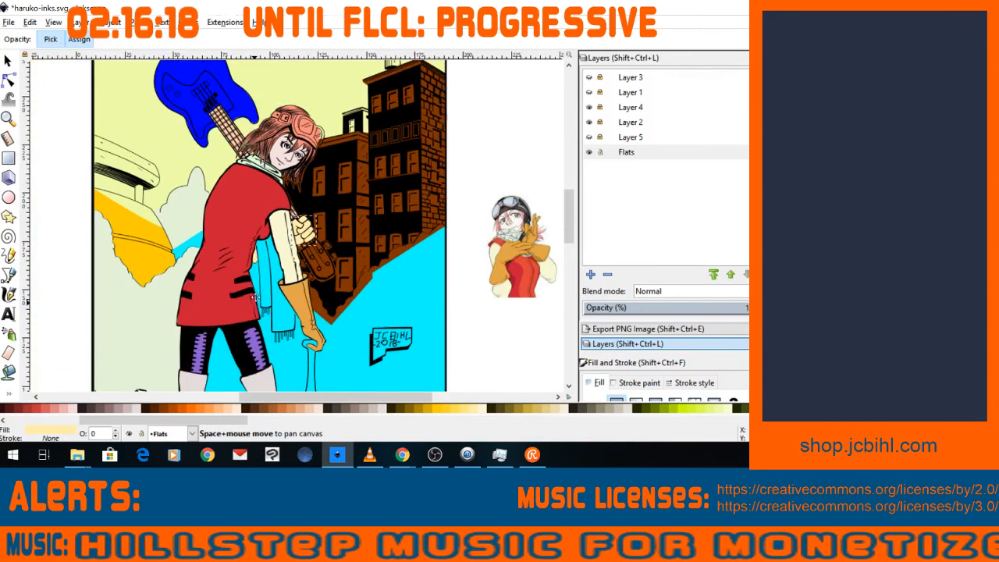
pyautogui.moveTo(254, 297); pyautogui.dragTo(271, 267)
pyautogui.press('+')
pyautogui.press('+')
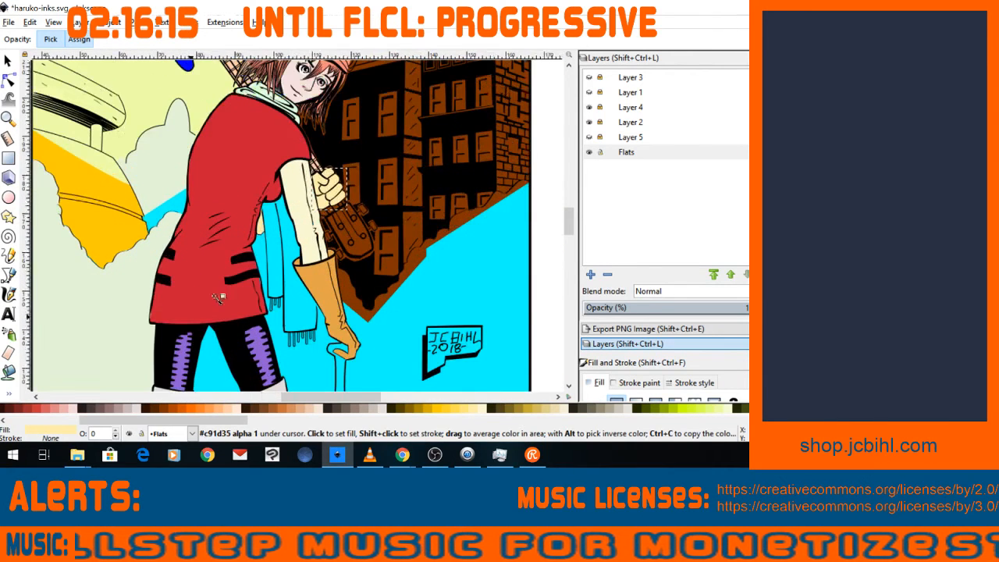
pyautogui.press('+')
pyautogui.press('b')
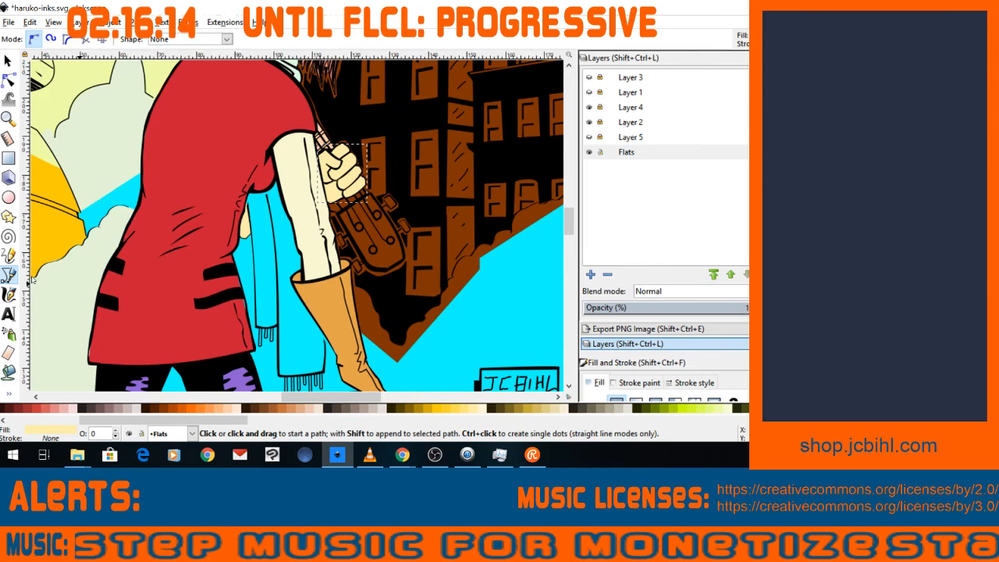
pyautogui.click(248, 203)
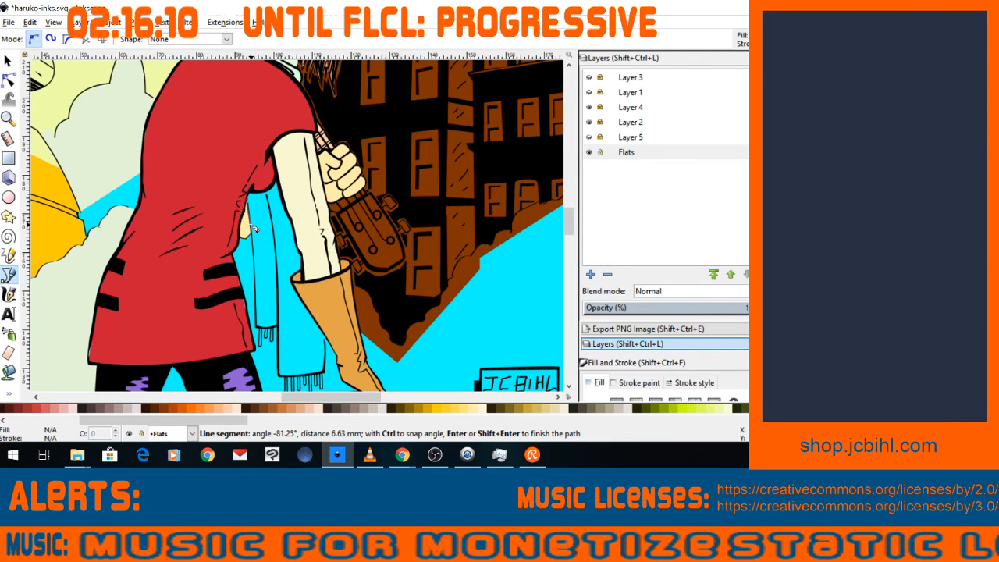
pyautogui.click(257, 290)
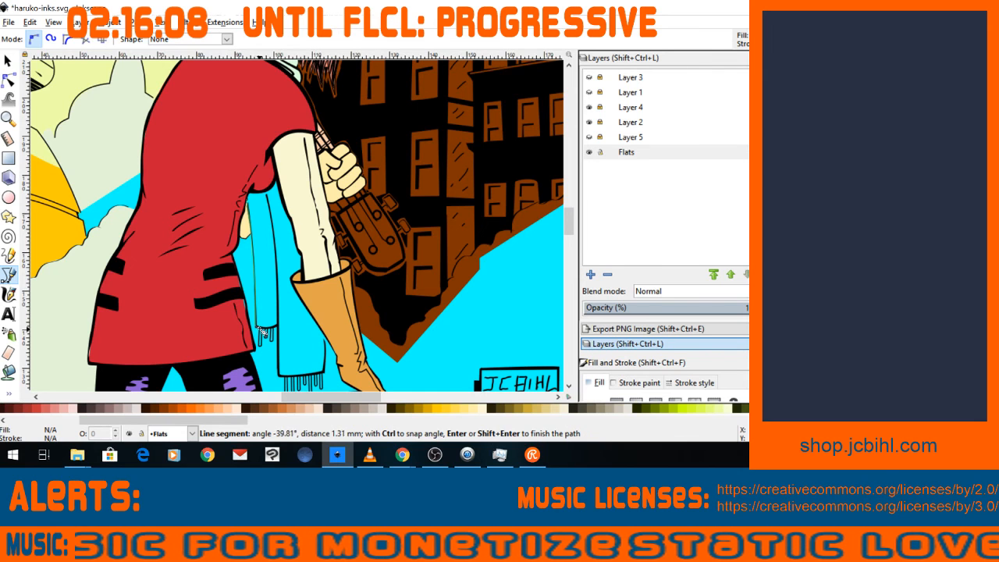
pyautogui.click(263, 350)
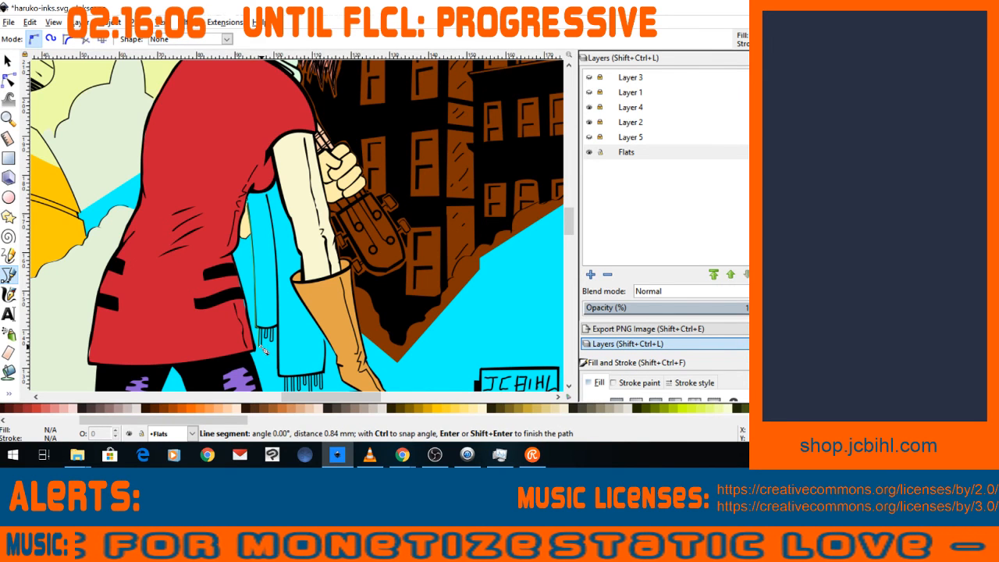
pyautogui.press('Return')
pyautogui.hotkey('ctrl', 'z')
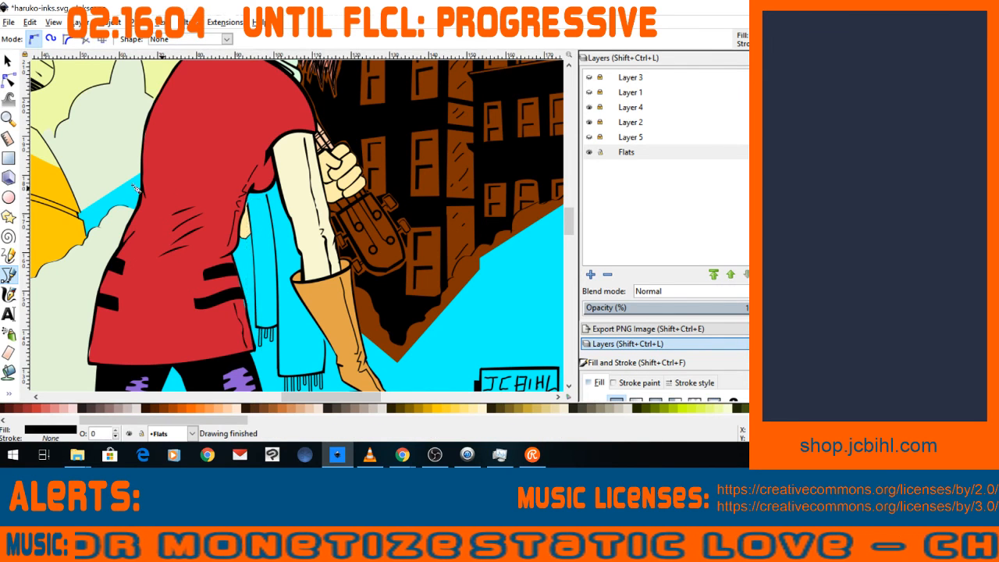
# Draw a Pen path down the coat-side edge of the shorter scarf tail and around its first fringe strand.
pyautogui.click(250, 205)
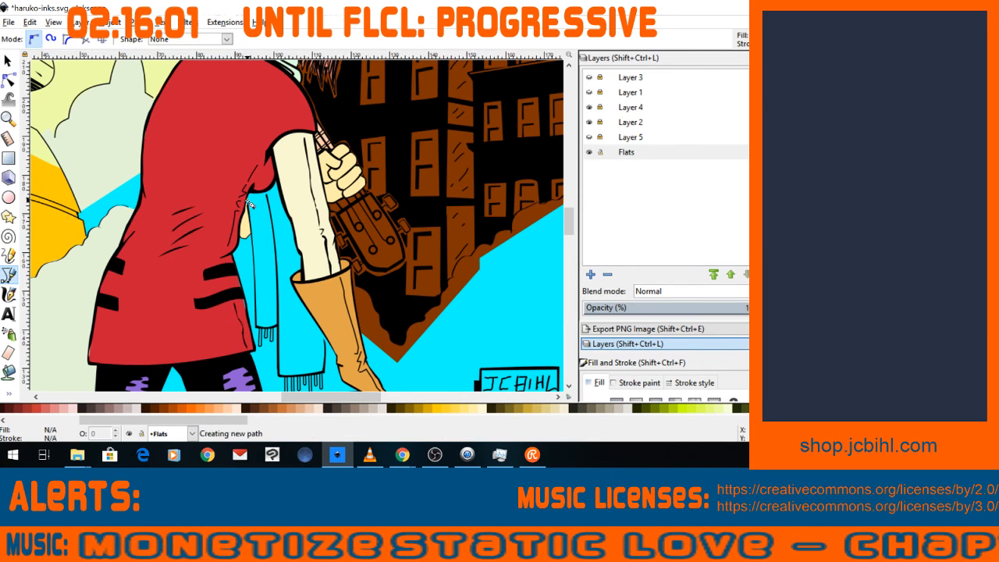
pyautogui.click(259, 307)
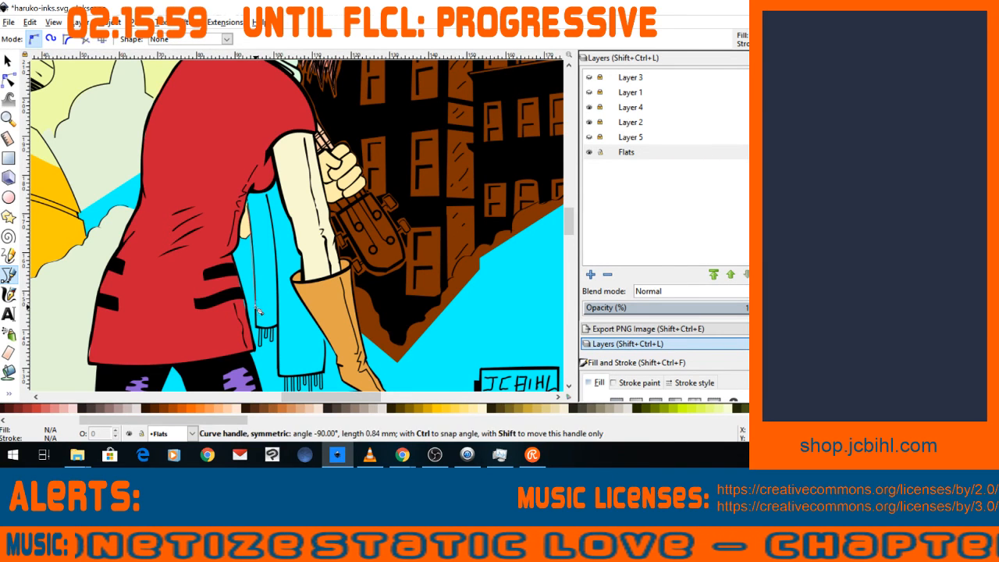
pyautogui.click(260, 328)
pyautogui.click(261, 332)
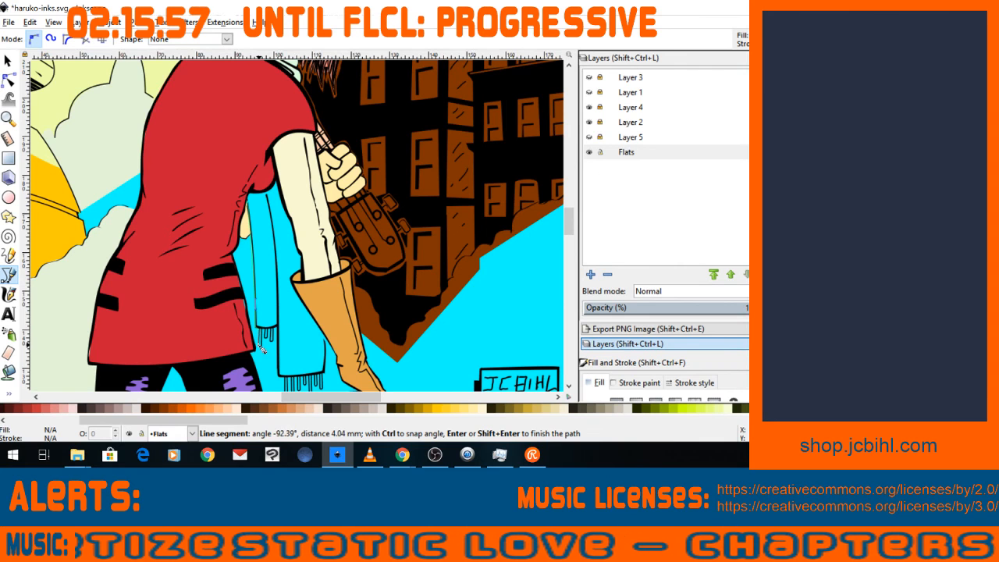
pyautogui.click(262, 351)
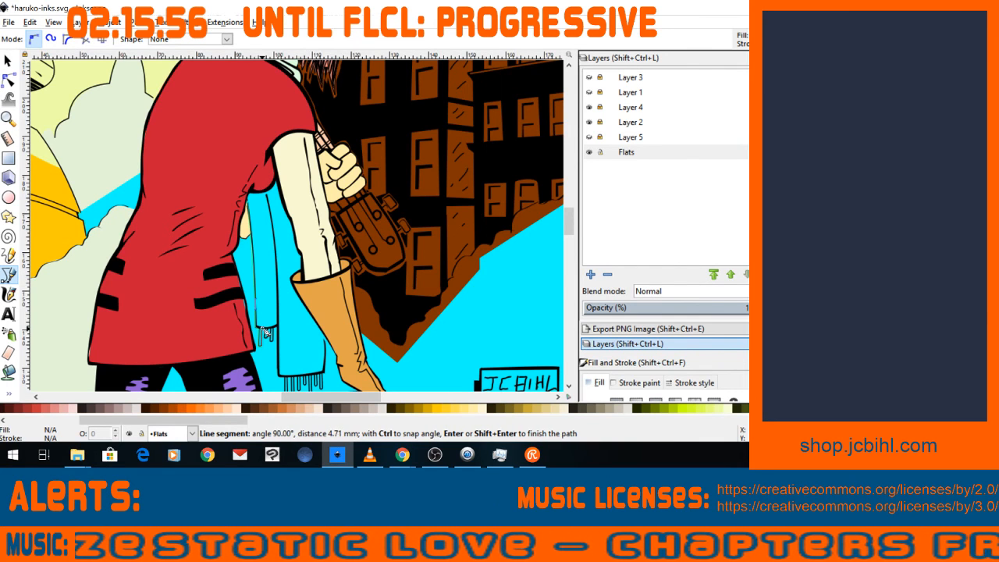
pyautogui.click(268, 343)
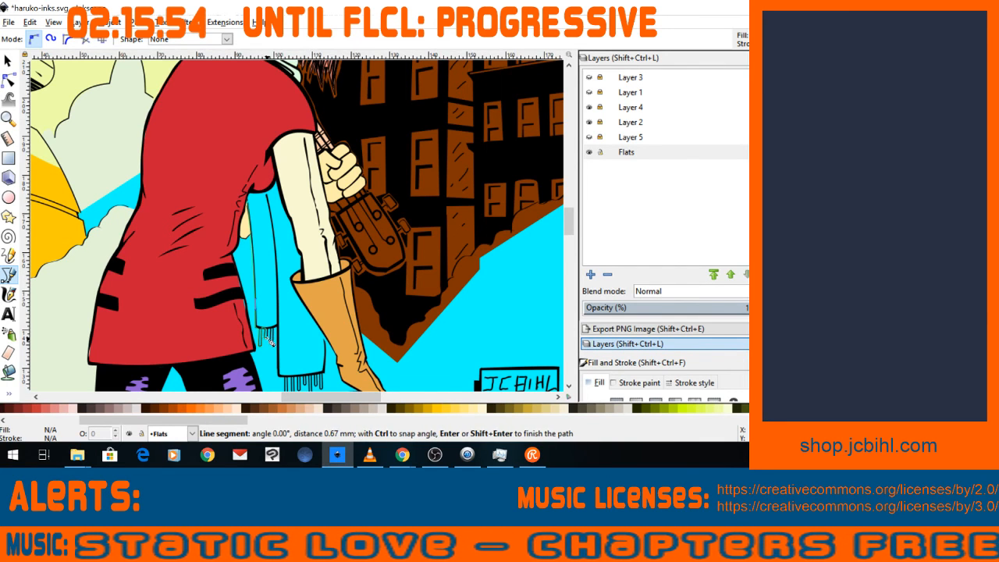
pyautogui.click(267, 327)
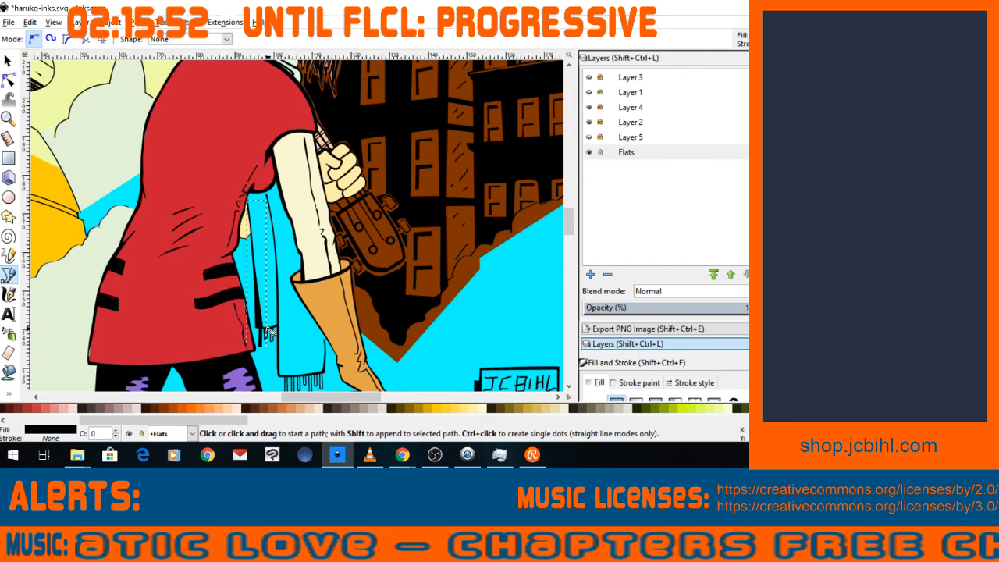
pyautogui.click(265, 332)
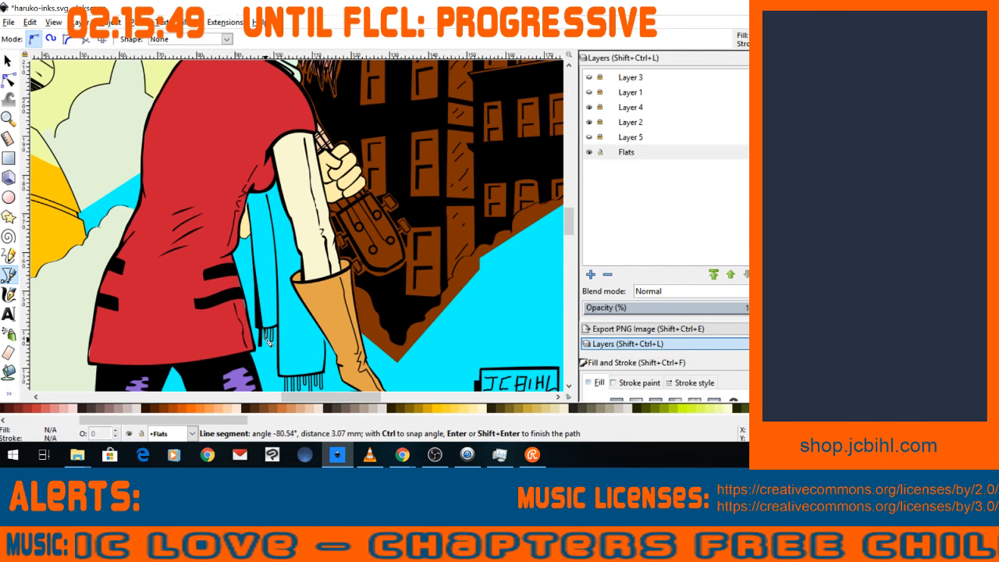
pyautogui.click(266, 338)
pyautogui.doubleClick(265, 327)
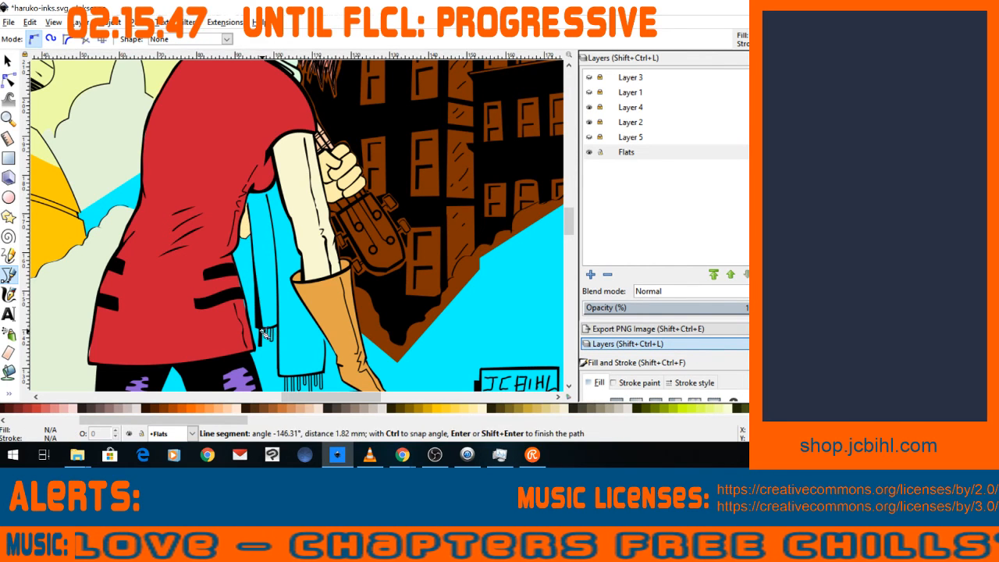
pyautogui.press('Delete')
pyautogui.press('Delete')
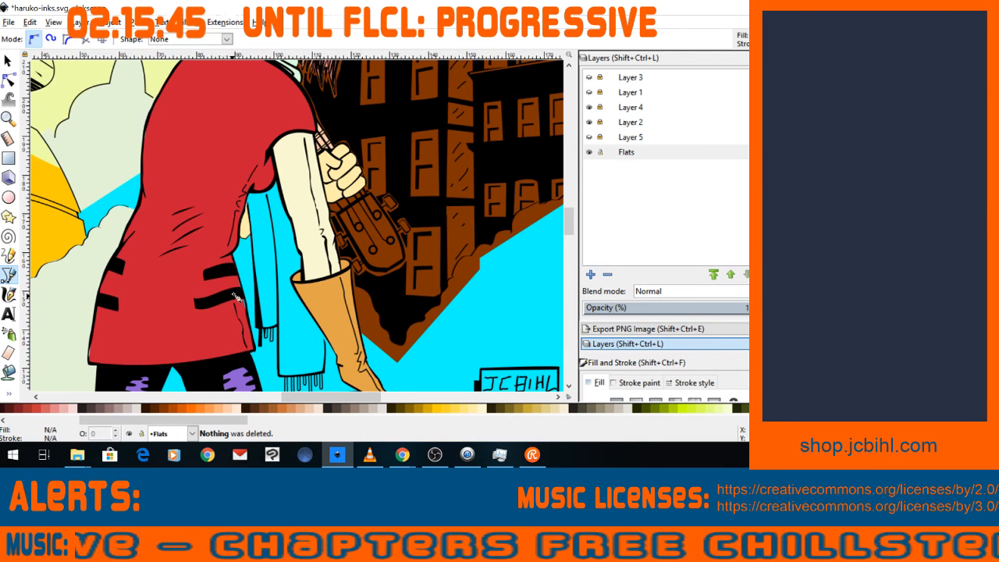
# Start a Pen path at the shorter scarf tail's hem and trace around its two remaining fringe strands.
pyautogui.scroll(1, 252, 254)
pyautogui.moveTo(255, 253); pyautogui.dragTo(259, 219)
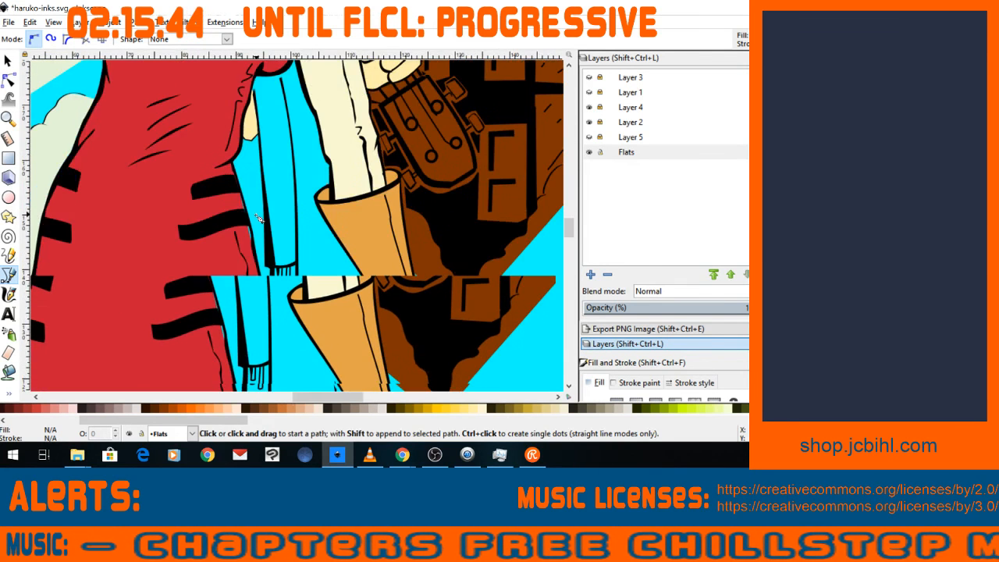
pyautogui.scroll(1, 257, 219)
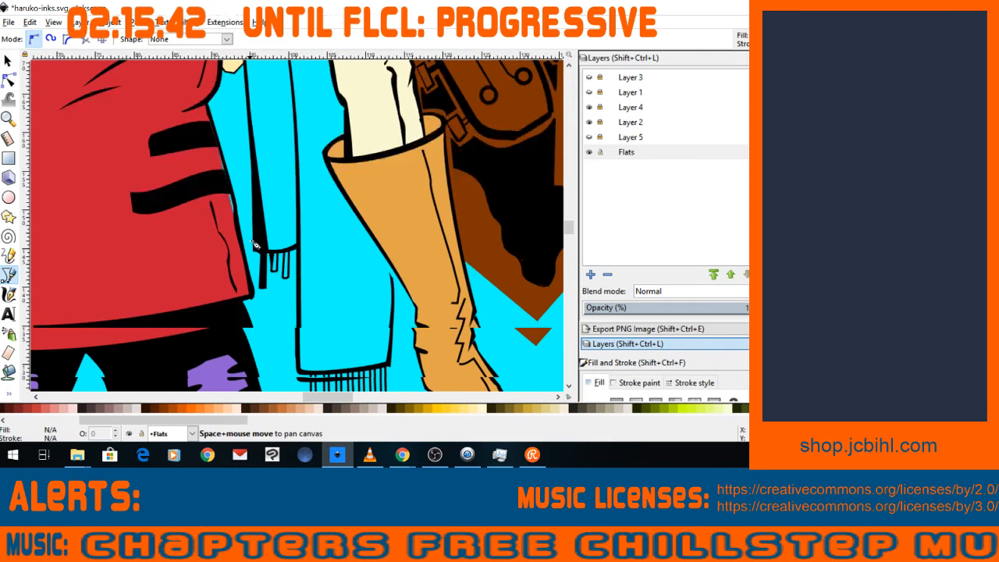
pyautogui.scroll(1, 254, 245)
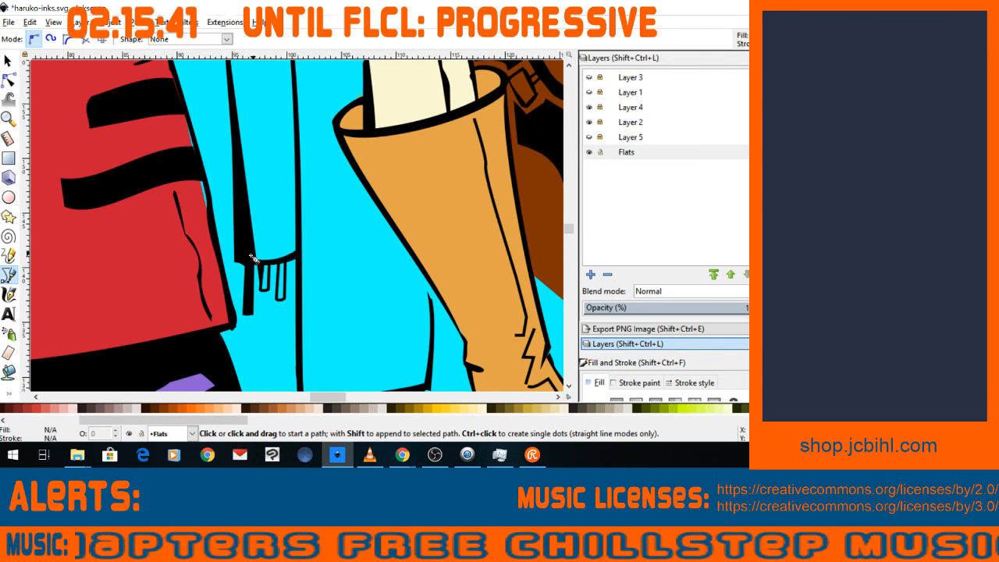
pyautogui.click(252, 258)
pyautogui.click(261, 261)
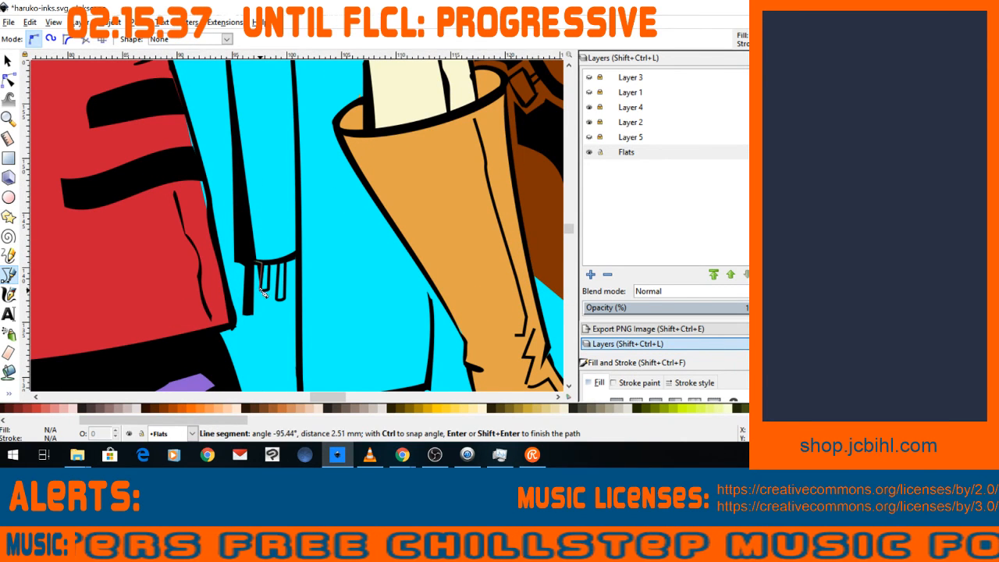
pyautogui.click(261, 288)
pyautogui.click(268, 288)
pyautogui.click(270, 262)
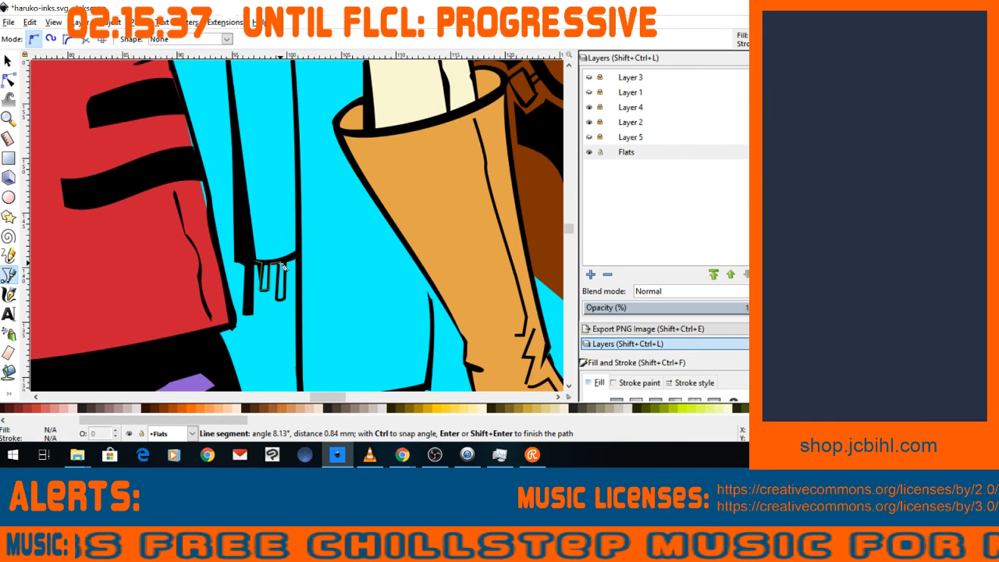
pyautogui.click(278, 263)
pyautogui.click(277, 300)
pyautogui.click(283, 299)
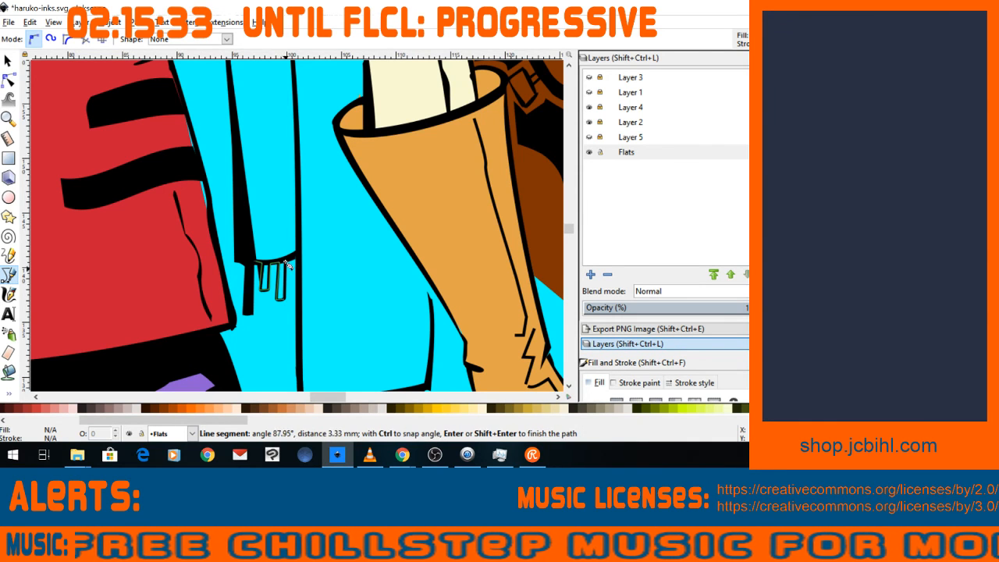
pyautogui.click(285, 257)
# Continue the path down the coat-side edge of the longer scarf tail and around its lower corner to the first fringe strand.
pyautogui.click(296, 254)
pyautogui.click(298, 360)
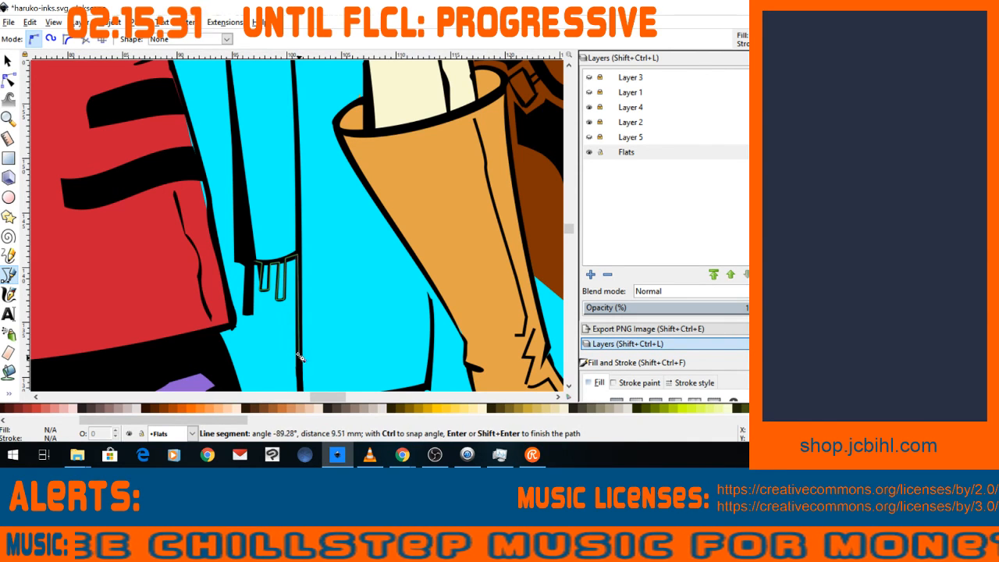
pyautogui.press('space')
pyautogui.click(280, 271)
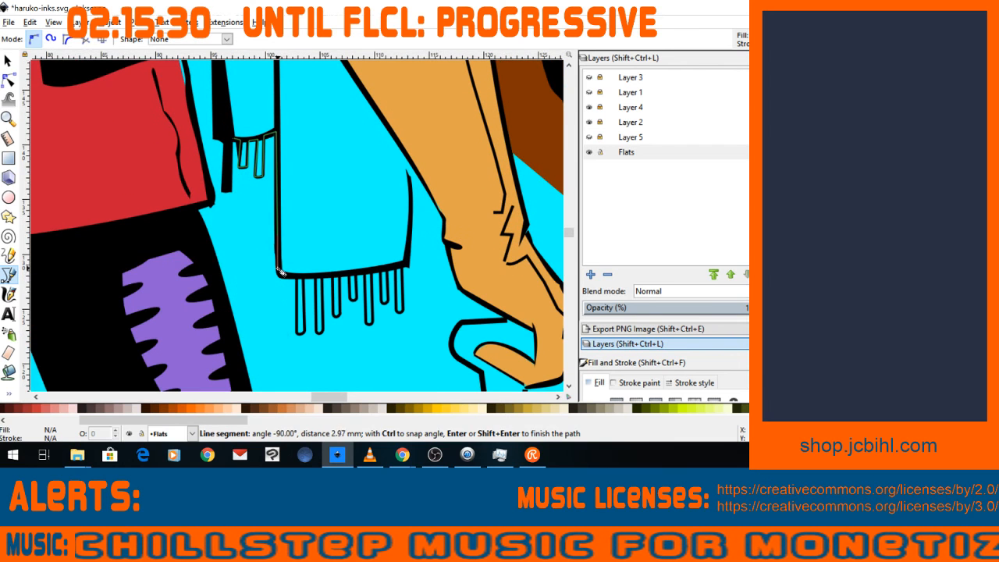
pyautogui.click(296, 277)
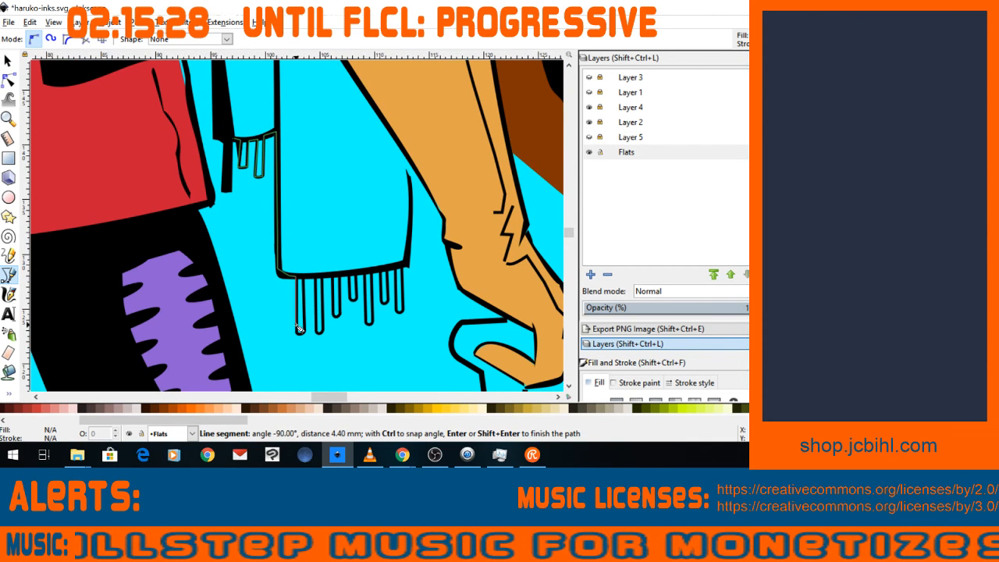
# Trace the path around the first two fringe strands of the longer scarf tail.
pyautogui.click(298, 329)
pyautogui.click(304, 337)
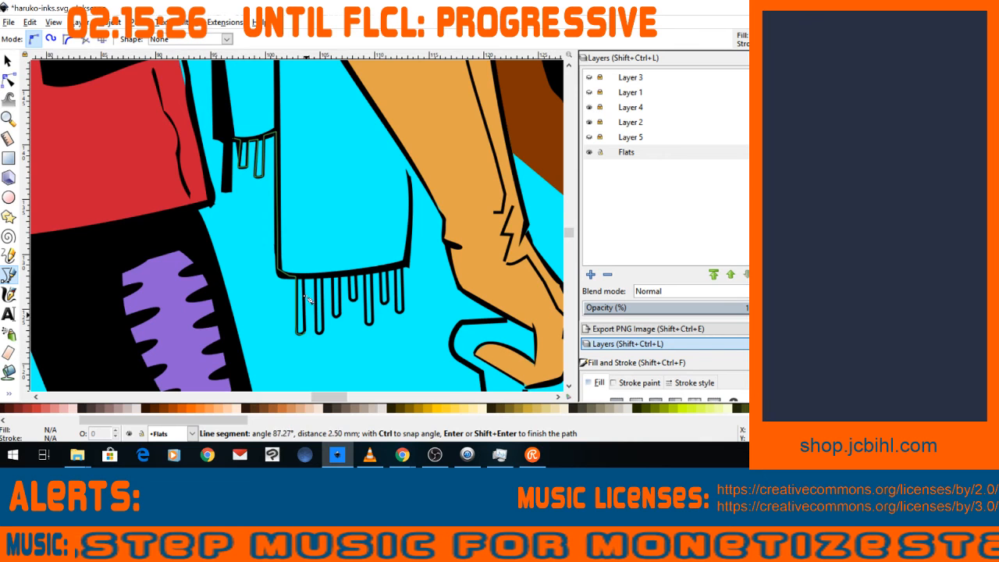
pyautogui.scroll(-2, 309, 296)
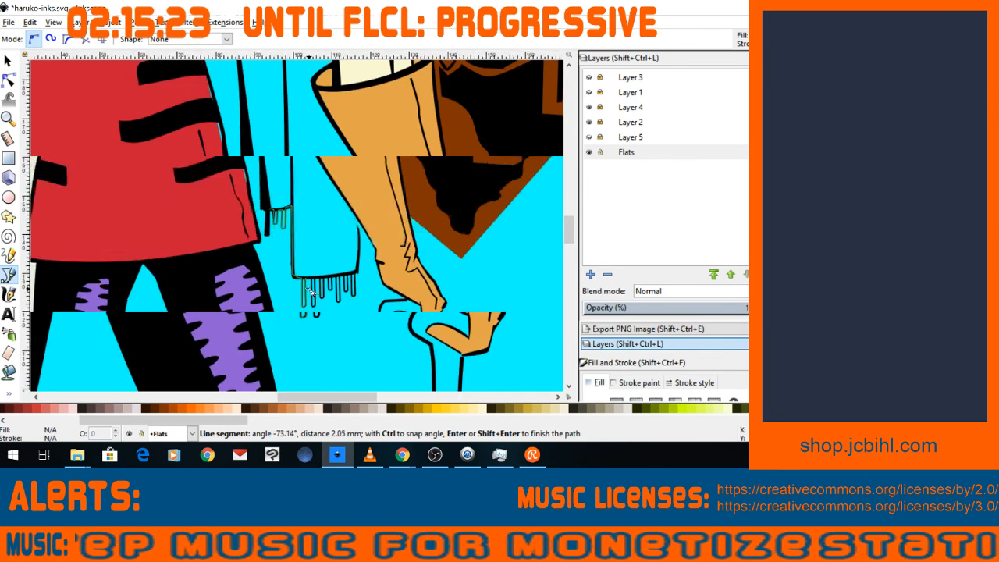
pyautogui.press('space')
pyautogui.moveTo(310, 290); pyautogui.dragTo(302, 320)
pyautogui.scroll(1, 301, 318)
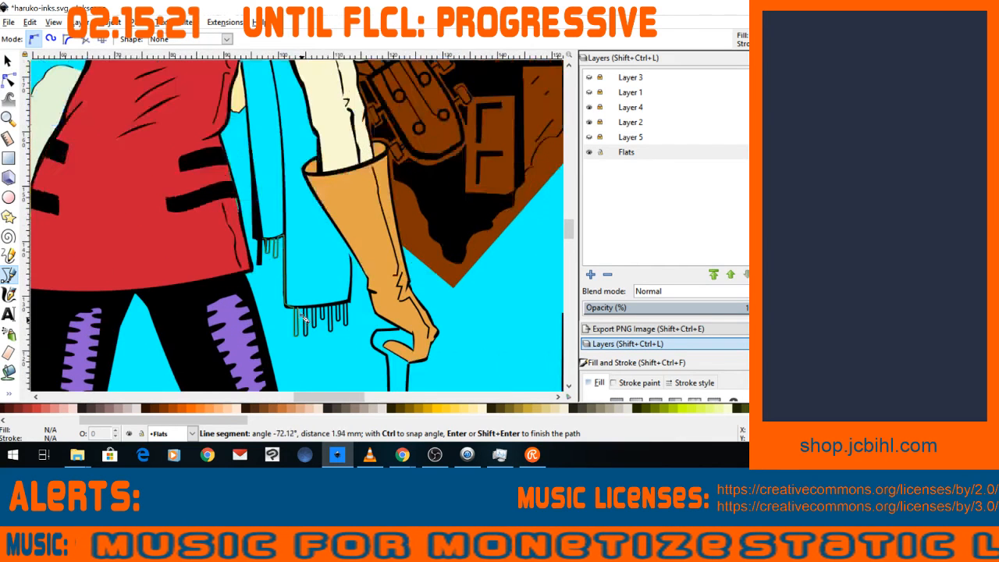
pyautogui.scroll(3, 303, 317)
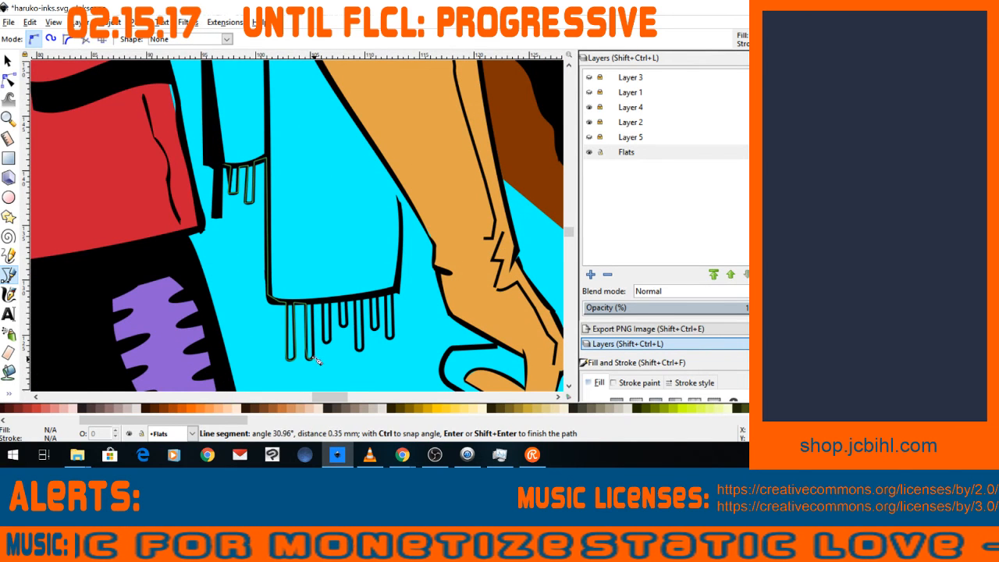
pyautogui.click(312, 301)
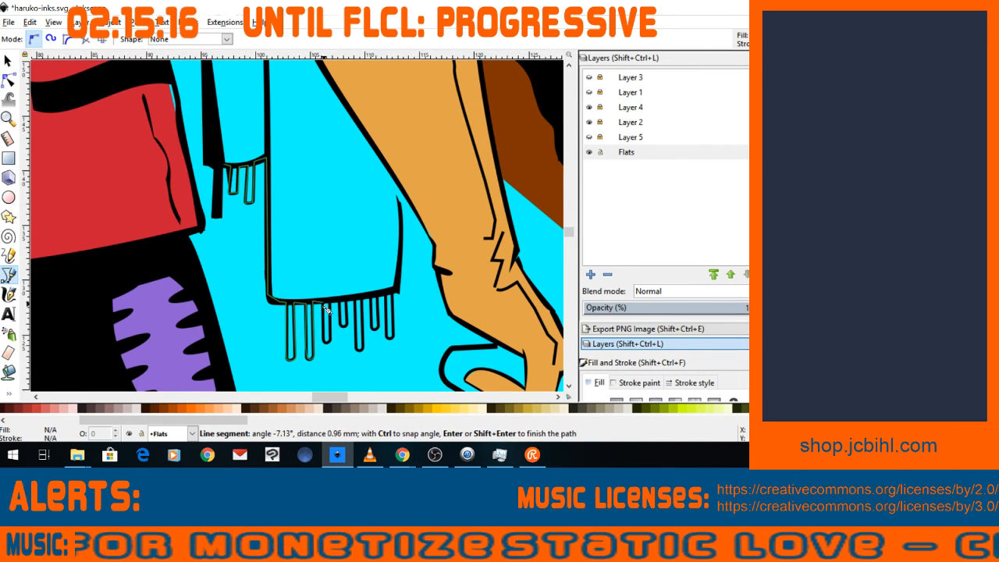
# Trace the path around the third and fourth fringe strands of the longer scarf tail.
pyautogui.click(323, 302)
pyautogui.click(323, 340)
pyautogui.click(326, 343)
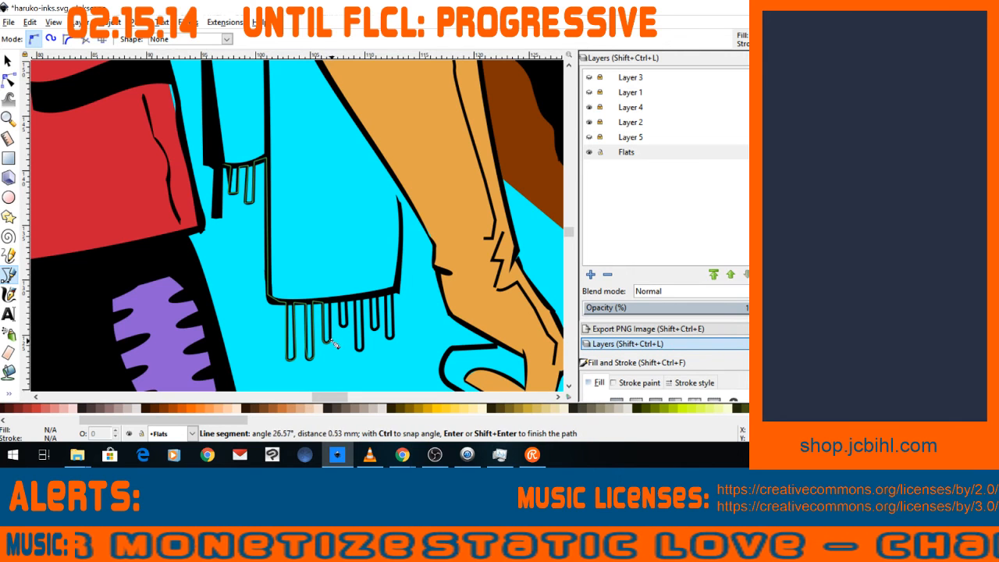
pyautogui.click(330, 341)
pyautogui.click(331, 299)
pyautogui.click(341, 303)
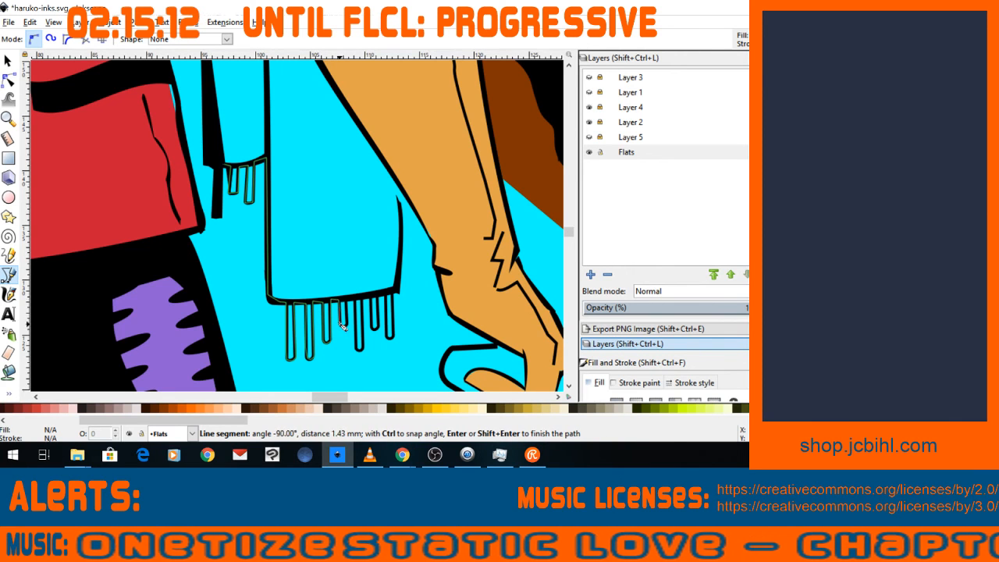
pyautogui.click(342, 325)
pyautogui.click(346, 324)
pyautogui.click(348, 300)
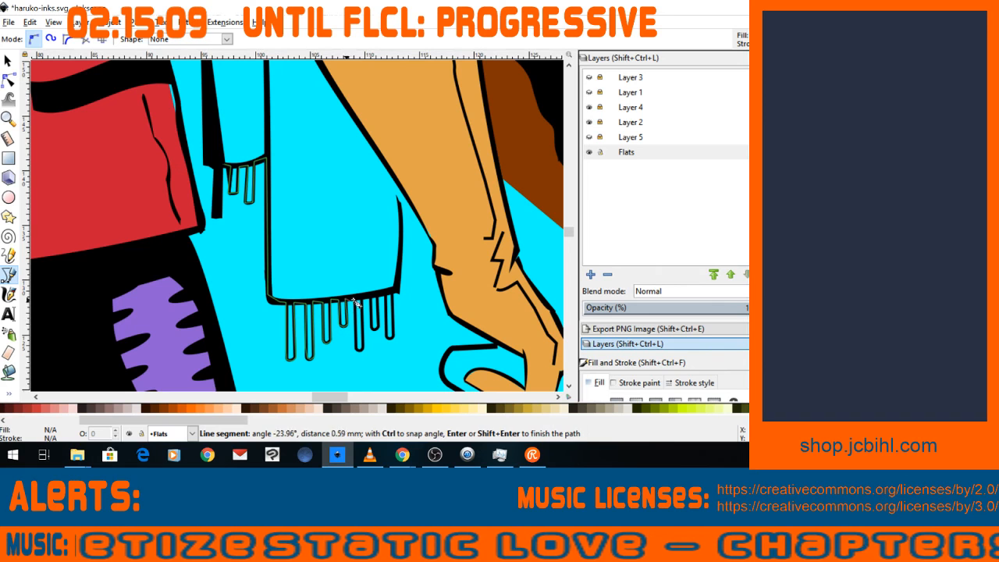
# Continue the path around the fifth fringe strand of the longer scarf tail and down to the sixth strand's tip.
pyautogui.click(355, 302)
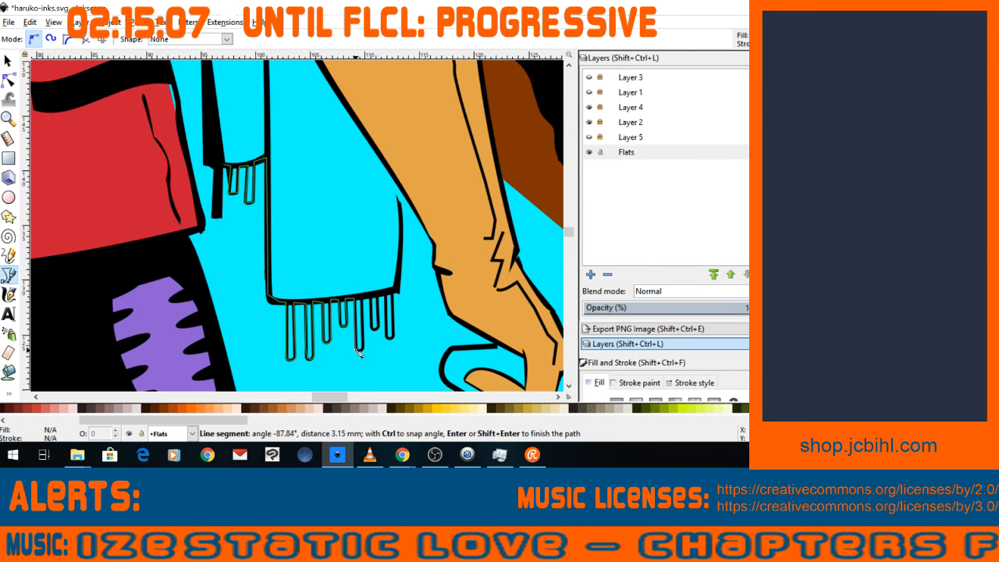
pyautogui.click(358, 350)
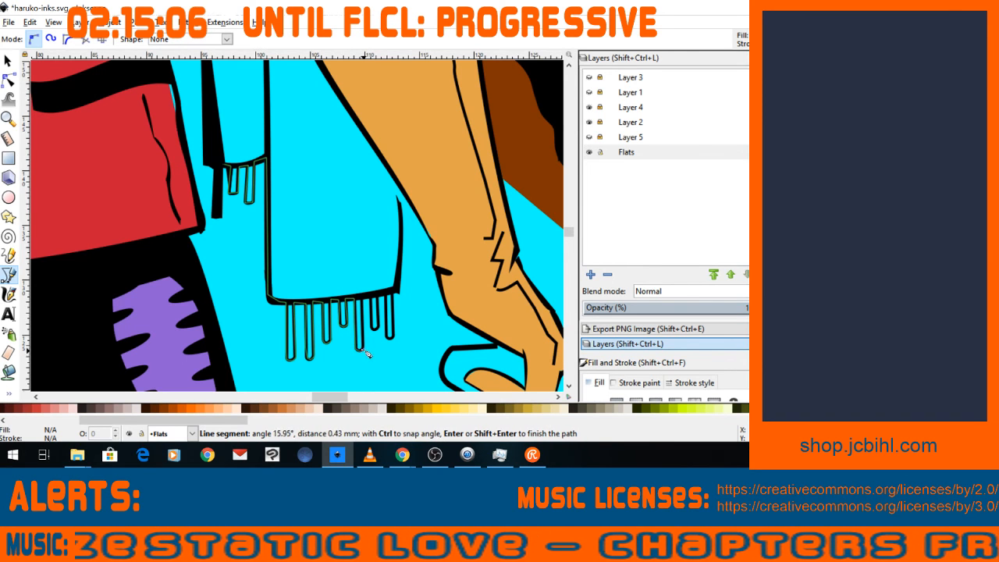
pyautogui.click(373, 302)
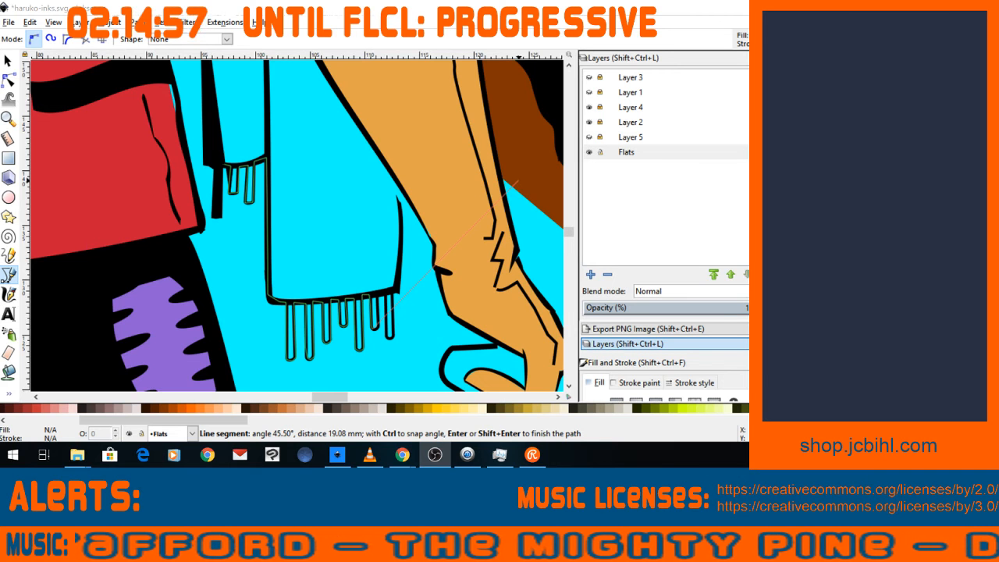
pyautogui.click(382, 329)
pyautogui.click(379, 323)
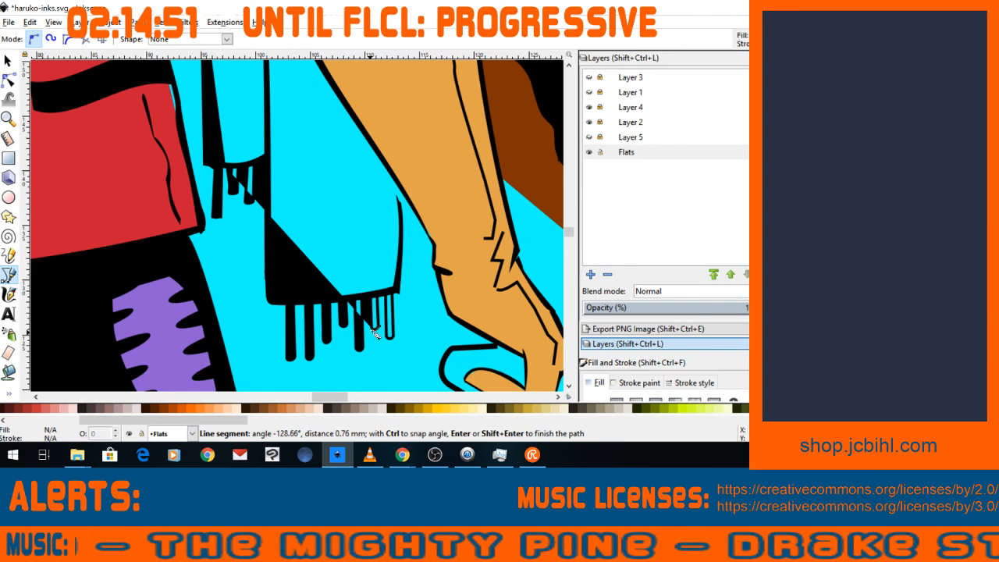
pyautogui.press('Escape')
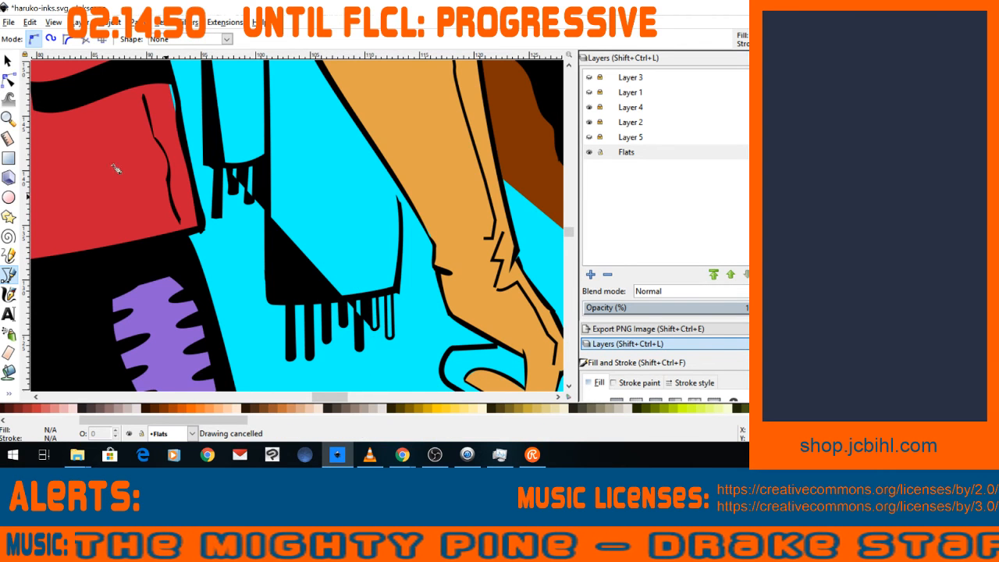
# Delete the incomplete black path covering the fringes of both scarf tails.
pyautogui.press('s')
pyautogui.click(306, 288)
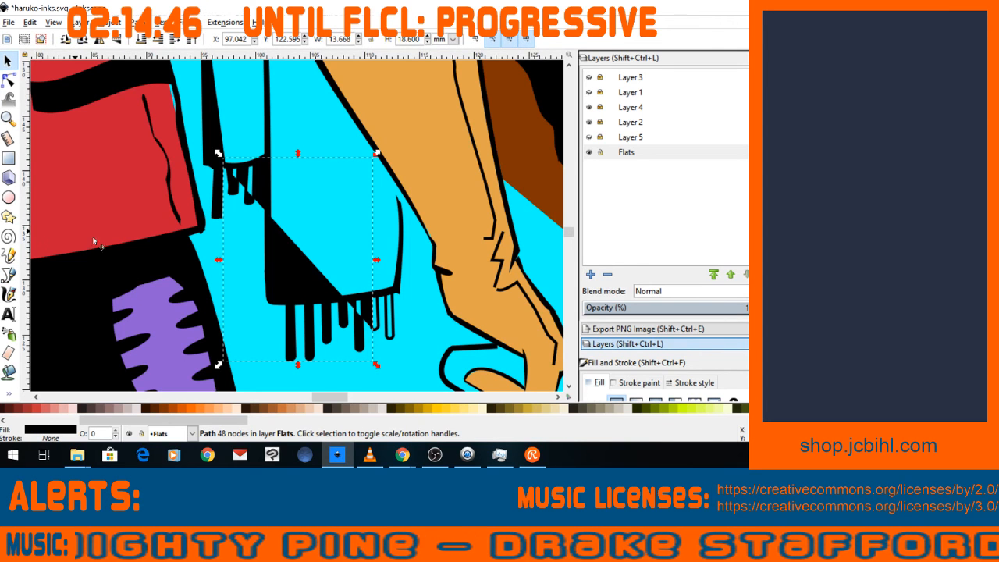
pyautogui.press('Delete')
# Fill the black flat along the shorter scarf tail's coat-side edge with the pale green sampled from the scarf at the neck.
pyautogui.click(8, 275)
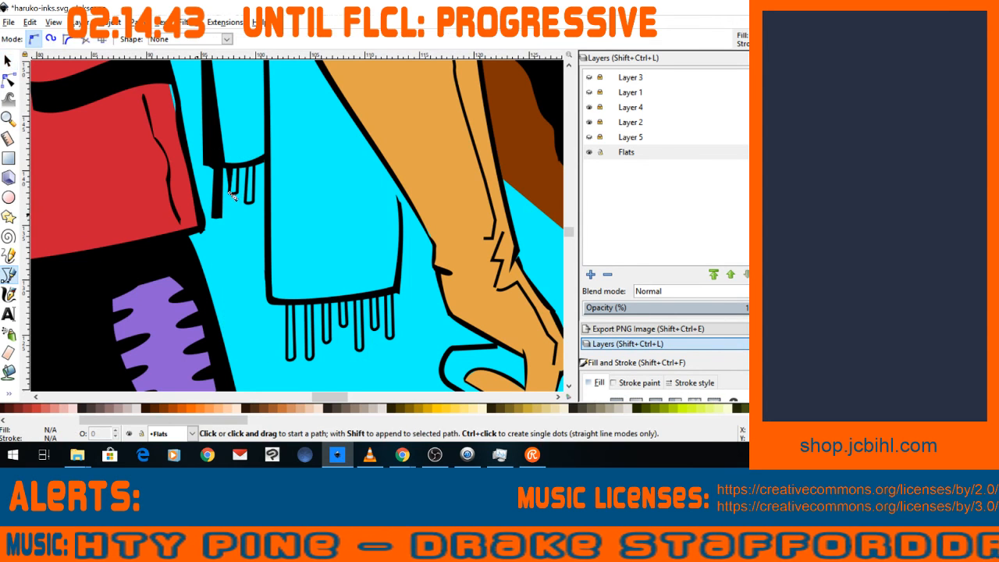
pyautogui.click(8, 61)
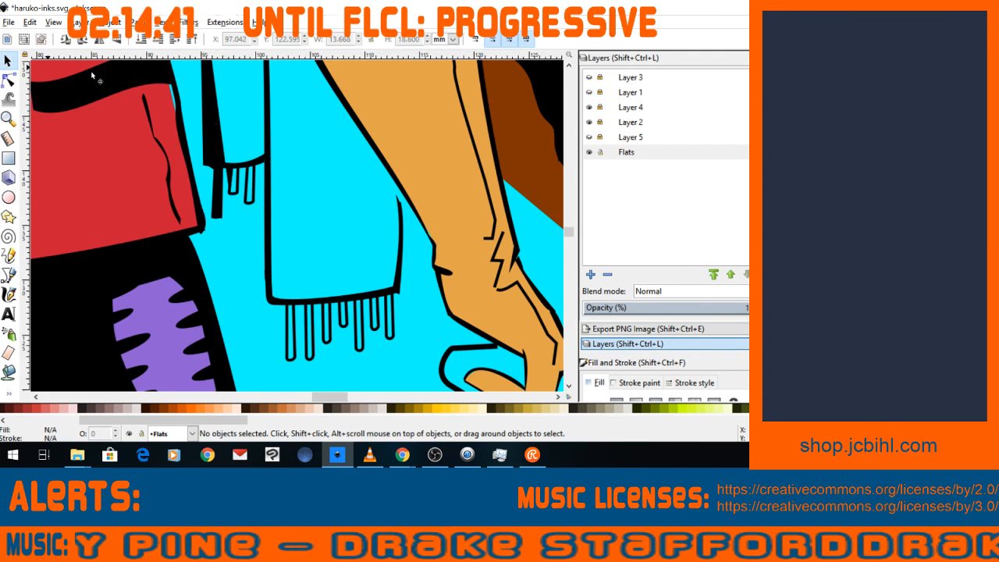
pyautogui.click(211, 125)
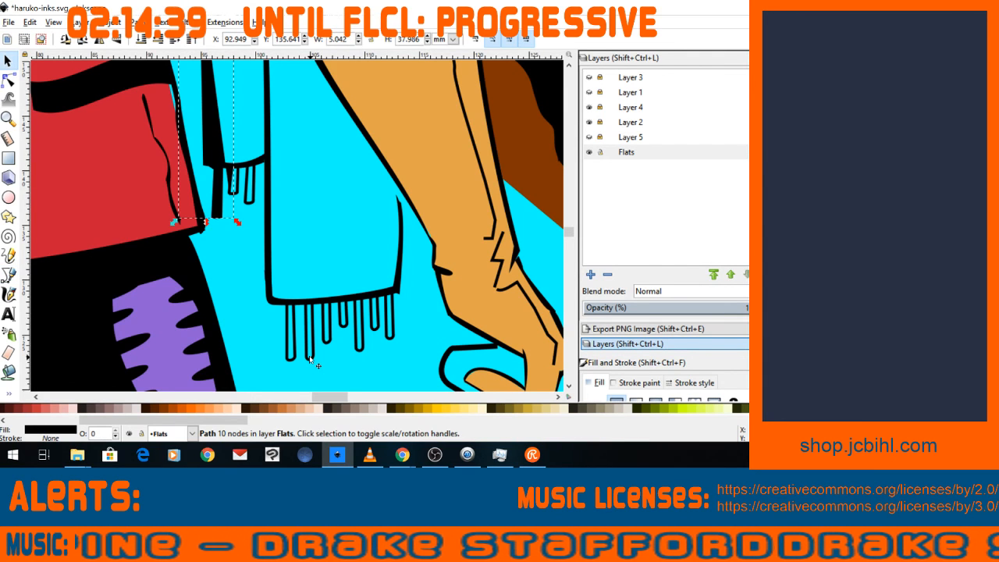
pyautogui.keyDown('ctrl'); pyautogui.scroll(-5, 318, 364); pyautogui.keyUp('ctrl')
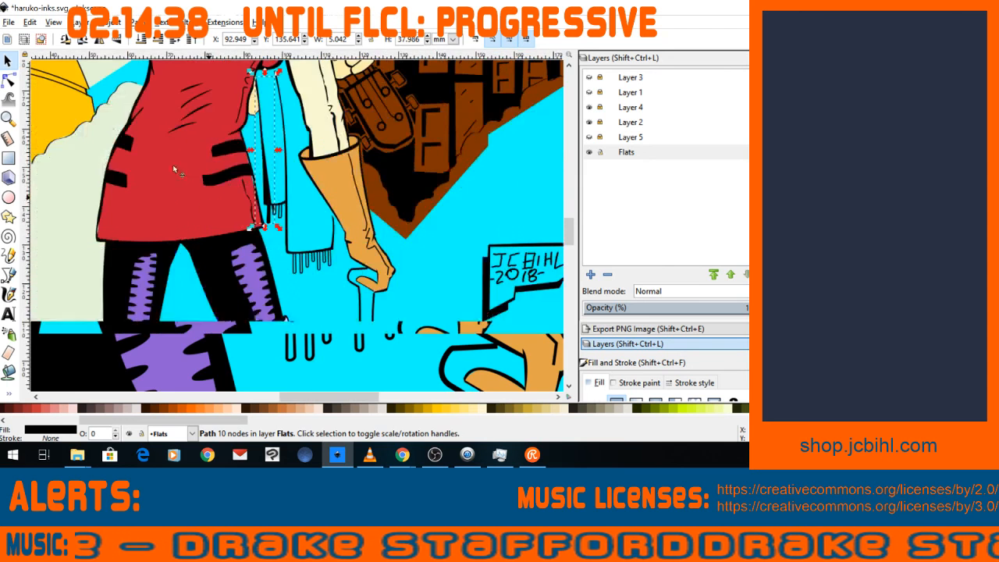
pyautogui.scroll(5, 194, 315)
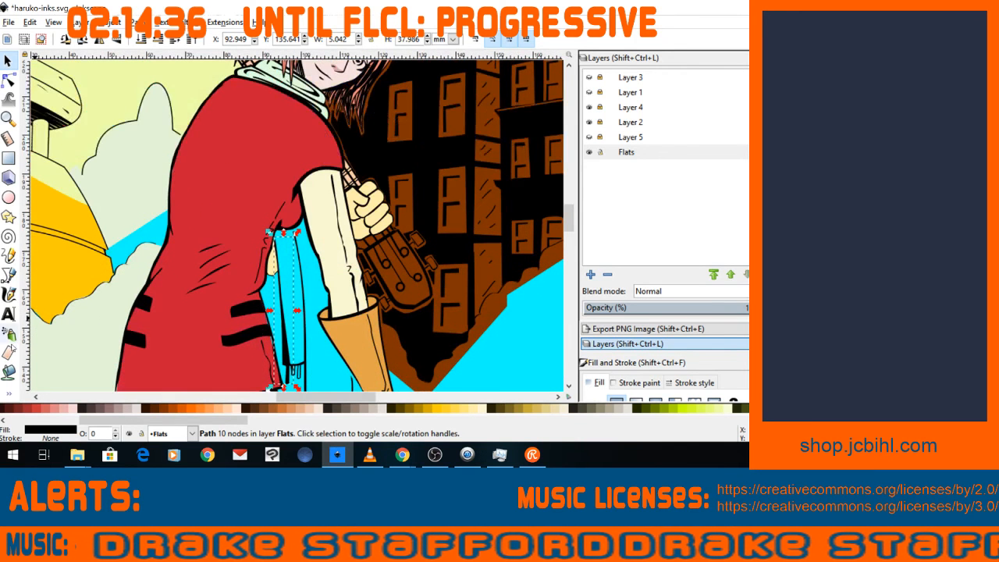
pyautogui.click(6, 389)
pyautogui.click(39, 408)
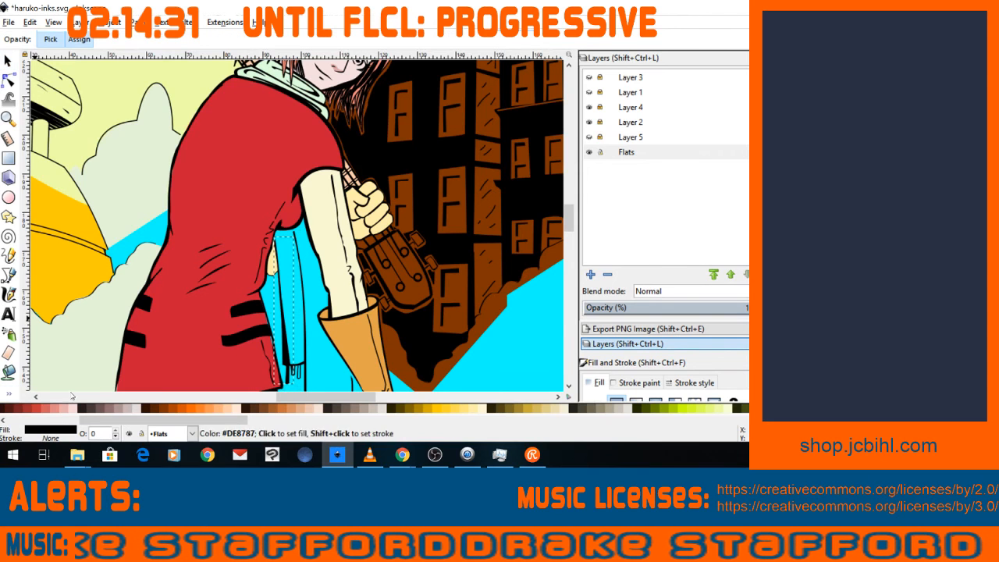
pyautogui.click(266, 72)
# Try to trace a Pen path around the shorter scarf tail's two remaining fringe strands.
pyautogui.press('space')
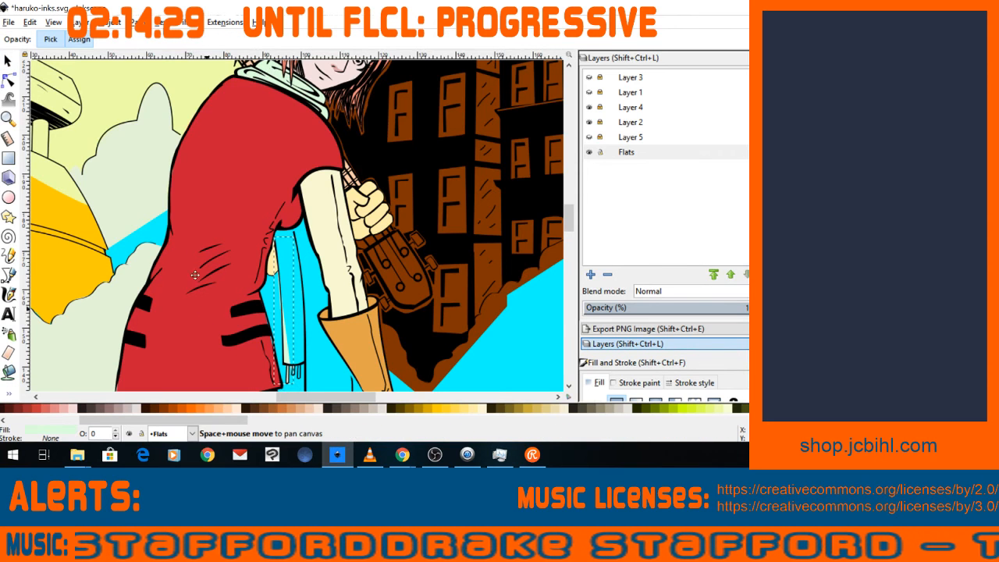
pyautogui.press('+')
pyautogui.press('+')
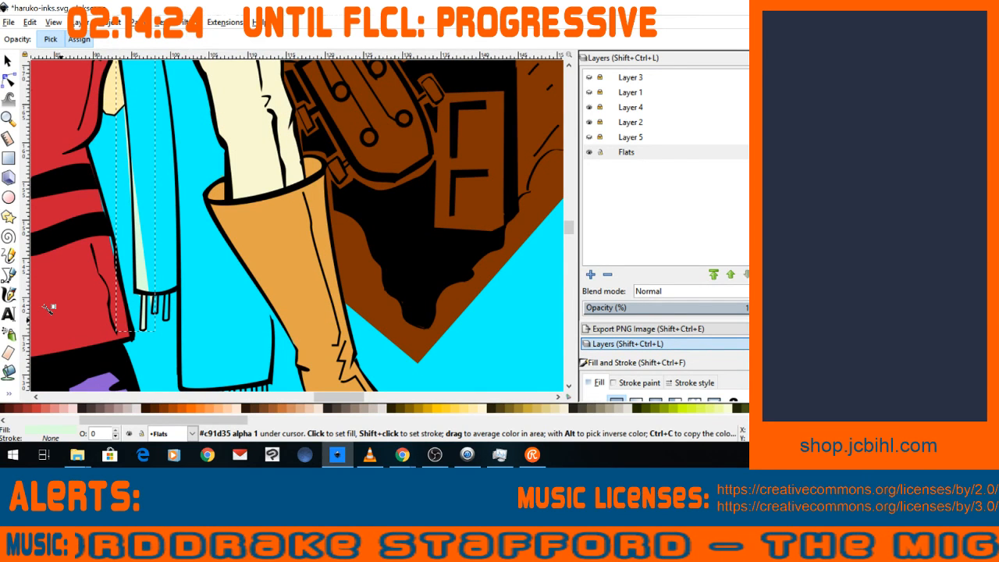
pyautogui.press('b')
pyautogui.click(154, 305)
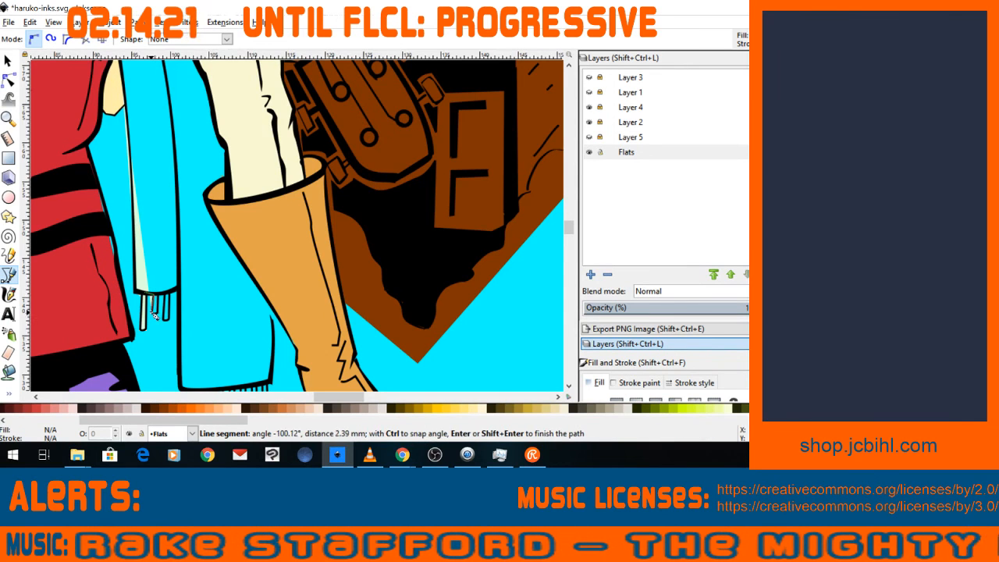
pyautogui.click(152, 312)
pyautogui.click(157, 312)
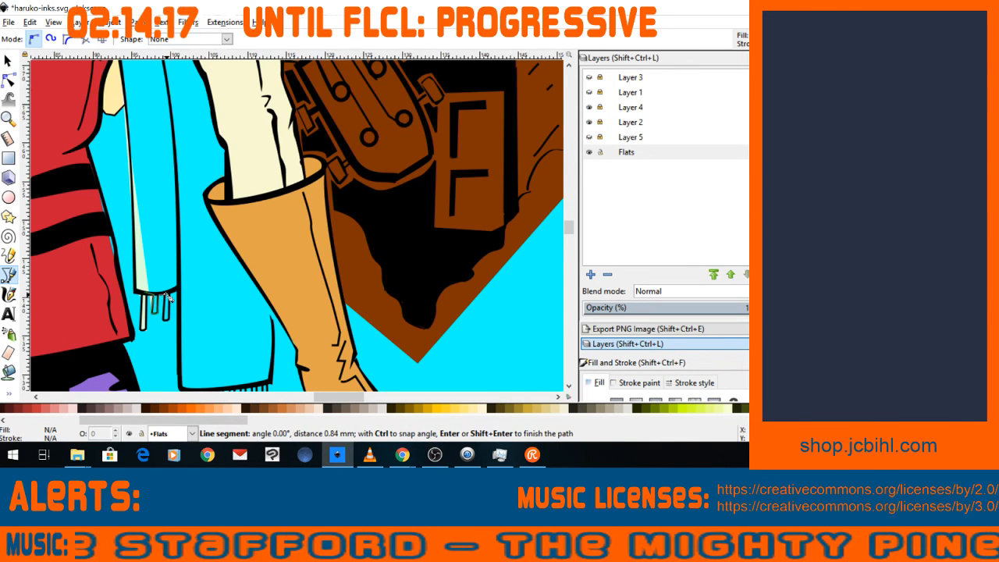
pyautogui.click(164, 297)
pyautogui.click(166, 323)
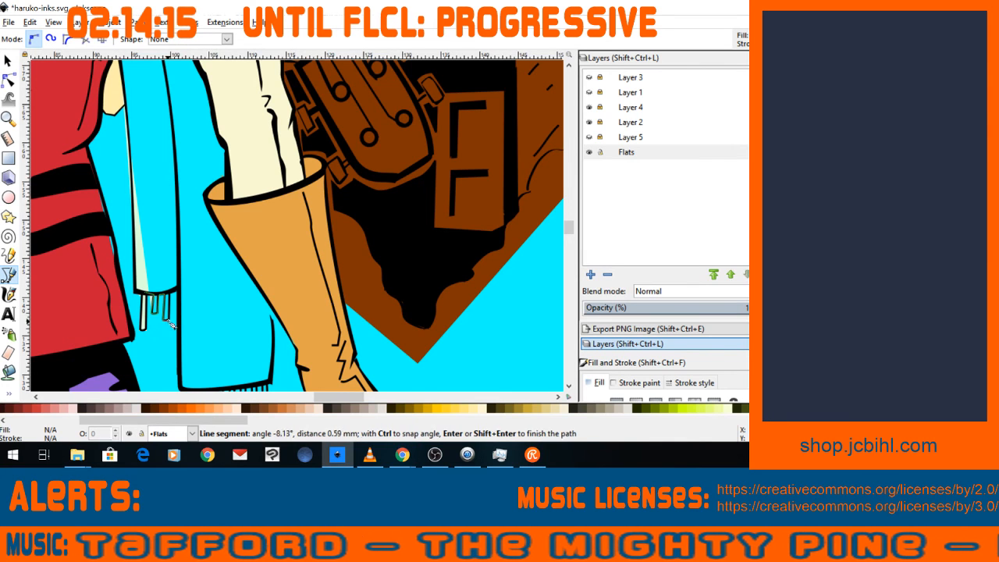
pyautogui.click(174, 293)
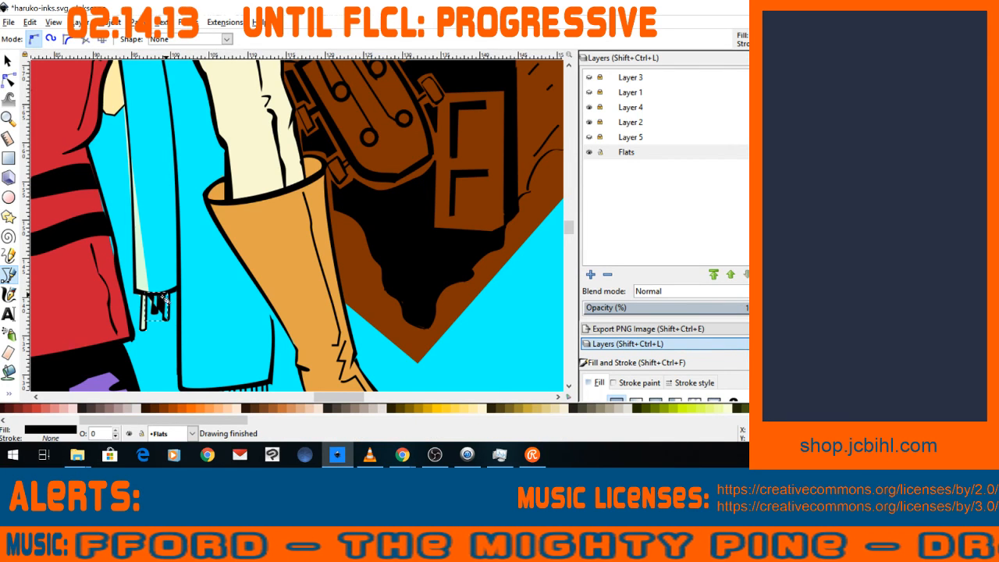
pyautogui.hotkey('ctrl', 'z')
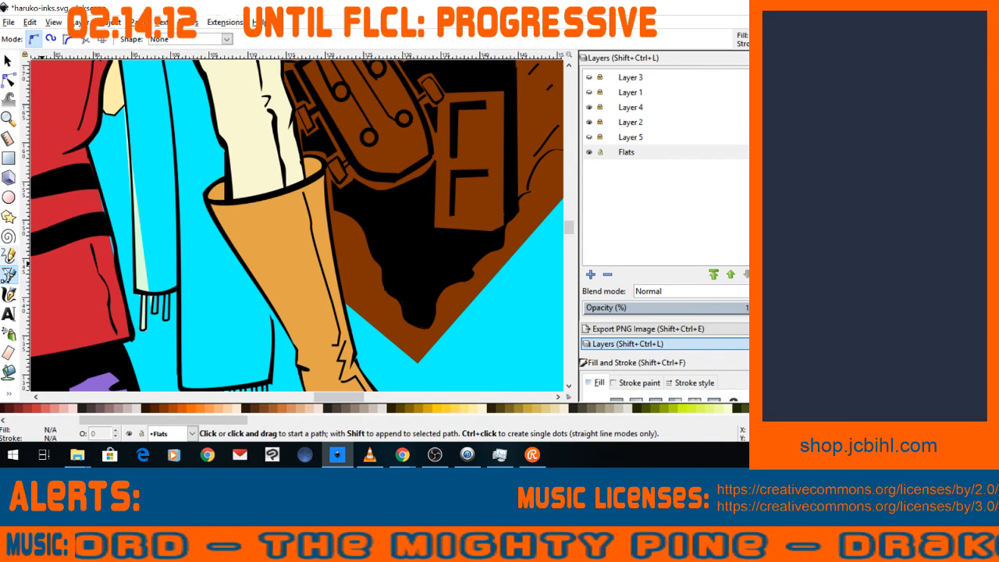
# Try again to outline the shorter scarf tail's middle and last fringe strands with a new Pen path.
pyautogui.click(156, 300)
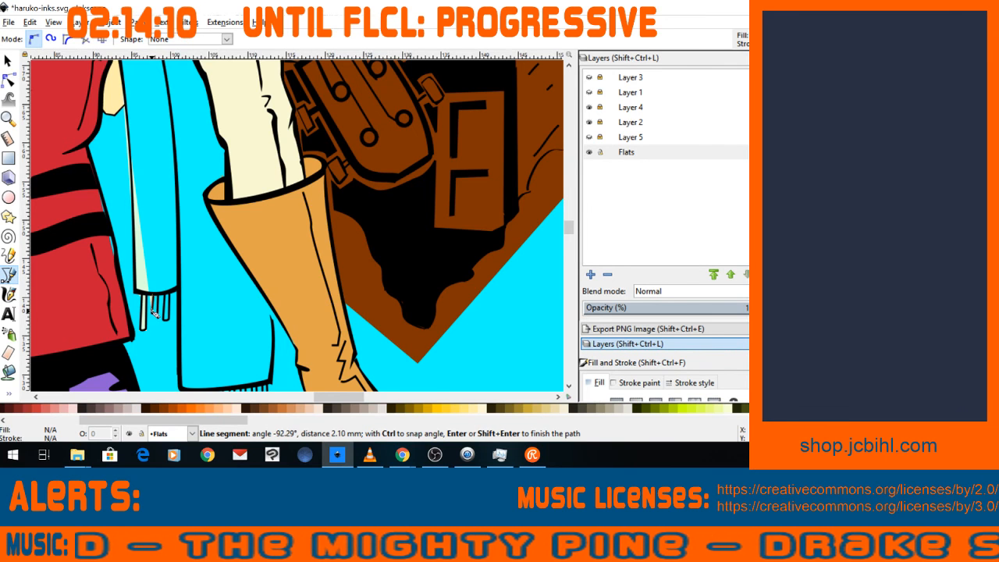
pyautogui.click(159, 310)
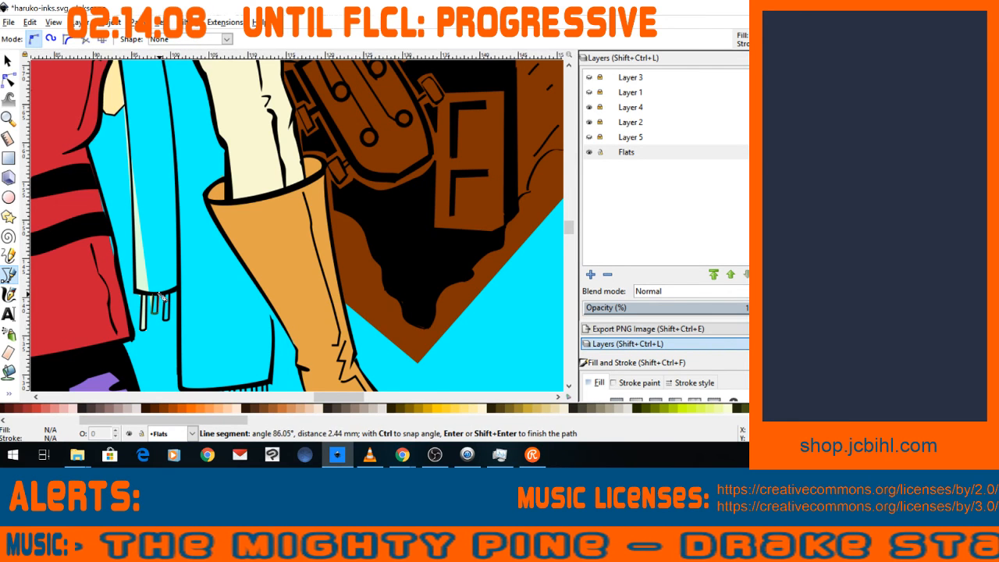
pyautogui.click(161, 297)
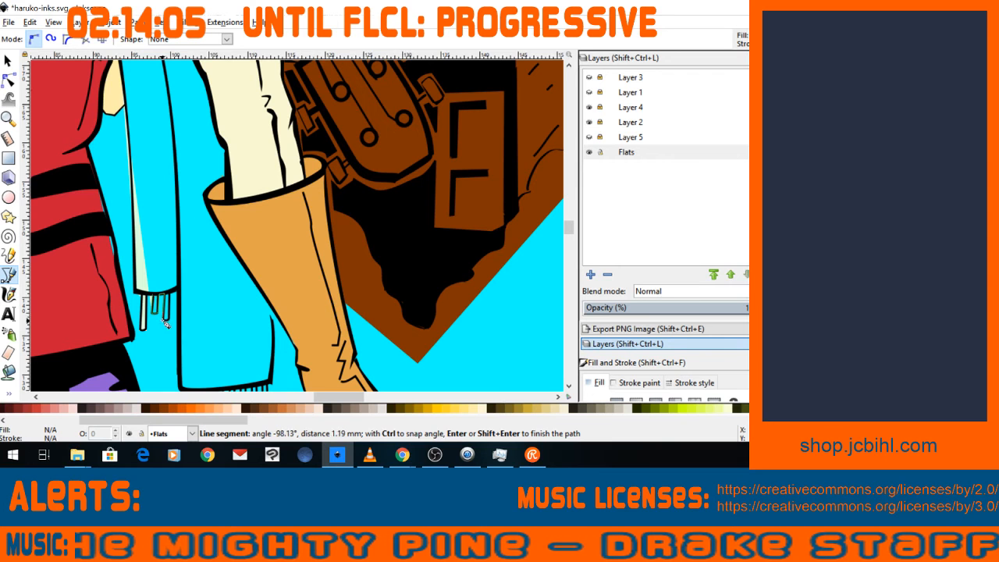
pyautogui.press('Return')
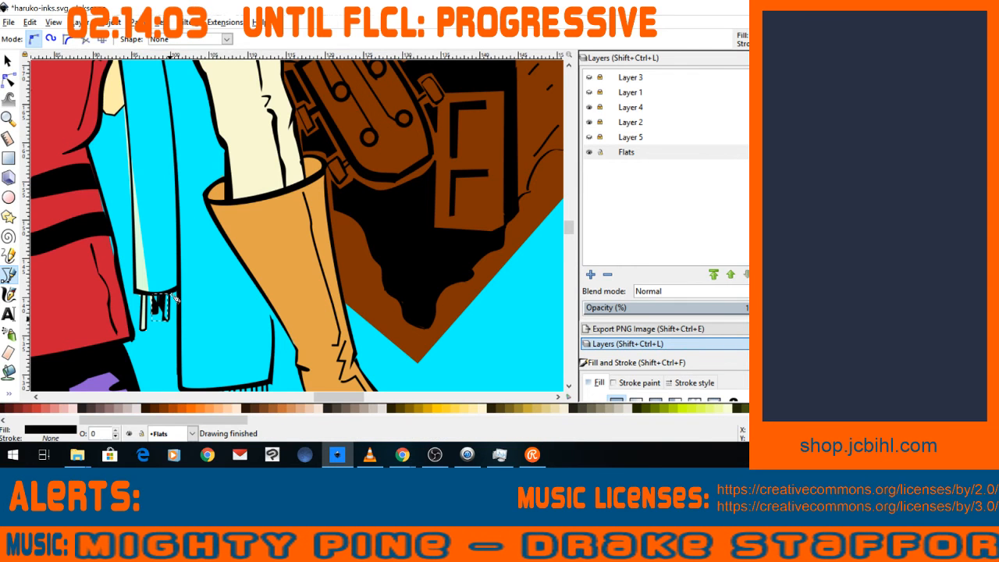
pyautogui.press('Escape')
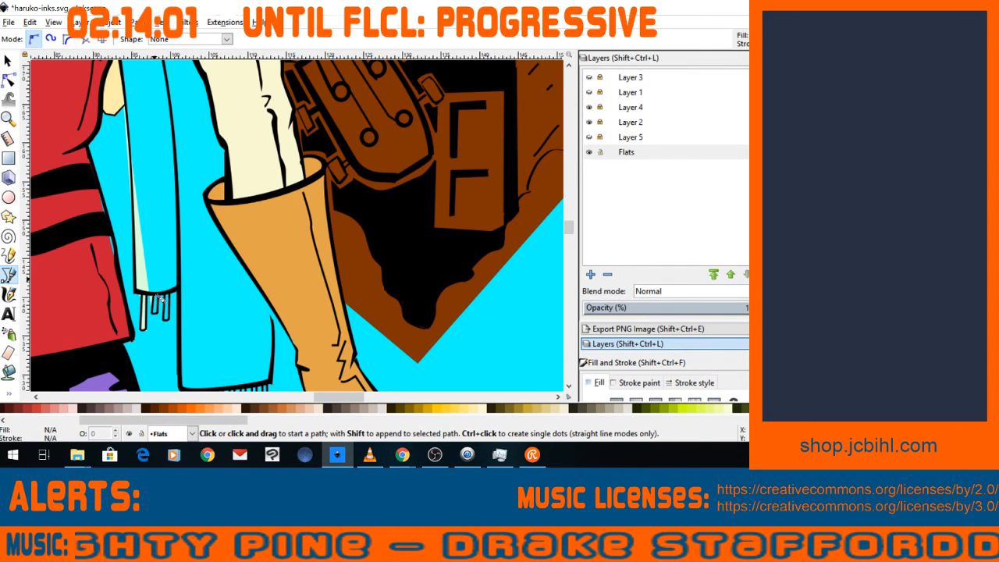
# Draw a Pen path around the shorter scarf tail's two remaining fringe strands and on down the longer tail's coat-side edge.
pyautogui.click(154, 301)
pyautogui.click(153, 314)
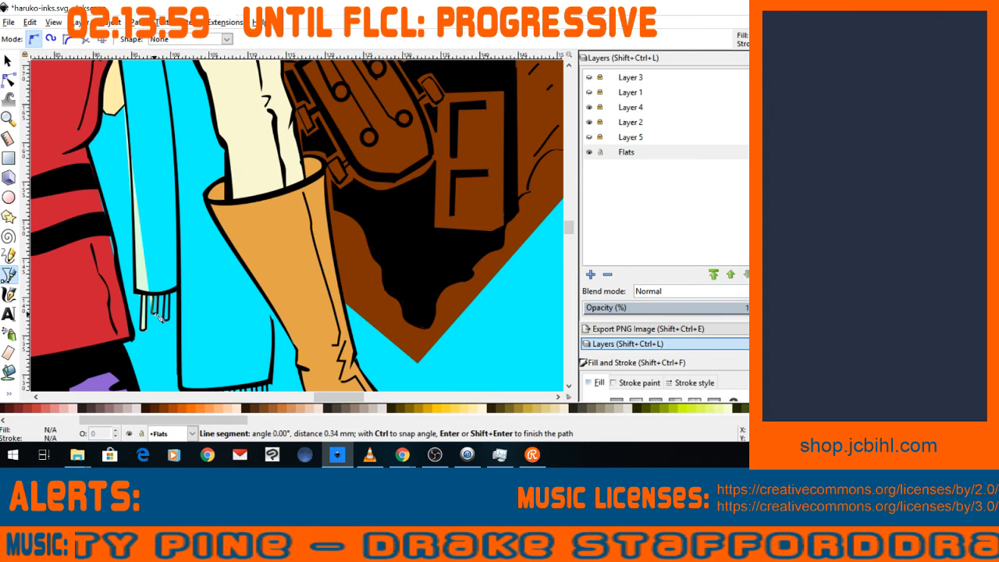
pyautogui.click(157, 313)
pyautogui.click(162, 295)
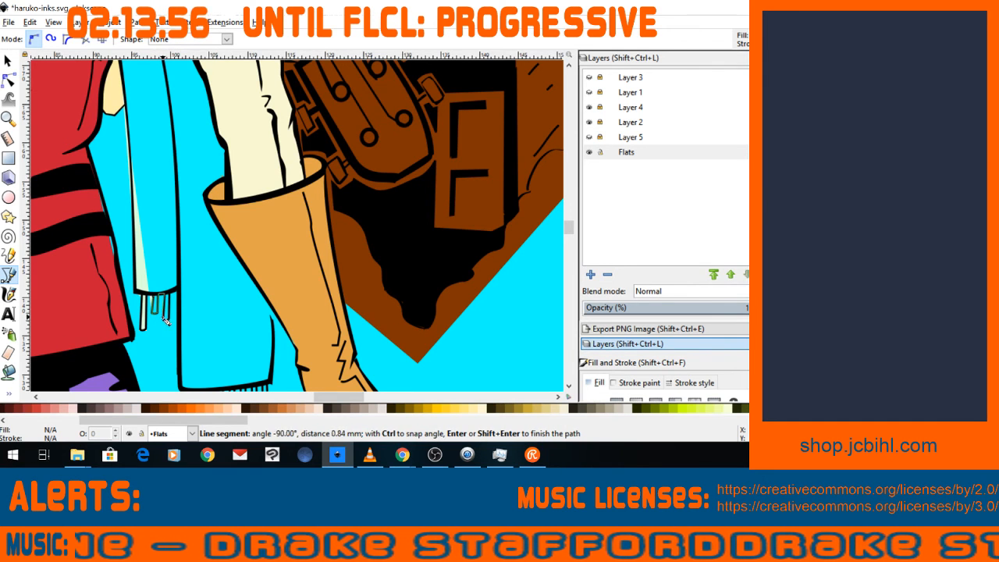
pyautogui.click(167, 326)
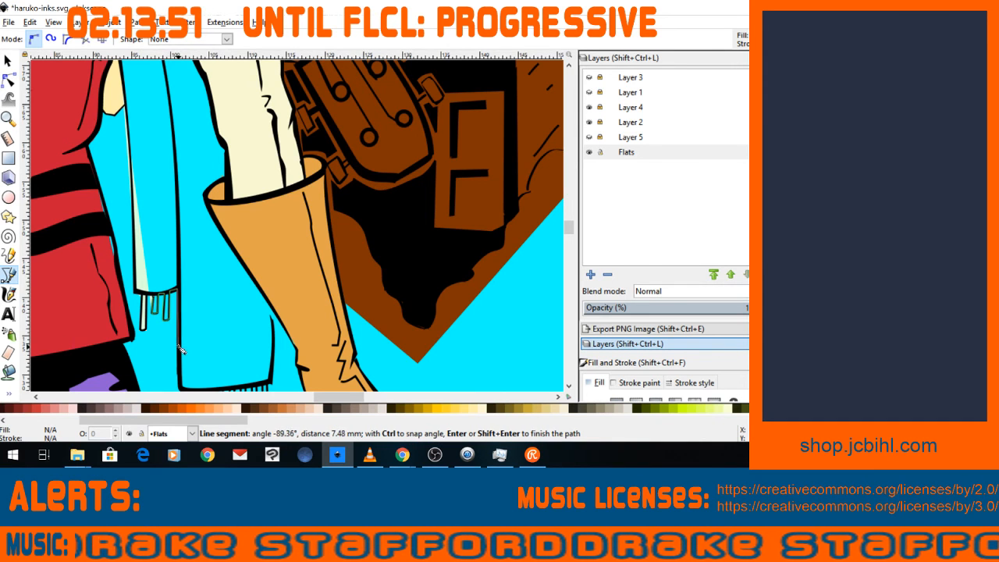
# Continue the Pen path around the longer scarf tail's first three fringe strands and finish the shape.
pyautogui.scroll(-2, 175, 312)
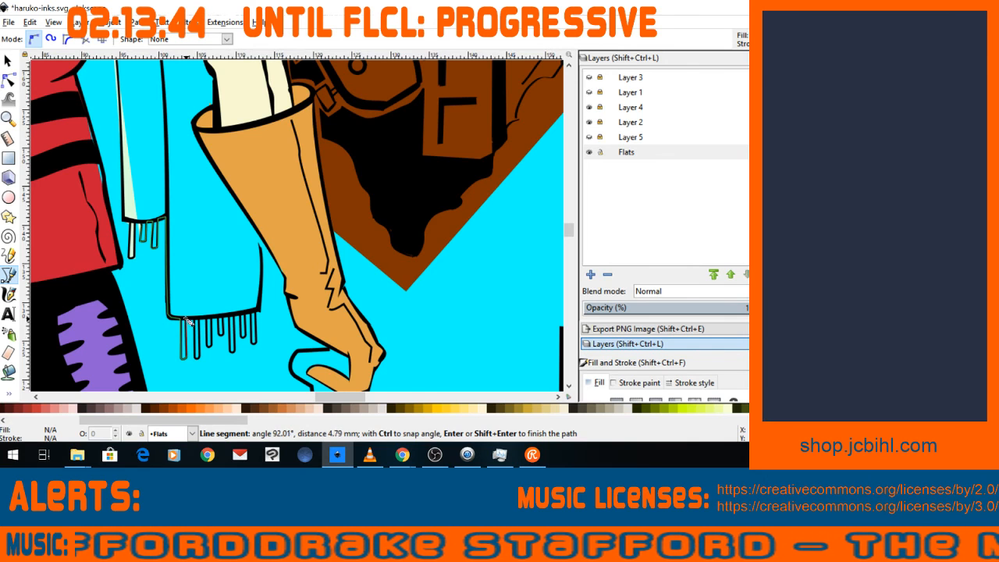
pyautogui.click(188, 320)
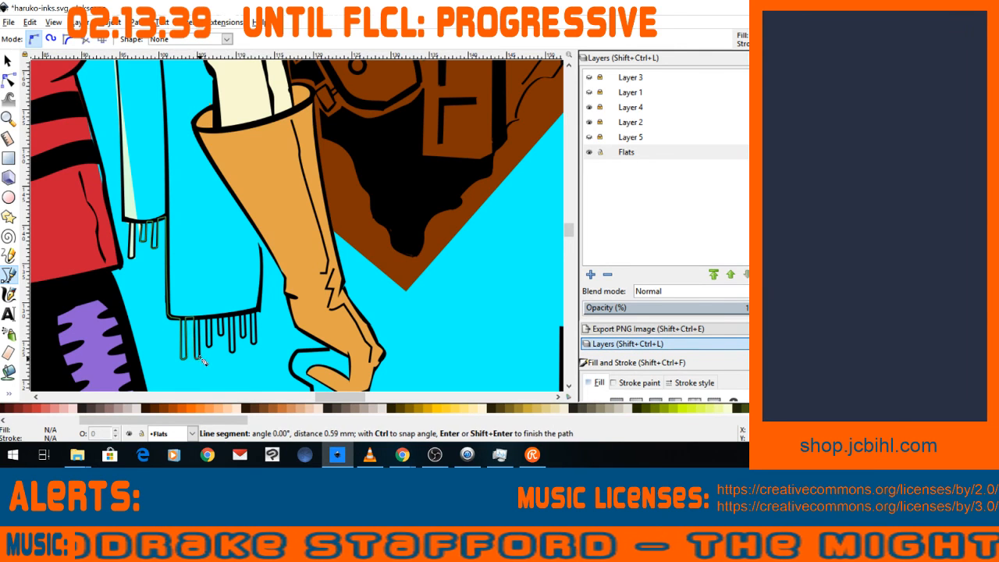
pyautogui.click(201, 319)
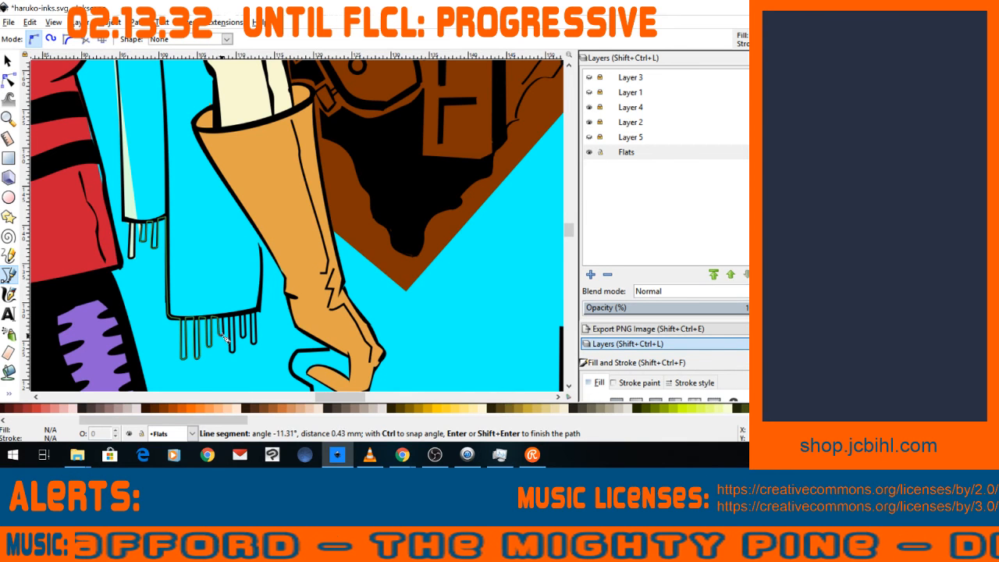
pyautogui.click(224, 335)
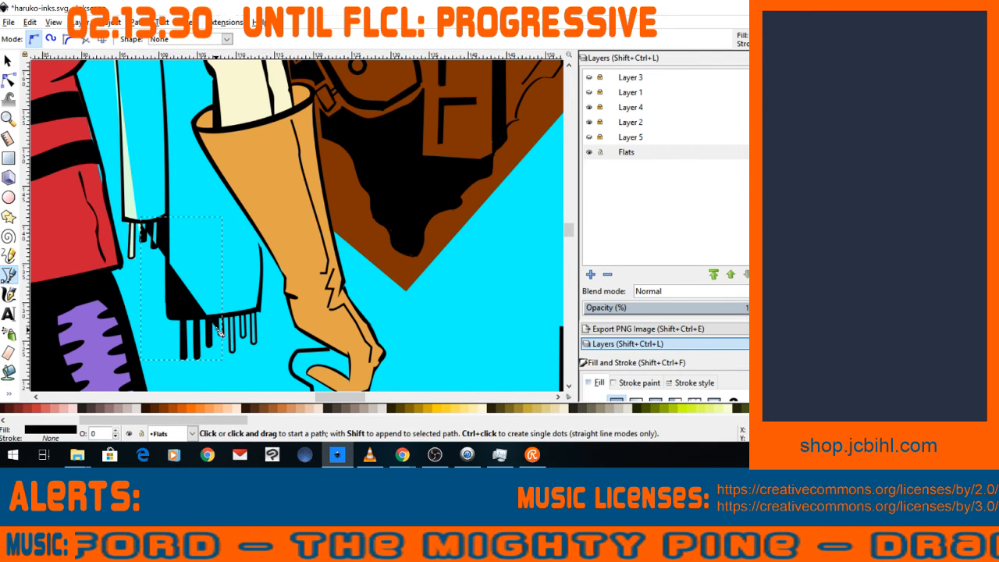
pyautogui.click(224, 337)
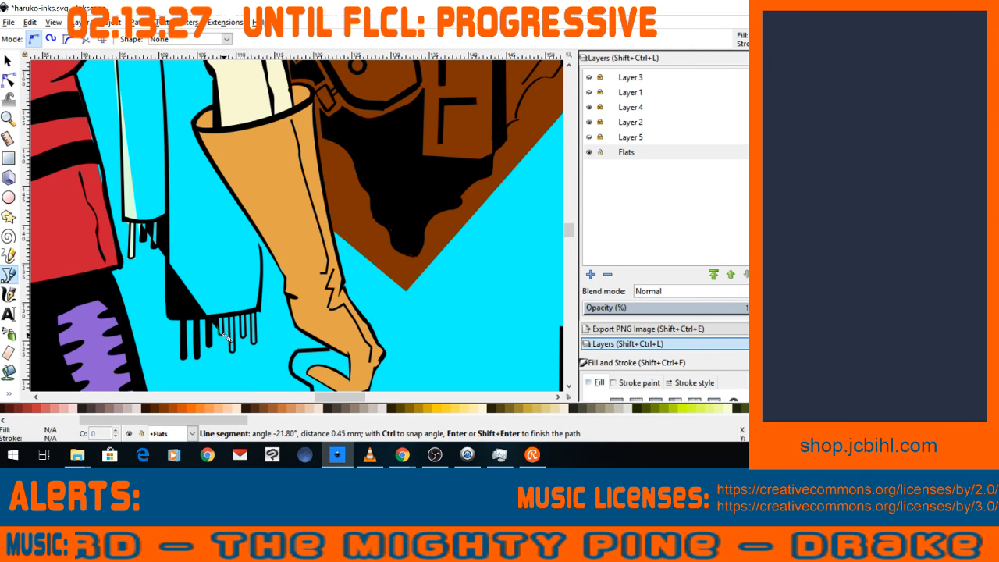
pyautogui.click(223, 316)
pyautogui.press('Escape')
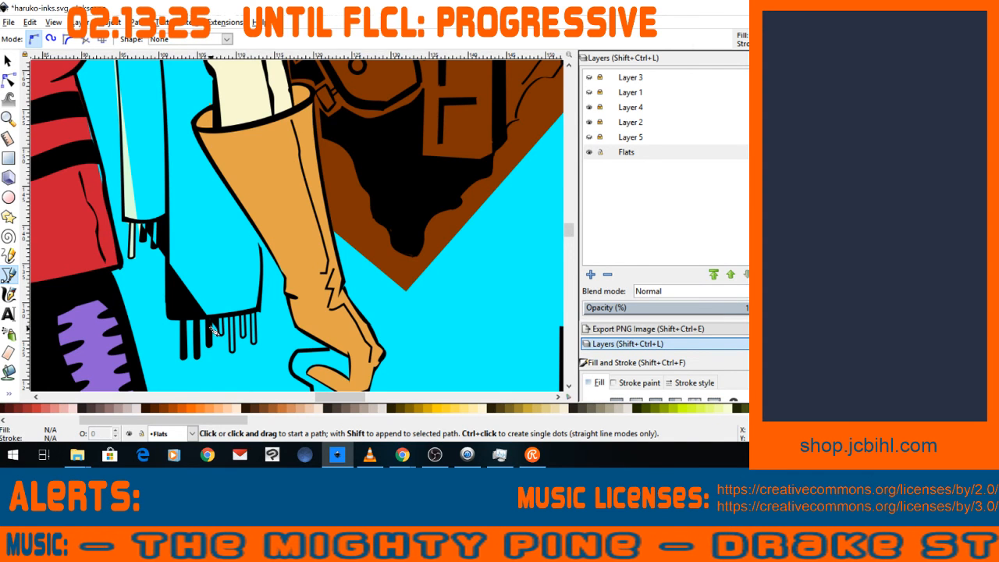
# Start a new Pen path at the longer scarf tail's hem and trace its fourth and fifth fringe strands.
pyautogui.scroll(3, 218, 334)
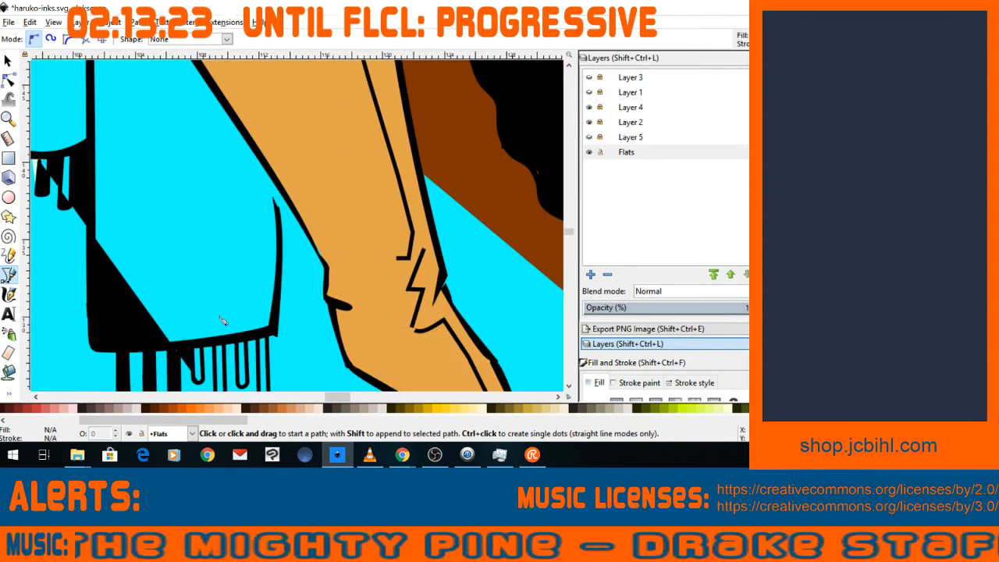
pyautogui.press('space')
pyautogui.click(215, 305)
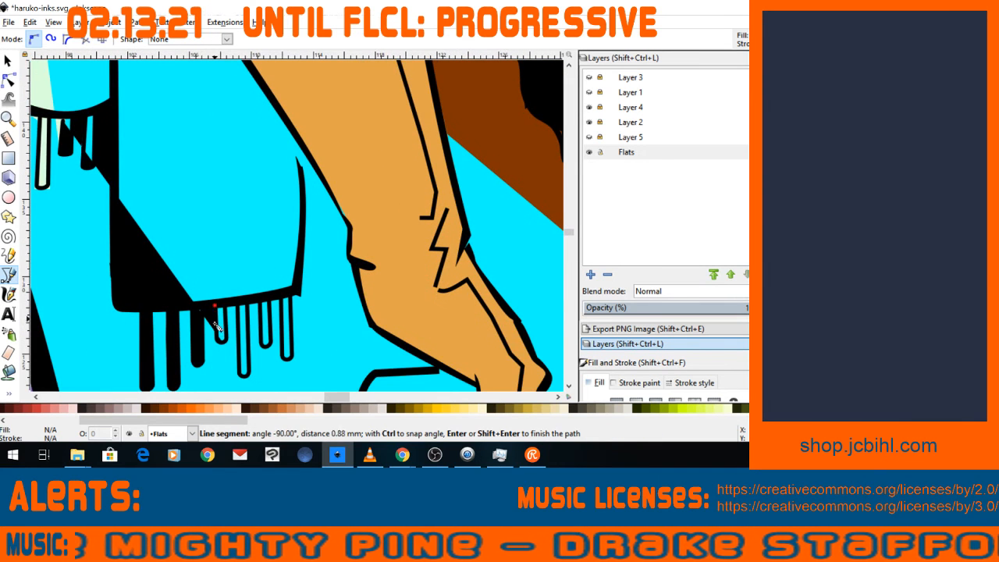
pyautogui.click(219, 335)
pyautogui.click(224, 342)
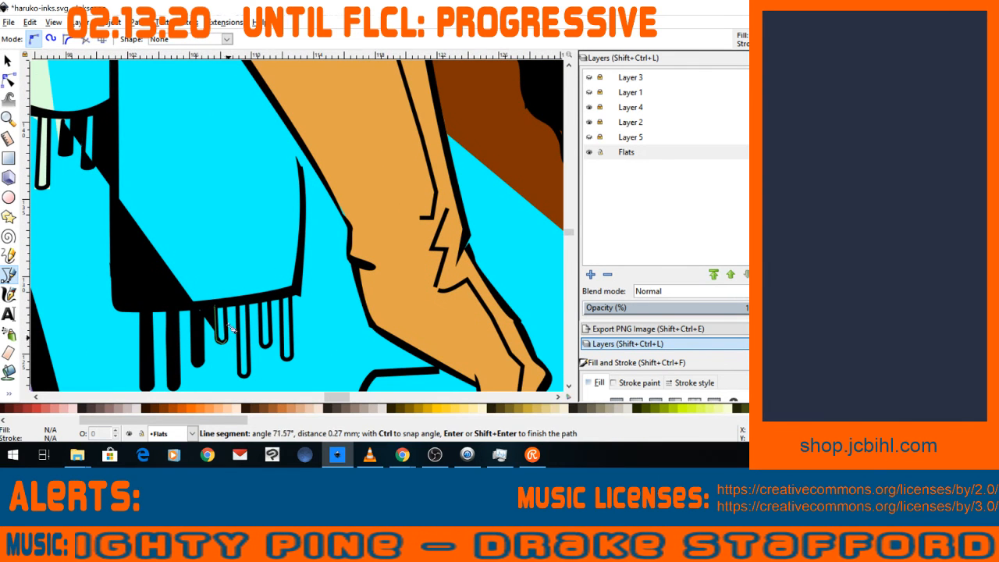
pyautogui.click(225, 301)
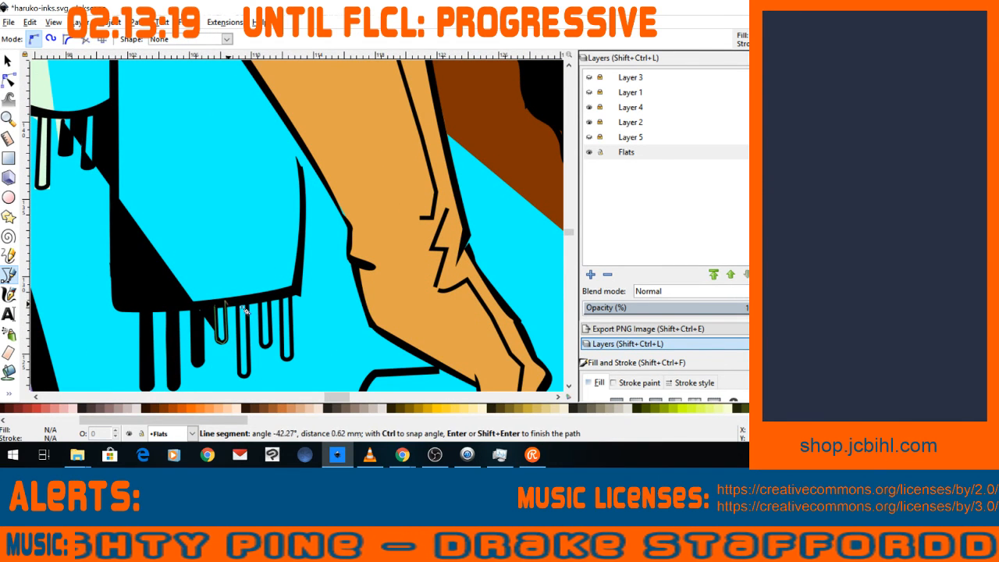
pyautogui.click(243, 353)
pyautogui.click(242, 377)
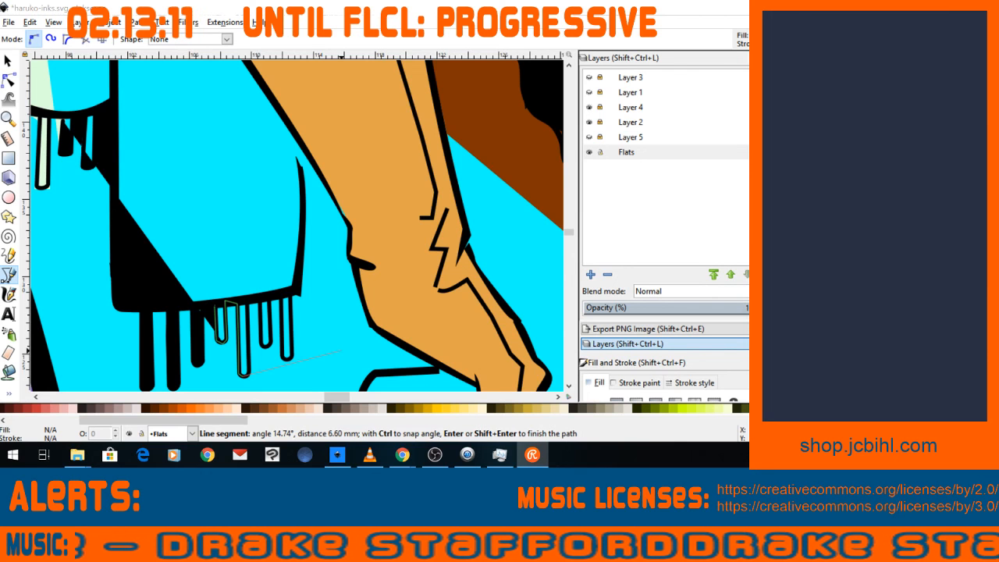
pyautogui.click(248, 378)
pyautogui.click(249, 303)
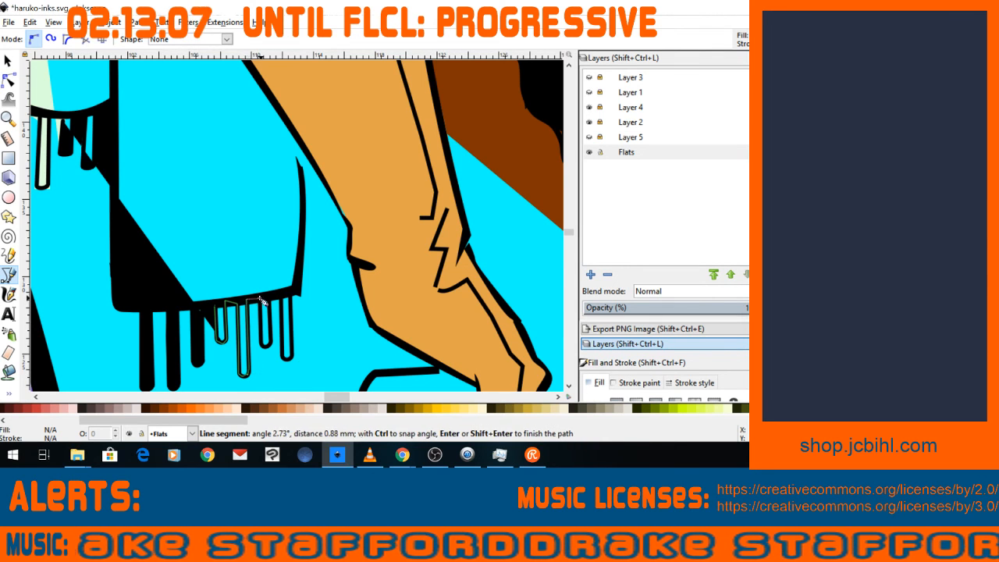
# Continue the path around the longer tail's last two fringe strands and up its glove-side edge.
pyautogui.click(260, 300)
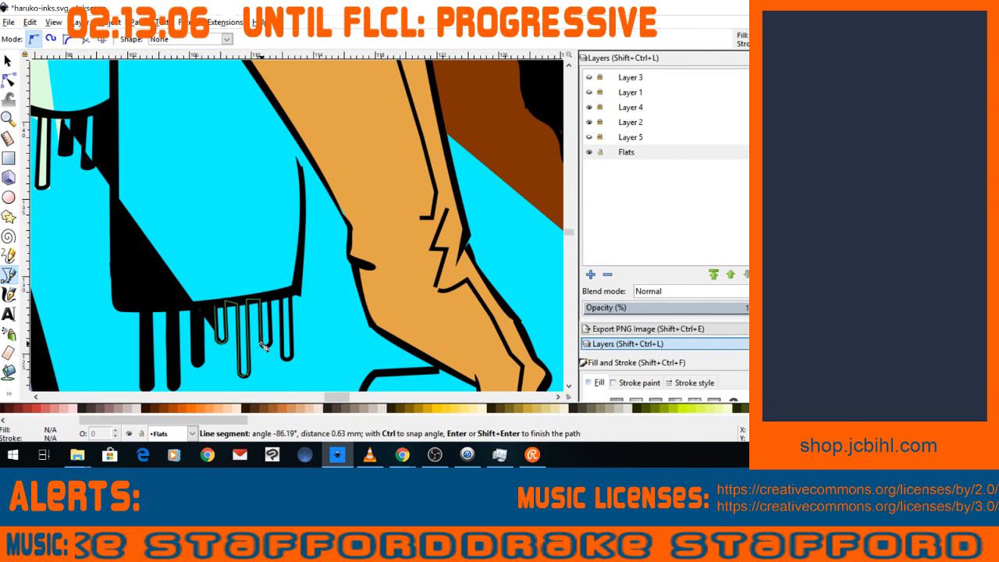
pyautogui.click(267, 343)
pyautogui.click(267, 296)
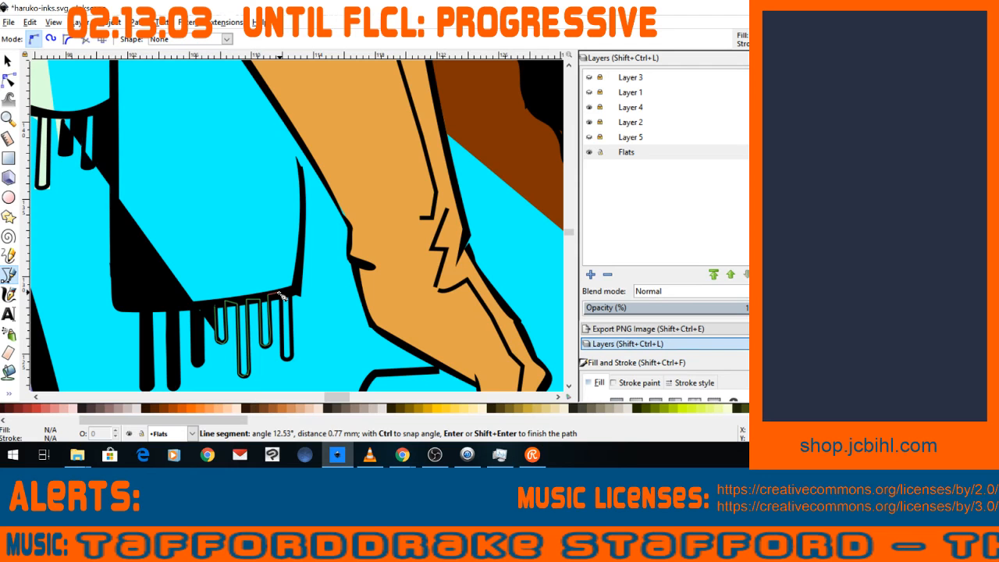
pyautogui.click(294, 295)
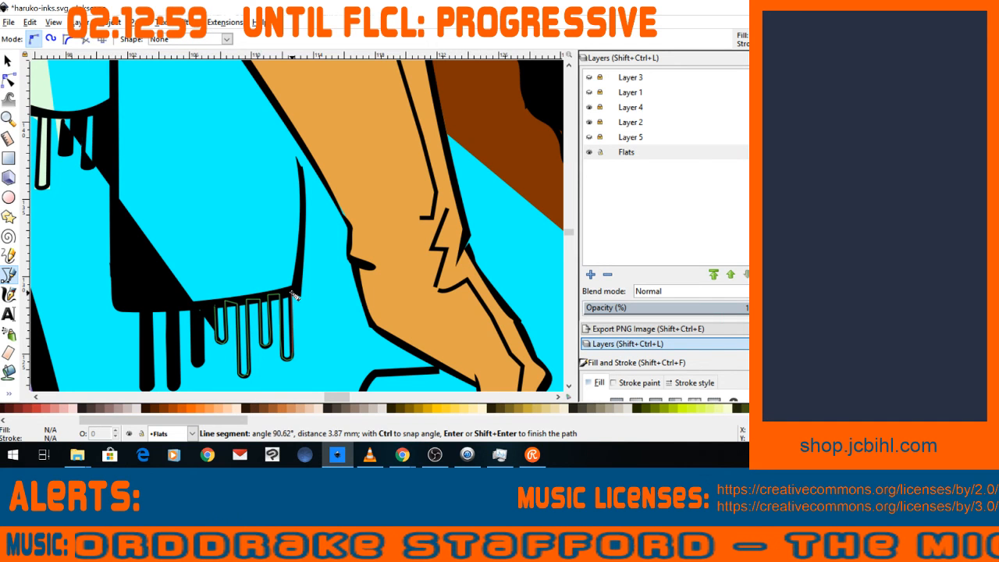
pyautogui.click(292, 292)
pyautogui.click(304, 173)
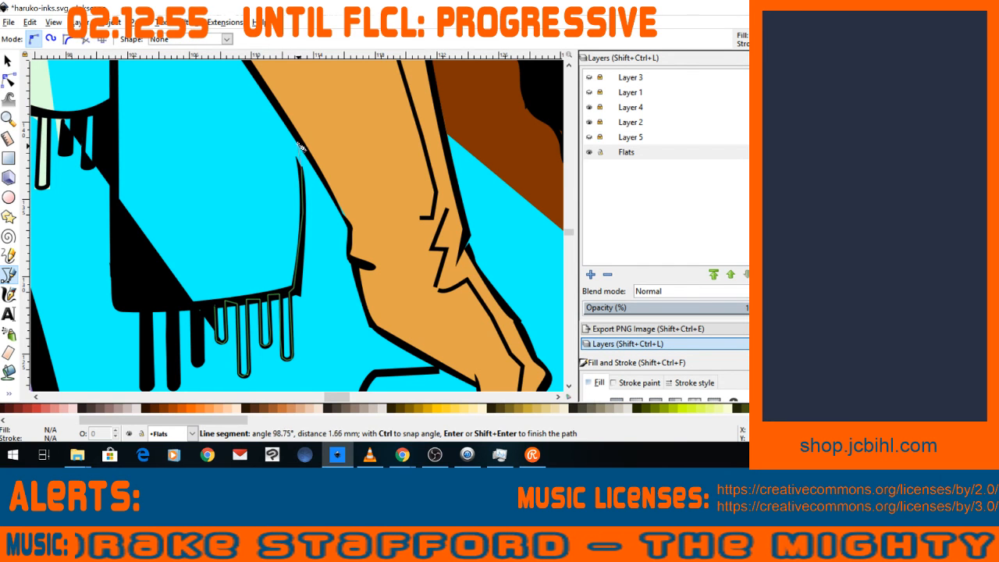
pyautogui.click(298, 142)
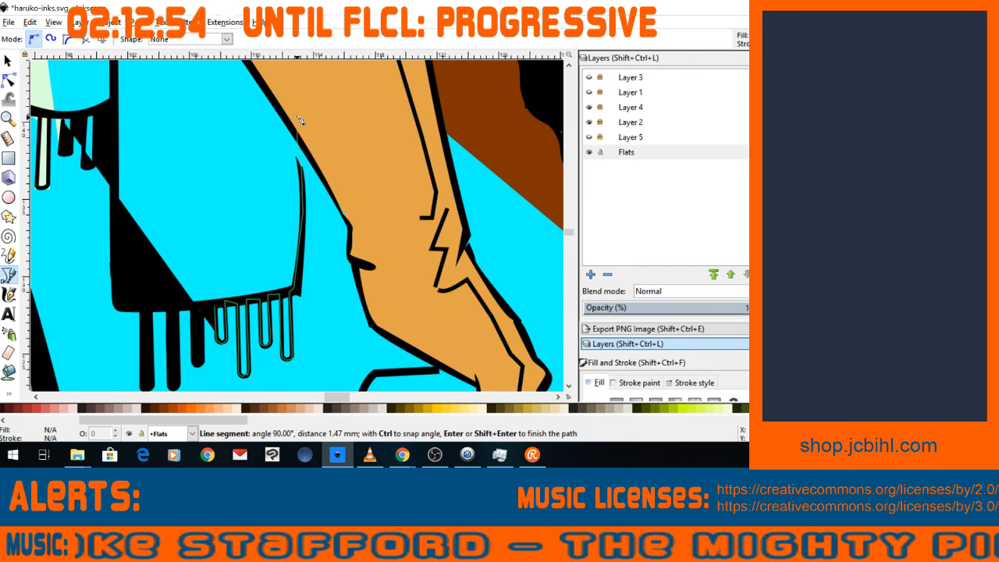
# Extend the path up behind the forearm and across the upper arm, and finish it as a filled shape.
pyautogui.scroll(-4, 301, 120)
pyautogui.press('space')
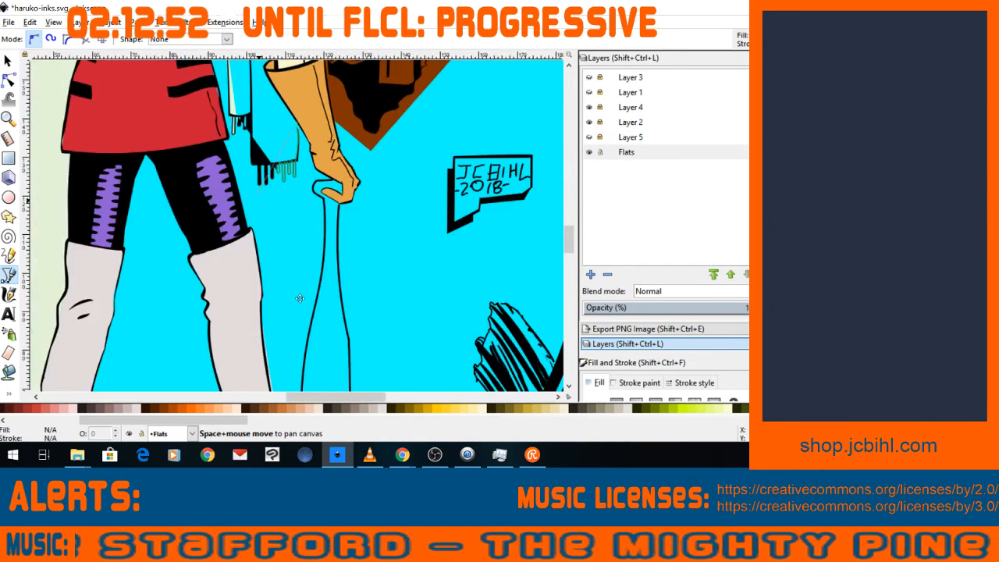
pyautogui.moveTo(300, 298); pyautogui.dragTo(370, 329)
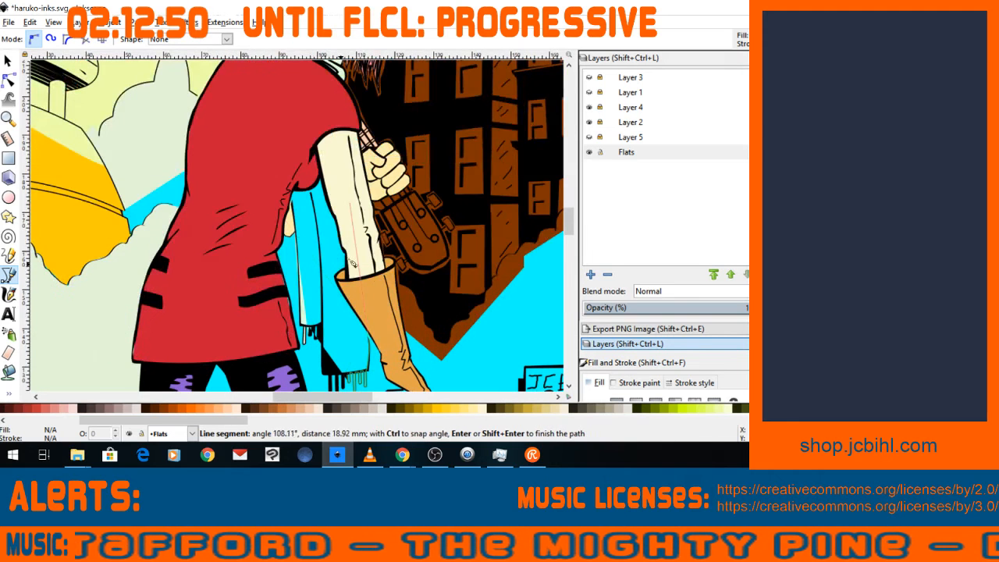
pyautogui.click(349, 178)
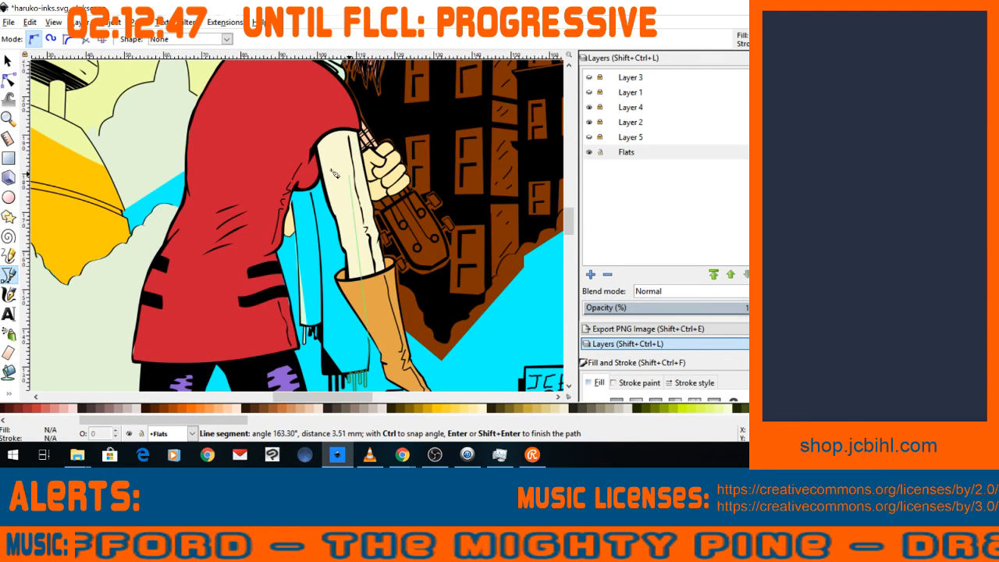
pyautogui.click(328, 173)
pyautogui.press('Return')
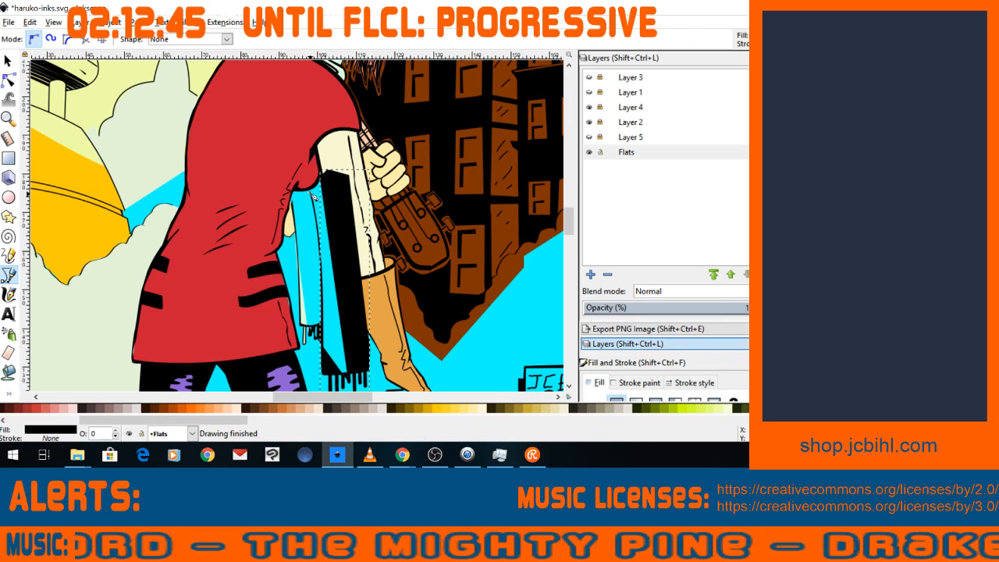
# Begin a Pen path below the coat's sleeve, following the coat edge and the shorter scarf tail's pale green strip downward.
pyautogui.click(326, 180)
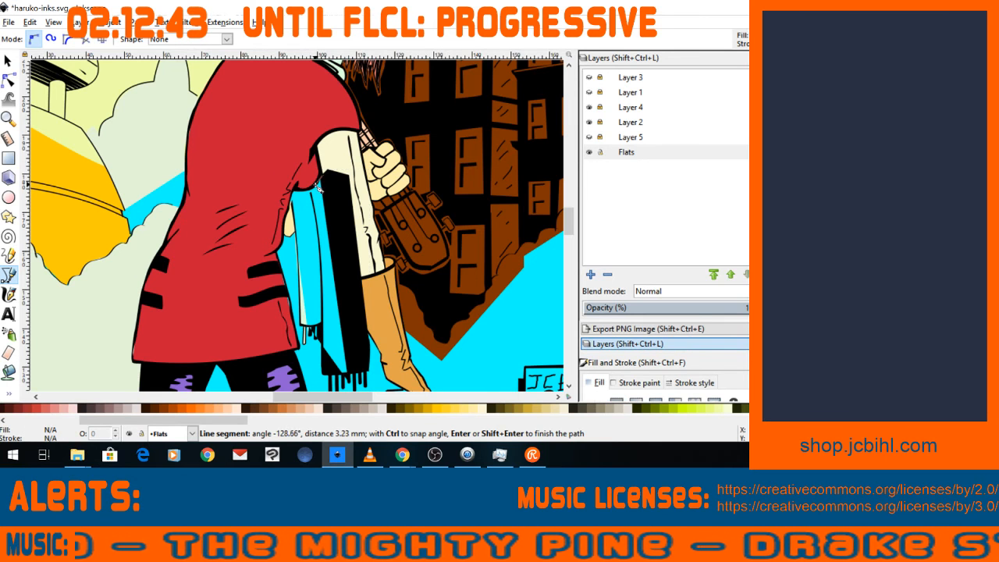
pyautogui.click(305, 191)
pyautogui.click(297, 191)
pyautogui.click(293, 193)
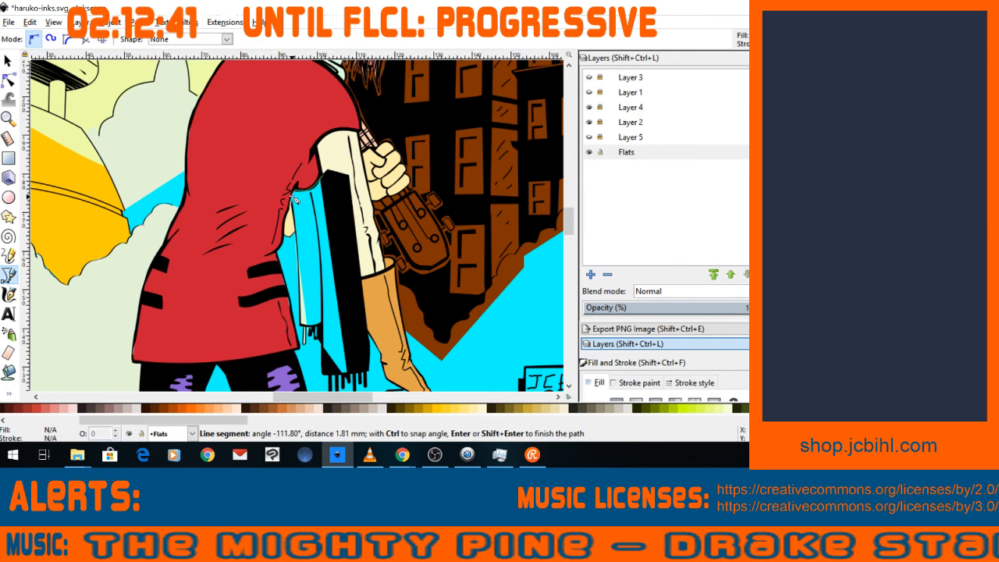
pyautogui.click(292, 196)
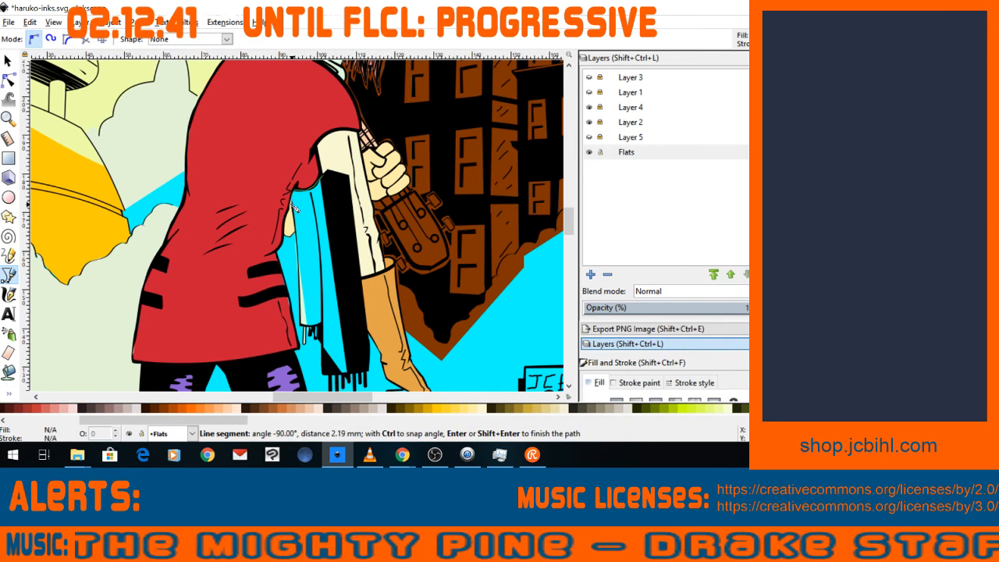
pyautogui.click(300, 279)
pyautogui.click(301, 309)
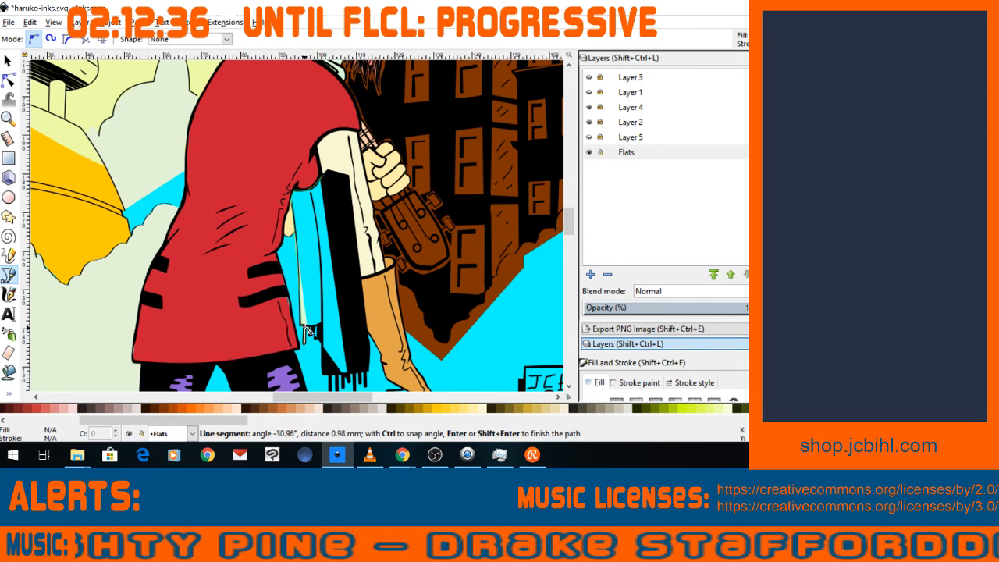
# Carry the path along the shorter tail's hem and the longer tail's unfilled area, and close it at its starting point.
pyautogui.click(304, 330)
pyautogui.click(311, 332)
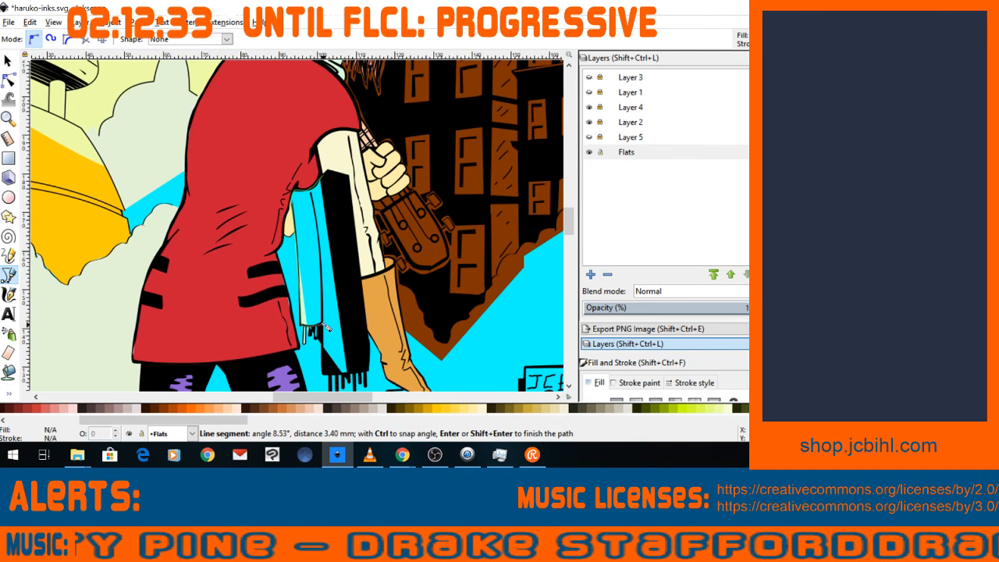
pyautogui.click(326, 328)
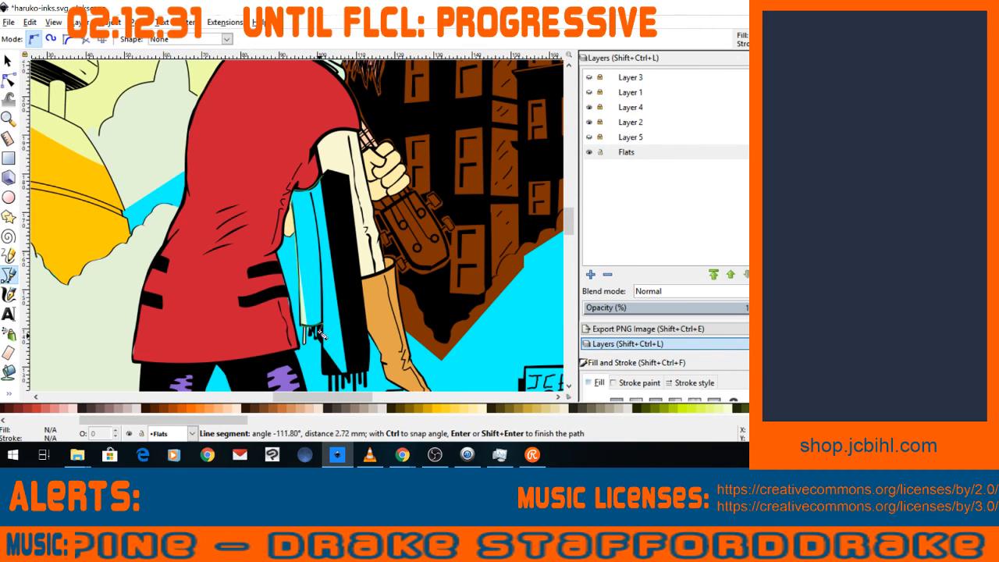
pyautogui.click(325, 370)
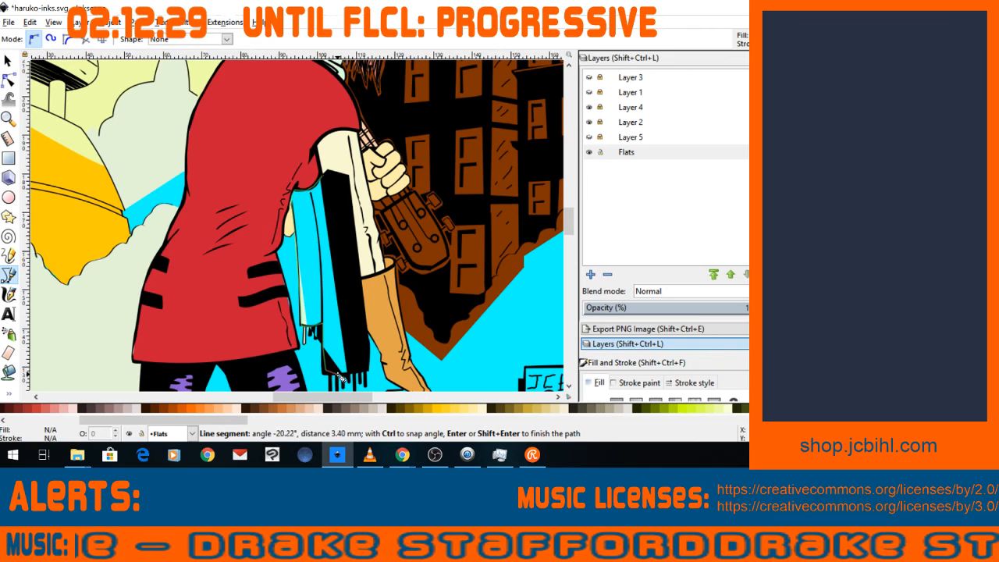
pyautogui.click(350, 367)
pyautogui.click(348, 214)
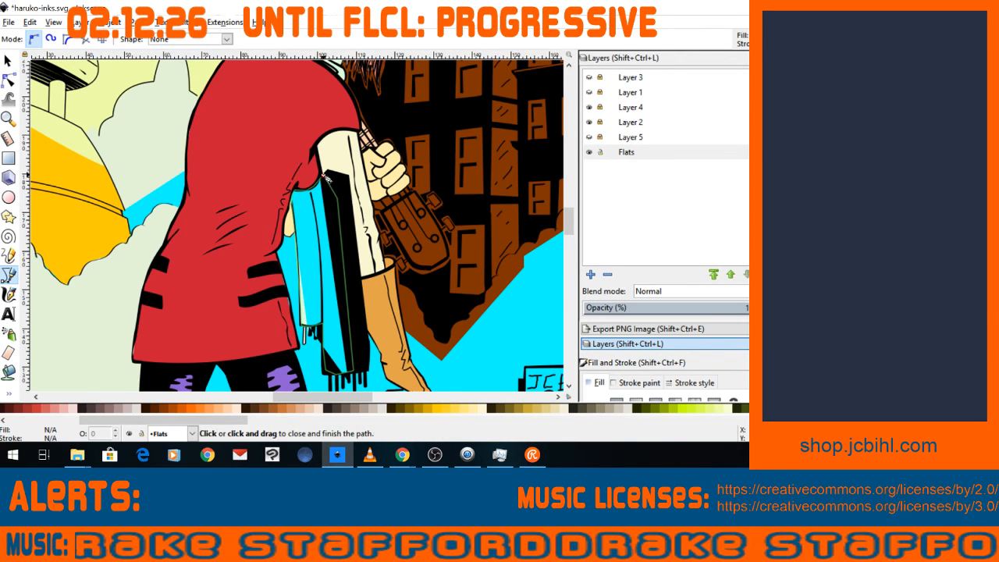
pyautogui.click(328, 179)
pyautogui.click(327, 176)
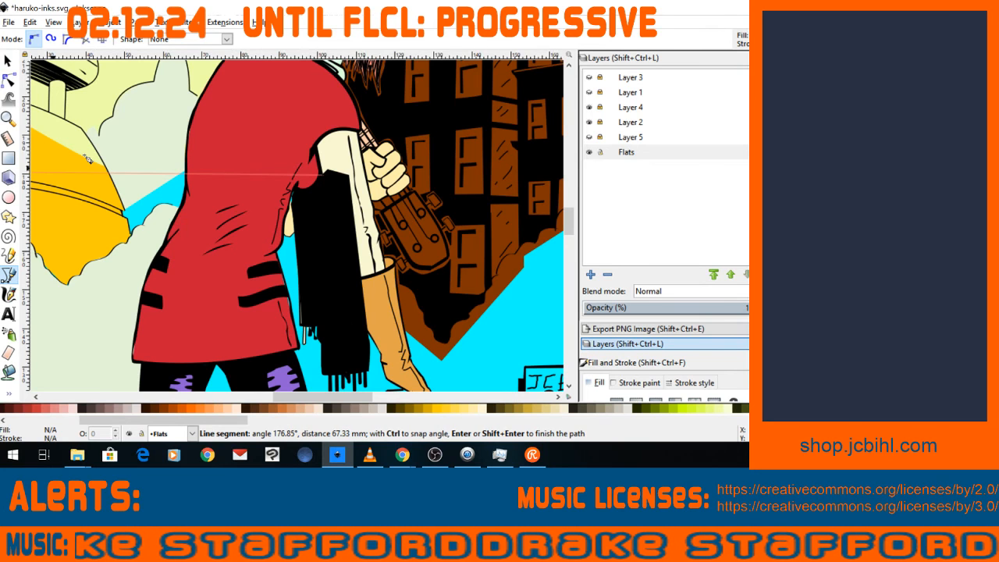
pyautogui.press('Escape')
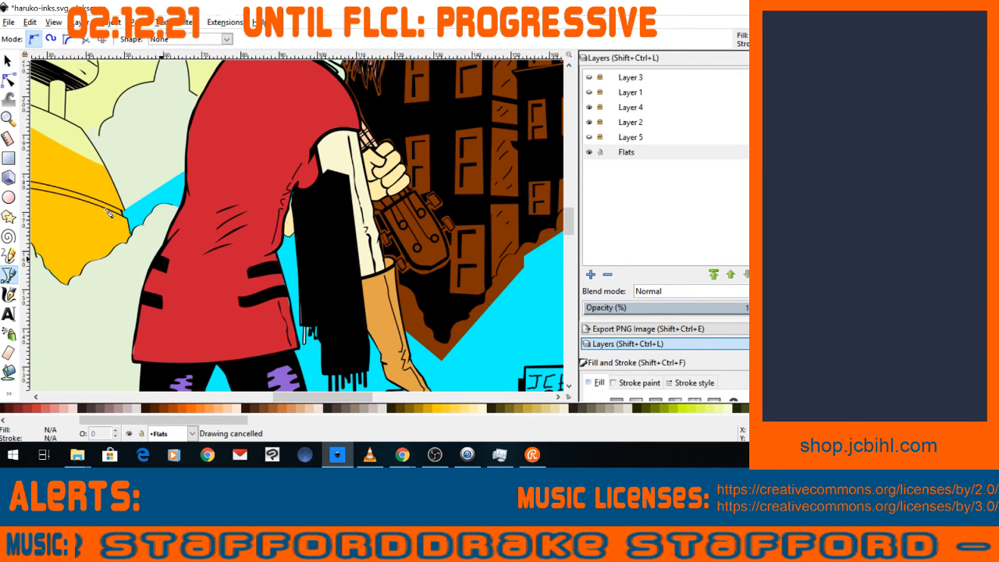
# Fill both black scarf-tail shapes with the pale green sampled from the neck scarf and unite them into one path.
pyautogui.press('-')
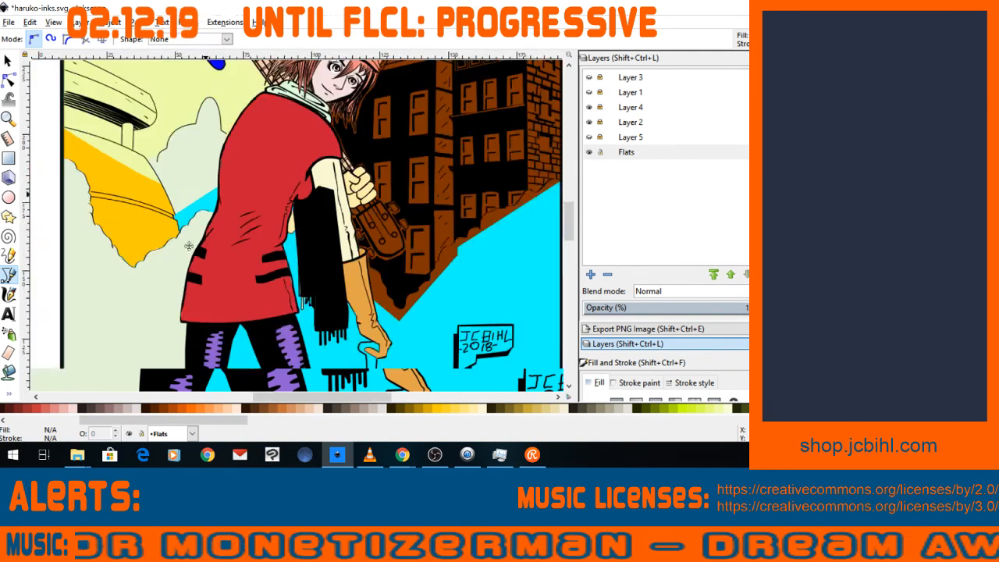
pyautogui.press('space')
pyautogui.click(8, 61)
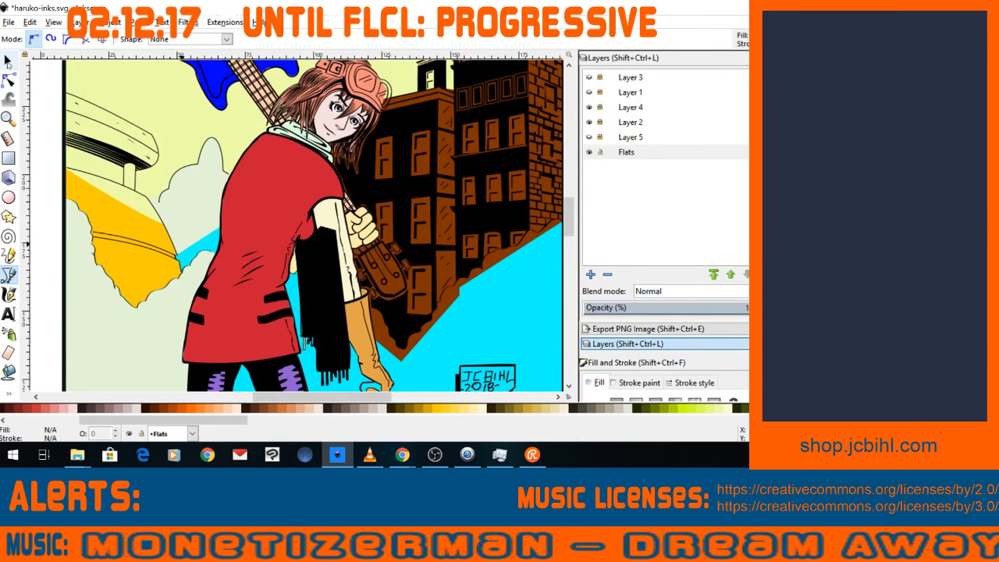
pyautogui.click(316, 285)
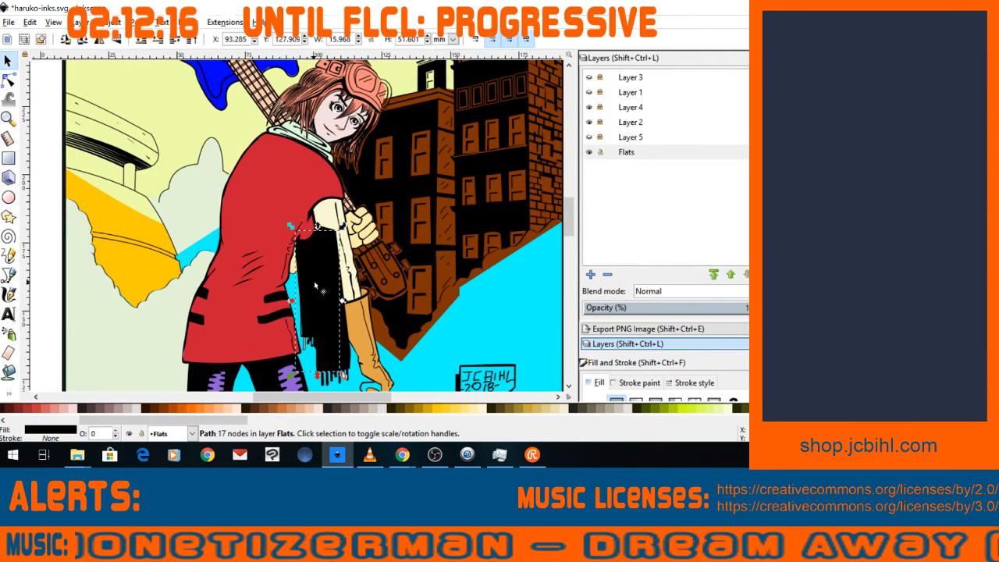
pyautogui.keyDown('shift'); pyautogui.click(346, 357); pyautogui.keyUp('shift')
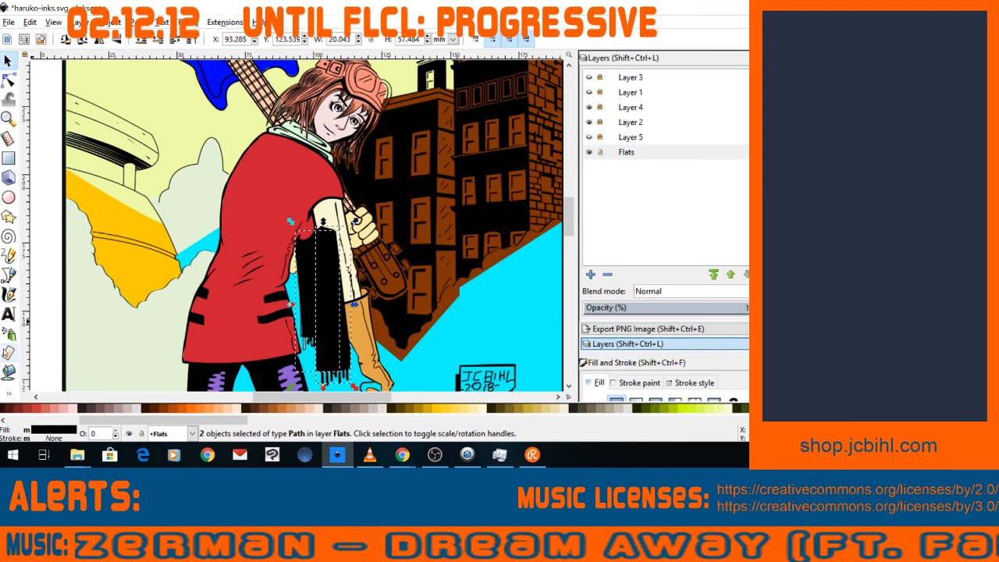
pyautogui.click(8, 393)
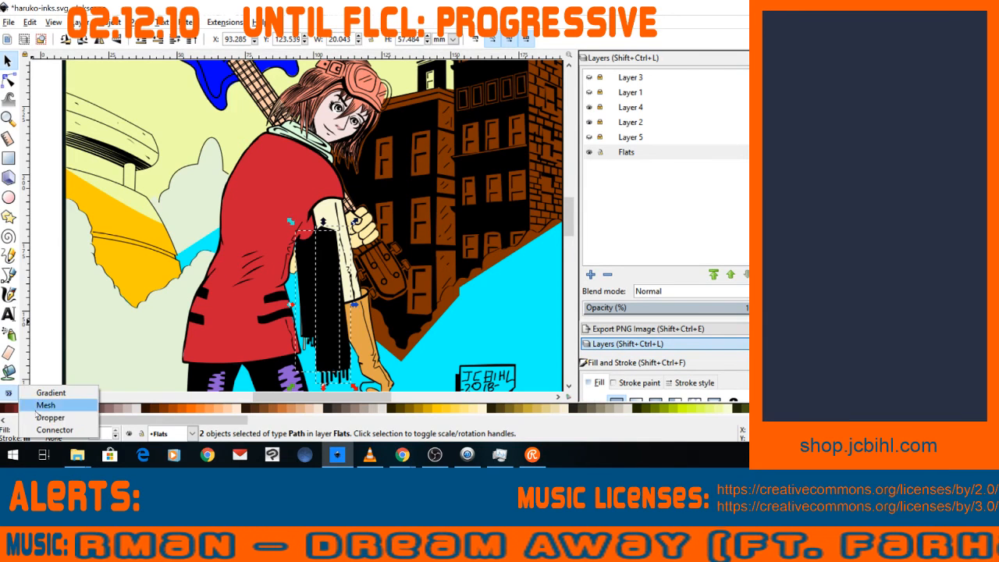
pyautogui.click(49, 417)
pyautogui.click(295, 131)
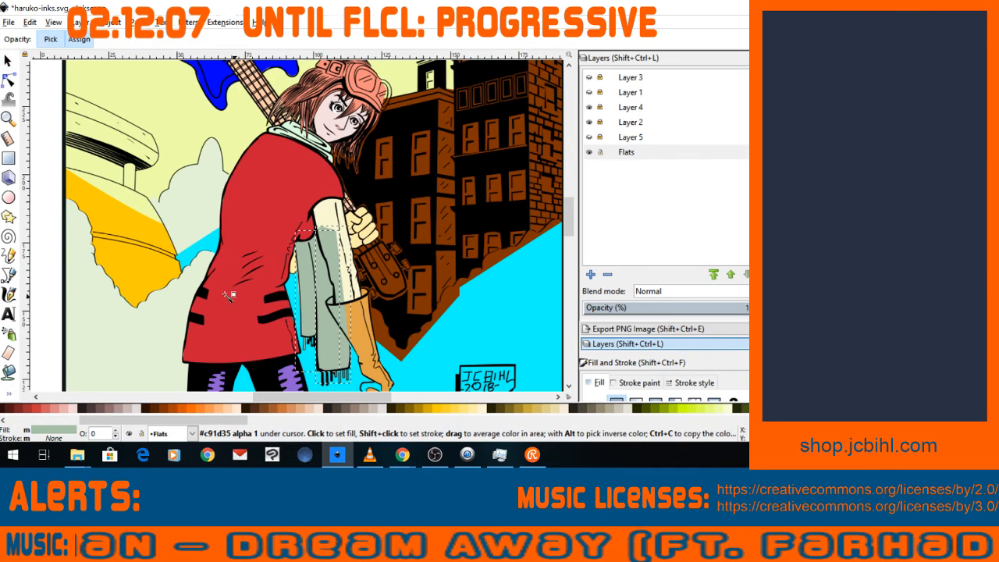
pyautogui.click(298, 130)
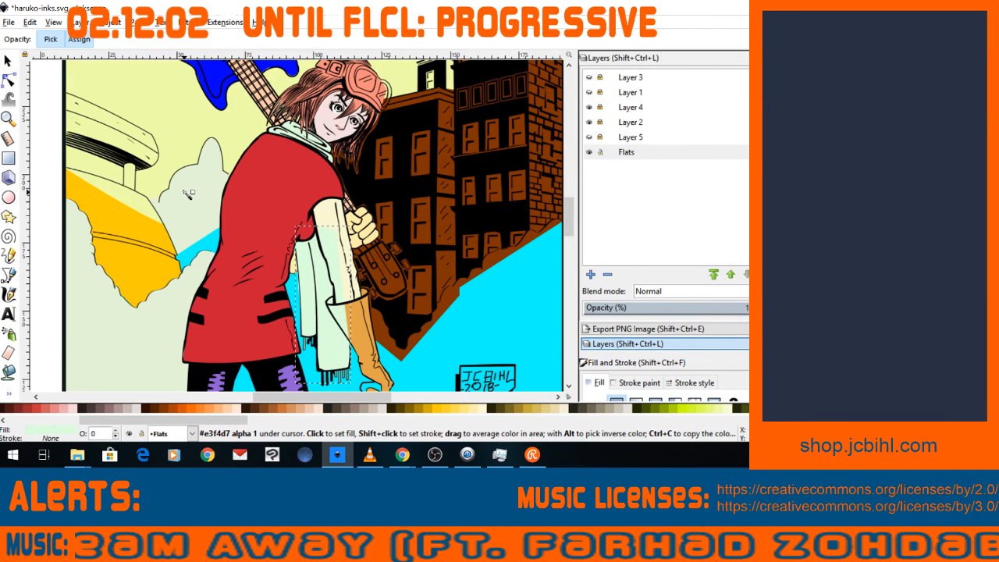
pyautogui.press('-')
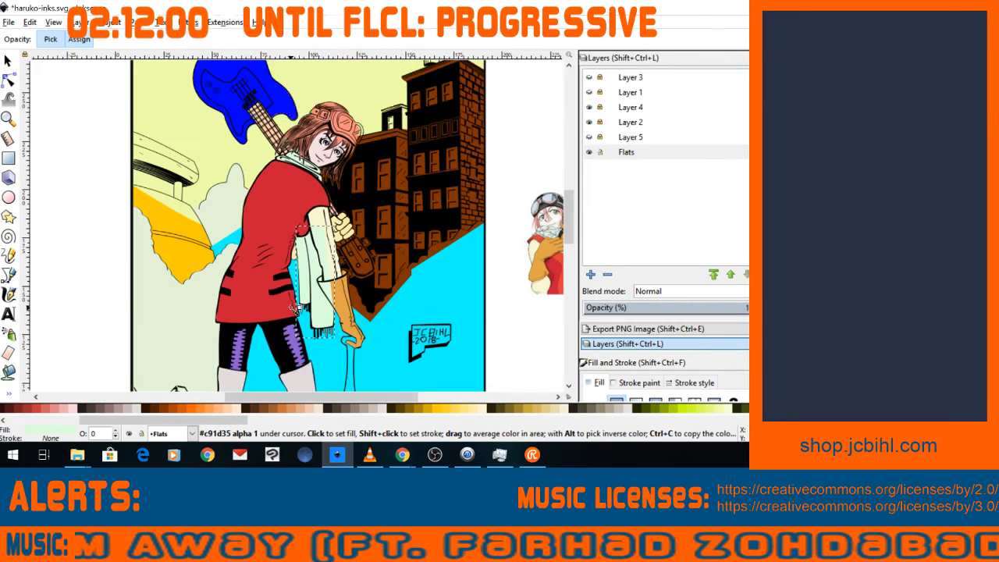
pyautogui.click(8, 60)
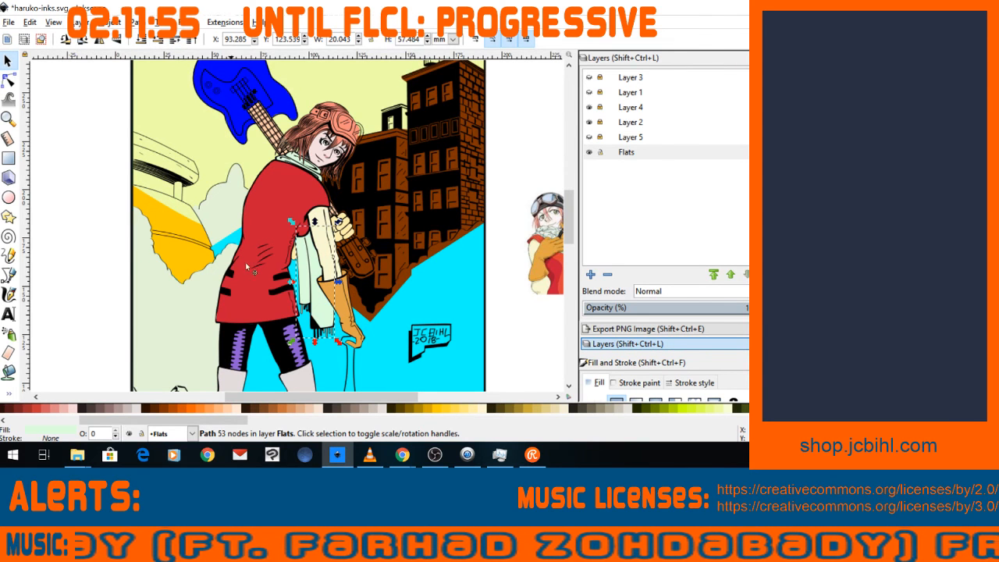
# Delete the leftover black shape behind the longer scarf tail's hem and fringe.
pyautogui.scroll(3, 246, 267)
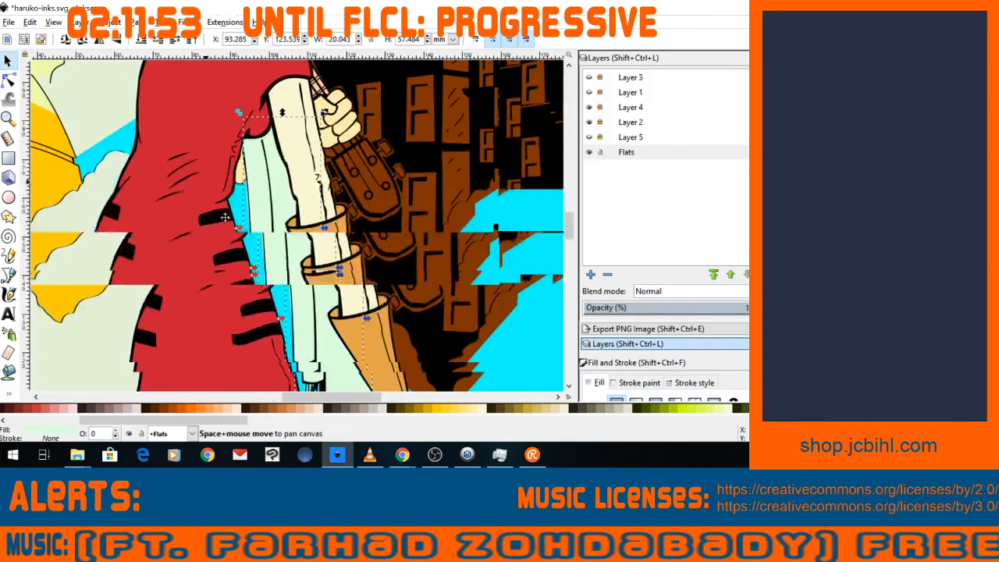
pyautogui.press('space')
pyautogui.moveTo(183, 311); pyautogui.dragTo(188, 249)
pyautogui.press('+')
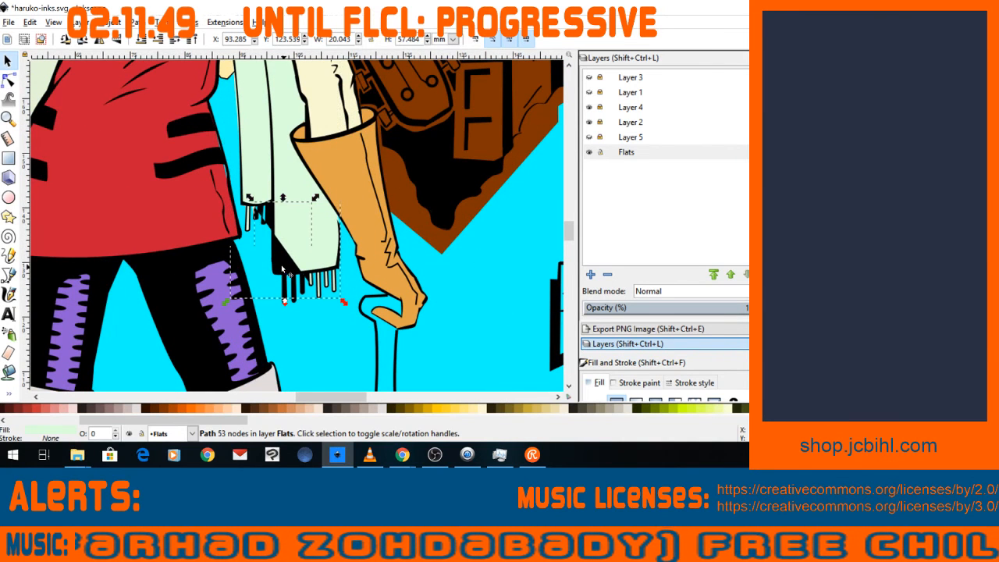
pyautogui.click(256, 225)
pyautogui.press('+')
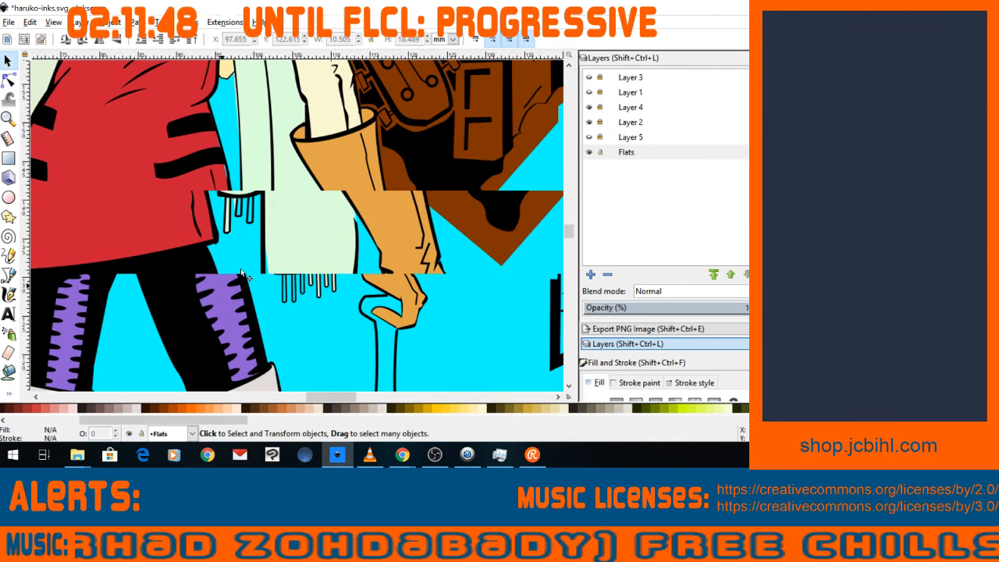
pyautogui.press('Delete')
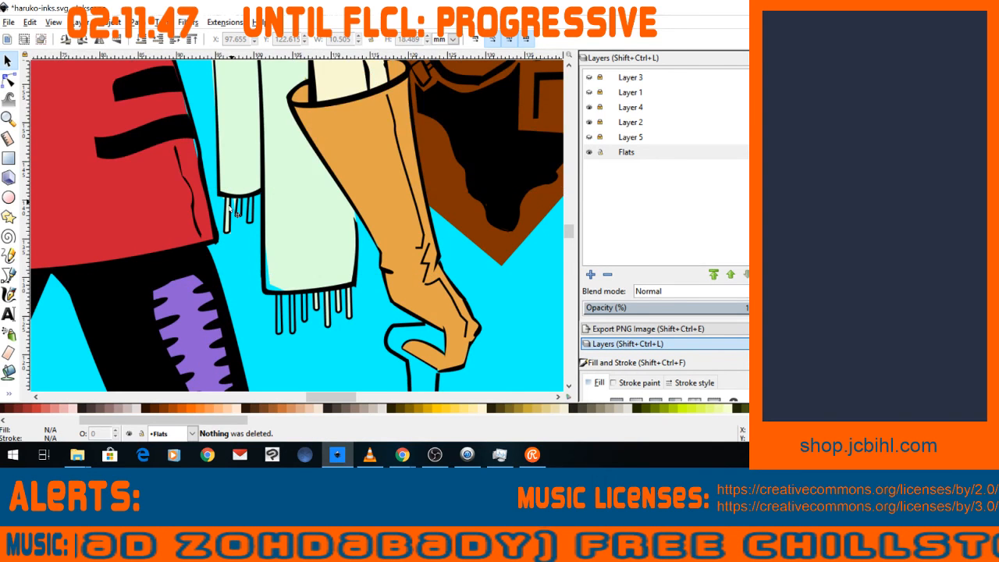
# Delete the leftover shape behind the shorter scarf tail's fringe strands.
pyautogui.press('+')
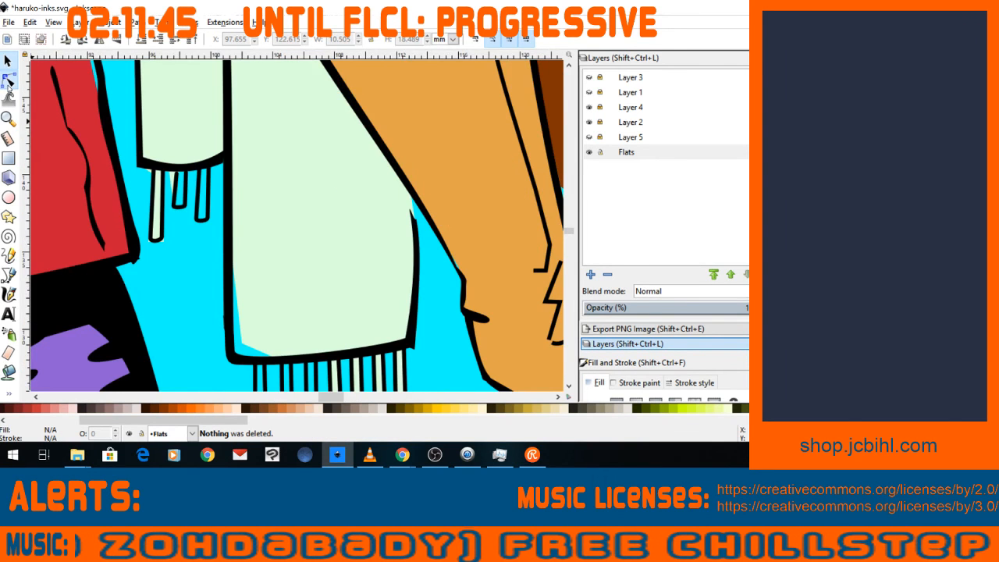
pyautogui.click(8, 81)
pyautogui.click(172, 189)
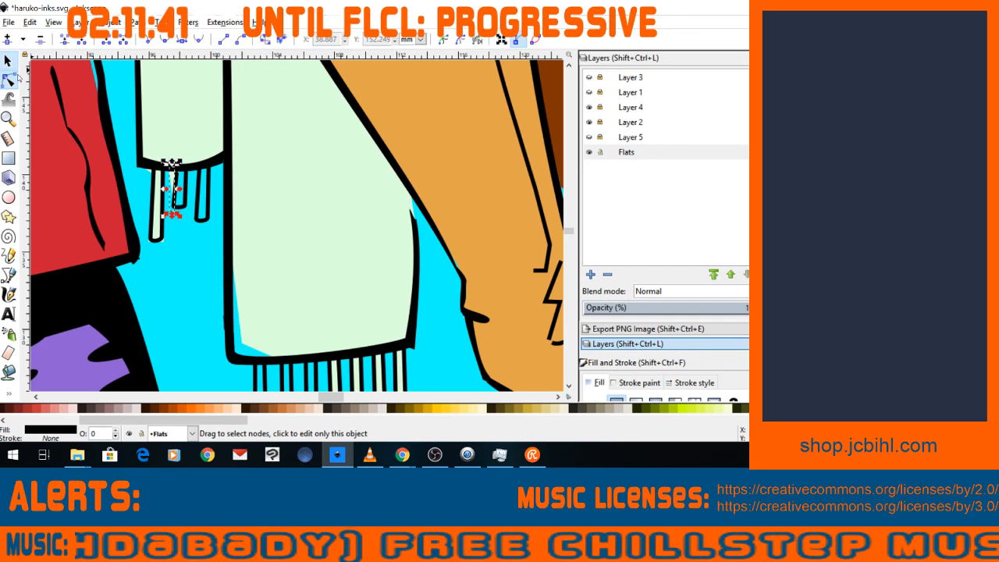
pyautogui.press('Delete')
pyautogui.click(171, 188)
pyautogui.press('Delete')
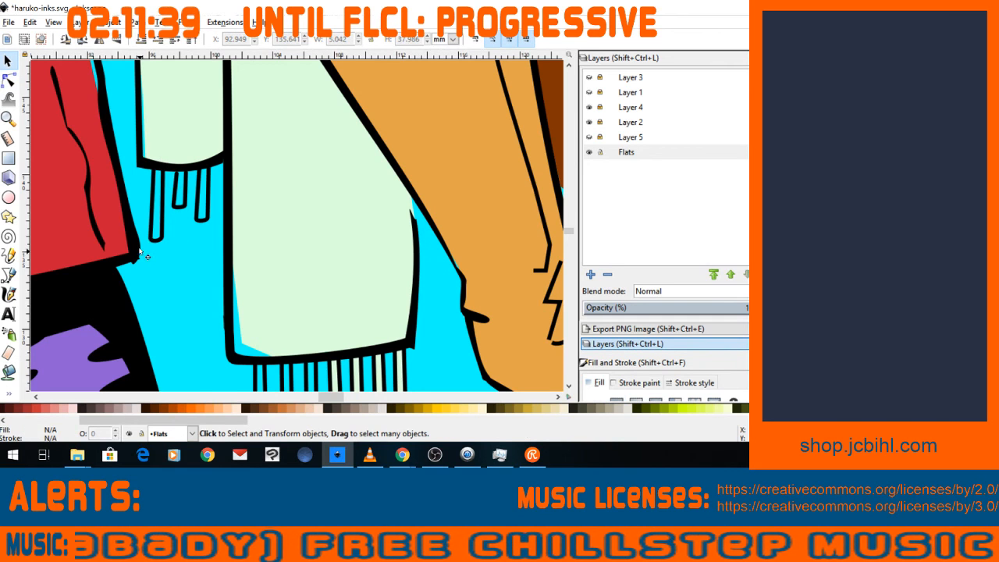
pyautogui.press('space')
pyautogui.moveTo(117, 131); pyautogui.dragTo(159, 266)
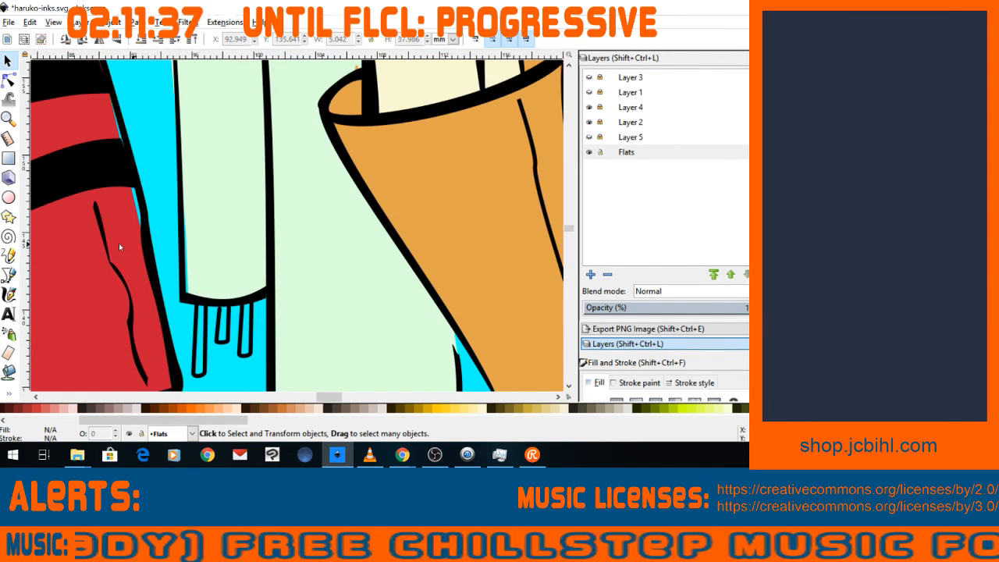
pyautogui.click(9, 274)
pyautogui.click(185, 185)
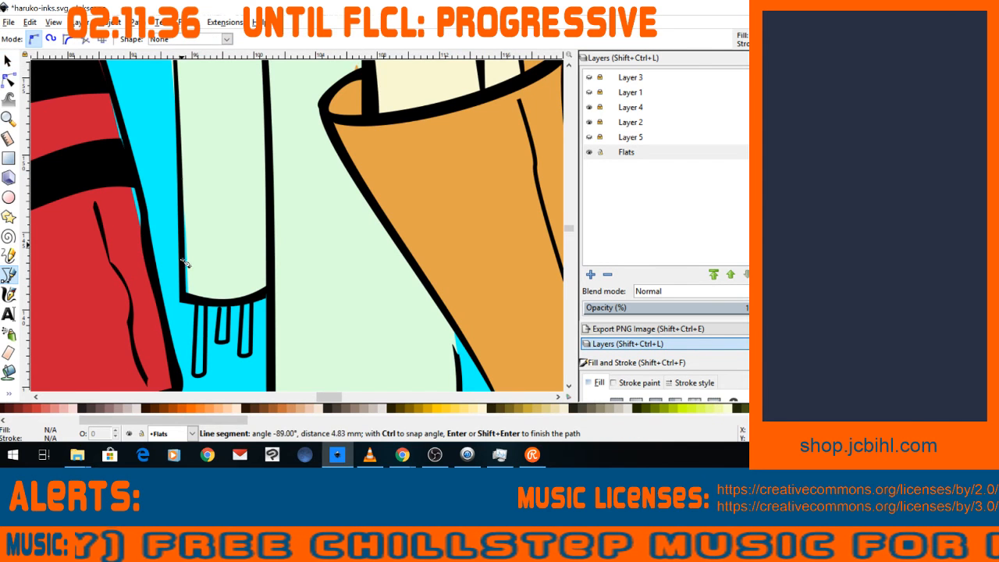
pyautogui.click(186, 298)
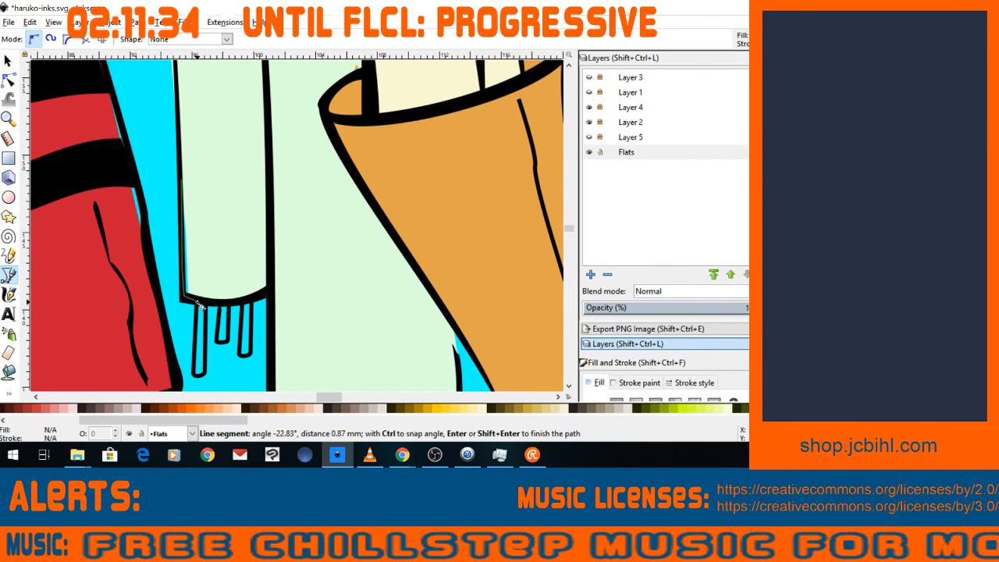
pyautogui.click(204, 373)
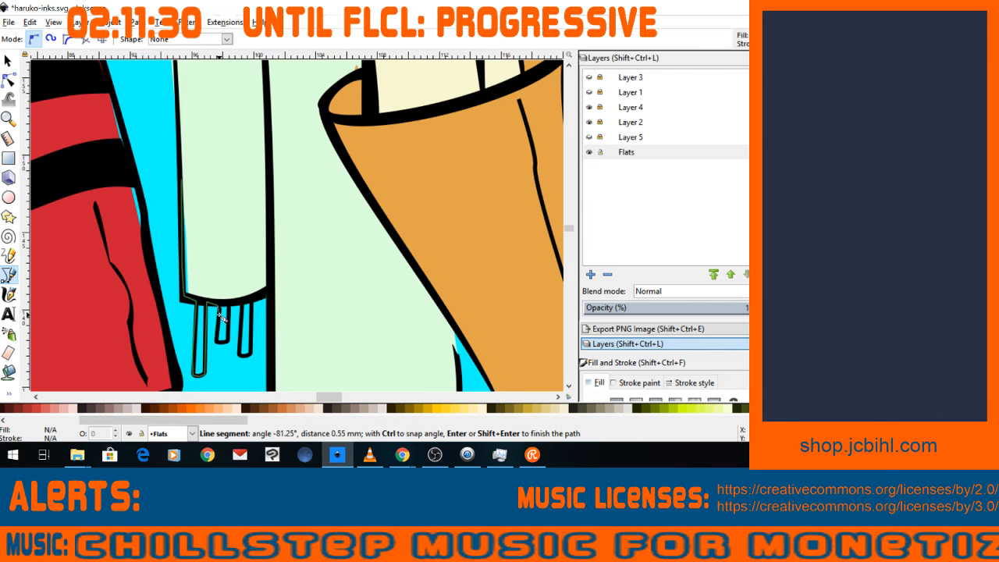
pyautogui.click(218, 341)
pyautogui.press('Return')
pyautogui.click(219, 331)
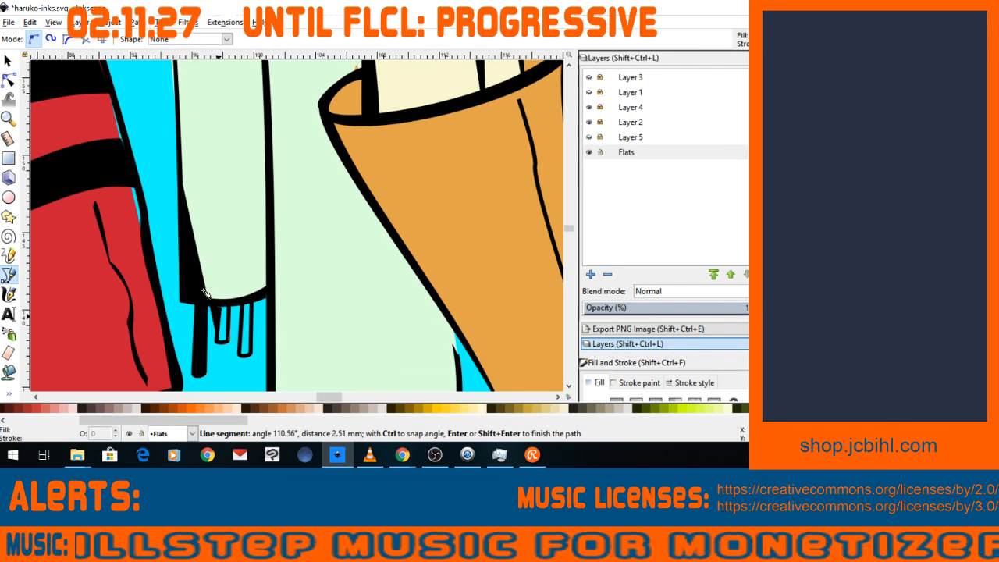
pyautogui.click(7, 60)
pyautogui.click(184, 256)
pyautogui.press('Delete')
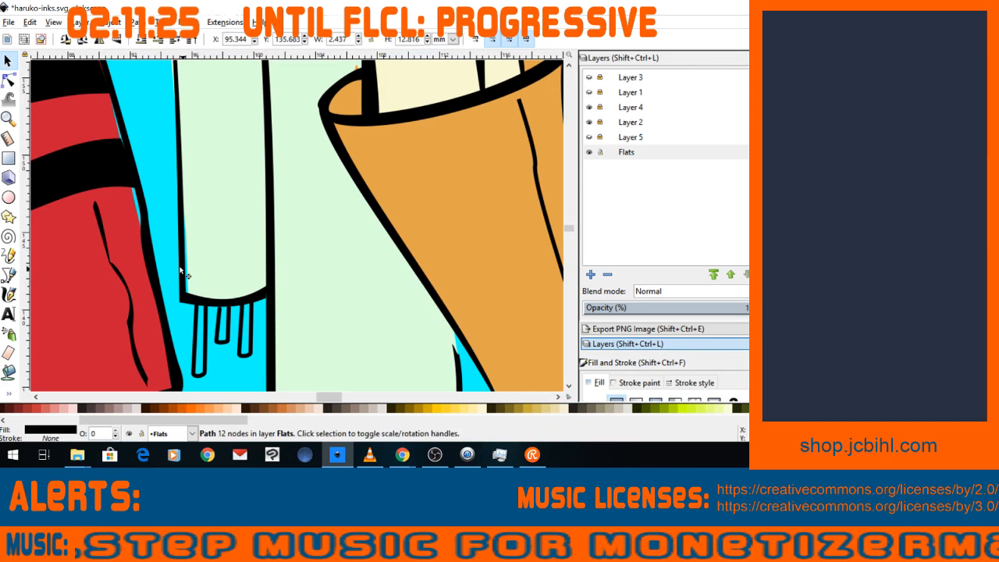
# Trace a Pen path down the shorter tail's coat-side edge and around its three fringe strands.
pyautogui.press('b')
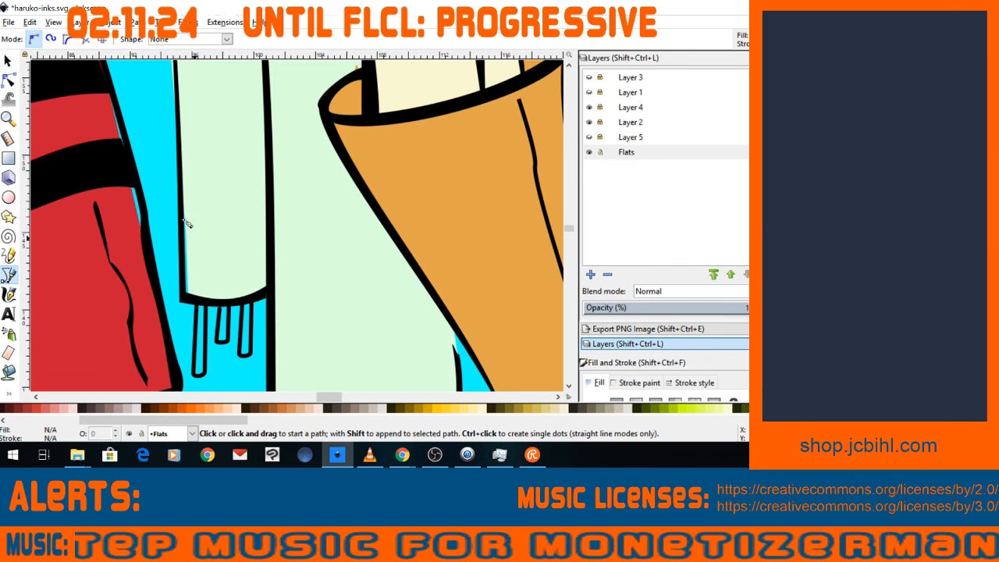
pyautogui.click(180, 164)
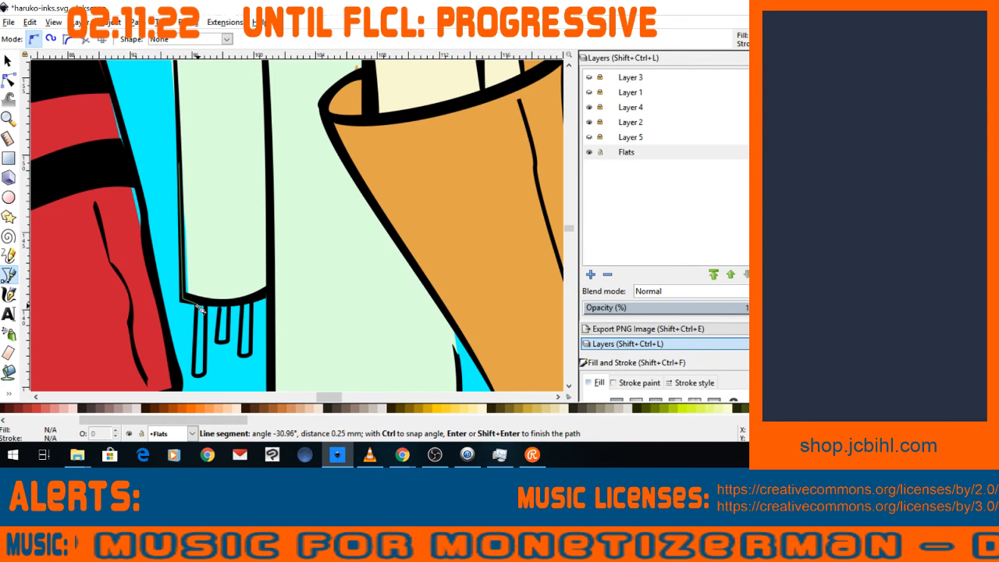
pyautogui.click(198, 373)
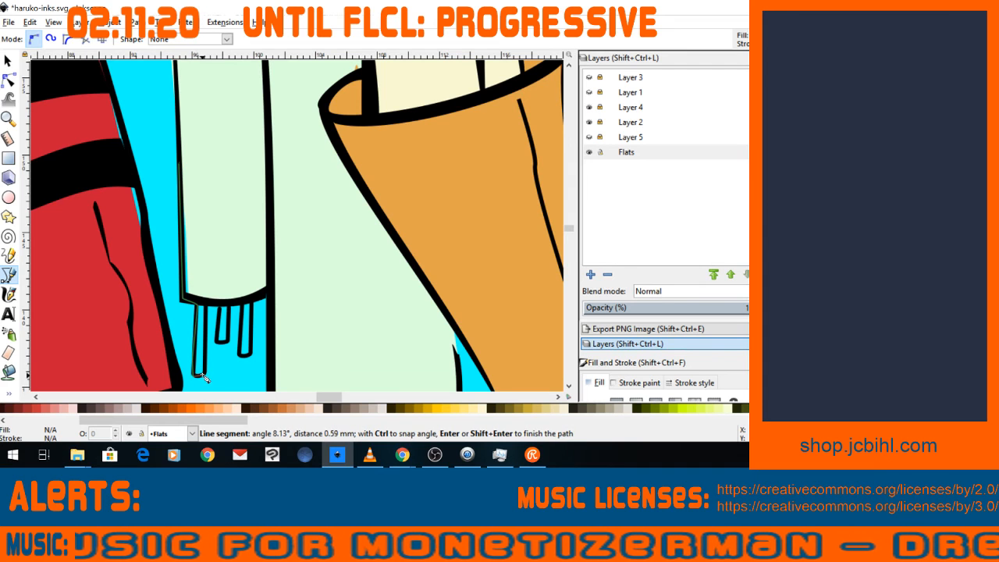
pyautogui.click(206, 302)
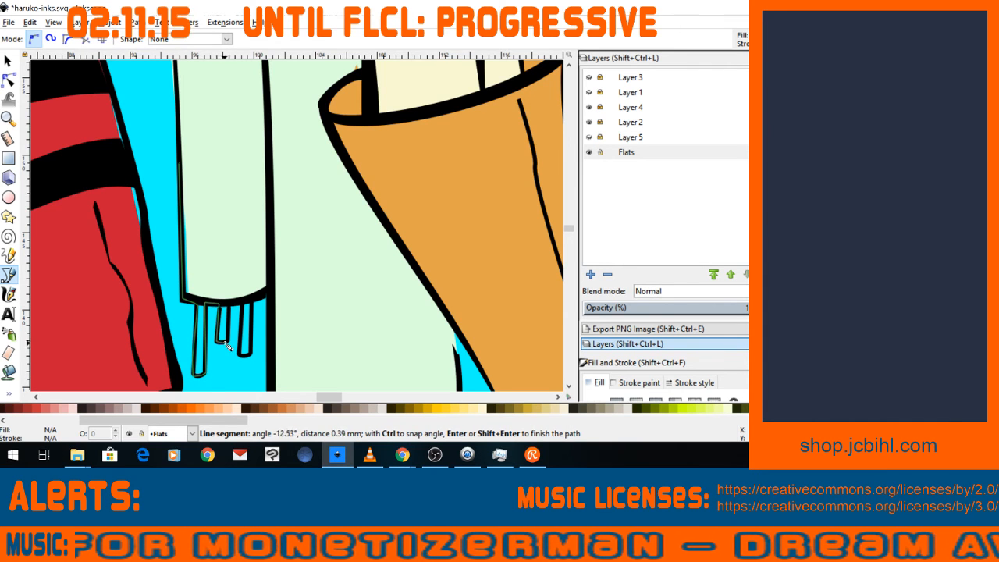
pyautogui.click(231, 304)
pyautogui.click(247, 306)
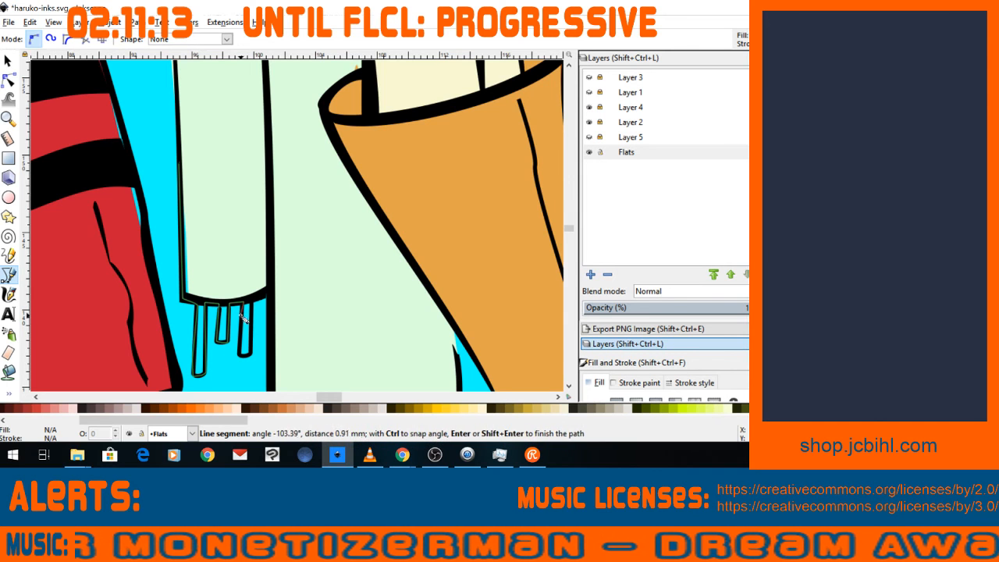
pyautogui.click(250, 358)
# Carry the path up into the shorter tail's green area and close it at its starting point on the coat-side edge.
pyautogui.scroll(-5, 260, 296)
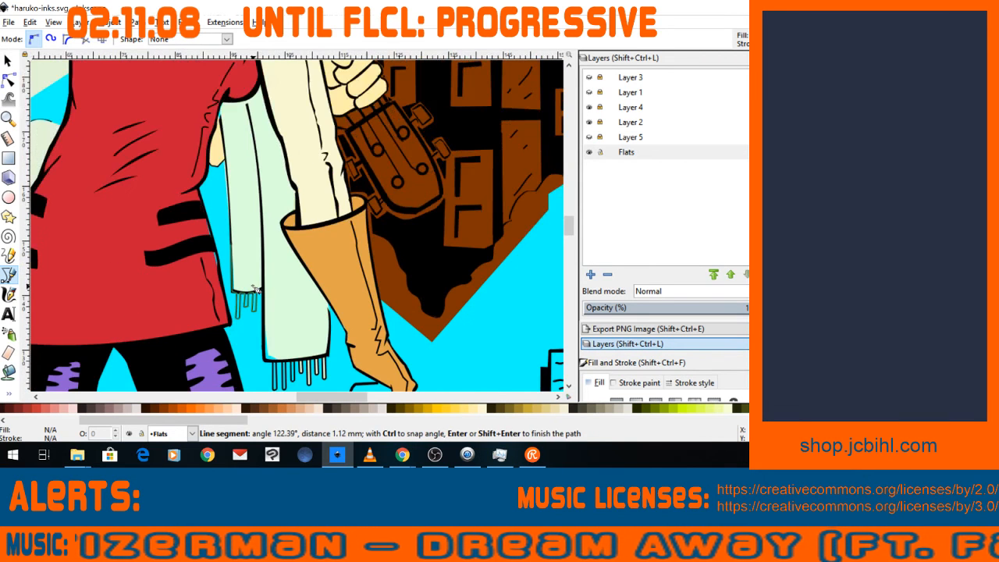
pyautogui.scroll(3, 255, 304)
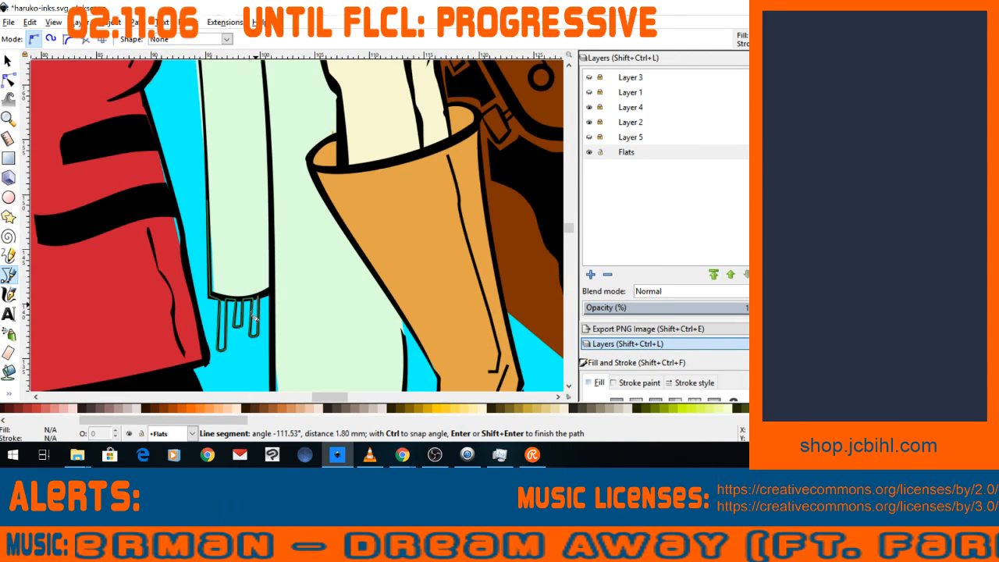
pyautogui.press('space')
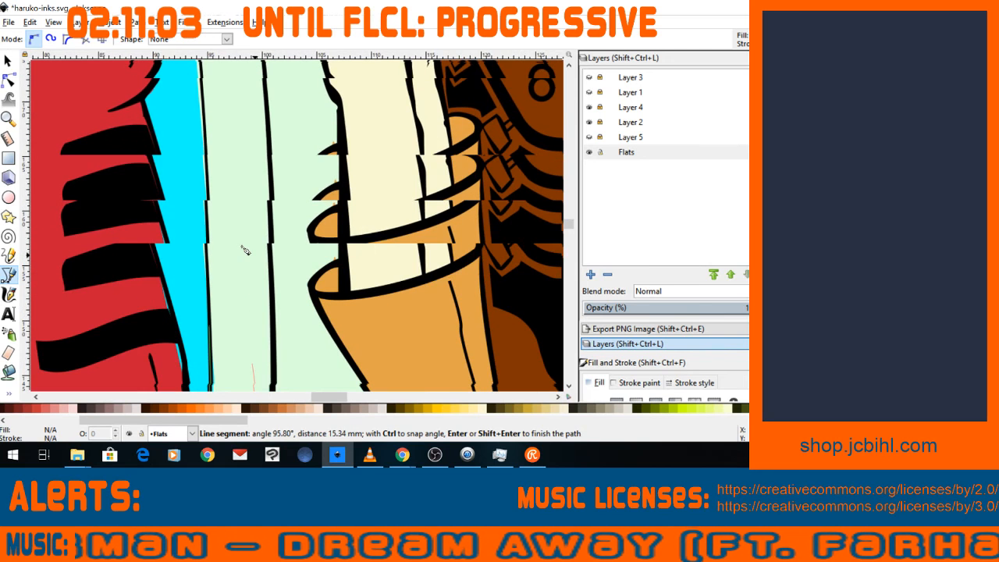
pyautogui.click(234, 236)
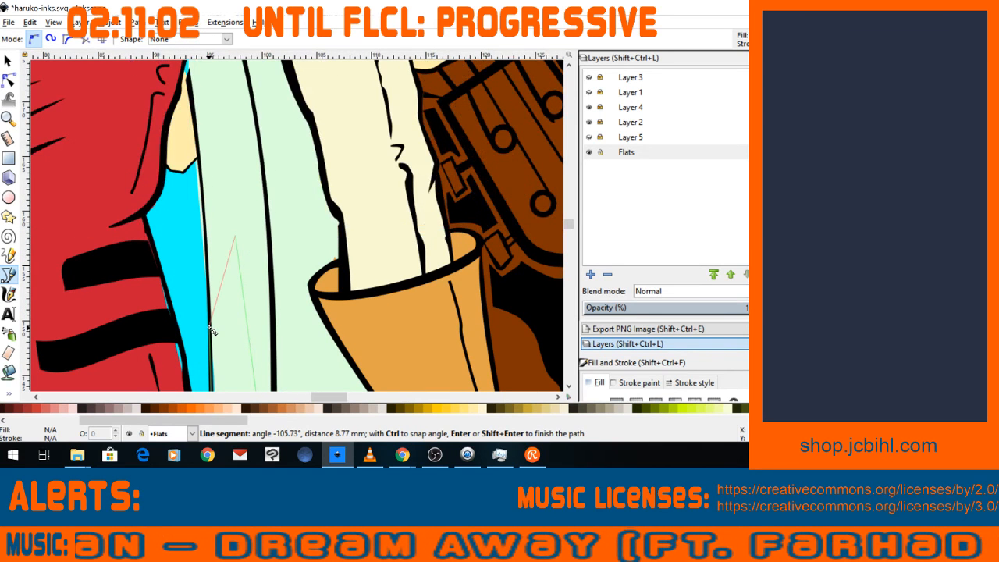
pyautogui.click(210, 328)
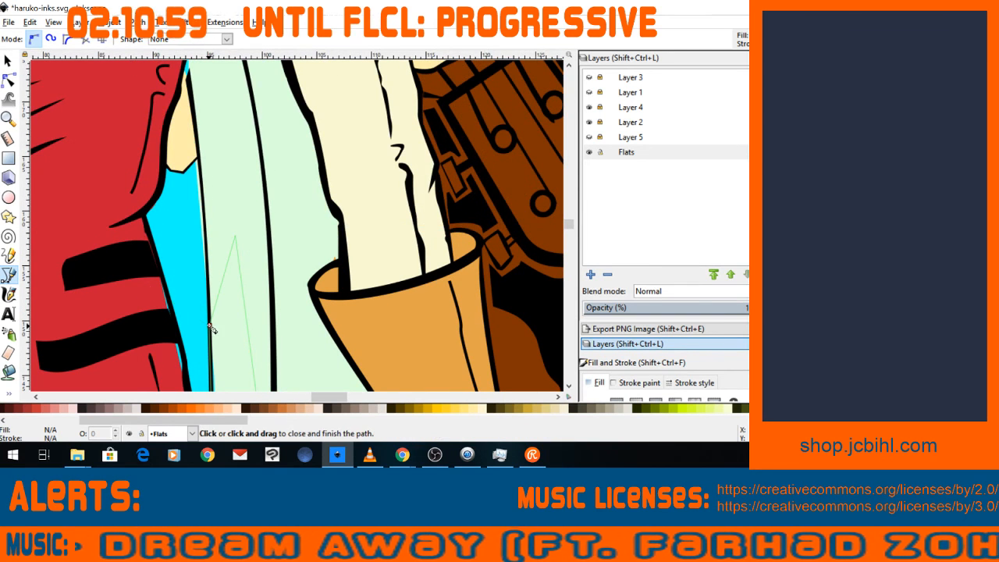
pyautogui.click(210, 327)
# Unite the new black fringe shape with the pale green scarf-tail shape.
pyautogui.press('s')
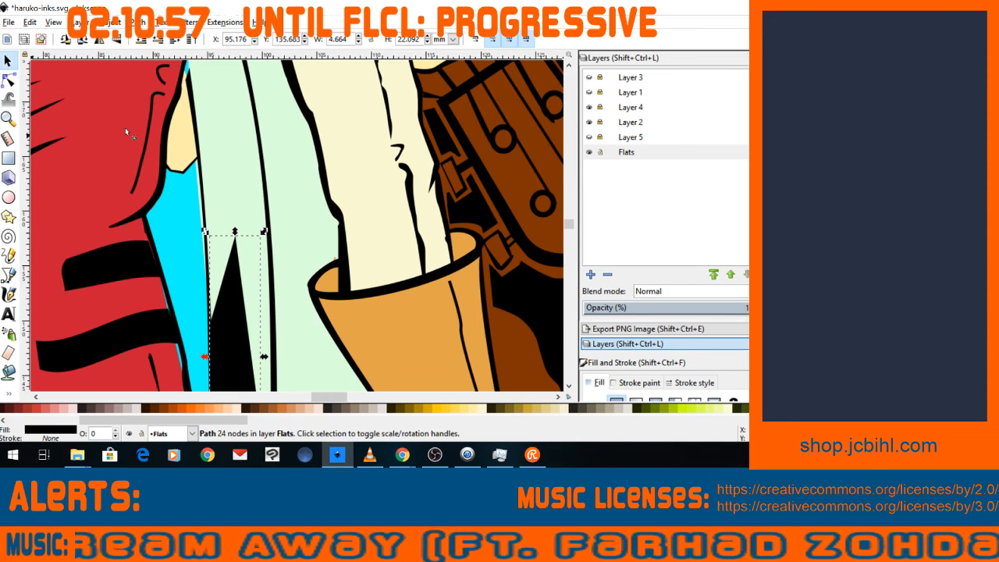
pyautogui.keyDown('shift'); pyautogui.click(224, 187); pyautogui.keyUp('shift')
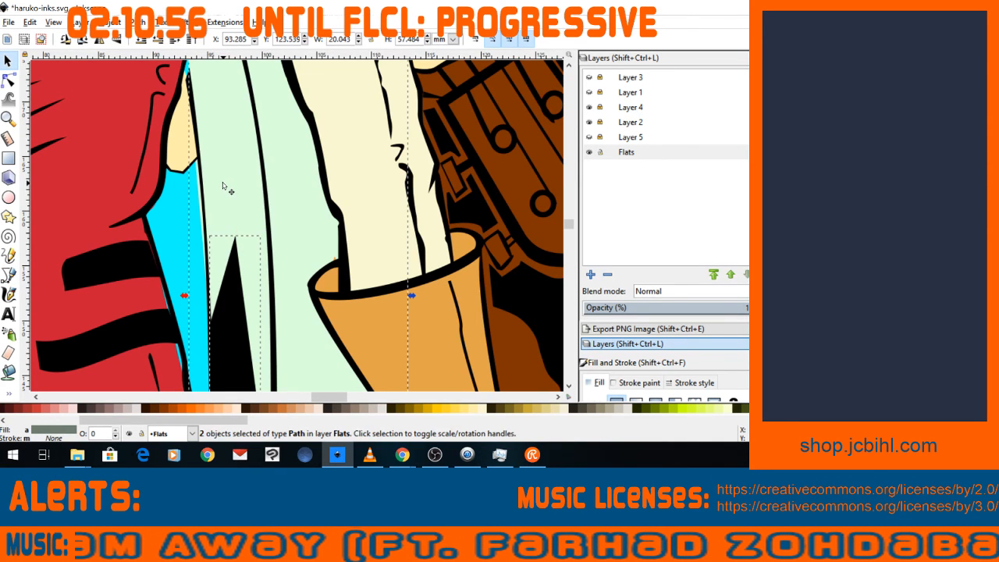
pyautogui.hotkey('ctrl', '+')
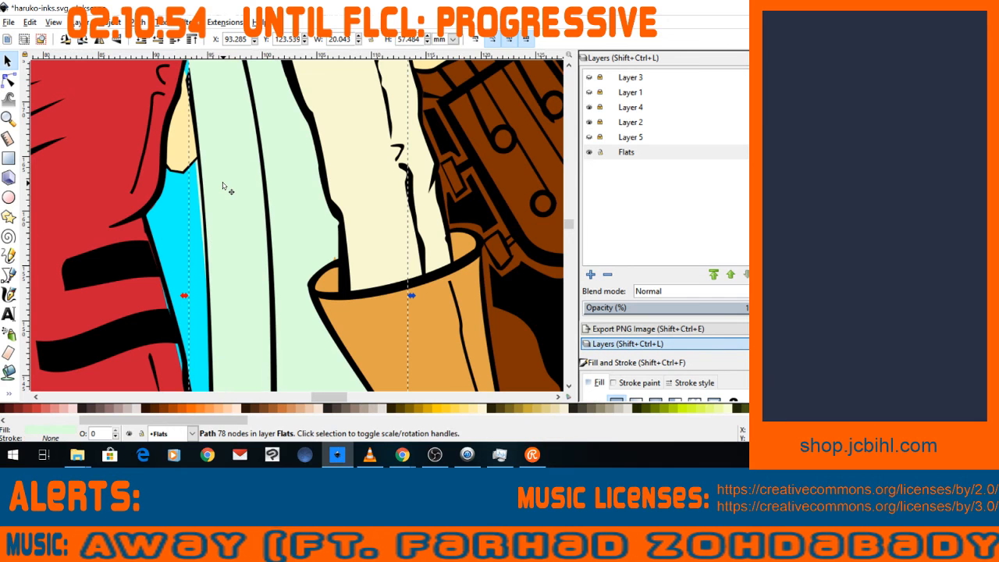
# Reshape the skin patch and the scarf tail's coat-side edge under the arm to cover the cyan gap with the Node tool.
pyautogui.press('n')
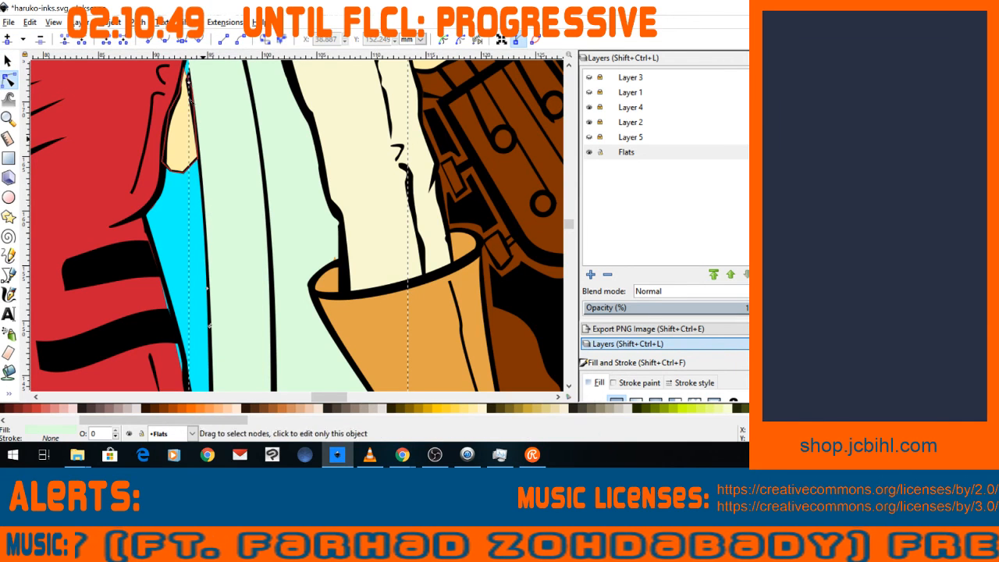
pyautogui.press('space')
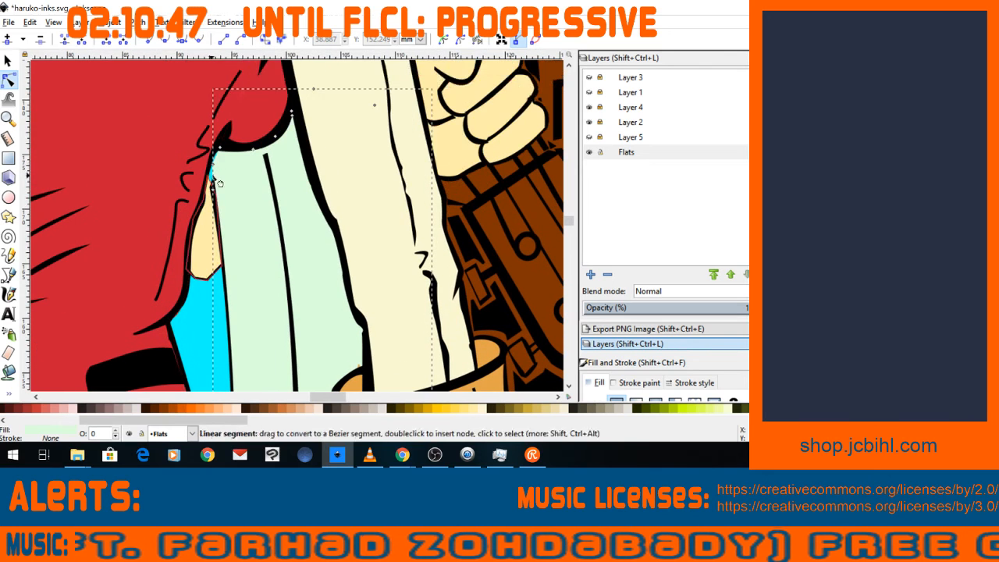
pyautogui.click(214, 178)
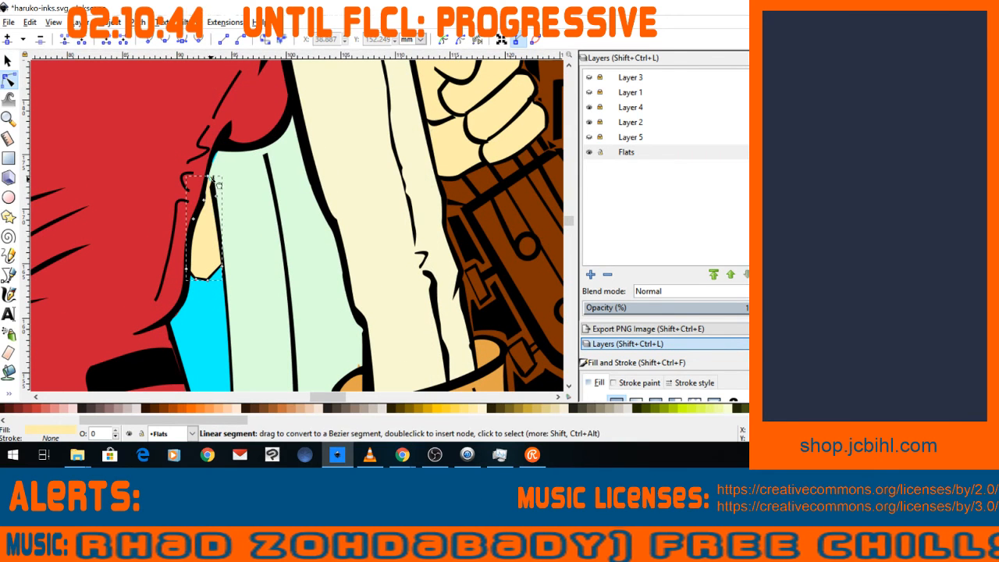
pyautogui.click(216, 162)
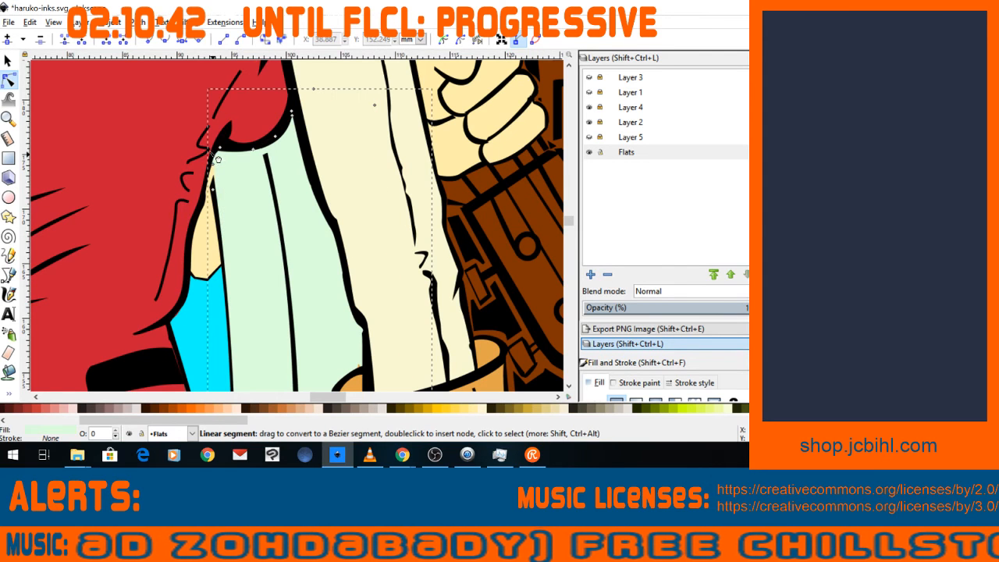
pyautogui.click(183, 108)
# Recolor the pale hand holding the guitar's headstock with the orange sampled from the other hand's glove, using the Dropper.
pyautogui.press('-')
pyautogui.press('-')
pyautogui.press('-')
pyautogui.press('-')
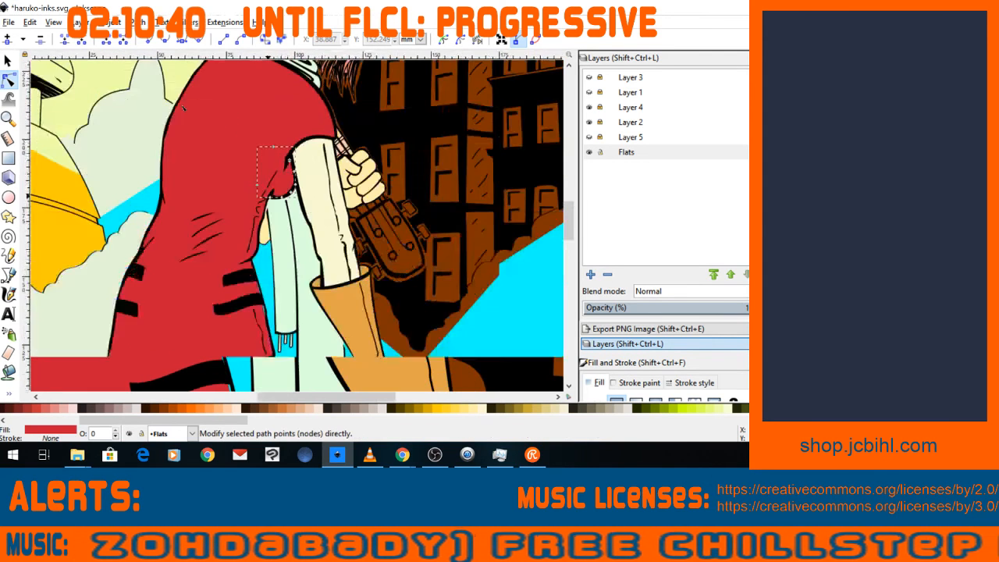
pyautogui.press('-')
pyautogui.press('-')
pyautogui.press('-')
pyautogui.press('-')
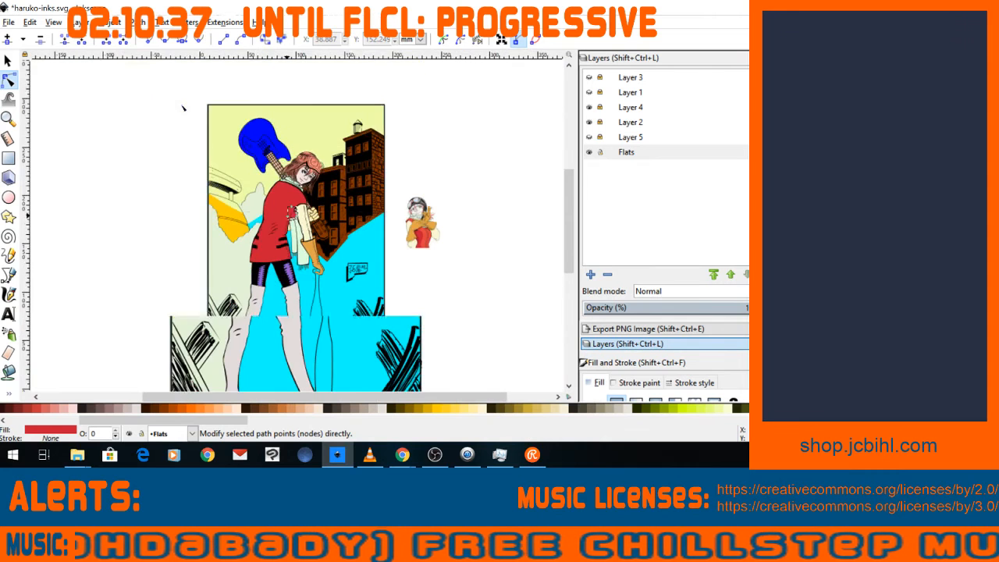
pyautogui.press('+')
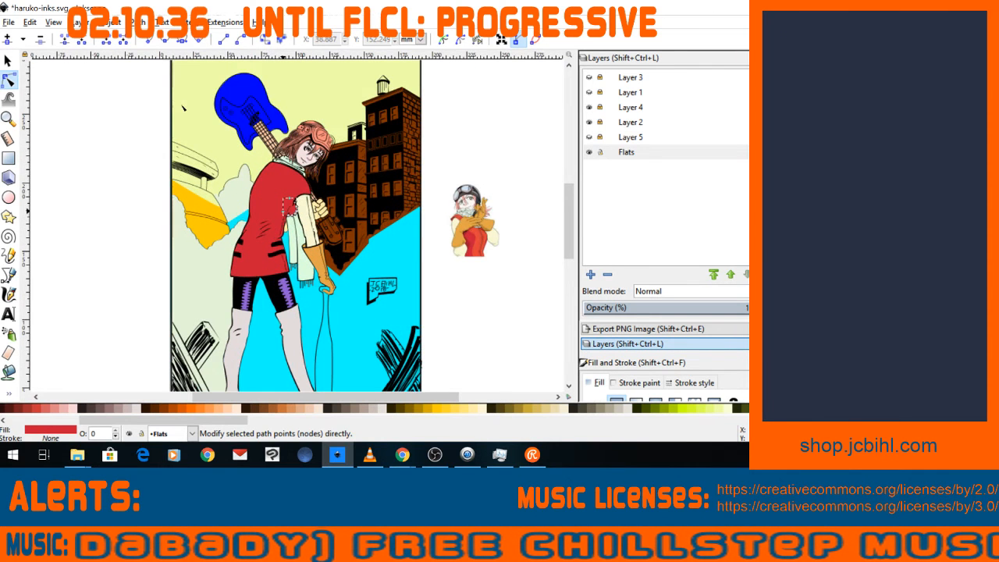
pyautogui.click(8, 61)
pyautogui.click(321, 214)
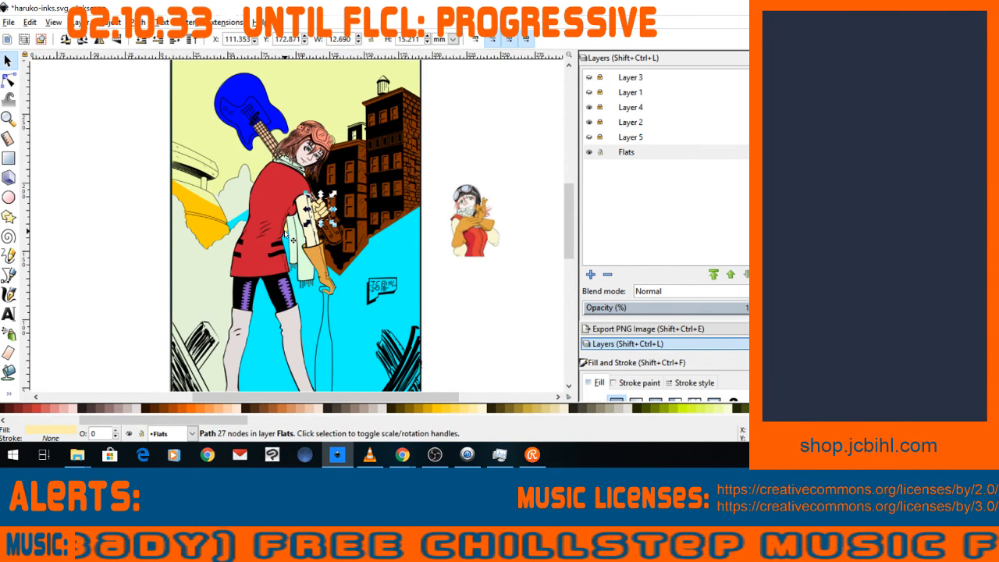
pyautogui.press('shift')
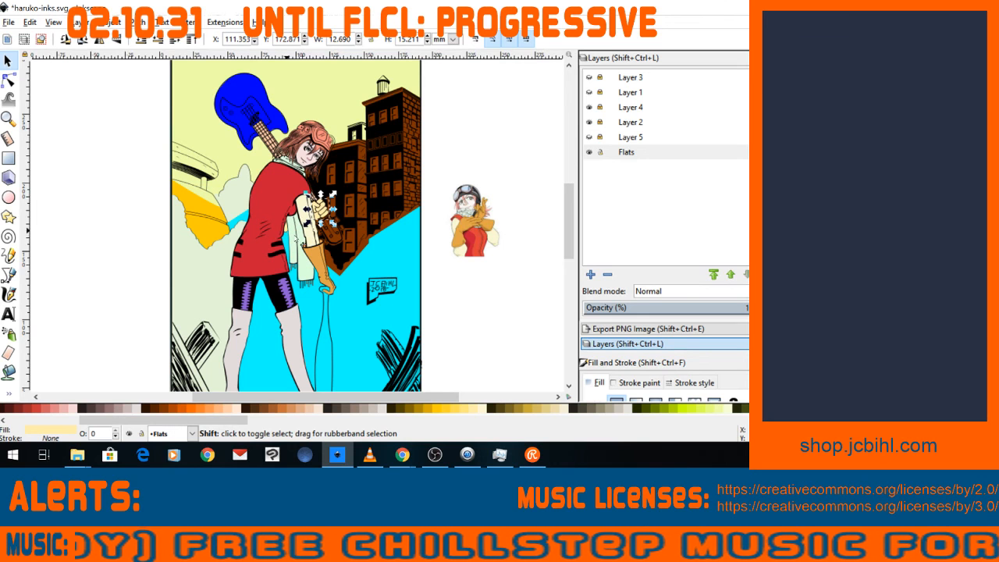
pyautogui.keyDown('shift'); pyautogui.click(317, 267); pyautogui.keyUp('shift')
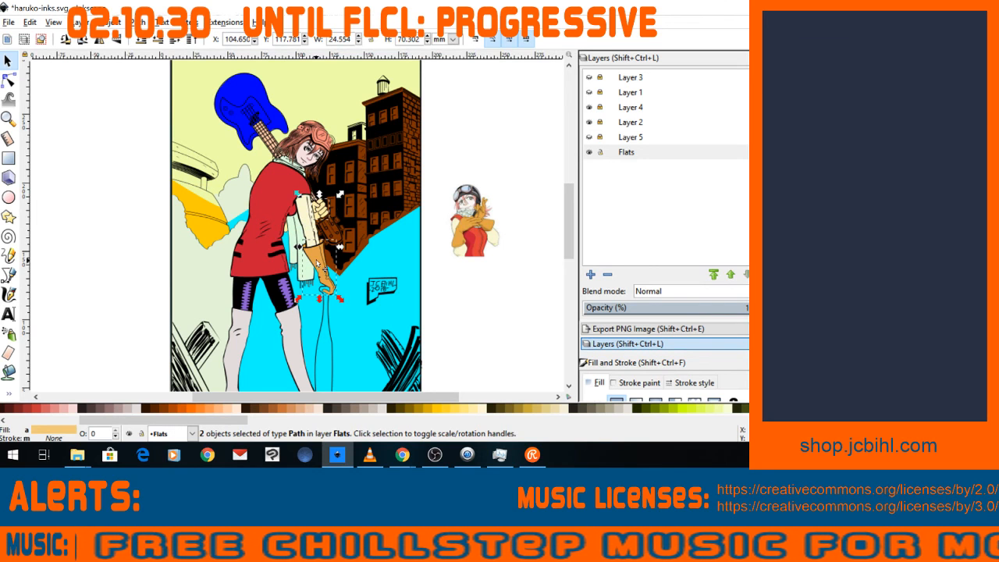
pyautogui.click(132, 282)
pyautogui.click(320, 212)
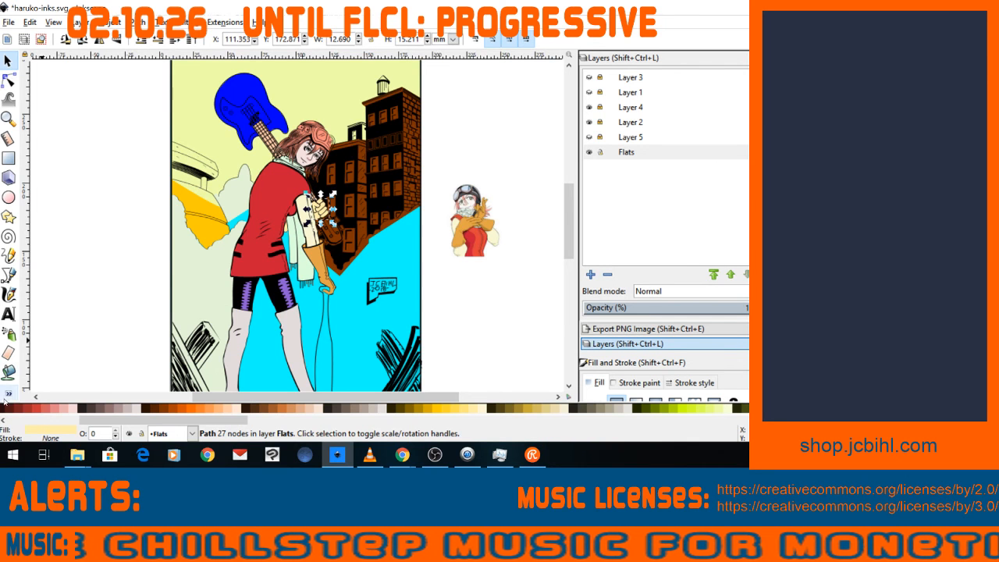
pyautogui.click(8, 394)
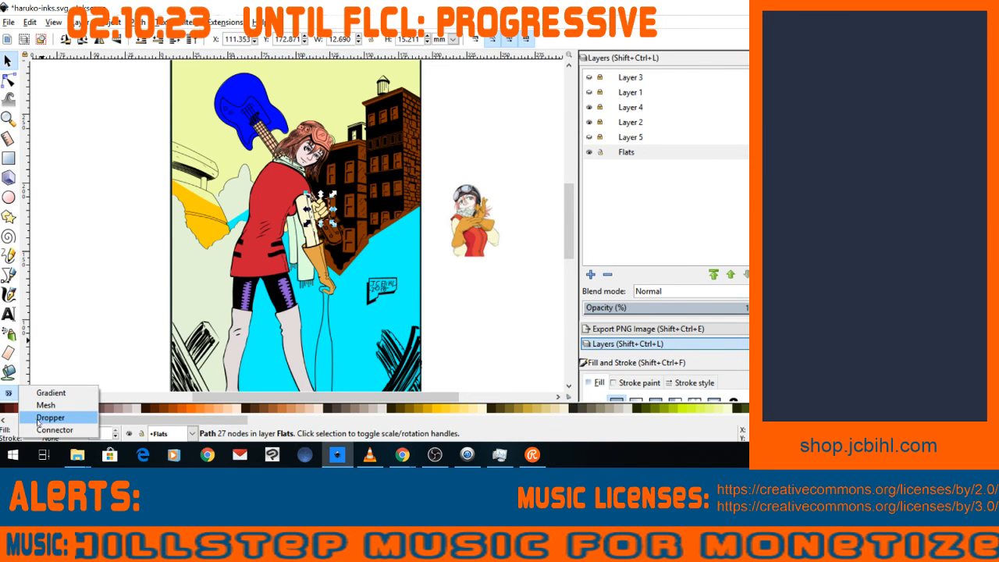
pyautogui.click(49, 417)
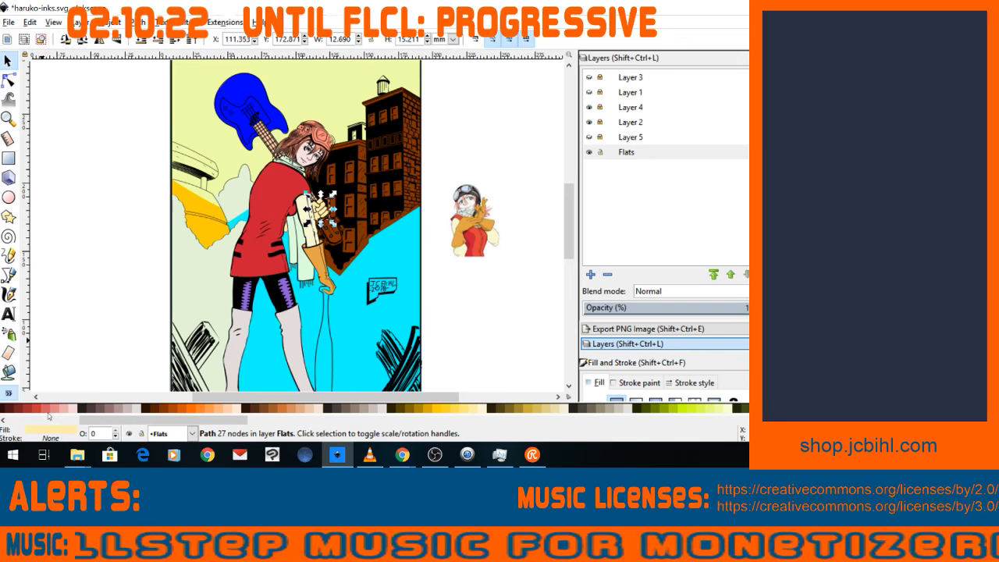
pyautogui.click(321, 256)
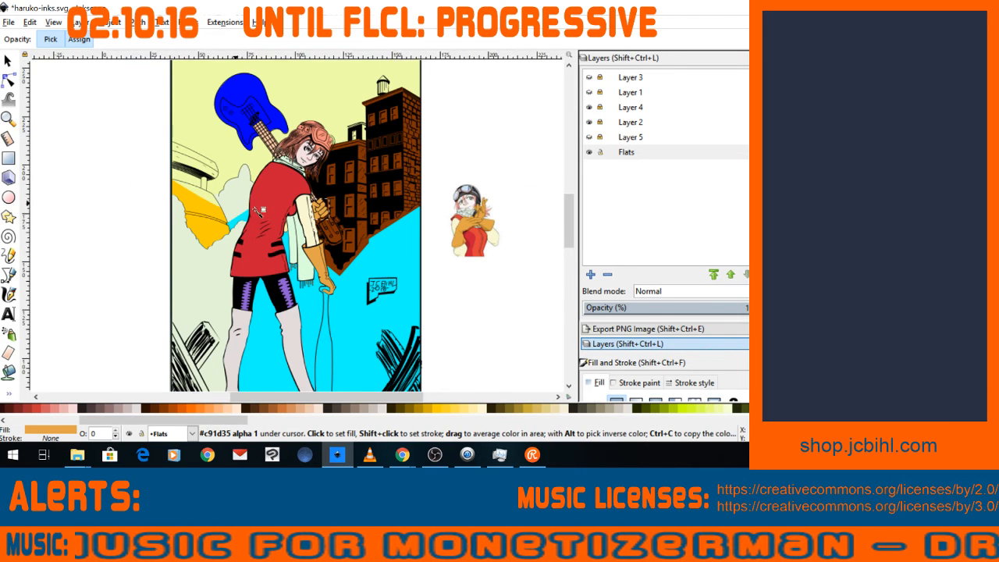
# Trace a closed four-corner Pen path around the uncolored eye on the building side of the face.
pyautogui.press('+')
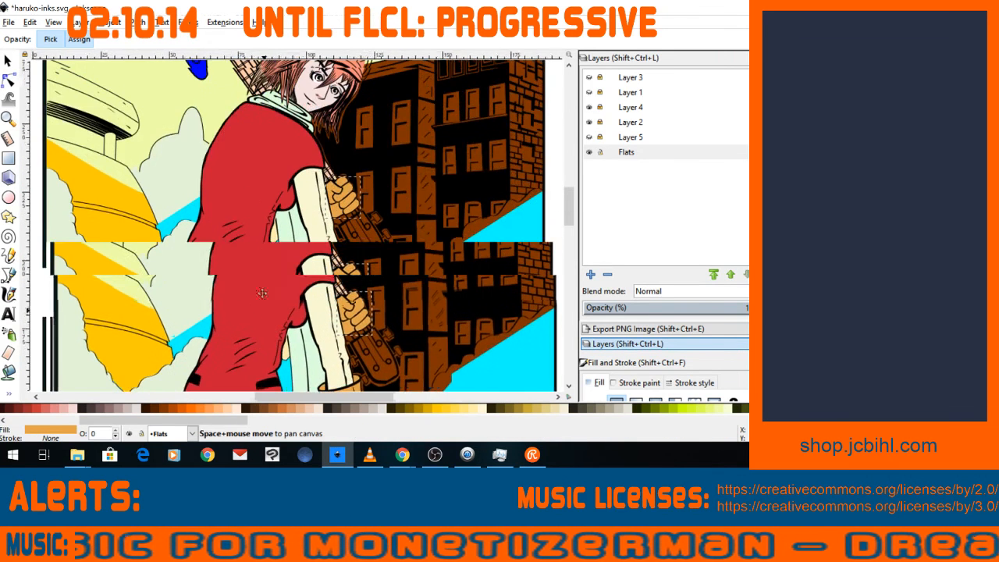
pyautogui.press('-')
pyautogui.press('space')
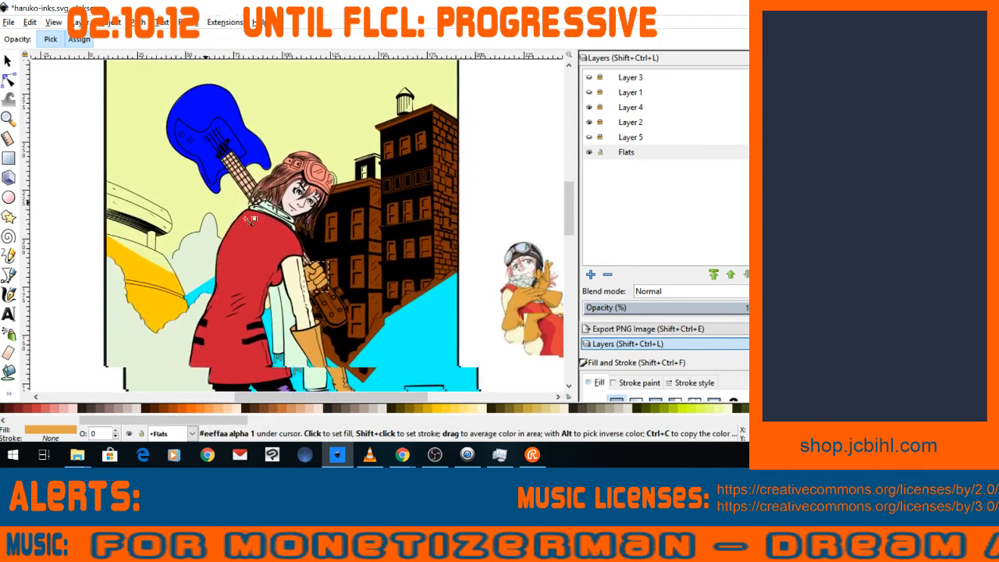
pyautogui.press('space')
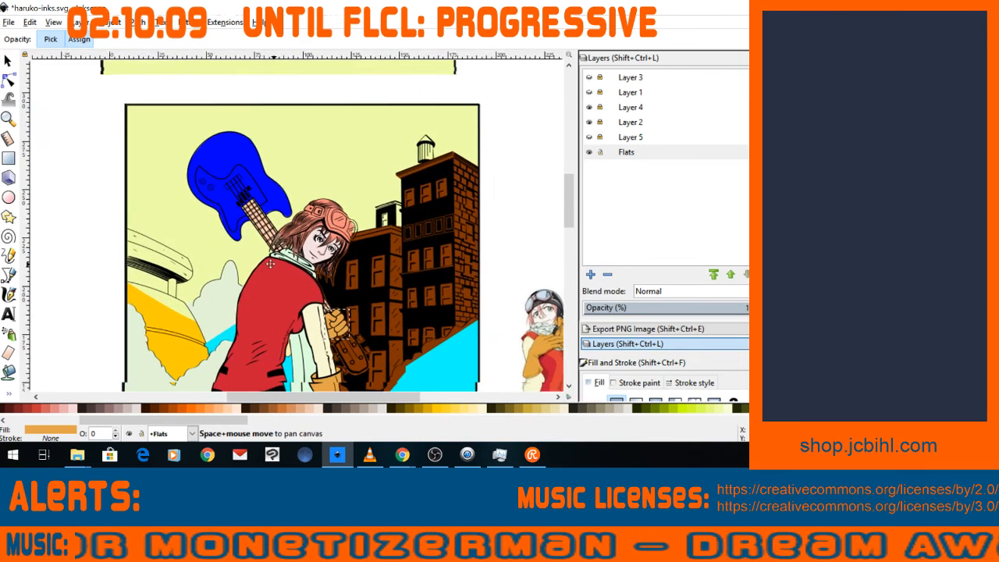
pyautogui.press('+')
pyautogui.press('+')
pyautogui.press('+')
pyautogui.press('+')
pyautogui.press('+')
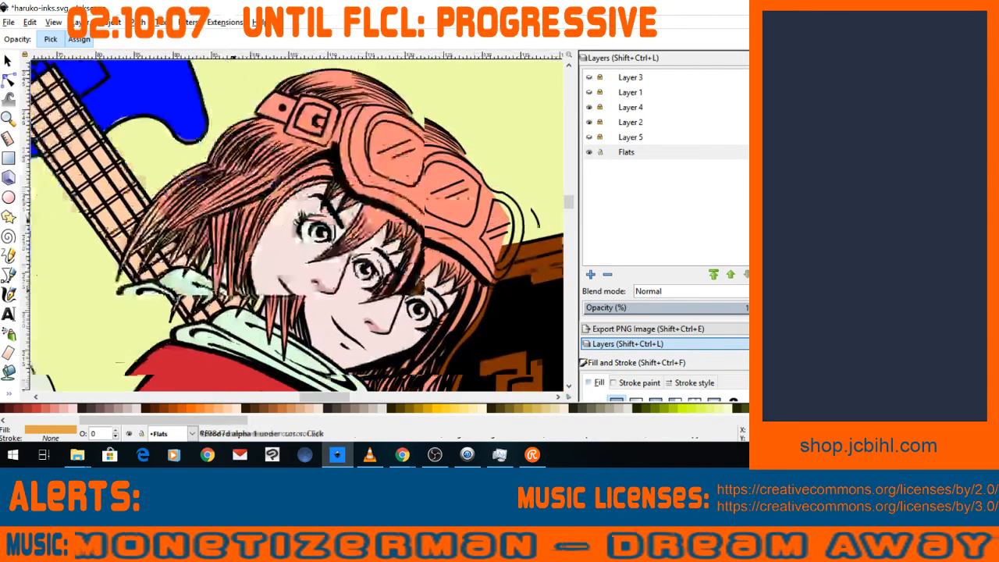
pyautogui.press('space')
pyautogui.press('space')
pyautogui.press('+')
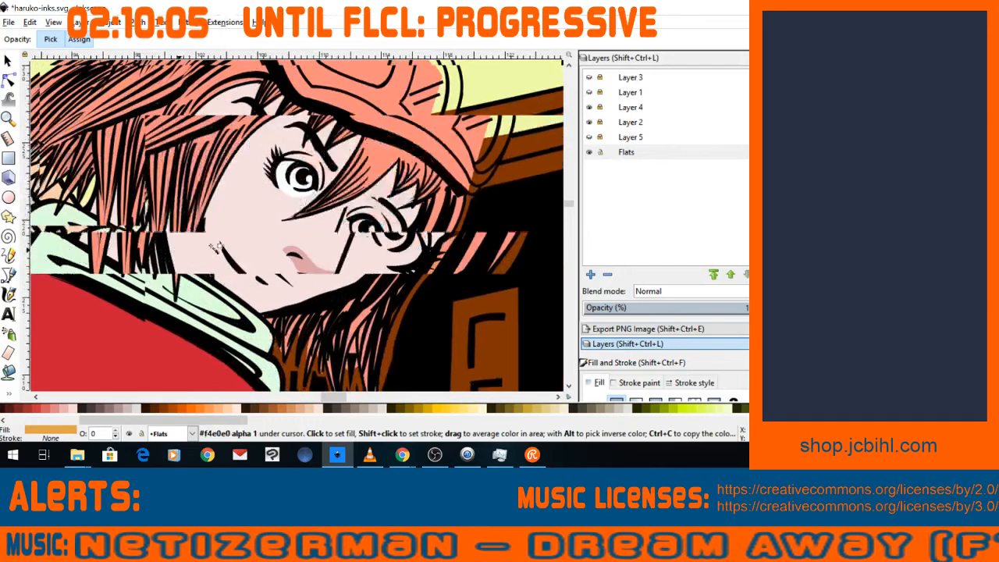
pyautogui.click(8, 274)
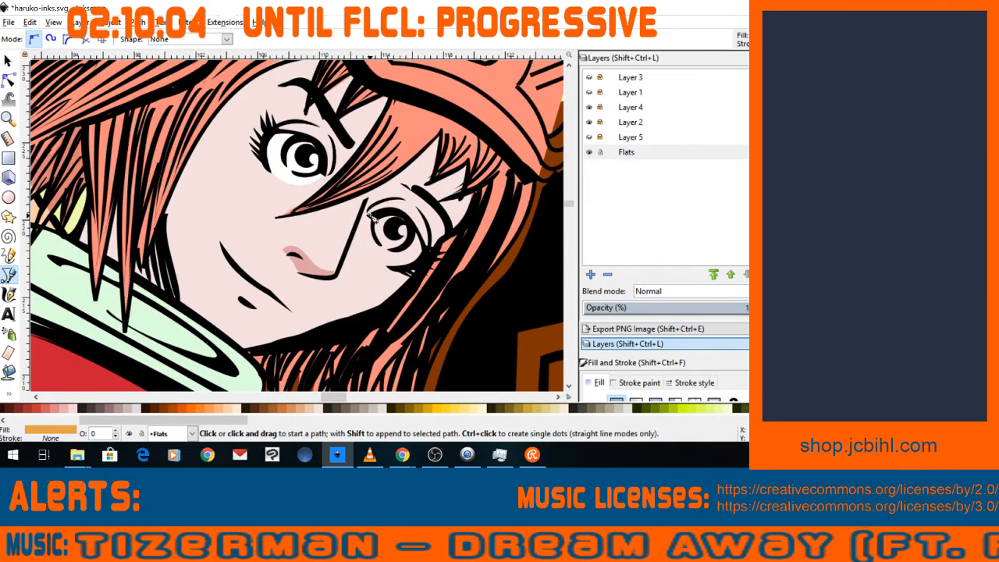
pyautogui.click(415, 258)
pyautogui.click(427, 245)
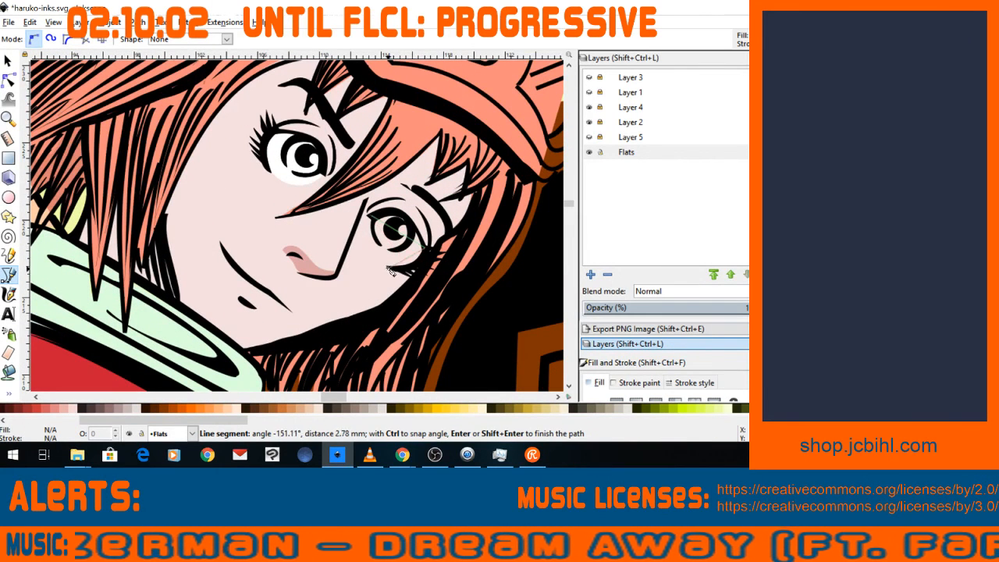
pyautogui.click(389, 268)
pyautogui.click(370, 215)
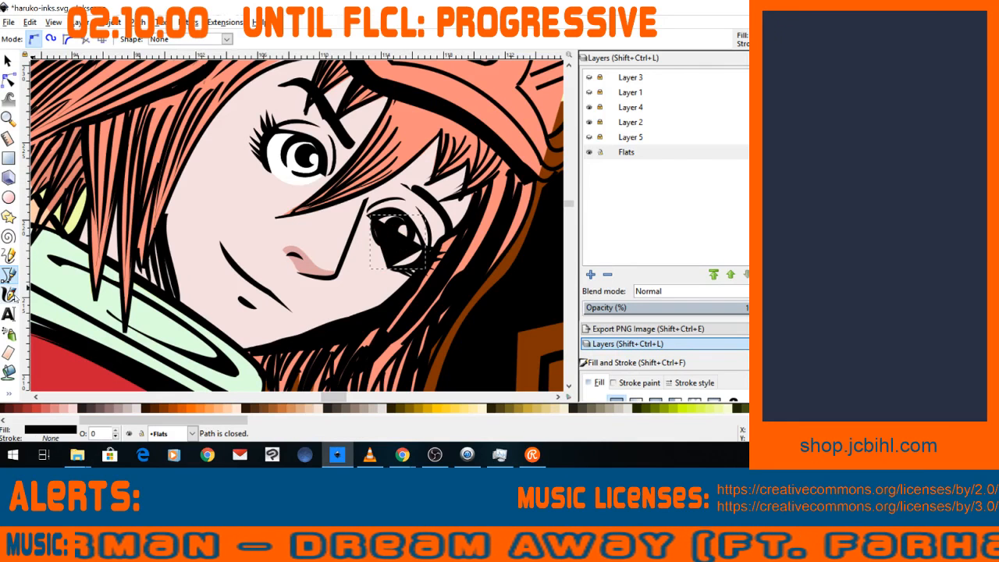
# Fill the new eye shape with white using the Dropper and bend its edges outward to match the inked eye outline.
pyautogui.click(7, 396)
pyautogui.click(31, 406)
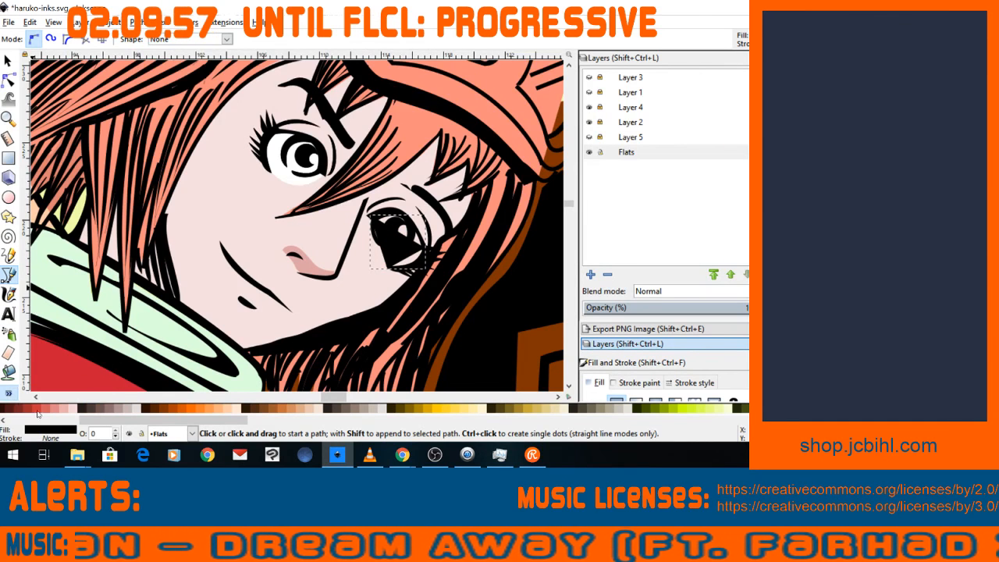
pyautogui.click(211, 260)
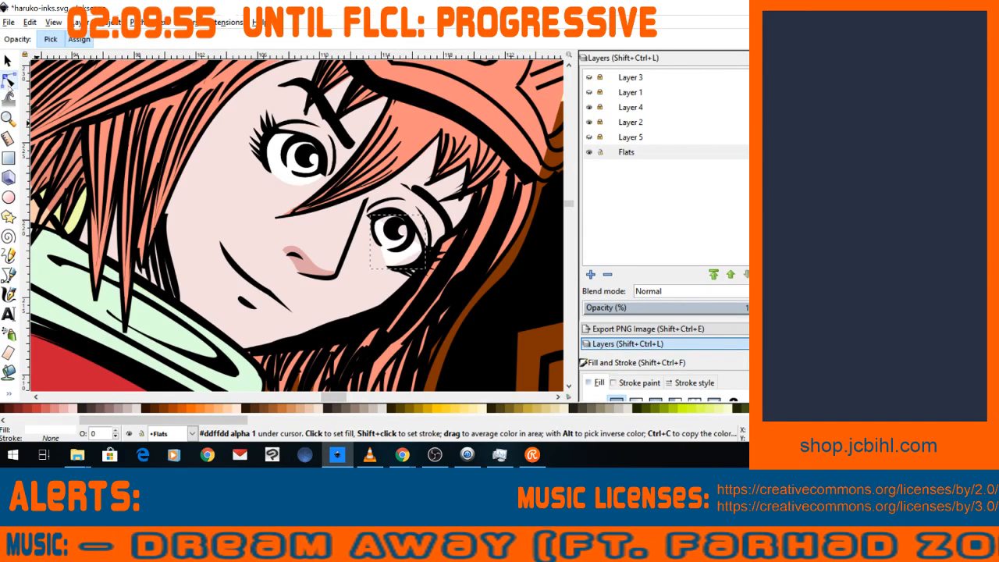
pyautogui.click(8, 79)
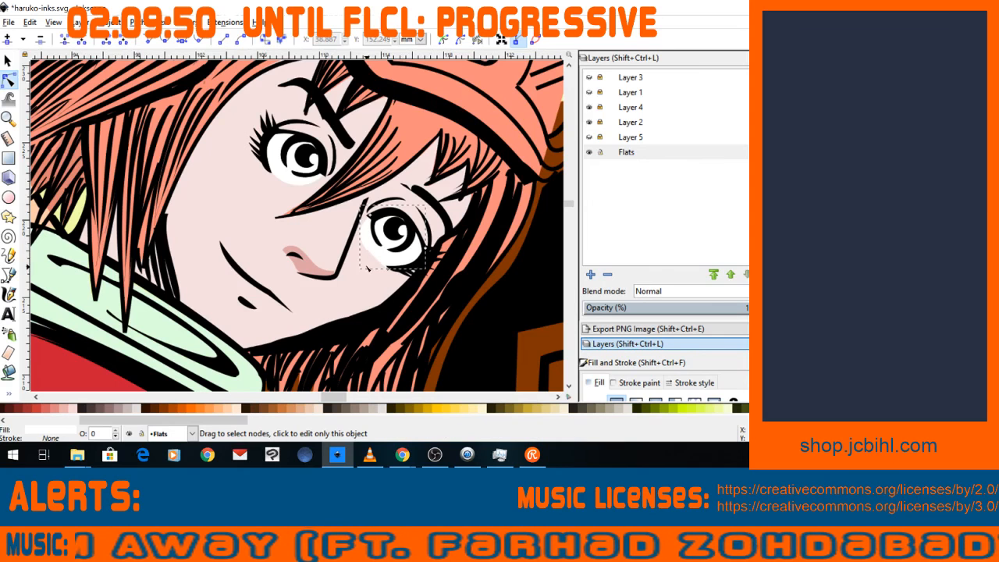
pyautogui.click(364, 270)
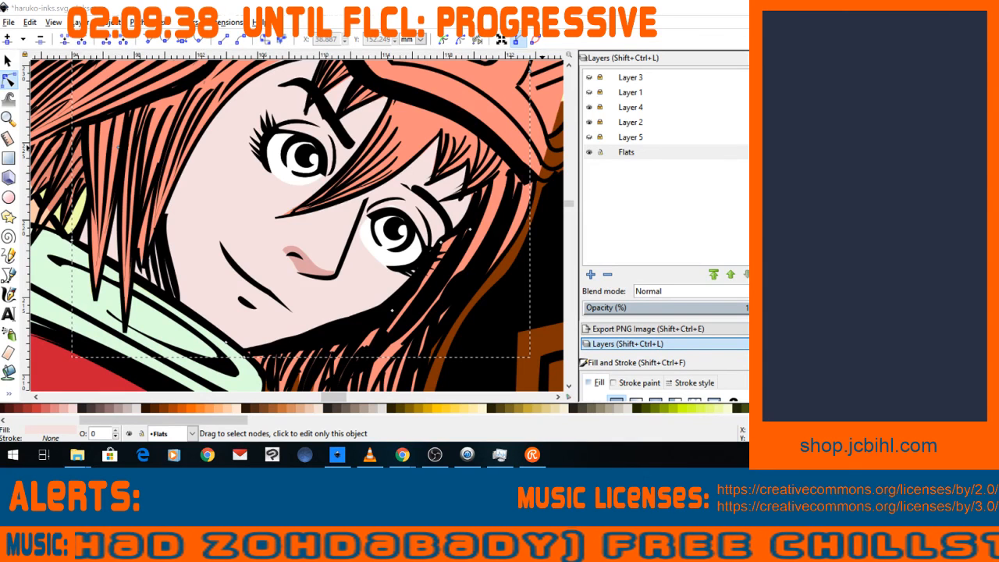
pyautogui.press('super+d')
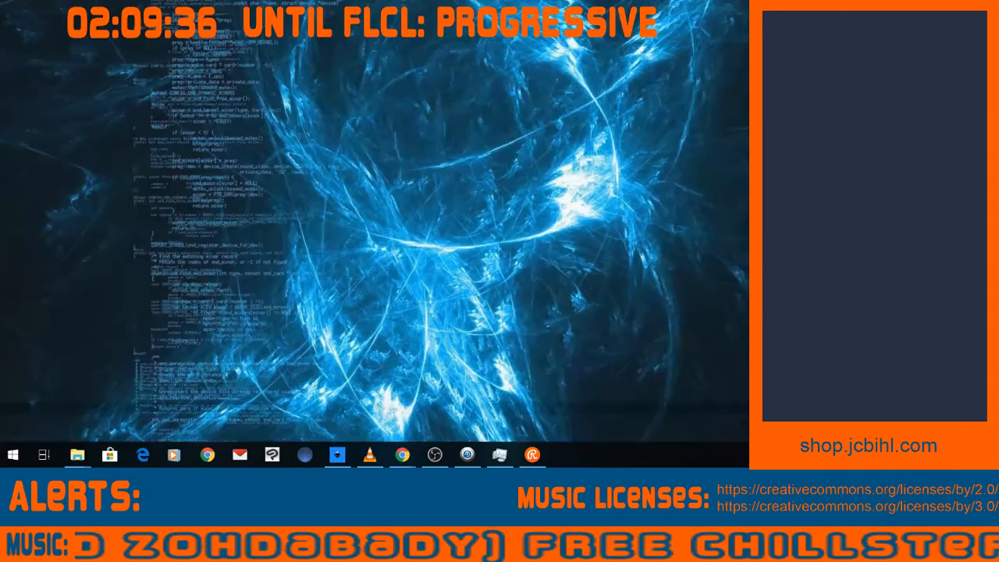
pyautogui.press('super+d')
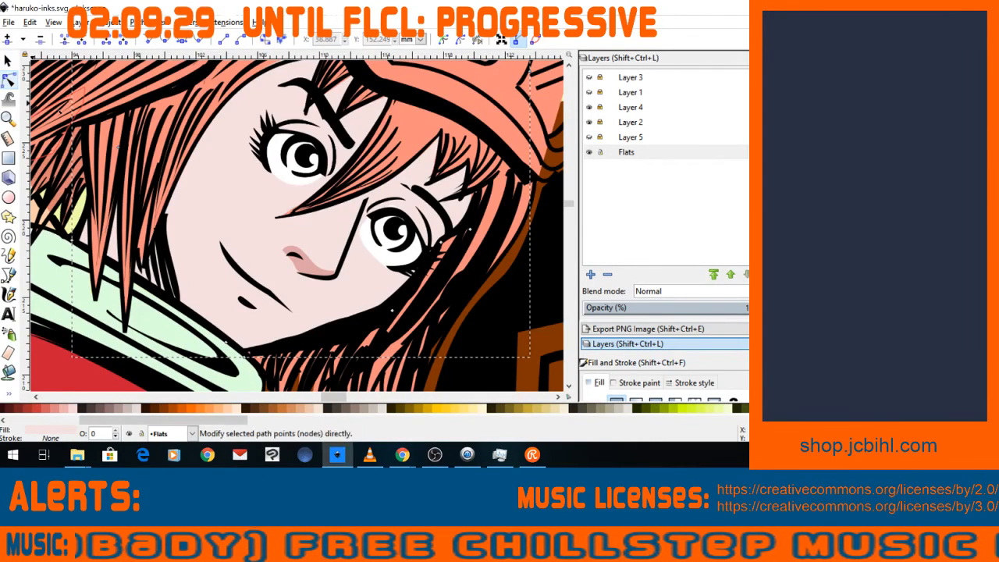
# Adjust the lower edge of the pink nose shading by moving its node slightly.
pyautogui.click(309, 261)
pyautogui.moveTo(294, 265); pyautogui.dragTo(291, 268)
pyautogui.click(284, 265)
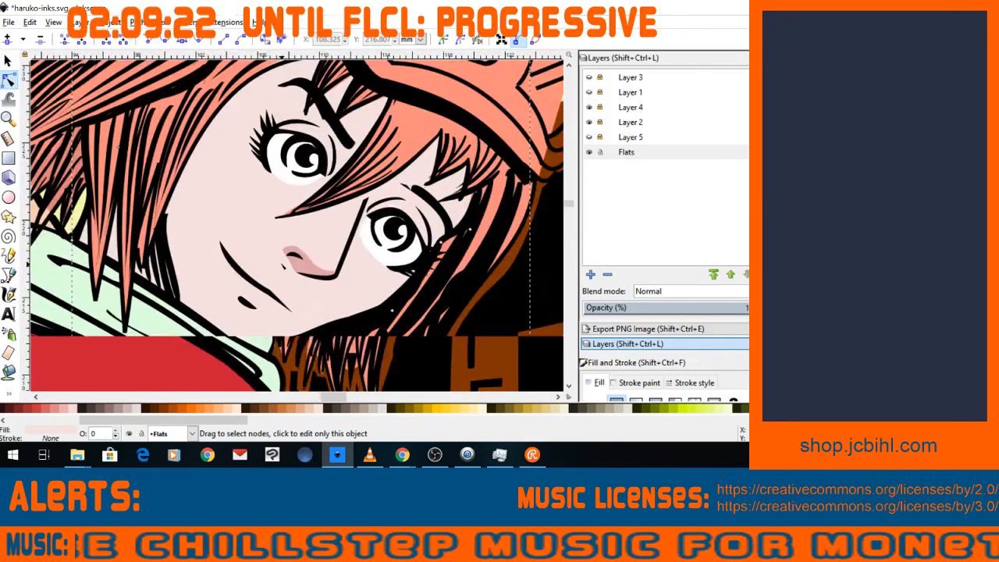
# Restack the guitar neck's peach flat so it sits behind the hair but above the background.
pyautogui.scroll(1, 284, 266)
pyautogui.click(8, 274)
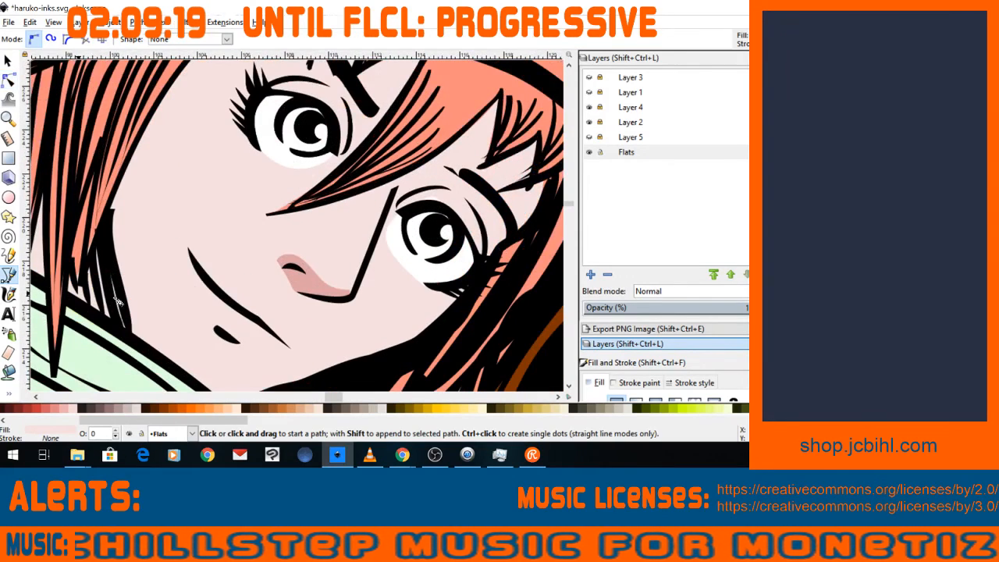
pyautogui.scroll(-6, 289, 233)
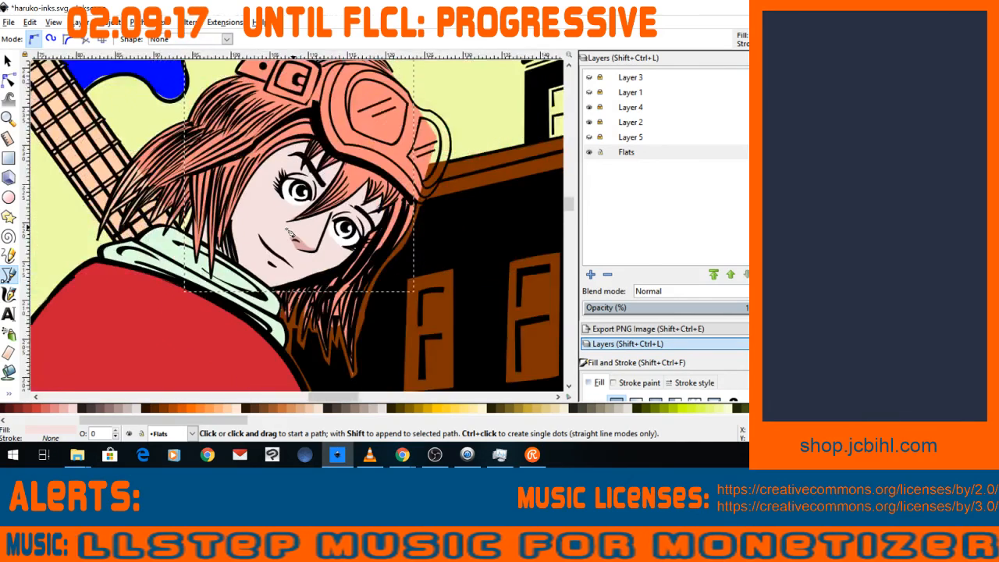
pyautogui.scroll(-3, 288, 231)
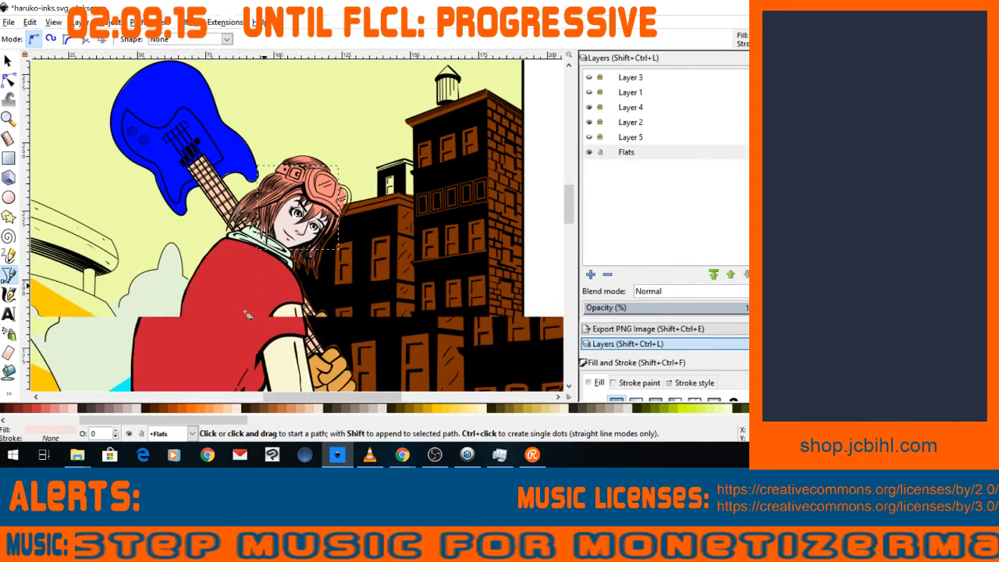
pyautogui.scroll(5, 219, 303)
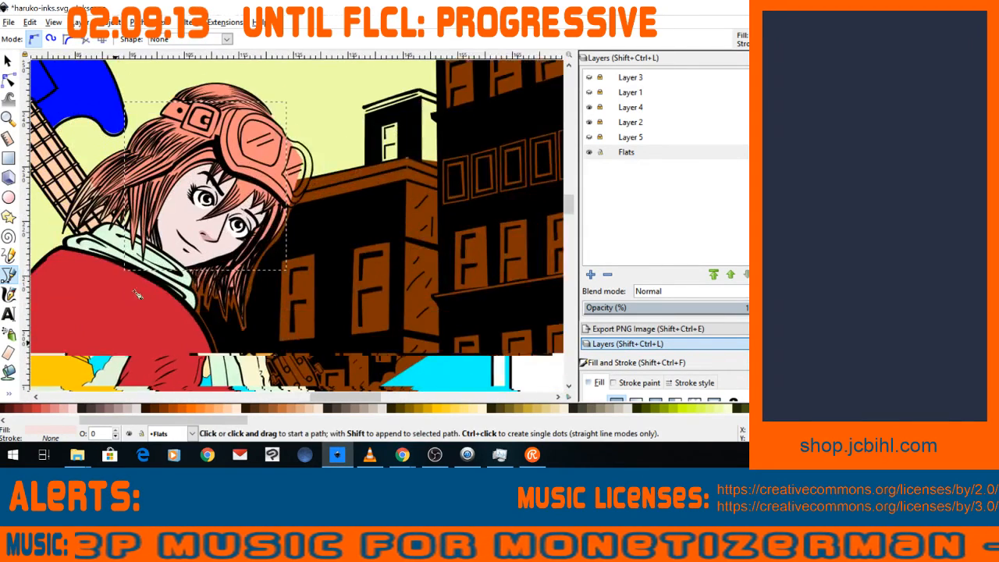
pyautogui.scroll(4, 252, 296)
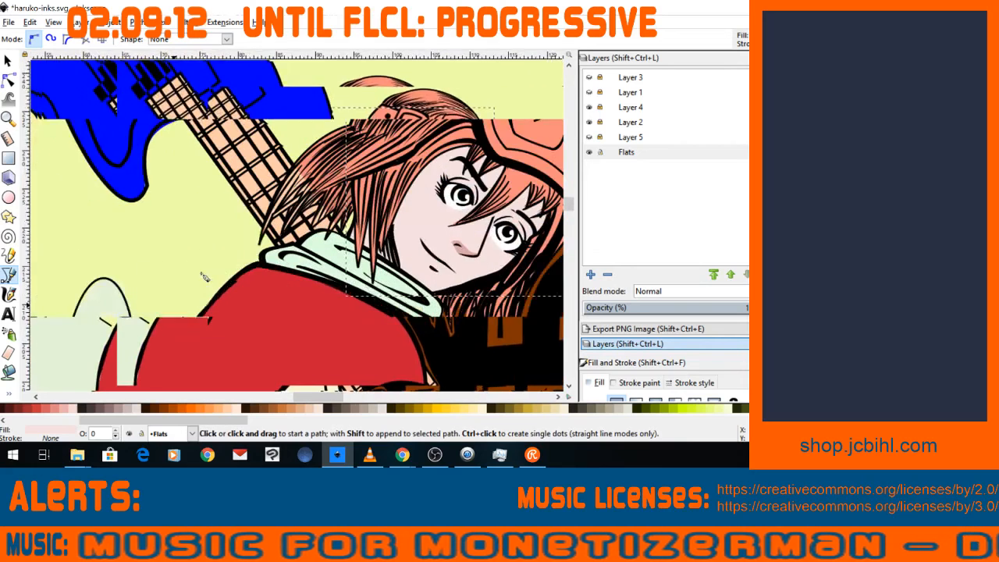
pyautogui.scroll(3, 198, 274)
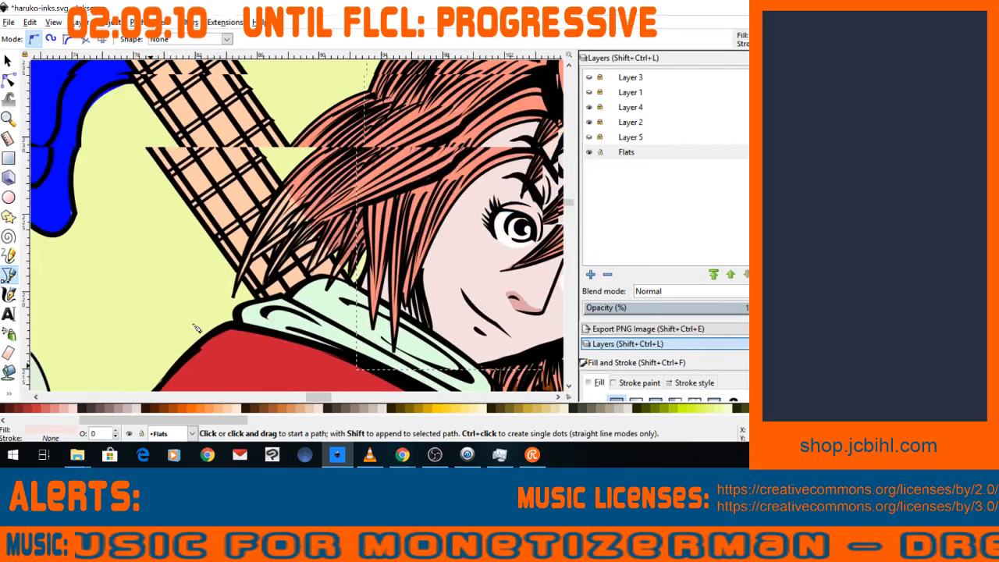
pyautogui.scroll(2, 197, 328)
pyautogui.press('s')
pyautogui.click(213, 179)
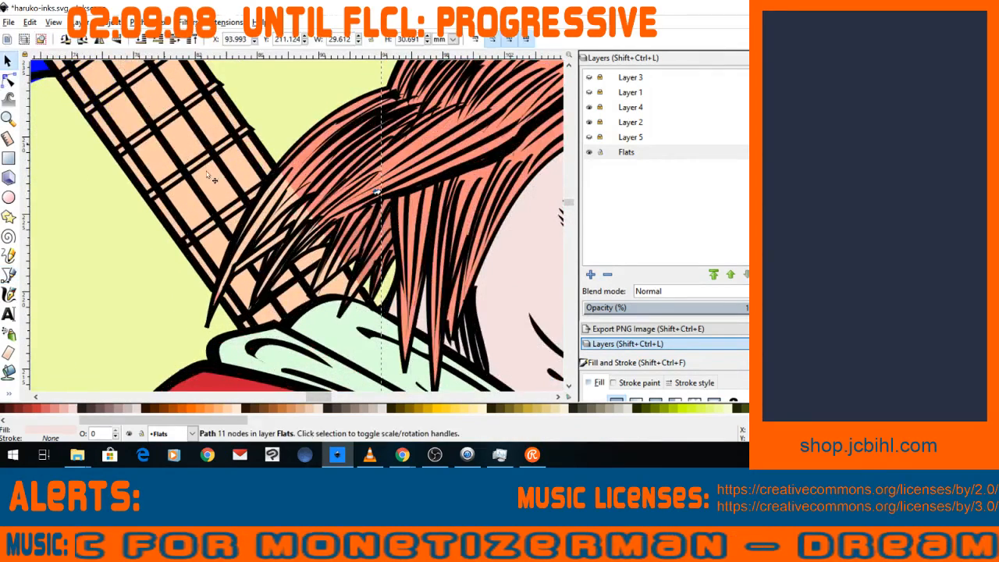
pyautogui.click(225, 188)
pyautogui.click(142, 40)
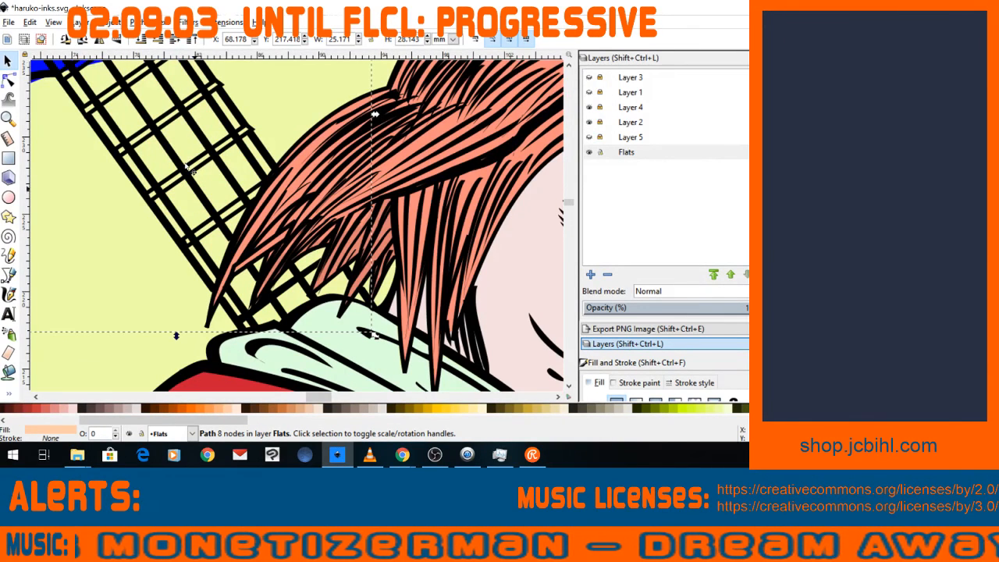
pyautogui.click(175, 45)
# Lower the yellow-orange round building's flat to the back, then raise it one level above the cyan background.
pyautogui.press('-')
pyautogui.press('-')
pyautogui.press('-')
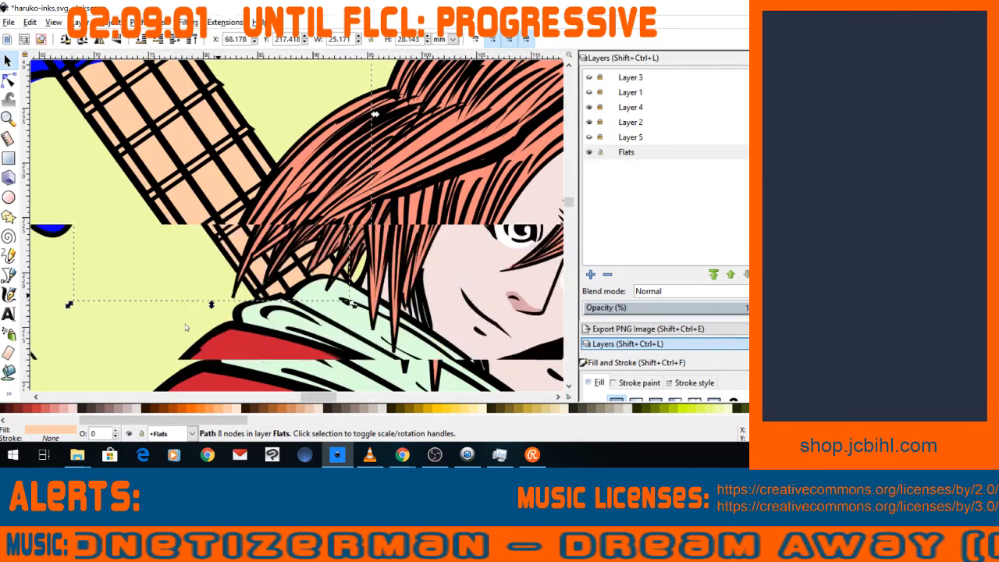
pyautogui.press('-')
pyautogui.press('-')
pyautogui.press('-')
pyautogui.press('-')
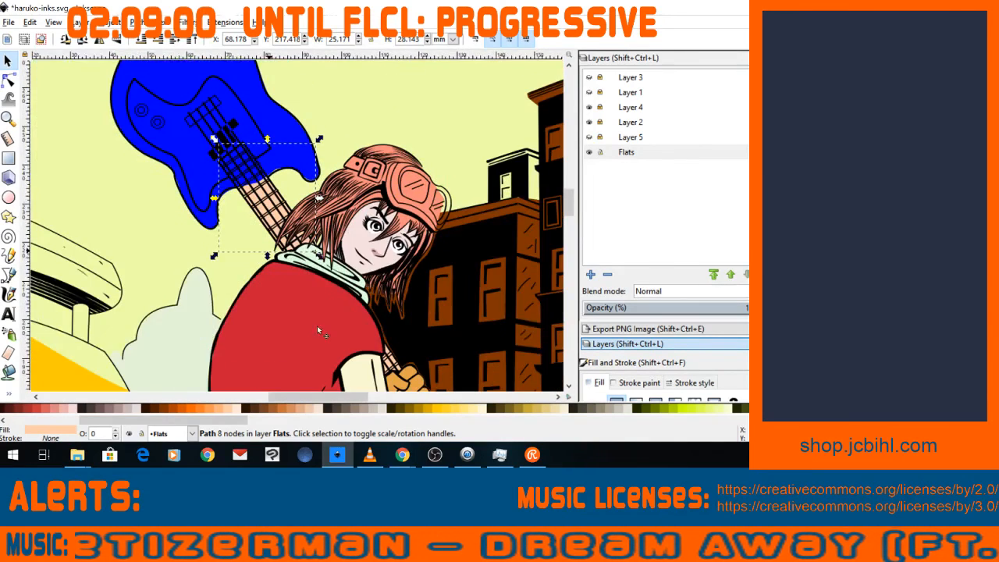
pyautogui.press('-')
pyautogui.press('-')
pyautogui.press('-')
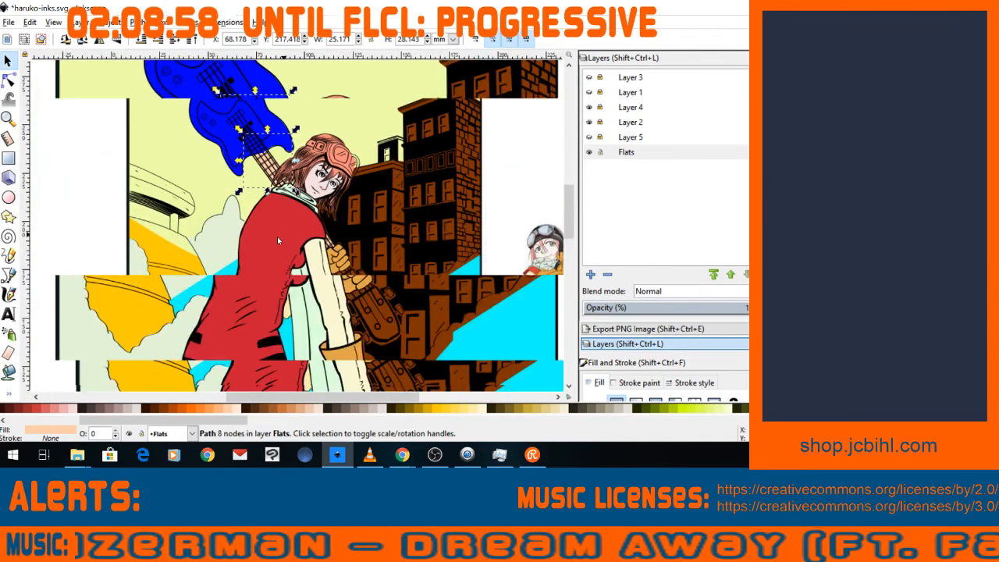
pyautogui.press('space')
pyautogui.press('-')
pyautogui.press('-')
pyautogui.press('-')
pyautogui.press('-')
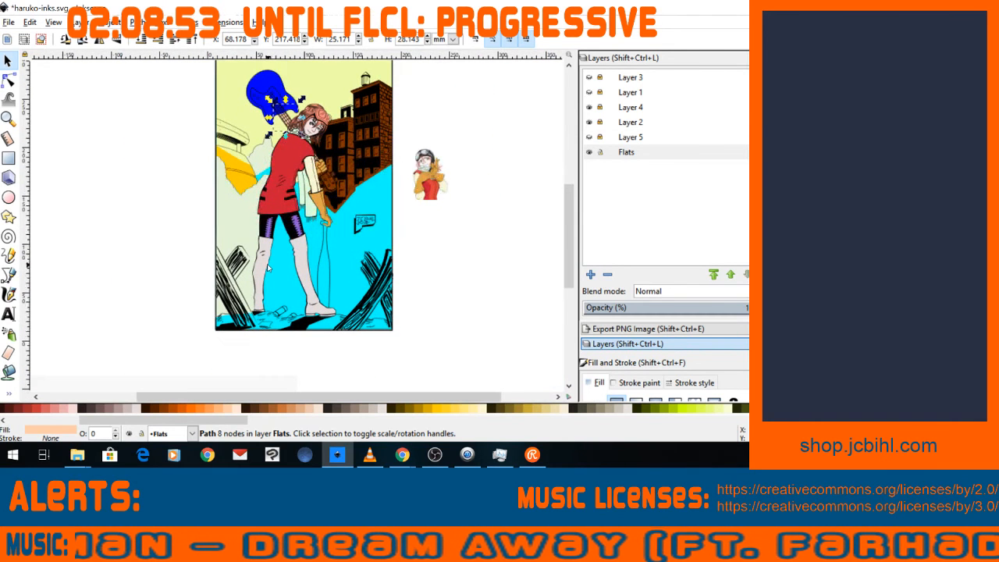
pyautogui.press('+')
pyautogui.press('-')
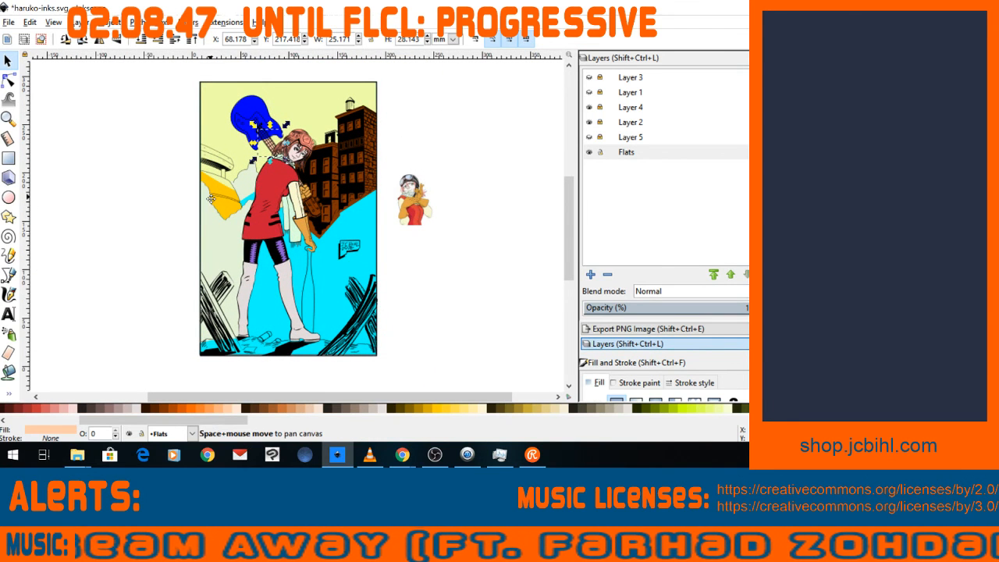
pyautogui.press('+')
pyautogui.click(215, 218)
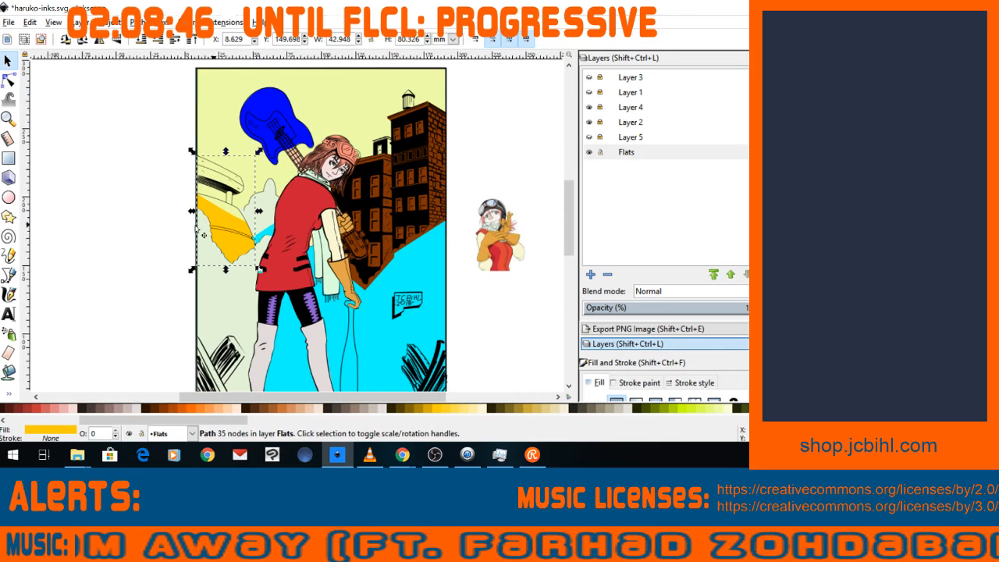
pyautogui.click(144, 41)
pyautogui.click(174, 43)
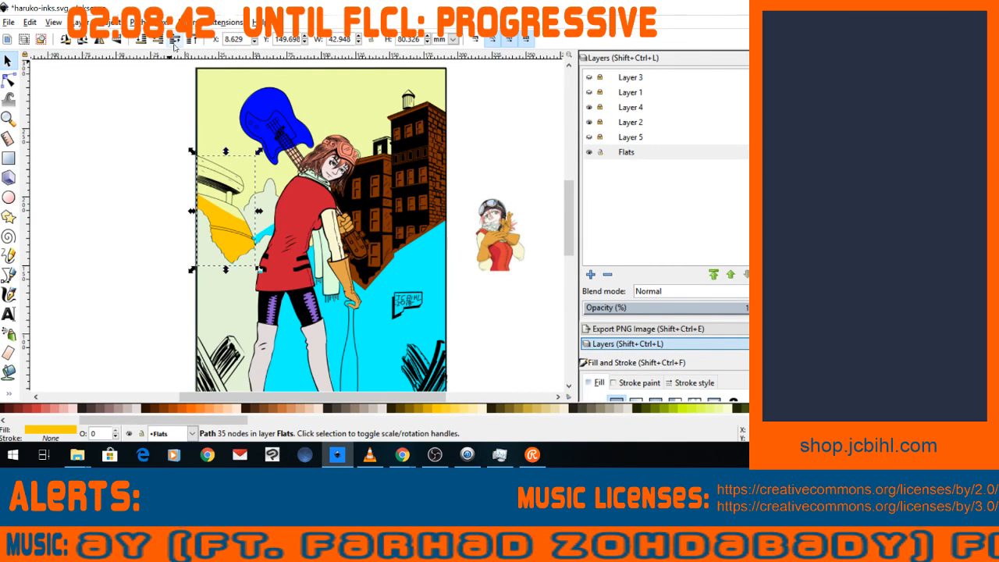
# Send the pale yellow-green sky flat to the back, raise it one level above the cyan background, and deselect it.
pyautogui.click(213, 125)
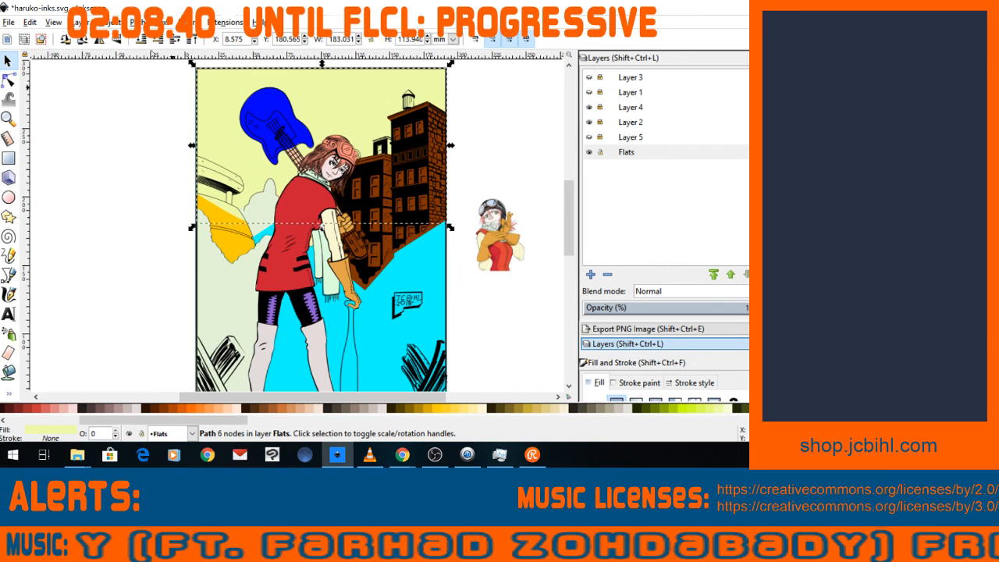
pyautogui.click(155, 43)
pyautogui.click(143, 40)
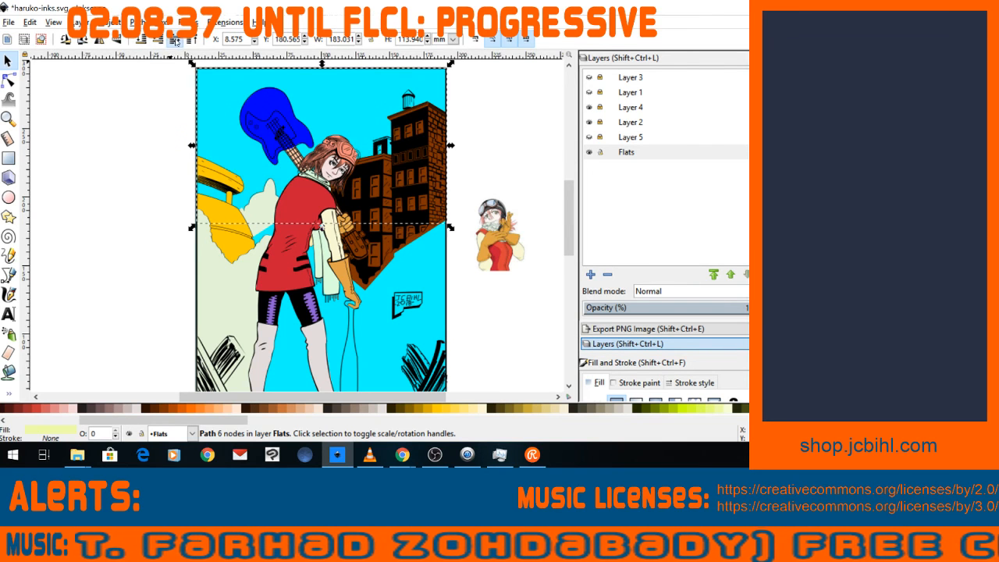
pyautogui.click(174, 43)
pyautogui.click(142, 131)
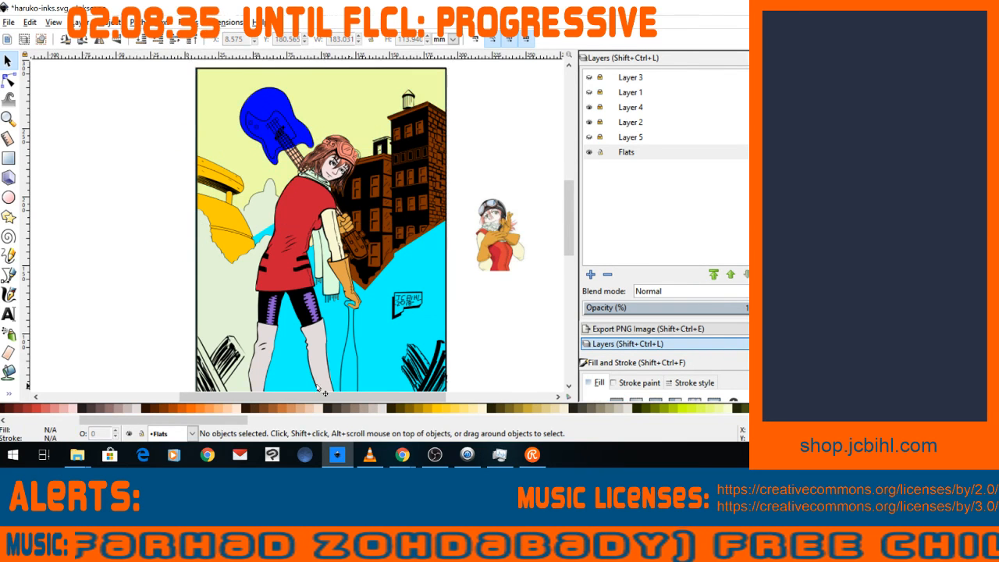
# Examine the flats across the whole illustration, from the rubble at the feet up to the face and goggles.
pyautogui.scroll(-3, 218, 269)
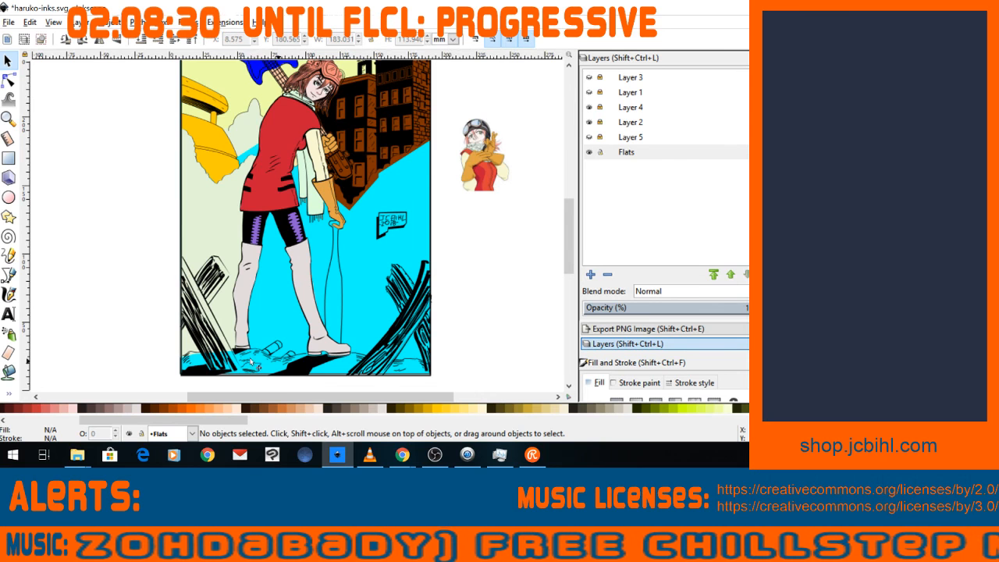
pyautogui.scroll(2, 315, 176)
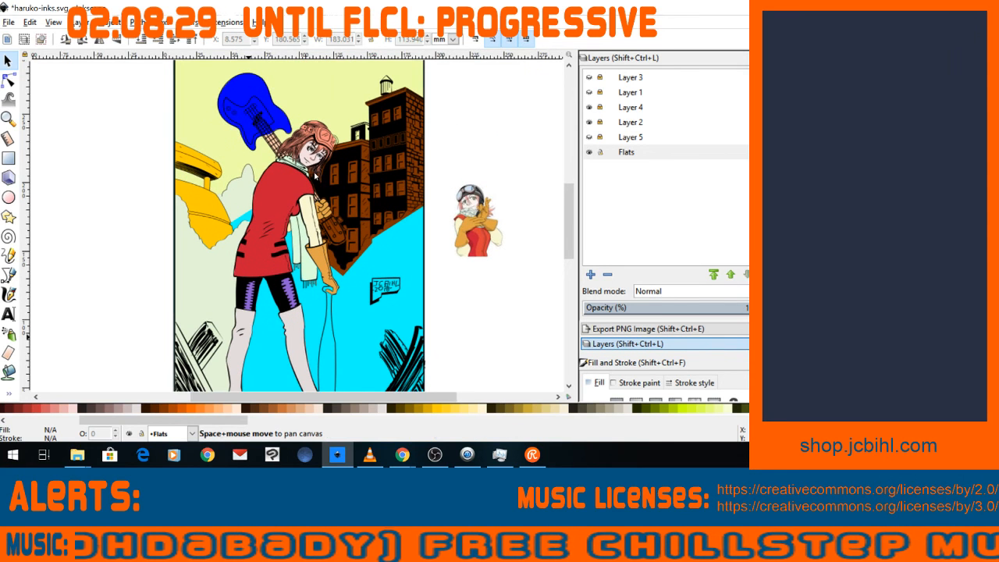
pyautogui.scroll(1, 316, 176)
pyautogui.keyDown('ctrl'); pyautogui.scroll(-1, 294, 207); pyautogui.keyUp('ctrl')
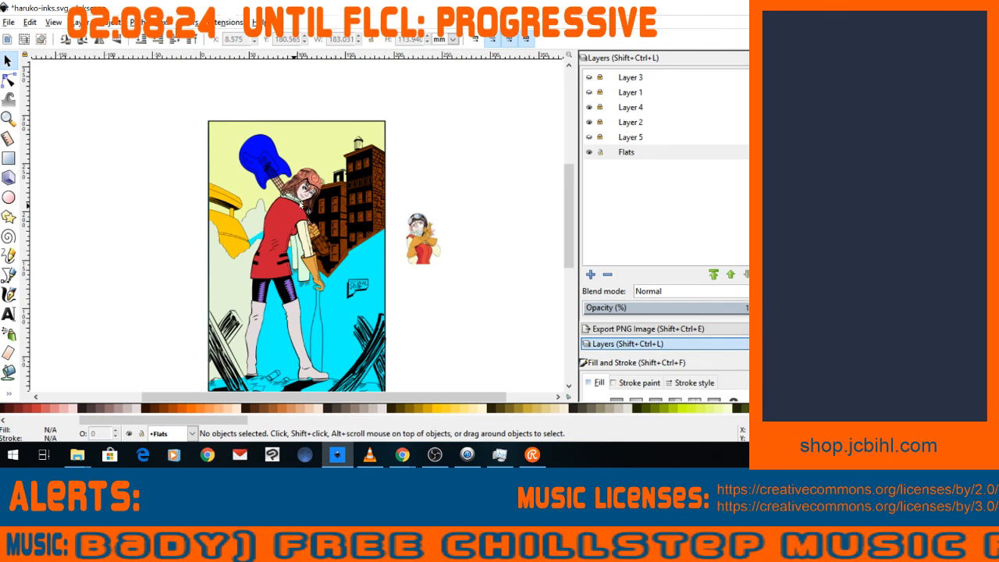
pyautogui.keyDown('ctrl'); pyautogui.scroll(2, 303, 205); pyautogui.keyUp('ctrl')
pyautogui.scroll(2, 303, 224)
pyautogui.keyDown('ctrl'); pyautogui.scroll(3, 303, 219); pyautogui.keyUp('ctrl')
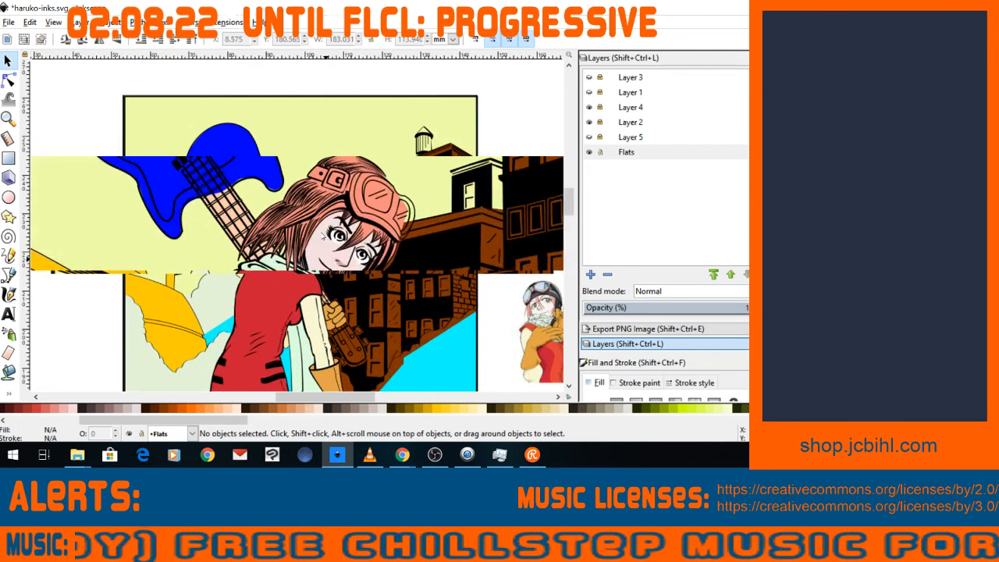
pyautogui.press('space')
pyautogui.keyDown('ctrl'); pyautogui.scroll(1, 268, 316); pyautogui.keyUp('ctrl')
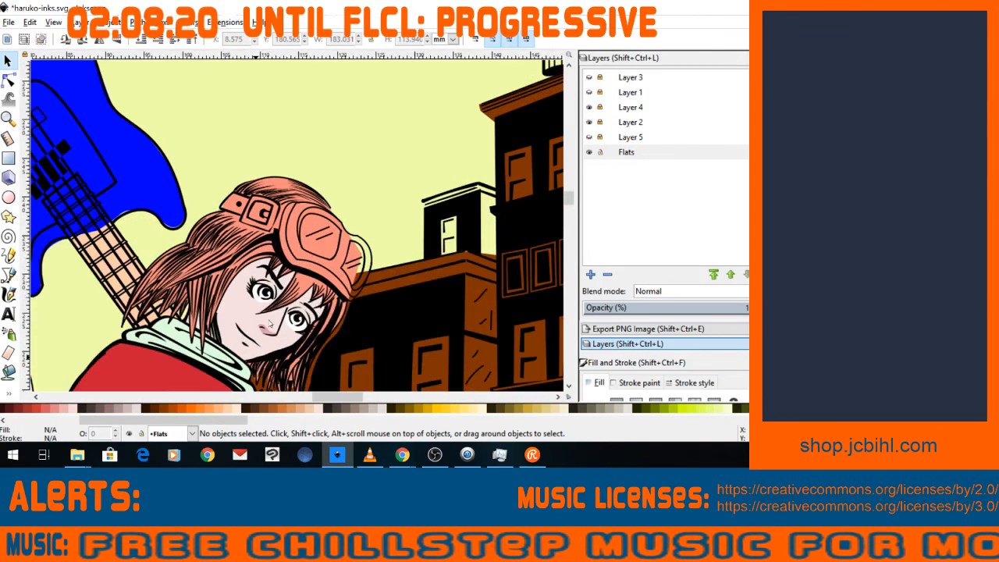
pyautogui.press('space')
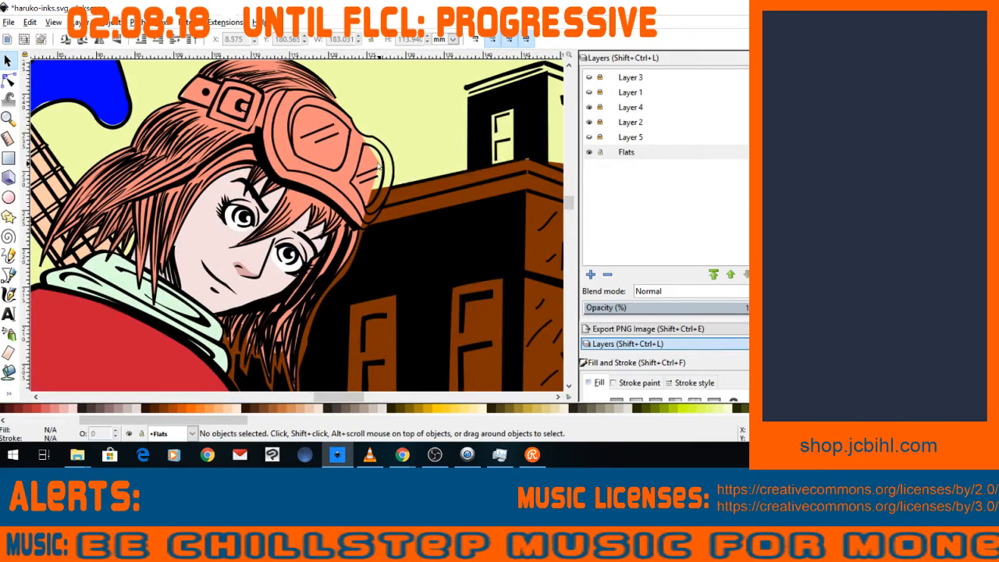
# Trace a closed Pen path around the iris of the building-side eye and fill it with pale yellow.
pyautogui.press('+')
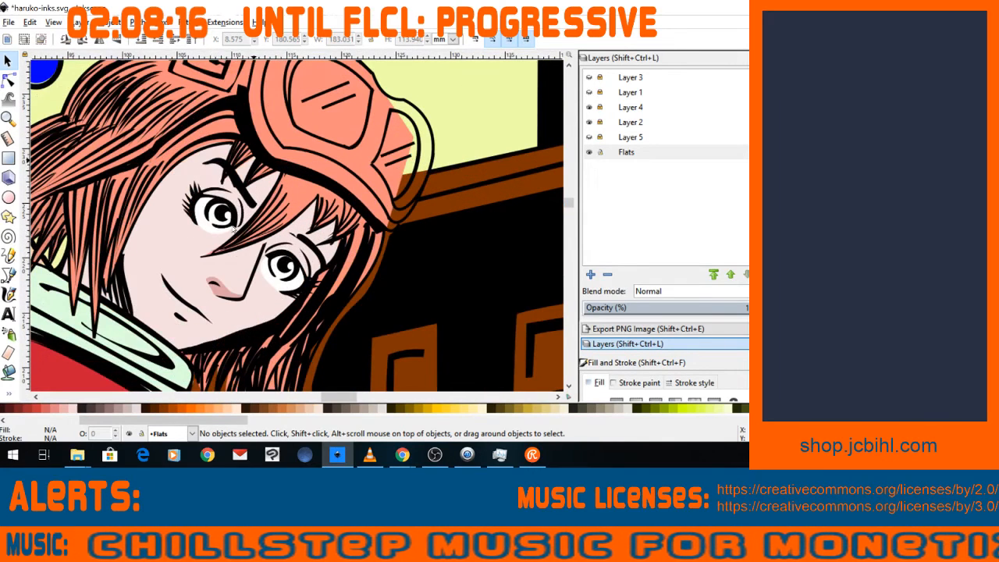
pyautogui.press('+')
pyautogui.press('+')
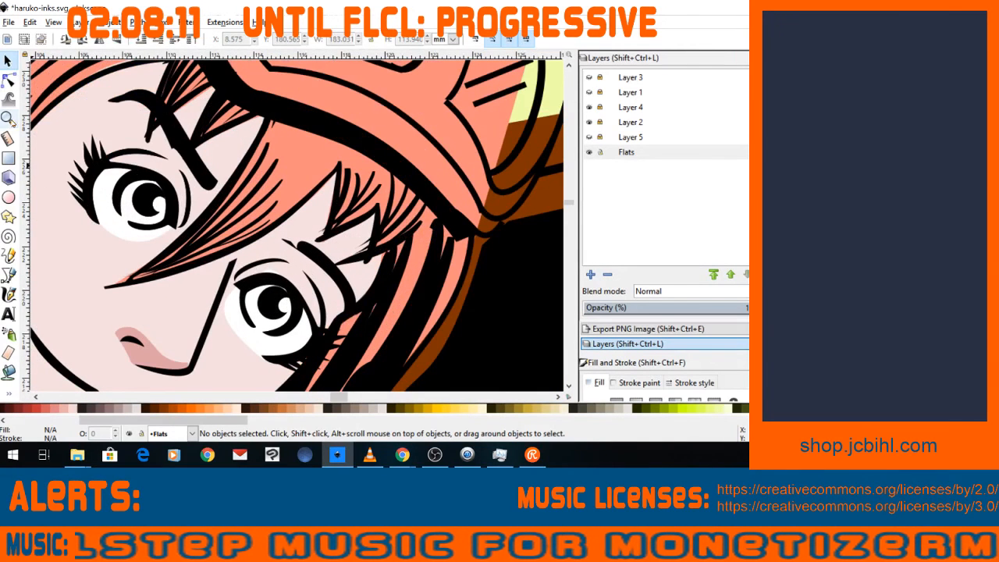
pyautogui.click(9, 79)
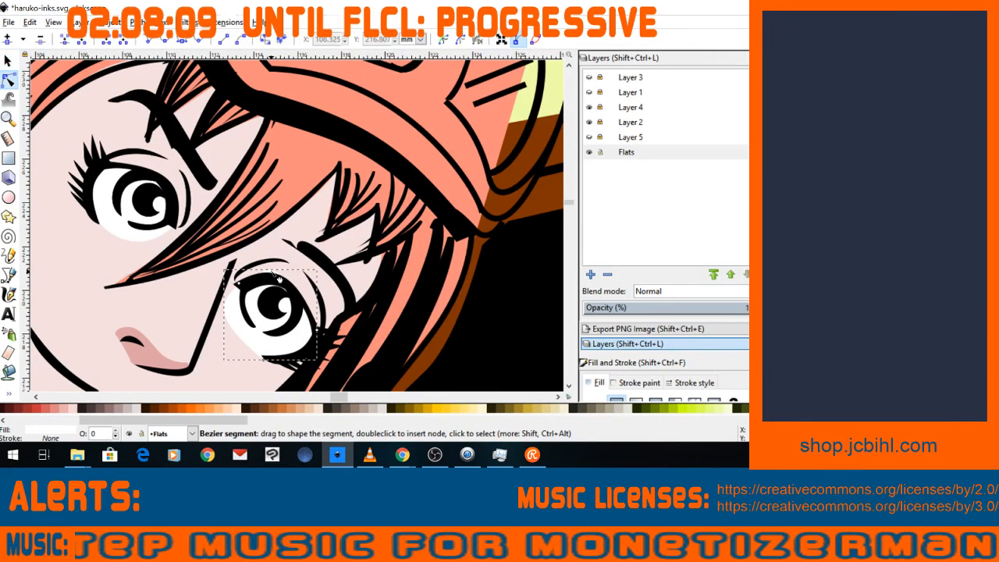
pyautogui.click(8, 275)
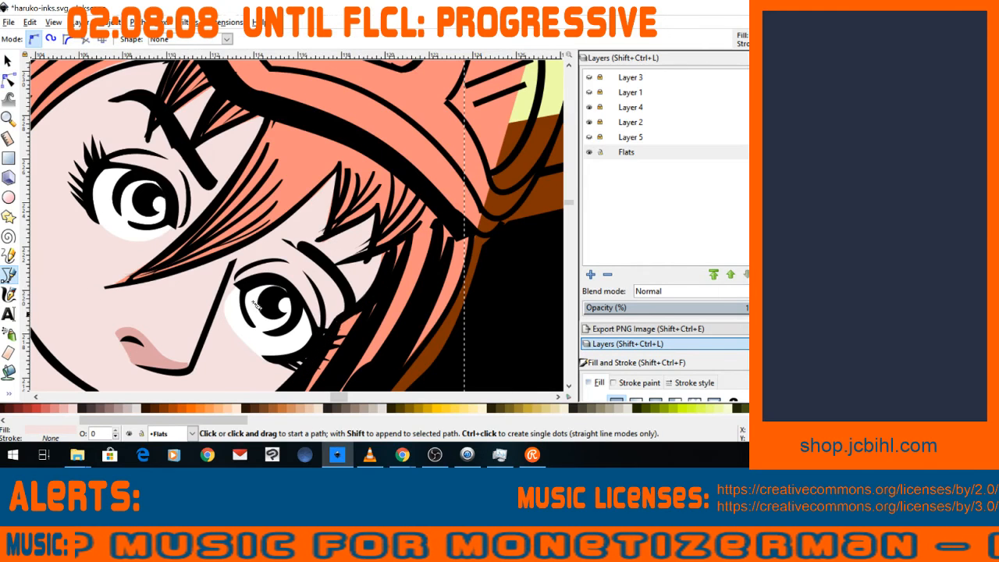
pyautogui.click(245, 291)
pyautogui.click(244, 304)
pyautogui.click(248, 315)
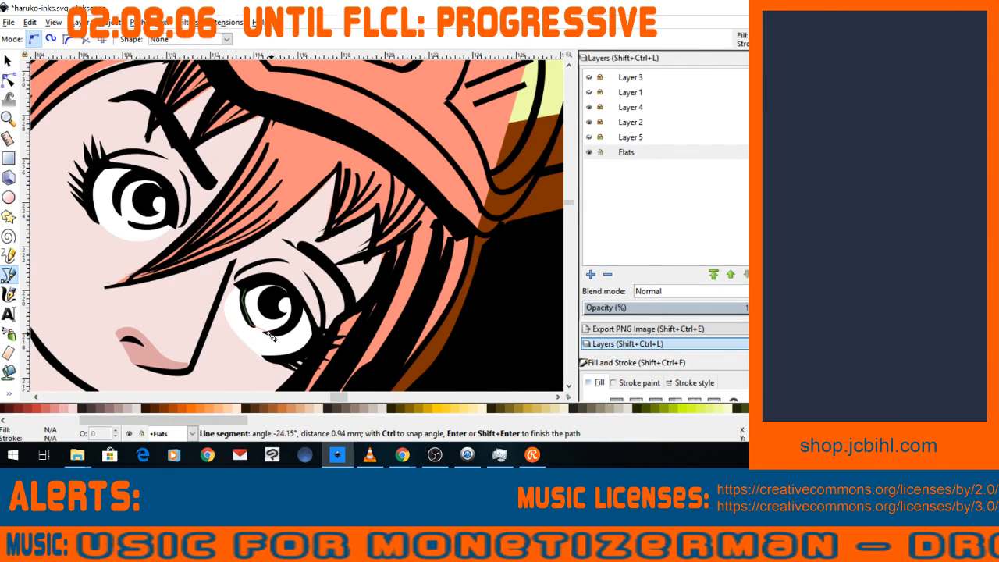
pyautogui.moveTo(267, 333); pyautogui.dragTo(296, 305)
pyautogui.click(272, 335)
pyautogui.click(290, 318)
pyautogui.click(292, 292)
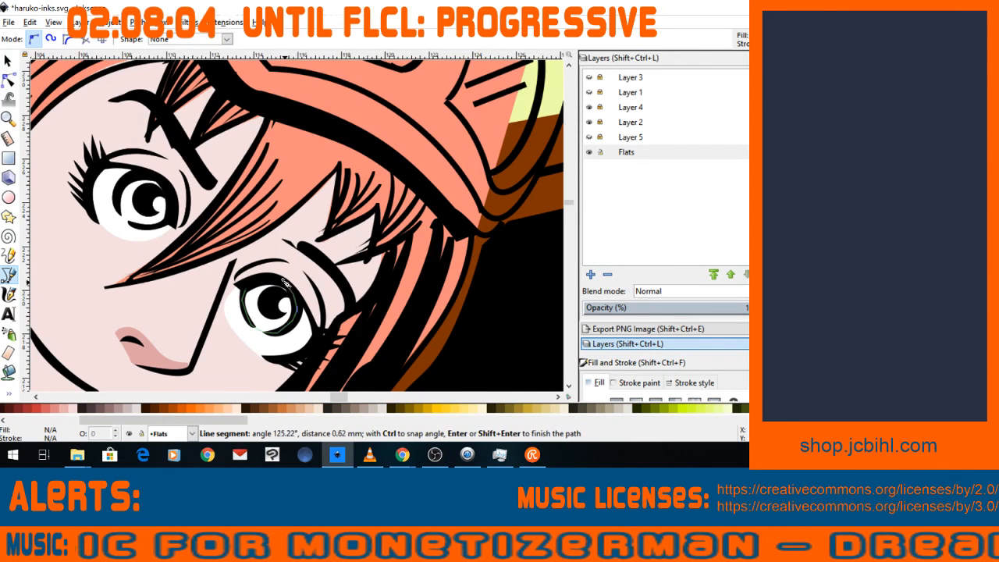
pyautogui.click(286, 282)
pyautogui.click(245, 291)
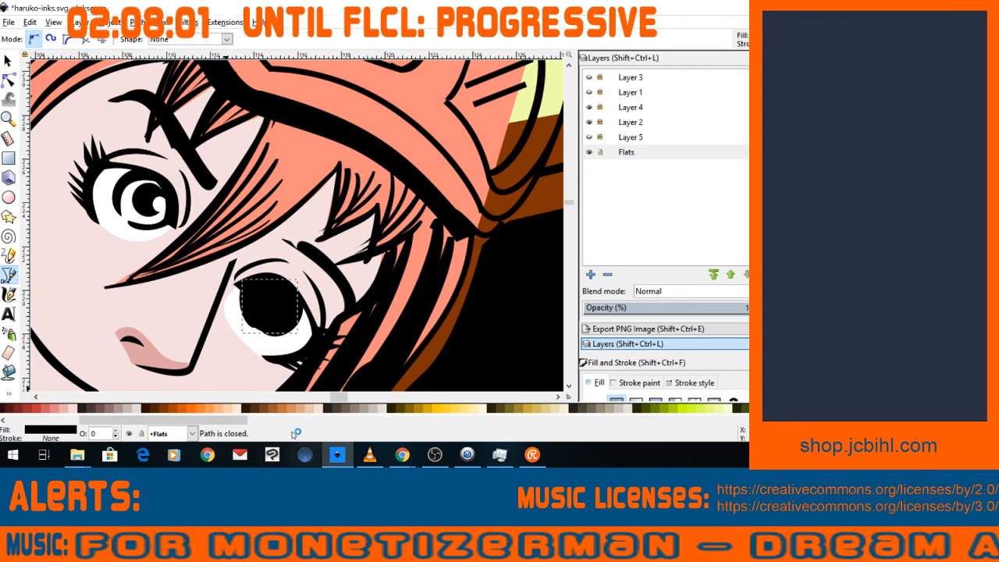
pyautogui.click(472, 408)
# Examine the eye color on the reference character image beside the illustration.
pyautogui.press('-')
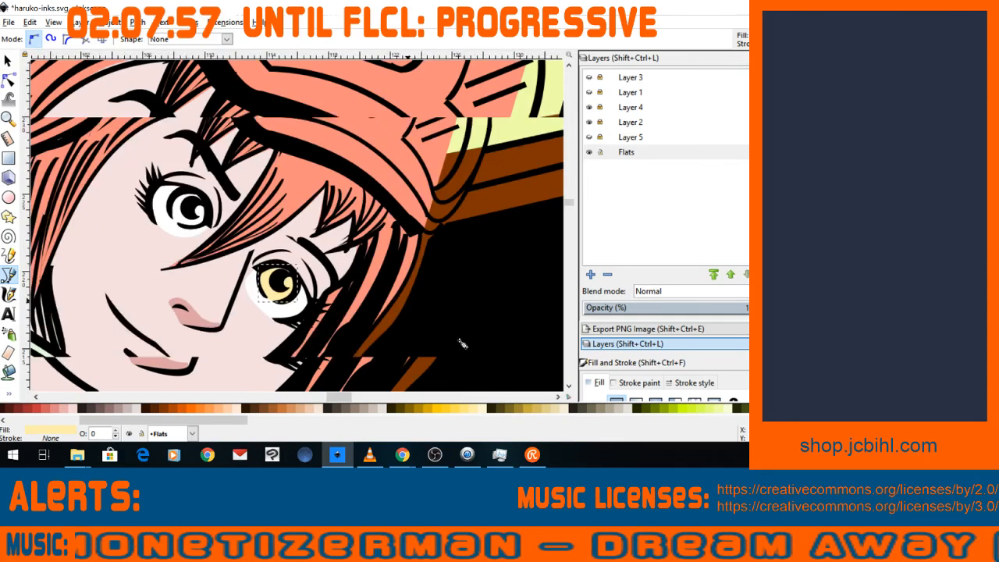
pyautogui.press('-')
pyautogui.press('-')
pyautogui.press('space')
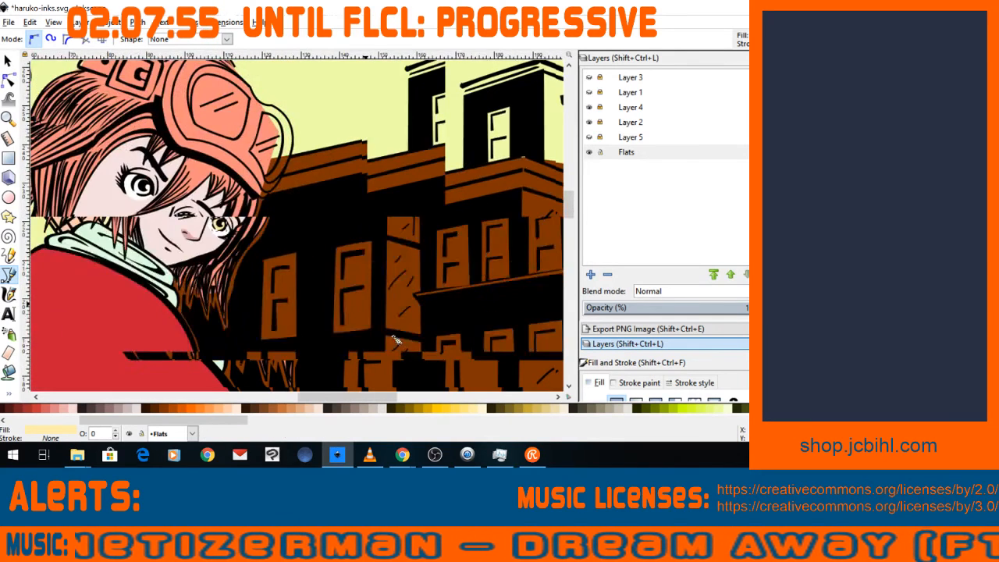
pyautogui.press('+')
pyautogui.press('space')
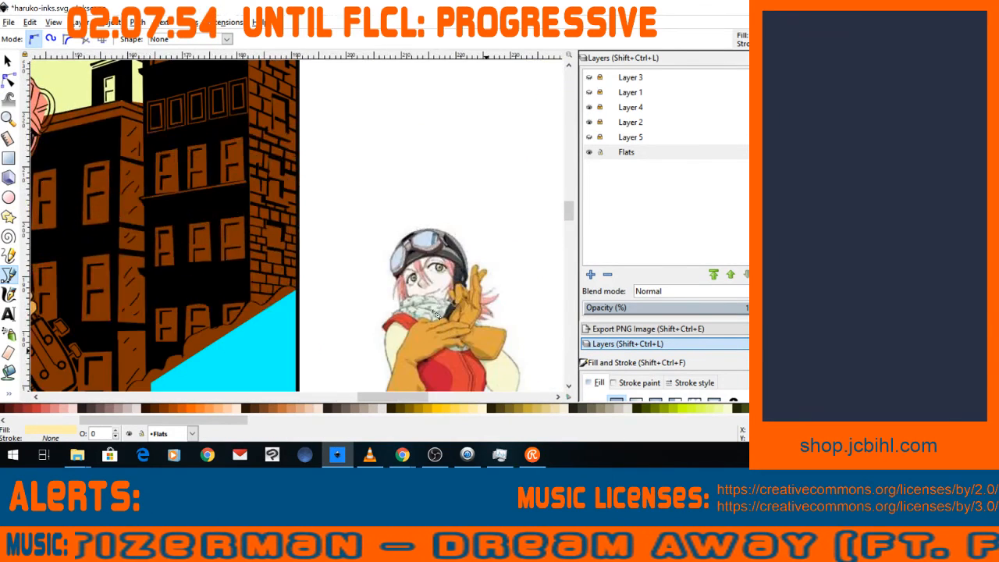
pyautogui.press('+')
pyautogui.press('+')
pyautogui.press('space')
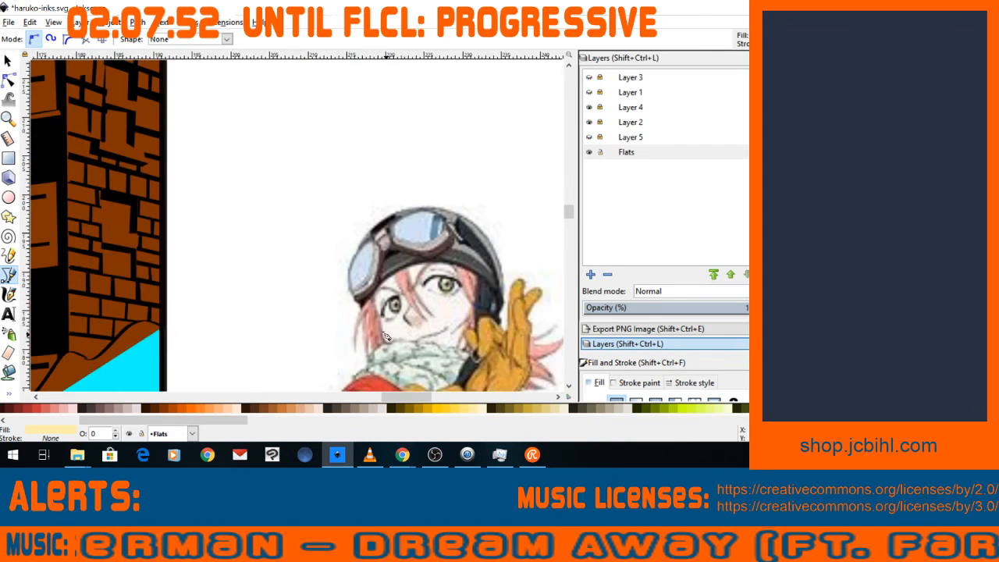
pyautogui.press('+')
pyautogui.press('-')
pyautogui.press('-')
pyautogui.press('-')
pyautogui.press('-')
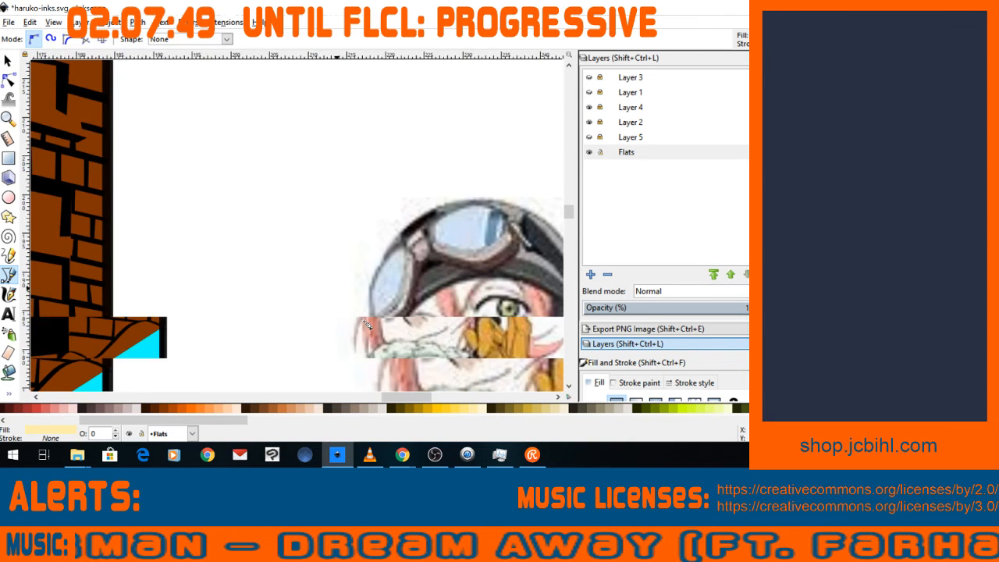
pyautogui.press('-')
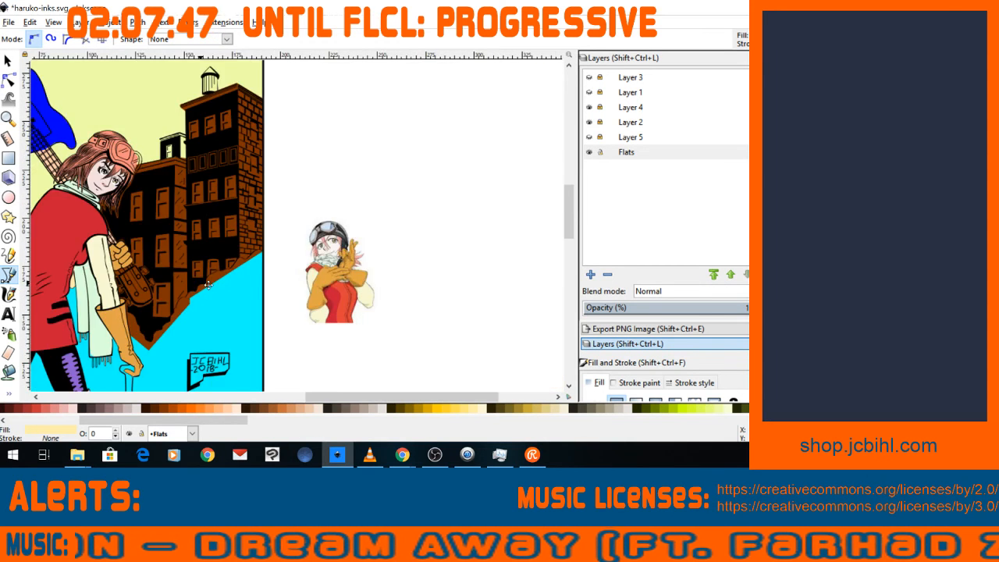
# Change the fill of the building-side eye's iris to pale yellow-green #EEFFAA.
pyautogui.press('space')
pyautogui.press('+')
pyautogui.press('+')
pyautogui.press('+')
pyautogui.press('+')
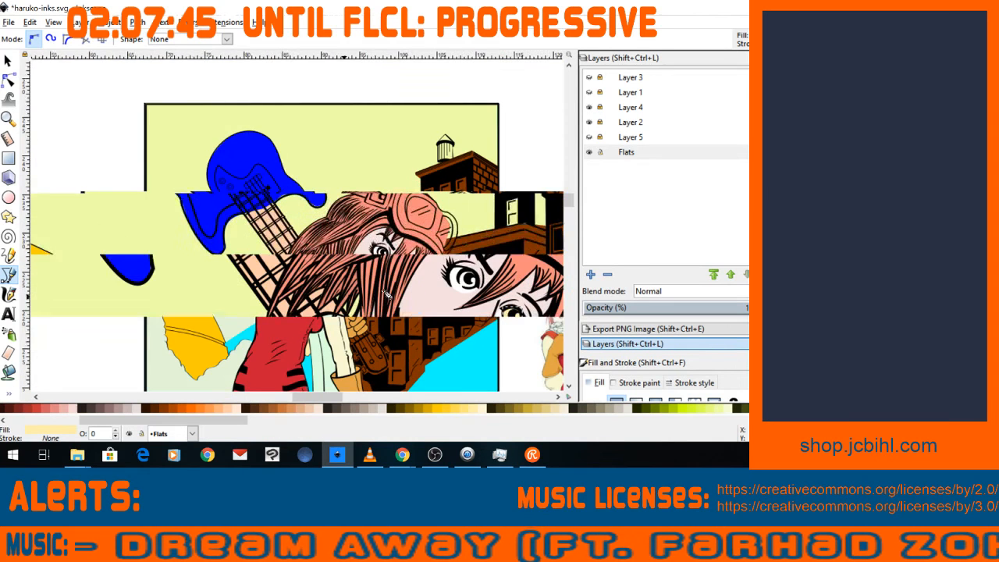
pyautogui.moveTo(331, 276); pyautogui.dragTo(198, 244)
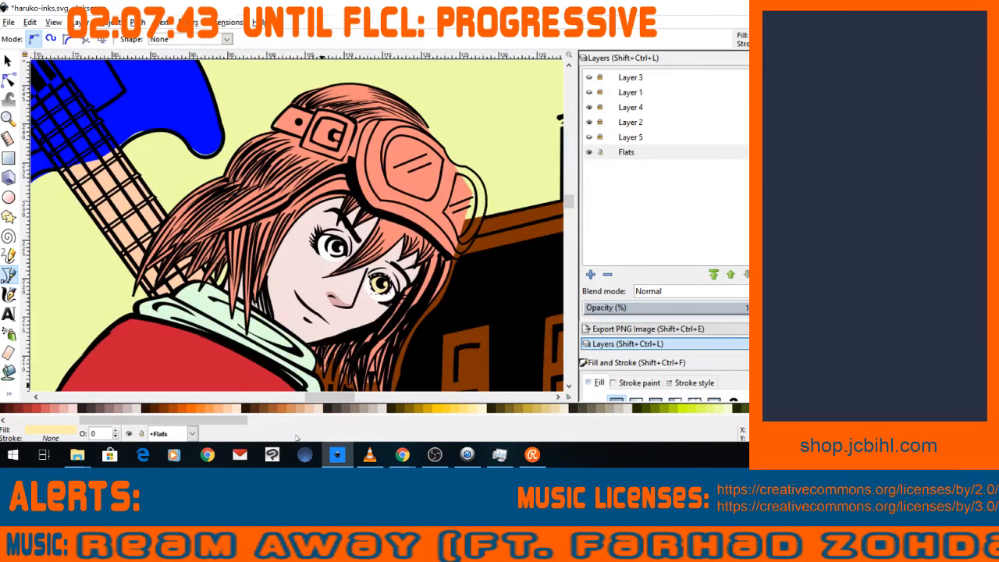
pyautogui.moveTo(297, 437); pyautogui.dragTo(395, 440)
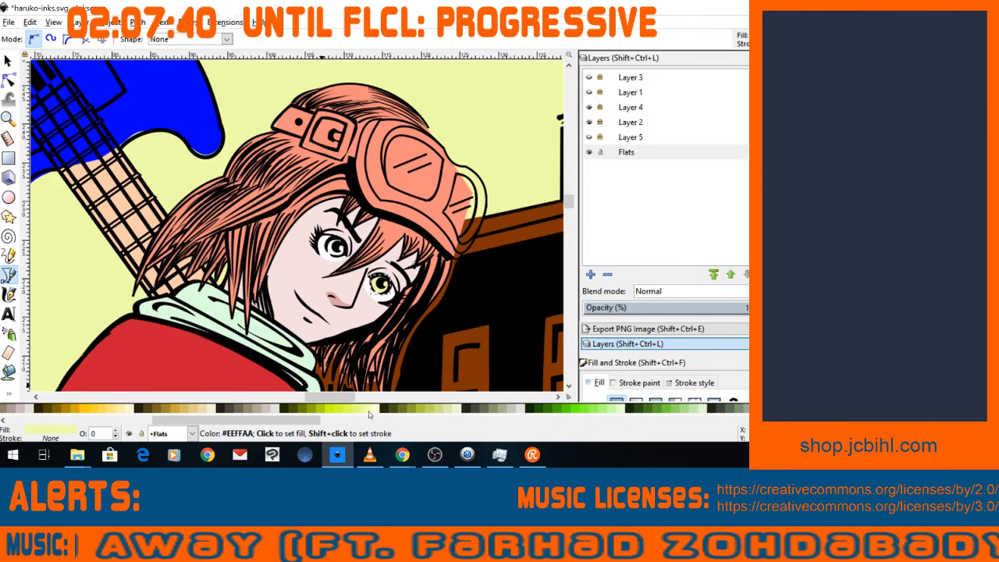
pyautogui.press('+')
pyautogui.press('+')
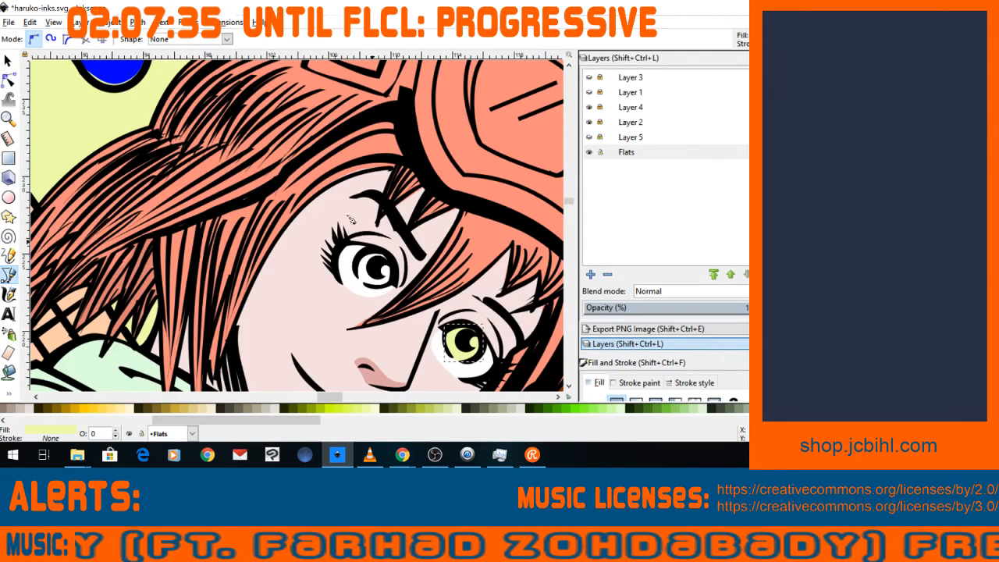
pyautogui.click(9, 81)
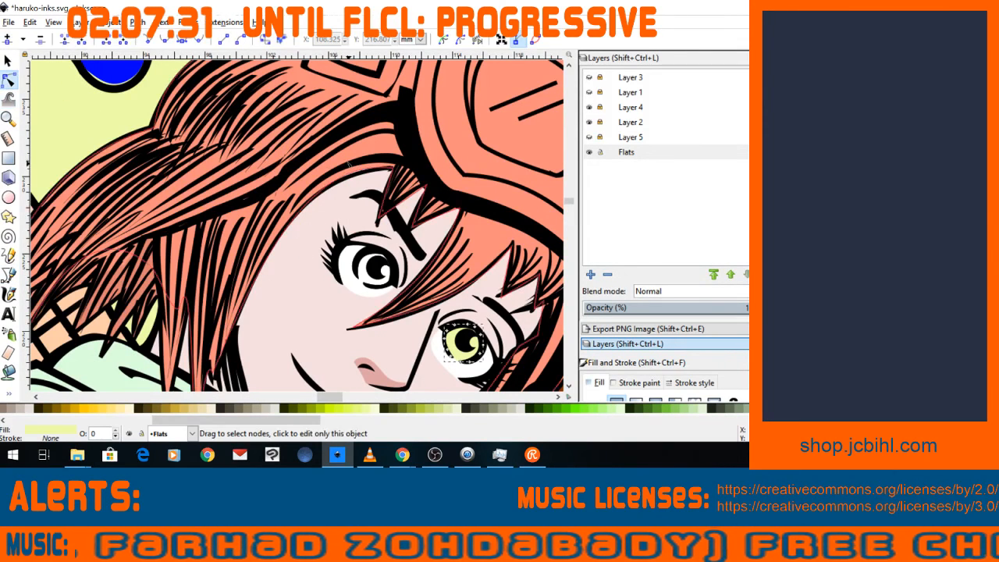
pyautogui.click(358, 179)
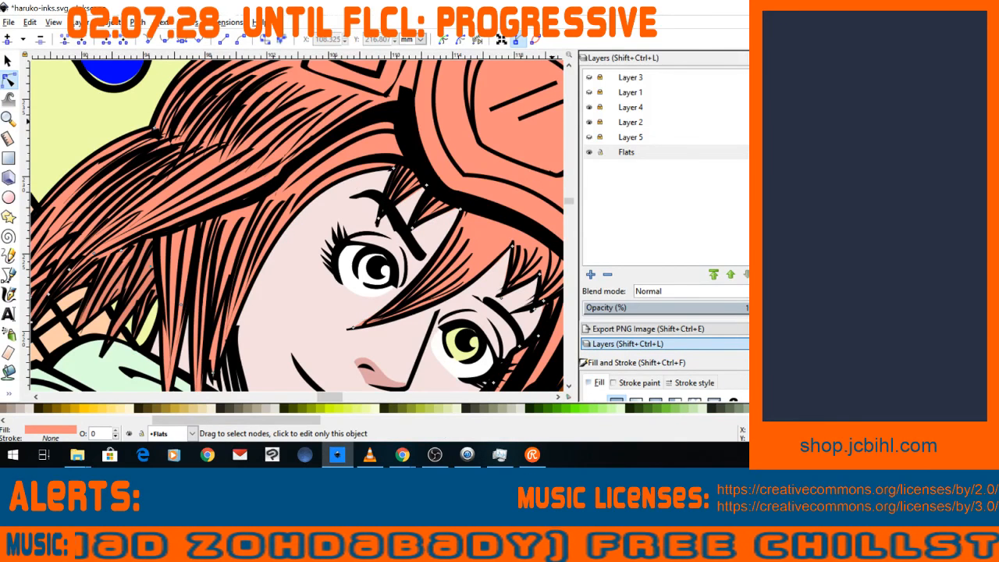
pyautogui.hotkey('alt', 'Tab')
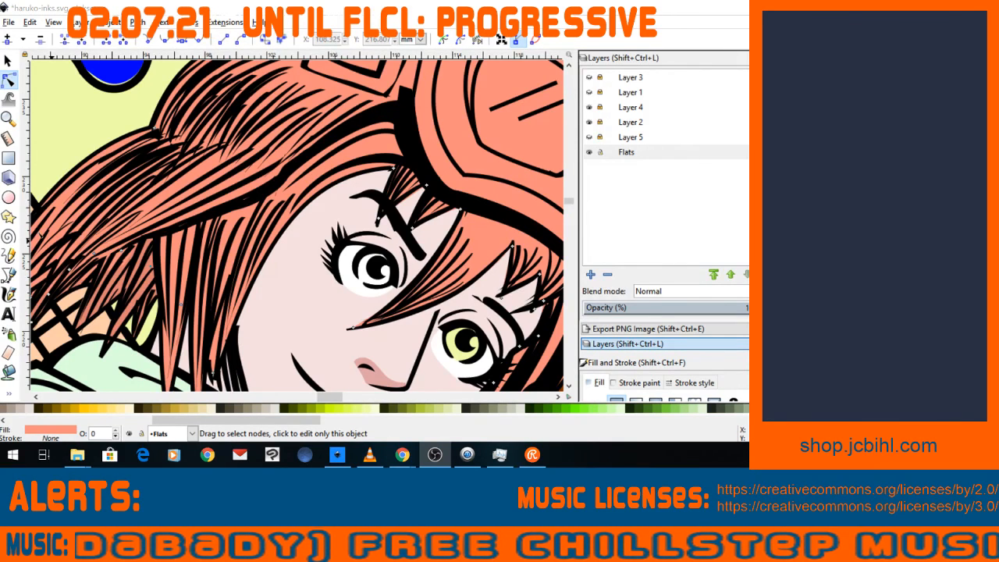
pyautogui.click(405, 200)
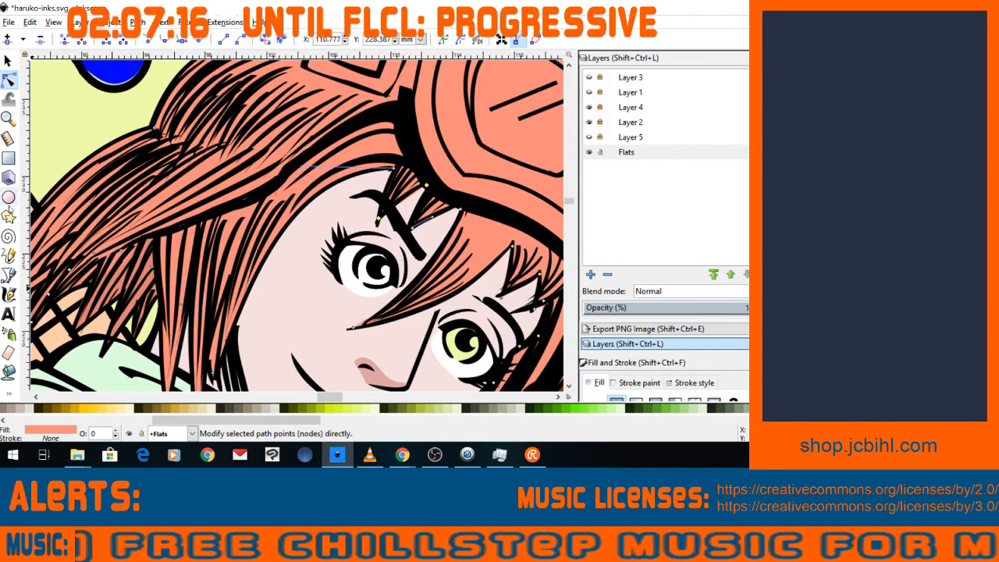
# Trace a closed Pen path around the guitar-side eye's iris and fill it with #EEFFAA sampled from the other iris.
pyautogui.click(9, 275)
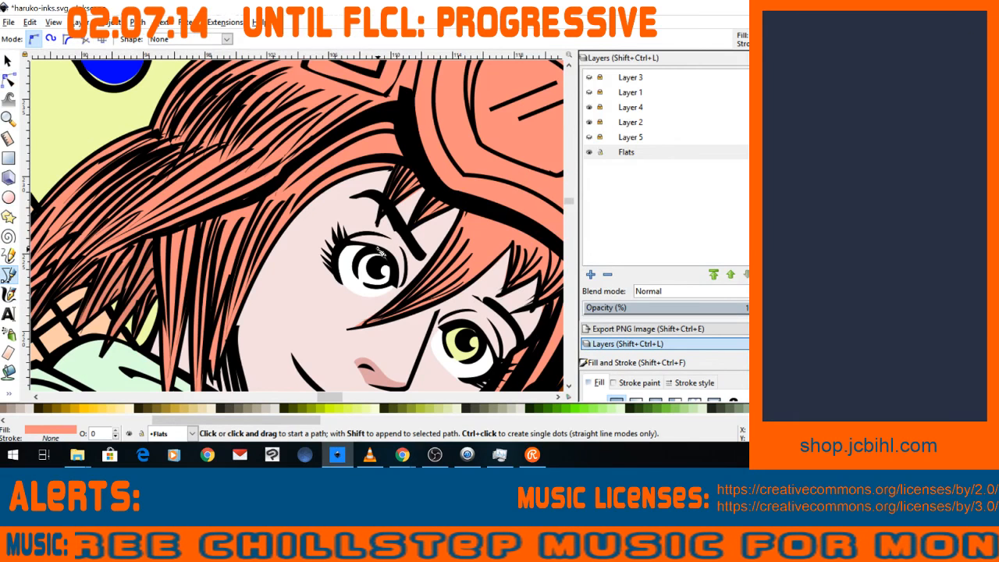
pyautogui.click(382, 250)
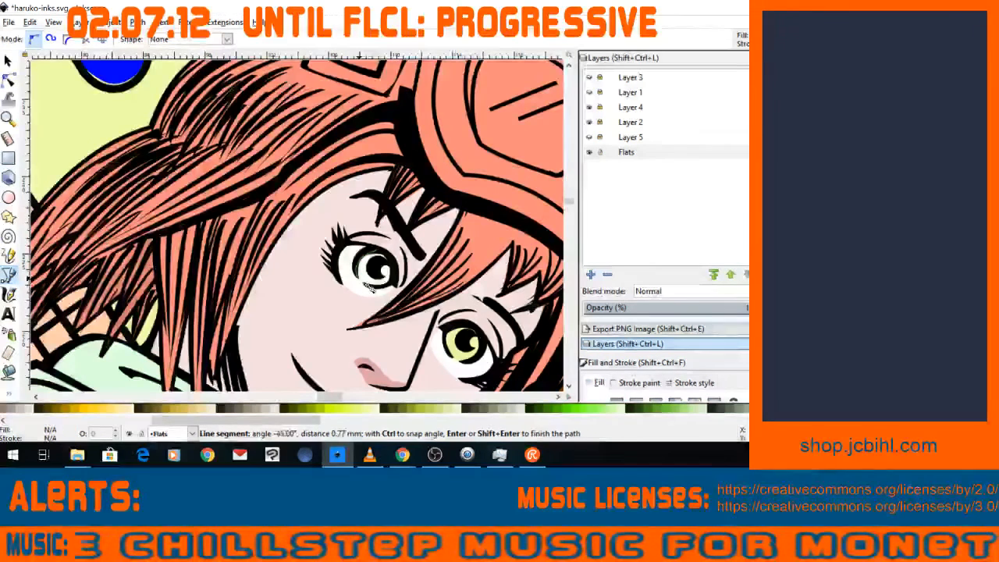
pyautogui.click(386, 286)
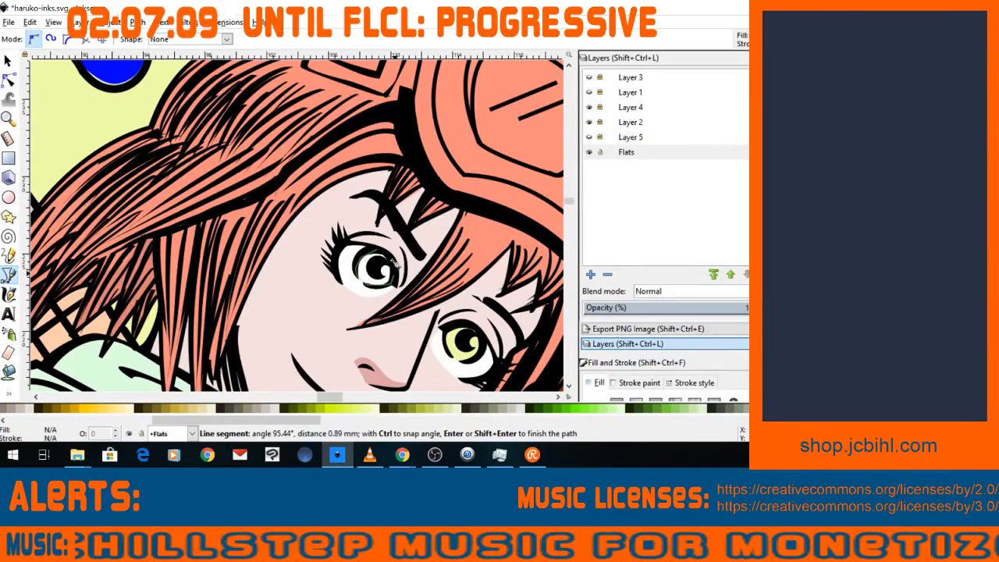
pyautogui.click(382, 251)
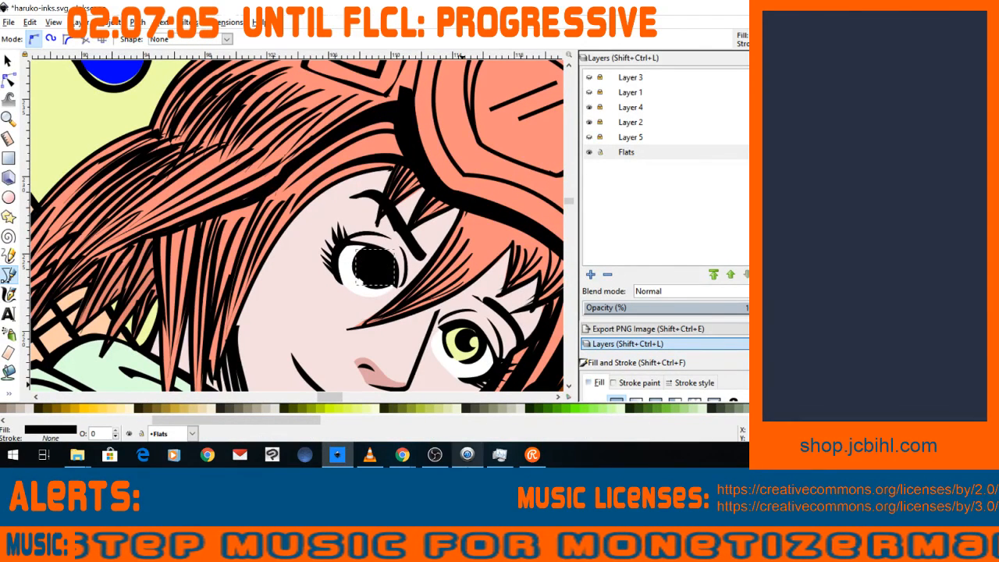
pyautogui.moveTo(467, 454)
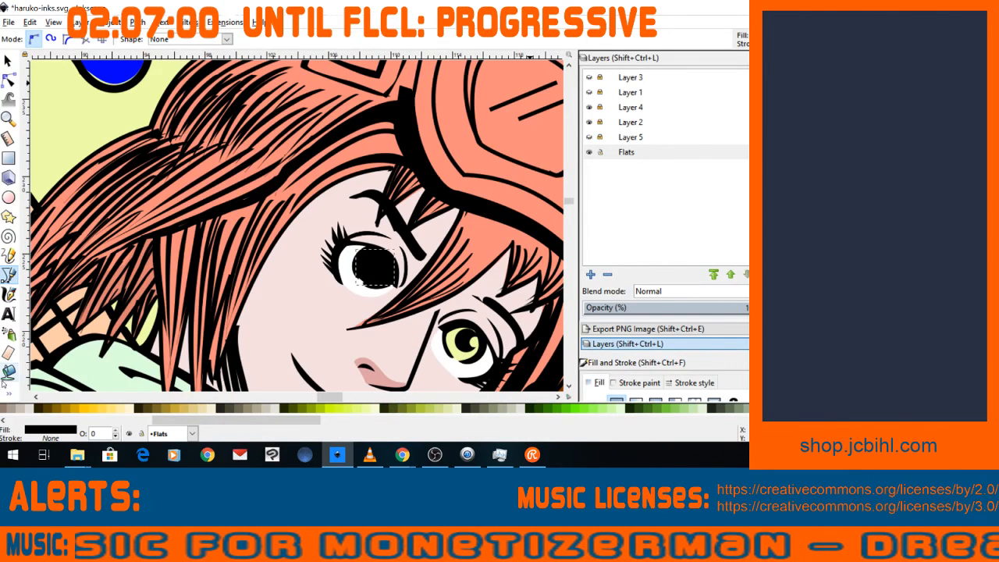
pyautogui.click(7, 394)
pyautogui.click(50, 418)
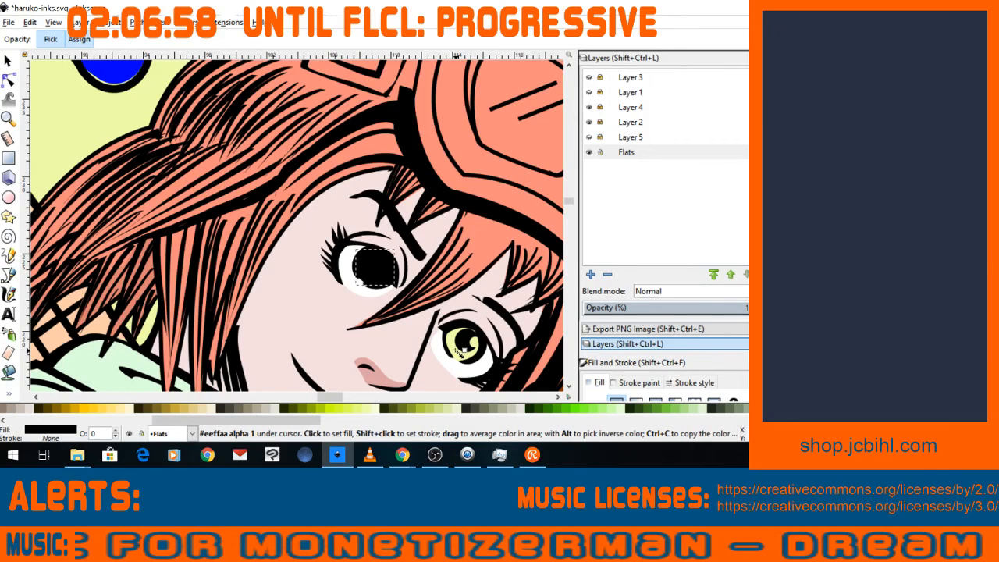
# Draw an ellipse about 0.71 by 0.63 mm over the guitar-side eye's highlight, make it white without stroke, and resize it to fit.
pyautogui.press('e')
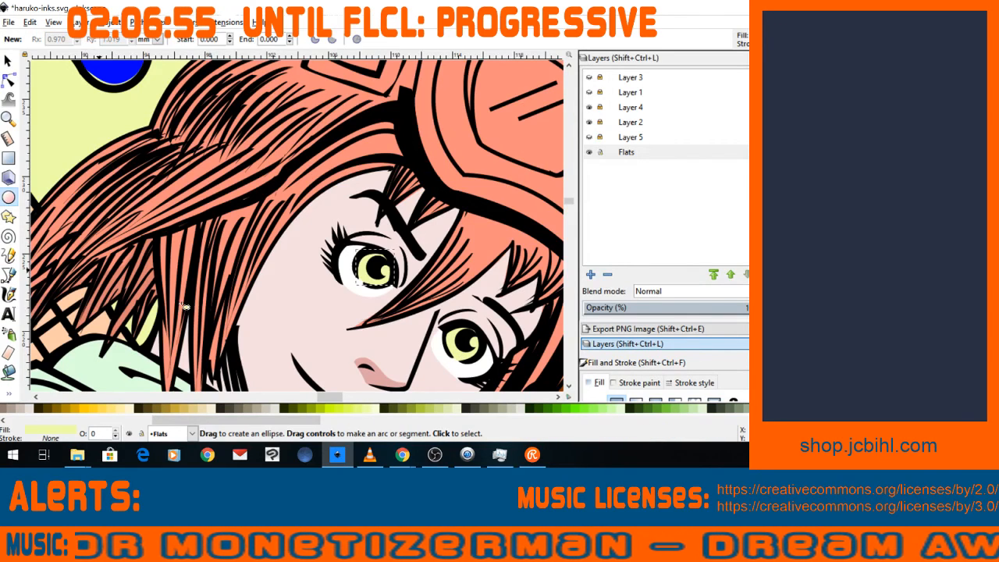
pyautogui.moveTo(377, 270); pyautogui.dragTo(388, 272)
pyautogui.moveTo(391, 277); pyautogui.dragTo(391, 272)
pyautogui.moveTo(159, 420); pyautogui.dragTo(4, 414)
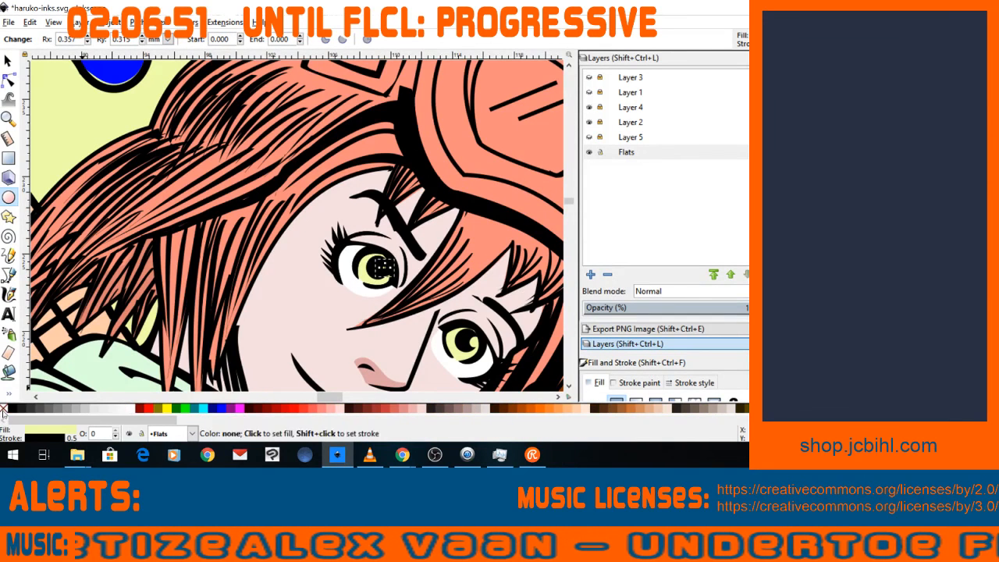
pyautogui.click(129, 407)
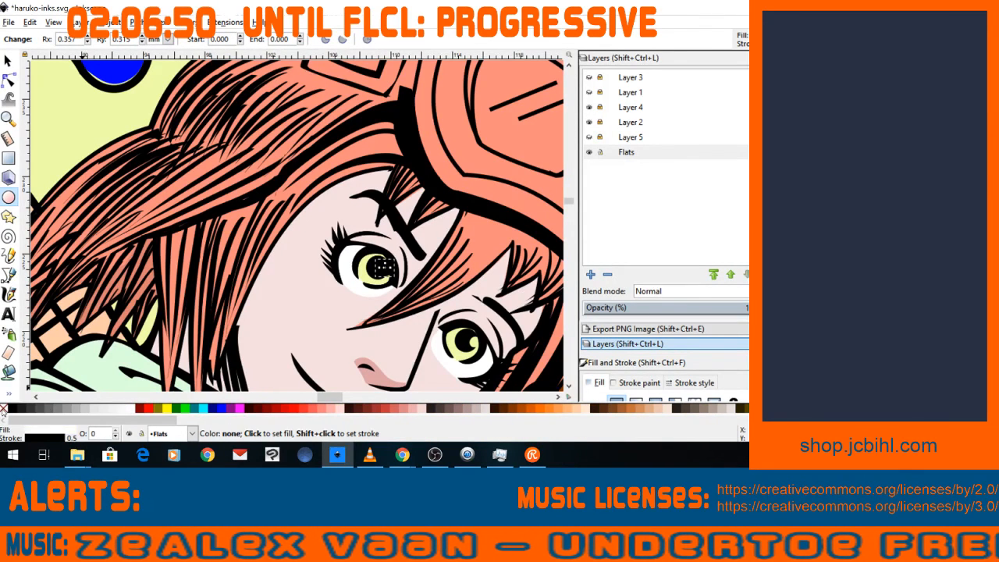
pyautogui.keyDown('shift'); pyautogui.click(4, 408); pyautogui.keyUp('shift')
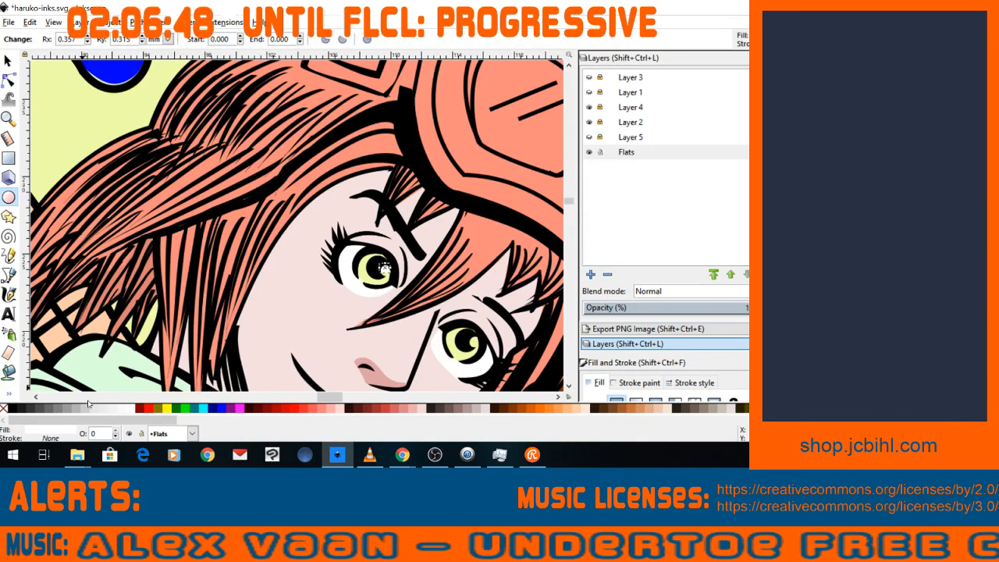
pyautogui.press('s')
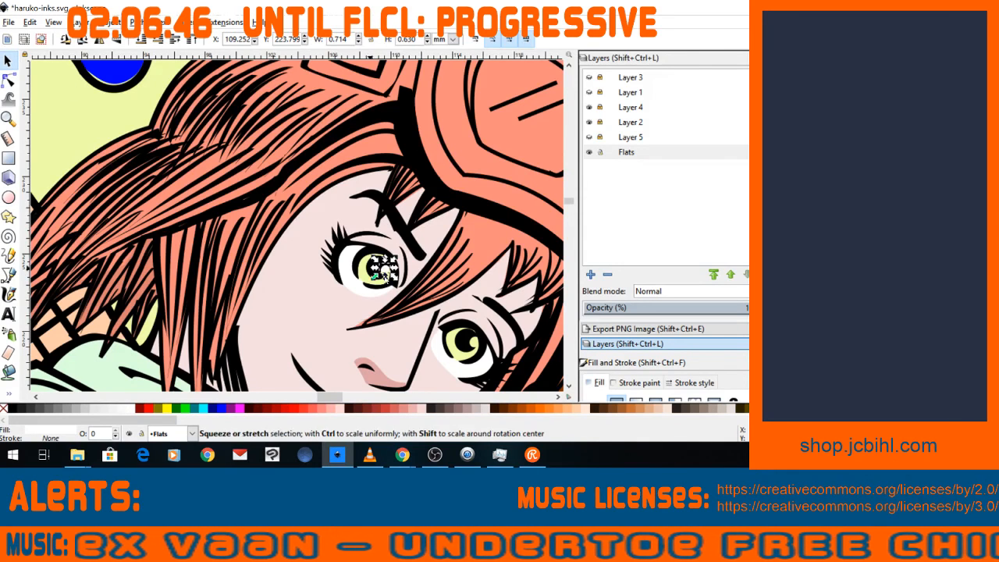
pyautogui.moveTo(384, 278); pyautogui.dragTo(391, 270)
pyautogui.click(343, 305)
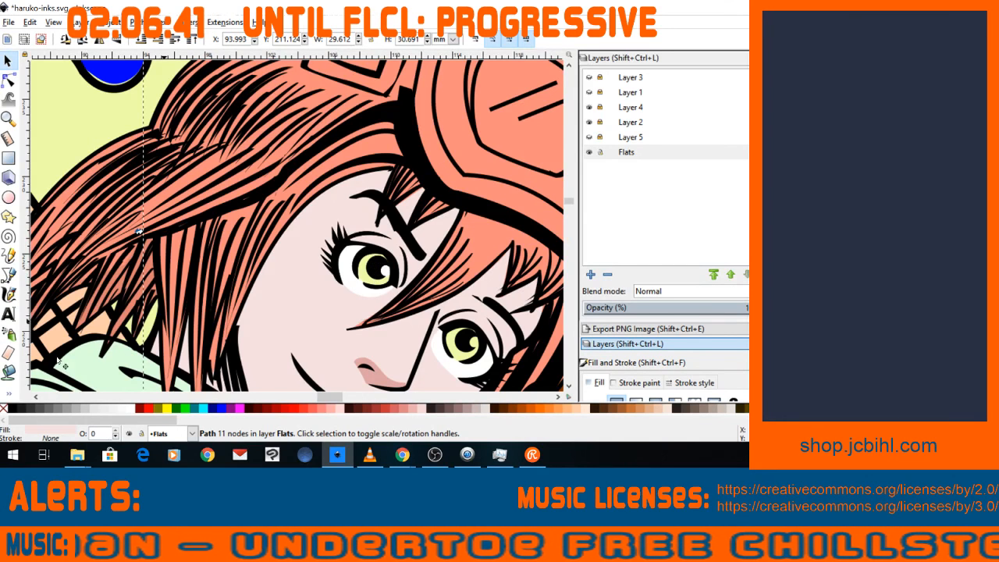
# Draw a white, strokeless ellipse about 0.63 by 1.09 mm over the highlight of the building-side eye.
pyautogui.press('e')
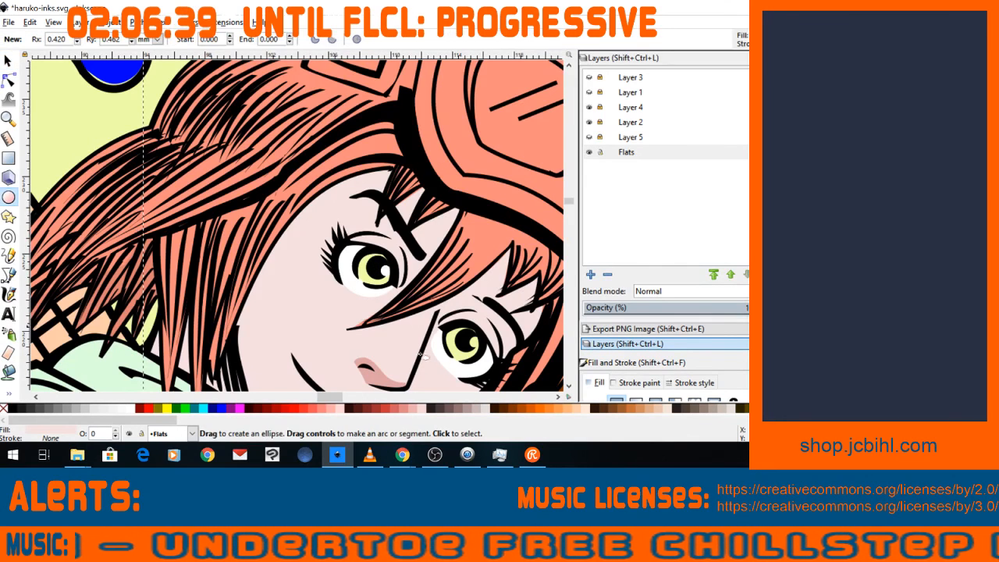
pyautogui.moveTo(471, 335); pyautogui.dragTo(480, 347)
pyautogui.press('s')
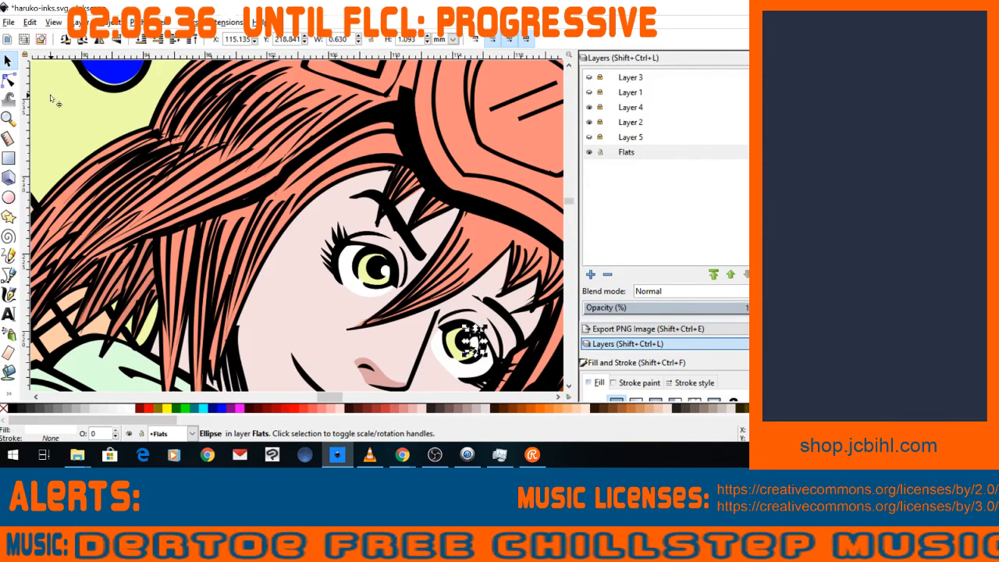
pyautogui.click(75, 142)
# Examine the colored eyes and the overall flats of the illustration alongside the reference character.
pyautogui.press('-')
pyautogui.press('-')
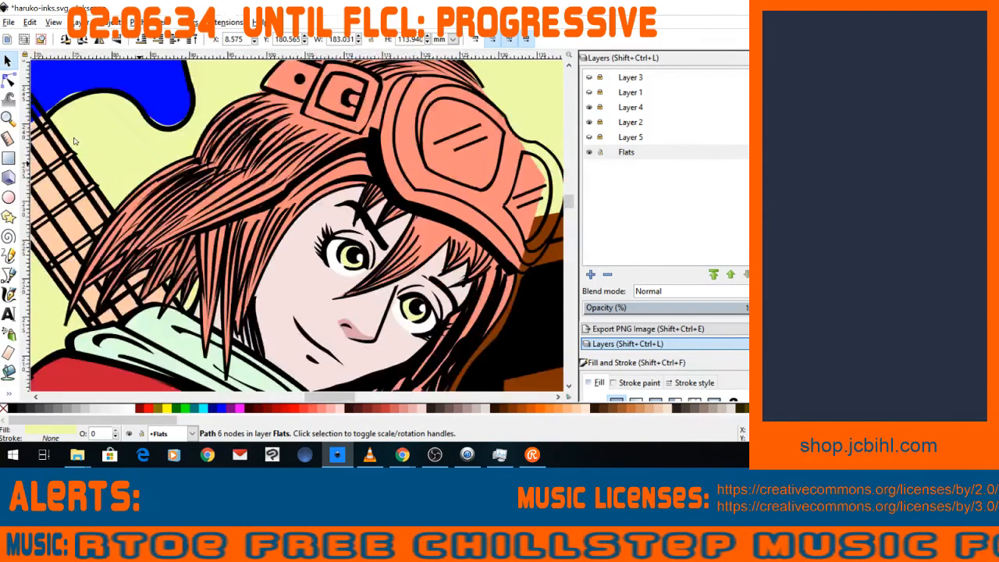
pyautogui.press('-')
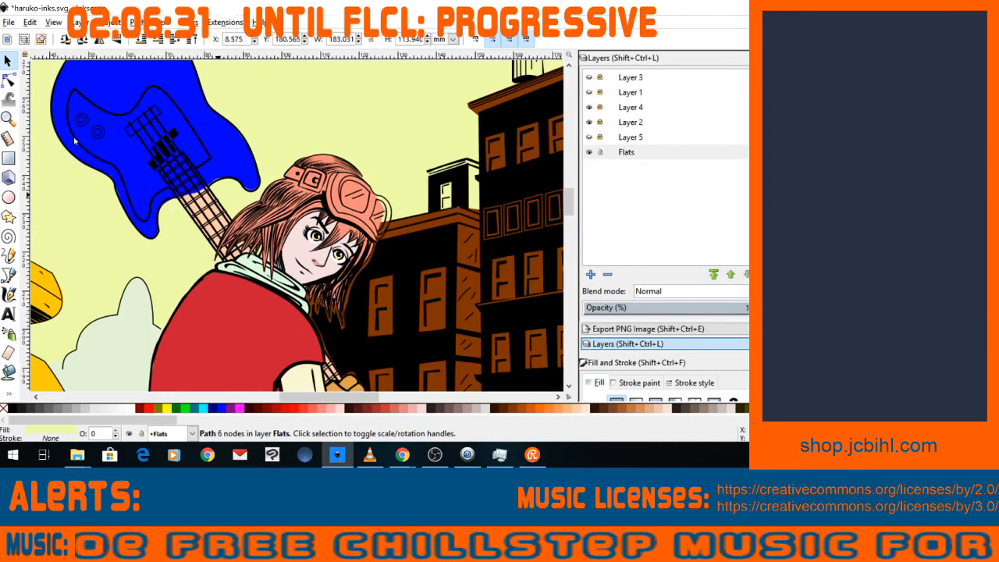
pyautogui.press('-')
pyautogui.press('-')
pyautogui.press('-')
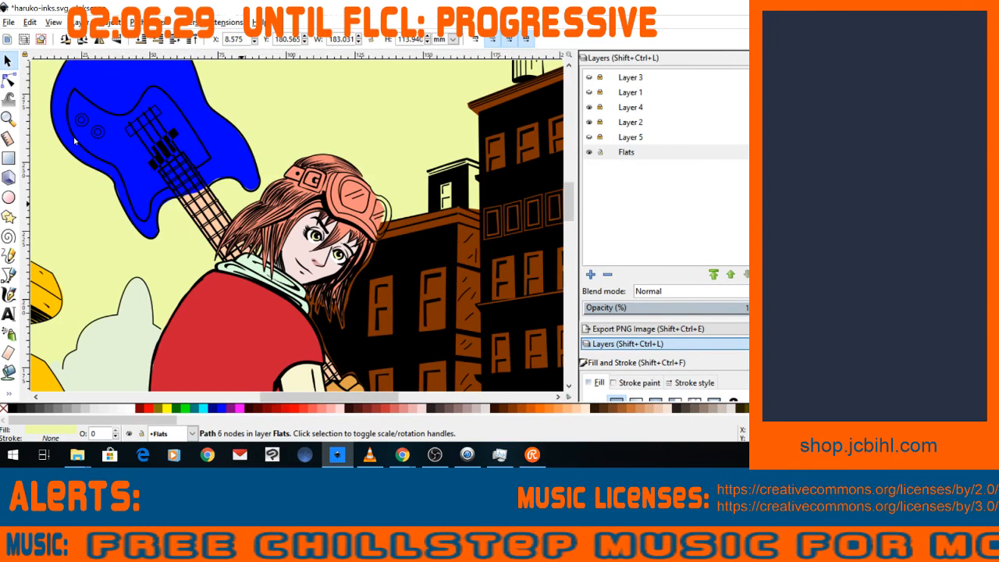
pyautogui.press('-')
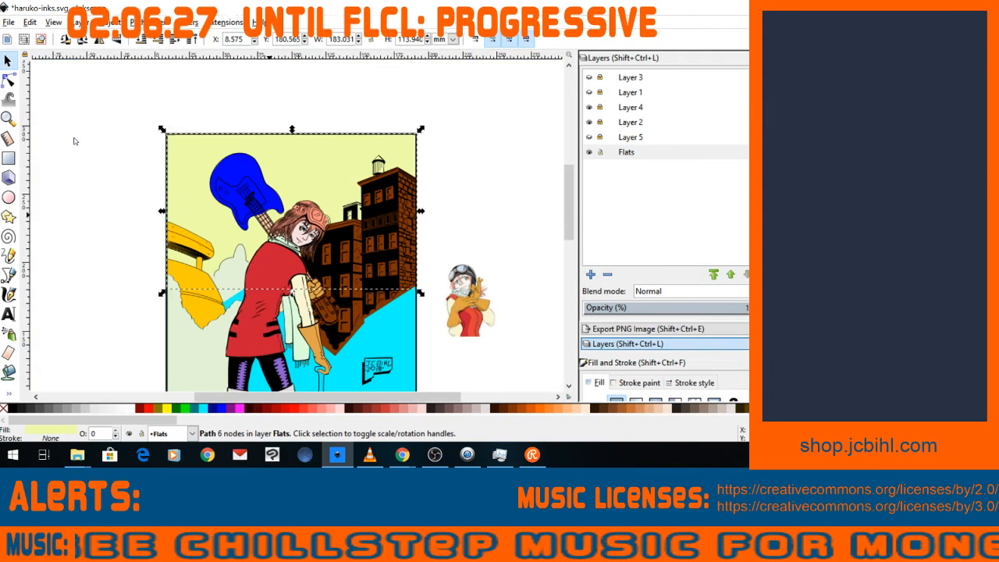
pyautogui.press('+')
pyautogui.press('+')
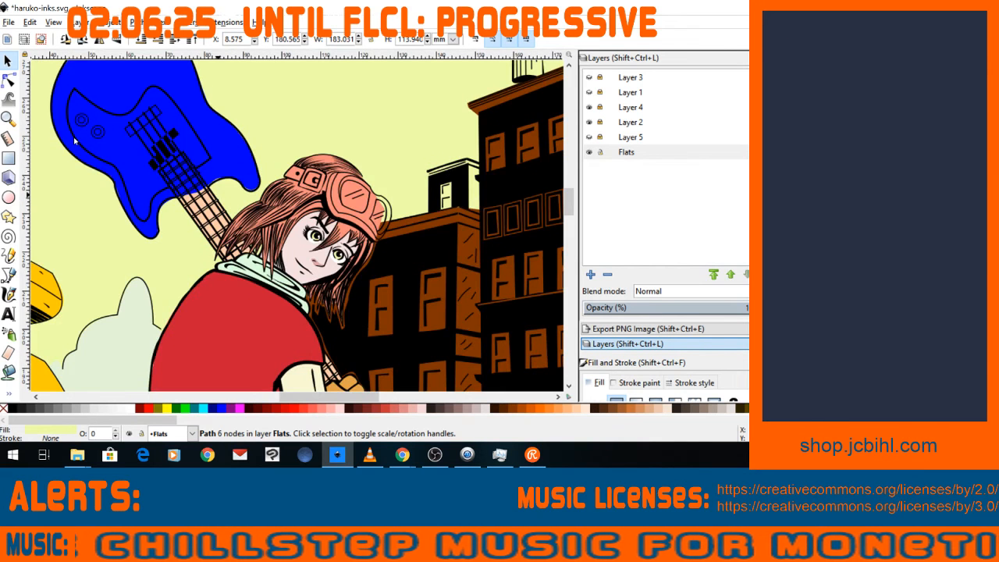
pyautogui.press('-')
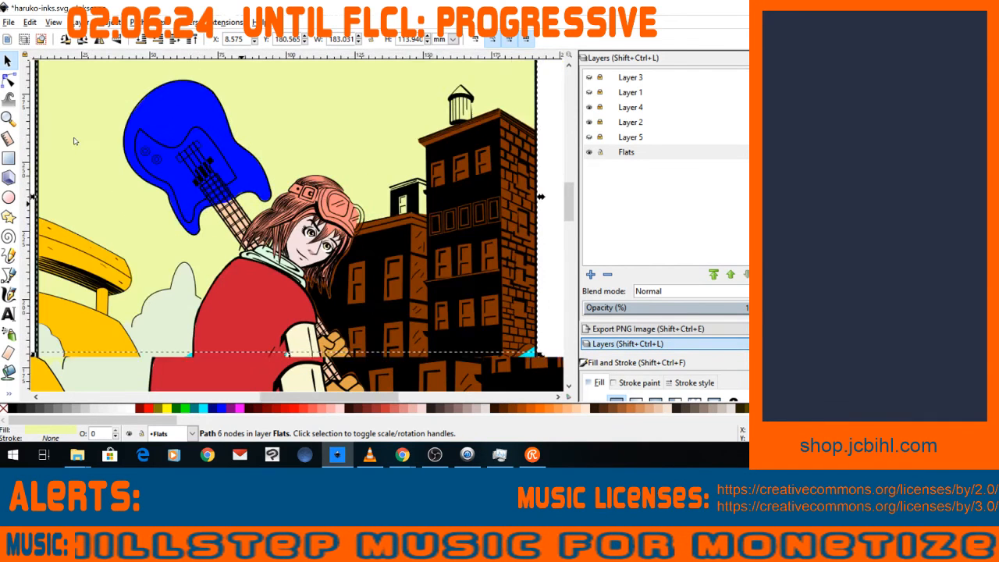
pyautogui.press('space')
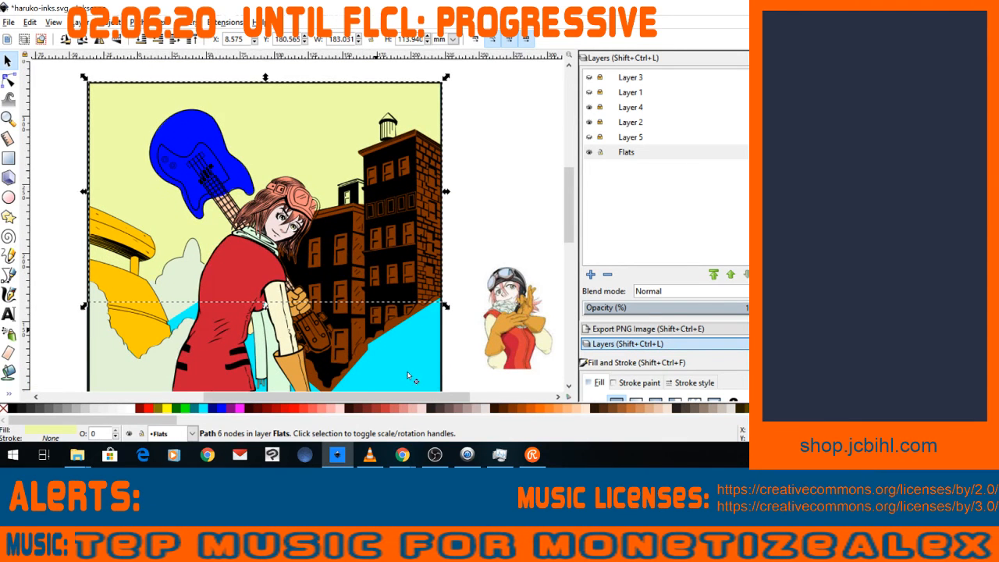
# Draw a closed Pen path over the cyan gap between the yellow structure, the cloud and the red jacket.
pyautogui.press('-')
pyautogui.press('space')
pyautogui.press('-')
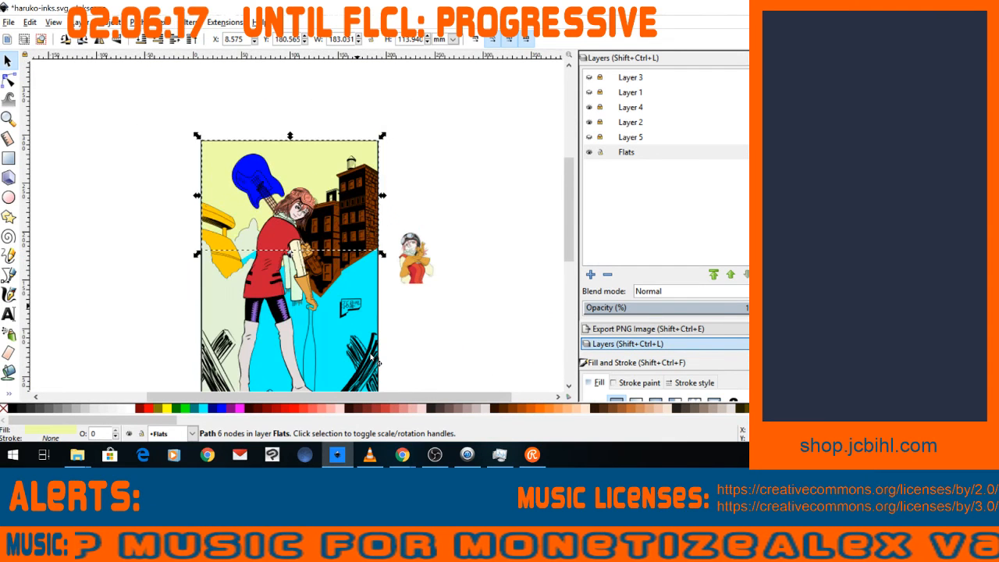
pyautogui.press('space')
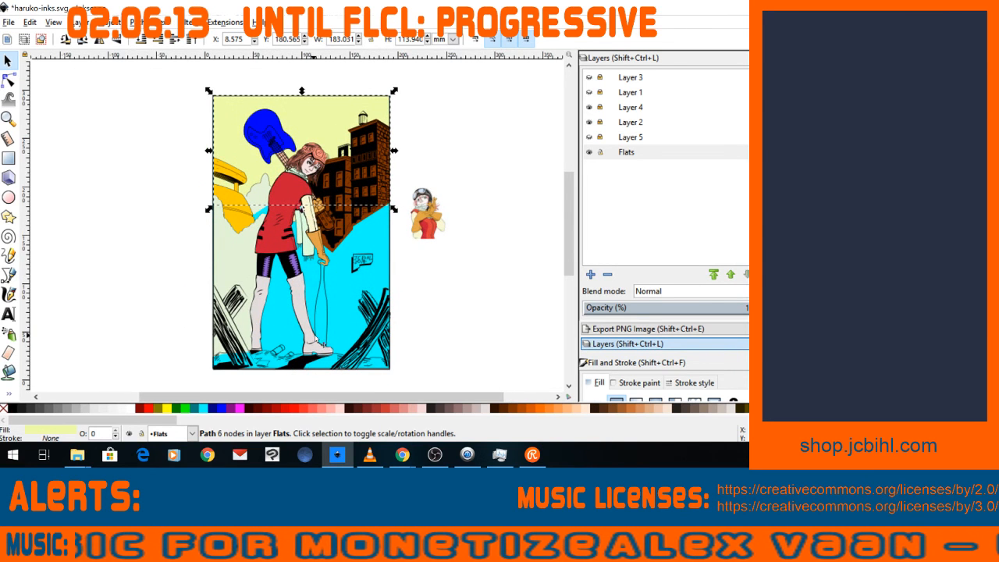
pyautogui.press('space')
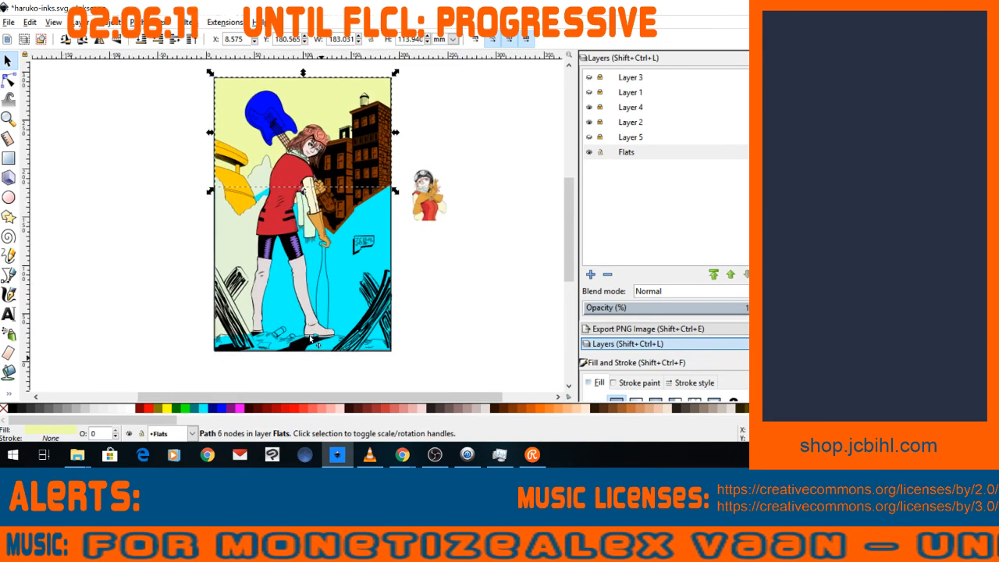
pyautogui.press('+')
pyautogui.press('+')
pyautogui.press('+')
pyautogui.press('space')
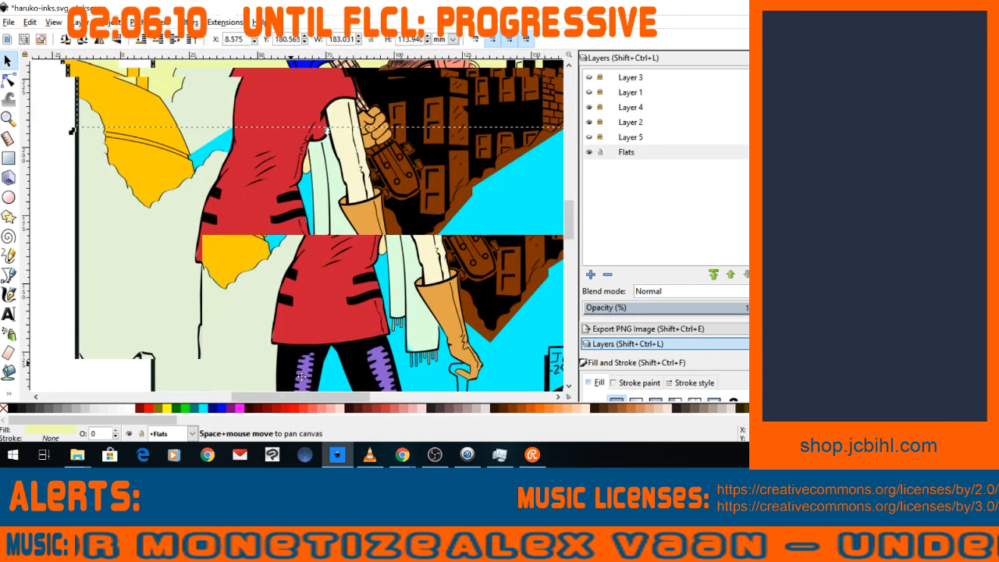
pyautogui.press('+')
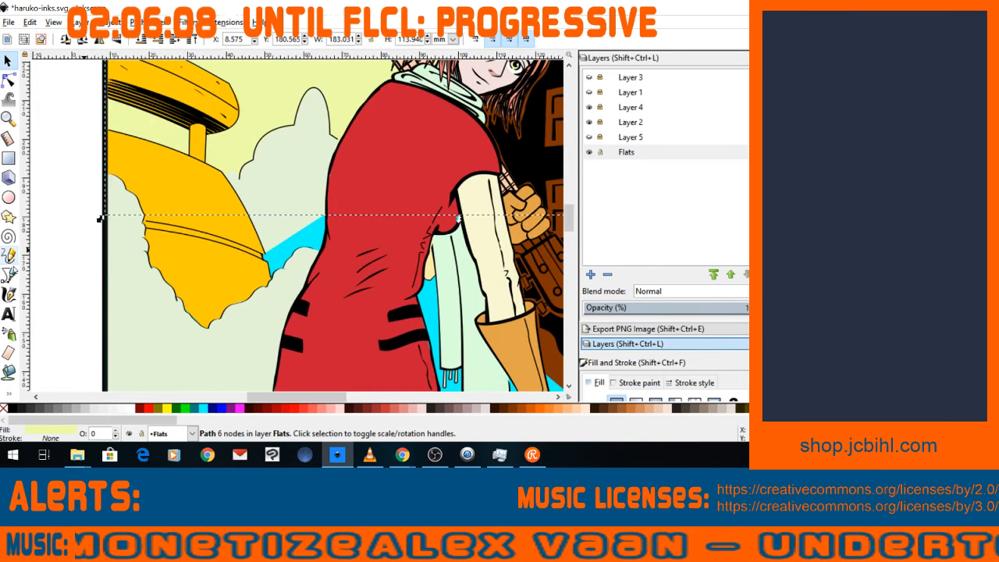
pyautogui.press('b')
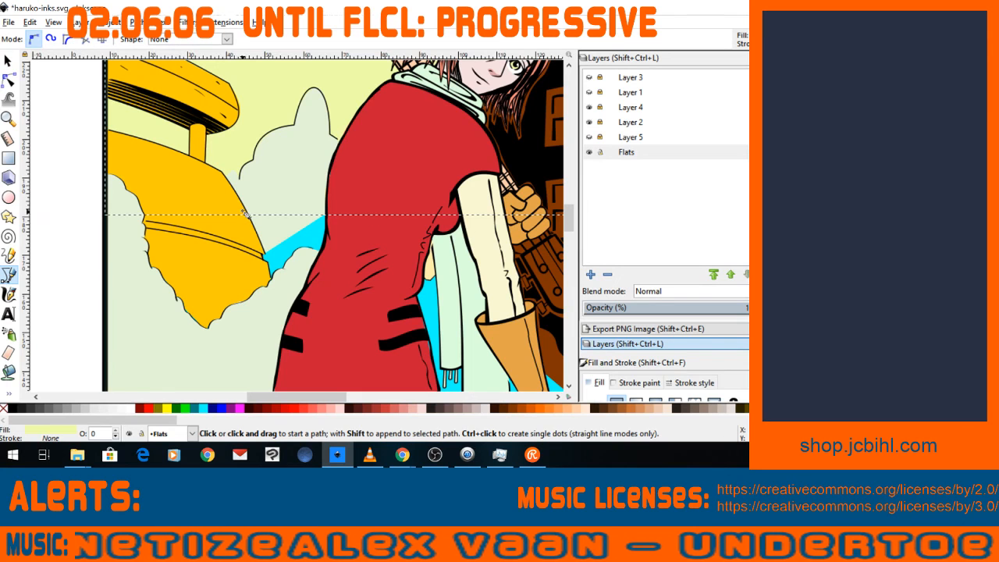
pyautogui.click(252, 205)
pyautogui.click(260, 308)
pyautogui.click(353, 265)
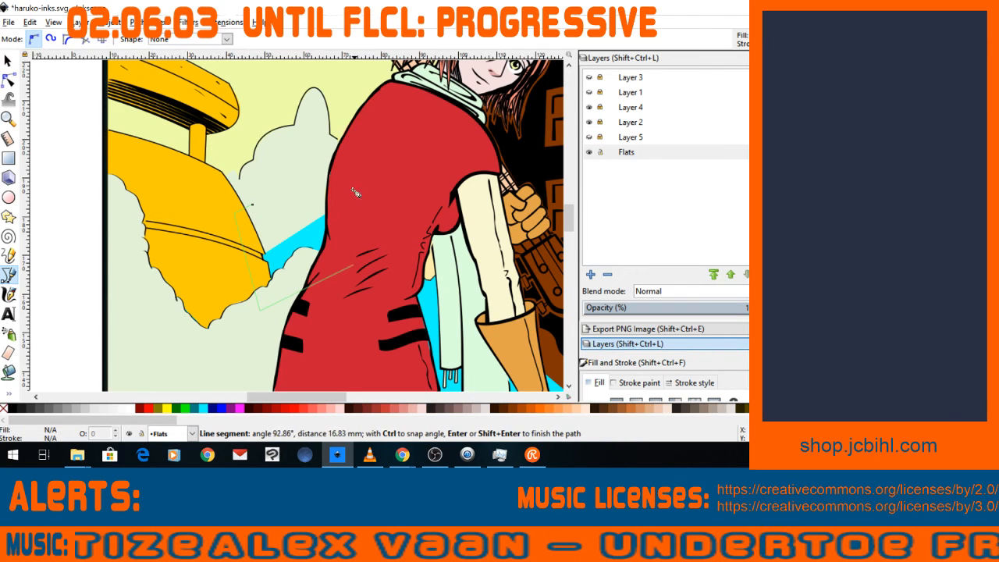
pyautogui.click(353, 181)
pyautogui.click(295, 171)
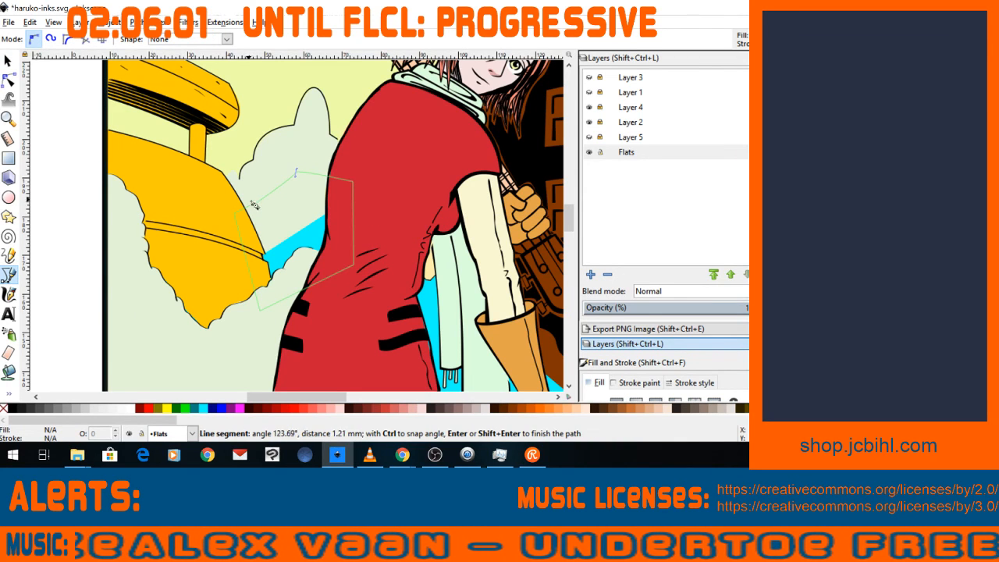
pyautogui.click(253, 205)
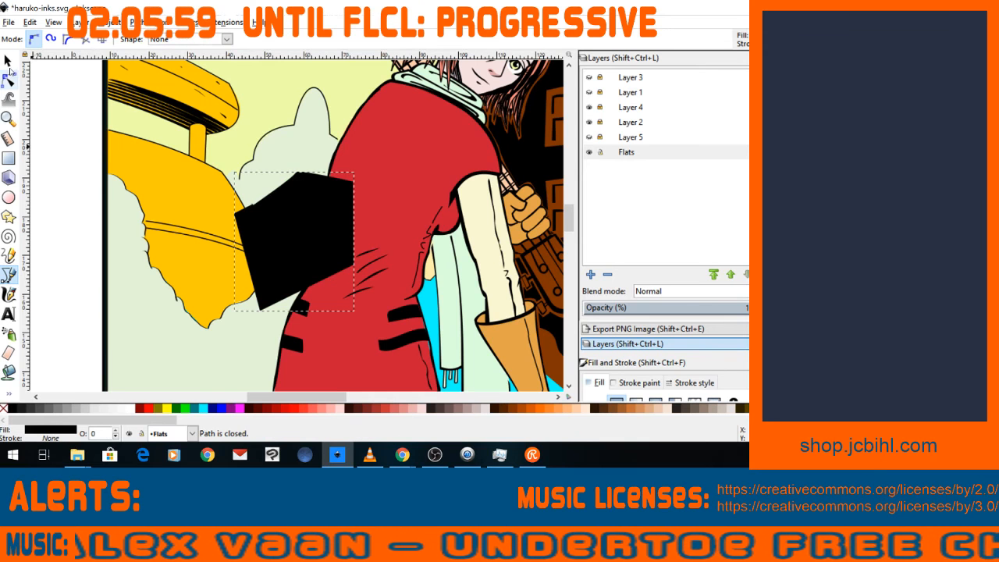
# Unite the new patch with the cloud shape, send it to the bottom of the stack and raise it two levels.
pyautogui.click(7, 61)
pyautogui.keyDown('shift'); pyautogui.click(271, 161); pyautogui.keyUp('shift')
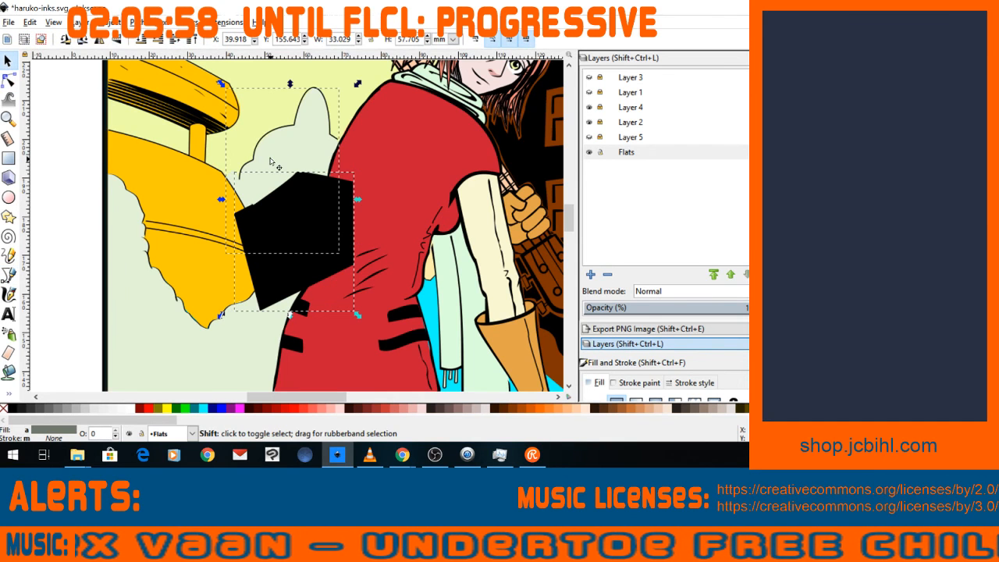
pyautogui.hotkey('ctrl', '+')
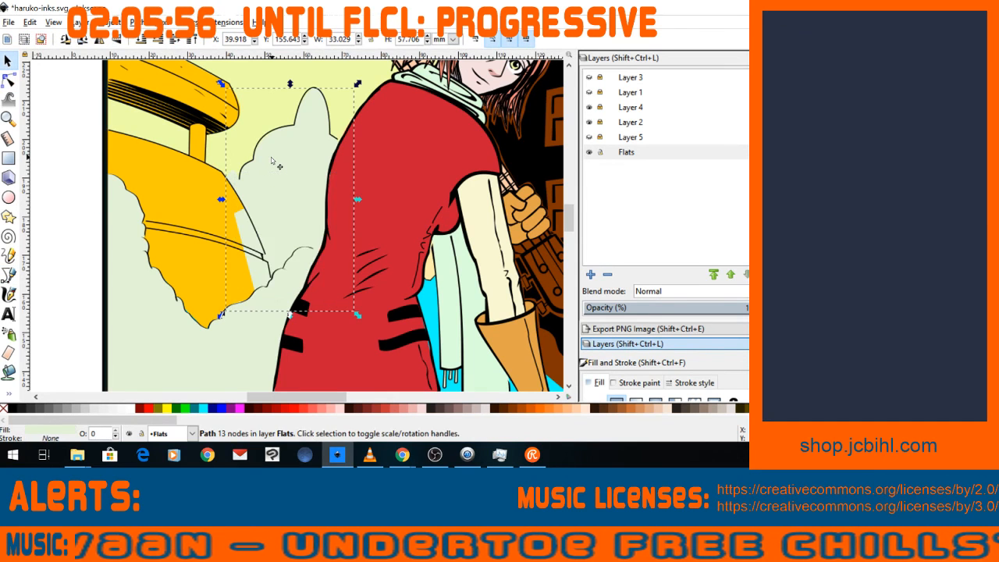
pyautogui.click(141, 39)
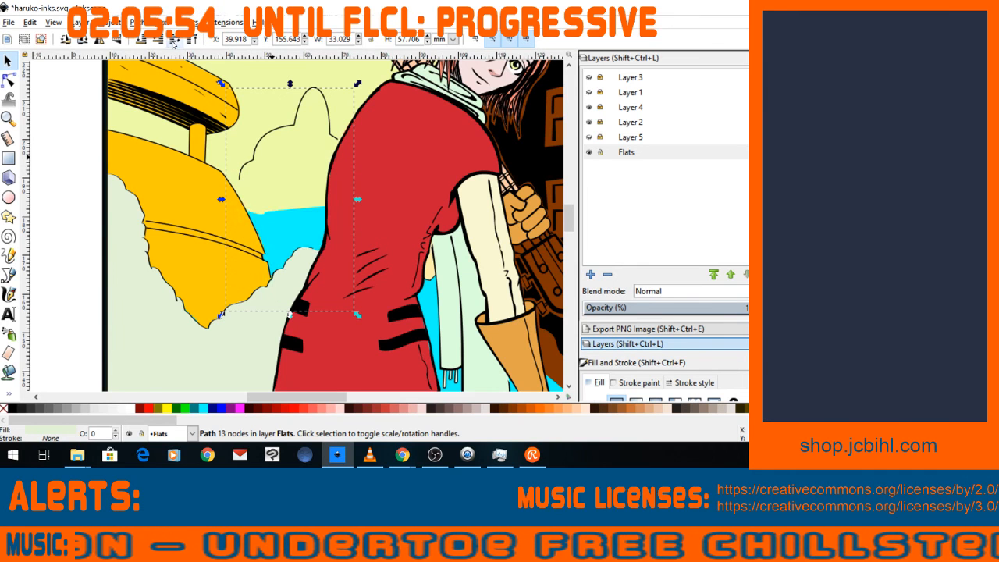
pyautogui.click(173, 41)
pyautogui.click(174, 42)
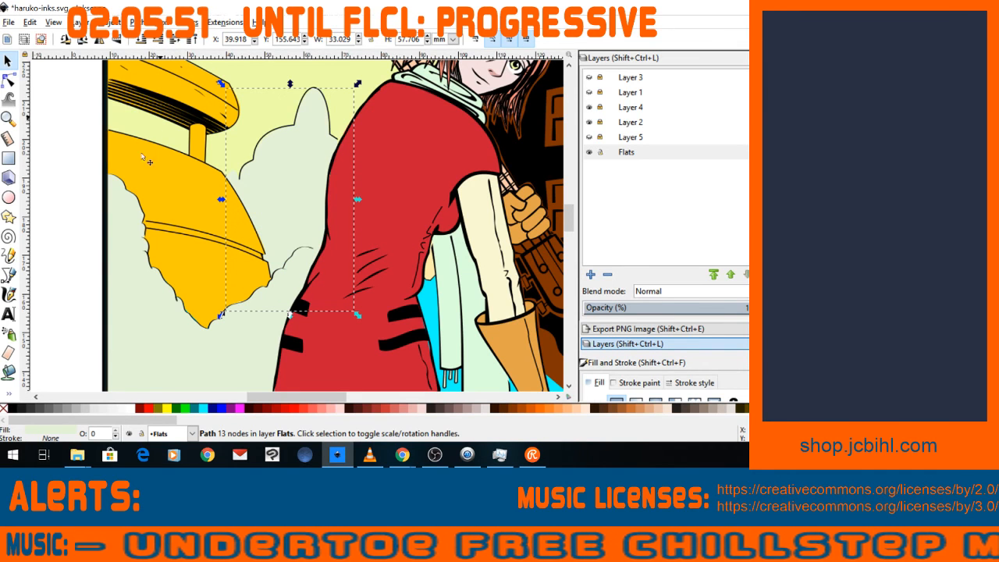
pyautogui.click(68, 130)
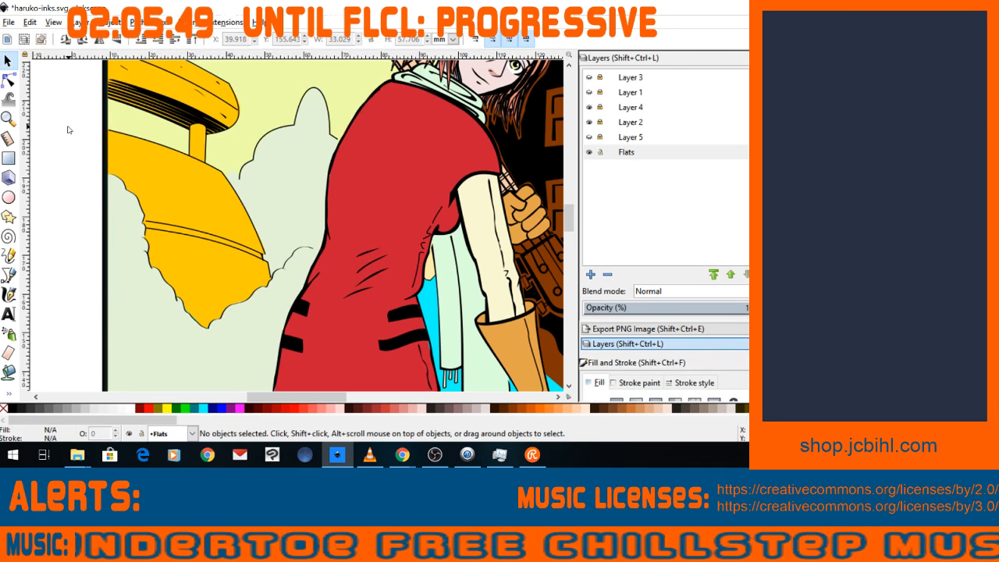
# Start a Pen path on the red jacket, cross the glove cuff and follow the black area below the guitar headstock.
pyautogui.press('5')
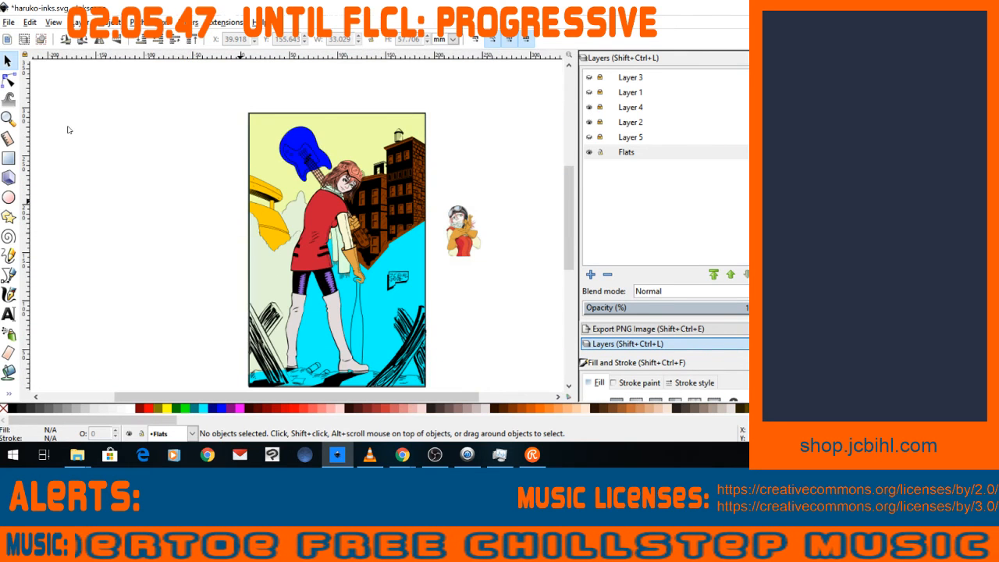
pyautogui.press('space')
pyautogui.press('+')
pyautogui.press('+')
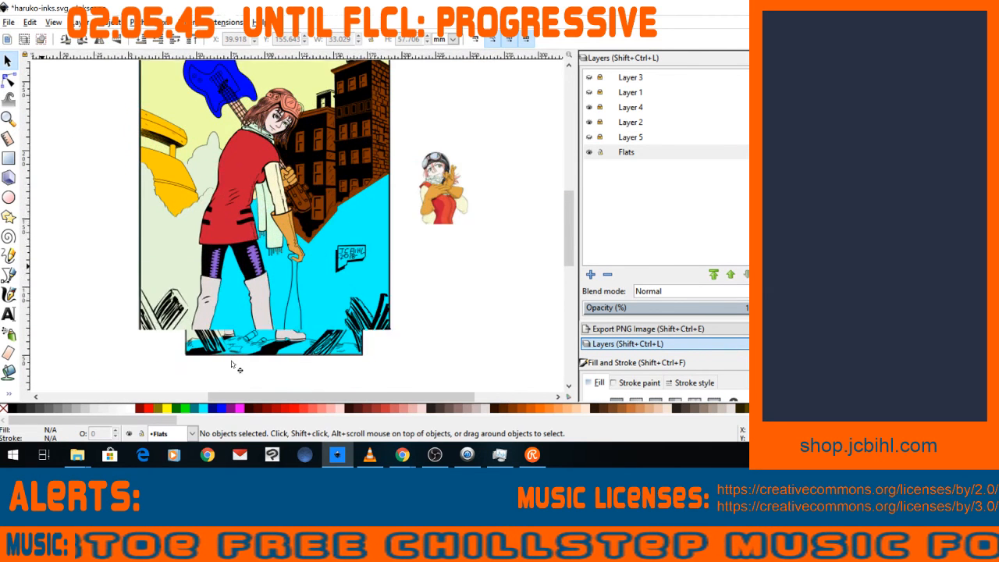
pyautogui.press('+')
pyautogui.press('+')
pyautogui.press('space')
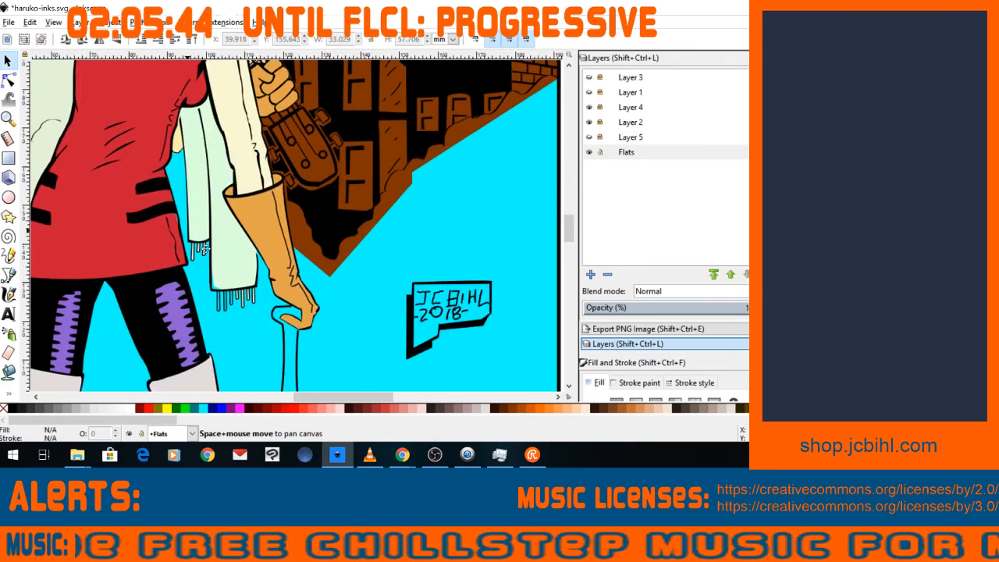
pyautogui.press('+')
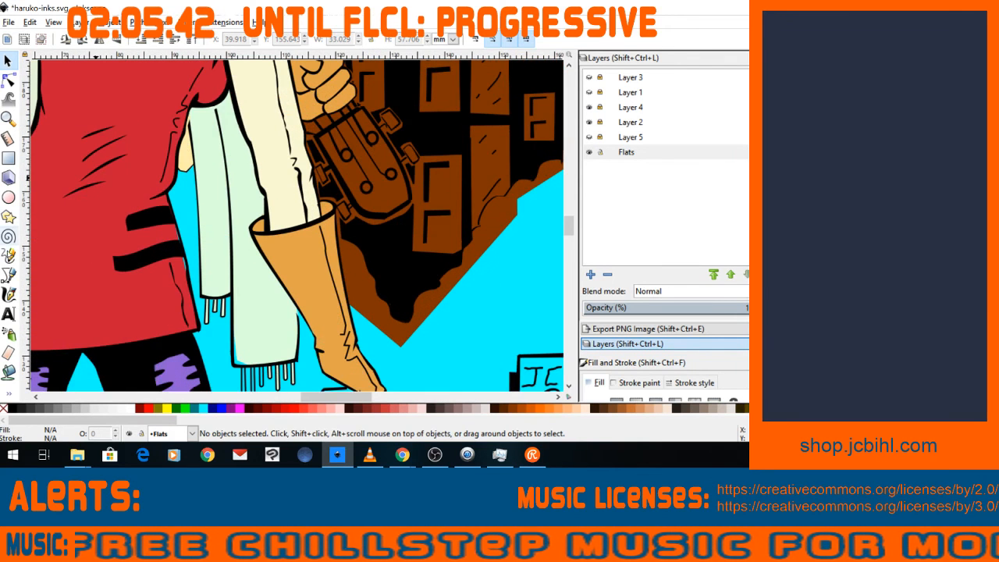
pyautogui.click(9, 274)
pyautogui.click(131, 123)
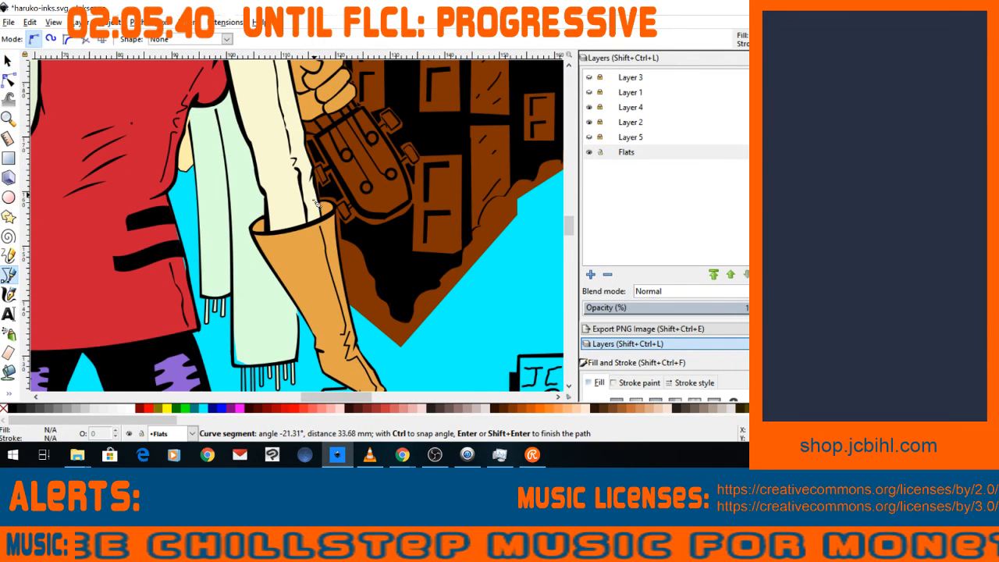
pyautogui.click(9, 276)
pyautogui.click(133, 123)
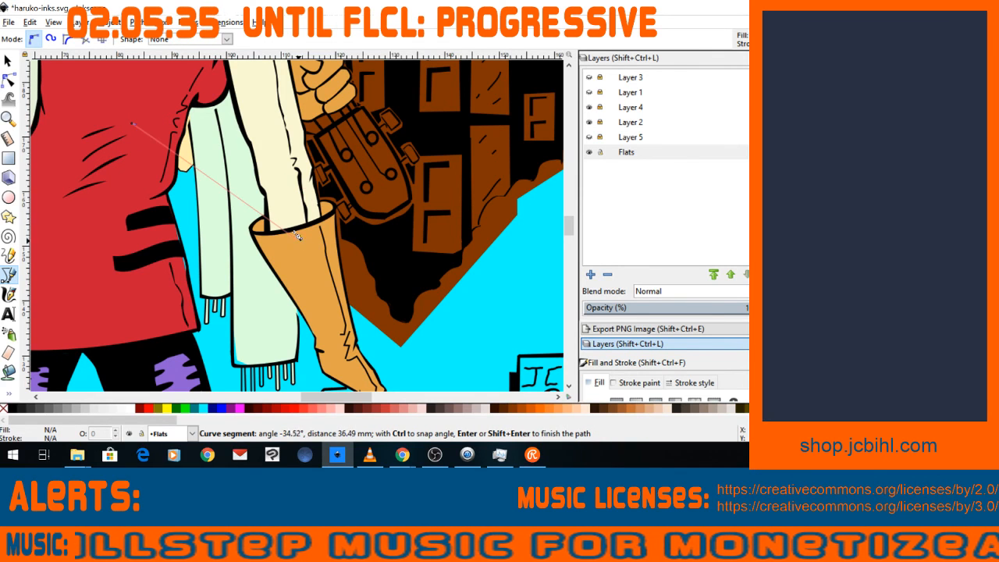
pyautogui.click(346, 242)
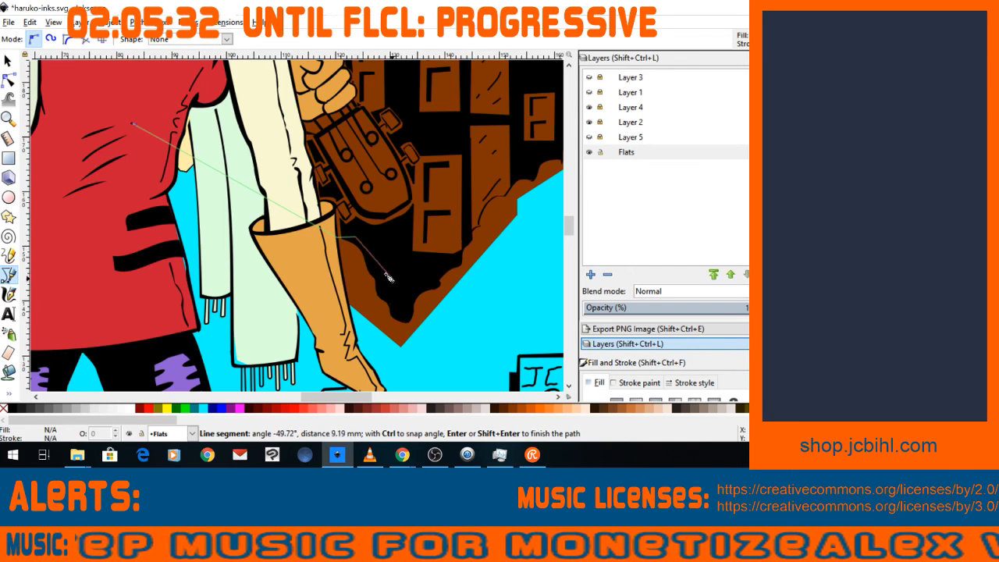
pyautogui.click(398, 305)
pyautogui.click(459, 262)
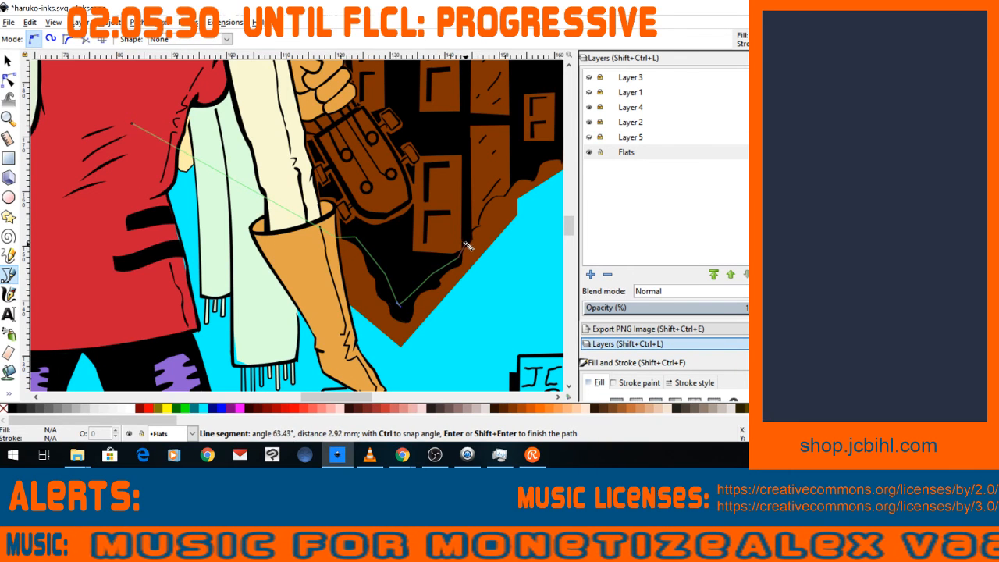
# Extend the Pen path along the thin curved outline at the base of the brown building beside the headstock.
pyautogui.scroll(3, 466, 245)
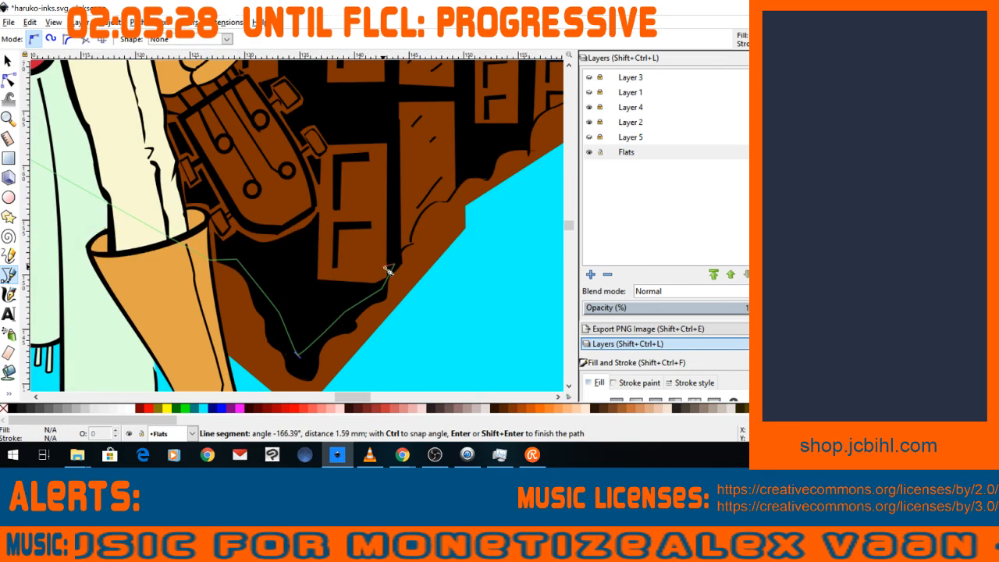
pyautogui.scroll(3, 388, 269)
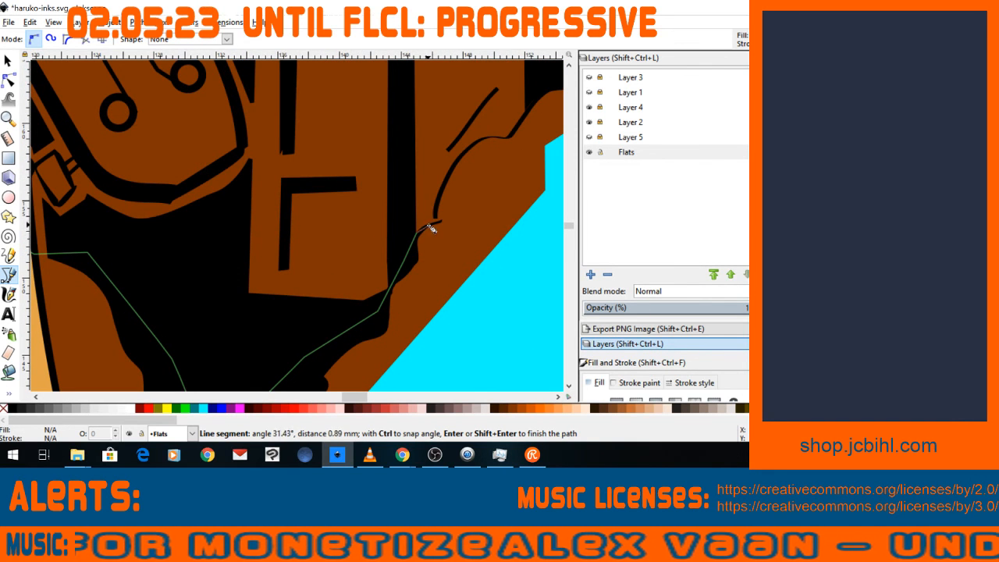
pyautogui.click(436, 207)
pyautogui.press('space')
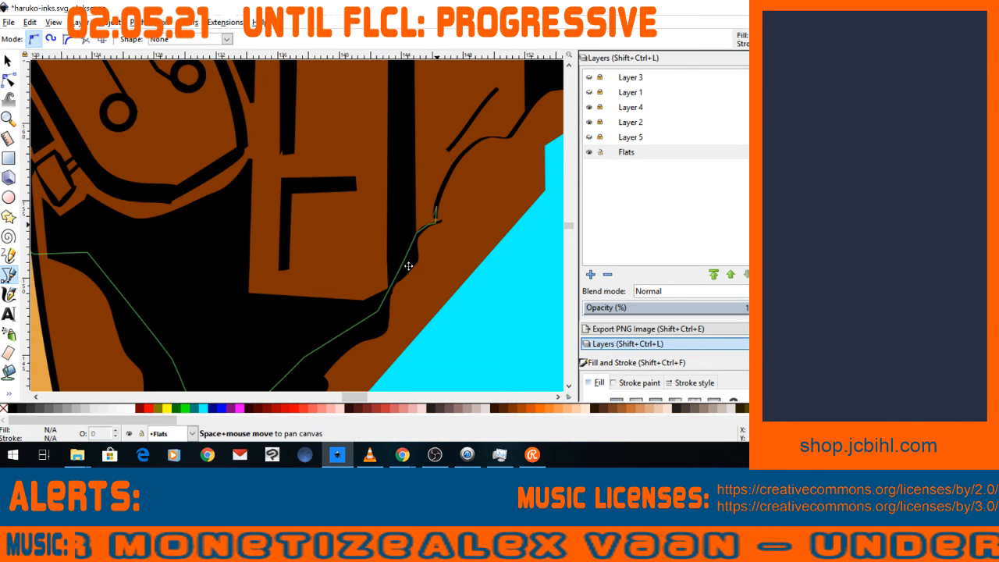
pyautogui.click(429, 220)
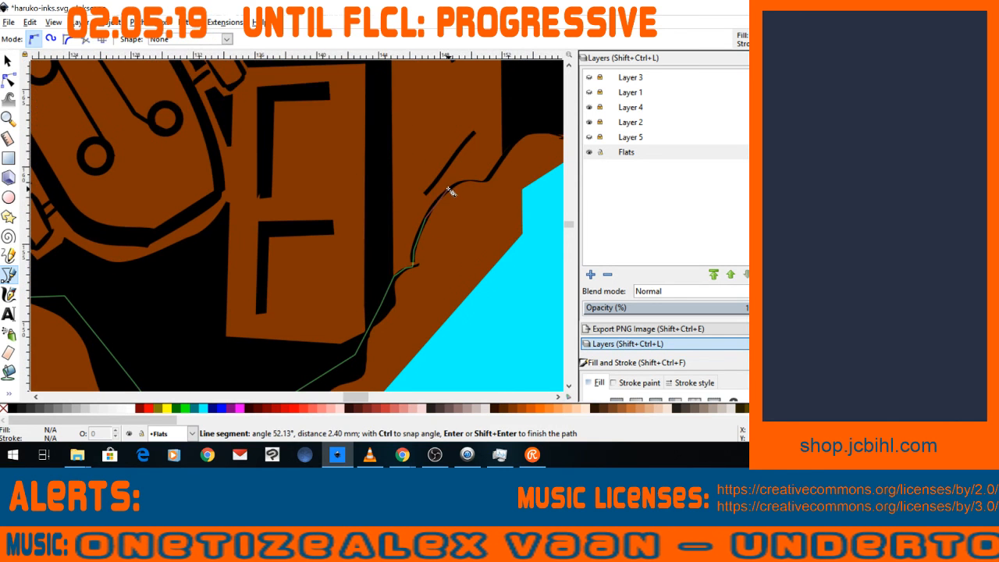
pyautogui.moveTo(442, 195); pyautogui.dragTo(464, 180)
pyautogui.press('BackSpace')
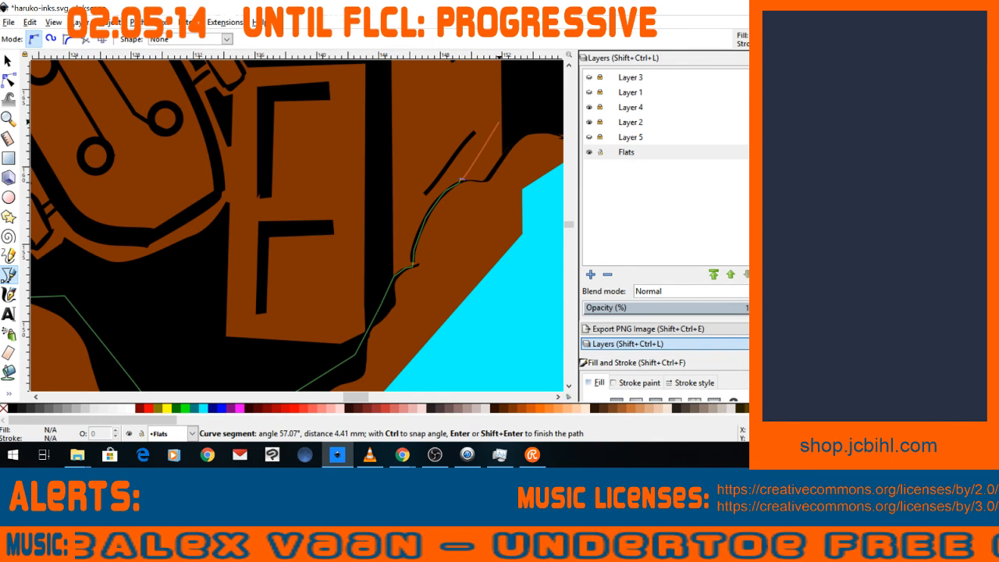
pyautogui.hotkey('alt', 'Tab')
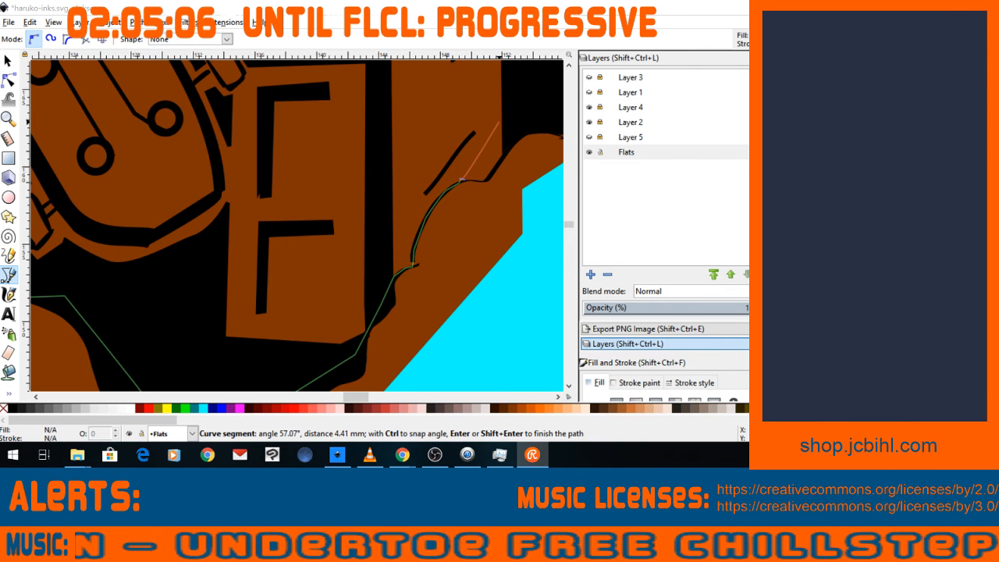
pyautogui.hotkey('alt', 'Tab')
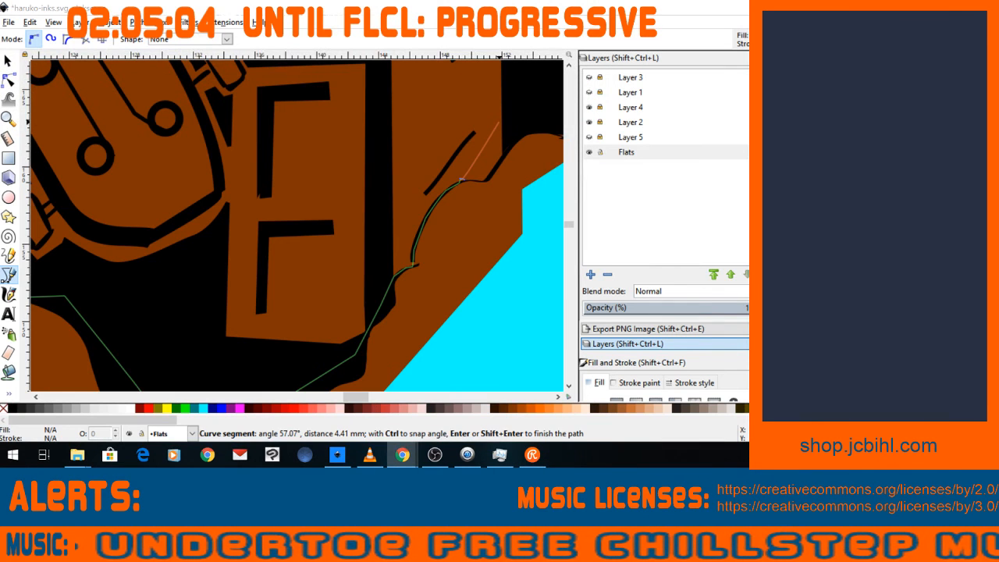
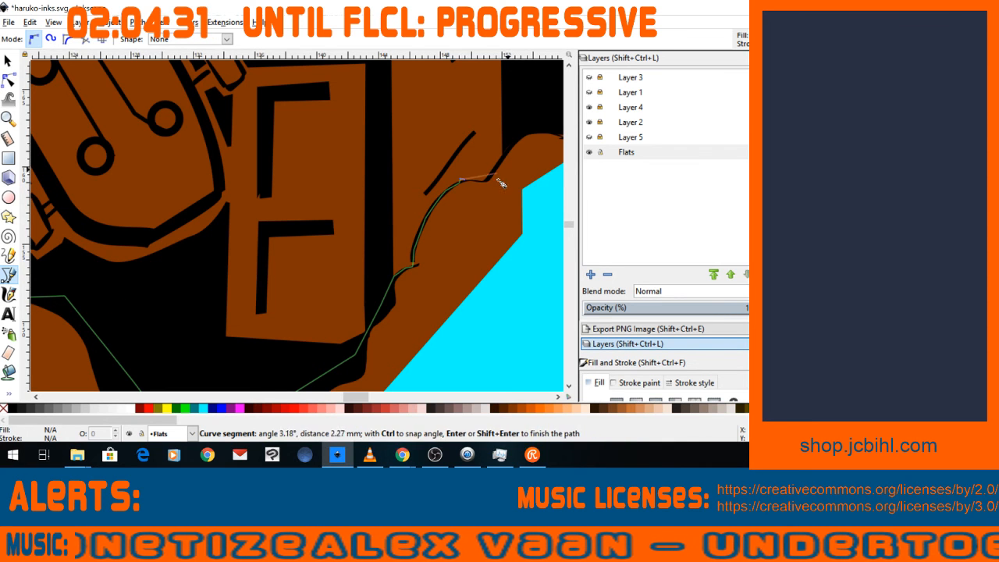
# Extend the Pen path along the brown building's ragged base, across the black gaps, to the start of the round-topped window.
pyautogui.hotkey('shift', 'l')
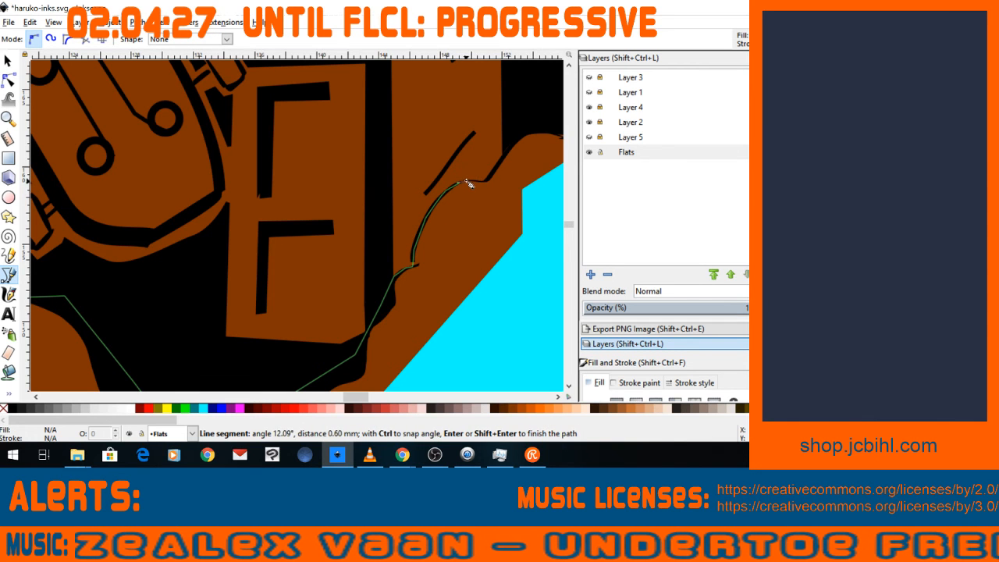
pyautogui.click(486, 180)
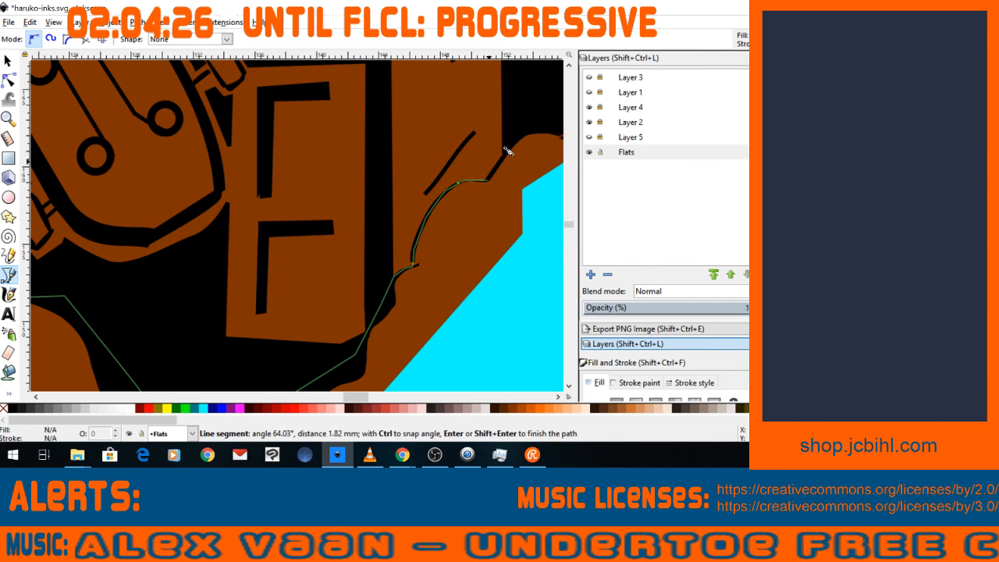
pyautogui.press('space')
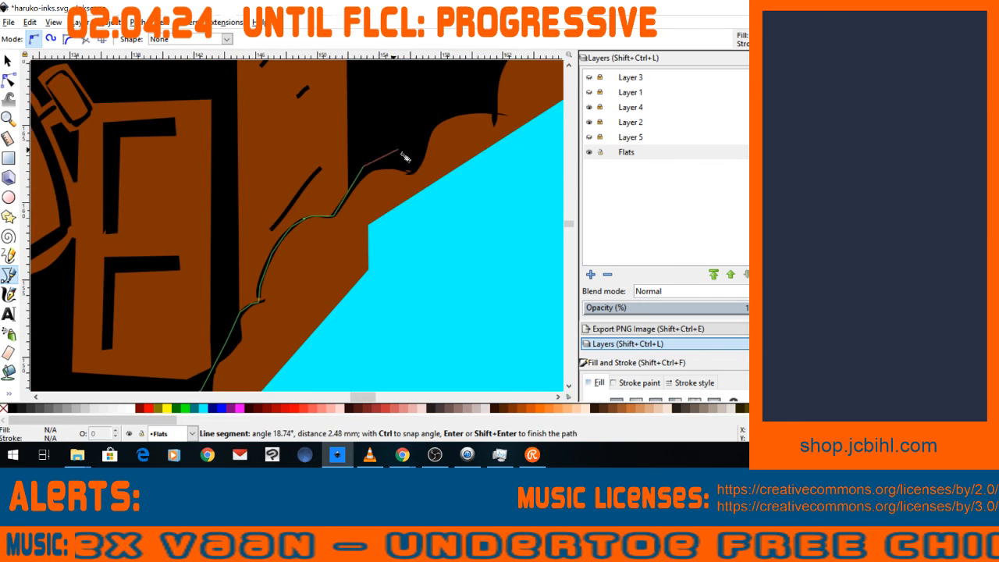
pyautogui.click(406, 148)
pyautogui.press('space')
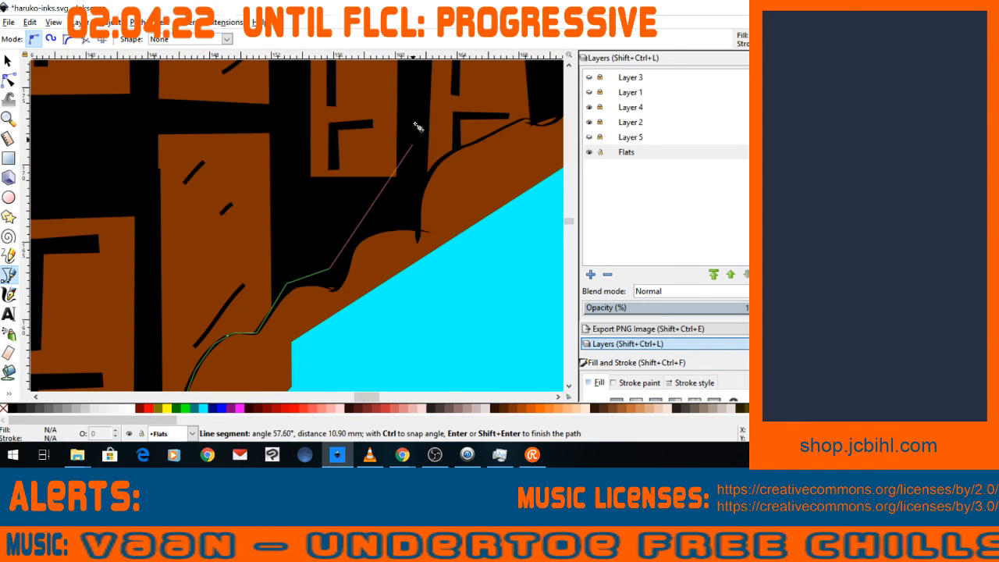
pyautogui.click(429, 186)
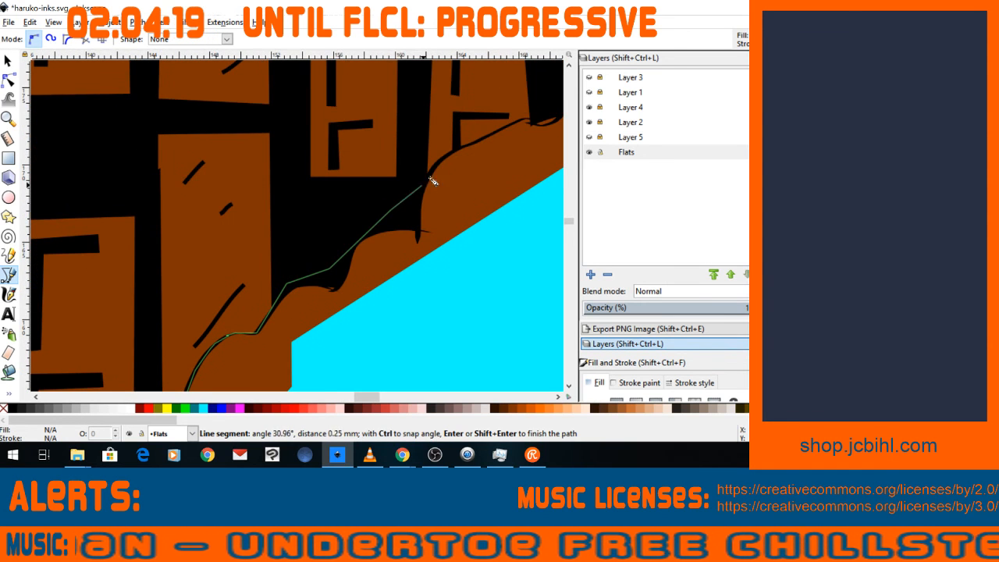
pyautogui.click(437, 164)
pyautogui.press('space')
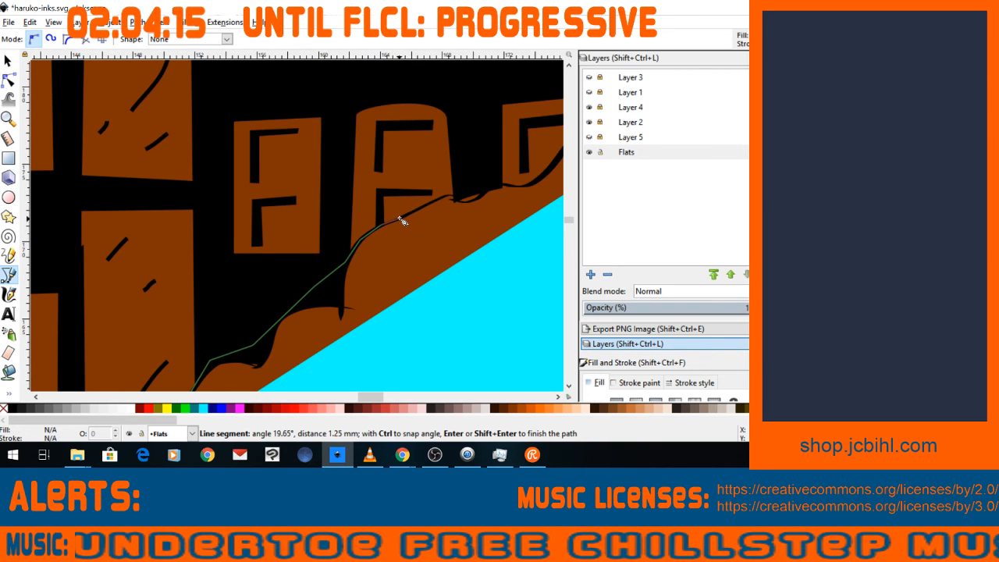
# Continue the Pen path along the ragged outline beneath the round-topped window to the base of the neighbouring window.
pyautogui.click(449, 198)
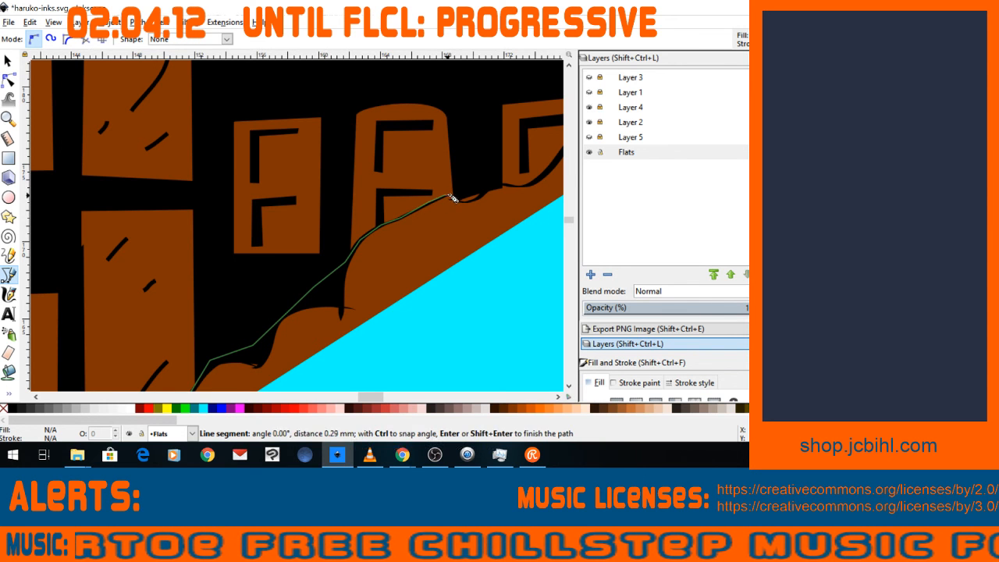
pyautogui.click(457, 201)
pyautogui.click(470, 202)
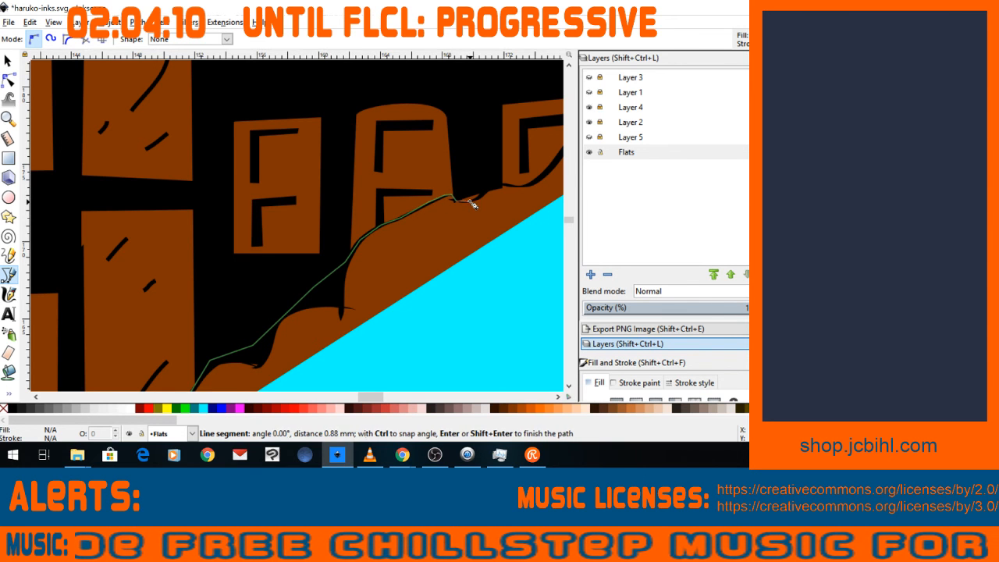
pyautogui.press('space')
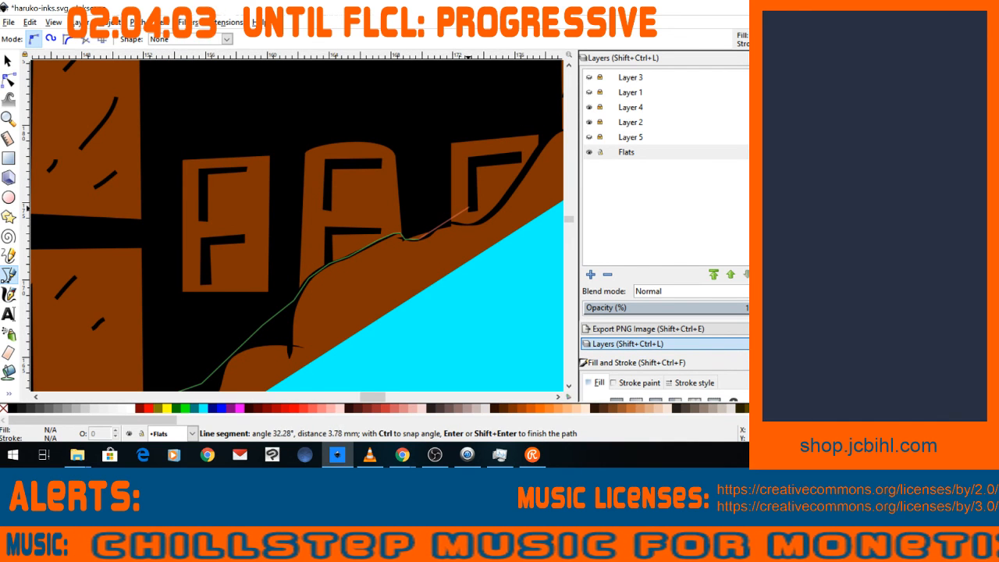
pyautogui.hotkey('alt', 'Tab')
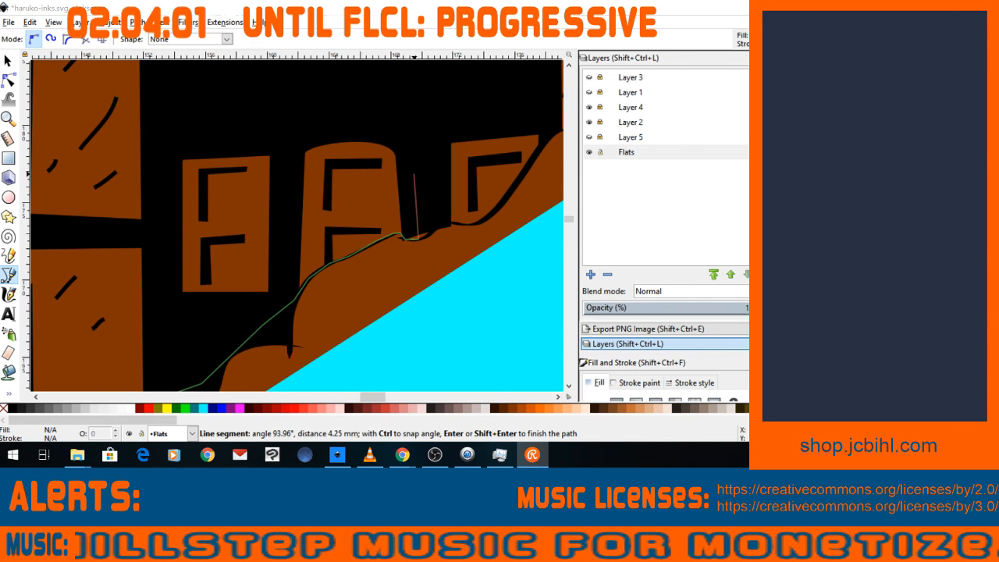
pyautogui.click(434, 238)
pyautogui.click(472, 226)
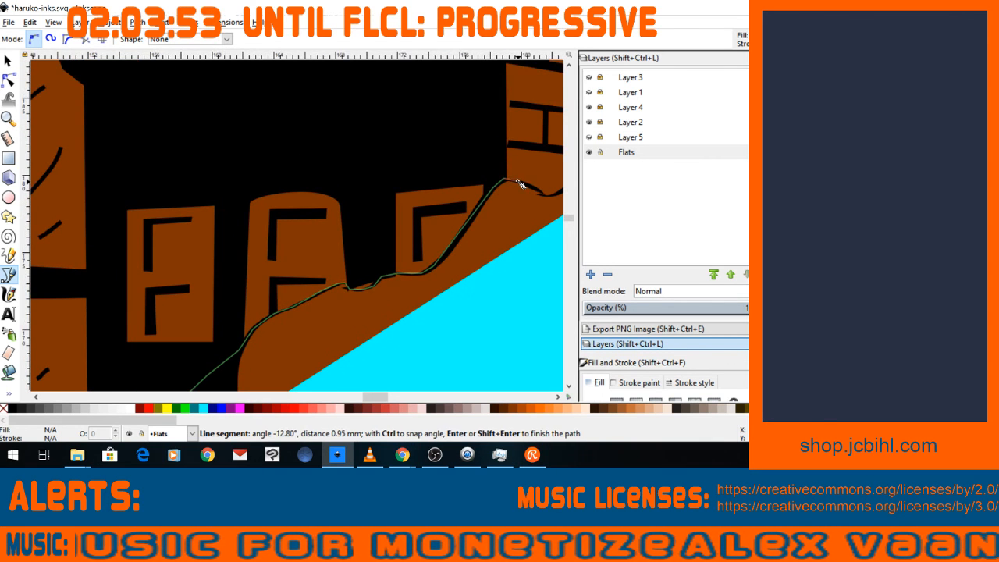
# Trace the Pen path along the curved outline at the base of the brick wall to the illustration's right border.
pyautogui.hscroll(5, 512, 184)
pyautogui.click(372, 220)
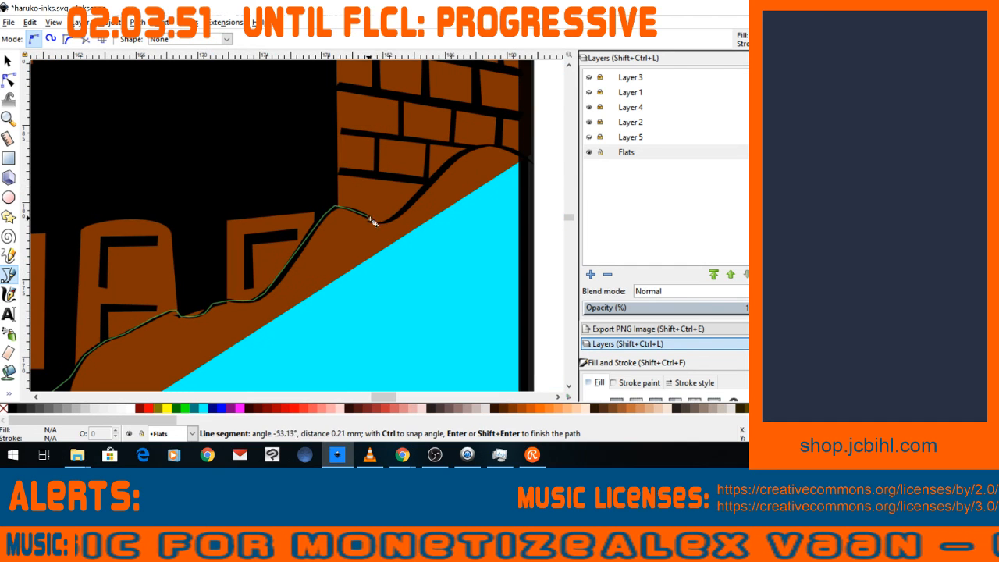
pyautogui.moveTo(392, 219); pyautogui.dragTo(426, 192)
pyautogui.click(438, 177)
pyautogui.click(468, 152)
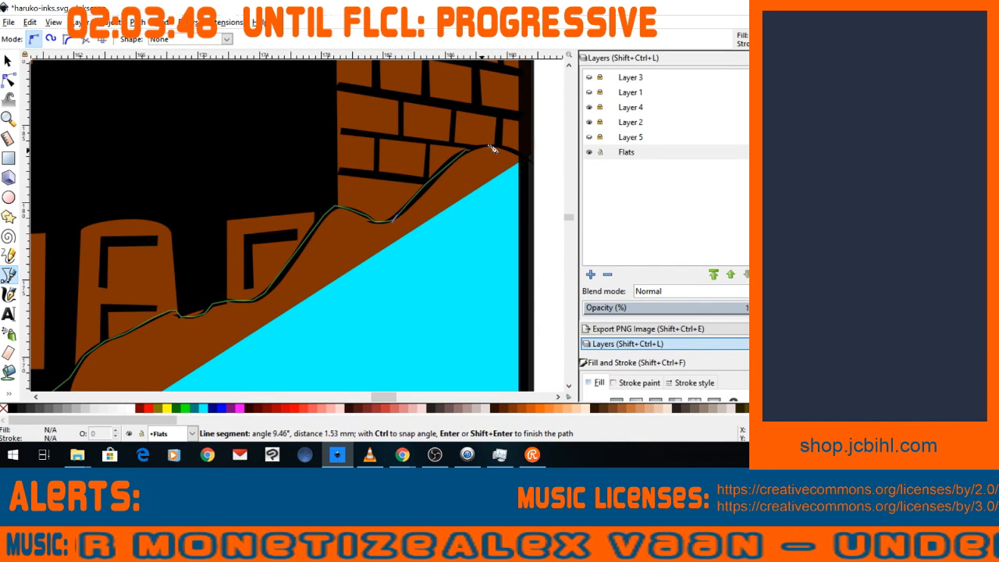
pyautogui.click(485, 149)
pyautogui.click(500, 148)
pyautogui.click(509, 151)
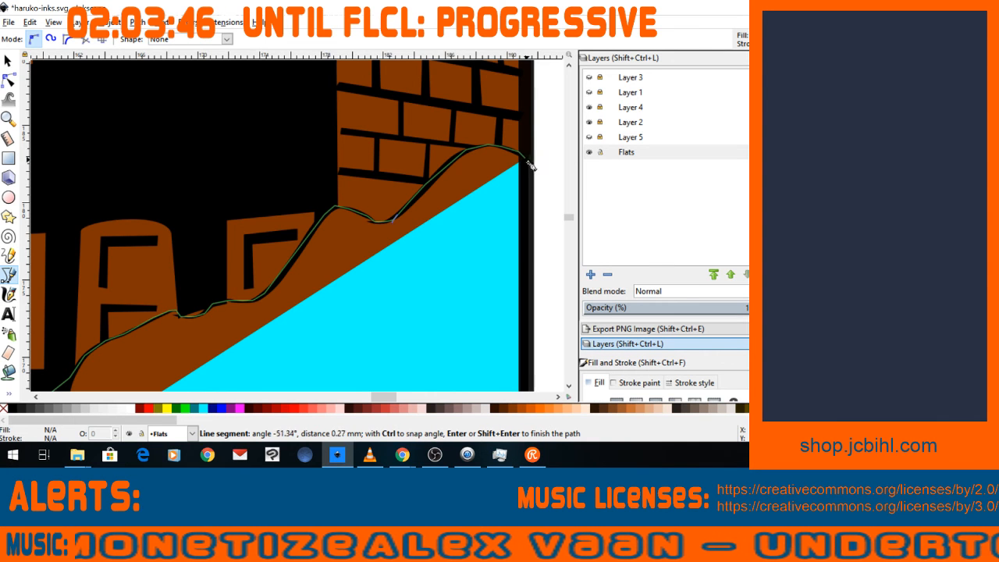
pyautogui.press('space')
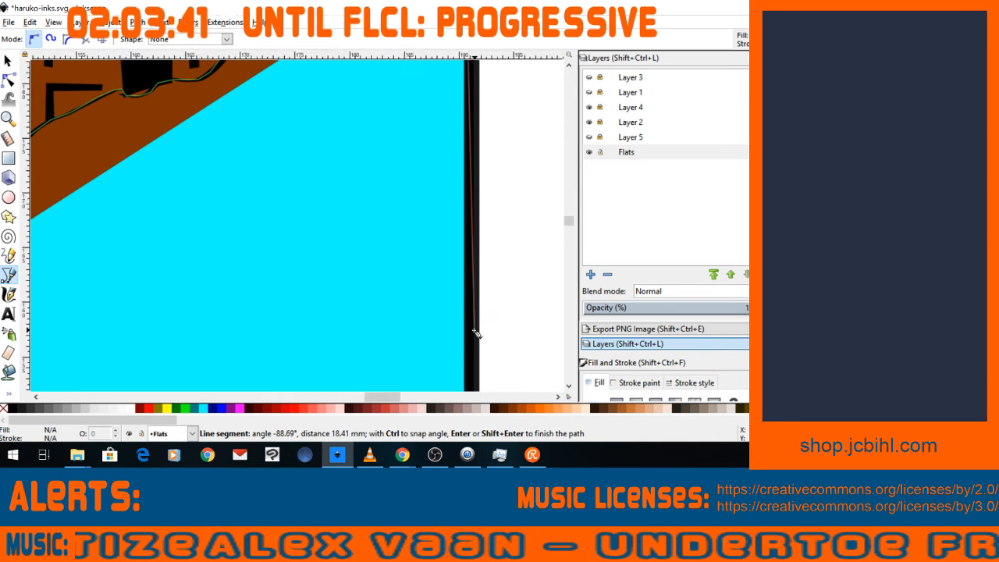
# Run the Pen path down the right border, across the bottom edge to the lower-left corner, and close it at its start.
pyautogui.scroll(-2, 470, 341)
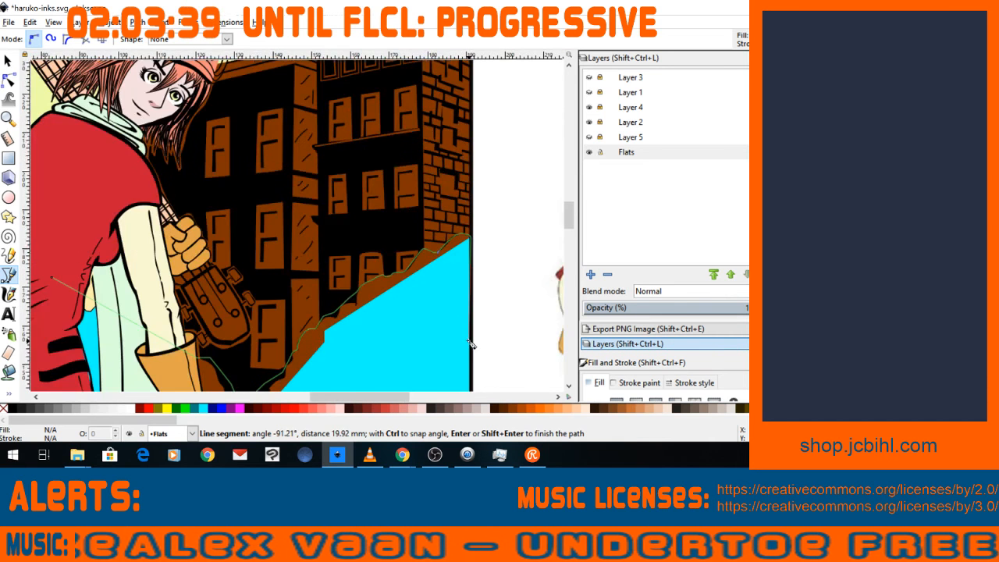
pyautogui.press('space')
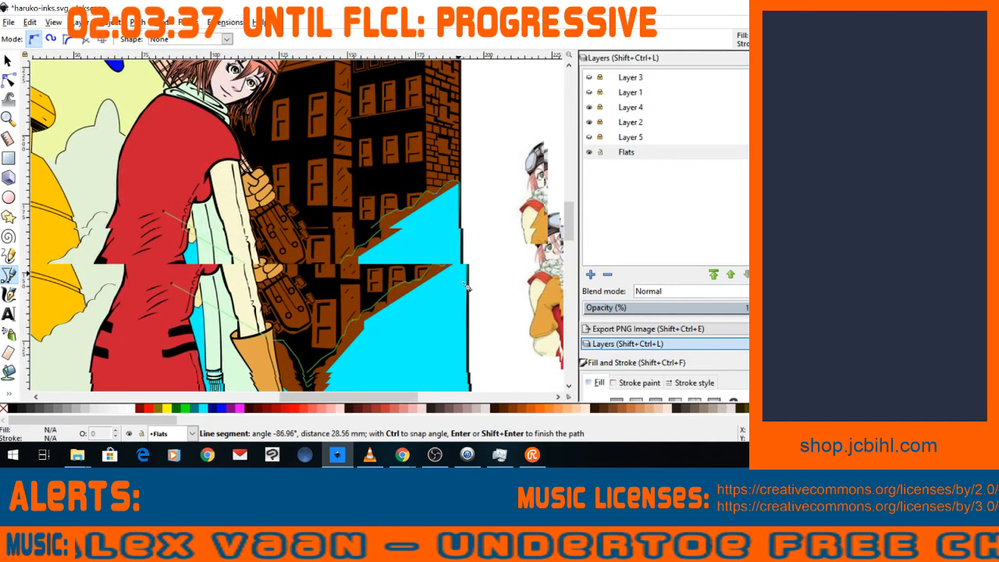
pyautogui.scroll(-1, 465, 302)
pyautogui.scroll(-1, 464, 312)
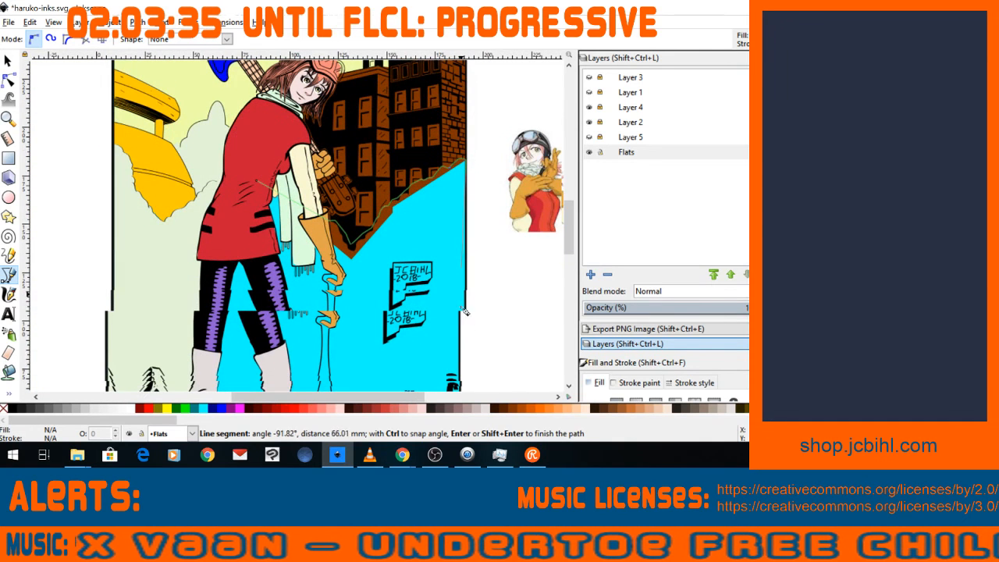
pyautogui.scroll(-6, 453, 281)
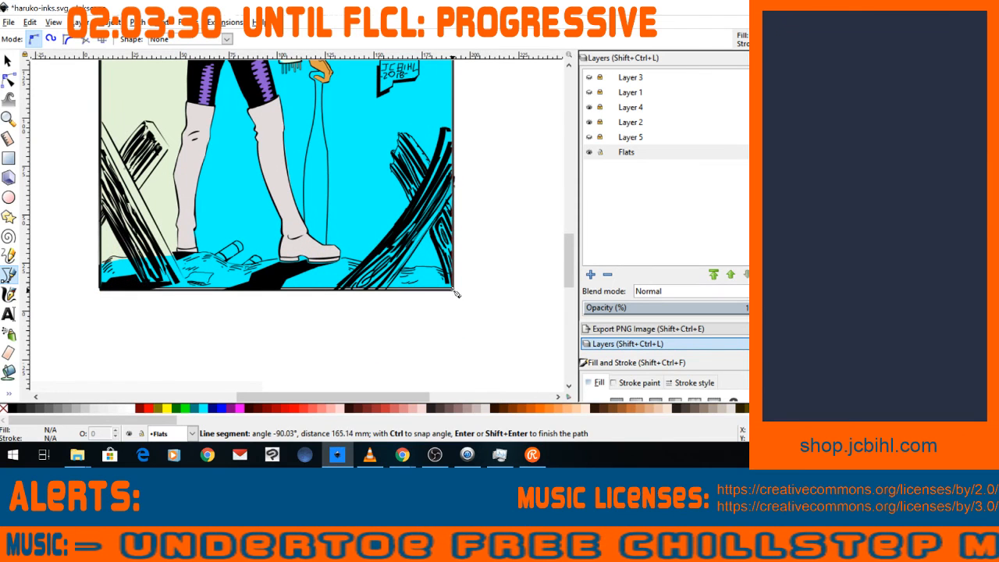
pyautogui.click(454, 290)
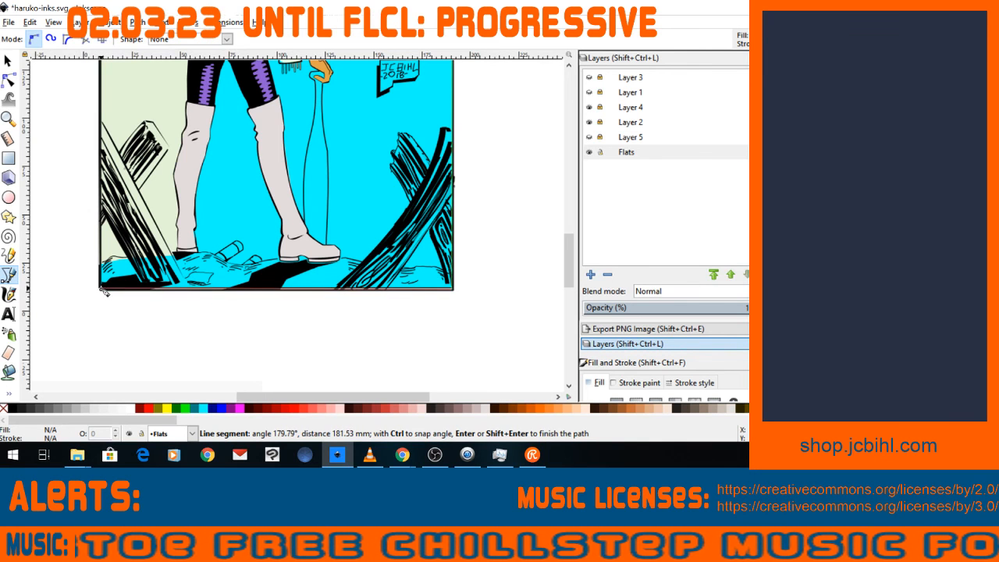
pyautogui.click(102, 290)
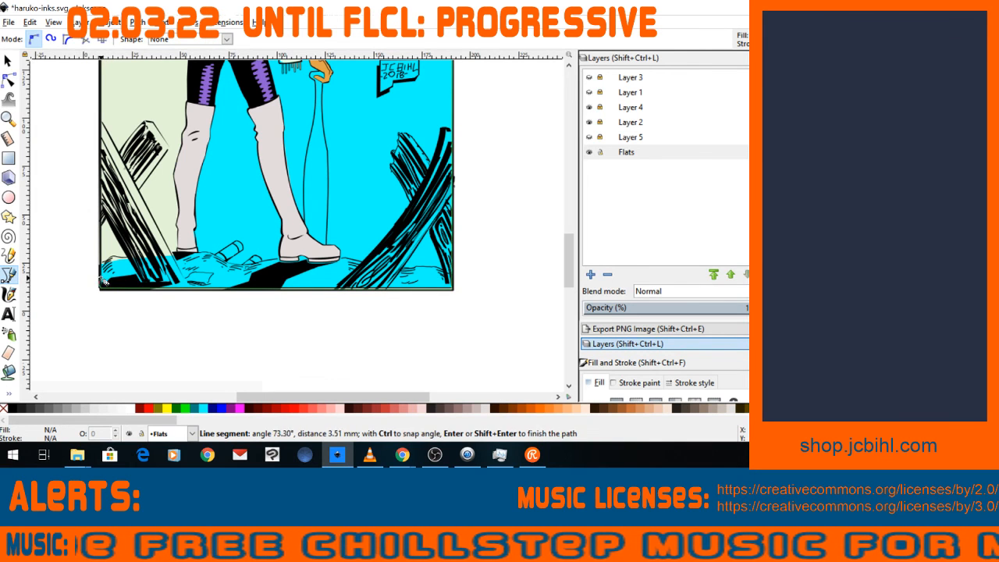
pyautogui.click(99, 277)
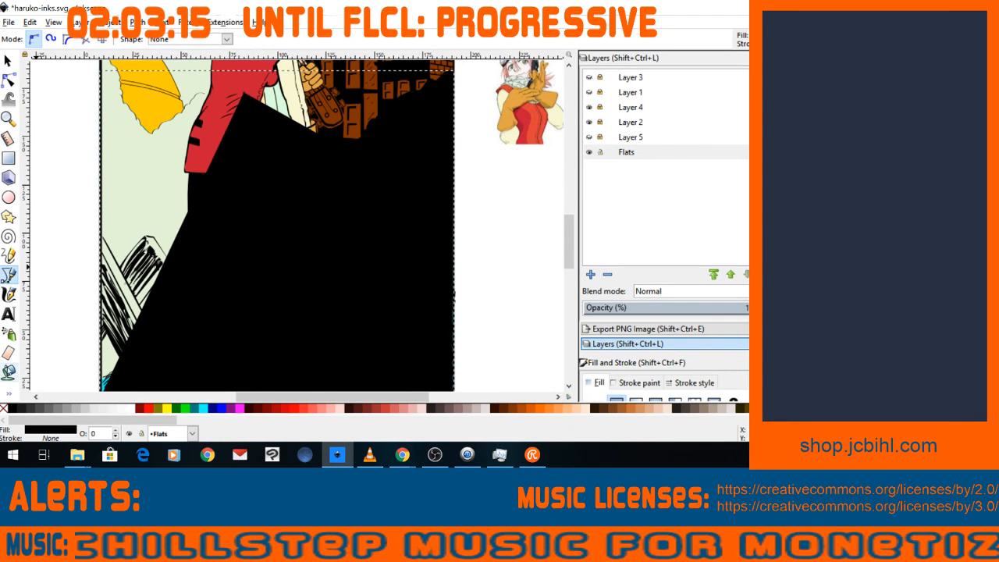
# Fill the new shape with the cloud's light green #e3f4d7, send it to the bottom and raise it above the cyan background.
pyautogui.click(7, 392)
pyautogui.click(33, 419)
pyautogui.click(145, 212)
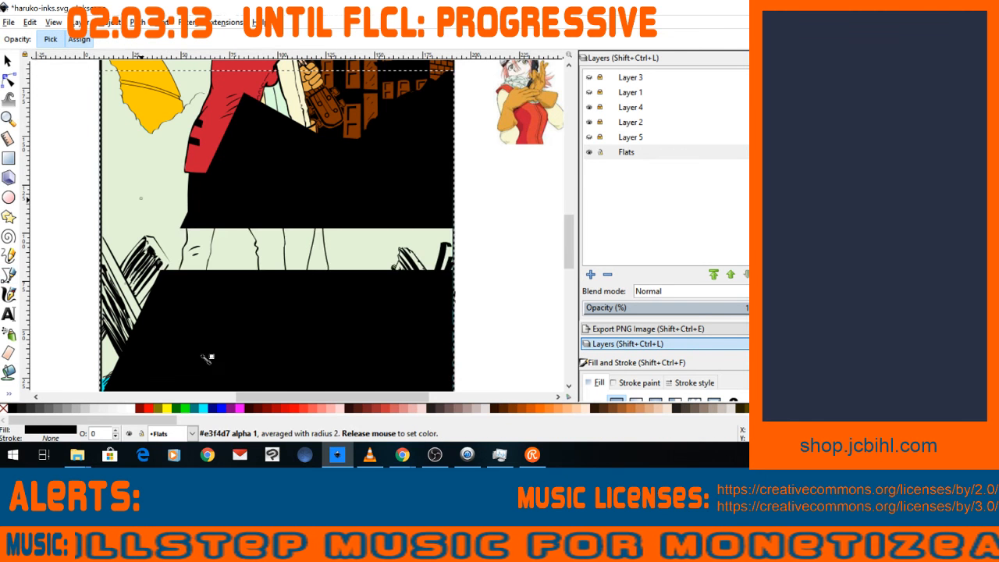
pyautogui.click(8, 61)
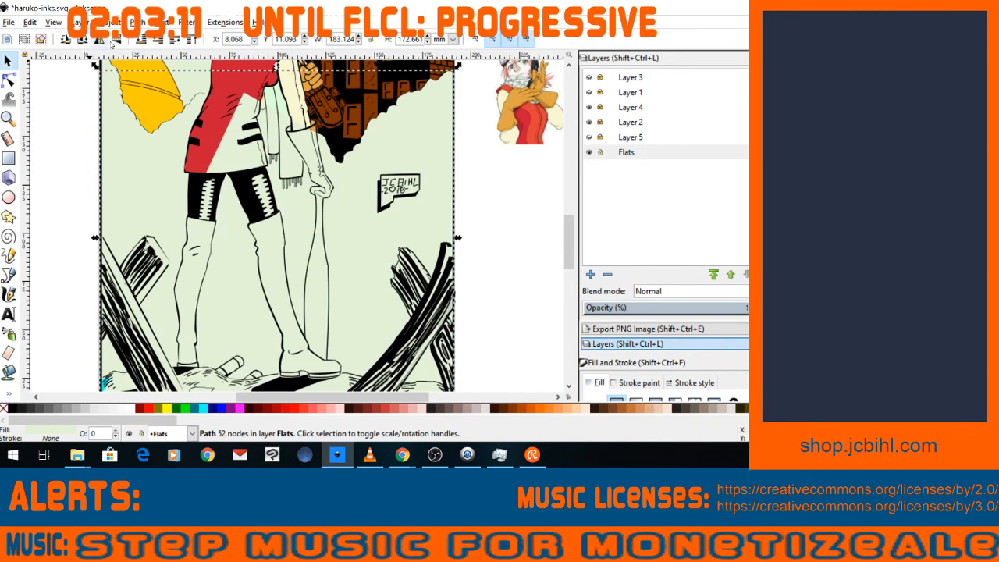
pyautogui.click(141, 39)
pyautogui.click(175, 39)
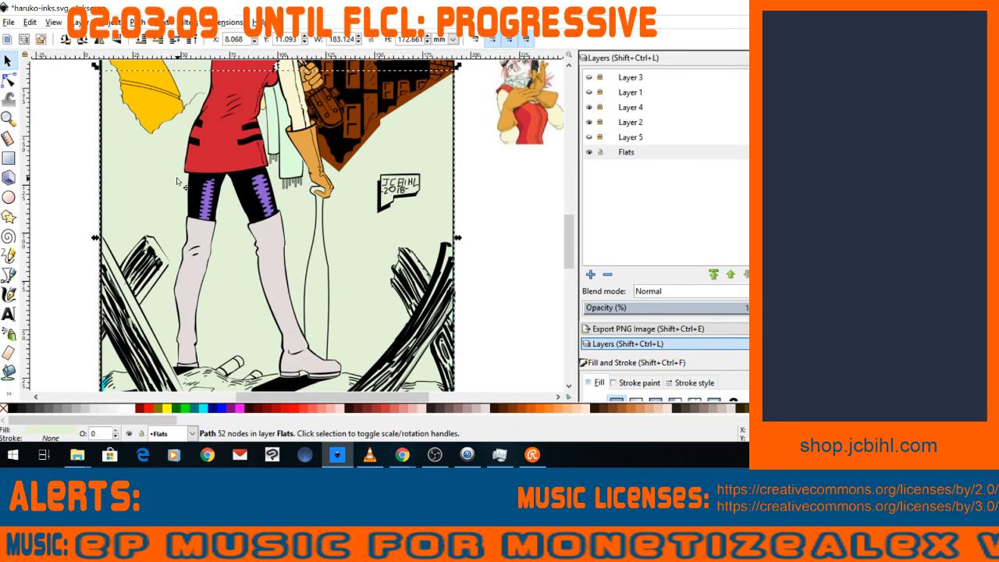
# Select the brown building shape for node editing at its pointed lower tip beside the glove.
pyautogui.press('-')
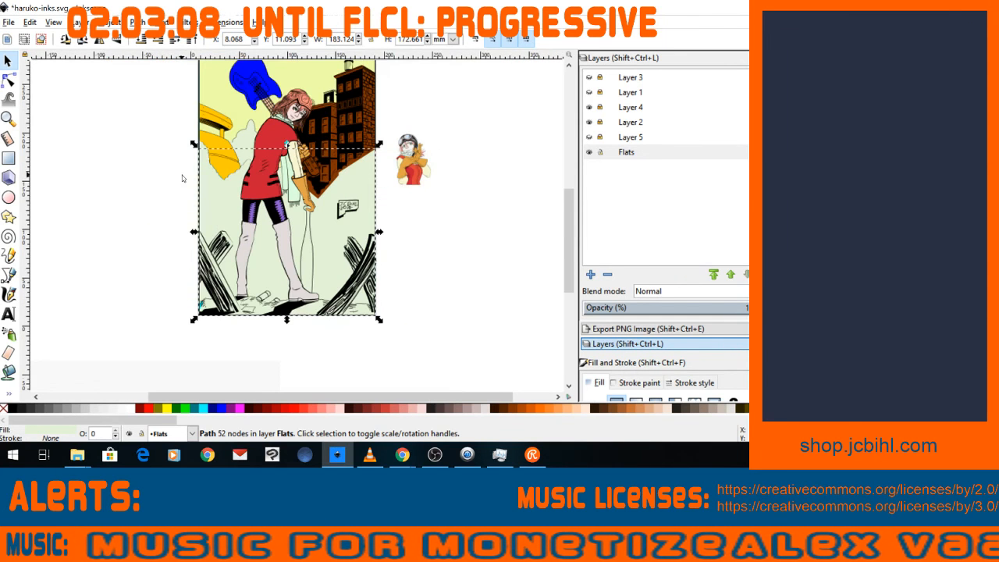
pyautogui.press('+')
pyautogui.moveTo(300, 194); pyautogui.dragTo(232, 266)
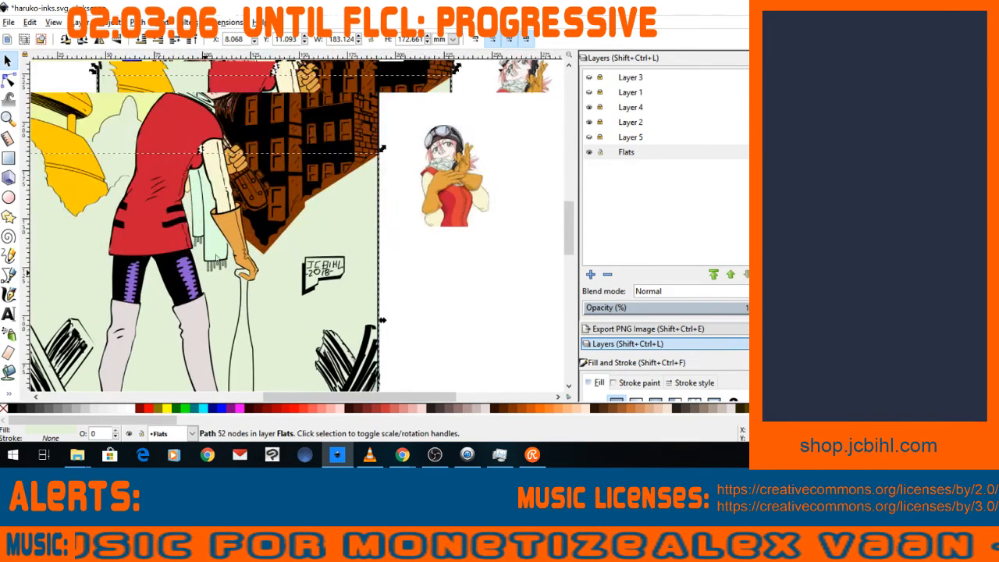
pyautogui.press('+')
pyautogui.press('+')
pyautogui.press('+')
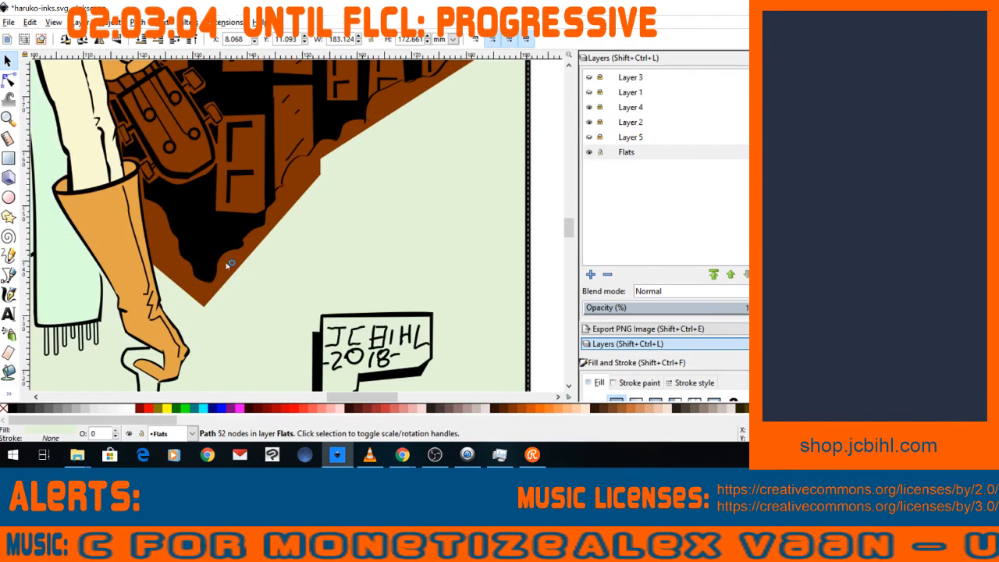
pyautogui.press('+')
pyautogui.press('n')
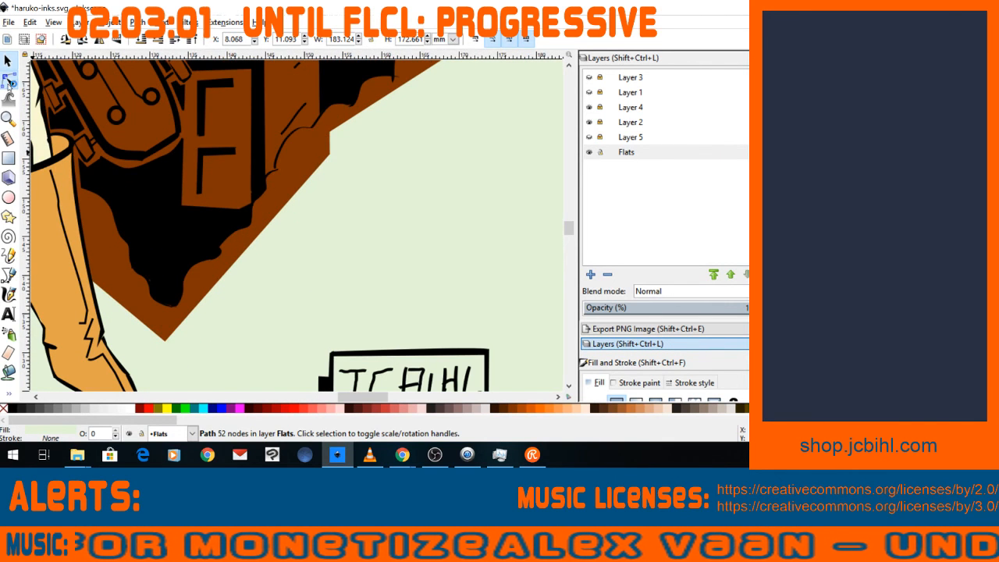
pyautogui.click(165, 342)
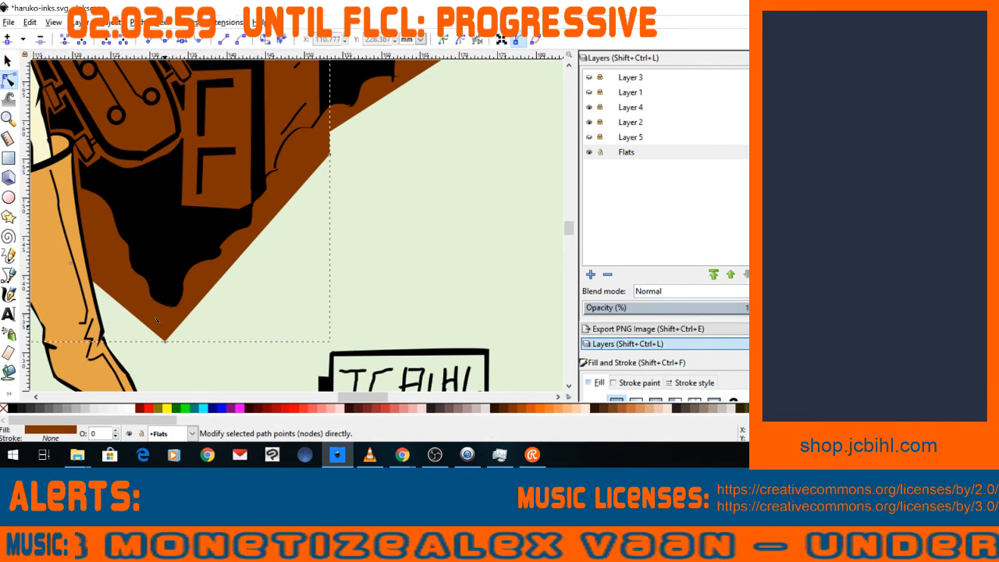
# Lower the brown flats of both ruined buildings in the stacking order so they sit beneath the green ground shape.
pyautogui.click(9, 59)
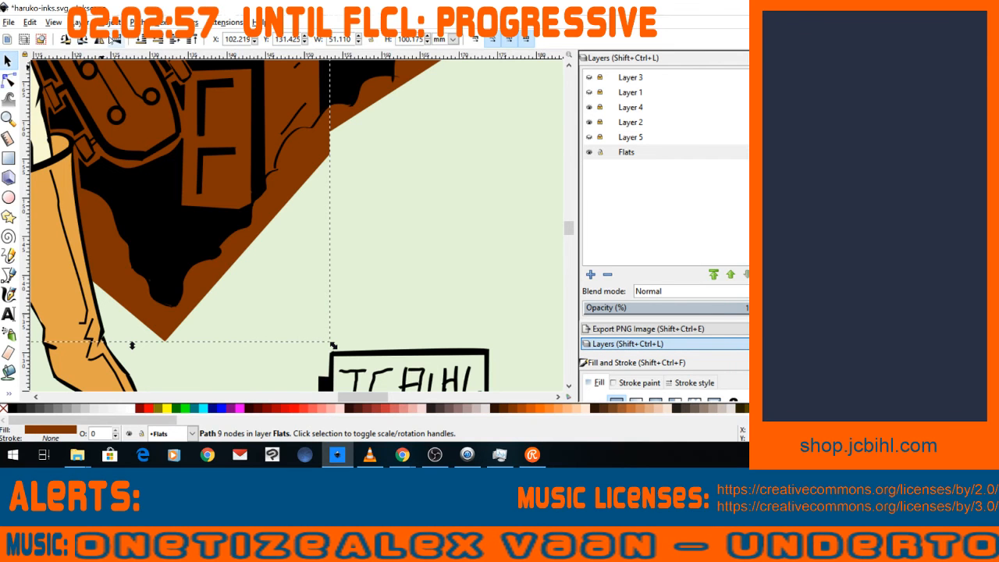
pyautogui.click(155, 41)
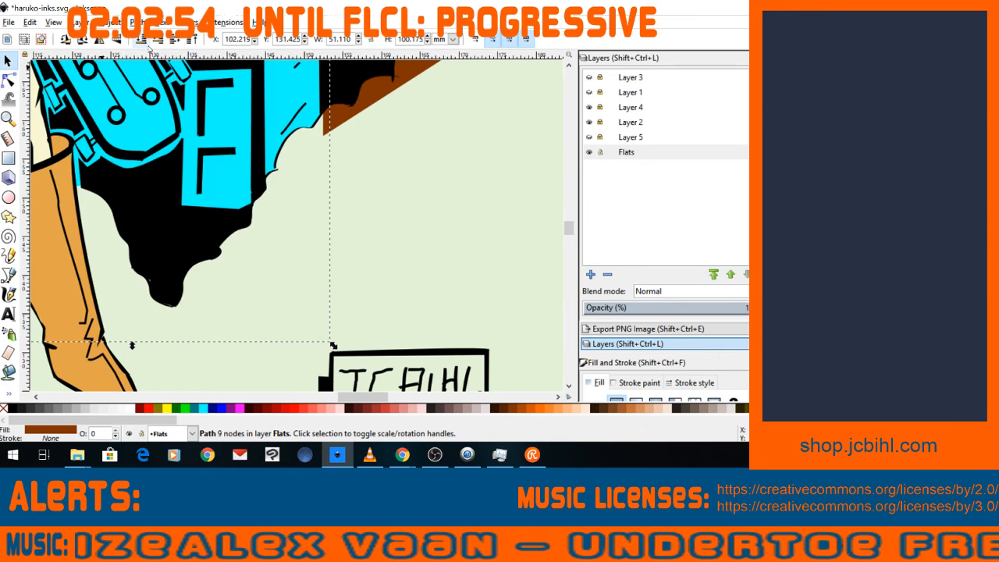
pyautogui.click(174, 44)
pyautogui.click(340, 94)
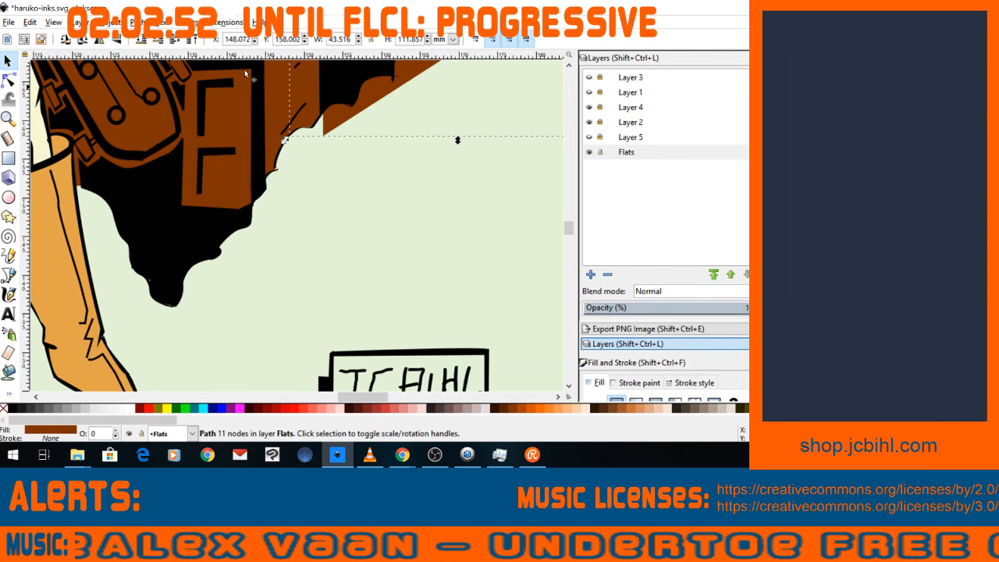
pyautogui.click(140, 41)
# Raise the brown flat of the ruined building behind the figure's arm until it sits above the yellow sky.
pyautogui.press('-')
pyautogui.press('-')
pyautogui.press('-')
pyautogui.press('-')
pyautogui.press('-')
pyautogui.press('-')
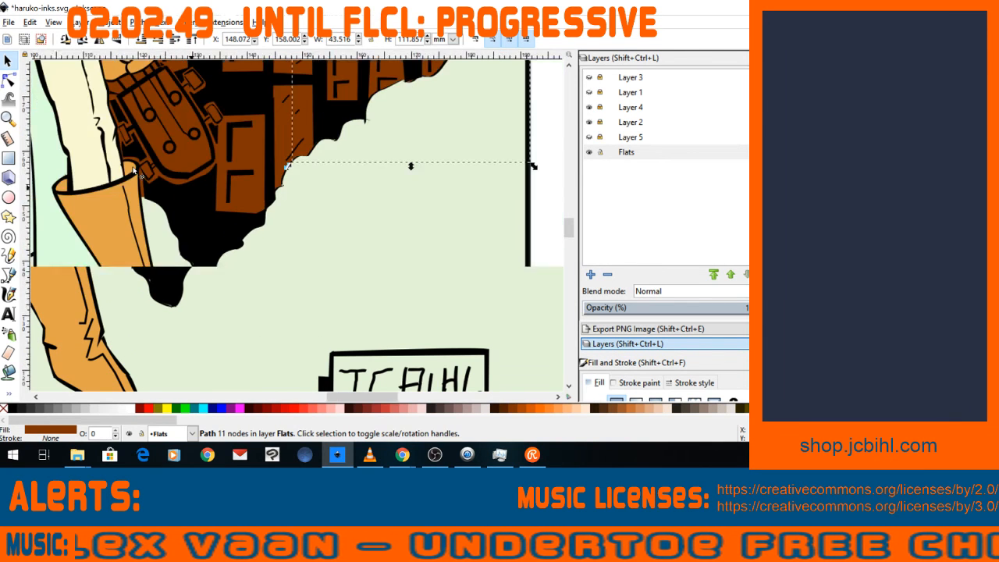
pyautogui.press('-')
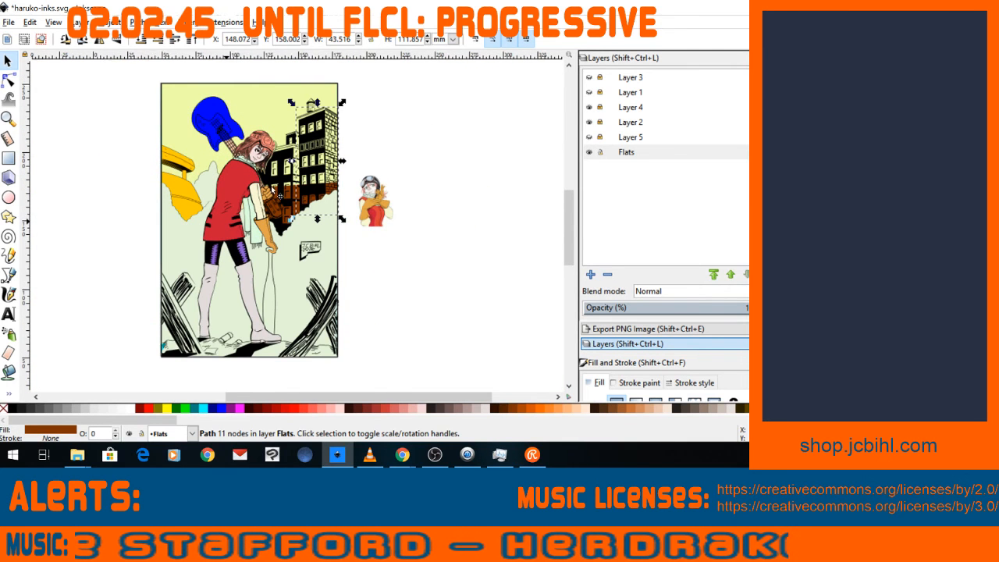
pyautogui.press('+')
pyautogui.click(218, 76)
pyautogui.click(284, 195)
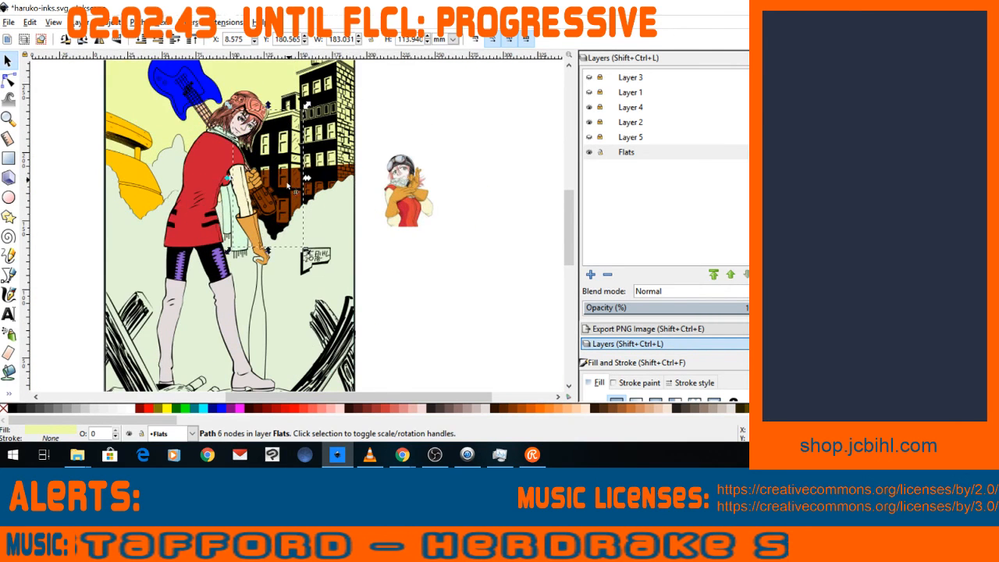
pyautogui.click(175, 41)
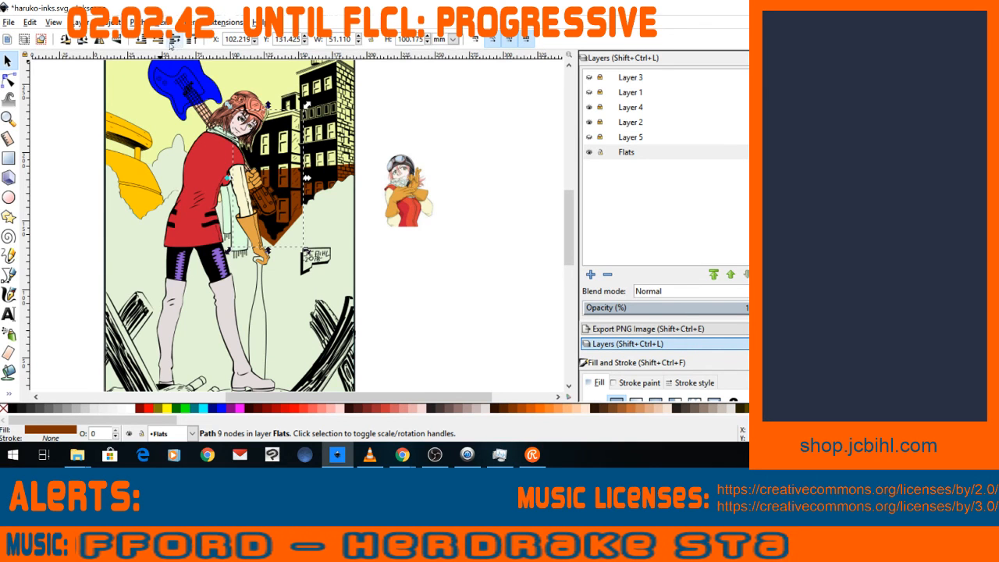
pyautogui.click(173, 40)
# Raise the yellow sky shape one level in the stacking order, and lower it back below the yellow-orange structure.
pyautogui.click(310, 116)
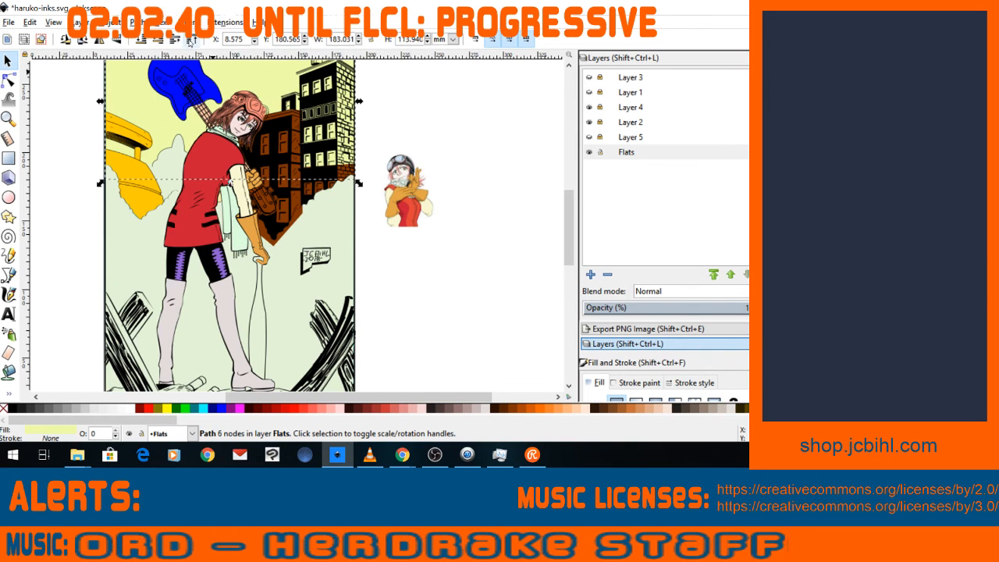
pyautogui.click(173, 41)
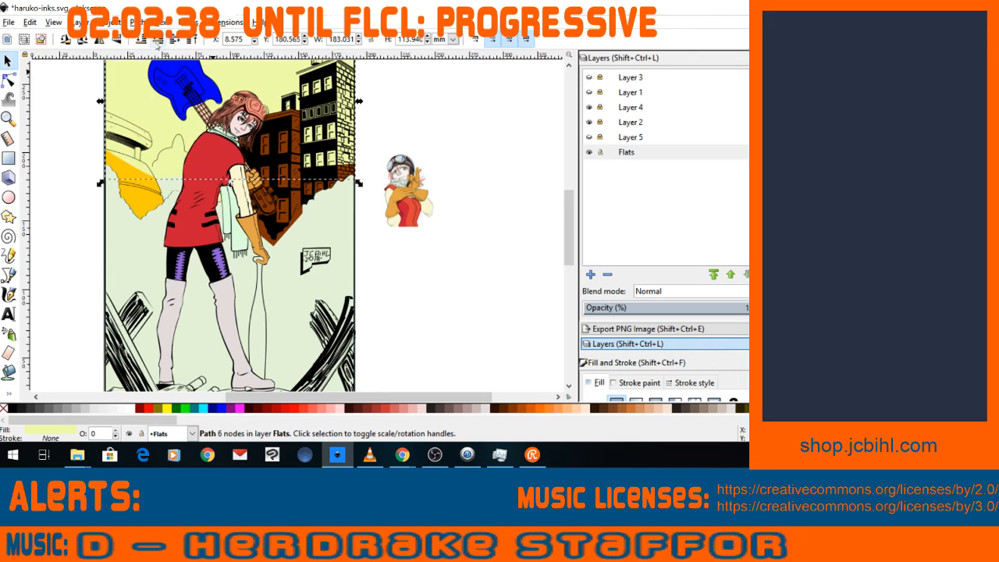
pyautogui.click(159, 42)
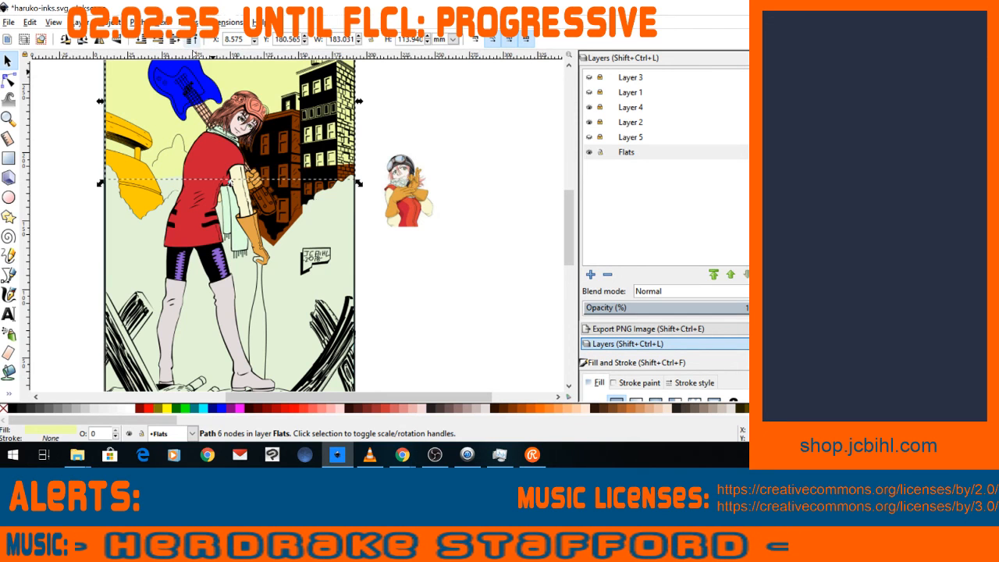
# Raise the brown flat of the taller building above the sky, and the green ground shape above both building flats.
pyautogui.click(319, 198)
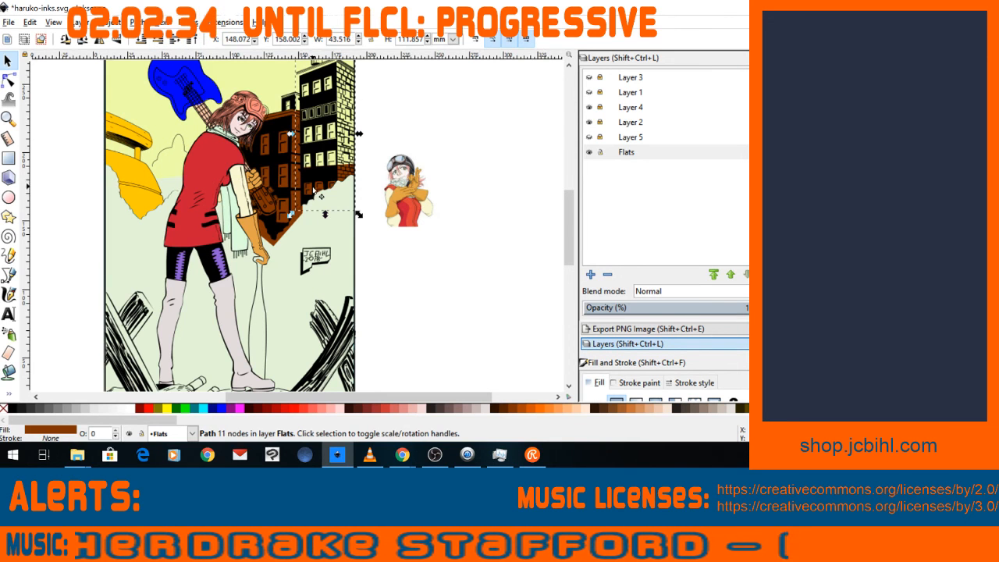
pyautogui.click(174, 40)
pyautogui.click(296, 244)
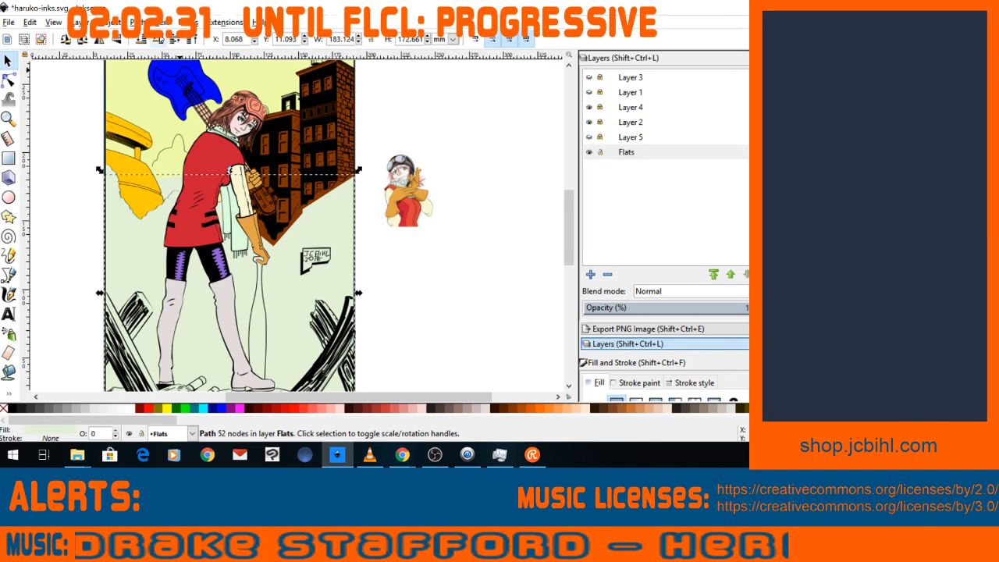
pyautogui.click(172, 41)
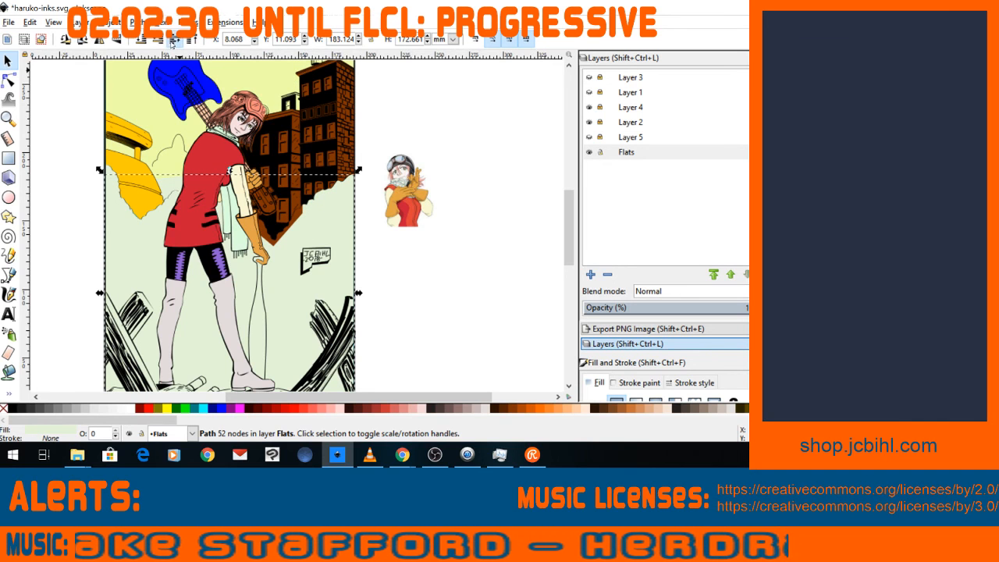
pyautogui.press('-')
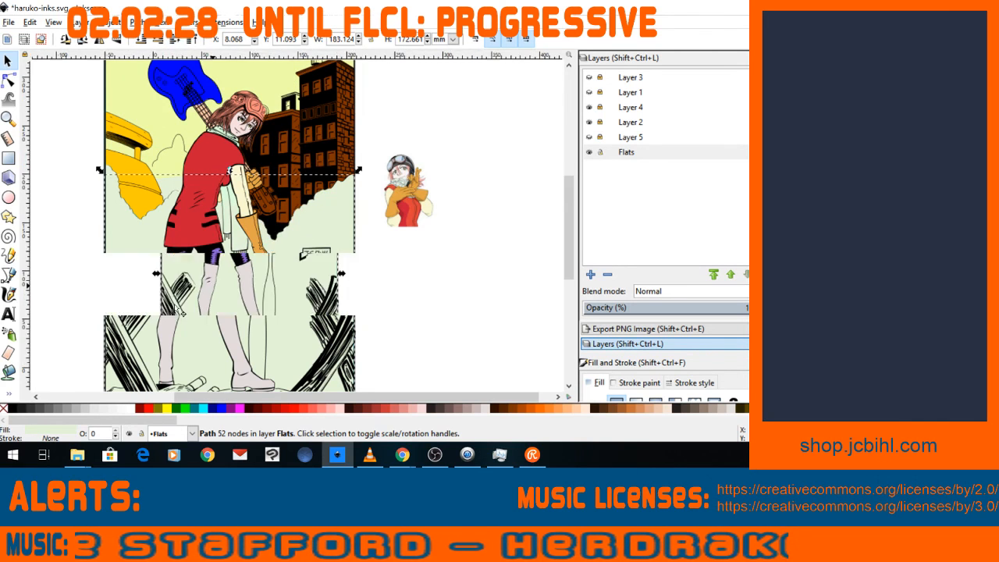
pyautogui.press('+')
pyautogui.press('+')
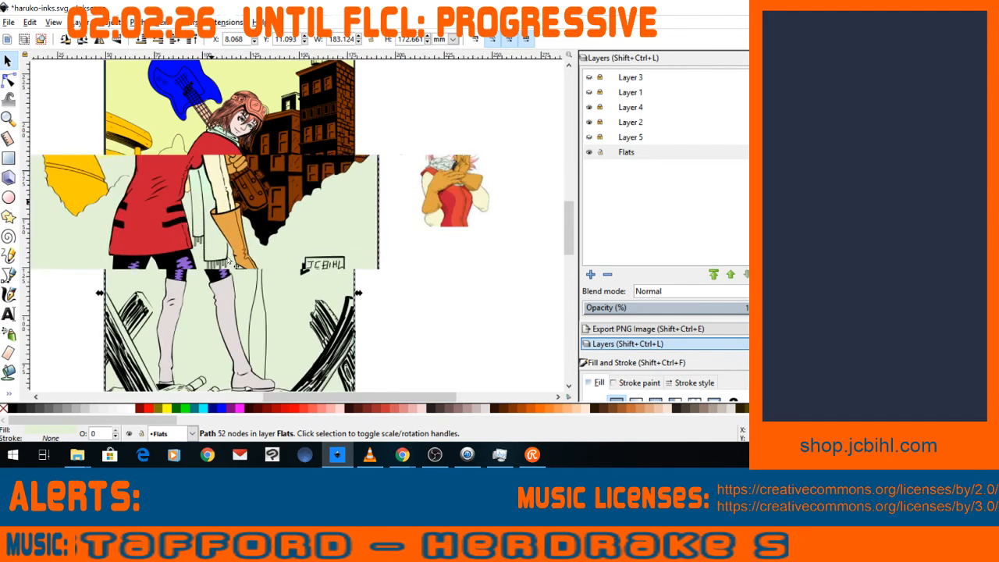
pyautogui.press('space')
pyautogui.press('space')
pyautogui.press('+')
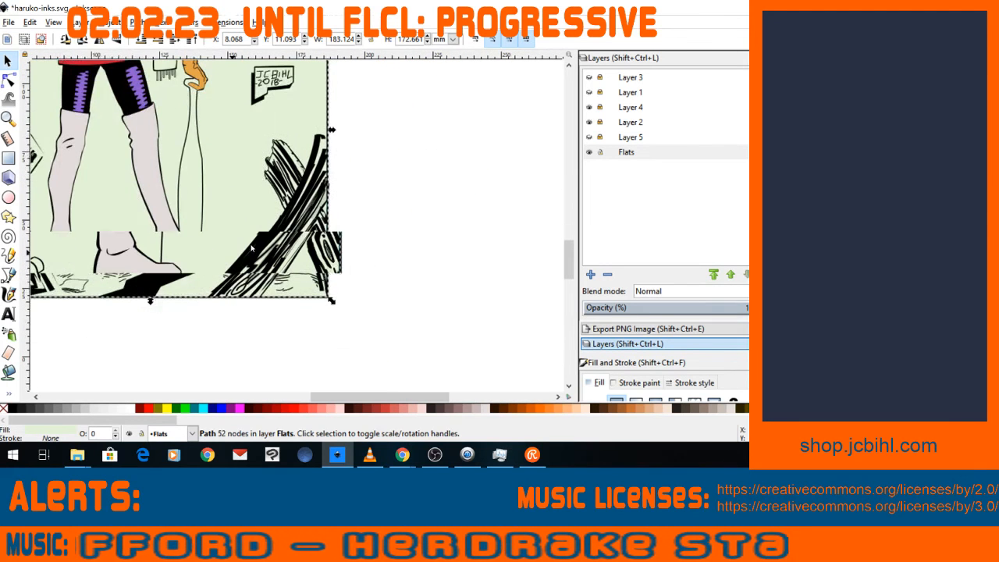
pyautogui.click(10, 274)
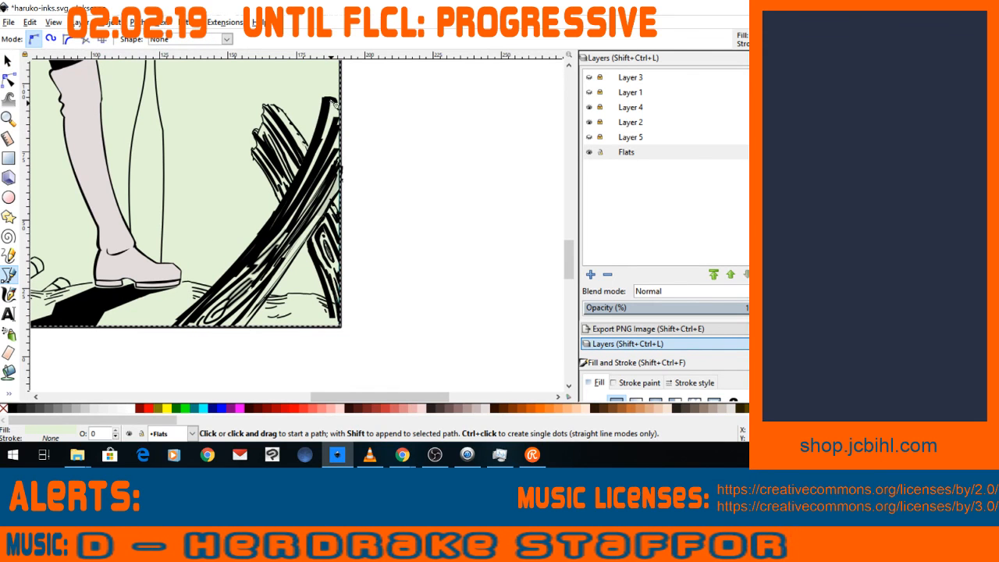
pyautogui.click(342, 101)
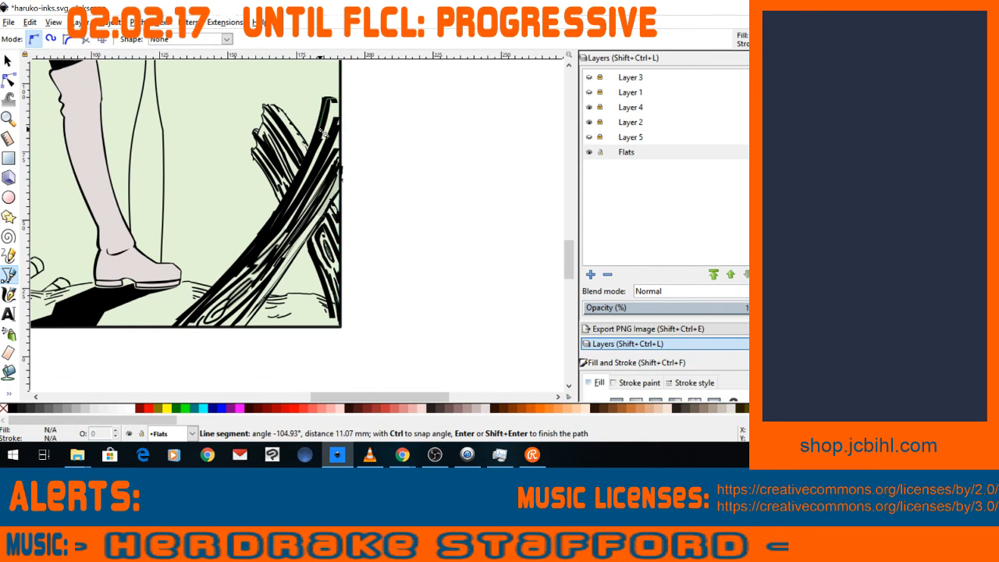
pyautogui.click(309, 148)
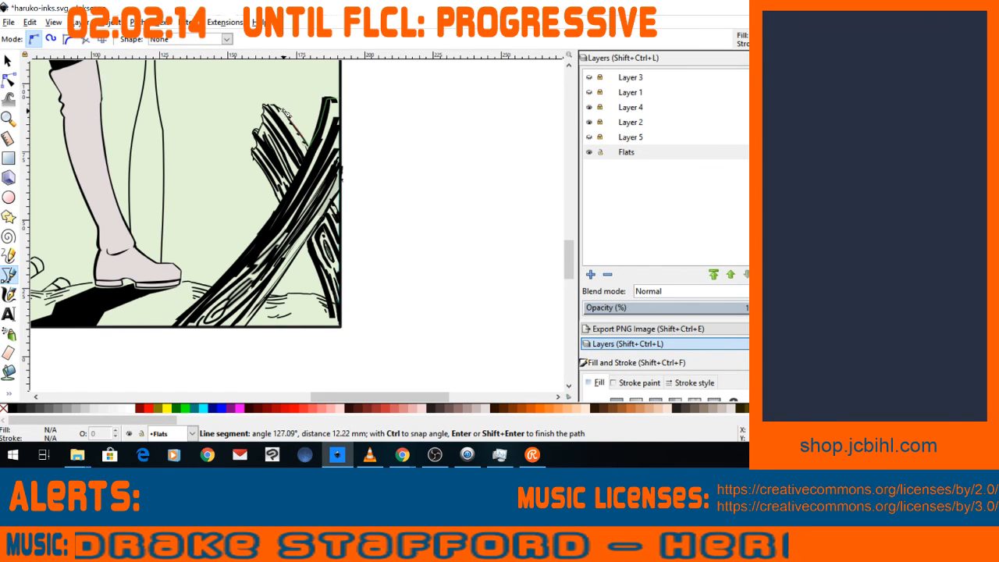
pyautogui.click(288, 118)
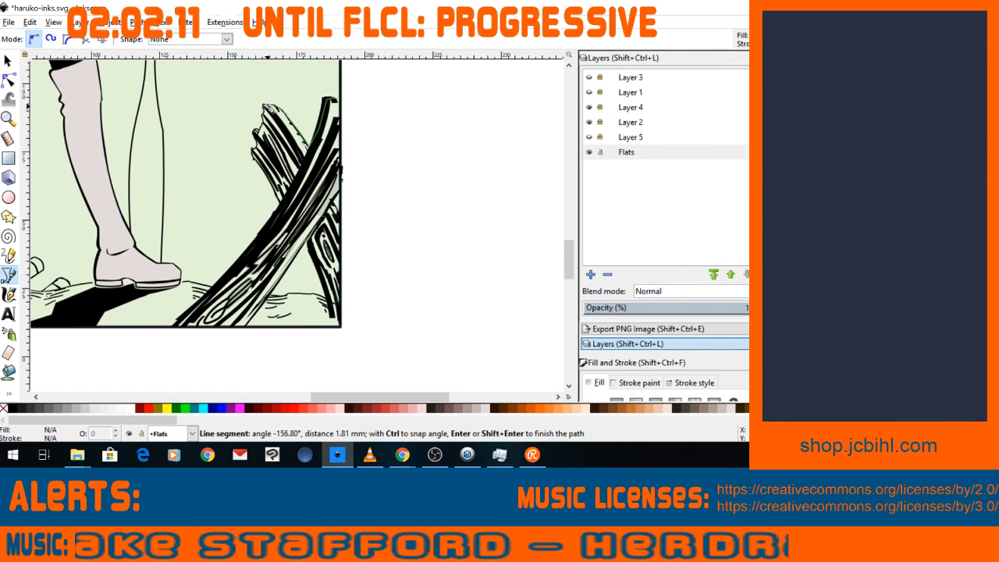
pyautogui.click(265, 107)
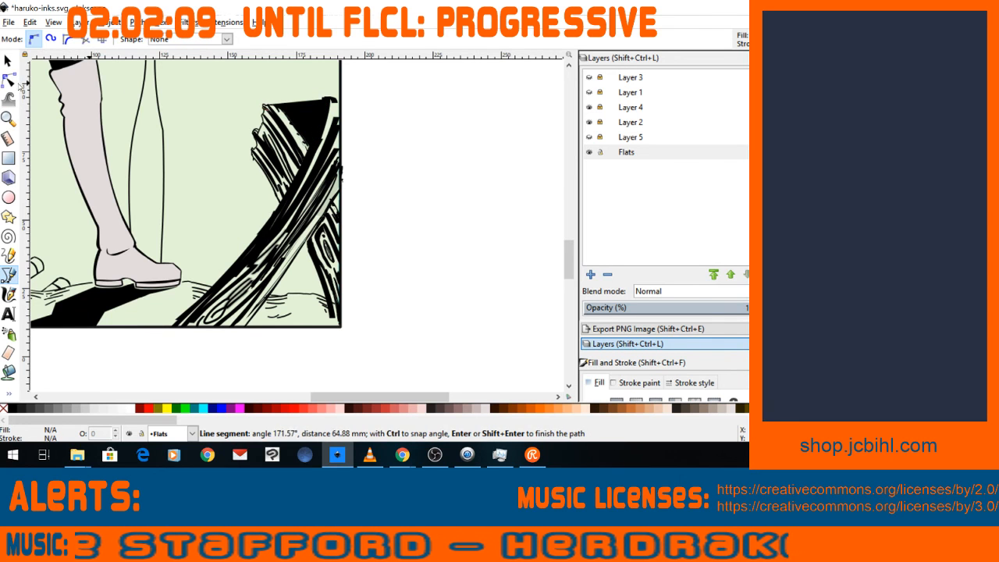
pyautogui.click(8, 60)
pyautogui.click(299, 117)
pyautogui.press('Delete')
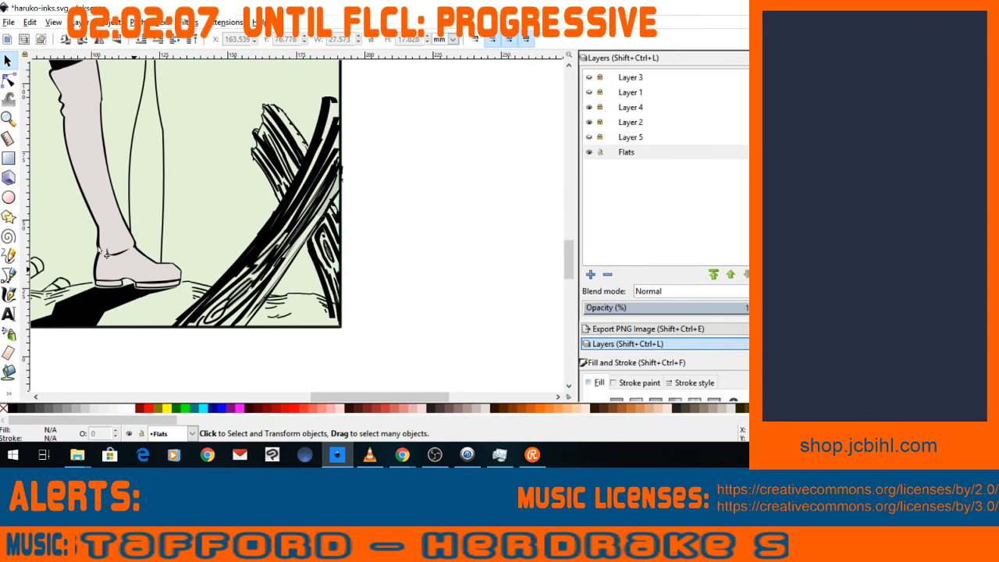
pyautogui.click(7, 275)
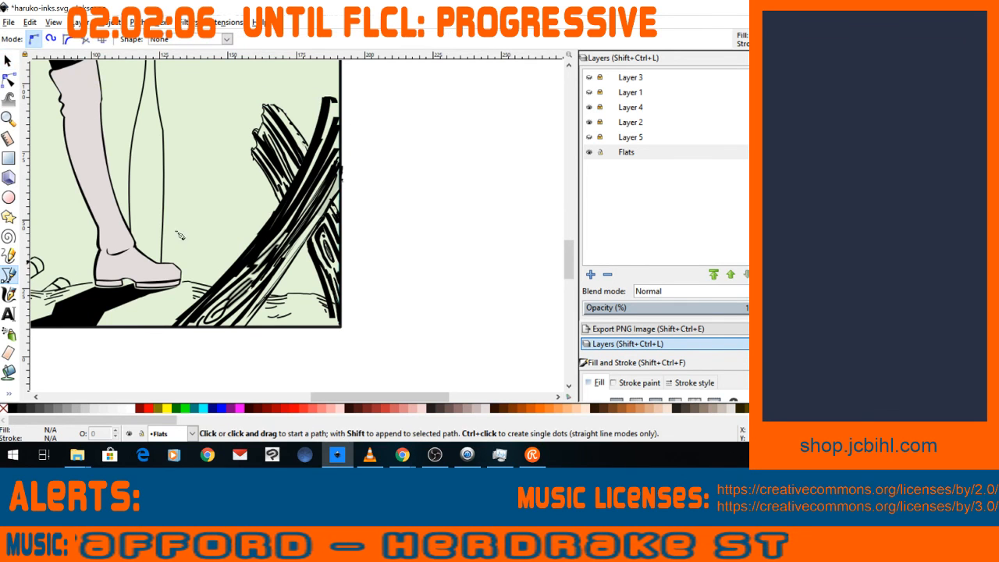
pyautogui.click(339, 100)
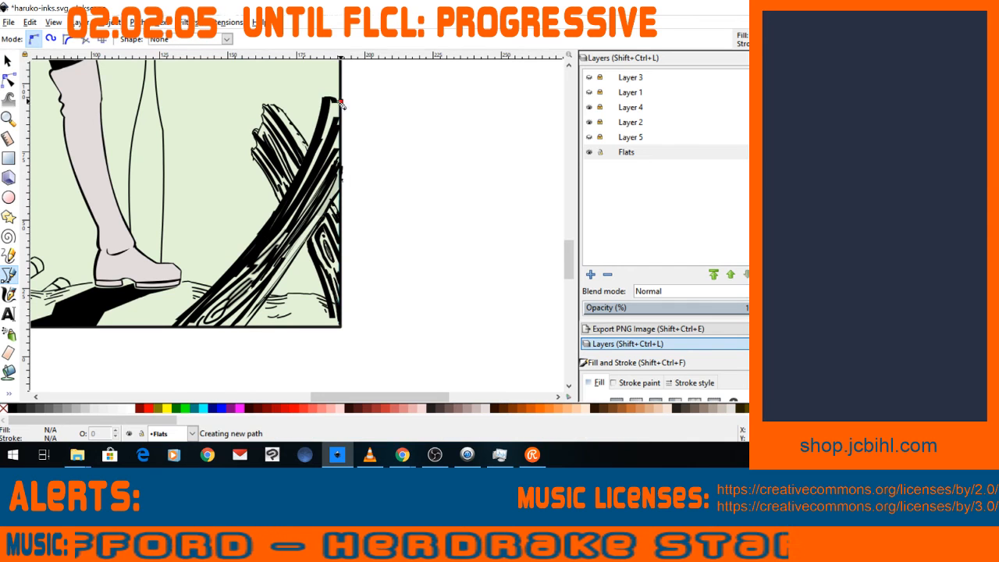
pyautogui.click(309, 152)
pyautogui.click(279, 107)
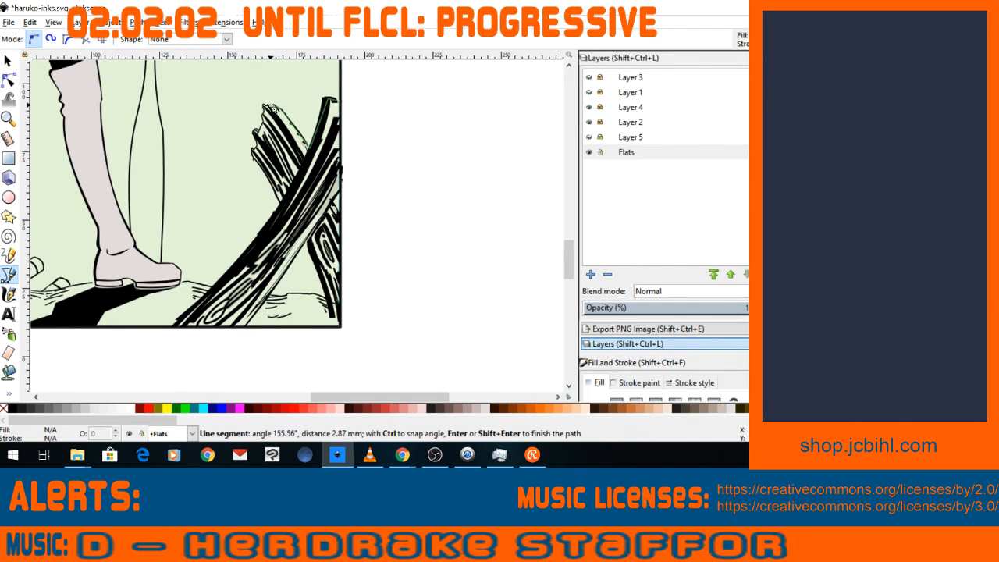
pyautogui.click(271, 104)
pyautogui.click(268, 105)
pyautogui.click(264, 103)
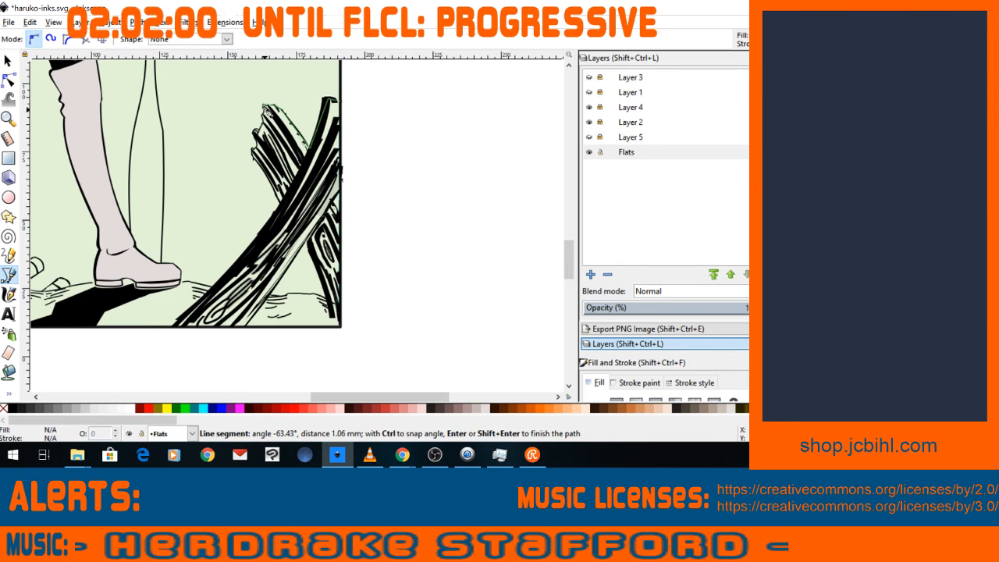
pyautogui.doubleClick(263, 116)
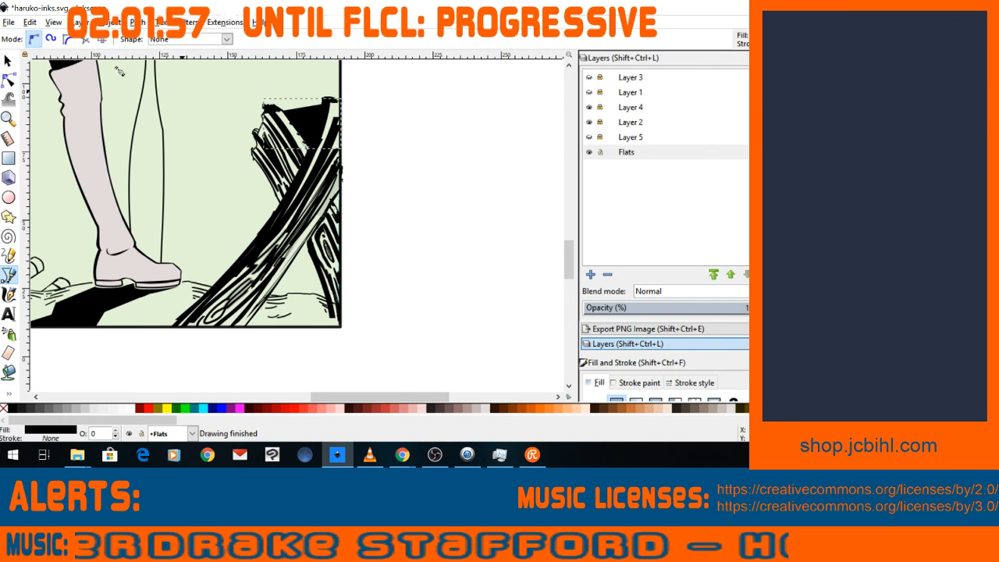
pyautogui.click(8, 61)
pyautogui.press('Delete')
# Trace the crossed beams beside the figure's front boot, from the curved beam's top down the picture edge and around the lower gap to the ground.
pyautogui.scroll(-3, 270, 236)
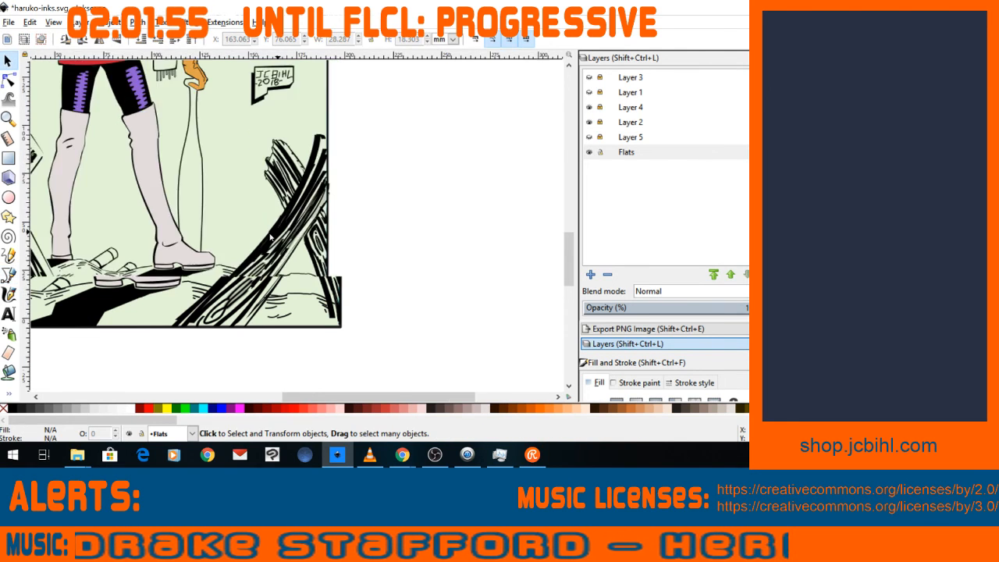
pyautogui.scroll(3, 270, 236)
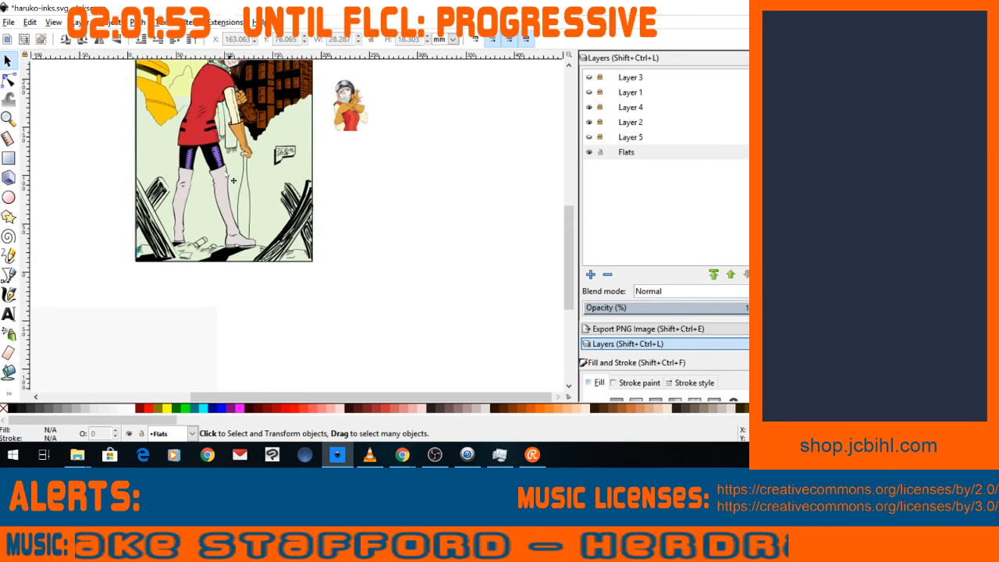
pyautogui.scroll(3, 265, 292)
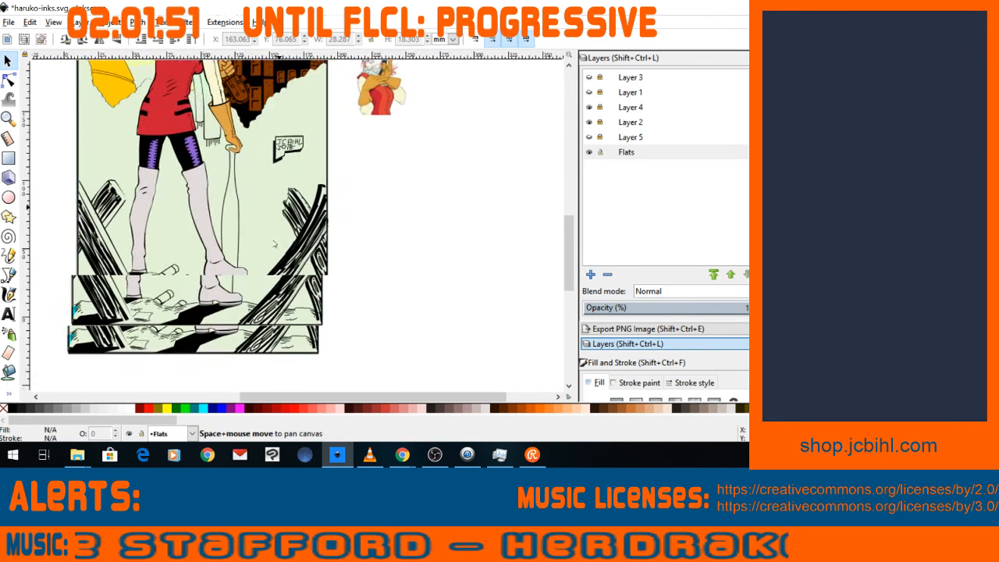
pyautogui.scroll(1, 274, 258)
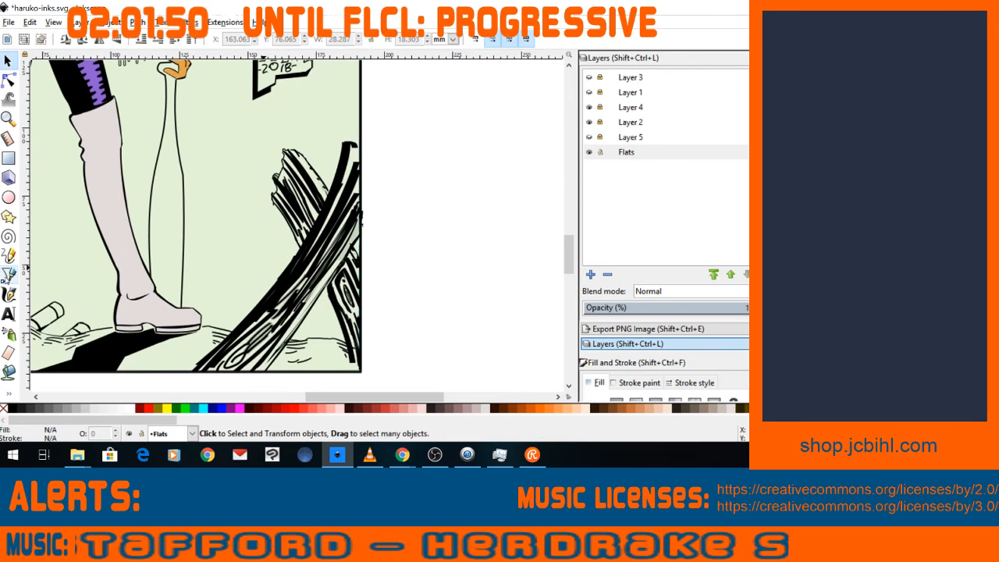
pyautogui.press('b')
pyautogui.click(350, 144)
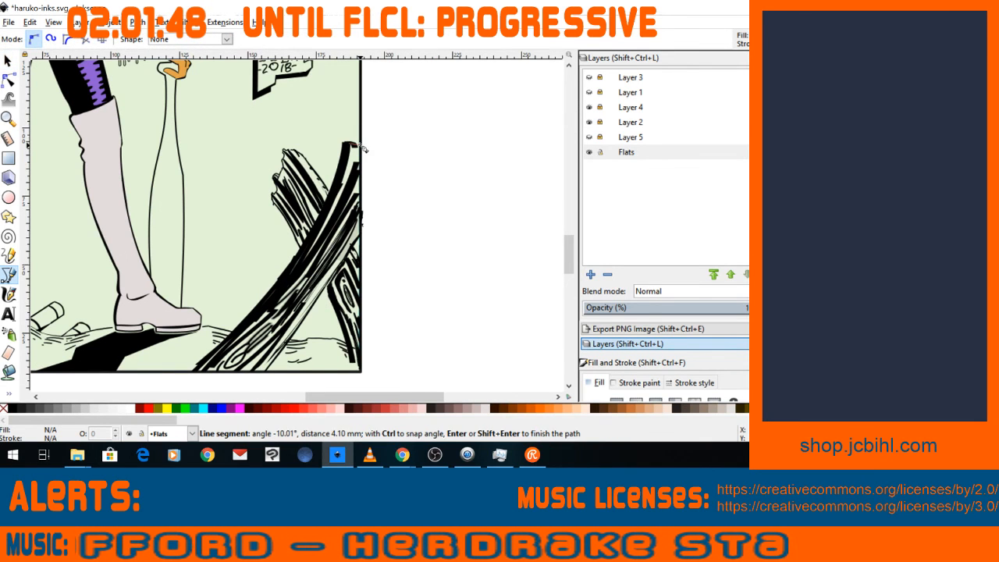
pyautogui.click(354, 250)
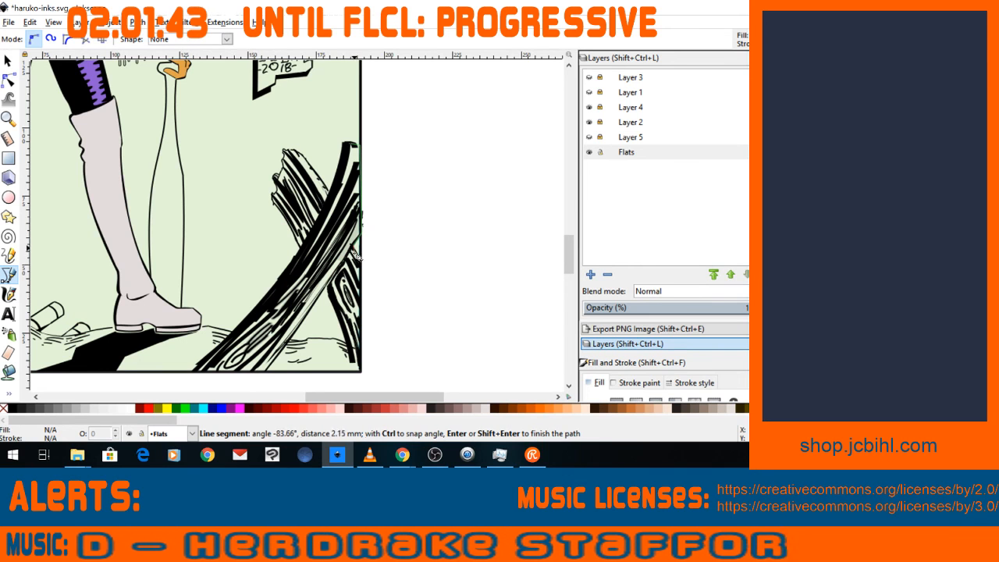
pyautogui.click(362, 373)
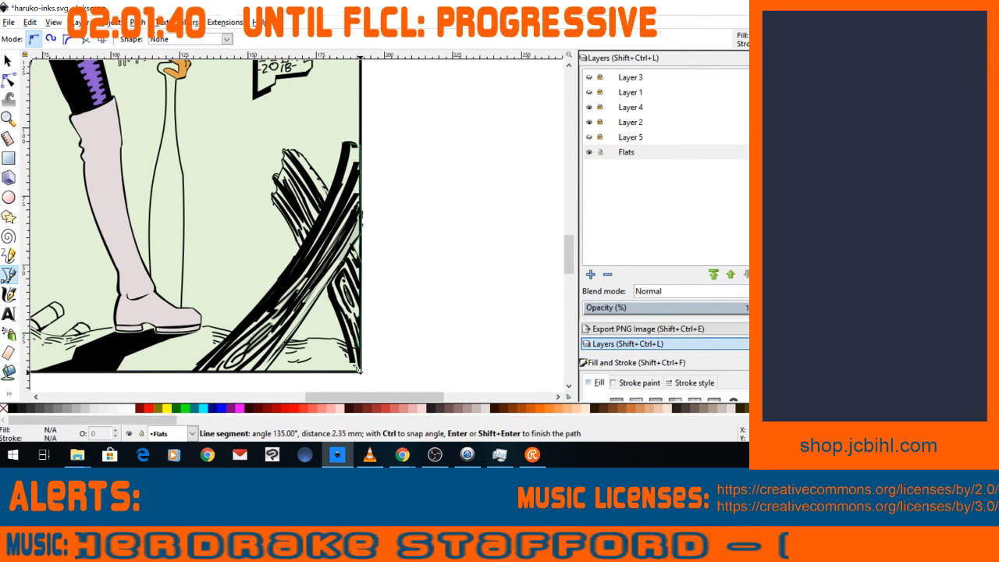
pyautogui.click(327, 301)
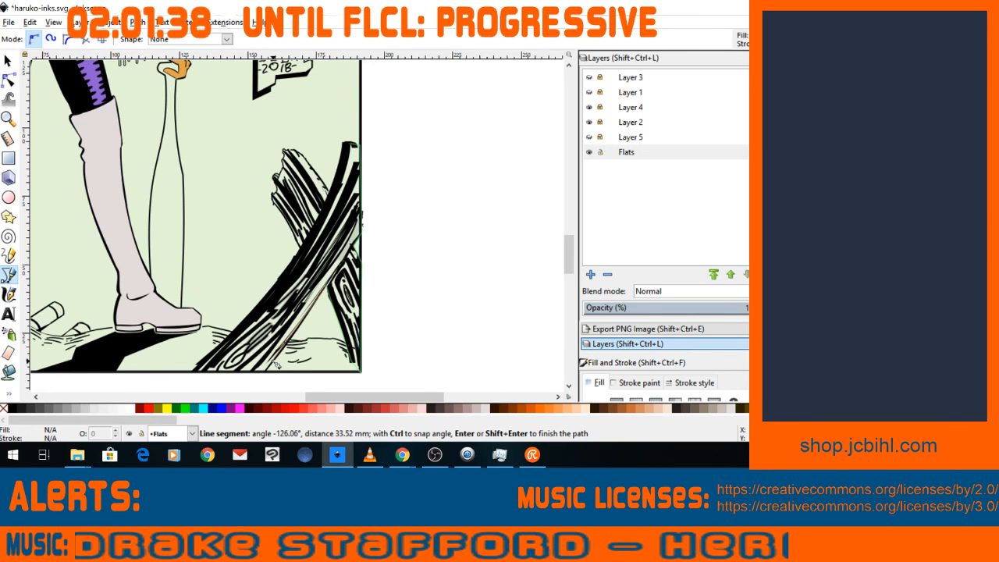
pyautogui.click(274, 366)
pyautogui.click(195, 373)
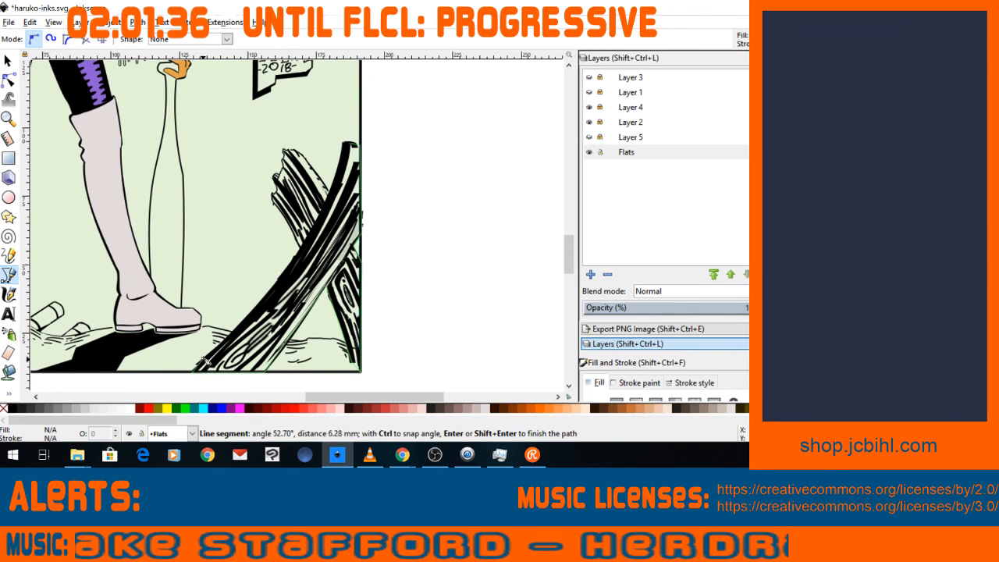
# Continue the beam outline up the curved beam and the broken plank's outer edge, close it, and fill the shape orange.
pyautogui.click(299, 260)
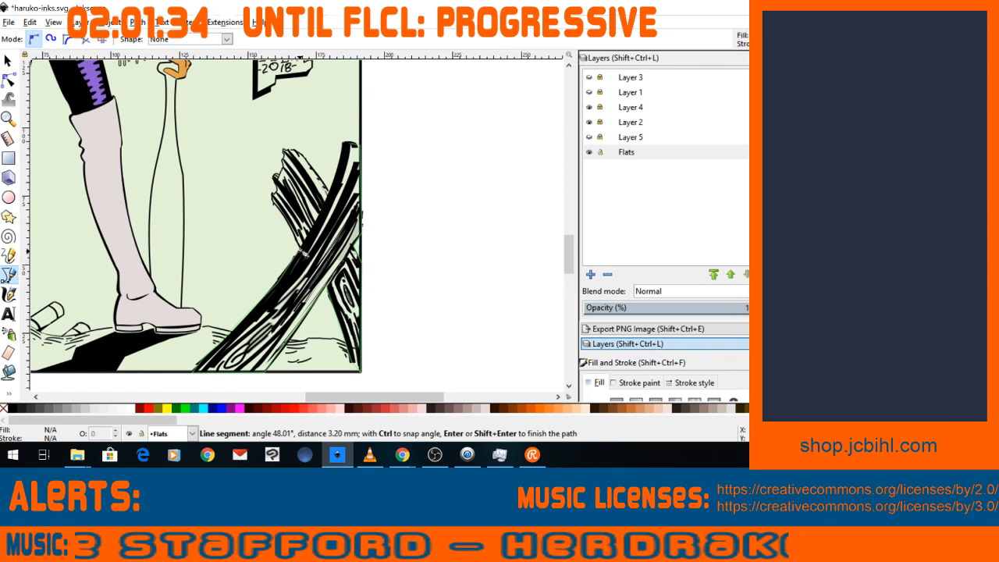
pyautogui.click(302, 253)
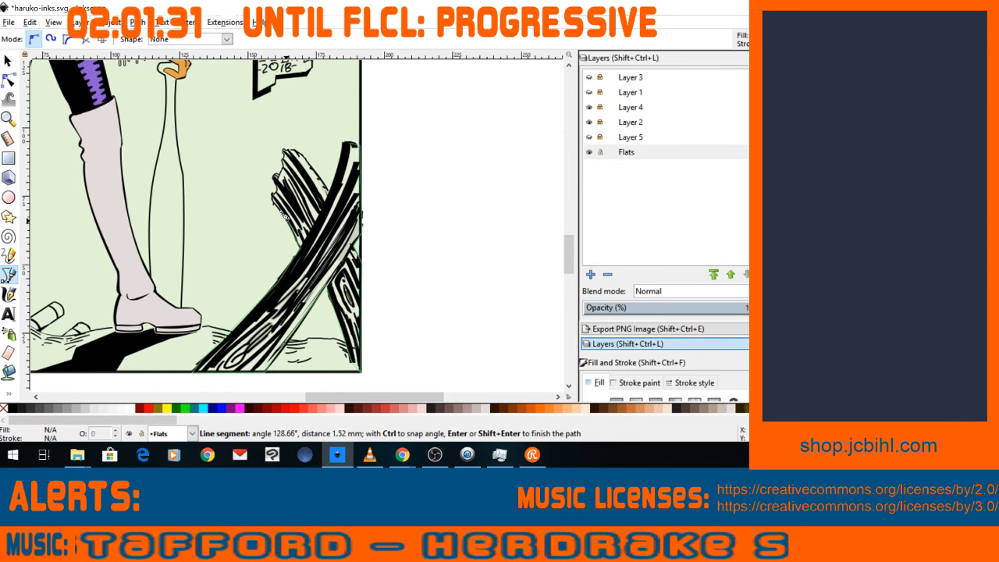
pyautogui.click(277, 207)
pyautogui.click(273, 201)
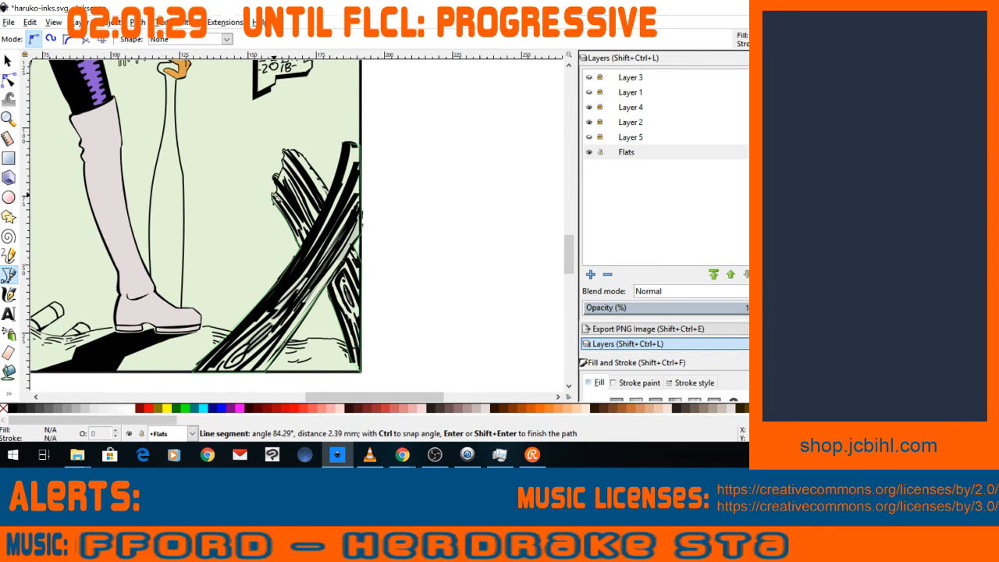
pyautogui.click(273, 195)
pyautogui.click(276, 194)
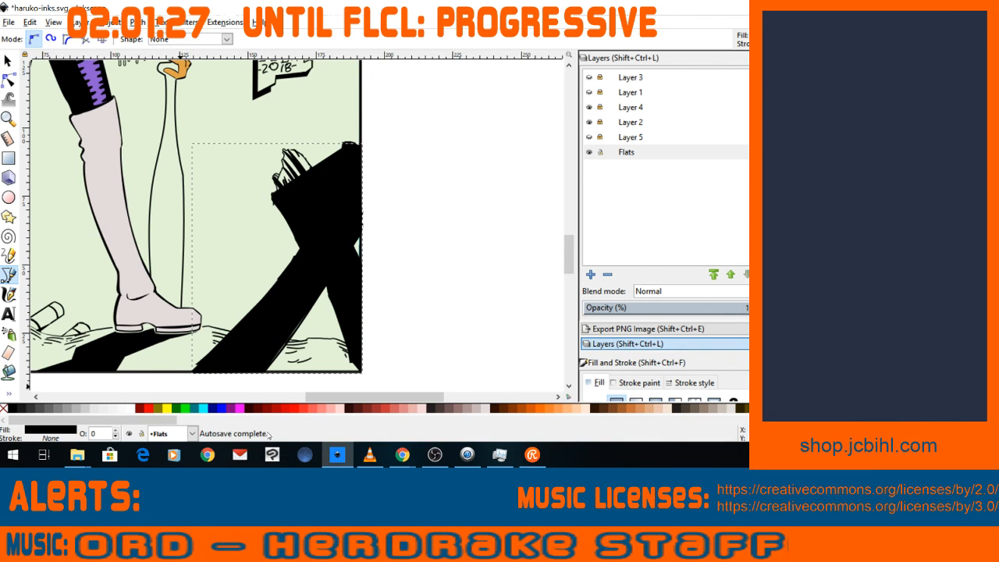
pyautogui.click(538, 408)
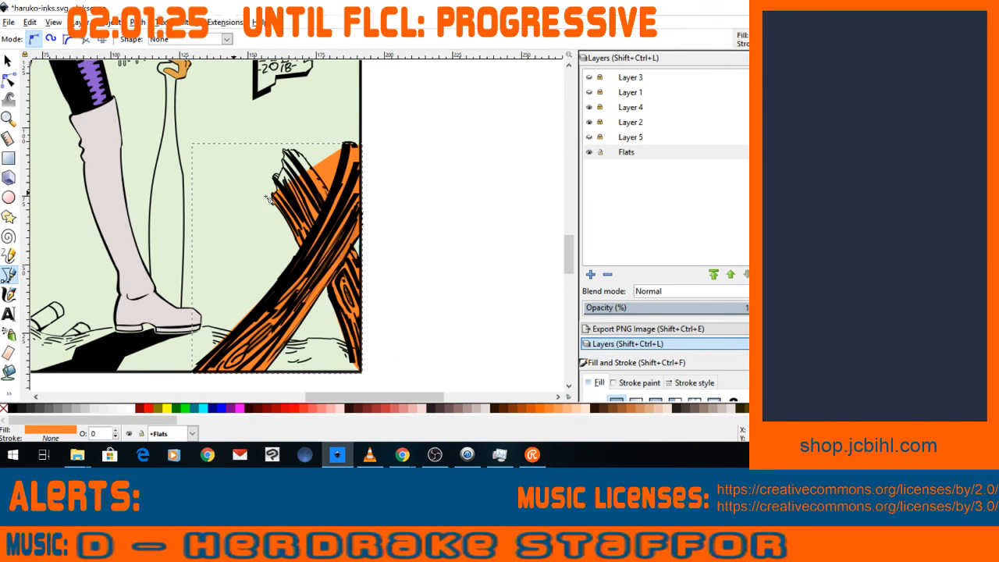
# Insert extra nodes along the straight upper edge of the orange beam shape between the curved beam and the broken plank.
pyautogui.scroll(3, 286, 257)
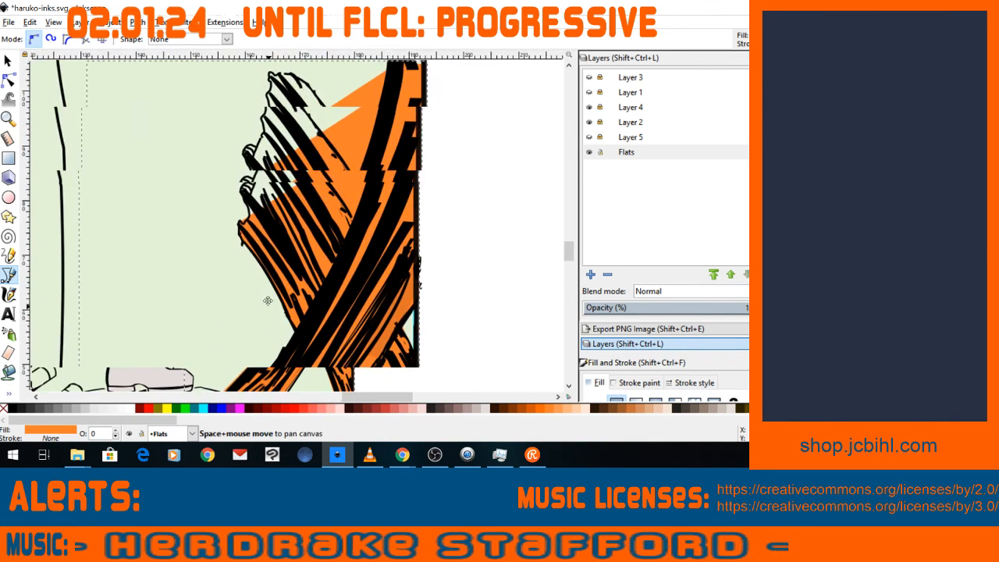
pyautogui.press('s')
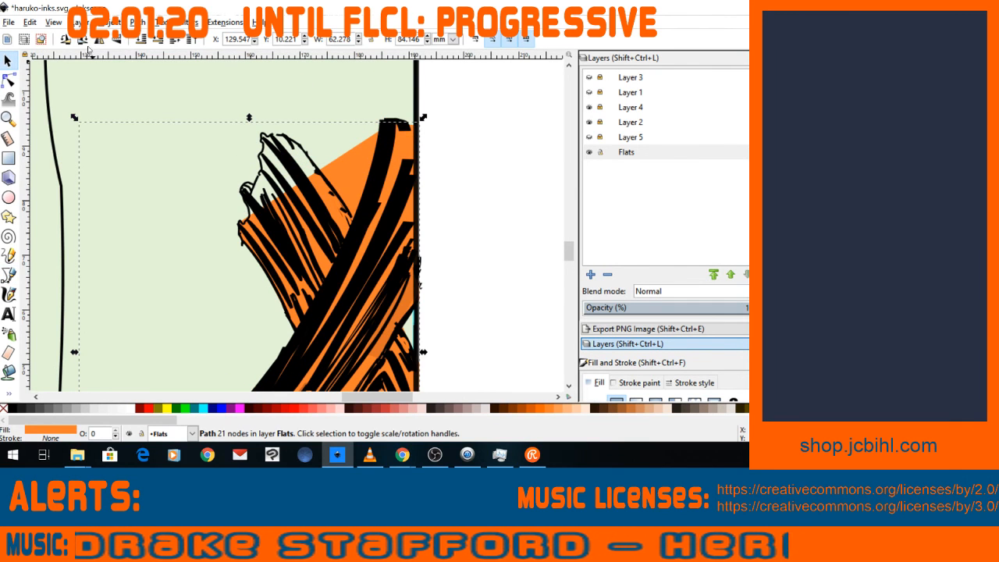
pyautogui.click(9, 79)
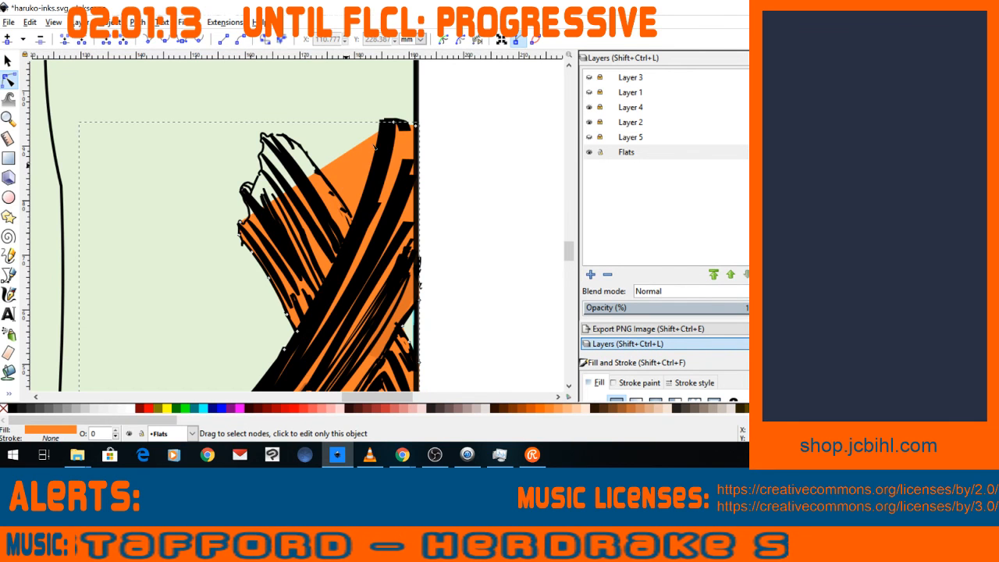
pyautogui.click(393, 122)
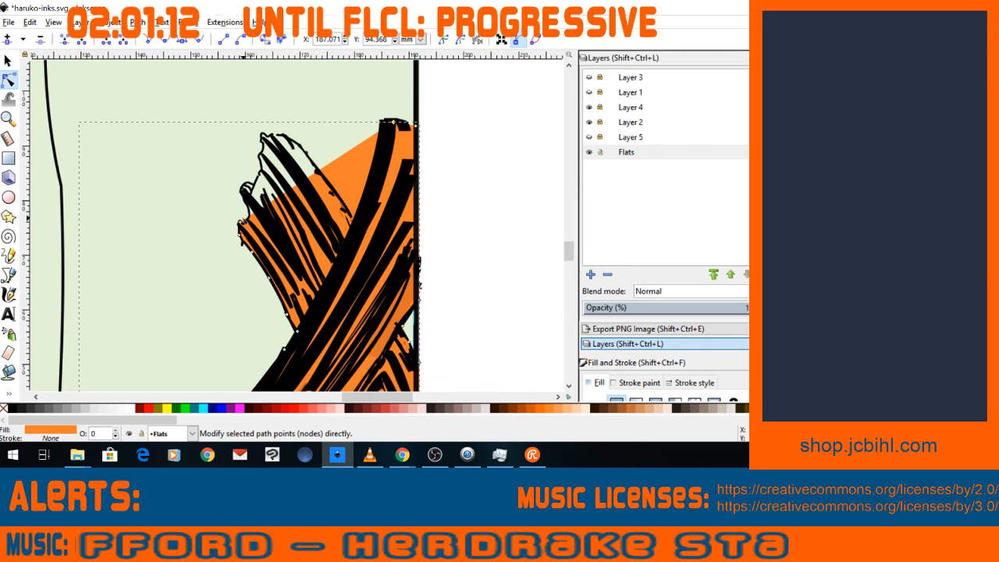
pyautogui.keyDown('shift'); pyautogui.click(239, 225); pyautogui.keyUp('shift')
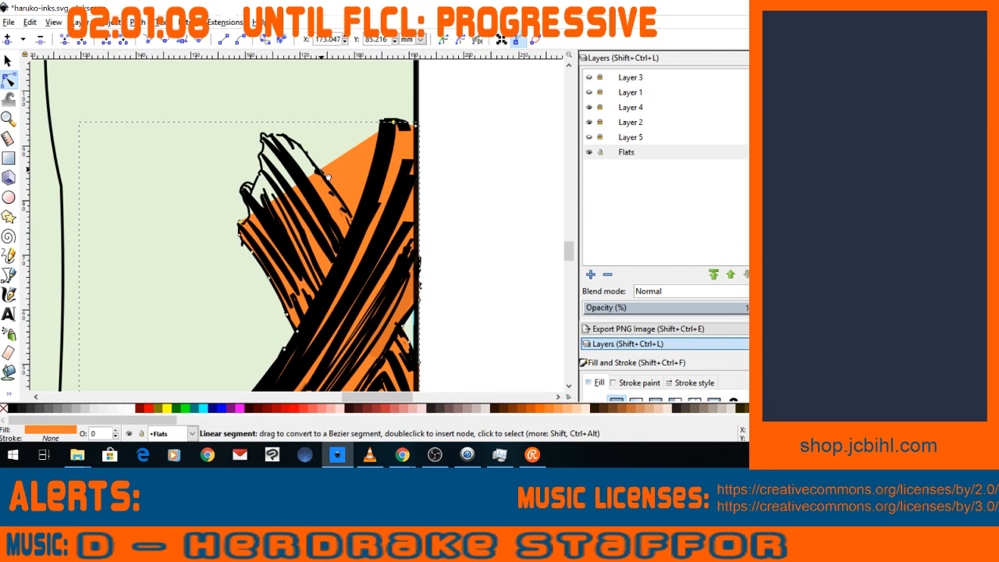
pyautogui.click(6, 41)
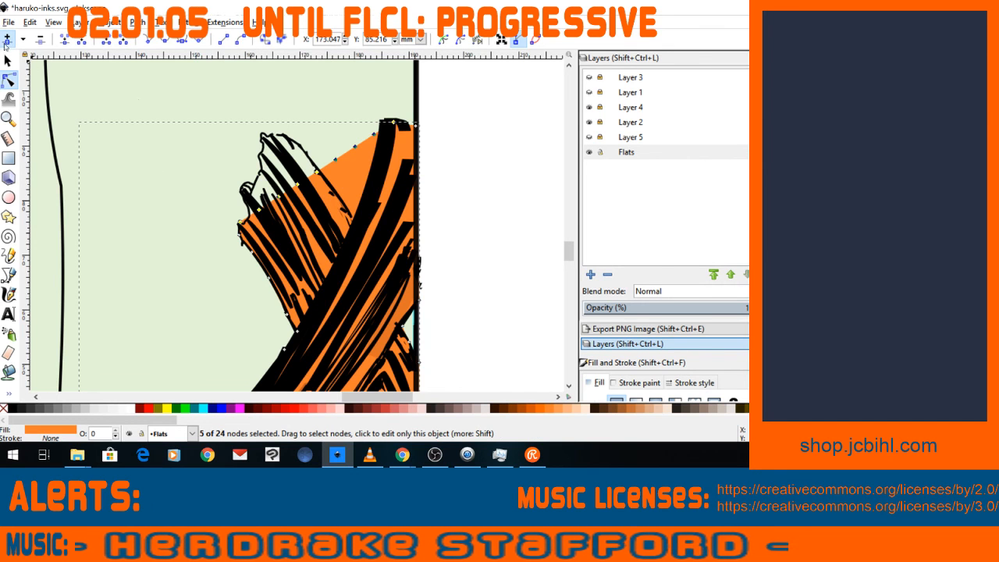
# Move individual new nodes of the orange shape onto the broken plank's tip so the fill covers its upper end.
pyautogui.moveTo(297, 183); pyautogui.dragTo(300, 145)
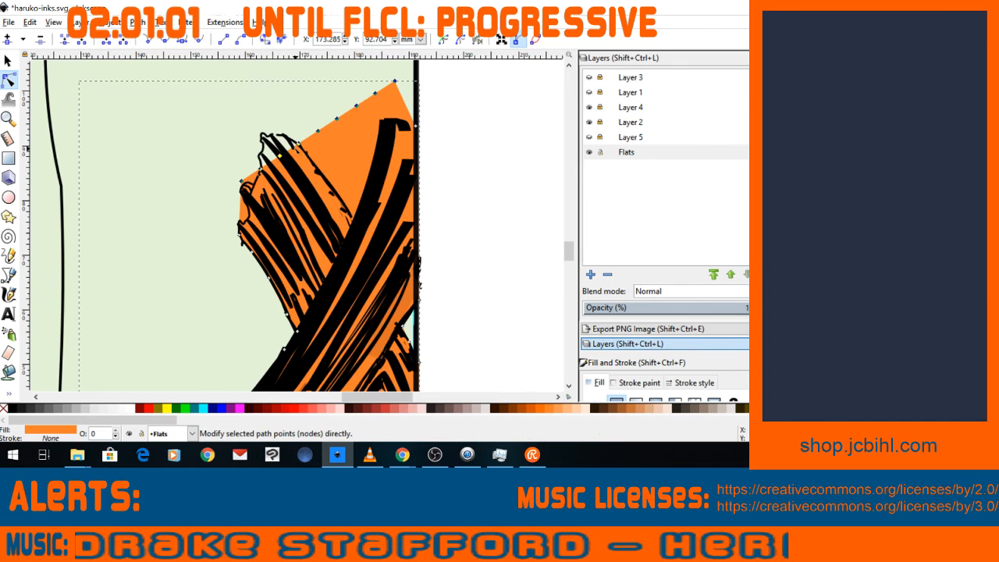
pyautogui.hotkey('ctrl', 'z')
pyautogui.click(297, 184)
pyautogui.moveTo(298, 184); pyautogui.dragTo(282, 134)
pyautogui.moveTo(259, 209); pyautogui.dragTo(270, 134)
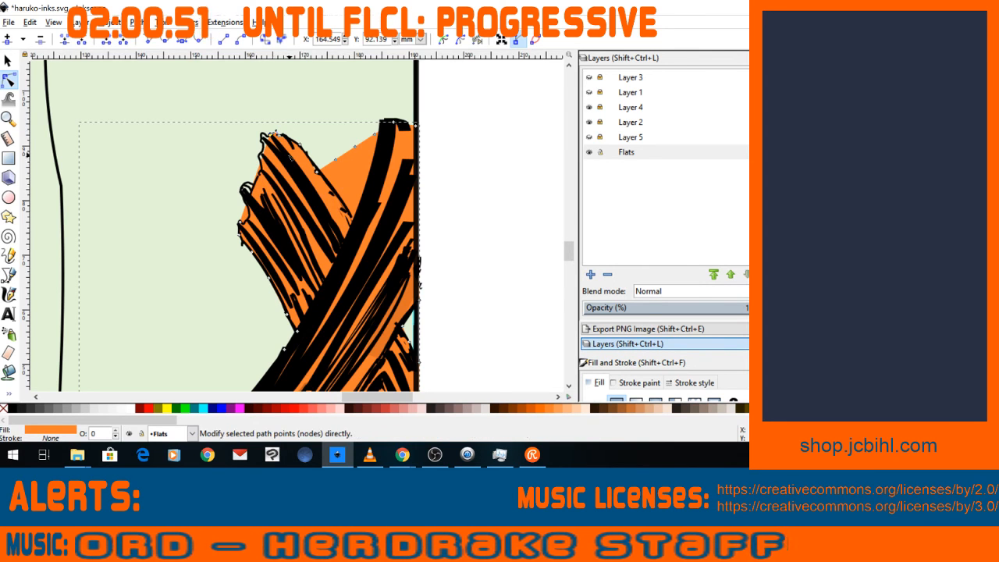
# Adjust the orange shape's nodes and curve handles to follow the jagged outer edge of the broken plank's end.
pyautogui.moveTo(267, 143)
pyautogui.mouseDown()
pyautogui.moveTo(260, 136)
pyautogui.moveTo(260, 149)
pyautogui.mouseUp()
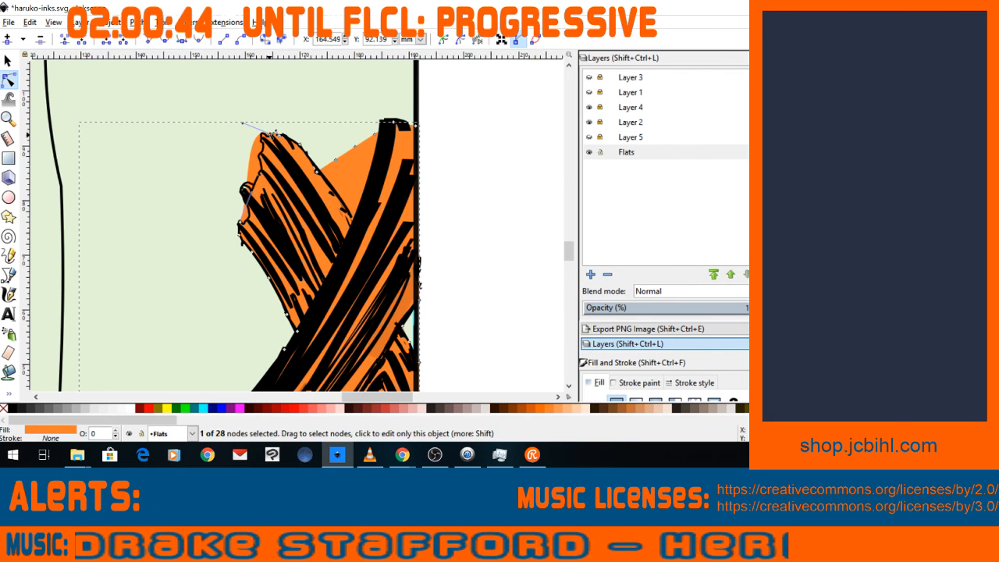
pyautogui.moveTo(244, 125)
pyautogui.mouseDown()
pyautogui.moveTo(266, 136)
pyautogui.moveTo(257, 139)
pyautogui.mouseUp()
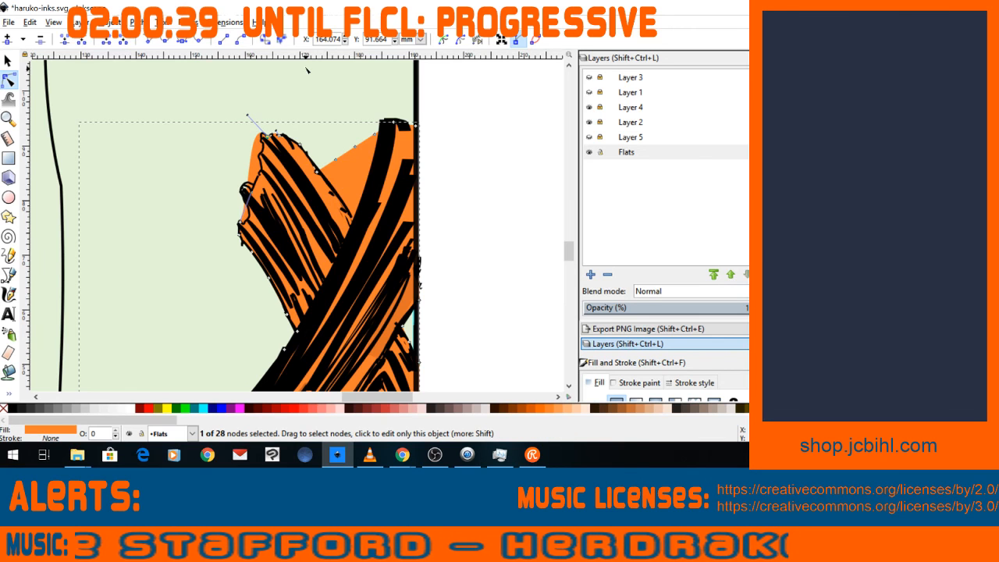
pyautogui.click(251, 156)
pyautogui.moveTo(257, 137); pyautogui.dragTo(262, 137)
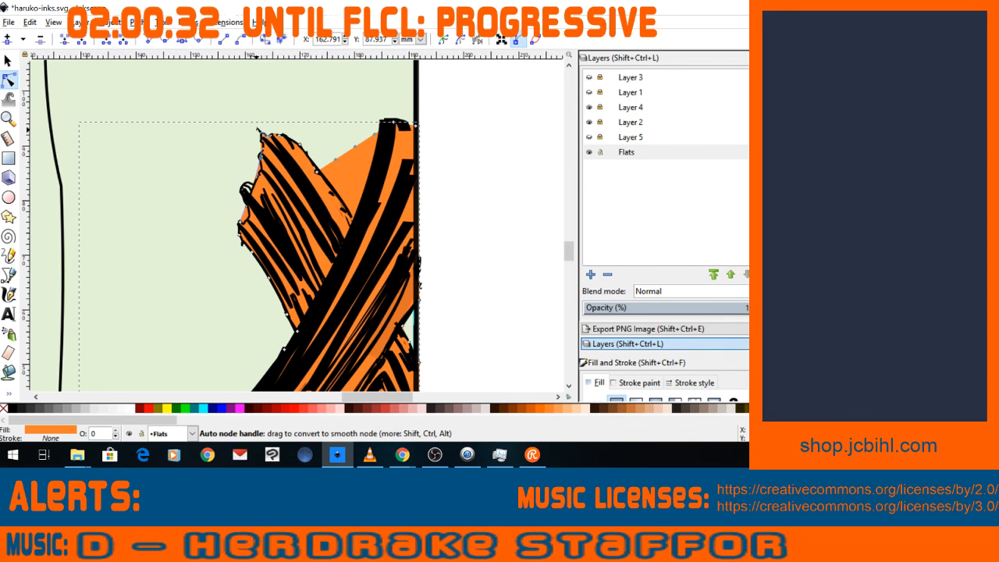
pyautogui.moveTo(259, 131); pyautogui.dragTo(262, 131)
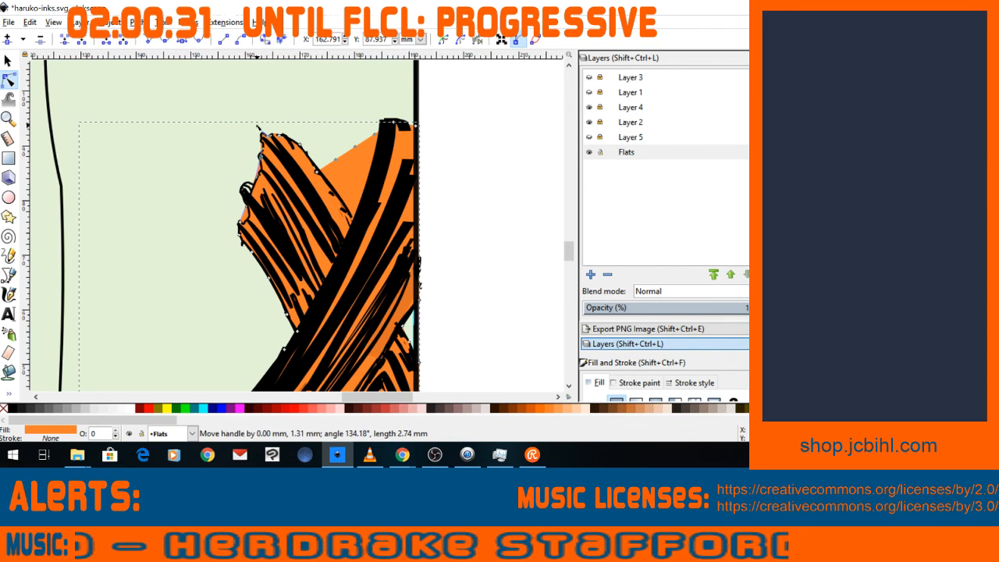
pyautogui.click(267, 153)
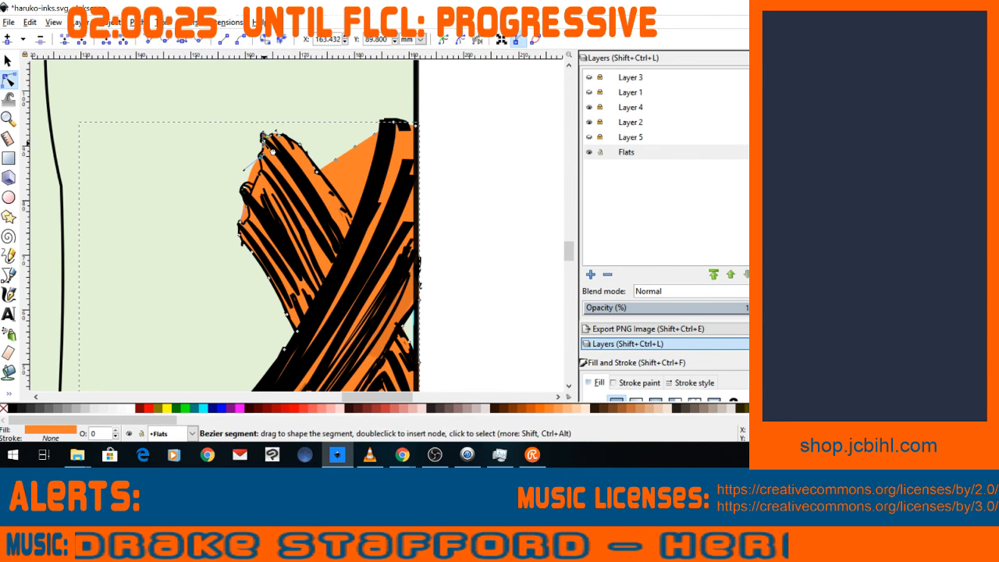
pyautogui.moveTo(243, 163); pyautogui.dragTo(241, 168)
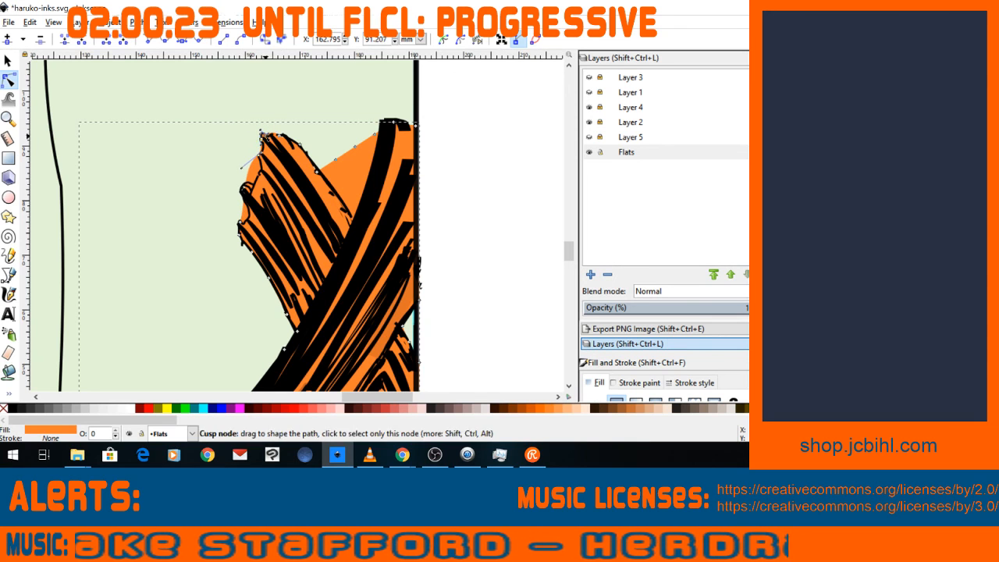
pyautogui.click(251, 178)
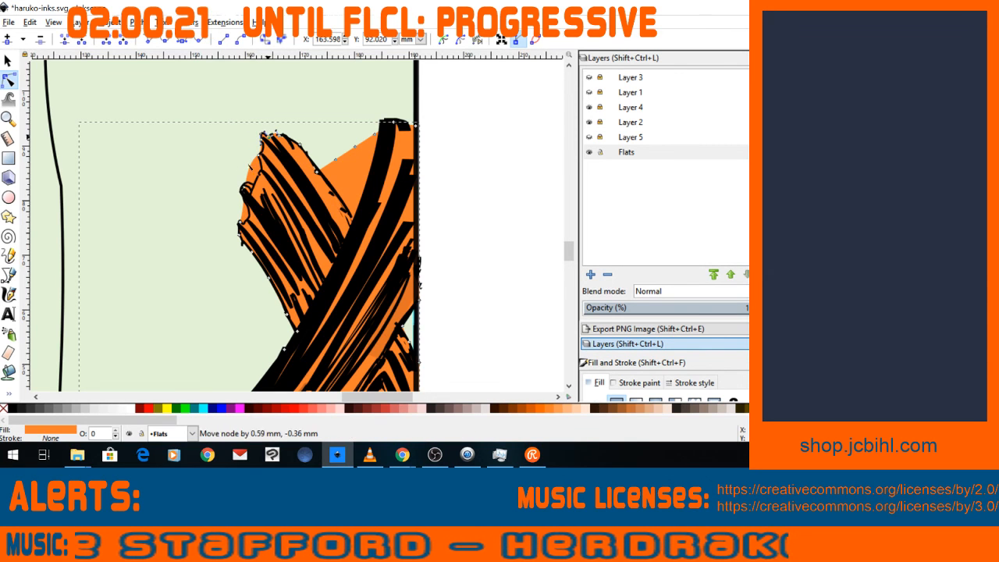
pyautogui.click(262, 181)
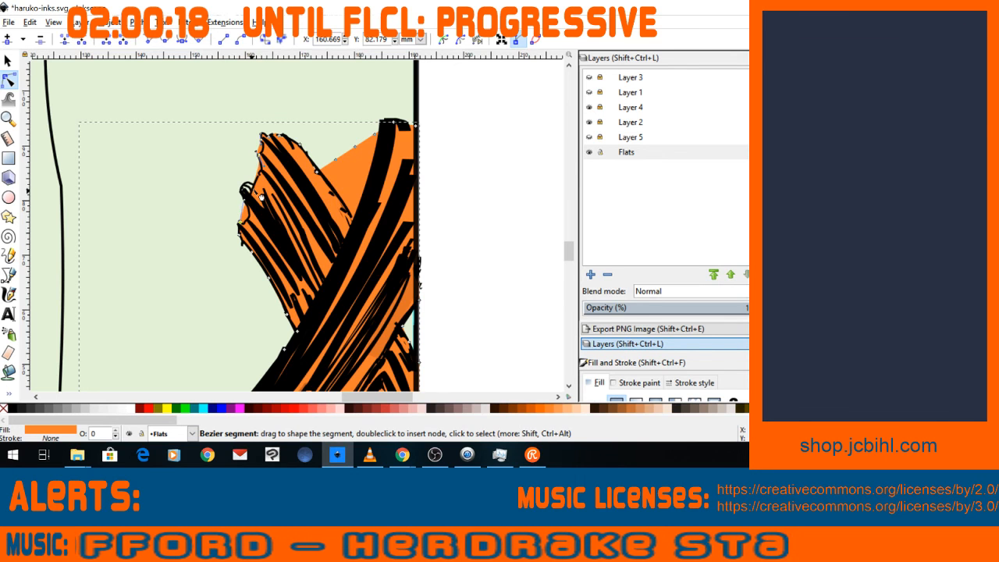
pyautogui.click(224, 156)
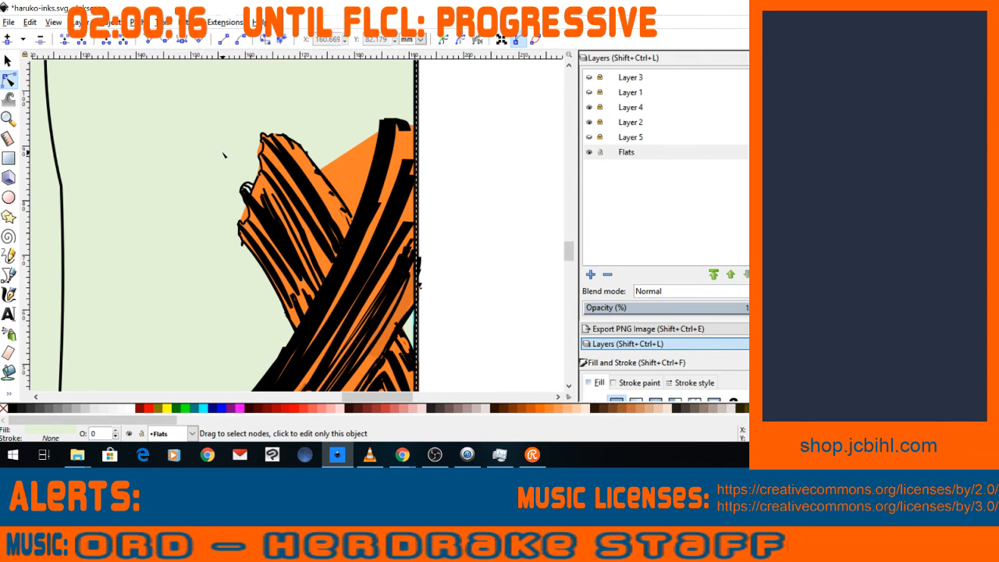
pyautogui.press('-')
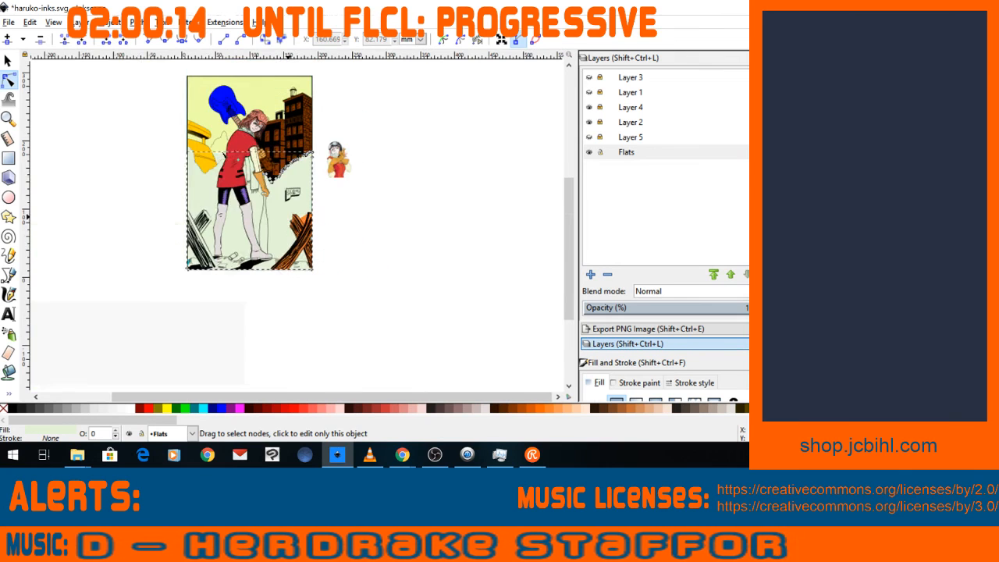
pyautogui.press('space')
pyautogui.press('+')
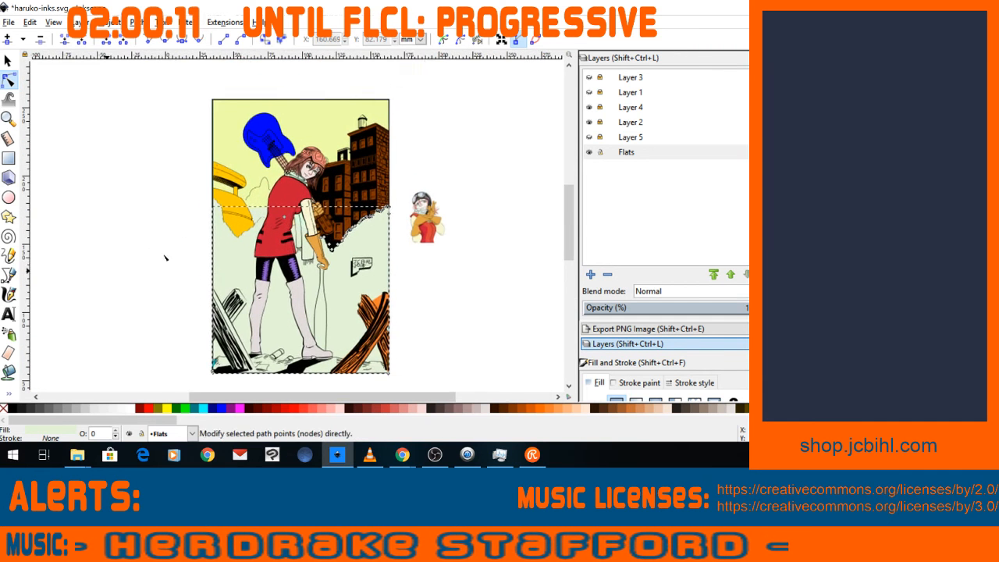
pyautogui.press('+')
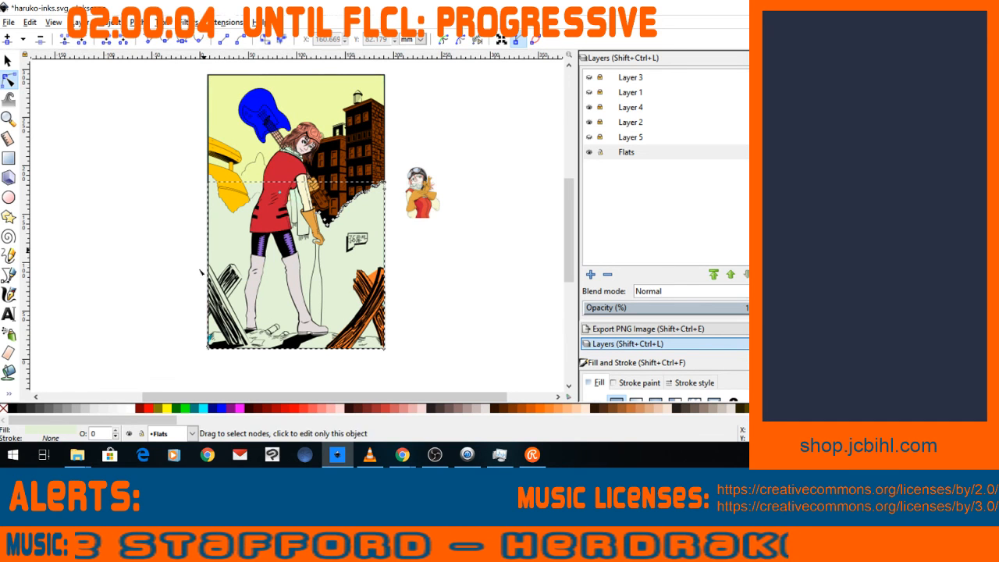
pyautogui.moveTo(181, 249); pyautogui.dragTo(195, 270)
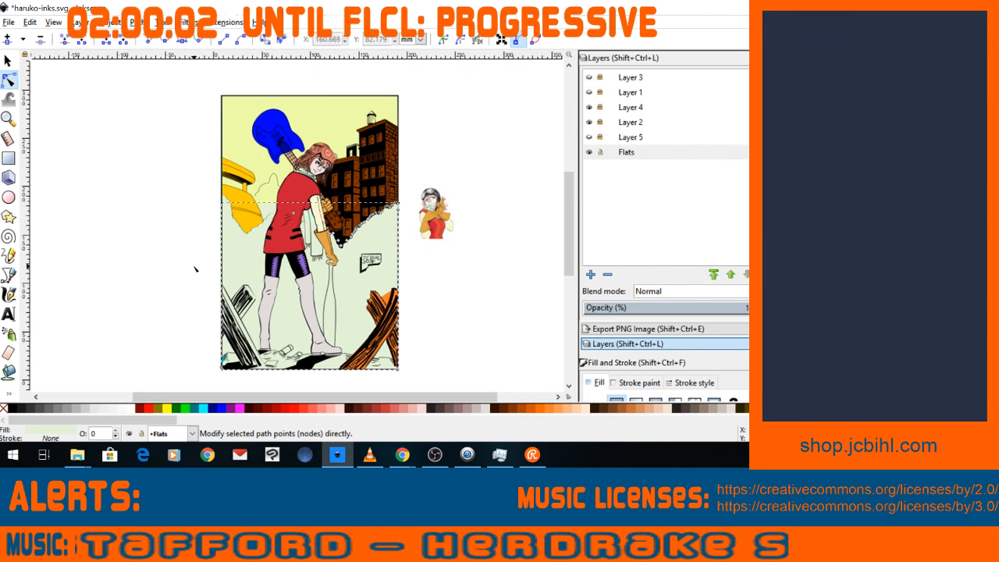
pyautogui.press('+')
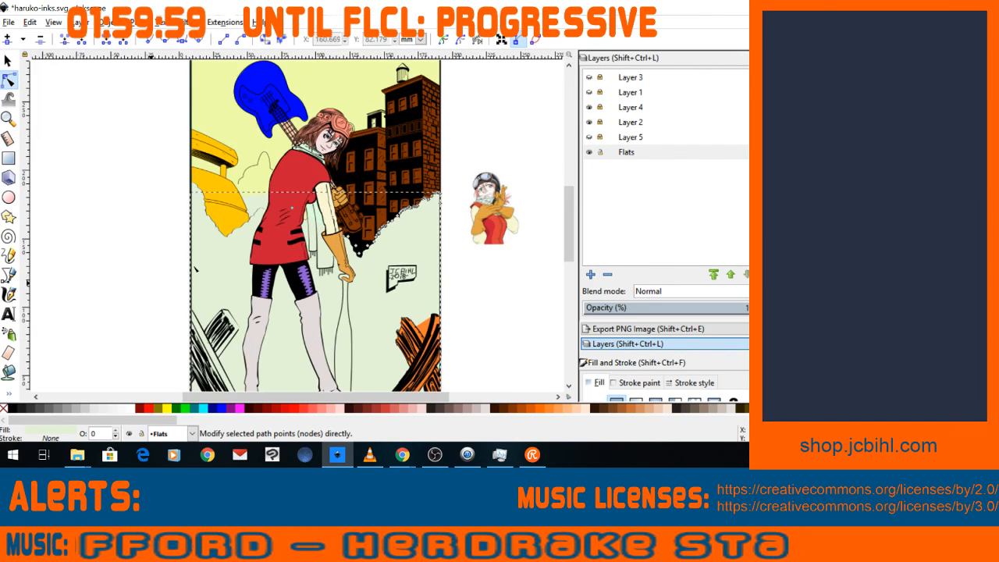
pyautogui.press('-')
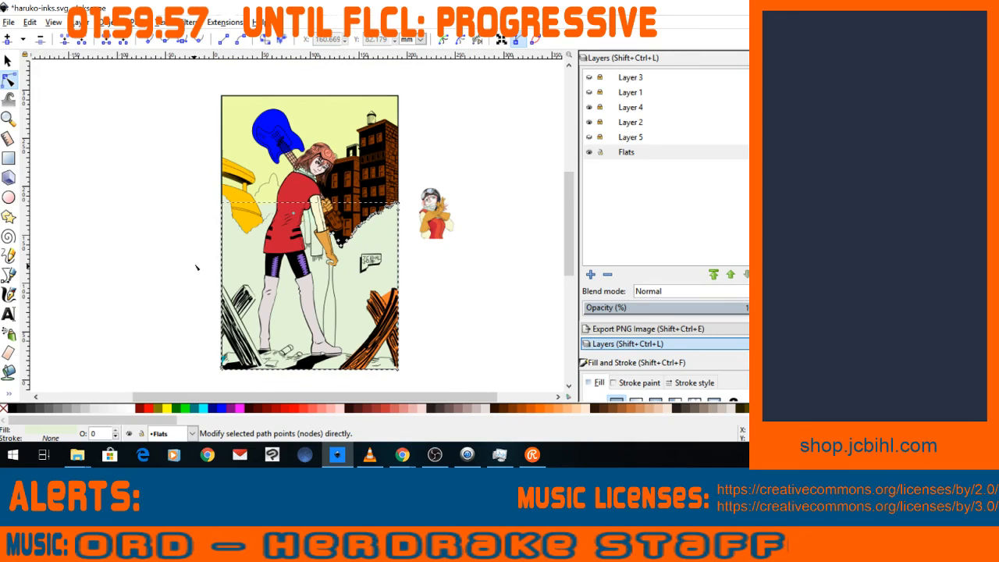
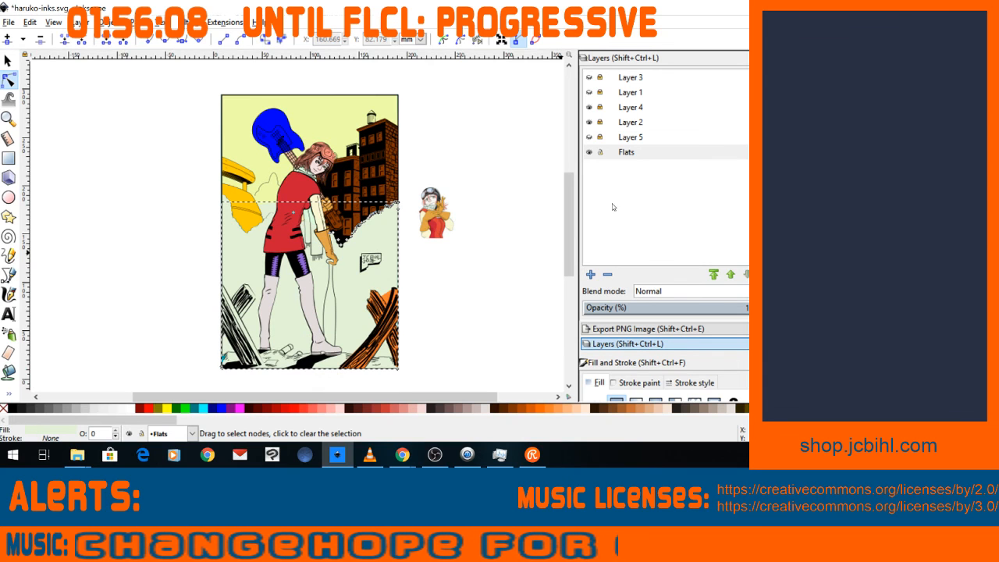
pyautogui.hotkey('alt', 'Tab')
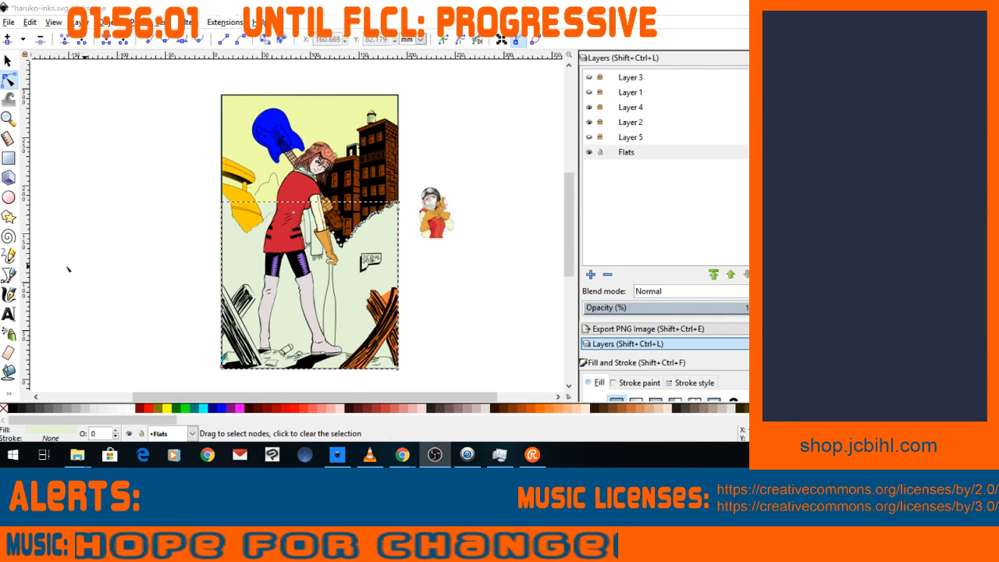
# Select the pale yellow sky shape and lower it in the stacking order behind the pale green cloud shape.
pyautogui.click(8, 118)
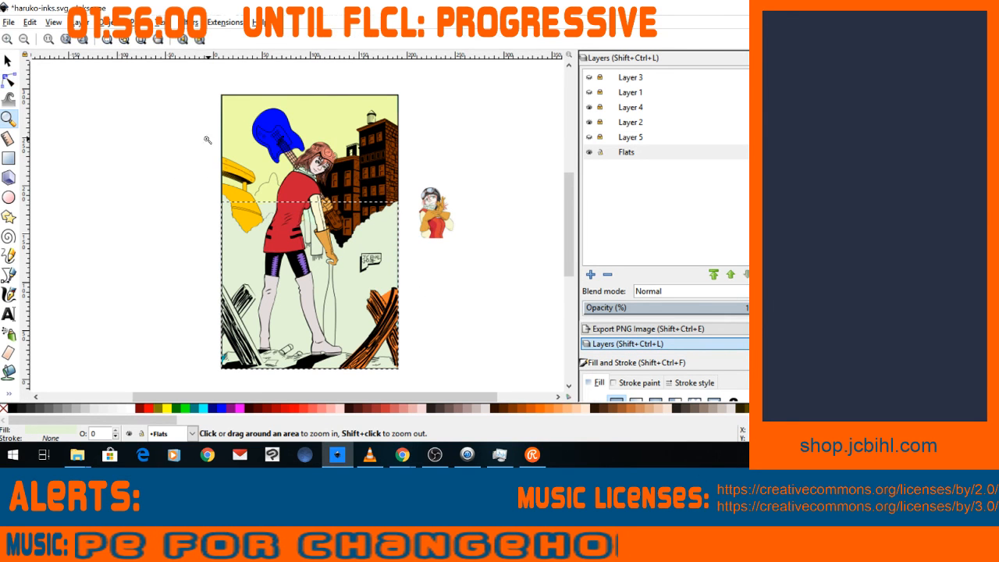
pyautogui.moveTo(206, 138); pyautogui.dragTo(351, 244)
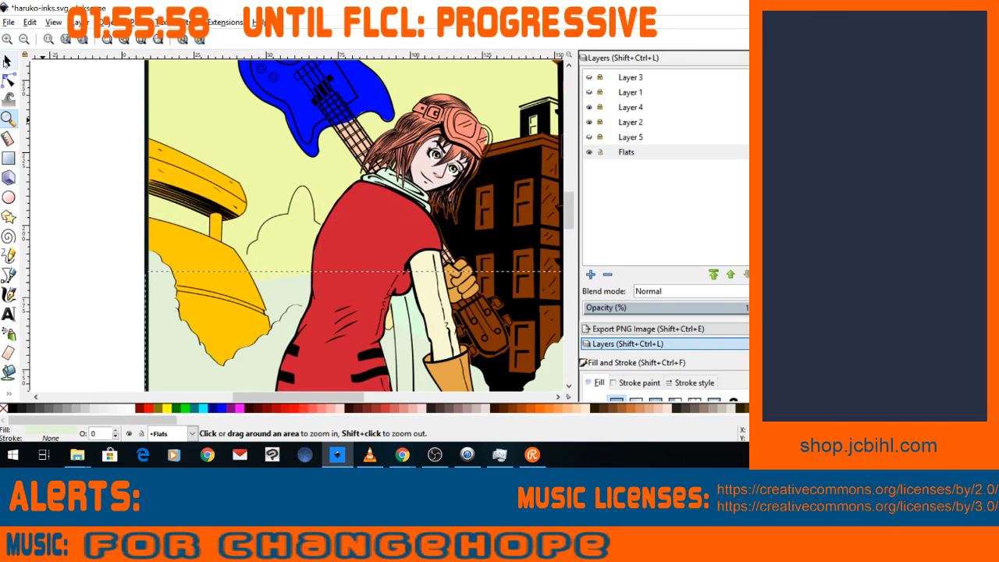
pyautogui.click(6, 61)
pyautogui.click(145, 202)
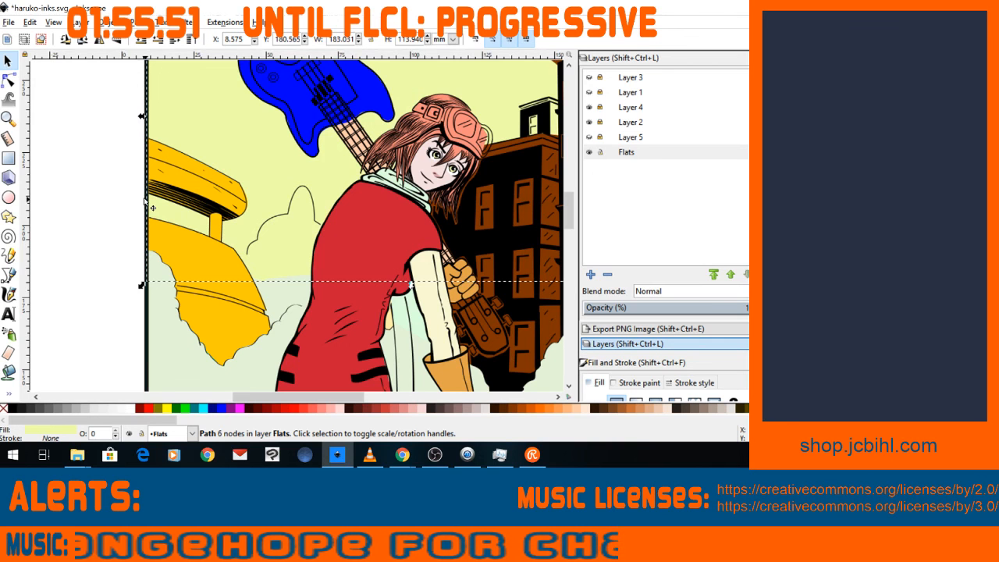
pyautogui.click(157, 41)
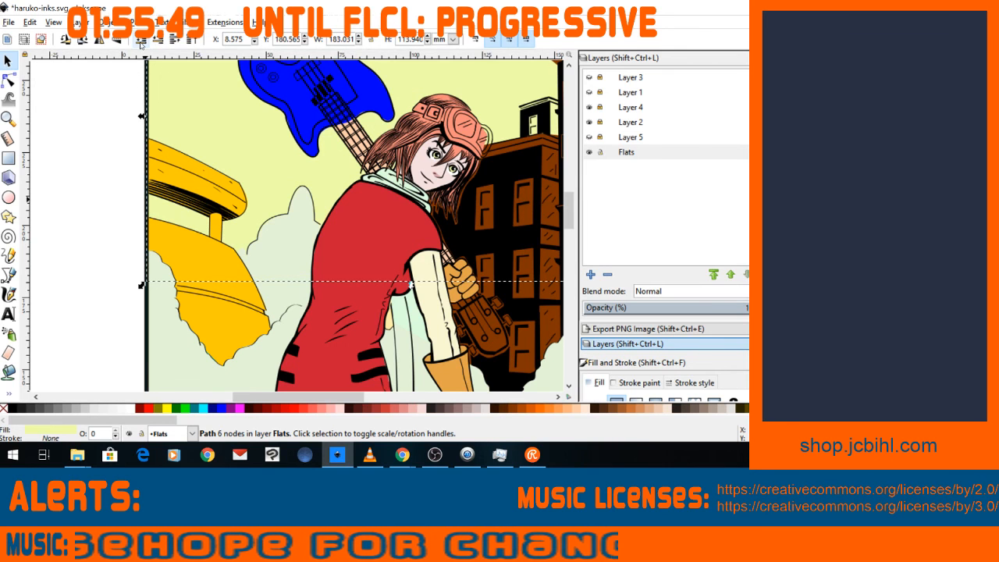
# Move the beam shape's upper nodes into the gap between broken plank and curved beam, fitting the orange fill along the curved beam to its top.
pyautogui.press('-')
pyautogui.press('-')
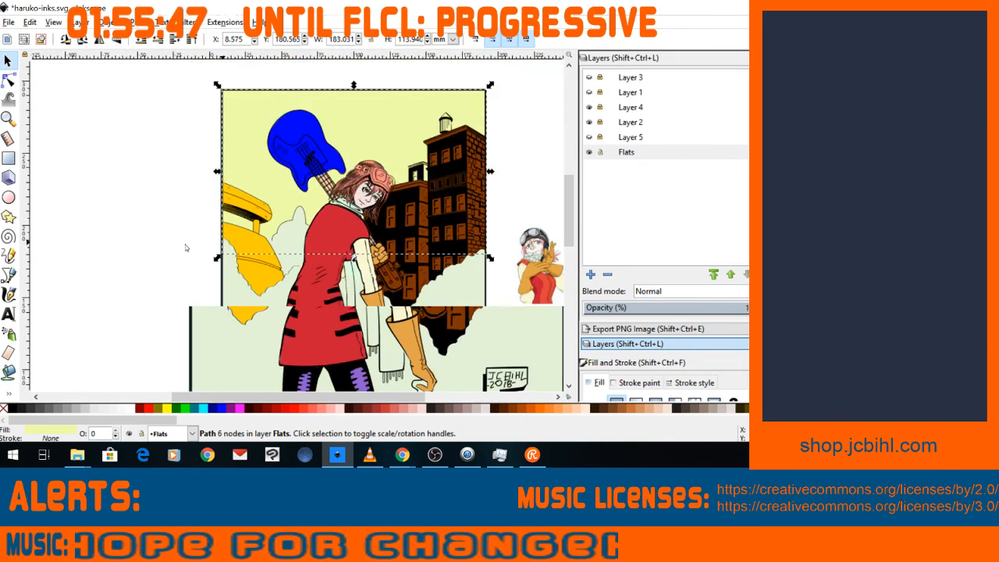
pyautogui.press('space')
pyautogui.press('-')
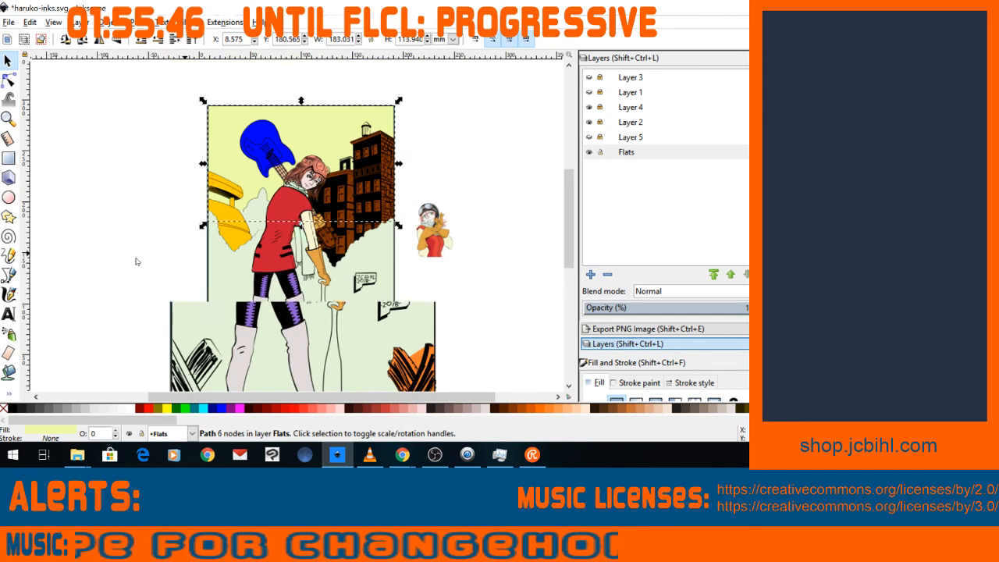
pyautogui.press('space')
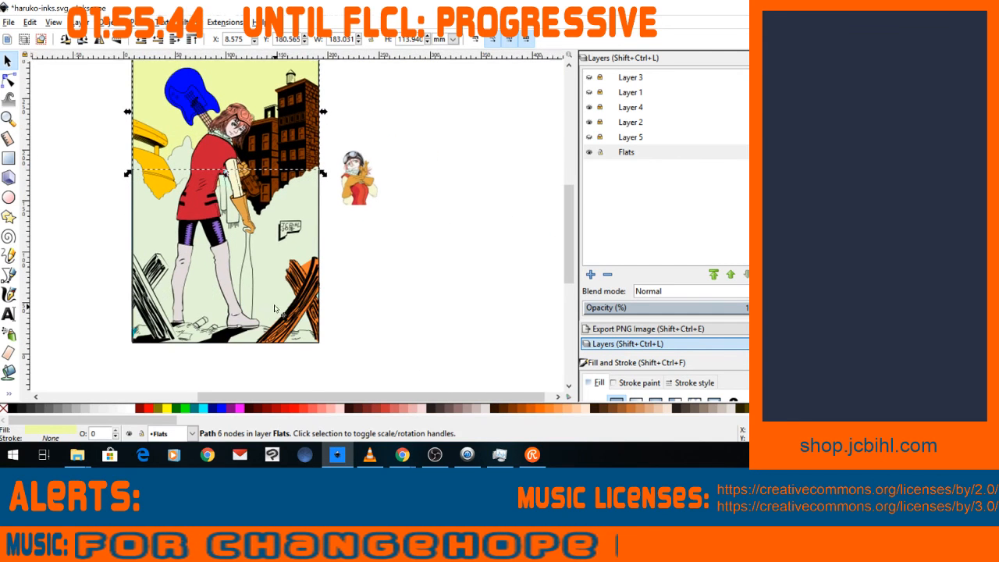
pyautogui.scroll(4, 275, 309)
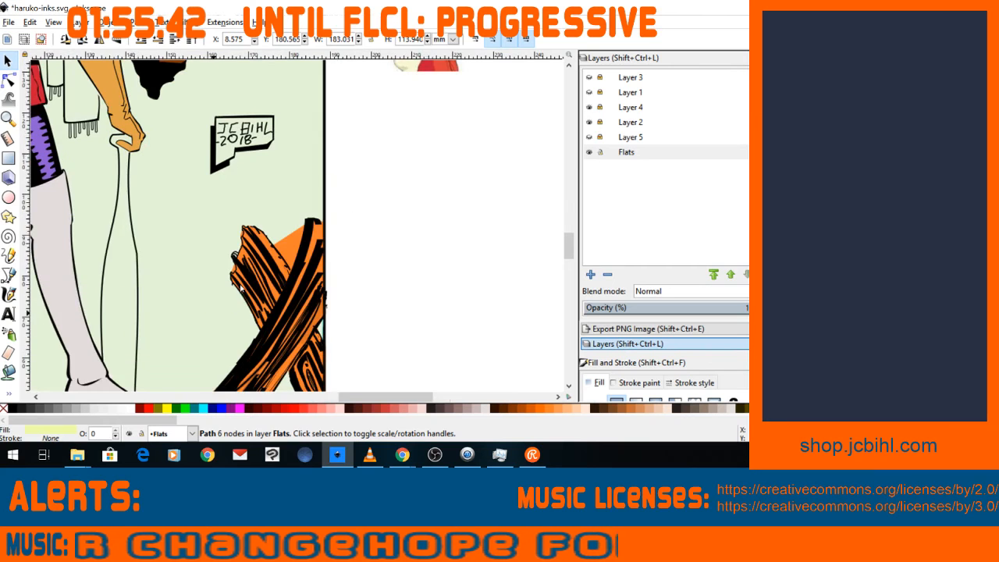
pyautogui.press('+')
pyautogui.press('space')
pyautogui.press('+')
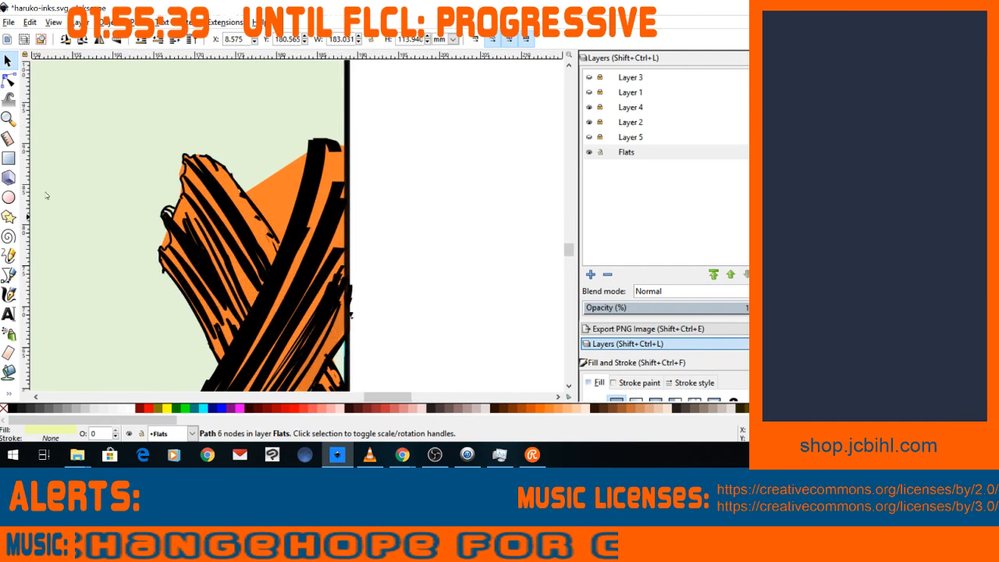
pyautogui.press('+')
pyautogui.press('n')
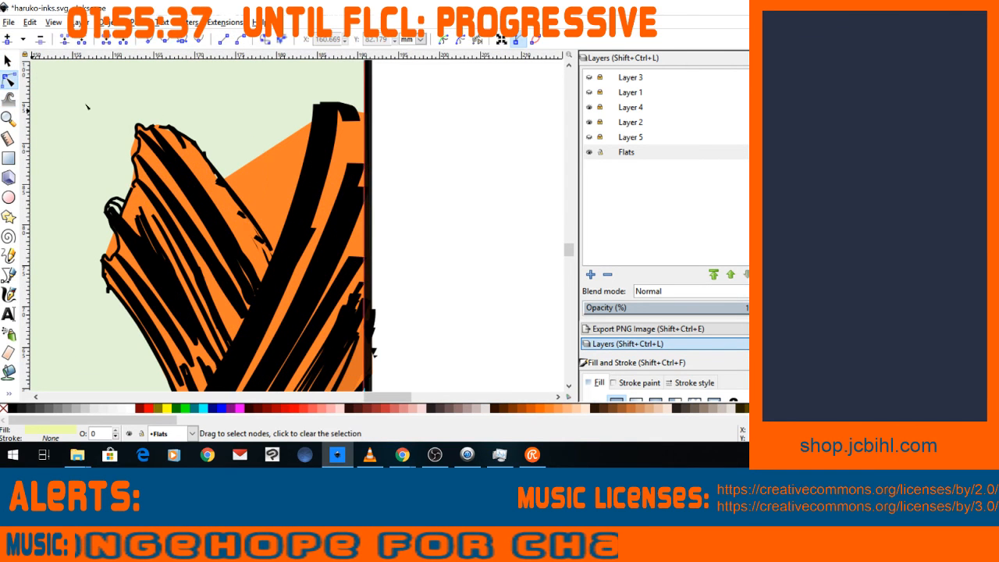
pyautogui.click(221, 182)
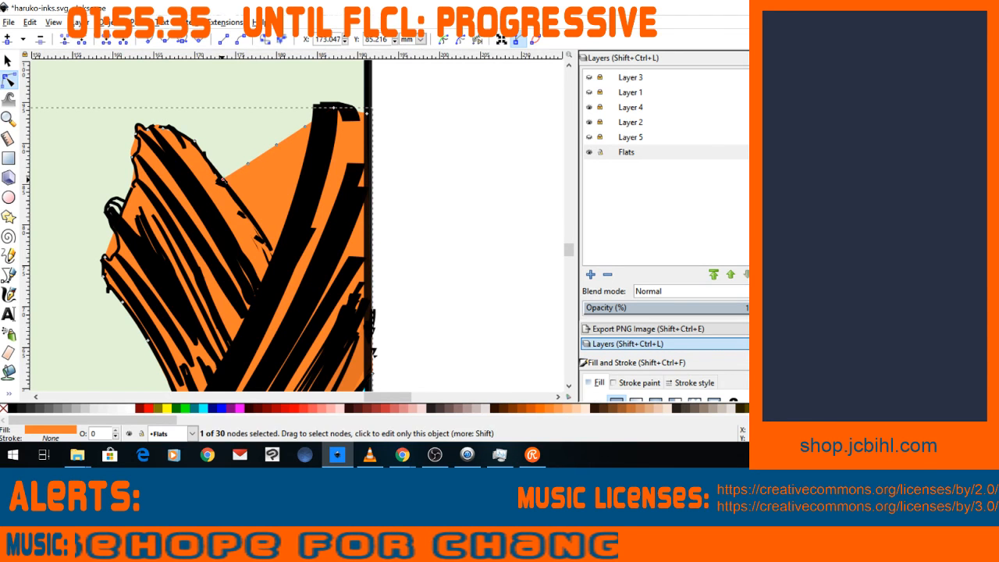
pyautogui.moveTo(222, 179); pyautogui.dragTo(277, 251)
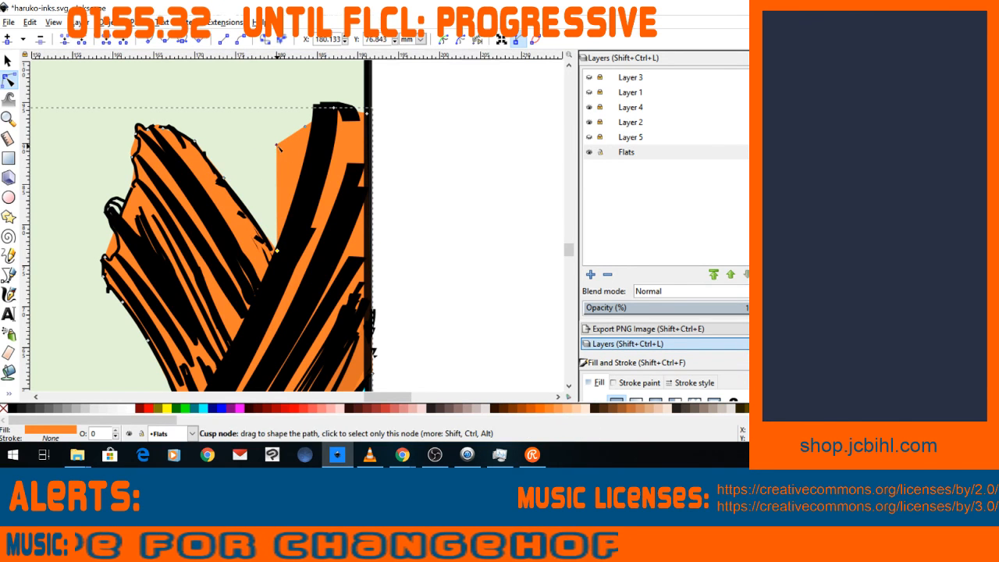
pyautogui.moveTo(277, 146); pyautogui.dragTo(308, 130)
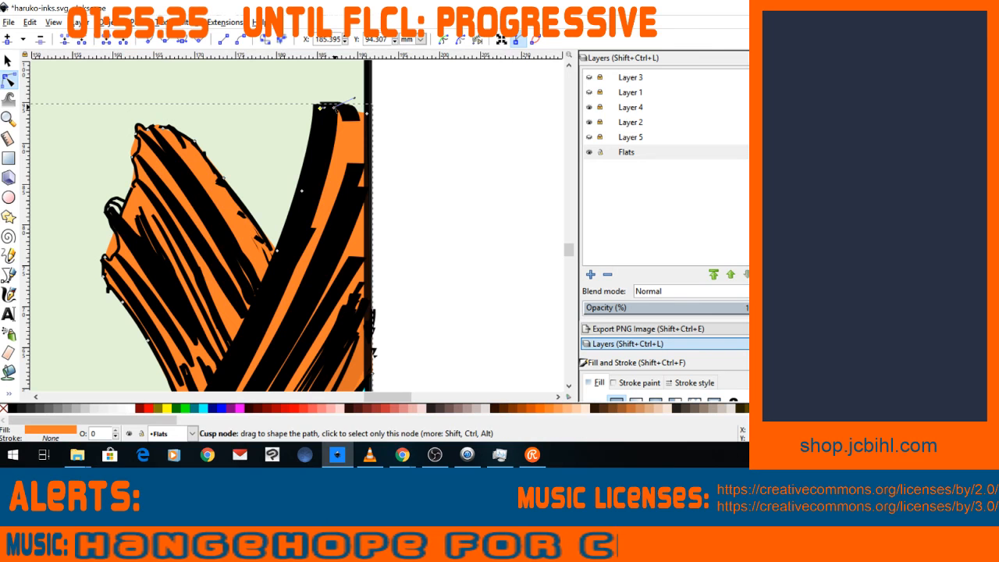
pyautogui.click(336, 104)
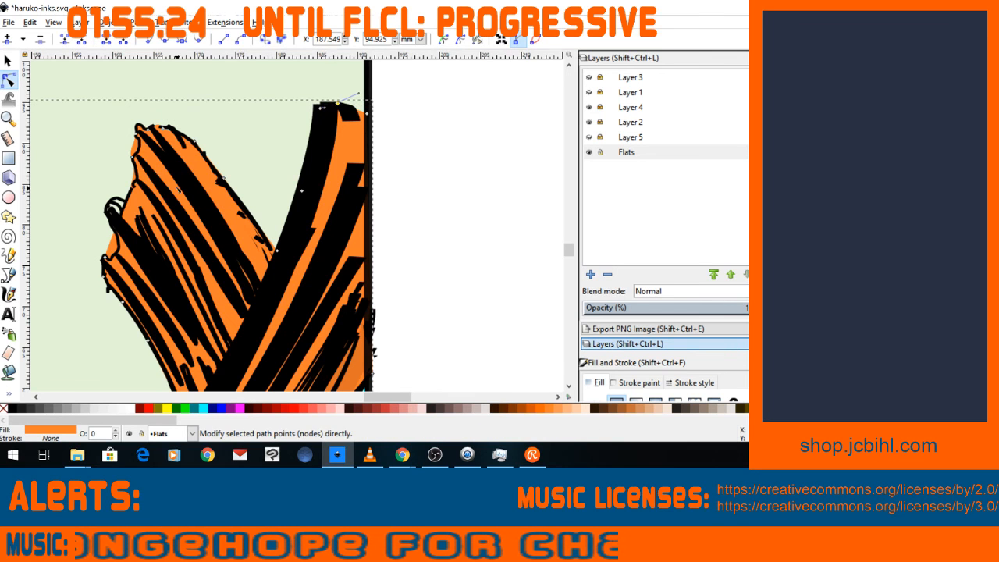
# Add a node and adjust curve handles at the broken plank's notched outer edge so the orange fill follows the small rounded splinter.
pyautogui.click(86, 213)
pyautogui.click(117, 233)
pyautogui.click(116, 230)
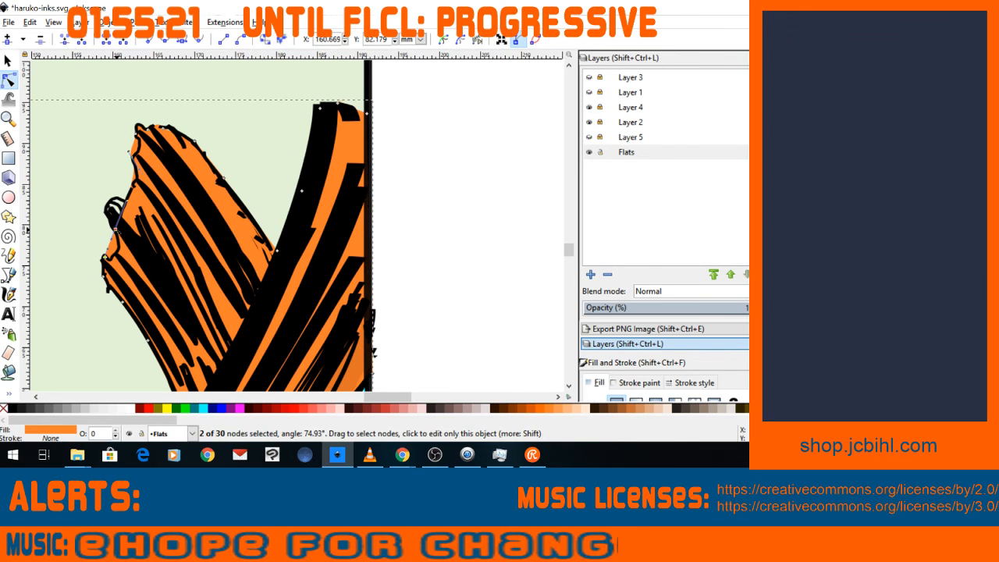
pyautogui.moveTo(112, 241); pyautogui.dragTo(122, 254)
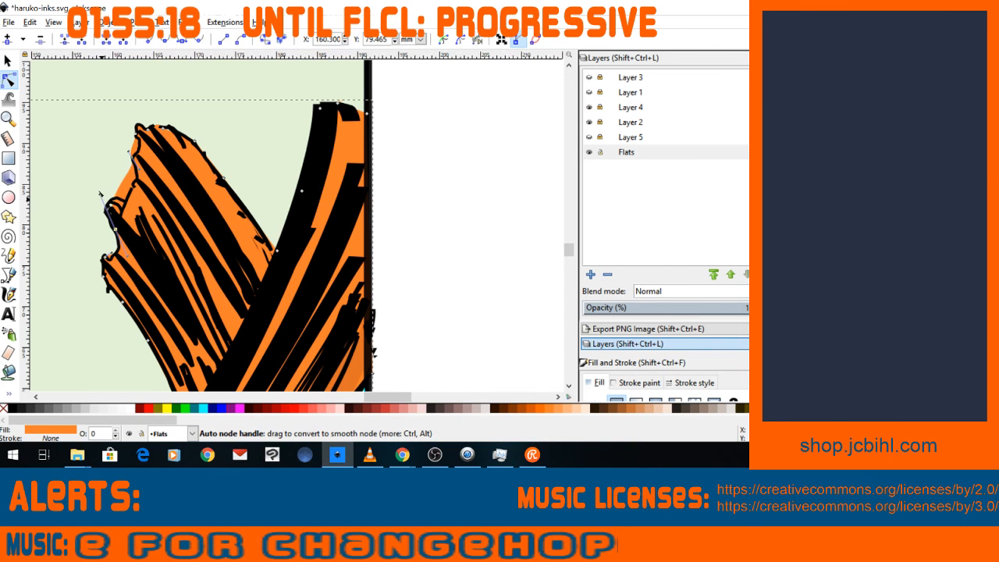
pyautogui.moveTo(100, 193); pyautogui.dragTo(93, 195)
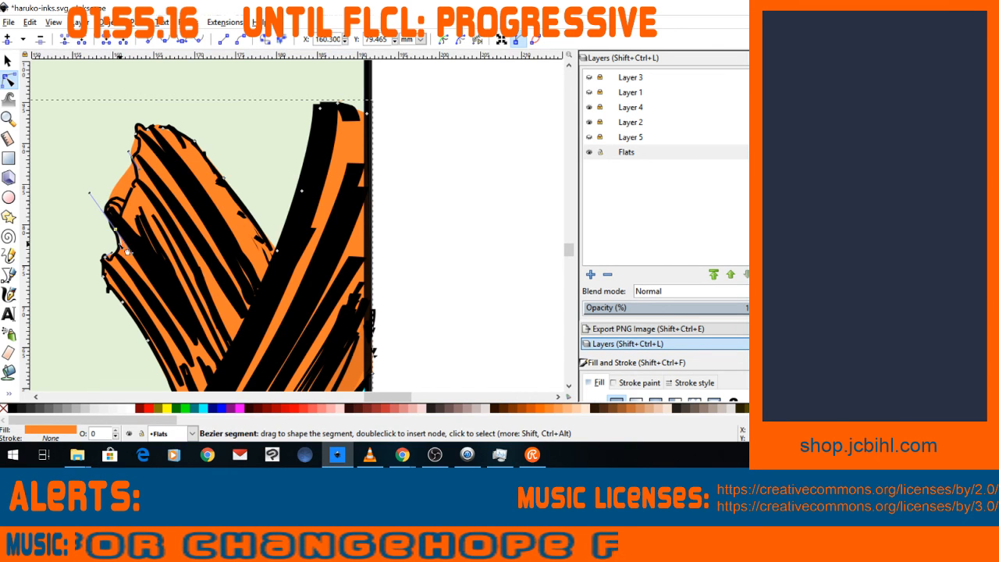
pyautogui.moveTo(127, 251); pyautogui.dragTo(125, 254)
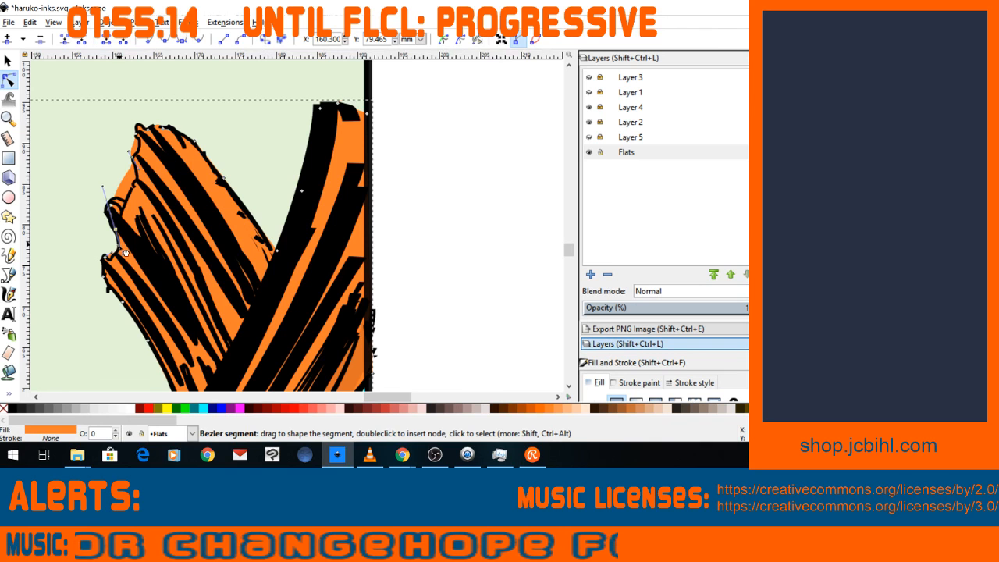
pyautogui.doubleClick(109, 206)
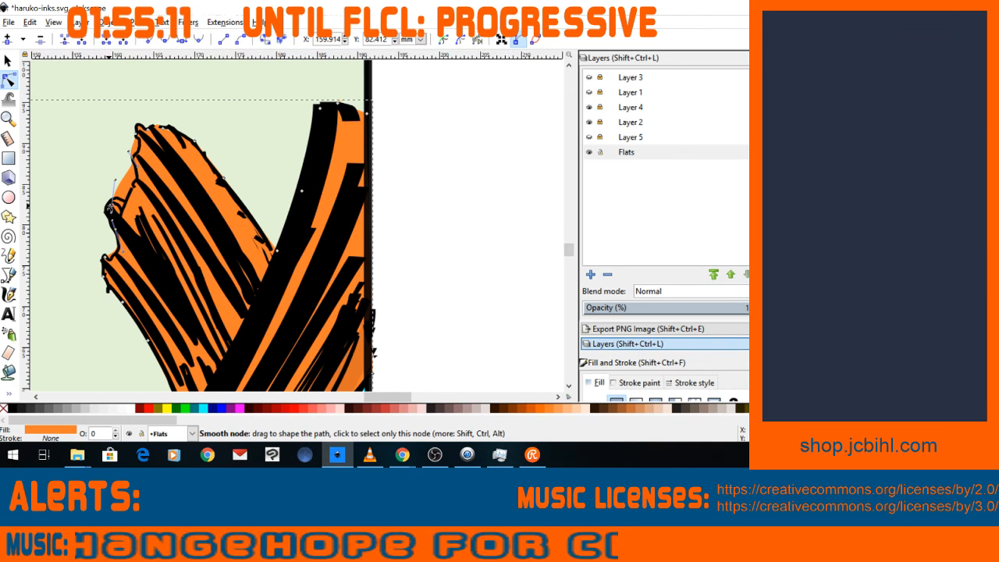
pyautogui.moveTo(109, 206); pyautogui.dragTo(106, 207)
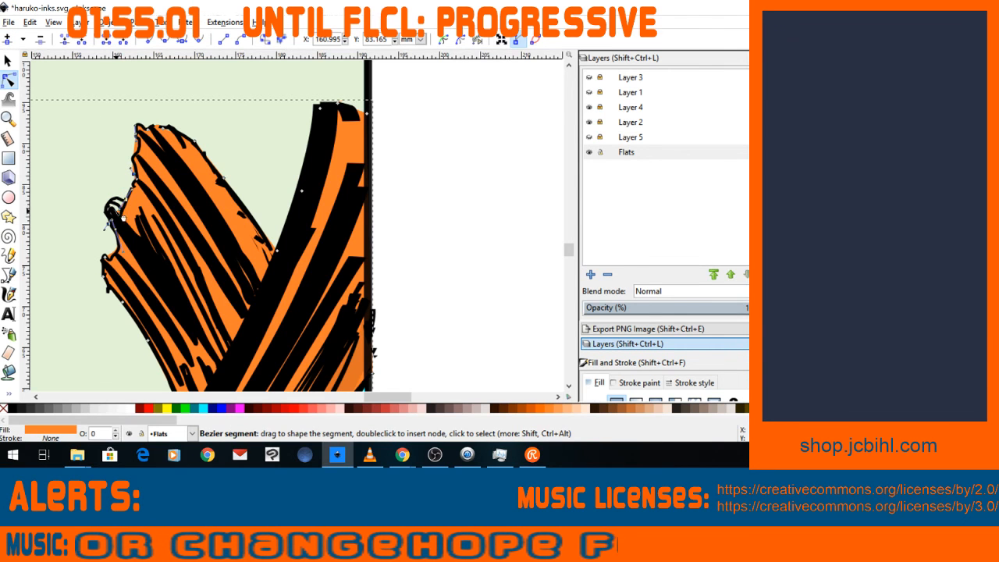
pyautogui.moveTo(115, 201); pyautogui.dragTo(110, 204)
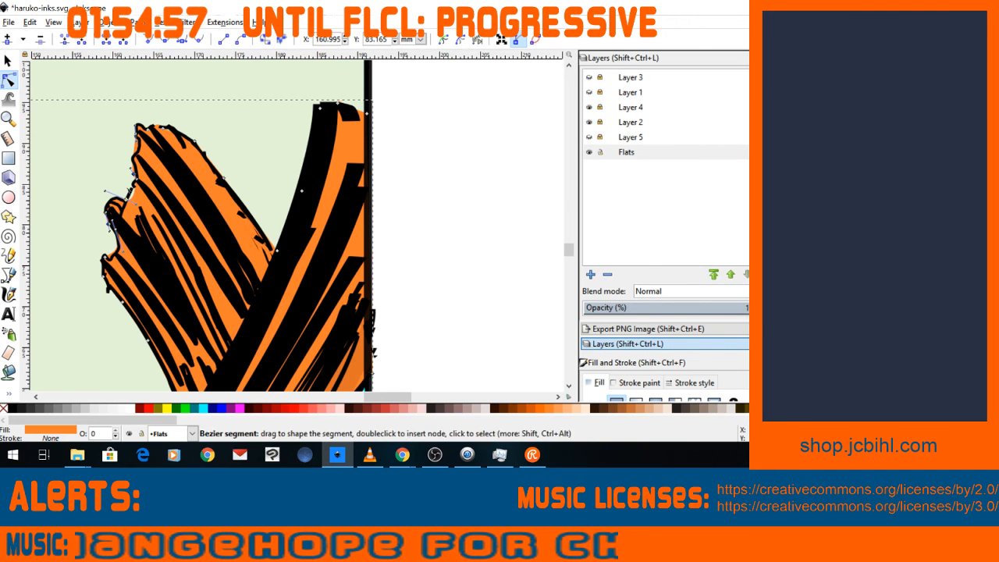
pyautogui.click(69, 230)
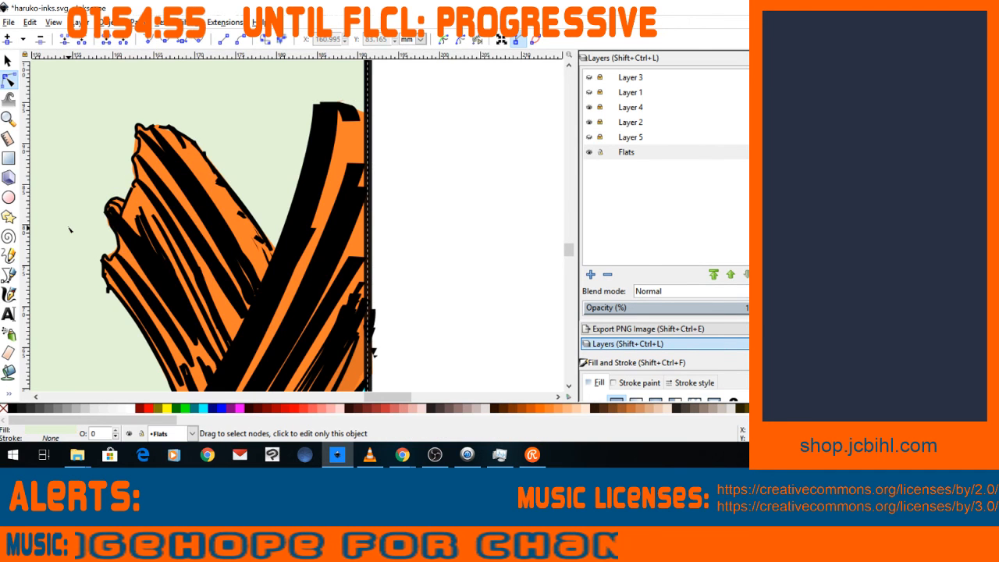
# Select the crossed beams' flat shape and try darker browns from the palette, settling on fill colour #A05A2C.
pyautogui.press('-')
pyautogui.press('-')
pyautogui.press('-')
pyautogui.press('-')
pyautogui.press('-')
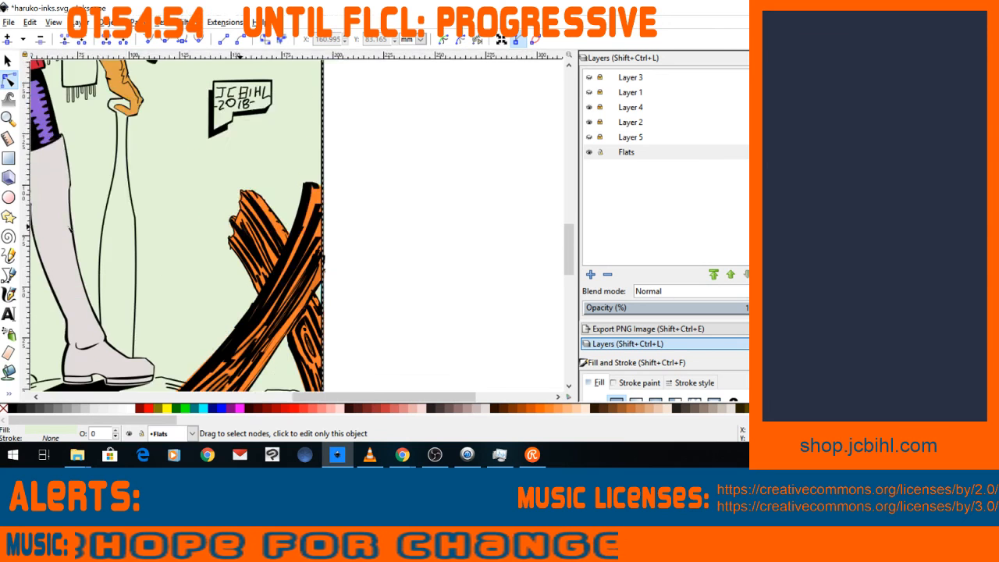
pyautogui.click(252, 311)
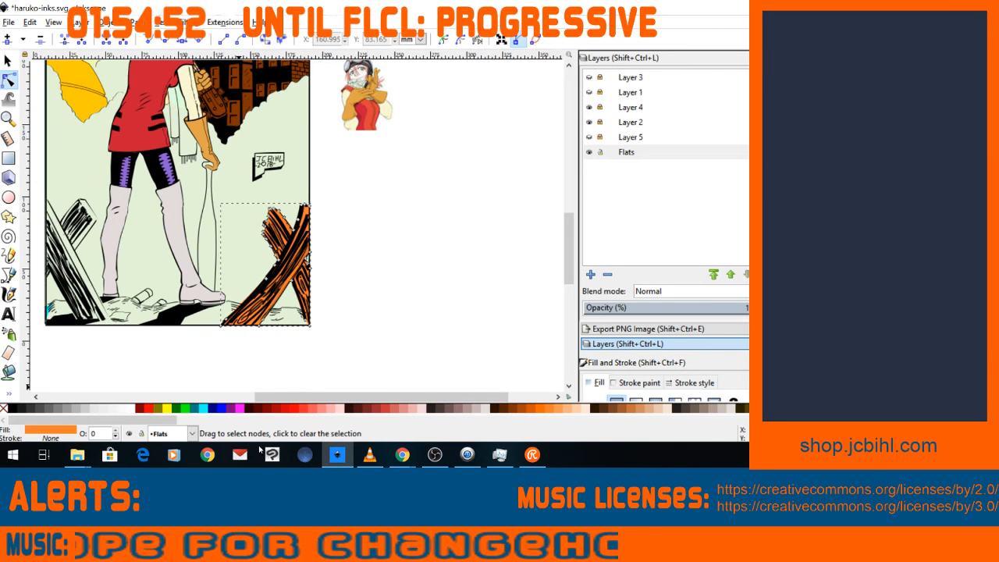
pyautogui.press('-')
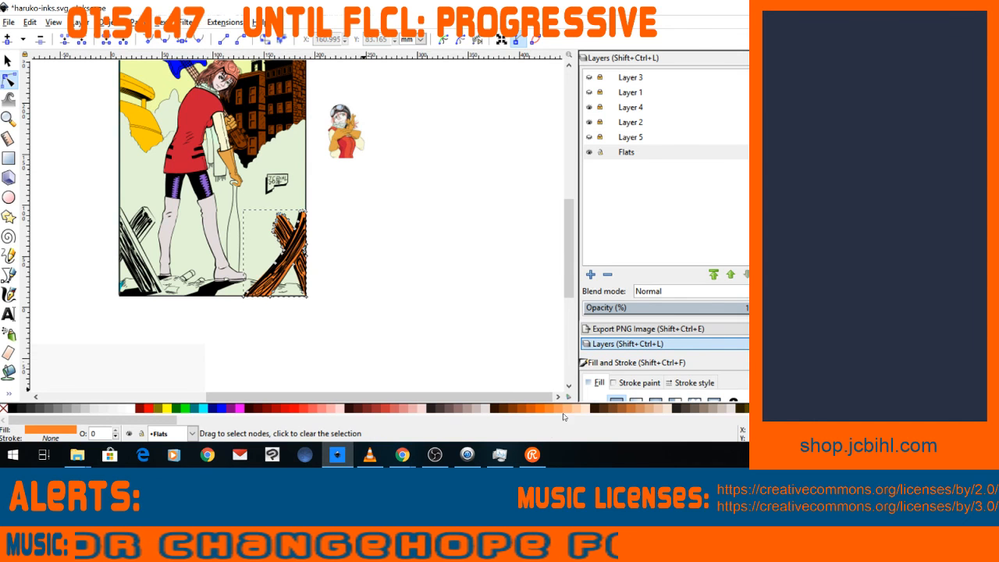
pyautogui.click(601, 414)
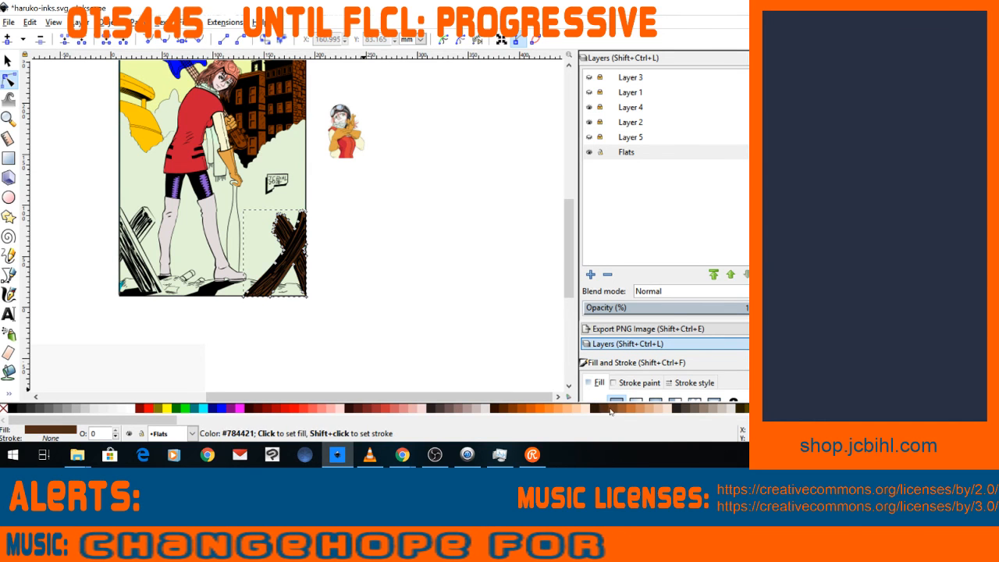
pyautogui.click(616, 412)
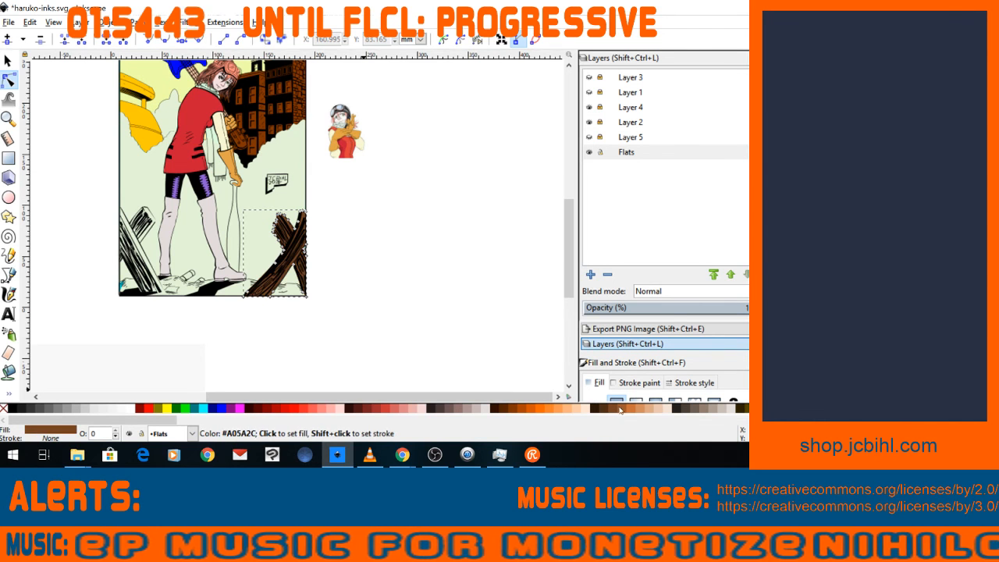
pyautogui.click(622, 410)
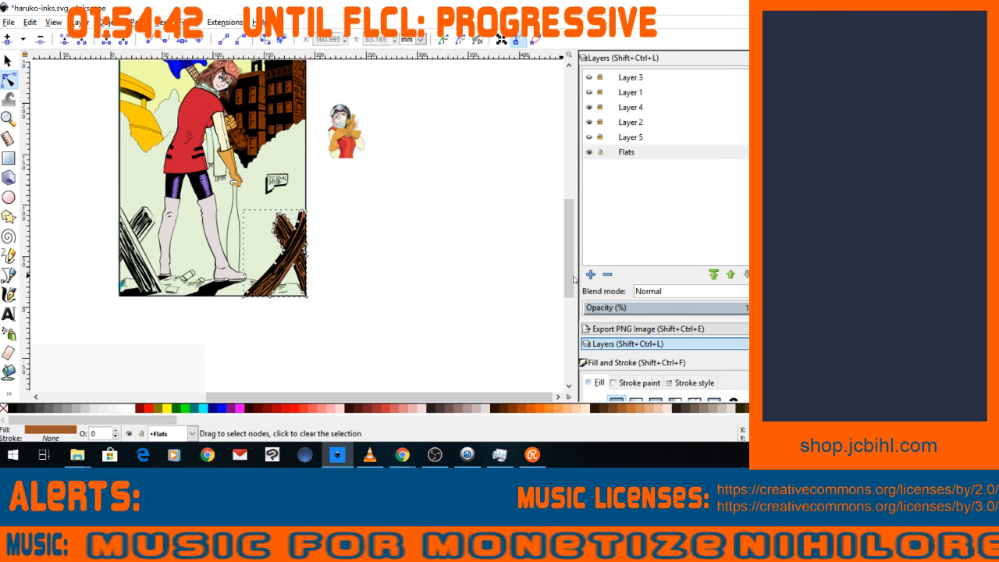
pyautogui.moveTo(572, 278); pyautogui.dragTo(571, 257)
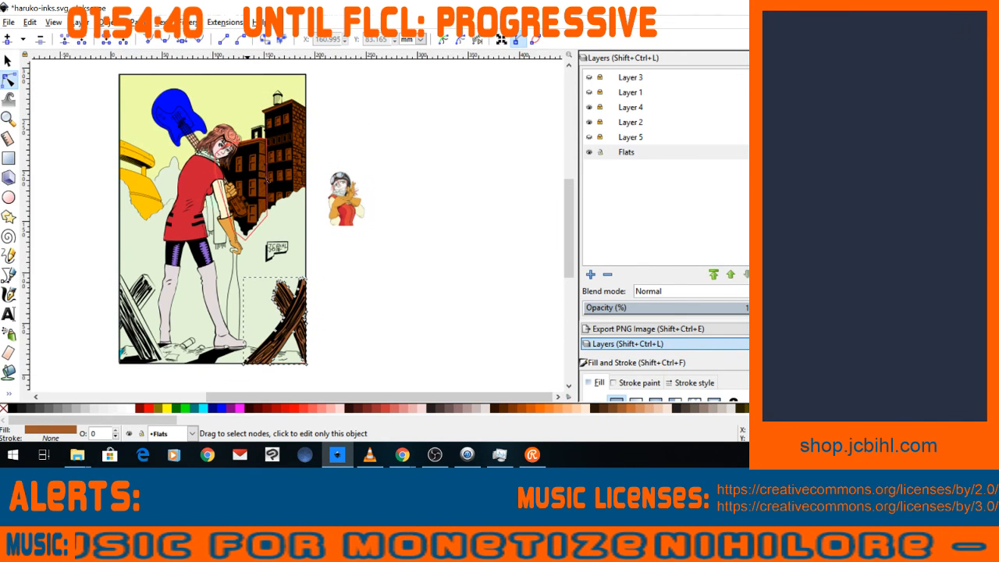
pyautogui.moveTo(287, 395); pyautogui.dragTo(284, 394)
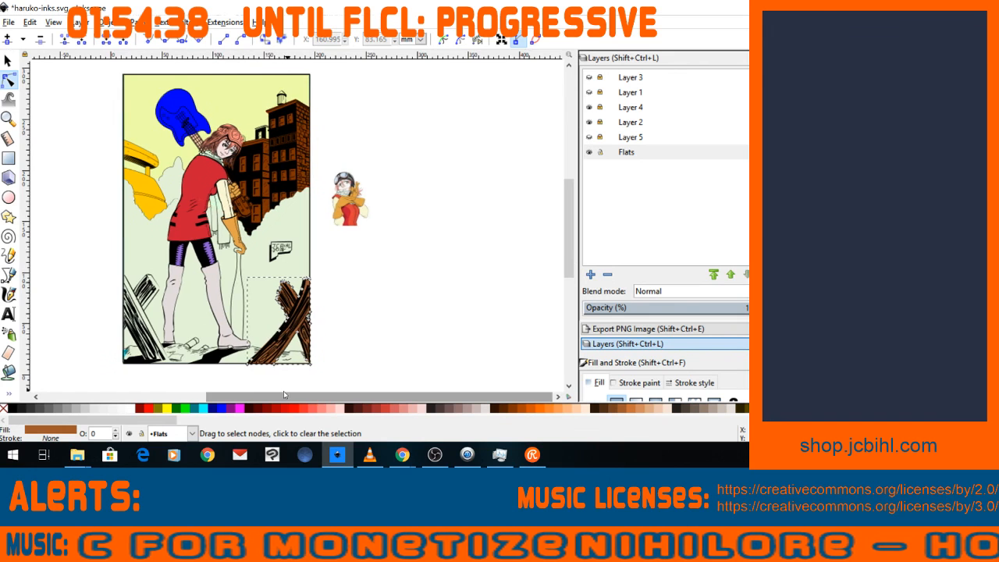
pyautogui.scroll(2, 284, 395)
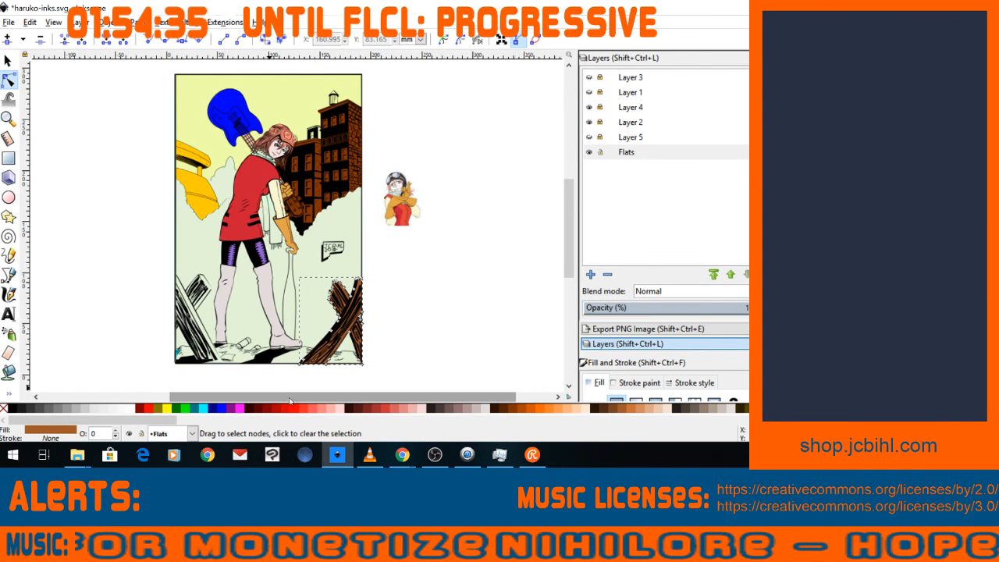
# Select both building shapes together and try lighter orange, peach and beige fills, settling on a pale peach-tan.
pyautogui.scroll(1, 289, 400)
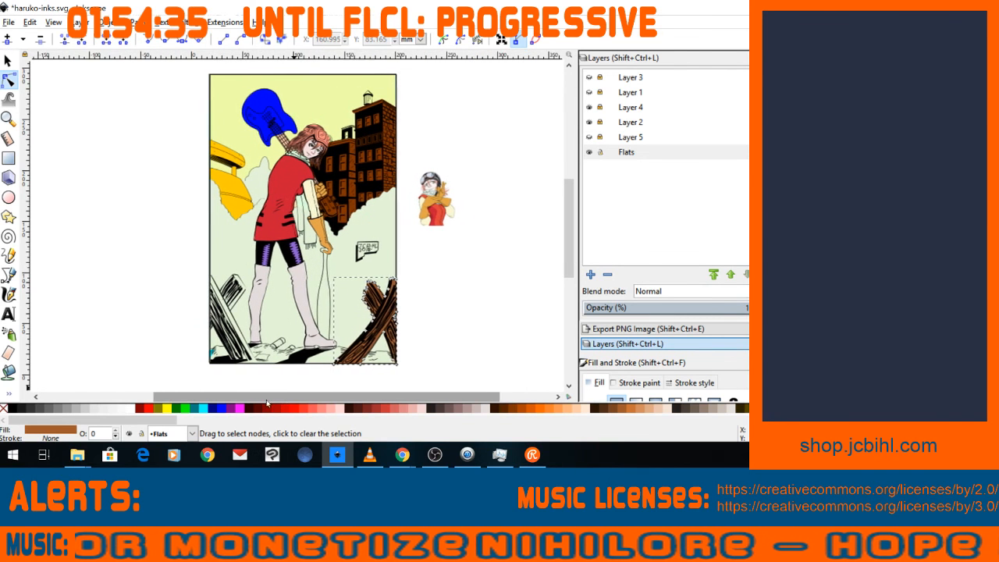
pyautogui.click(374, 155)
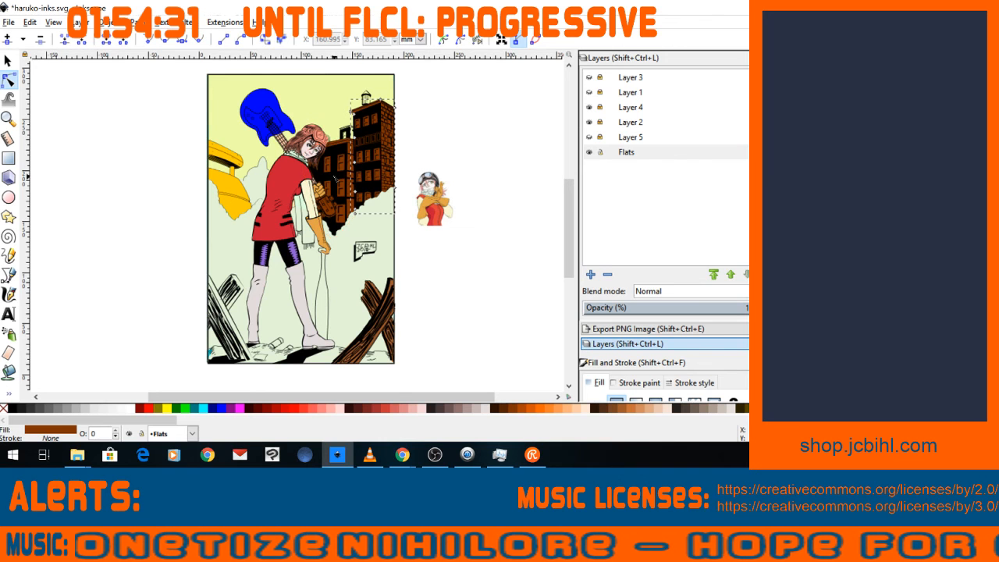
pyautogui.keyDown('shift'); pyautogui.click(336, 183); pyautogui.keyUp('shift')
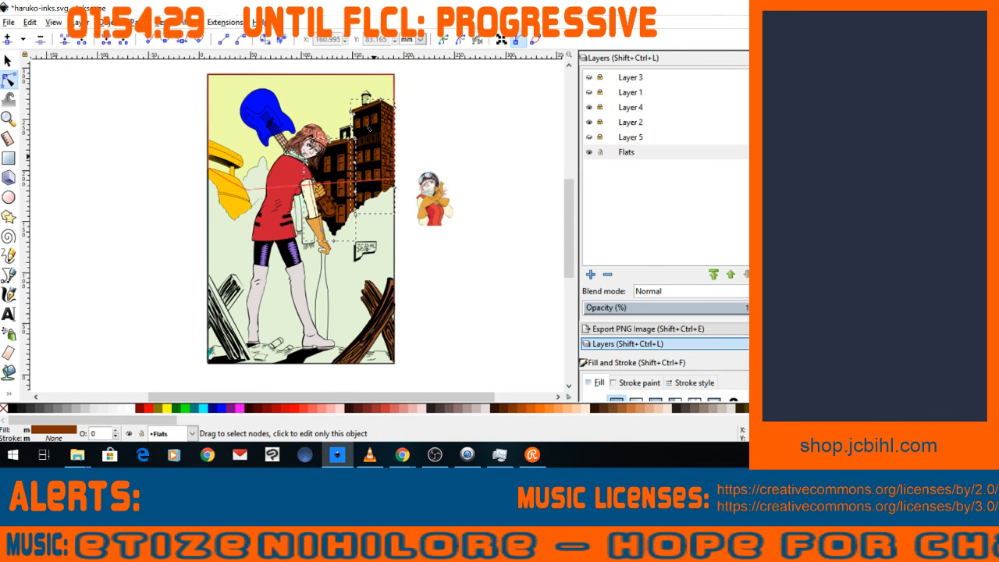
pyautogui.click(555, 409)
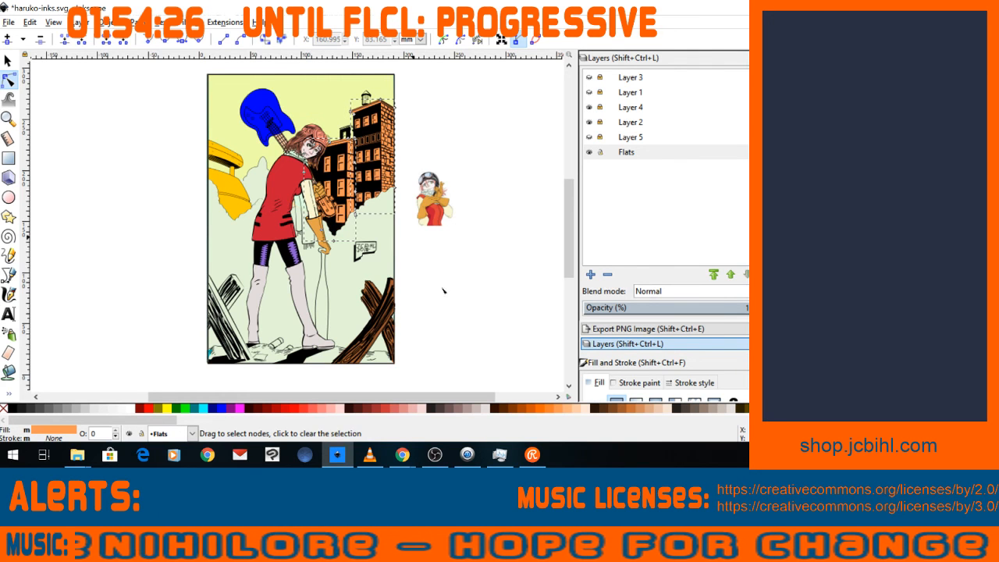
pyautogui.click(578, 410)
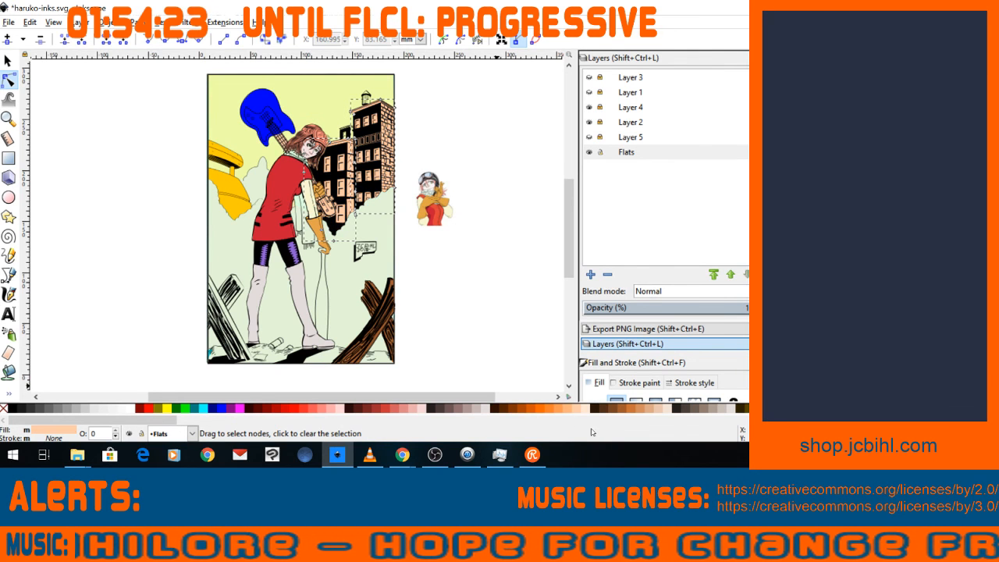
pyautogui.click(723, 409)
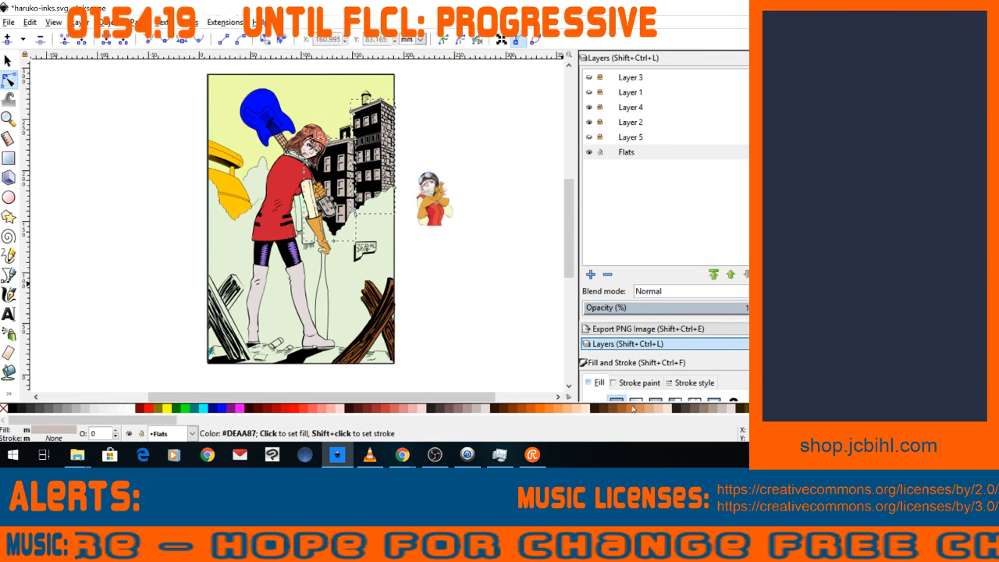
pyautogui.click(659, 412)
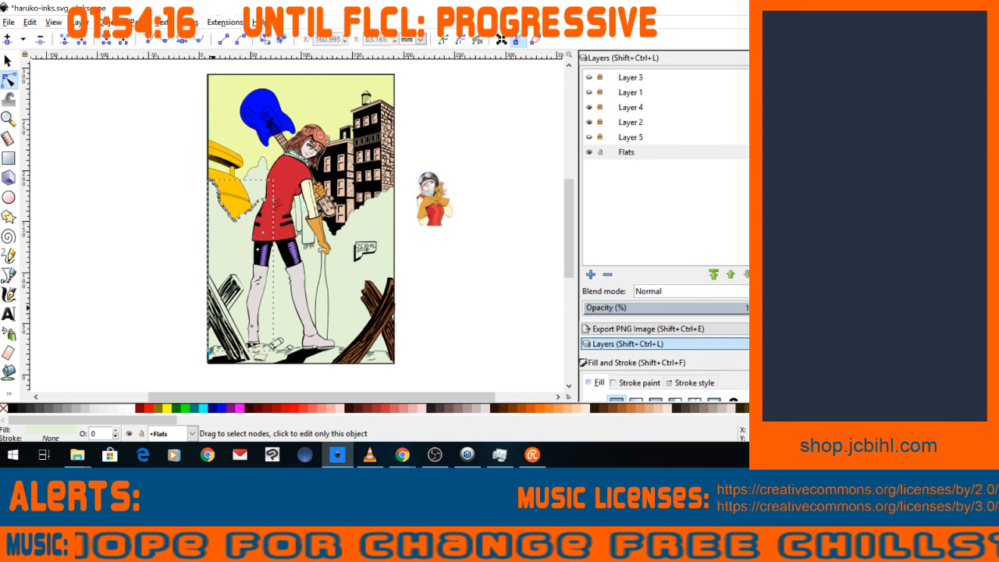
pyautogui.click(128, 278)
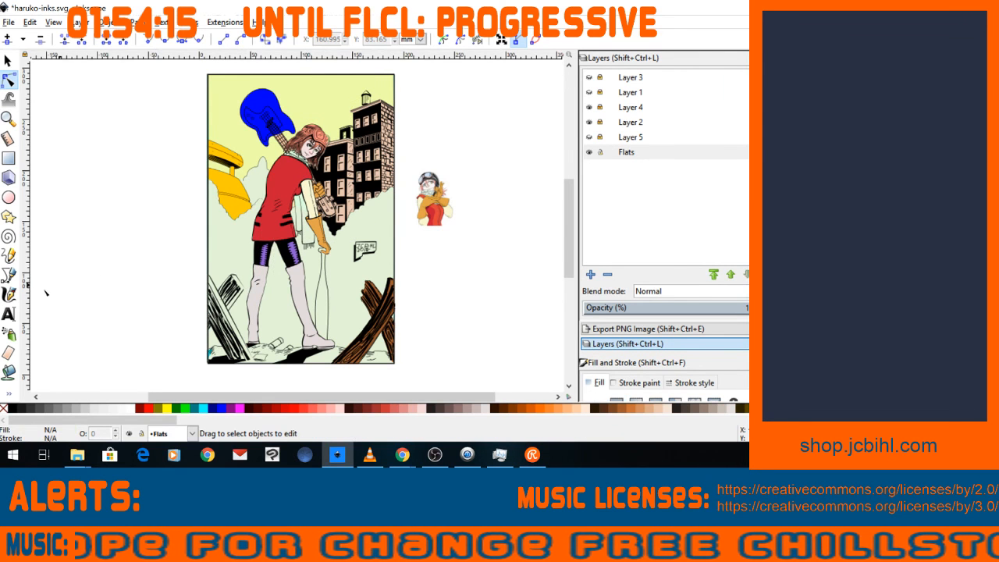
# Trace the crossed beams beside the page's left edge with the Bezier tool, around the broken plank and down to the ground, closing the path.
pyautogui.click(9, 118)
pyautogui.moveTo(156, 256); pyautogui.dragTo(284, 387)
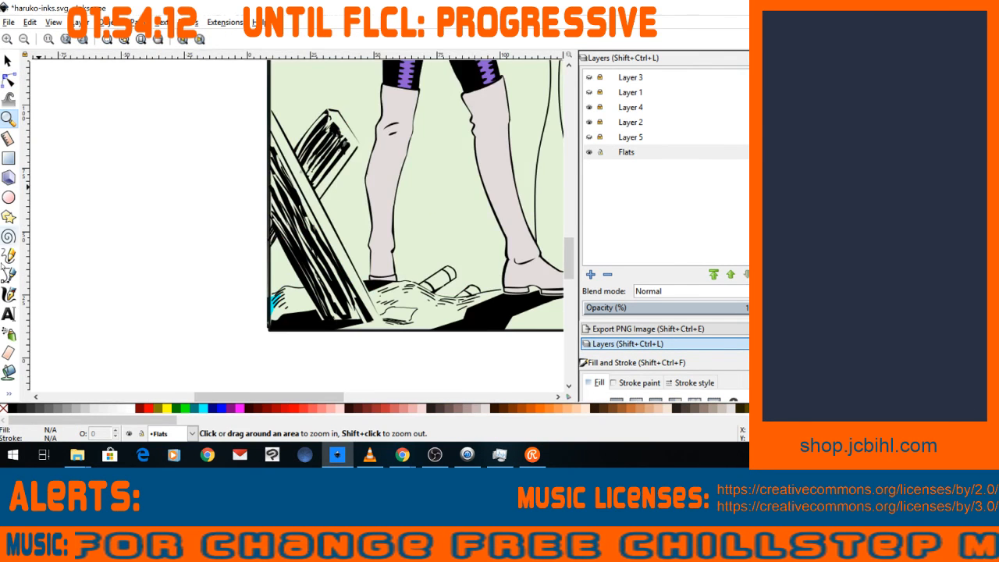
pyautogui.click(9, 275)
pyautogui.click(272, 112)
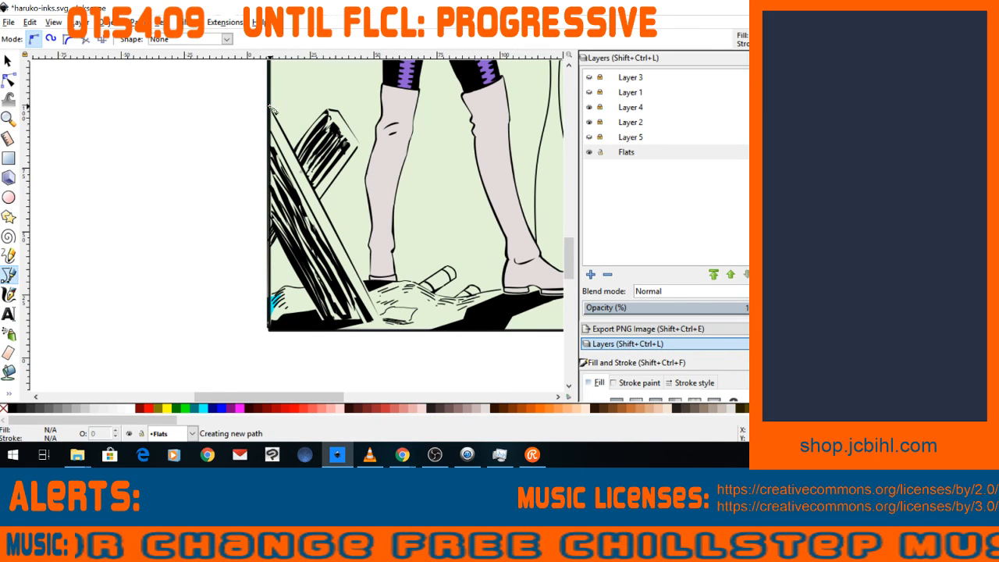
pyautogui.click(297, 149)
pyautogui.moveTo(325, 112); pyautogui.dragTo(329, 110)
pyautogui.click(328, 110)
pyautogui.click(338, 111)
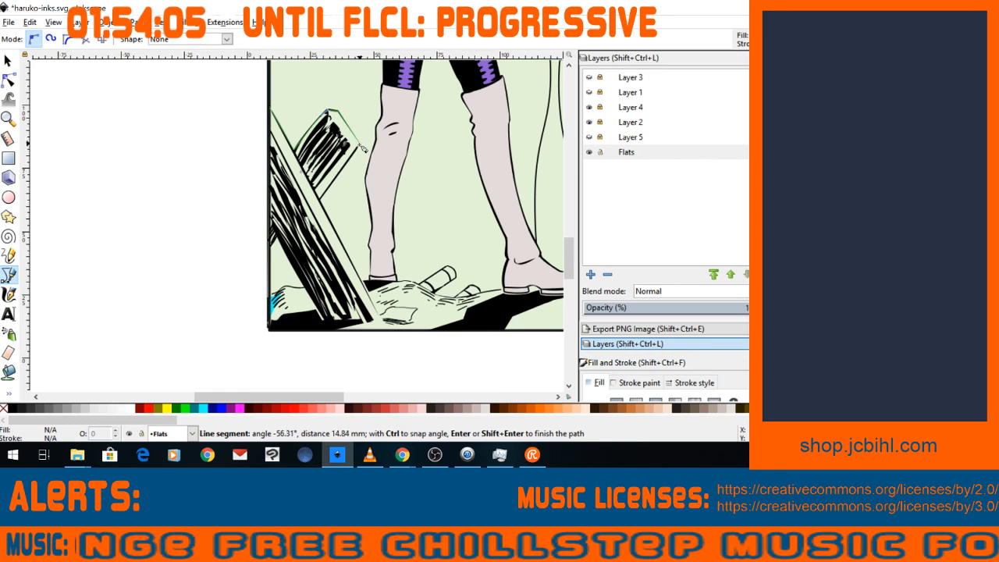
pyautogui.click(358, 152)
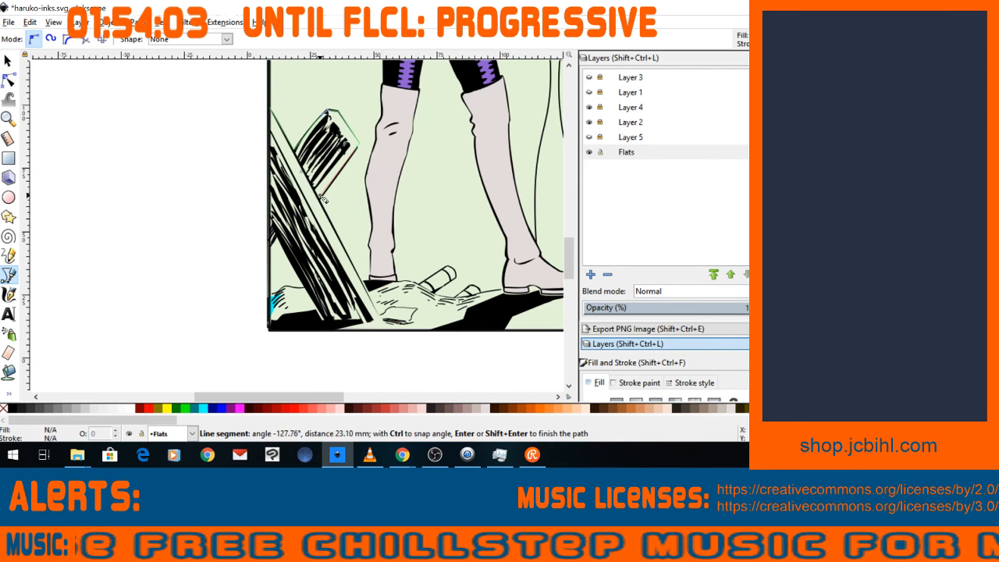
pyautogui.click(322, 204)
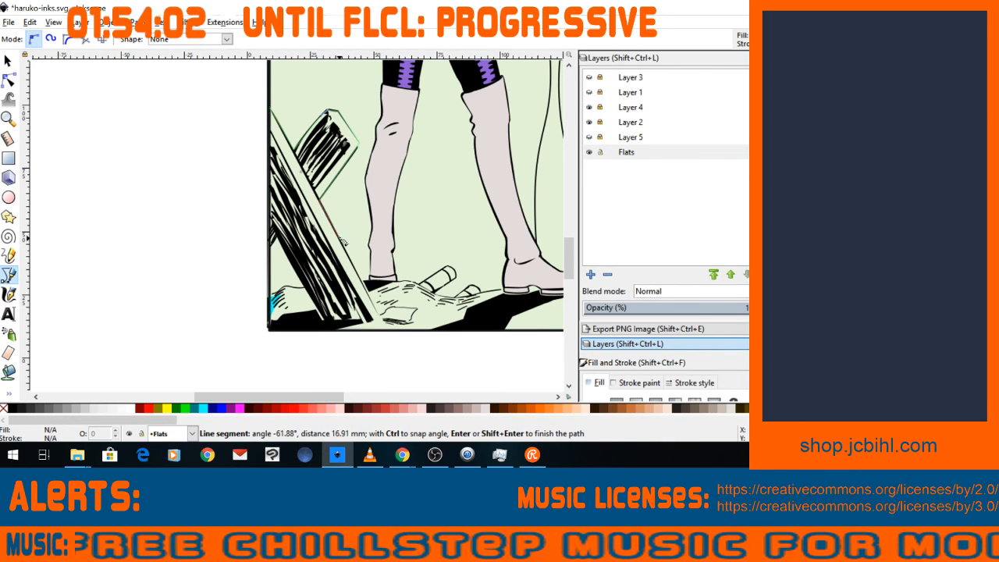
pyautogui.click(368, 322)
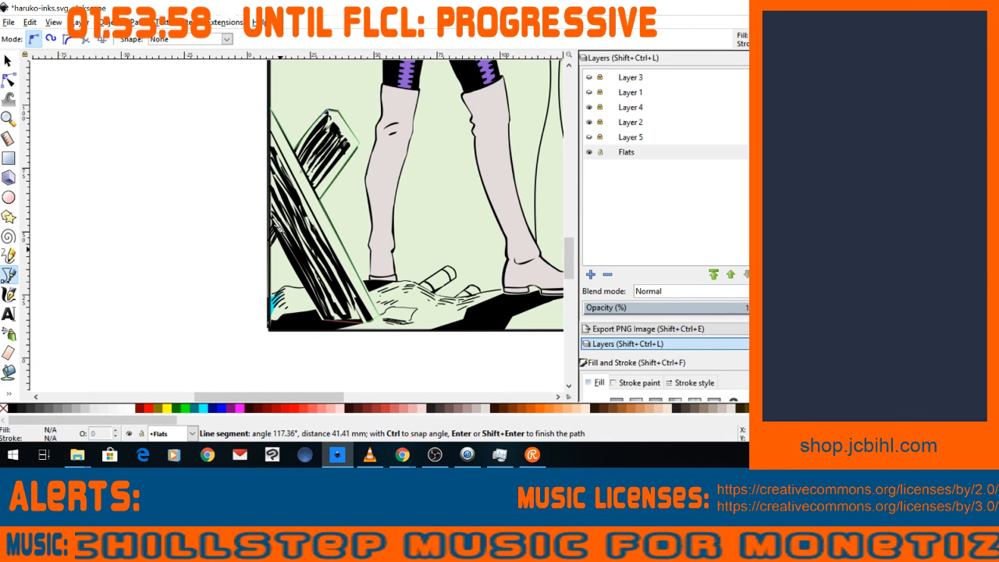
pyautogui.click(273, 245)
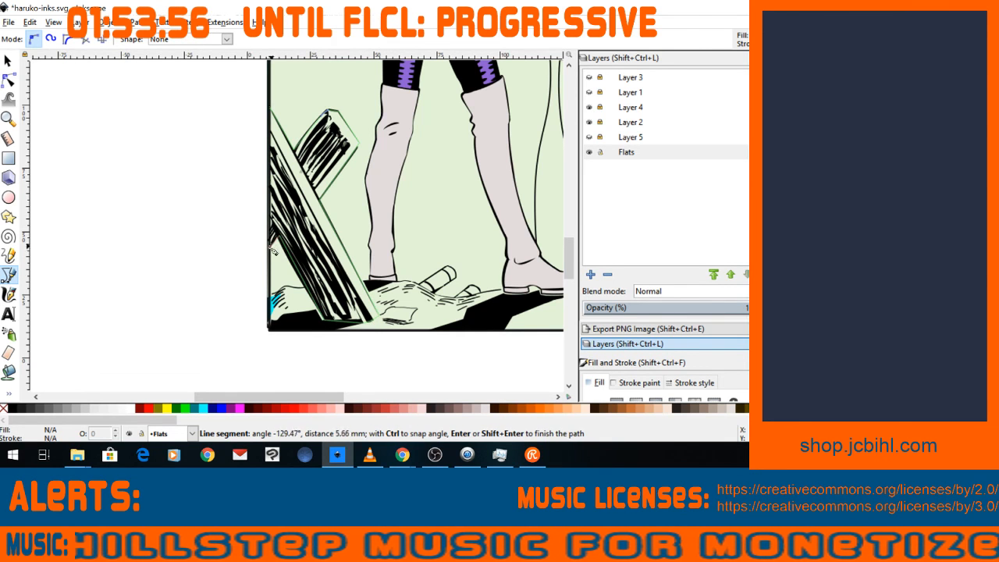
pyautogui.click(271, 111)
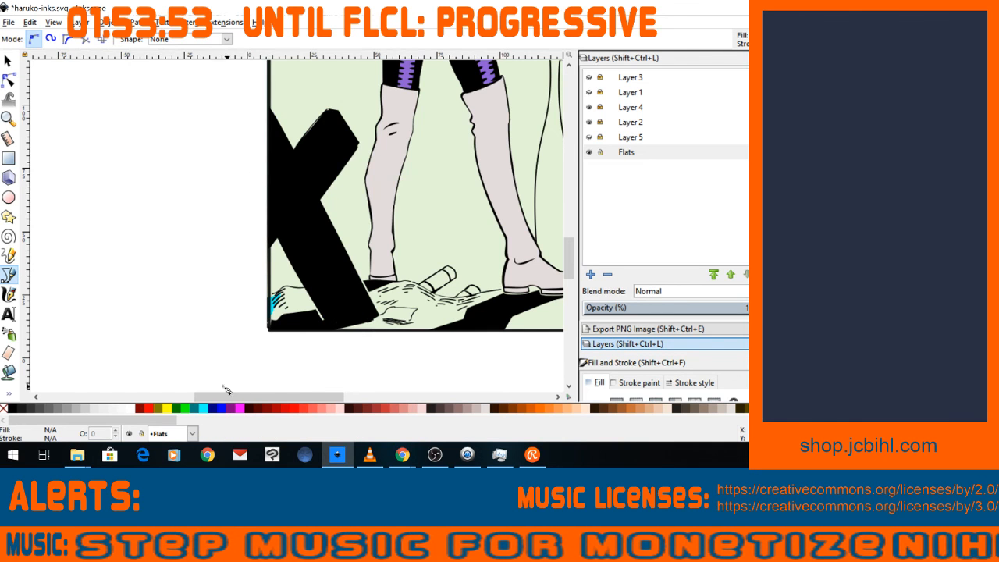
# Fill the new black shape over the left crossed beams with the brown sampled from the right crossed beams.
pyautogui.scroll(-4, 196, 331)
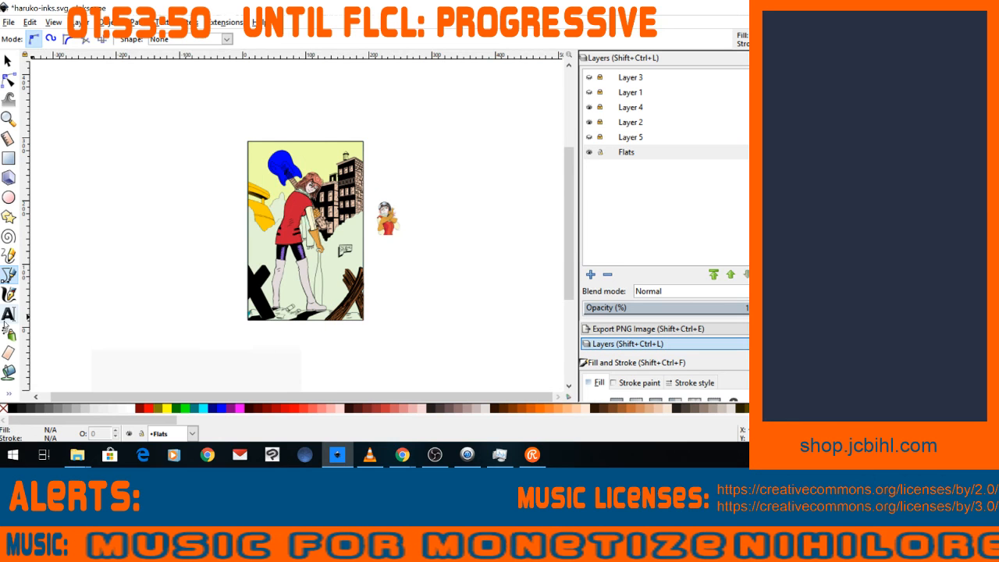
pyautogui.click(8, 392)
pyautogui.click(31, 414)
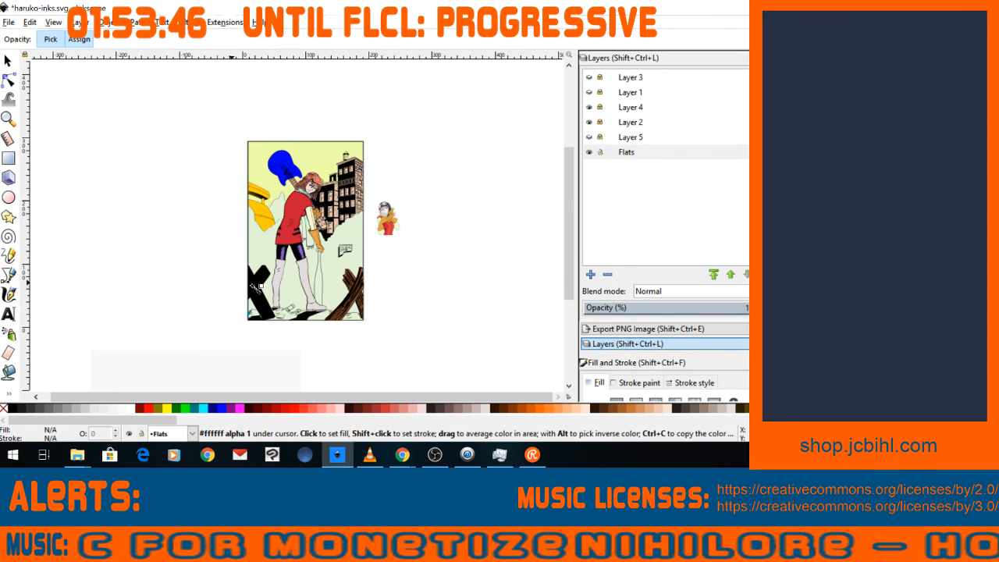
pyautogui.scroll(3, 304, 238)
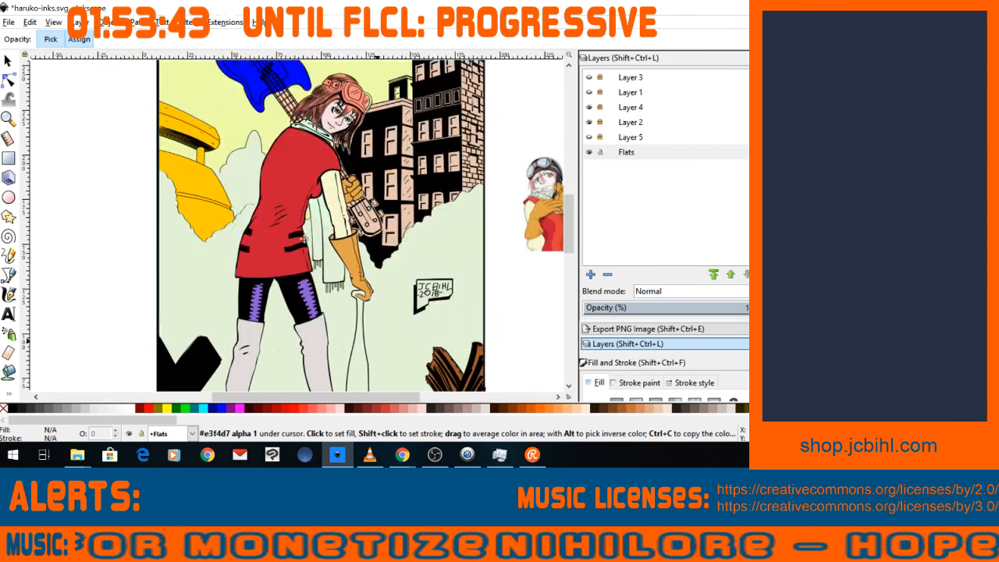
pyautogui.moveTo(304, 239); pyautogui.dragTo(243, 196)
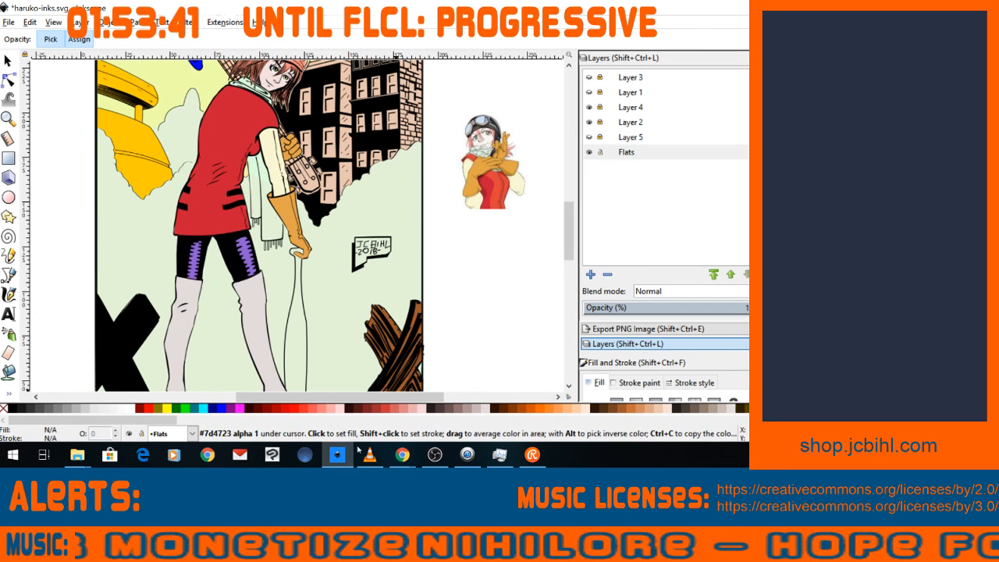
pyautogui.press('s')
pyautogui.click(142, 332)
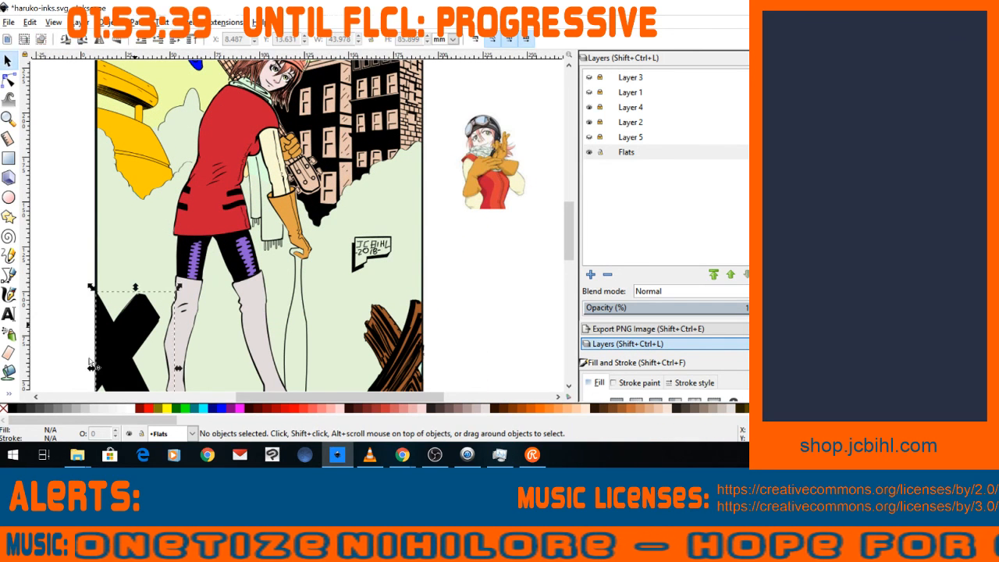
pyautogui.click(10, 390)
pyautogui.click(39, 406)
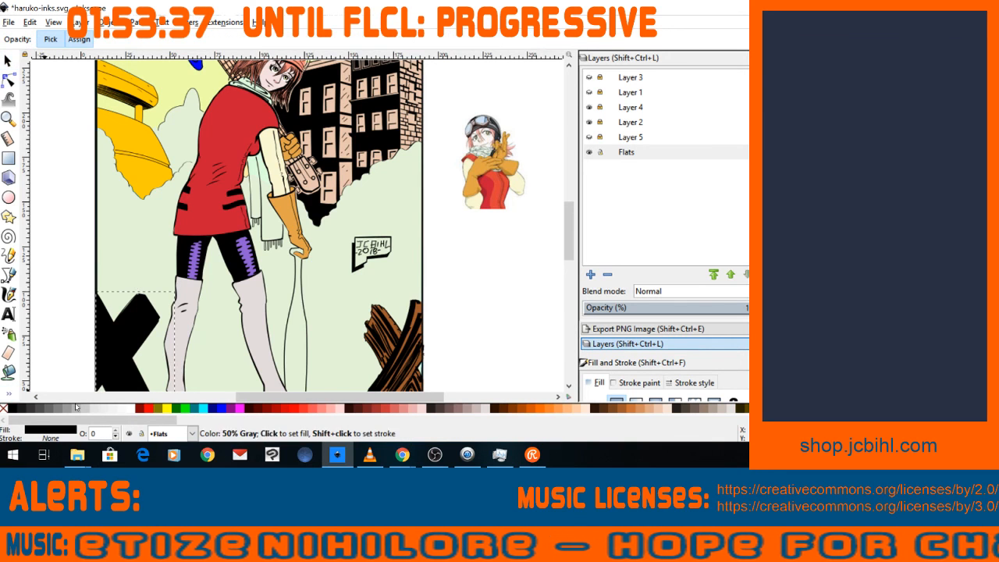
pyautogui.click(403, 327)
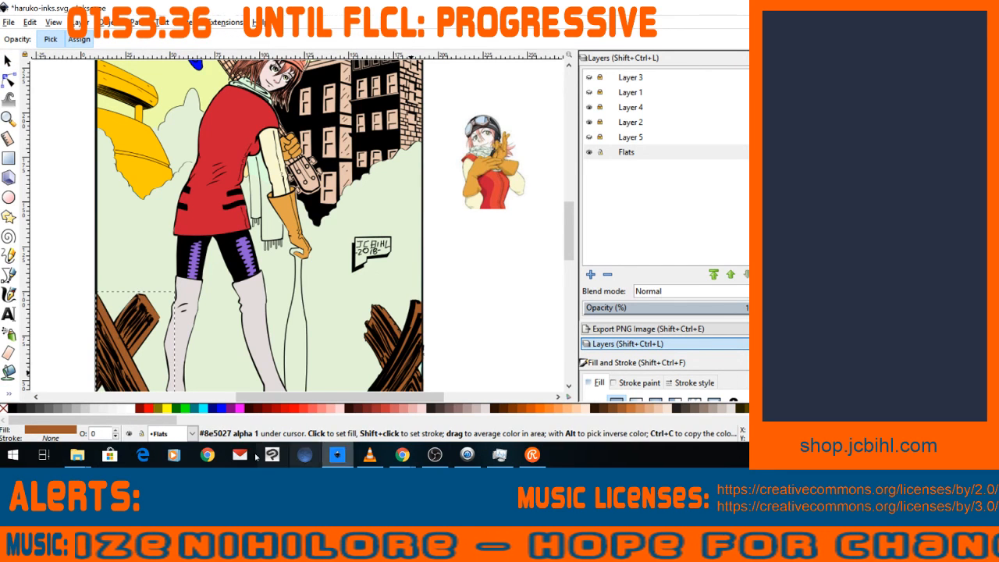
pyautogui.click(8, 60)
pyautogui.press('Escape')
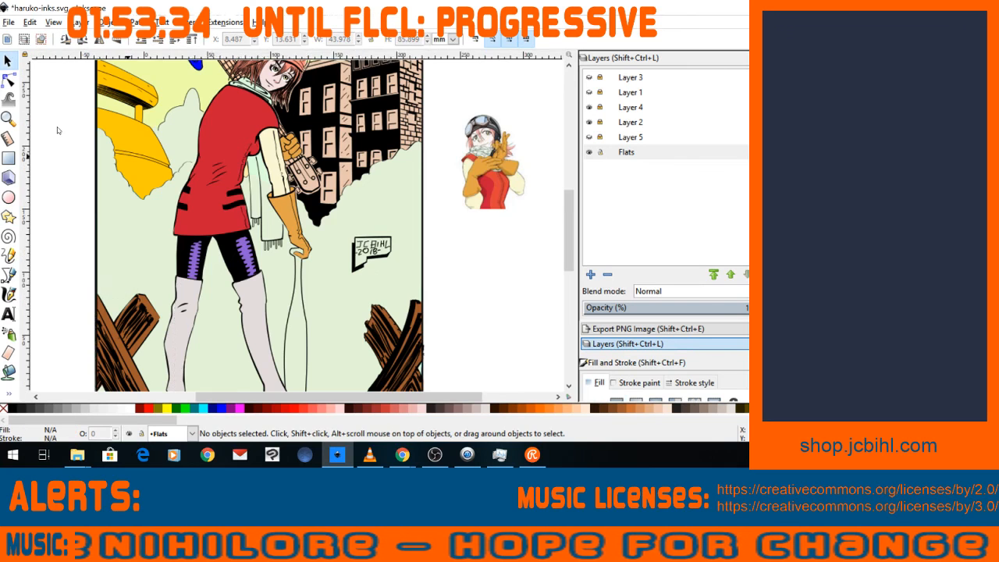
# Review the flat colours across the whole illustration and check the guitar neck shape's fill.
pyautogui.press('-')
pyautogui.press('space')
pyautogui.press('-')
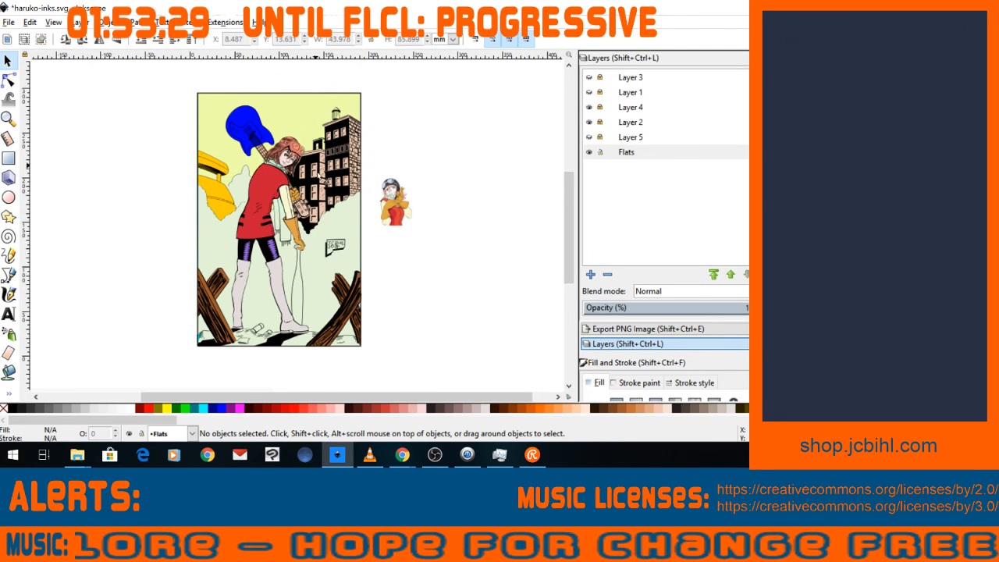
pyautogui.keyDown('ctrl'); pyautogui.scroll(2, 266, 171); pyautogui.keyUp('ctrl')
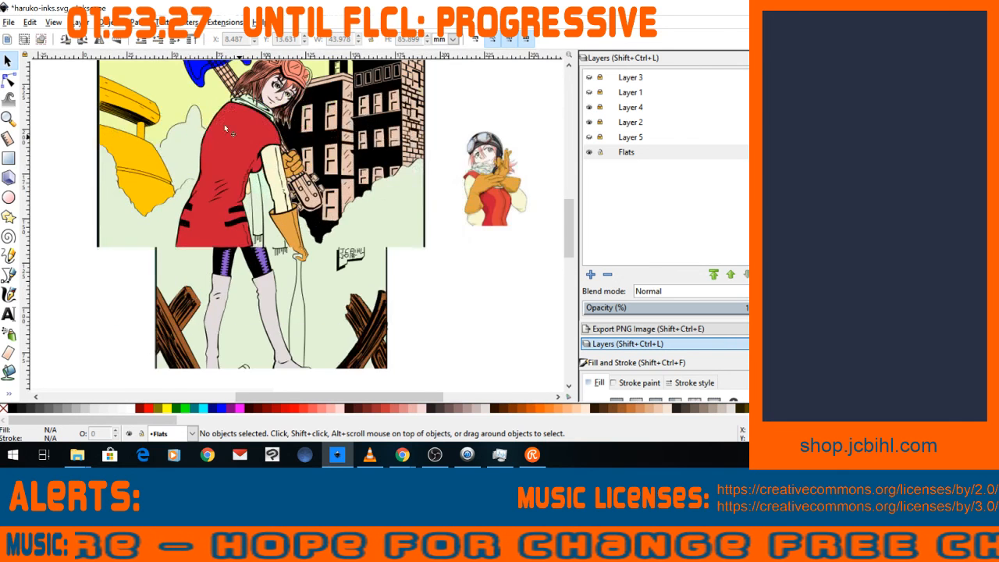
pyautogui.press('+')
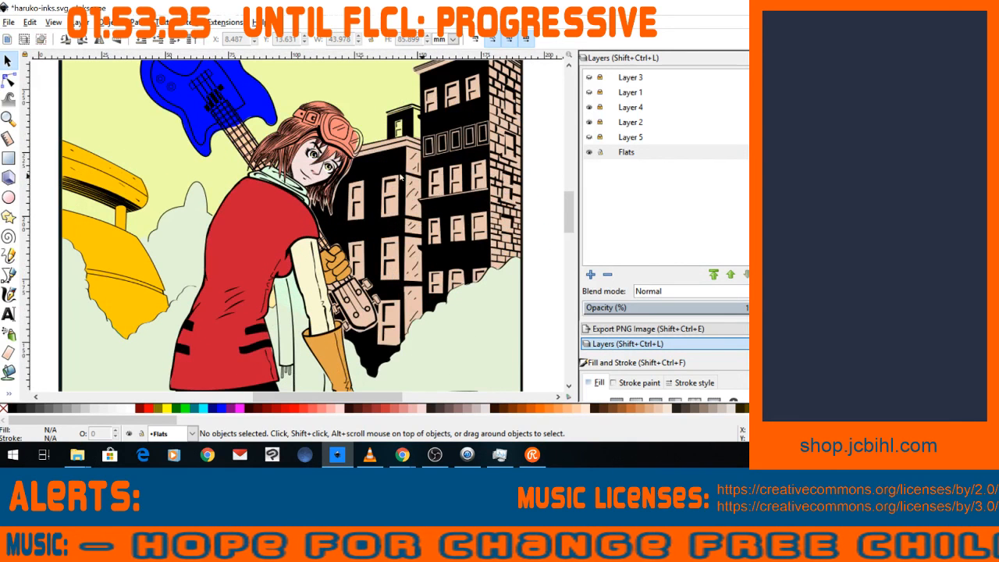
pyautogui.click(240, 142)
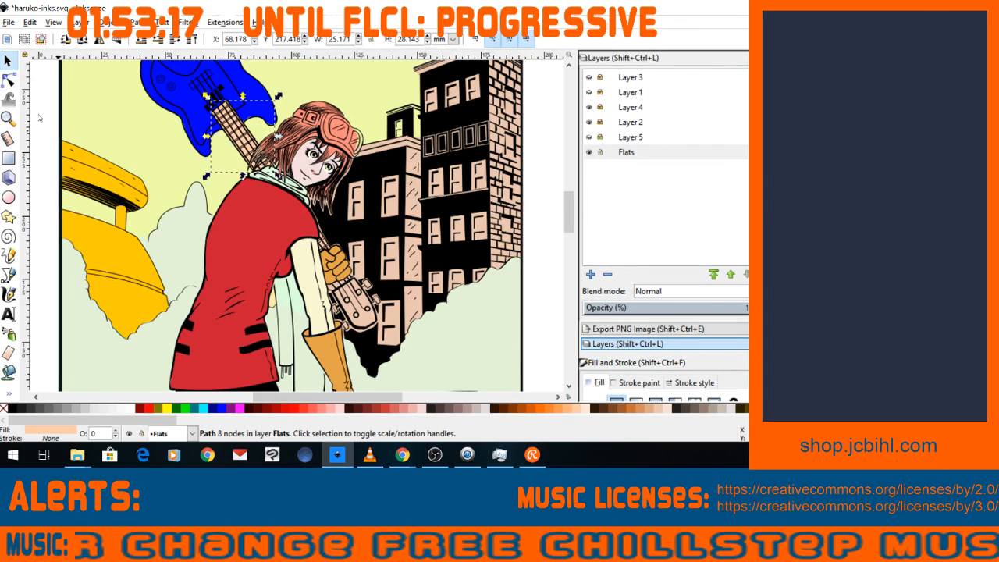
pyautogui.press('Escape')
pyautogui.press('-')
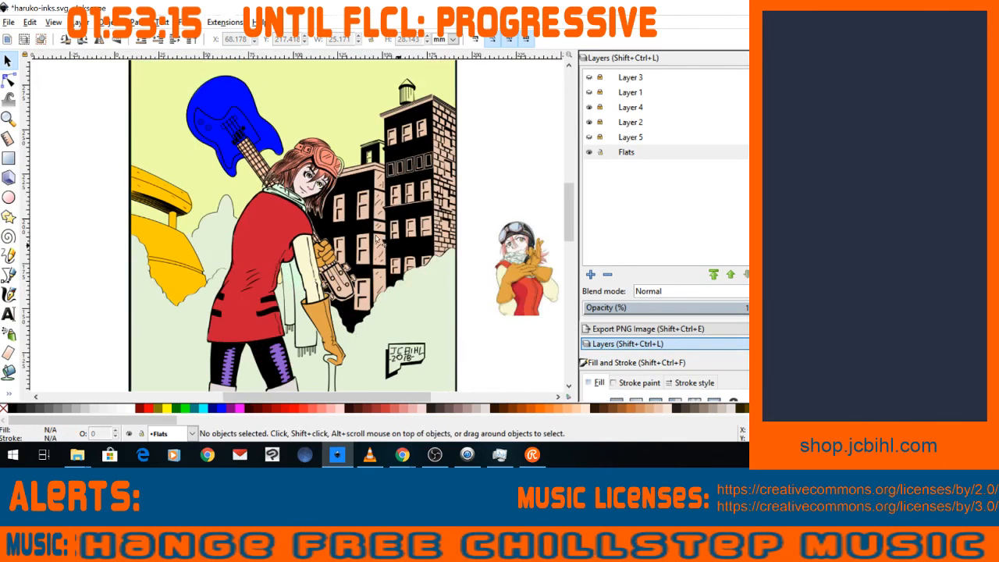
# Recolour the shorter building and the taller building individually with the dark brown fill #502D16.
pyautogui.click(379, 250)
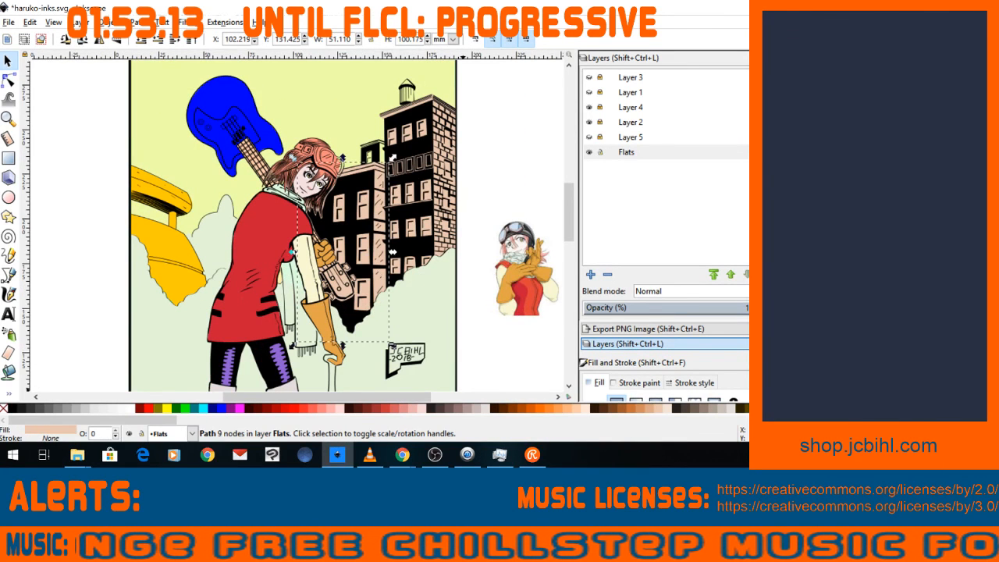
pyautogui.click(624, 408)
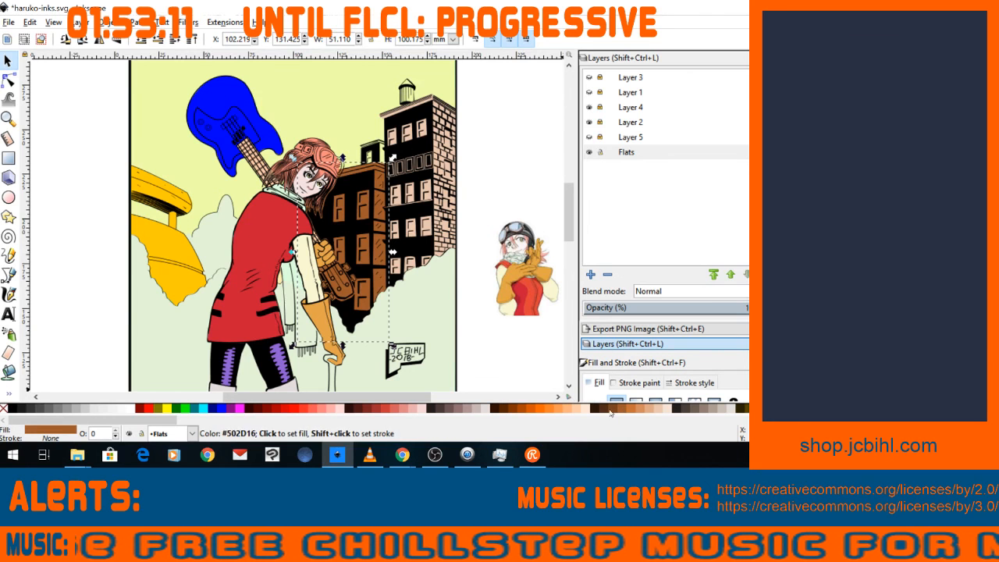
pyautogui.click(606, 408)
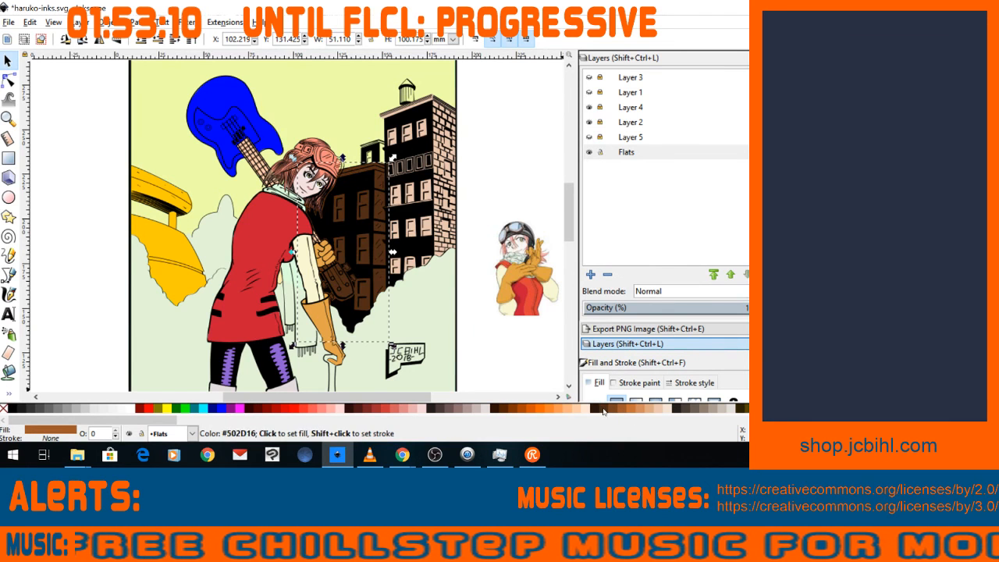
pyautogui.click(12, 62)
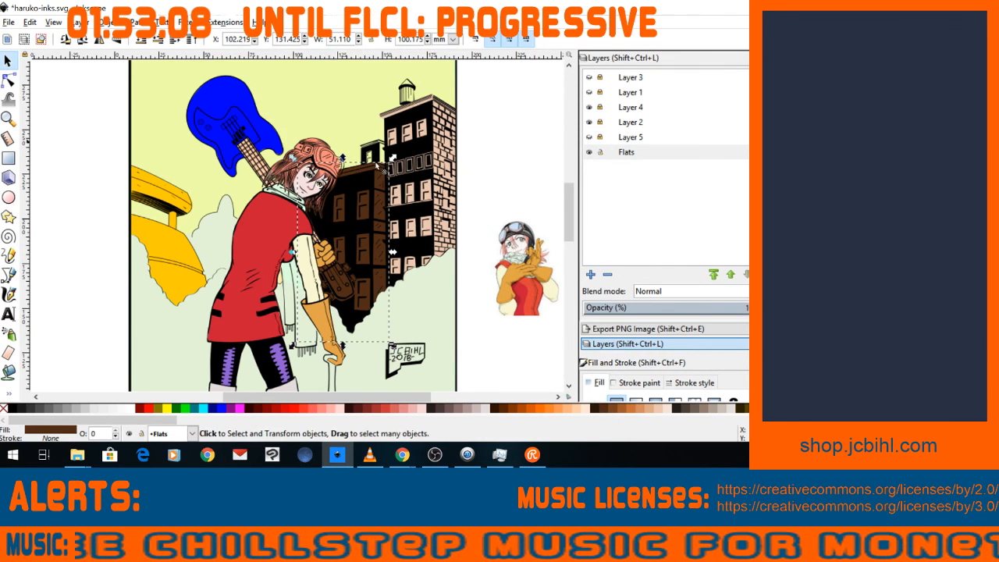
pyautogui.click(434, 186)
pyautogui.click(608, 408)
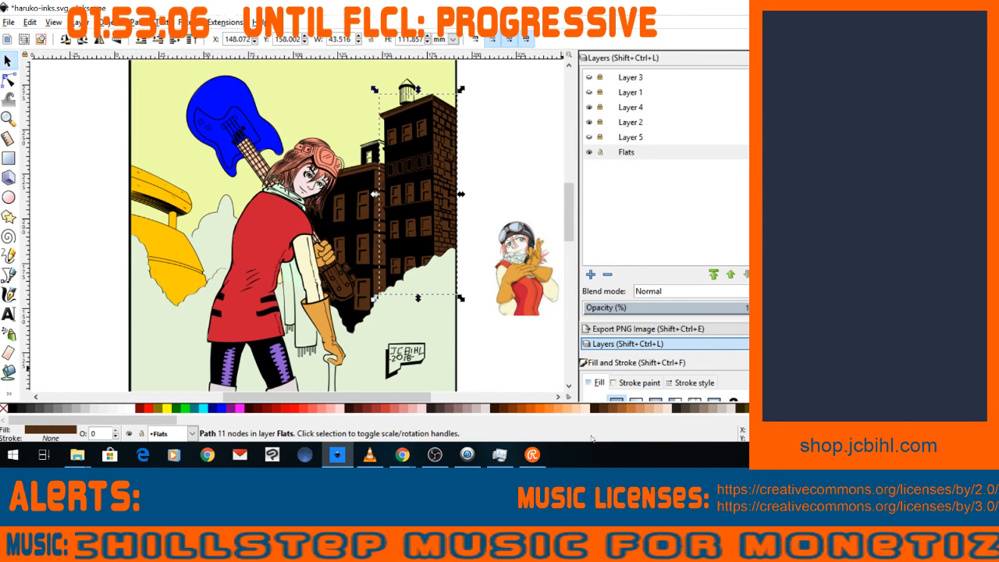
pyautogui.click(85, 143)
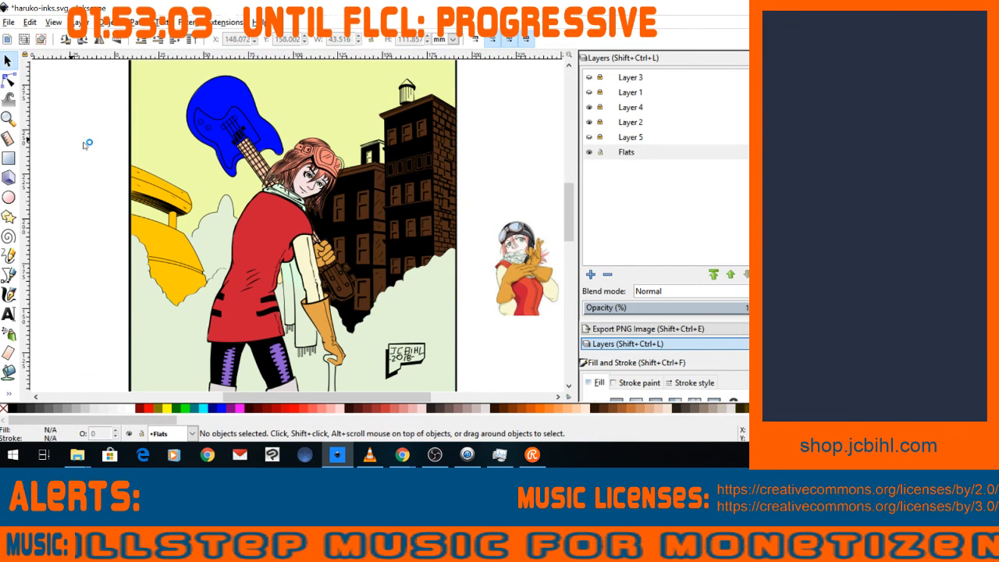
# Try a greyish-brown palette fill on the left crossed beams and compare it with the right crossed beams.
pyautogui.press('-')
pyautogui.press('-')
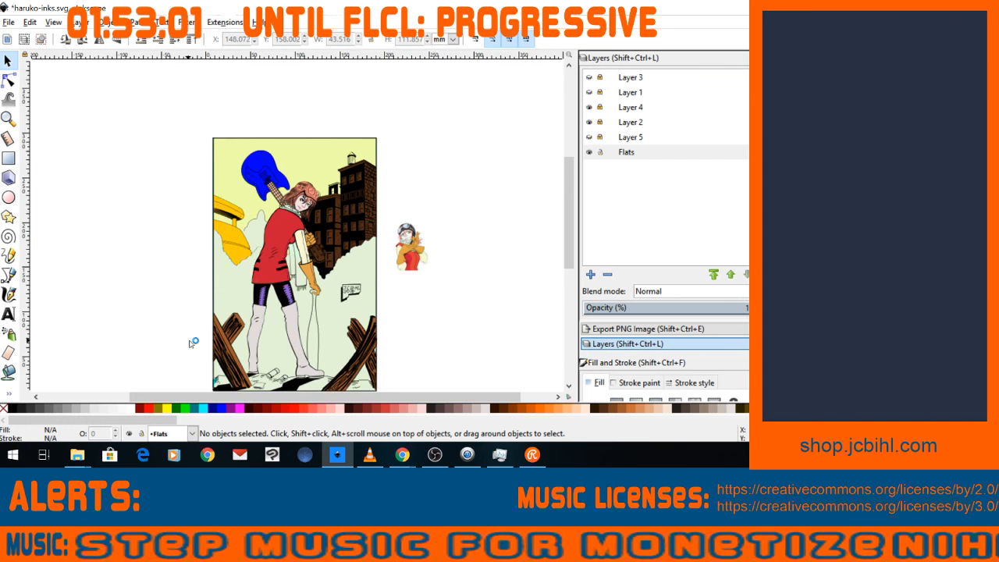
pyautogui.press('+')
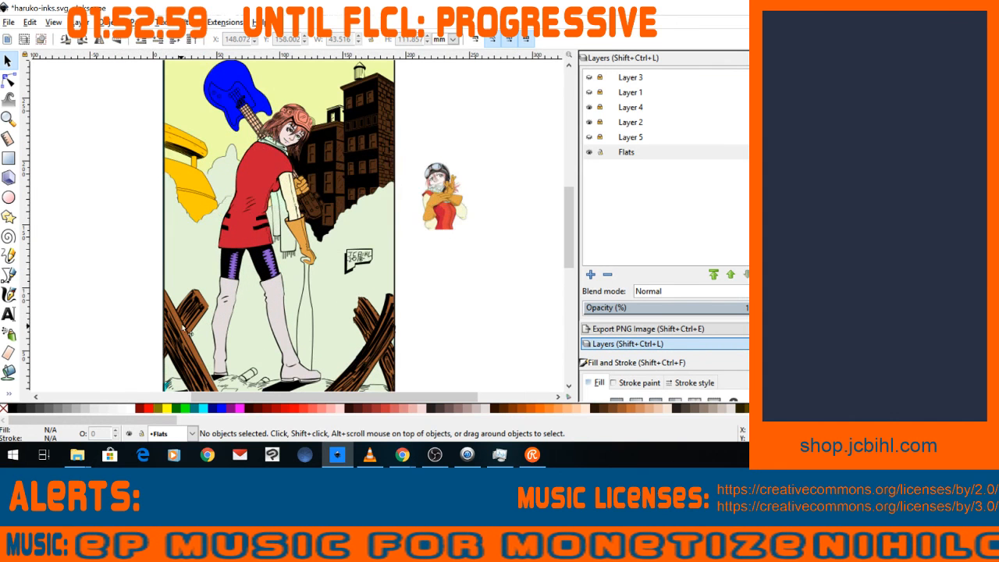
pyautogui.click(185, 324)
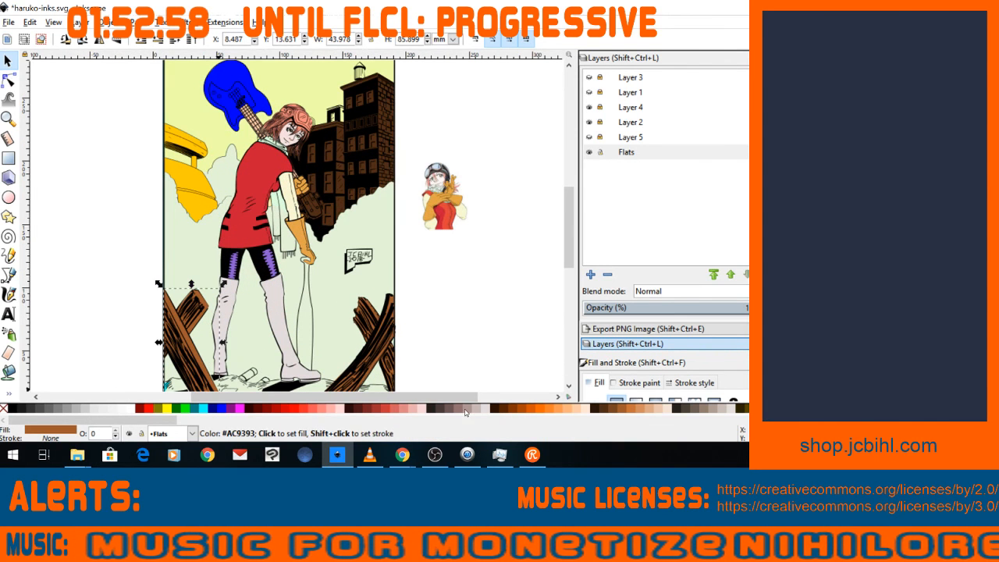
pyautogui.click(437, 409)
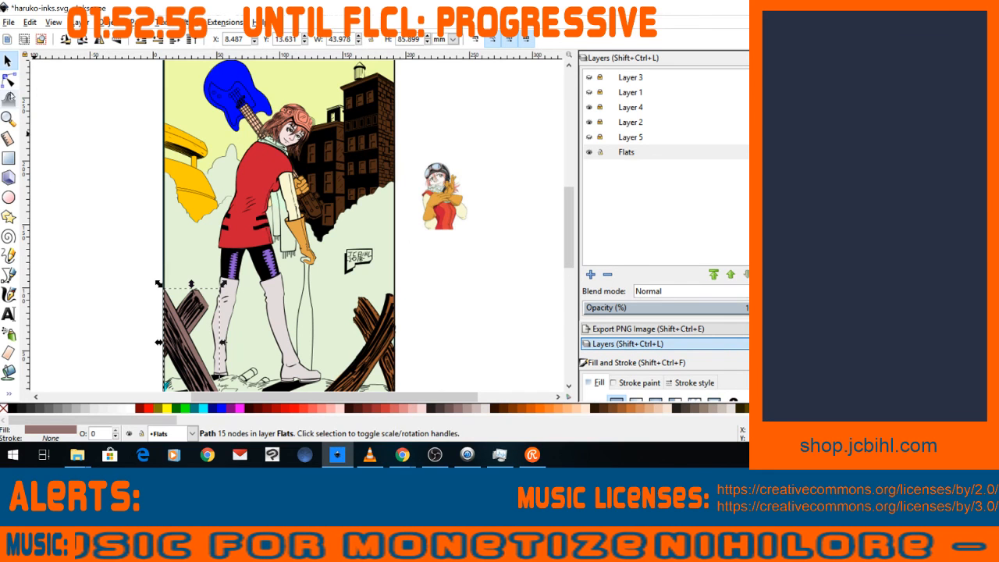
pyautogui.click(372, 307)
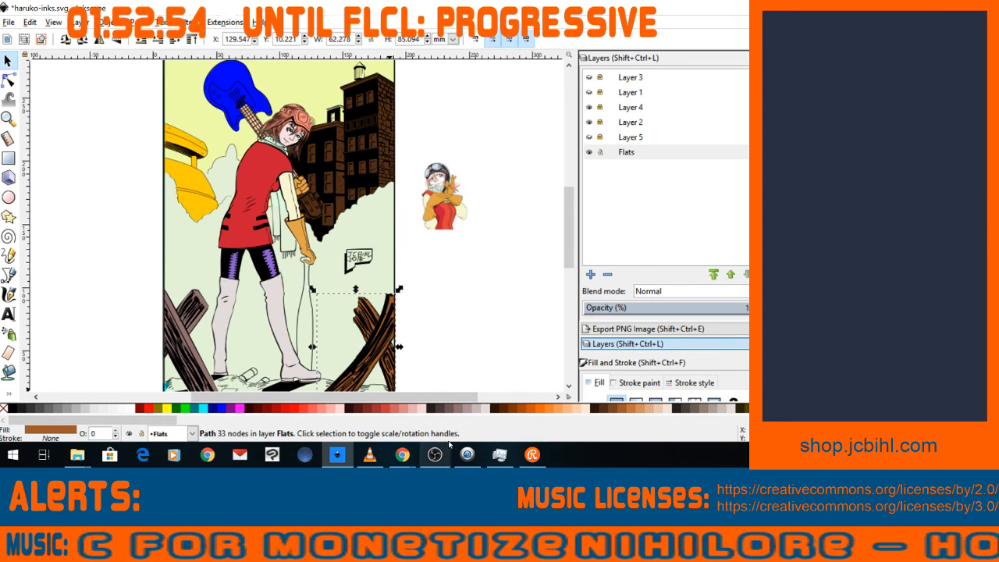
# Recolour the left crossed beams and the right crossed beams individually with the dark brown fill #483737.
pyautogui.click(173, 312)
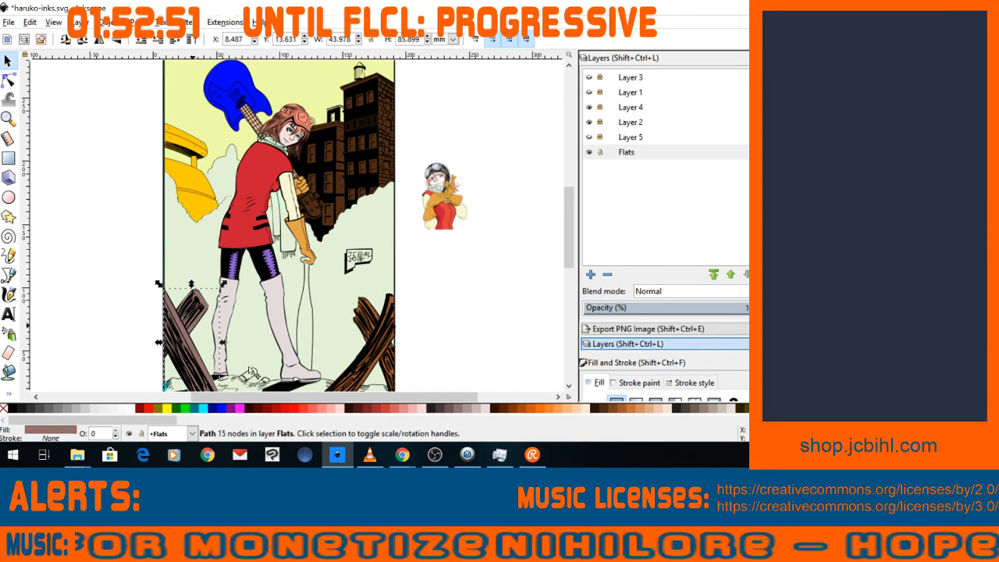
pyautogui.click(445, 416)
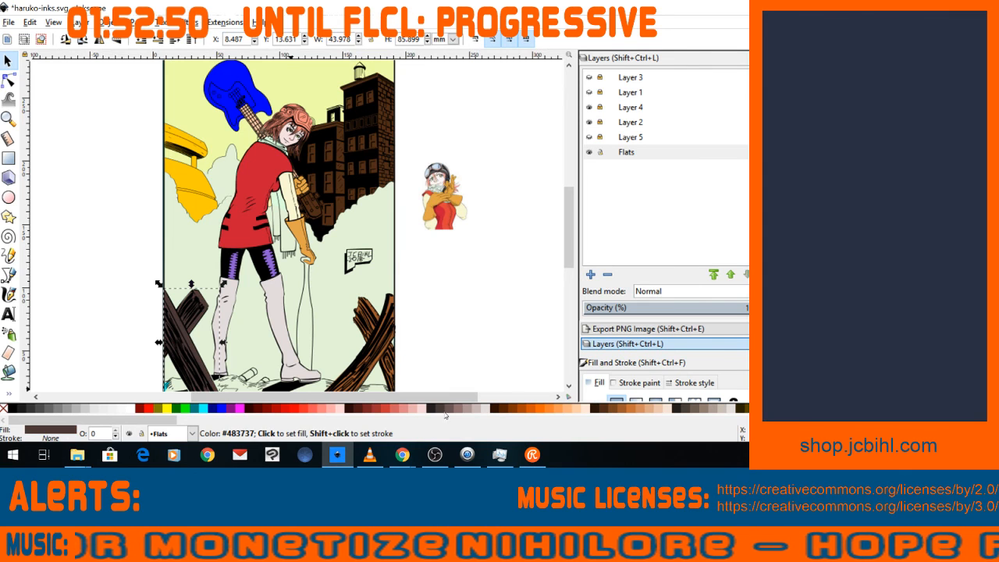
pyautogui.click(390, 301)
pyautogui.click(445, 407)
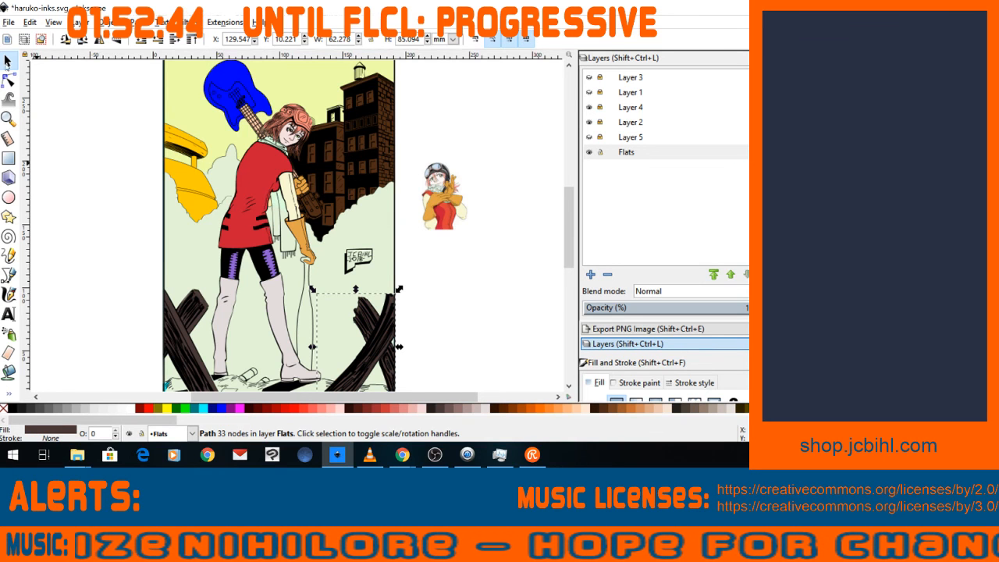
# Fill the shorter building with the light grey-beige #C8BEB7 and give the taller building the same colour with the Dropper.
pyautogui.click(338, 142)
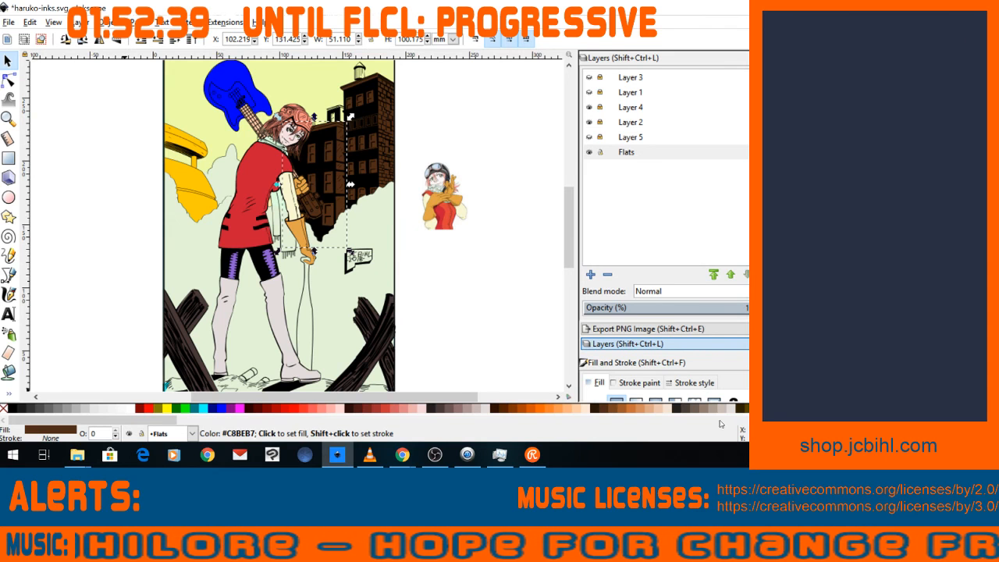
pyautogui.click(720, 424)
pyautogui.click(8, 61)
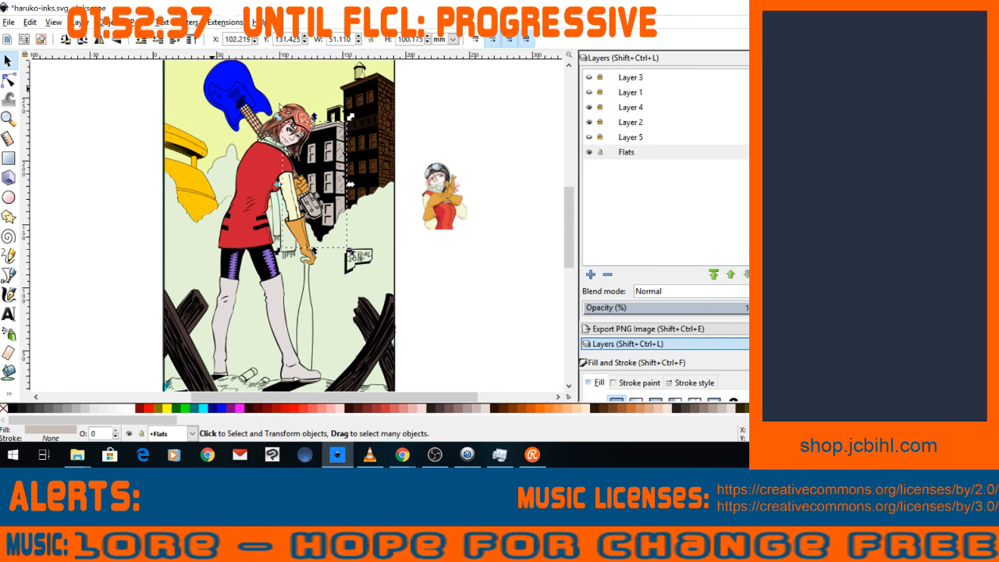
pyautogui.click(390, 107)
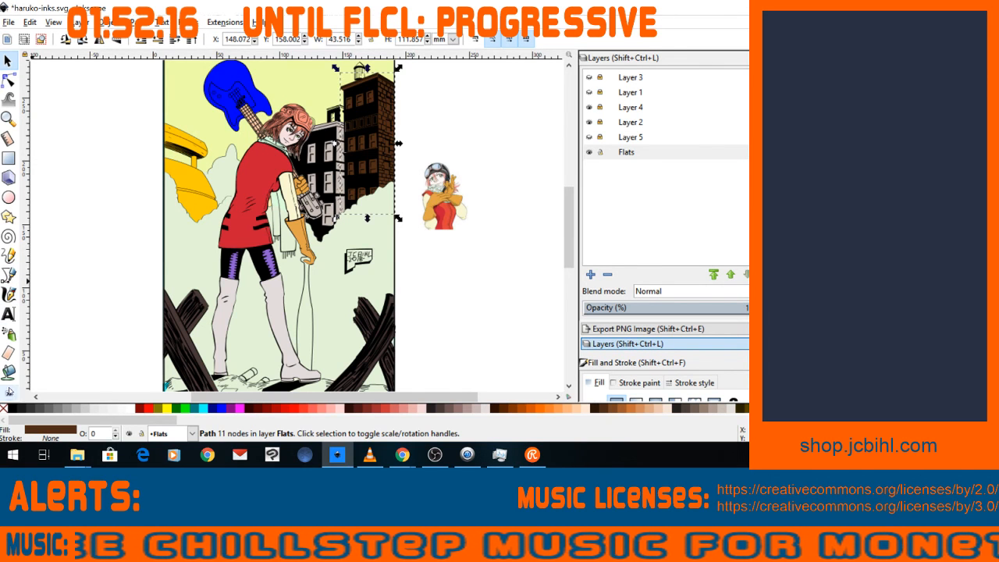
pyautogui.click(9, 392)
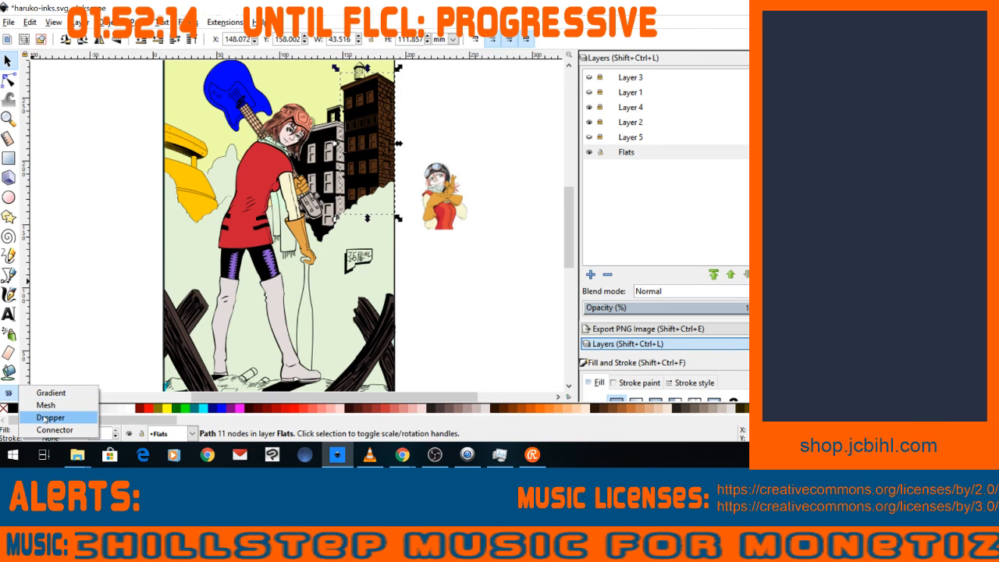
pyautogui.click(48, 418)
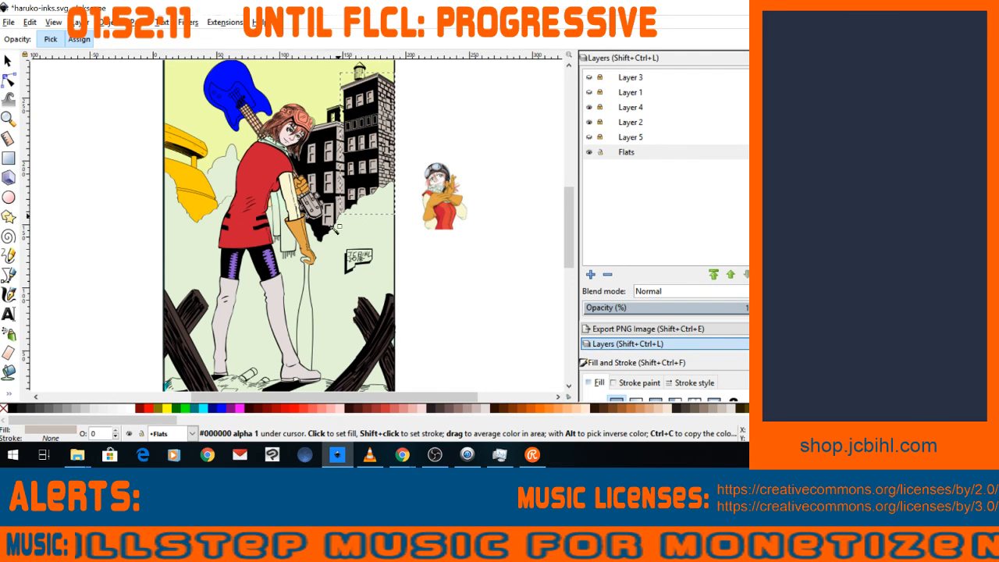
# Lock the Flats layer and unlock Layer 2 for editing.
pyautogui.click(600, 153)
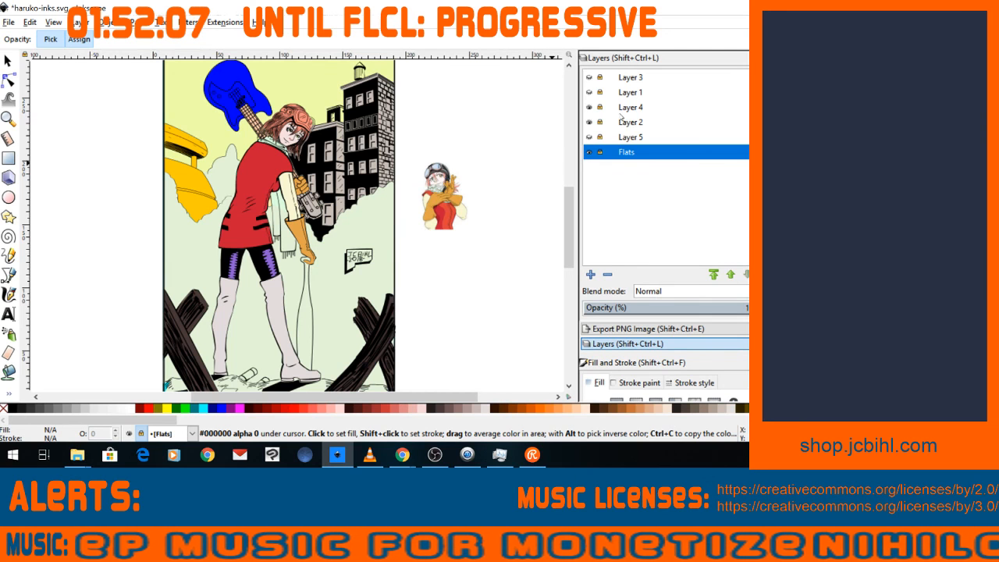
pyautogui.click(602, 125)
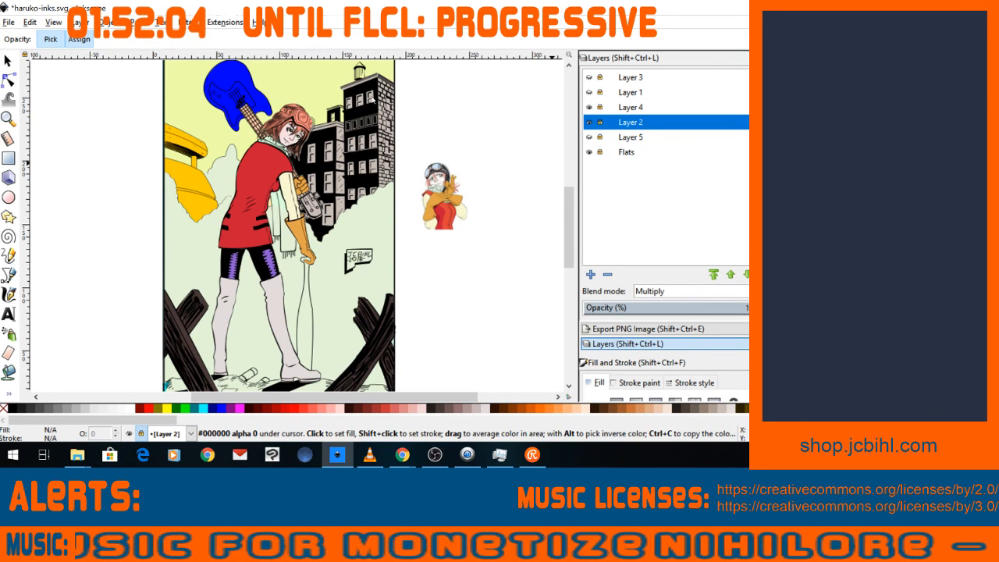
pyautogui.click(599, 123)
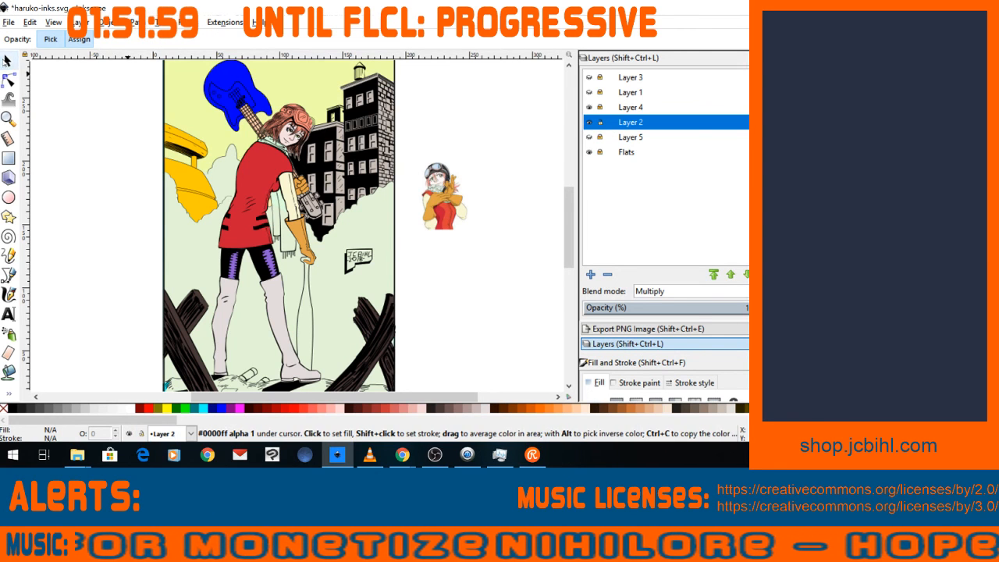
# Give the black ink shapes of both buildings' front faces on Layer 2 a Stripes 1:1 pattern fill.
pyautogui.press('s')
pyautogui.click(336, 125)
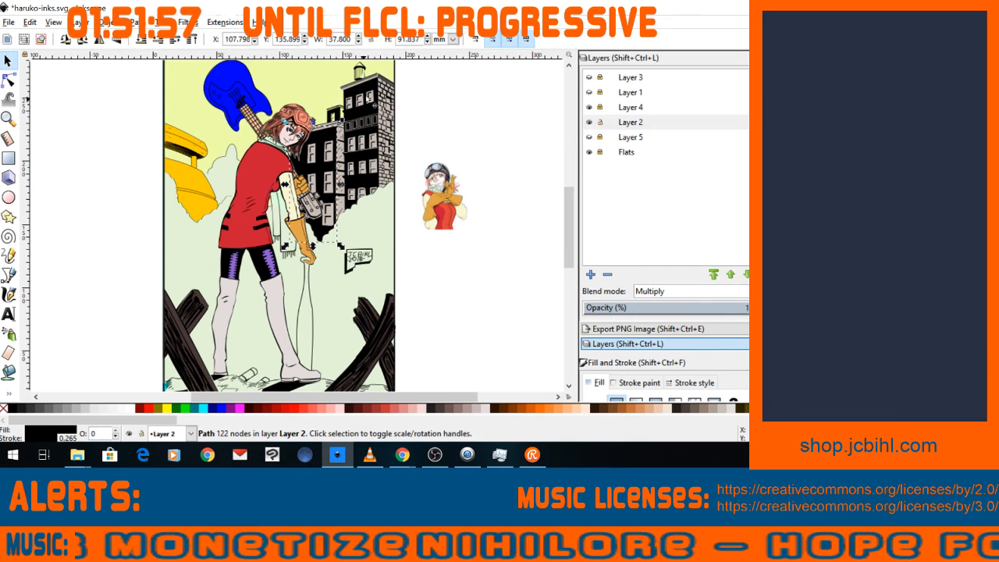
pyautogui.keyDown('shift'); pyautogui.click(374, 92); pyautogui.keyUp('shift')
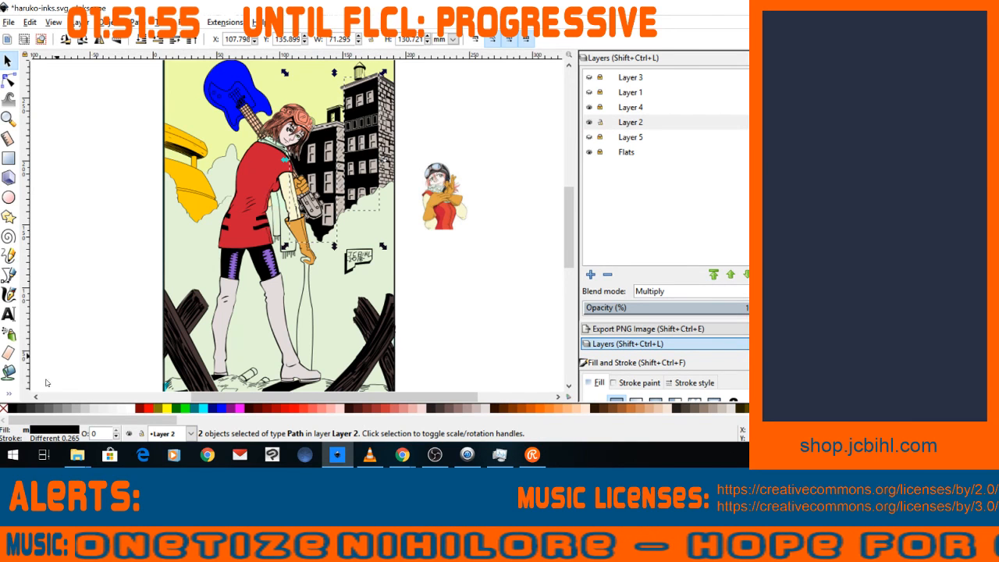
pyautogui.click(50, 431)
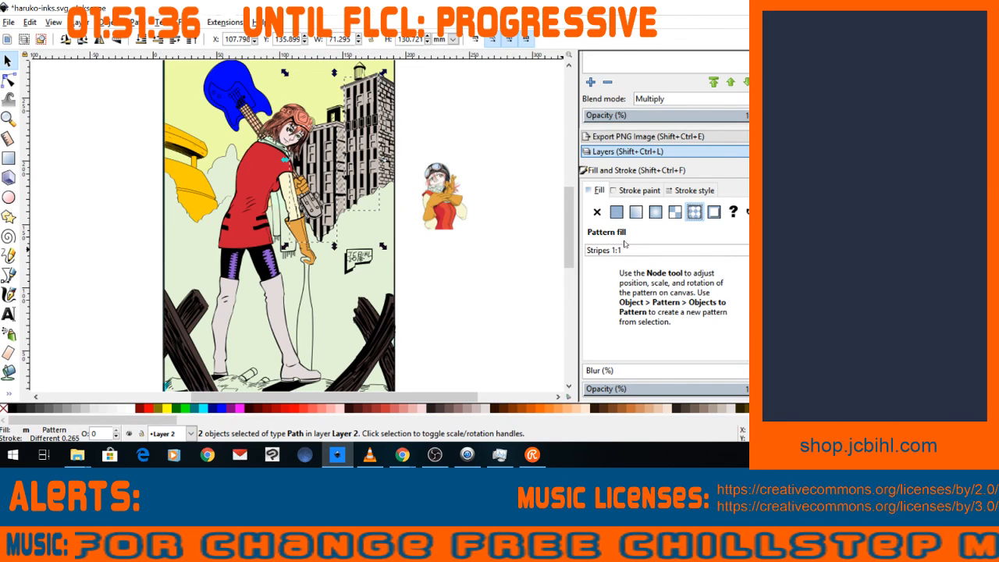
pyautogui.click(747, 251)
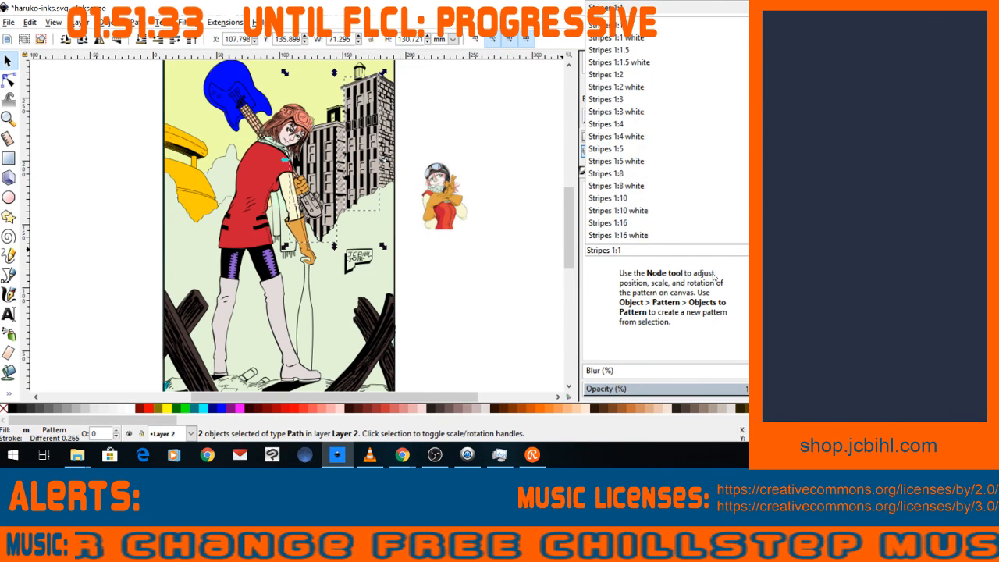
pyautogui.click(635, 25)
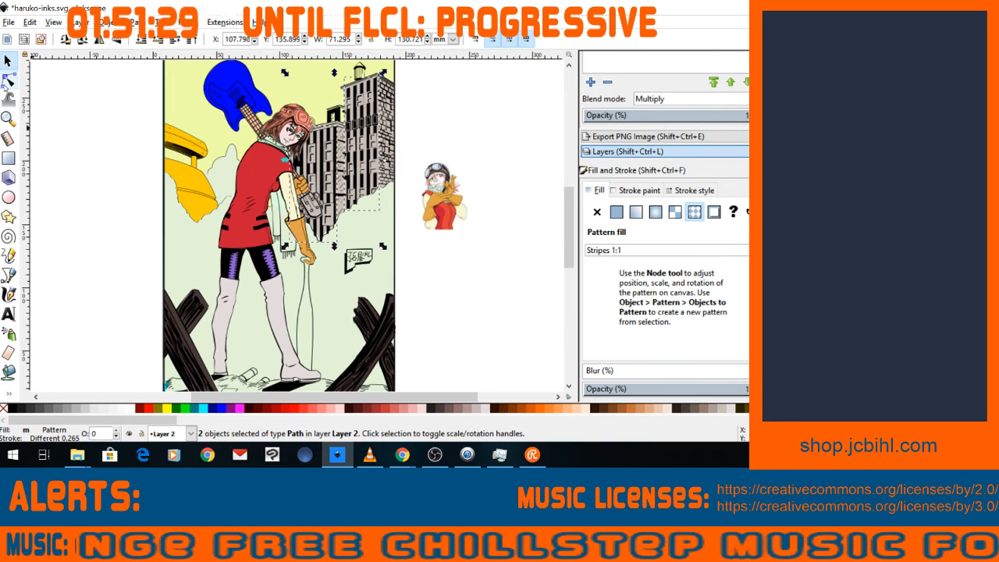
# Shift the stripe pattern's handle horizontally with the Node tool and deselect the building shapes.
pyautogui.click(8, 82)
pyautogui.scroll(3, 567, 185)
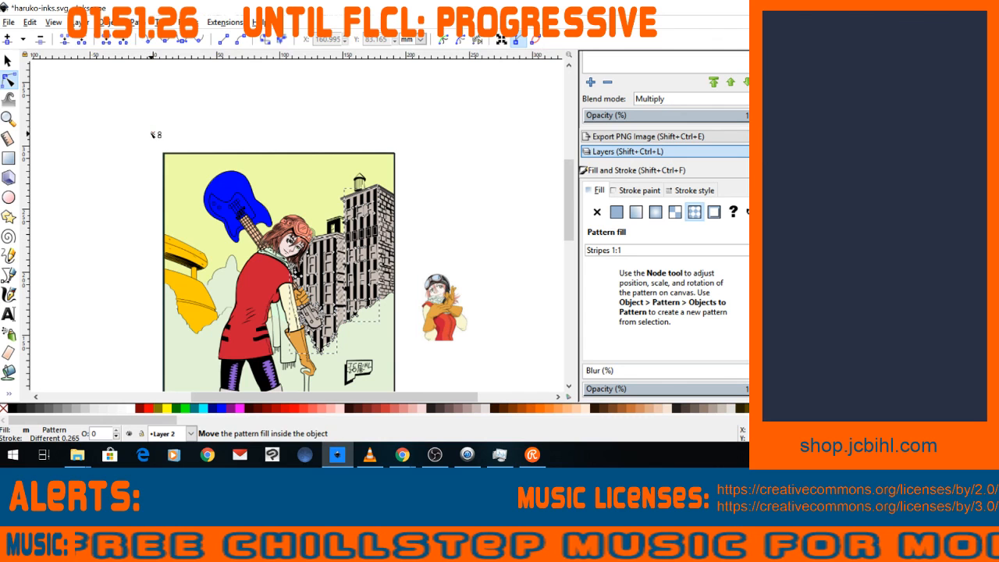
pyautogui.moveTo(173, 148); pyautogui.dragTo(277, 135)
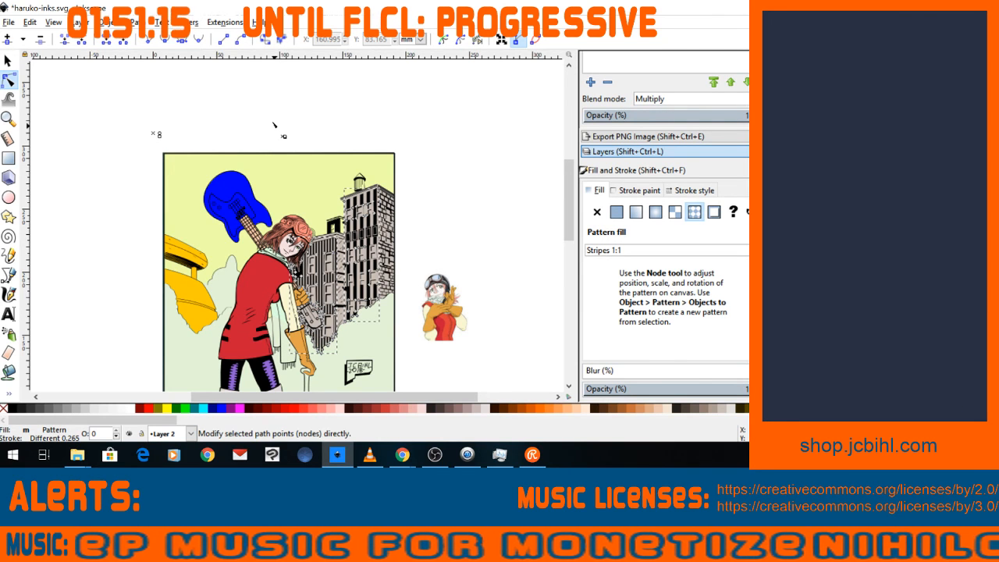
pyautogui.click(116, 174)
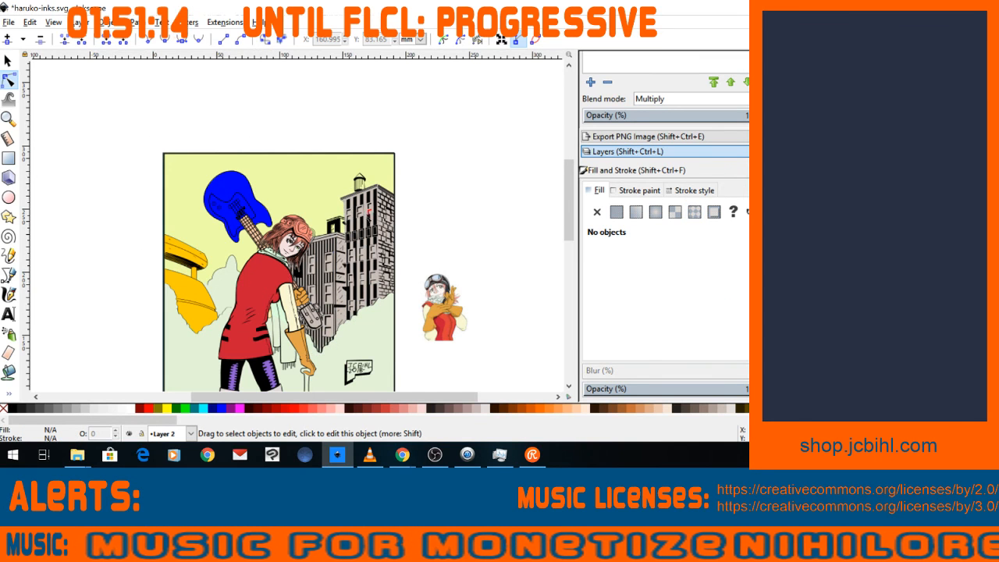
# Try to pick the taller building's striped front face on its own with the Node tool to adjust its pattern.
pyautogui.click(360, 215)
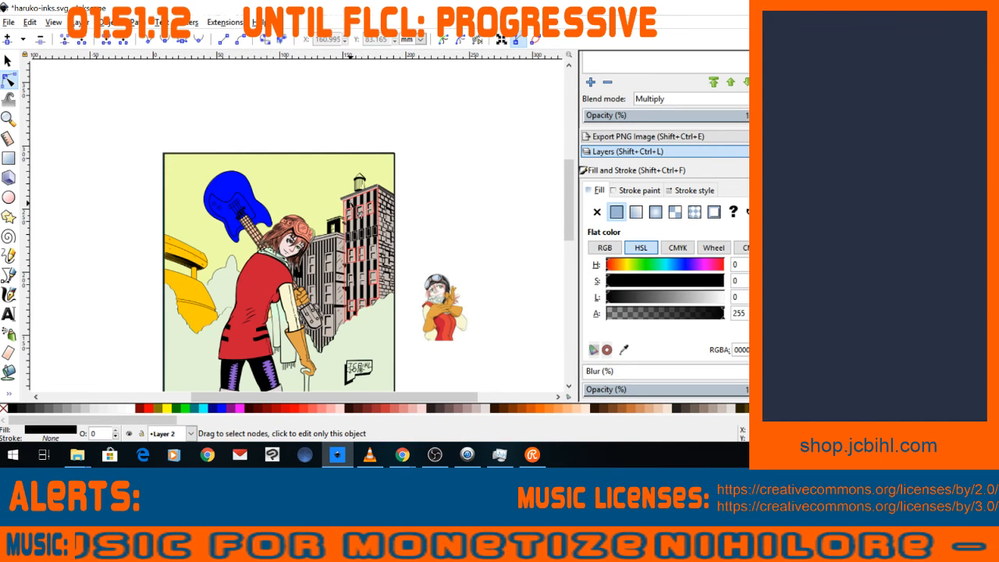
pyautogui.hotkey('ctrl', 'shift', 'v')
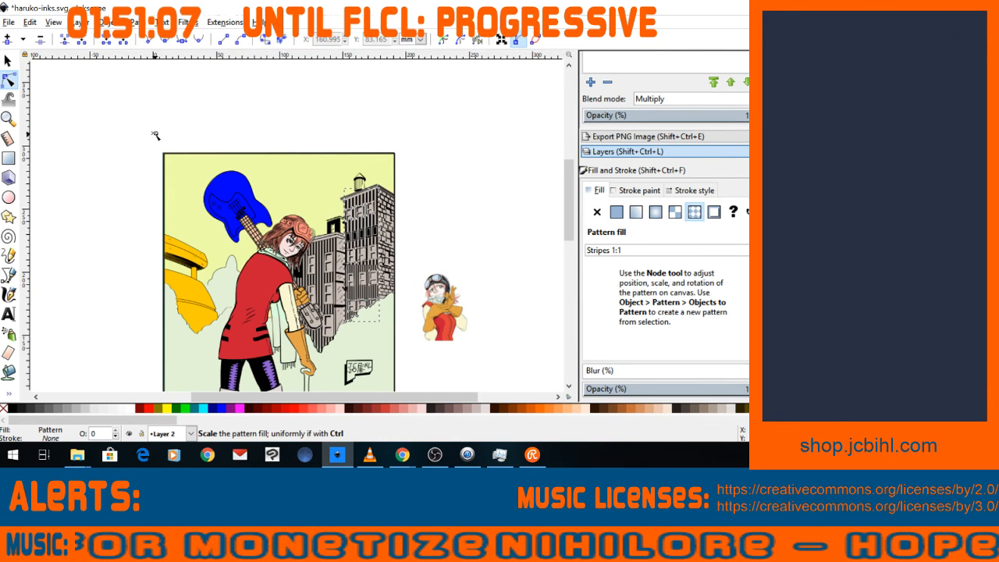
pyautogui.click(113, 137)
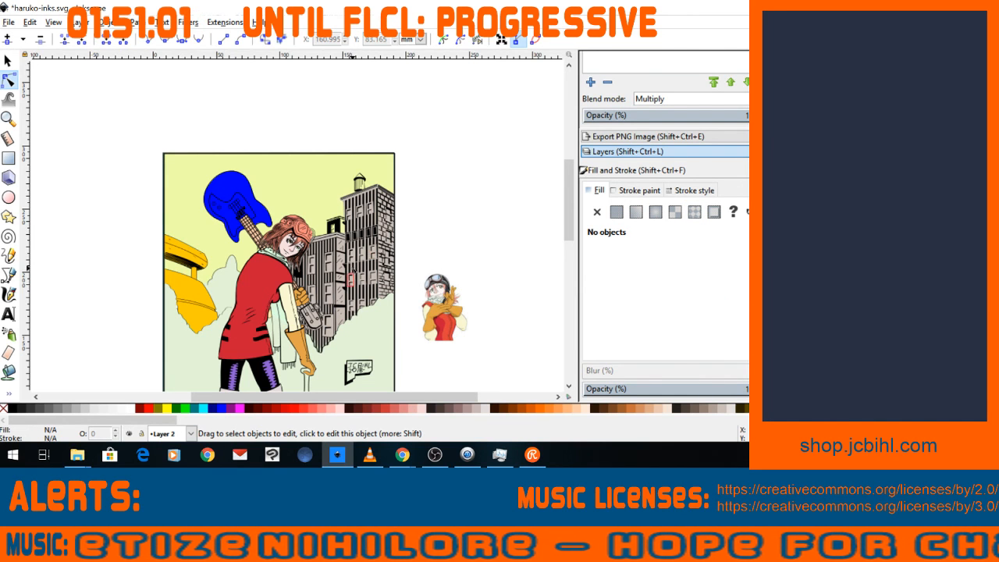
pyautogui.click(348, 209)
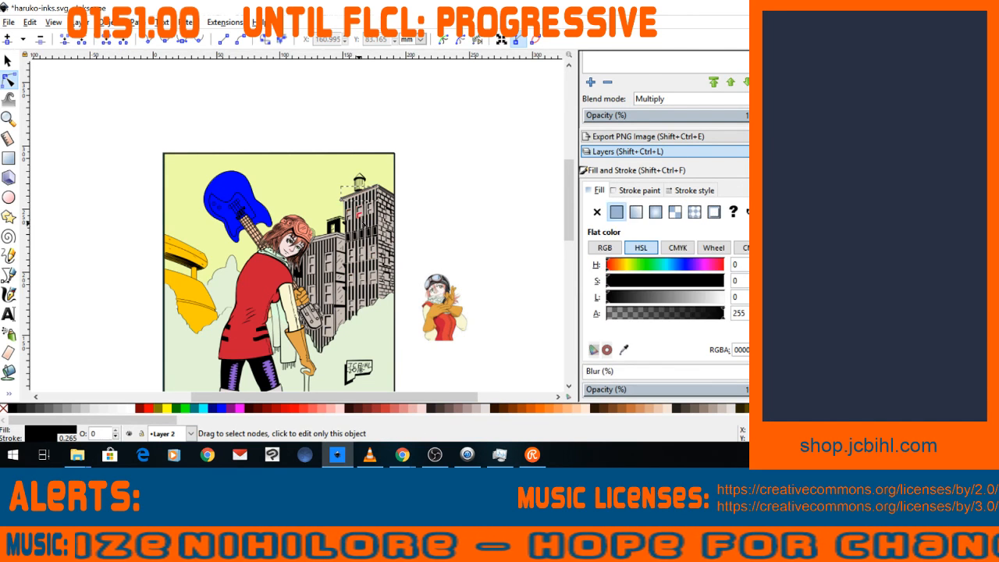
pyautogui.click(360, 221)
pyautogui.click(365, 231)
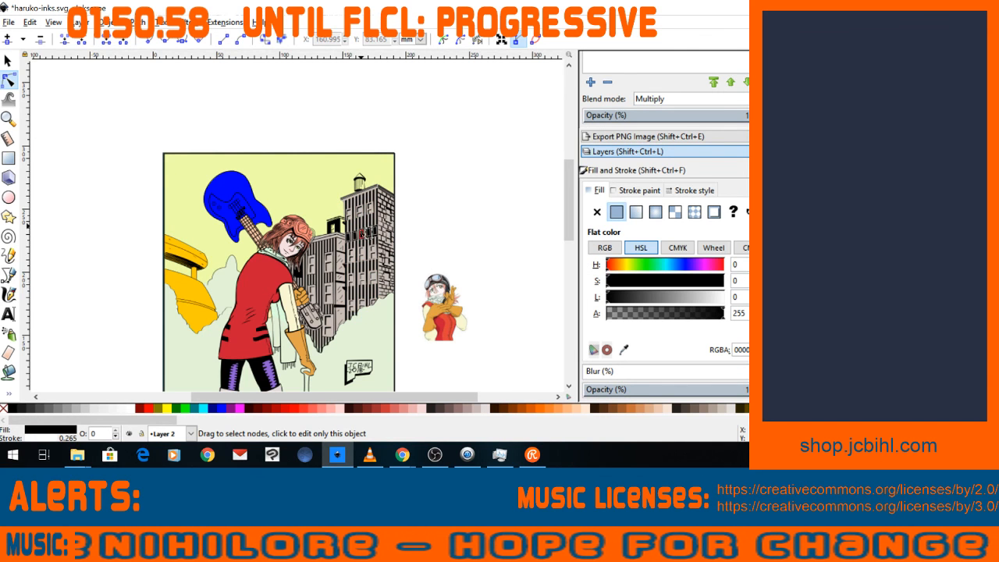
pyautogui.click(357, 226)
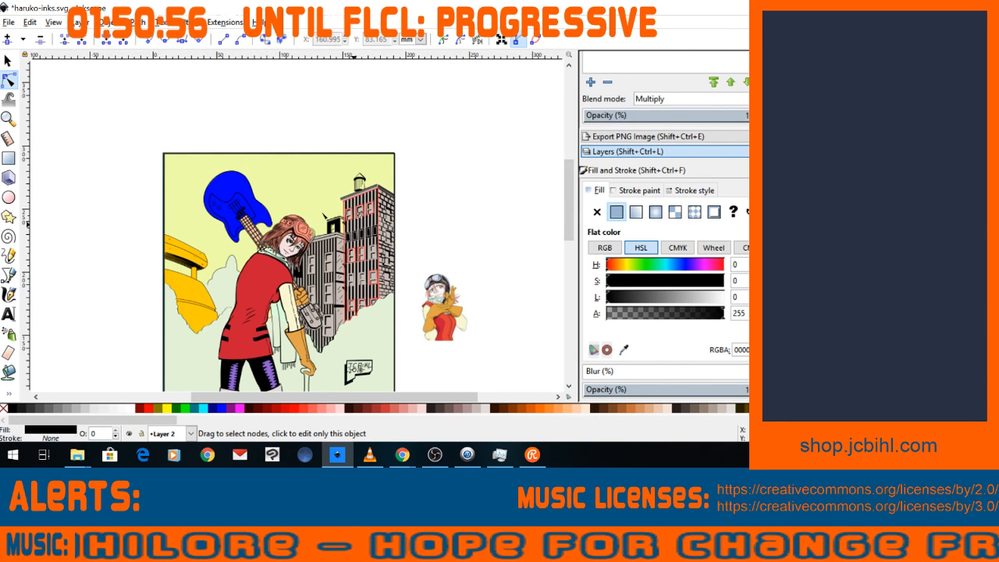
# Change the pattern fill of both buildings' striped front faces on Layer 2 to Stripes 1:3.
pyautogui.press('Escape')
pyautogui.press('s')
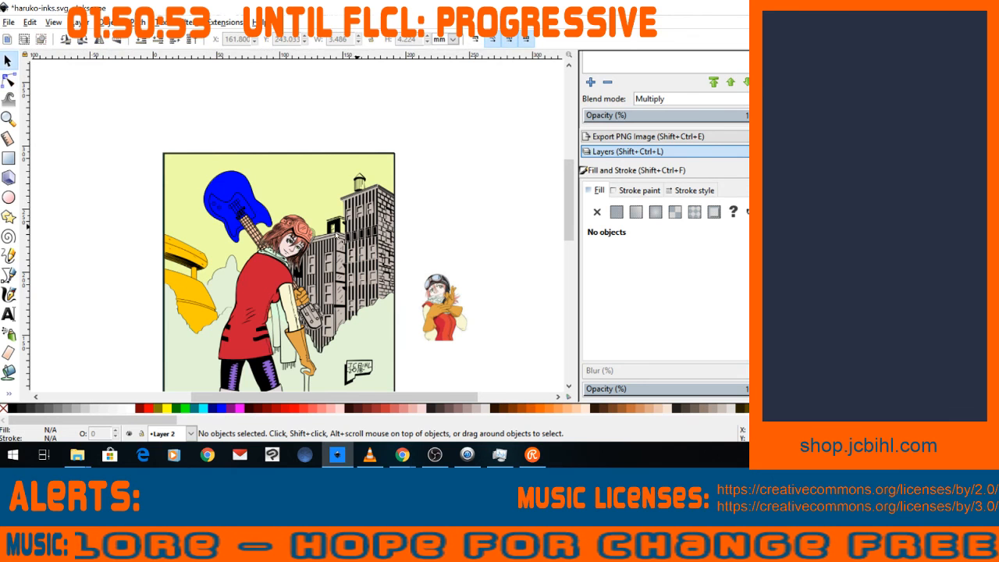
pyautogui.click(364, 226)
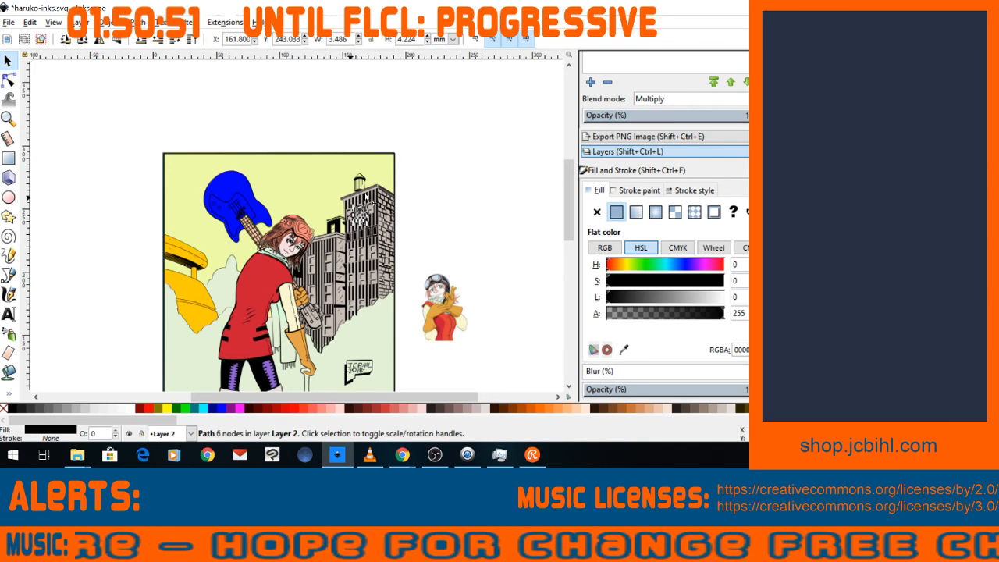
pyautogui.click(375, 228)
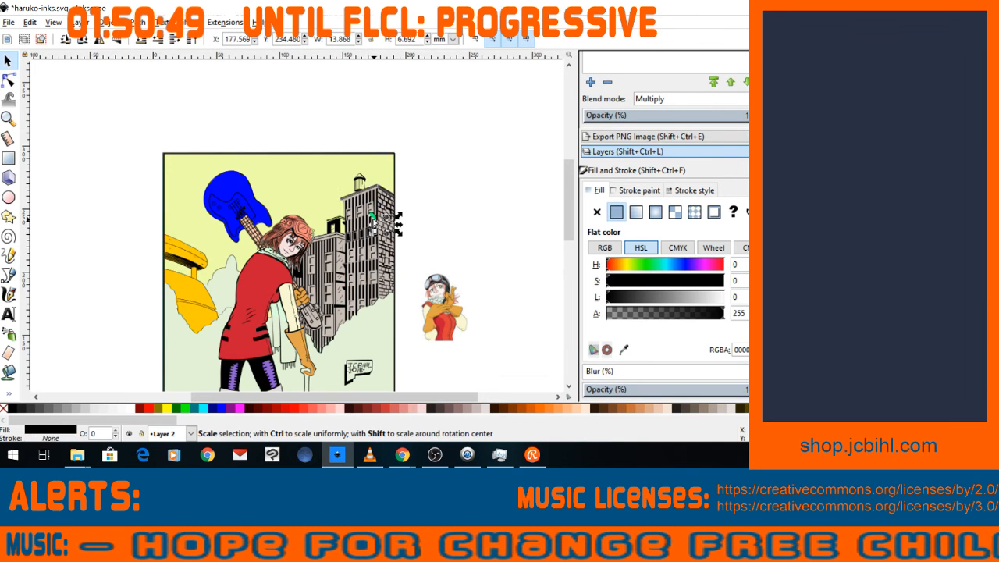
pyautogui.press('+')
pyautogui.press('+')
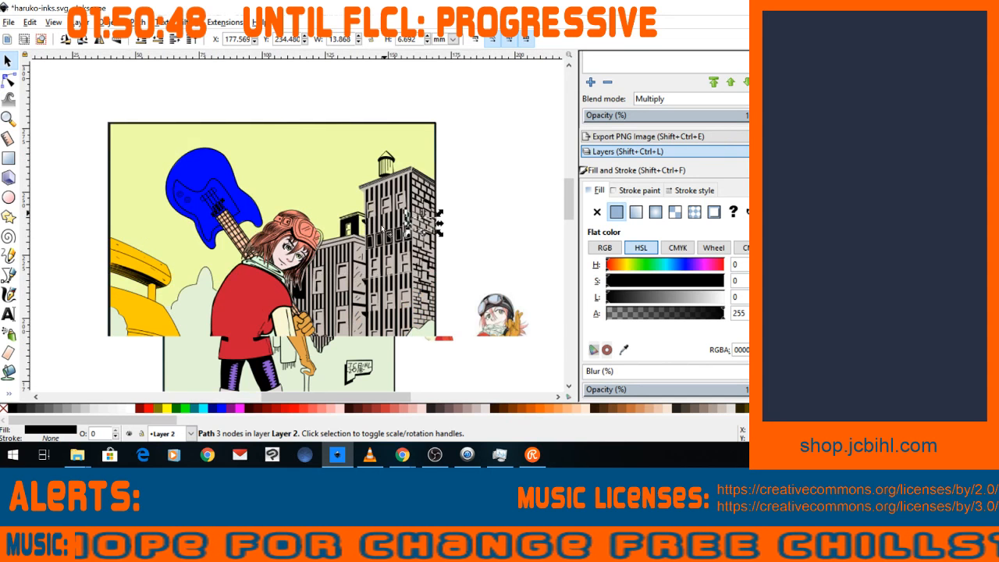
pyautogui.click(414, 228)
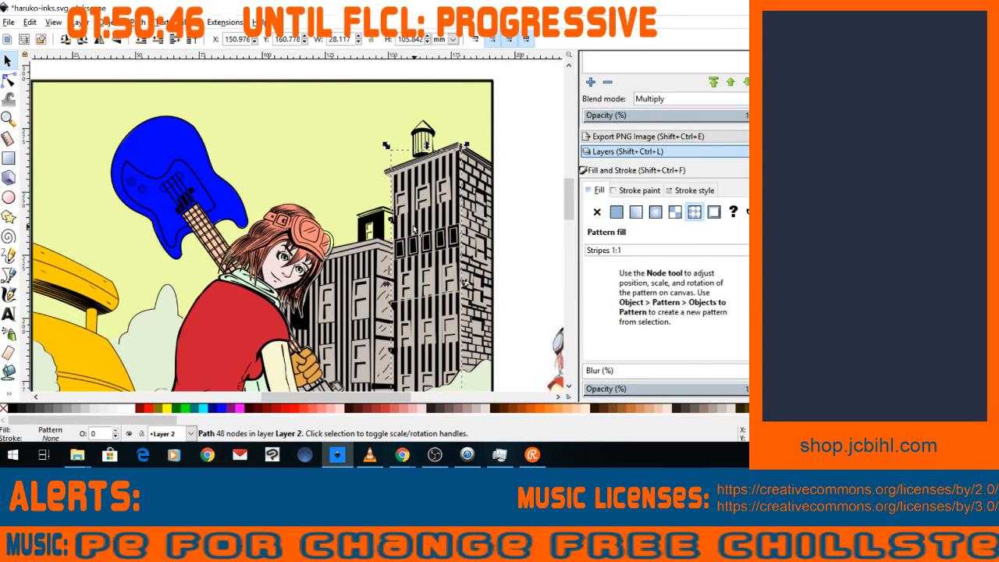
pyautogui.keyDown('shift'); pyautogui.click(349, 273); pyautogui.keyUp('shift')
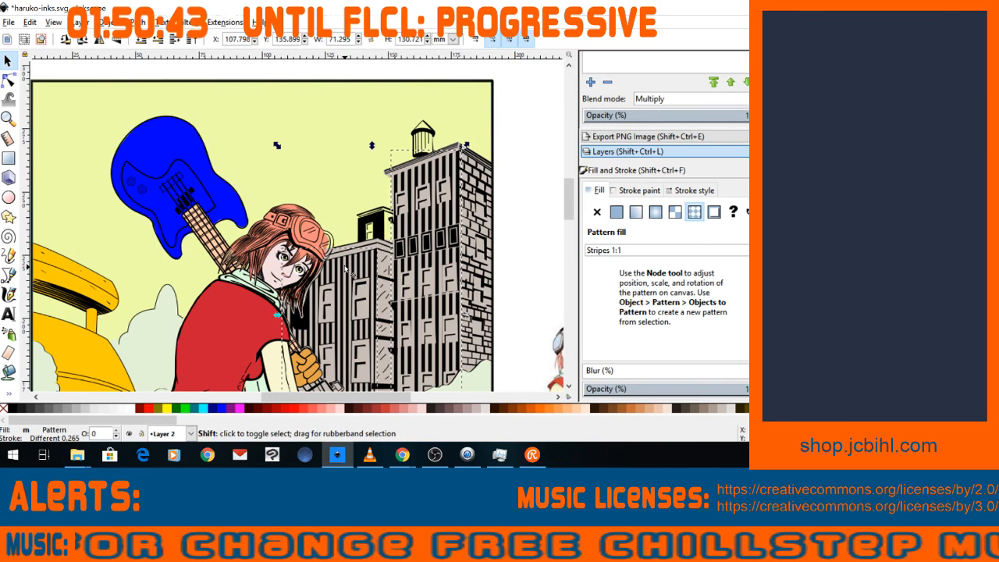
pyautogui.click(679, 250)
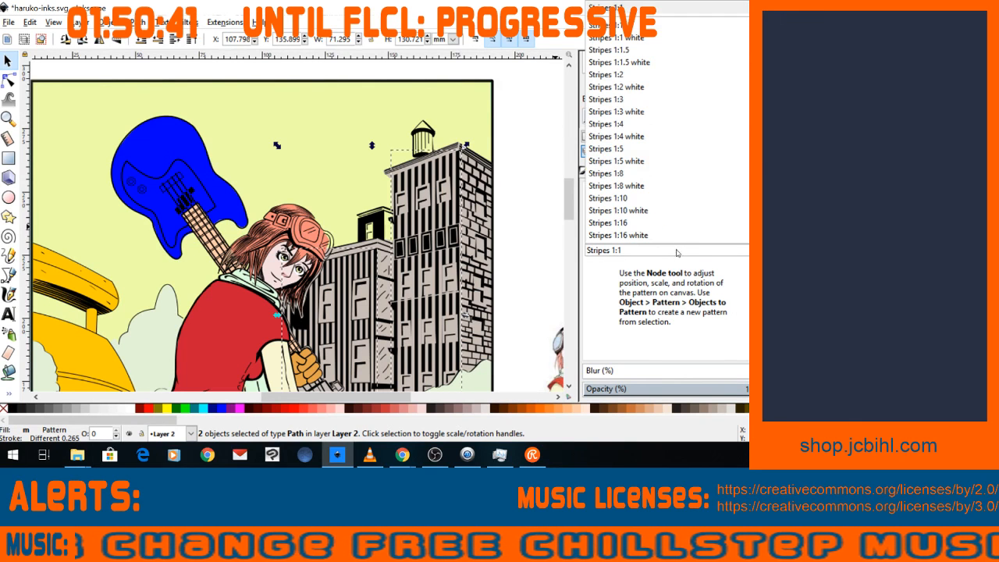
pyautogui.click(629, 100)
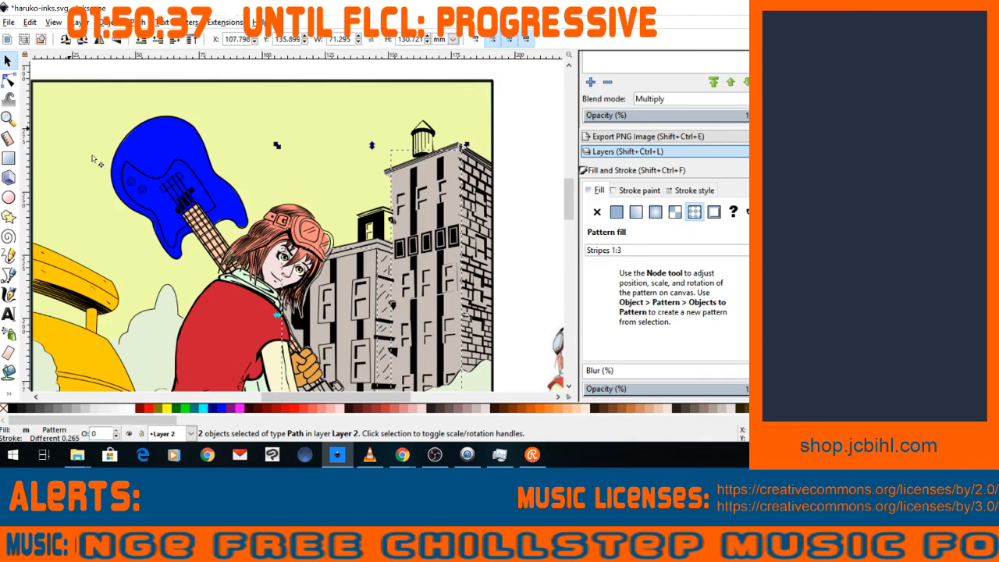
# Scale the front faces' stripe pattern down with the Node tool to get finer stripes, and deselect the shapes.
pyautogui.press('-')
pyautogui.press('-')
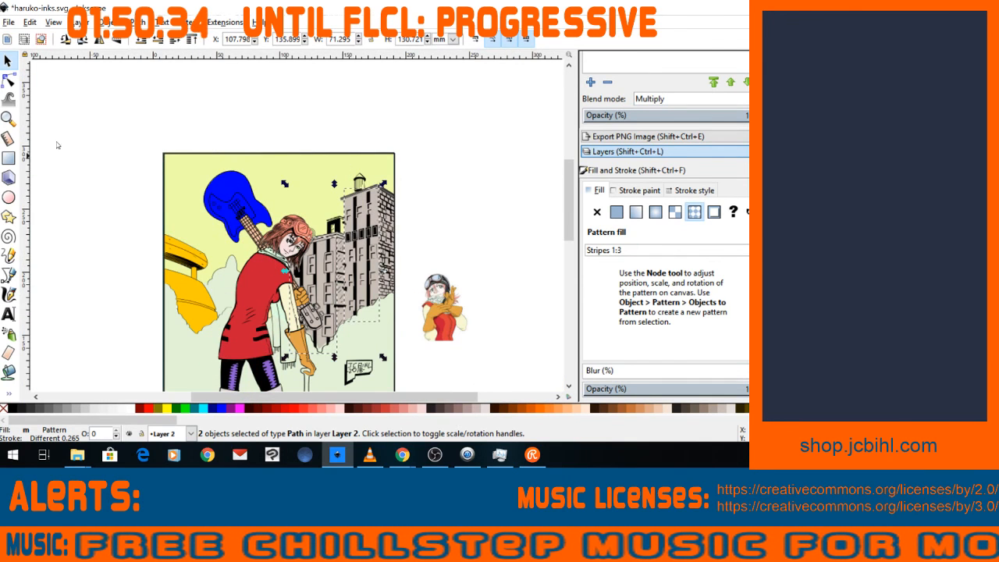
pyautogui.click(9, 80)
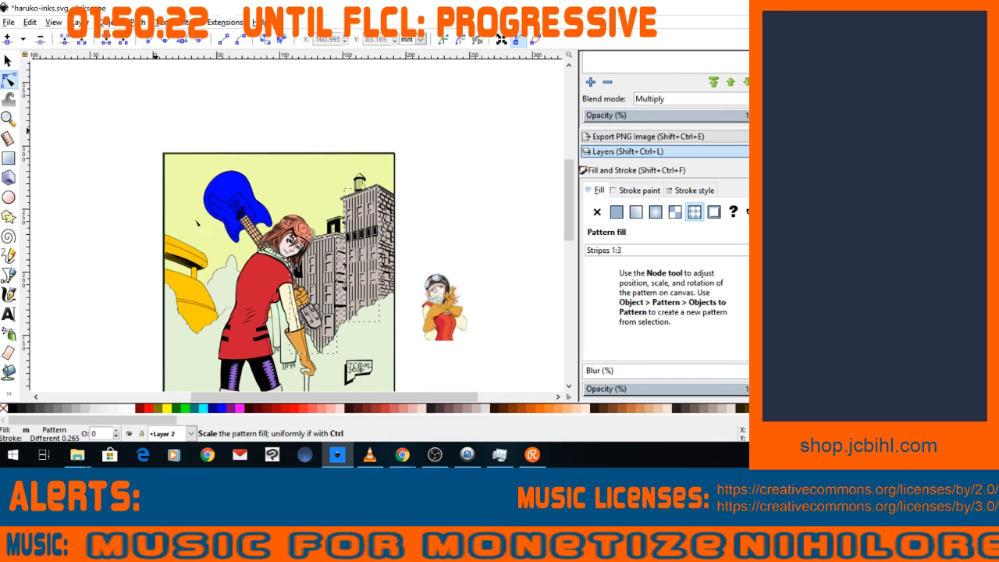
pyautogui.press('Escape')
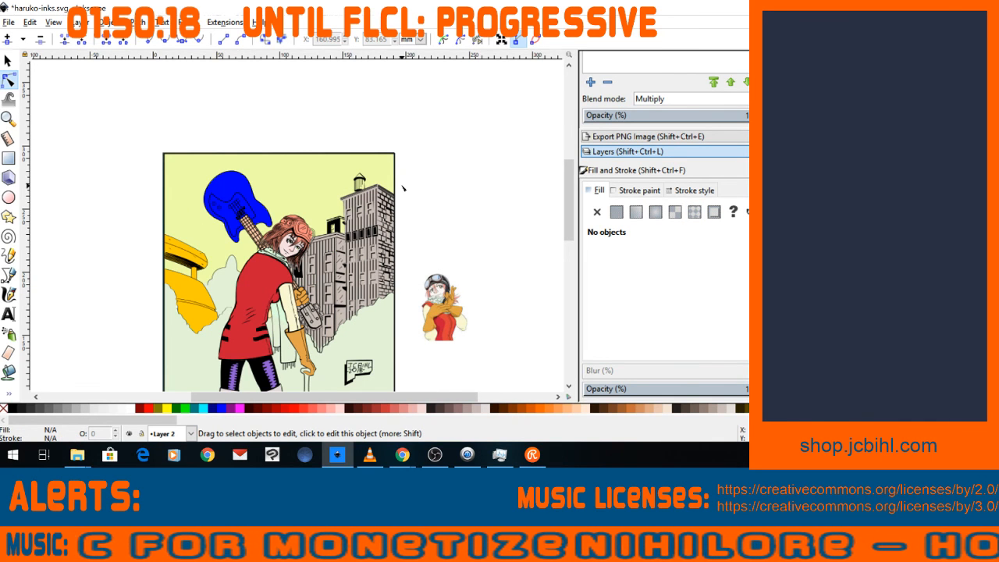
# Give the black pane of the first window in the taller building's dark row a black stroke and no fill.
pyautogui.press('+')
pyautogui.press('+')
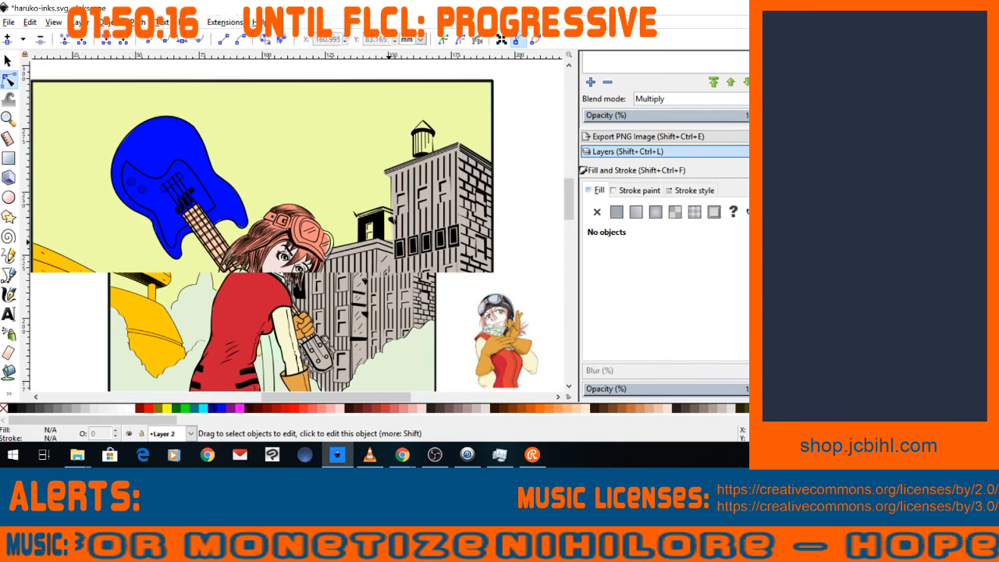
pyautogui.moveTo(355, 213); pyautogui.dragTo(316, 186)
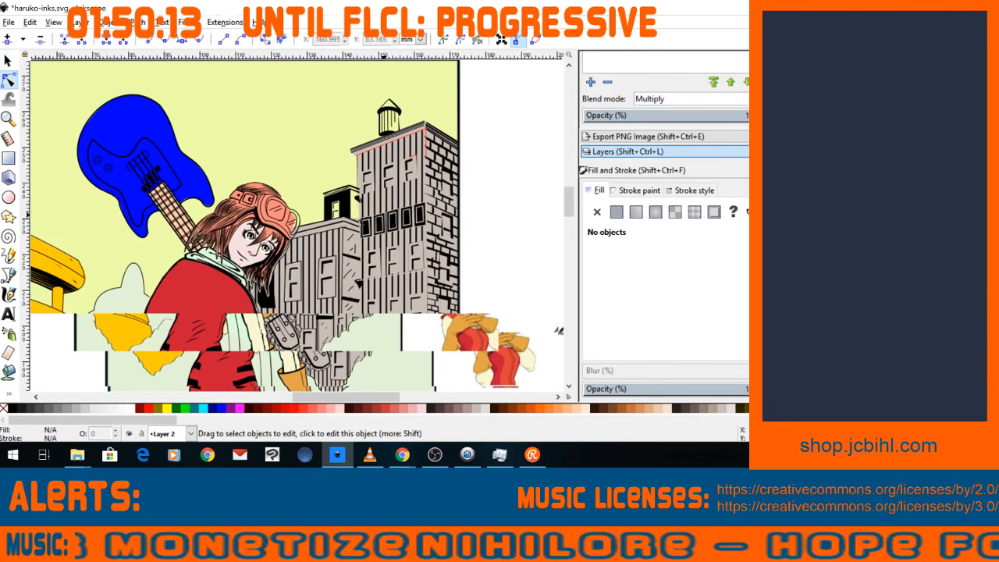
pyautogui.press('+')
pyautogui.moveTo(403, 226); pyautogui.dragTo(334, 211)
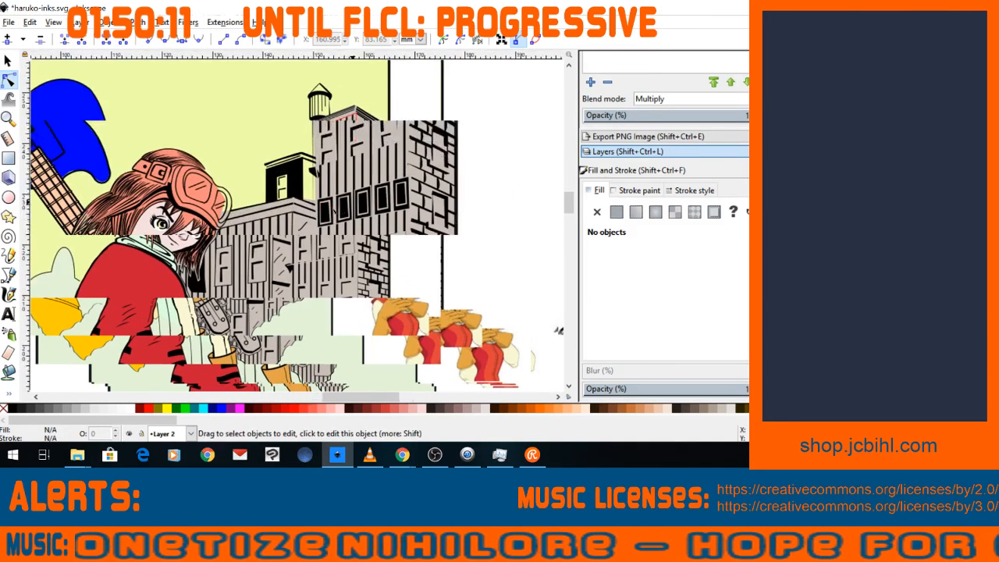
pyautogui.click(344, 217)
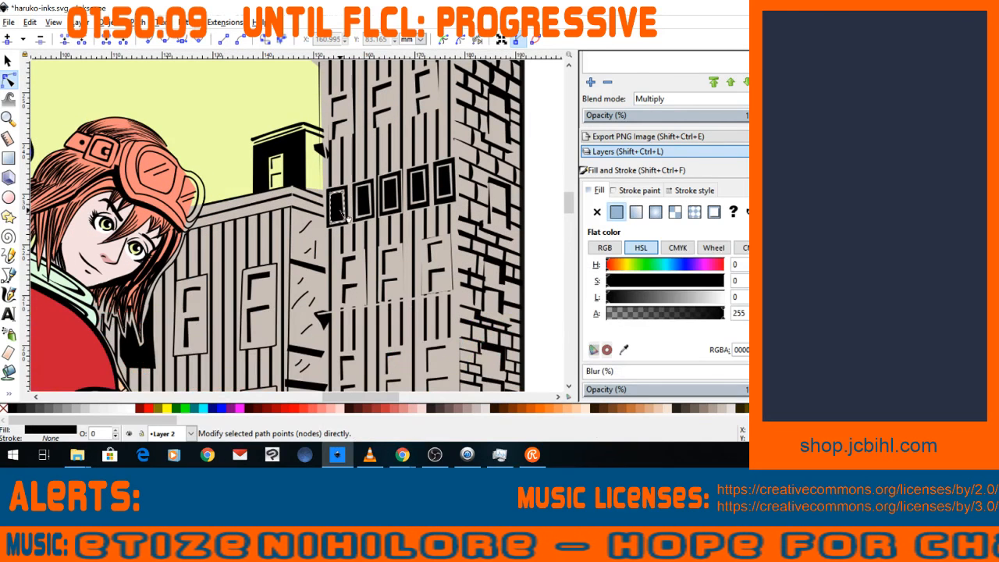
pyautogui.keyDown('shift'); pyautogui.click(4, 408); pyautogui.keyUp('shift')
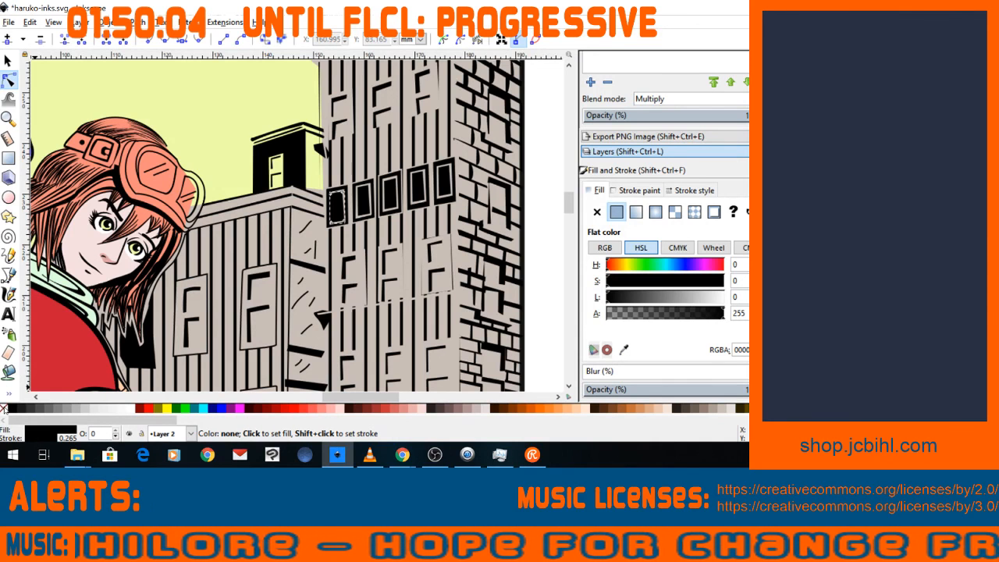
pyautogui.click(4, 408)
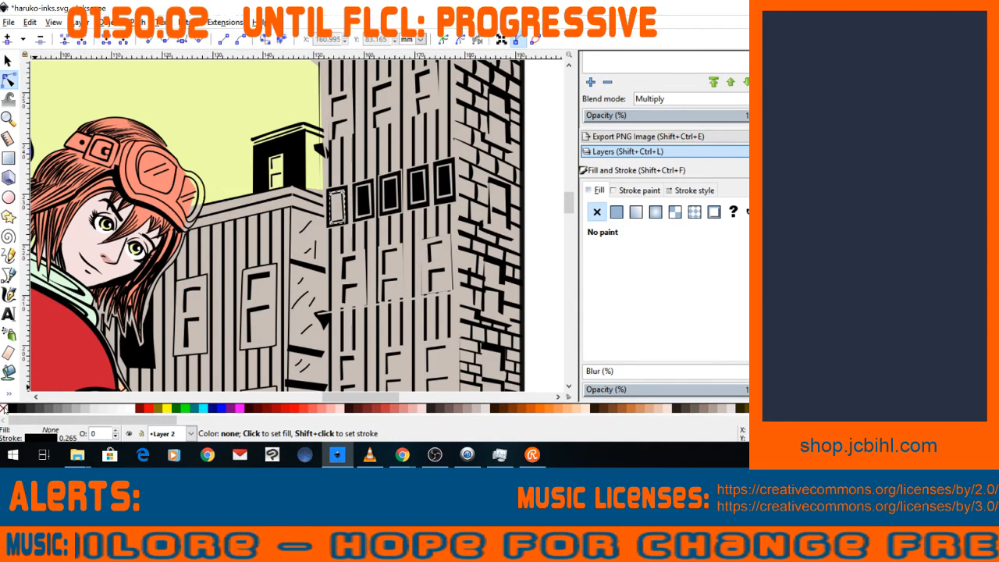
# Remove the fill from the outer frames of the row's first two windows, leaving them with black outlines.
pyautogui.click(356, 187)
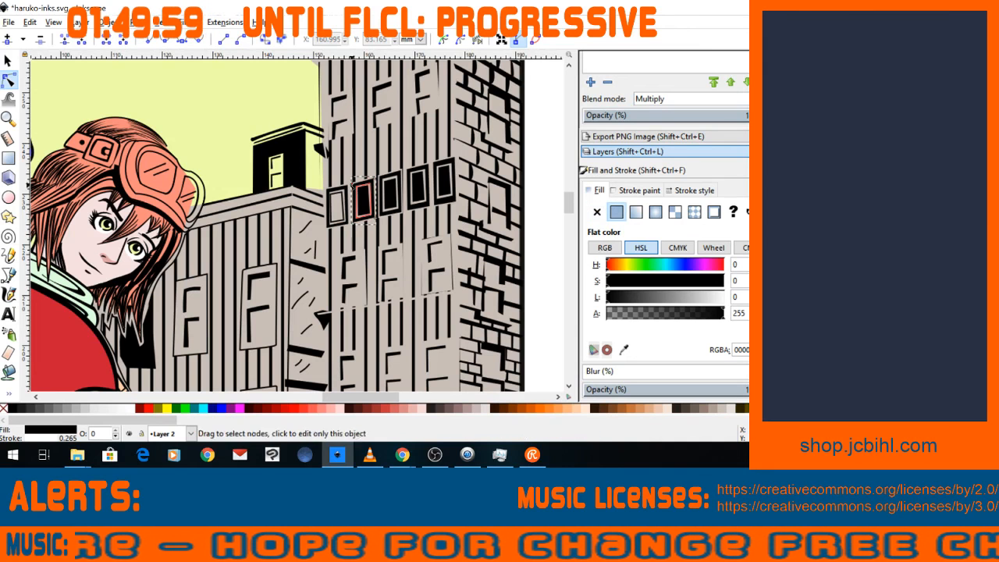
pyautogui.click(343, 192)
pyautogui.click(8, 61)
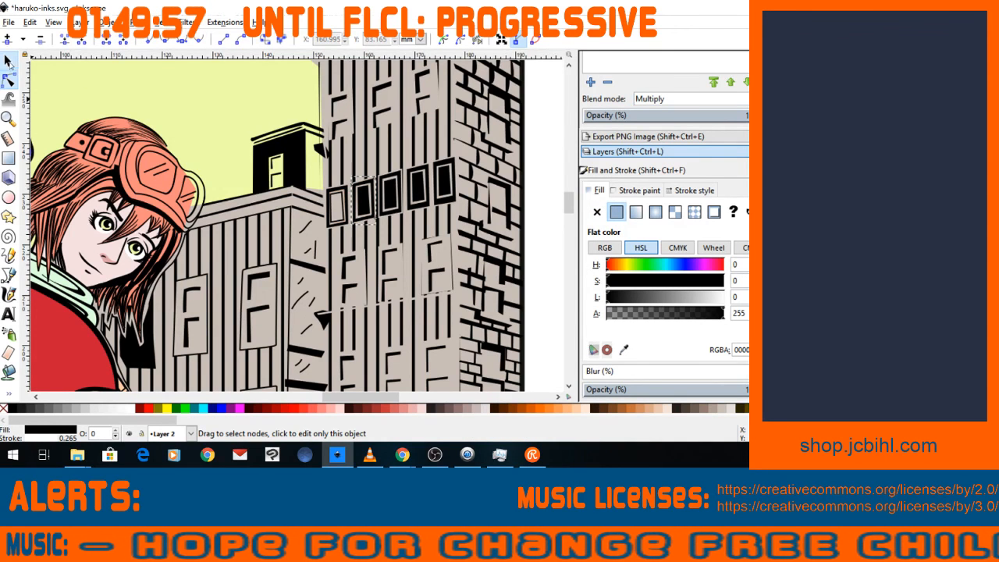
pyautogui.click(349, 192)
pyautogui.click(349, 191)
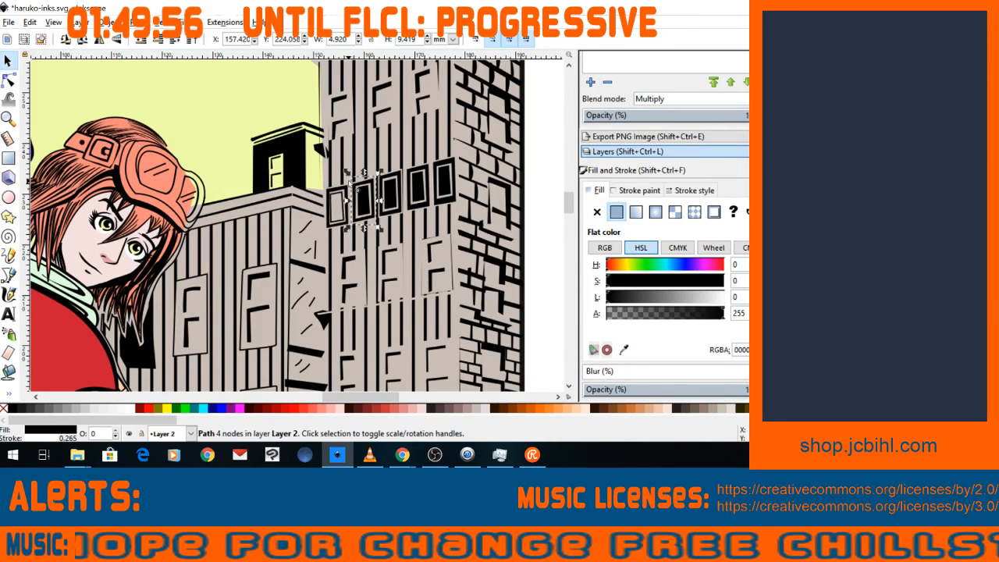
pyautogui.keyDown('shift'); pyautogui.click(349, 188); pyautogui.keyUp('shift')
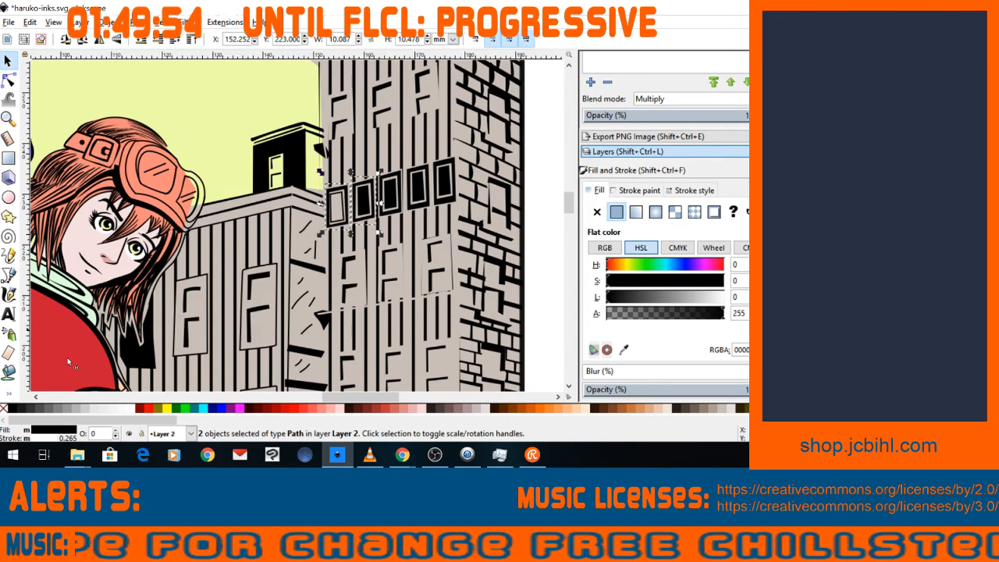
pyautogui.click(5, 409)
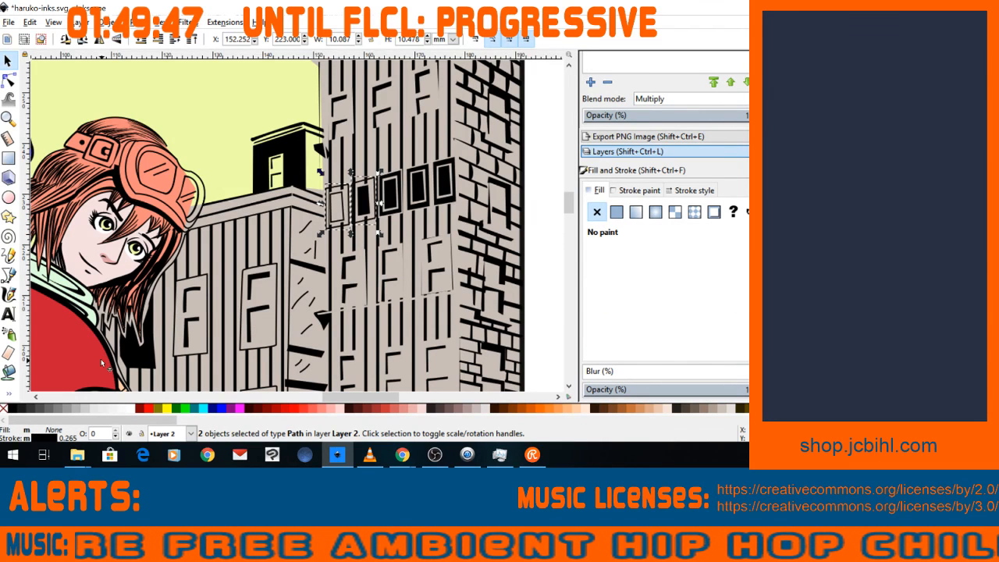
# Give the second window's inner black pane a black stroke and no fill.
pyautogui.click(364, 198)
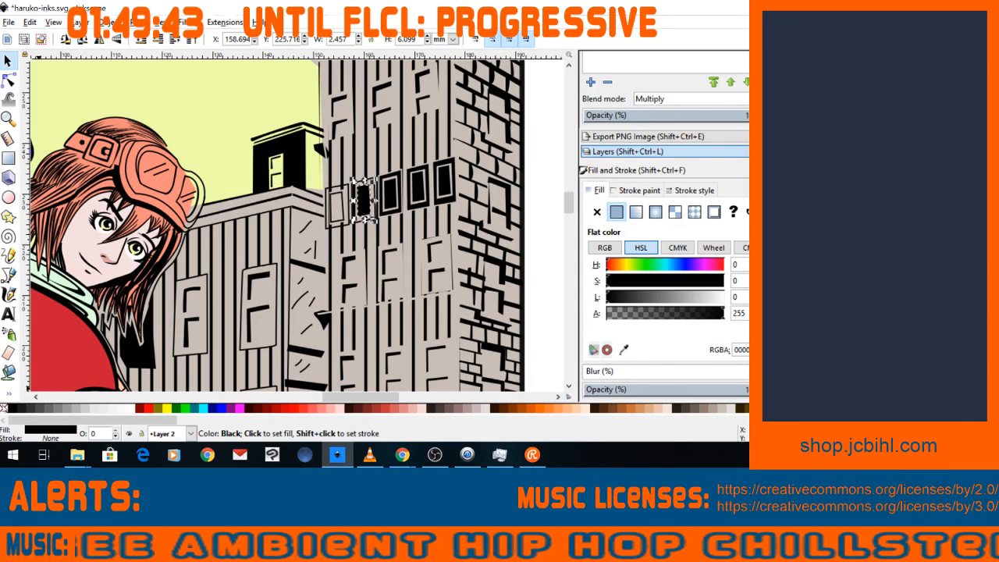
pyautogui.keyDown('shift'); pyautogui.click(3, 408); pyautogui.keyUp('shift')
pyautogui.click(4, 409)
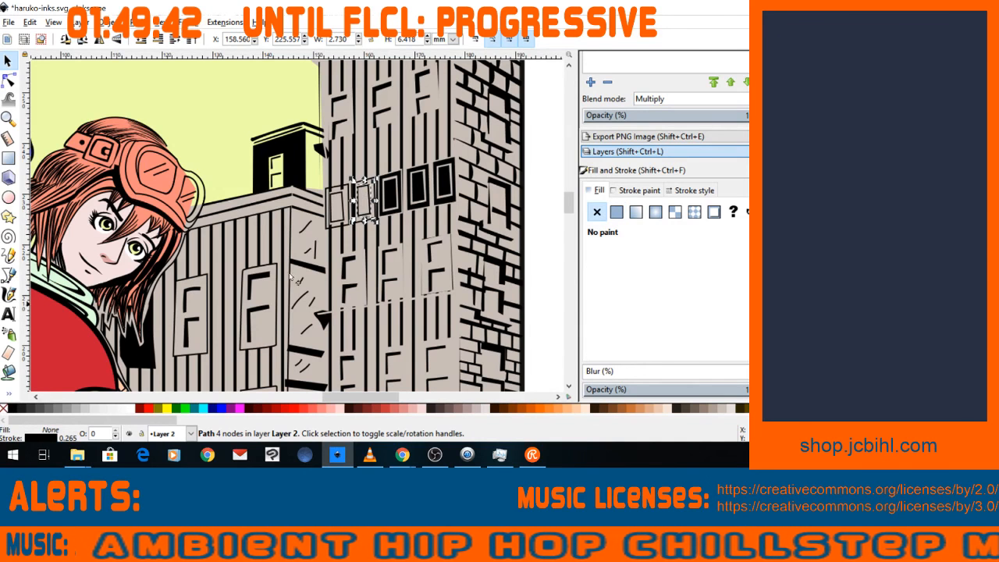
# Remove the black fill from the inner panes of the third, fourth and fifth windows in the row.
pyautogui.click(393, 187)
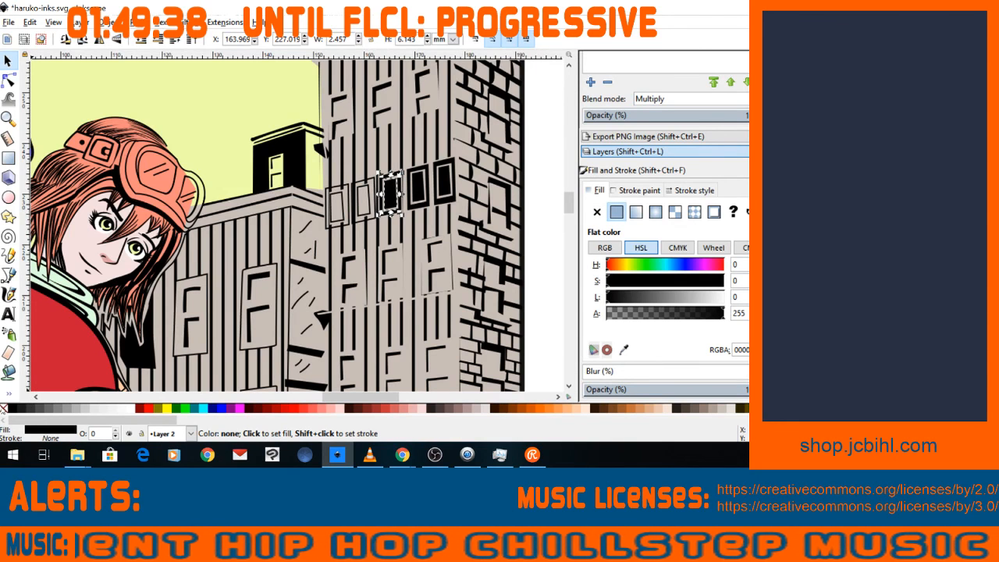
pyautogui.click(4, 409)
pyautogui.click(418, 186)
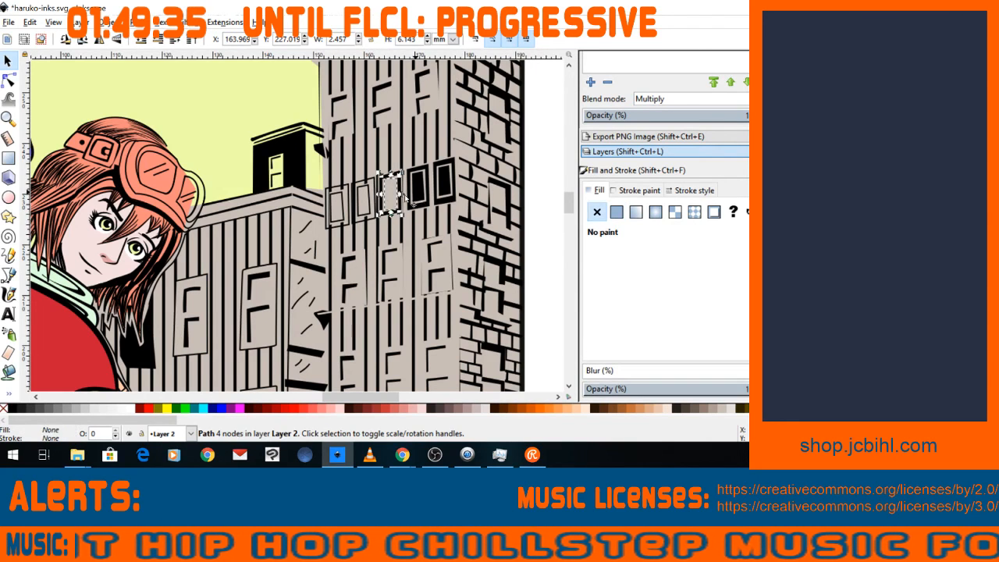
pyautogui.click(442, 187)
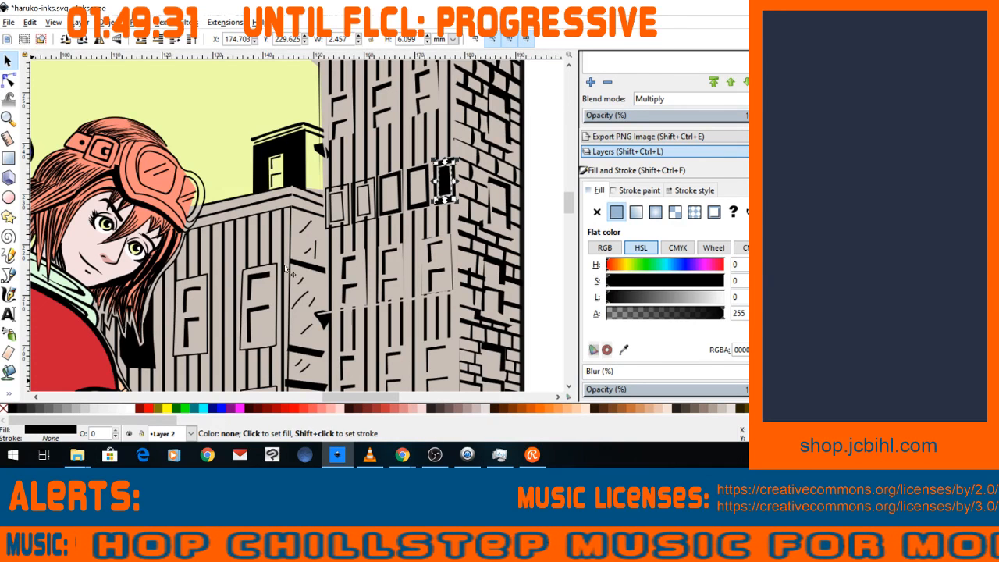
# Give the third window's outer frame a black stroke and no fill, and outline its inner pane with a black stroke.
pyautogui.click(391, 190)
pyautogui.click(383, 186)
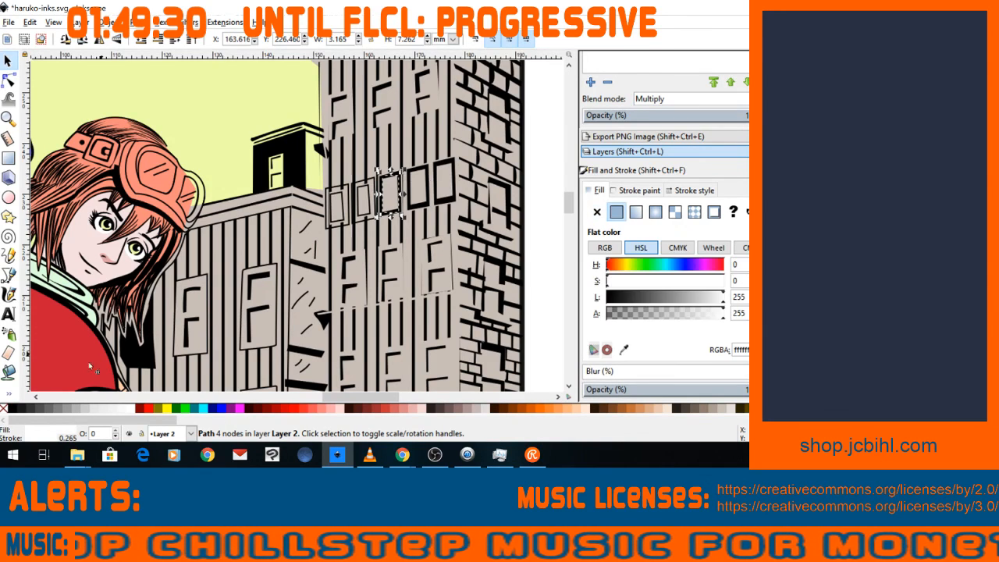
pyautogui.press('+')
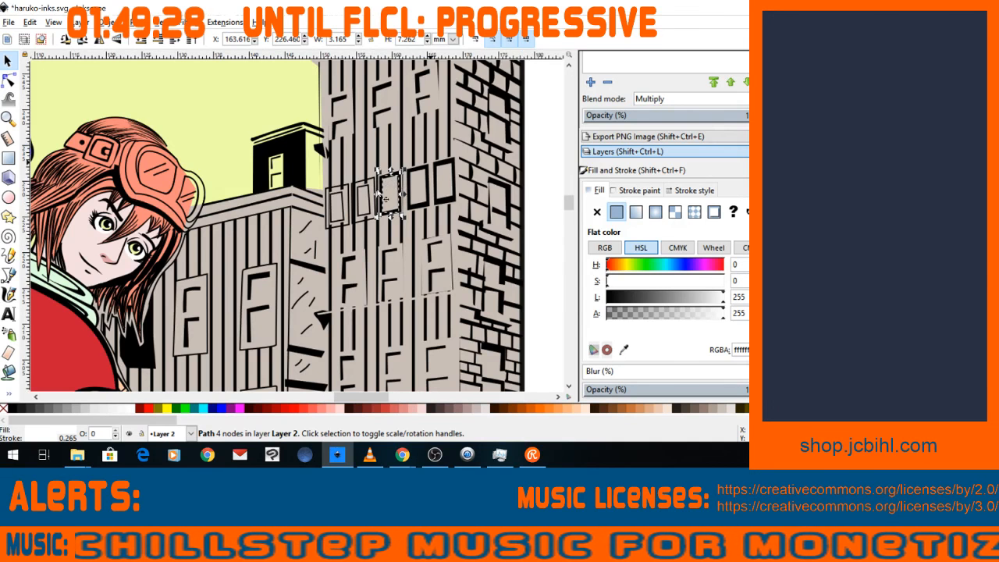
pyautogui.moveTo(430, 162); pyautogui.dragTo(329, 239)
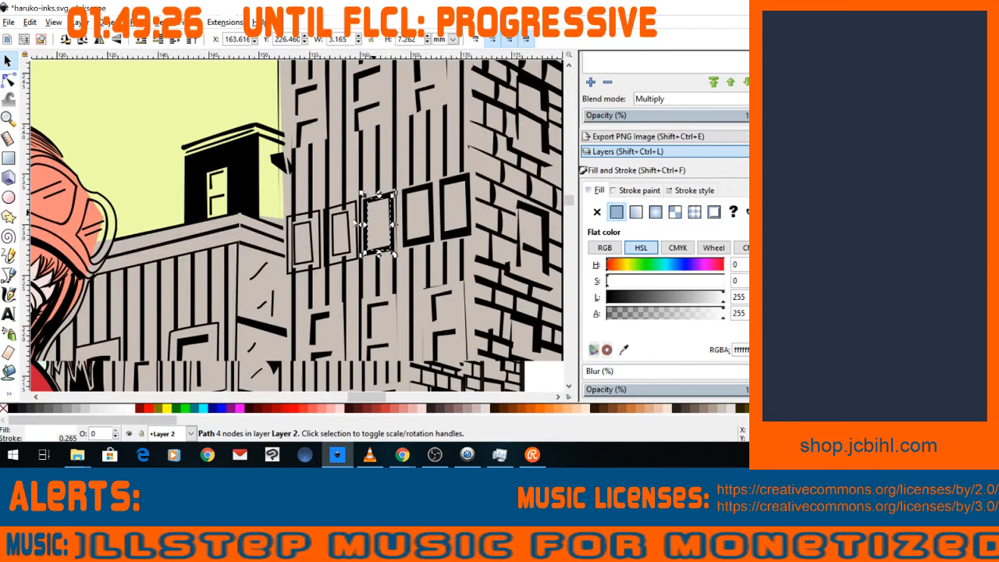
pyautogui.press('+')
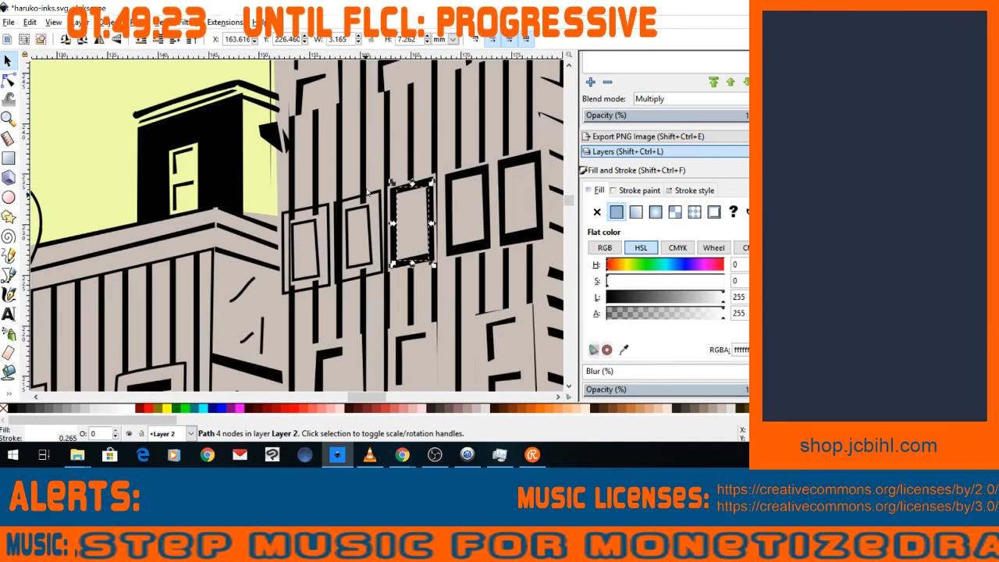
pyautogui.click(372, 195)
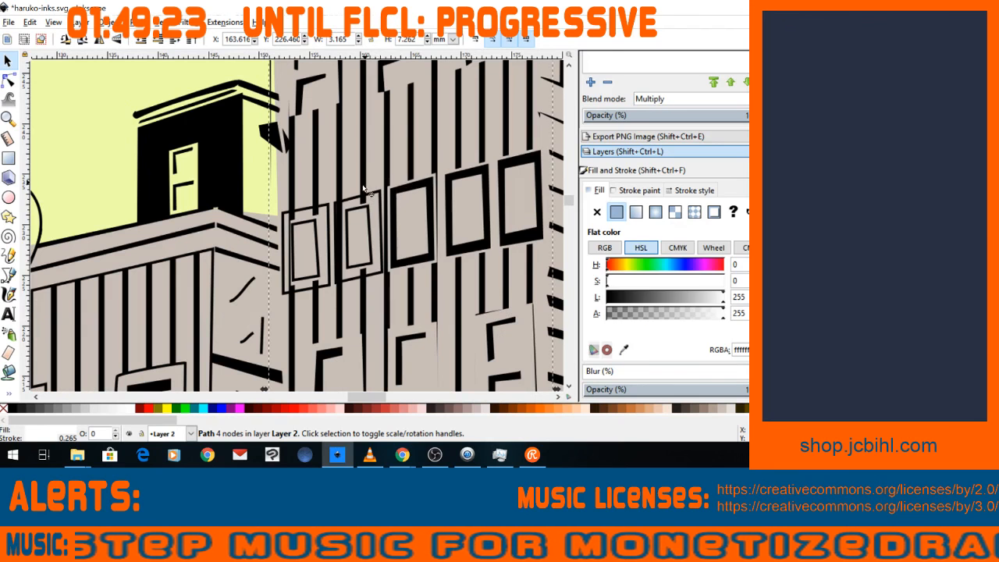
pyautogui.click(403, 198)
pyautogui.keyDown('alt'); pyautogui.click(398, 199); pyautogui.keyUp('alt')
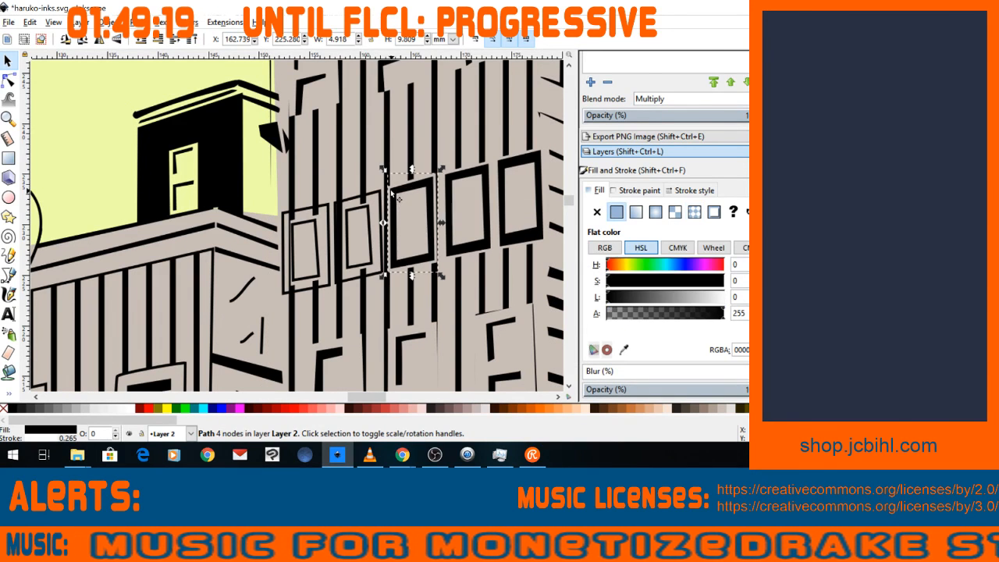
pyautogui.click(11, 406)
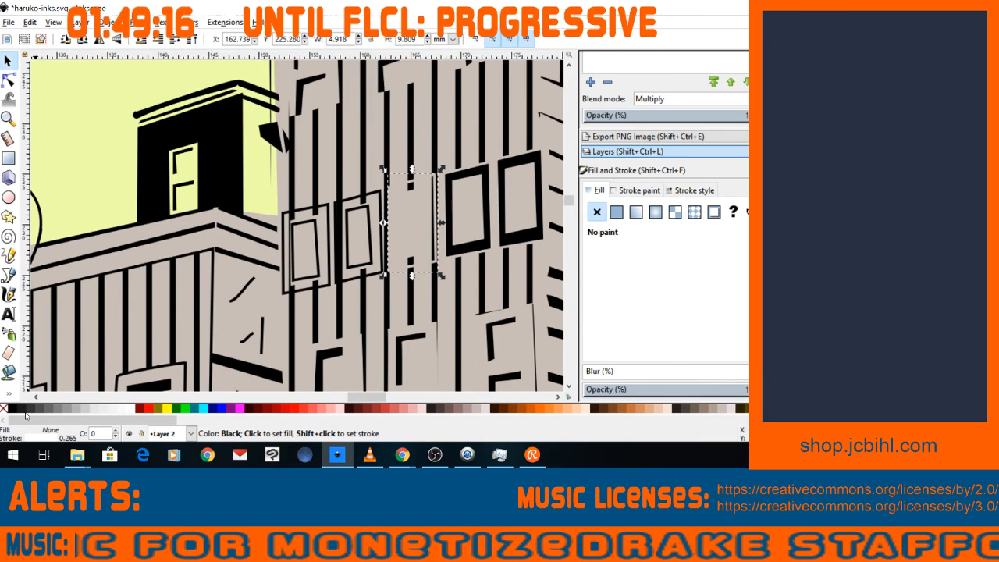
pyautogui.click(25, 414)
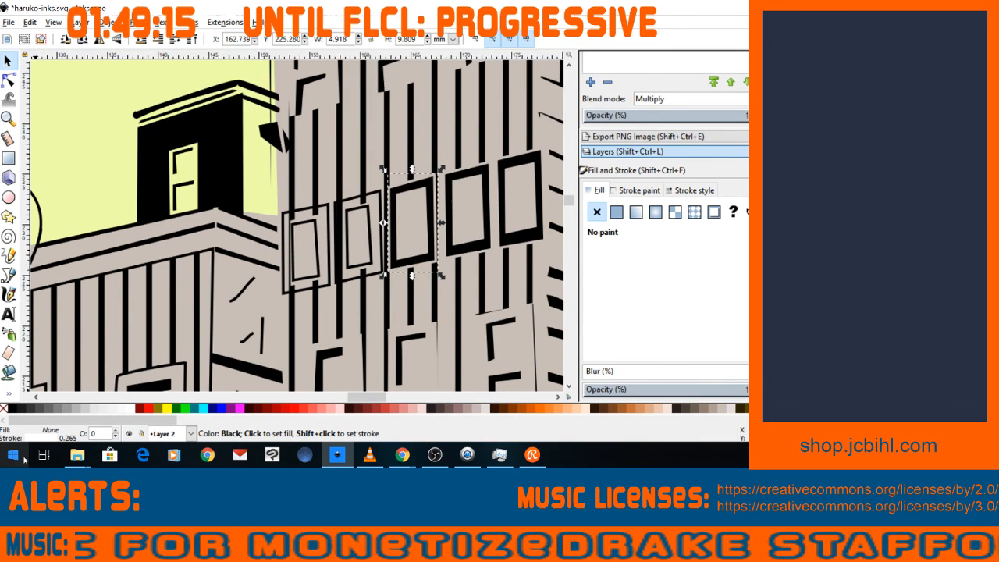
pyautogui.click(10, 416)
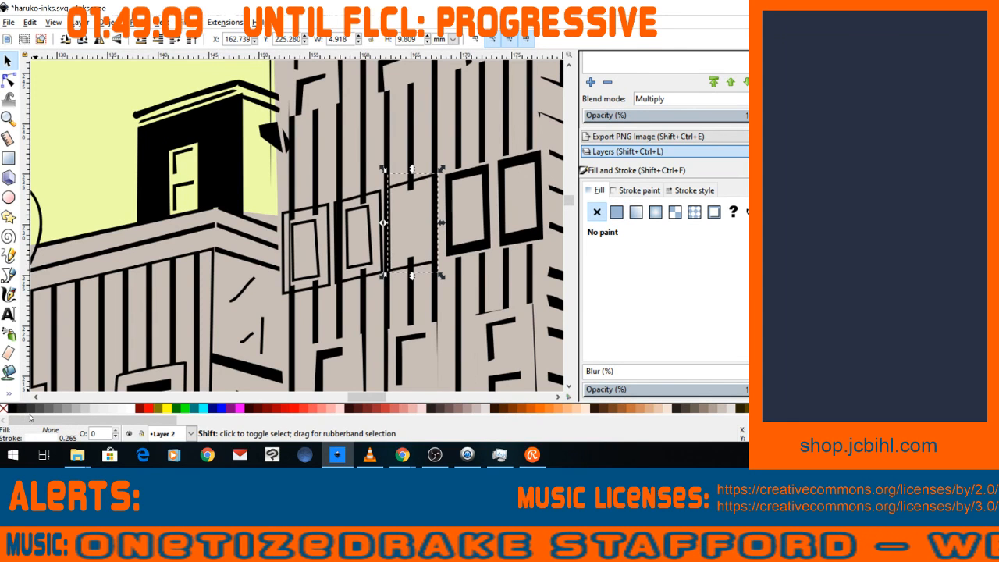
pyautogui.click(413, 236)
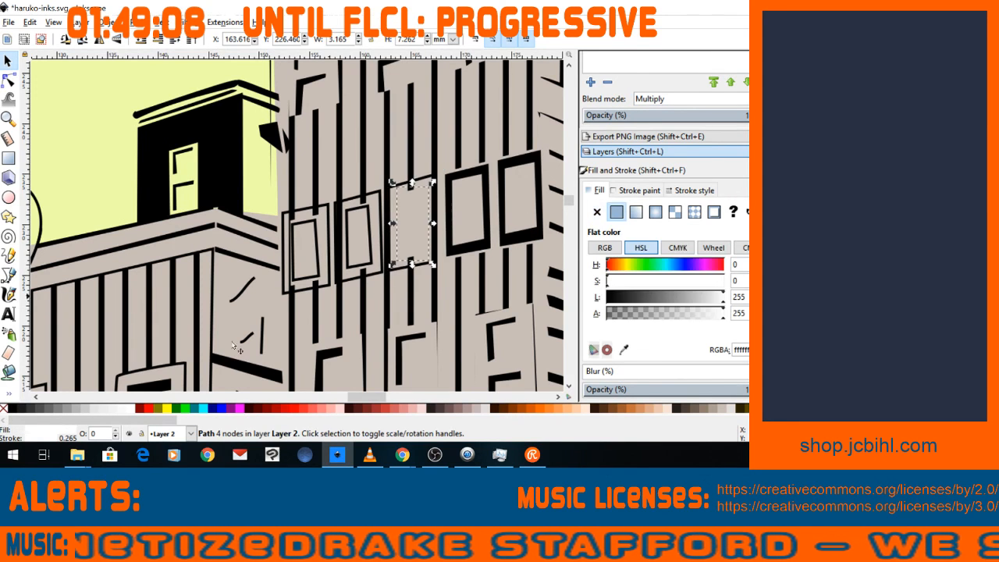
pyautogui.keyDown('shift'); pyautogui.click(19, 411); pyautogui.keyUp('shift')
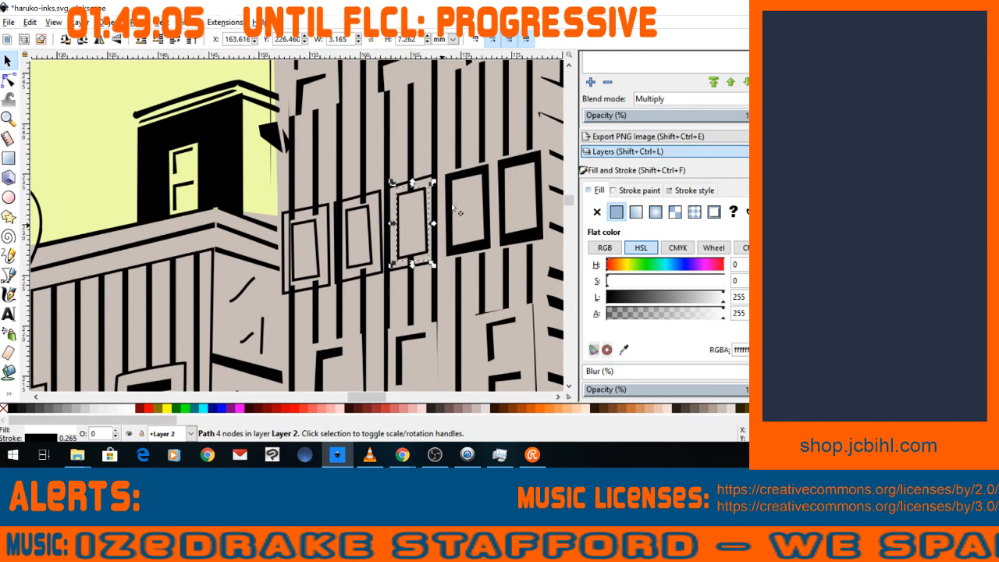
# Turn the fourth window's outer frame into a black outline without fill, and add a black stroke to its inner pane.
pyautogui.click(466, 182)
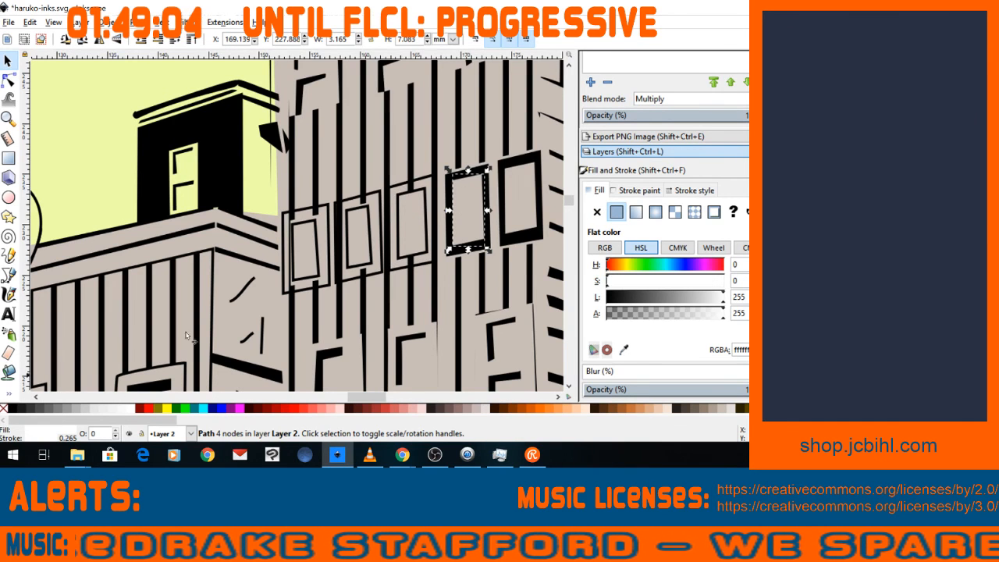
pyautogui.click(483, 176)
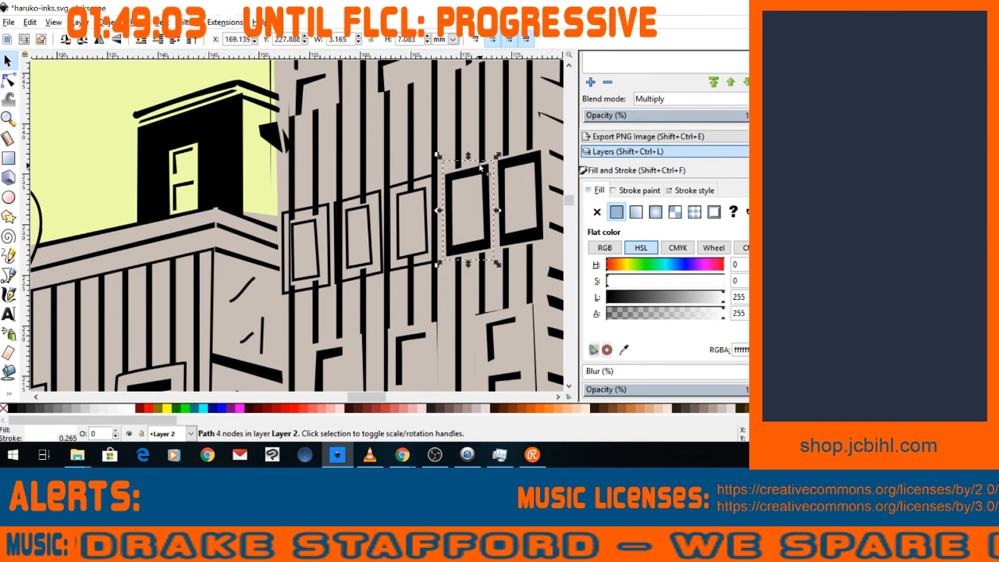
pyautogui.click(5, 408)
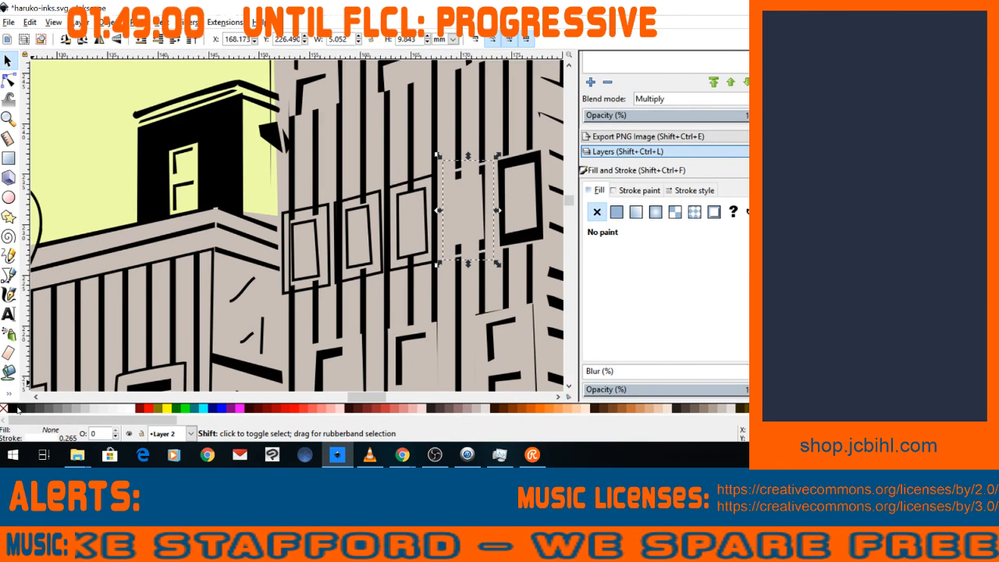
pyautogui.click(461, 198)
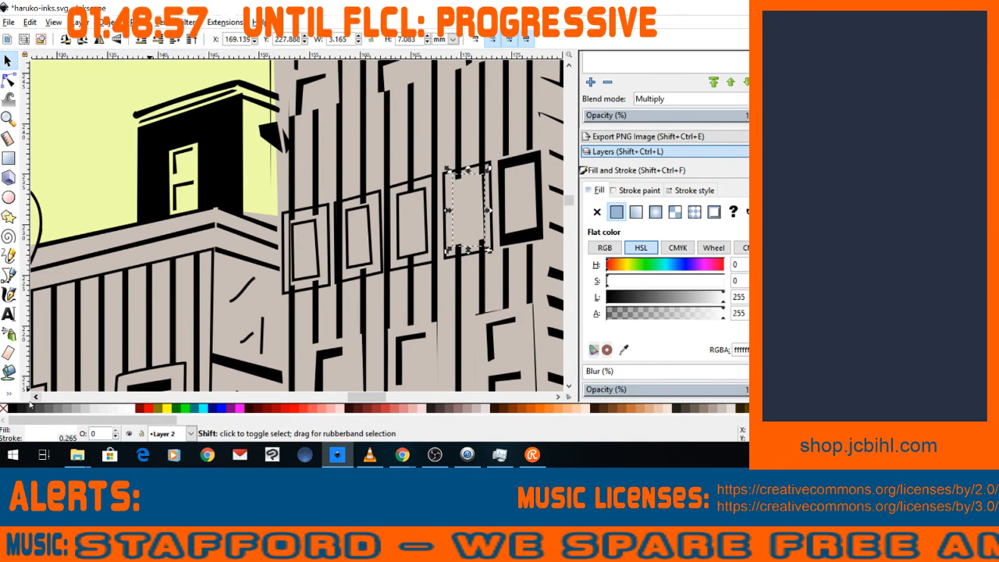
# Remove the fifth window's outer frame fill, then give both the frame and the inner pane a black stroke.
pyautogui.click(519, 173)
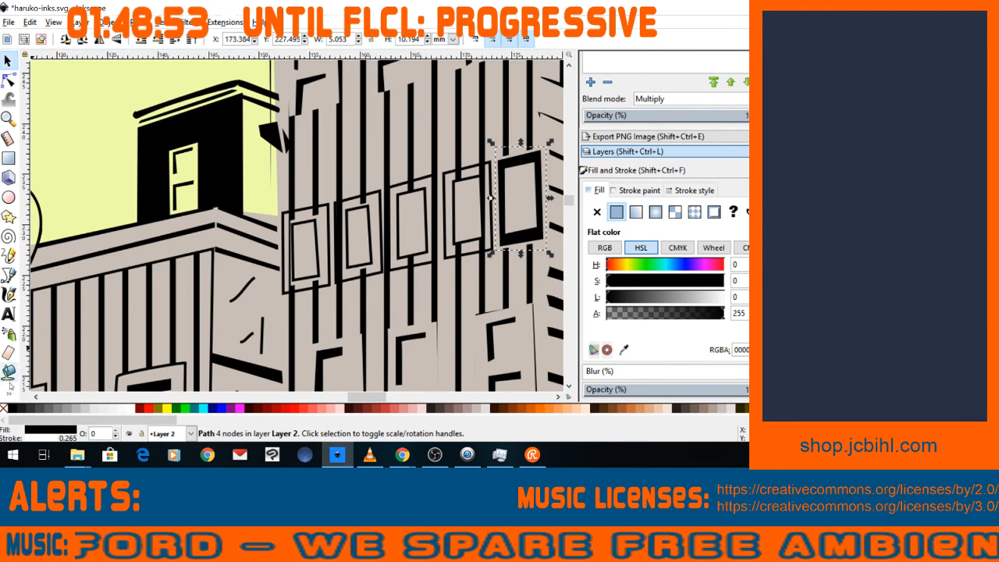
pyautogui.click(11, 409)
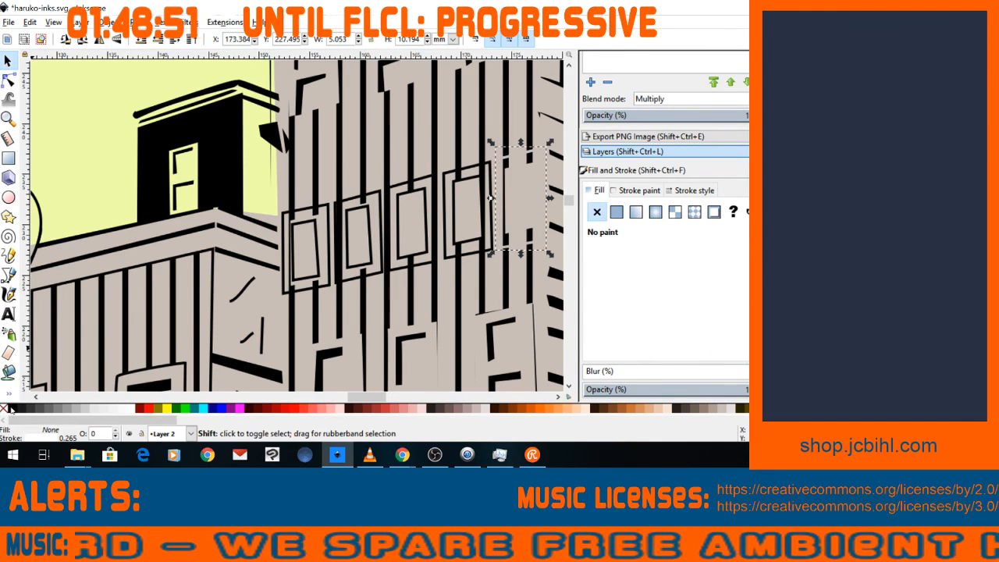
pyautogui.keyDown('shift'); pyautogui.click(13, 409); pyautogui.keyUp('shift')
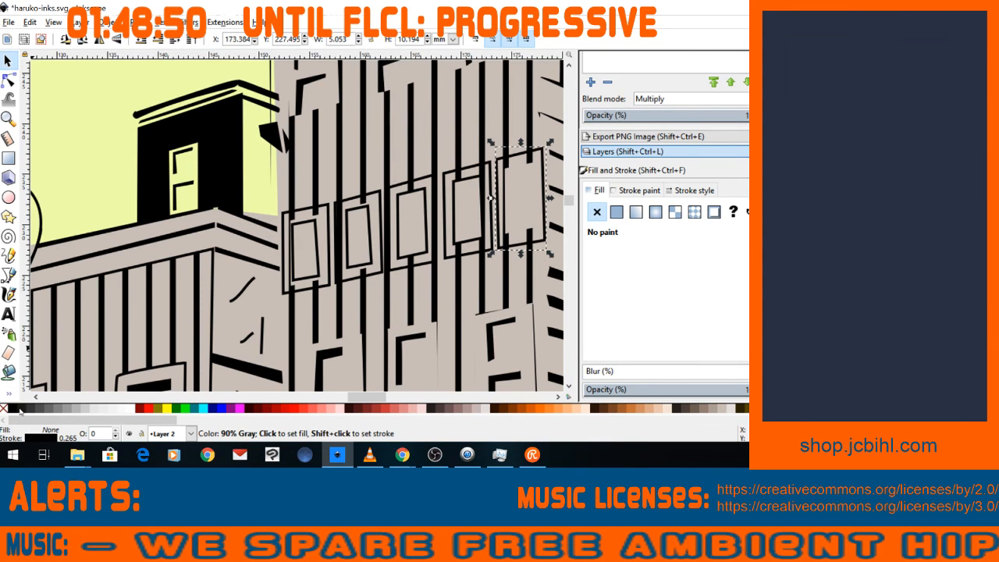
pyautogui.click(516, 201)
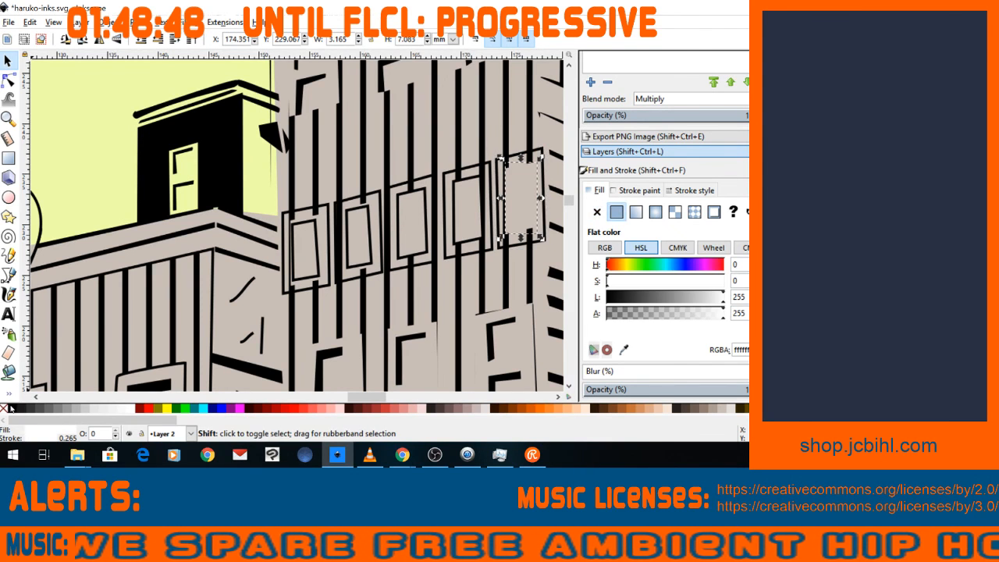
pyautogui.keyDown('shift'); pyautogui.click(19, 408); pyautogui.keyUp('shift')
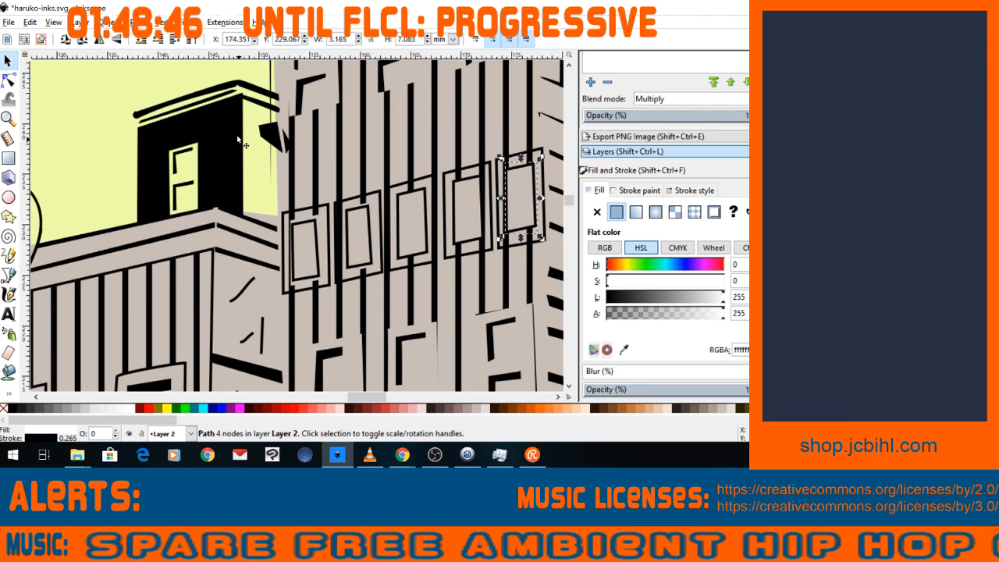
# Add a black stroke around the striped front faces of the taller building and the shorter building beside it.
pyautogui.click(97, 99)
pyautogui.press('-')
pyautogui.press('-')
pyautogui.press('-')
pyautogui.press('-')
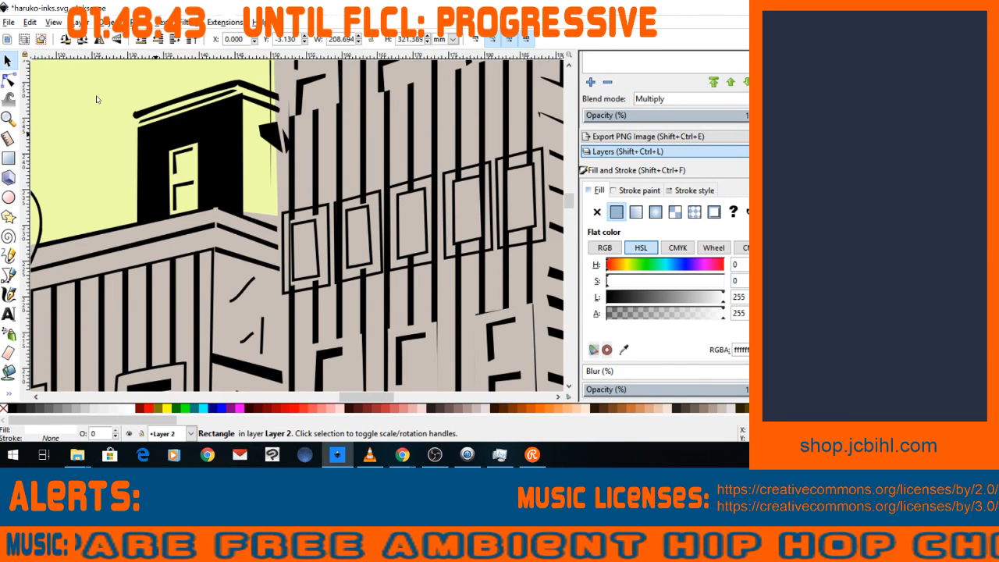
pyautogui.press('-')
pyautogui.press('-')
pyautogui.press('-')
pyautogui.press('-')
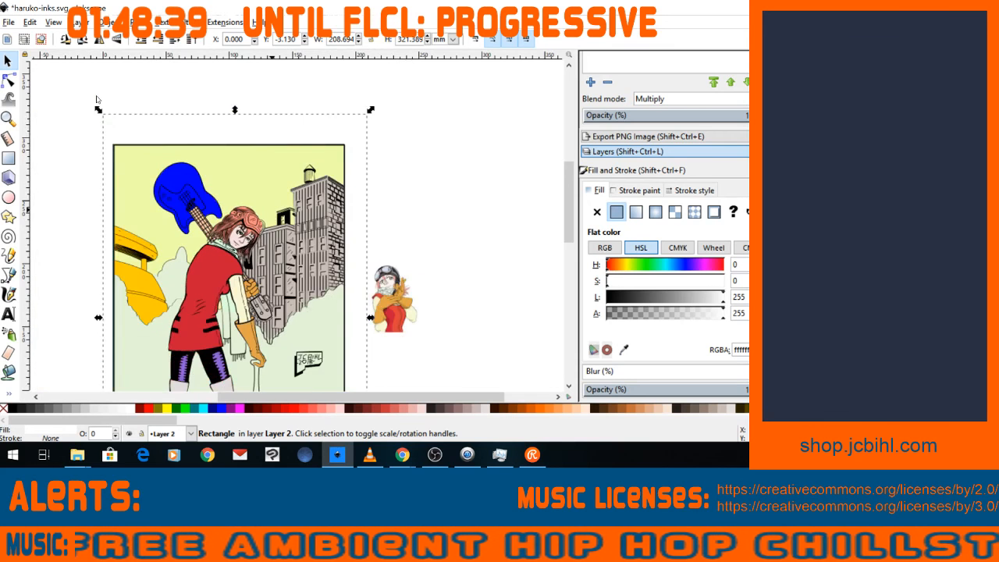
pyautogui.press('+')
pyautogui.press('+')
pyautogui.press('+')
pyautogui.click(295, 177)
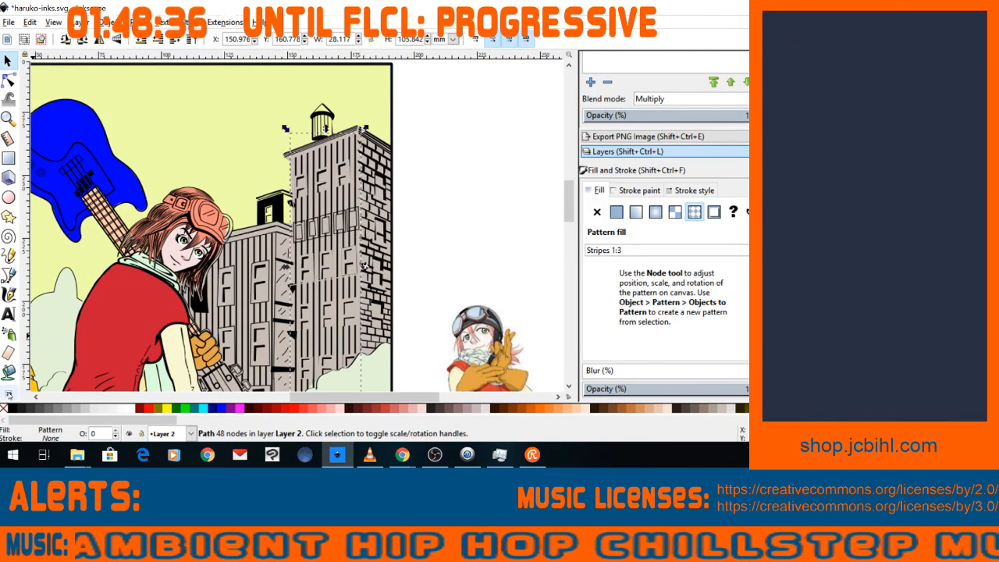
pyautogui.keyDown('shift'); pyautogui.click(19, 413); pyautogui.keyUp('shift')
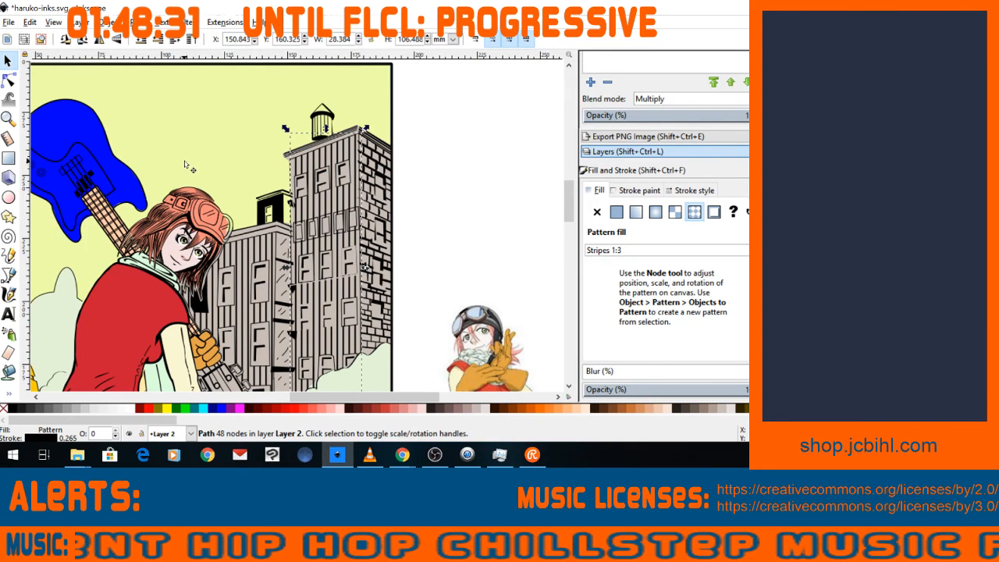
pyautogui.click(246, 261)
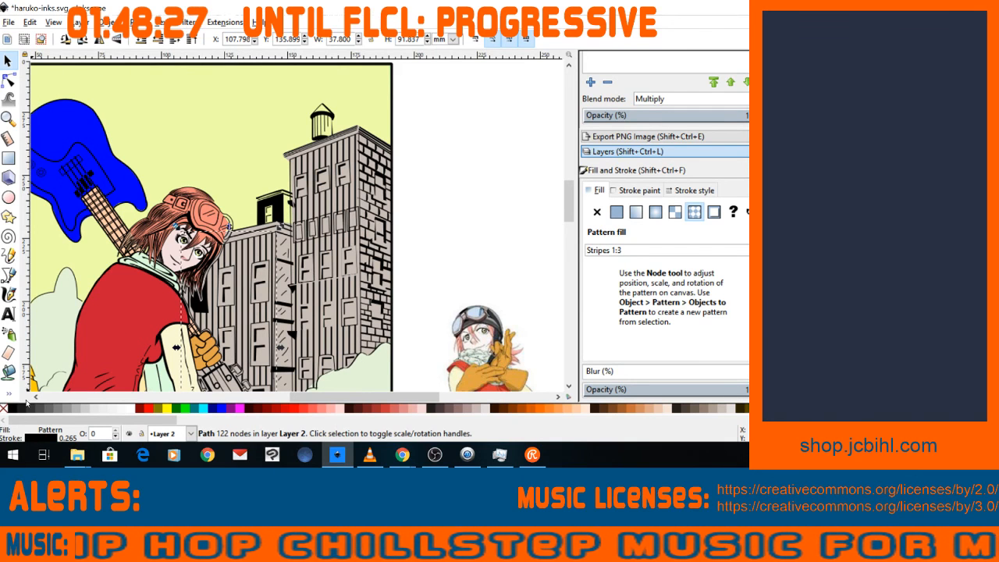
pyautogui.click(434, 124)
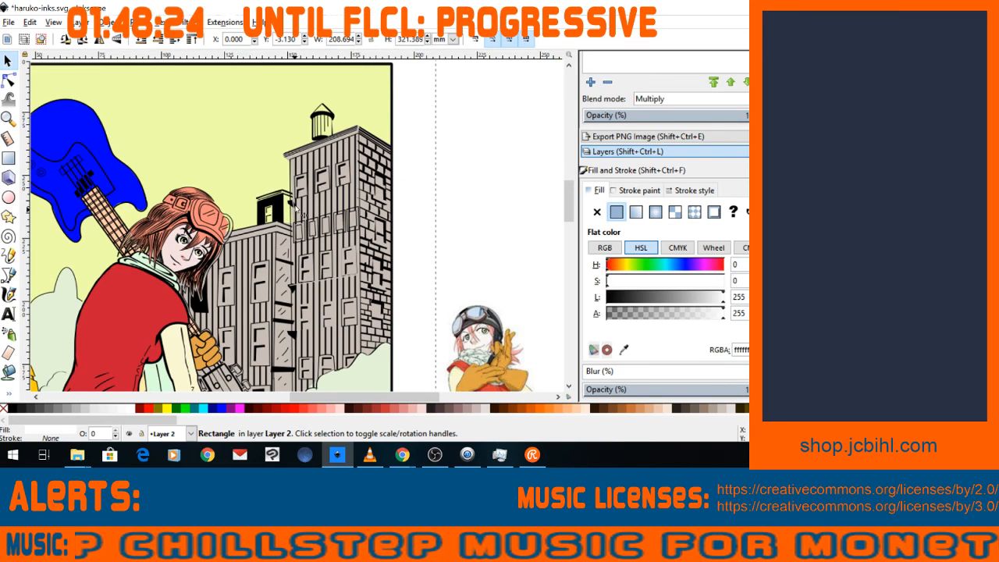
# Union the black ledge fragment midway down the taller building's left edge with its striped front face.
pyautogui.scroll(1, 290, 223)
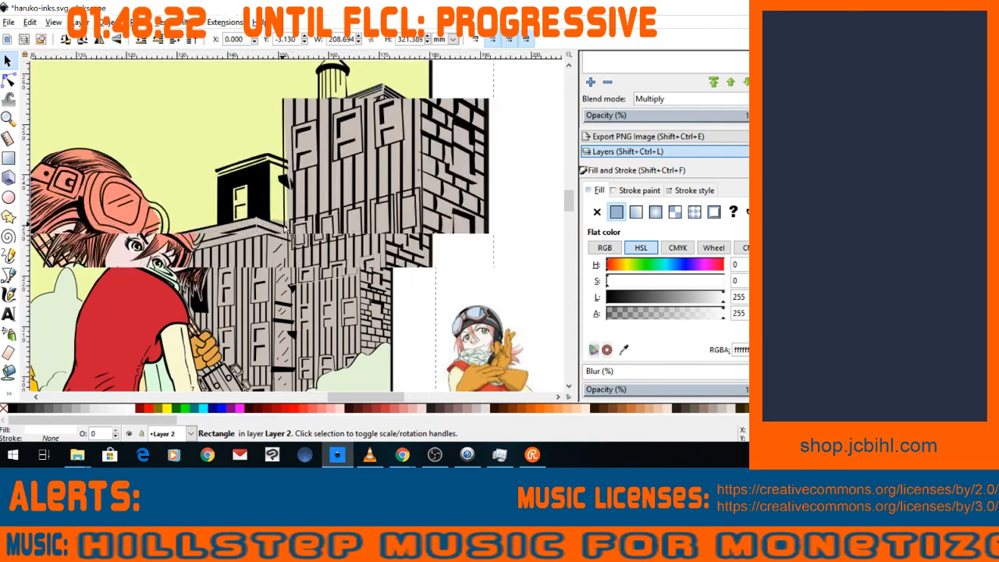
pyautogui.scroll(1, 287, 232)
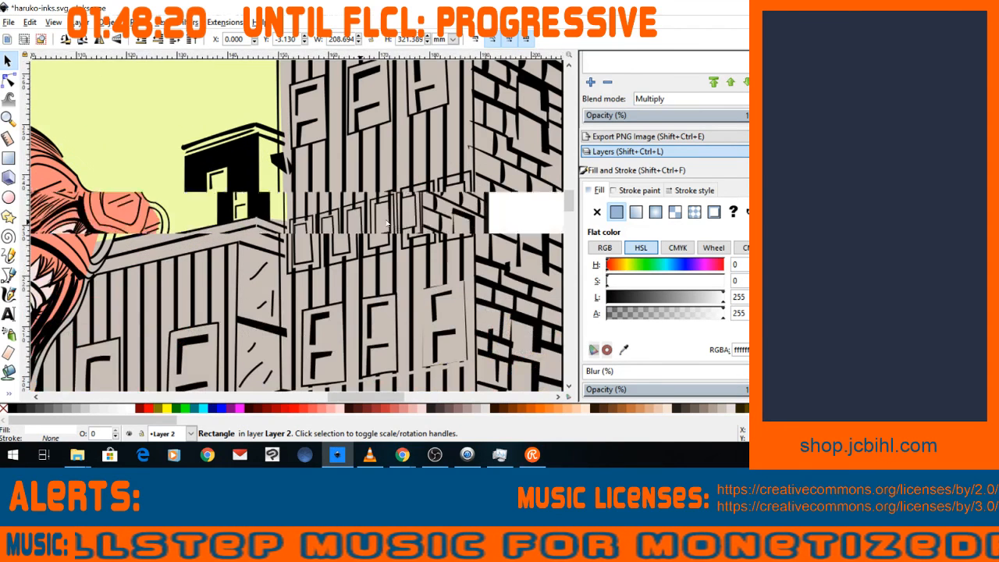
pyautogui.scroll(-4, 385, 224)
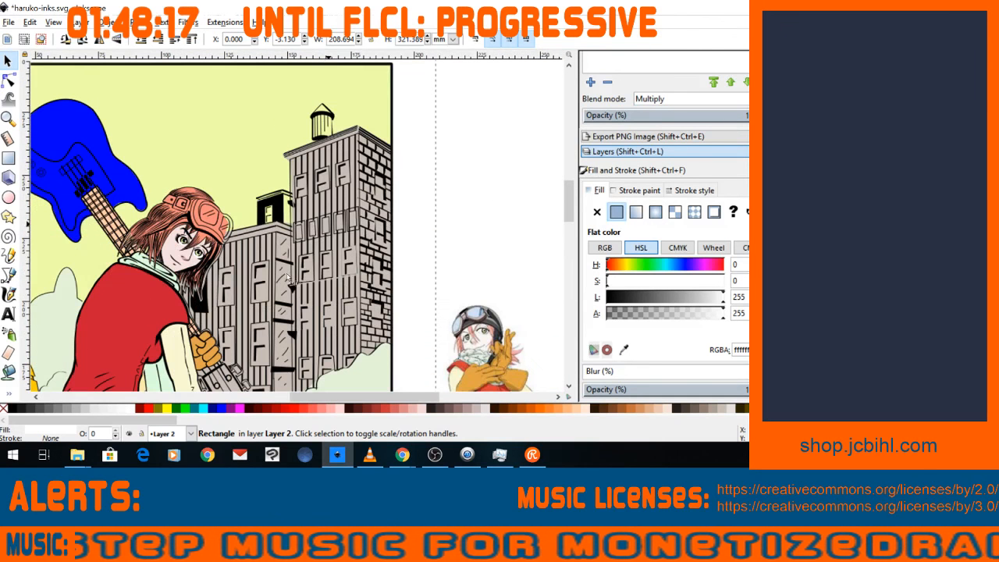
pyautogui.scroll(-1, 295, 306)
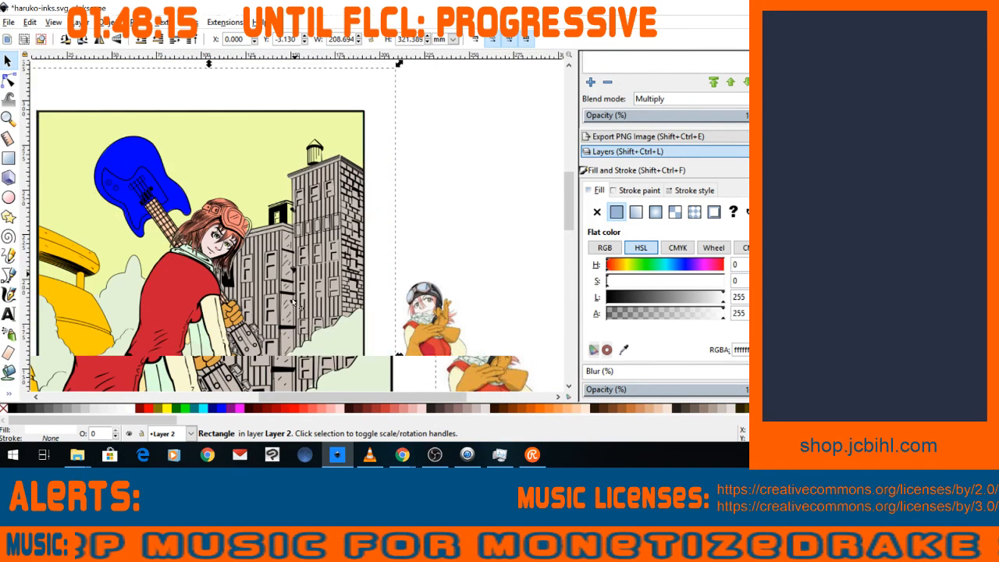
pyautogui.scroll(2, 295, 314)
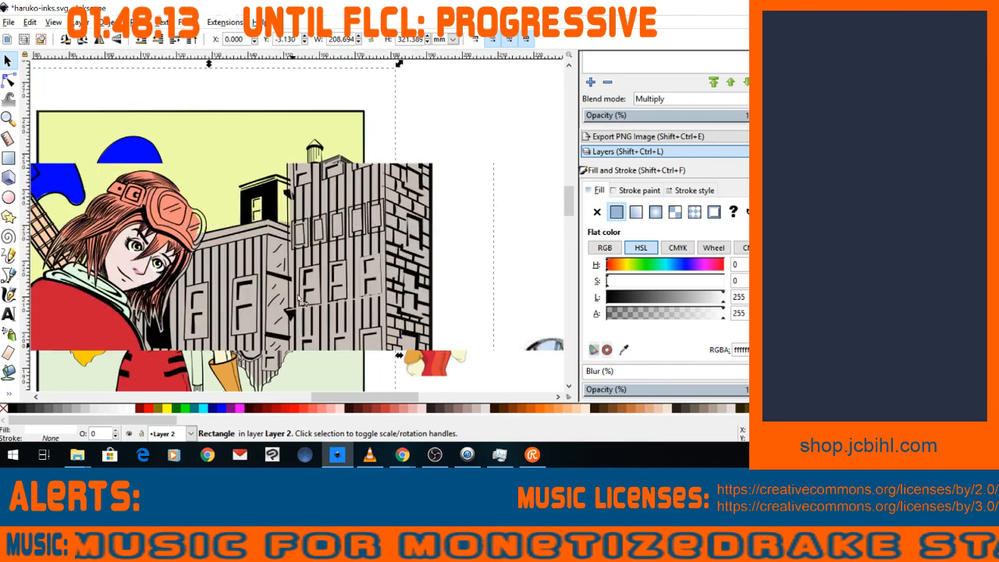
pyautogui.scroll(3, 306, 333)
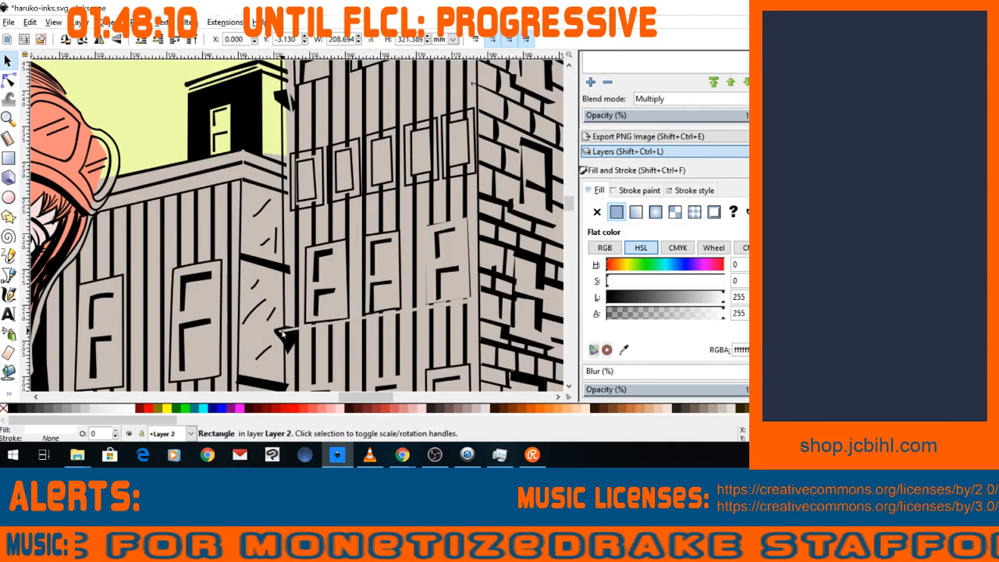
pyautogui.scroll(1, 283, 300)
pyautogui.scroll(1, 284, 300)
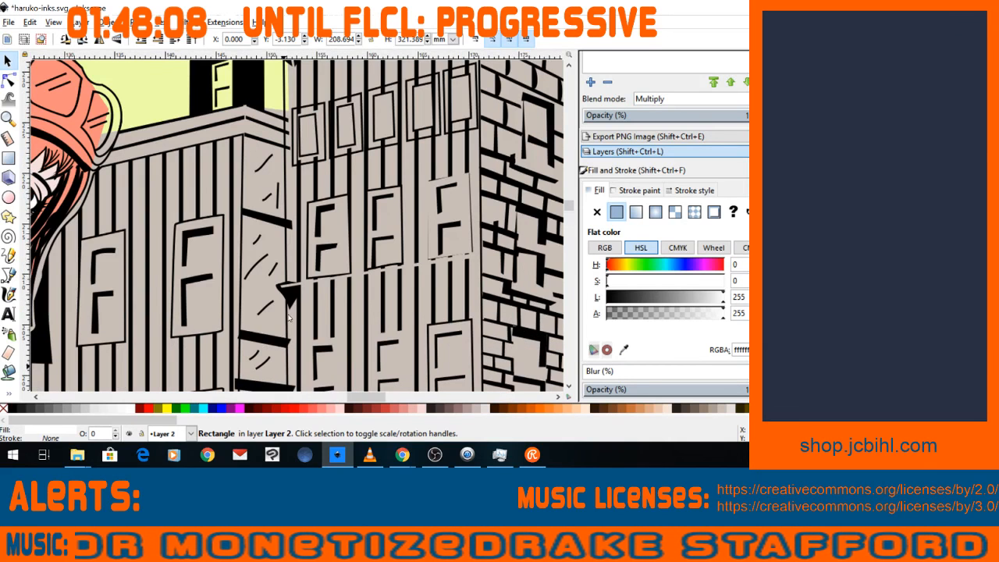
pyautogui.click(283, 328)
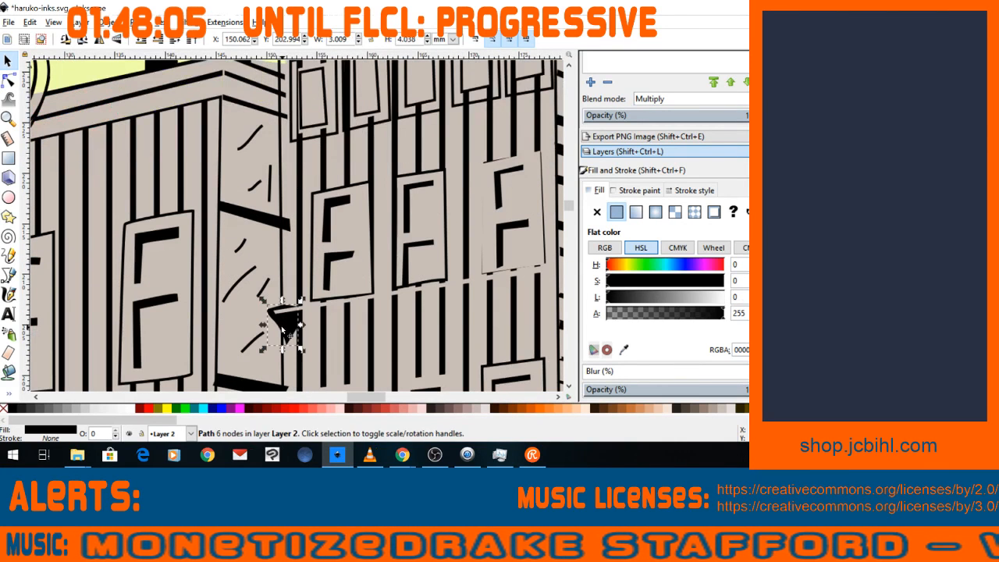
pyautogui.keyDown('shift'); pyautogui.click(277, 282); pyautogui.keyUp('shift')
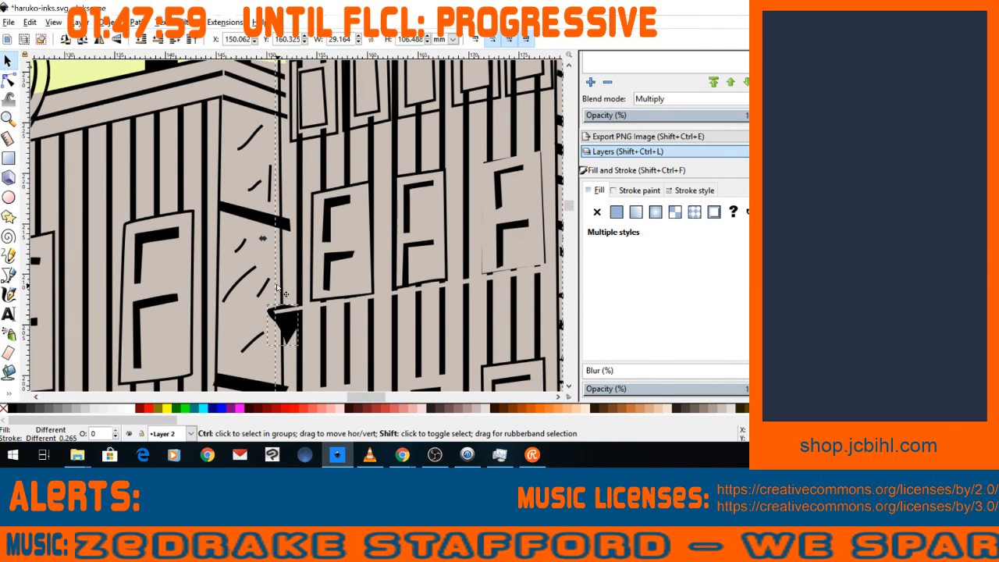
pyautogui.hotkey('ctrl', '+')
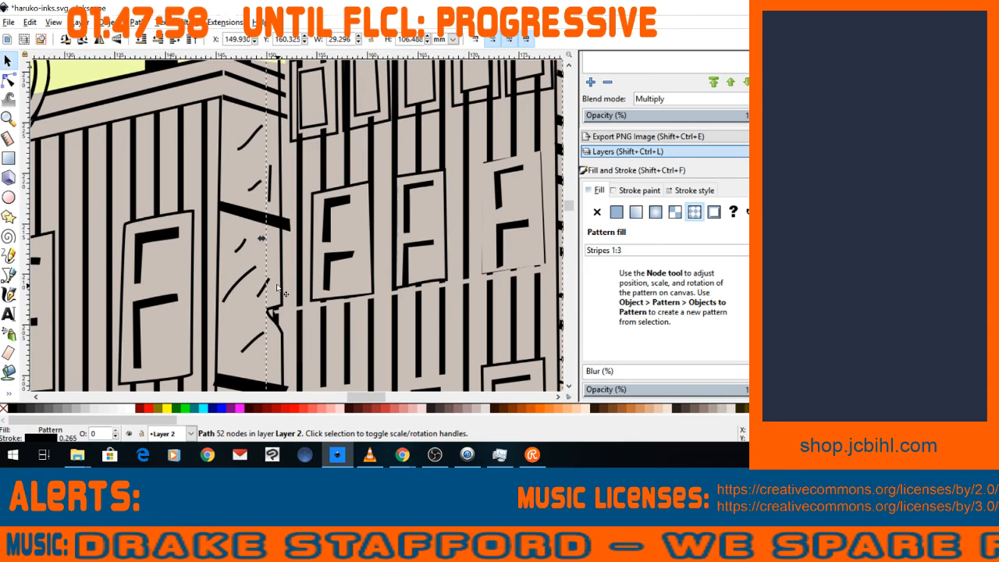
# Union the black fragment beside the small rooftop structure with the taller building's striped front face.
pyautogui.press('space')
pyautogui.scroll(4, 270, 192)
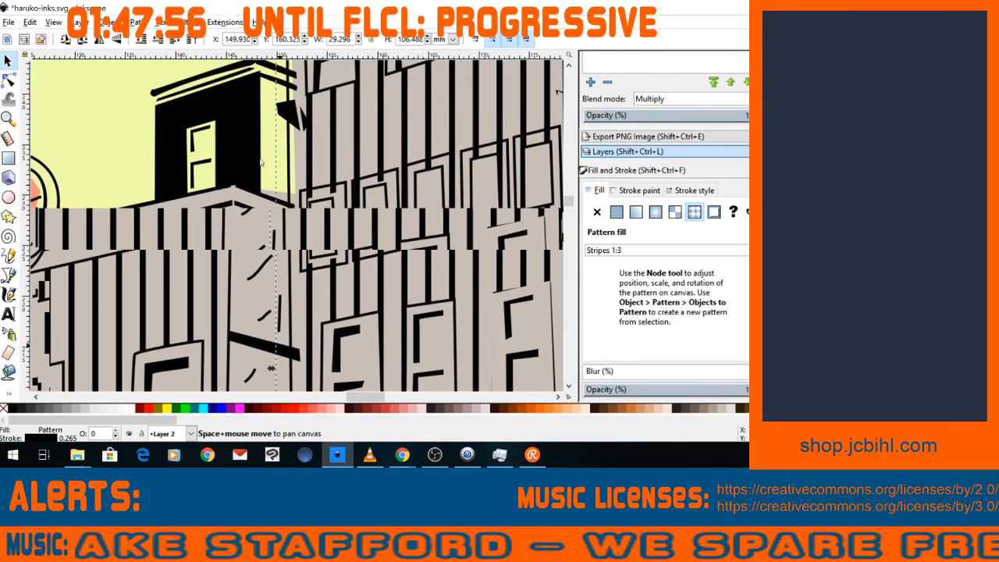
pyautogui.click(289, 115)
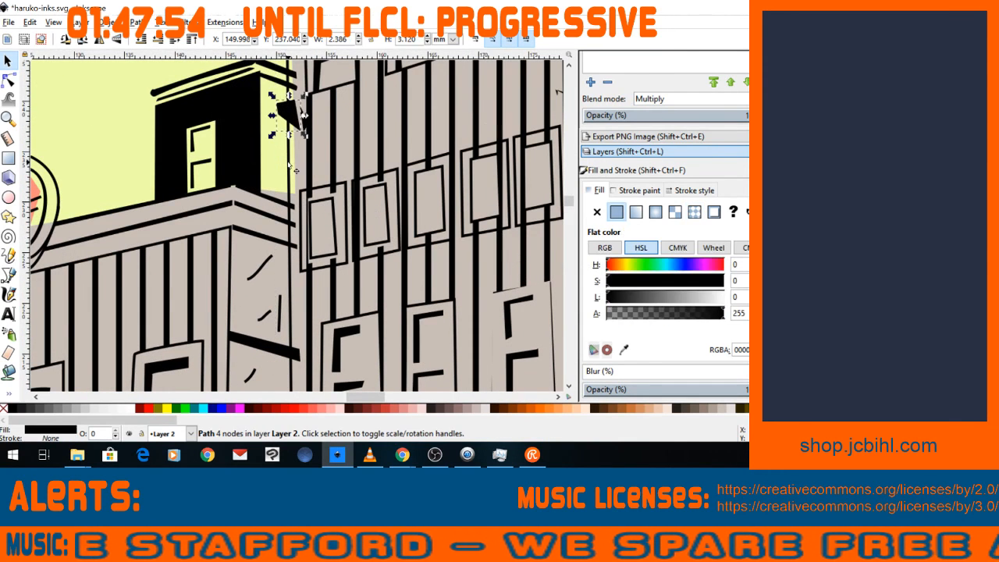
pyautogui.press('shift')
pyautogui.keyDown('shift'); pyautogui.click(291, 168); pyautogui.keyUp('shift')
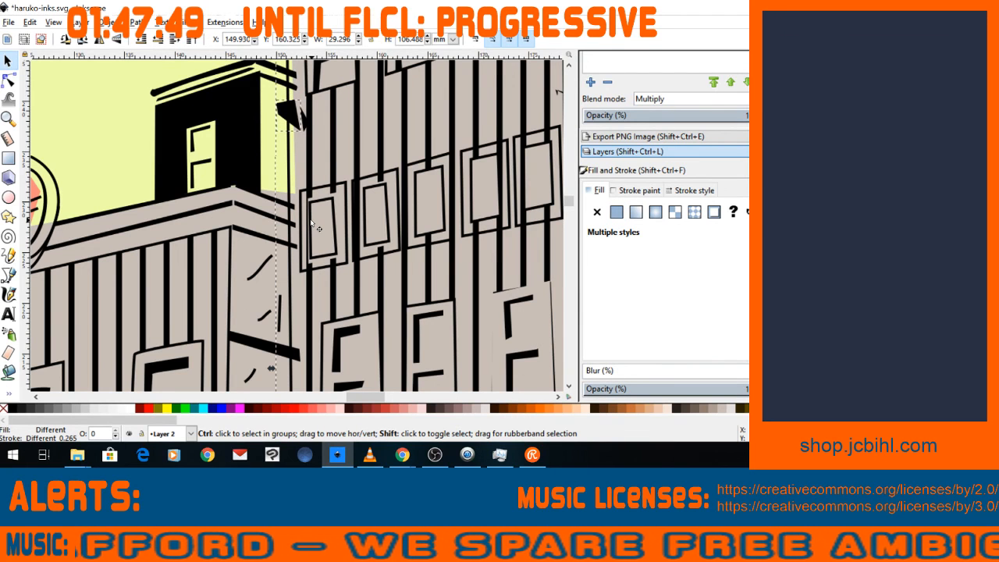
pyautogui.hotkey('ctrl', '+')
# Lock Layer 2, then unlock the Flats layer and make it the active layer.
pyautogui.press('space')
pyautogui.moveTo(268, 133); pyautogui.dragTo(293, 306)
pyautogui.press('-')
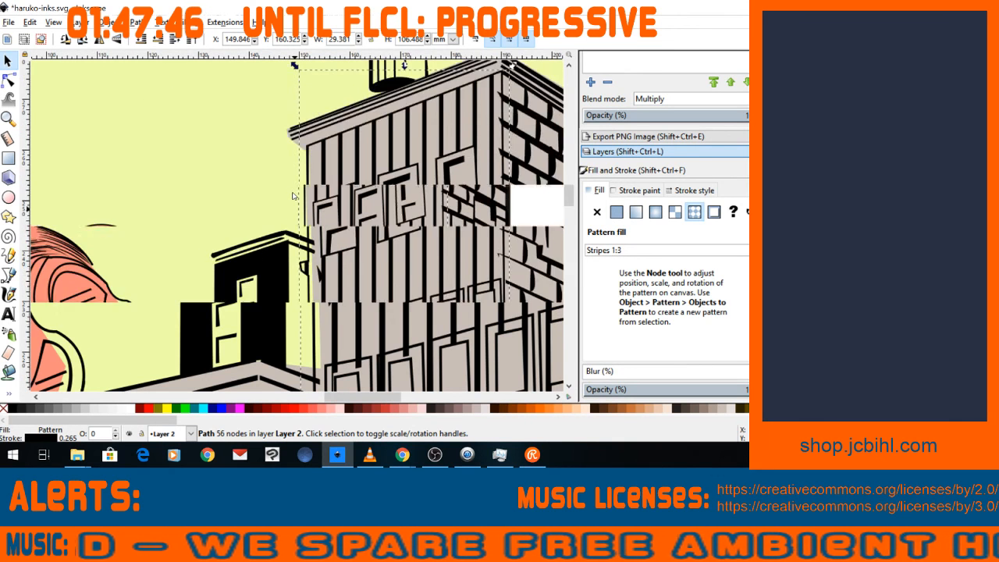
pyautogui.scroll(5, 644, 110)
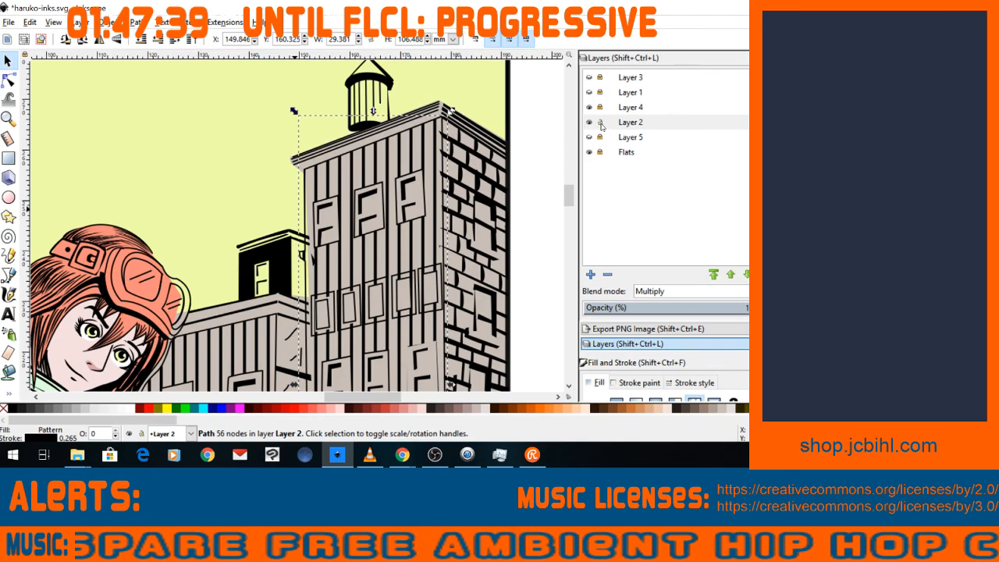
pyautogui.click(598, 138)
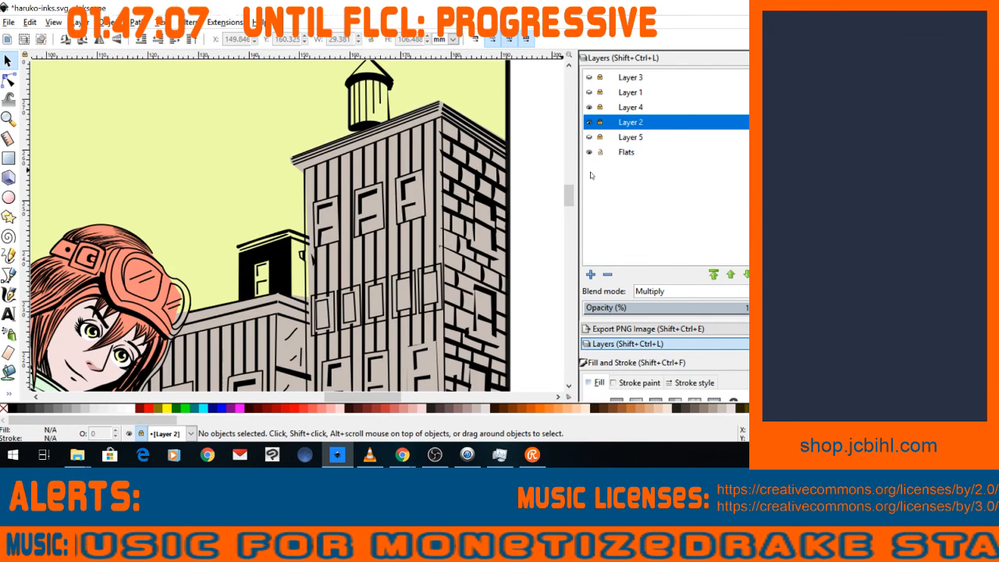
pyautogui.click(627, 153)
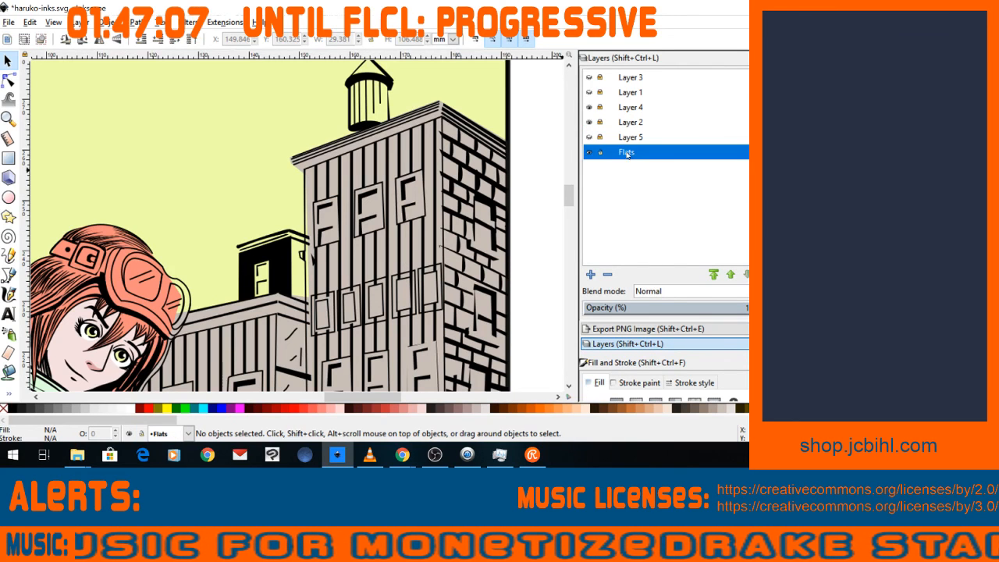
# Nudge the node on the left edge of the taller building's flat colour shape, near the shorter building's roof, slightly outward.
pyautogui.click(308, 236)
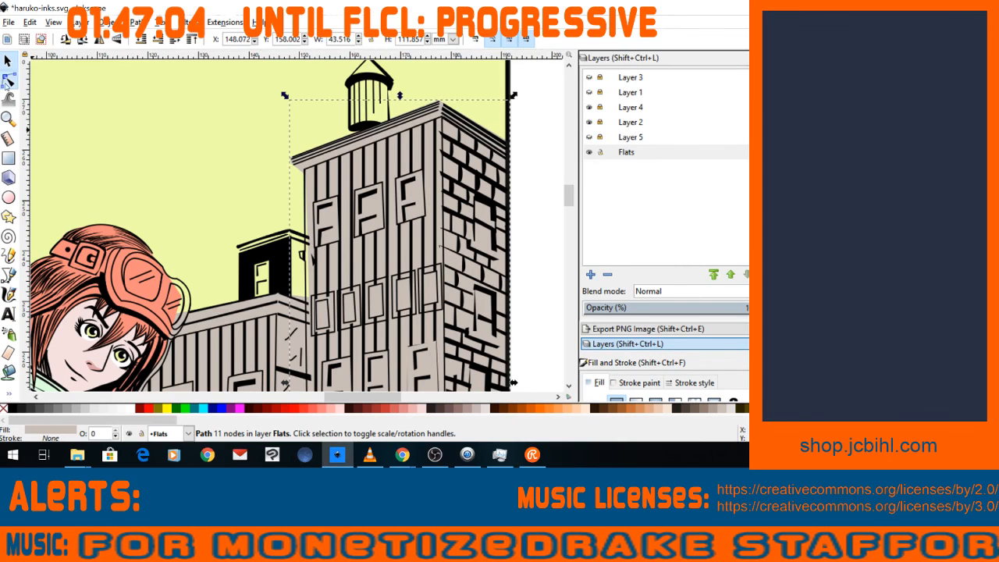
pyautogui.click(8, 81)
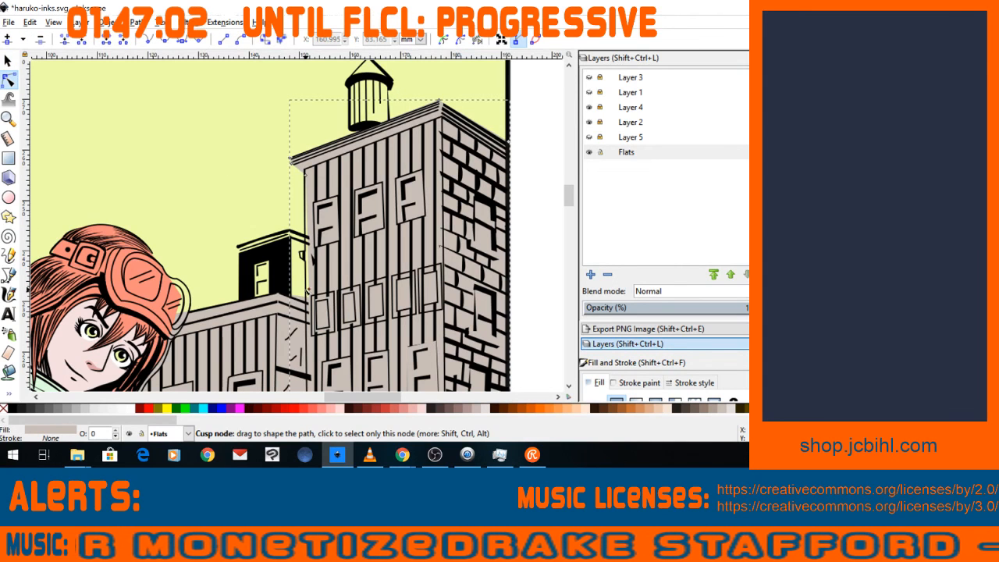
pyautogui.moveTo(306, 291); pyautogui.dragTo(304, 290)
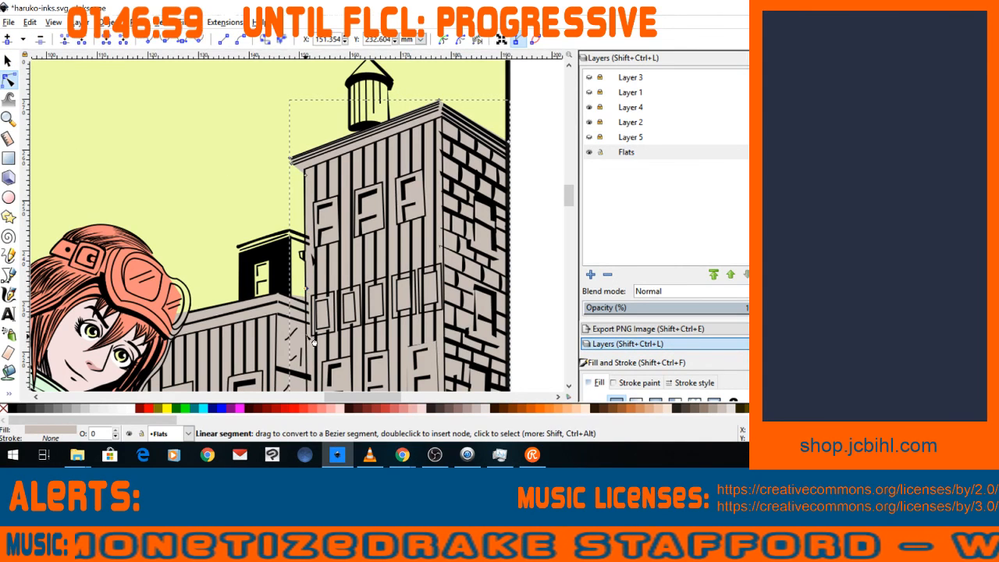
# Deselect the building shape and examine the whole illustration, then the ledges and windows along the buildings' shared edge.
pyautogui.scroll(-1, 320, 308)
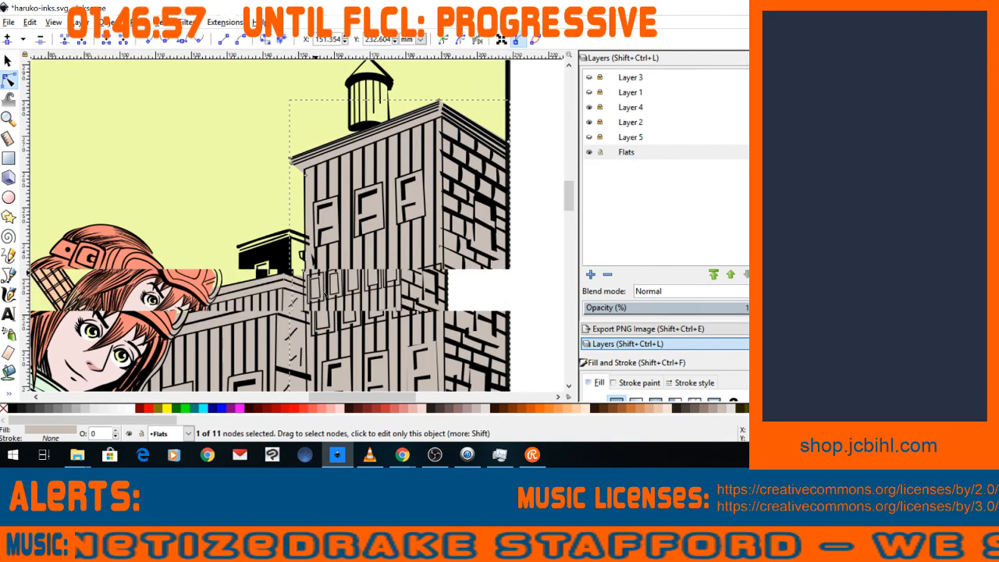
pyautogui.scroll(-3, 324, 295)
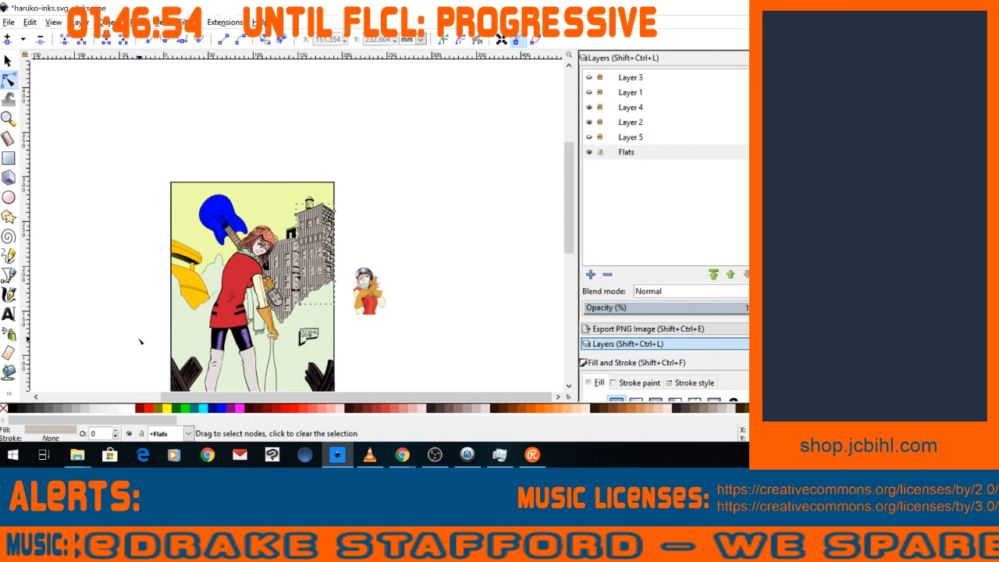
pyautogui.click(8, 61)
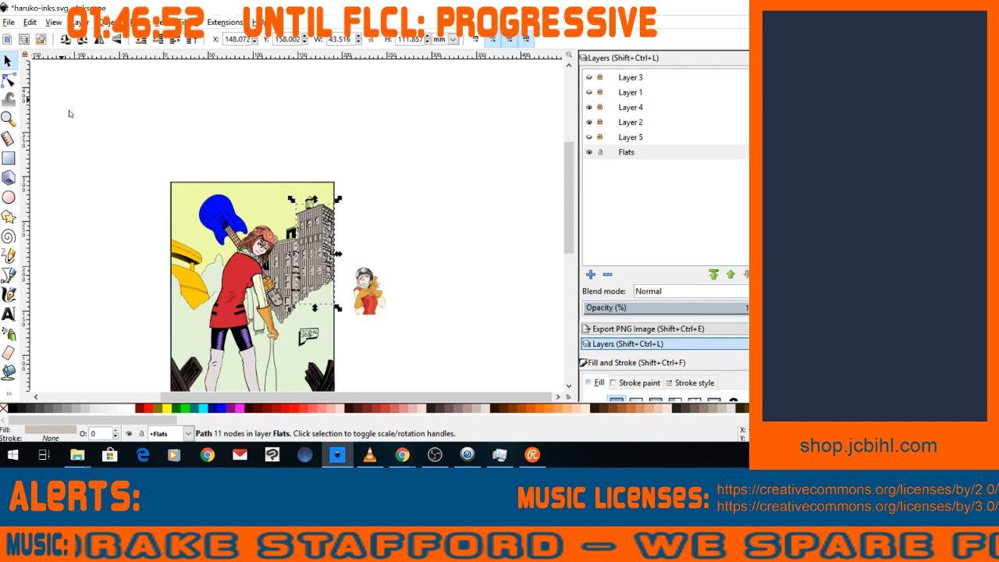
pyautogui.click(80, 132)
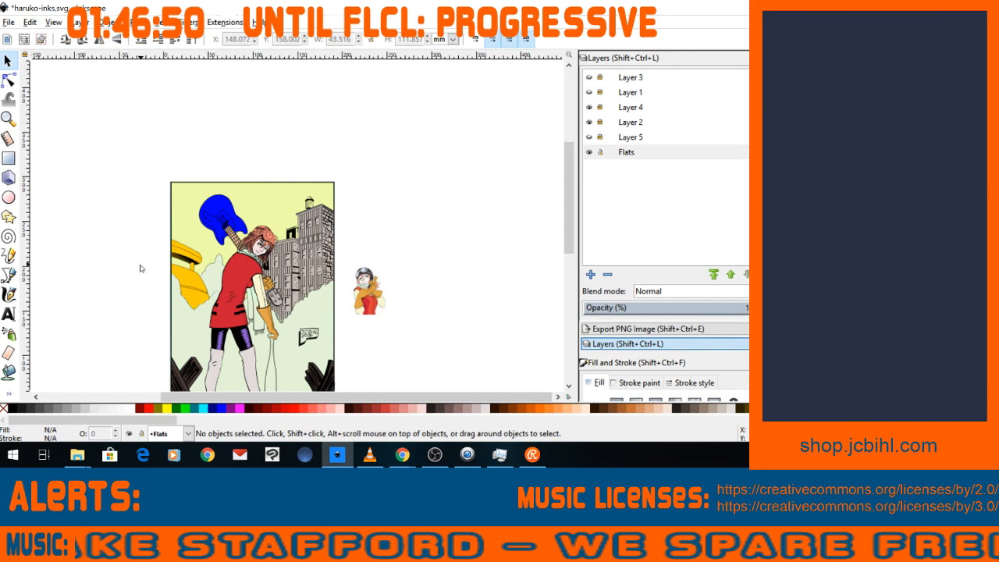
pyautogui.scroll(-1, 140, 268)
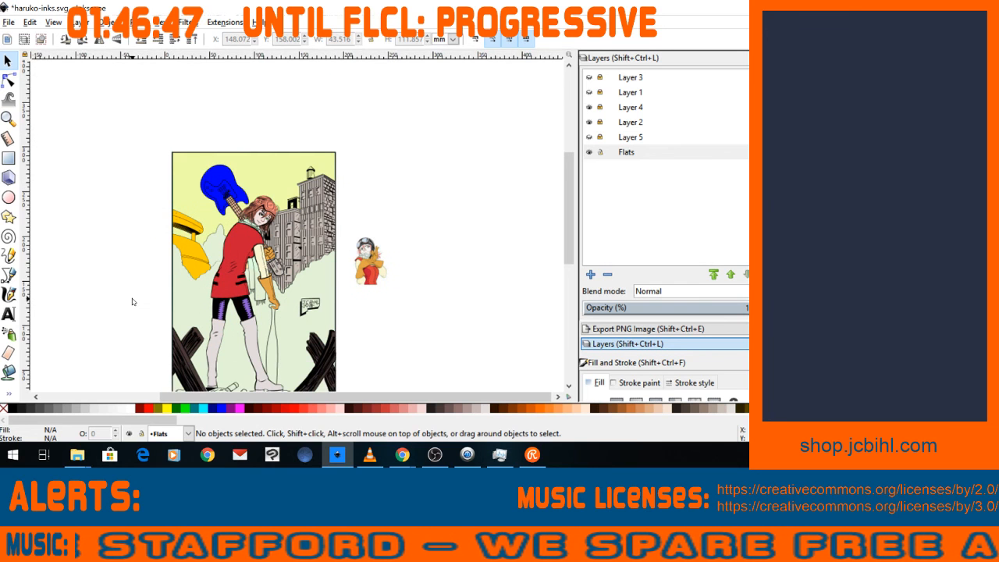
pyautogui.press('space')
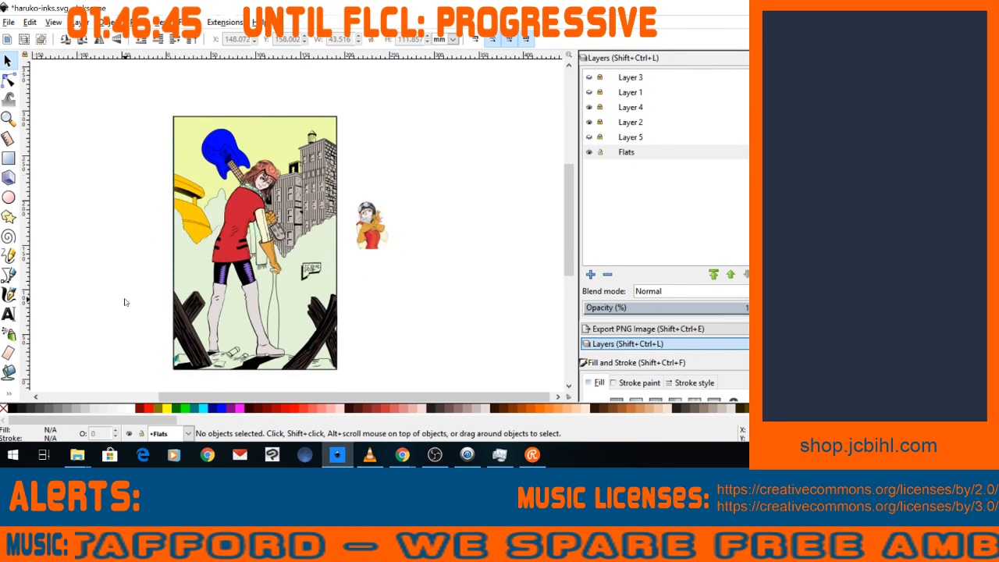
pyautogui.press('+')
pyautogui.press('space')
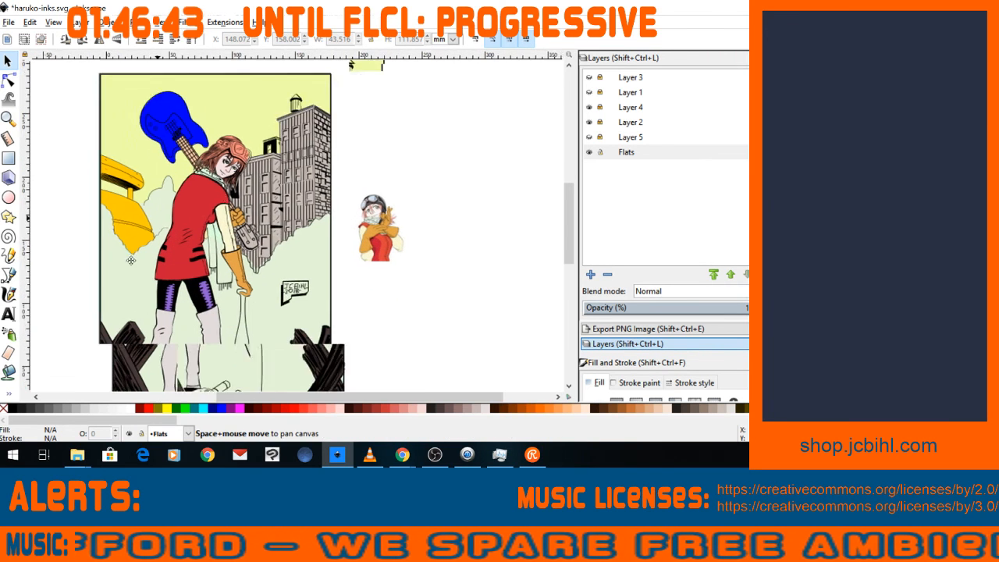
pyautogui.press('+')
pyautogui.press('+')
pyautogui.press('space')
pyautogui.press('+')
pyautogui.press('+')
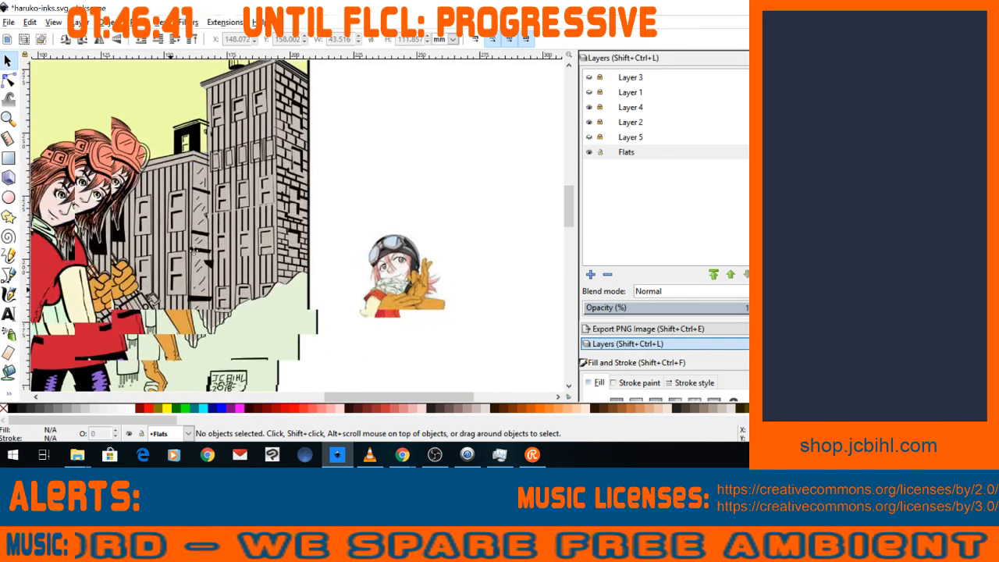
pyautogui.press('space')
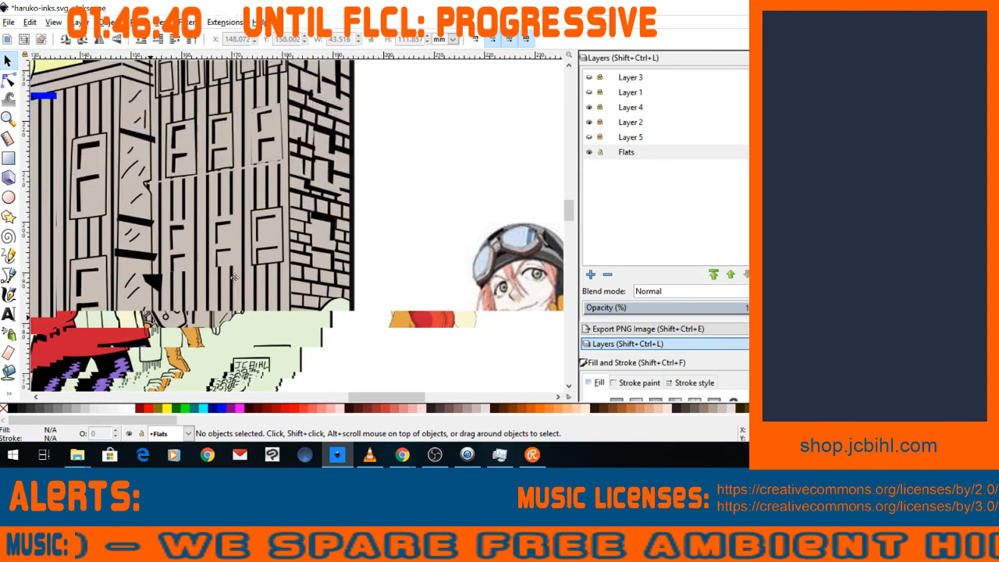
pyautogui.press('+')
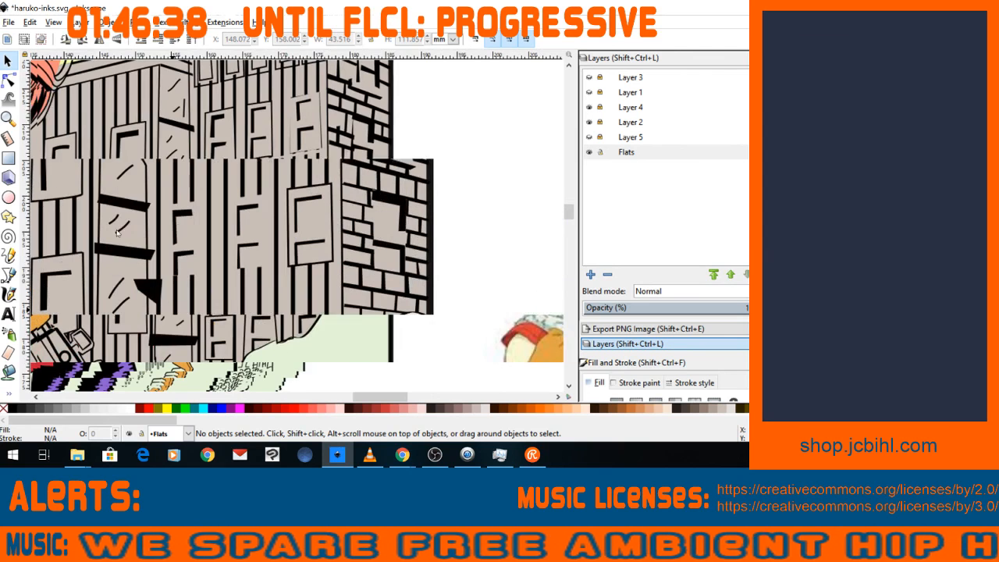
pyautogui.press('n')
pyautogui.click(136, 208)
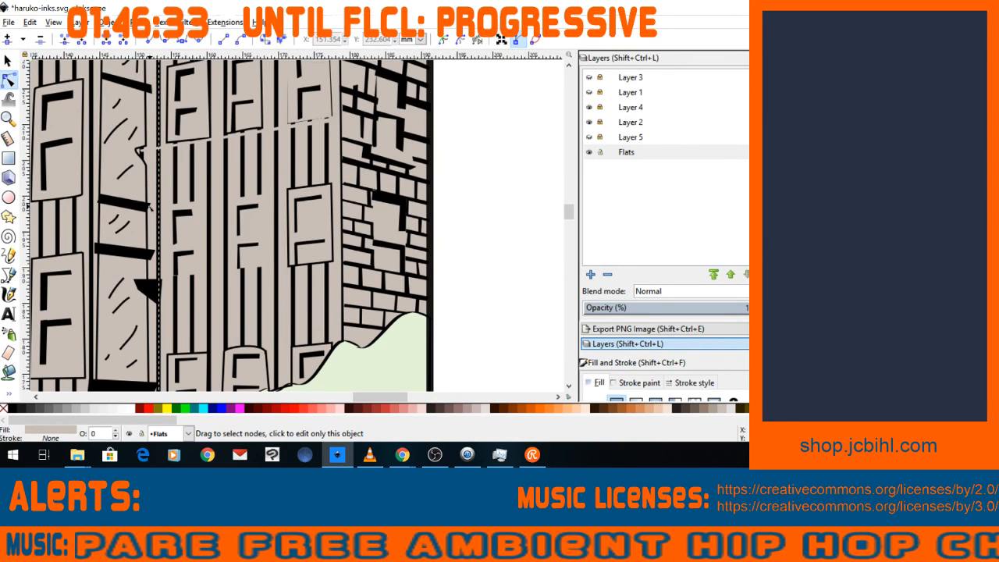
pyautogui.press('s')
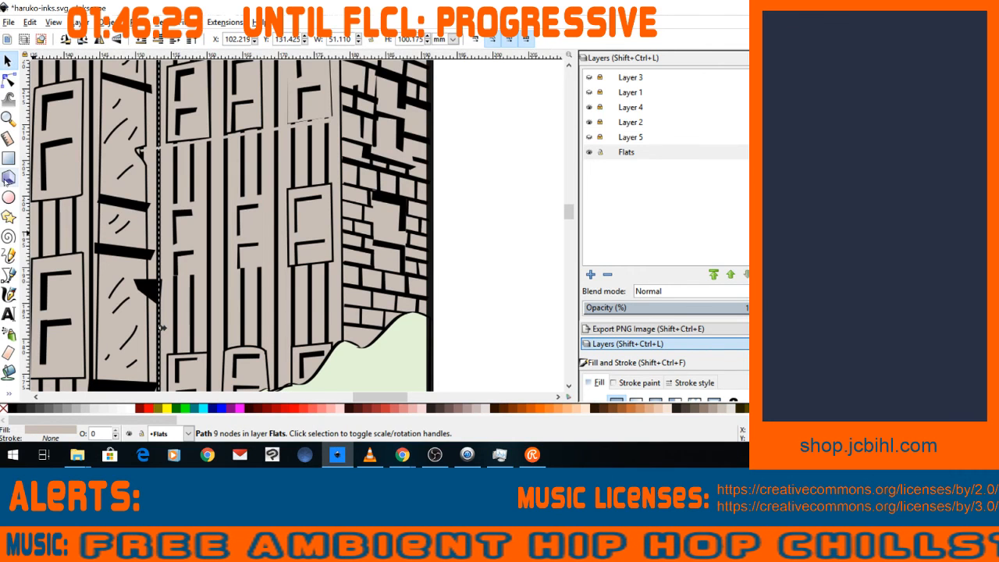
pyautogui.click(9, 275)
pyautogui.click(165, 285)
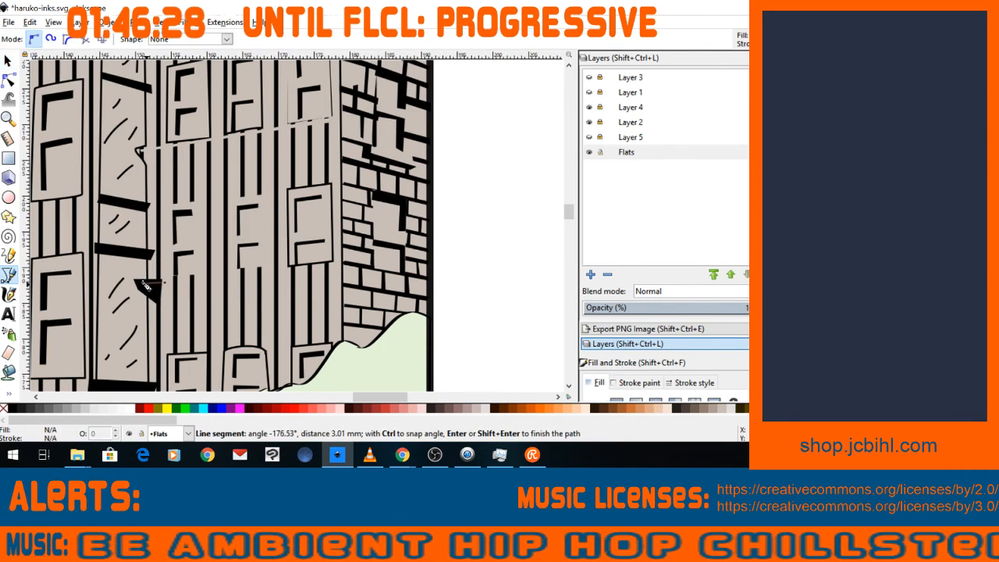
pyautogui.press('Escape')
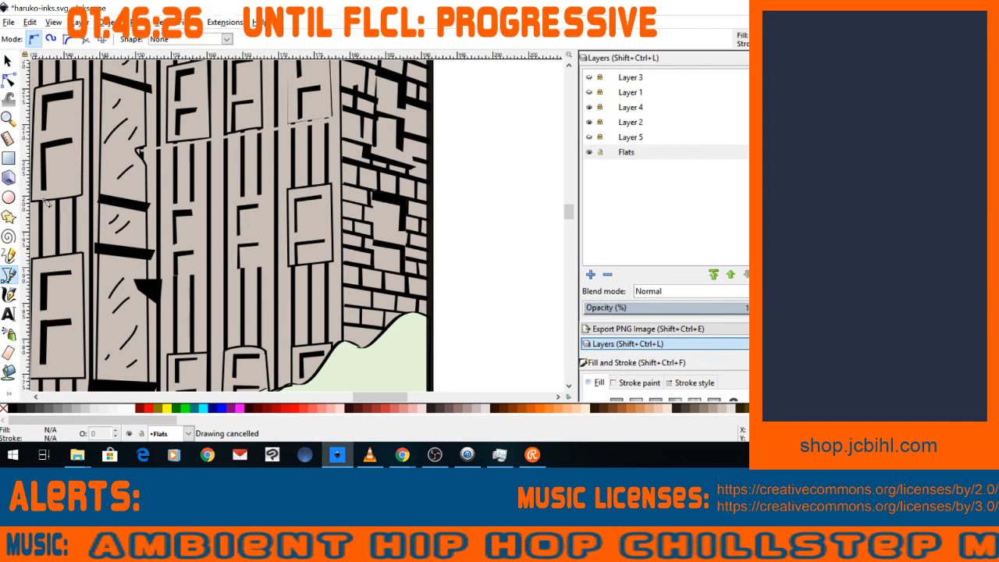
pyautogui.press('s')
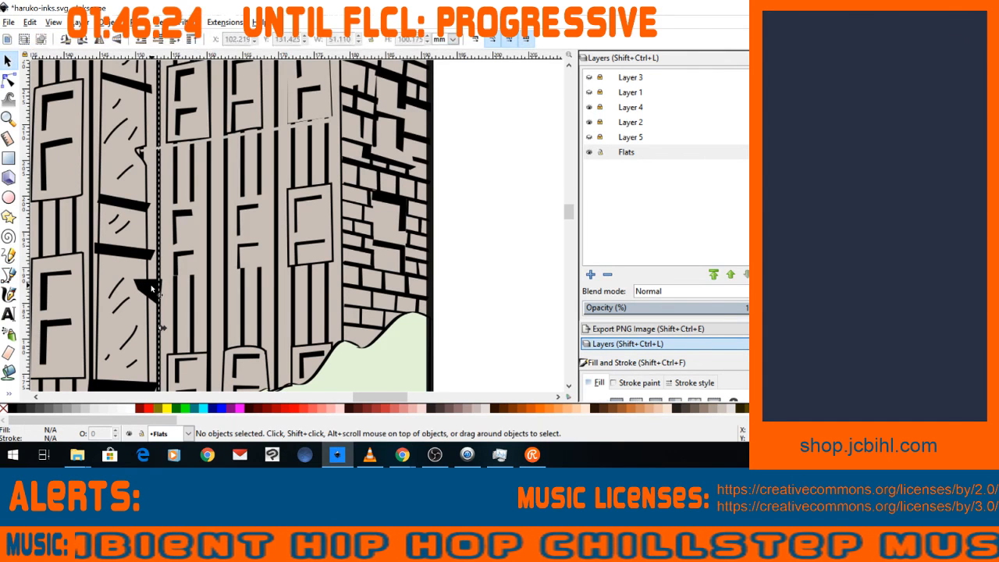
# Unlock Layer 2 and combine the black ledge fragment on the buildings' shared edge with the taller building's striped front face.
pyautogui.click(152, 289)
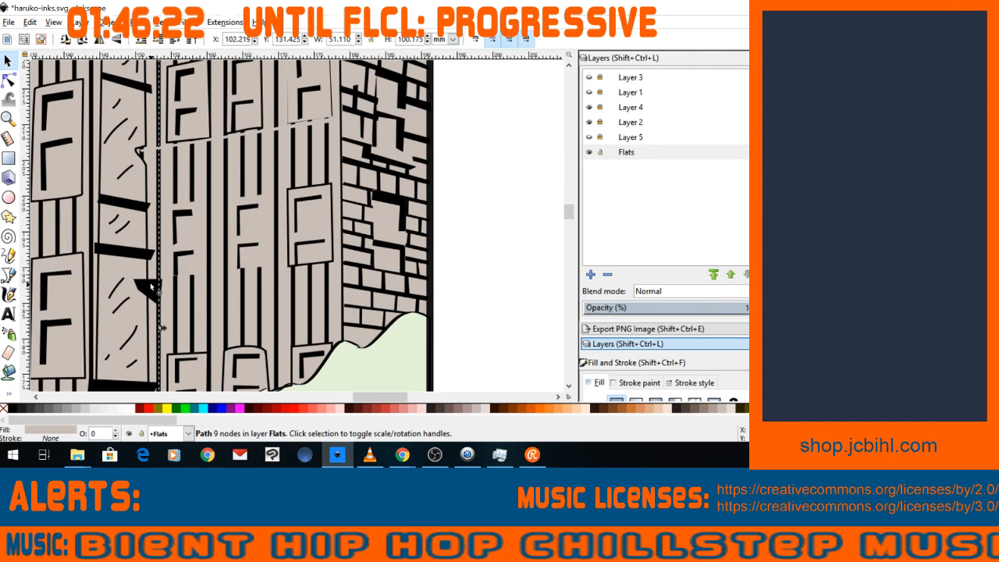
pyautogui.click(600, 123)
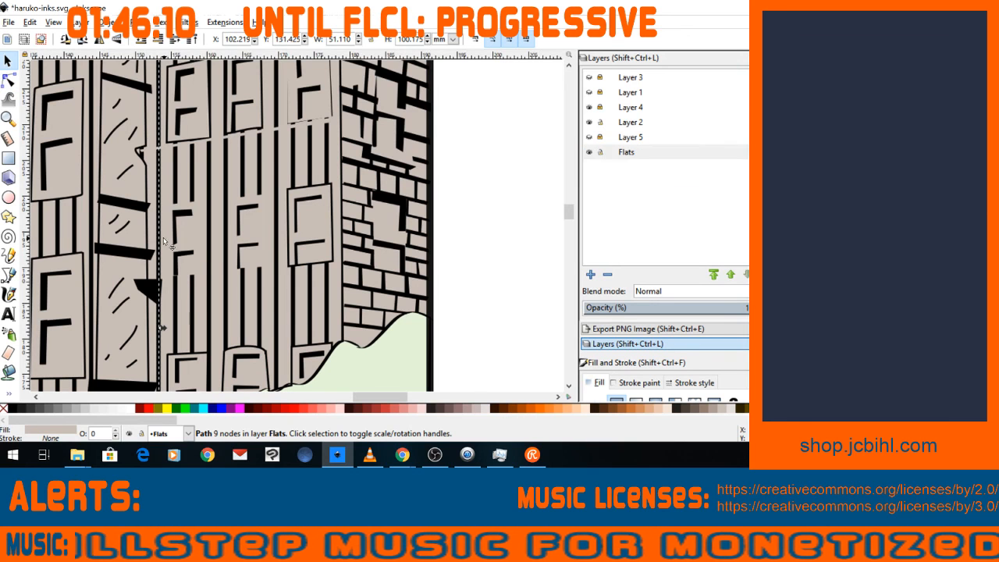
pyautogui.click(156, 282)
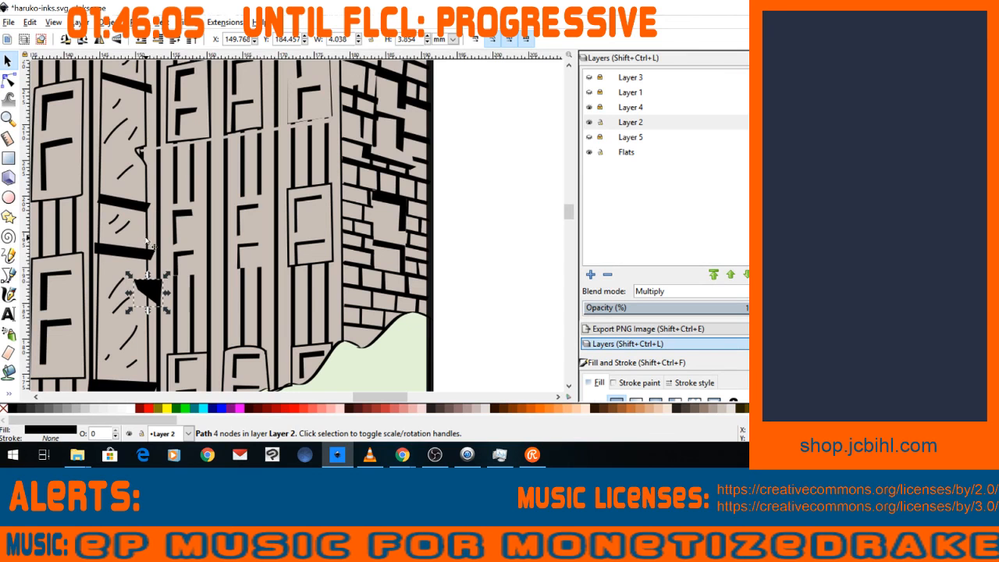
pyautogui.keyDown('shift'); pyautogui.click(148, 243); pyautogui.keyUp('shift')
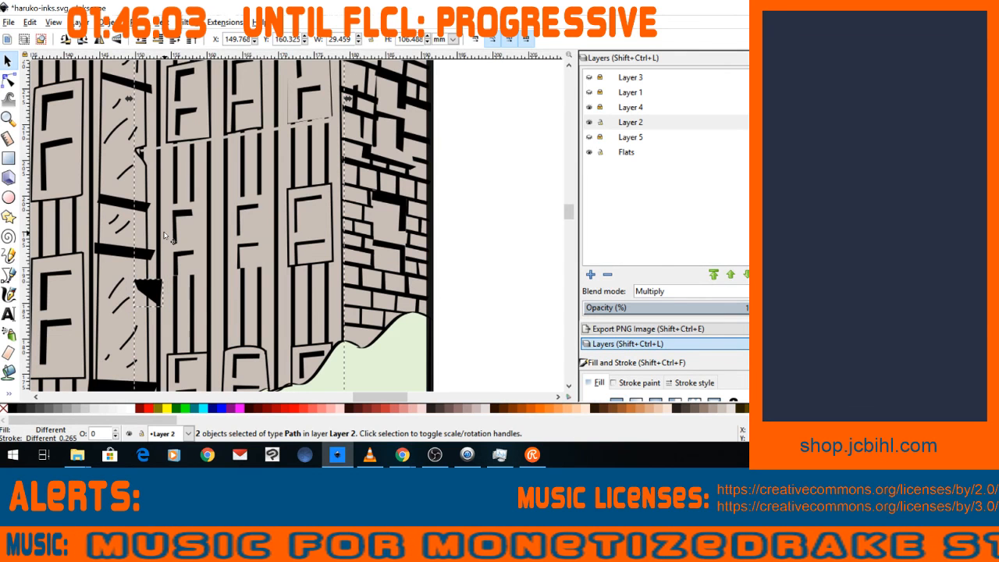
pyautogui.hotkey('ctrl', 'k')
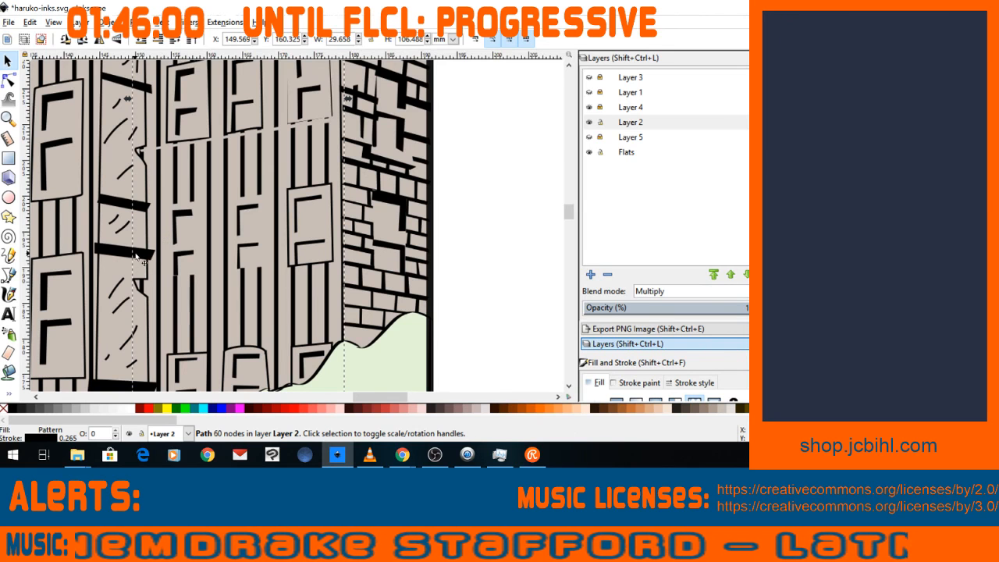
# Pull the end nodes of the black ledges back to the edge of the taller building's front face.
pyautogui.click(136, 255)
pyautogui.press('n')
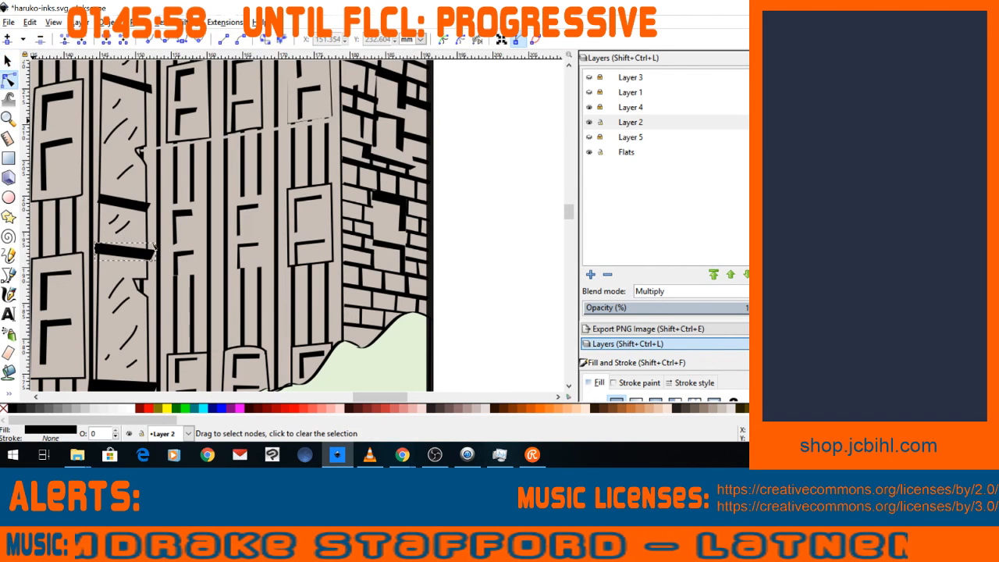
pyautogui.moveTo(152, 251); pyautogui.dragTo(148, 249)
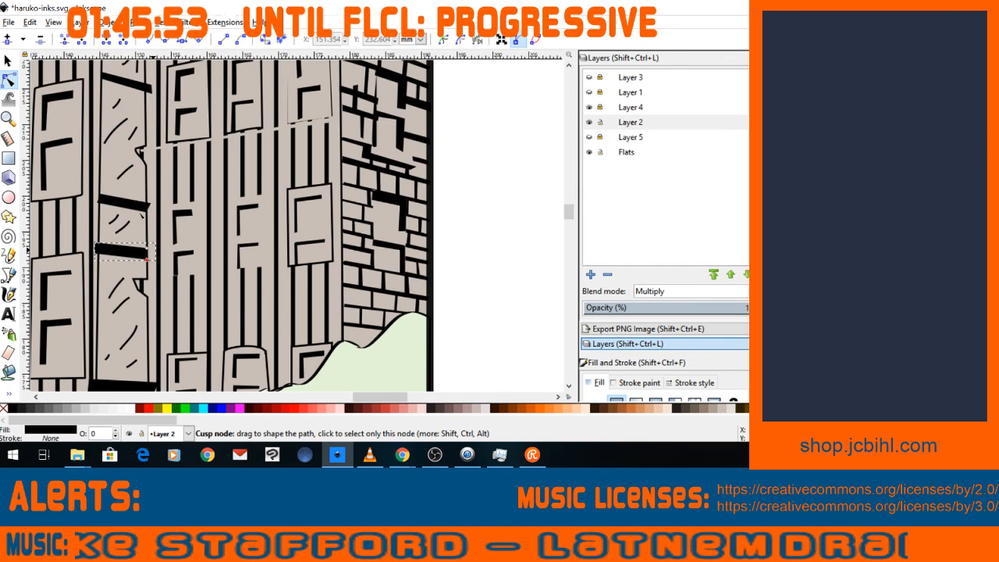
pyautogui.click(145, 205)
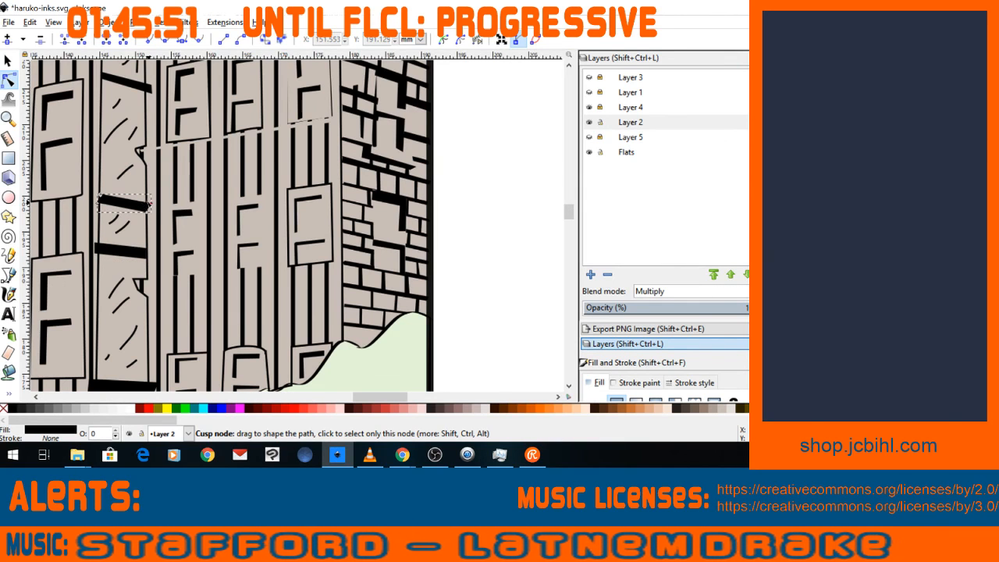
pyautogui.click(147, 203)
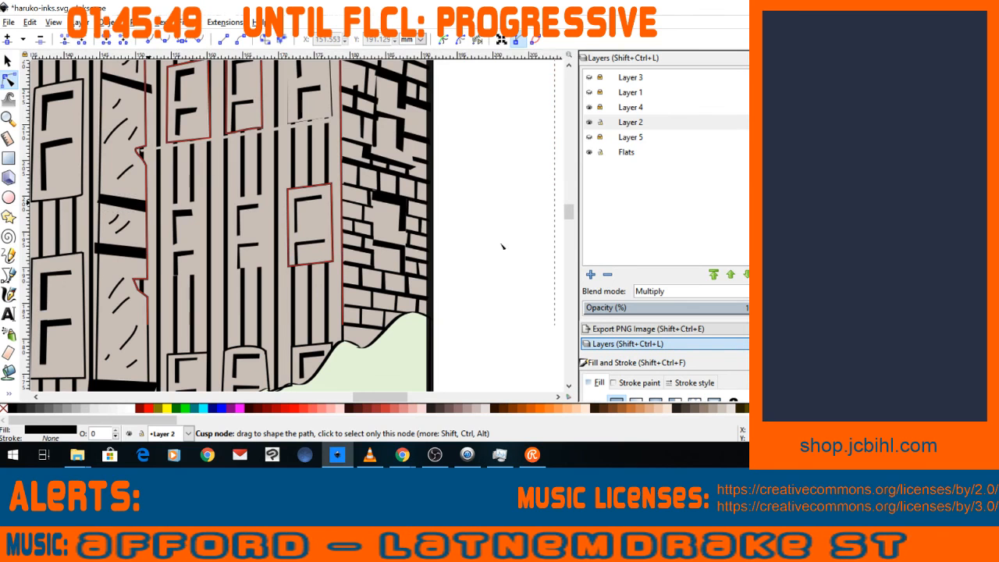
# Examine the whole illustration, then the striped buildings behind the character.
pyautogui.press('-')
pyautogui.press('-')
pyautogui.press('-')
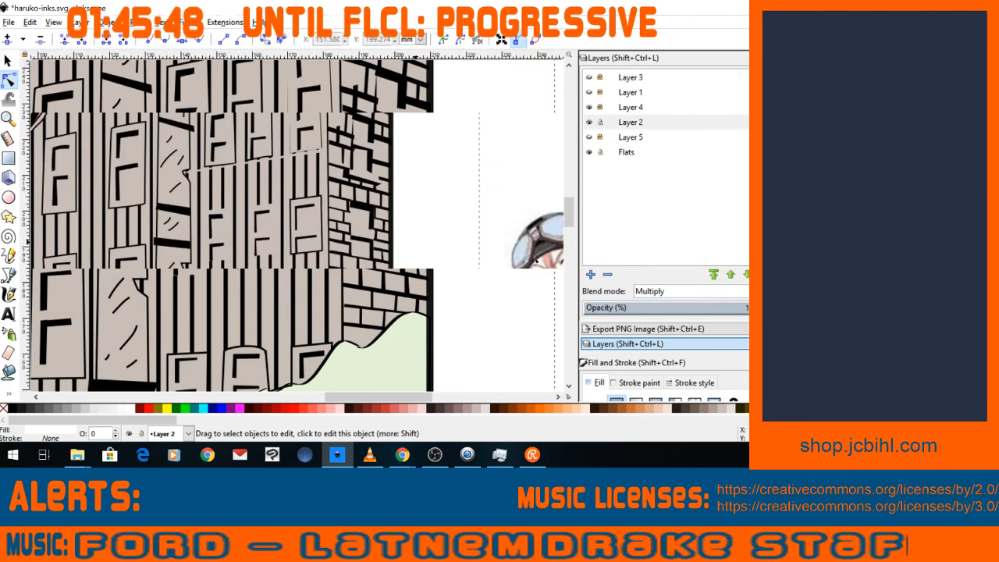
pyautogui.press('-')
pyautogui.press('-')
pyautogui.press('-')
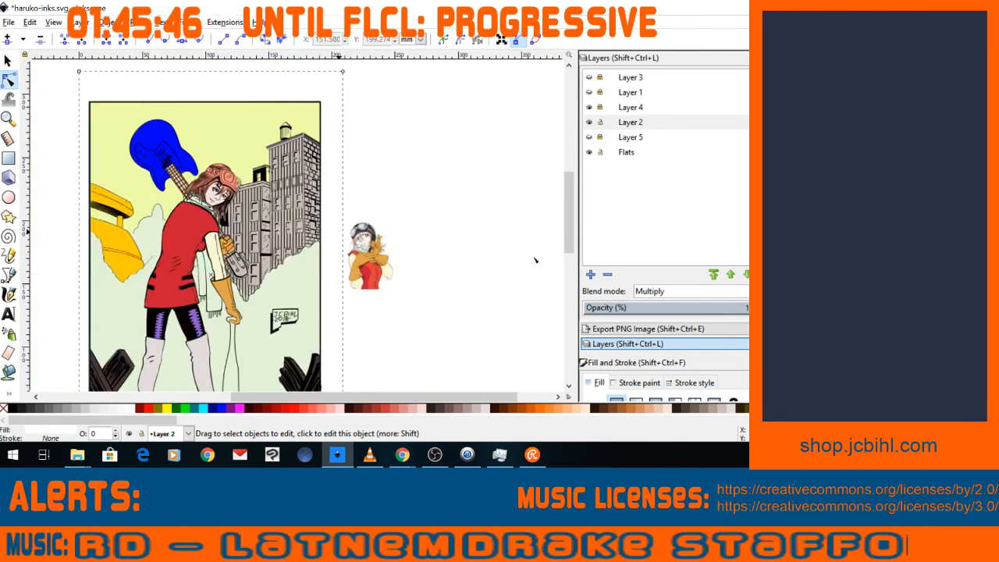
pyautogui.moveTo(189, 366); pyautogui.dragTo(209, 352)
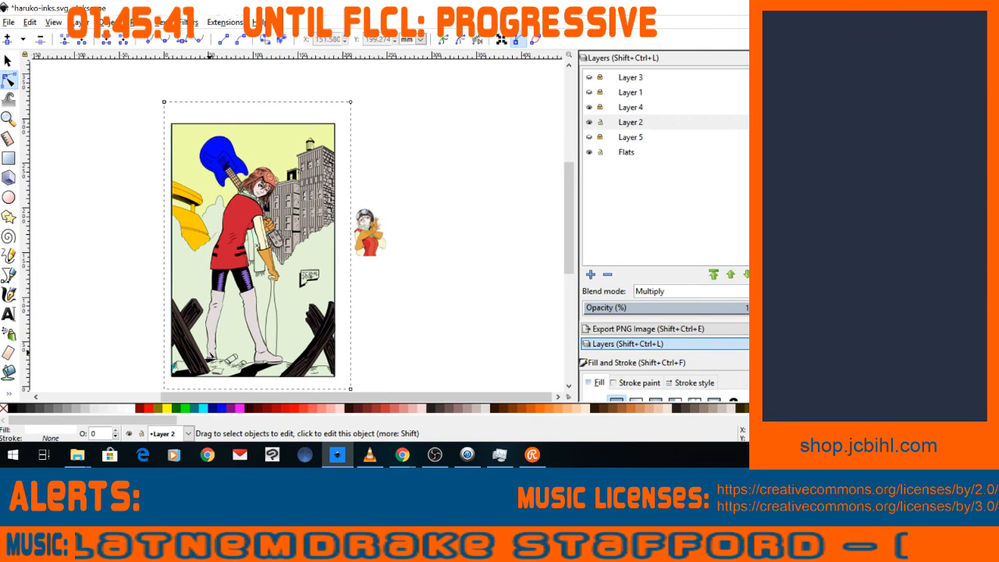
pyautogui.moveTo(239, 374); pyautogui.dragTo(248, 366)
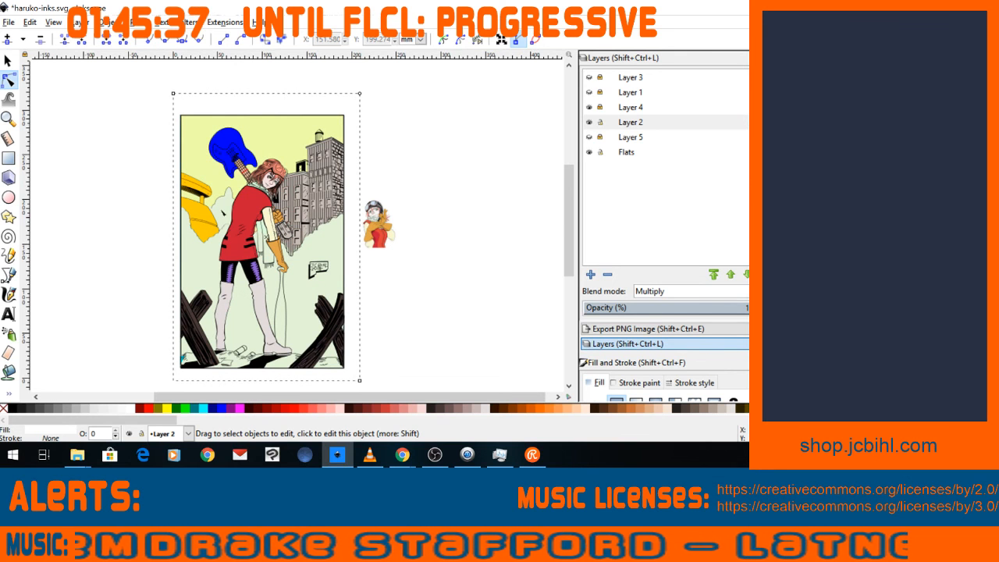
pyautogui.press('+')
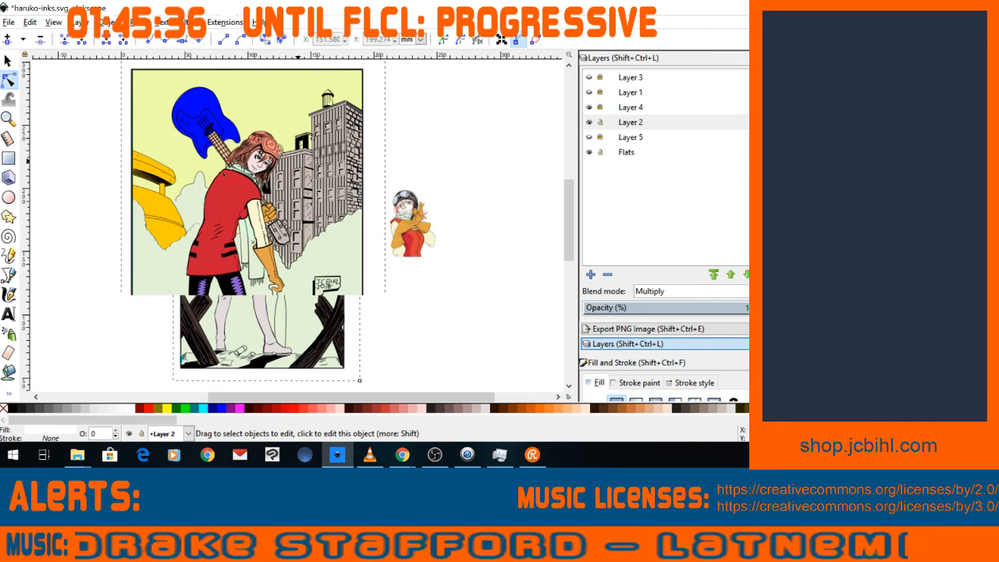
pyautogui.press('+')
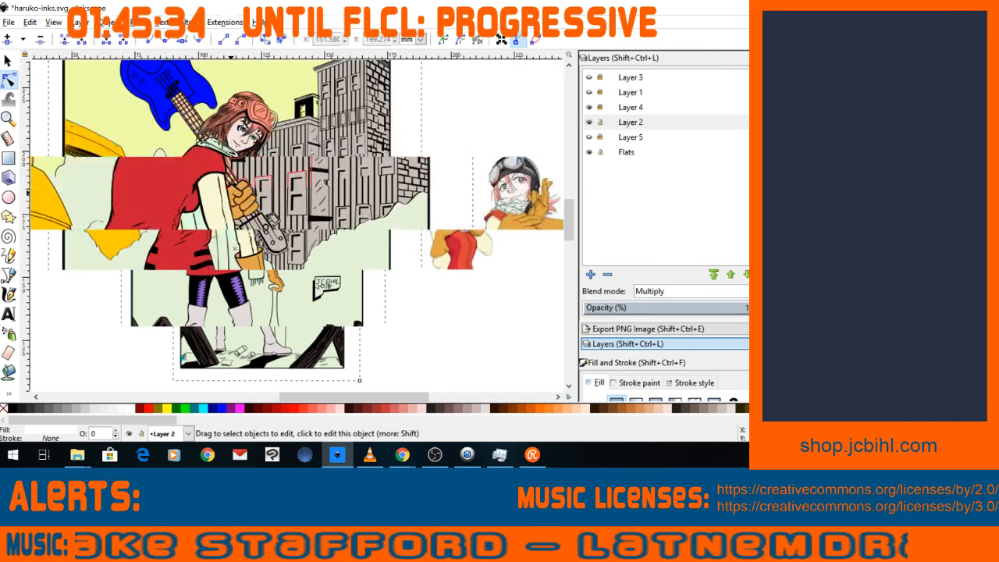
pyautogui.press('+')
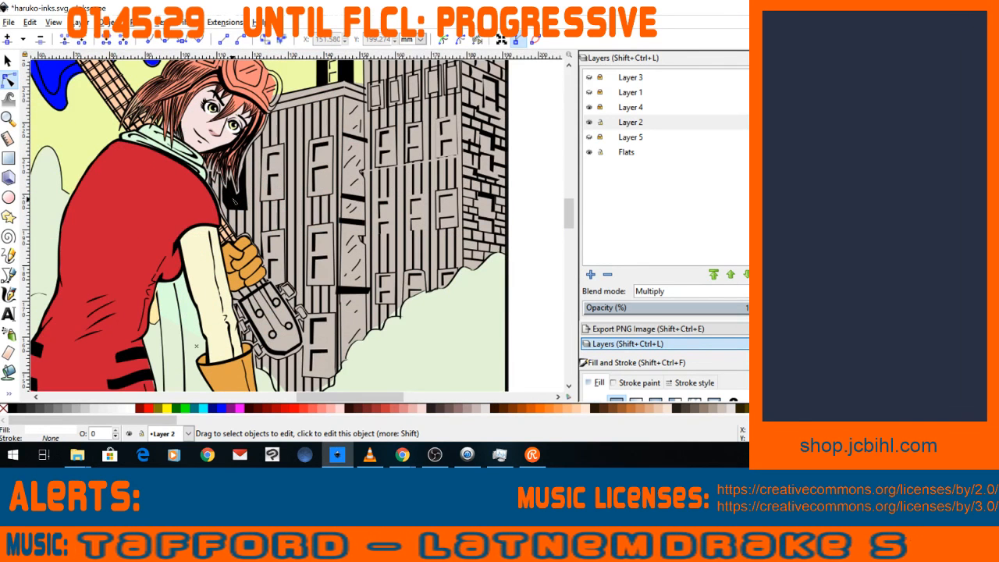
# Undo the stripe-pattern edits on the background buildings, back to their solid black faces.
pyautogui.press('s')
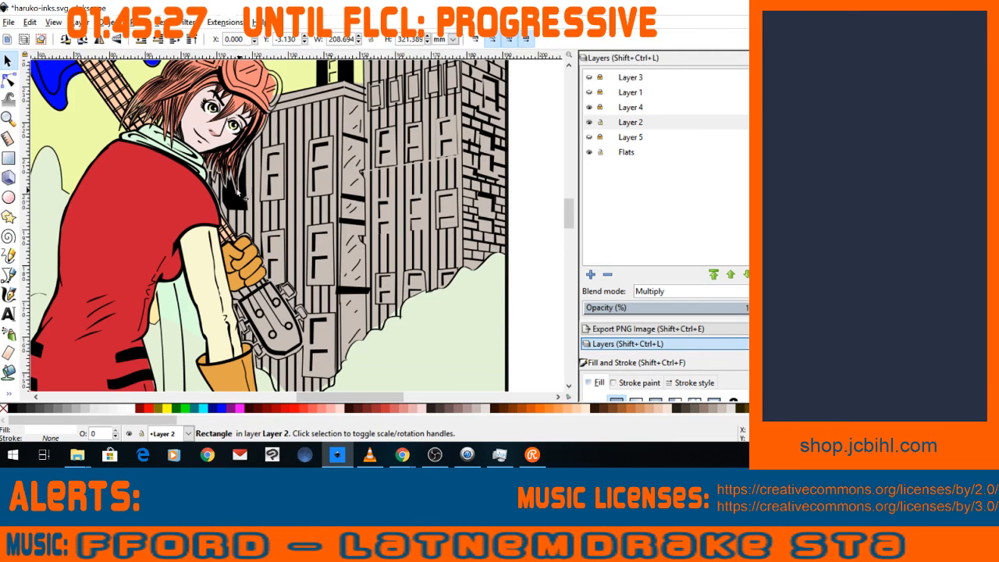
pyautogui.scroll(-4, 242, 173)
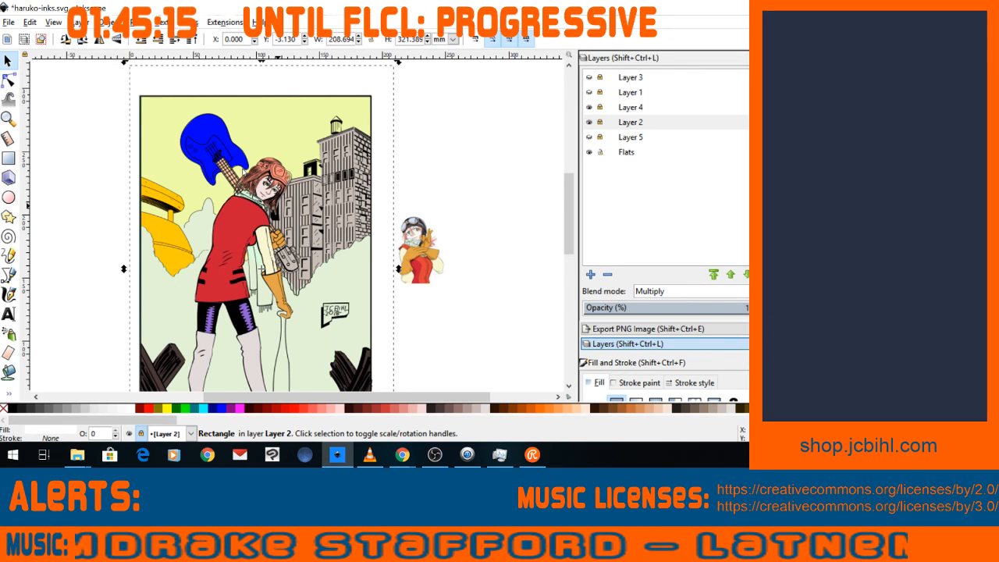
pyautogui.hotkey('ctrl', 'z')
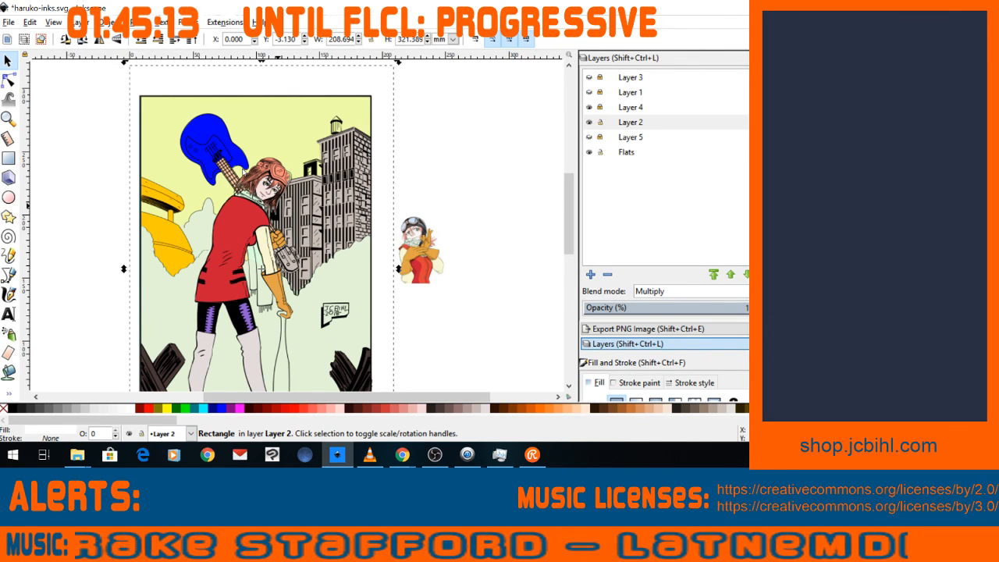
pyautogui.hotkey('ctrl', 'z')
pyautogui.hotkey('ctrl', 'z')
pyautogui.hotkey('ctrl', 'z')
pyautogui.hotkey('ctrl', 'z')
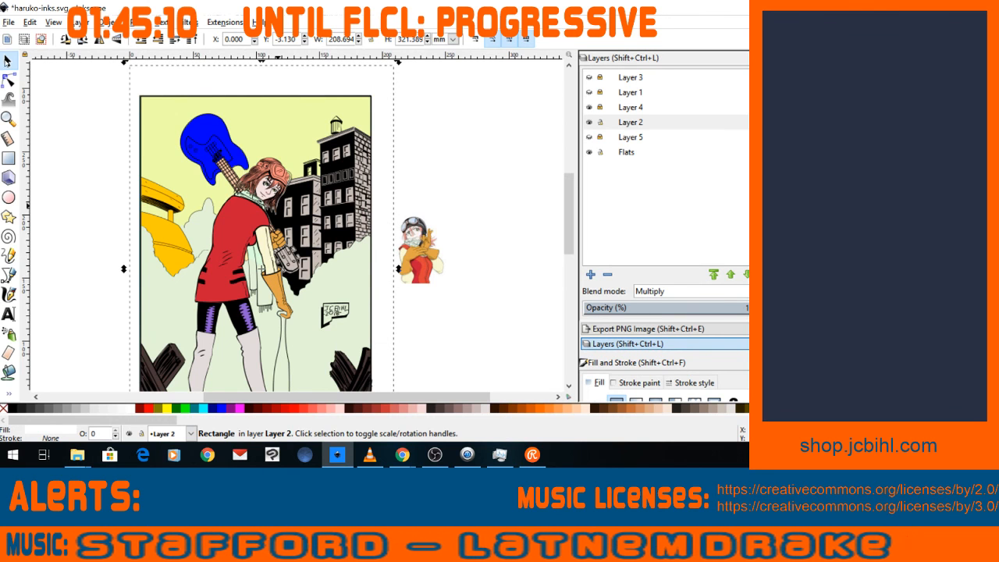
# Try a light peach fill on the ink path of the crossed wooden beams beside the character's rear leg, then revert it.
pyautogui.click(85, 138)
pyautogui.press('space')
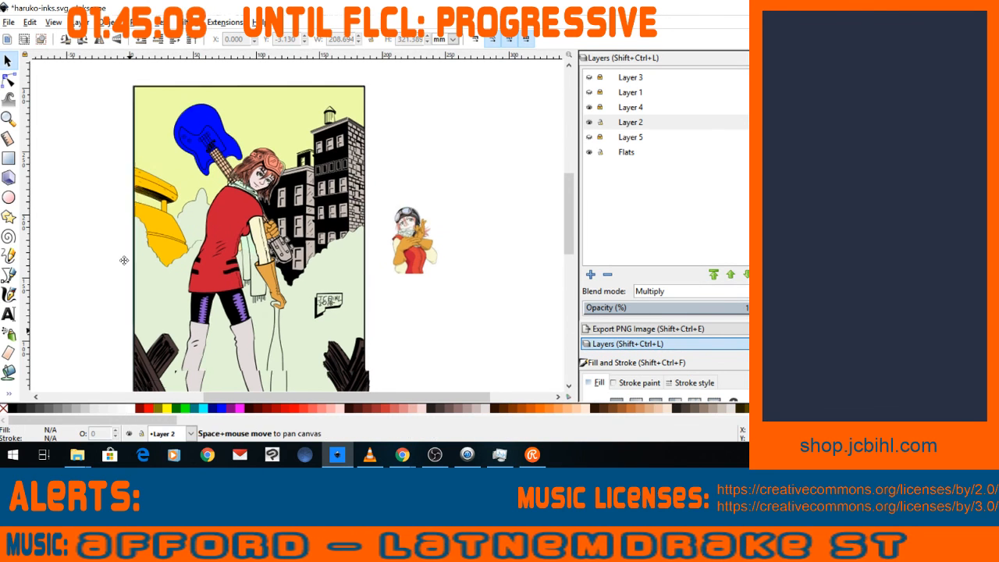
pyautogui.click(166, 320)
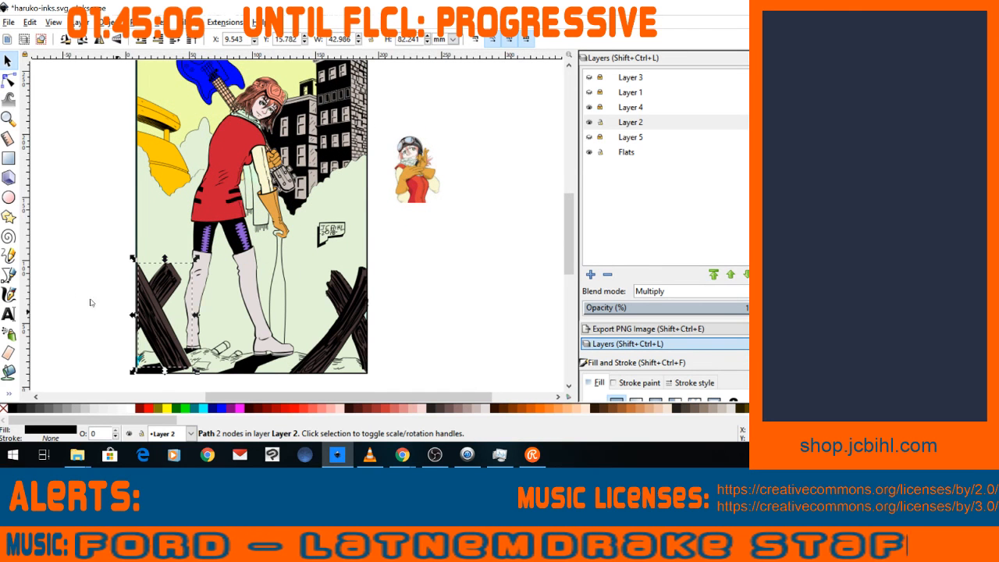
pyautogui.click(651, 407)
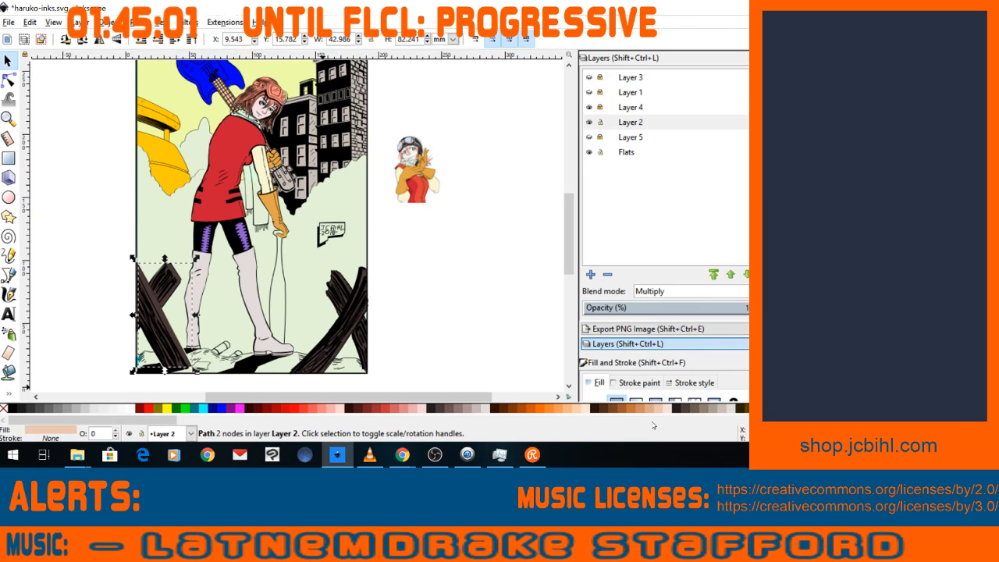
pyautogui.hotkey('ctrl', 'z')
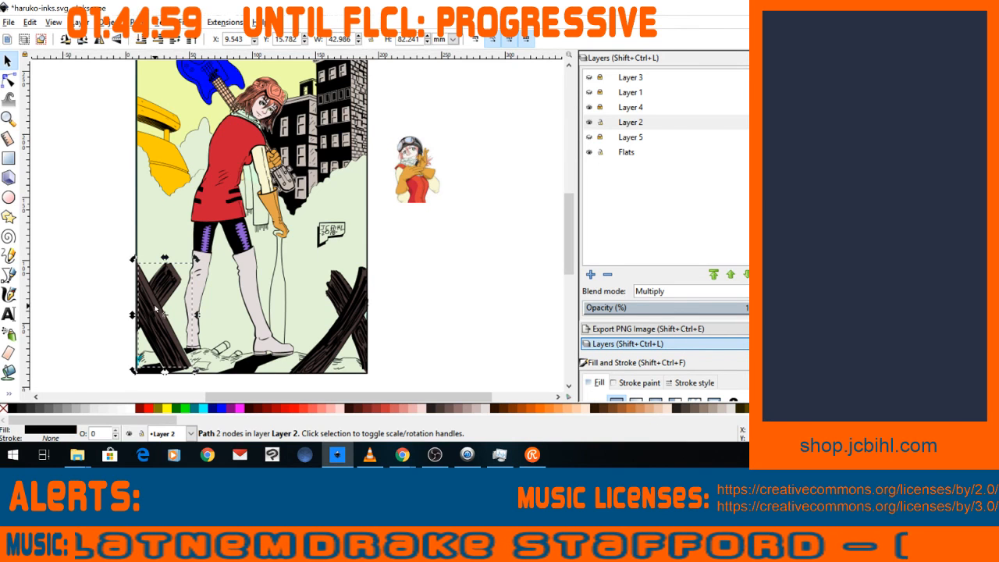
pyautogui.click(110, 301)
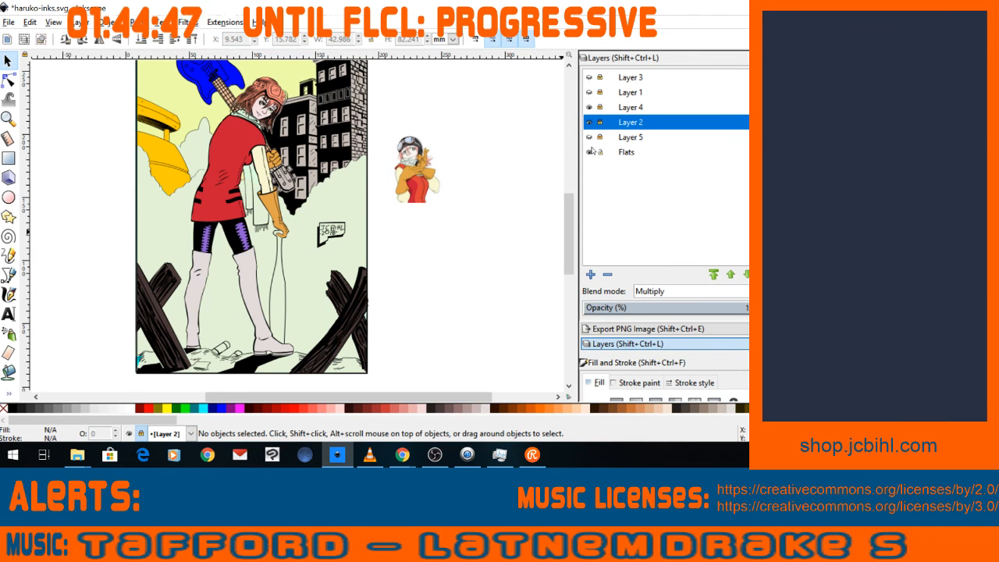
# Make the Flats layer active and fill the flat colour shapes of both crossed wooden beam groups with light greyish brown.
pyautogui.click(620, 152)
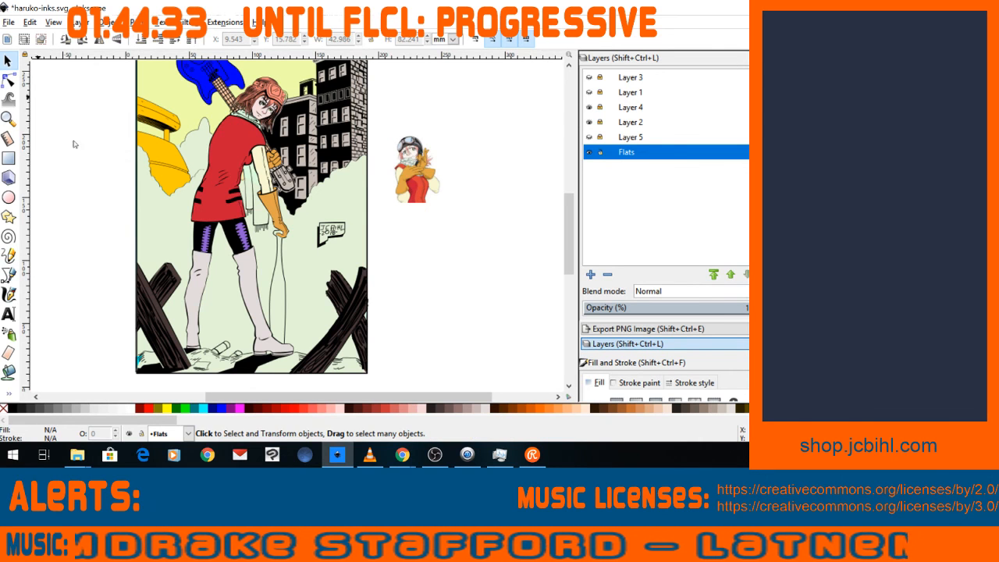
pyautogui.click(155, 303)
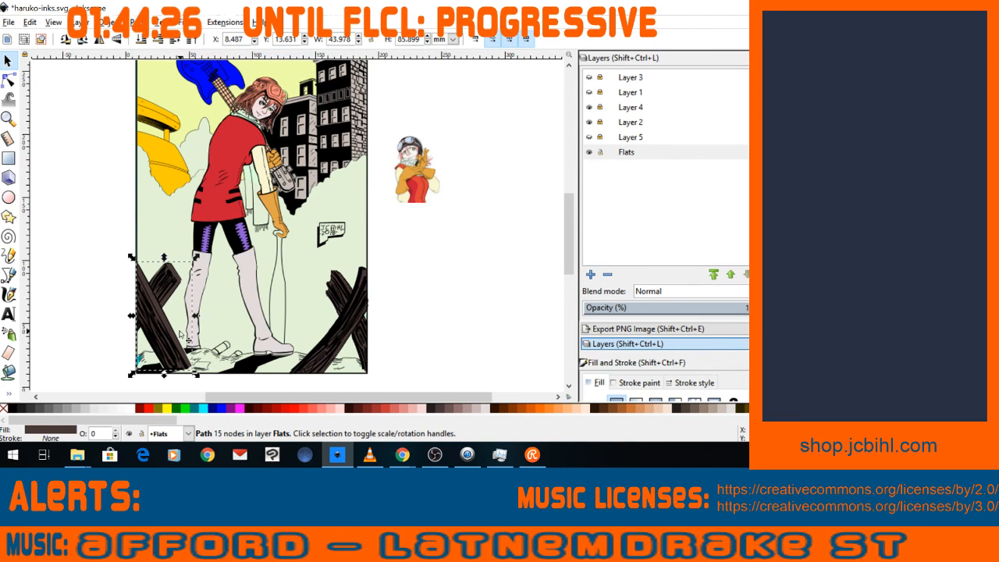
pyautogui.keyDown('shift'); pyautogui.click(340, 320); pyautogui.keyUp('shift')
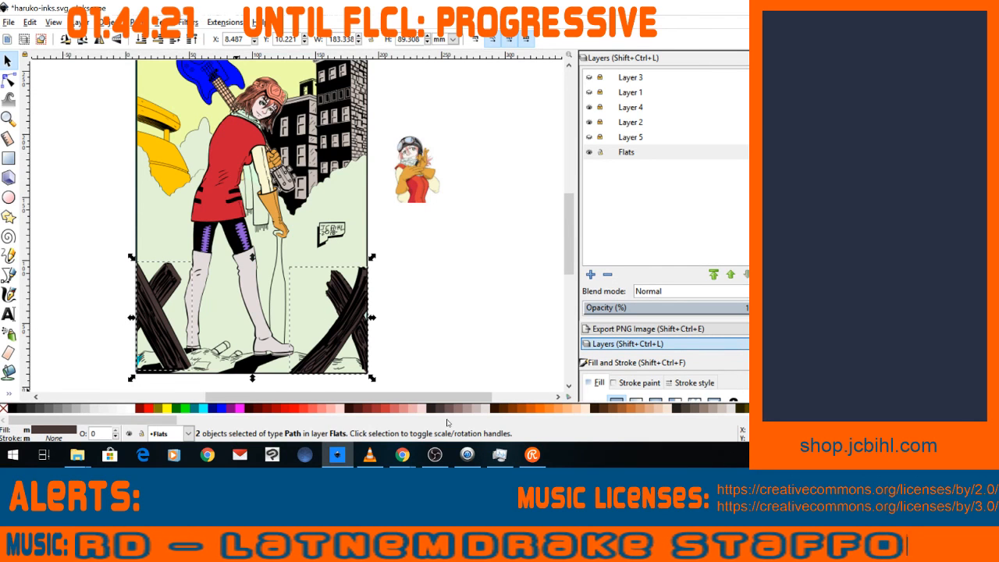
pyautogui.click(577, 409)
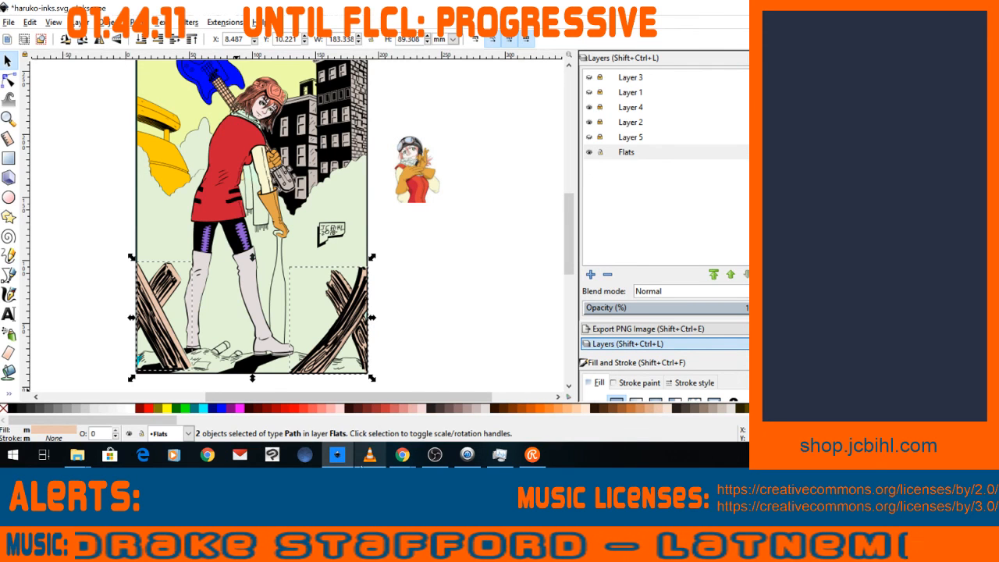
pyautogui.click(479, 409)
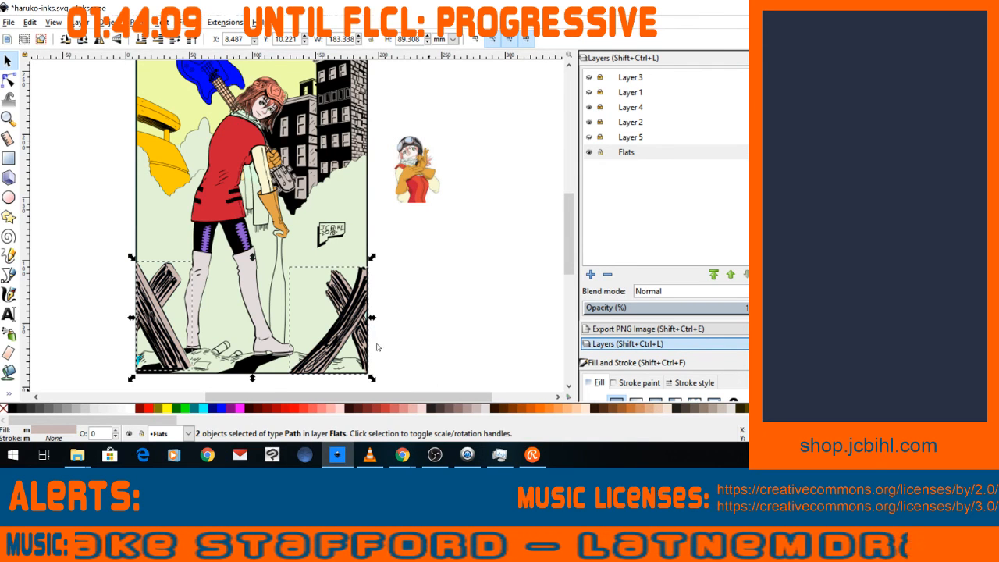
# Fill the flat colour shapes of both background buildings with a light blue-grey.
pyautogui.click(311, 152)
pyautogui.keyDown('shift'); pyautogui.click(359, 131); pyautogui.keyUp('shift')
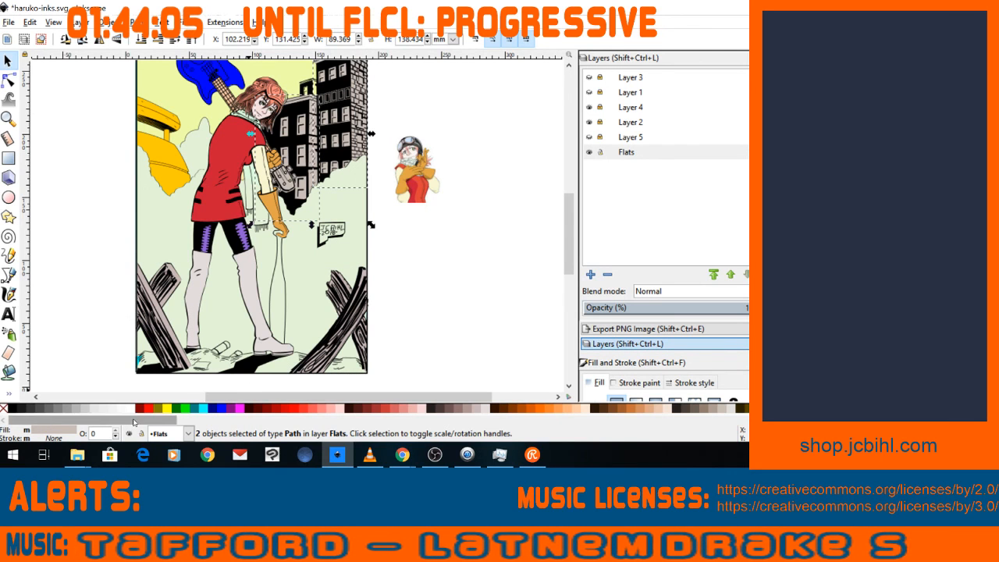
pyautogui.moveTo(157, 421); pyautogui.dragTo(534, 462)
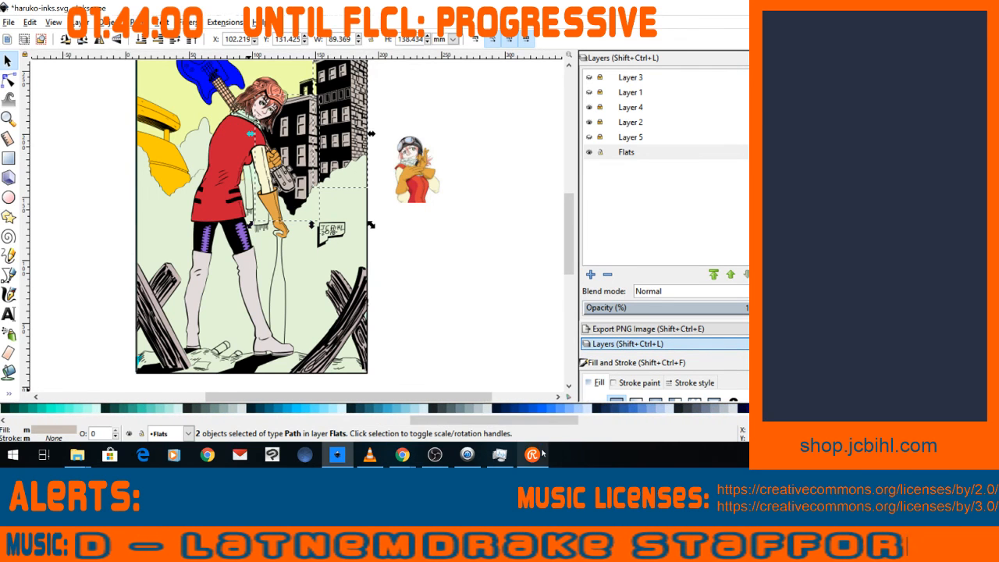
pyautogui.click(664, 410)
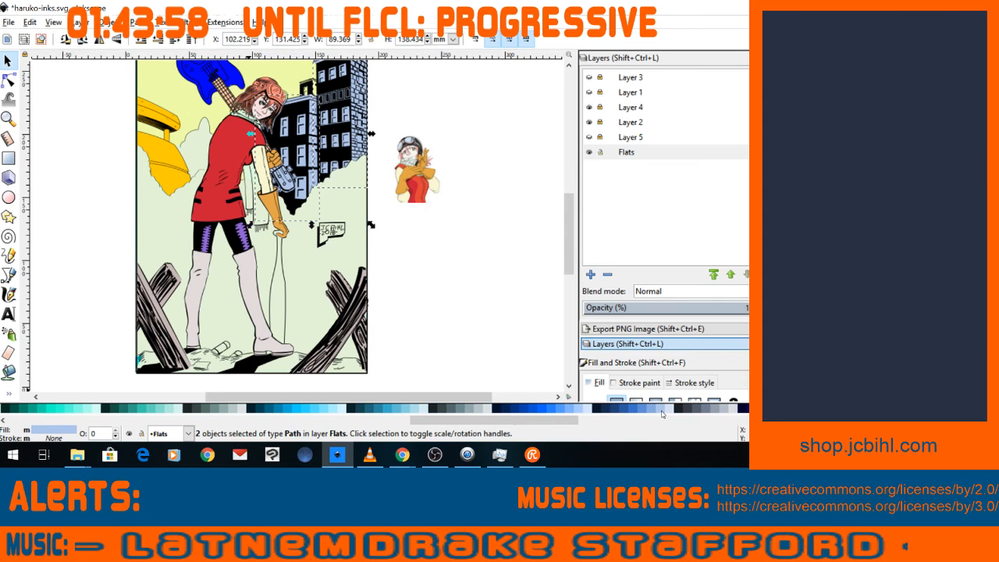
pyautogui.click(484, 411)
pyautogui.click(477, 411)
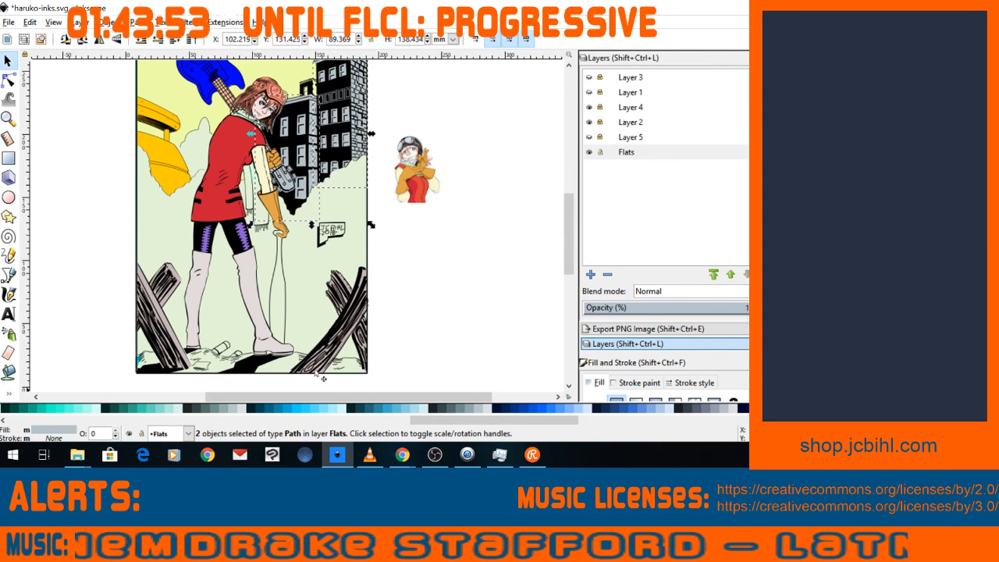
# Fill the flat colour shapes of both crossed wooden beam groups with a darker greyish brown.
pyautogui.click(165, 322)
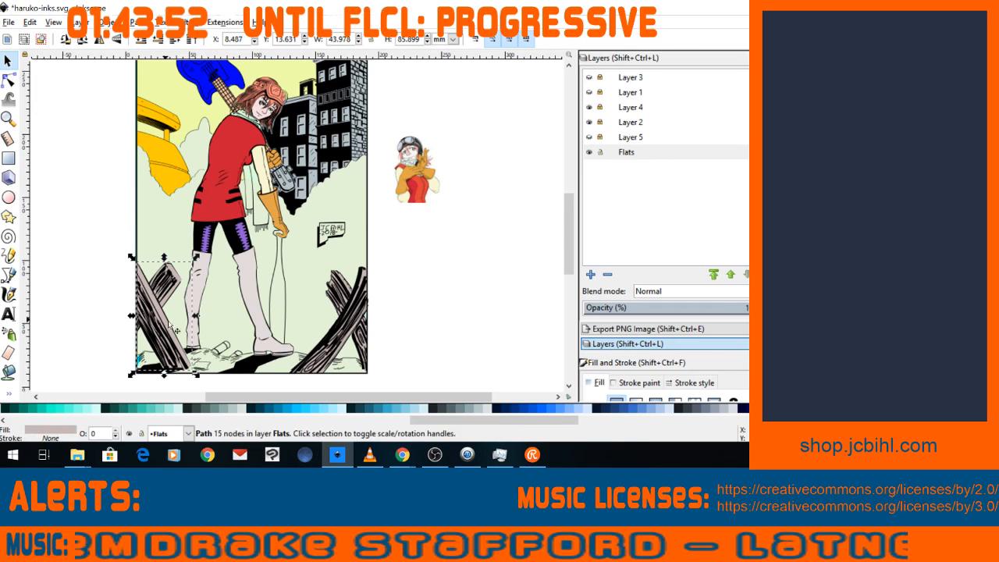
pyautogui.keyDown('shift'); pyautogui.click(337, 346); pyautogui.keyUp('shift')
pyautogui.scroll(5, 219, 408)
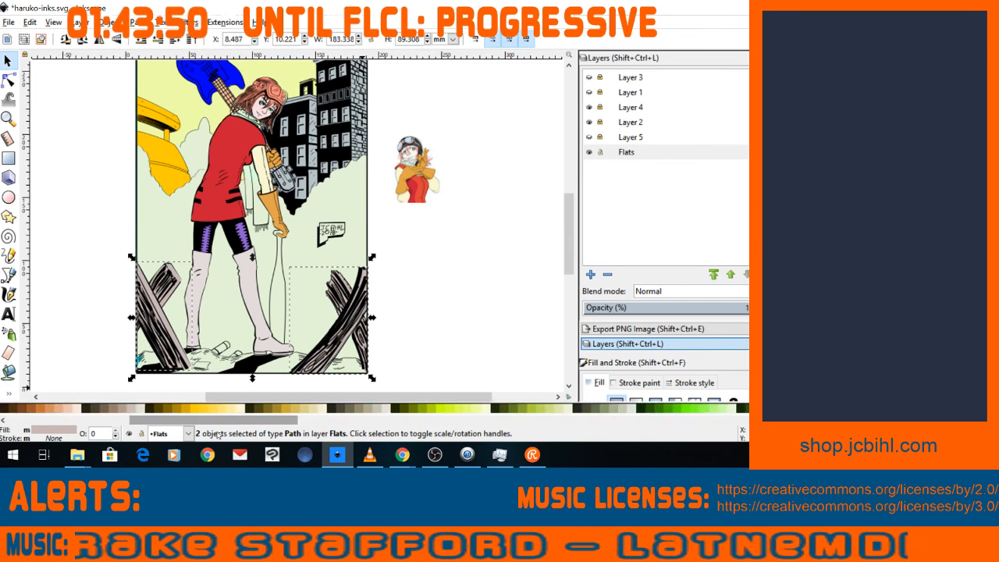
pyautogui.scroll(4, 258, 409)
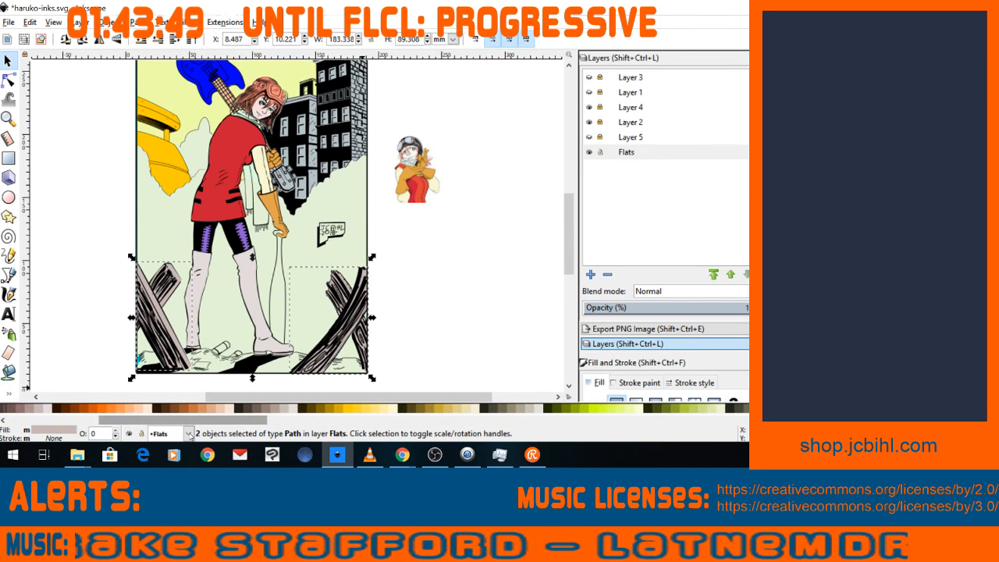
pyautogui.click(277, 411)
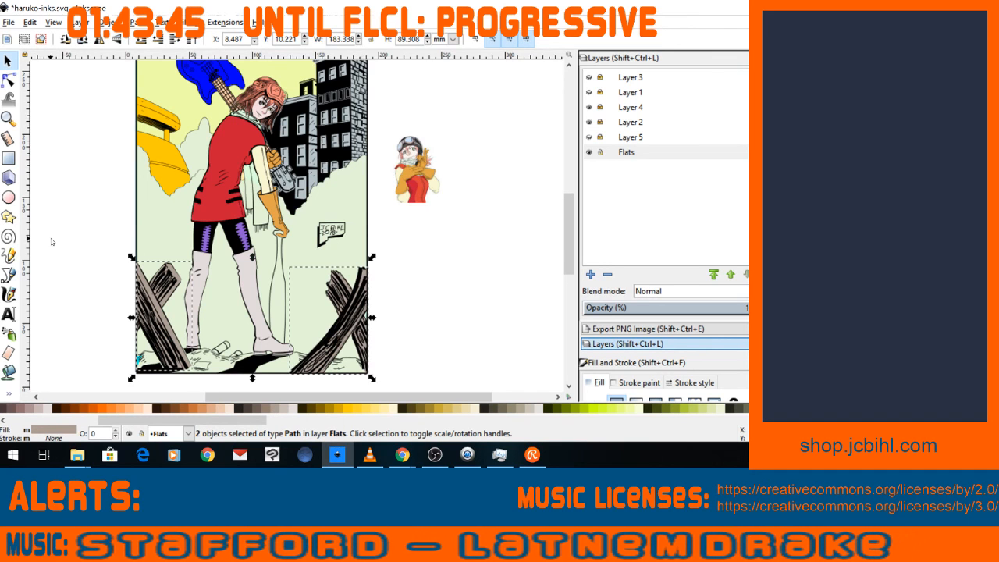
pyautogui.click(8, 61)
pyautogui.click(43, 104)
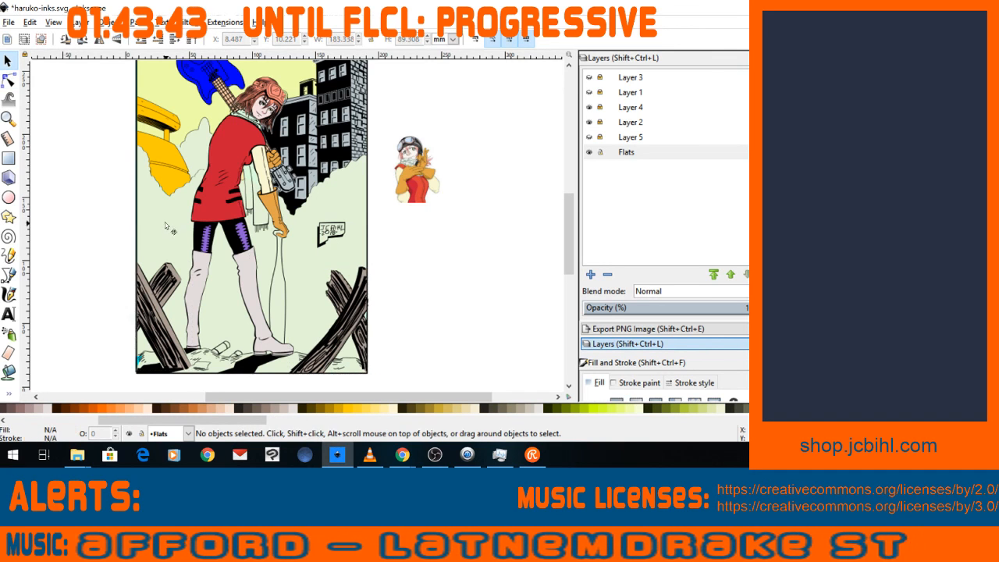
# Fill the three flat shapes of the ground and dust clouds behind the character with pale cream.
pyautogui.click(165, 226)
pyautogui.keyDown('shift'); pyautogui.click(314, 263); pyautogui.keyUp('shift')
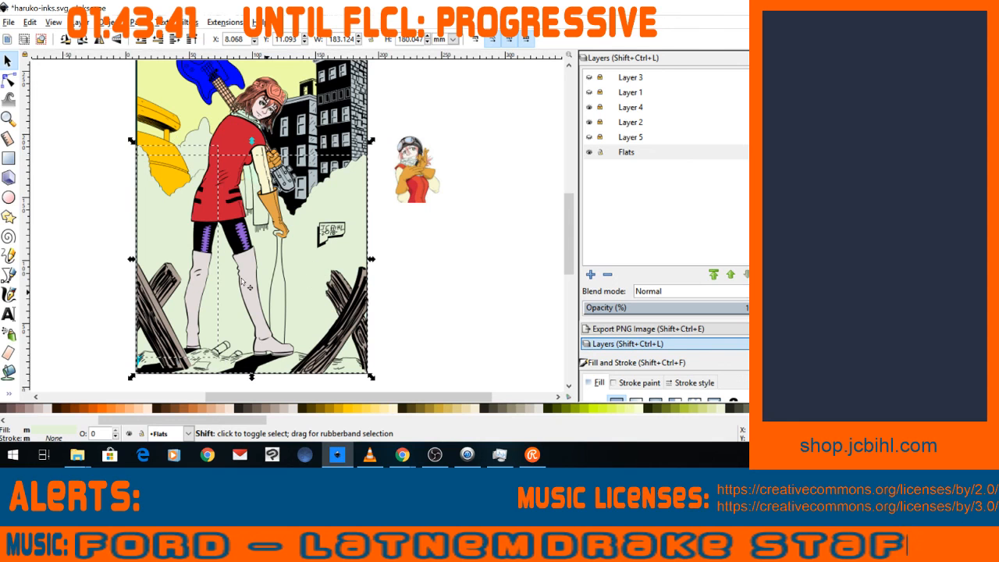
pyautogui.keyDown('shift'); pyautogui.click(196, 160); pyautogui.keyUp('shift')
pyautogui.moveTo(146, 425); pyautogui.dragTo(173, 427)
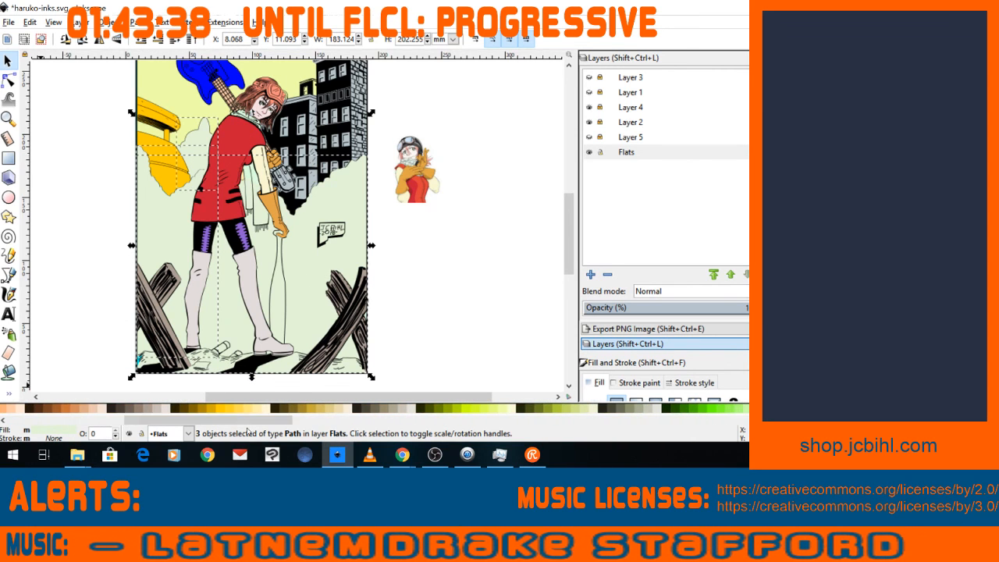
pyautogui.click(267, 411)
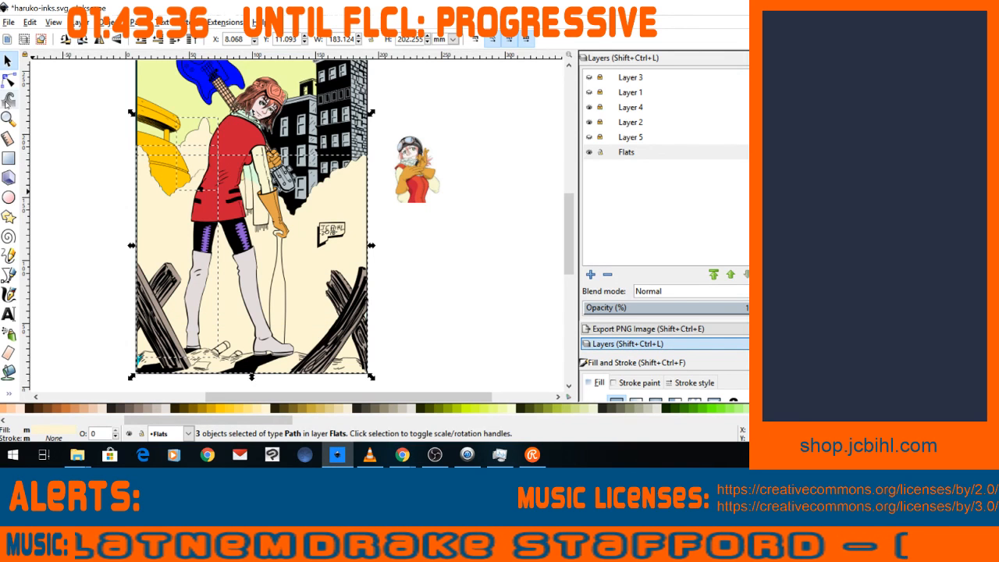
pyautogui.press('Escape')
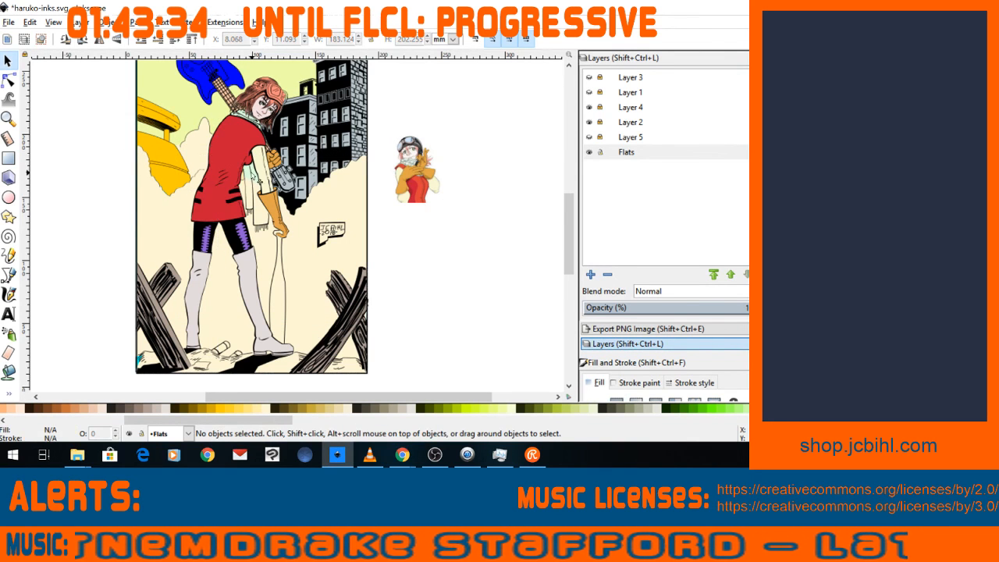
pyautogui.click(247, 179)
pyautogui.keyDown('ctrl'); pyautogui.scroll(3, 246, 177); pyautogui.keyUp('ctrl')
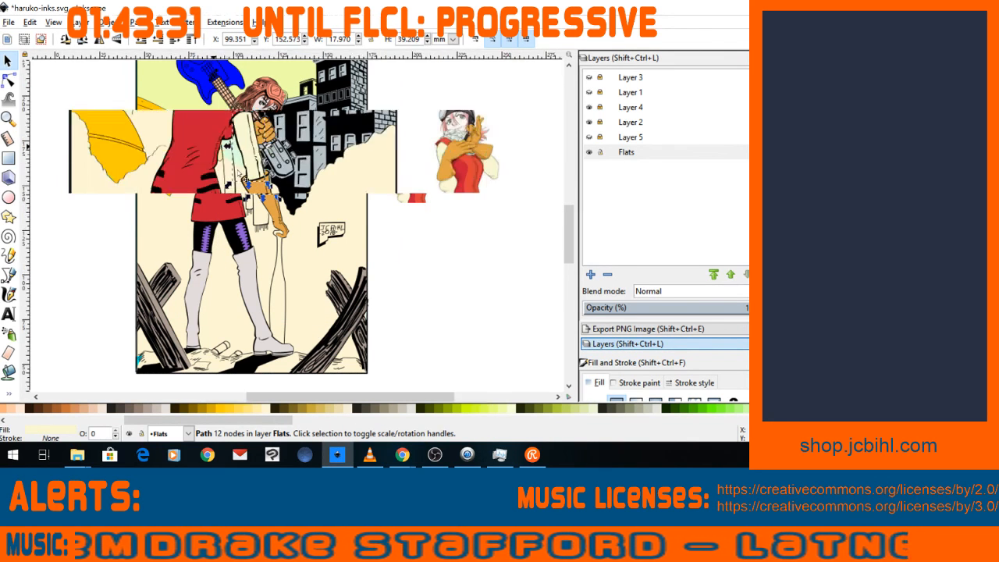
pyautogui.press('+')
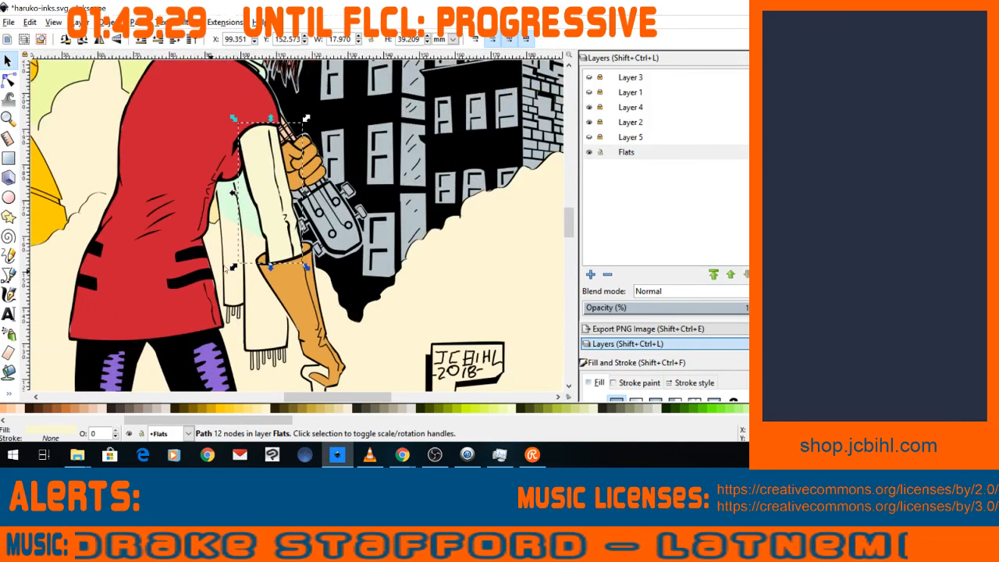
pyautogui.press('-')
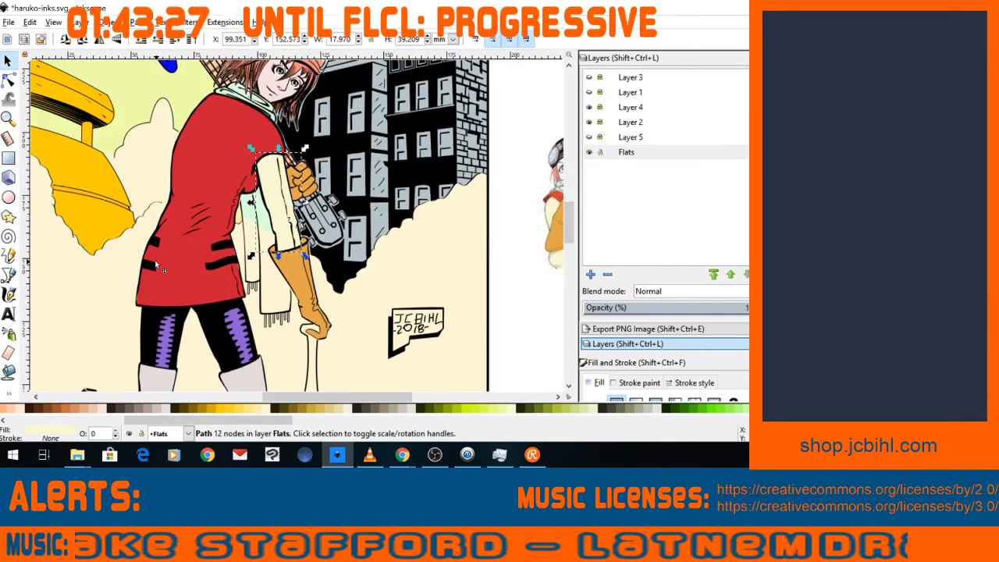
pyautogui.press('+')
pyautogui.press('b')
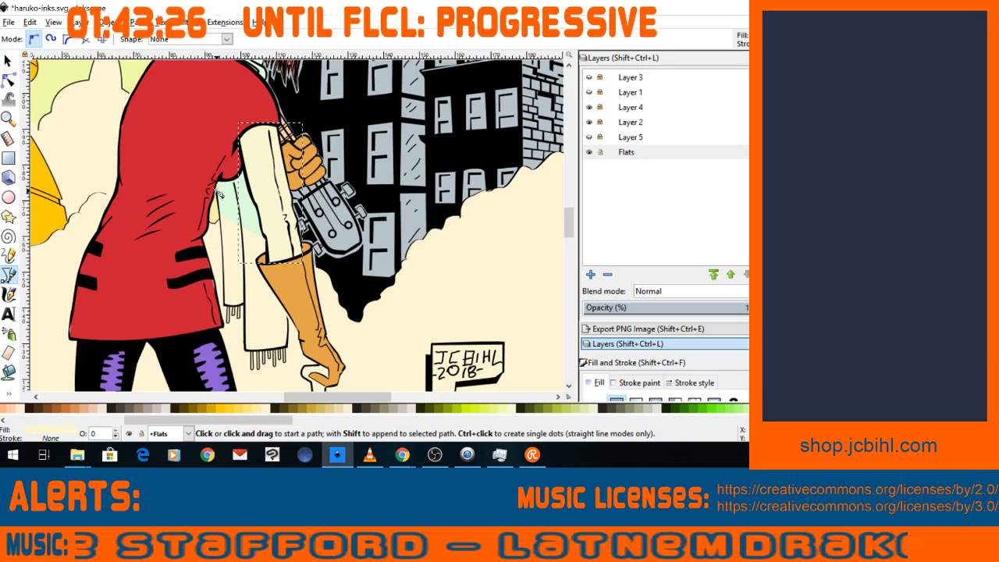
pyautogui.click(220, 195)
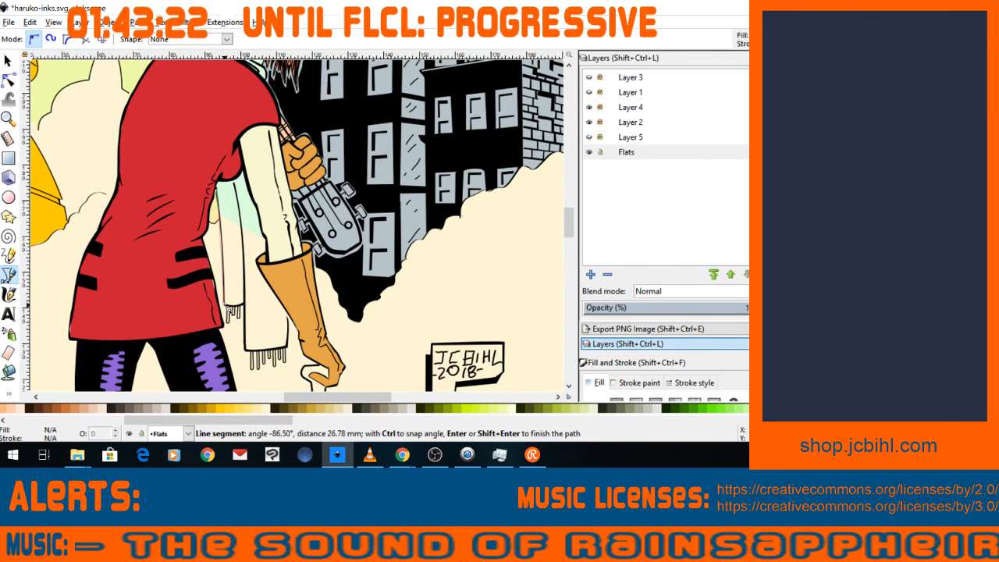
pyautogui.scroll(3, 228, 309)
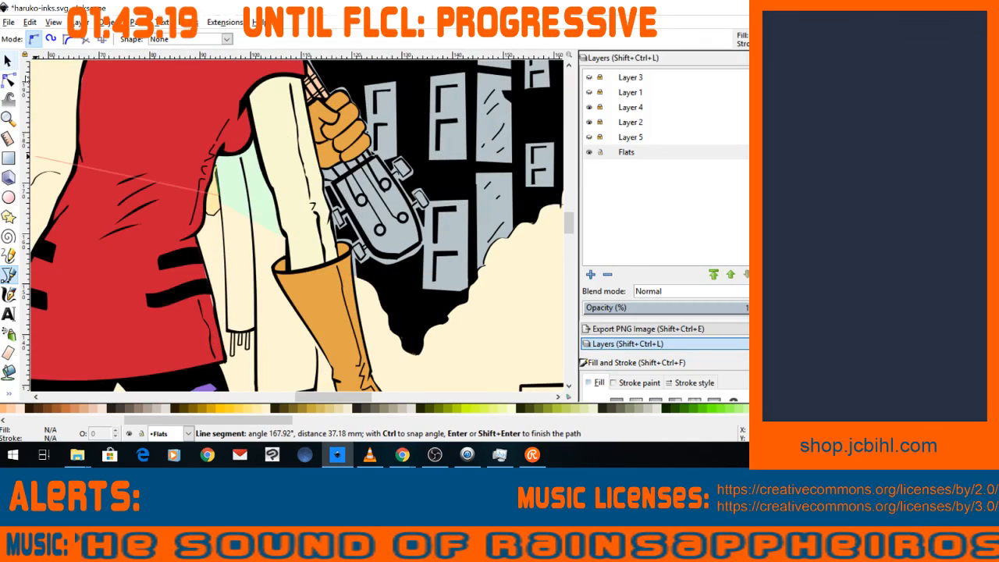
pyautogui.click(9, 61)
pyautogui.press('Delete')
# Raise the scarf's light green flat shape above the cream cloud shapes in the stacking order.
pyautogui.click(234, 196)
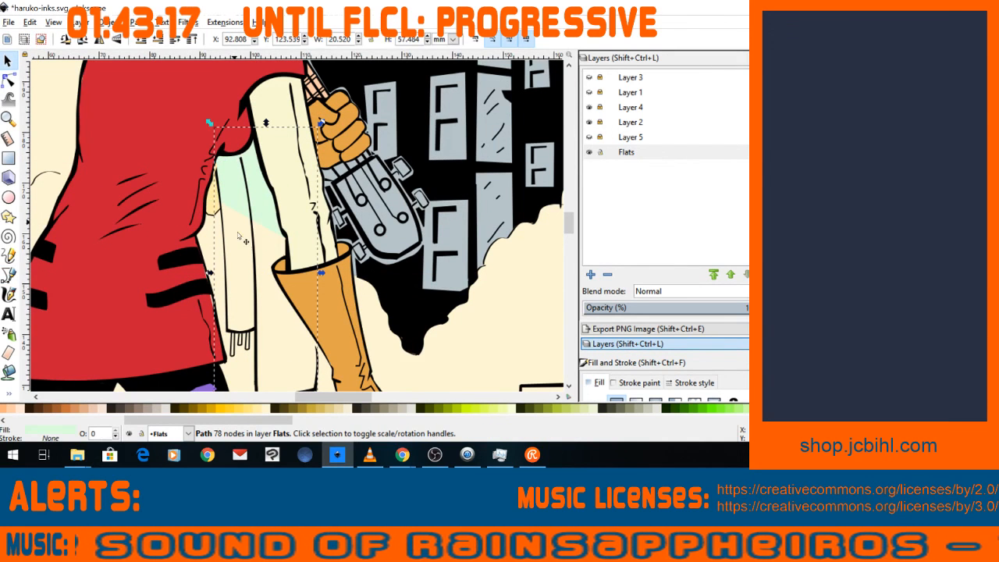
pyautogui.click(173, 45)
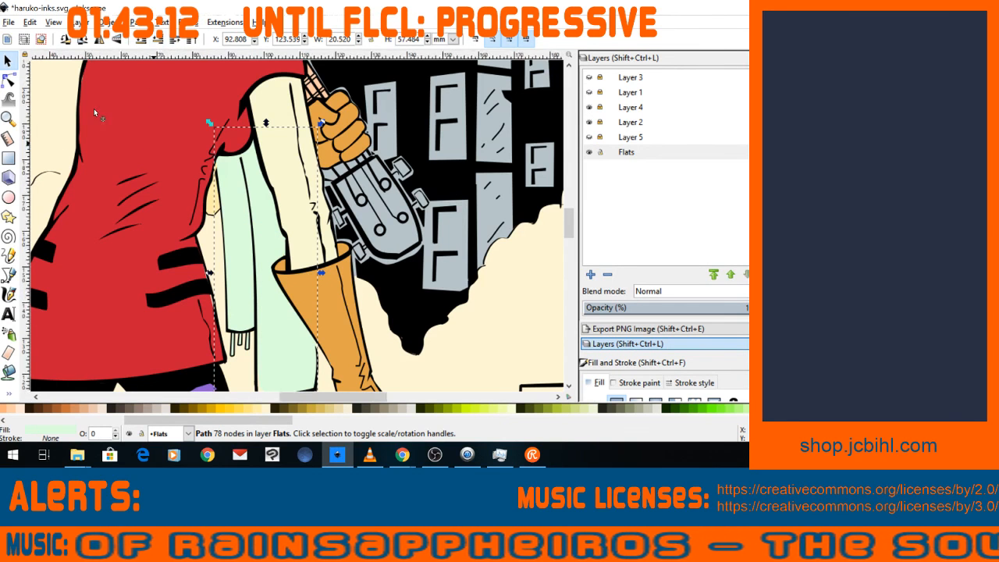
pyautogui.press('-')
pyautogui.press('-')
pyautogui.press('-')
pyautogui.press('-')
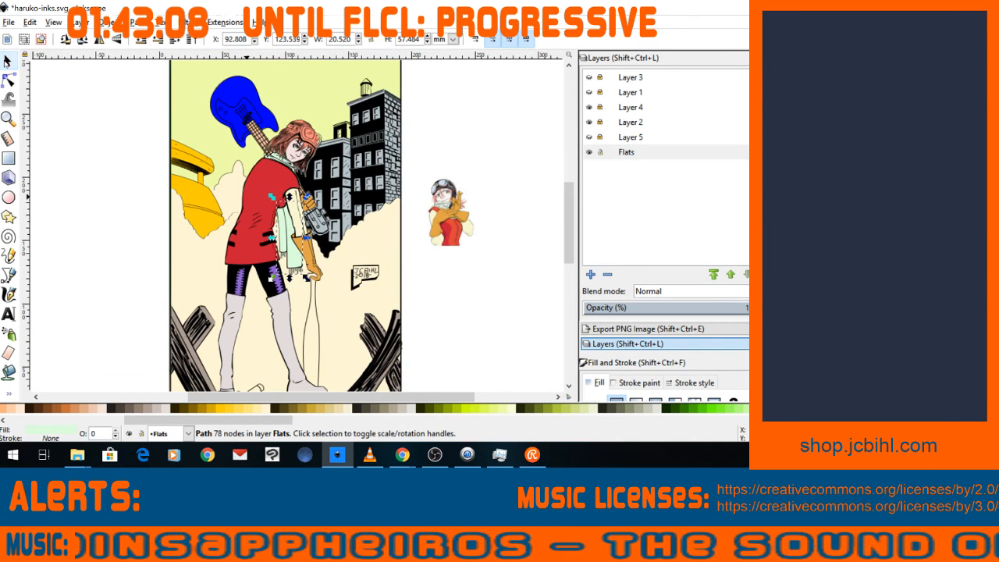
pyautogui.click(57, 91)
pyautogui.press('-')
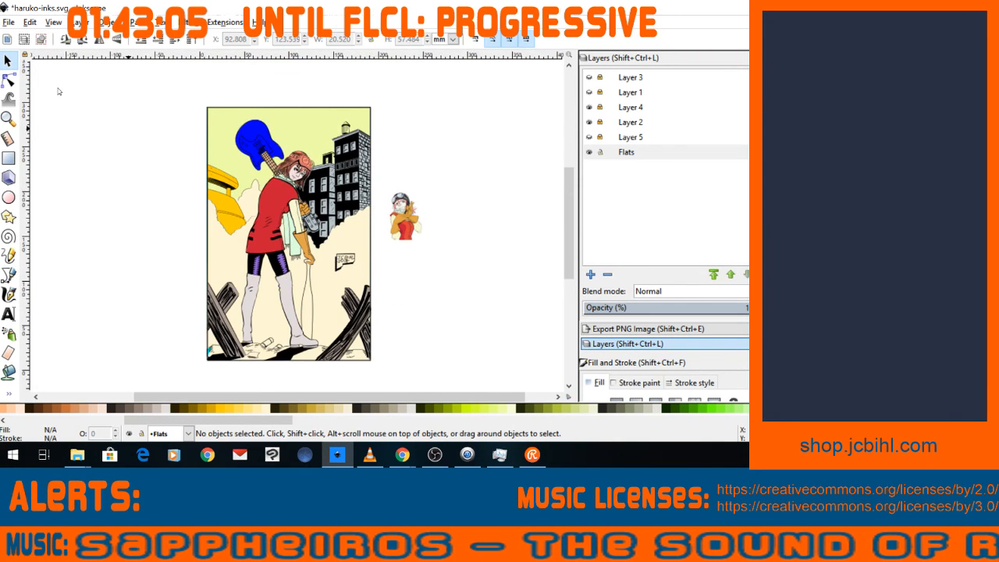
pyautogui.press('+')
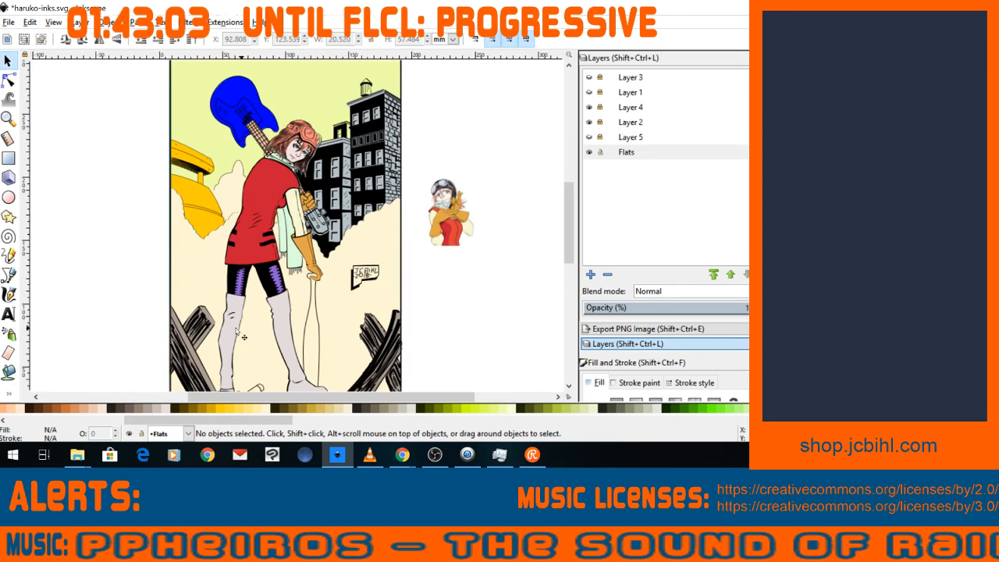
pyautogui.press('-')
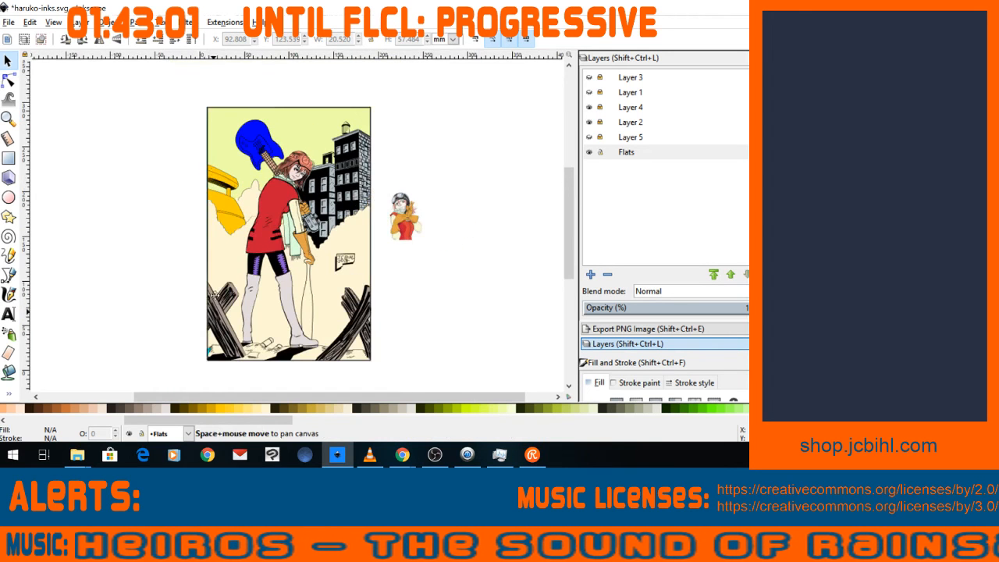
pyautogui.press('-')
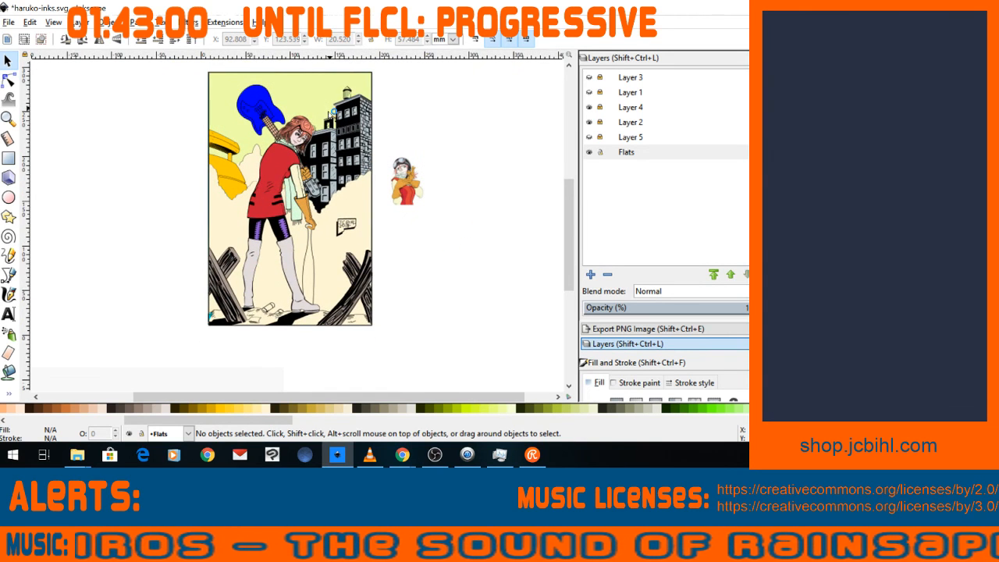
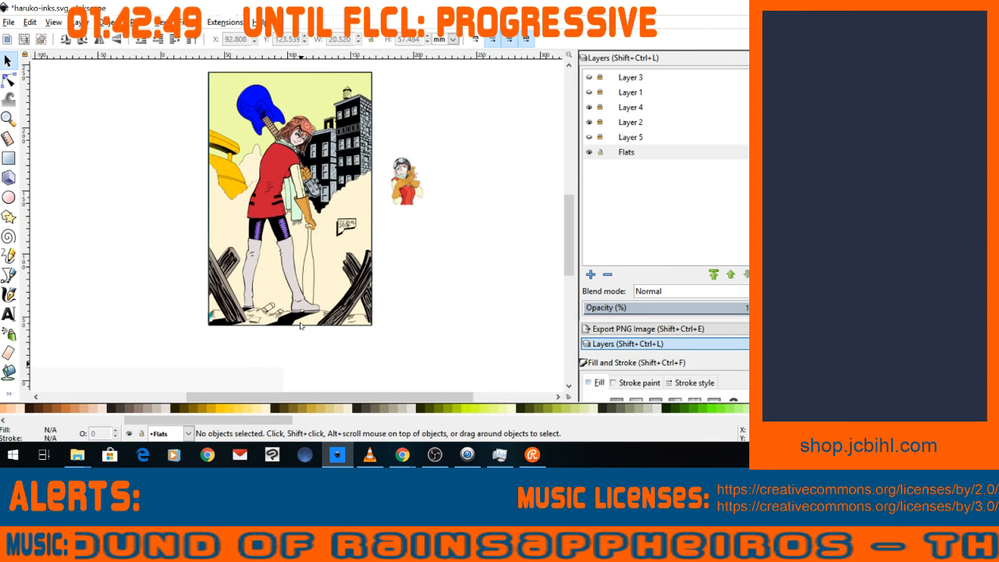
pyautogui.scroll(3, 178, 341)
pyautogui.scroll(-4, 176, 339)
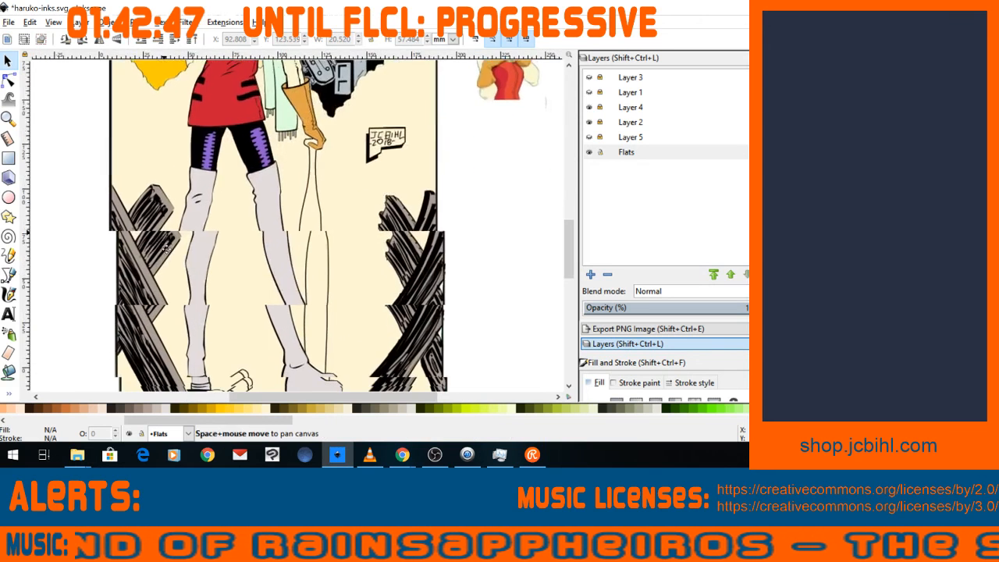
pyautogui.press('+')
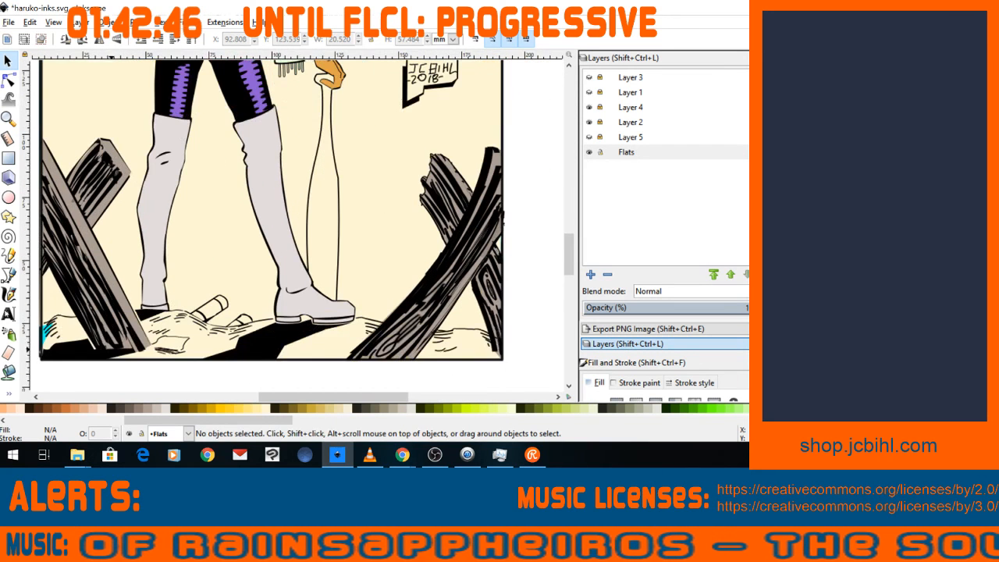
pyautogui.press('space')
pyautogui.press('space')
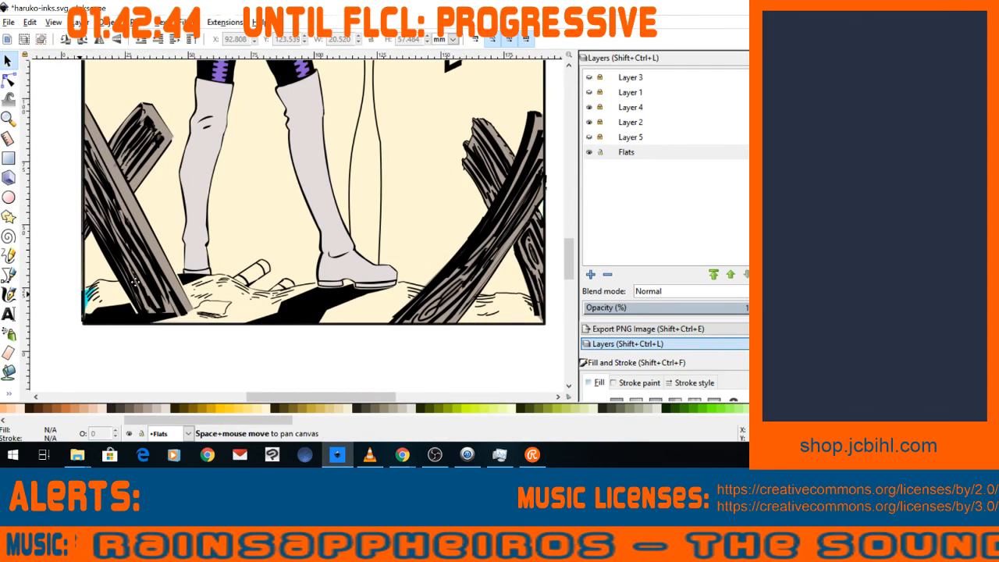
pyautogui.press('+')
pyautogui.click(8, 274)
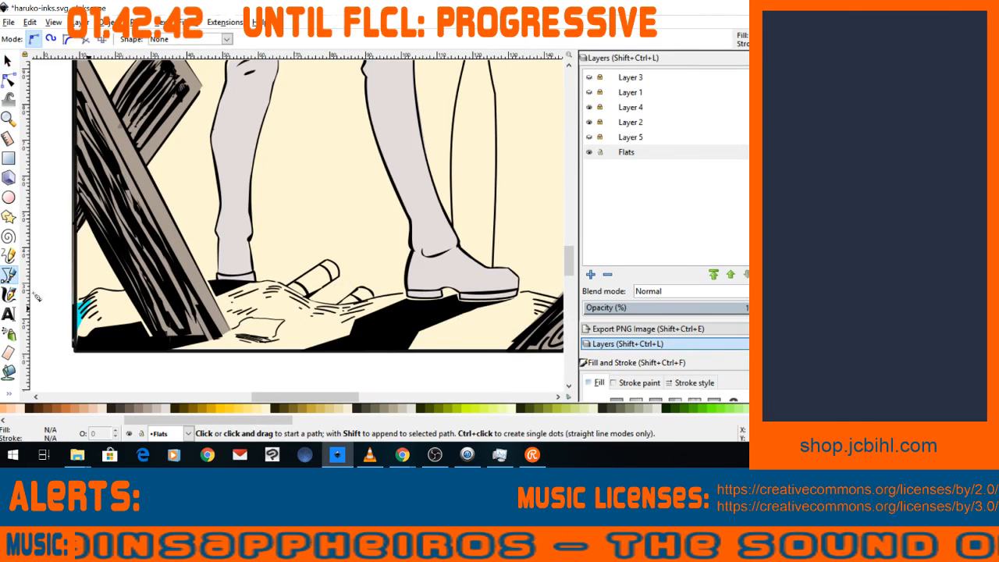
pyautogui.click(75, 301)
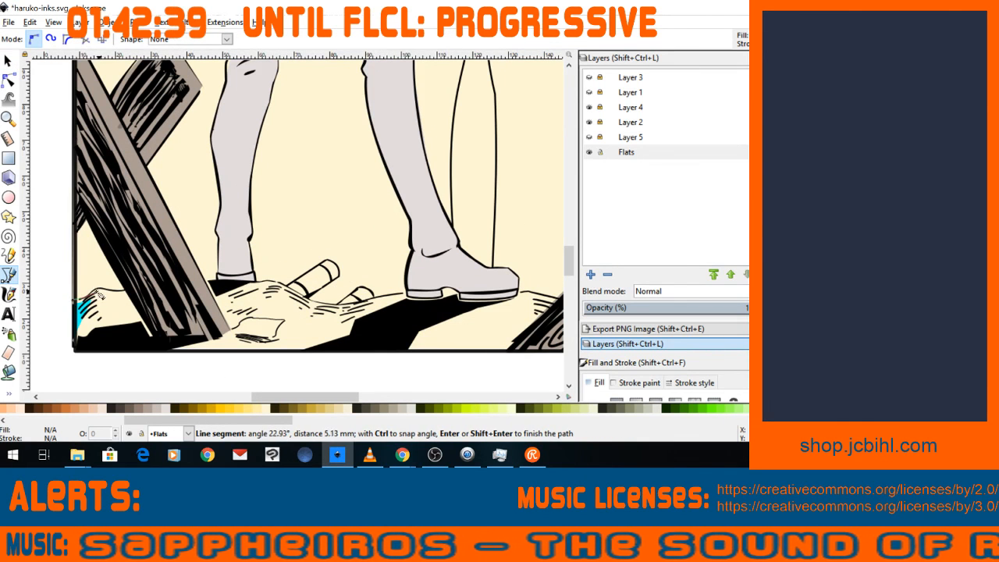
pyautogui.doubleClick(105, 290)
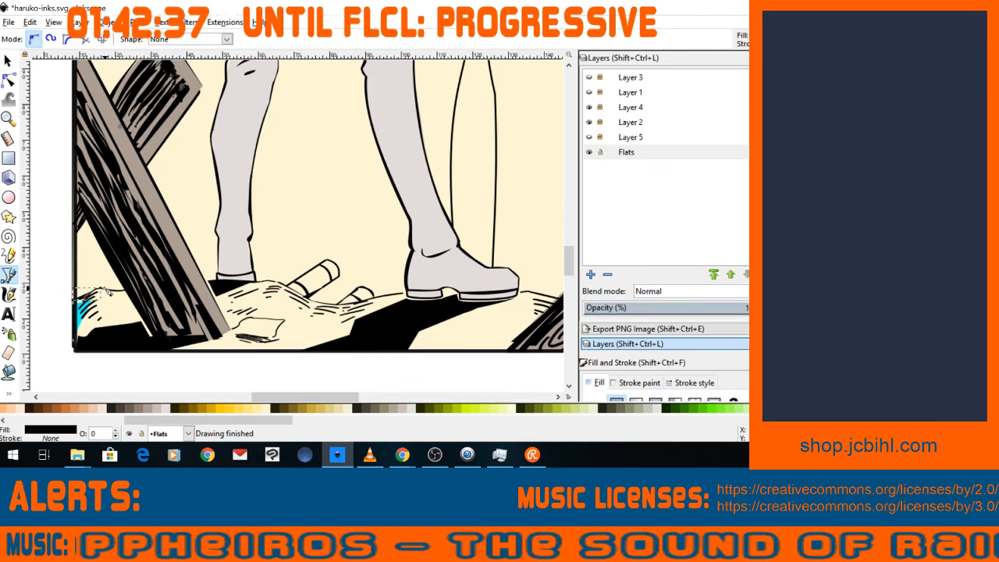
pyautogui.press('s')
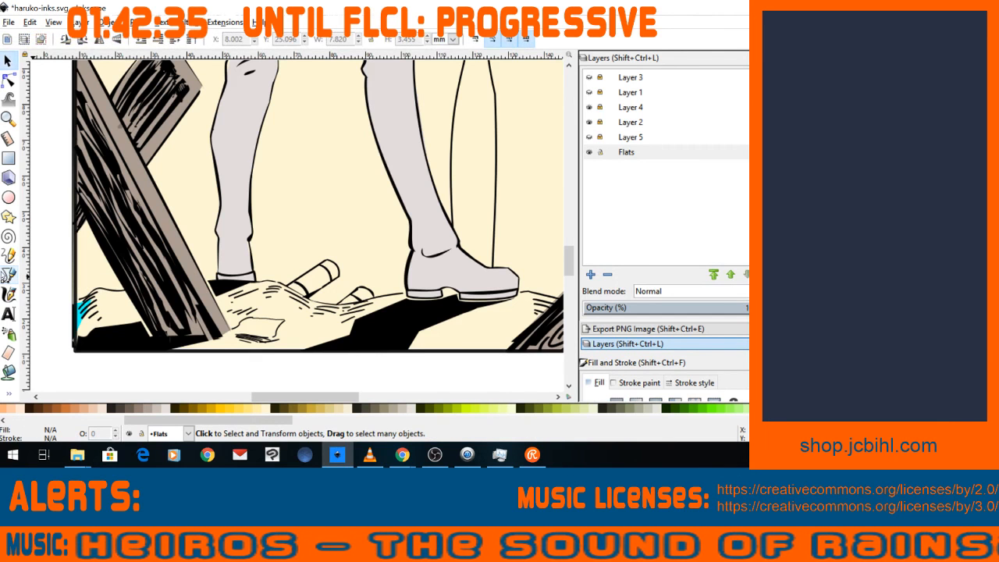
# Start the ground shape's outline with the Bezier pen at the artwork's left border, following the ground line to the left beam.
pyautogui.press('b')
pyautogui.click(80, 303)
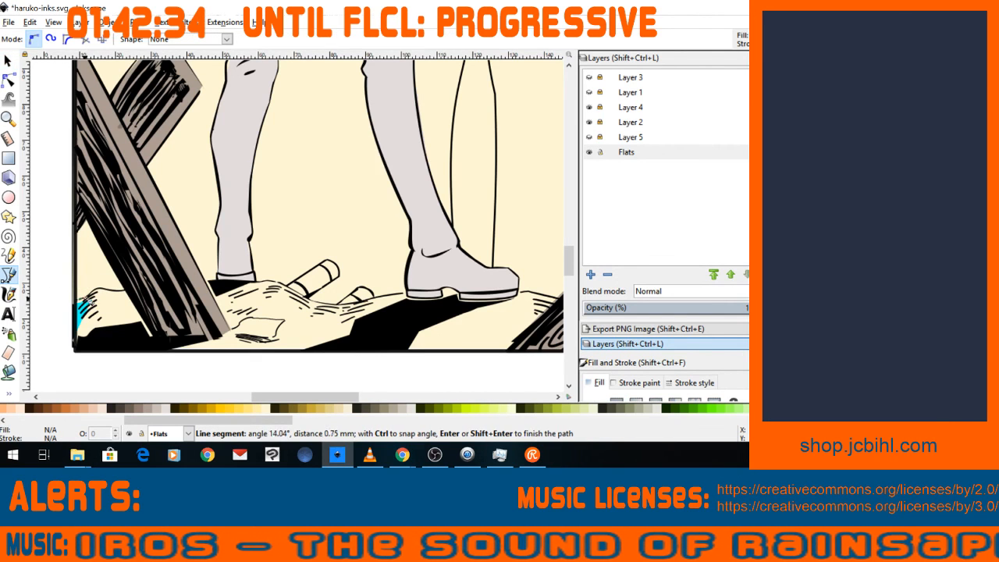
pyautogui.click(125, 291)
pyautogui.click(147, 324)
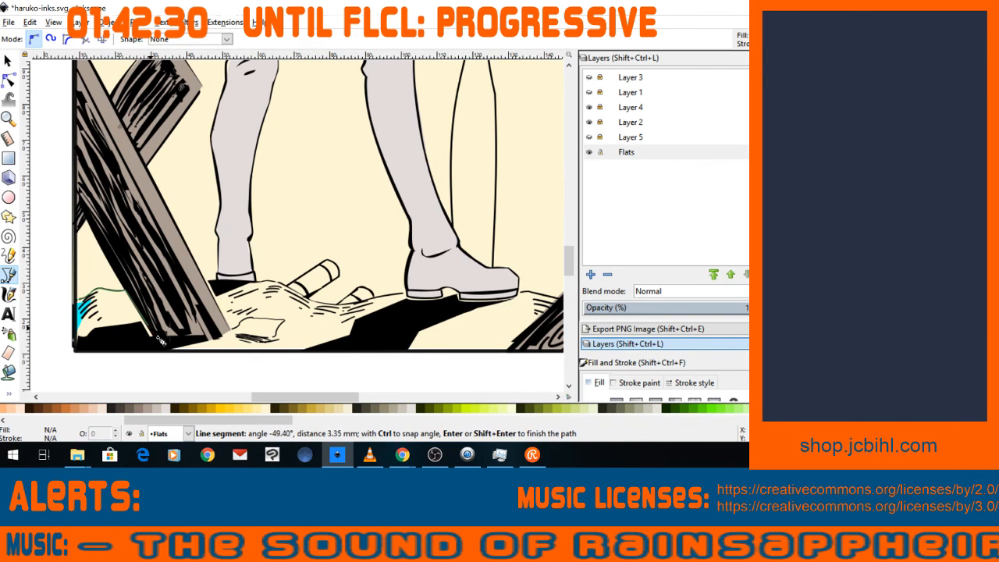
pyautogui.click(159, 338)
pyautogui.click(206, 340)
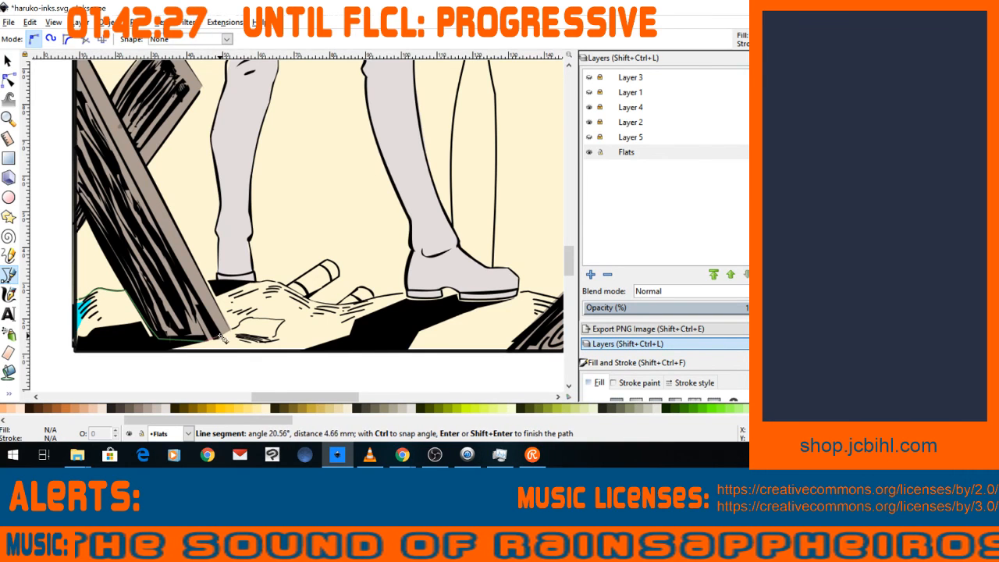
pyautogui.press('BackSpace')
pyautogui.press('BackSpace')
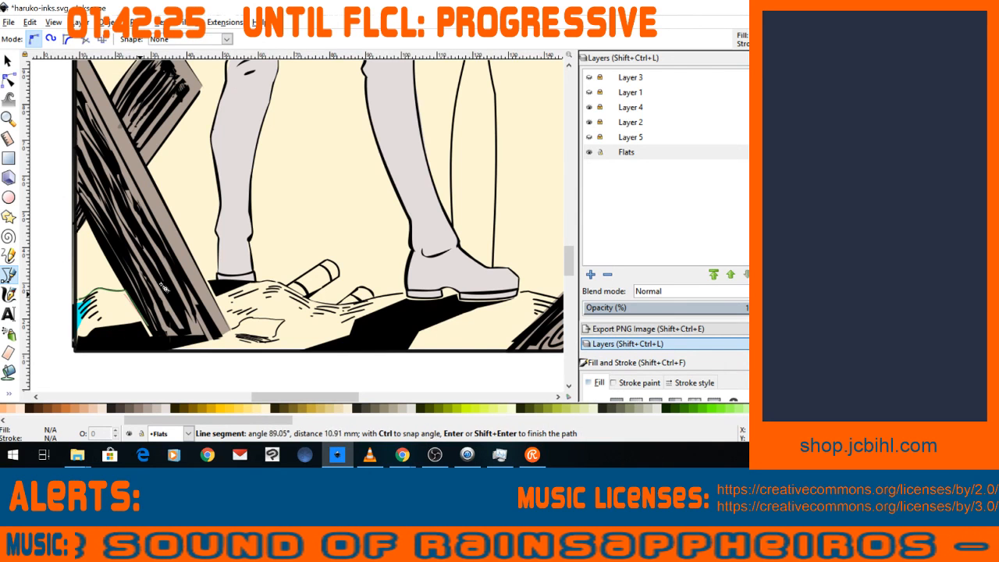
pyautogui.press('BackSpace')
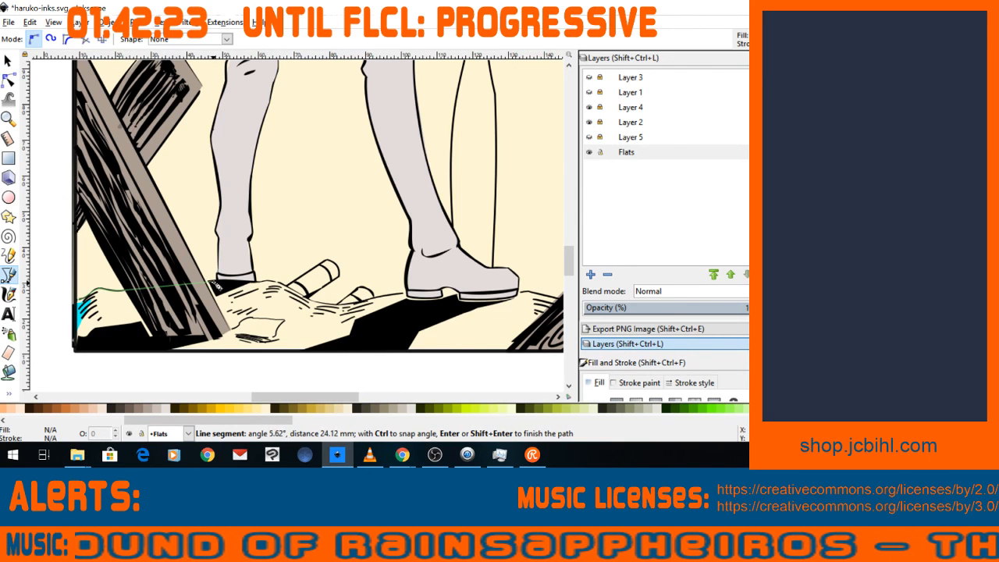
# Continue the ground outline behind the left beam, along the rubble line and across both boots to just beyond the front toe.
pyautogui.click(253, 284)
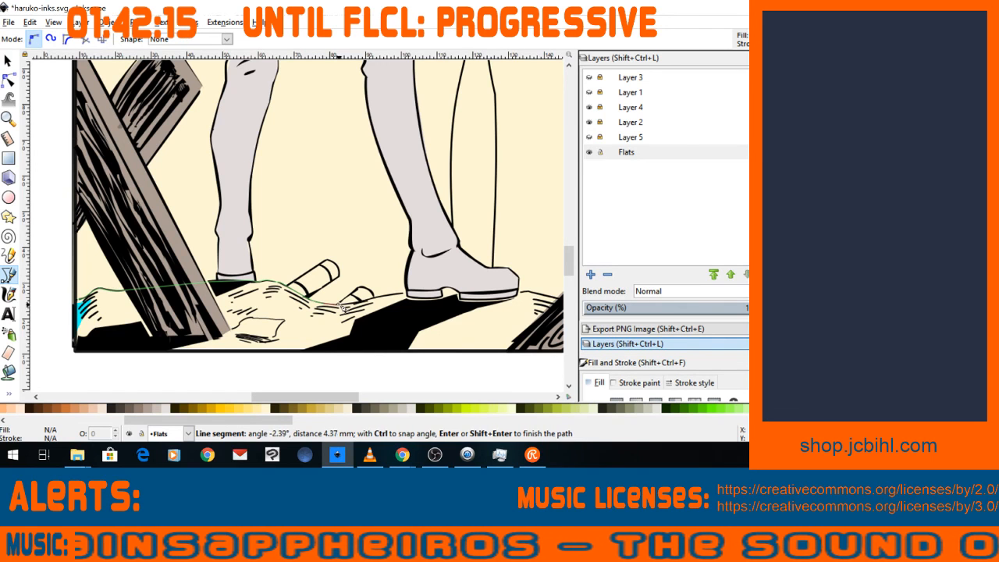
pyautogui.click(367, 302)
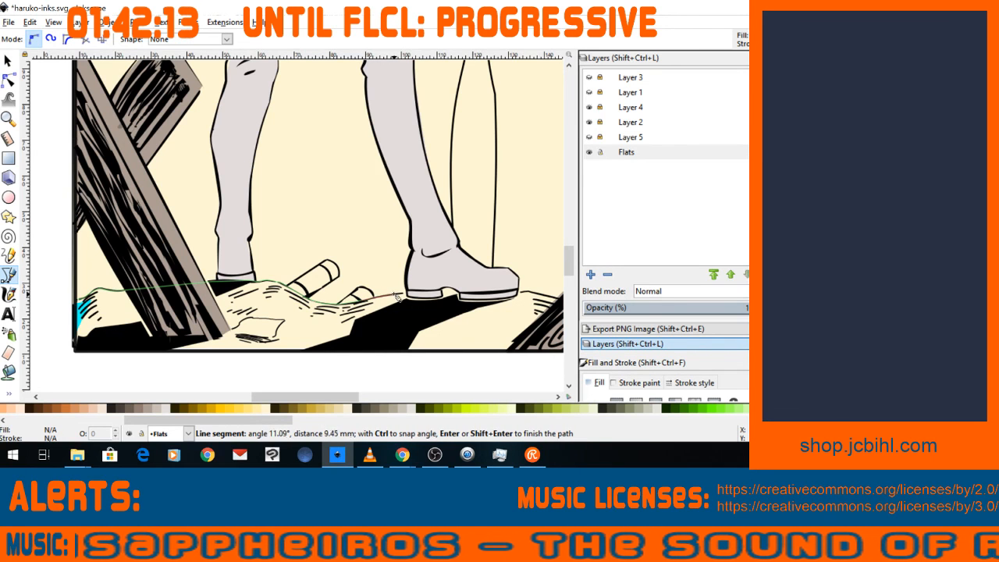
pyautogui.click(403, 296)
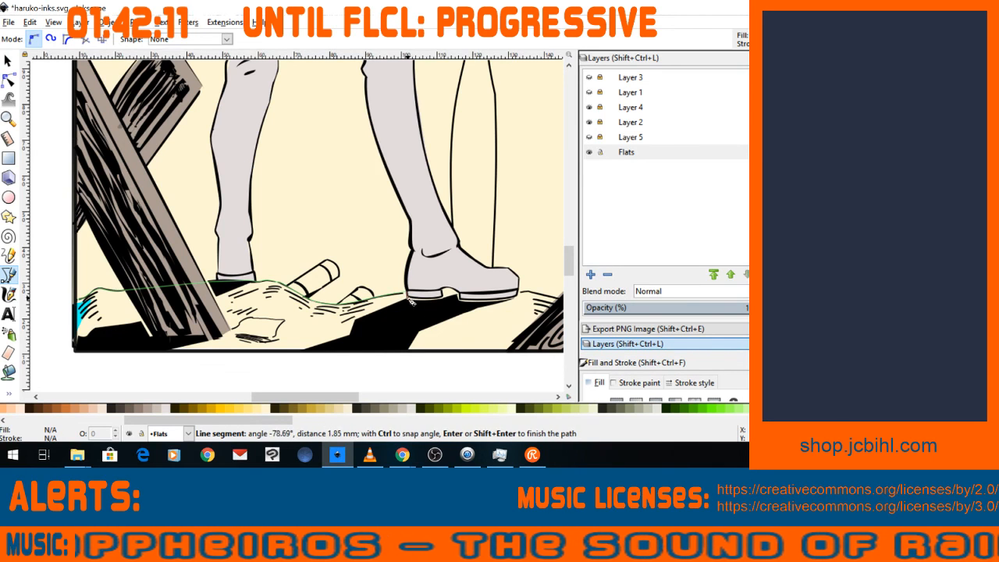
pyautogui.click(480, 285)
pyautogui.press('space')
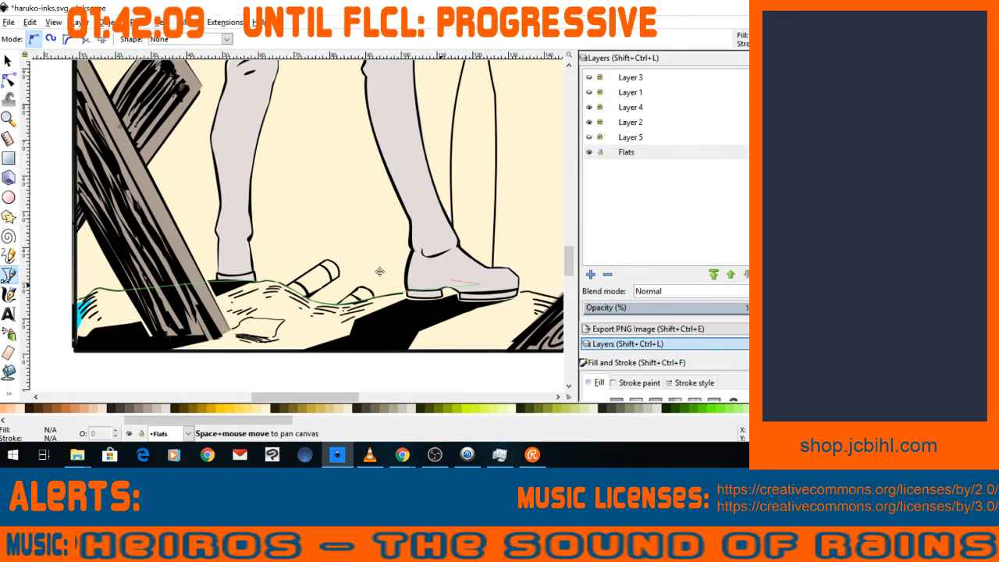
pyautogui.click(390, 285)
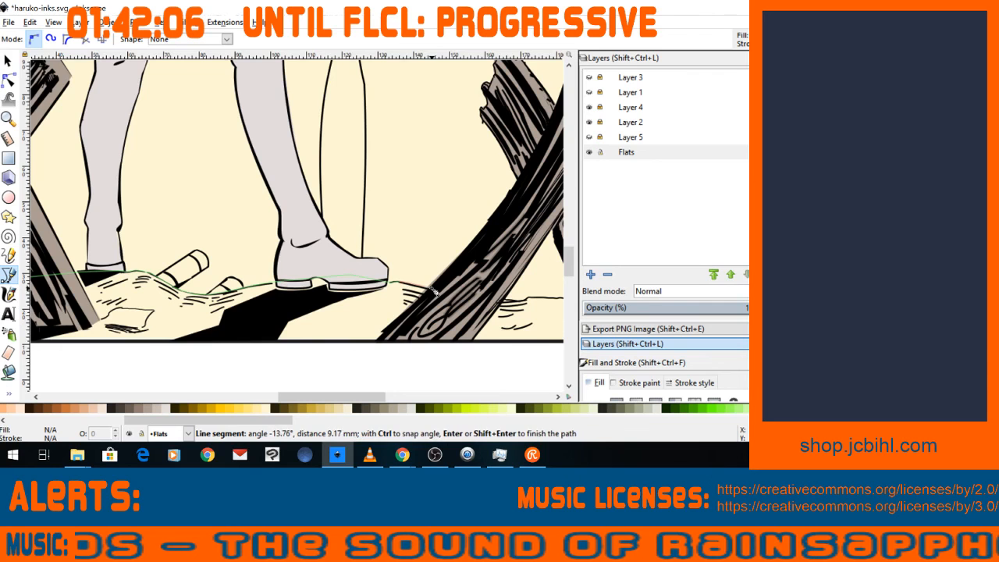
# Extend the ground outline behind the right beams to the artwork's right border and down to its lower-right corner.
pyautogui.press('space')
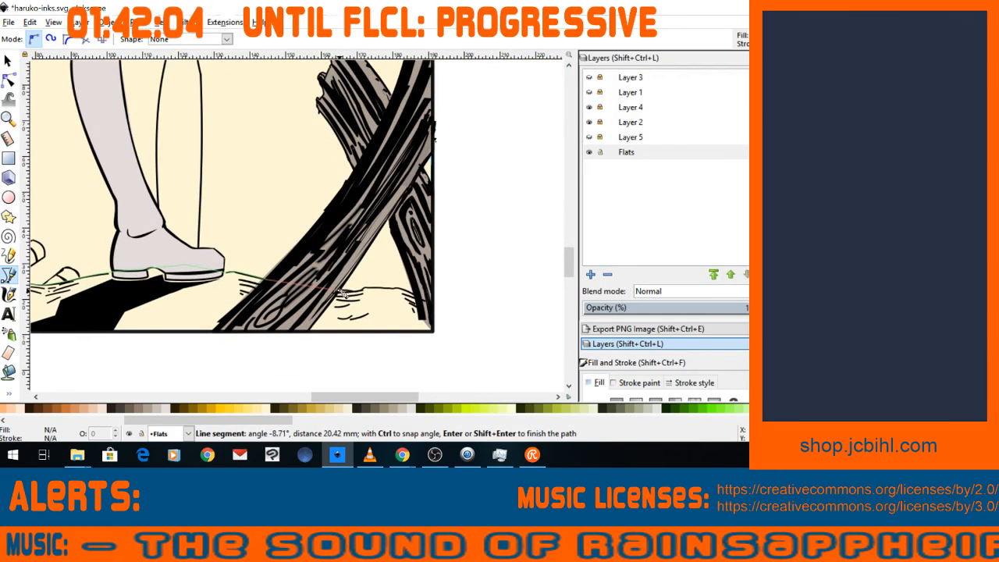
pyautogui.click(343, 290)
pyautogui.click(354, 292)
pyautogui.click(361, 291)
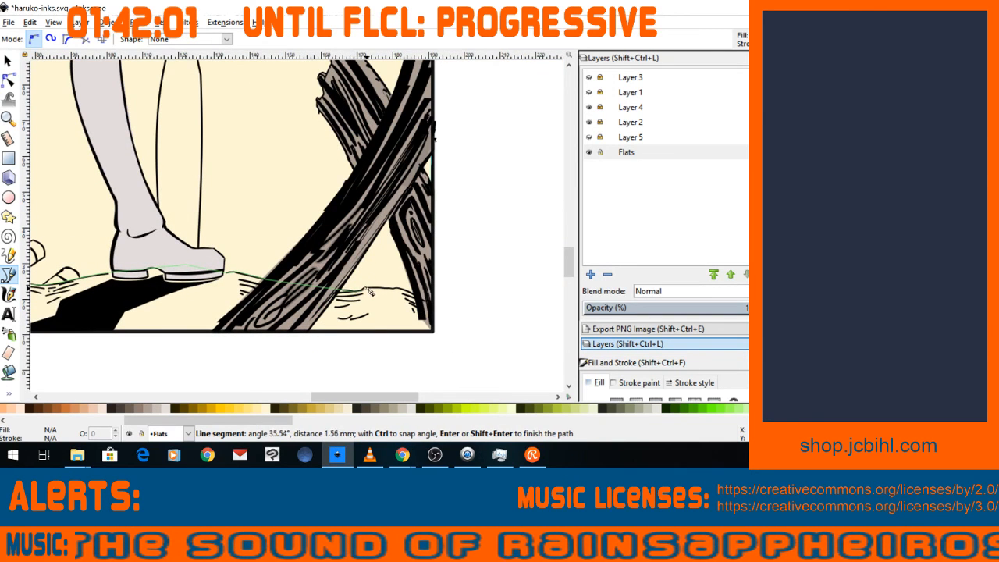
pyautogui.click(367, 288)
pyautogui.click(398, 291)
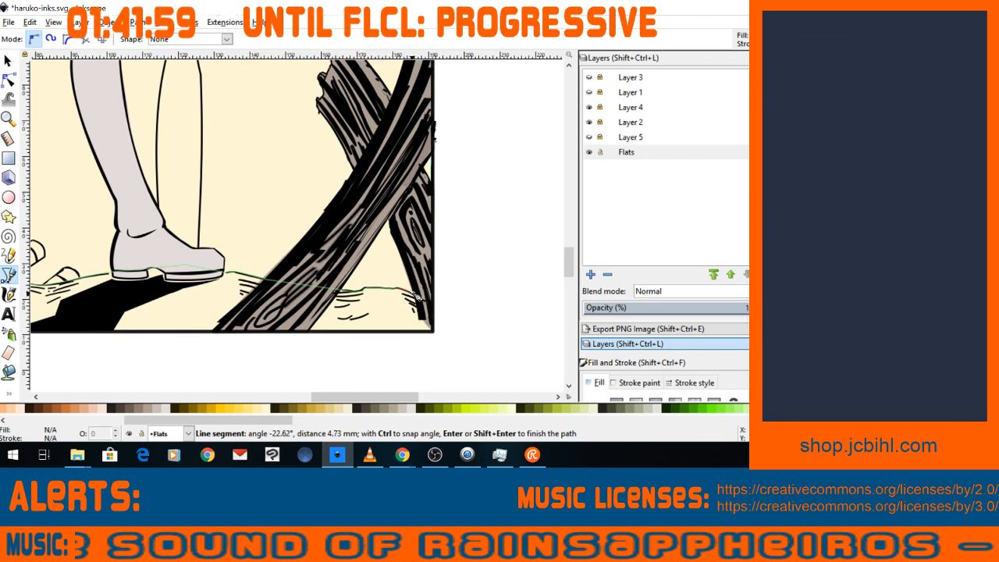
pyautogui.click(433, 330)
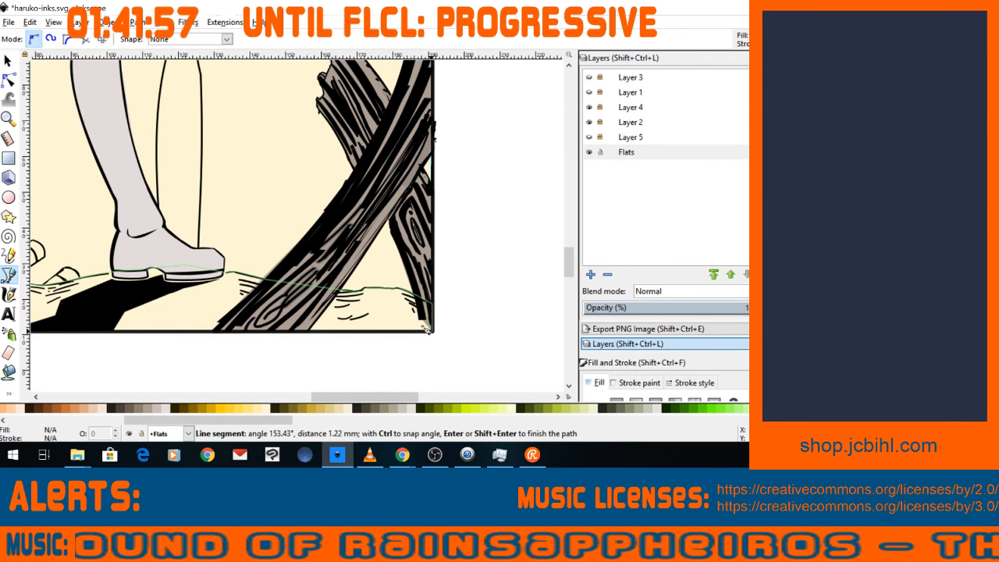
# Run the ground outline along the artwork's bottom border to the lower-left corner and close it at its starting point.
pyautogui.press('space')
pyautogui.scroll(-1, 257, 340)
pyautogui.scroll(-1, 256, 340)
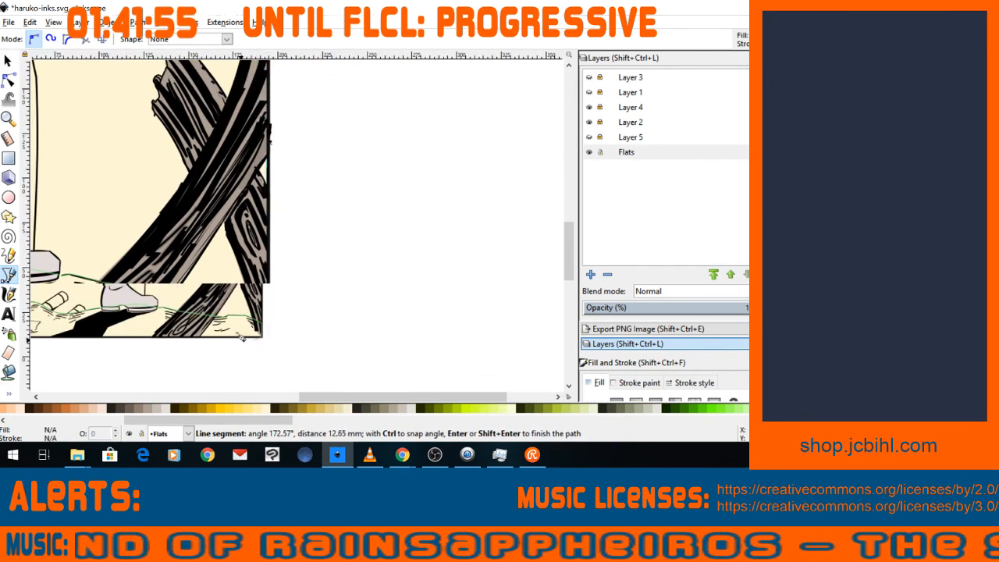
pyautogui.press('space')
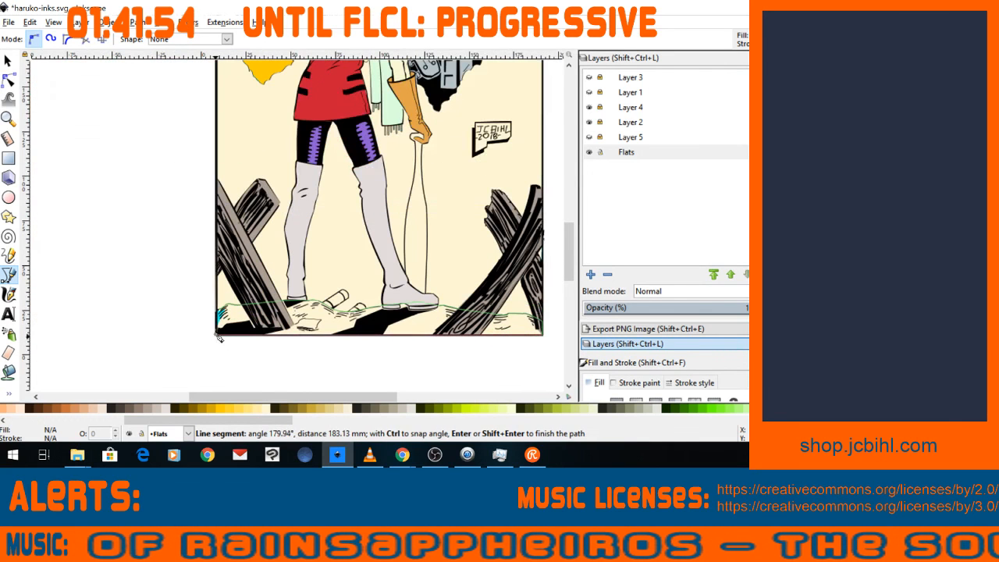
pyautogui.click(218, 332)
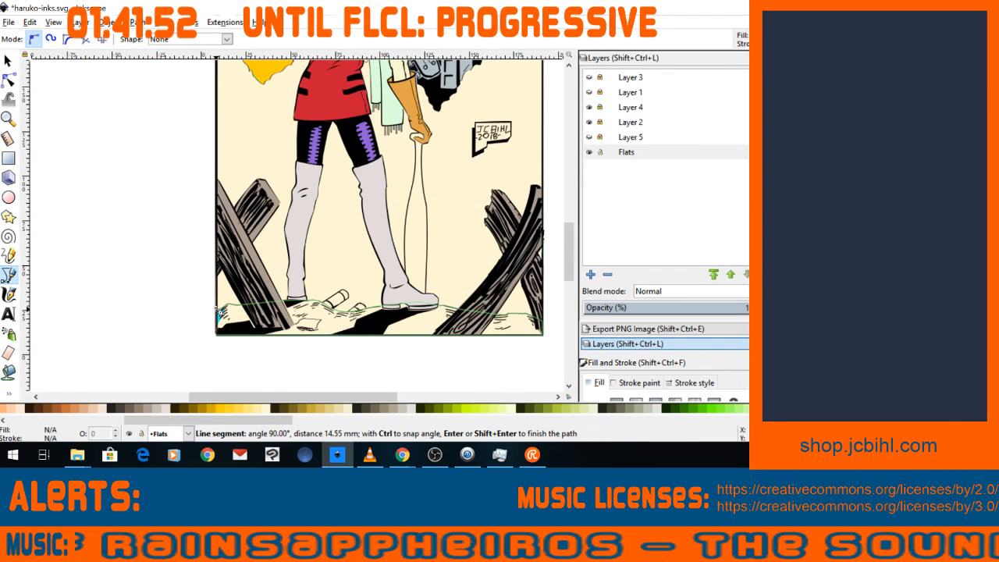
pyautogui.click(221, 312)
# Lower the new ground shape behind the boots and beams and fill it with a light warm grey.
pyautogui.press('-')
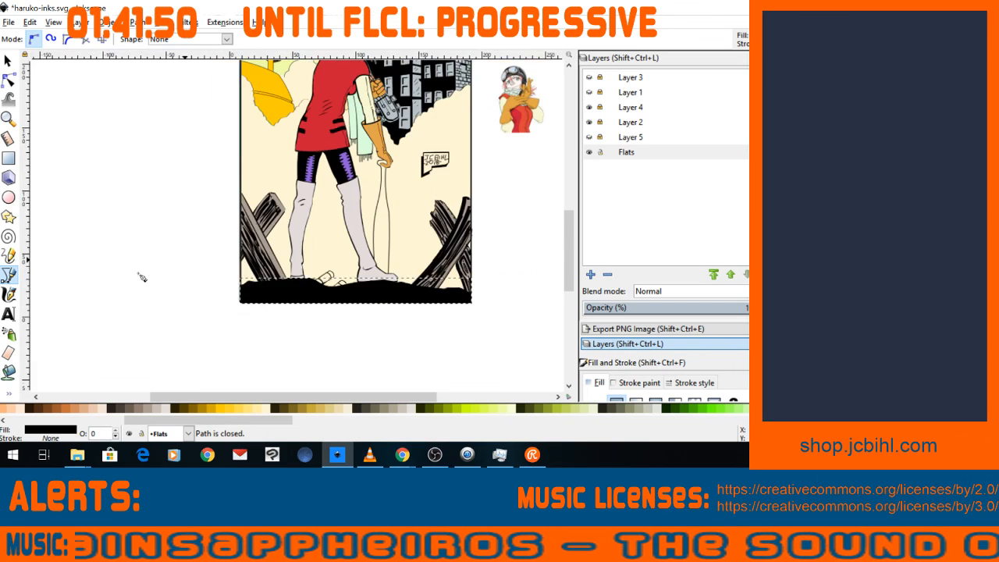
pyautogui.press('+')
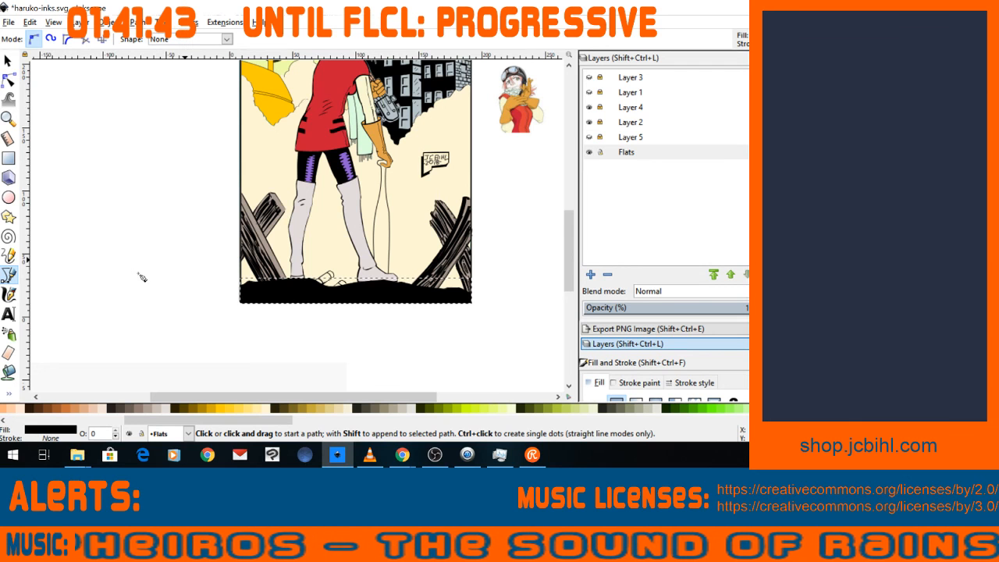
pyautogui.click(8, 60)
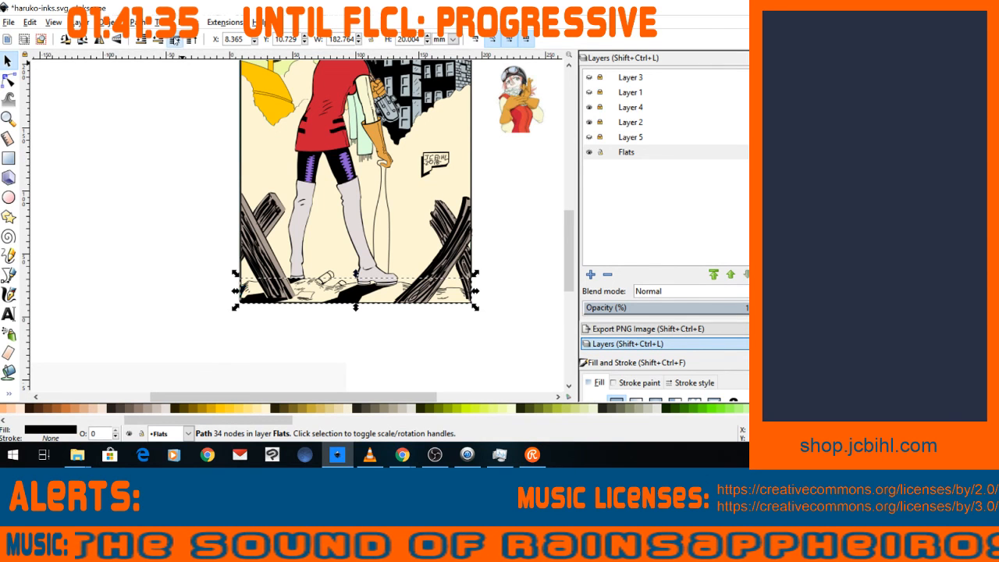
pyautogui.click(401, 412)
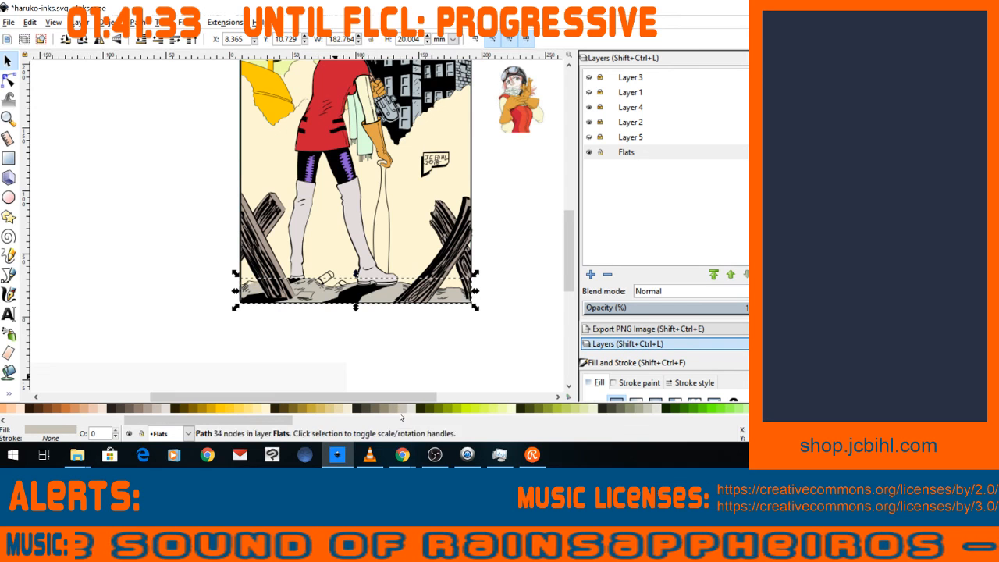
pyautogui.click(68, 116)
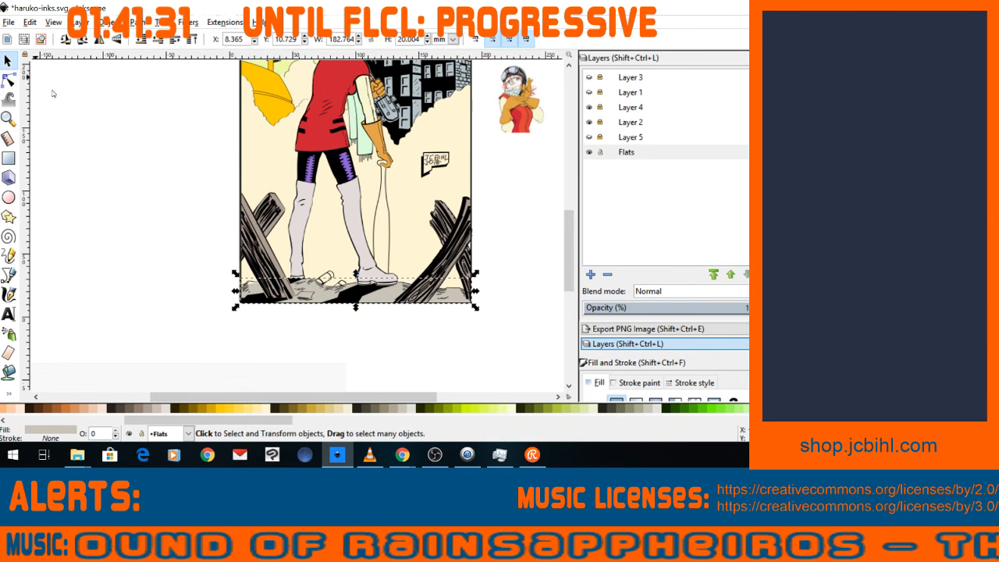
# Examine the whole illustration to judge how the grey ground works with the other flat colours.
pyautogui.press('-')
pyautogui.press('-')
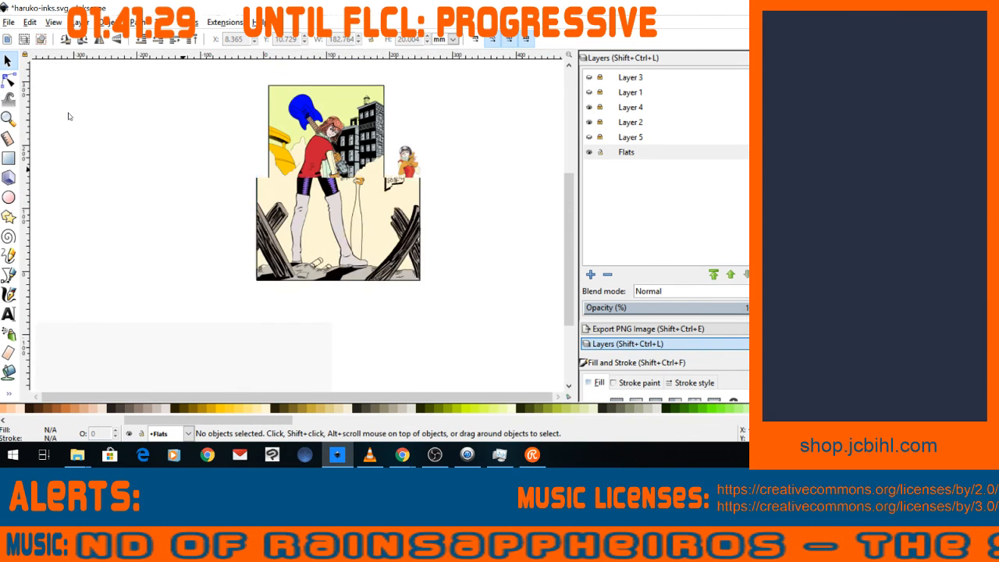
pyautogui.press('space')
pyautogui.press('+')
pyautogui.press('+')
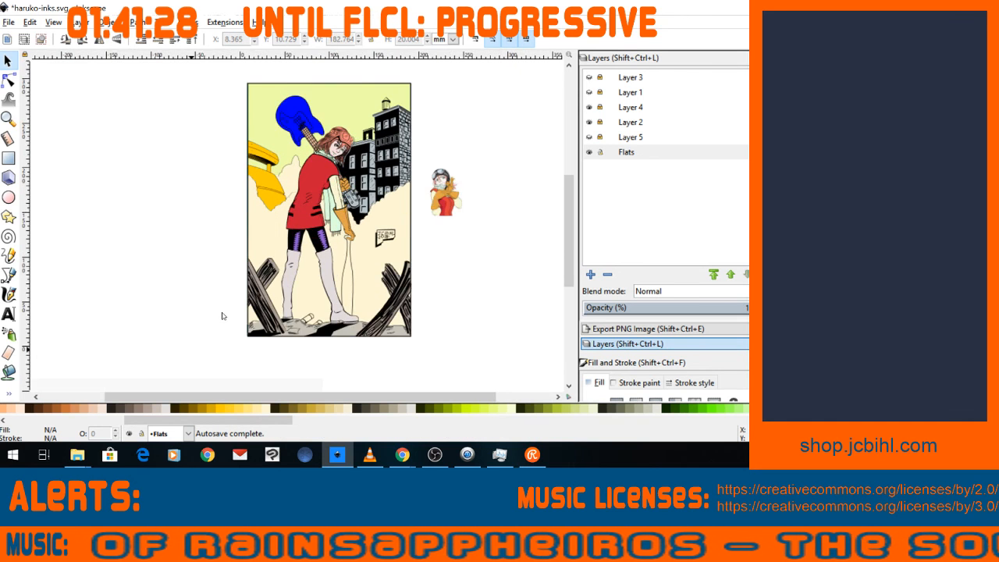
pyautogui.press('-')
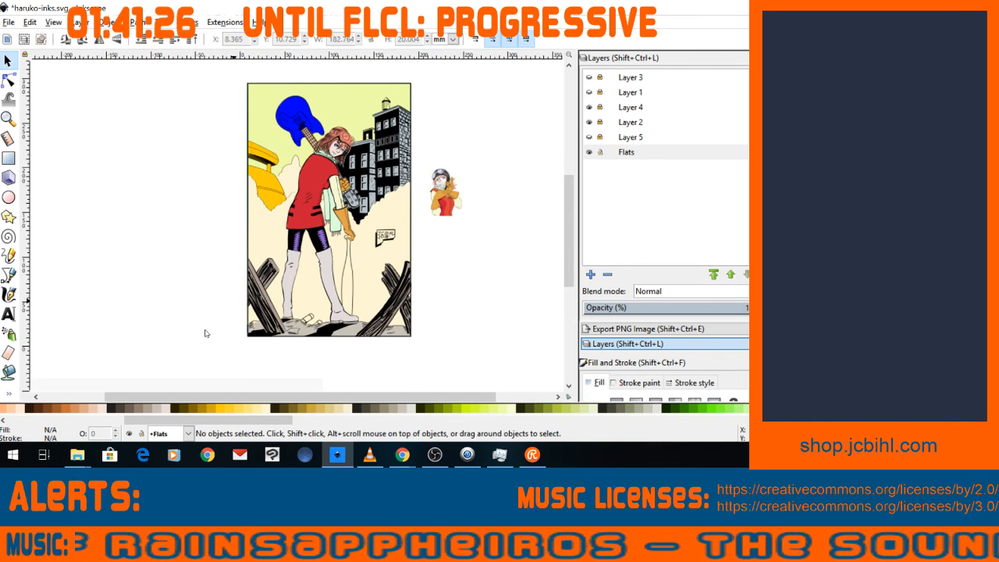
pyautogui.press('space')
pyautogui.press('+')
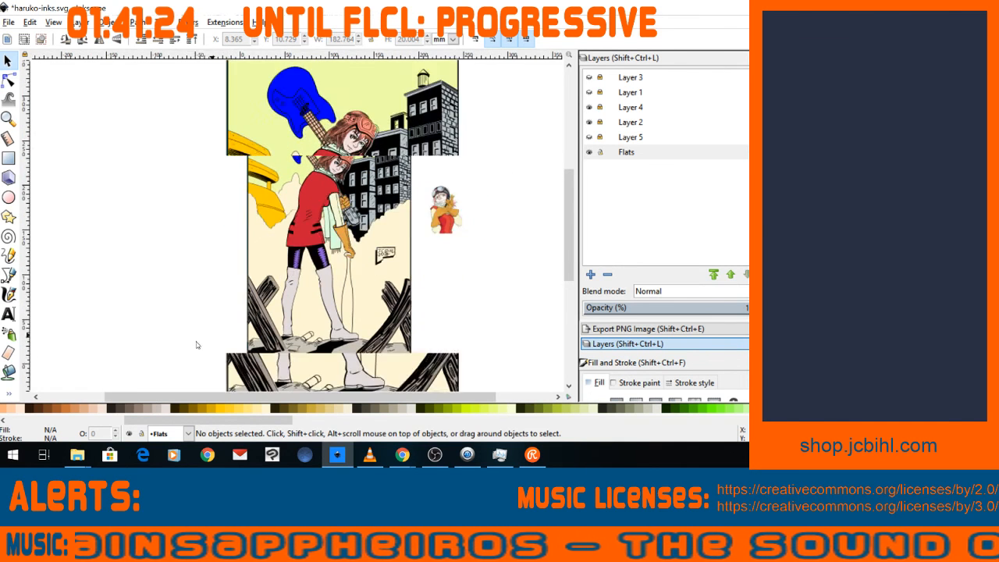
pyautogui.press('-')
pyautogui.press('space')
pyautogui.press('space')
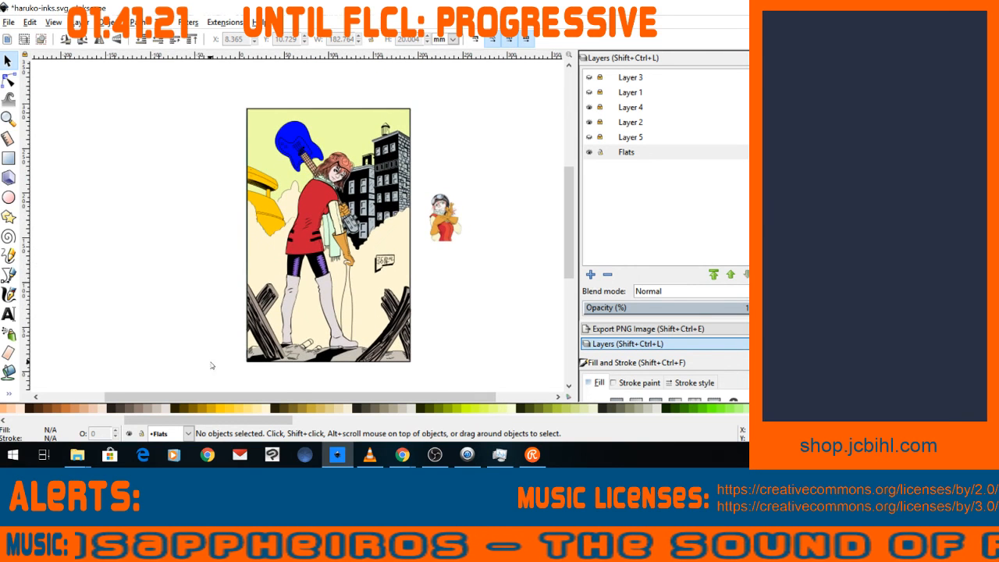
pyautogui.press('+')
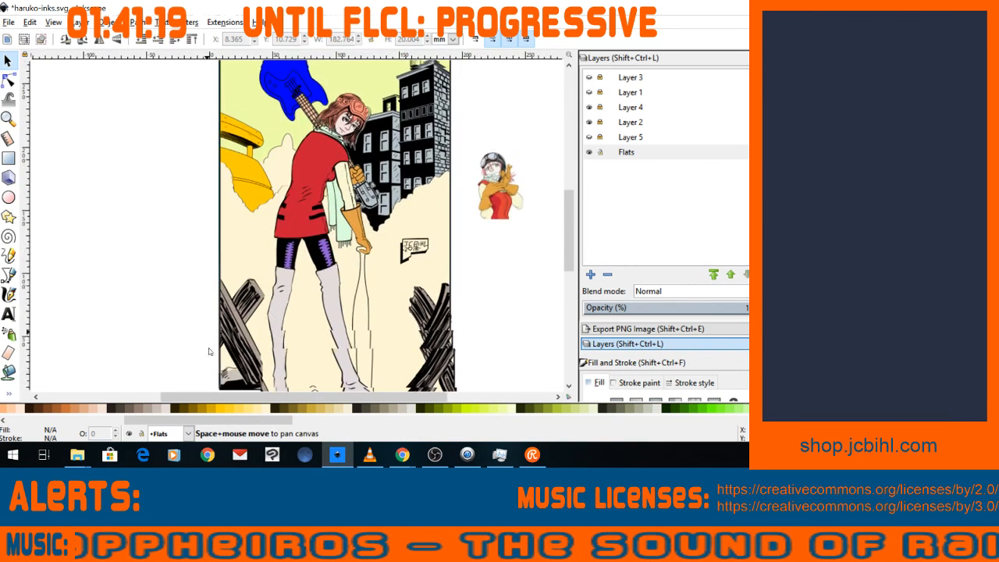
pyautogui.press('-')
pyautogui.press('space')
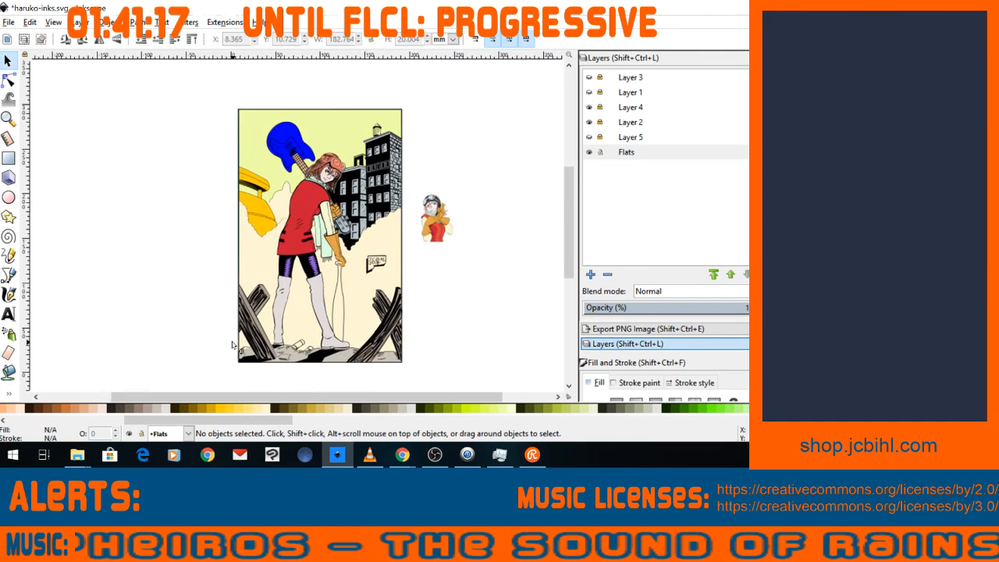
pyautogui.press('+')
pyautogui.press('space')
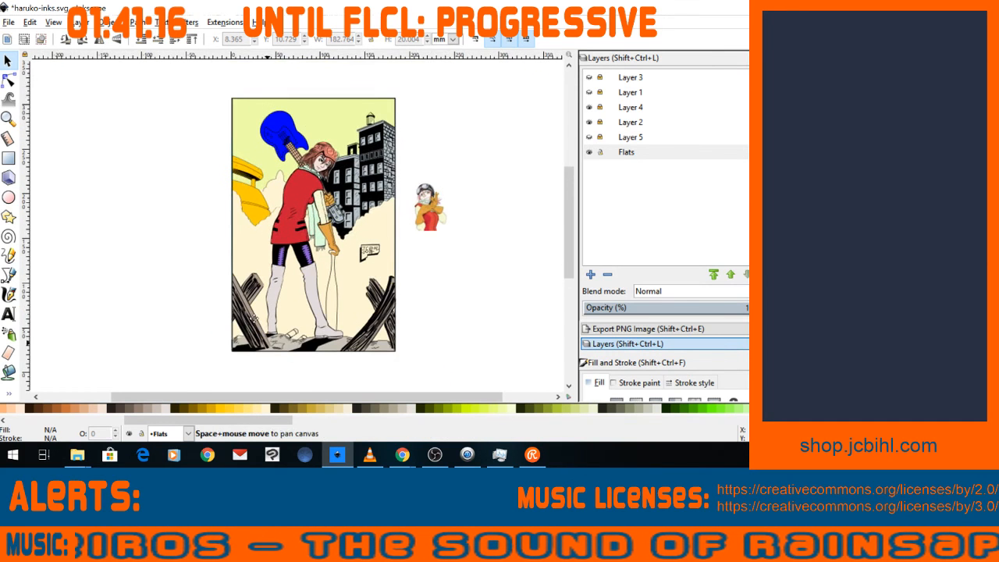
# Trace the bat's outline with the Pen tool from the gloved hand down its left edge and along the front boot.
pyautogui.press('+')
pyautogui.press('space')
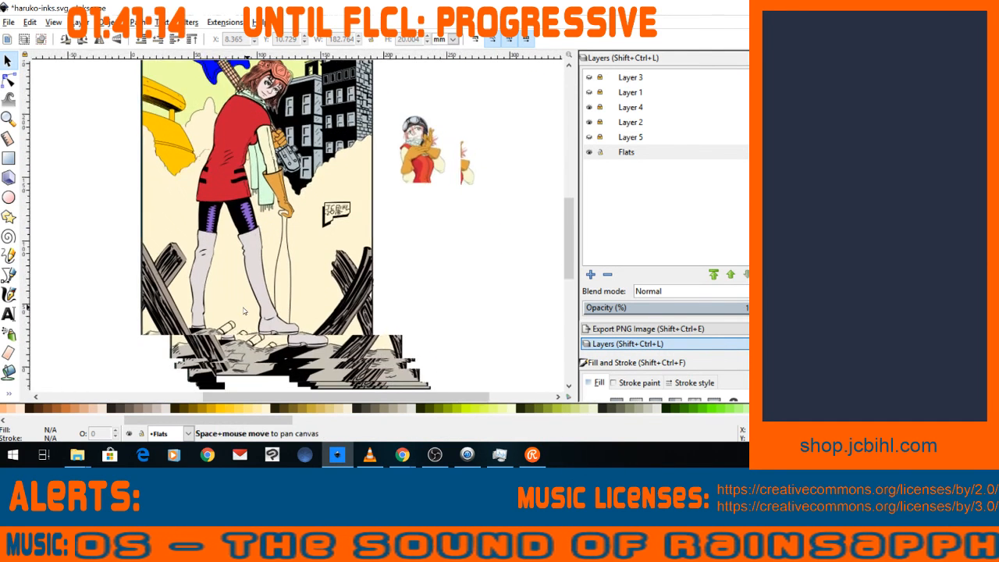
pyautogui.press('+')
pyautogui.press('+')
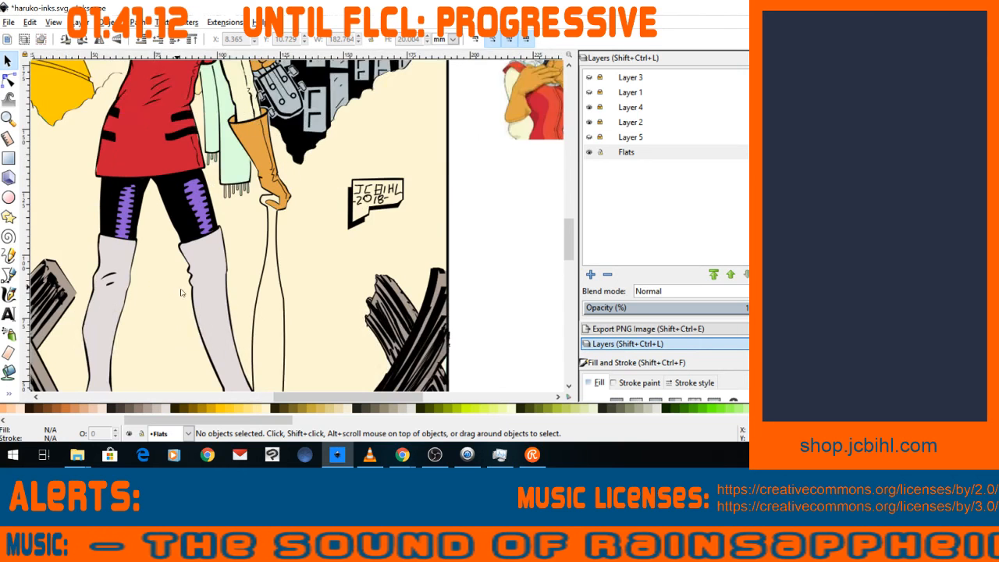
pyautogui.press('space')
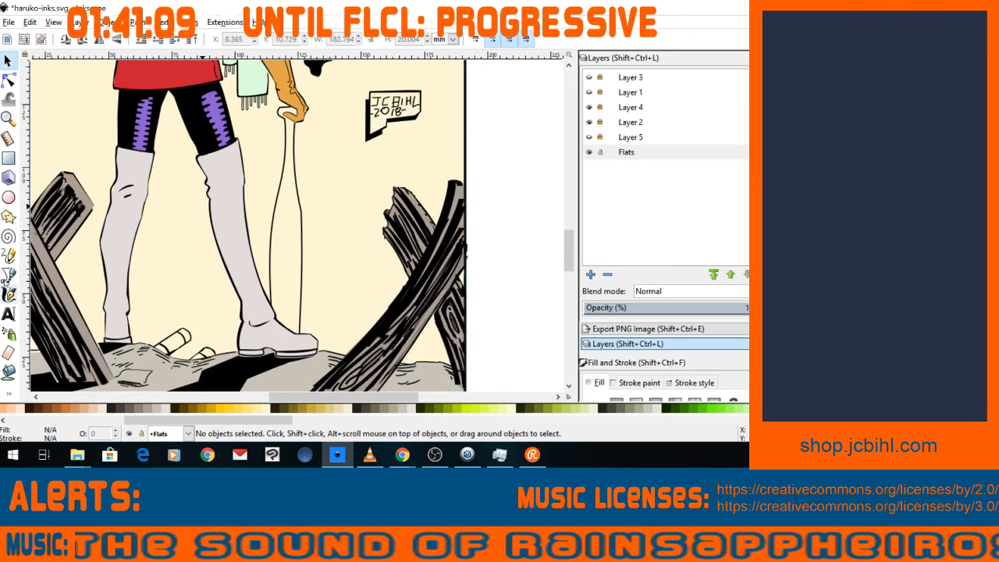
pyautogui.click(9, 274)
pyautogui.click(297, 110)
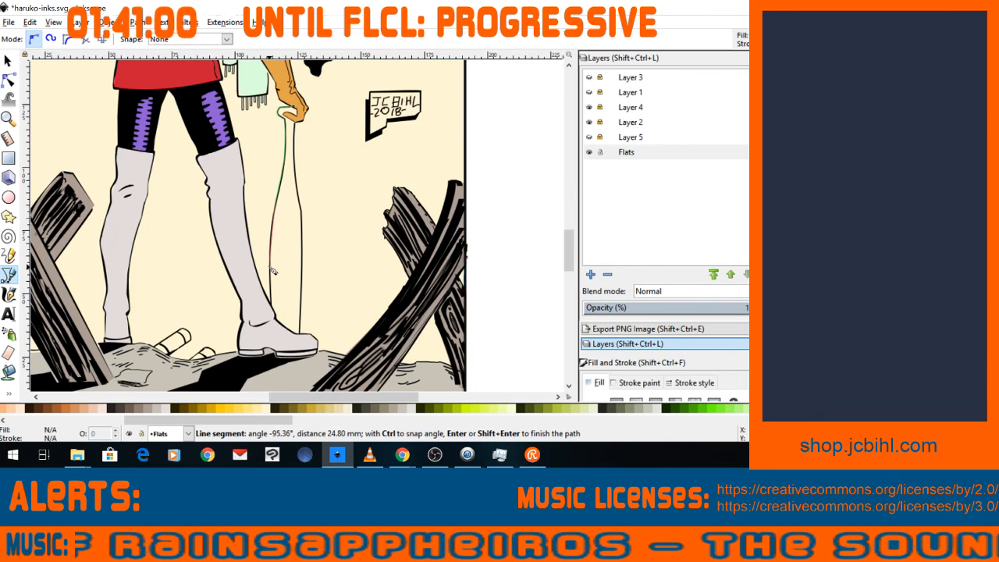
pyautogui.moveTo(272, 270); pyautogui.dragTo(273, 276)
pyautogui.click(274, 310)
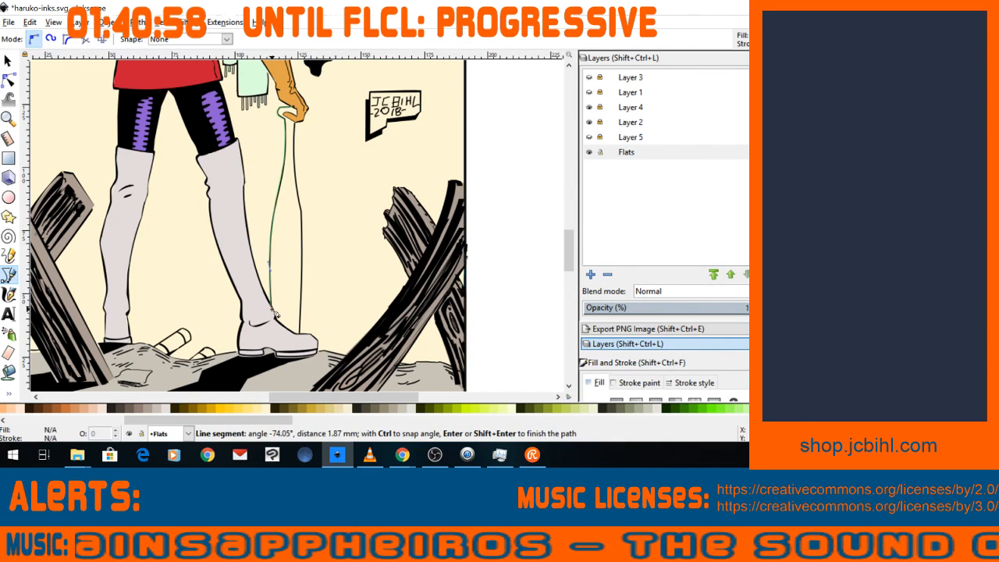
pyautogui.click(301, 334)
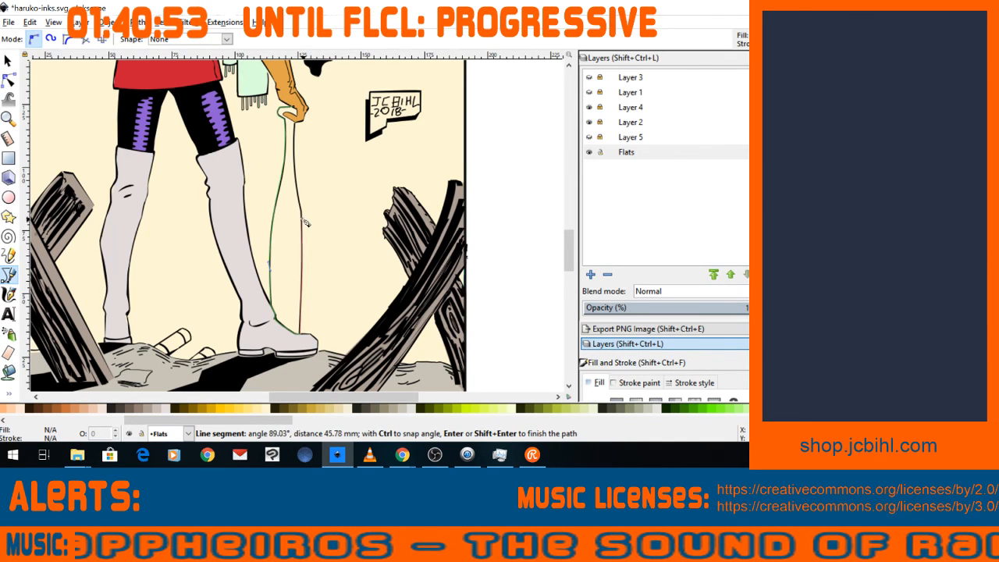
# Run the bat outline up its right edge to the glove and close it at its starting point.
pyautogui.click(301, 215)
pyautogui.scroll(1, 303, 200)
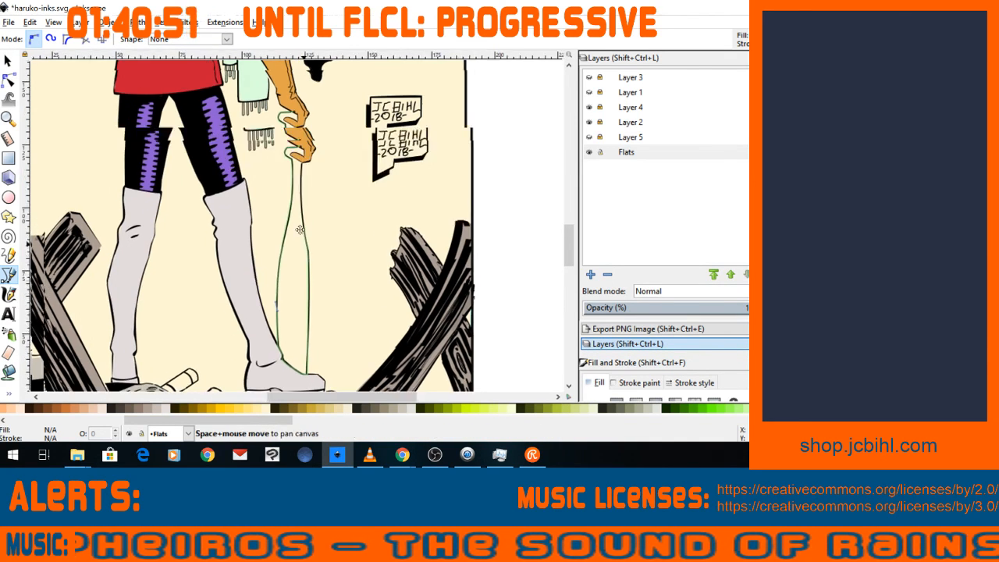
pyautogui.click(303, 190)
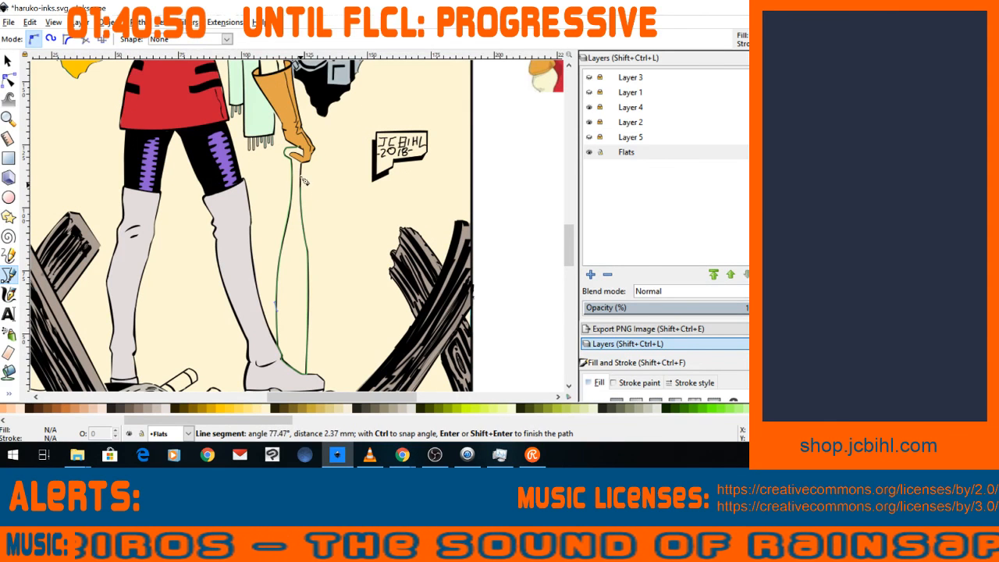
pyautogui.click(304, 161)
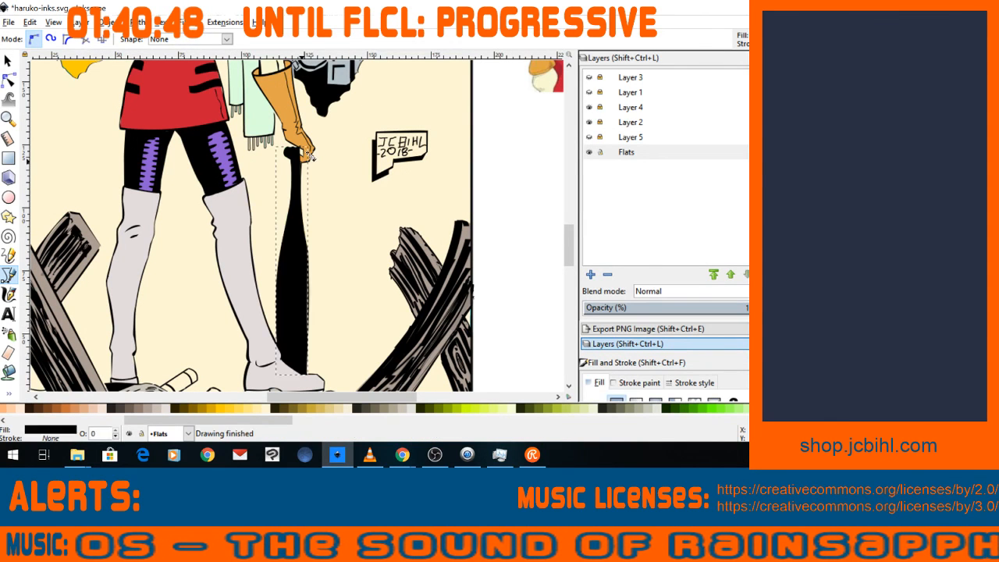
# Adjust the nodes at the bat handle so the shape extends further beneath the gloved fingers.
pyautogui.press('n')
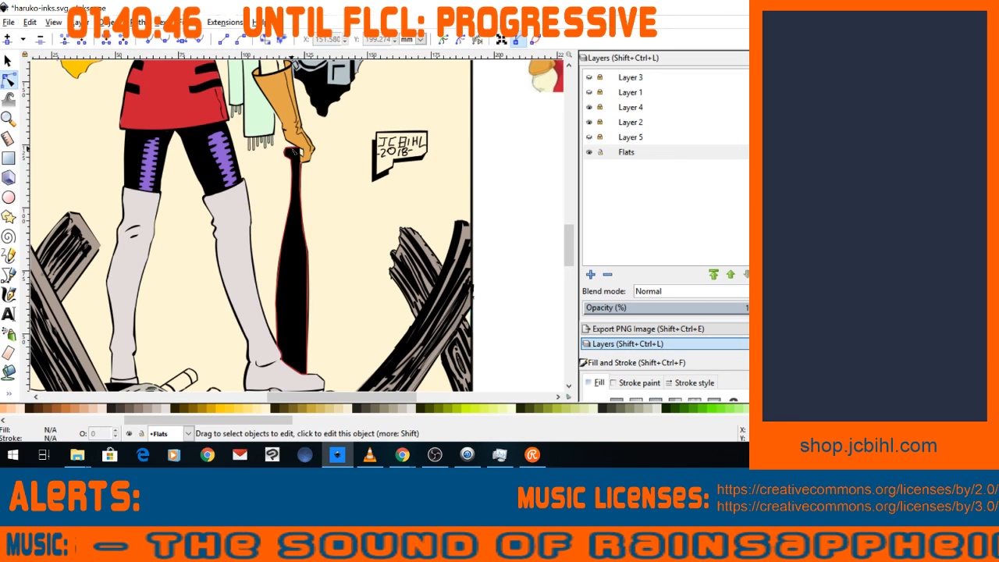
pyautogui.click(295, 155)
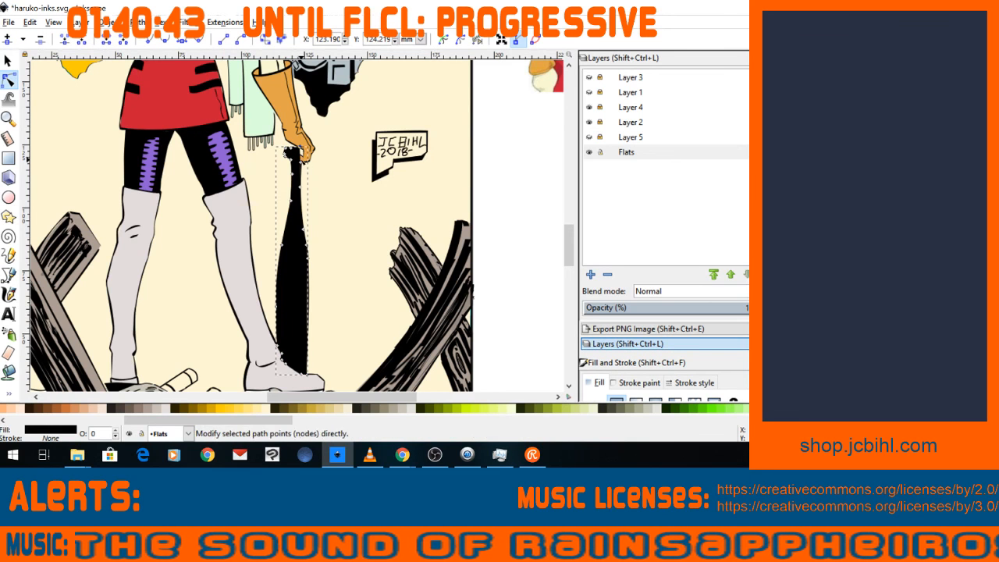
pyautogui.click(304, 171)
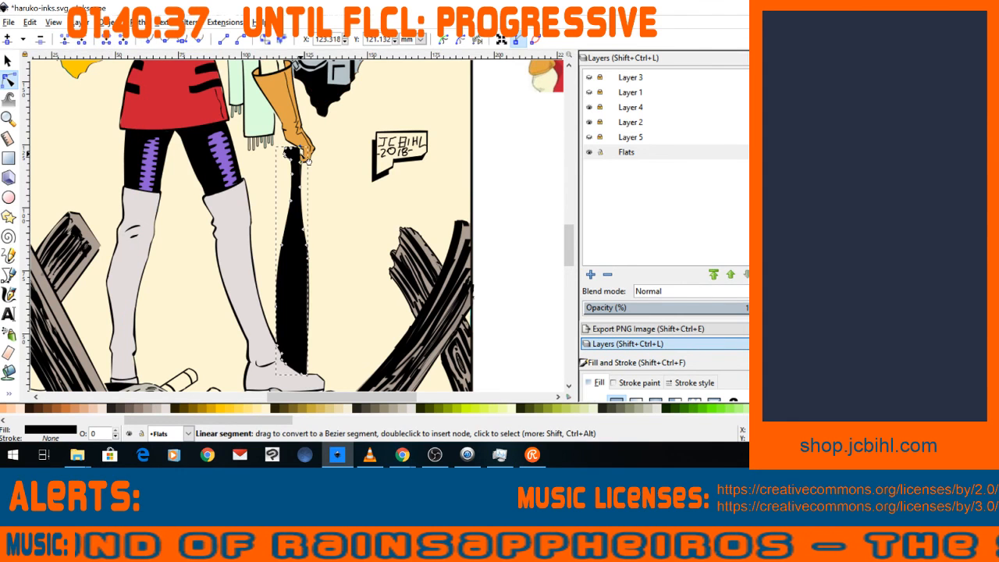
pyautogui.click(333, 171)
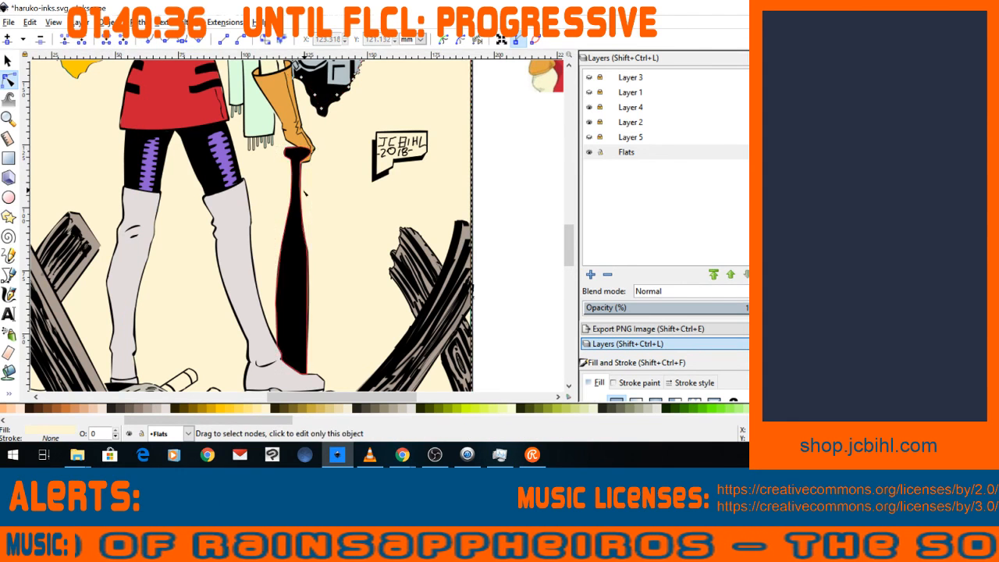
pyautogui.click(297, 291)
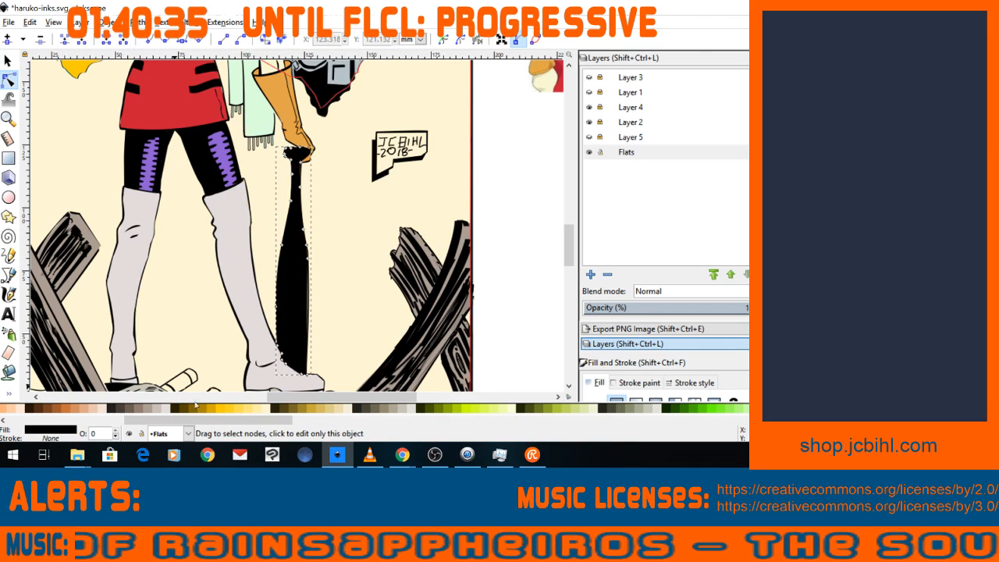
# Fill the bat with tan #DECD87 and stack it behind the glove and boot, just above the cream background shape.
pyautogui.click(264, 413)
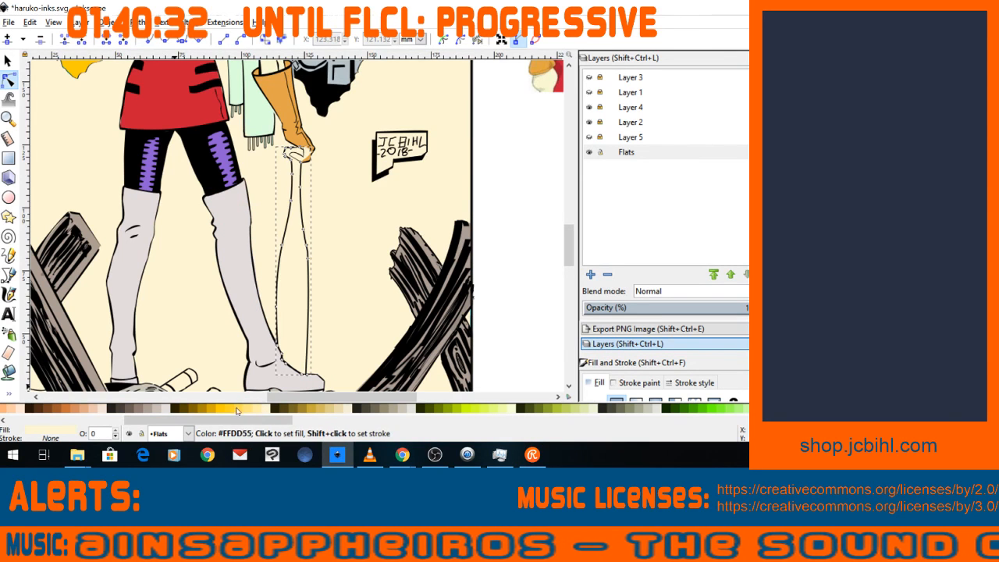
pyautogui.click(233, 413)
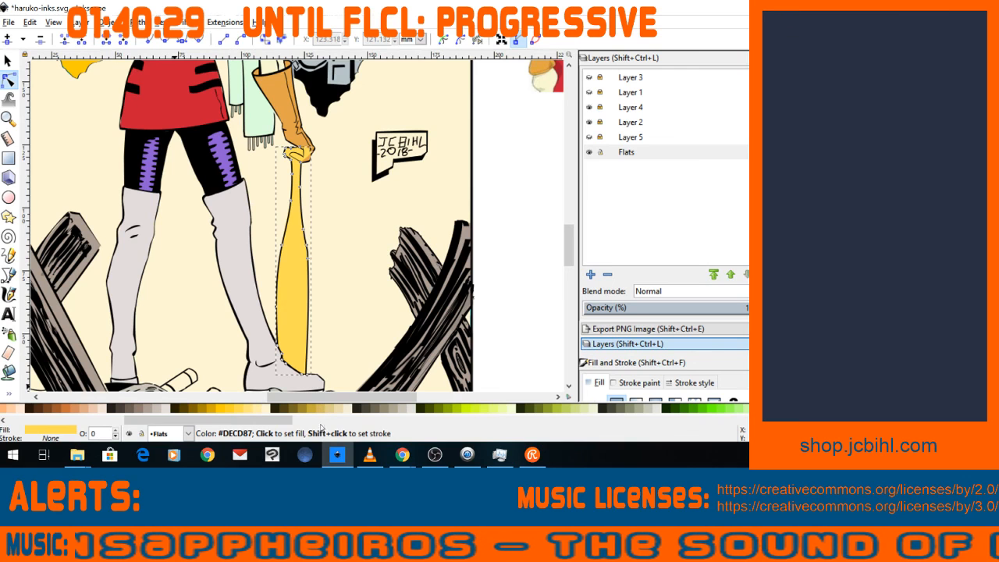
pyautogui.click(256, 411)
pyautogui.press('s')
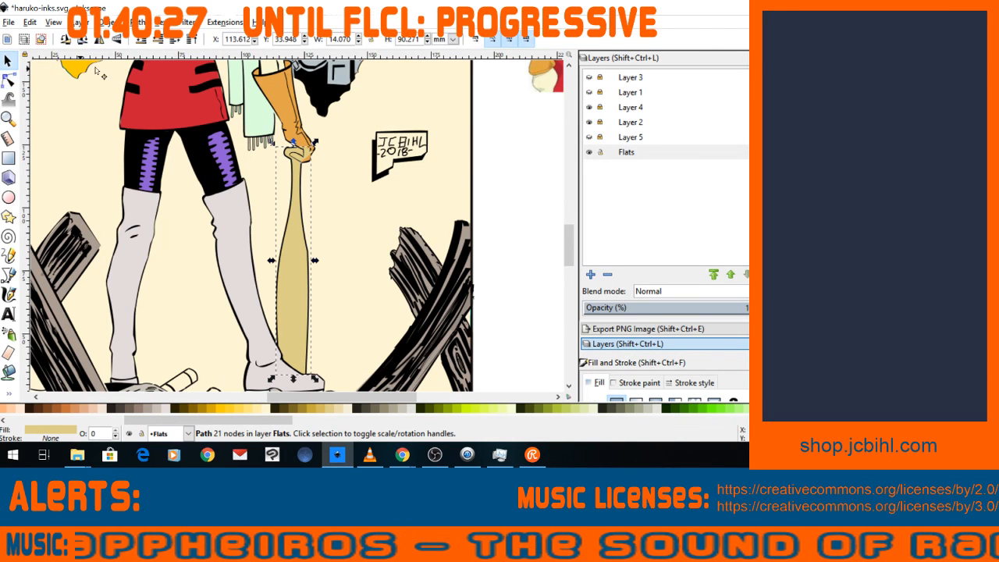
pyautogui.click(143, 40)
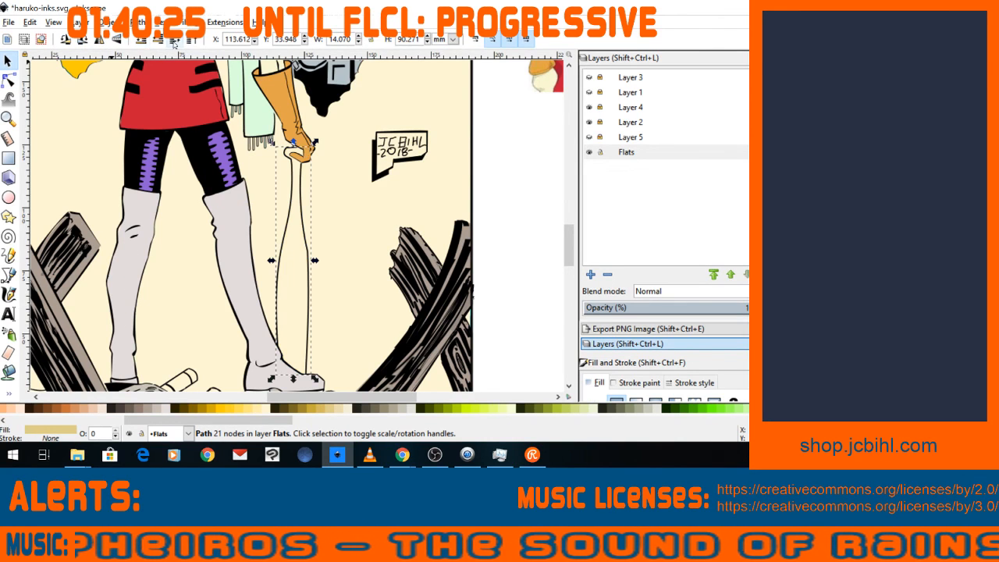
pyautogui.click(178, 46)
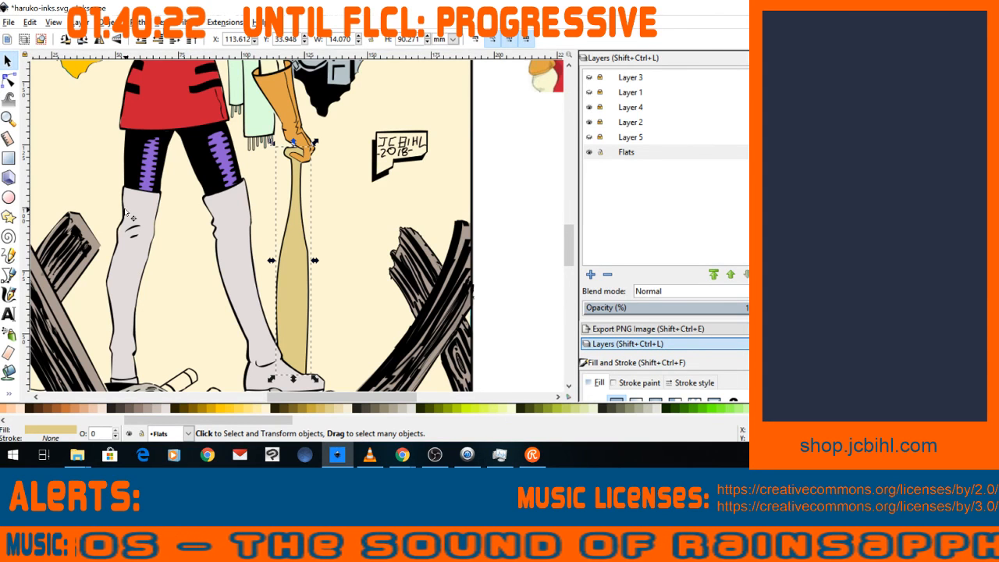
# Examine the whole illustration and the area around the boots and left beams for gaps between flats and ink lines.
pyautogui.press('-')
pyautogui.press('-')
pyautogui.press('-')
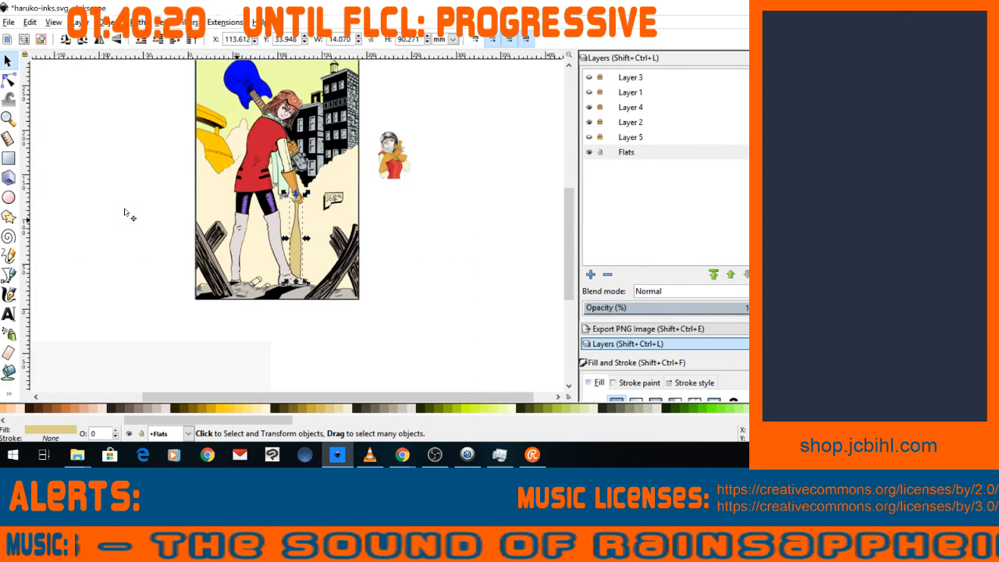
pyautogui.press('-')
pyautogui.press('+')
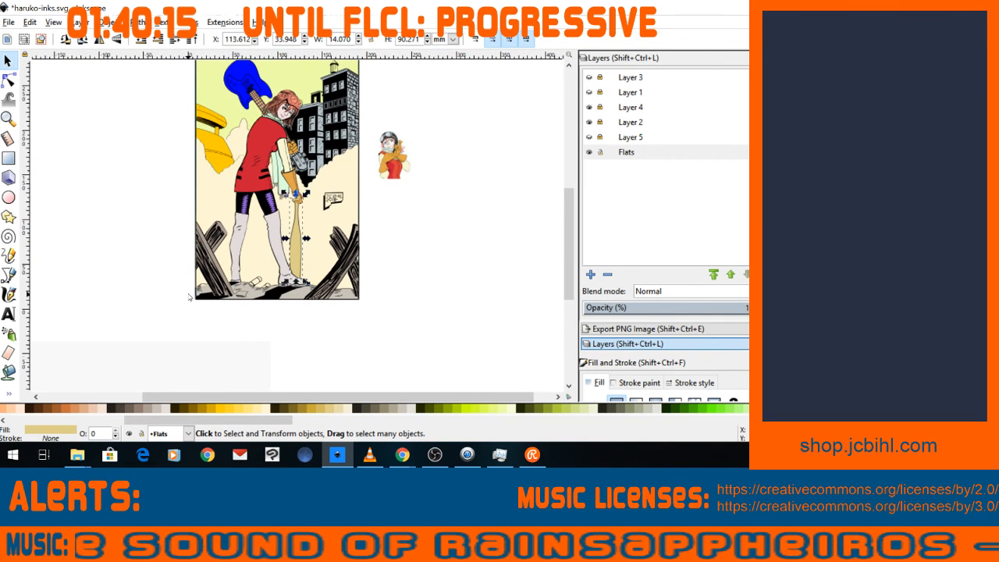
pyautogui.click(8, 274)
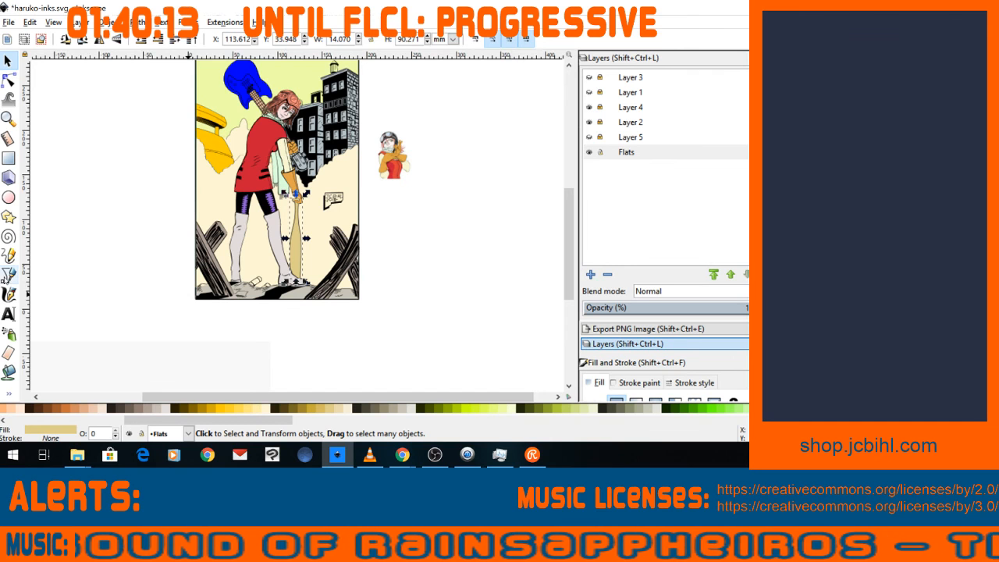
pyautogui.click(7, 118)
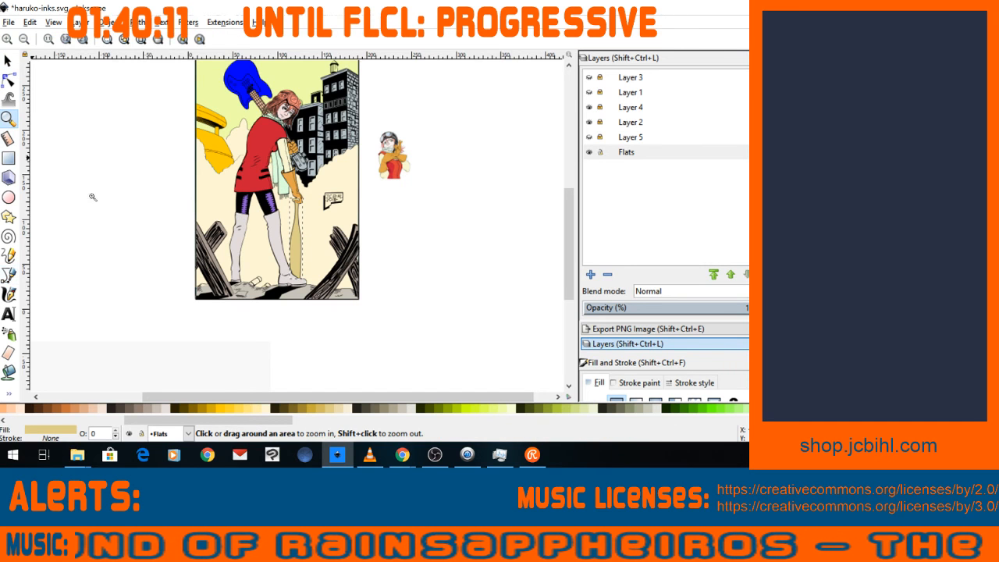
pyautogui.moveTo(194, 195); pyautogui.dragTo(278, 283)
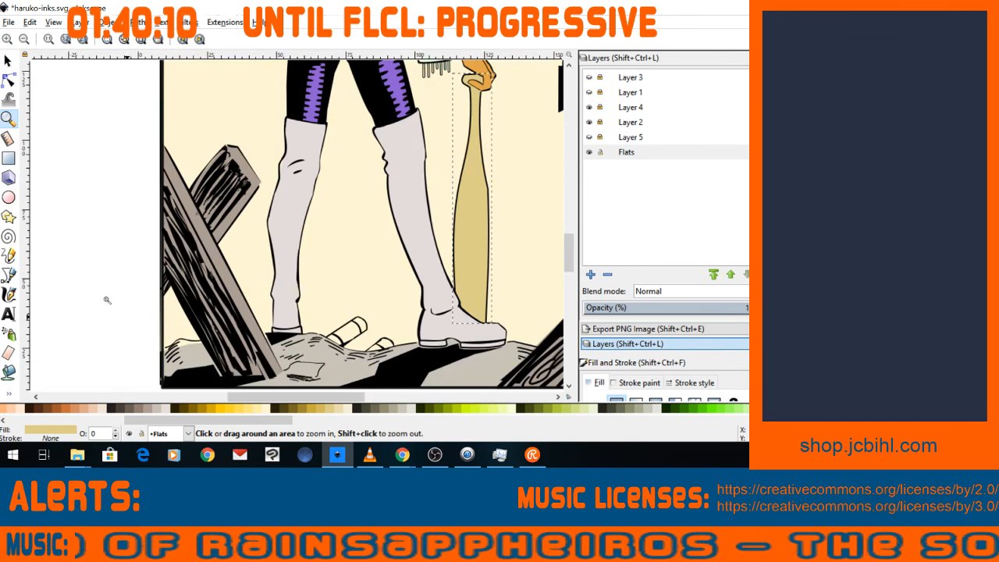
pyautogui.click(9, 275)
pyautogui.press('n')
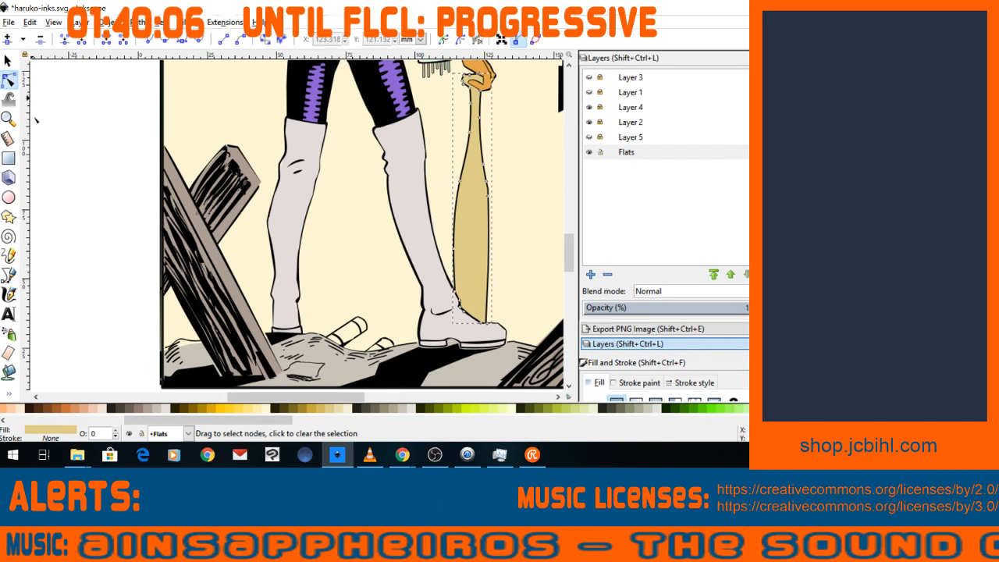
pyautogui.press('b')
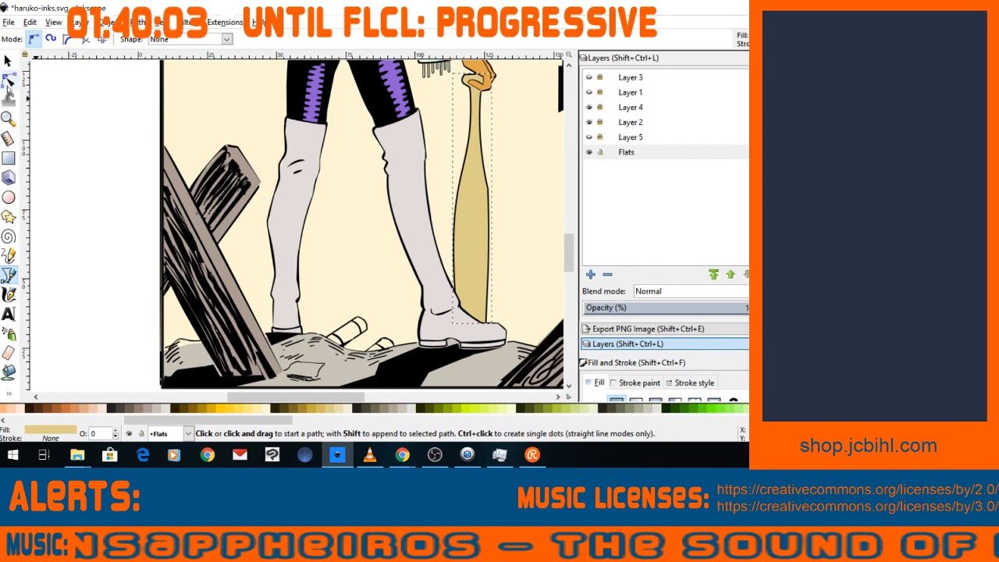
# Add a node on the left edge of the rear boot's flat near the knee and reshape that edge to meet the ink line.
pyautogui.click(9, 118)
pyautogui.moveTo(256, 144); pyautogui.dragTo(330, 213)
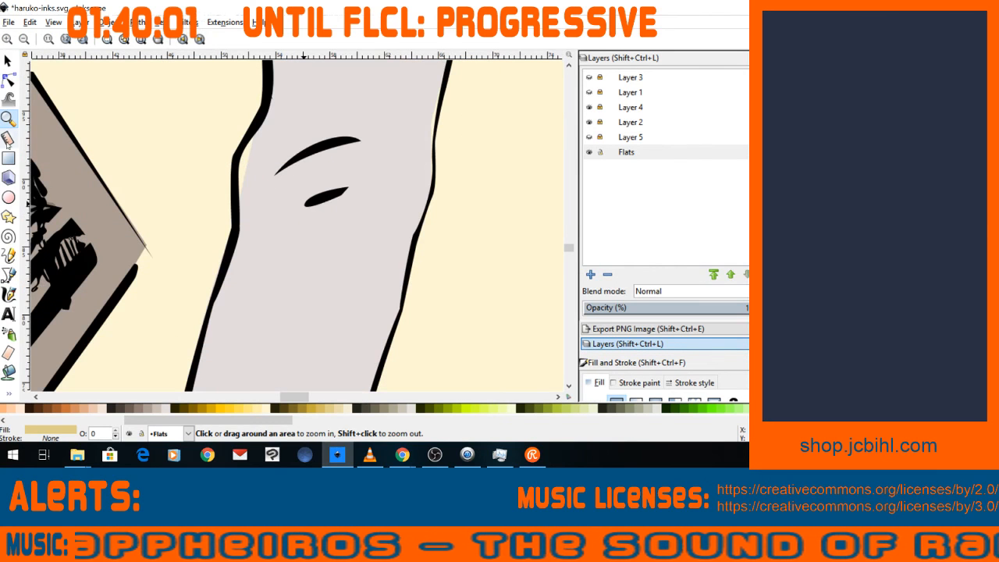
pyautogui.click(9, 80)
pyautogui.click(247, 168)
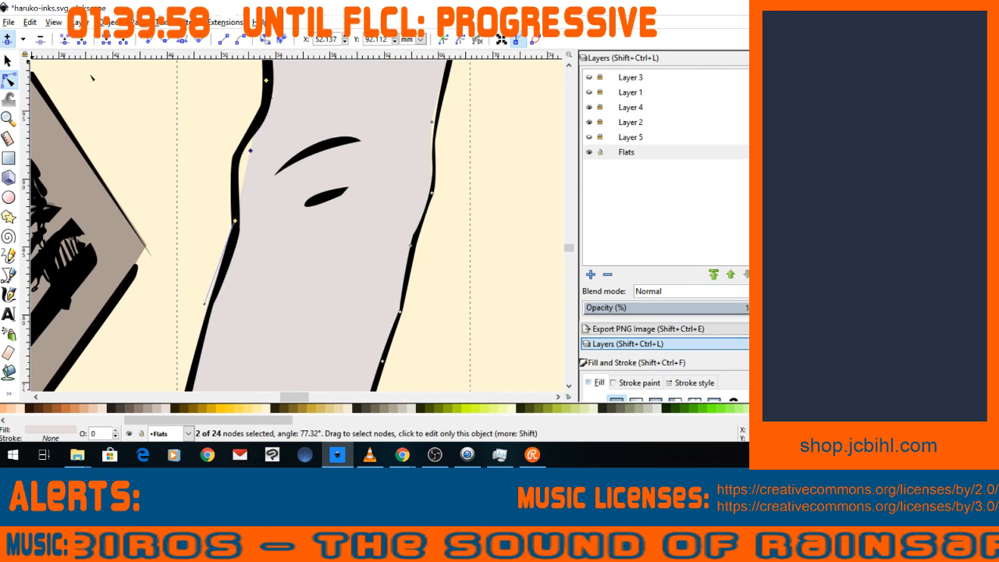
pyautogui.doubleClick(251, 151)
pyautogui.moveTo(251, 151); pyautogui.dragTo(252, 135)
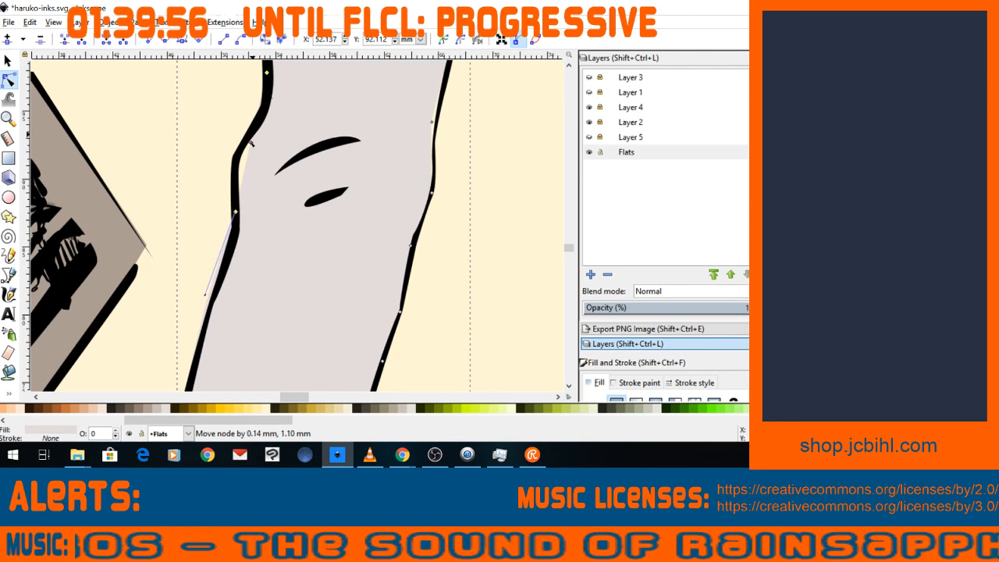
pyautogui.click(252, 152)
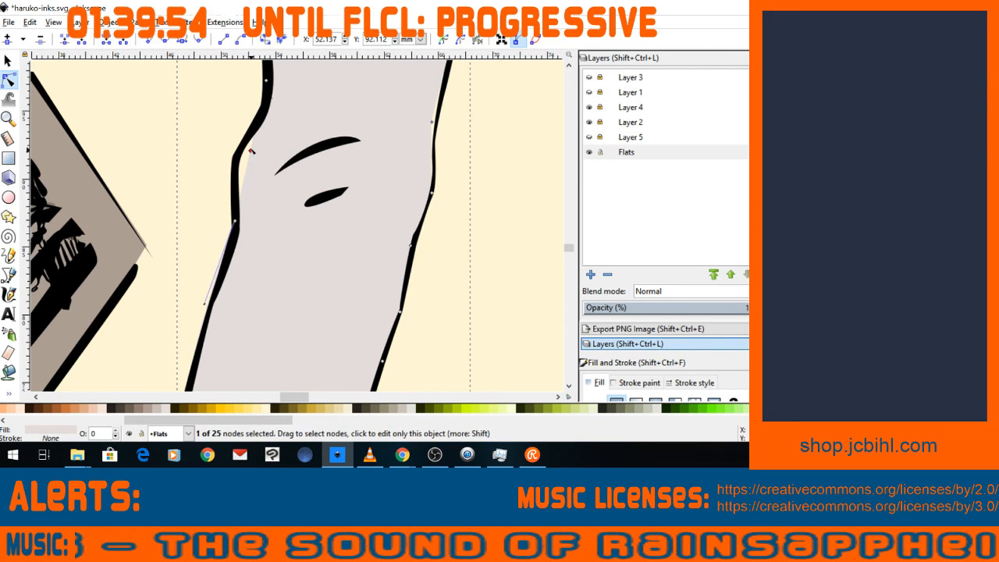
pyautogui.moveTo(250, 165); pyautogui.dragTo(237, 163)
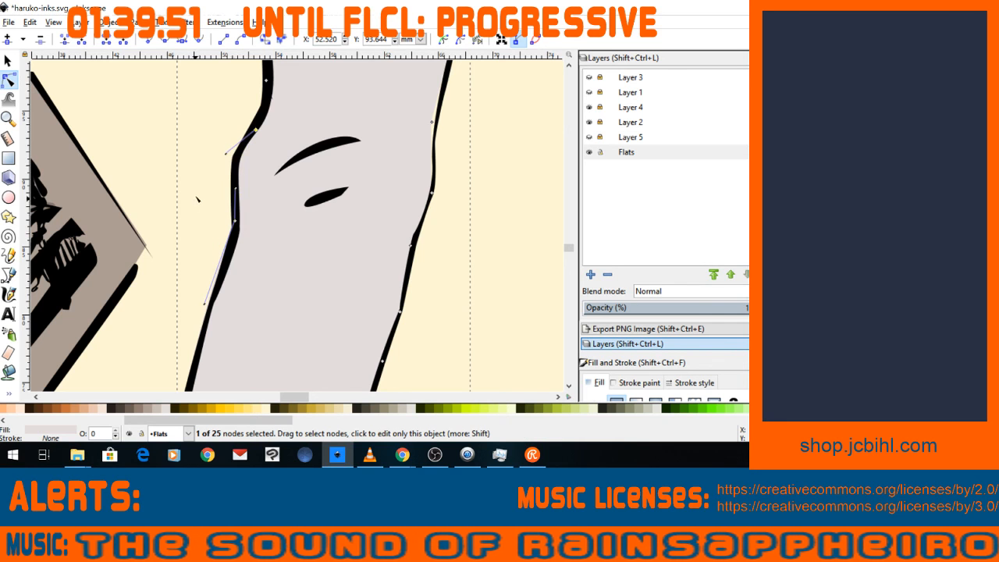
# Inspect the rear boot, left beams and surrounding background for further gaps in the flat colours.
pyautogui.press('-')
pyautogui.press('-')
pyautogui.press('-')
pyautogui.press('-')
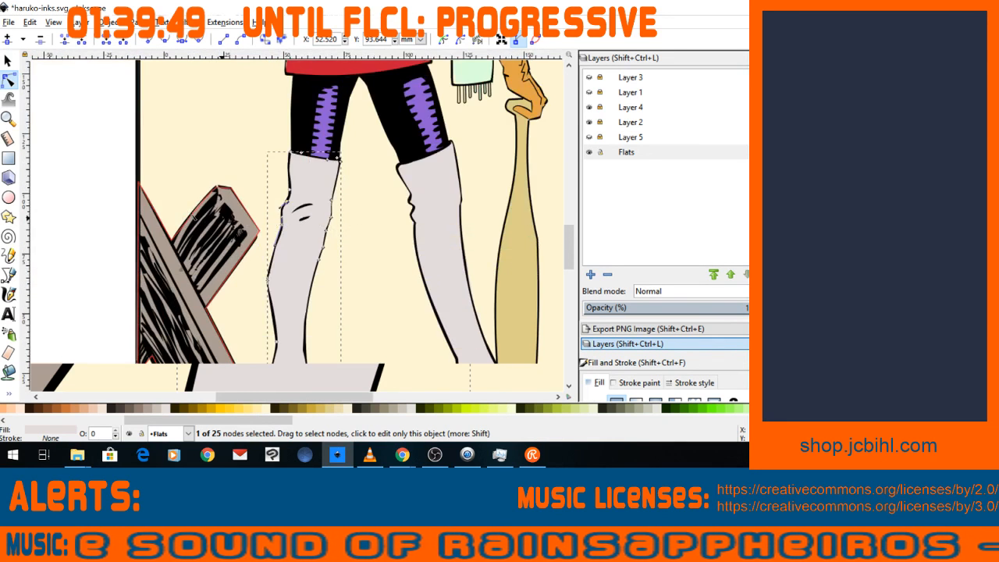
pyautogui.press('+')
pyautogui.press('+')
pyautogui.press('space')
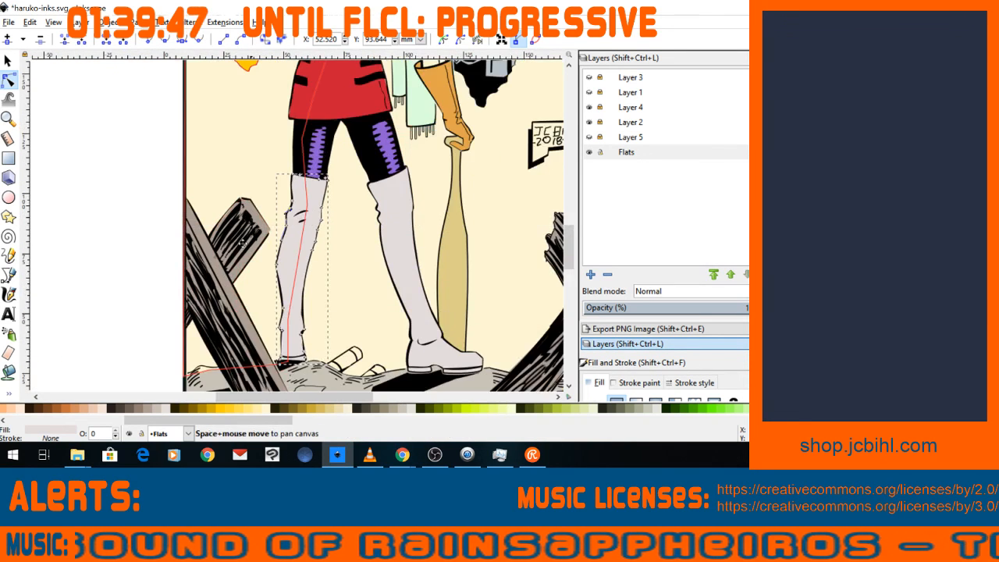
pyautogui.press('+')
pyautogui.press('+')
pyautogui.press('+')
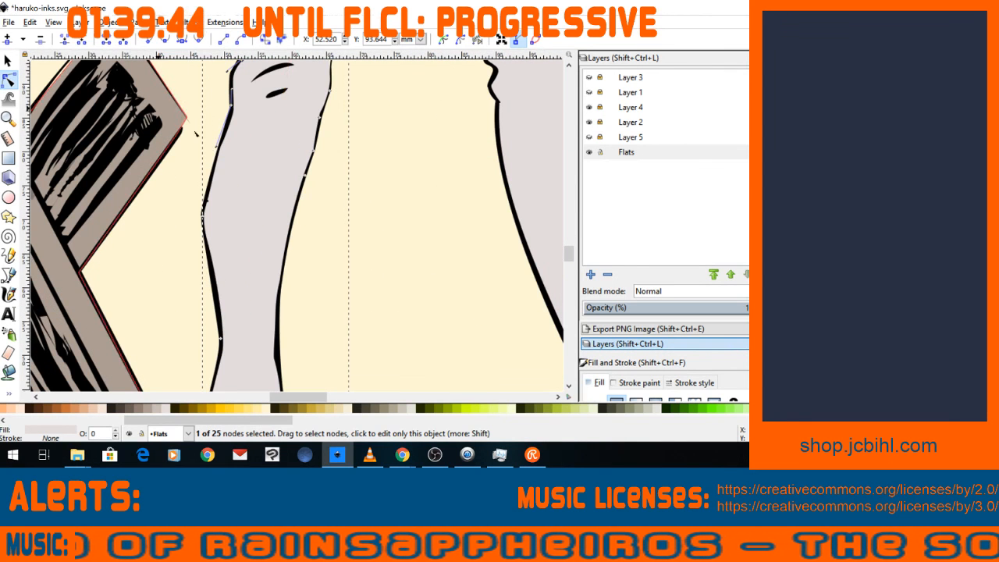
pyautogui.moveTo(219, 150); pyautogui.dragTo(220, 154)
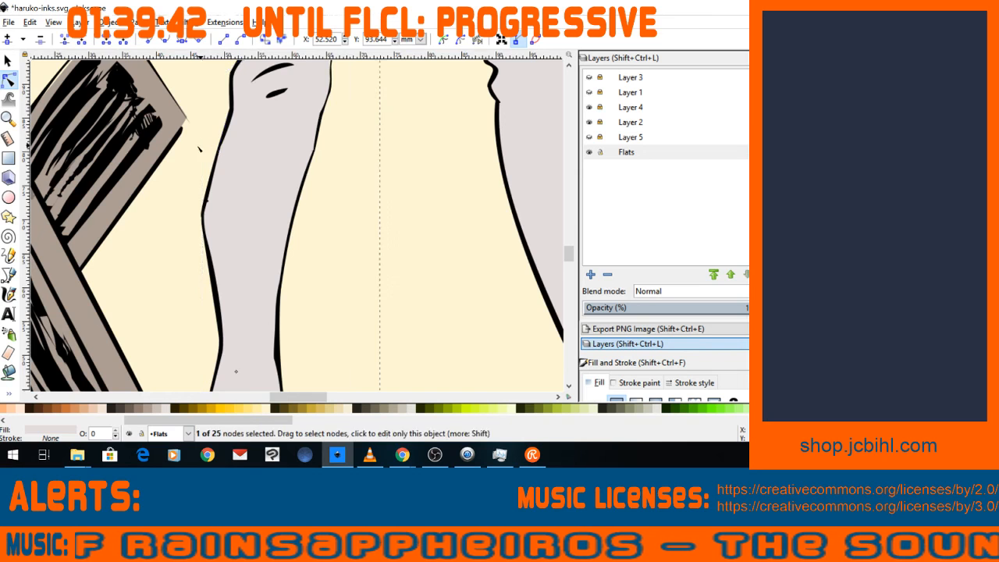
pyautogui.scroll(1, 204, 153)
pyautogui.press('-')
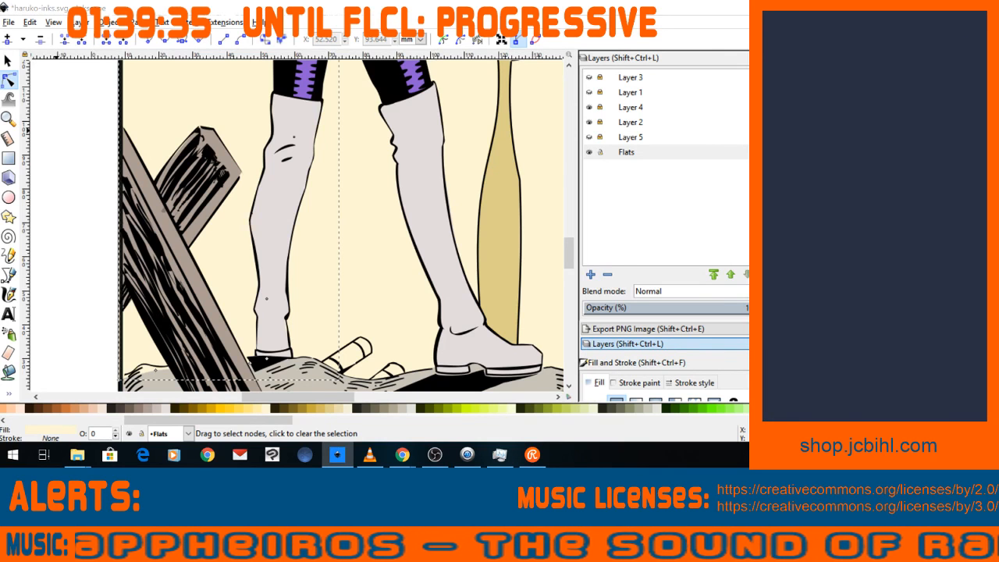
# Switch to the Chrome browser window.
pyautogui.click(409, 455)
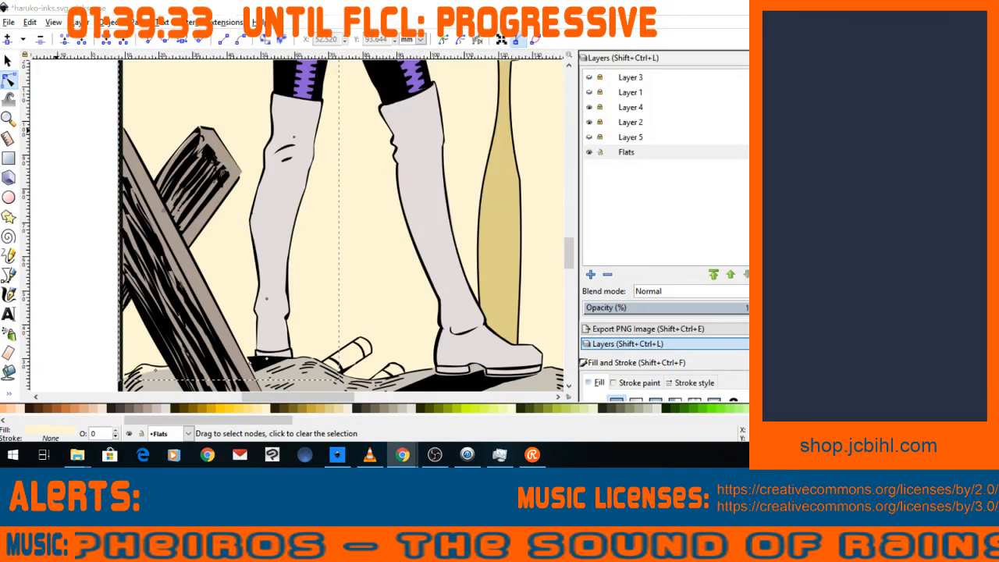